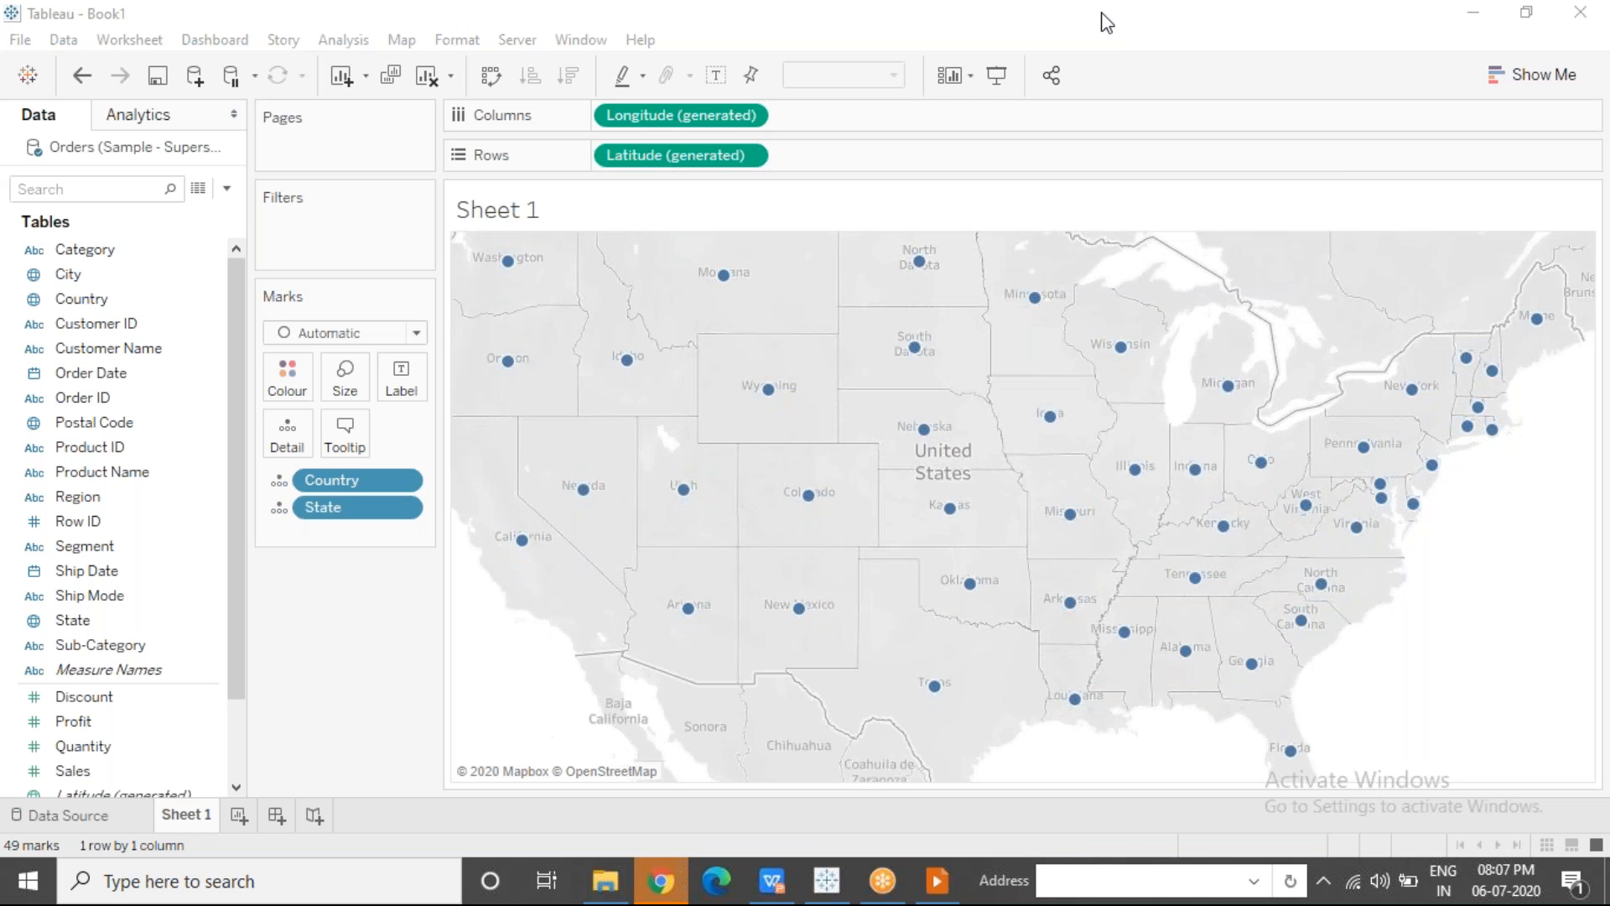
Step: Open the Map Layers settings for the Sheet 1 map of US states
{"action": "left_click", "coordinate": [1055, 109]}
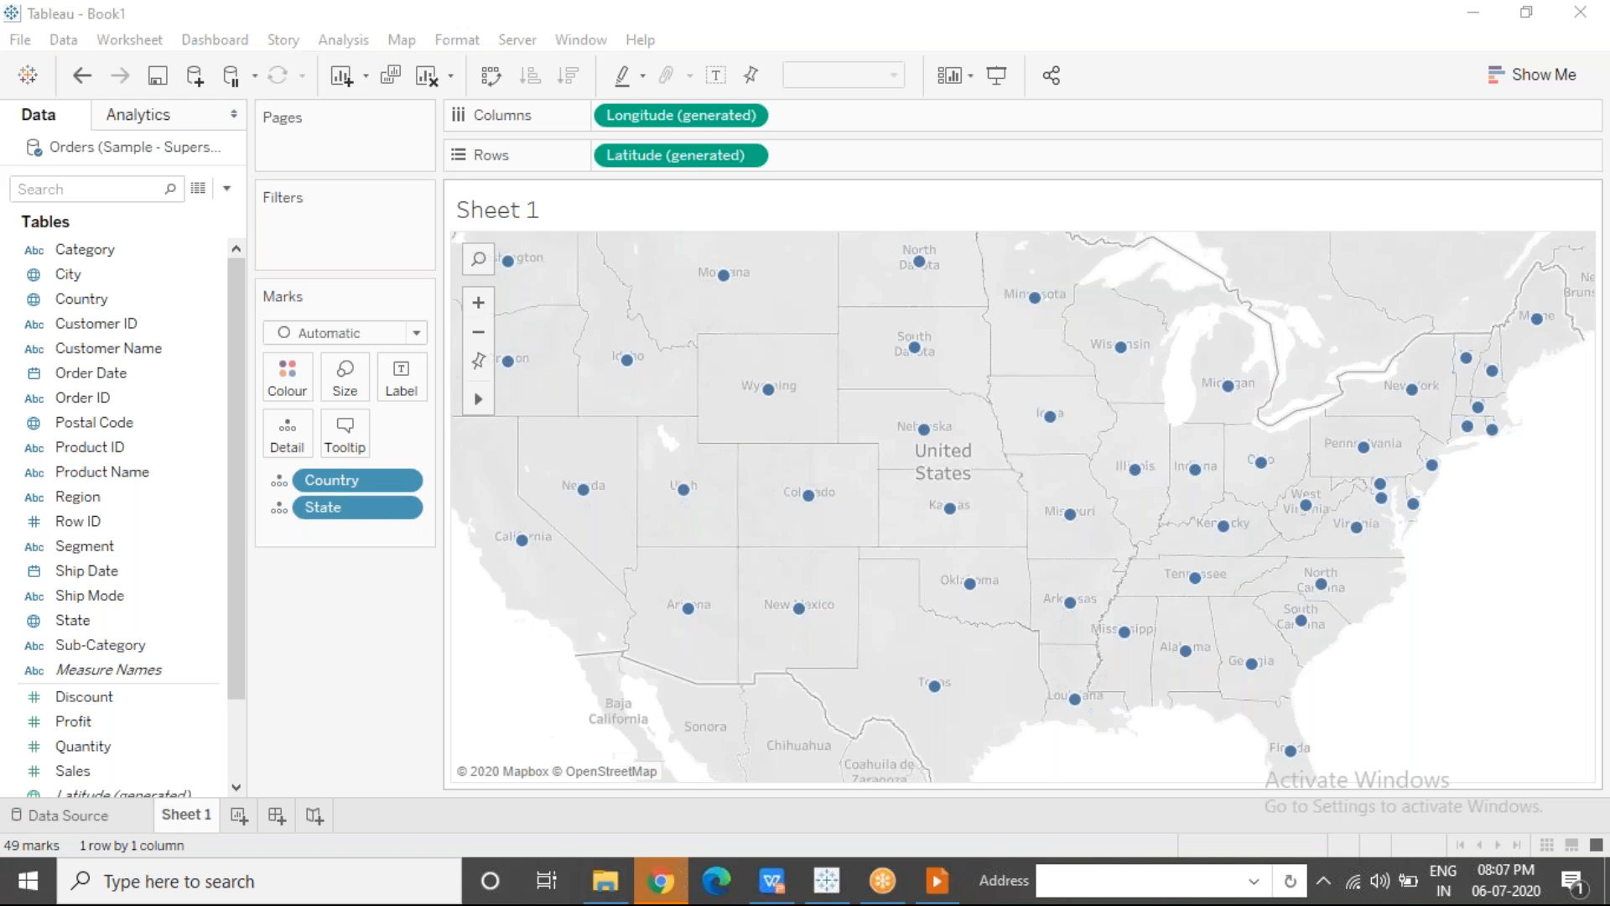
{"action": "left_click", "coordinate": [401, 41]}
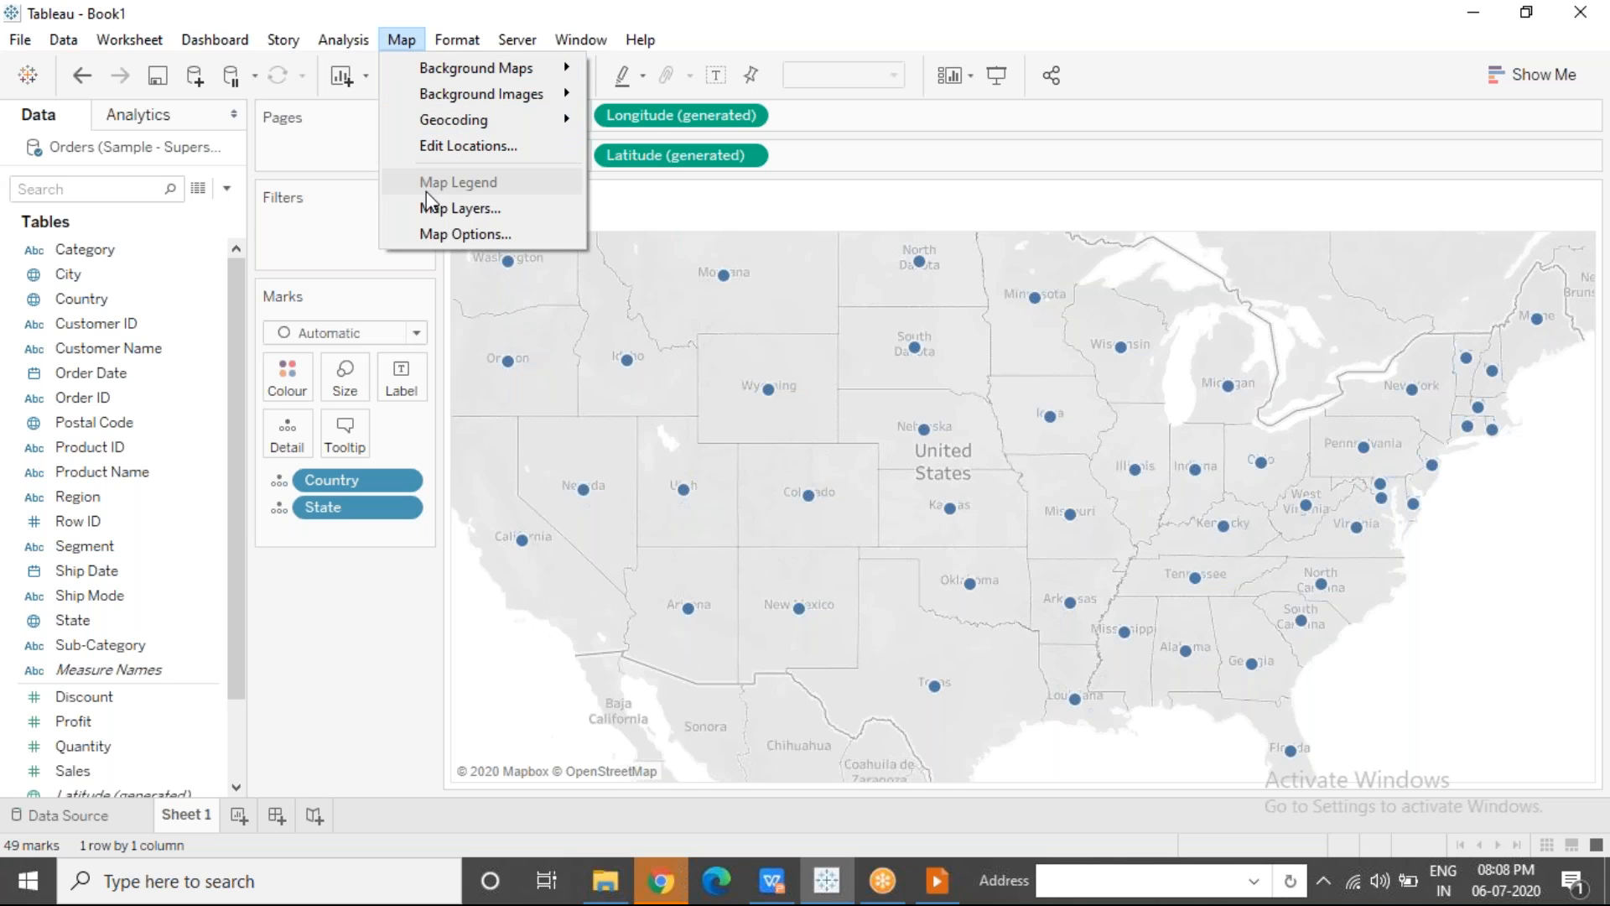
{"action": "left_click", "coordinate": [530, 223]}
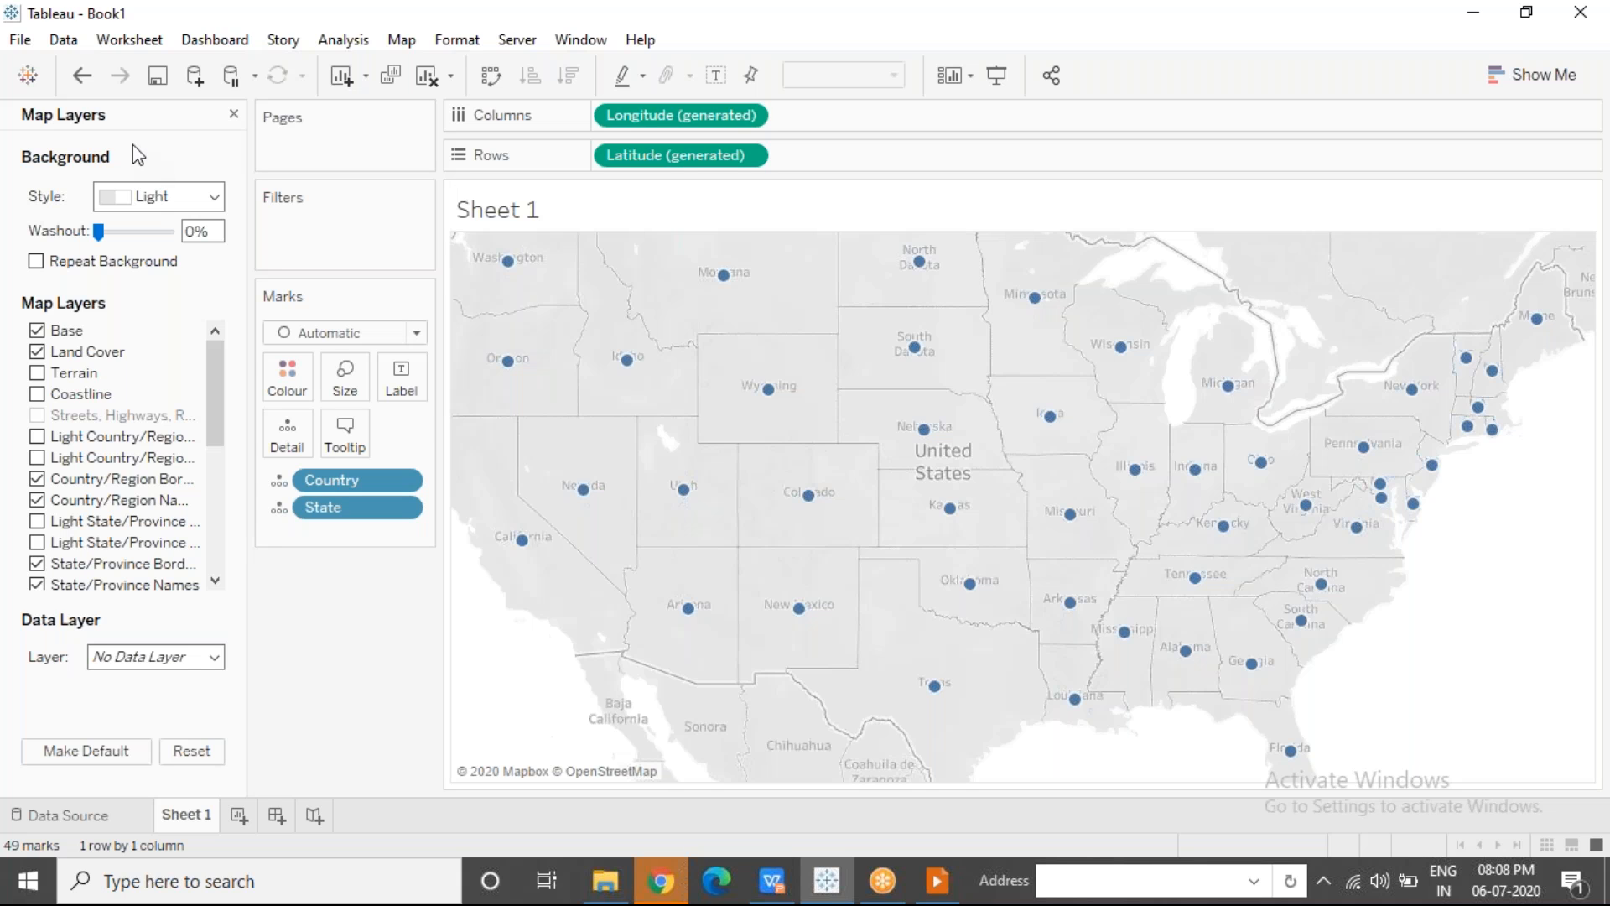
Step: Set the map's background style to Normal
{"action": "left_click", "coordinate": [215, 198]}
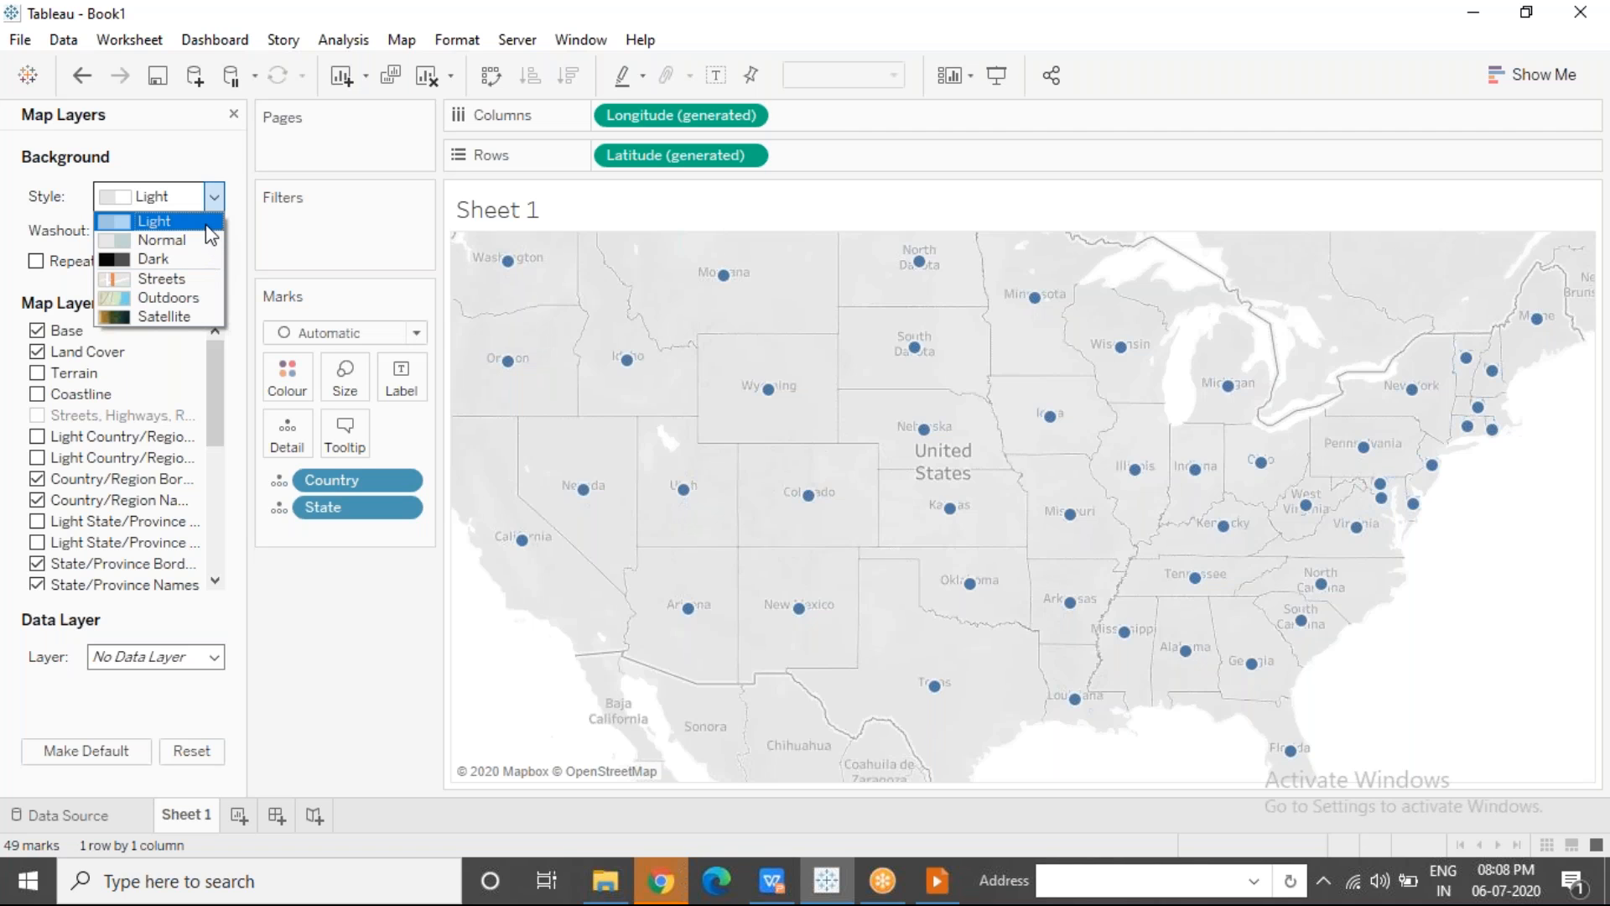
{"action": "left_click", "coordinate": [205, 240]}
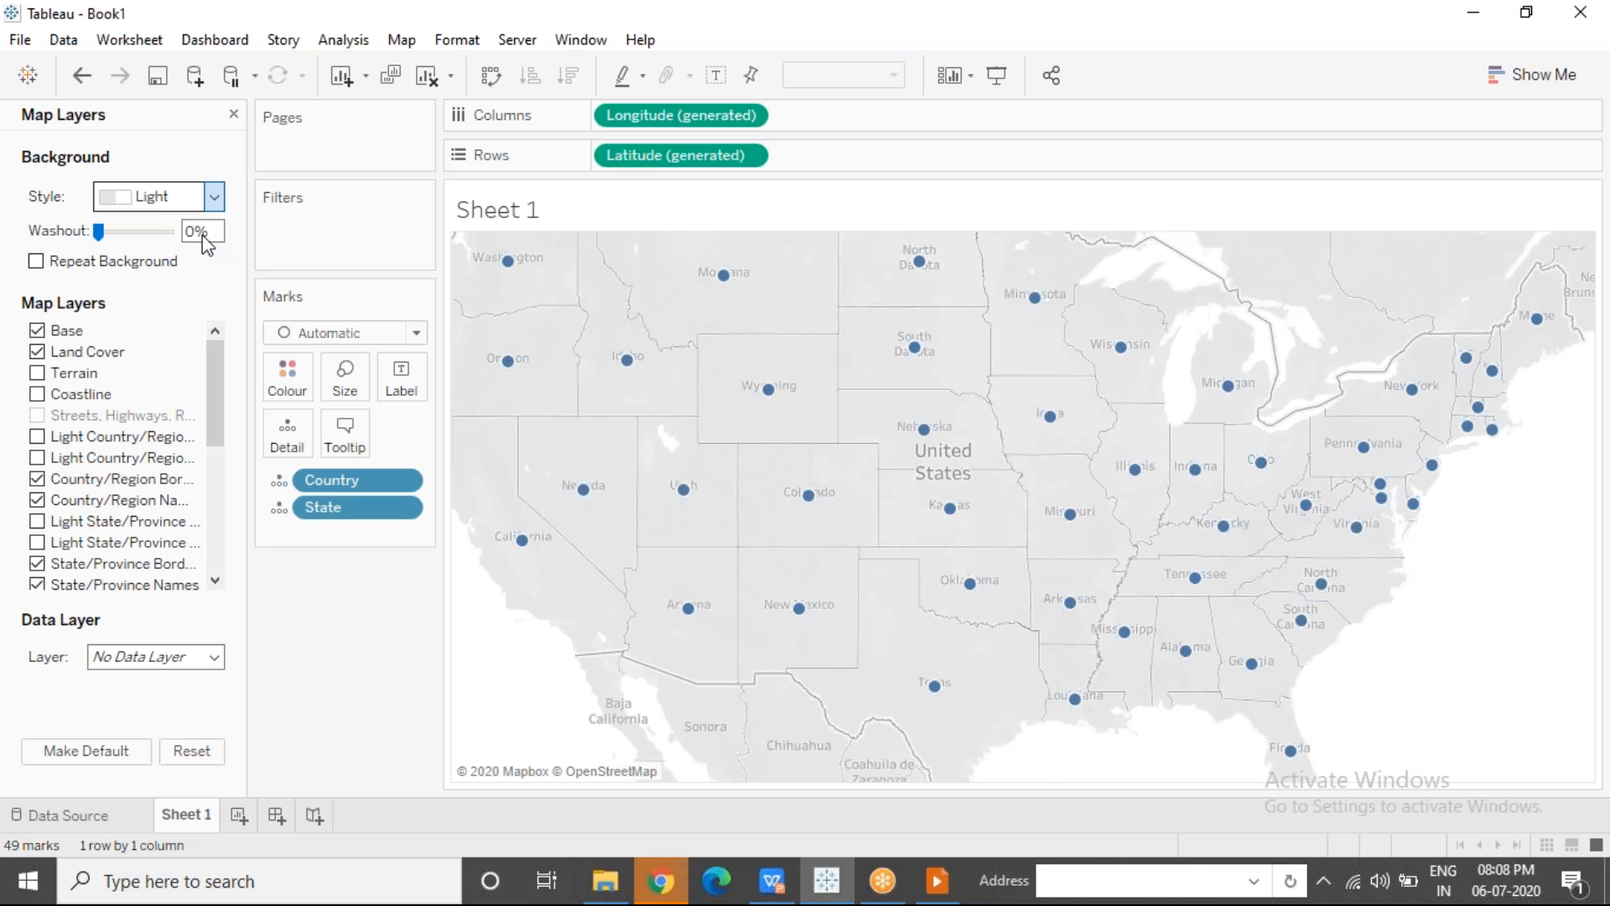
{"action": "left_click", "coordinate": [216, 201]}
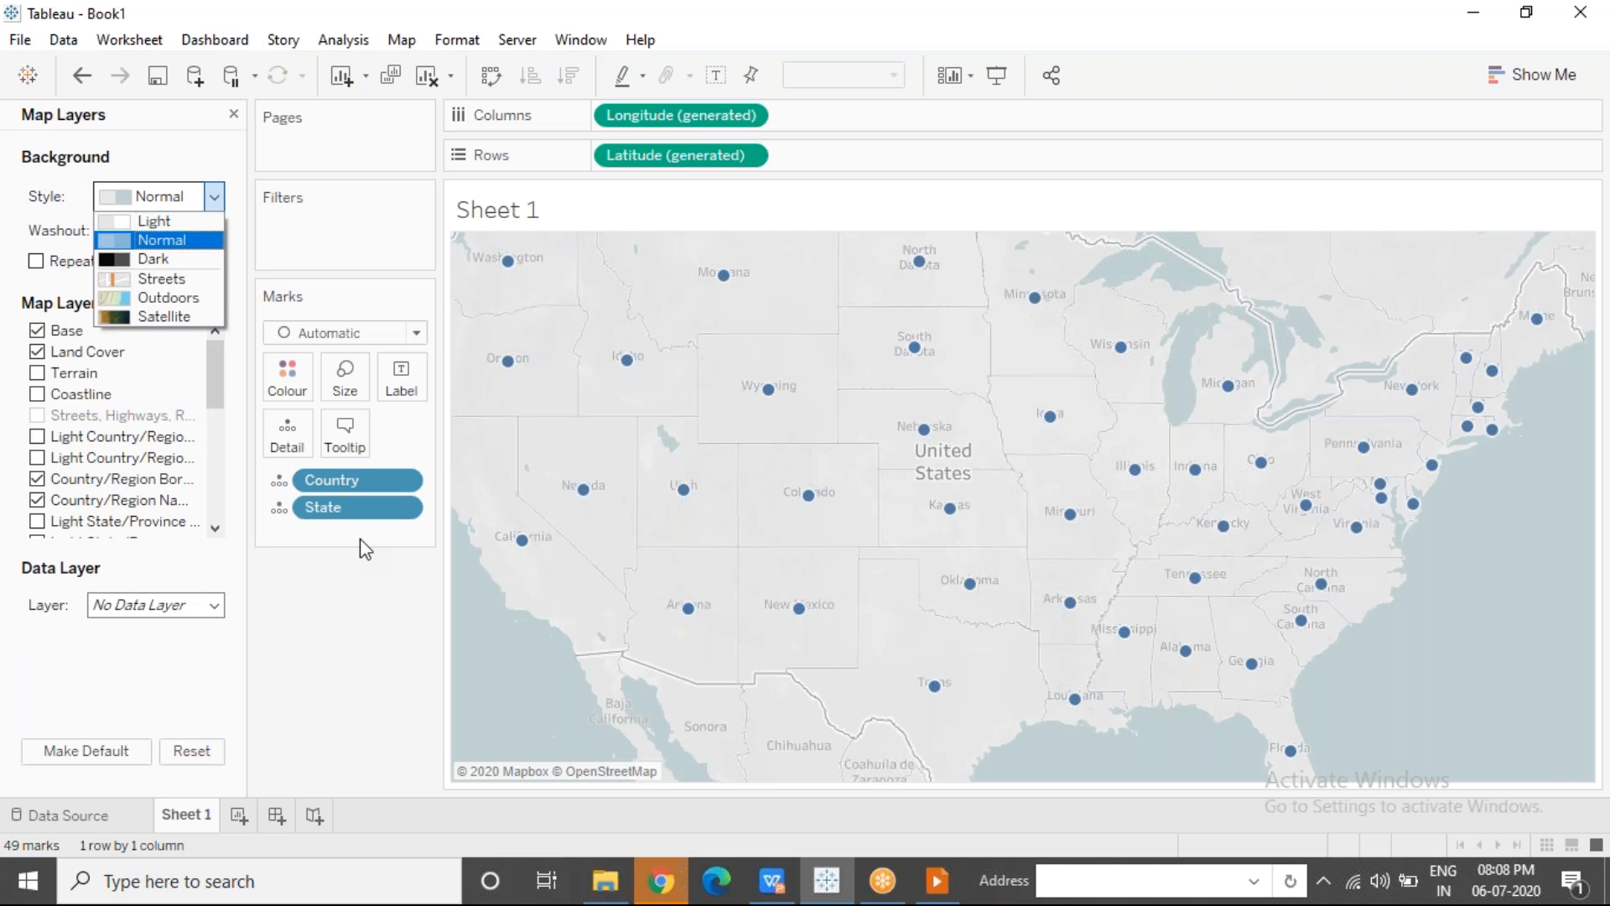
{"action": "left_click", "coordinate": [489, 647]}
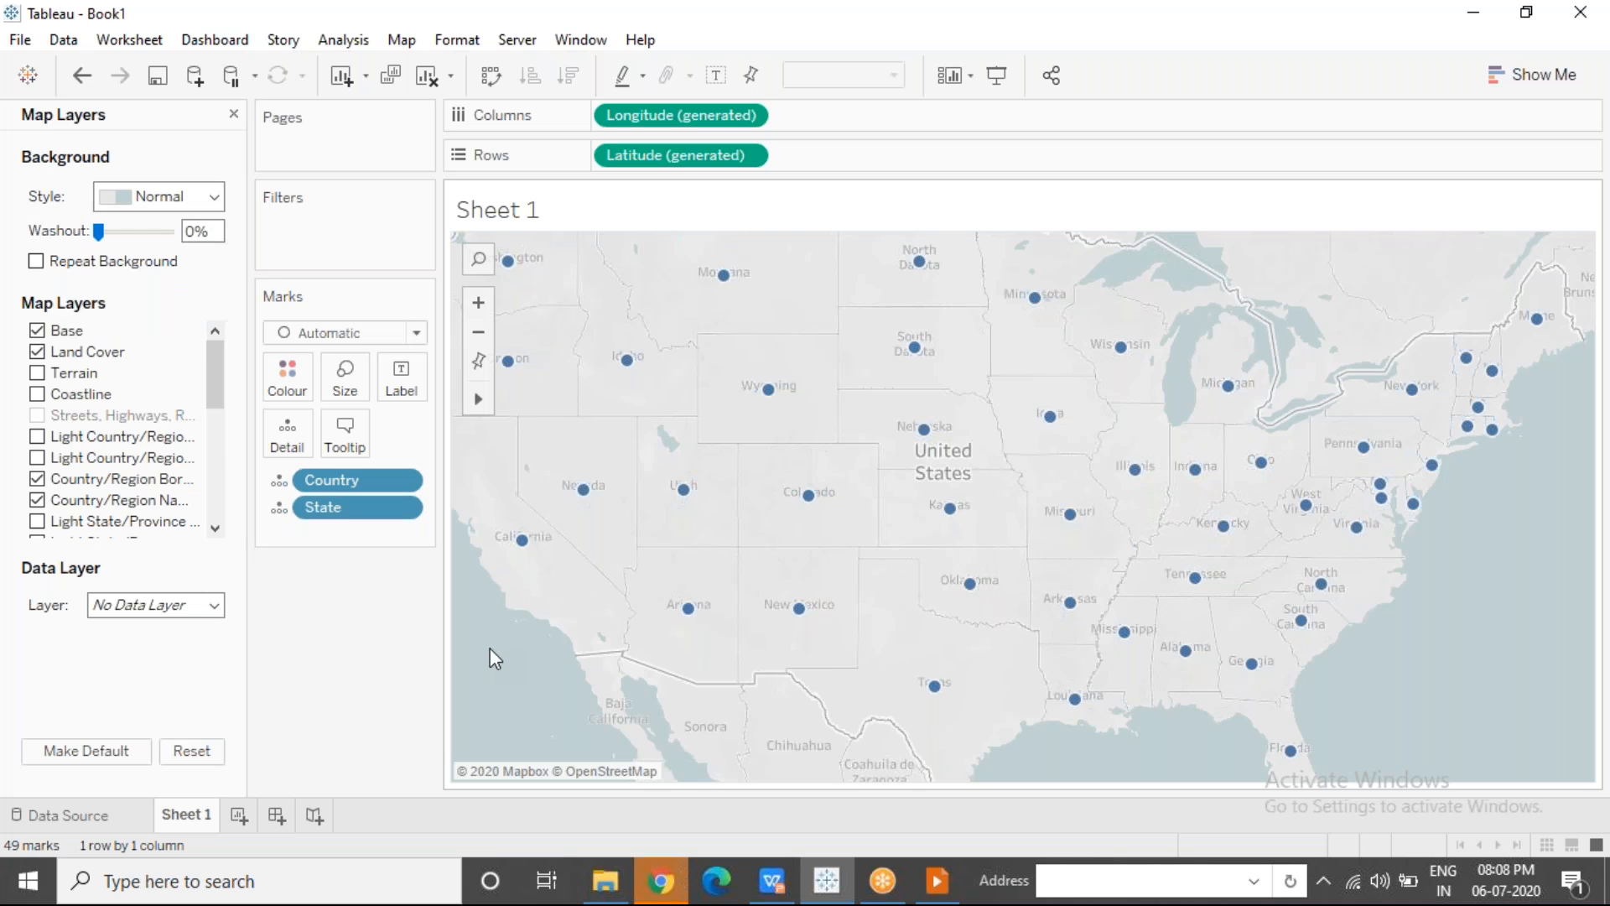
Step: Set the map's background style to Dark and try a 100% washout before restoring it to 0%
{"action": "left_click", "coordinate": [215, 198]}
{"action": "left_click", "coordinate": [181, 257]}
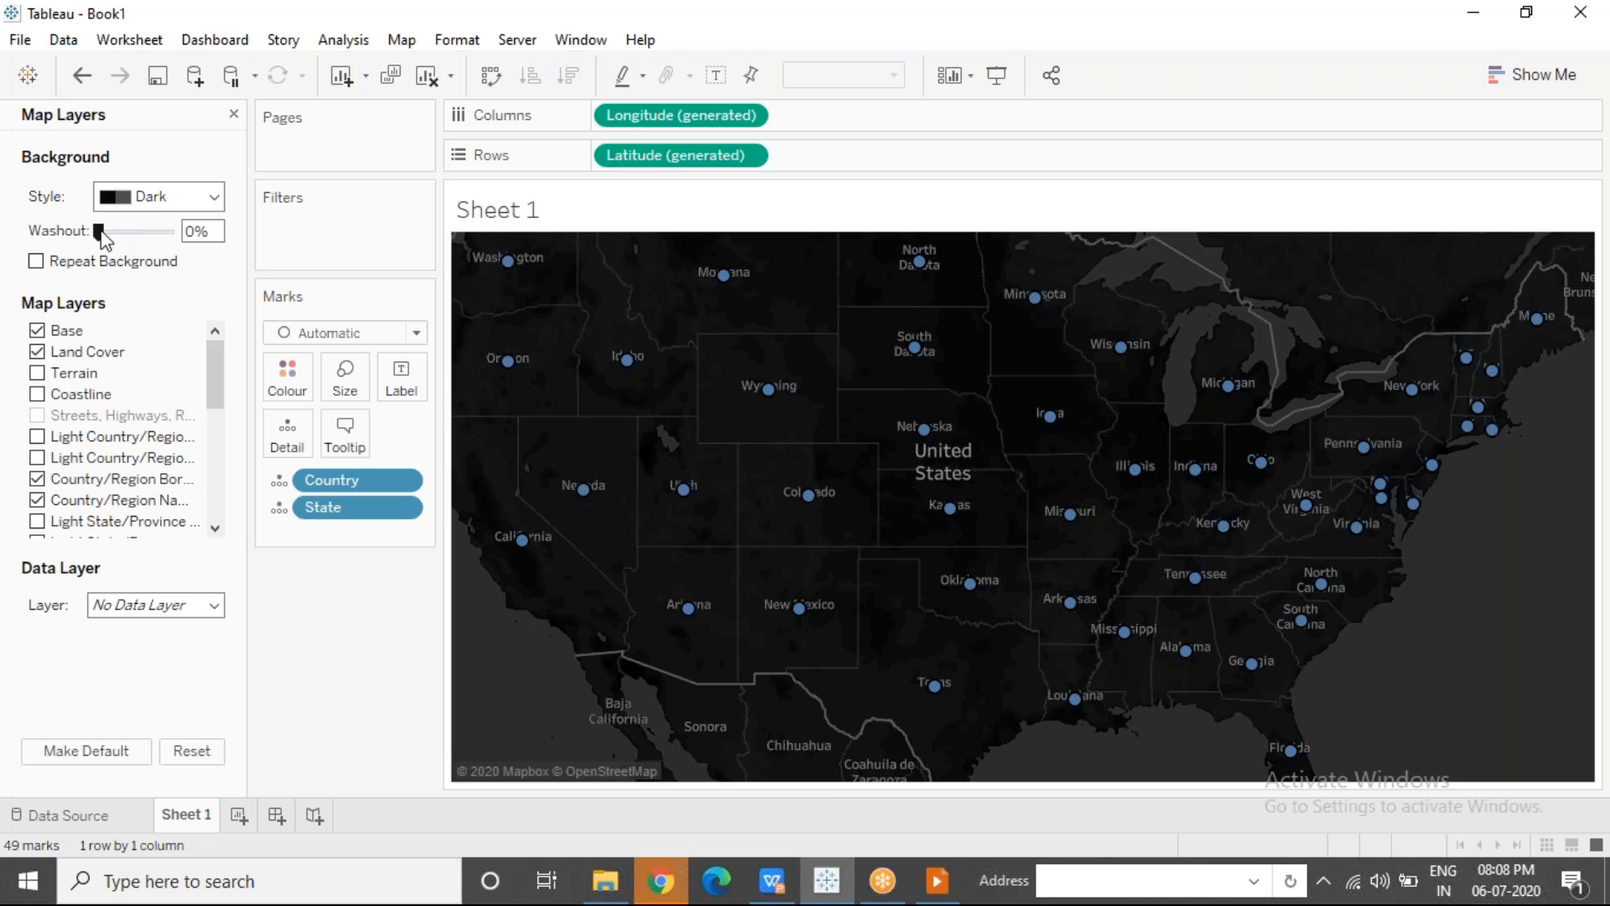
{"action": "left_click_drag", "start_coordinate": [98, 232], "coordinate": [164, 237]}
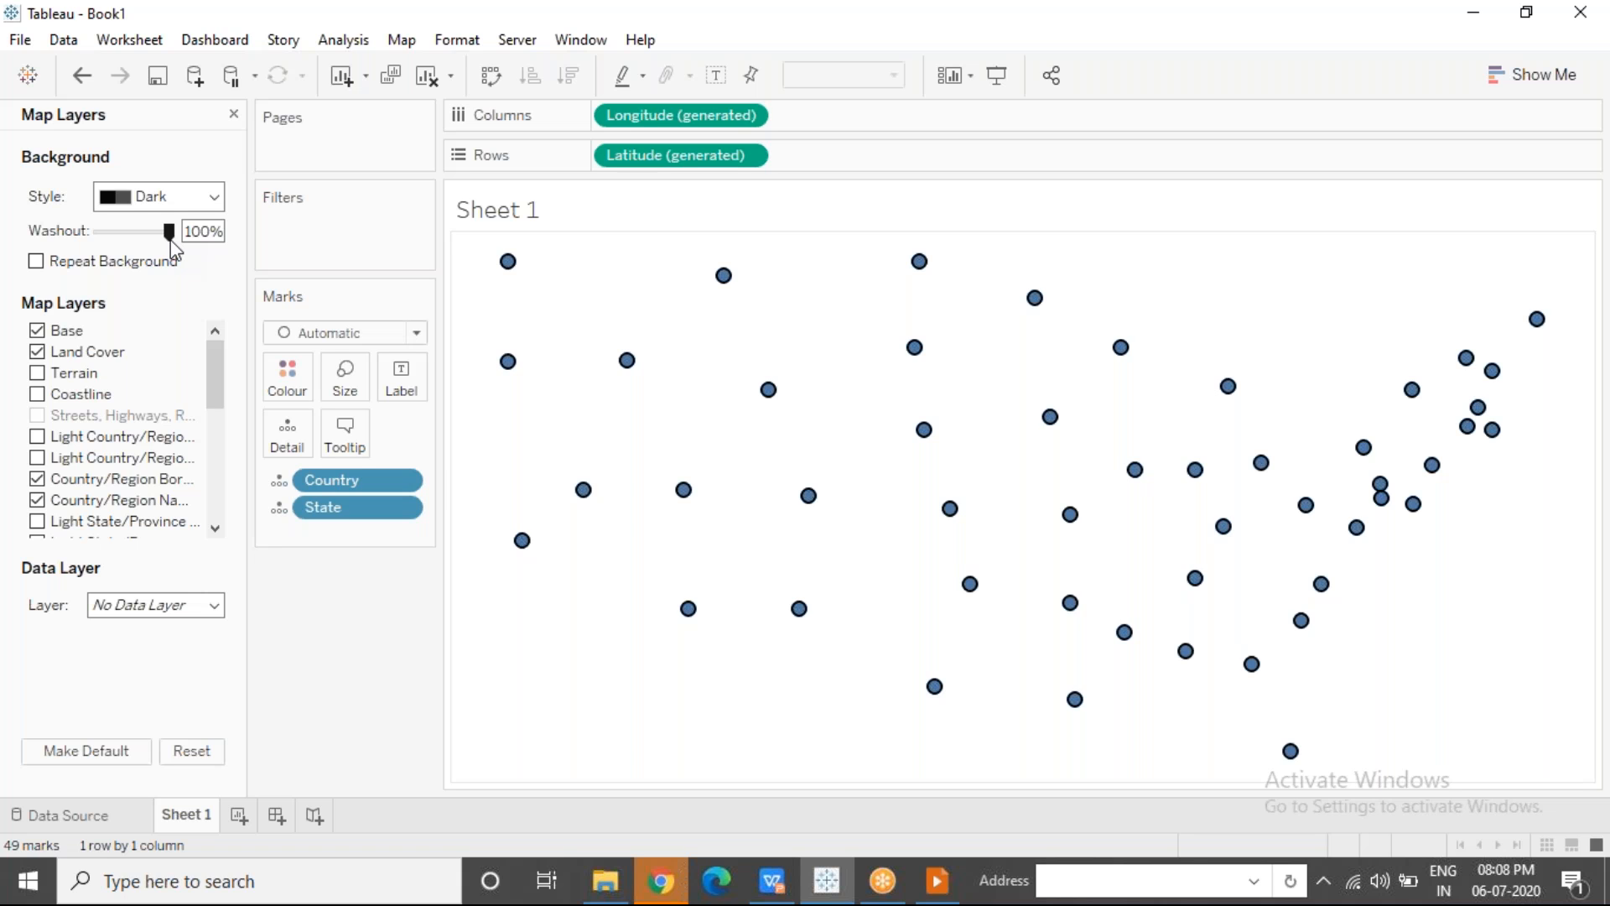
{"action": "left_click_drag", "start_coordinate": [170, 240], "coordinate": [97, 237]}
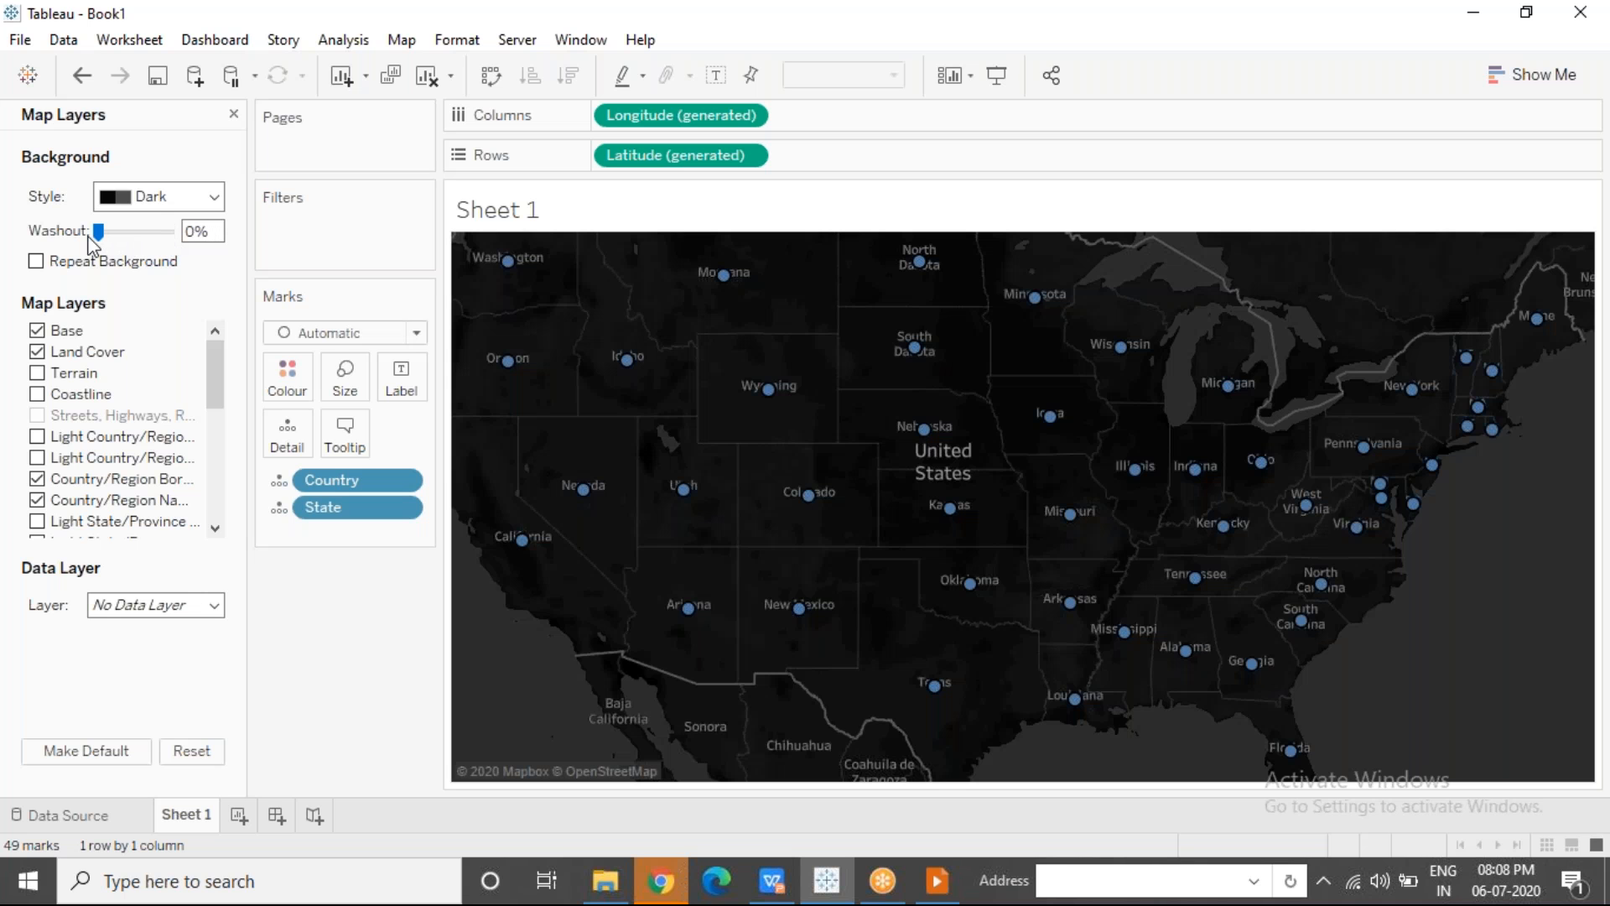
Step: Set the map's background style to Streets, examine the road and terrain detail around northwestern Nevada, and reset the map view
{"action": "left_click", "coordinate": [215, 197]}
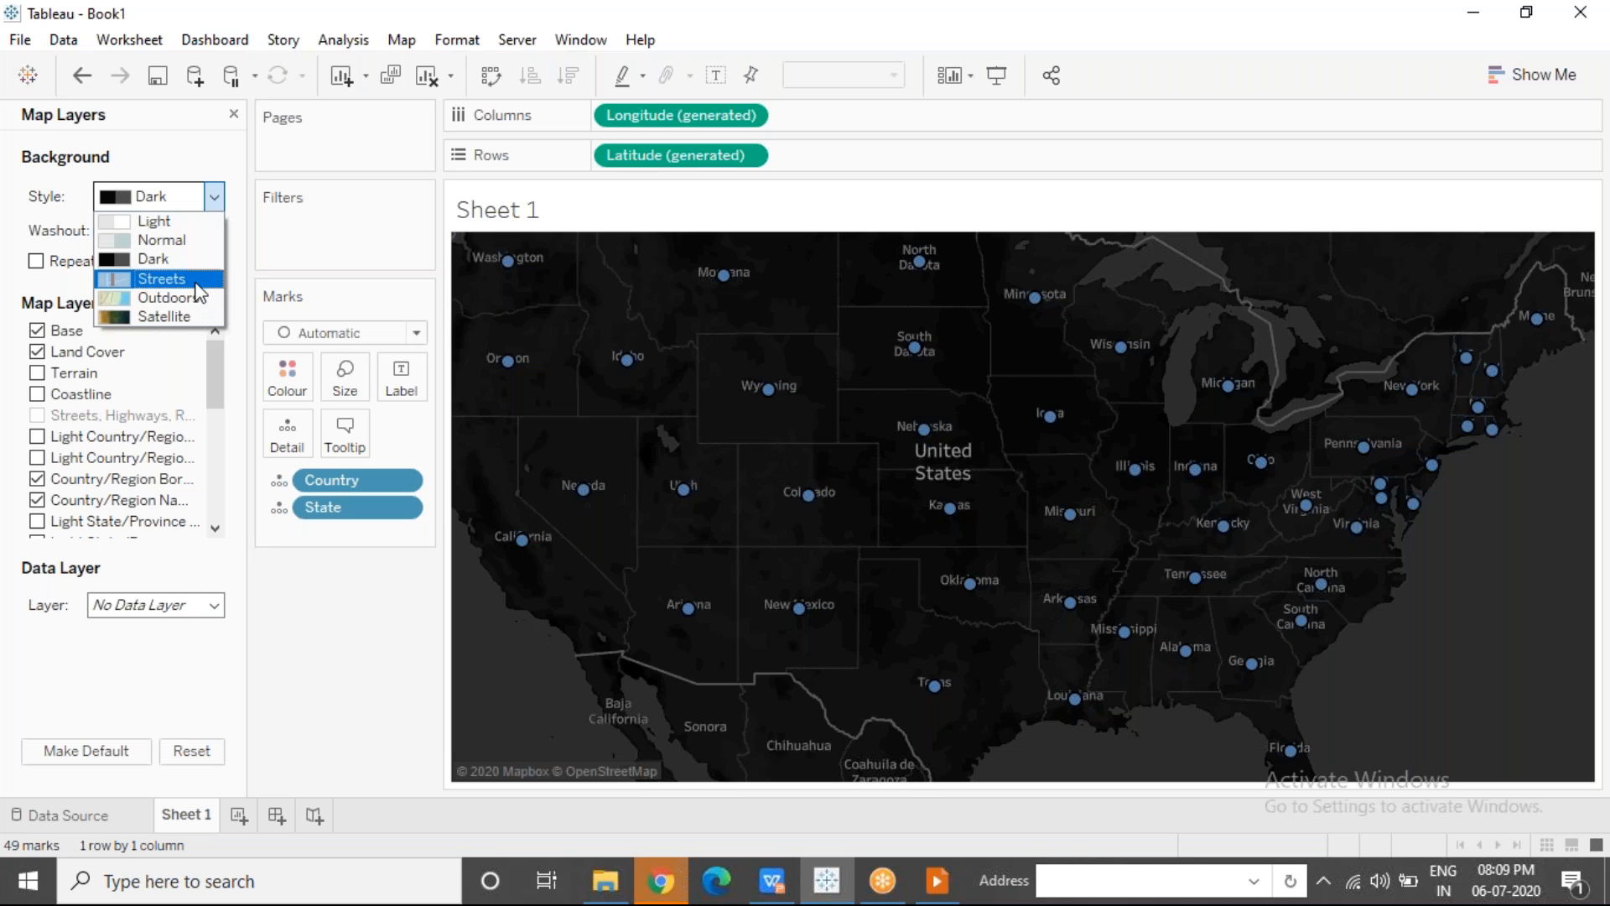
{"action": "key", "text": "Escape"}
{"action": "key", "text": "Down"}
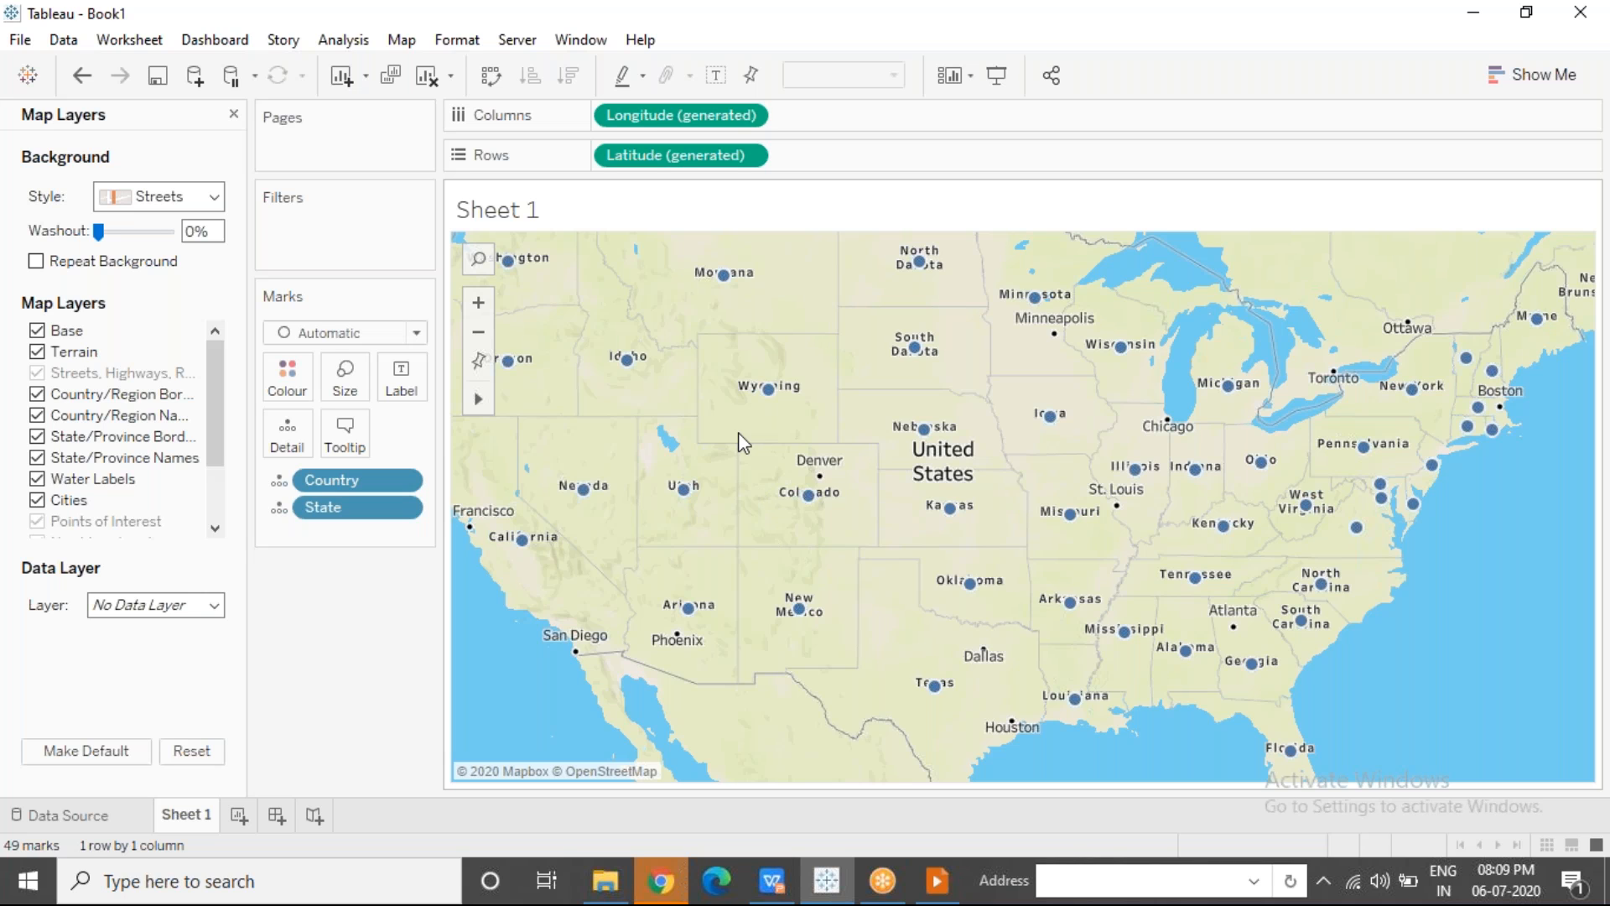
{"action": "double_click", "coordinate": [615, 431]}
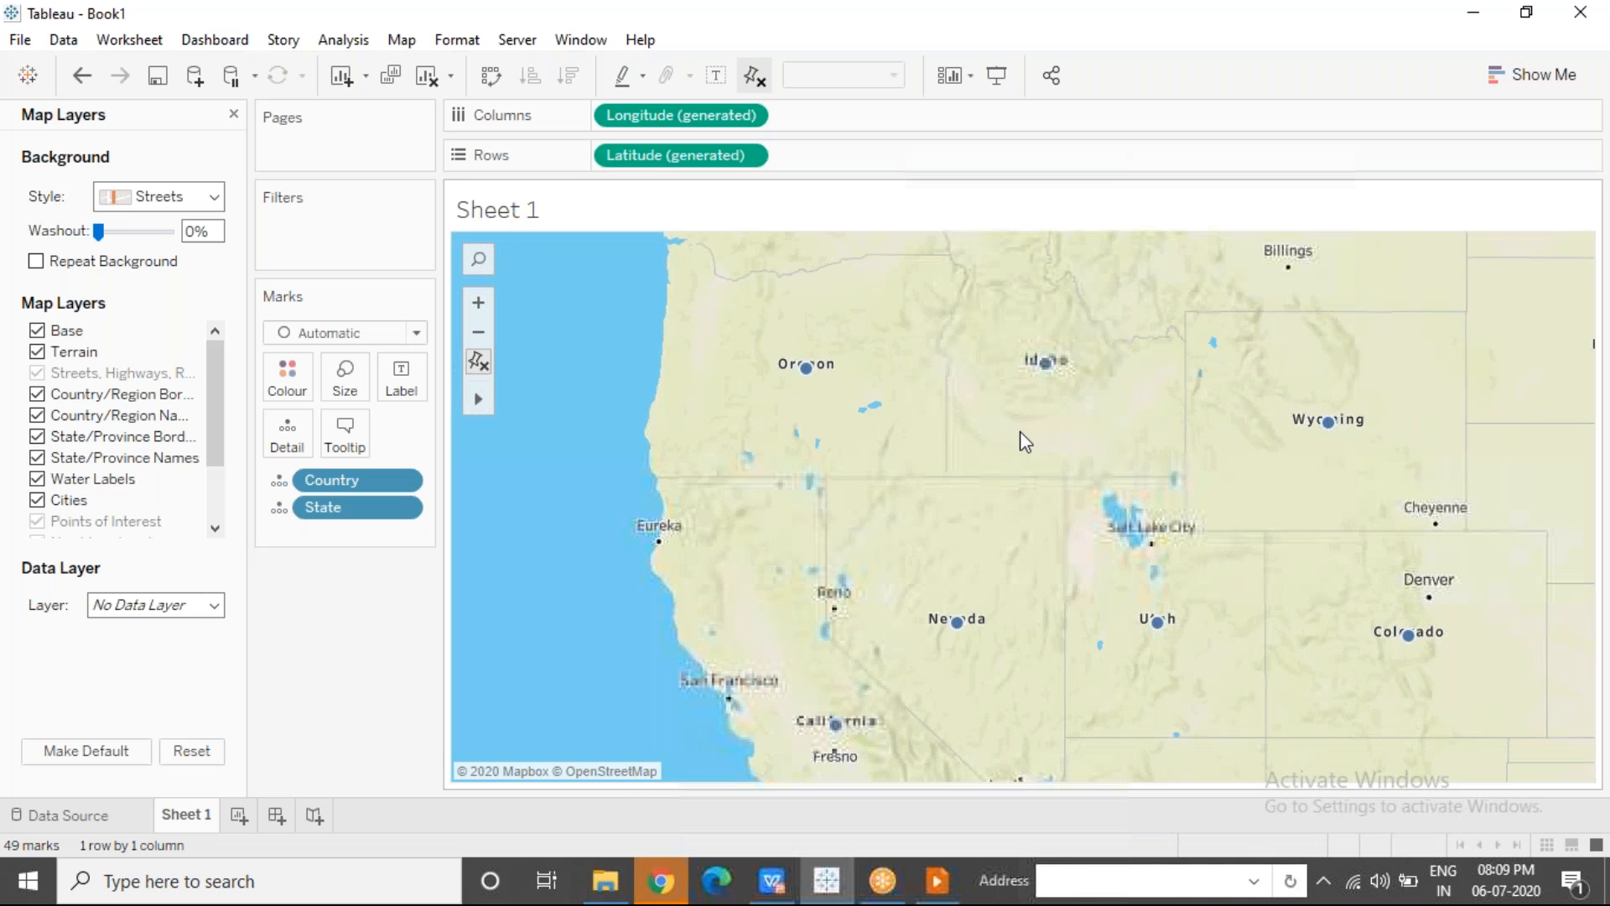
{"action": "double_click", "coordinate": [1020, 431]}
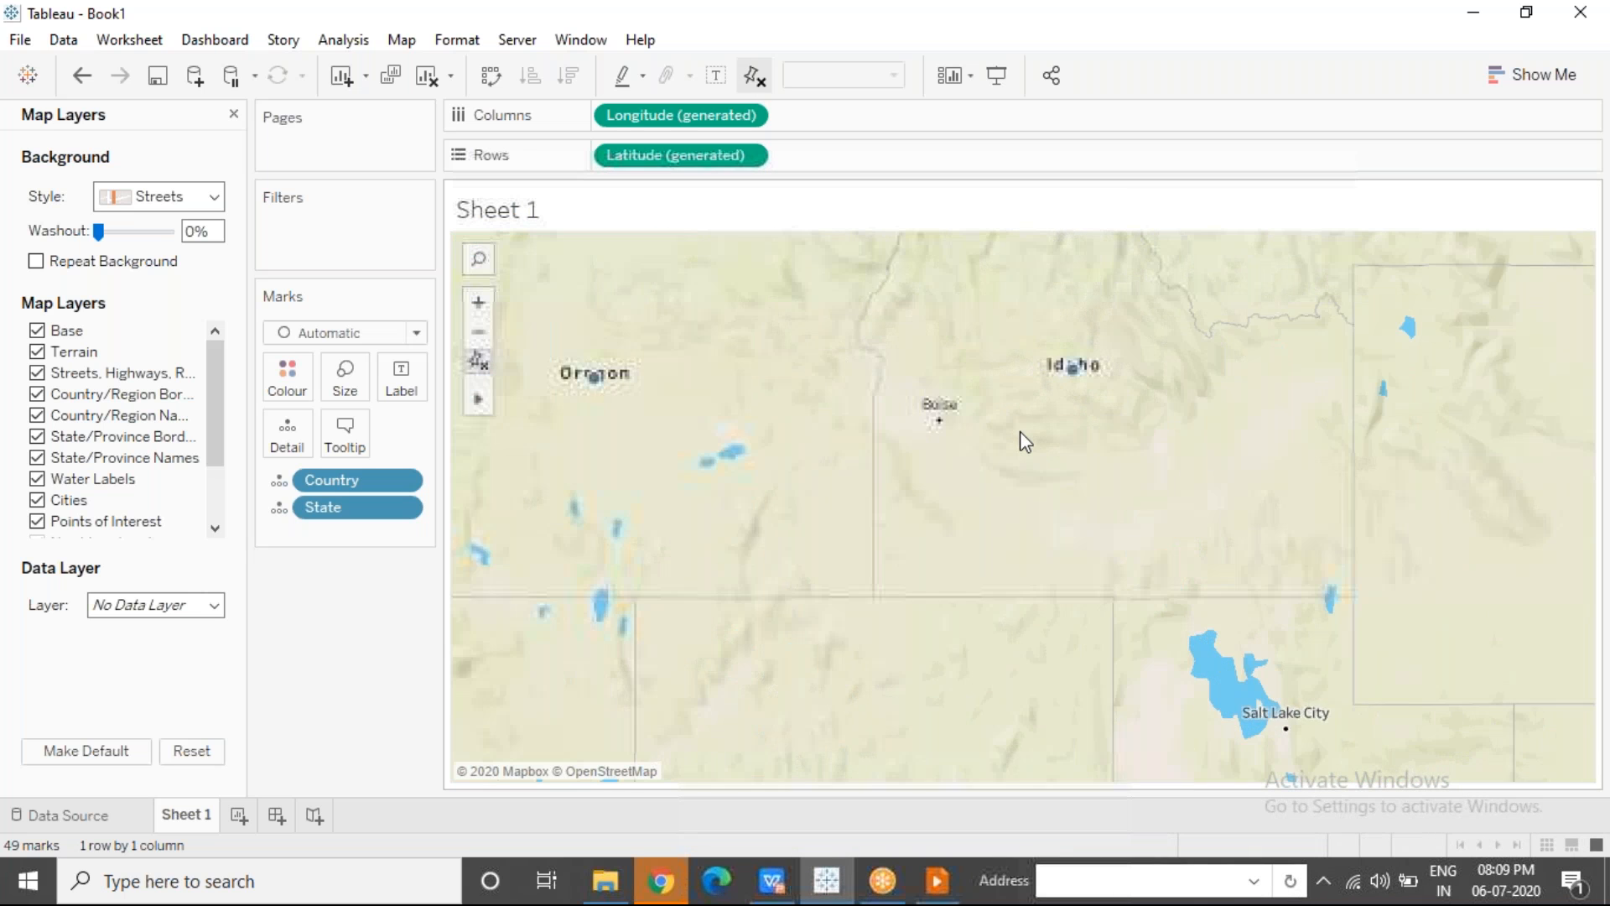
{"action": "double_click", "coordinate": [782, 637]}
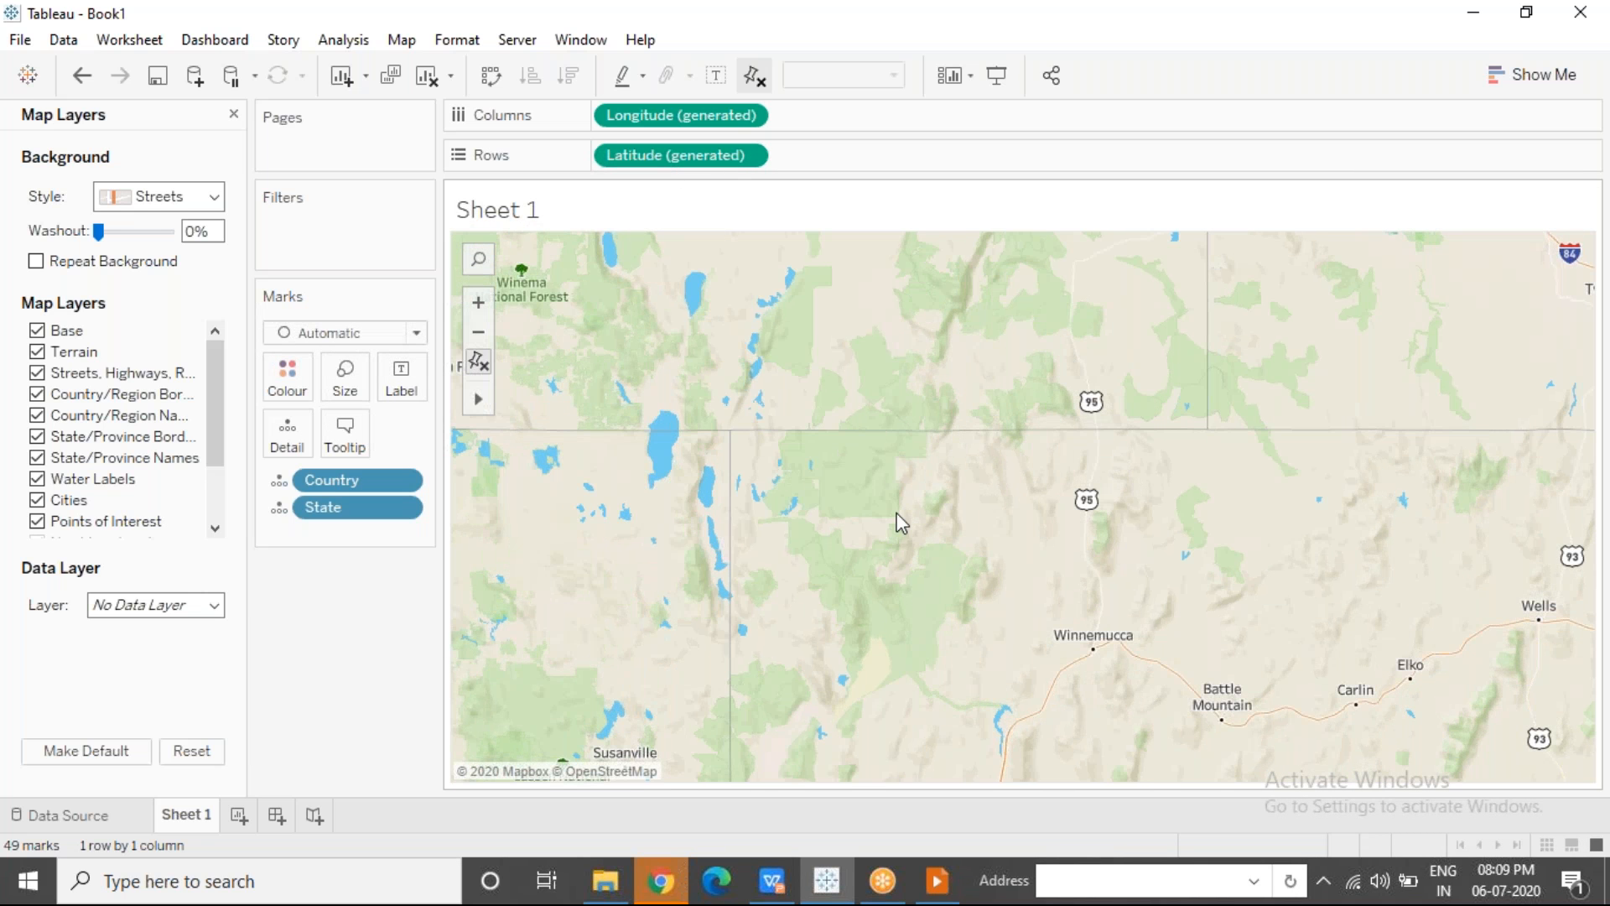
{"action": "scroll", "coordinate": [900, 522], "scroll_direction": "up", "scroll_amount": 2}
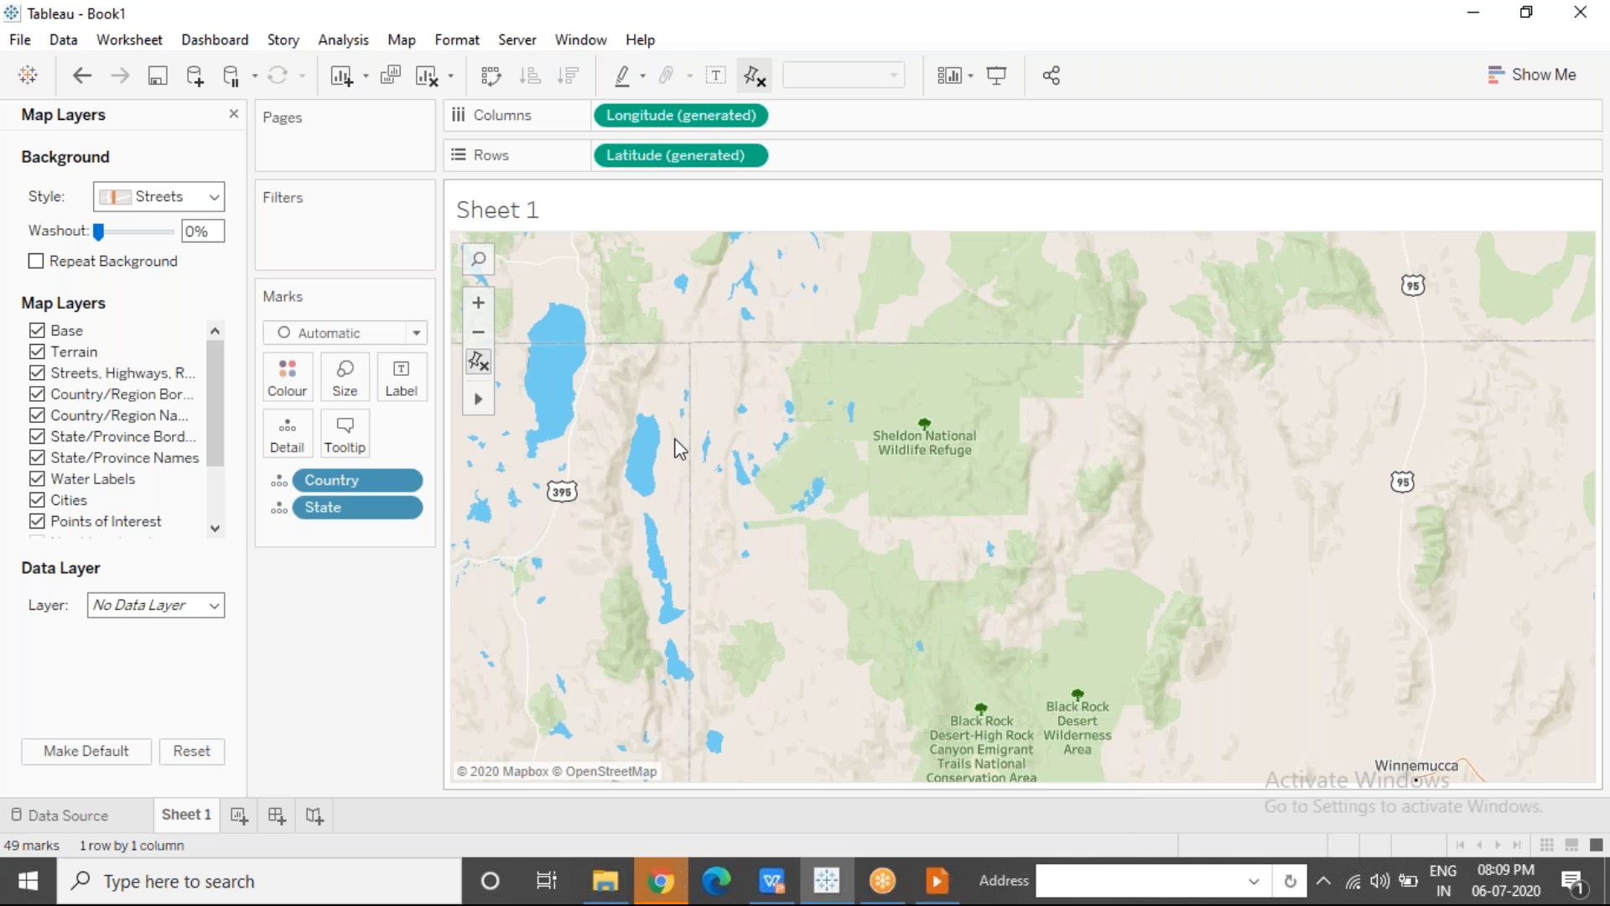
{"action": "left_click", "coordinate": [479, 363]}
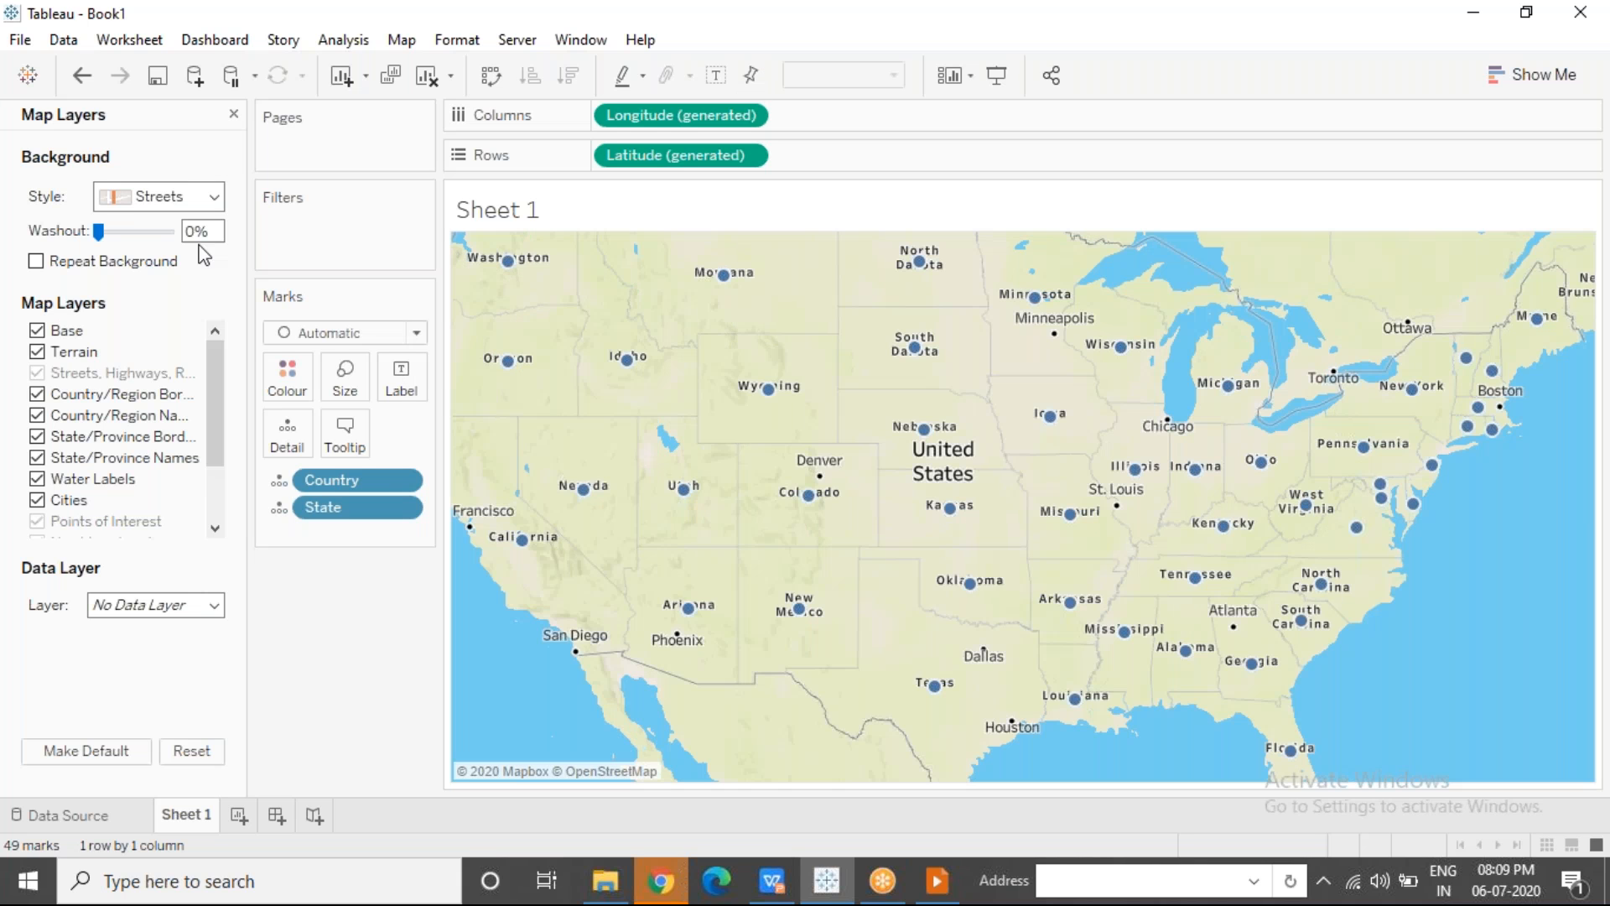
Step: Try the Outdoors background style on the map and replace it with Satellite
{"action": "left_click", "coordinate": [214, 198]}
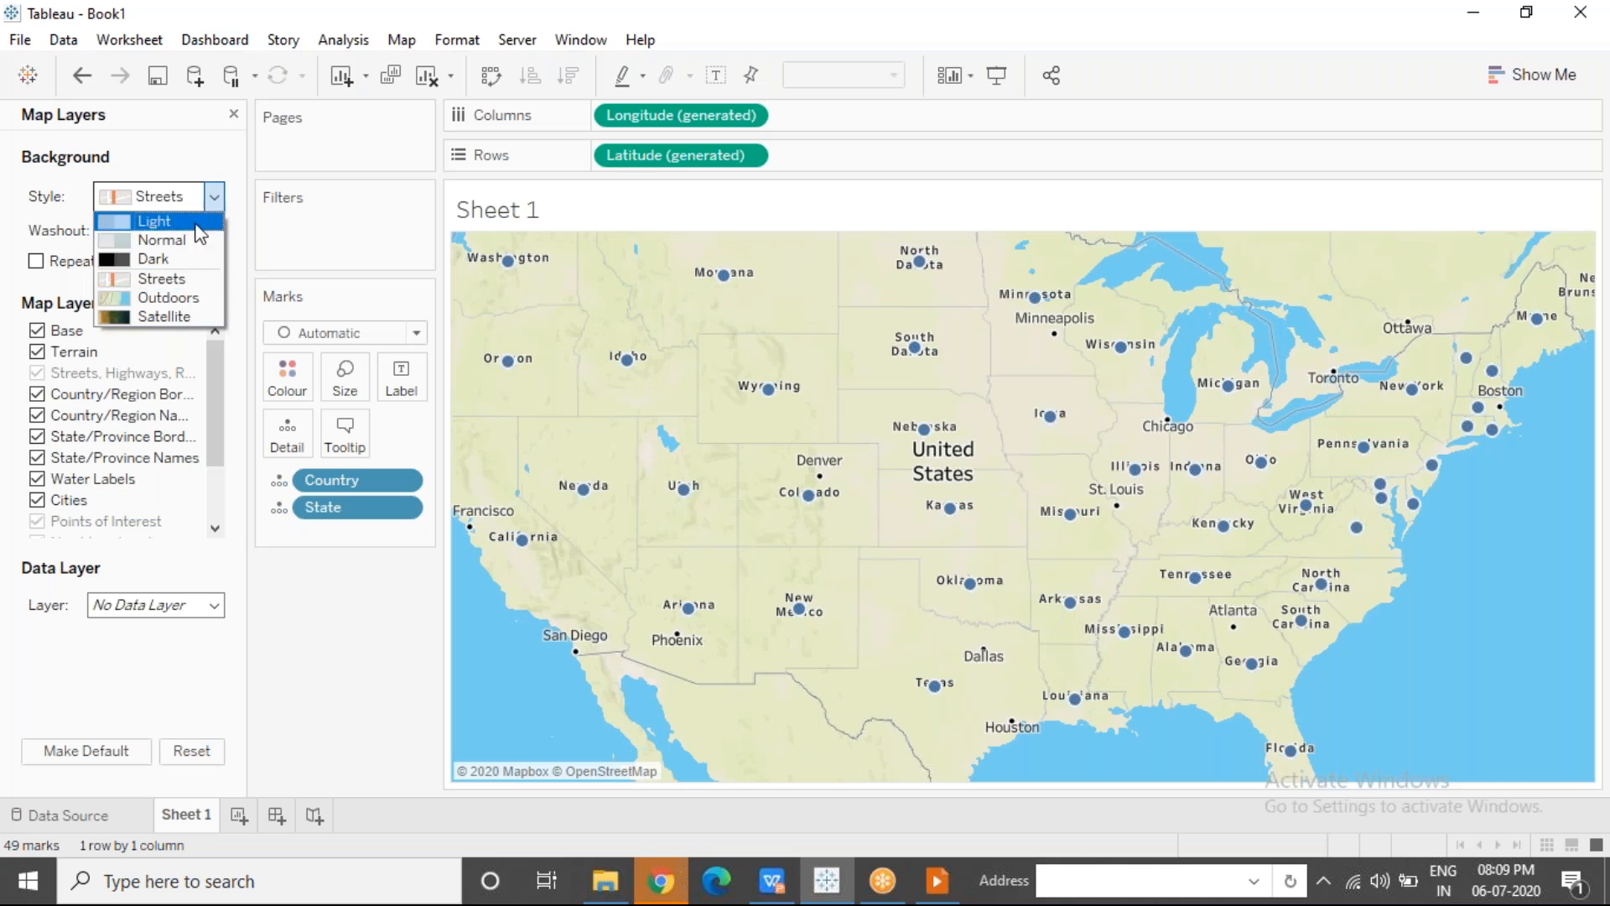
{"action": "left_click", "coordinate": [178, 300]}
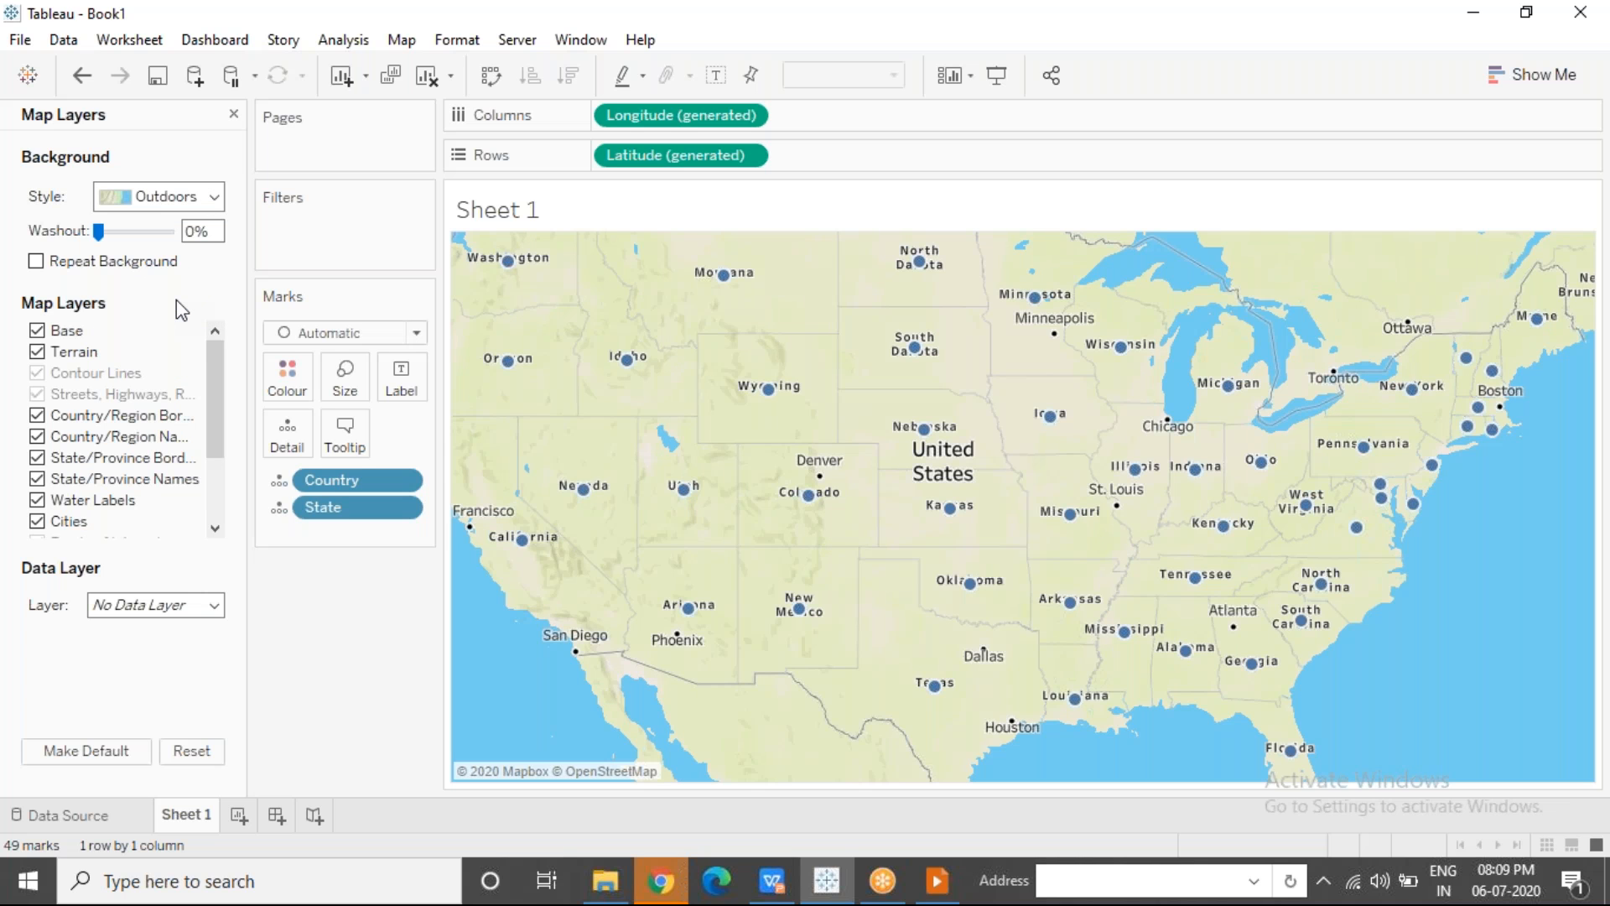
{"action": "left_click", "coordinate": [214, 198]}
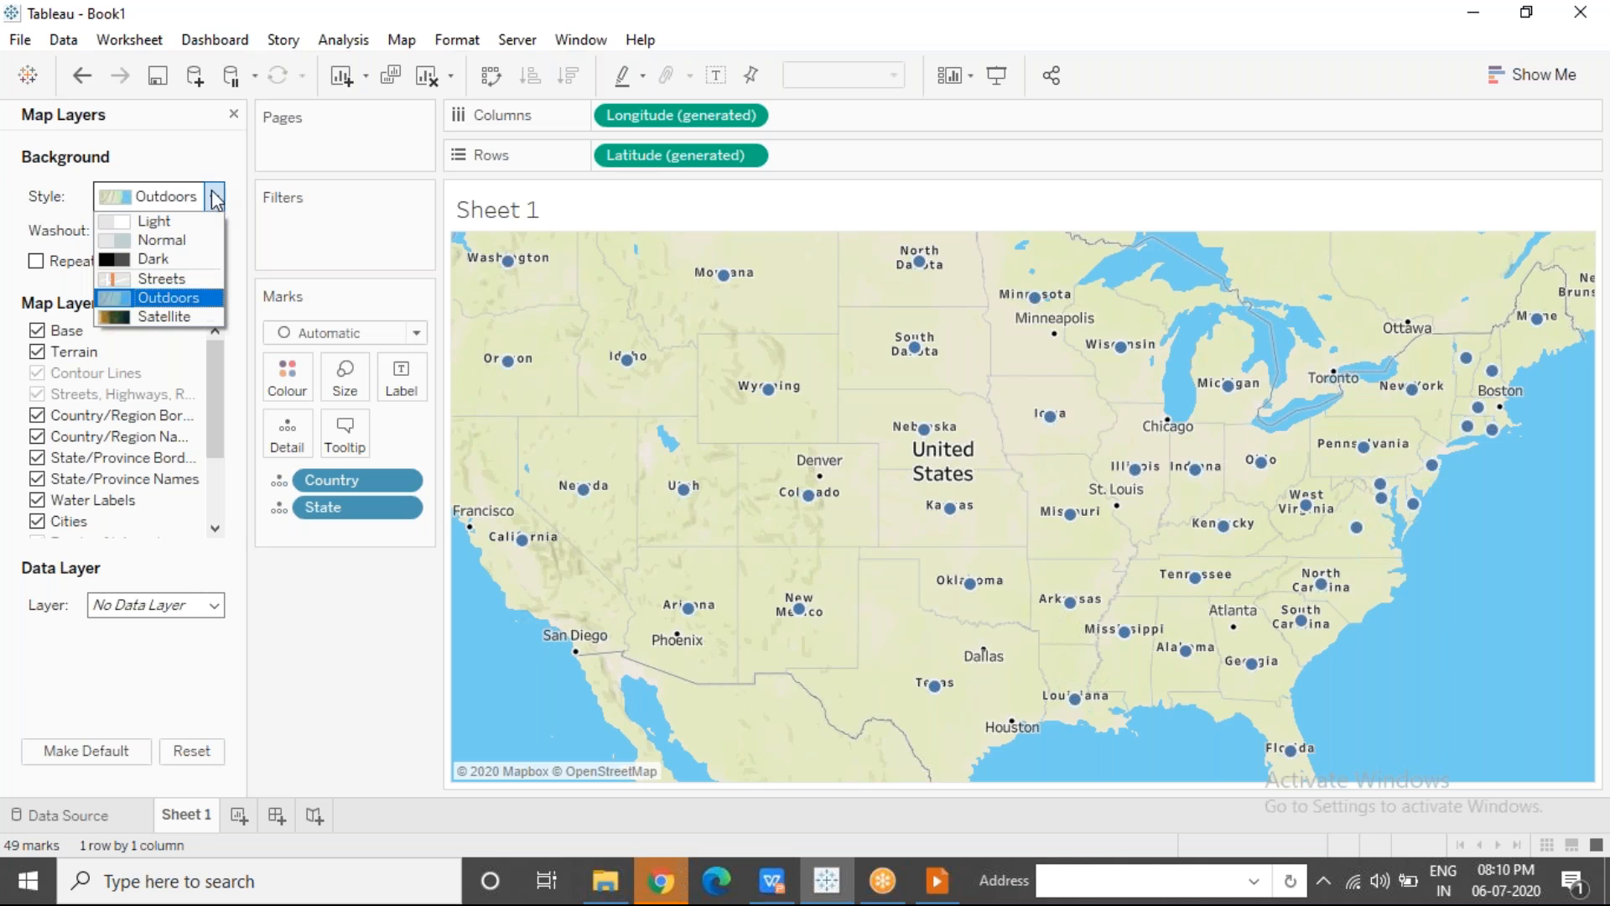
{"action": "left_click", "coordinate": [168, 316]}
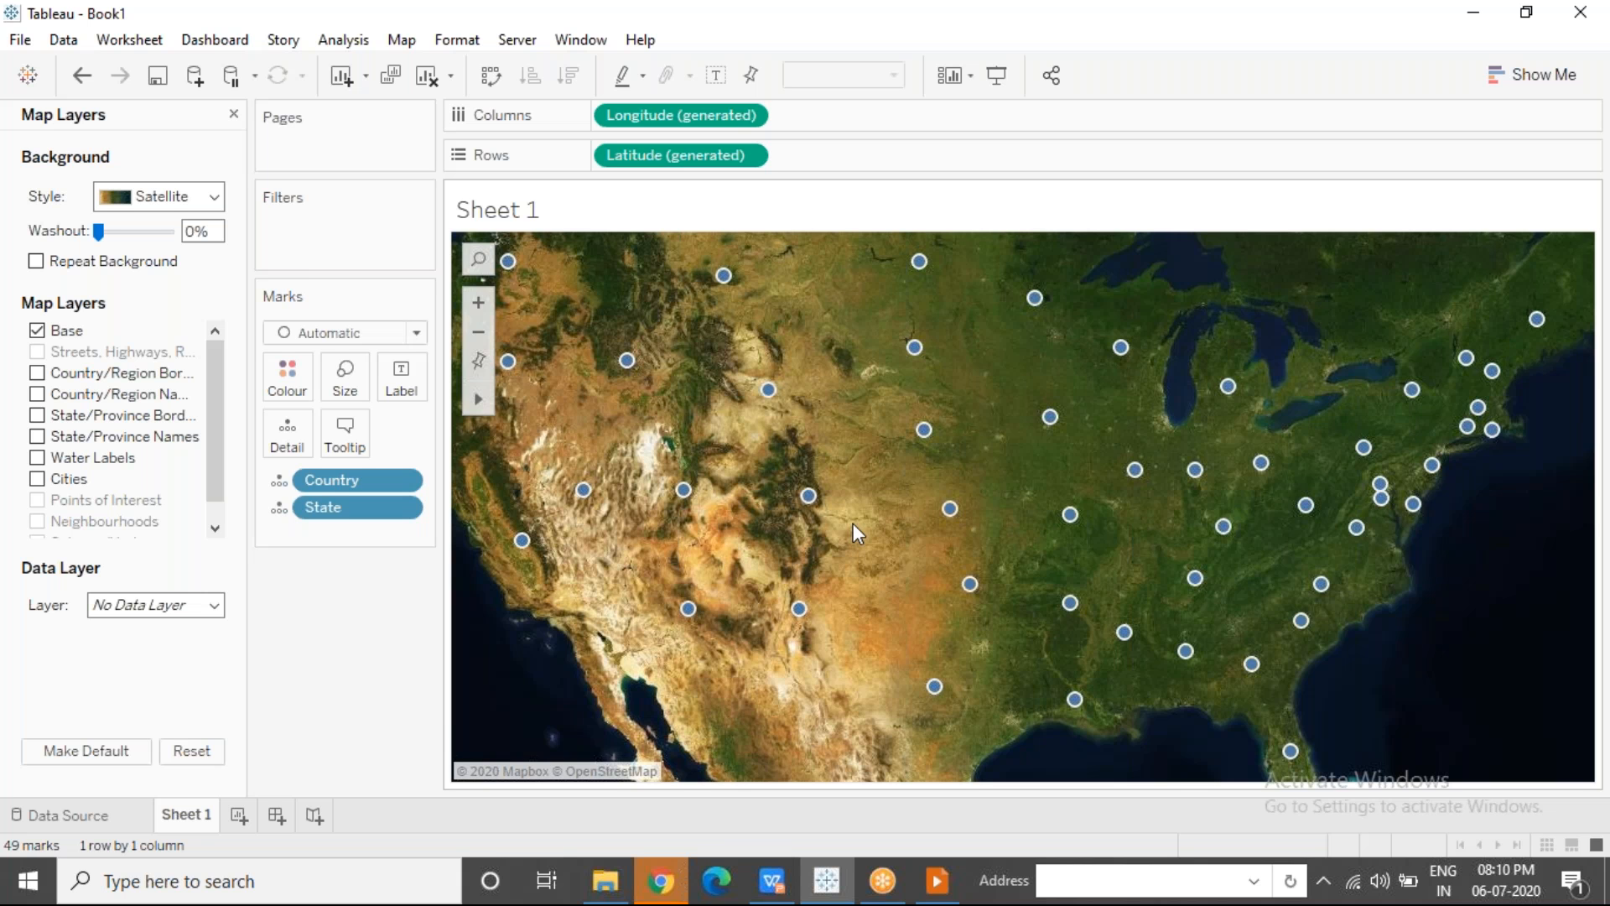
Step: Zoom into the California coast on the satellite map to examine the imagery of fields, roads and buildings
{"action": "double_click", "coordinate": [552, 506]}
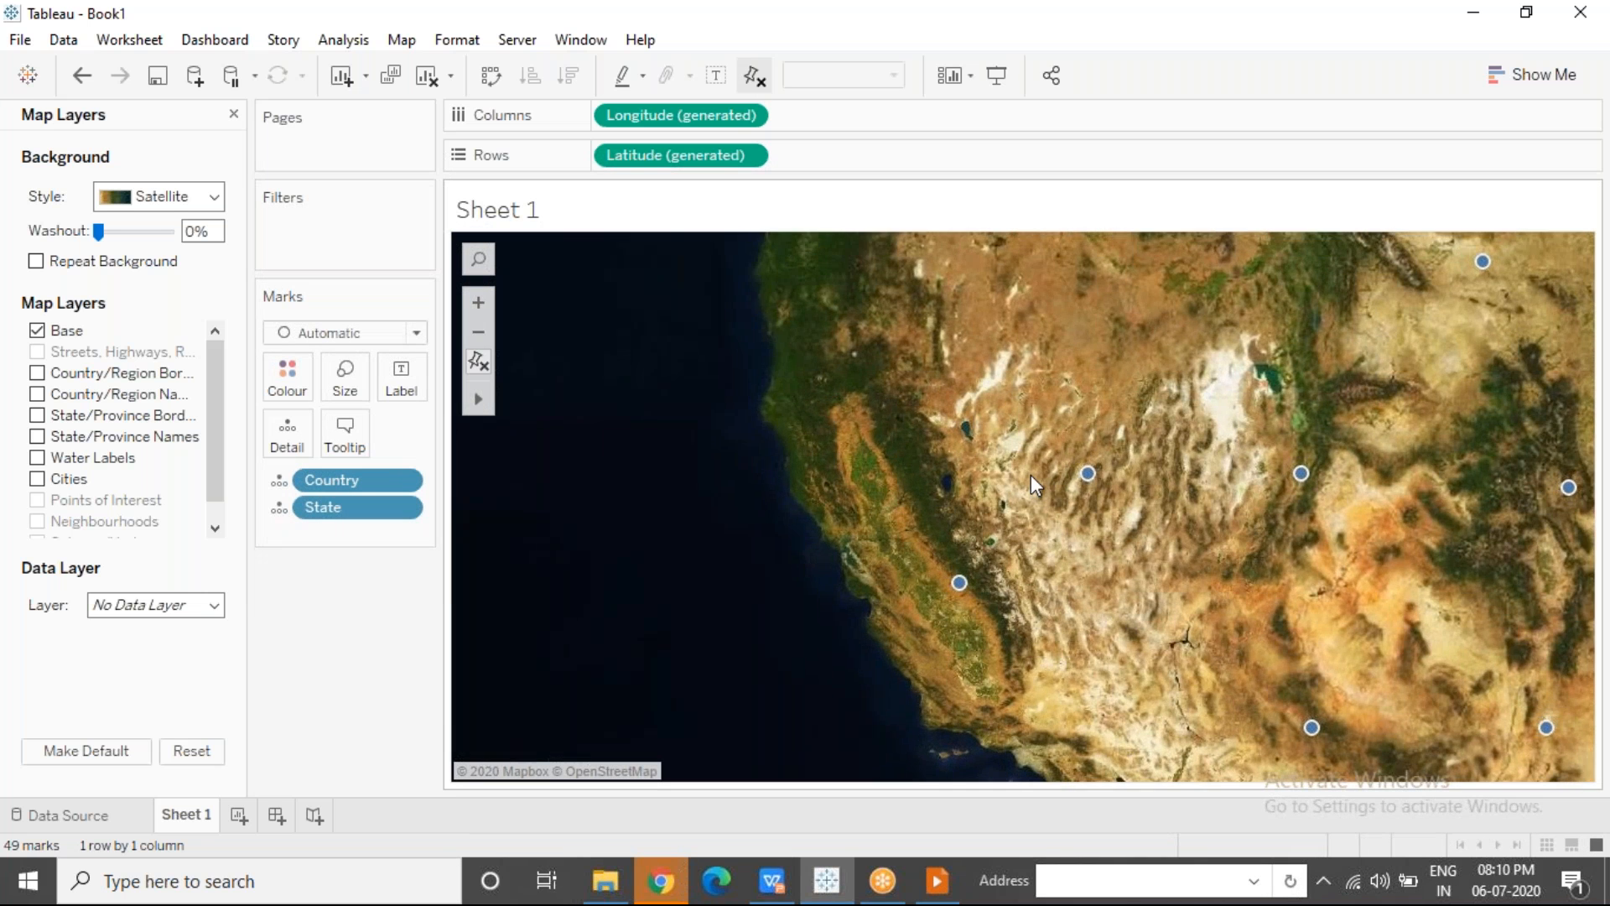
{"action": "double_click", "coordinate": [1030, 475]}
{"action": "double_click", "coordinate": [857, 636]}
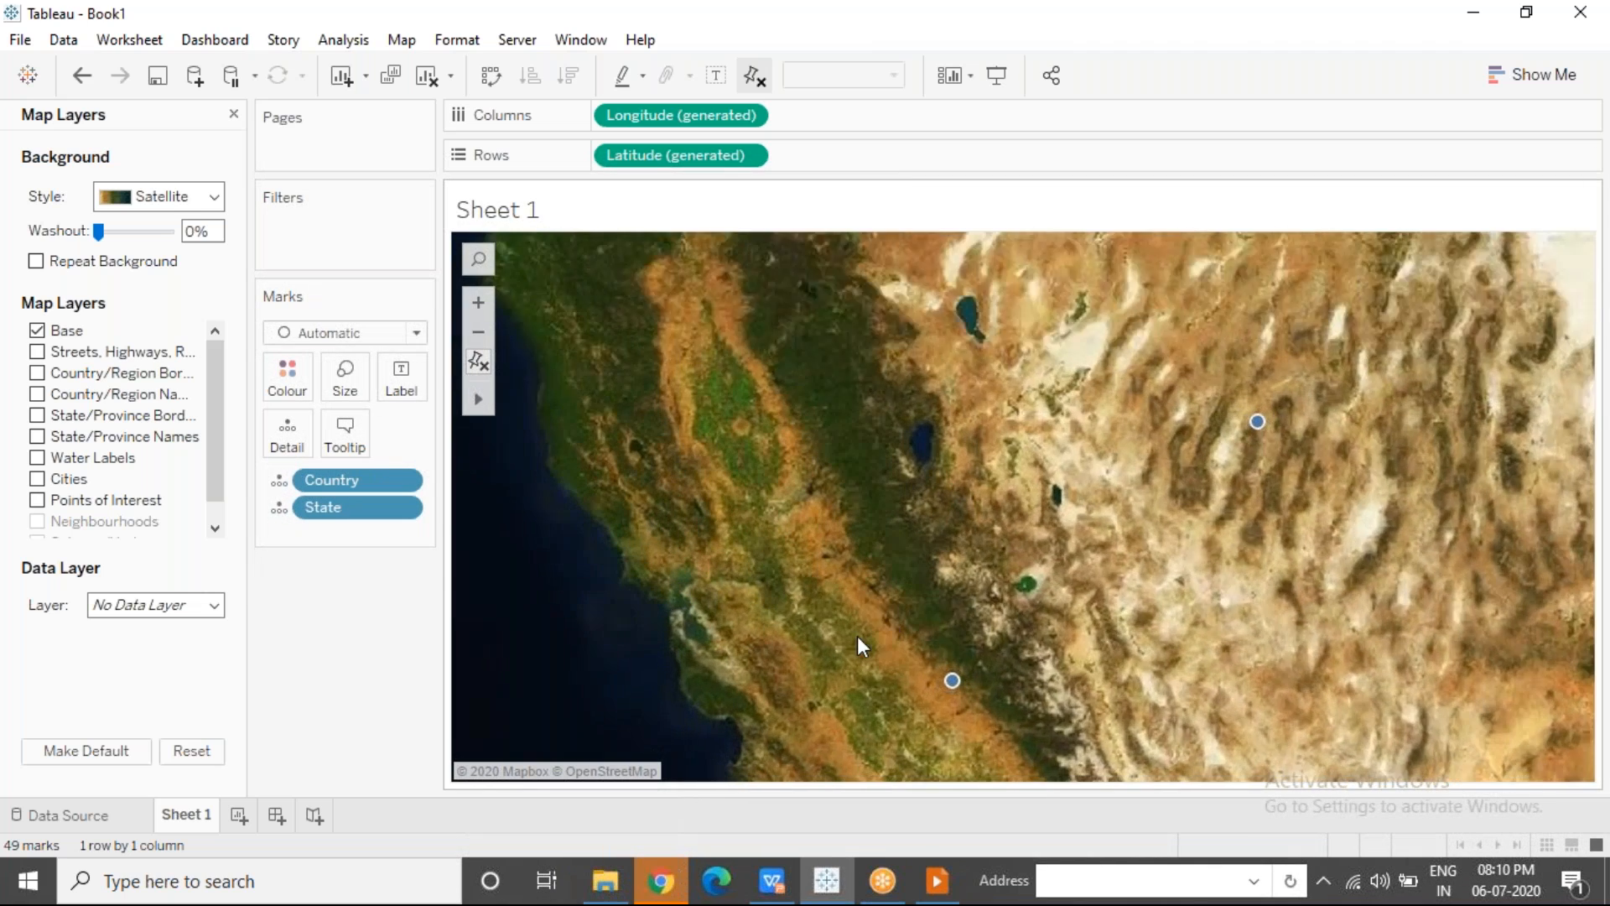
{"action": "double_click", "coordinate": [919, 629]}
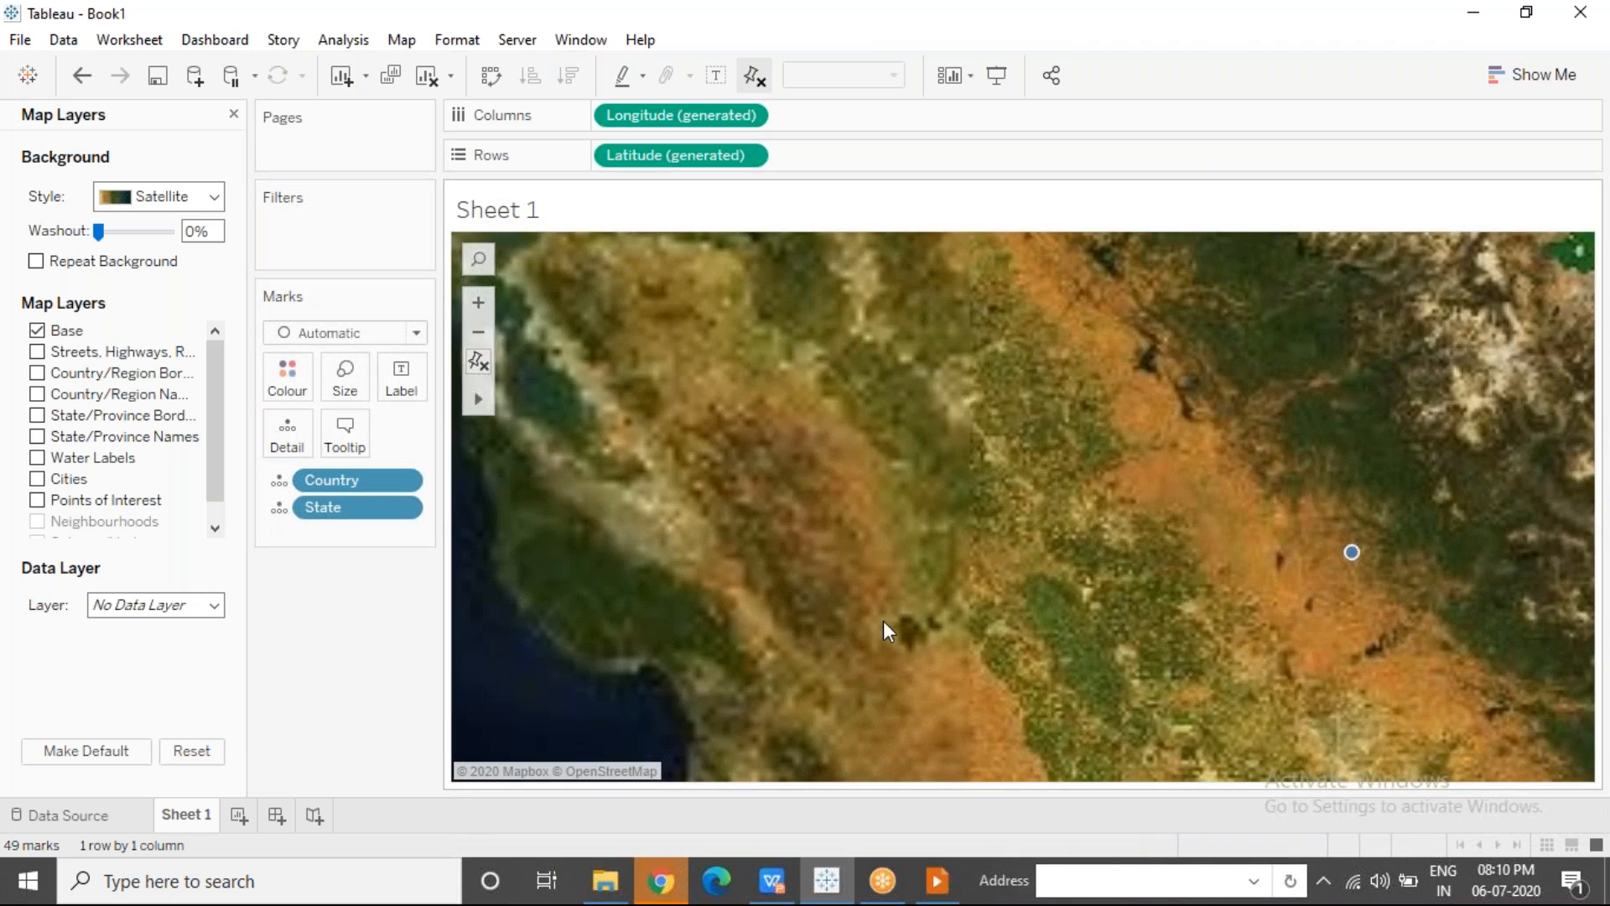
{"action": "double_click", "coordinate": [884, 620]}
{"action": "double_click", "coordinate": [859, 557]}
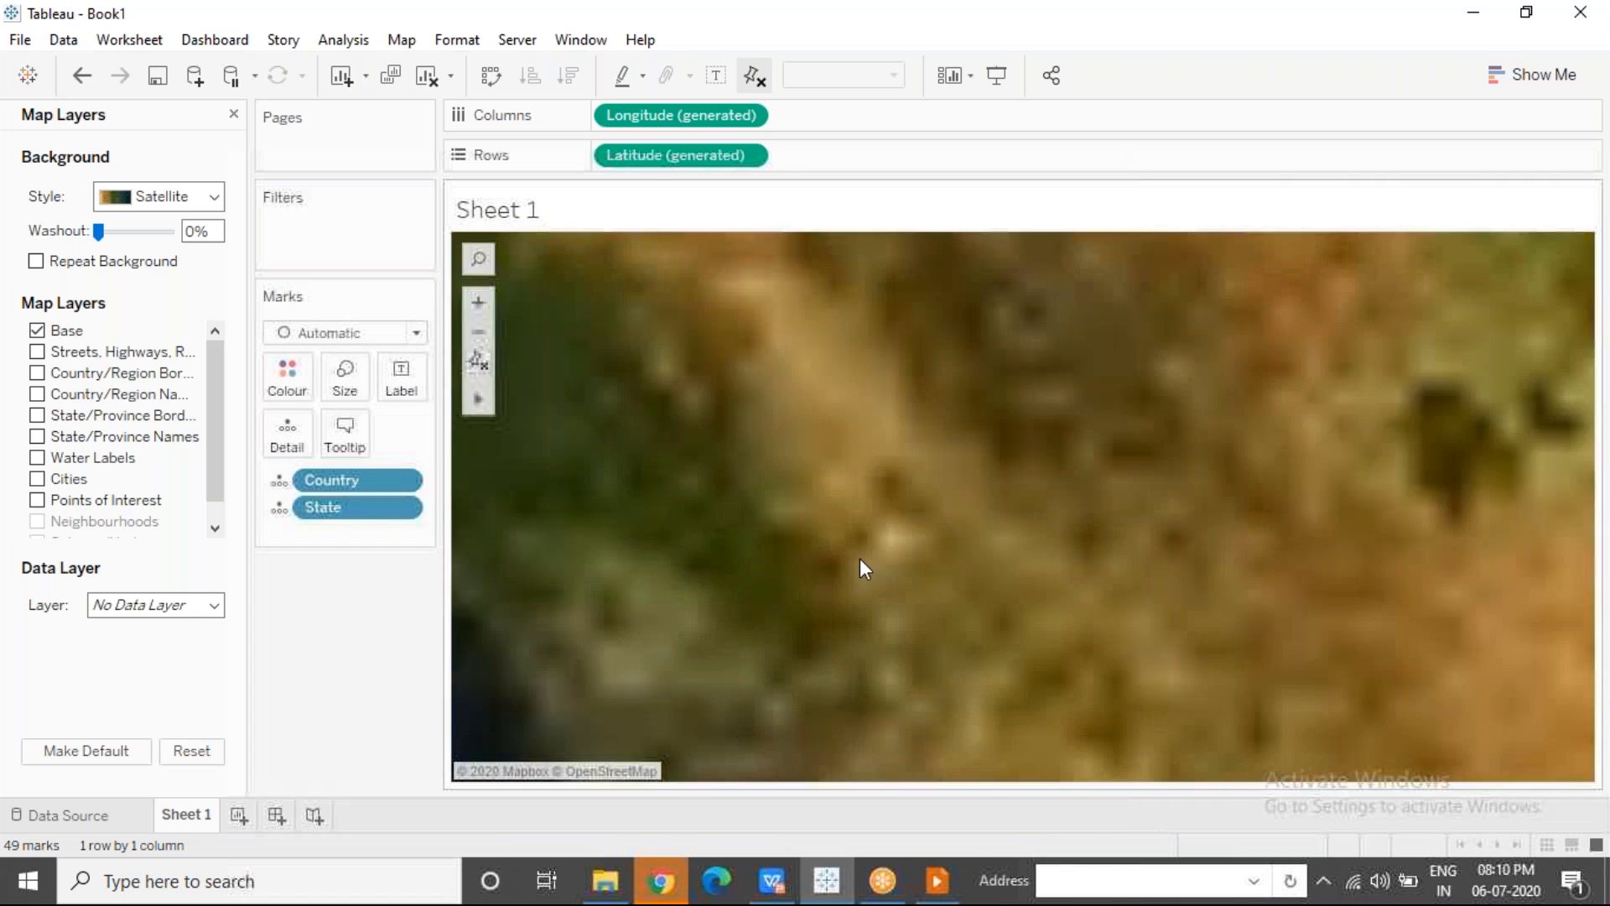
{"action": "double_click", "coordinate": [859, 557]}
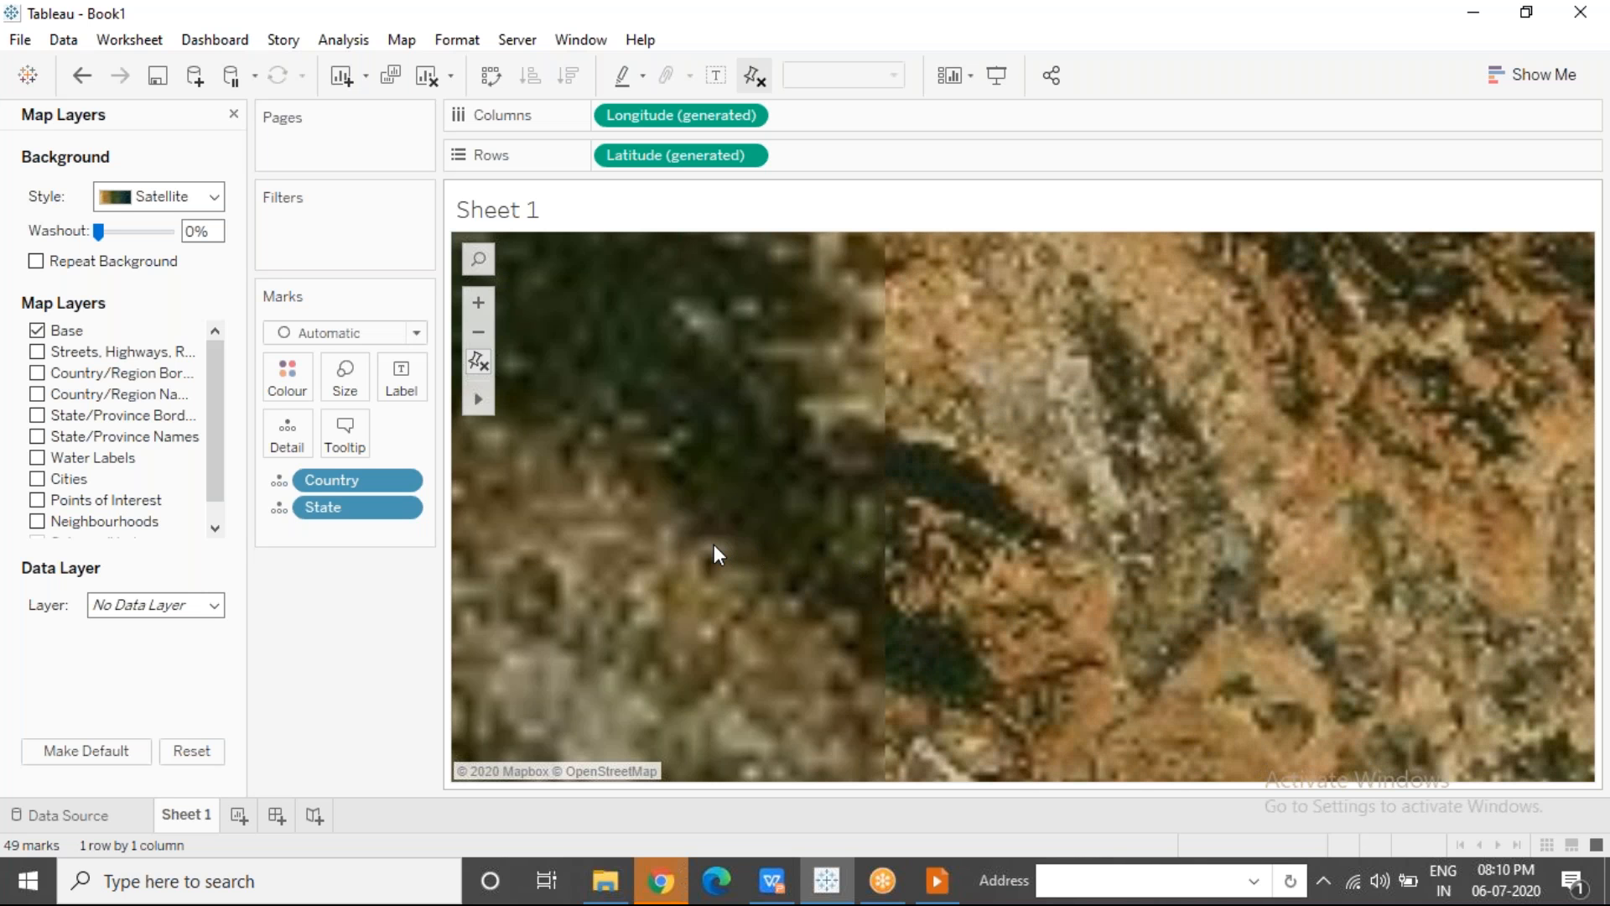
{"action": "scroll", "coordinate": [715, 546], "scroll_direction": "down", "scroll_amount": 3}
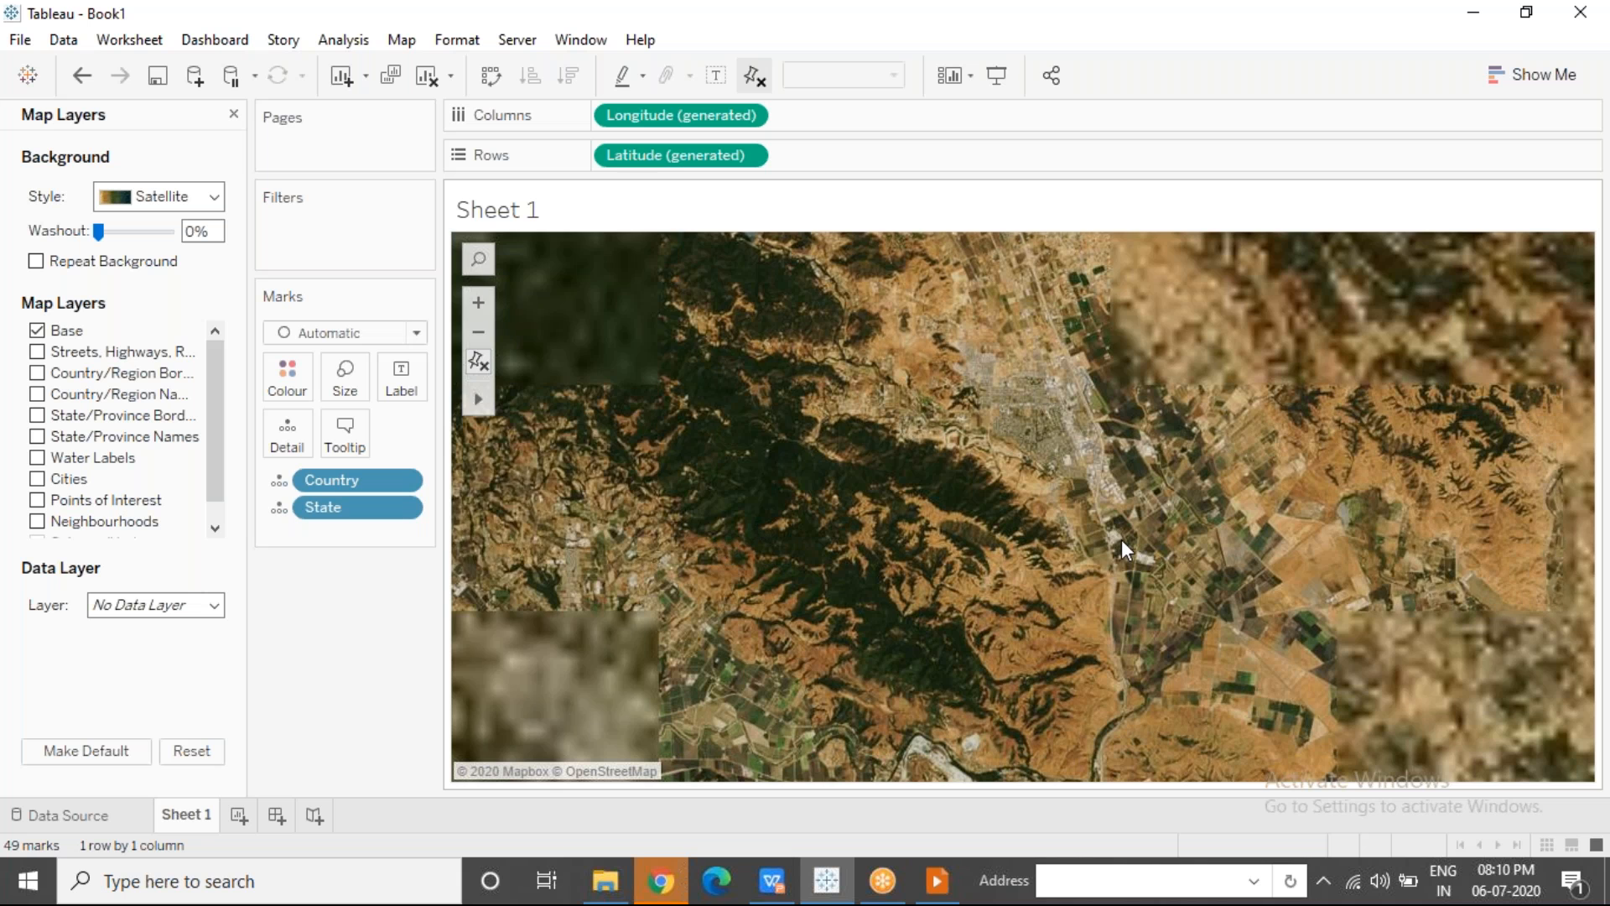
{"action": "scroll", "coordinate": [1121, 541], "scroll_direction": "up", "scroll_amount": 2}
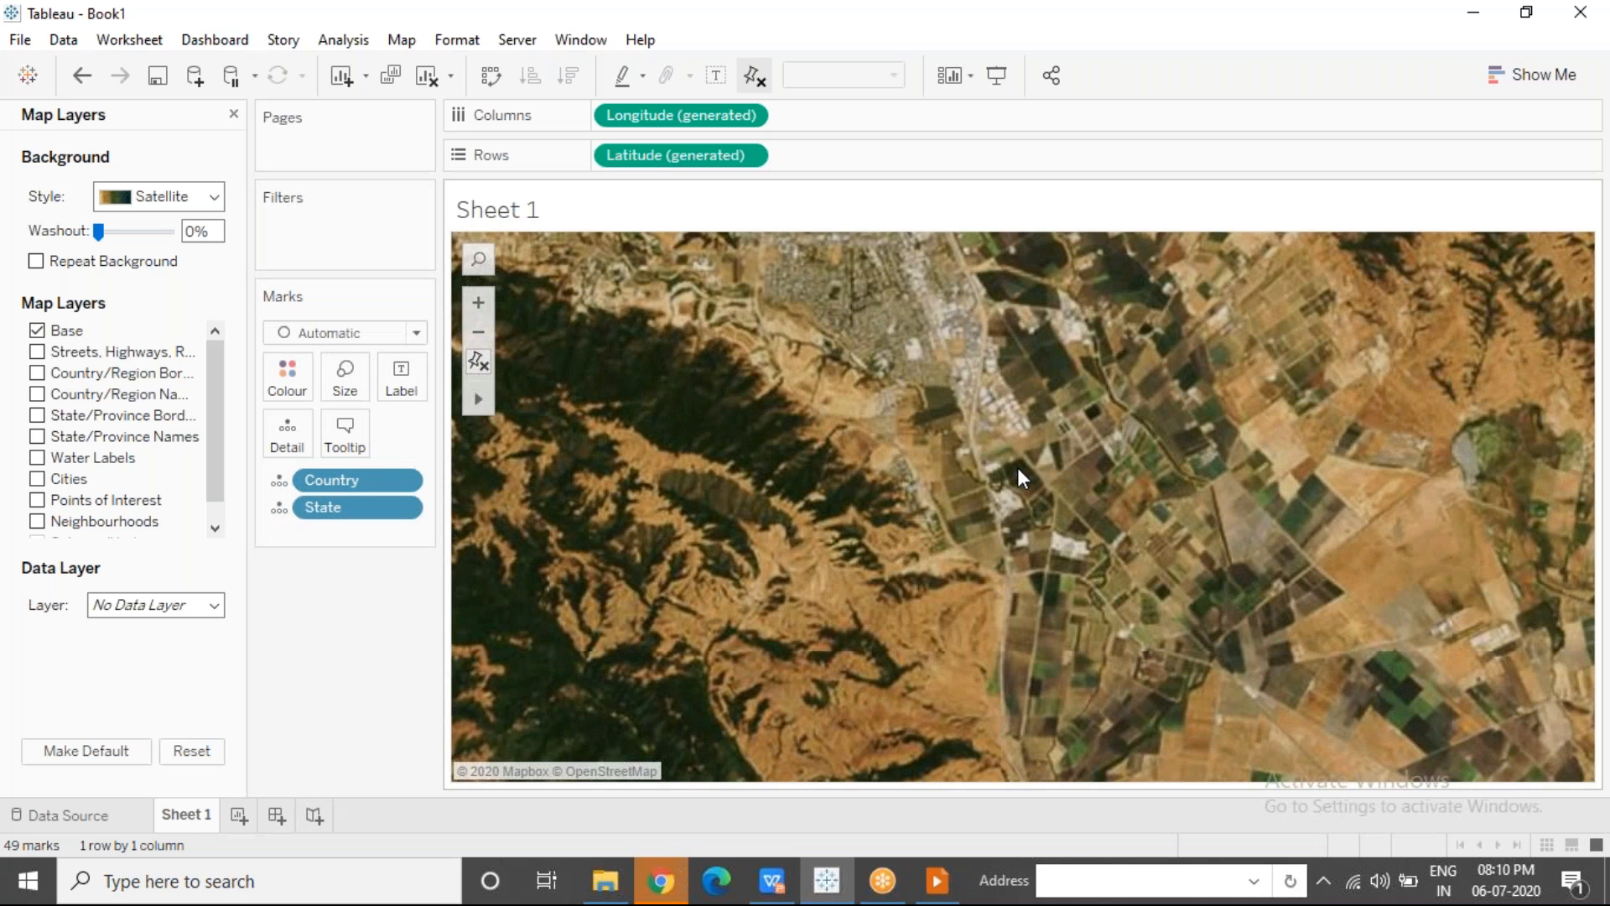
{"action": "scroll", "coordinate": [1018, 467], "scroll_direction": "up", "scroll_amount": 2}
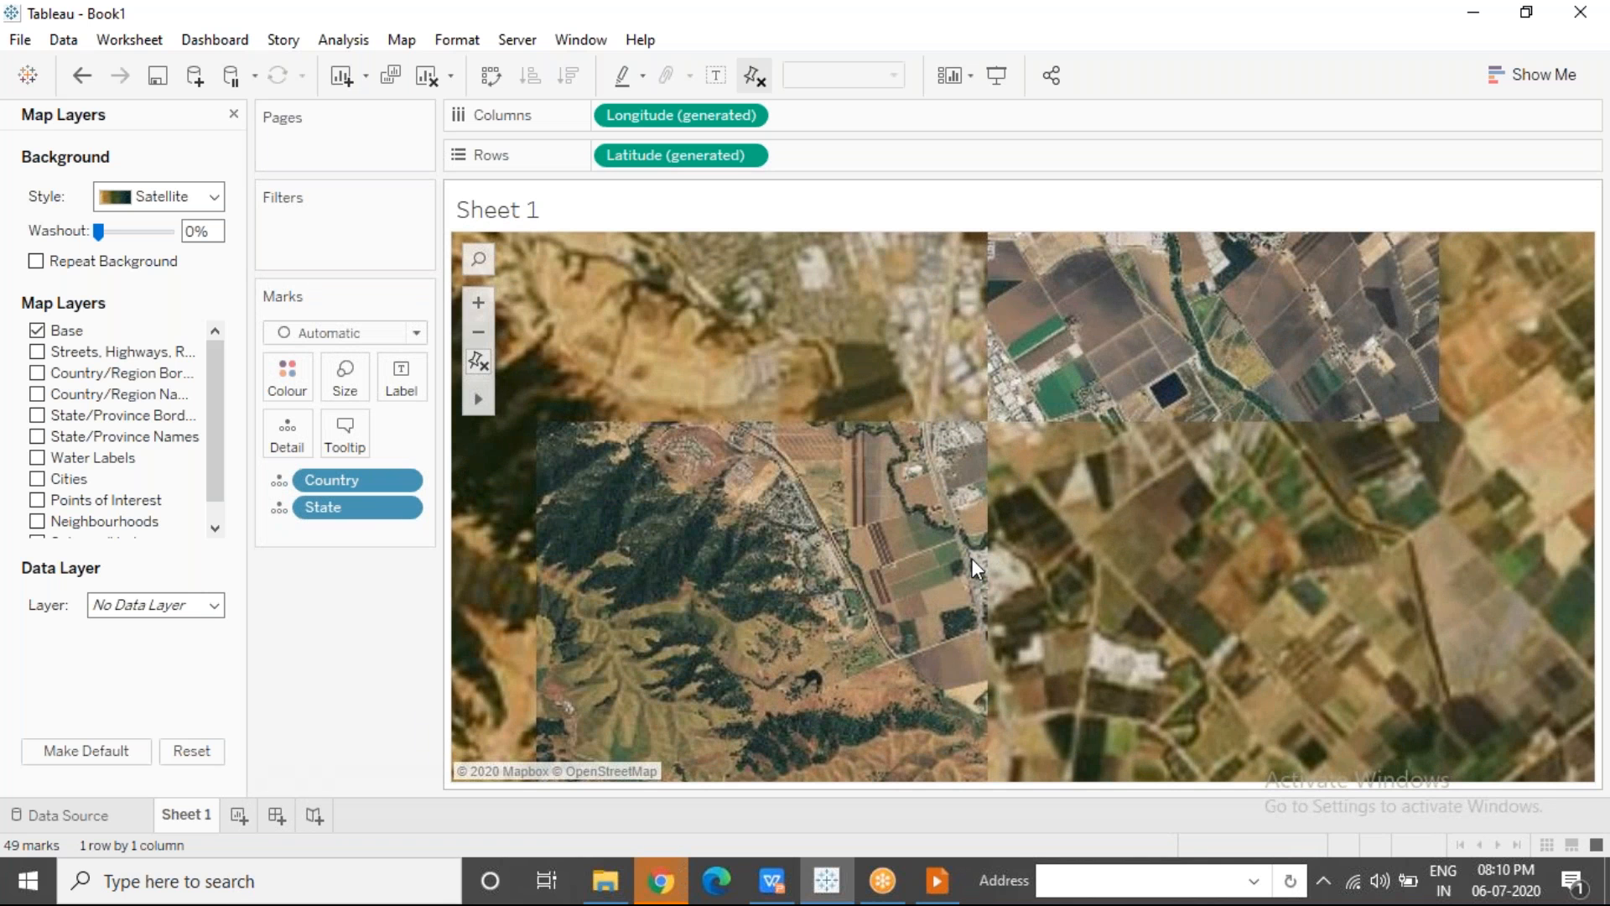
{"action": "scroll", "coordinate": [944, 525], "scroll_direction": "up", "scroll_amount": 2}
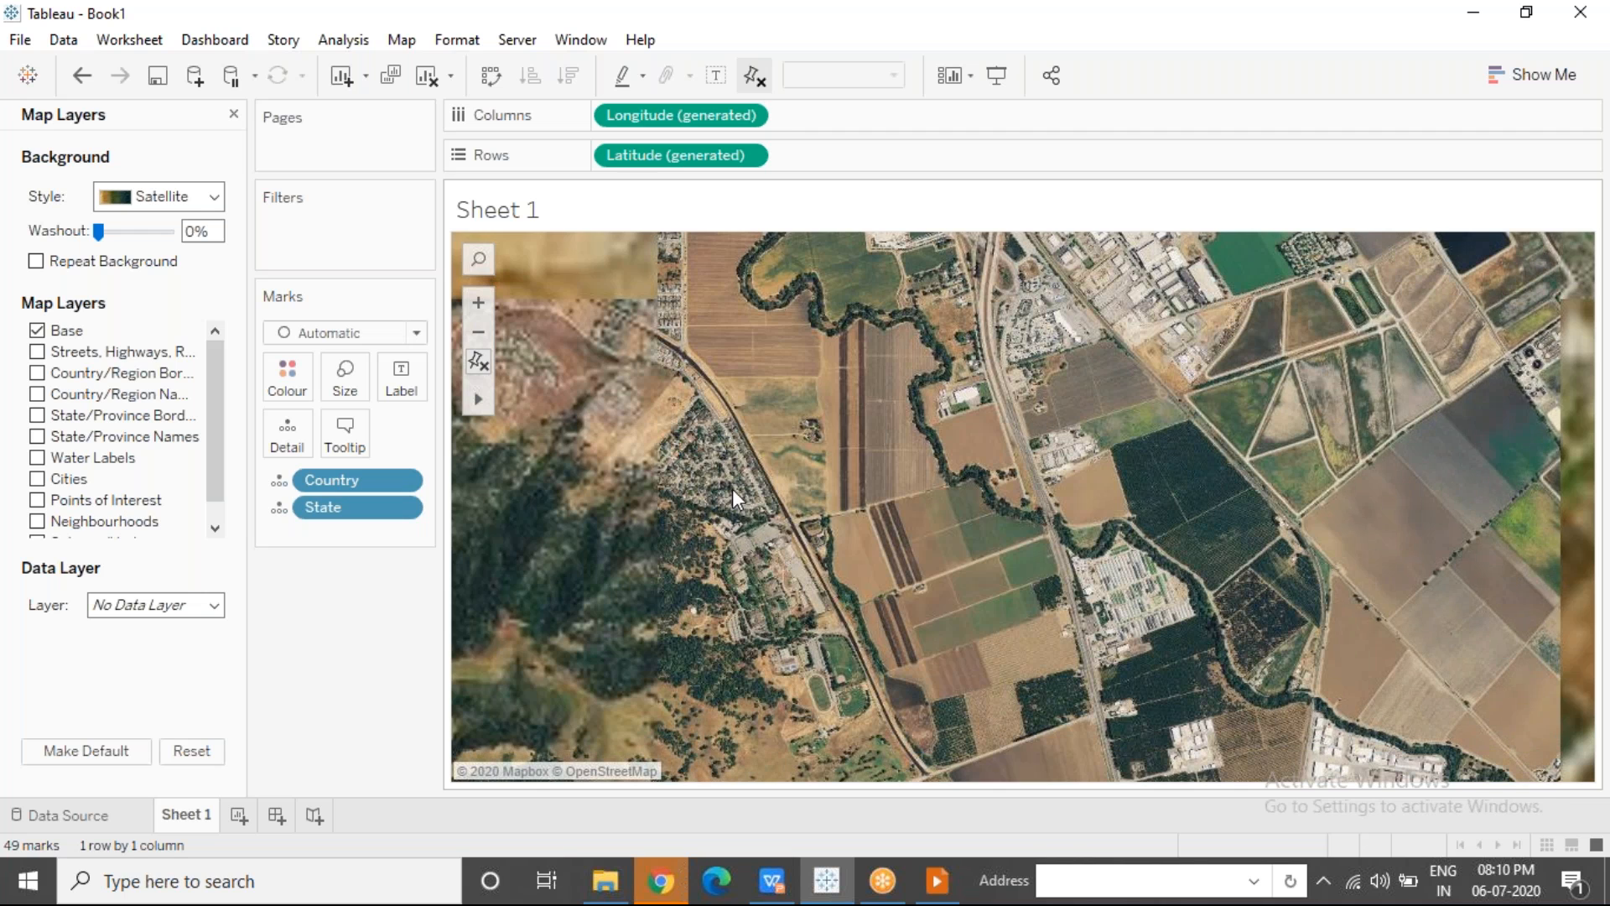
{"action": "scroll", "coordinate": [732, 488], "scroll_direction": "up", "scroll_amount": 2}
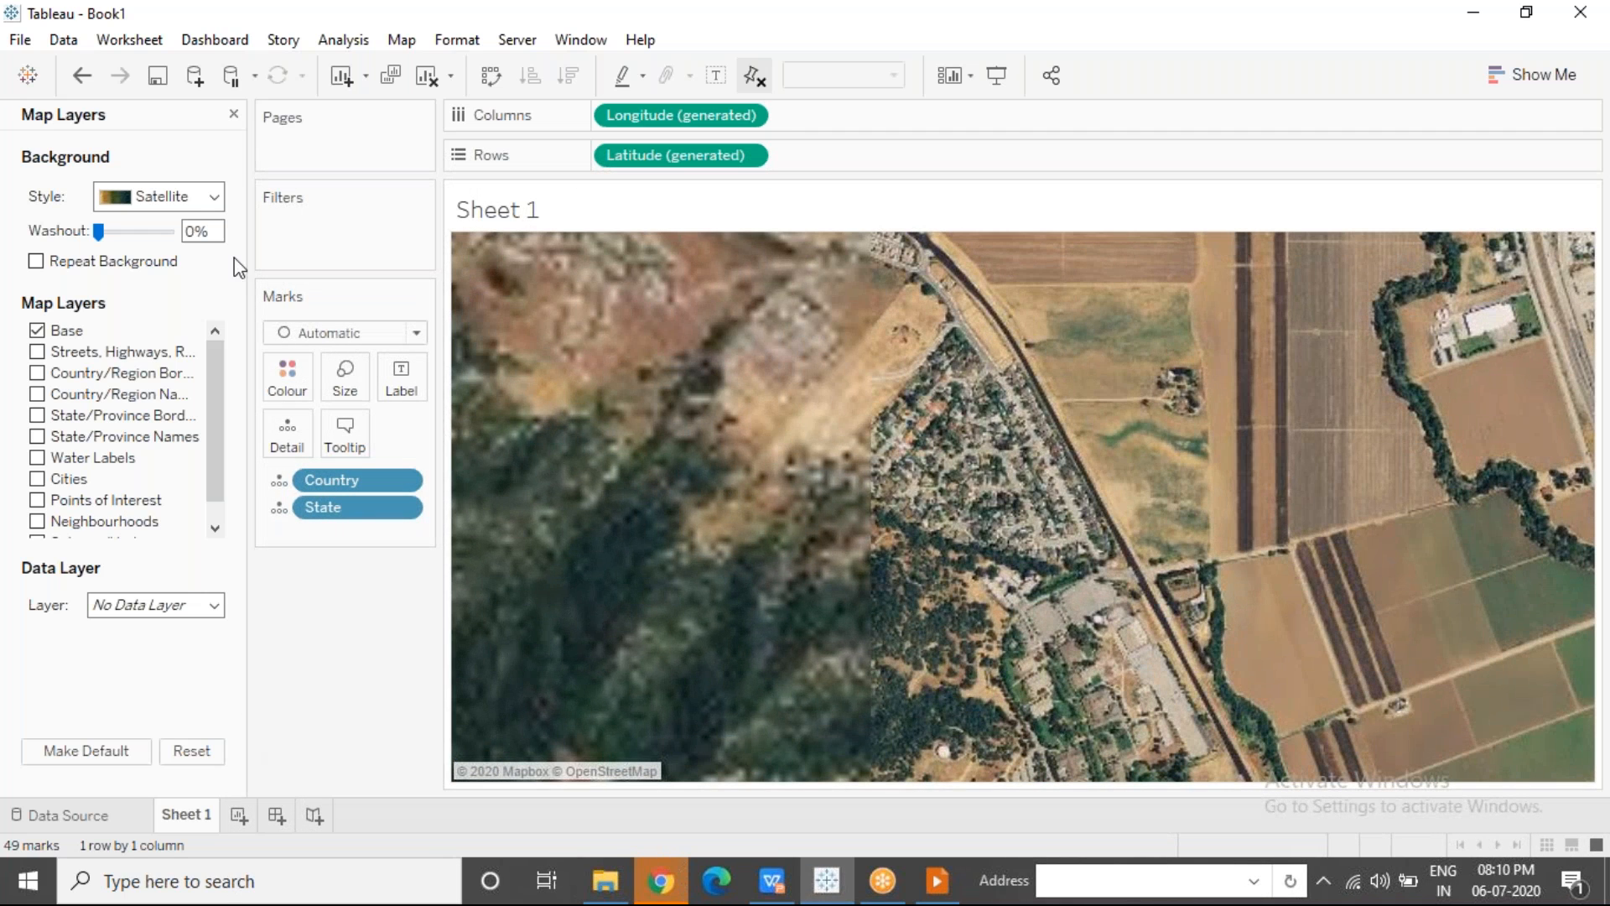
Step: Set the map's background style back to Light and reset the view to show all the state marks
{"action": "left_click", "coordinate": [214, 198]}
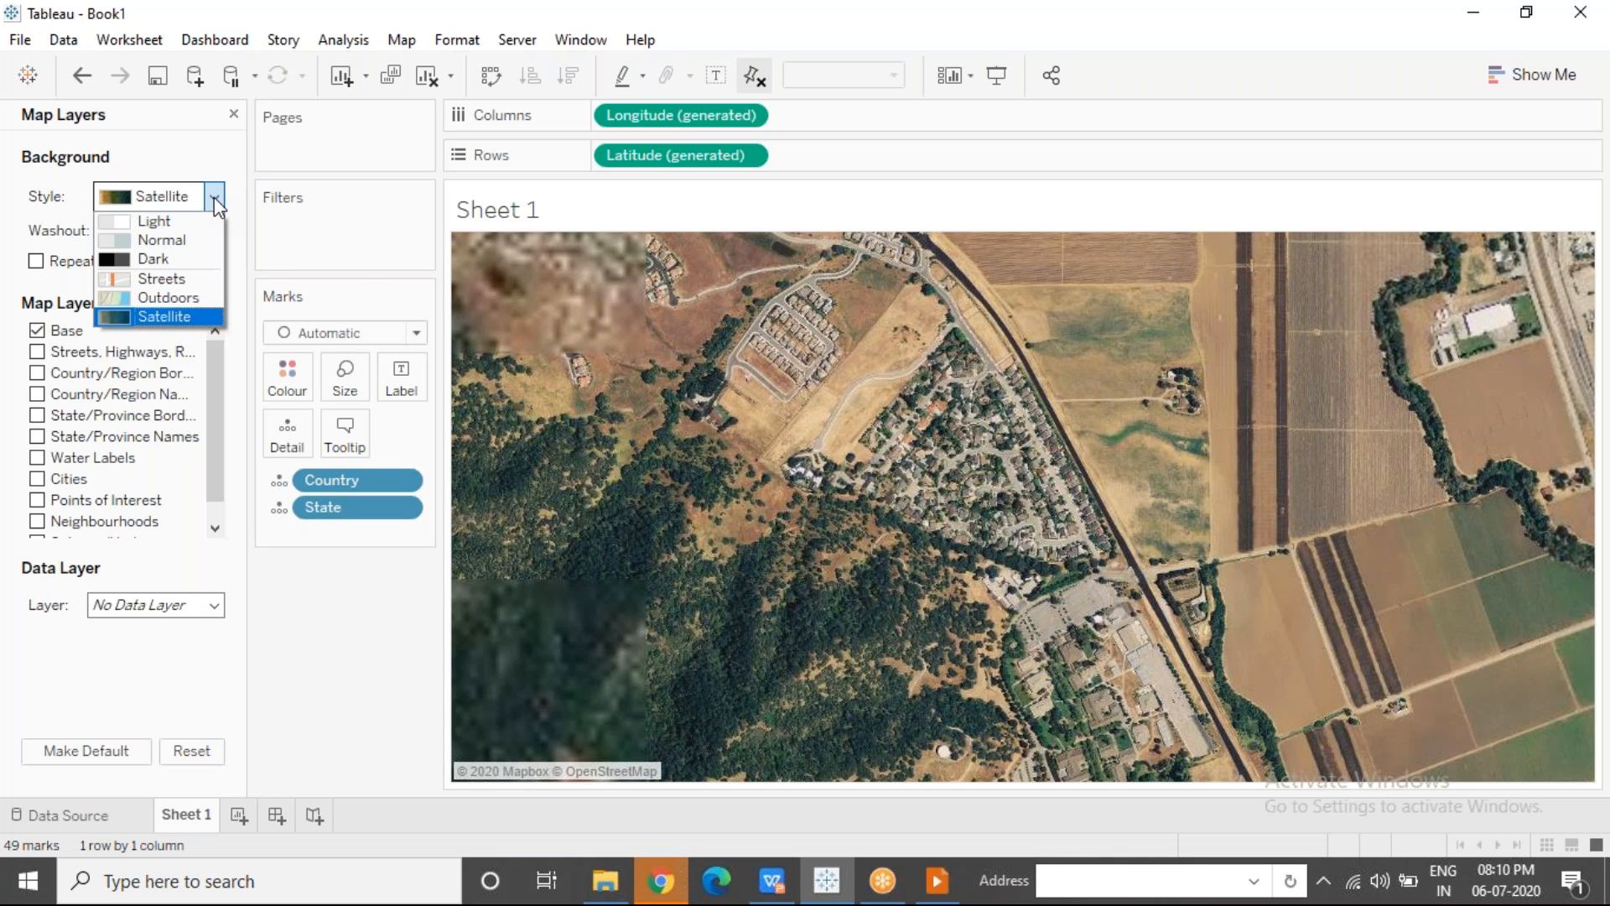
{"action": "left_click", "coordinate": [170, 218]}
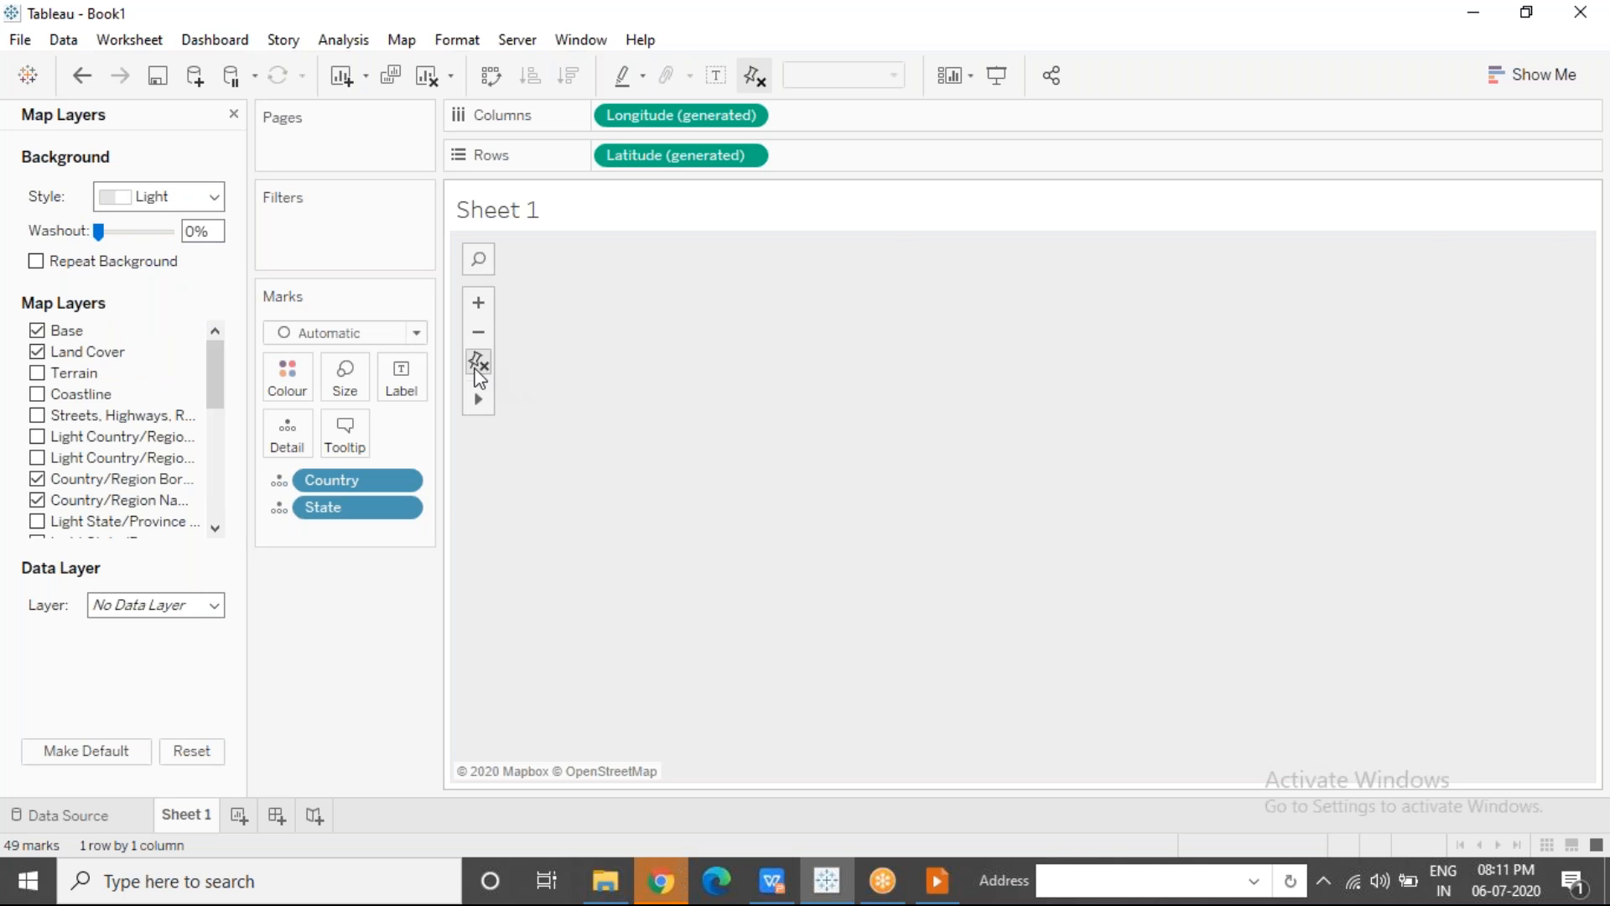
{"action": "left_click", "coordinate": [476, 364]}
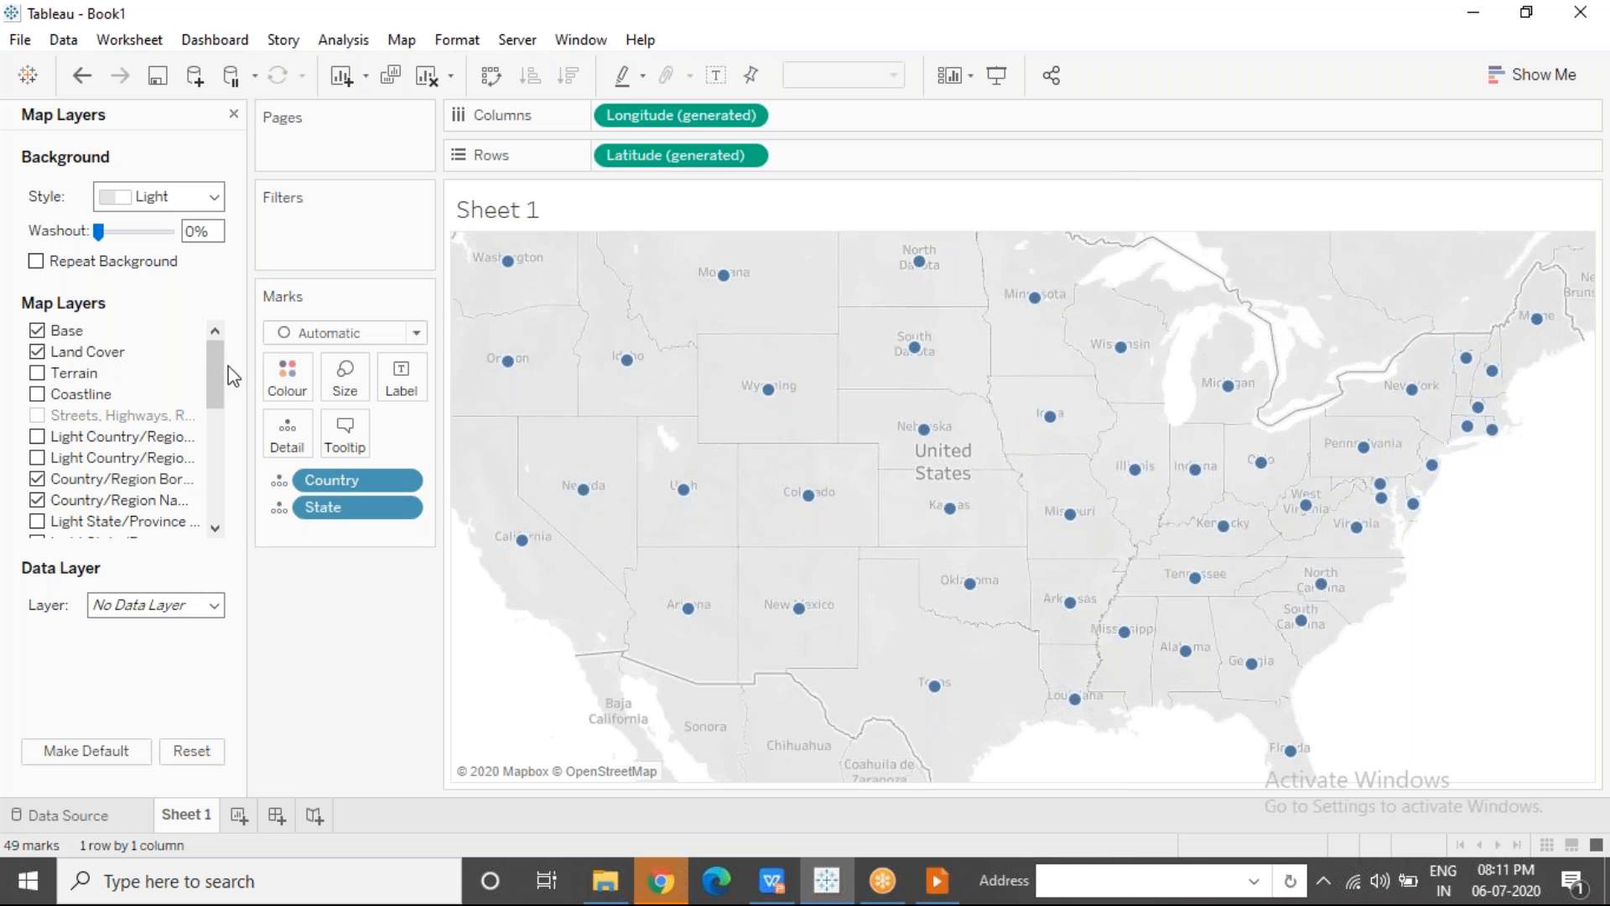
{"action": "left_click_drag", "start_coordinate": [204, 365], "coordinate": [214, 422]}
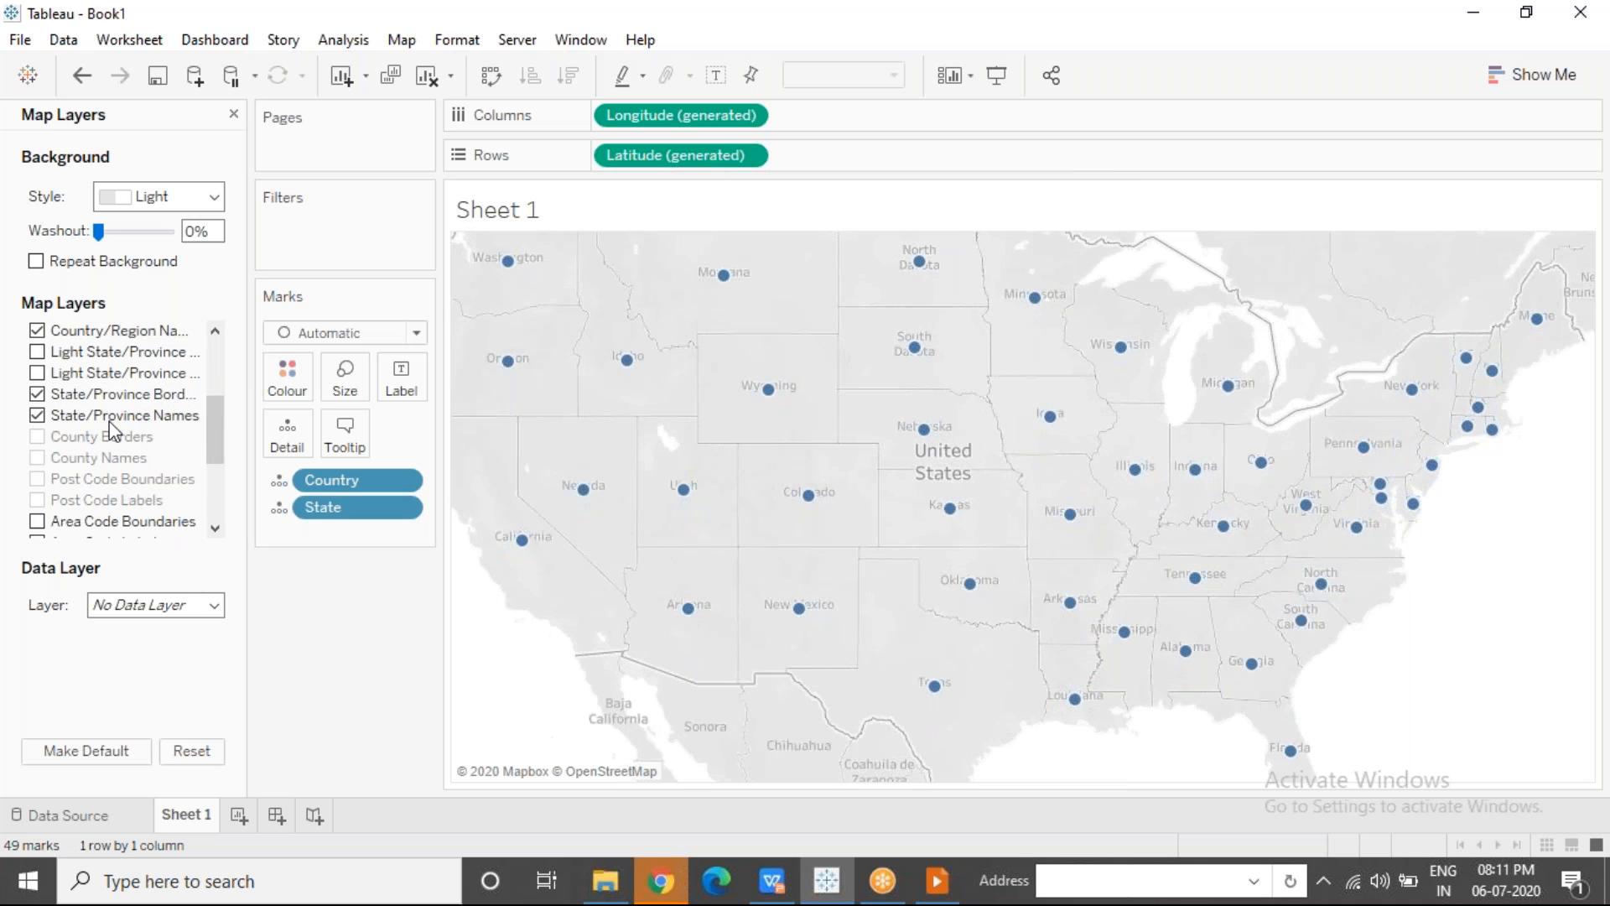
Step: Review the available map layers and, with the map zoomed in around Oregon and Idaho, turn on the streets and highways layer
{"action": "left_click_drag", "start_coordinate": [218, 436], "coordinate": [214, 516]}
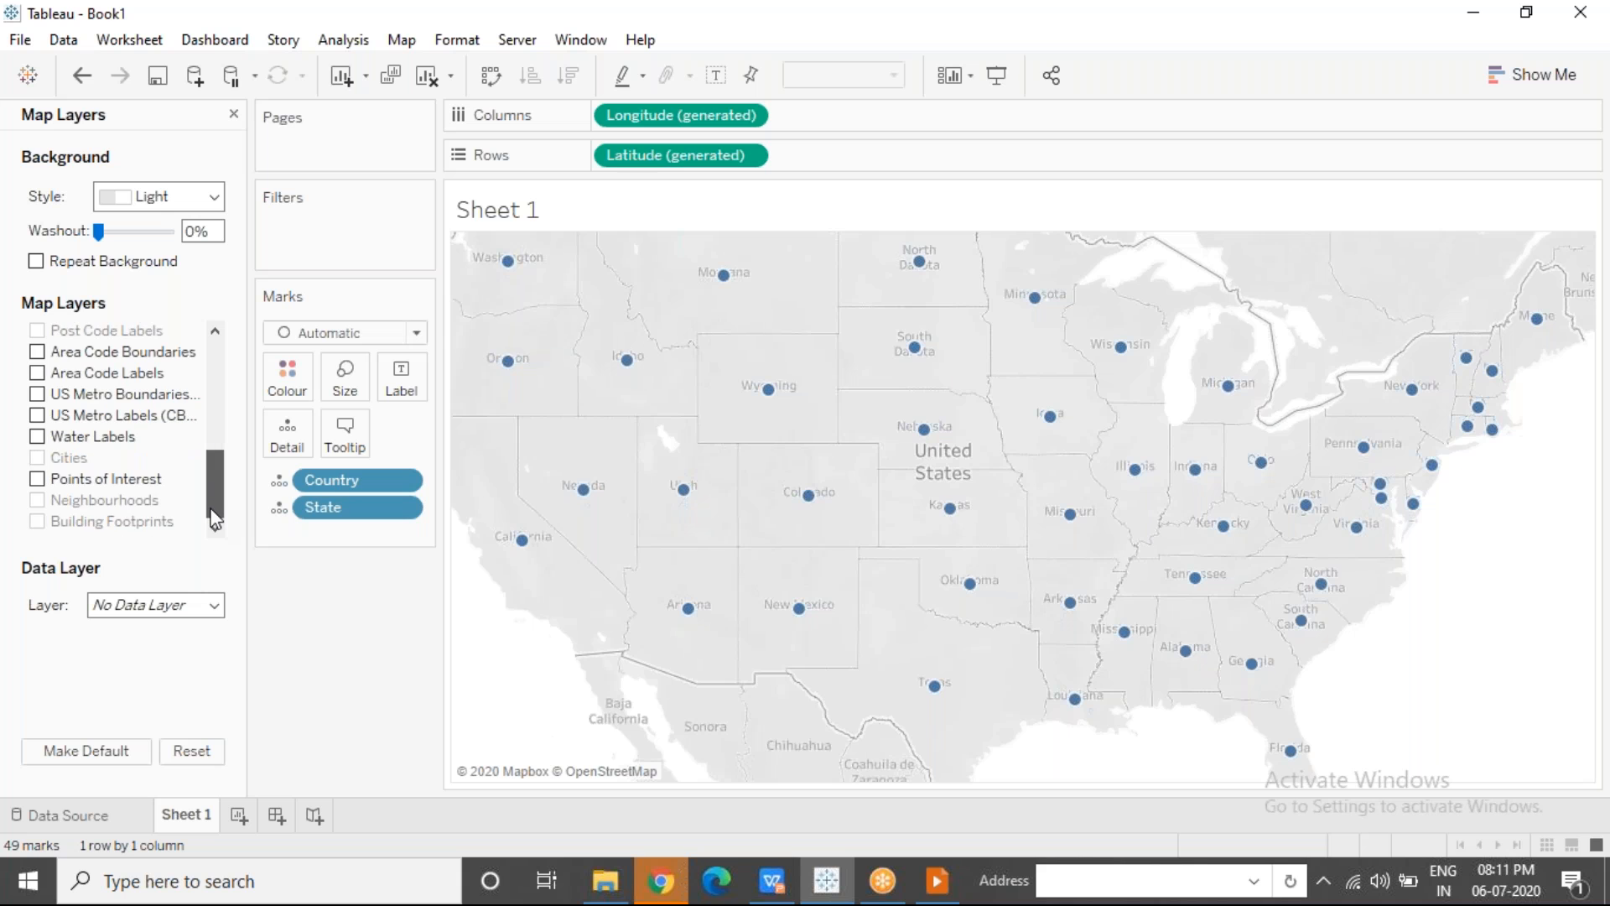
{"action": "left_click_drag", "start_coordinate": [206, 452], "coordinate": [200, 369]}
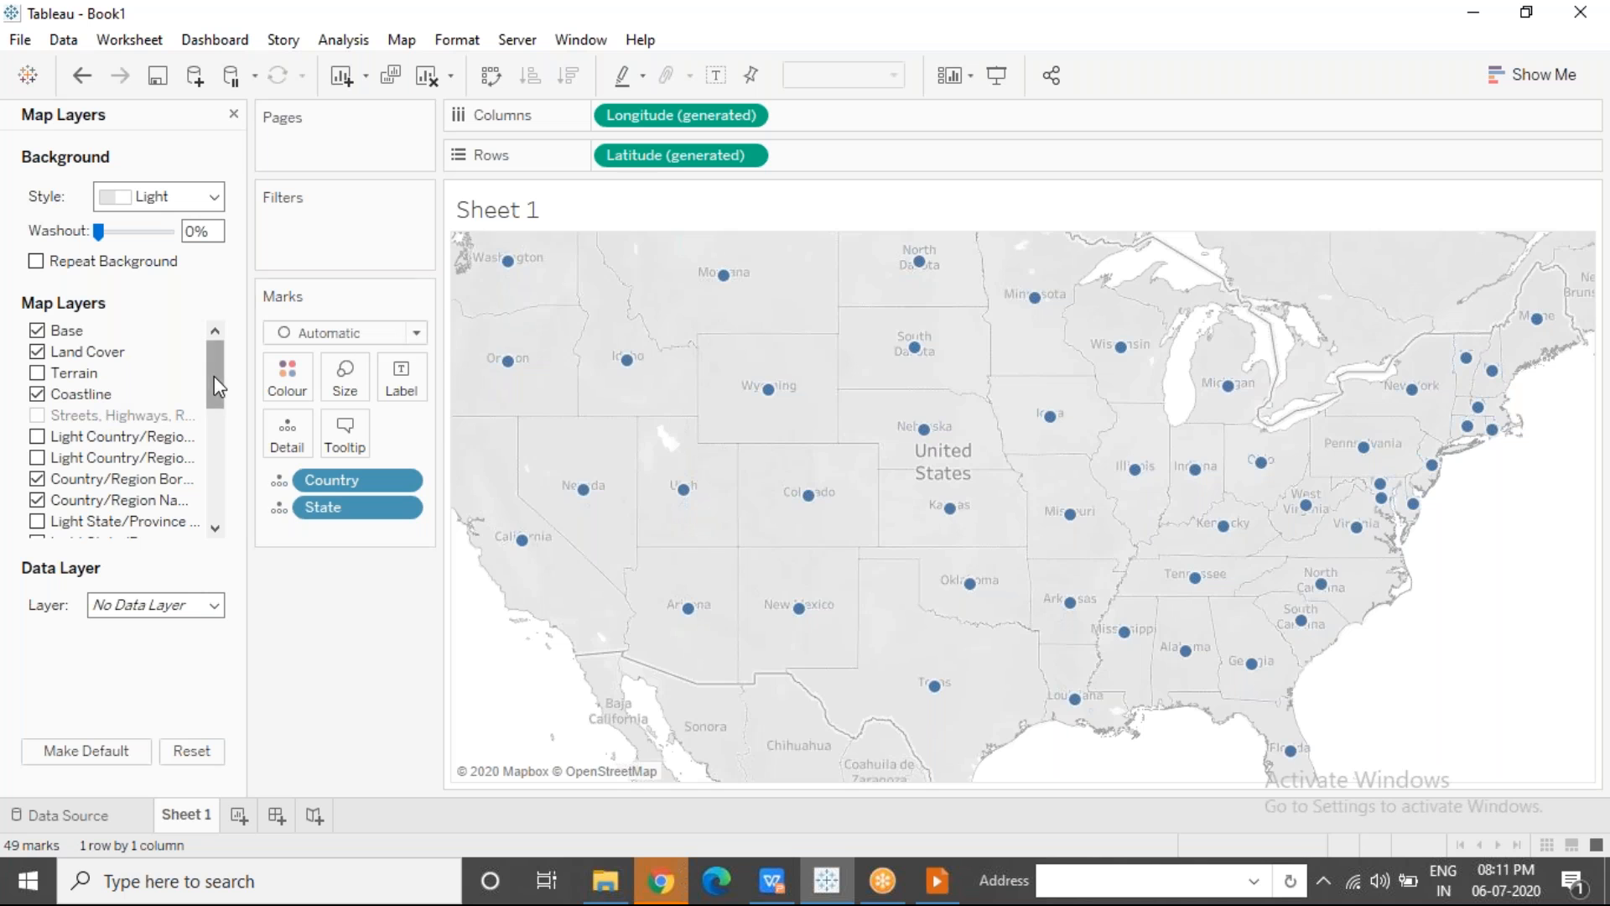
{"action": "scroll", "coordinate": [717, 477], "scroll_direction": "up", "scroll_amount": 3}
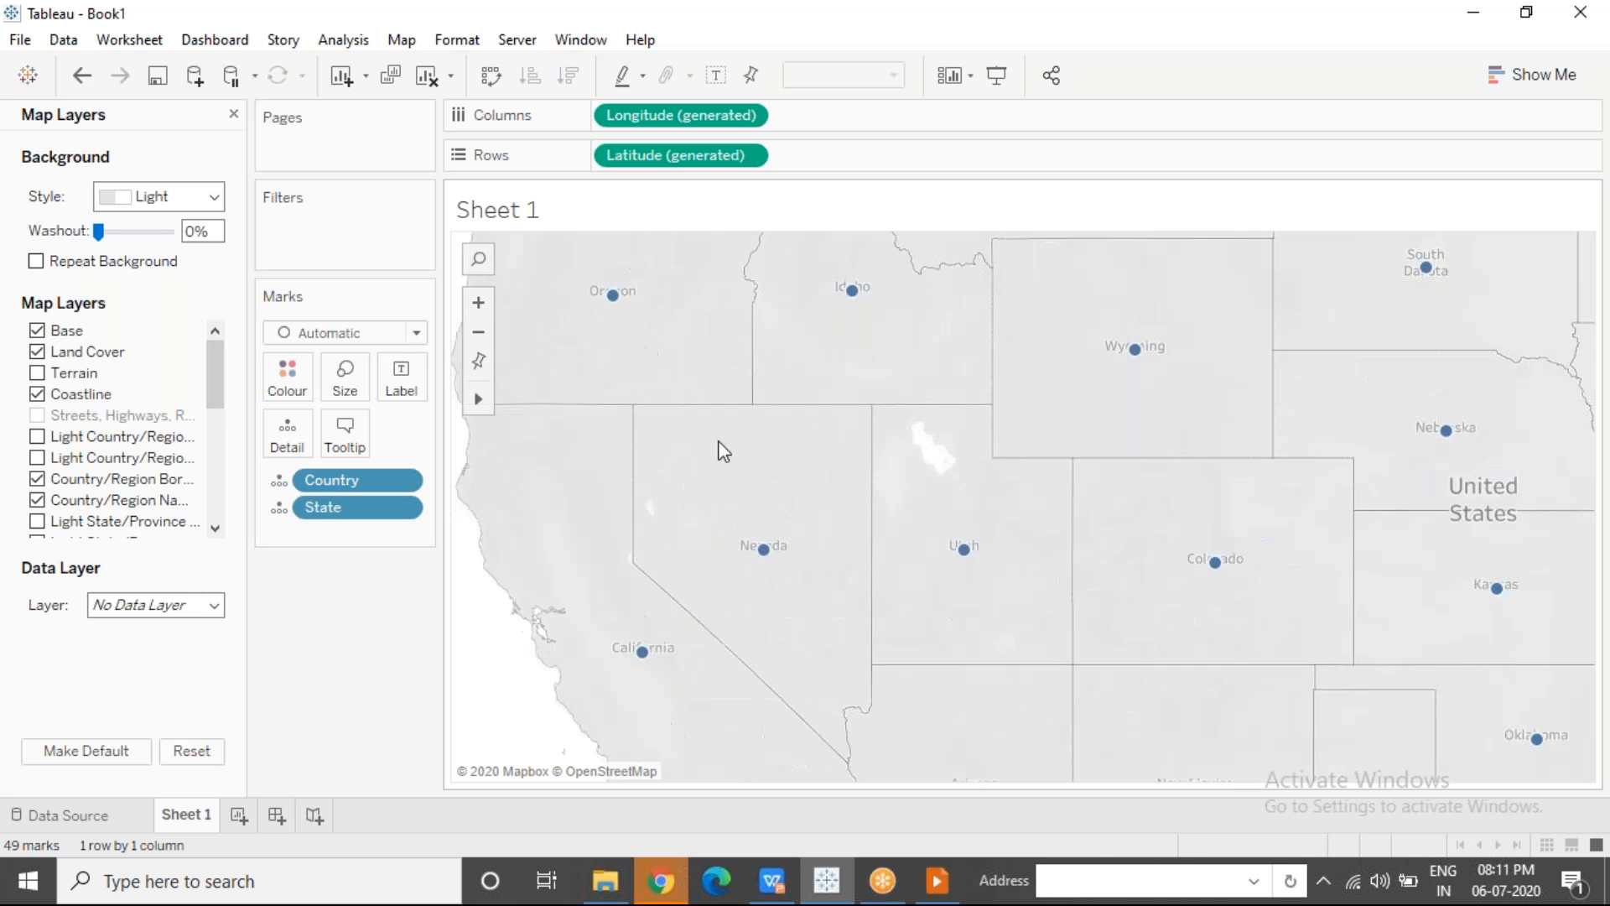
{"action": "scroll", "coordinate": [742, 366], "scroll_direction": "up", "scroll_amount": 3}
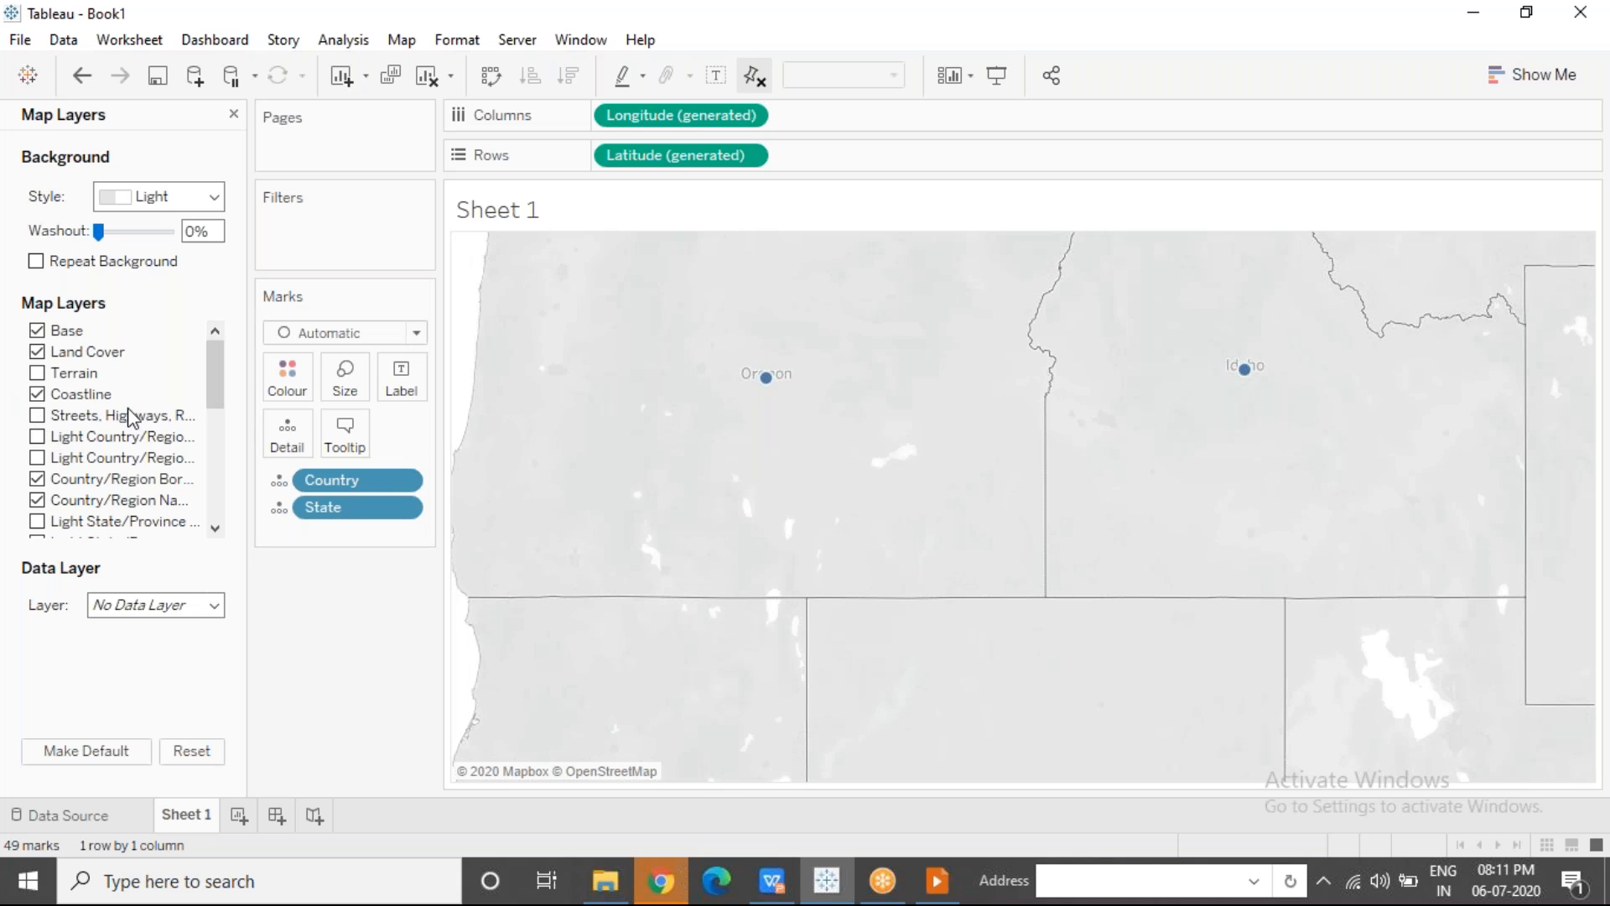
{"action": "left_click", "coordinate": [36, 423]}
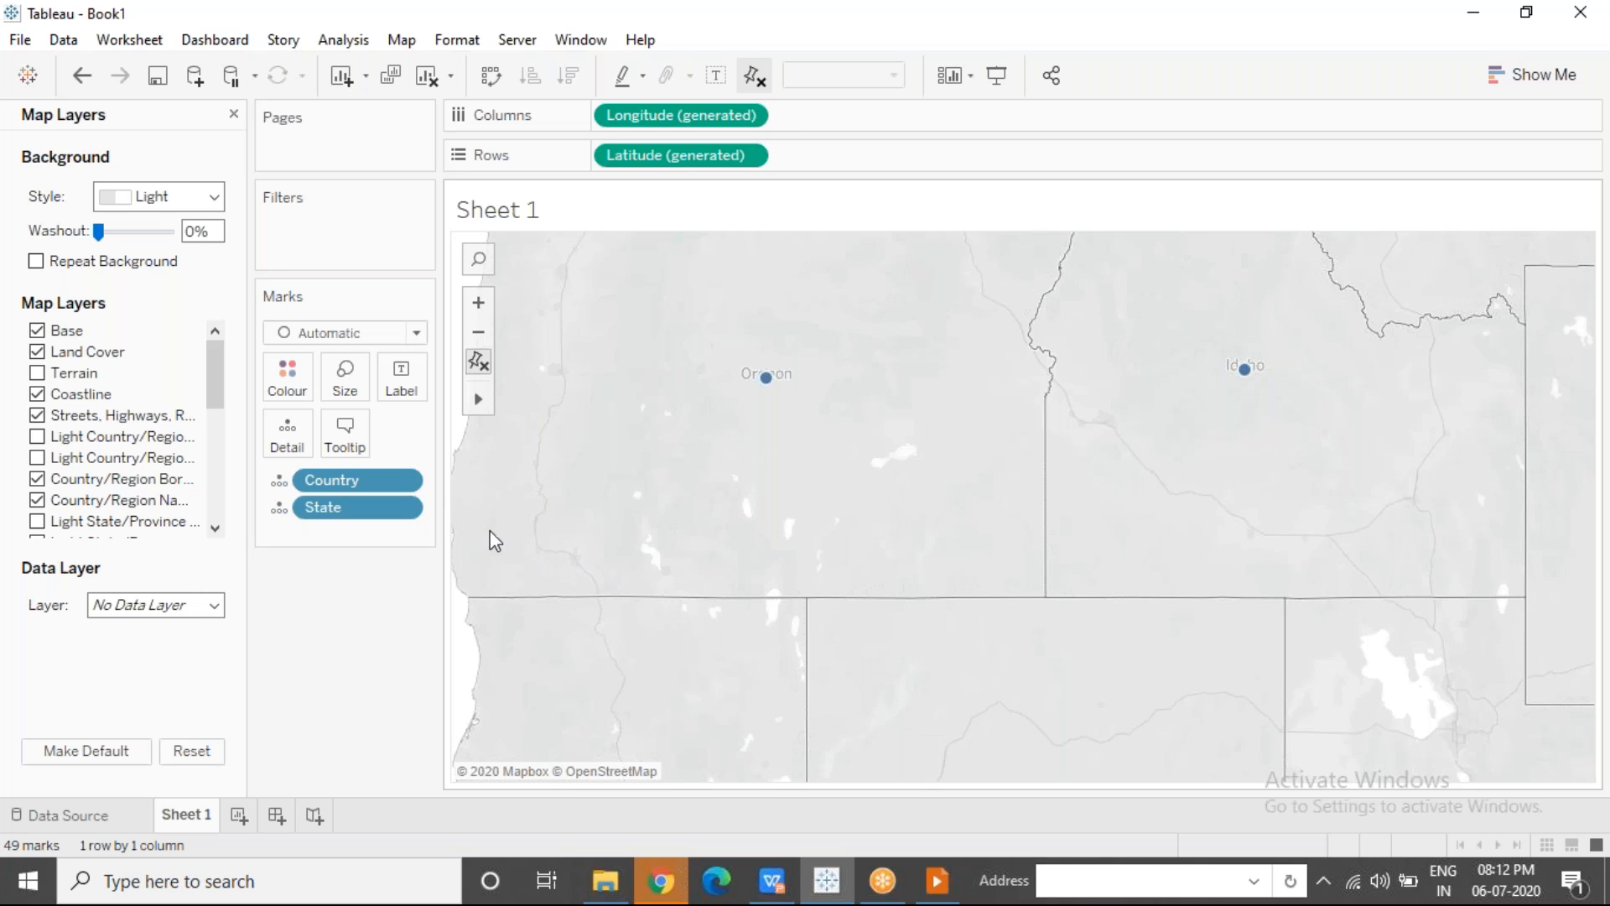
Step: Try the Streets background style on the zoomed-in map and return it to Light
{"action": "left_click", "coordinate": [152, 195]}
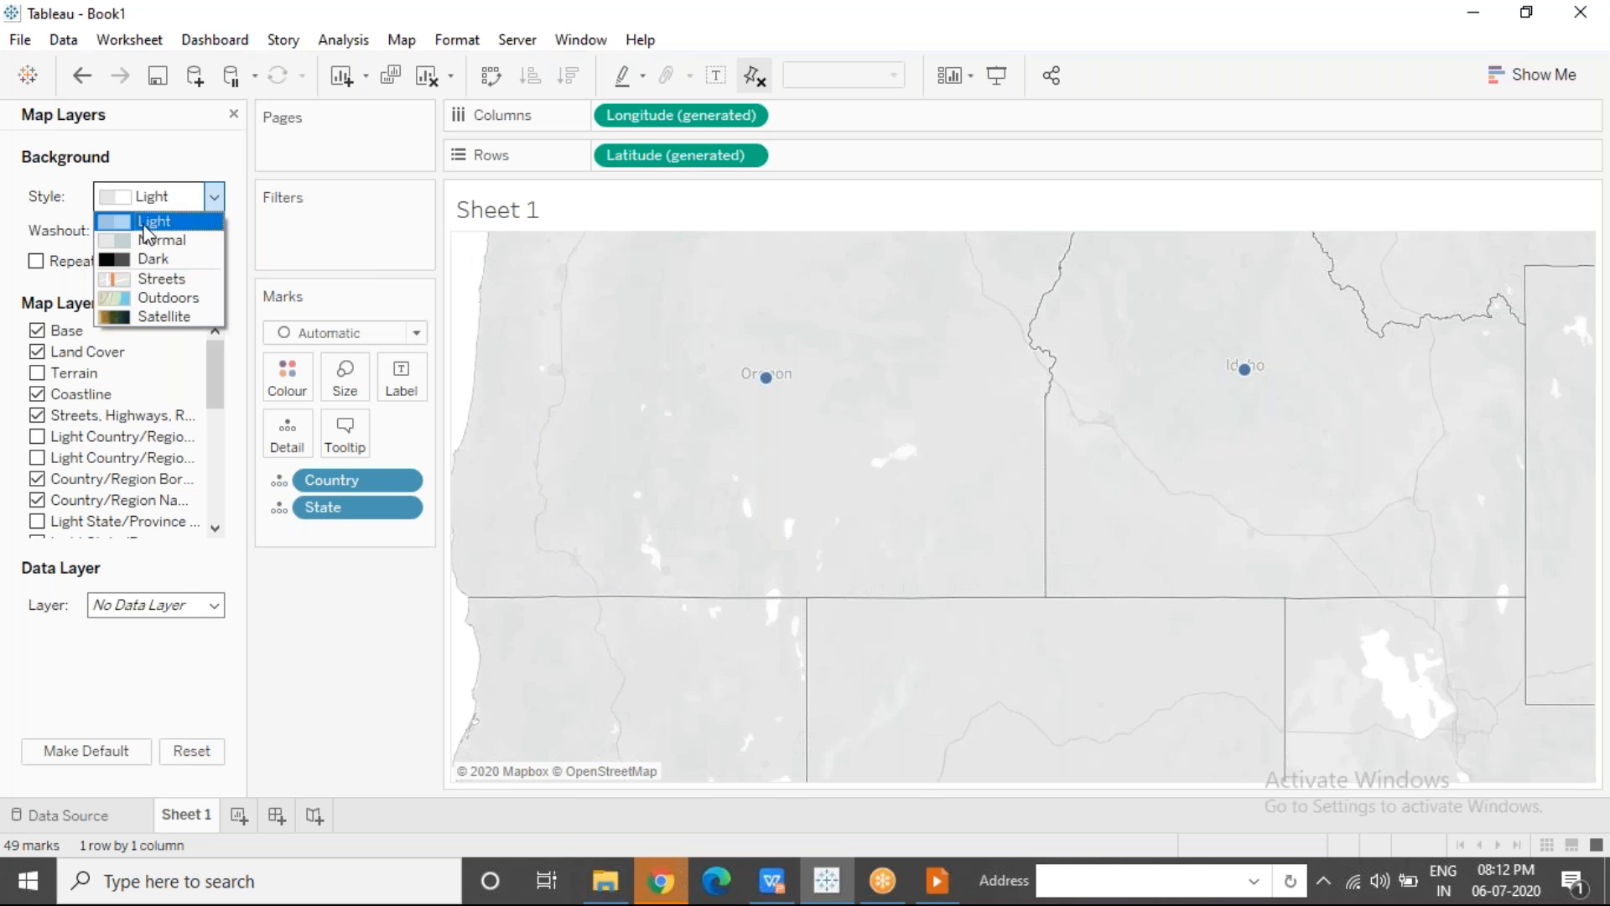
{"action": "left_click", "coordinate": [142, 279]}
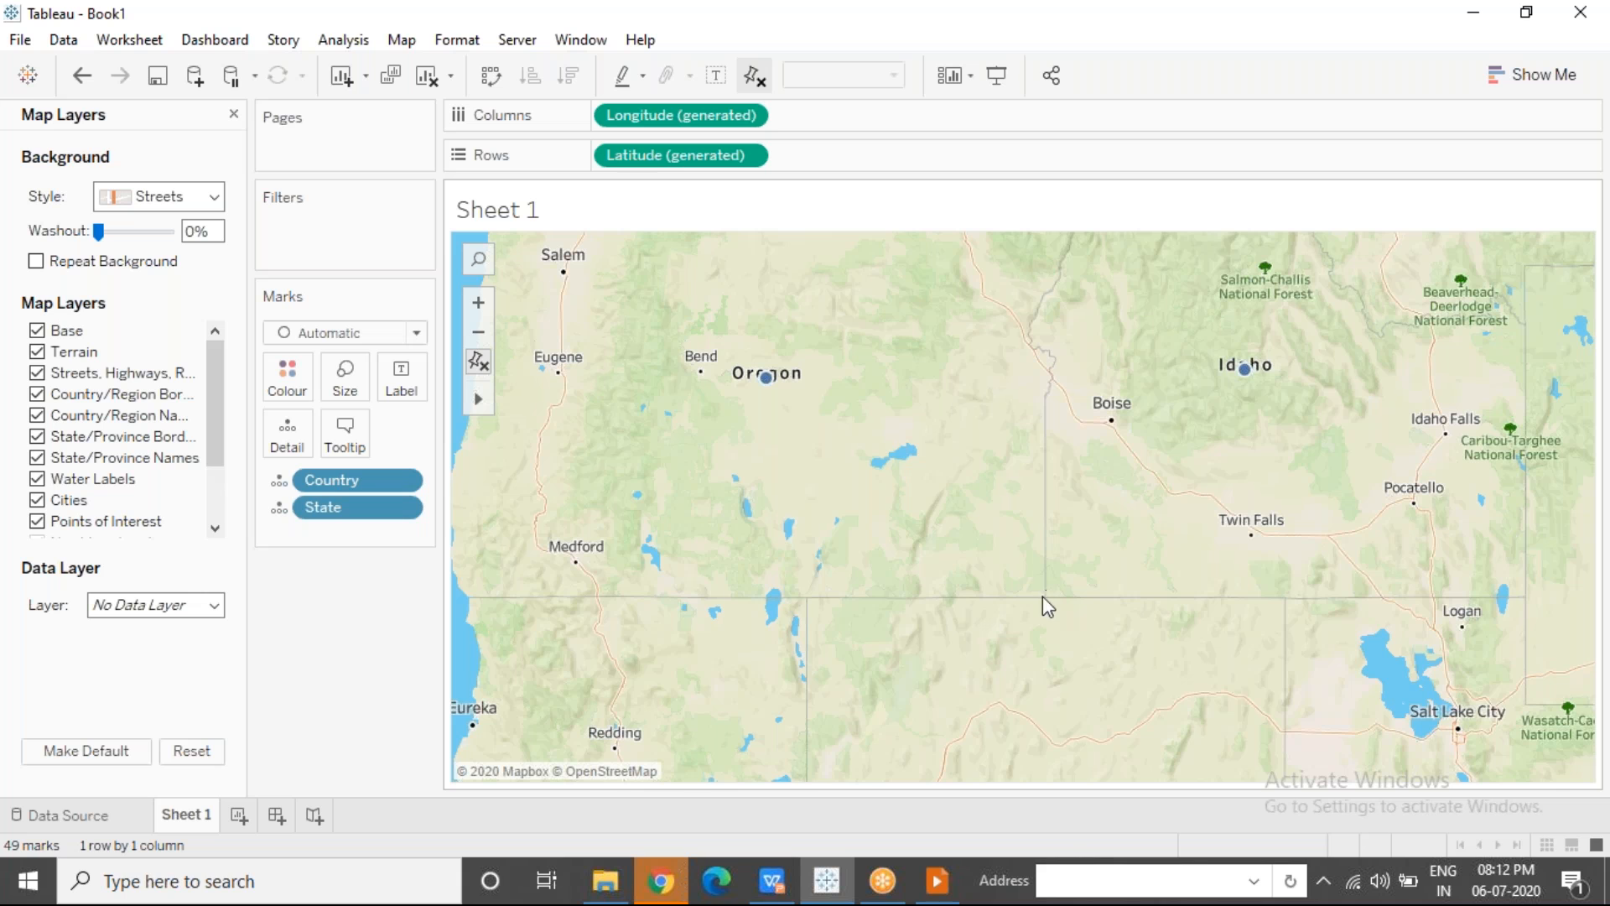
{"action": "left_click", "coordinate": [176, 213]}
{"action": "left_click", "coordinate": [159, 220]}
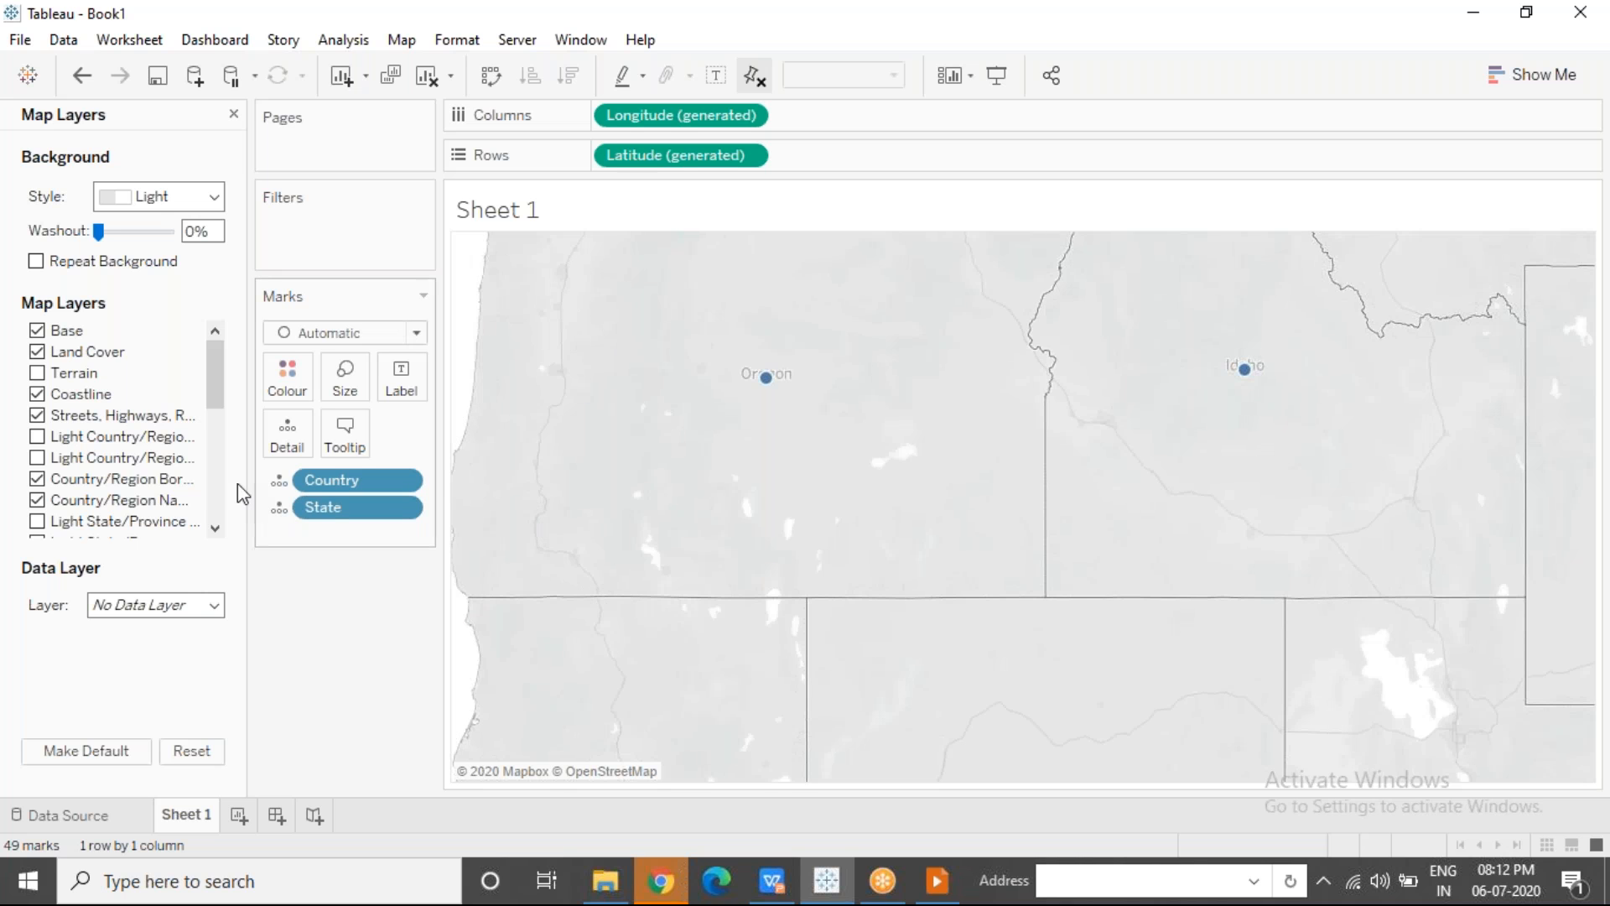
Step: Turn on the layers for area code boundaries and labels, US metro boundaries and labels, water labels and cities
{"action": "scroll", "coordinate": [218, 501], "scroll_direction": "down", "scroll_amount": 3}
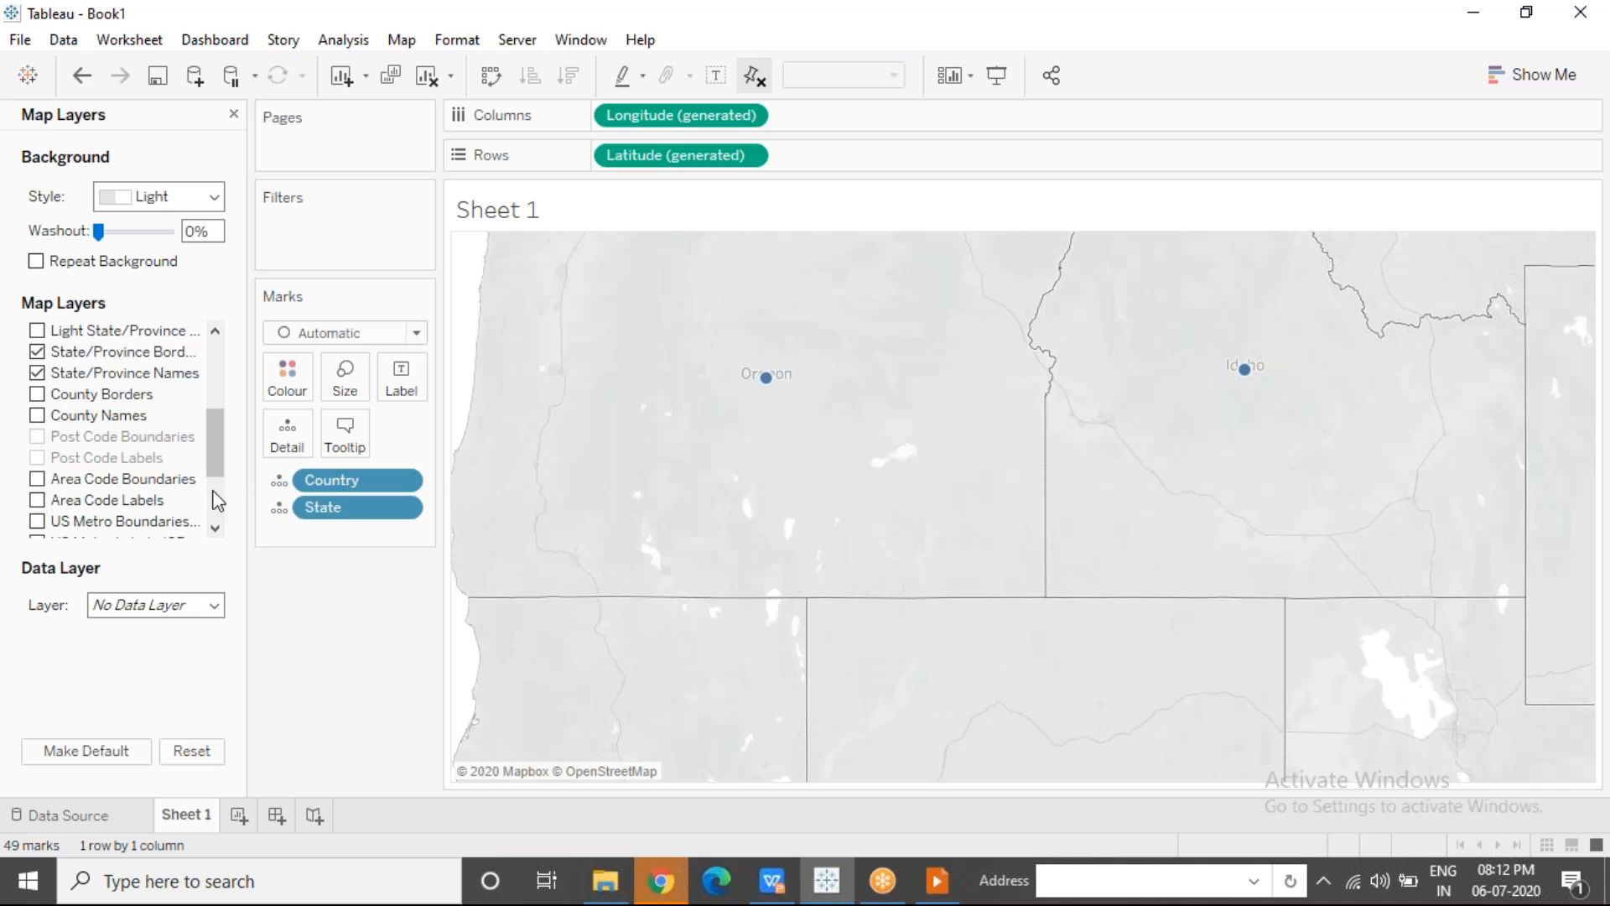
{"action": "scroll", "coordinate": [214, 495], "scroll_direction": "down", "scroll_amount": 2}
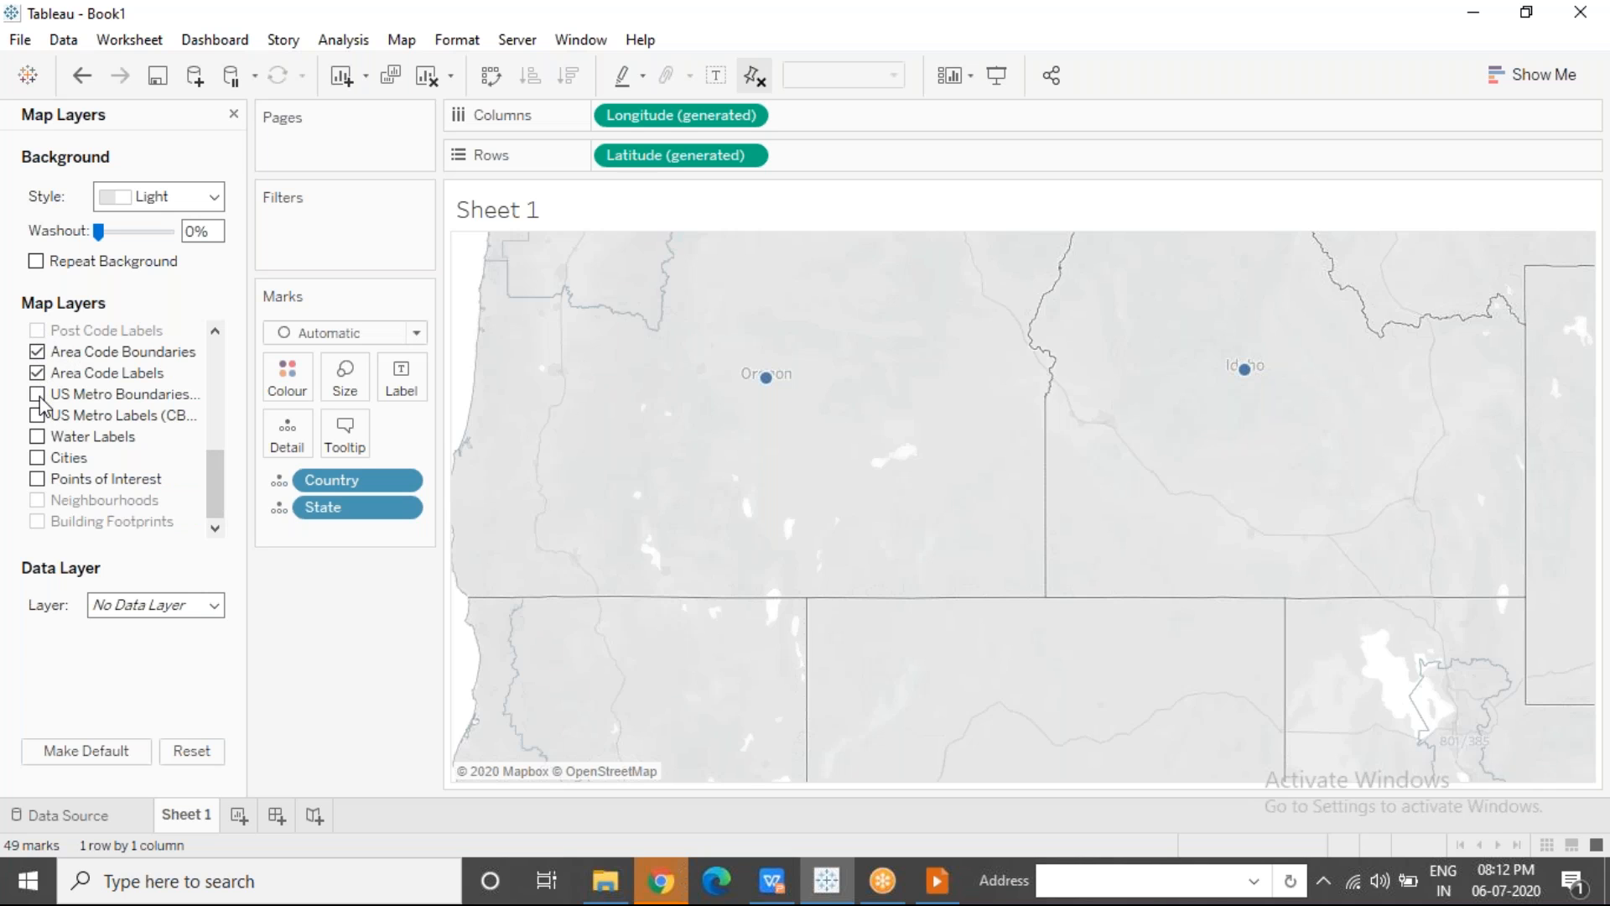
{"action": "left_click", "coordinate": [38, 394]}
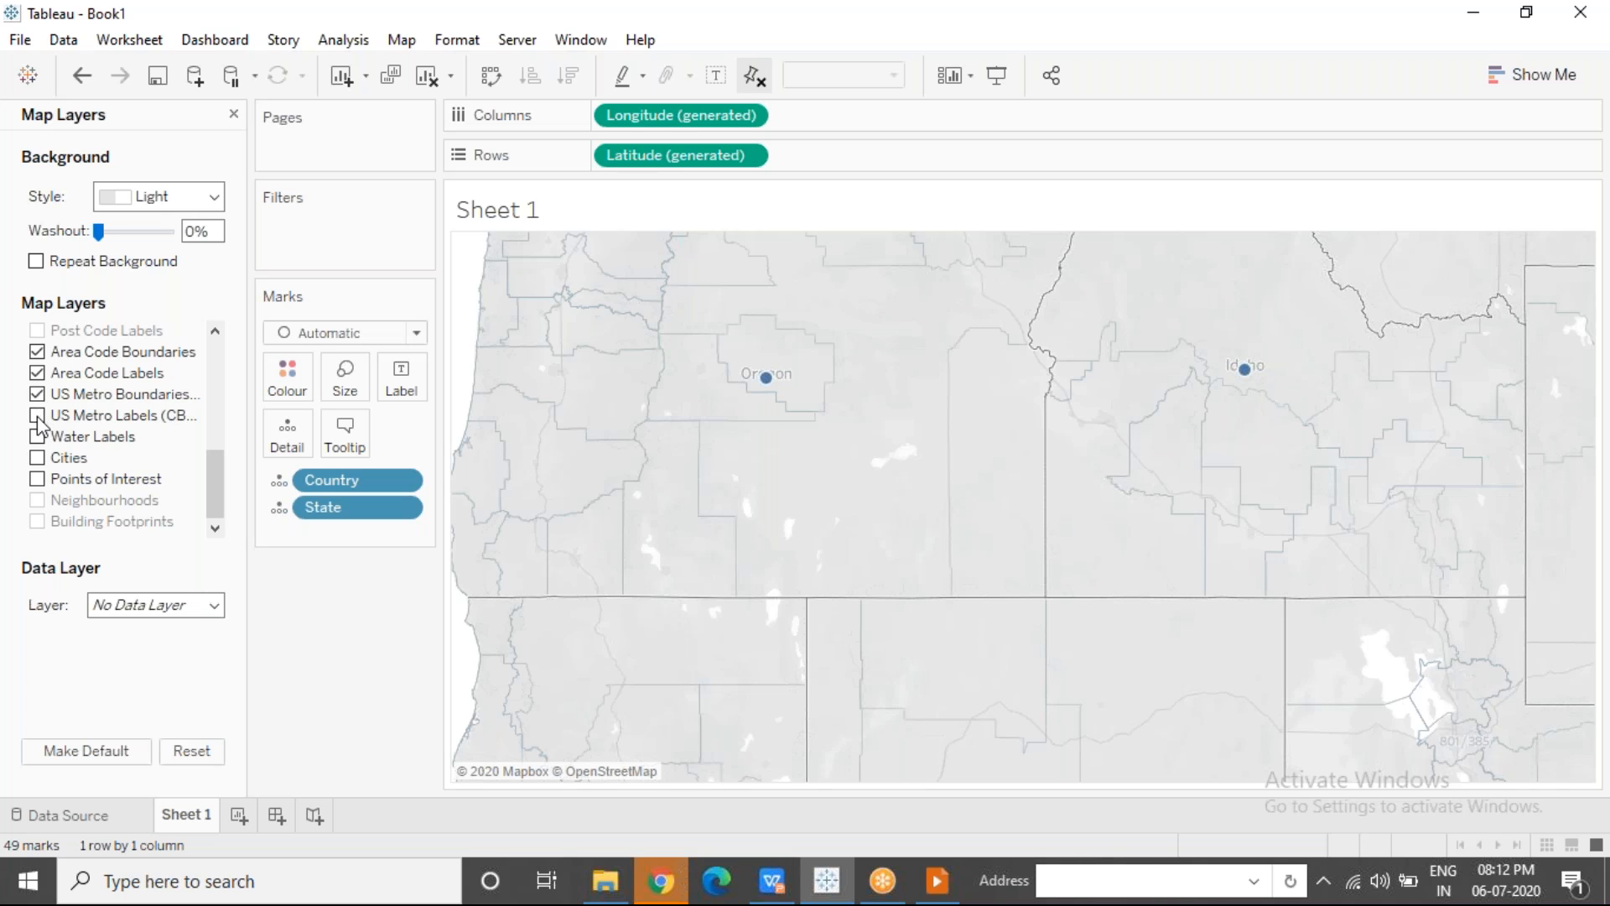
{"action": "left_click", "coordinate": [37, 416]}
{"action": "left_click", "coordinate": [37, 436]}
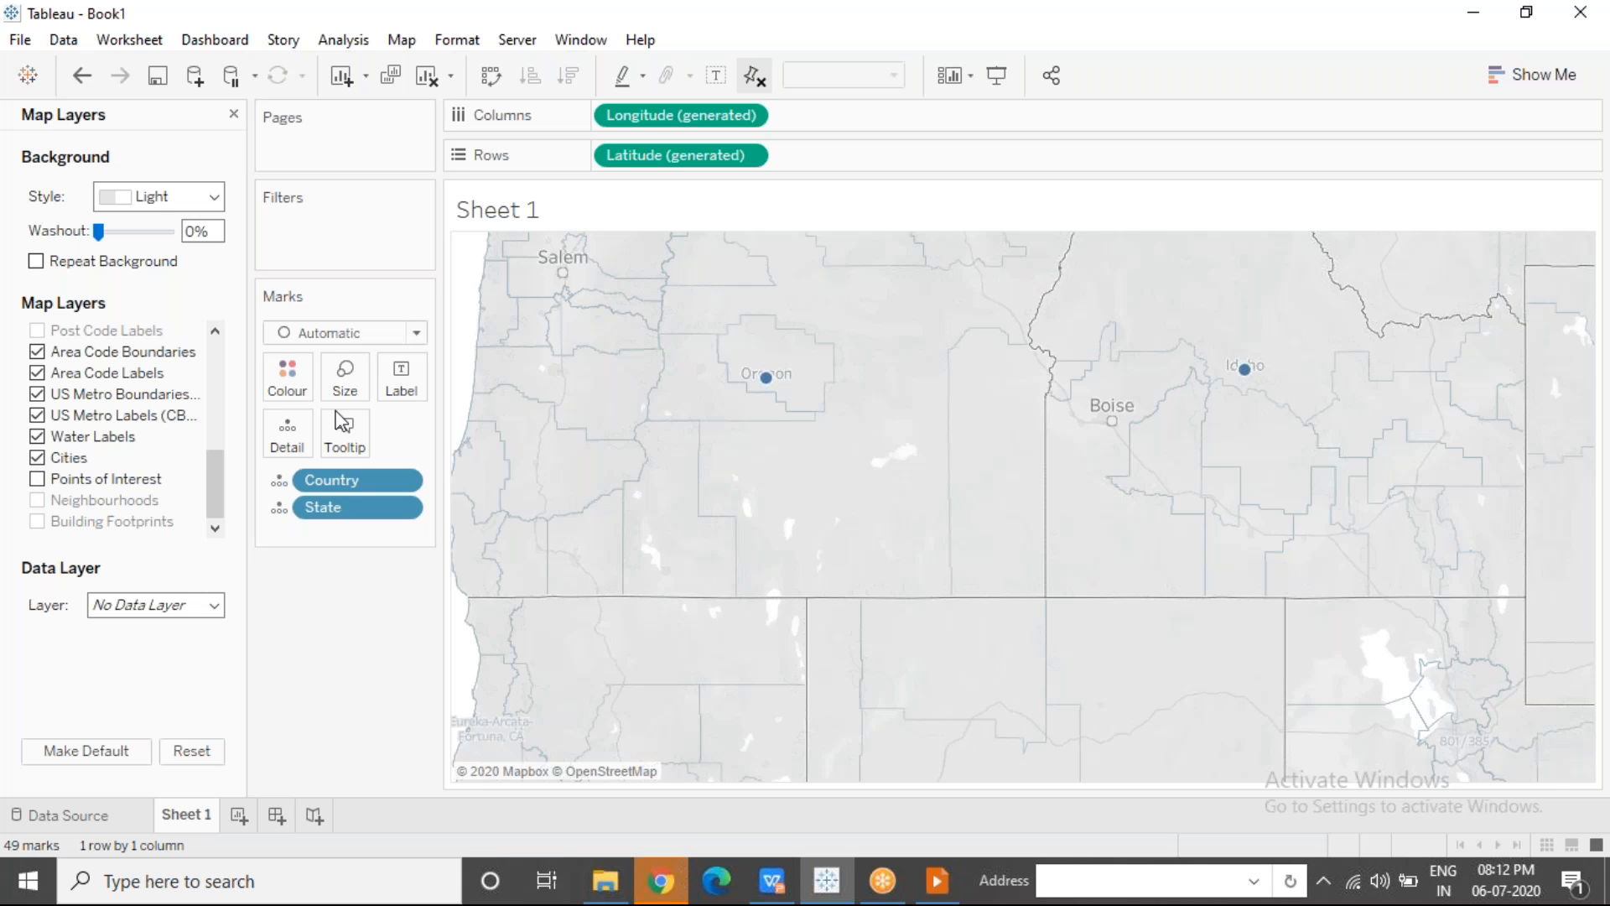
Step: Examine the added layers closer up in western Oregon, reset the map view and return to the start of the layer list
{"action": "scroll", "coordinate": [693, 495], "scroll_direction": "up", "scroll_amount": 3}
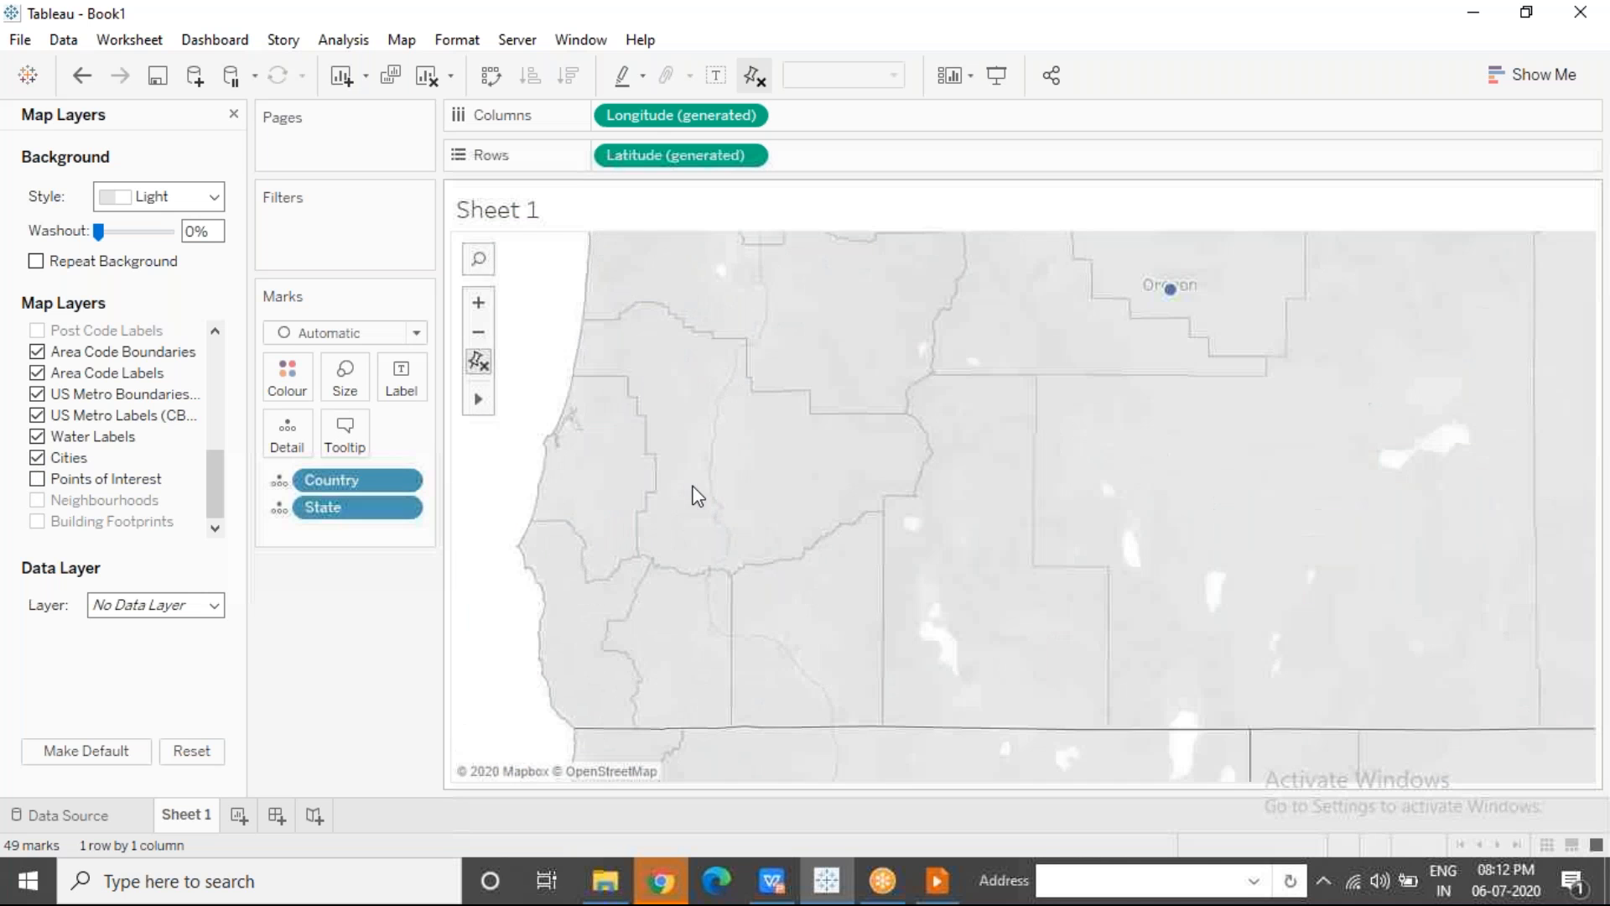
{"action": "left_click", "coordinate": [479, 360]}
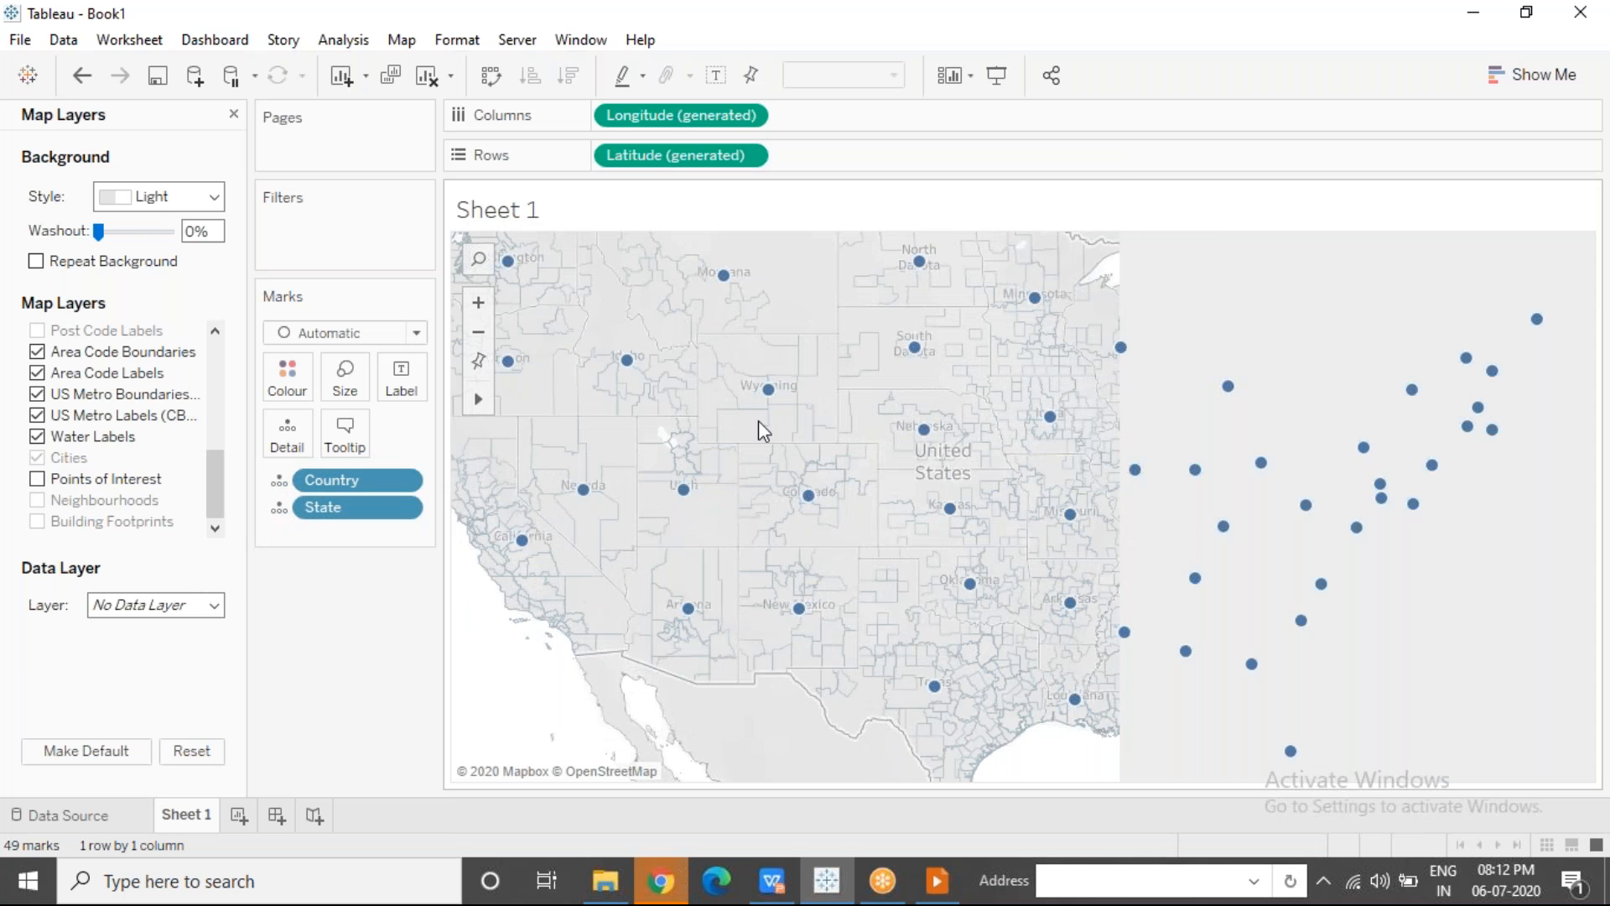
{"action": "left_click", "coordinate": [217, 358]}
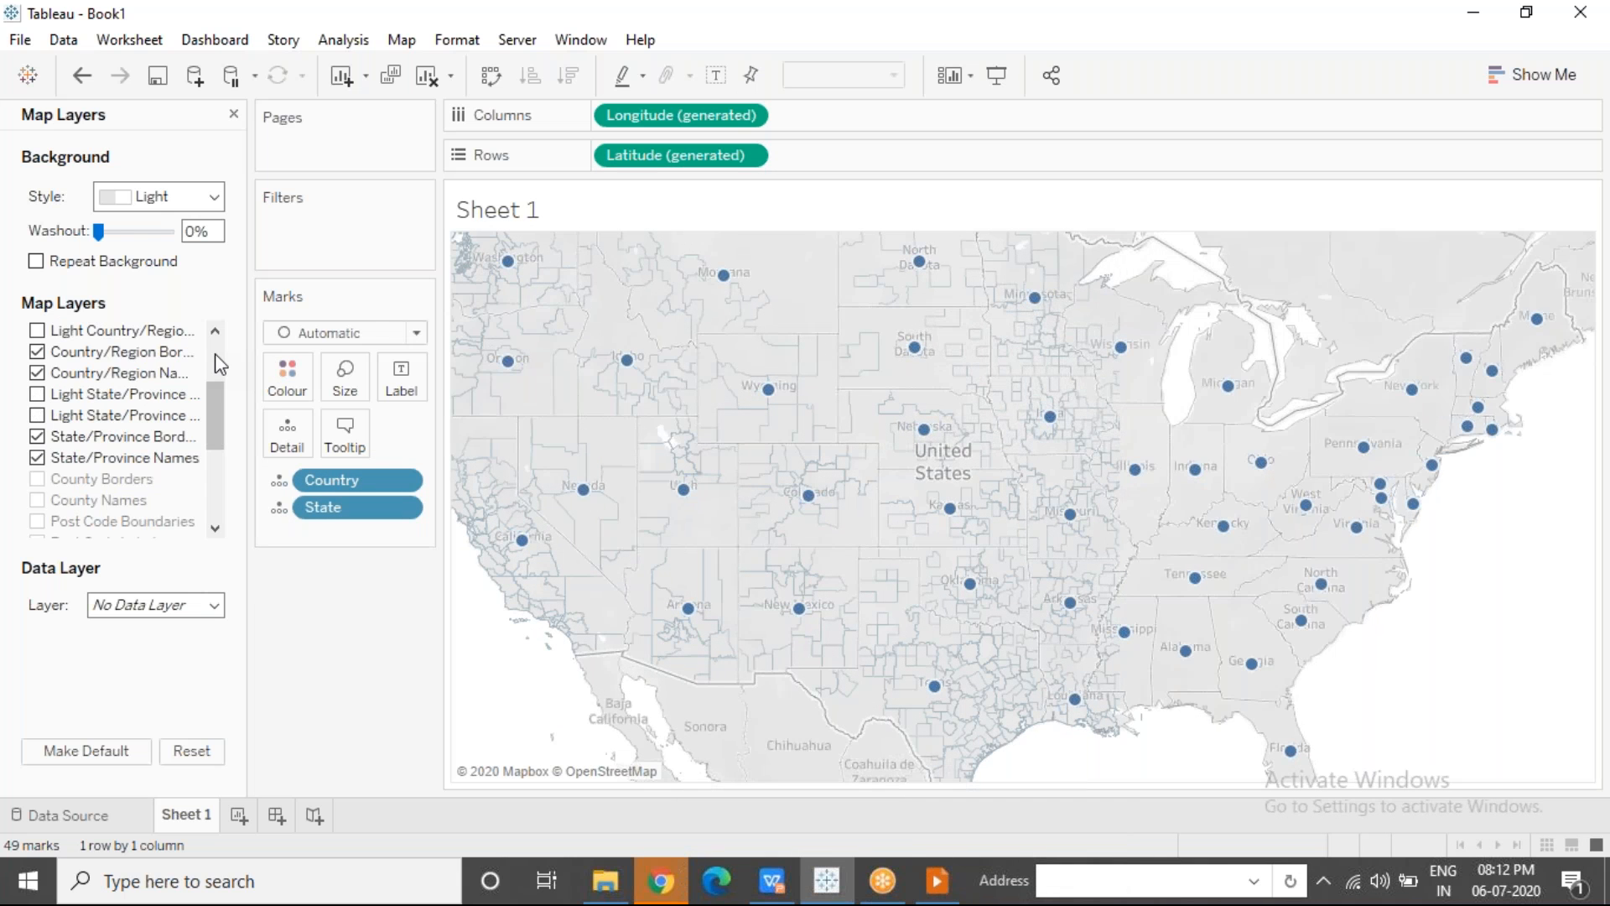
{"action": "left_click", "coordinate": [214, 364]}
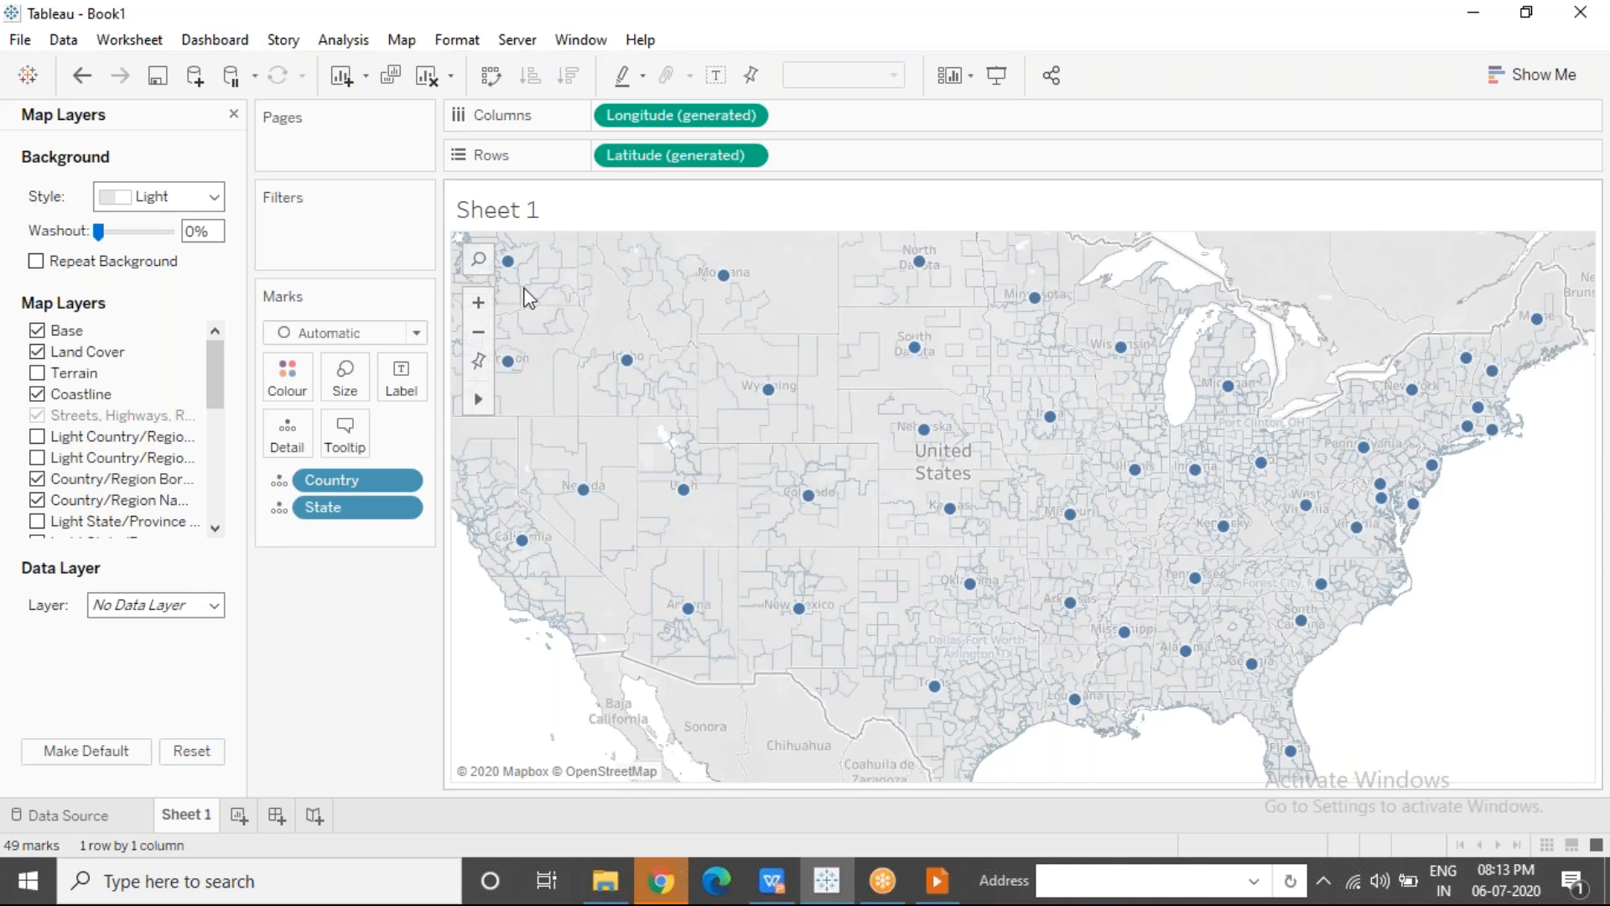
Step: Search the map for "Washin" and clear the search text
{"action": "left_click", "coordinate": [480, 263]}
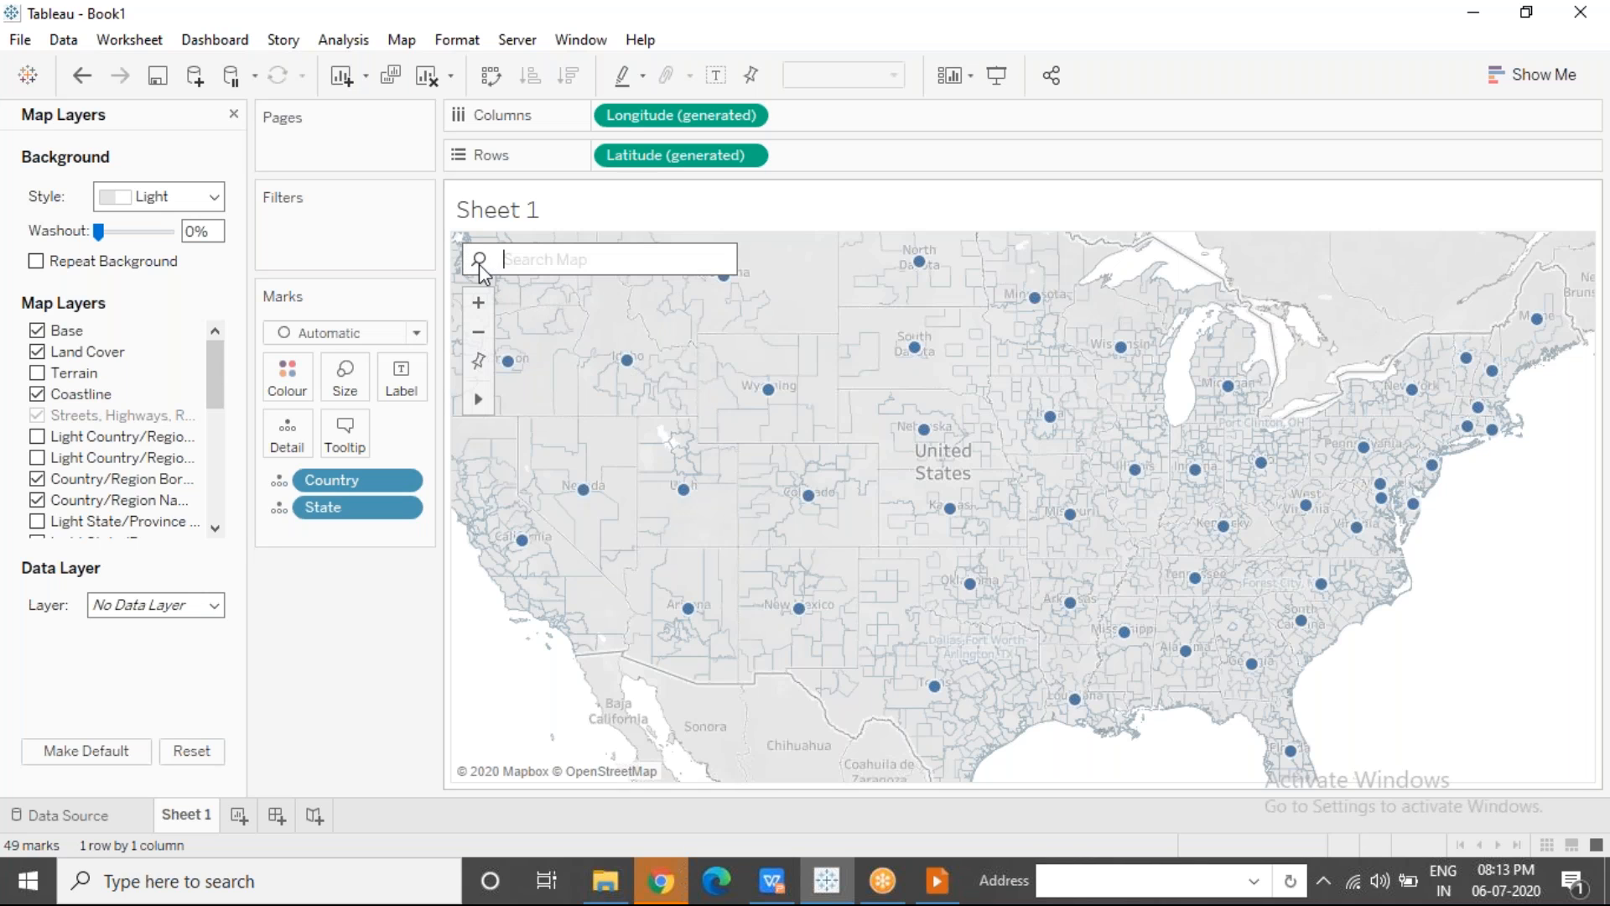
{"action": "left_click", "coordinate": [560, 260]}
{"action": "type", "text": "Washin"}
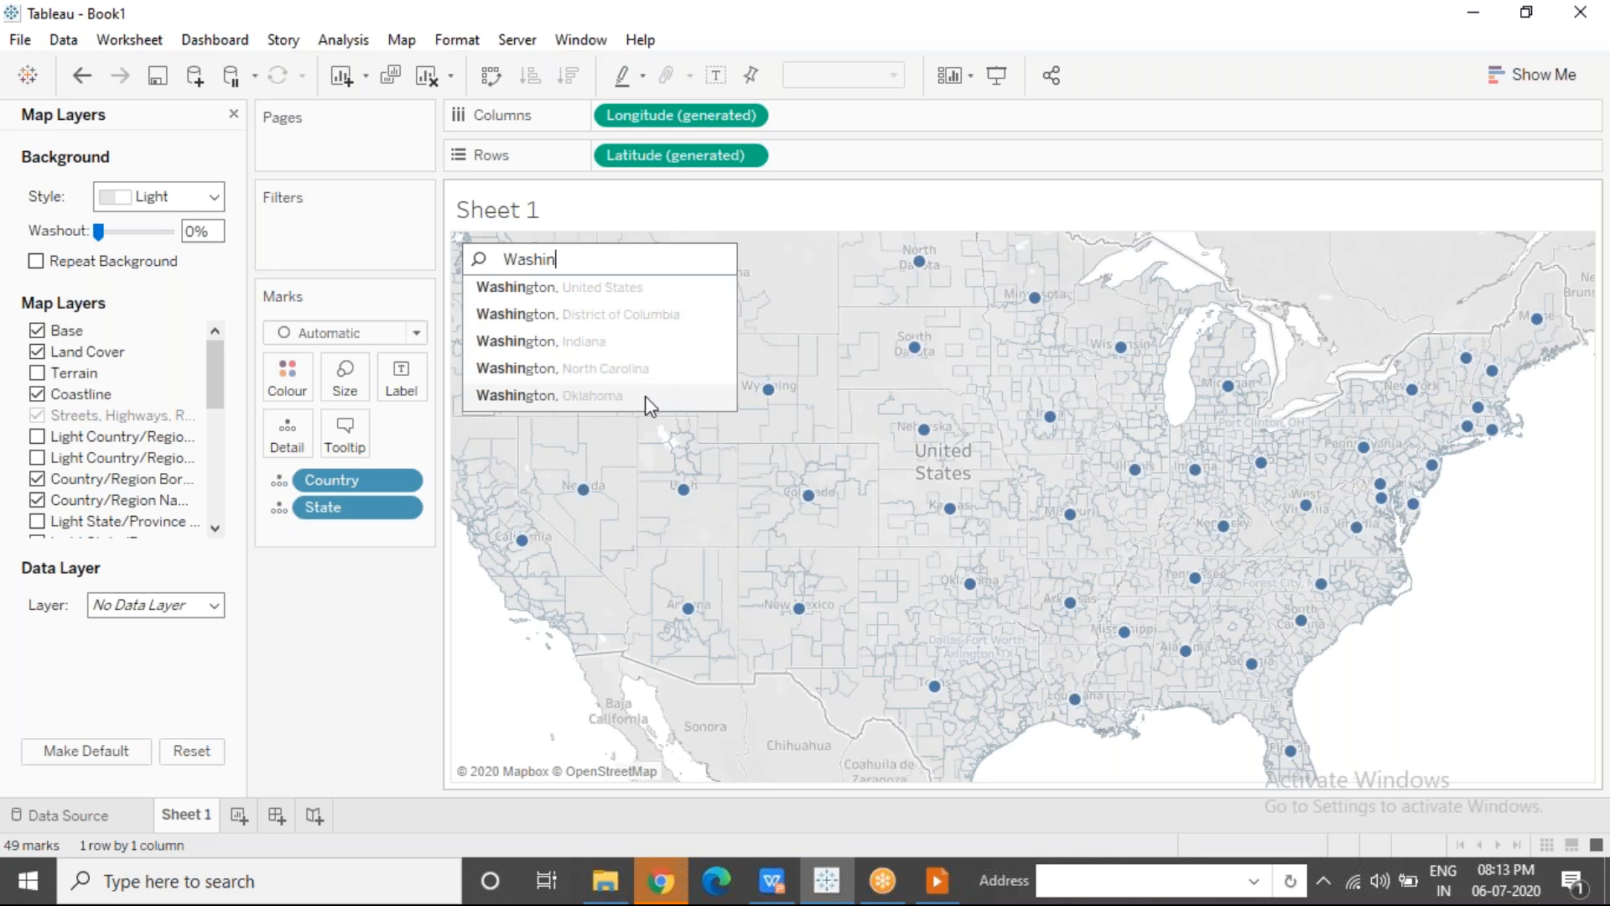
{"action": "key", "text": "BackSpace"}
{"action": "key", "text": "BackSpace"}
{"action": "key", "text": "BackSpace"}
{"action": "key", "text": "BackSpace"}
{"action": "key", "text": "BackSpace"}
{"action": "key", "text": "BackSpace"}
Step: Search the map for "Jeffe" and clear the entry without choosing a place
{"action": "type", "text": "J"}
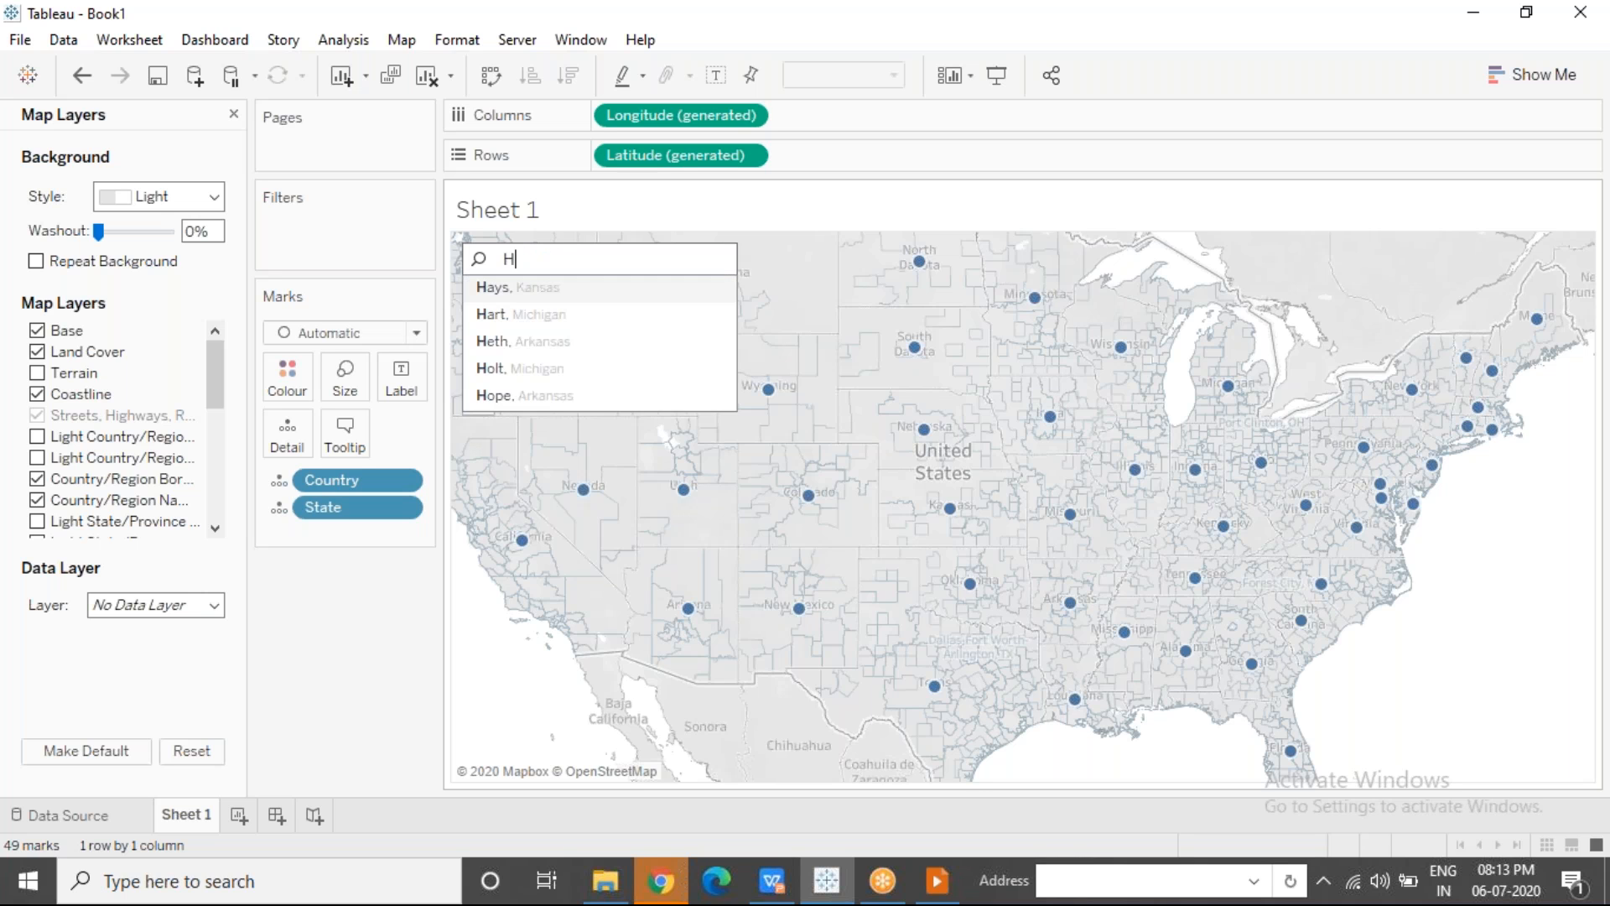
{"action": "type", "text": "effe"}
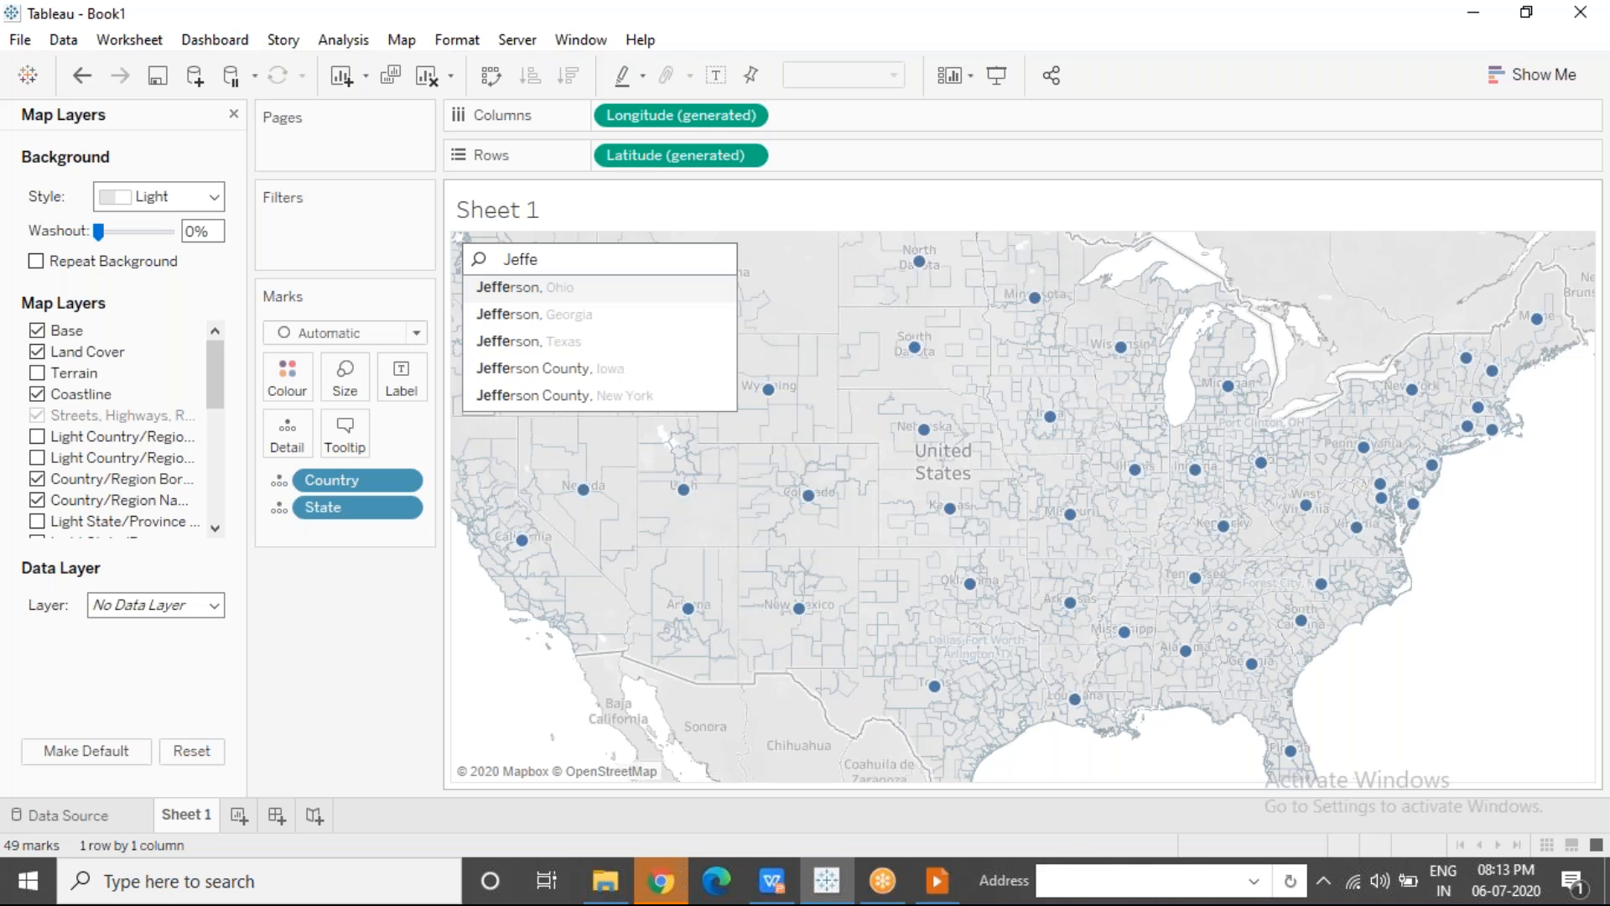
{"action": "key", "text": "BackSpace"}
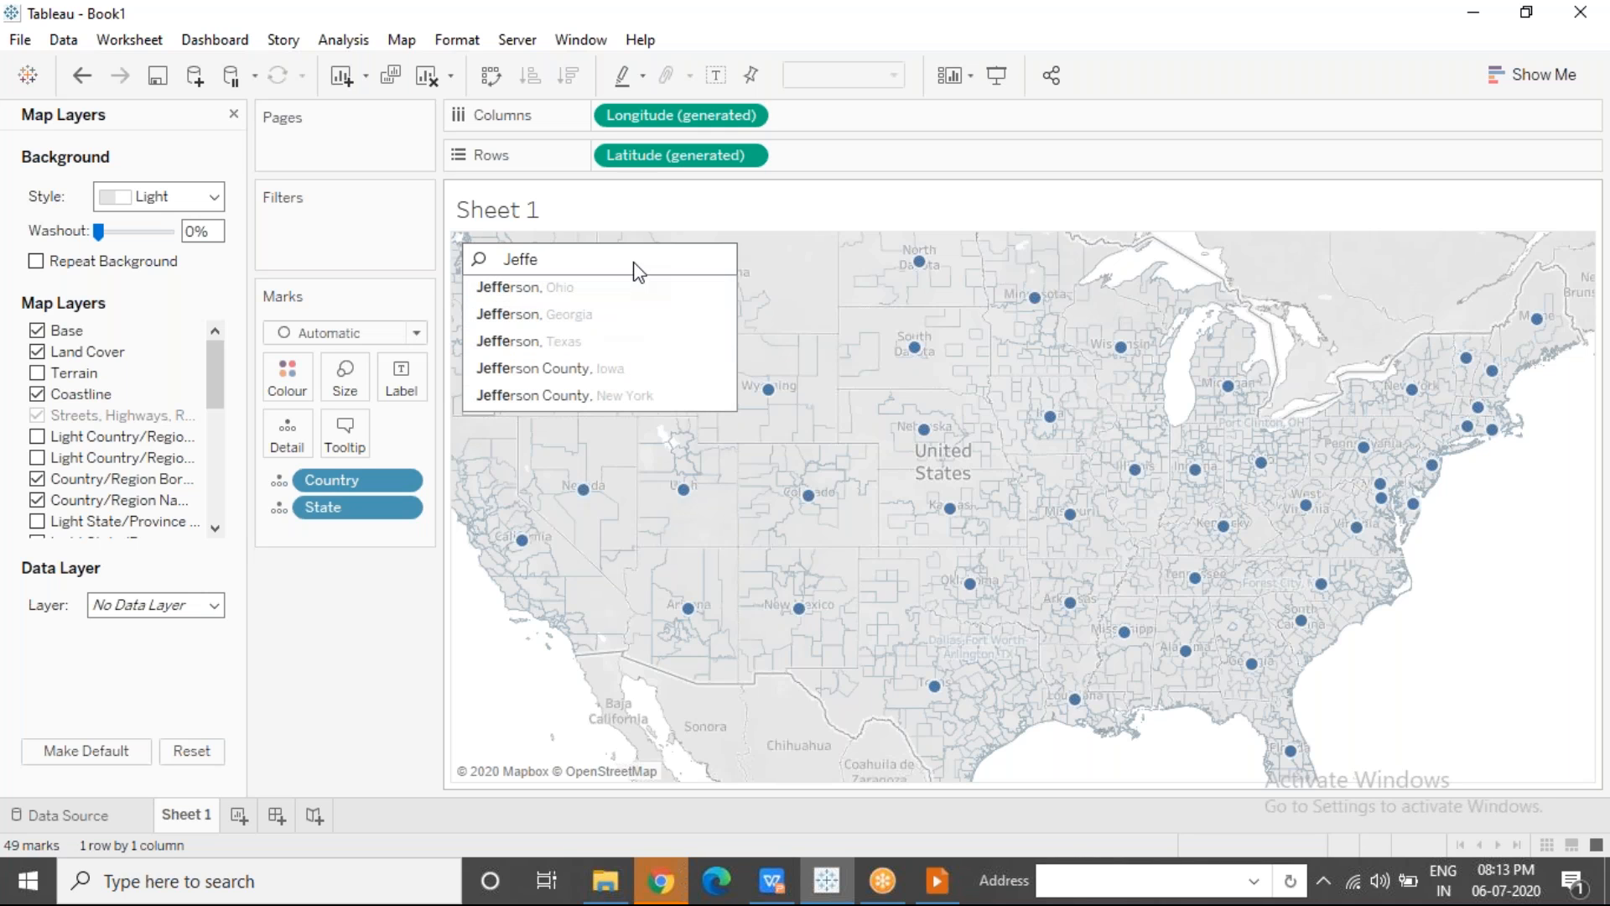
{"action": "key", "text": "BackSpace"}
{"action": "key", "text": "BackSpace"}
{"action": "key", "text": "BackSpace"}
{"action": "key", "text": "BackSpace"}
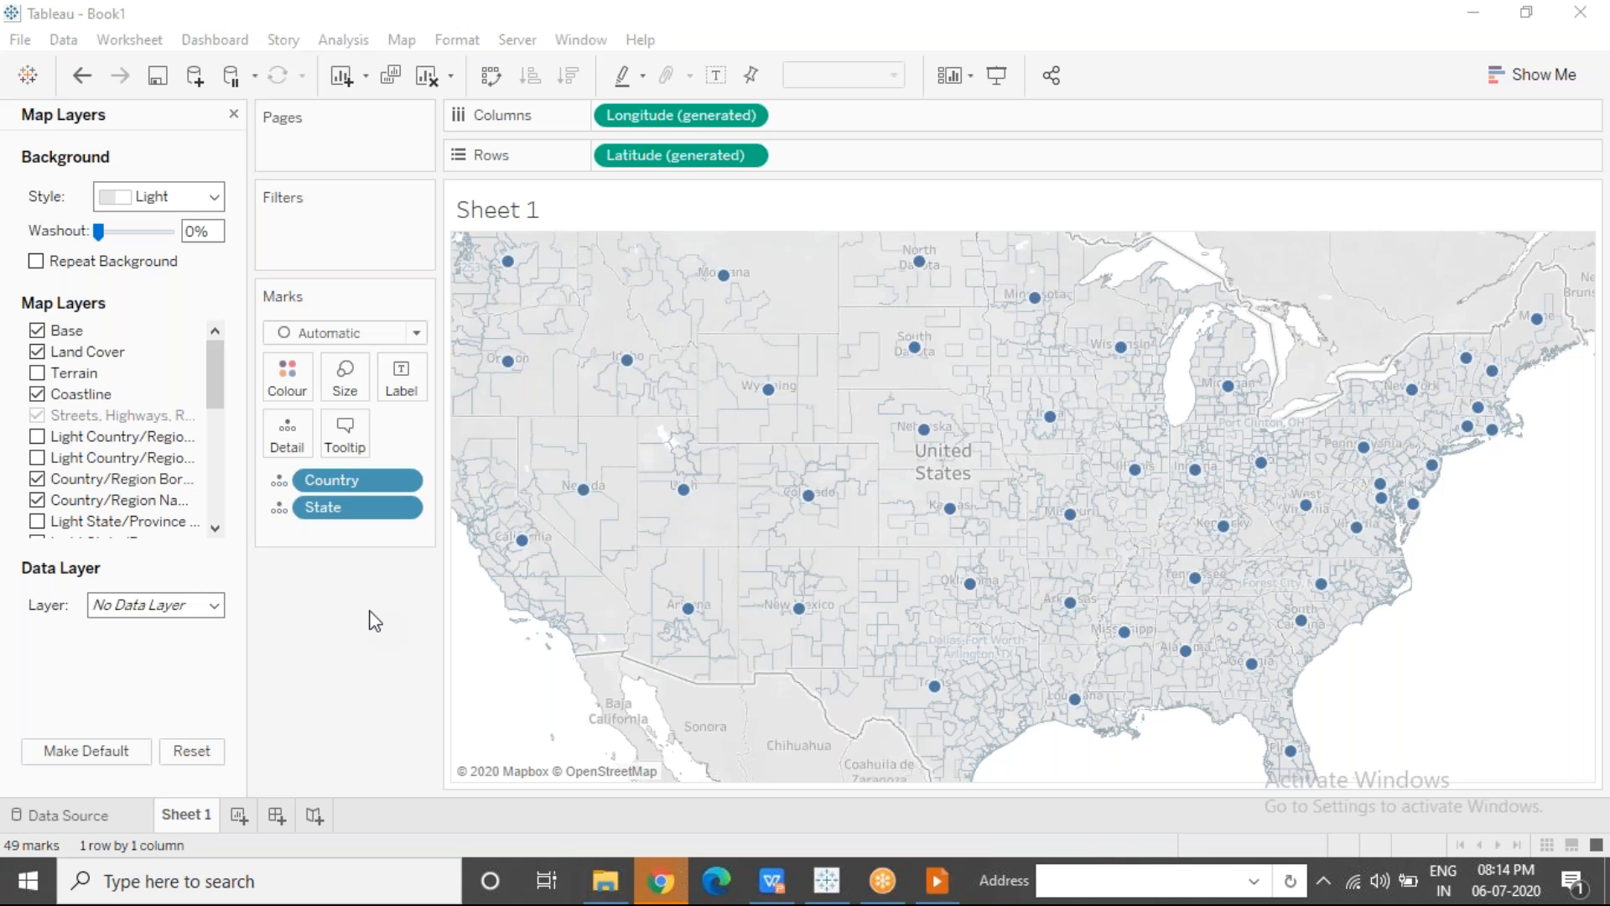
Step: Review the available data layers and shade the map with the US Population data layer
{"action": "left_click", "coordinate": [216, 495]}
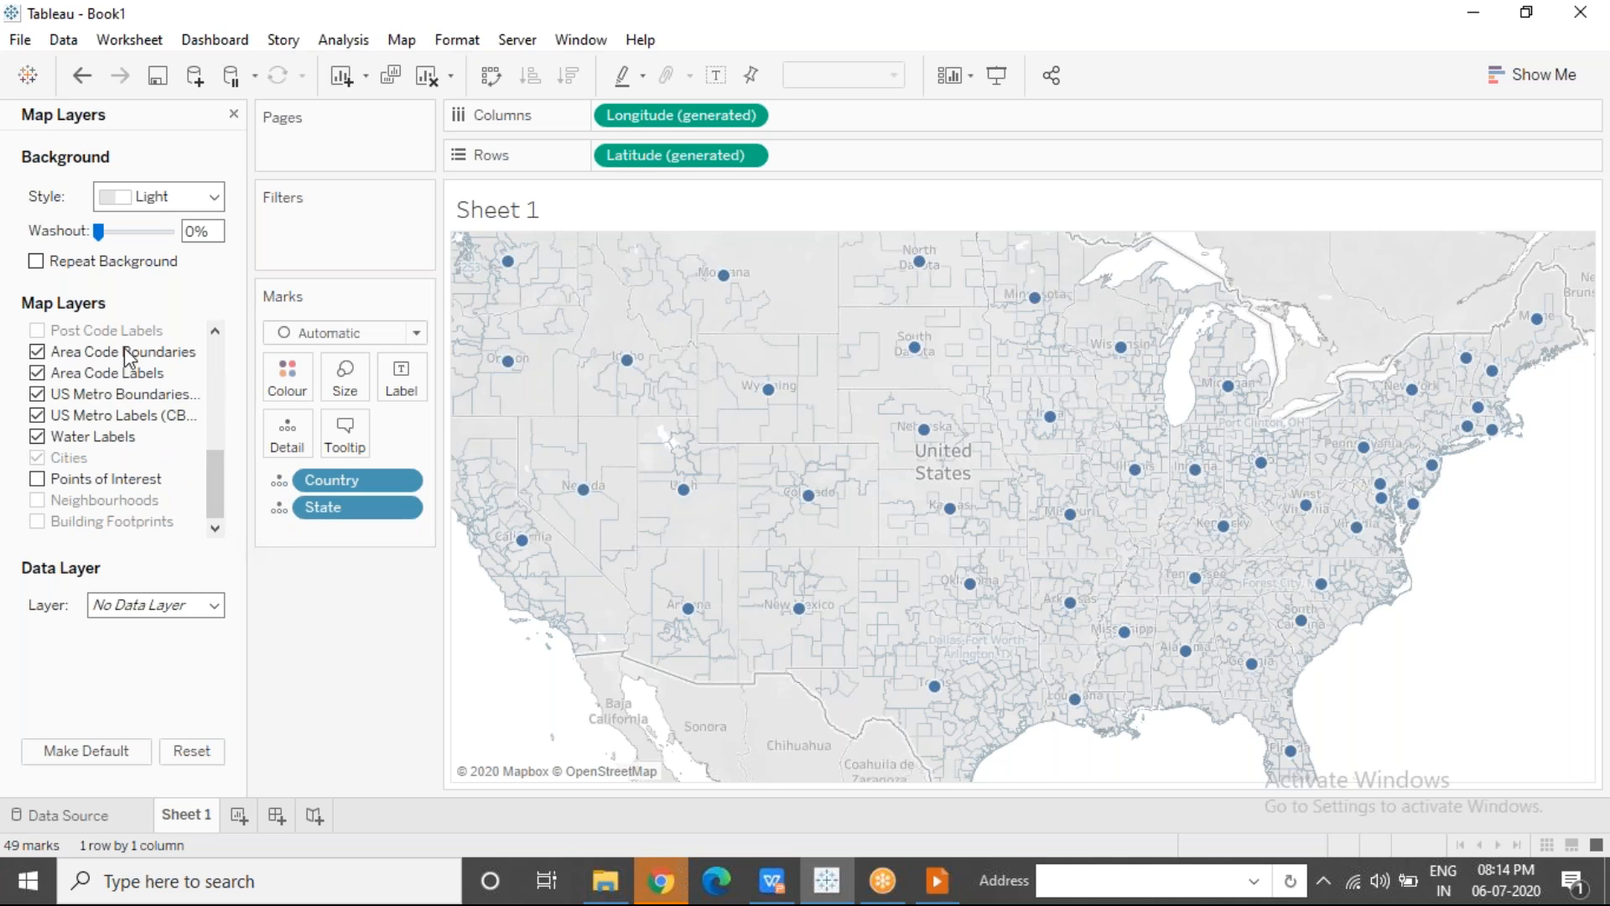
{"action": "left_click", "coordinate": [216, 607]}
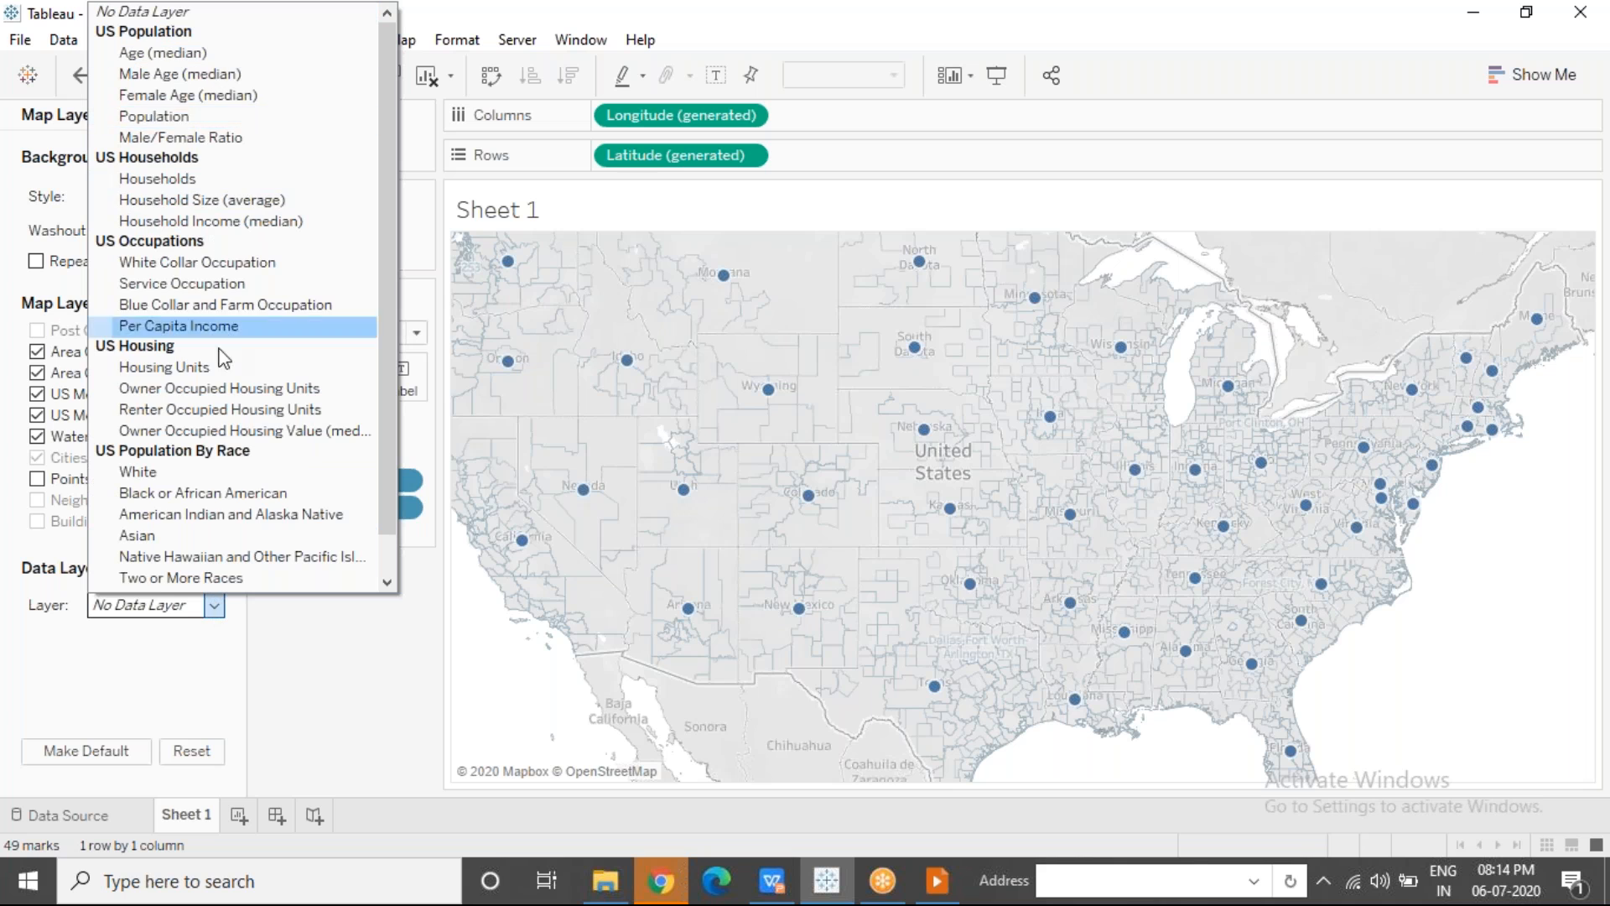
{"action": "left_click", "coordinate": [174, 677]}
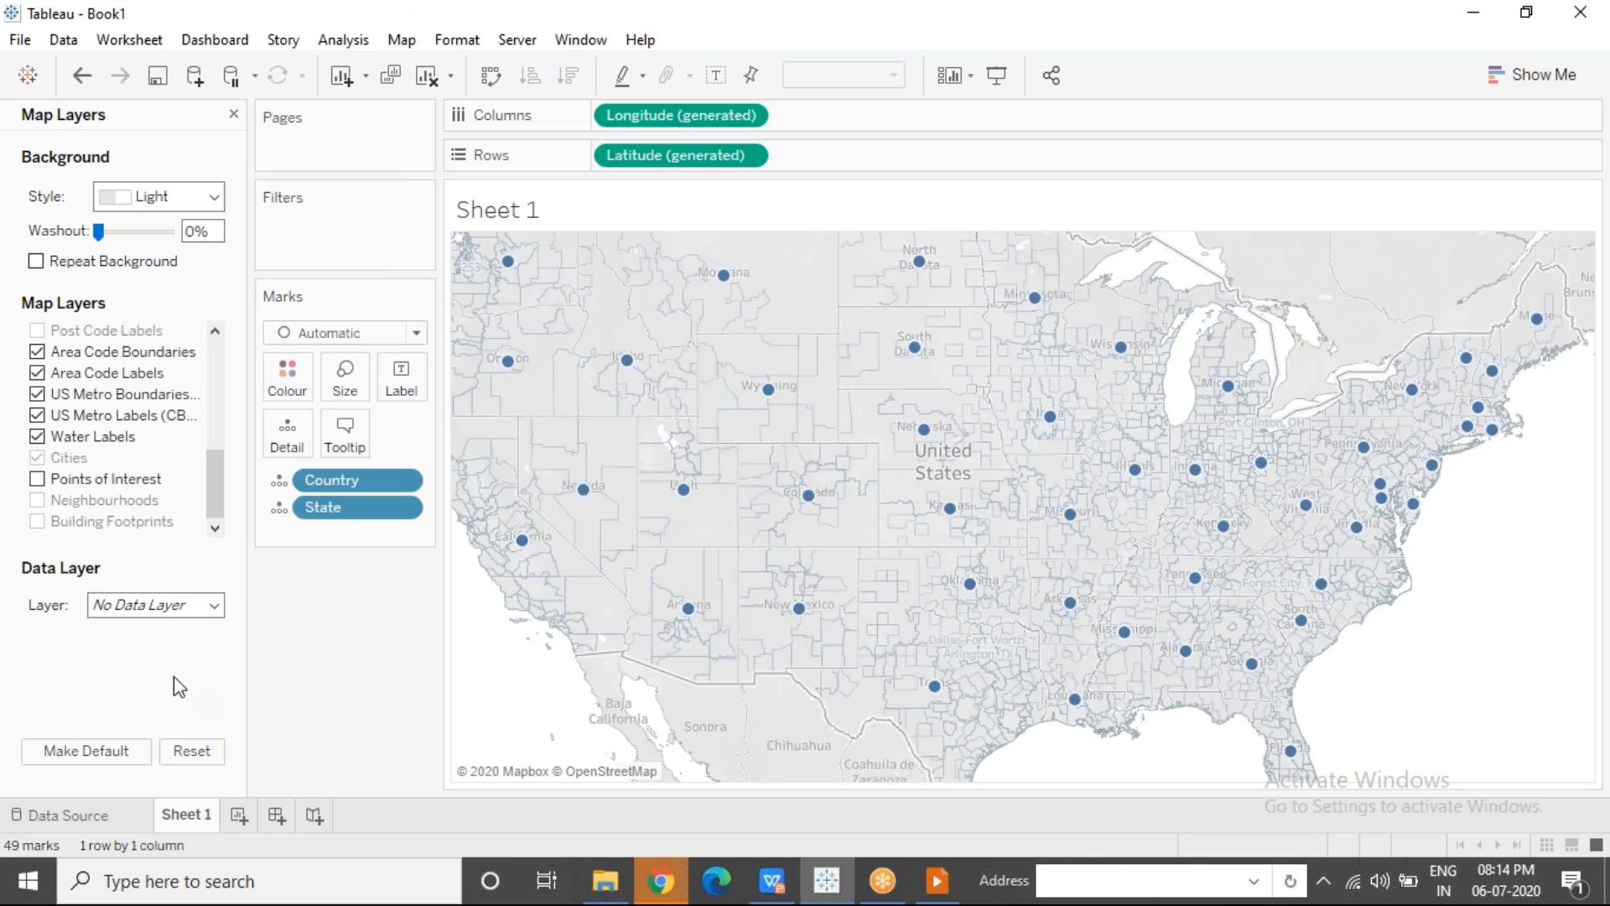
{"action": "left_click", "coordinate": [211, 608]}
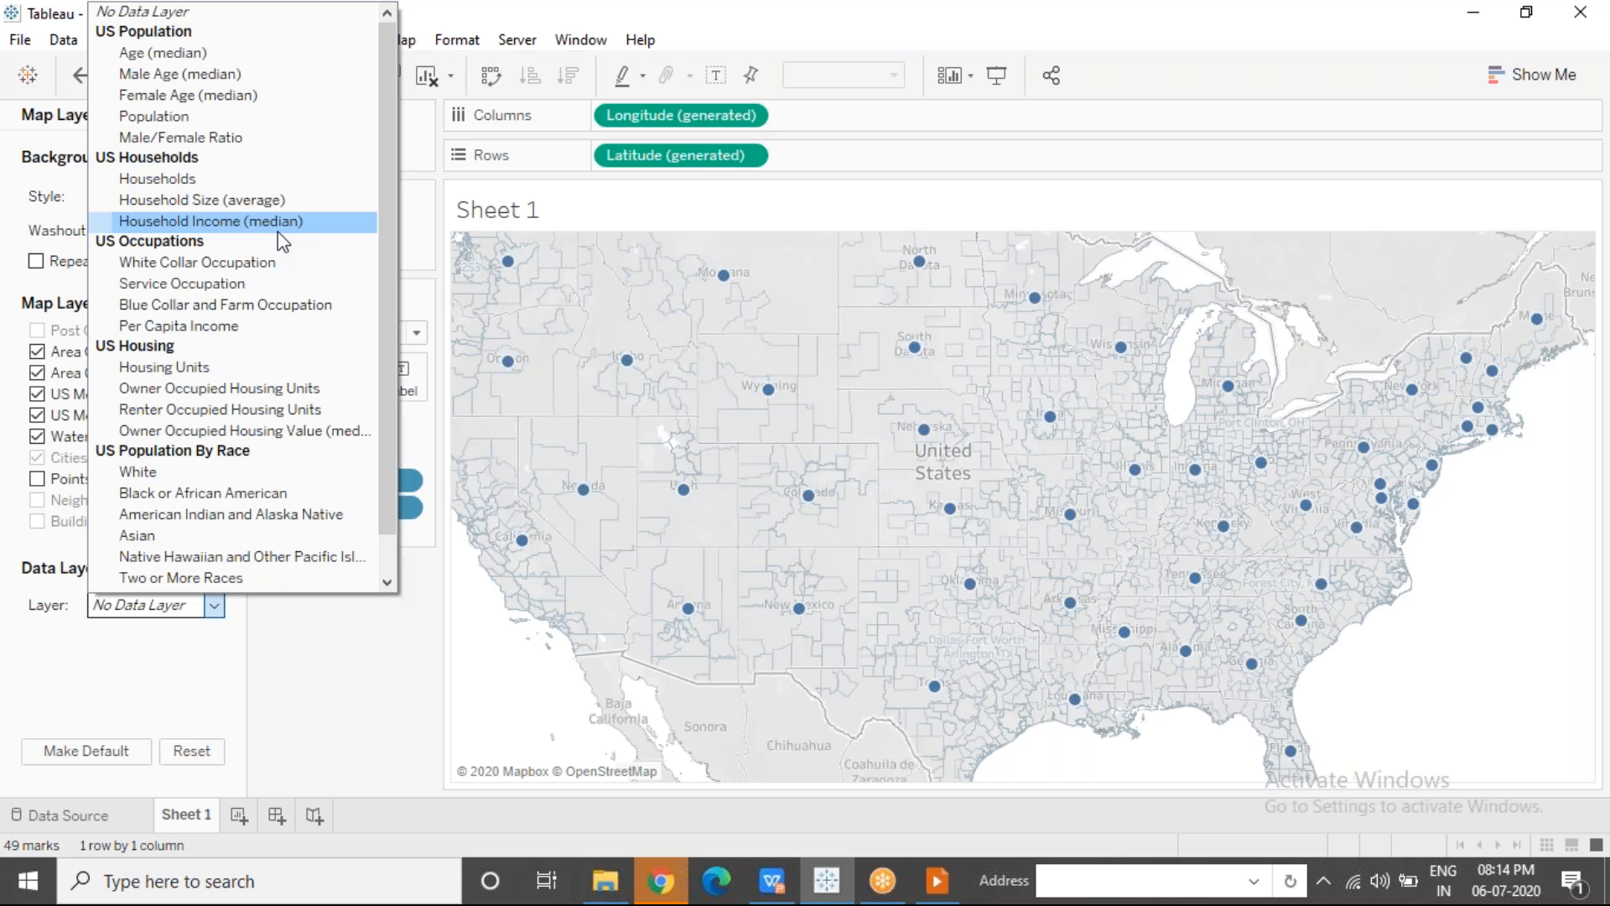
{"action": "left_click", "coordinate": [238, 118]}
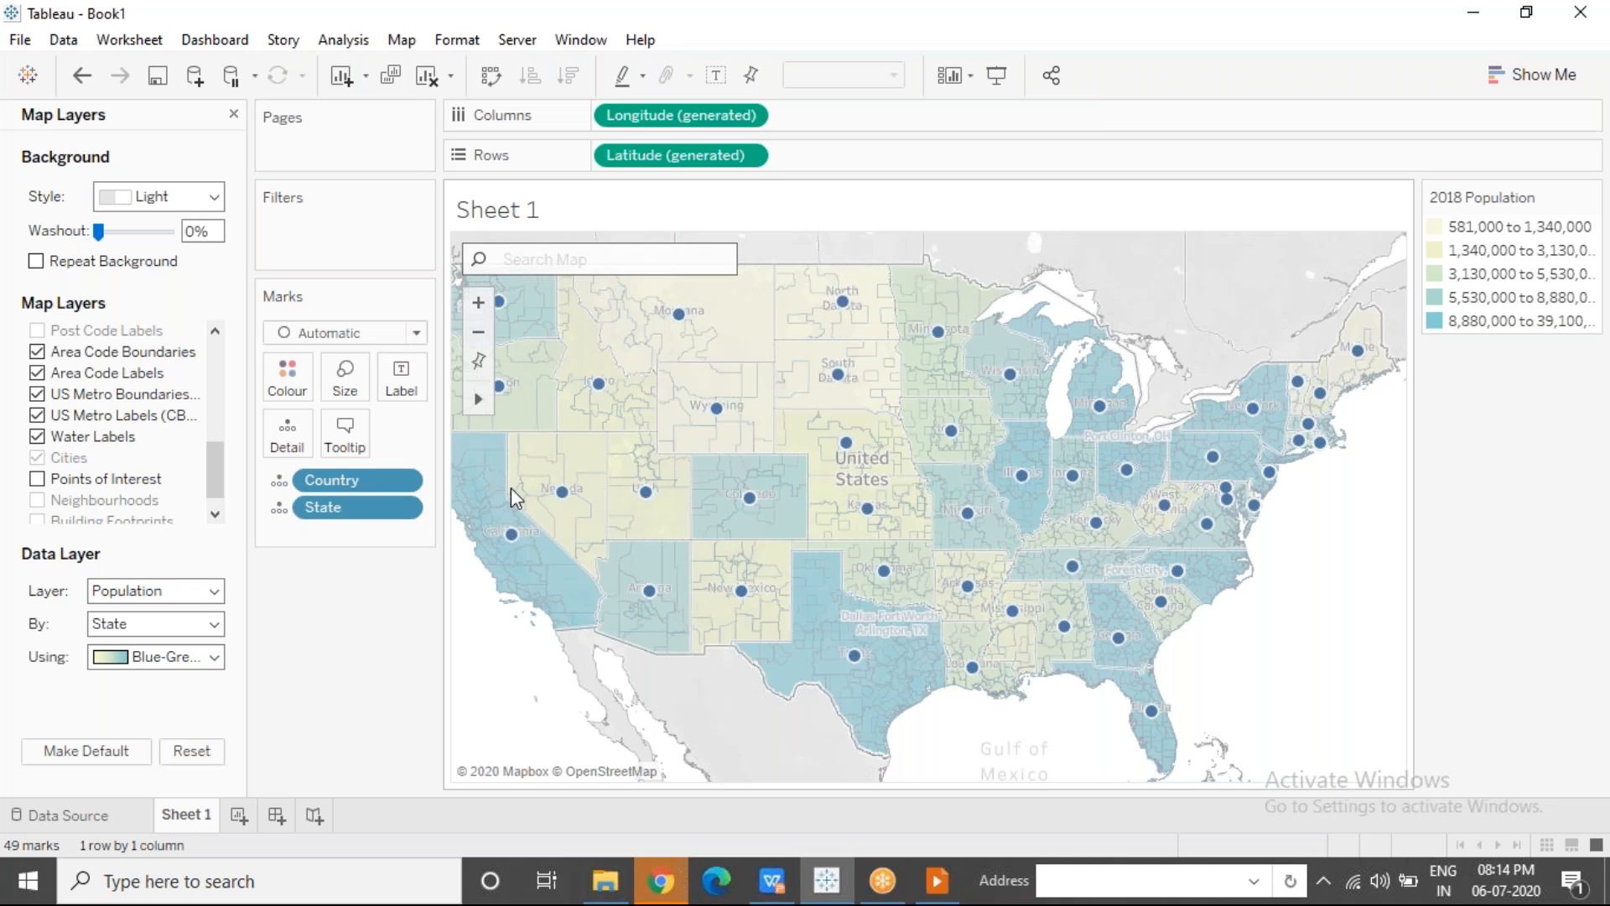
Step: Turn off the water labels, US metro labels and boundaries, and area code labels and boundaries
{"action": "left_click", "coordinate": [37, 415]}
{"action": "left_click", "coordinate": [37, 437]}
{"action": "left_click", "coordinate": [36, 394]}
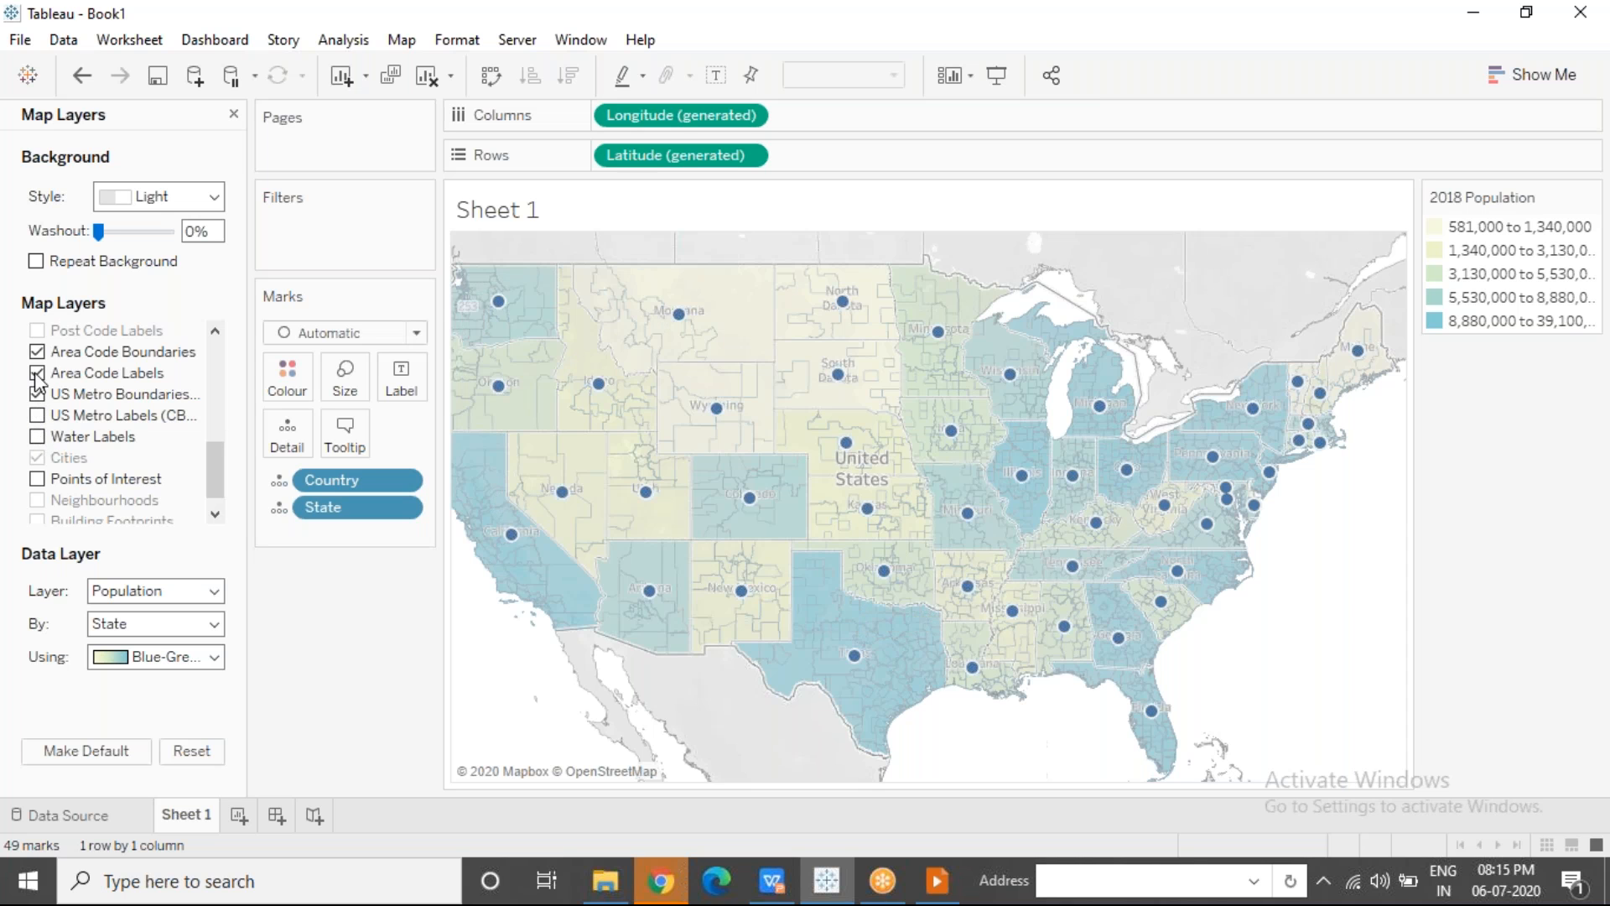
{"action": "left_click", "coordinate": [37, 374]}
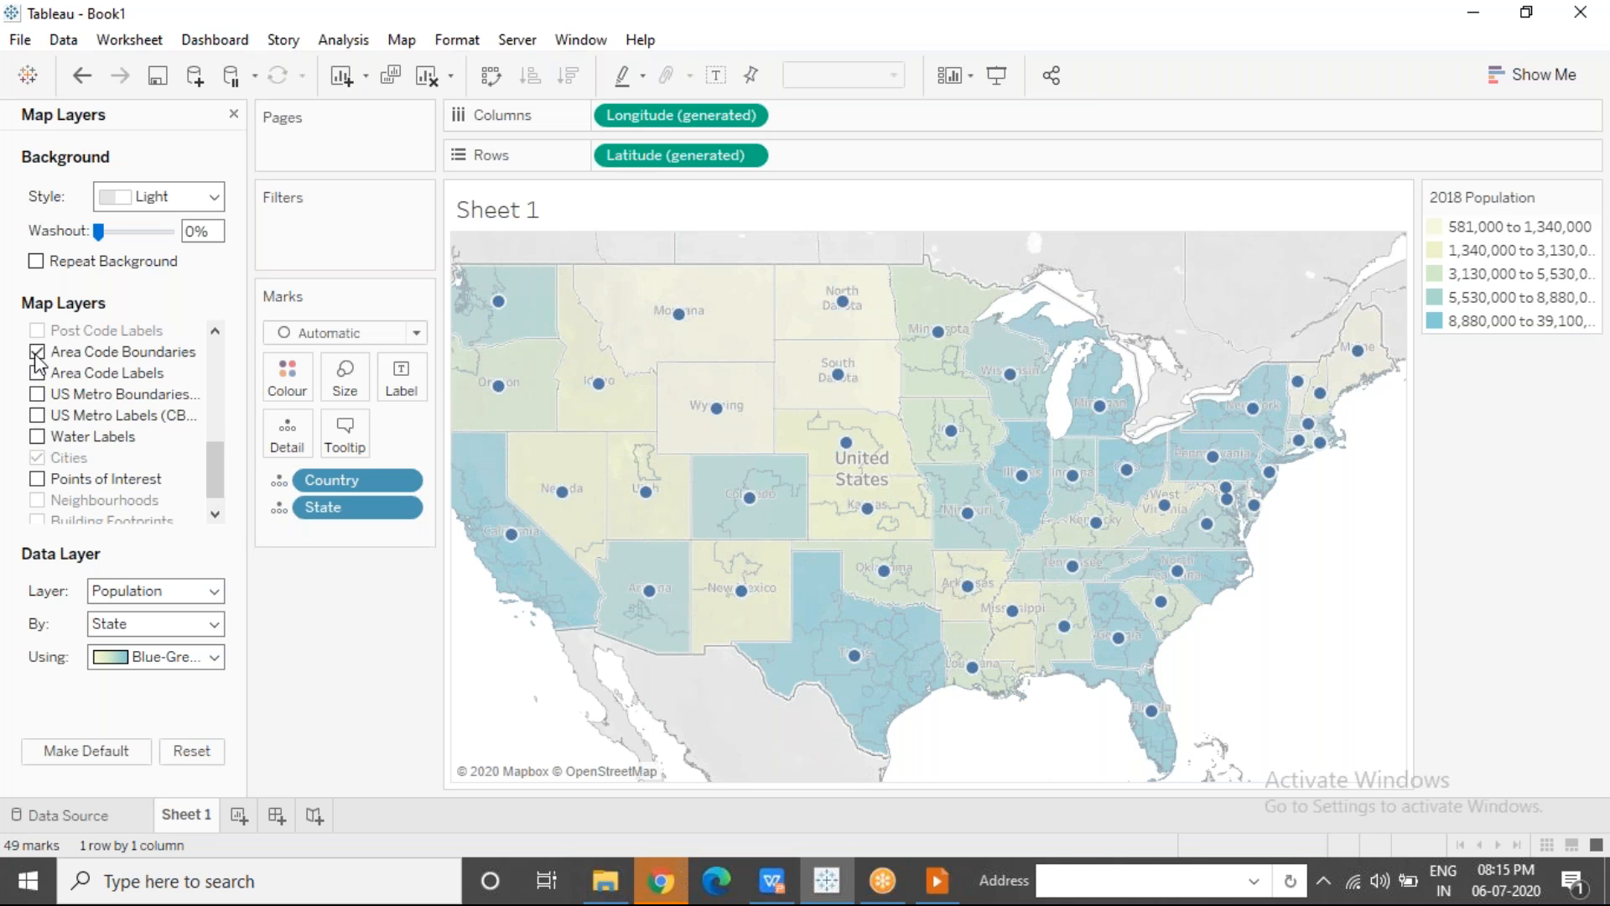
{"action": "left_click", "coordinate": [37, 352]}
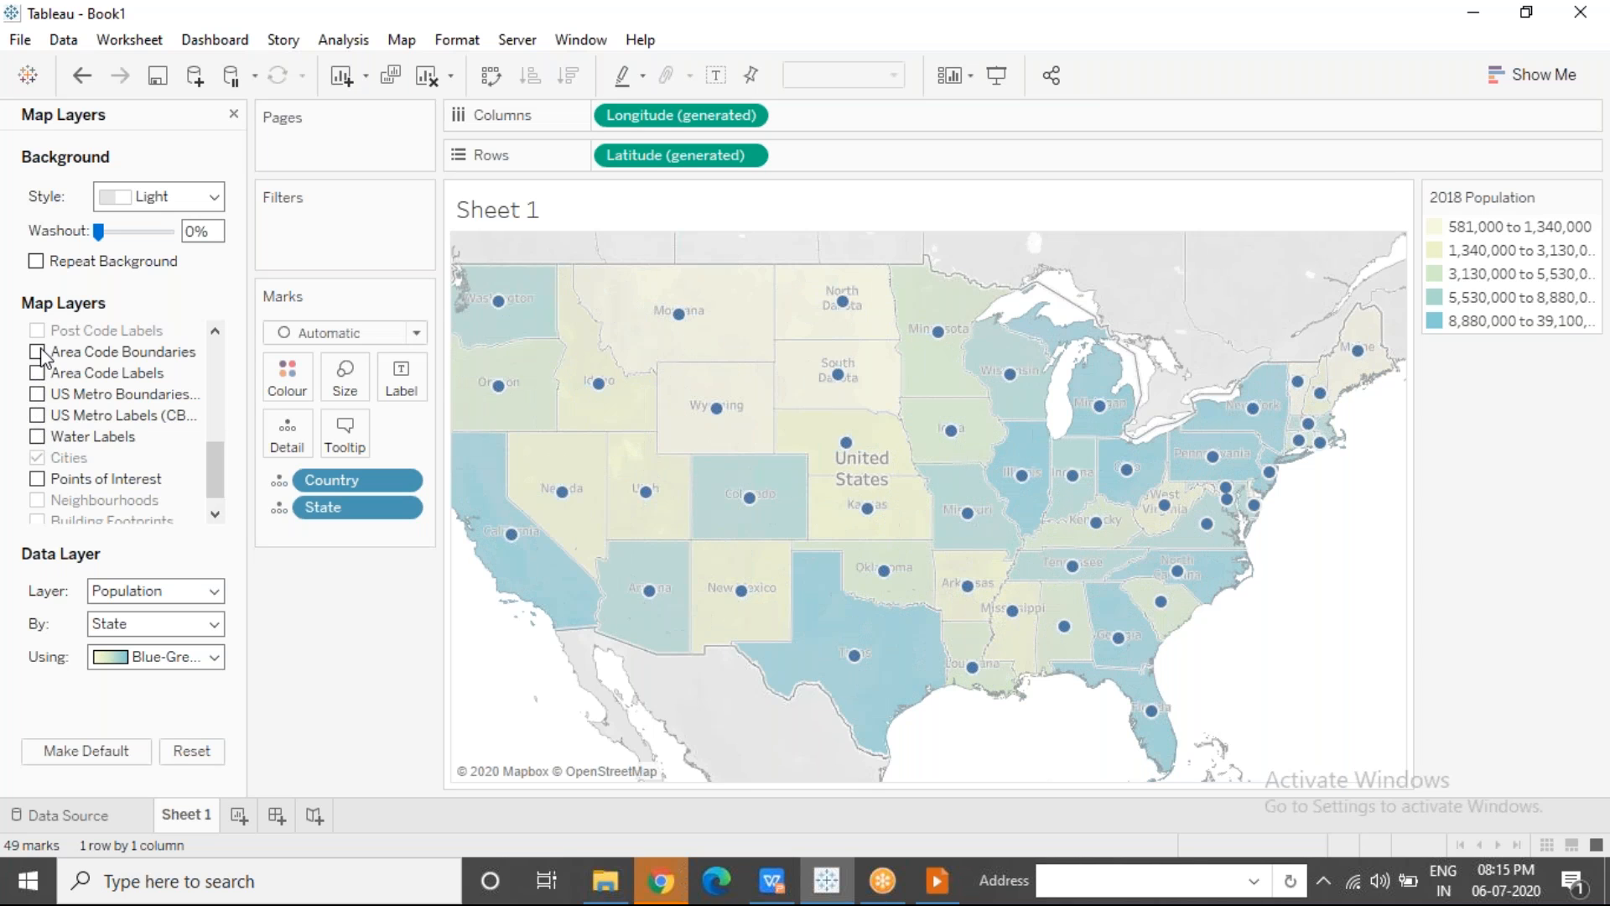
Step: Set the map's data layer to Per Capita Income
{"action": "left_click", "coordinate": [1202, 103]}
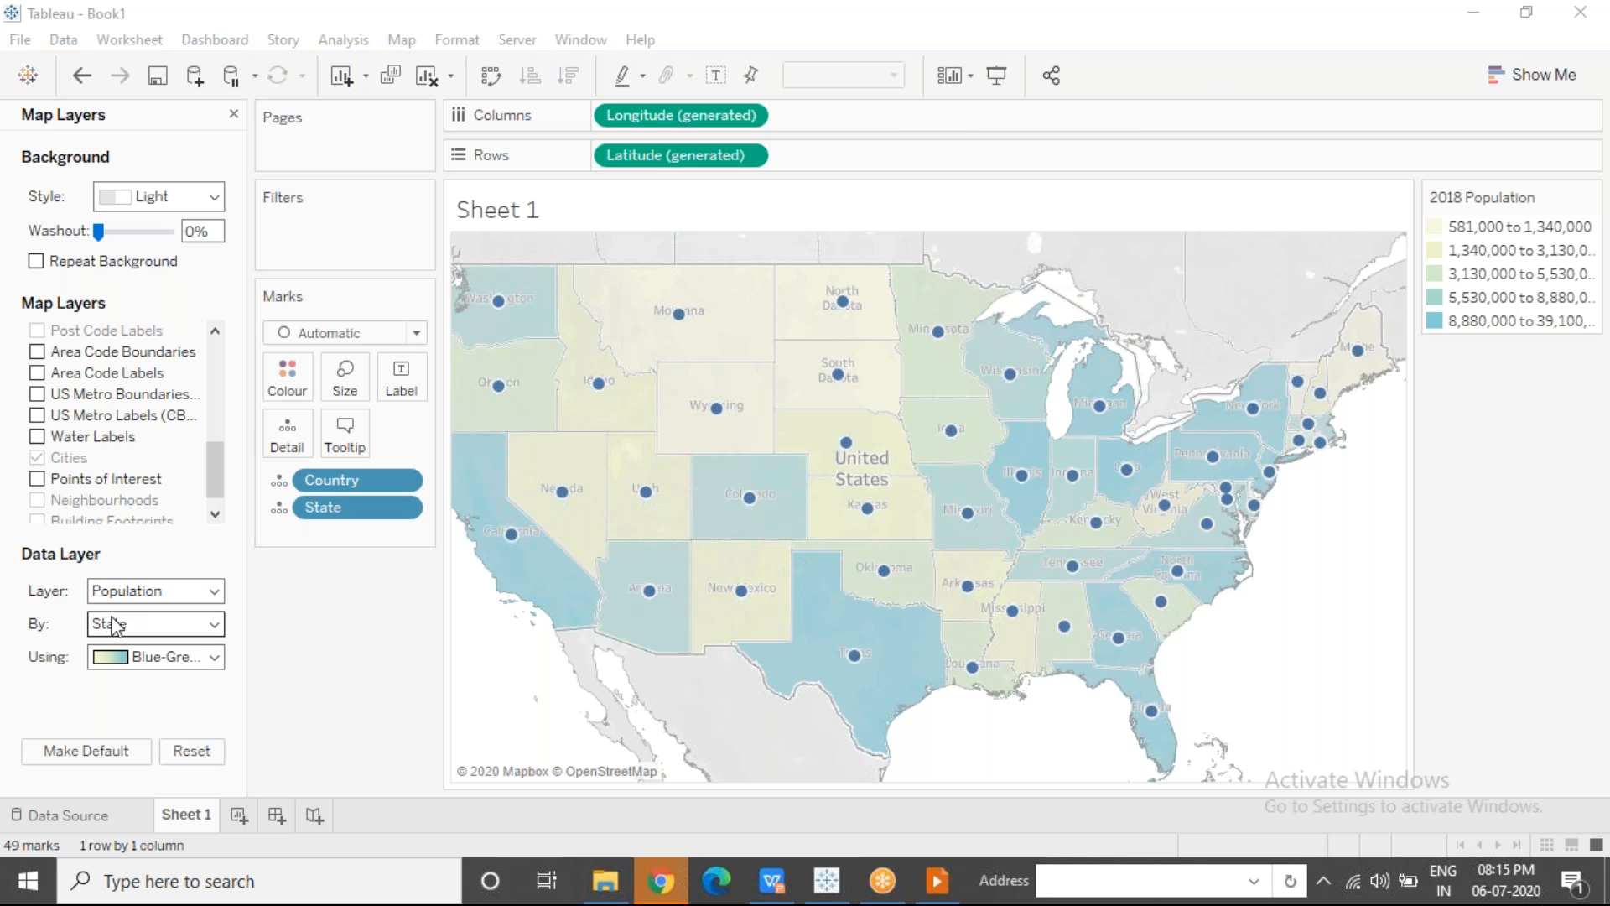
{"action": "left_click", "coordinate": [215, 592]}
{"action": "left_click", "coordinate": [216, 593]}
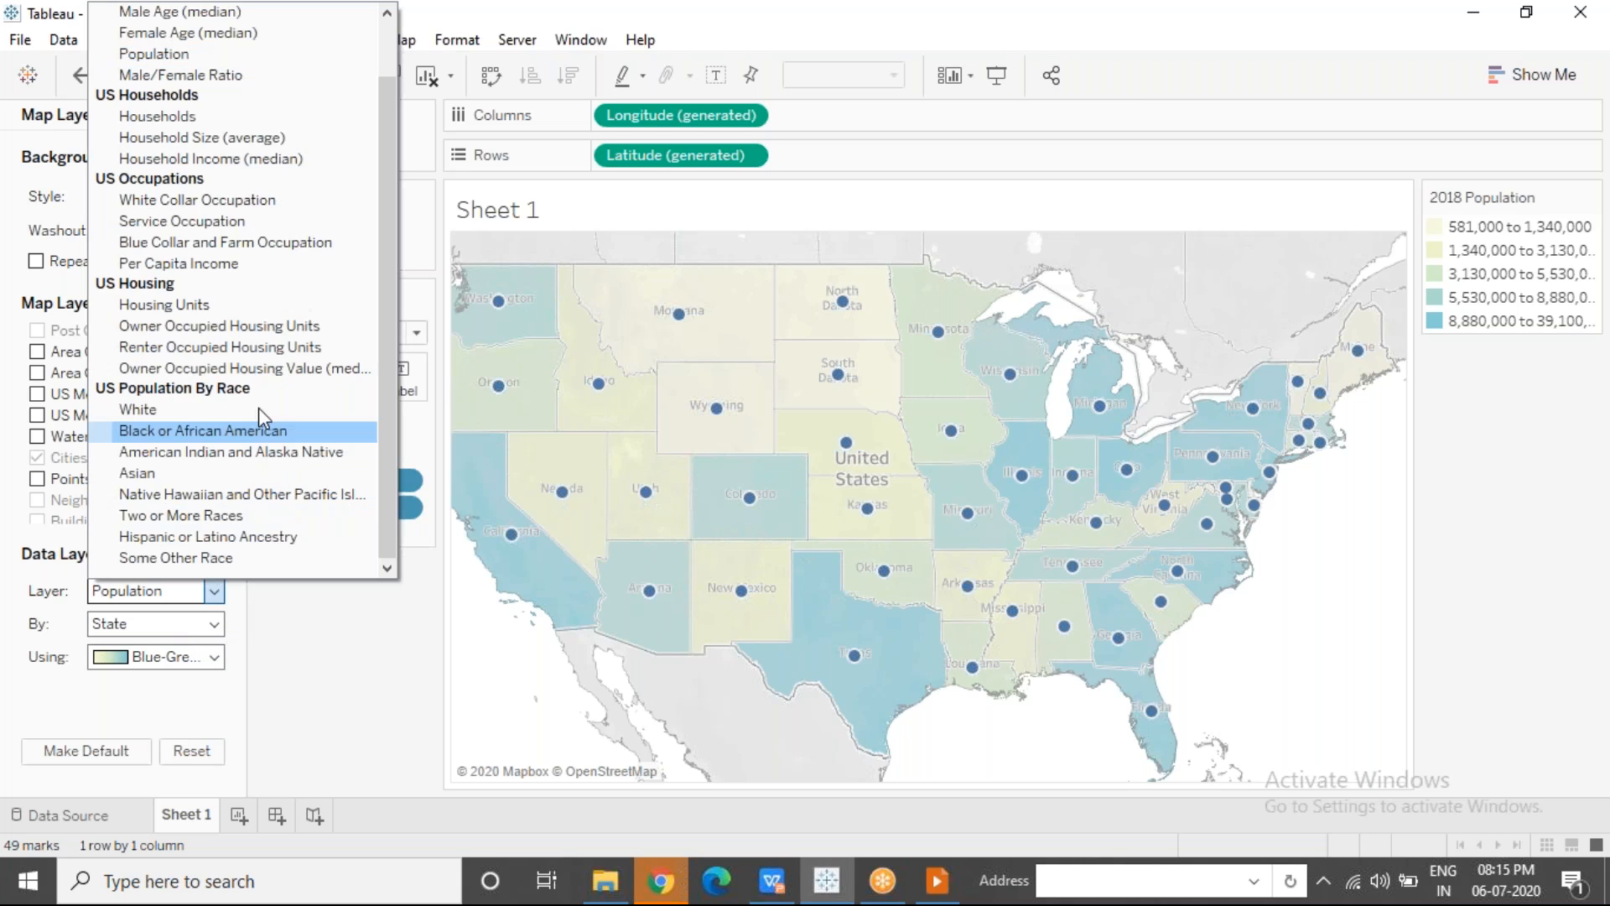
{"action": "left_click", "coordinate": [260, 277]}
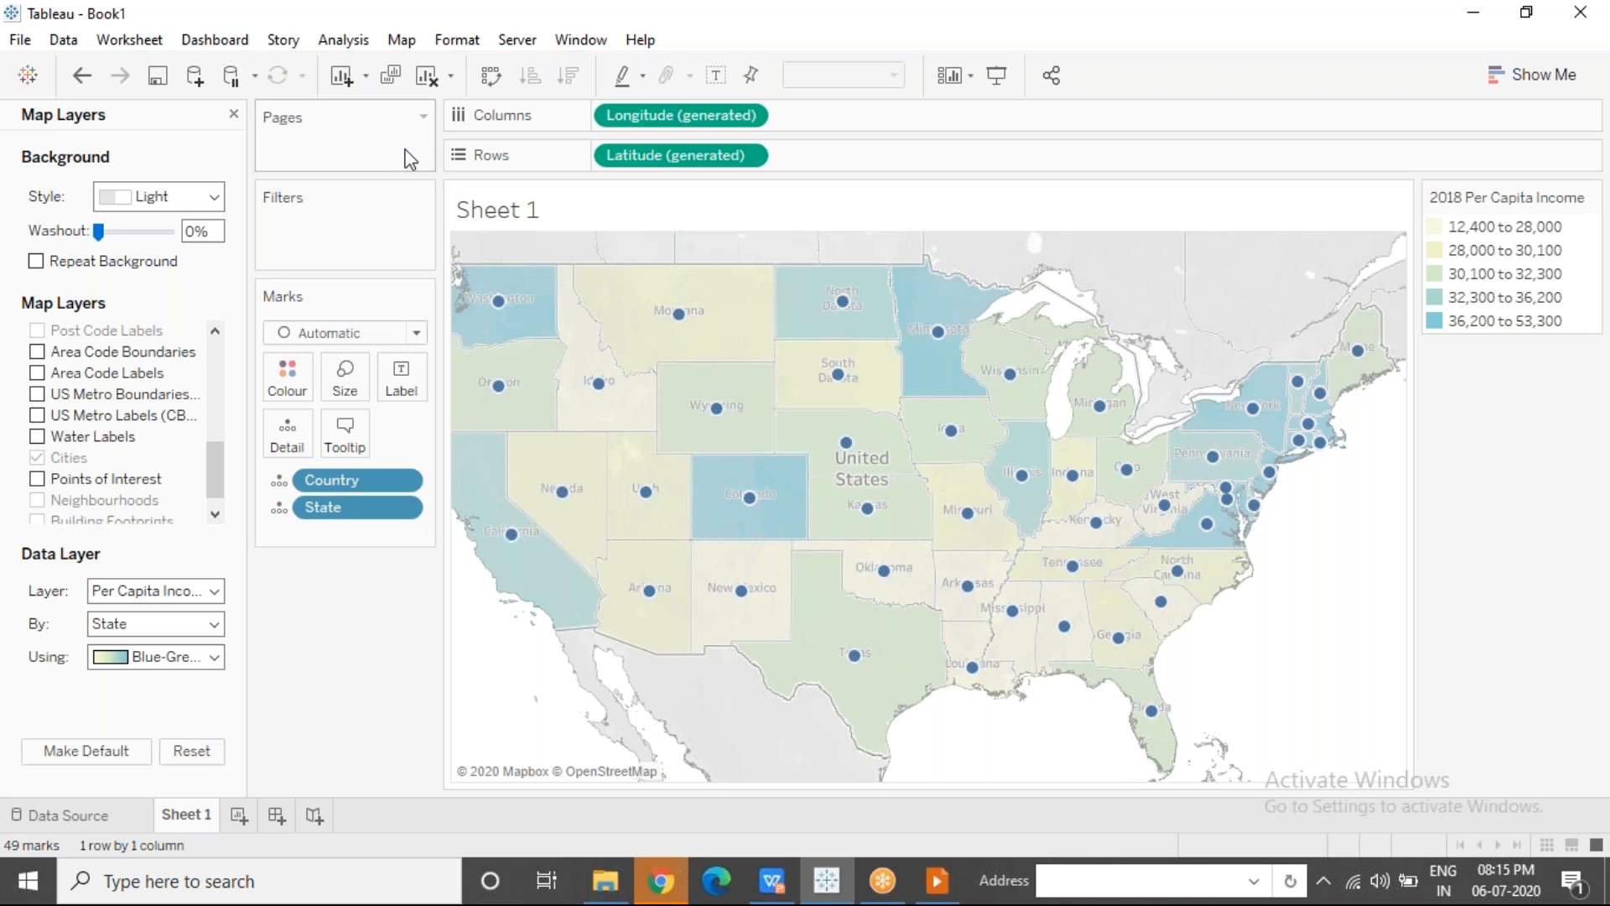
Step: Close the map layer settings and size the state marks by Sales
{"action": "left_click", "coordinate": [234, 115]}
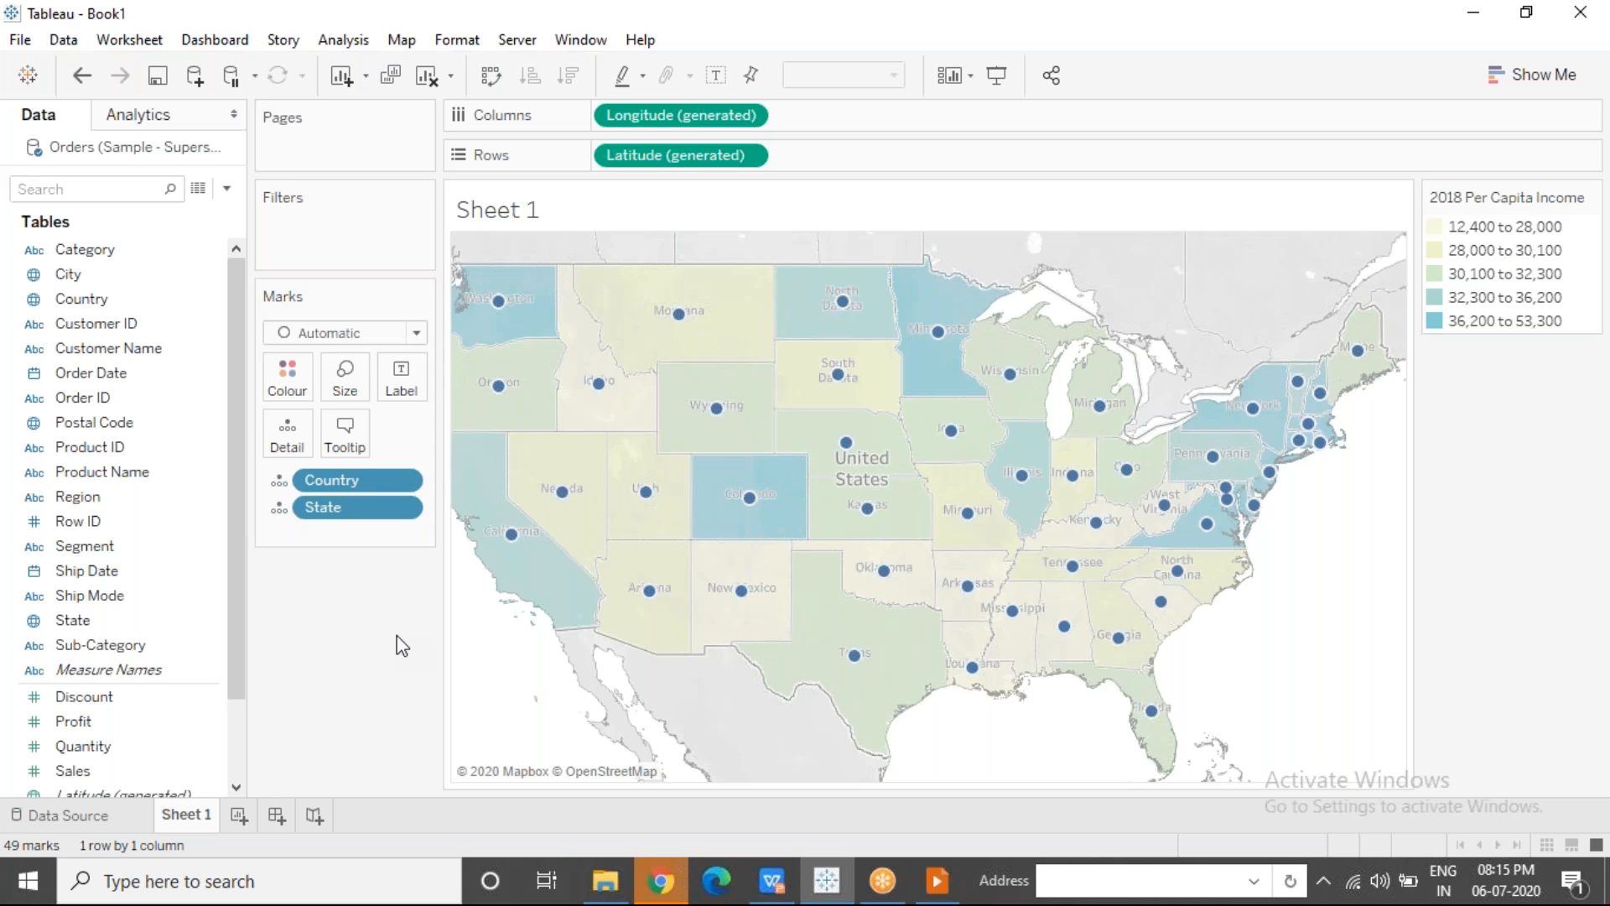
{"action": "left_click_drag", "start_coordinate": [136, 770], "coordinate": [357, 375]}
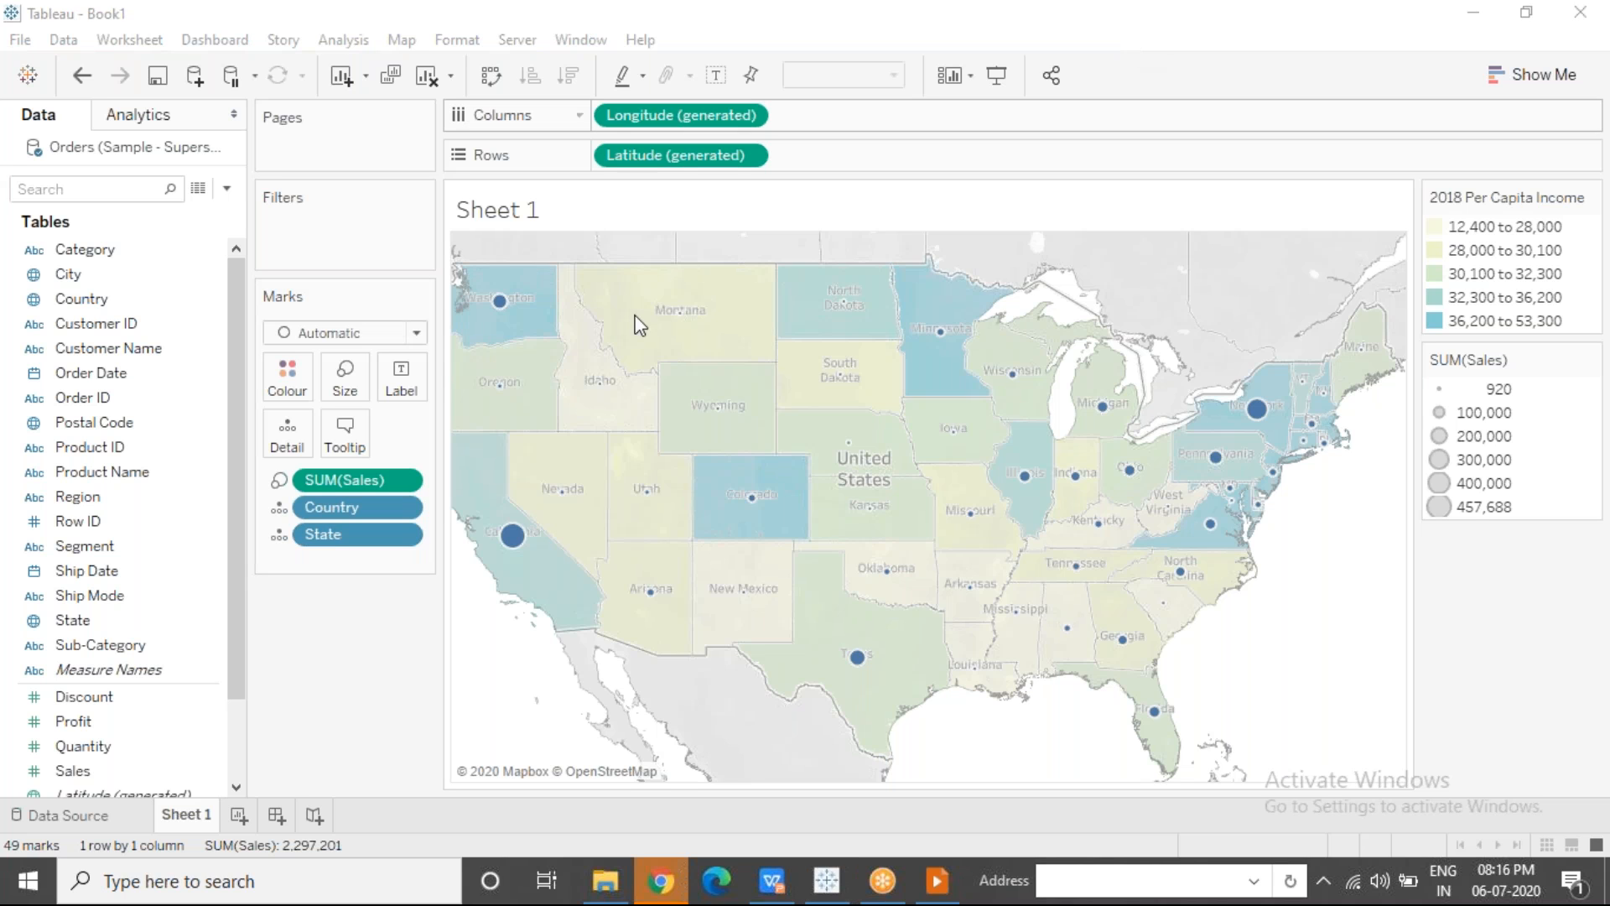
Step: Add a new worksheet and connect to the Excel workbook global_superstore_2016.xlsx in the Module 8-DataSet folder
{"action": "left_click", "coordinate": [344, 691]}
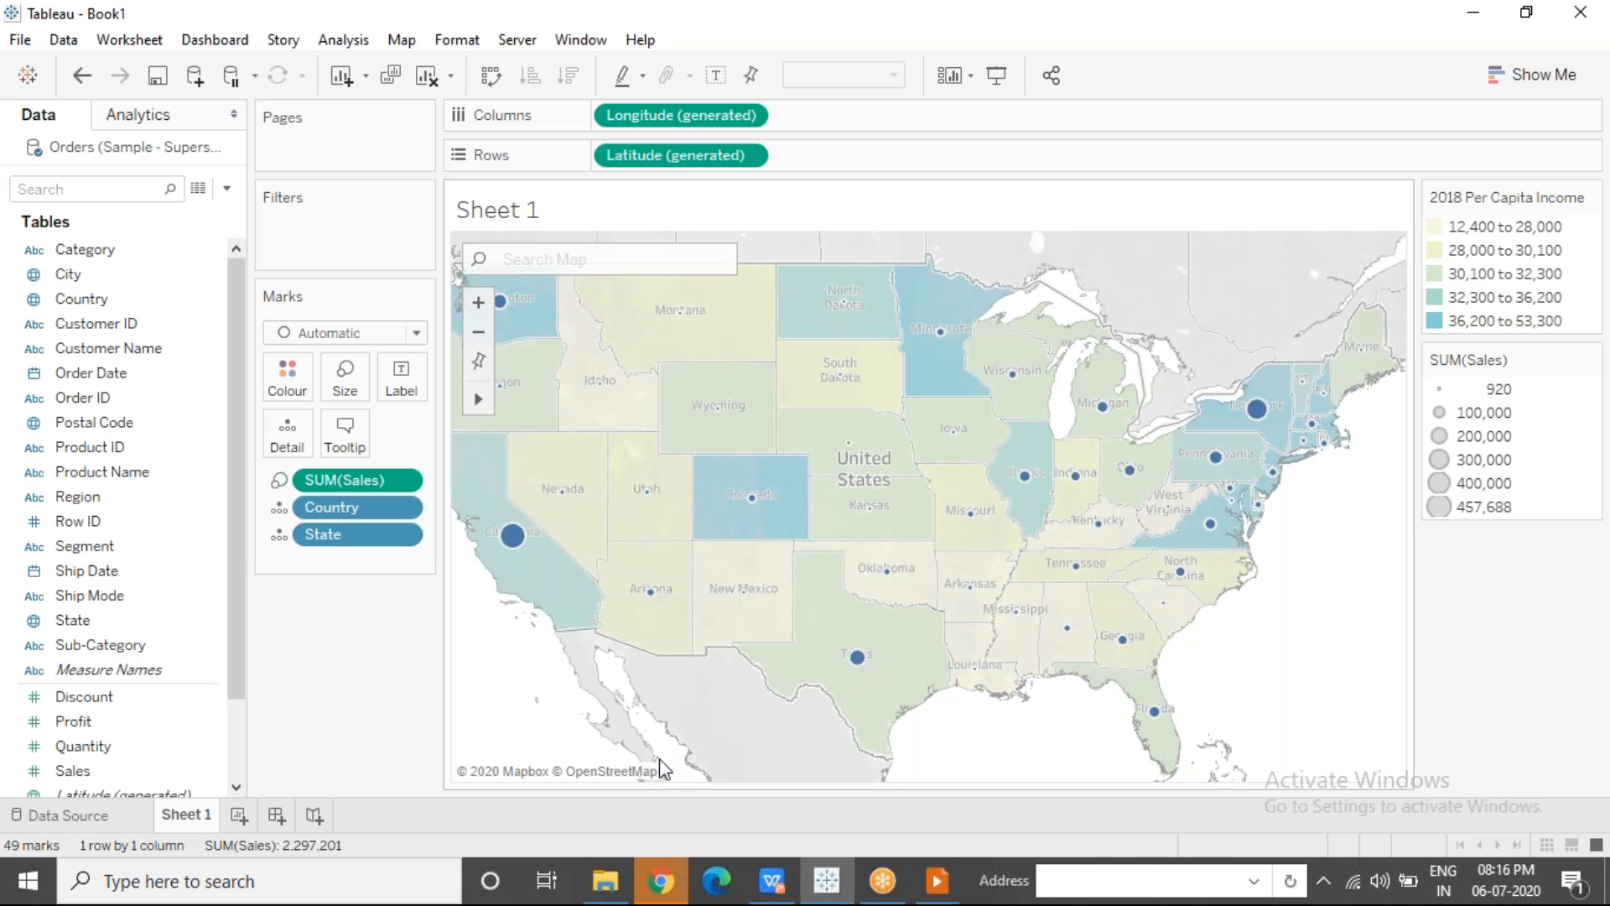
{"action": "left_click", "coordinate": [239, 817]}
{"action": "left_click", "coordinate": [196, 75]}
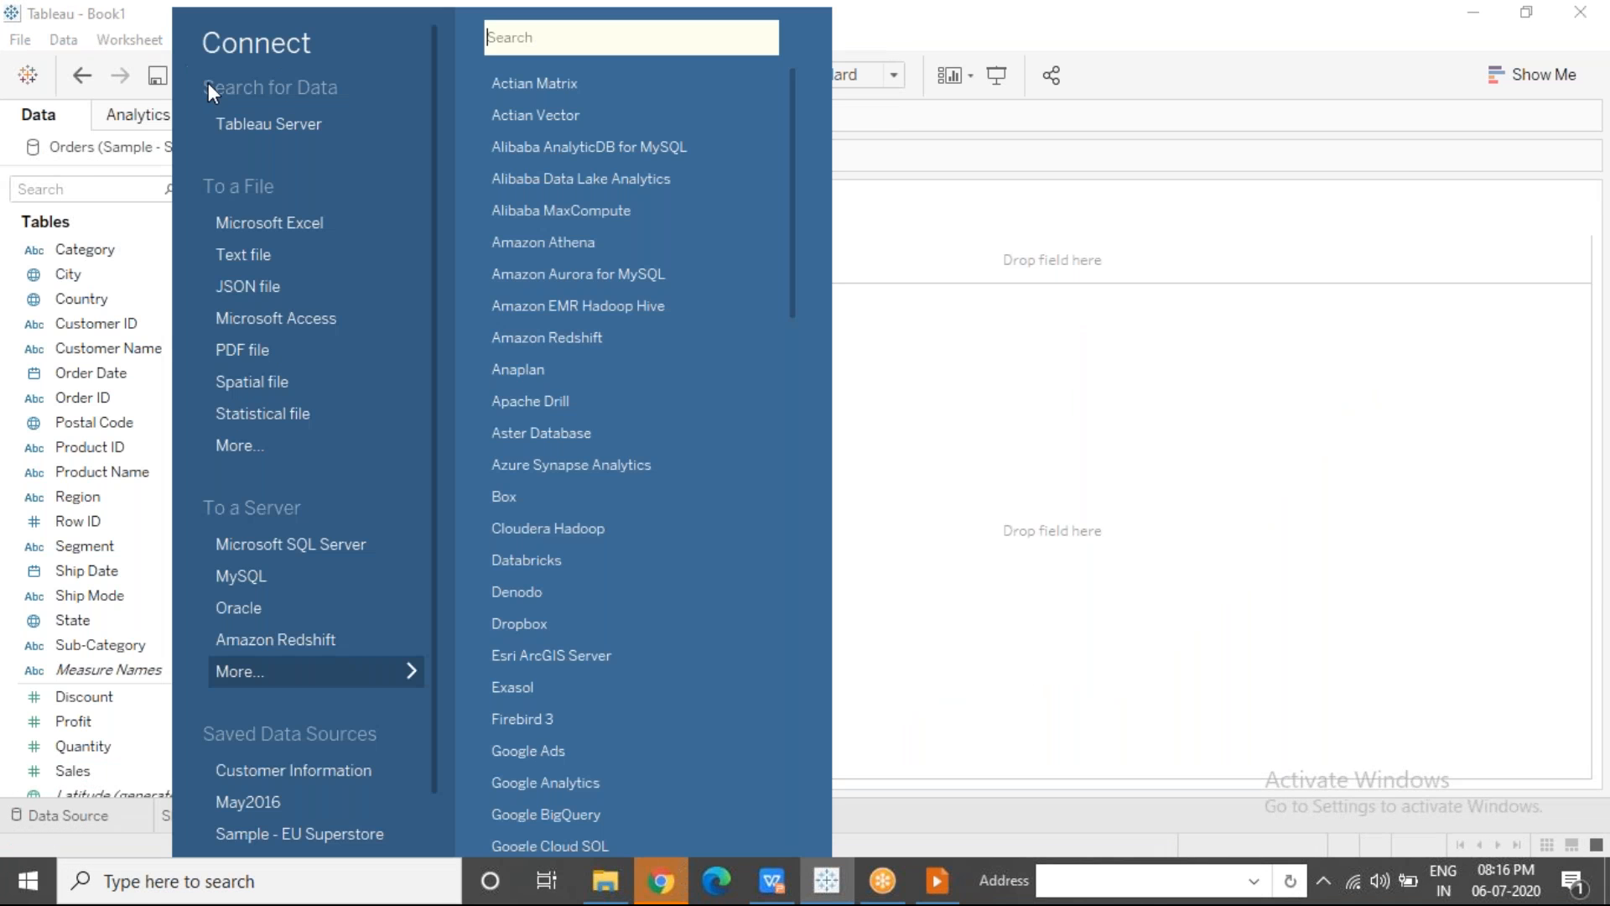
{"action": "left_click", "coordinate": [348, 227]}
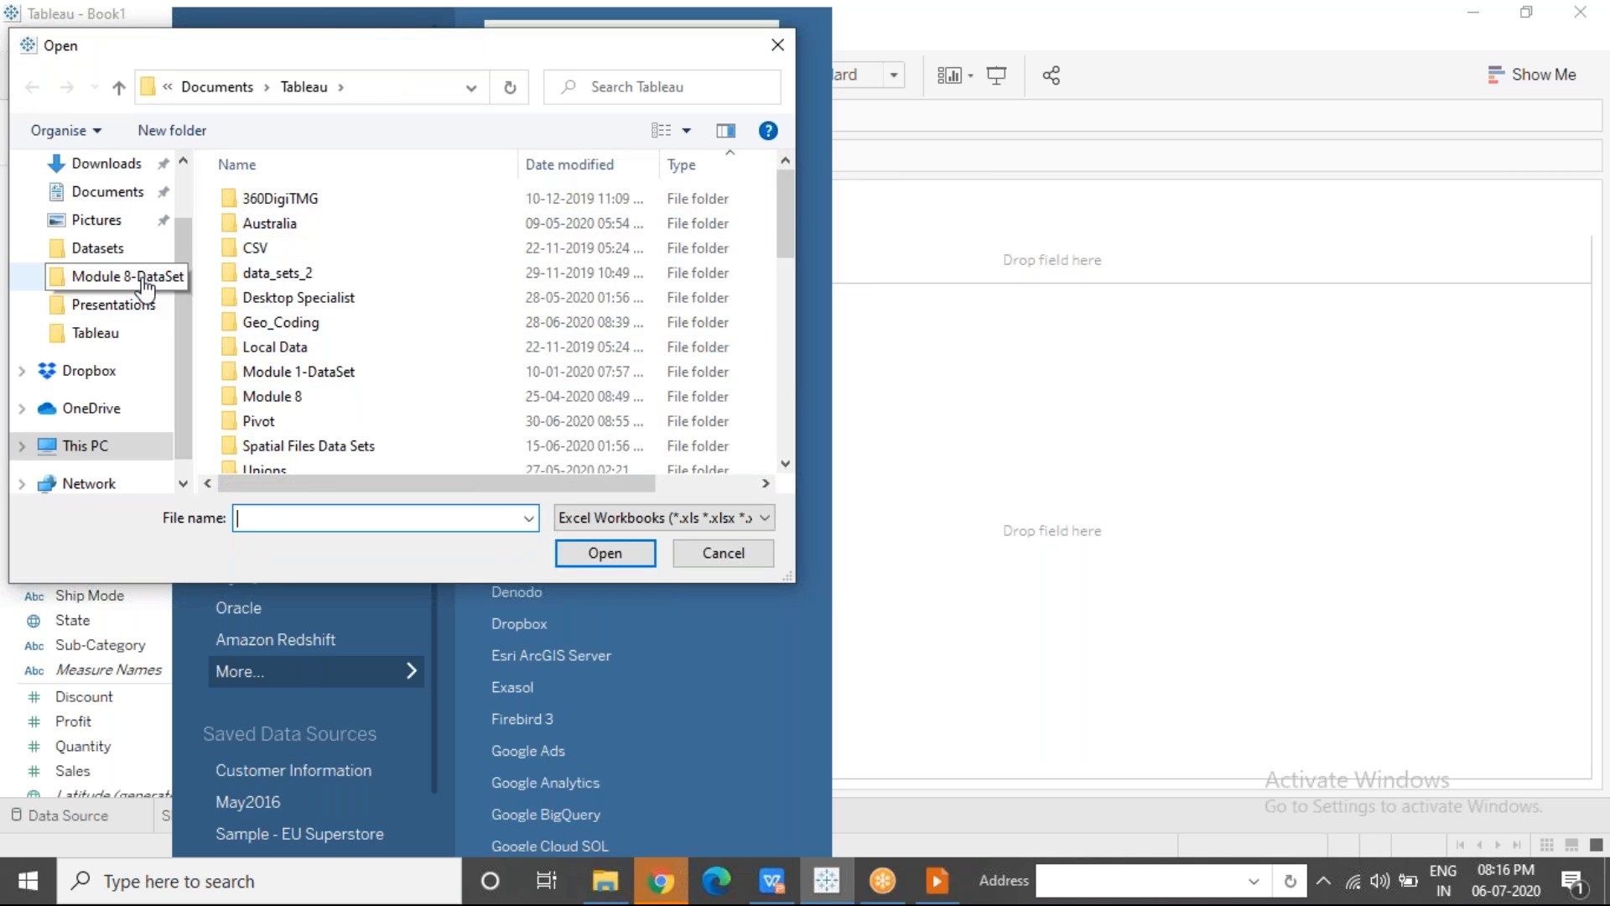
{"action": "left_click", "coordinate": [119, 276]}
{"action": "left_click", "coordinate": [344, 225]}
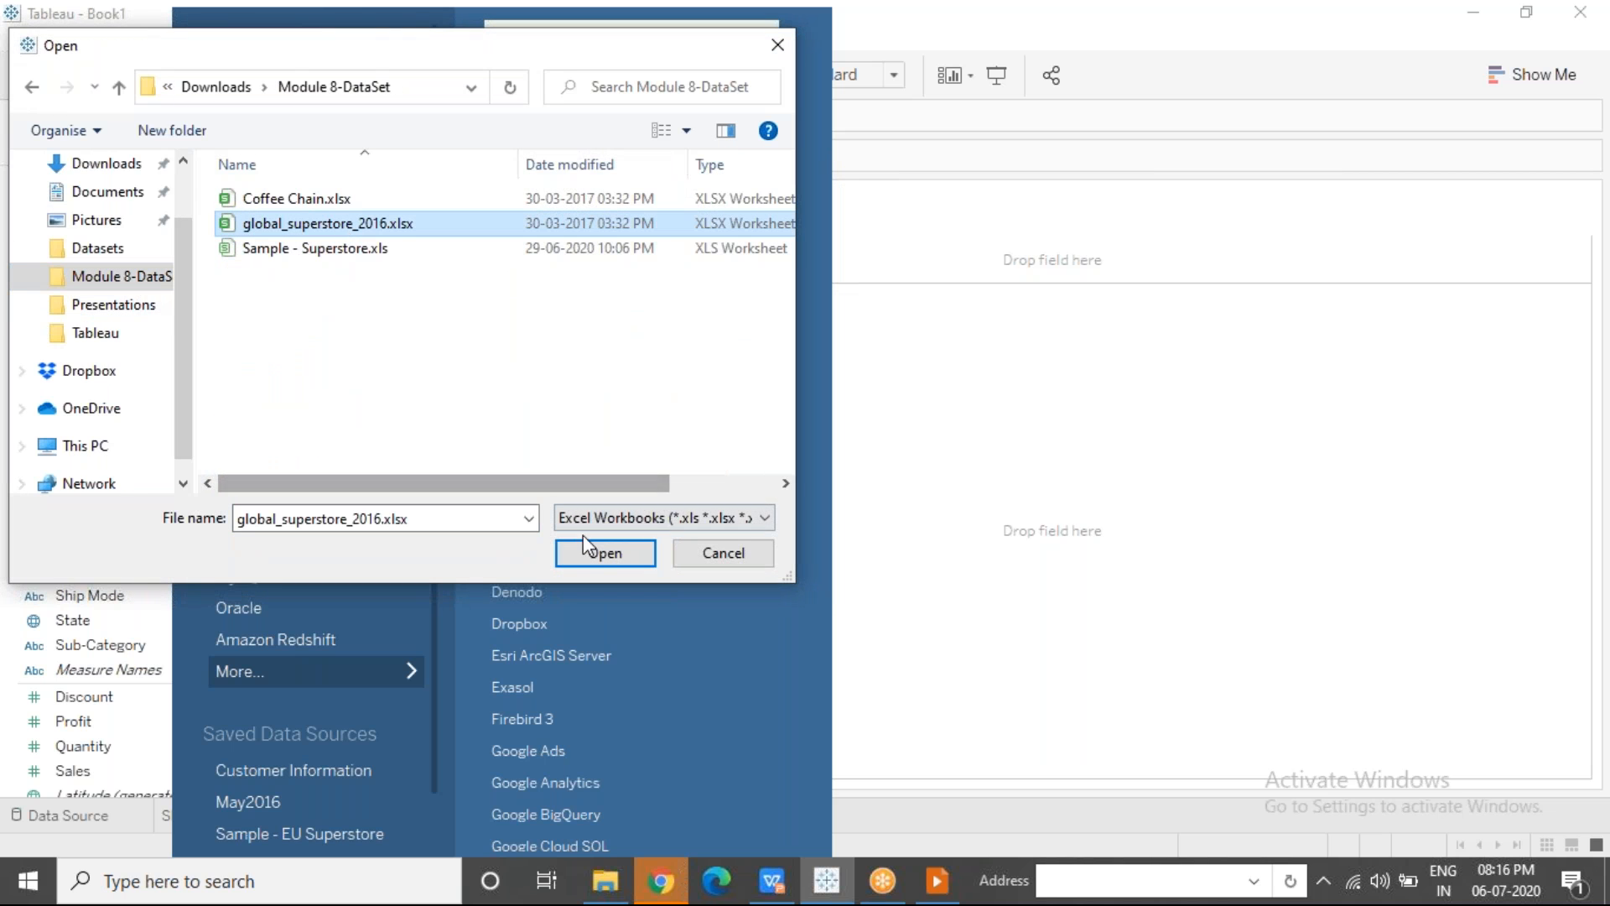
{"action": "left_click", "coordinate": [603, 556]}
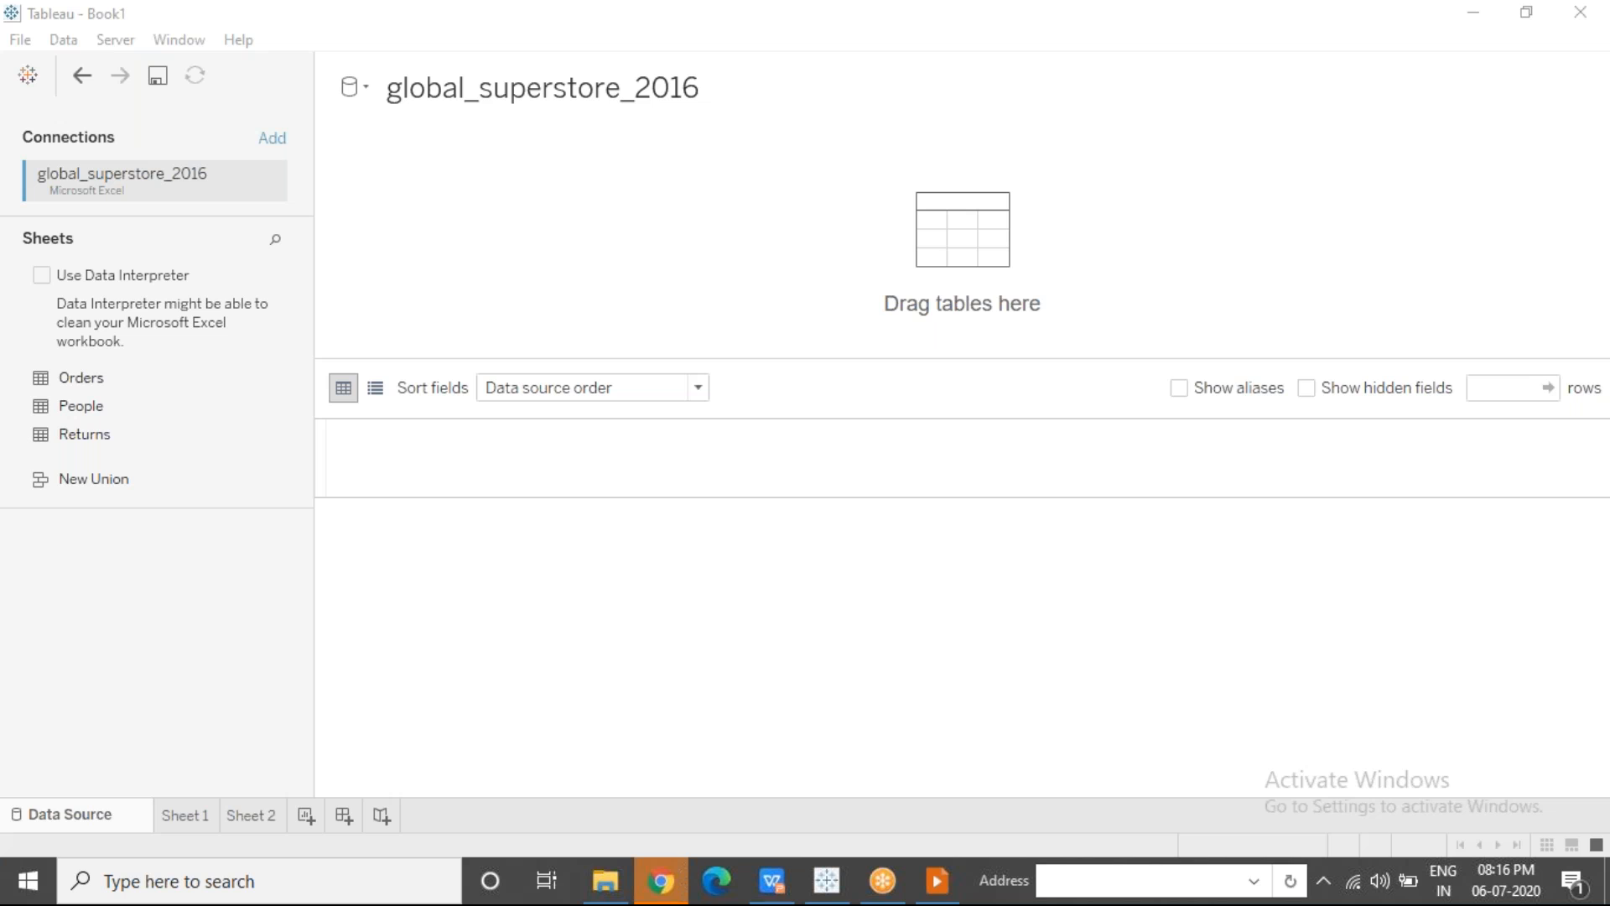
Step: Add the Orders table to the global_superstore_2016 data source and go to Sheet 2
{"action": "left_click", "coordinate": [97, 390]}
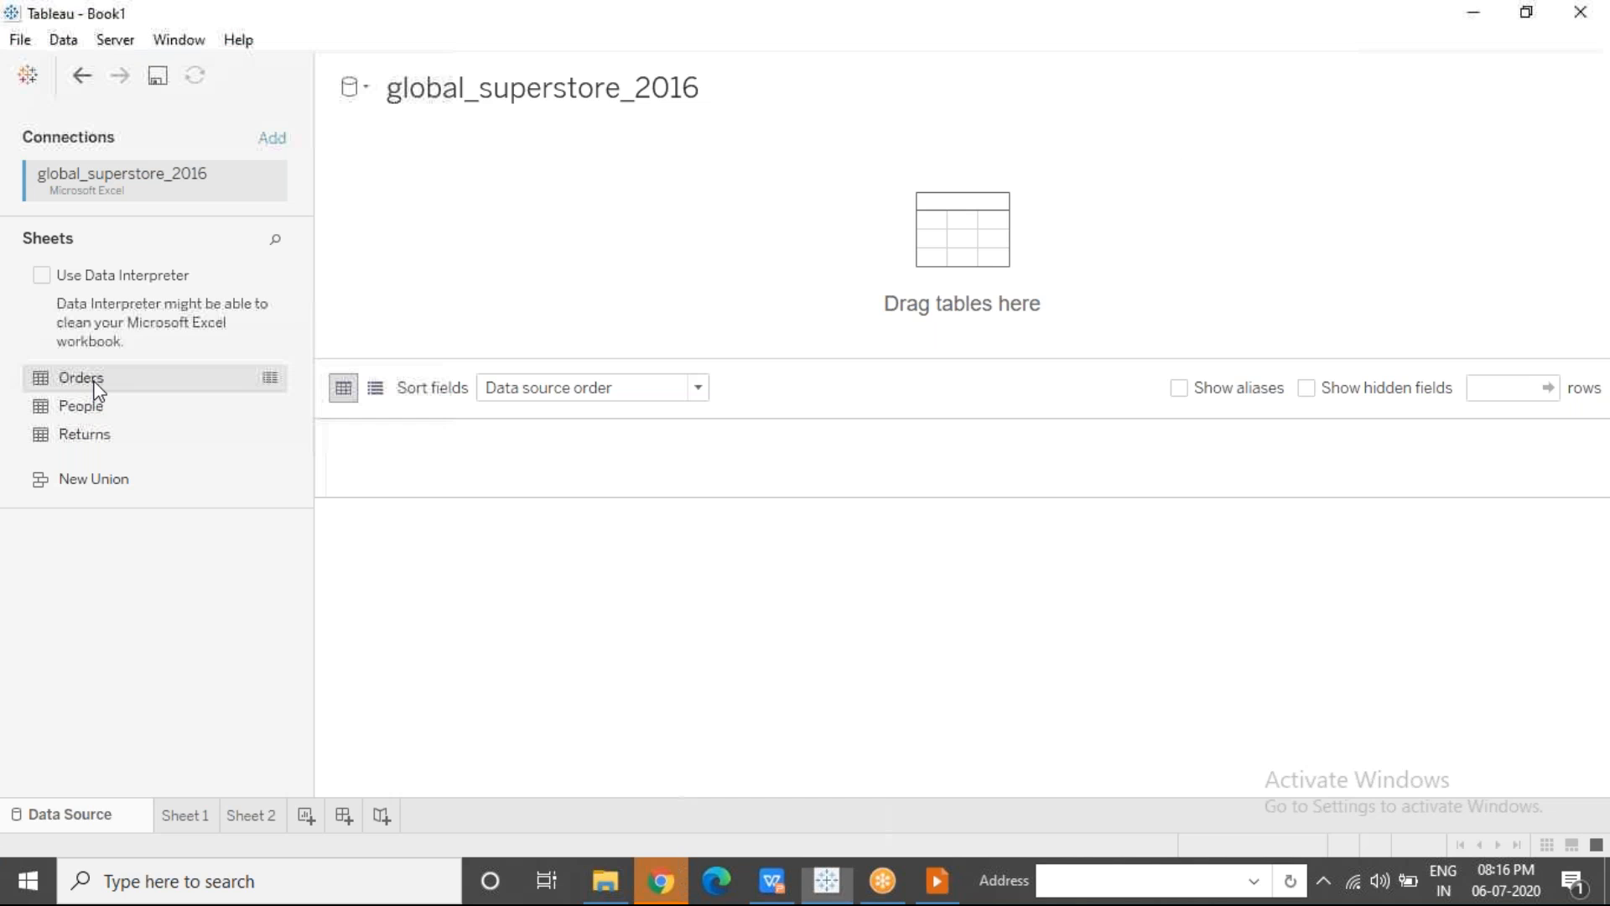
{"action": "double_click", "coordinate": [97, 390]}
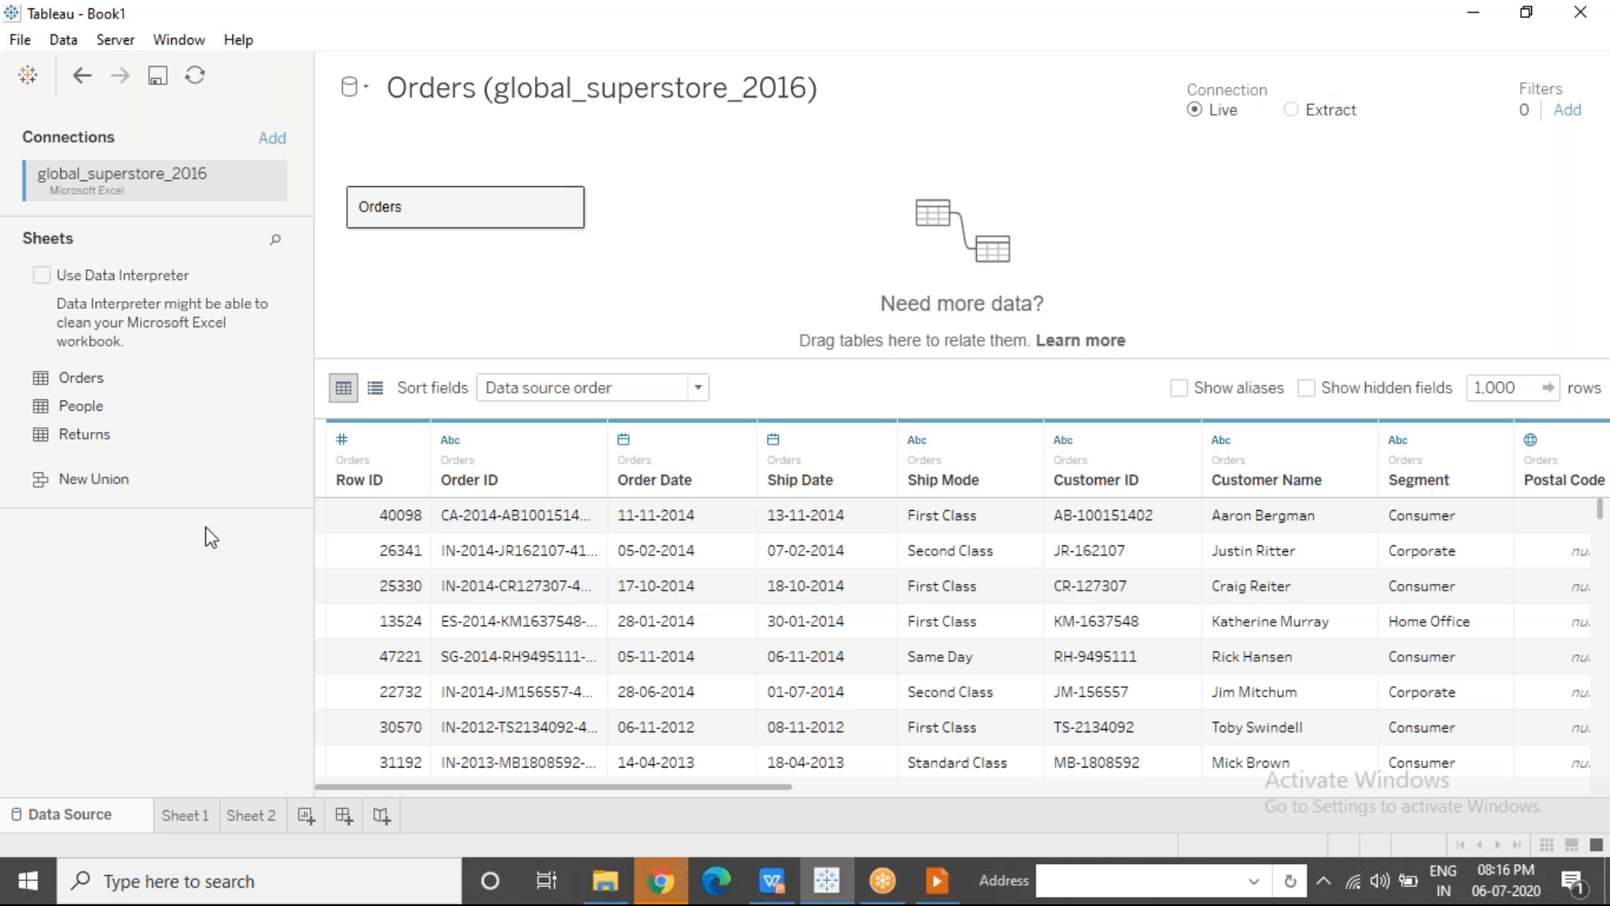
{"action": "left_click", "coordinate": [263, 817]}
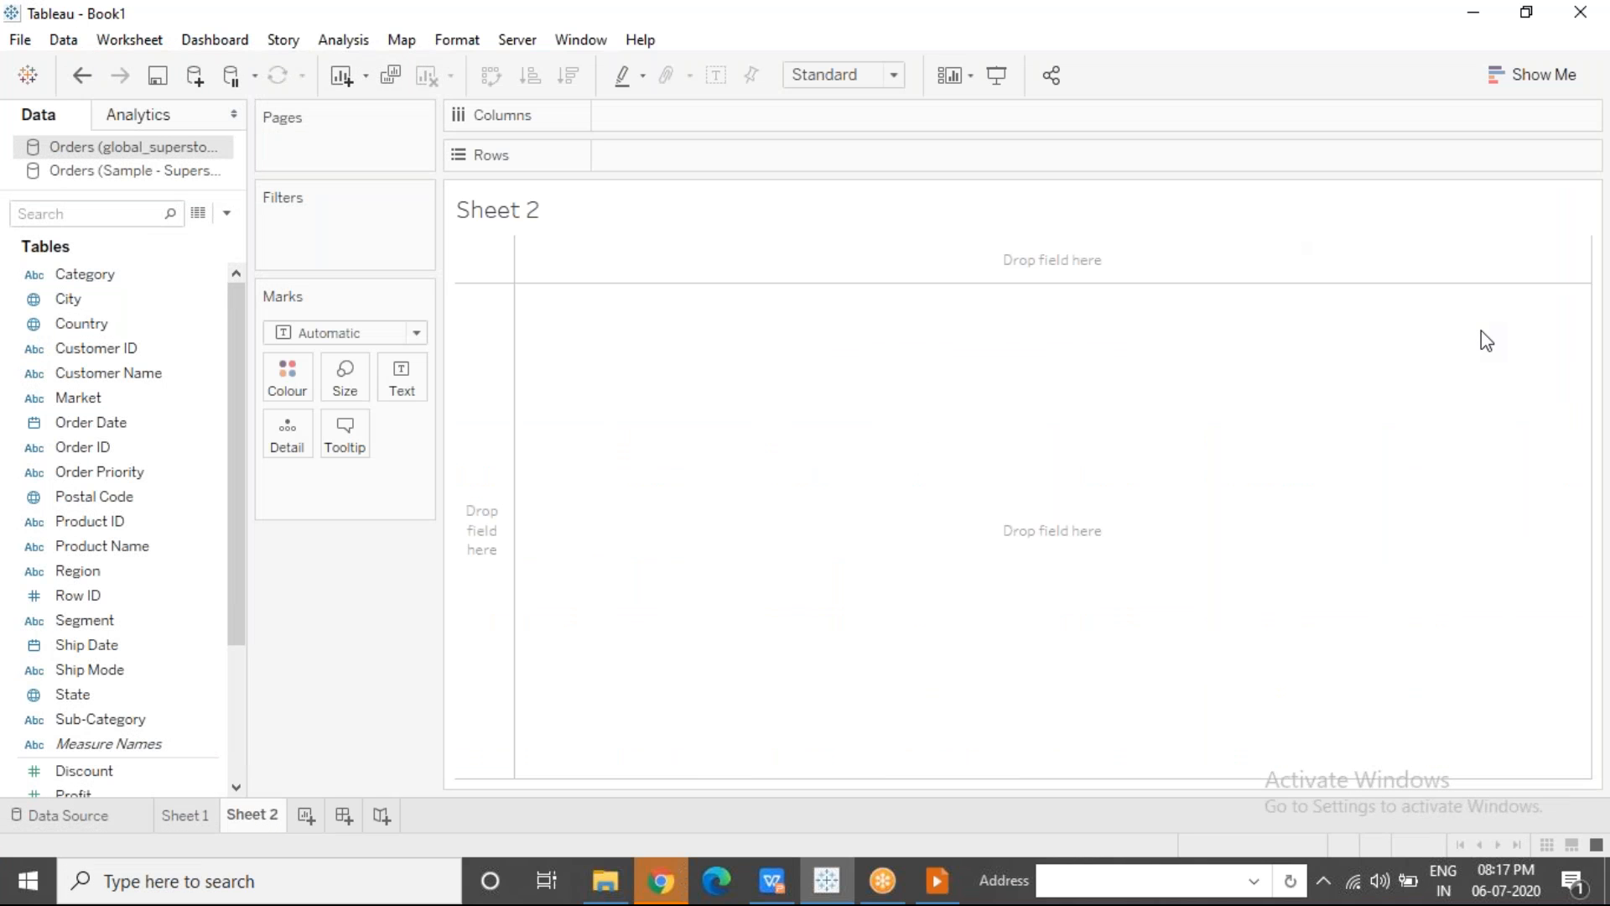
{"action": "left_click", "coordinate": [1455, 338]}
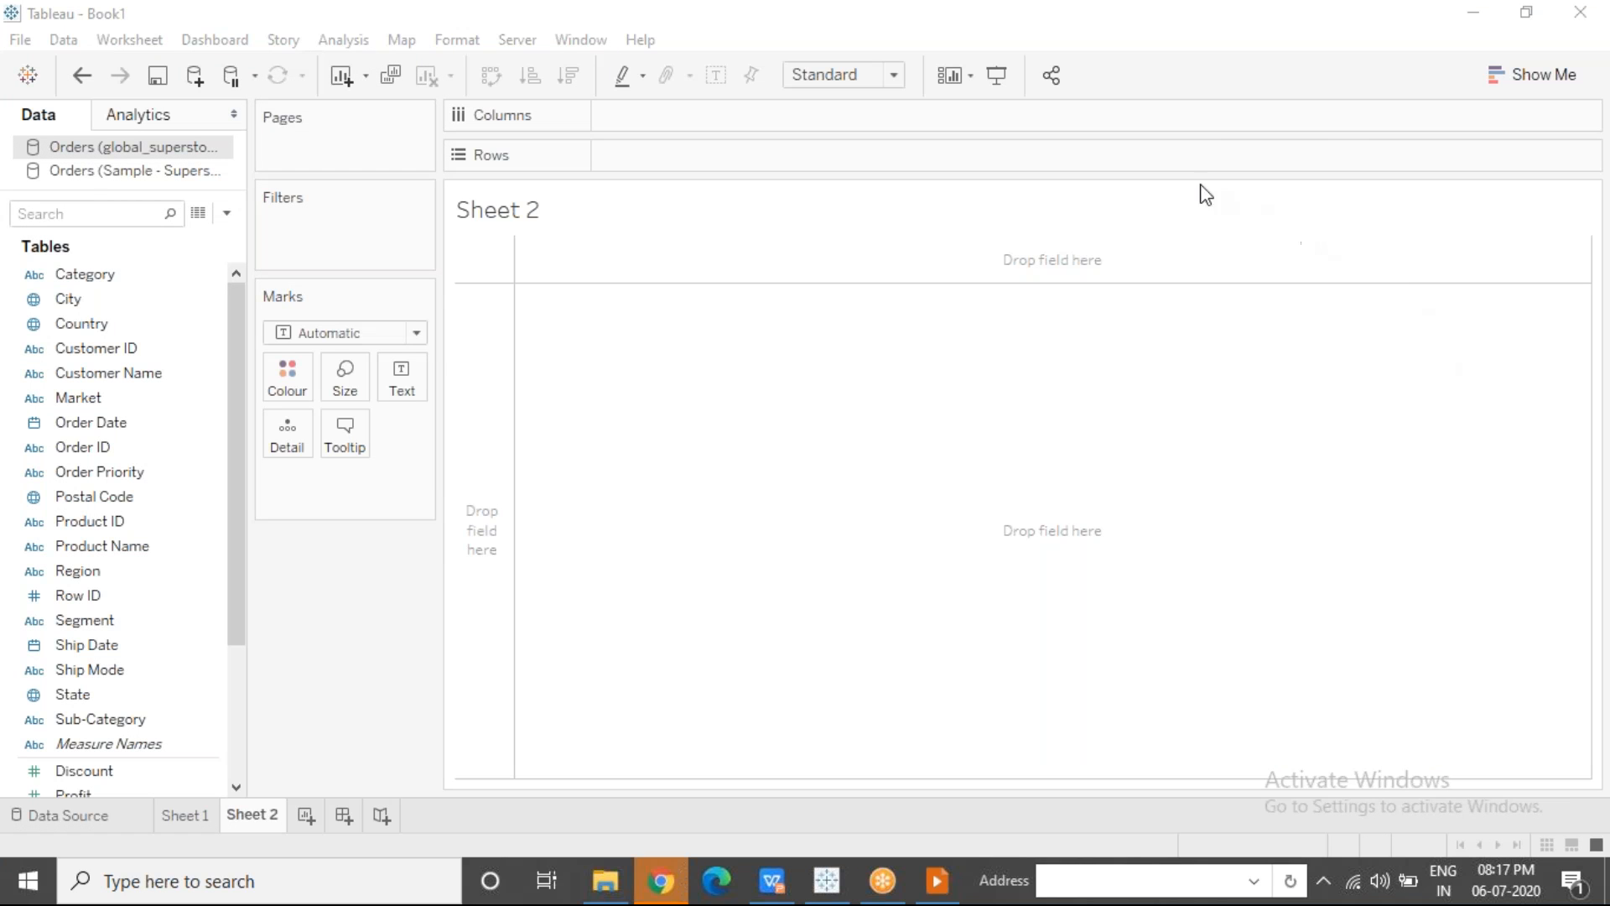
{"action": "left_click", "coordinate": [773, 577]}
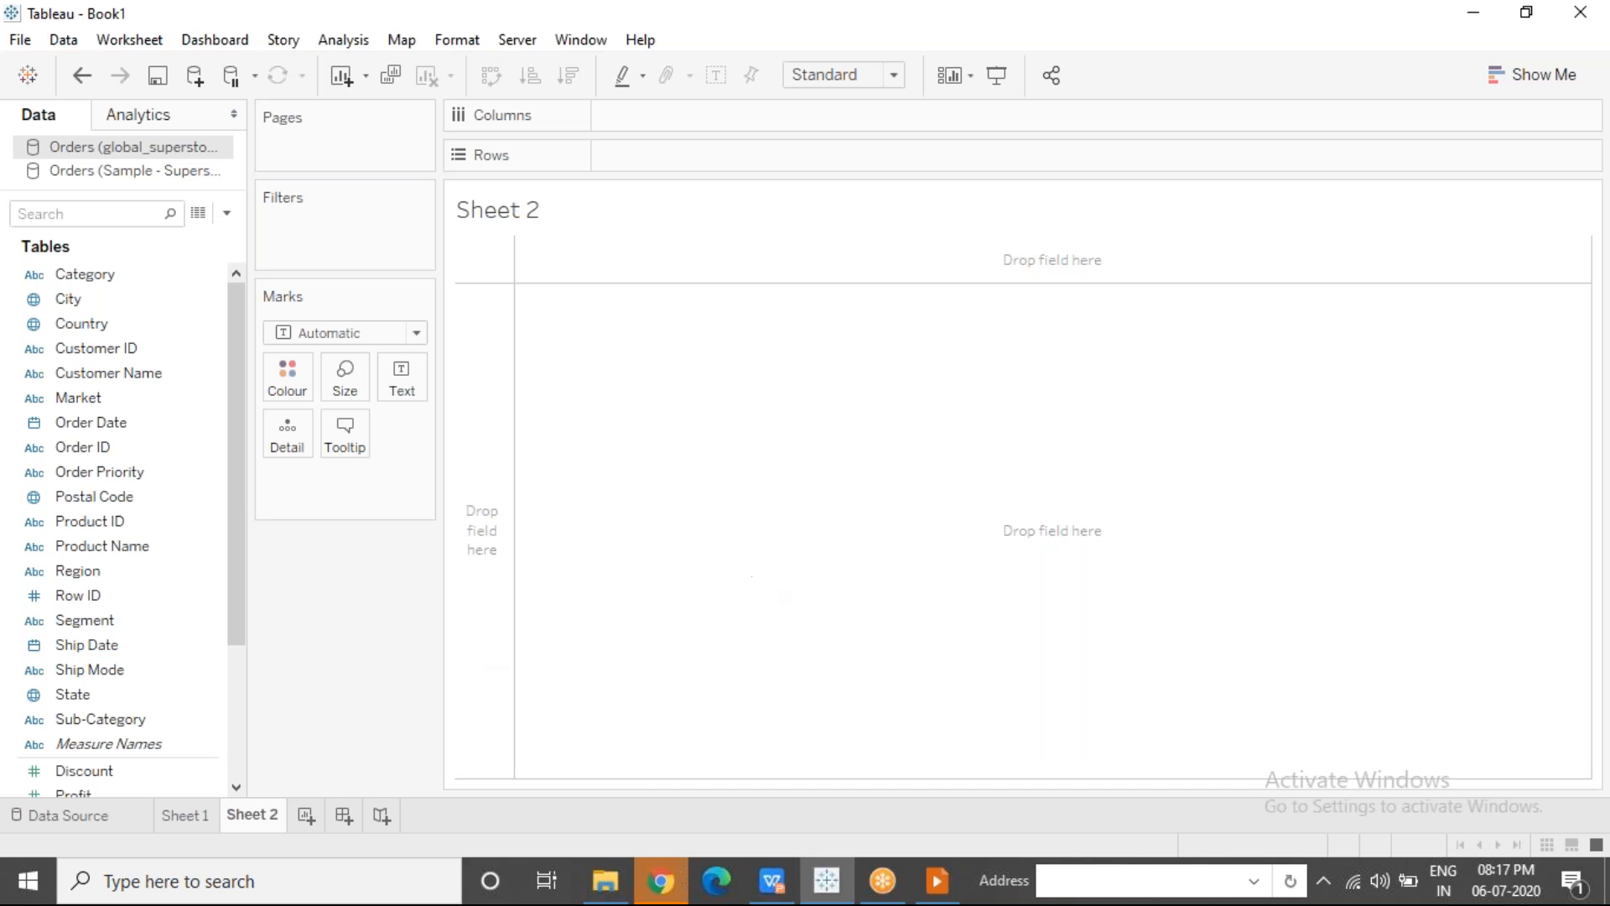
Step: Review the Sheet 1 map and the fields of both Orders data sources, and return to Sheet 2
{"action": "left_click", "coordinate": [201, 817]}
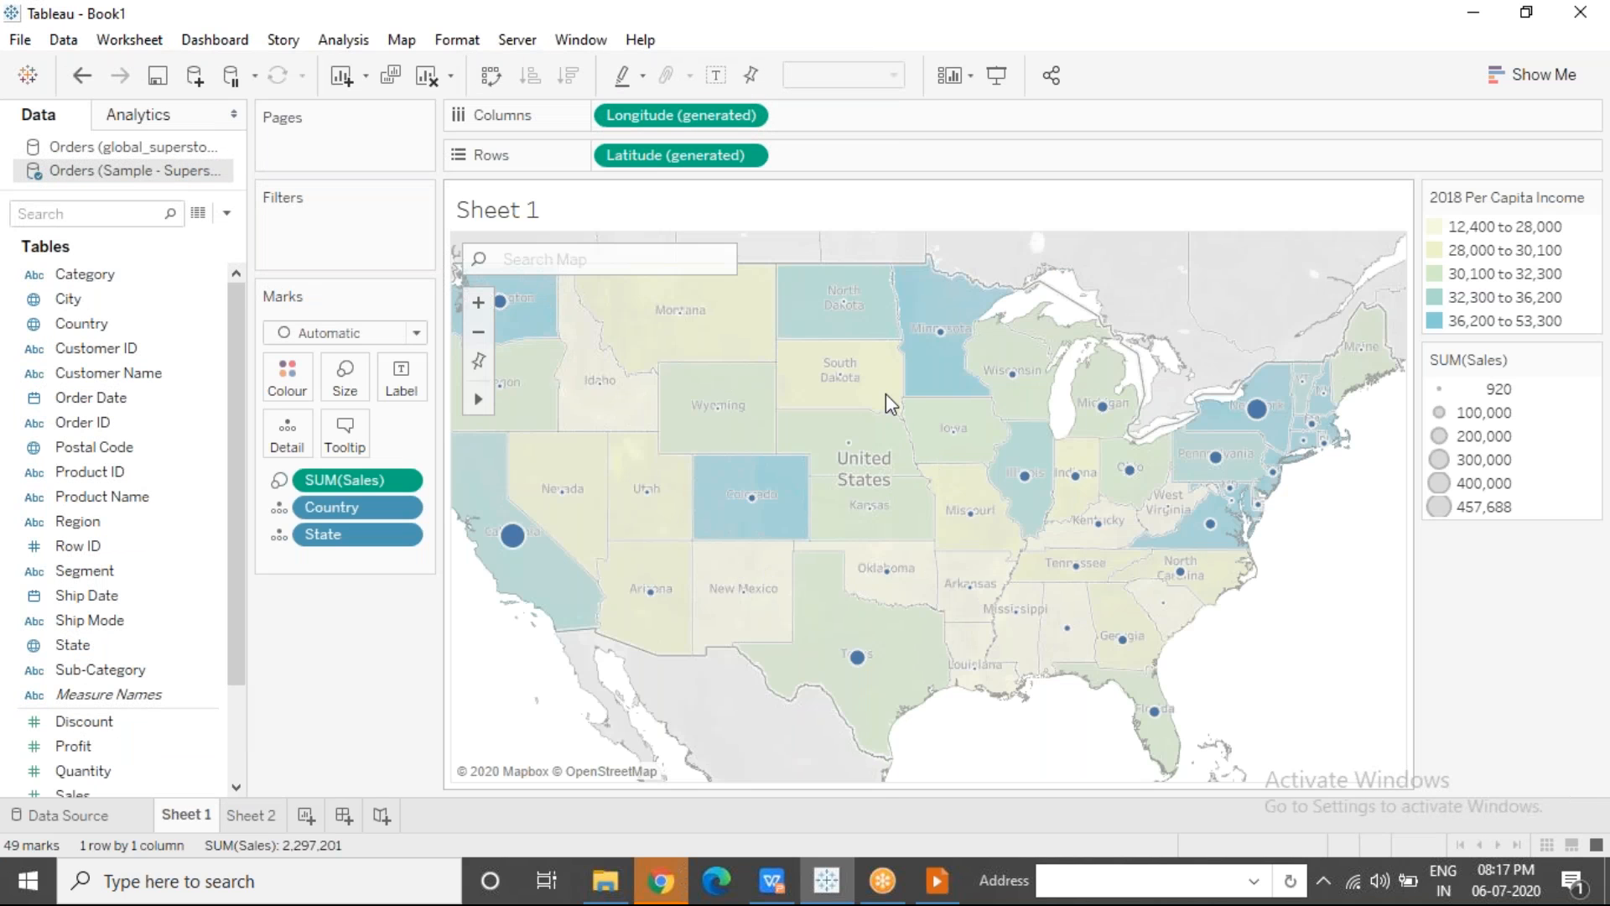
{"action": "mouse_move", "coordinate": [647, 491]}
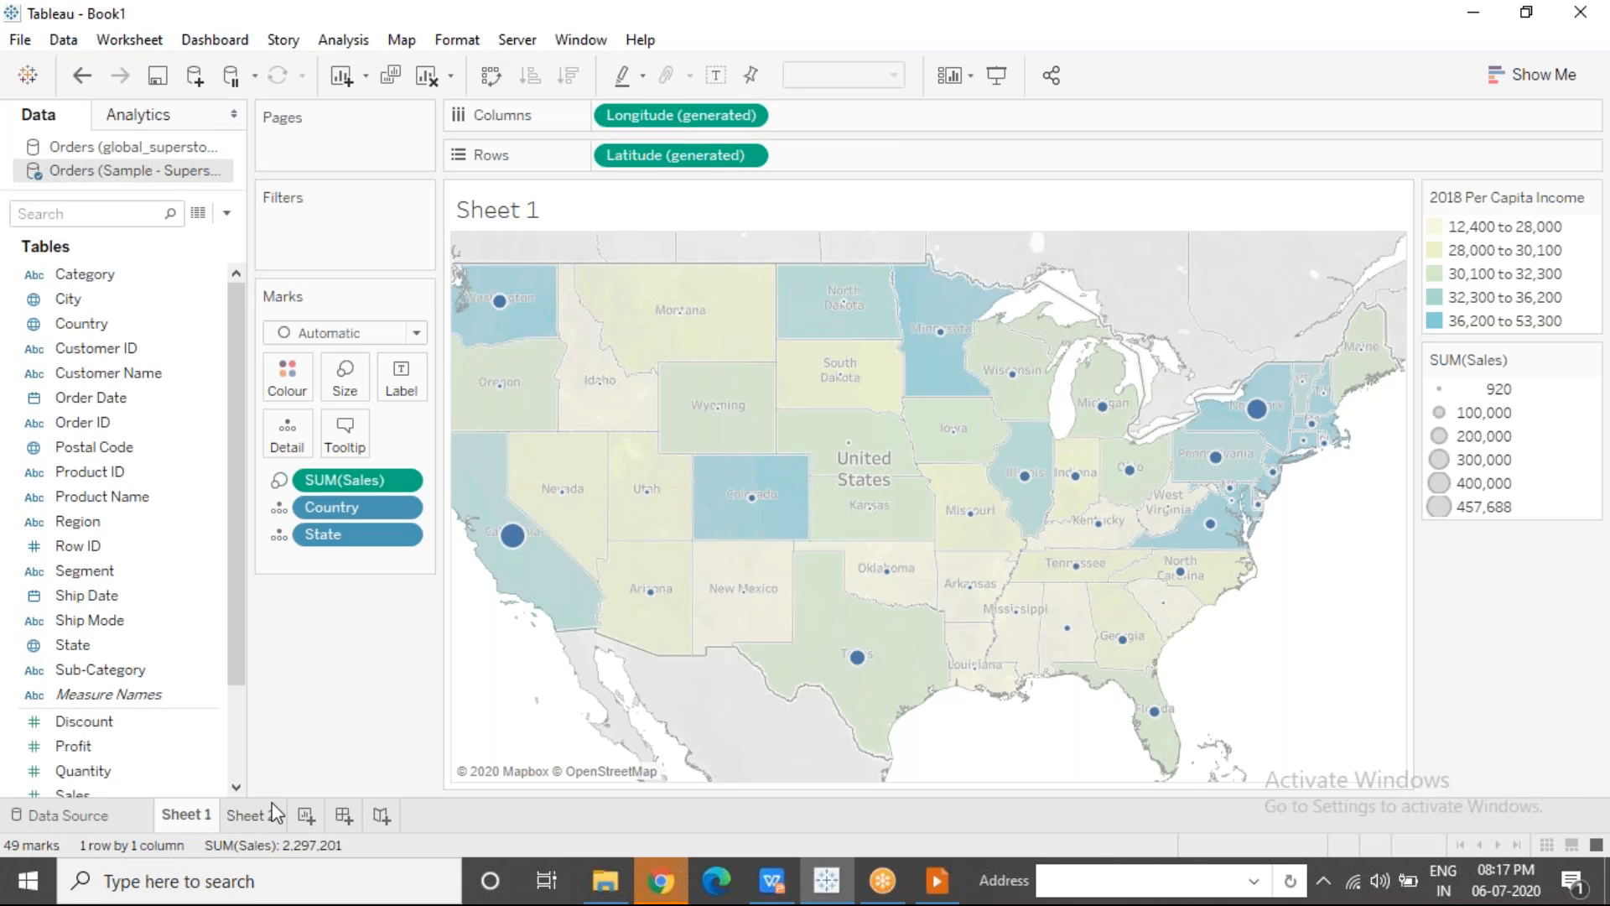
{"action": "mouse_move", "coordinate": [274, 814]}
{"action": "left_click", "coordinate": [153, 152]}
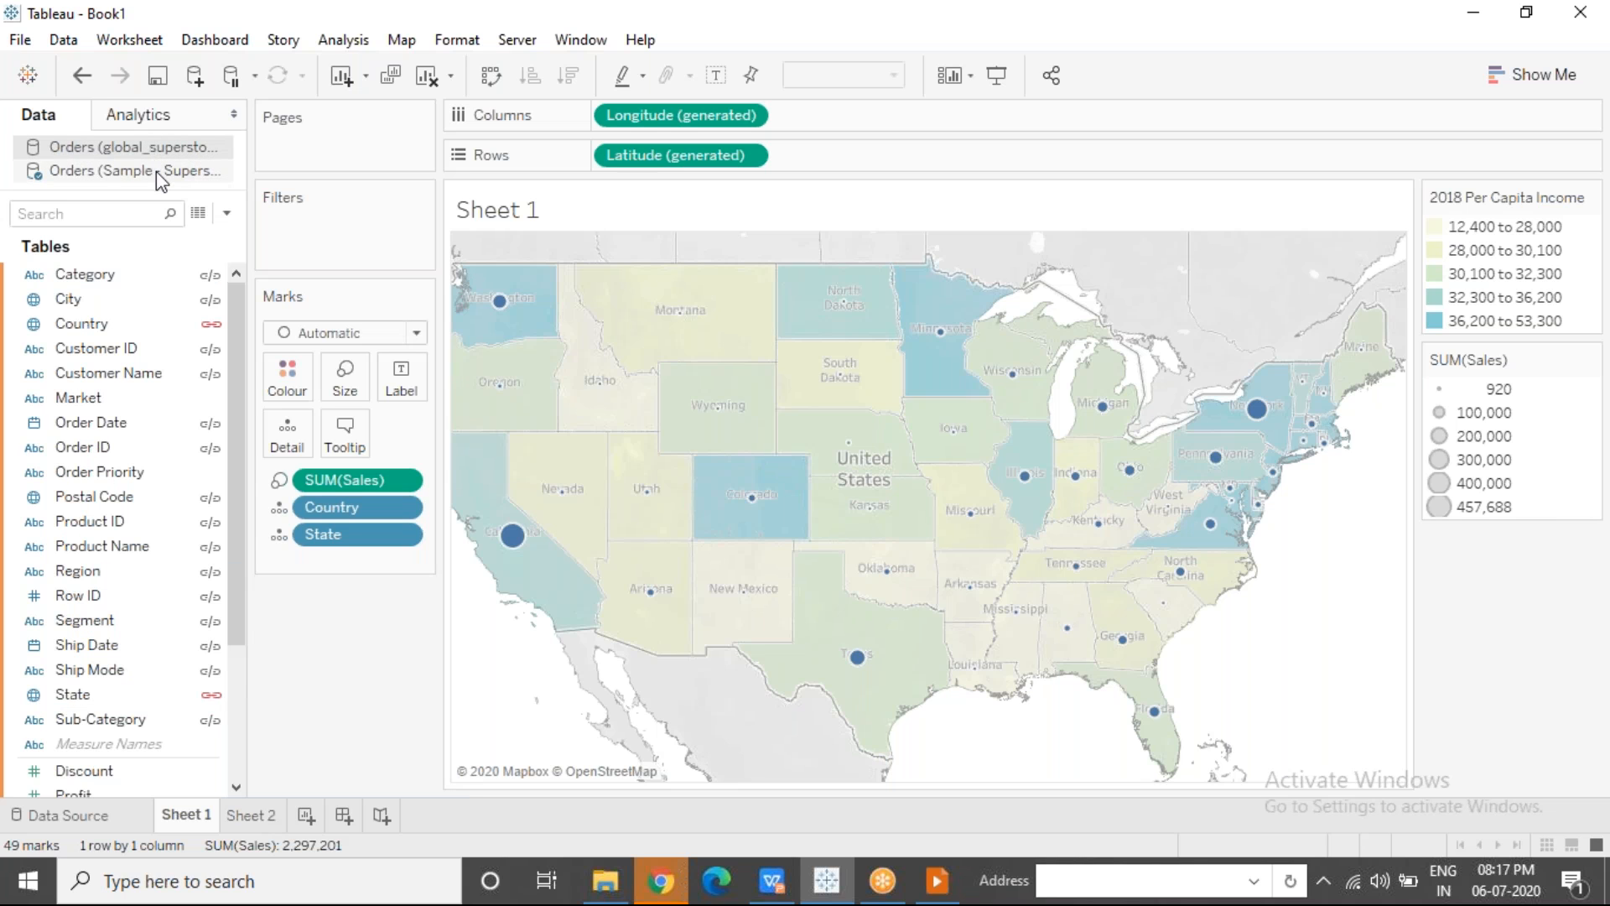
{"action": "left_click", "coordinate": [156, 171]}
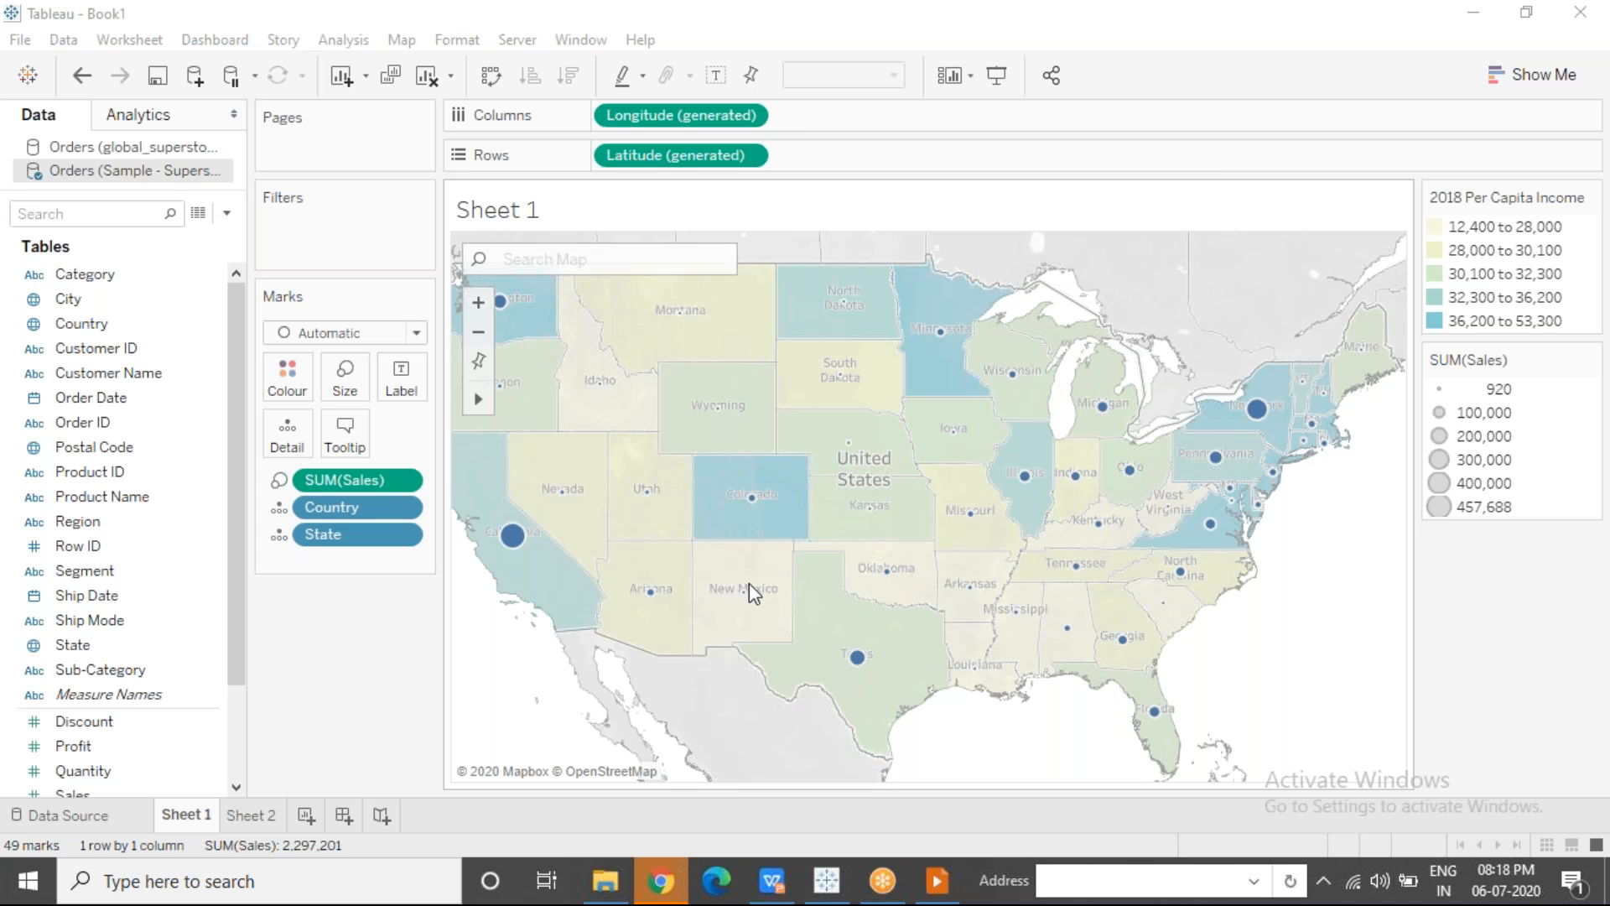
{"action": "left_click", "coordinate": [248, 813]}
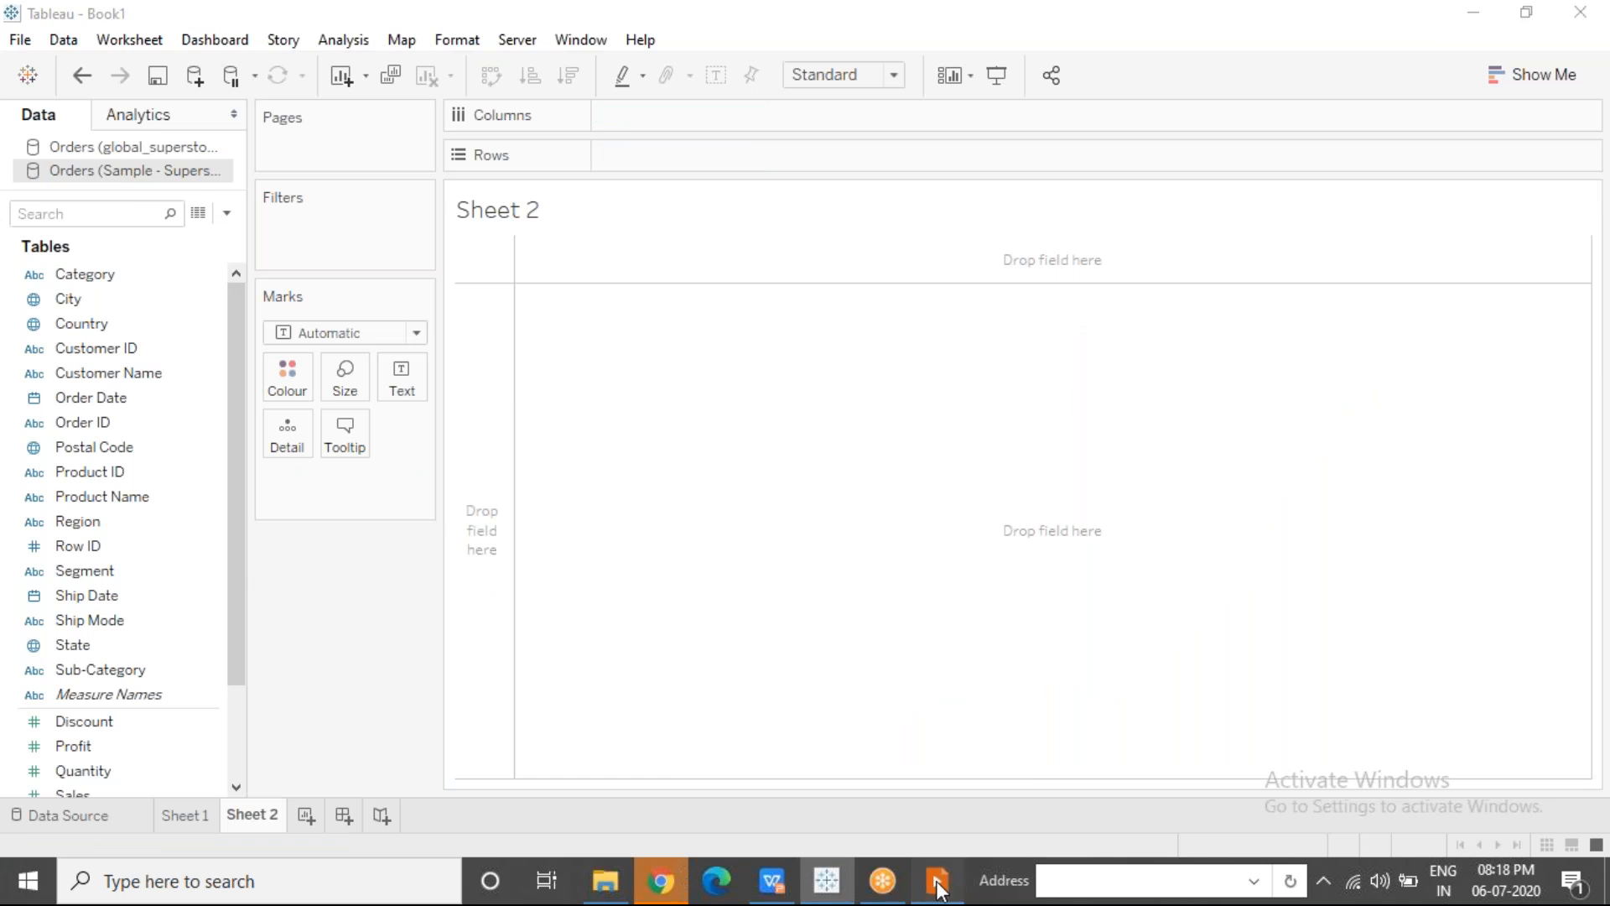
Step: Switch to the WPS Presentation slide show, read the Editing Unrecognized Locations slide, and return to Tableau
{"action": "left_click", "coordinate": [938, 881]}
{"action": "key", "text": "Right"}
{"action": "key", "text": "Right"}
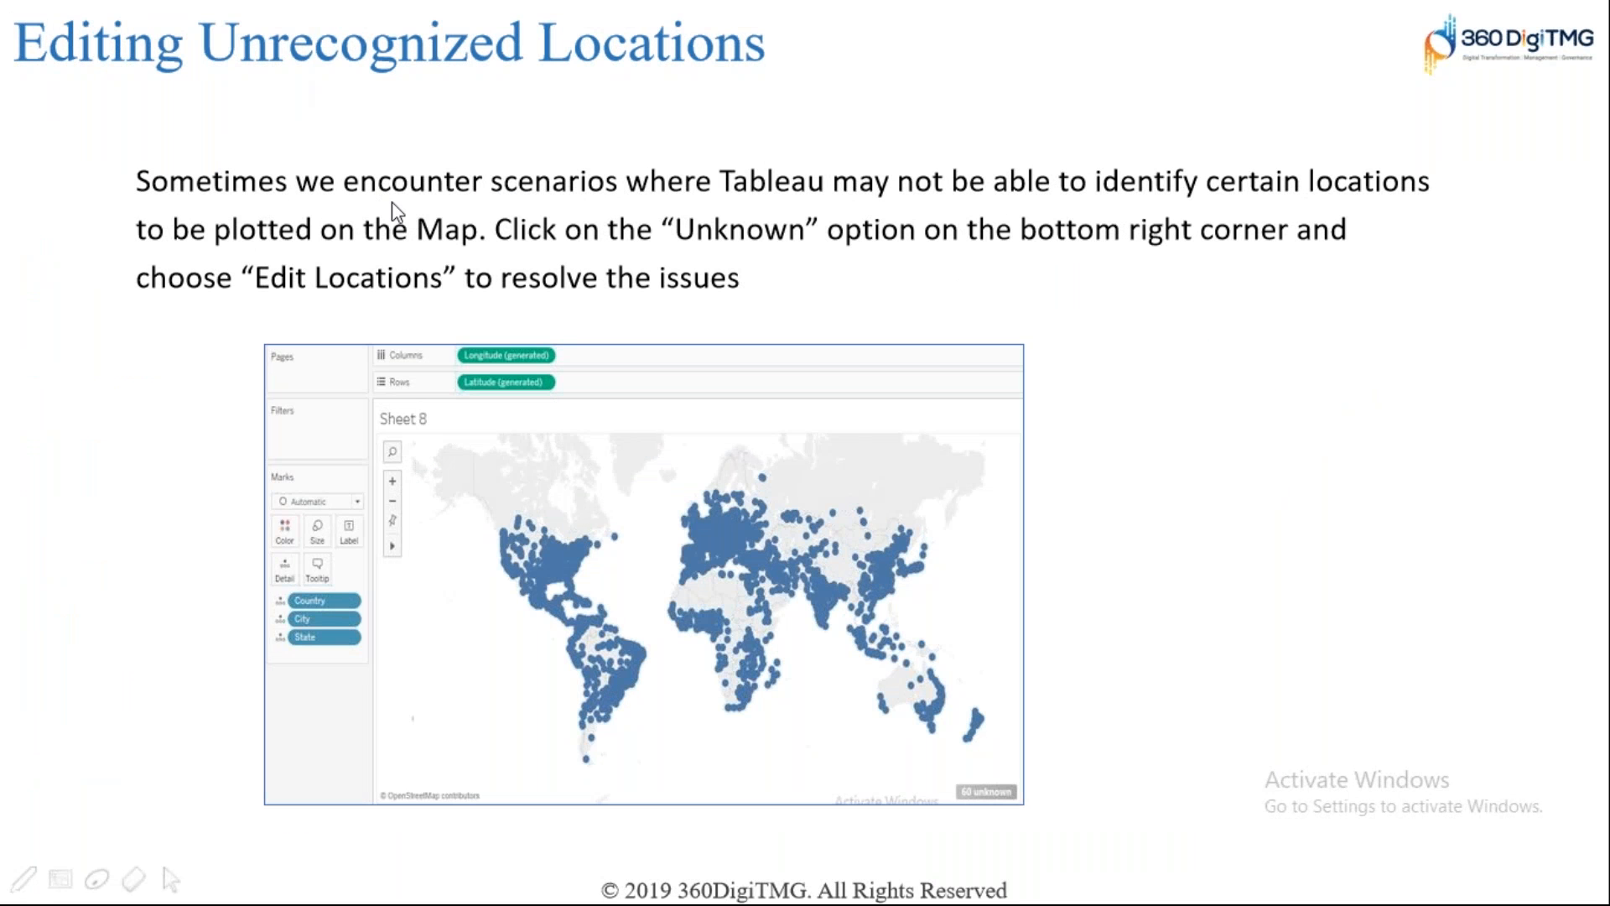
{"action": "key", "text": "alt+Tab"}
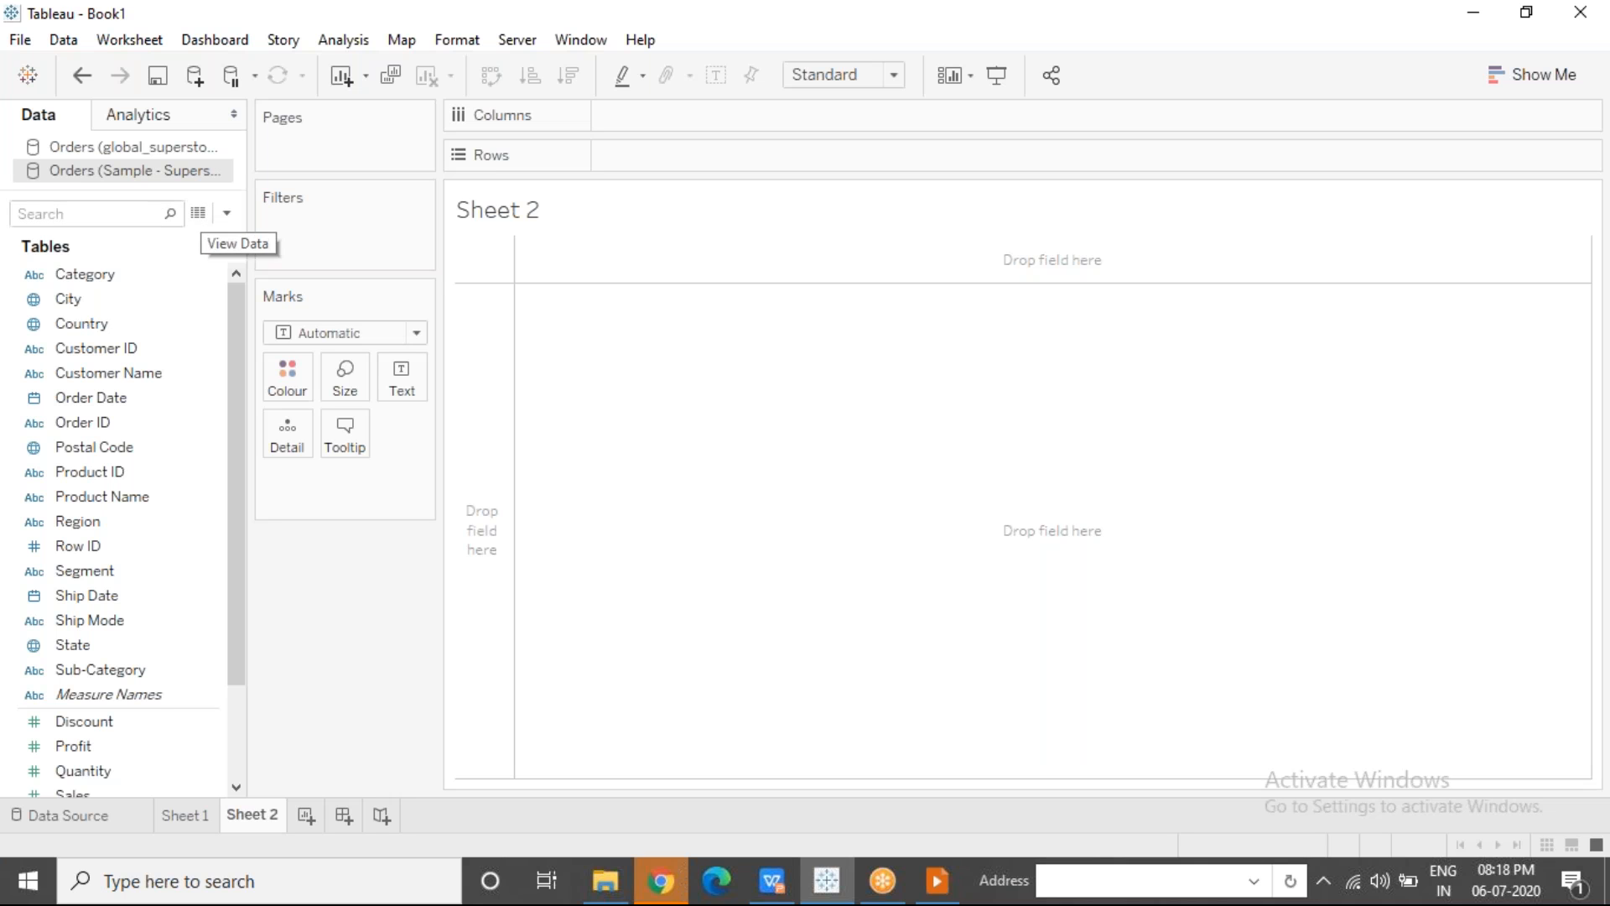
Step: Plot City from the Orders (global_superstore_2016) data source on Sheet 2 as a detail of the marks
{"action": "left_click", "coordinate": [144, 152]}
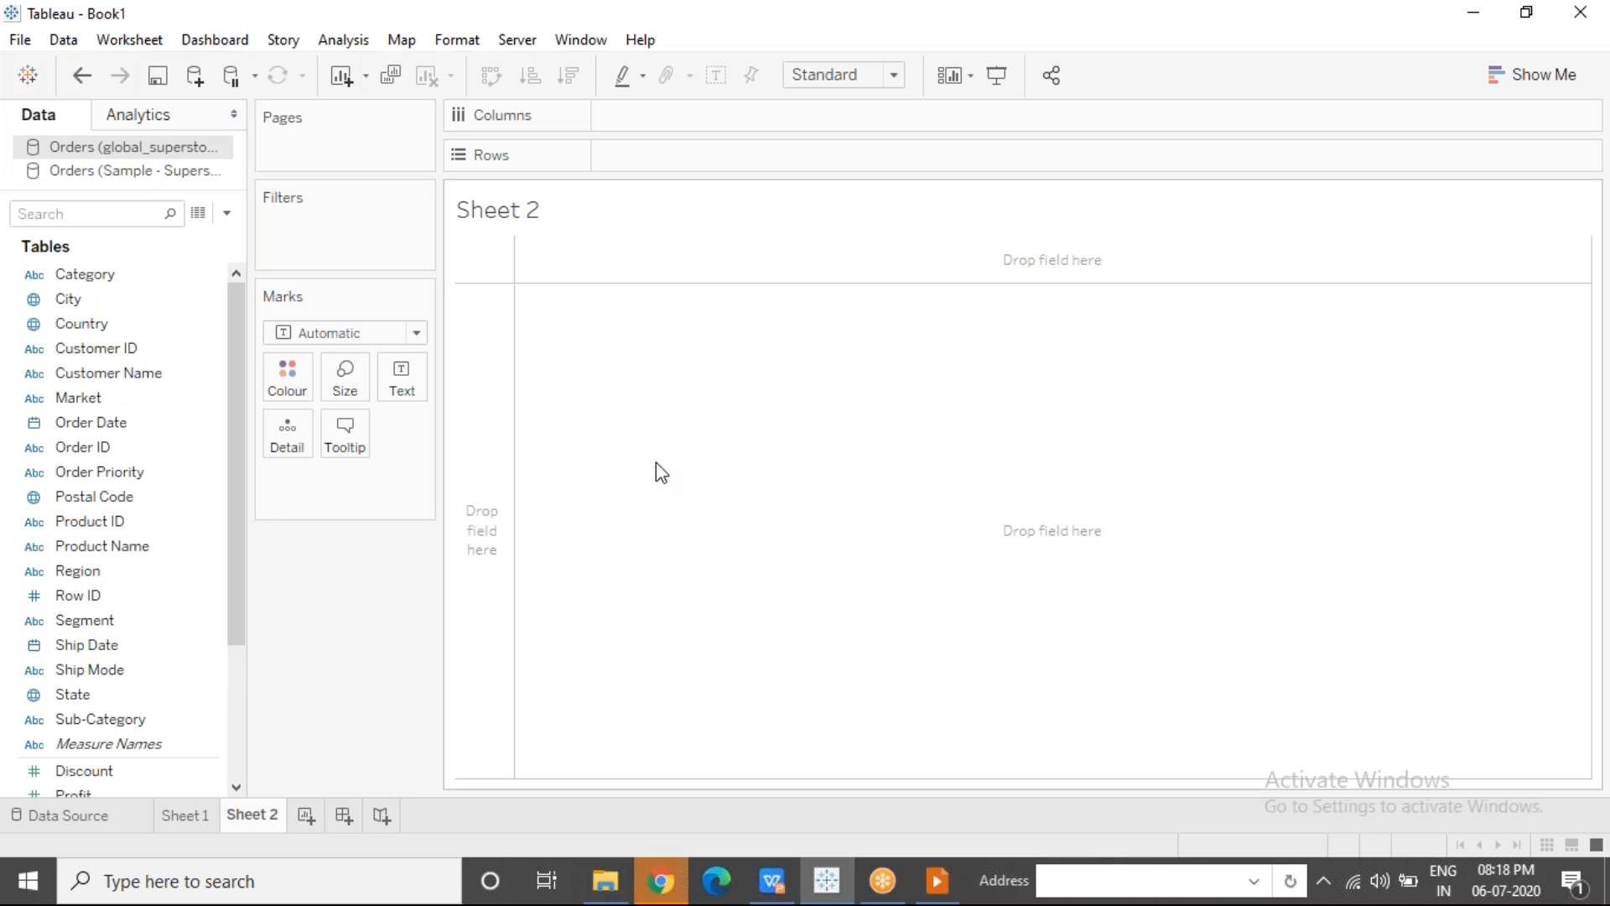
{"action": "left_click", "coordinate": [92, 300]}
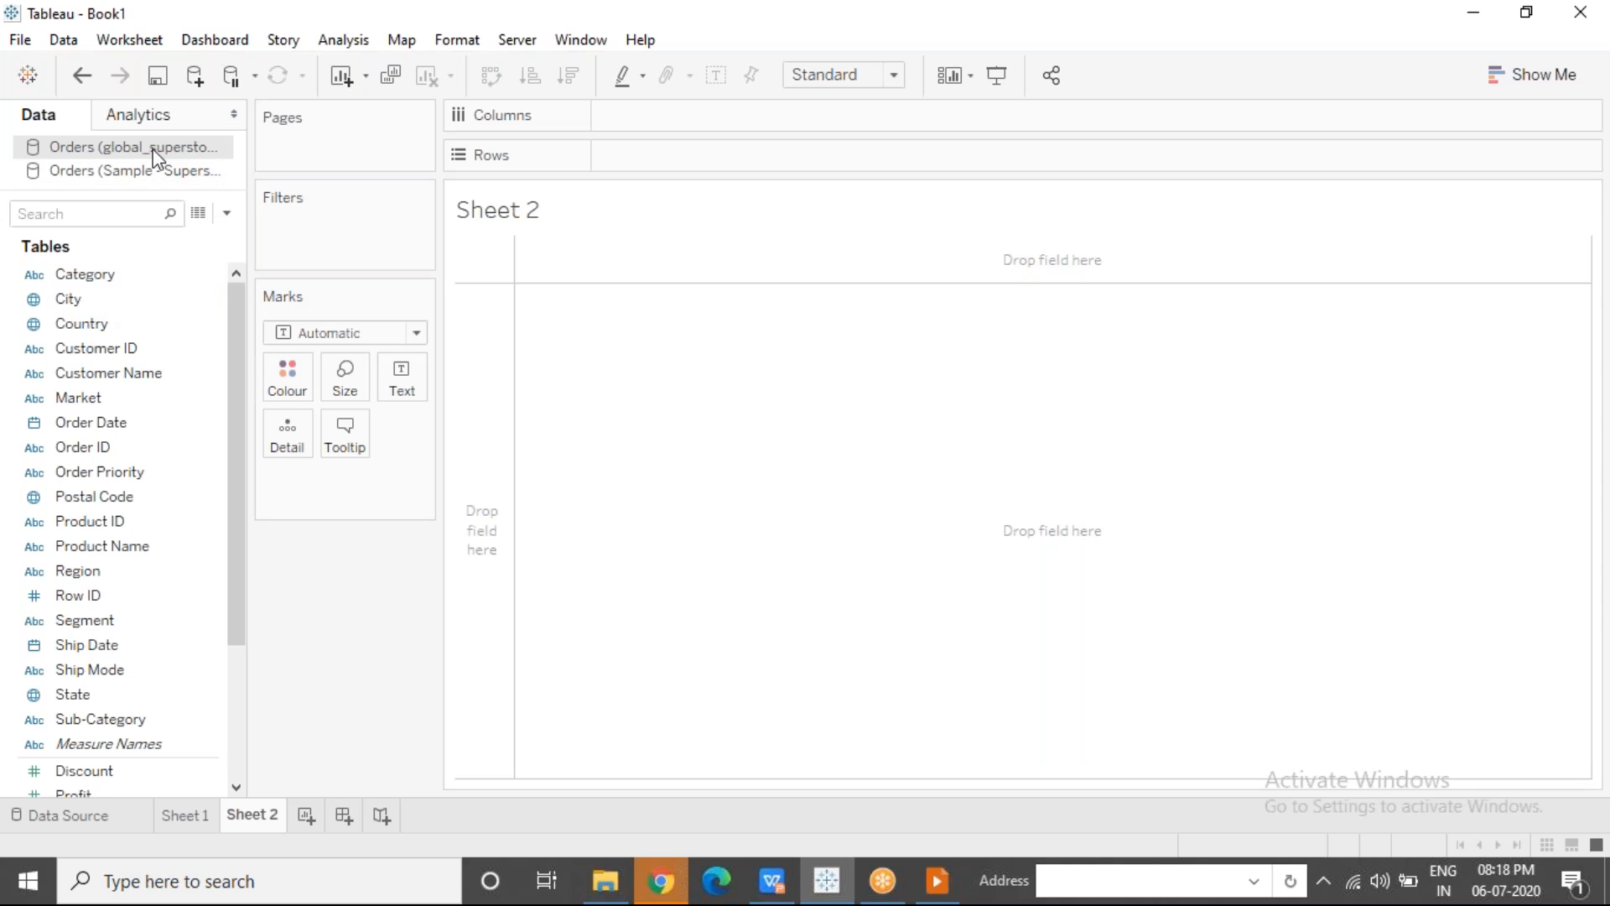
{"action": "left_click", "coordinate": [107, 299]}
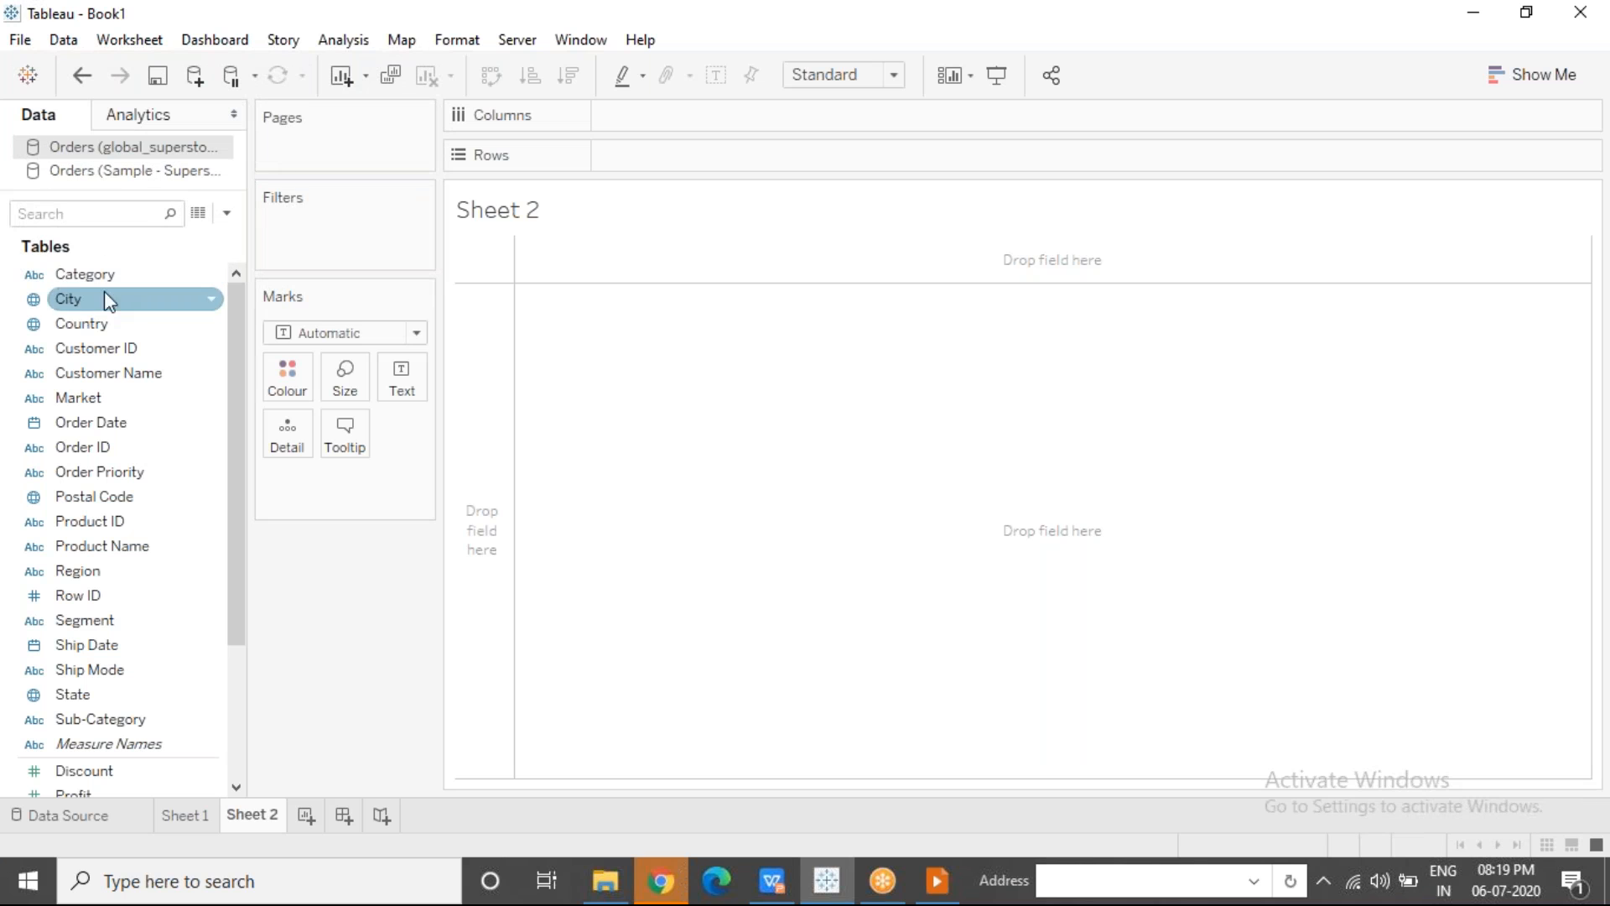
{"action": "left_click_drag", "start_coordinate": [94, 300], "coordinate": [287, 432]}
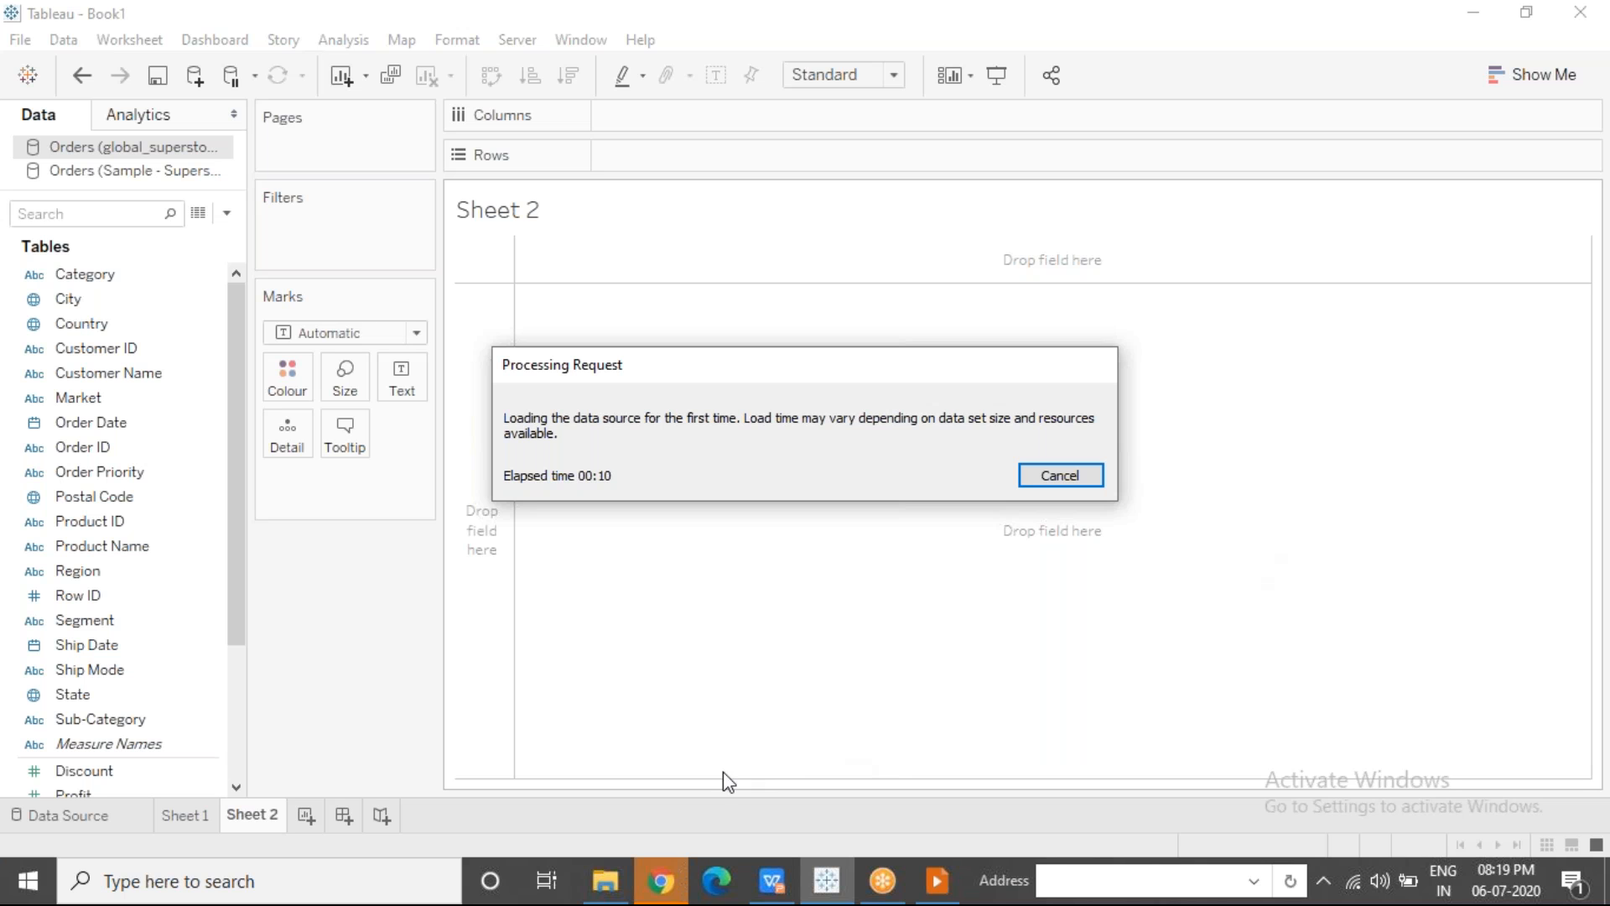
Step: Switch to Chrome and open Google Drive in a new tab
{"action": "left_click", "coordinate": [670, 883]}
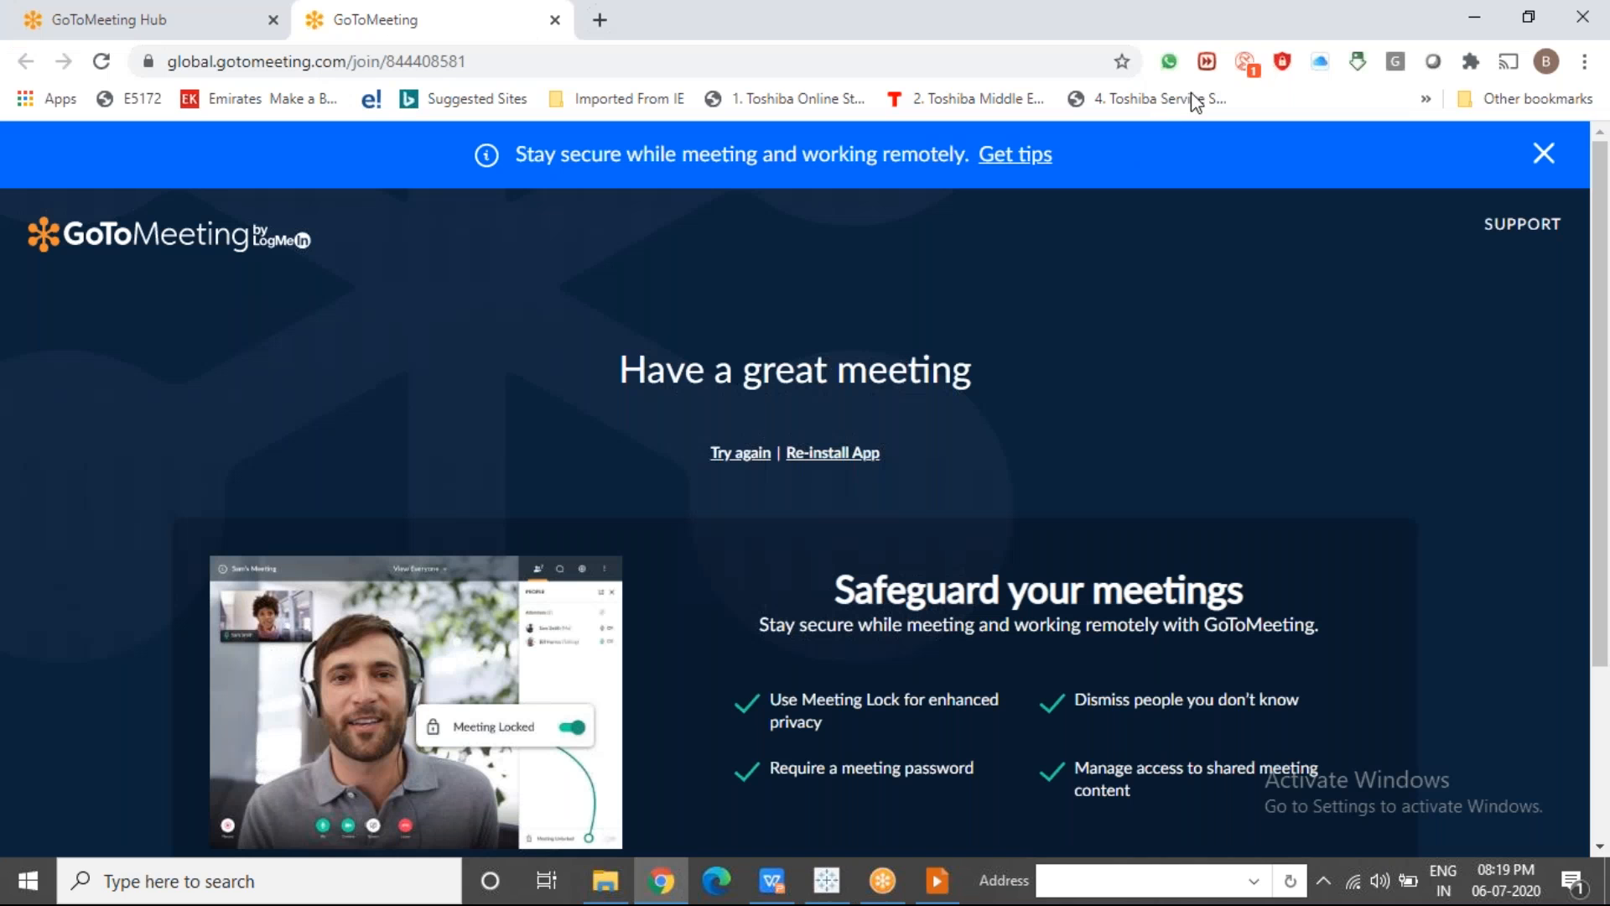
{"action": "left_click", "coordinate": [604, 31]}
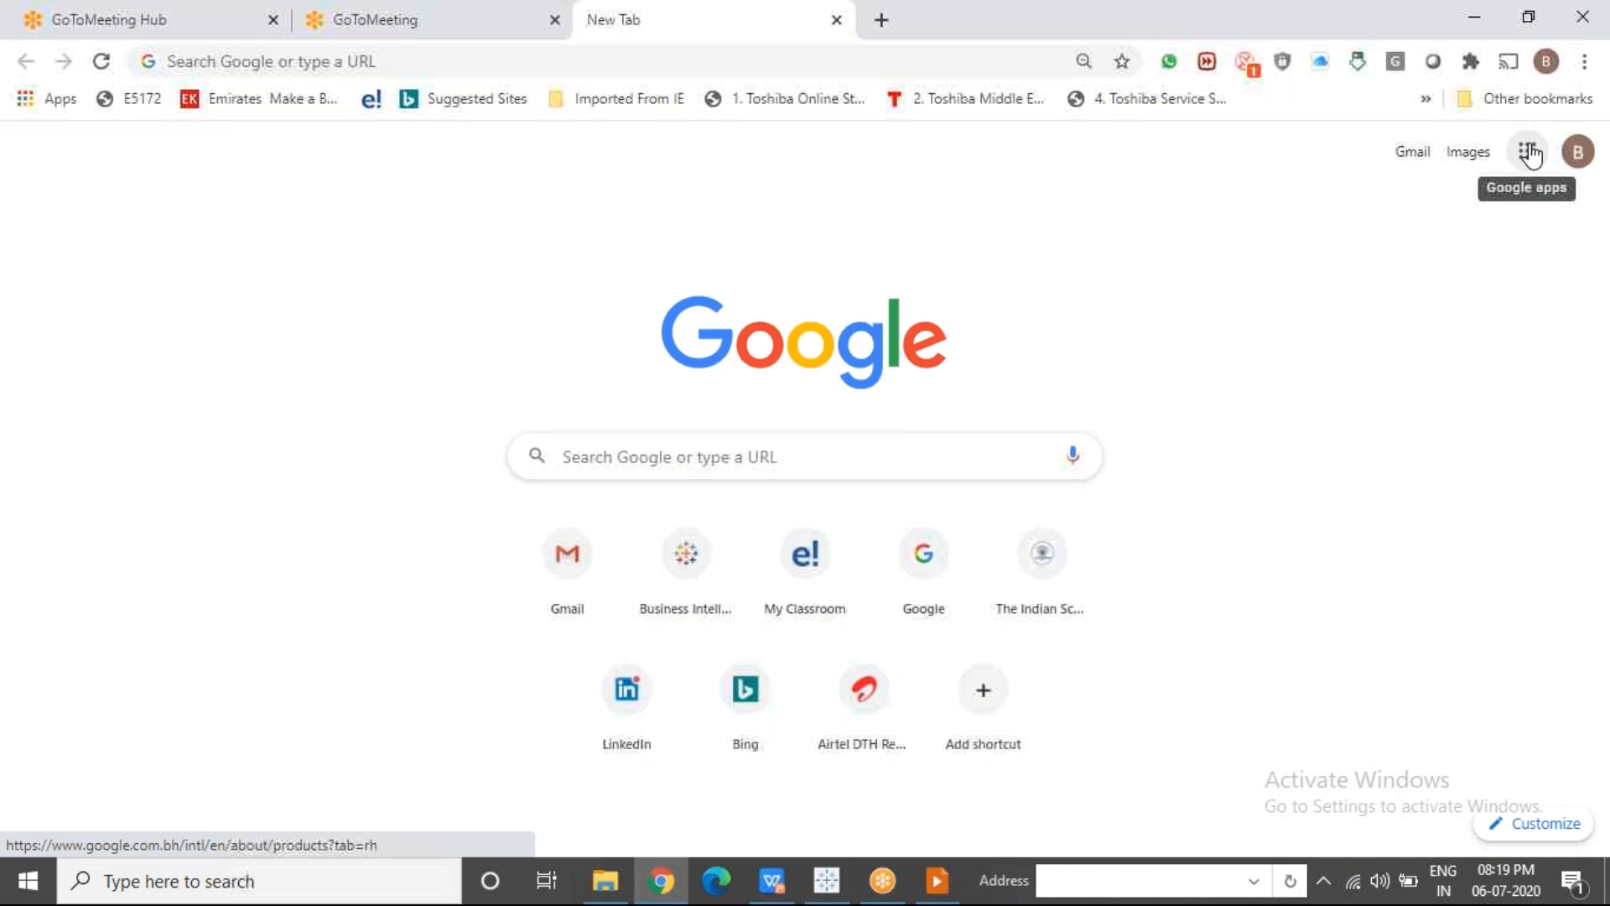
{"action": "left_click", "coordinate": [1528, 152]}
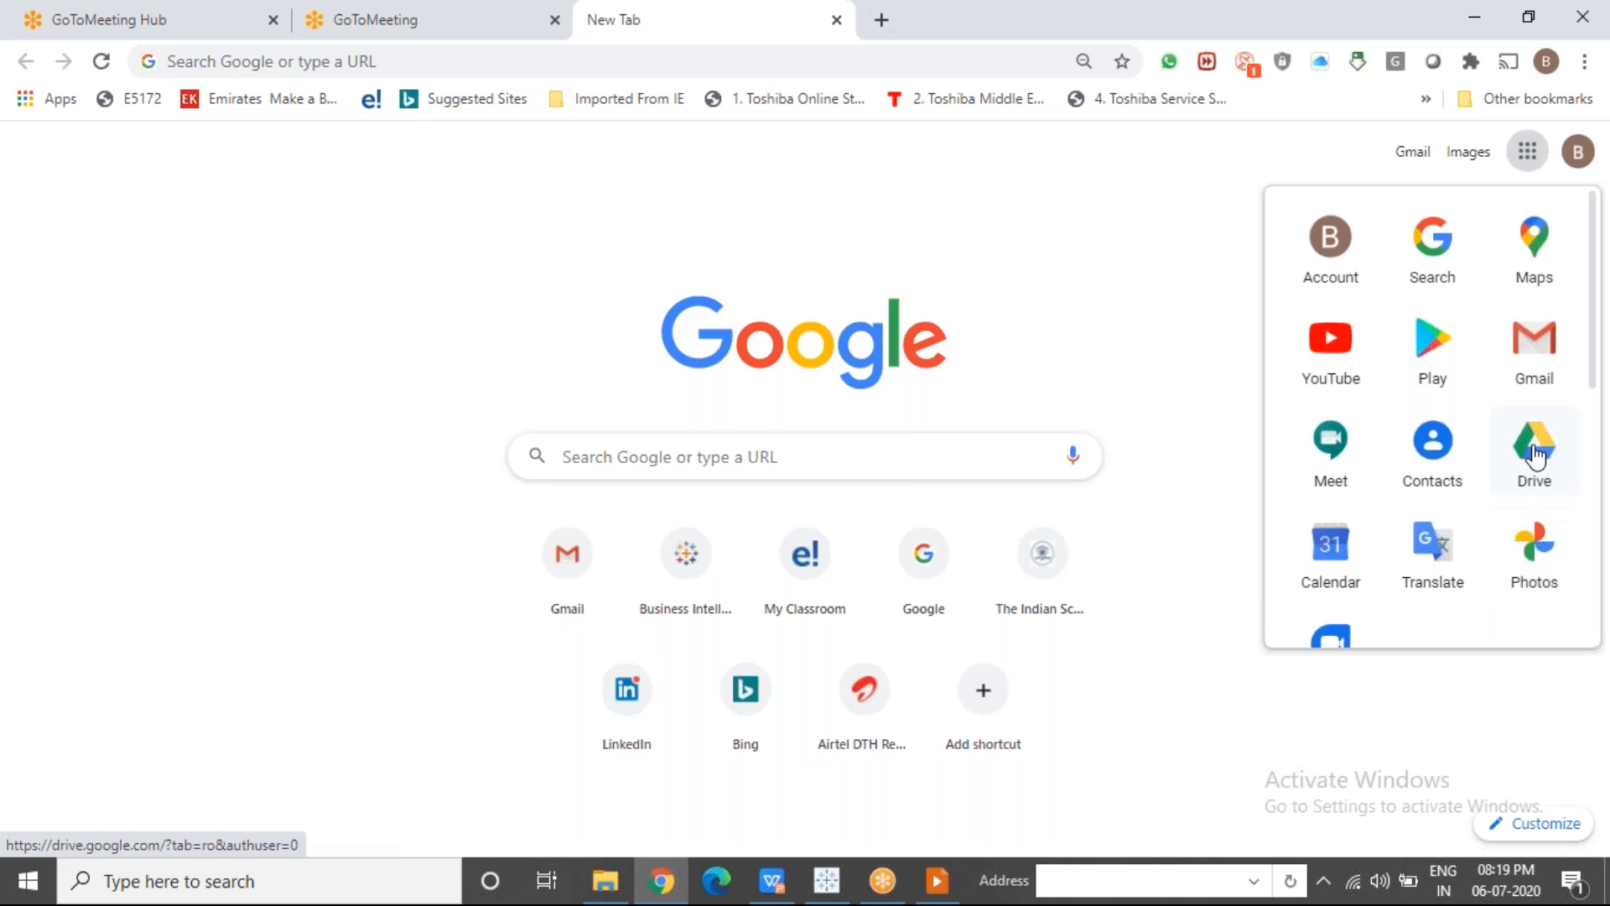
{"action": "left_click", "coordinate": [1536, 457]}
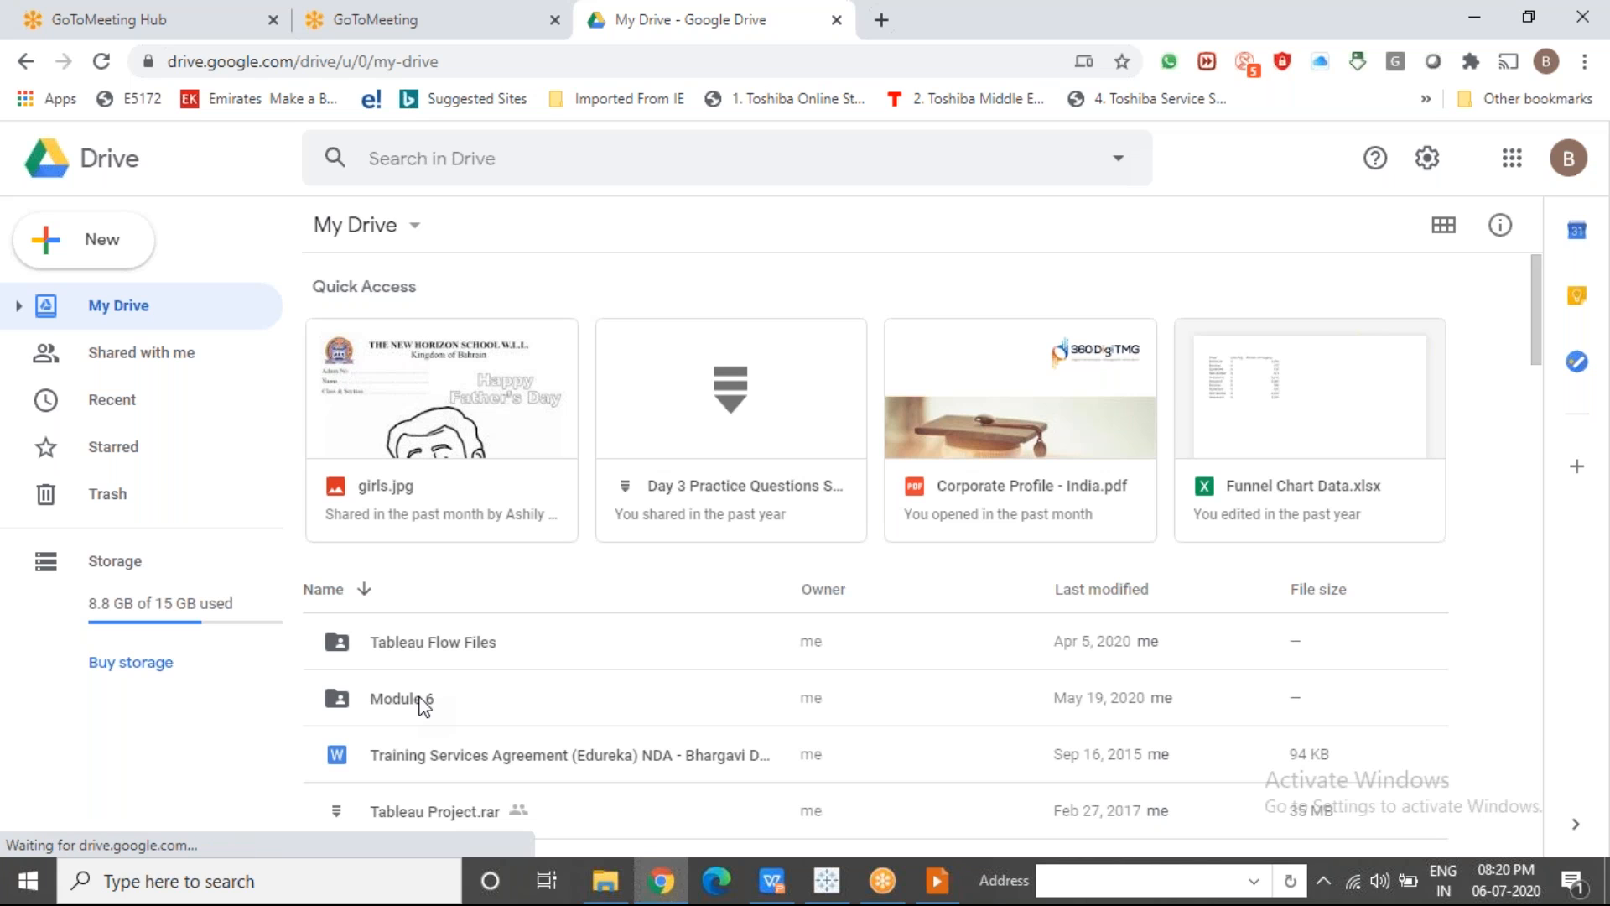
Step: Get the shareable link of the Module 6 folder in My Drive and copy it
{"action": "left_click", "coordinate": [423, 707]}
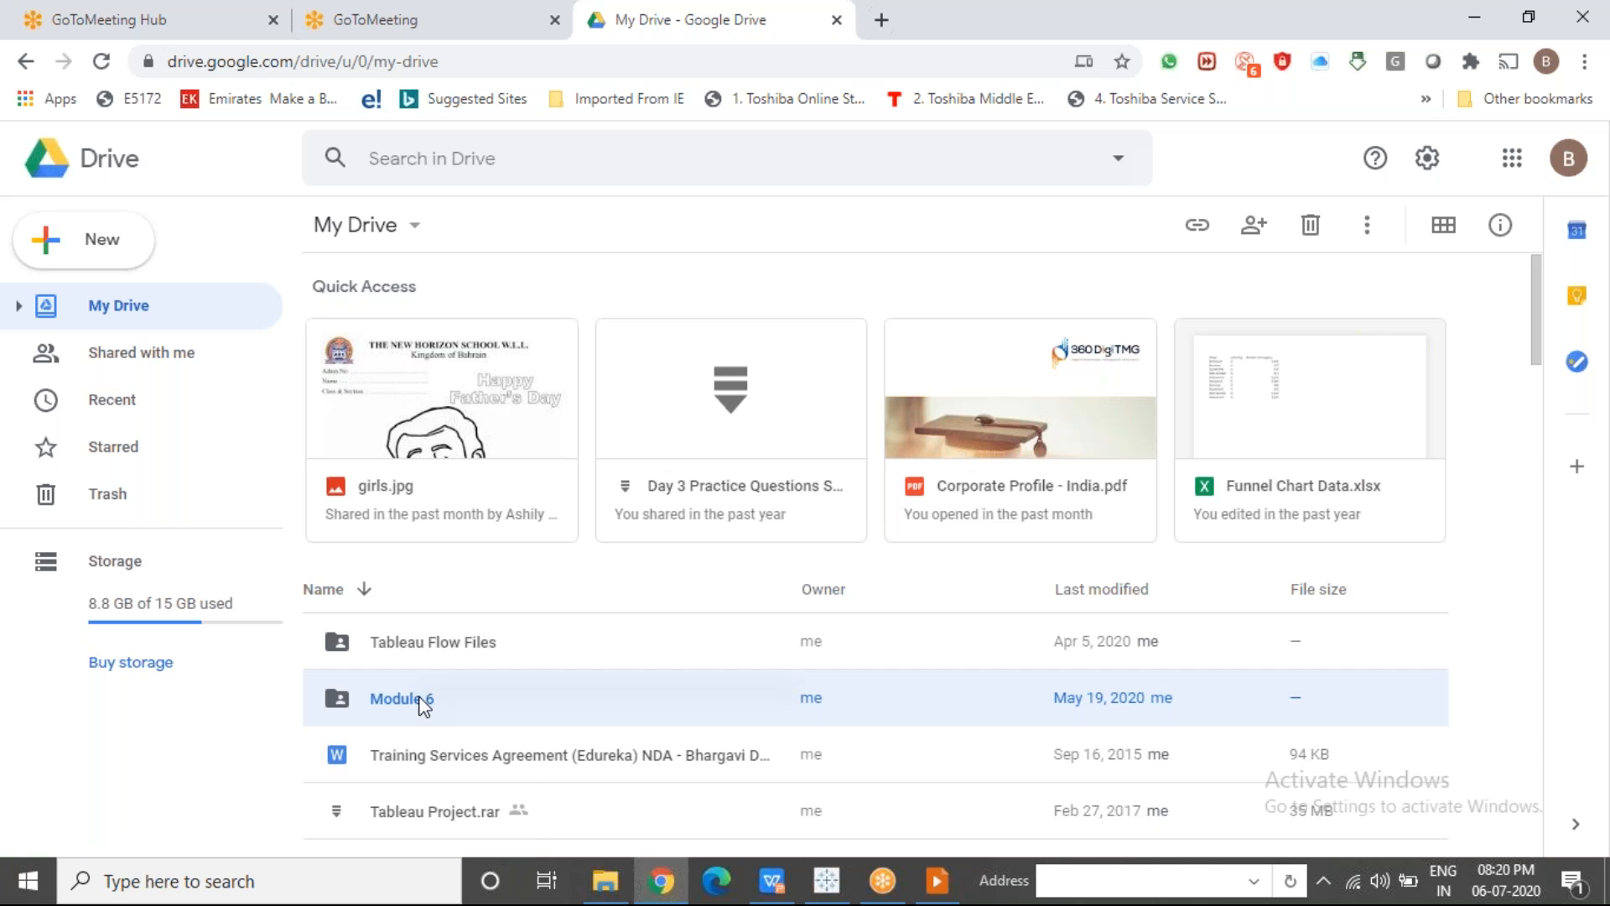
{"action": "right_click", "coordinate": [425, 707]}
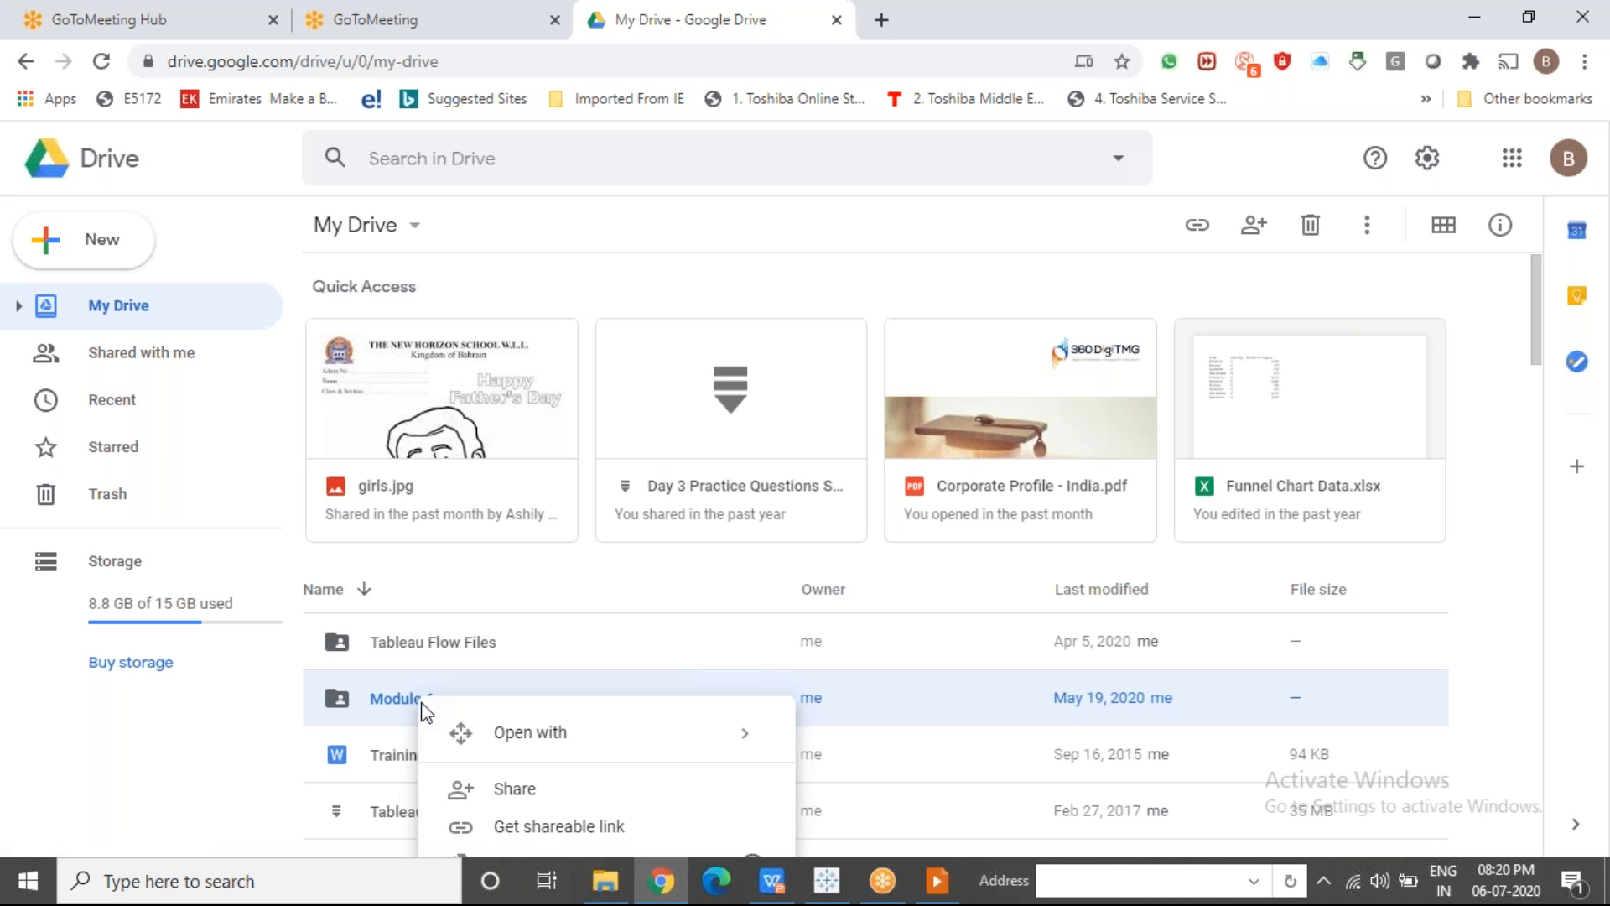
{"action": "left_click", "coordinate": [552, 832]}
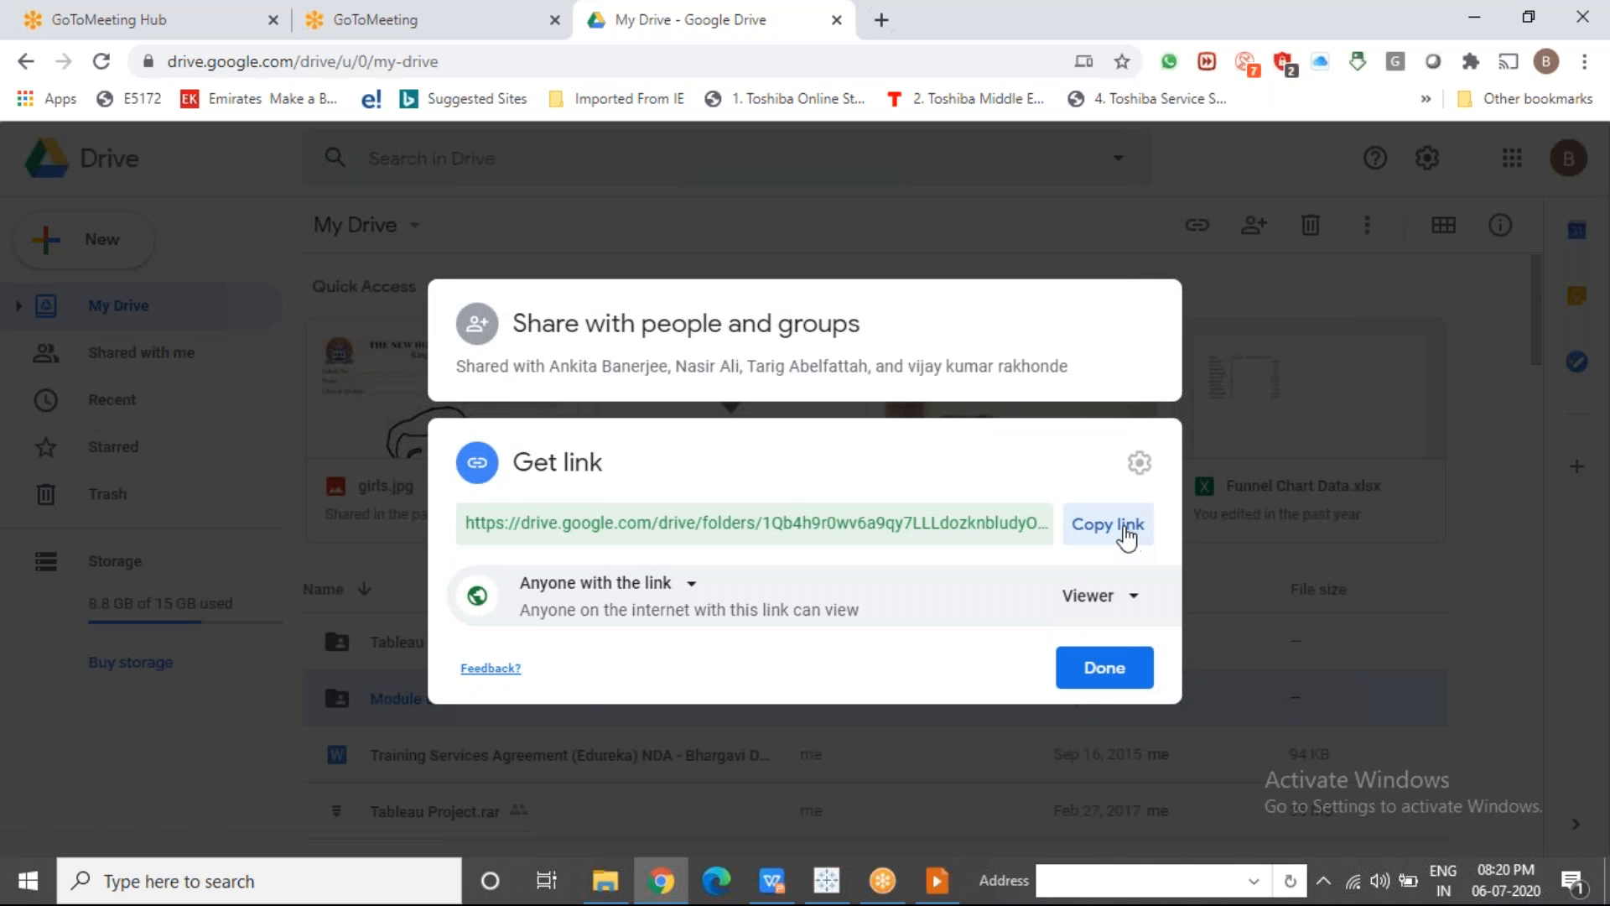
{"action": "left_click", "coordinate": [1128, 537]}
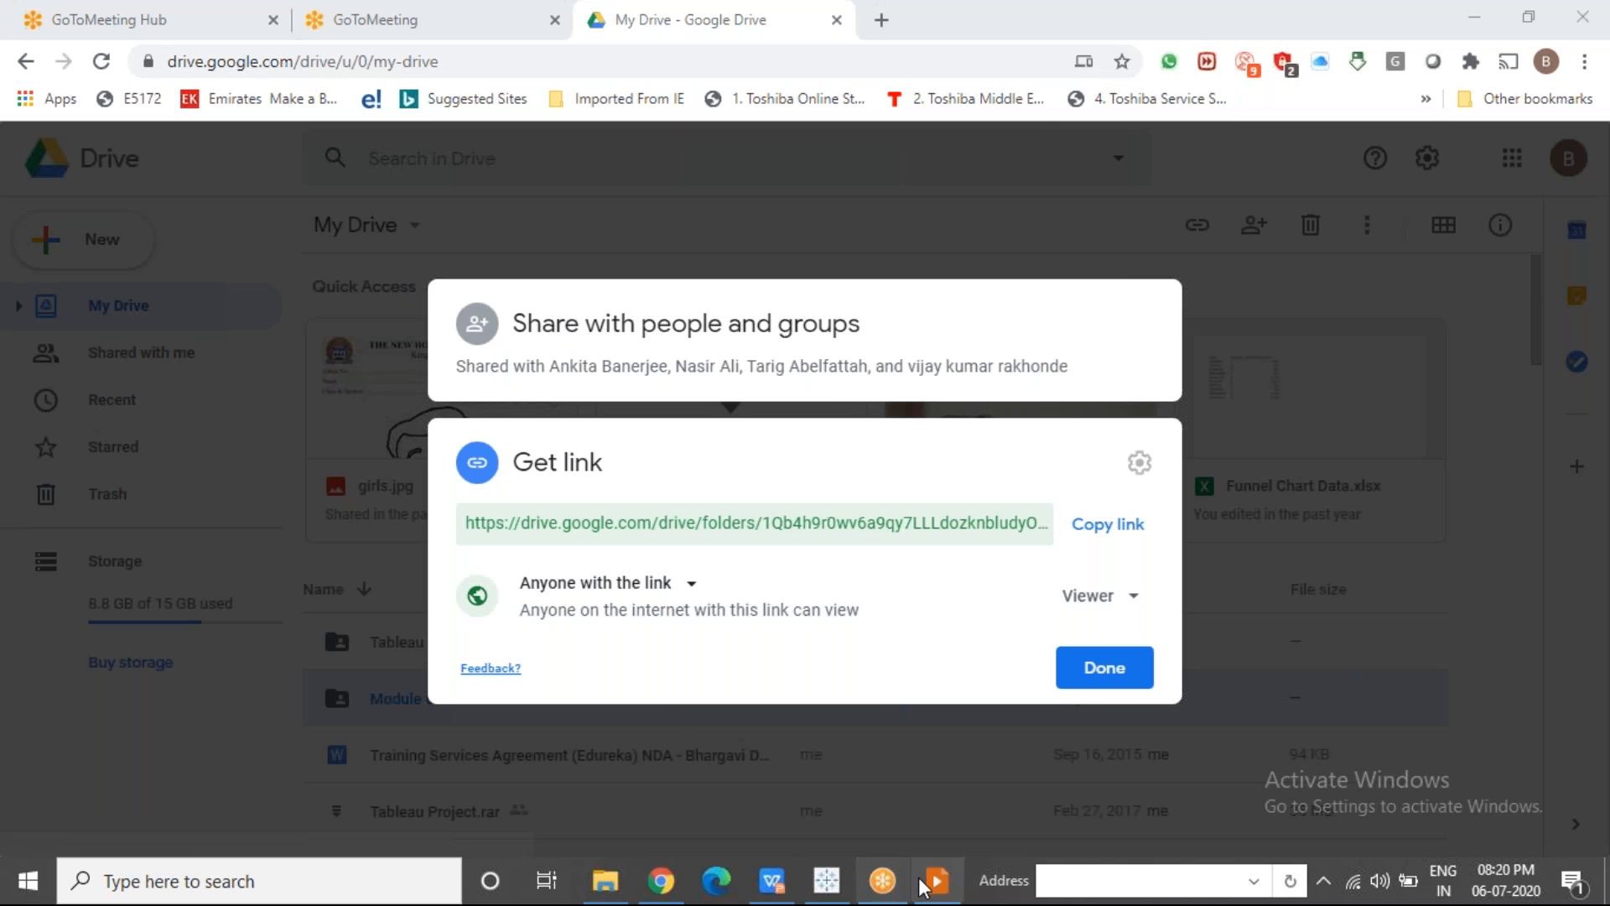
Step: Switch back to Tableau and examine the options for handling the unknown city locations, leaving them without a choice
{"action": "mouse_move", "coordinate": [934, 886]}
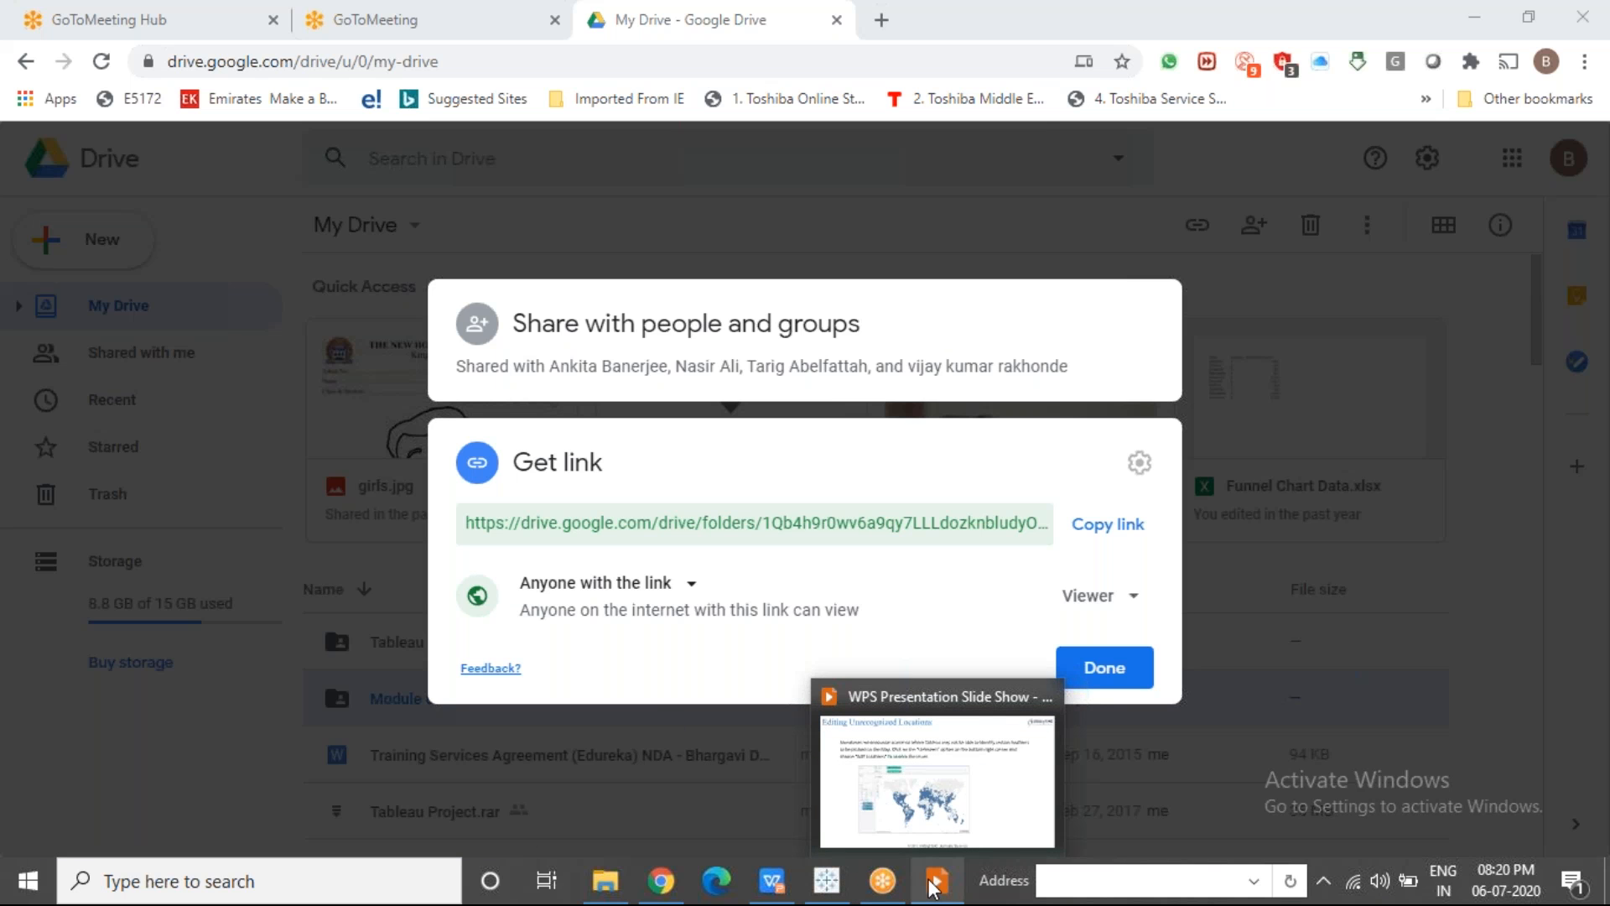
{"action": "left_click", "coordinate": [842, 889]}
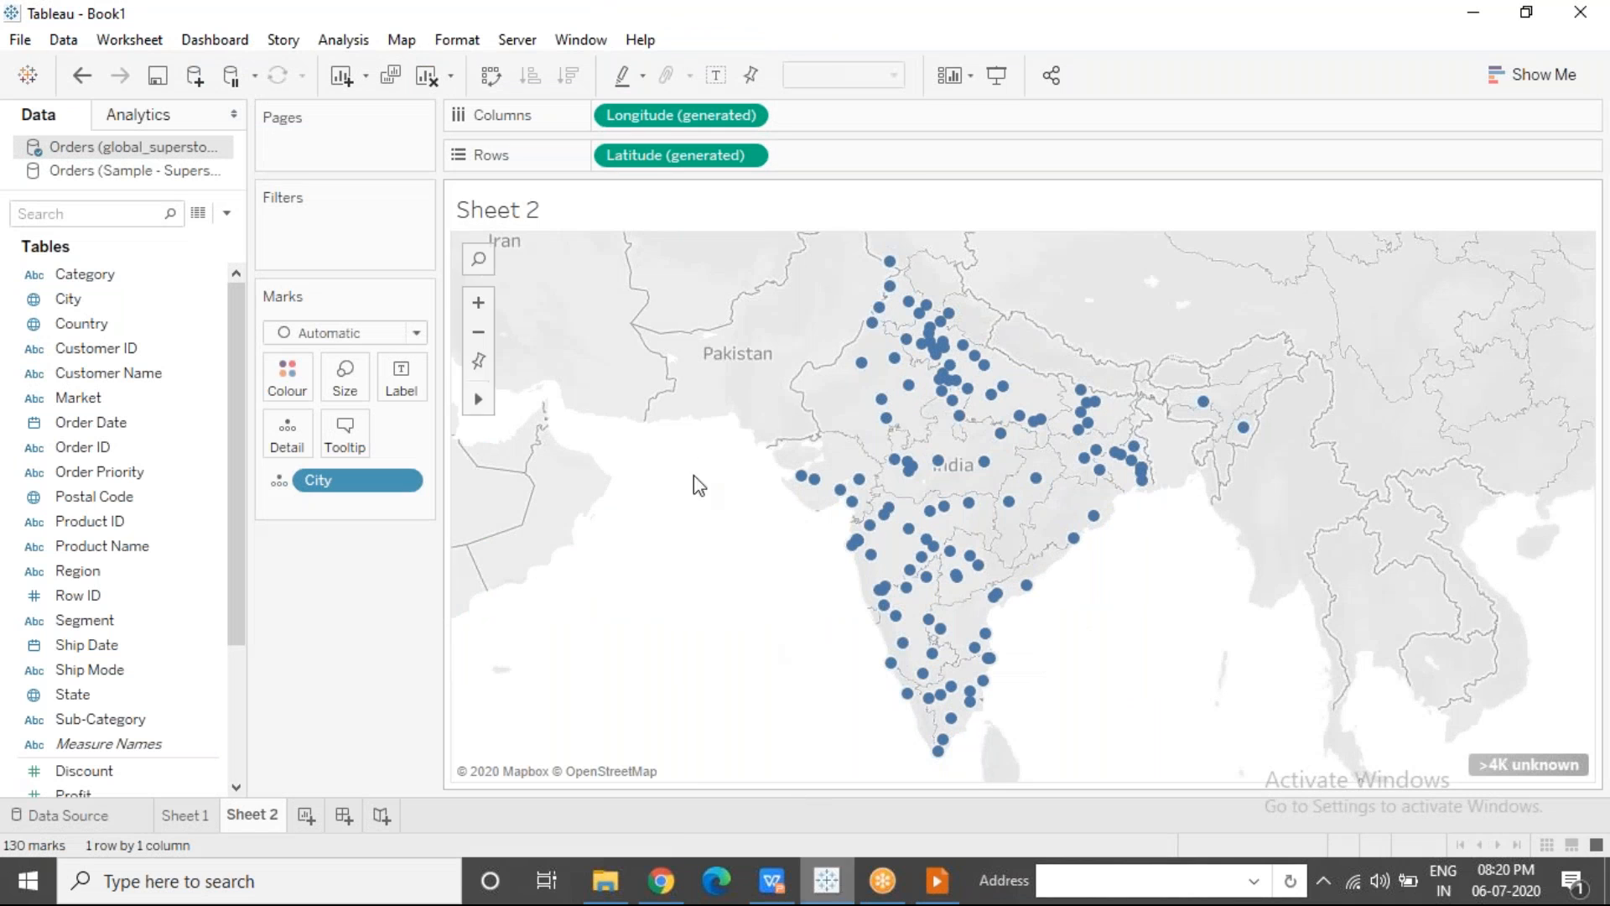
{"action": "left_click", "coordinate": [1198, 104]}
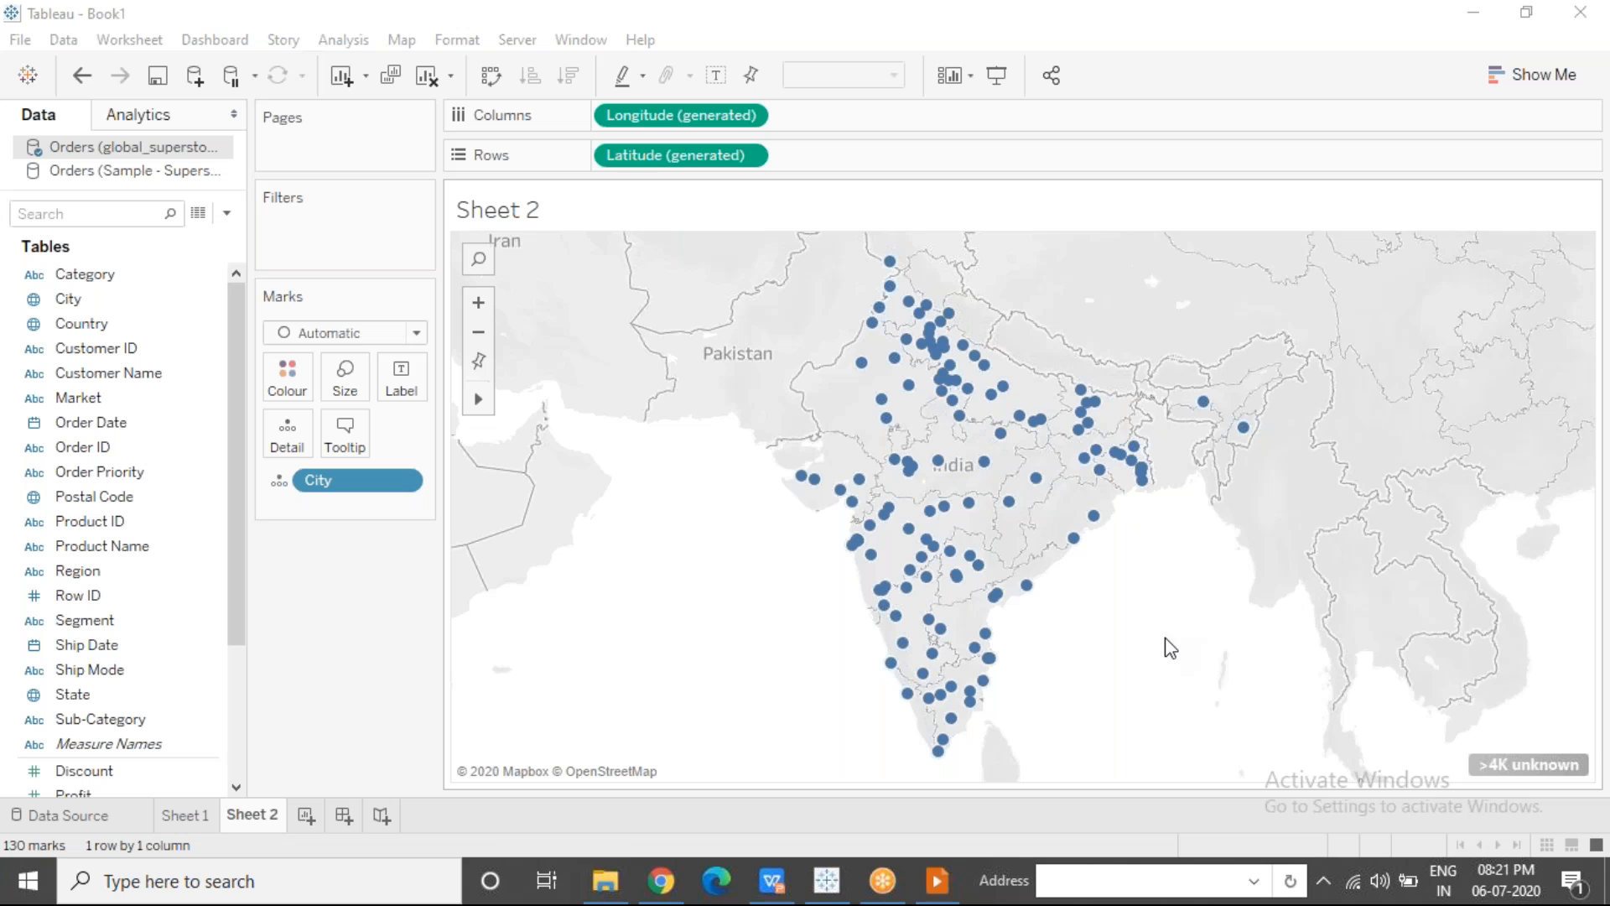
{"action": "mouse_move", "coordinate": [1508, 765]}
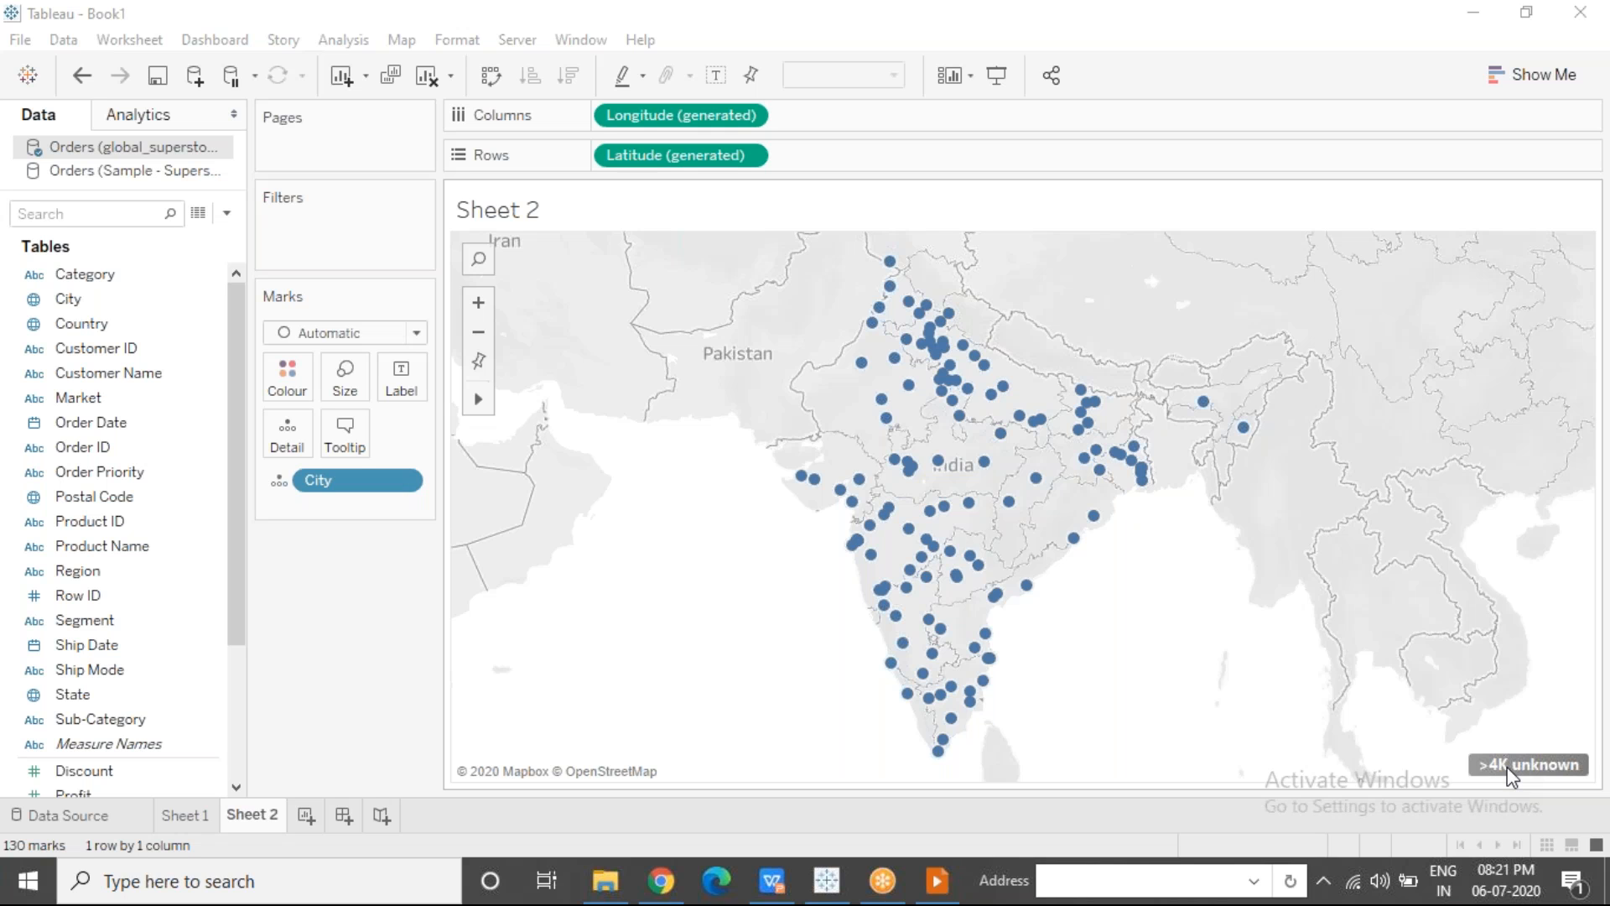
{"action": "left_click", "coordinate": [1543, 766]}
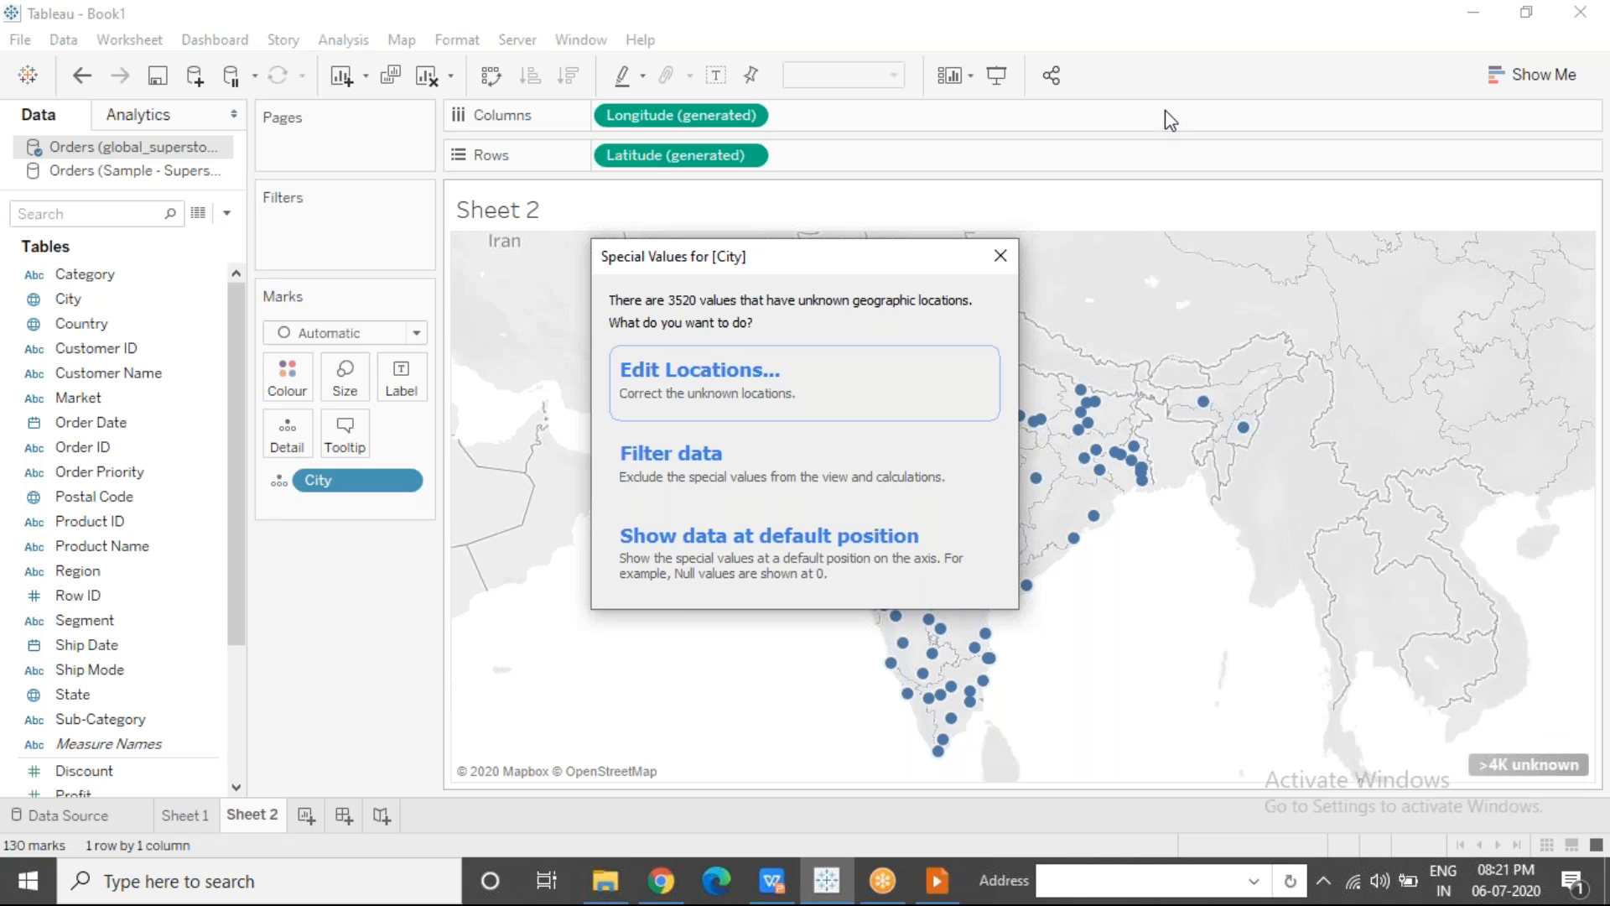
{"action": "left_click", "coordinate": [1005, 258]}
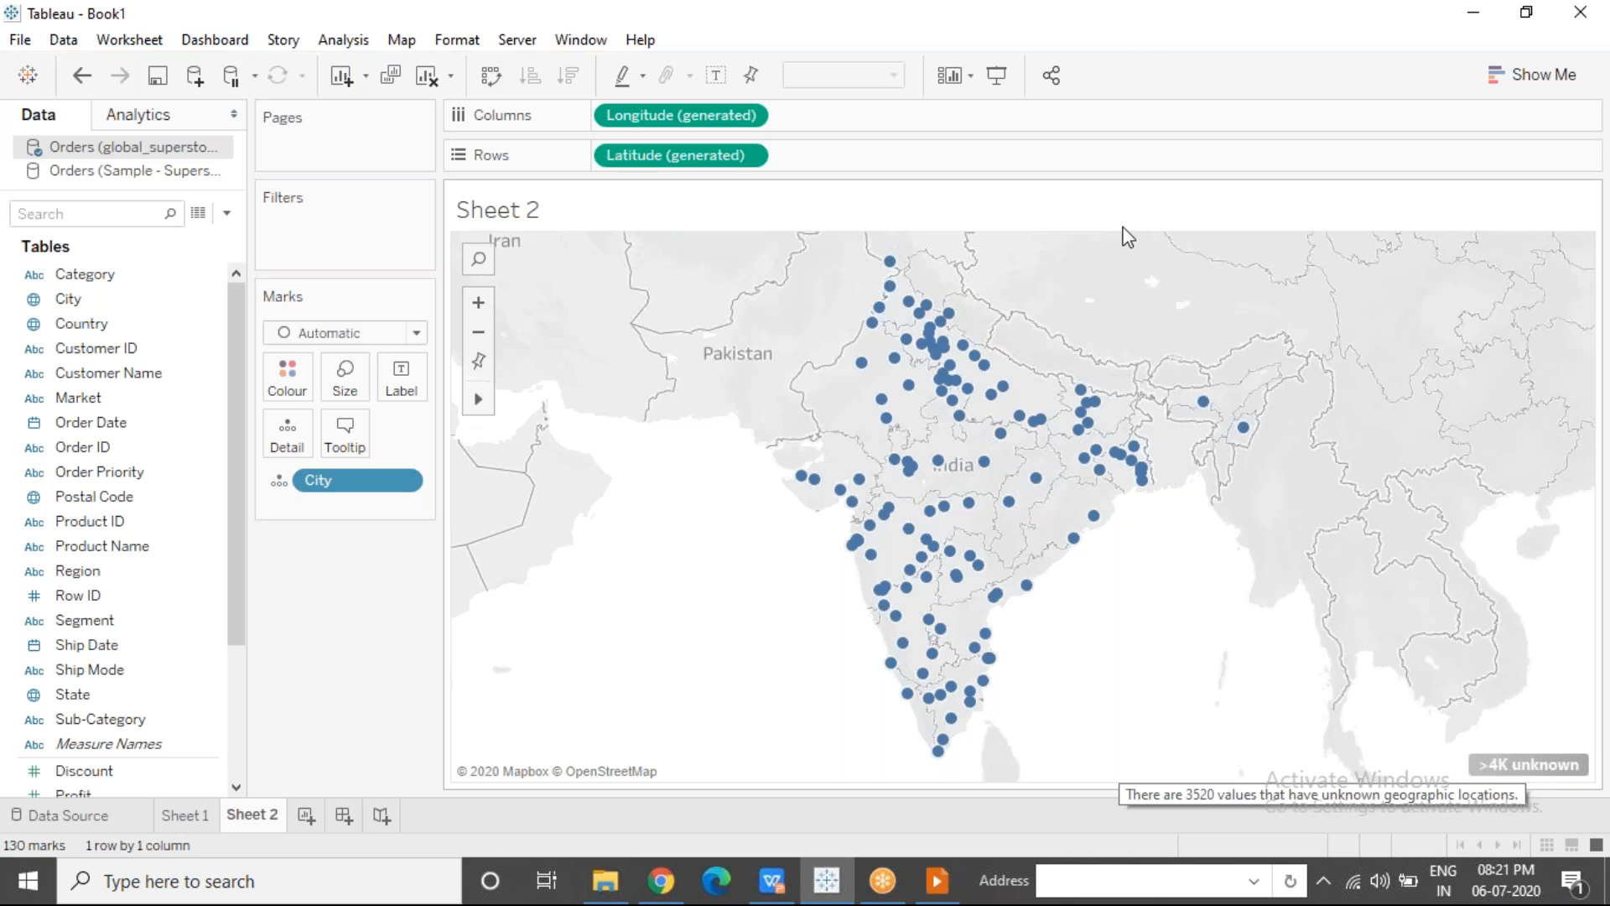
Step: Examine the location matches for the unknown cities with the country fixed to India, and close them without changes
{"action": "left_click", "coordinate": [1120, 35]}
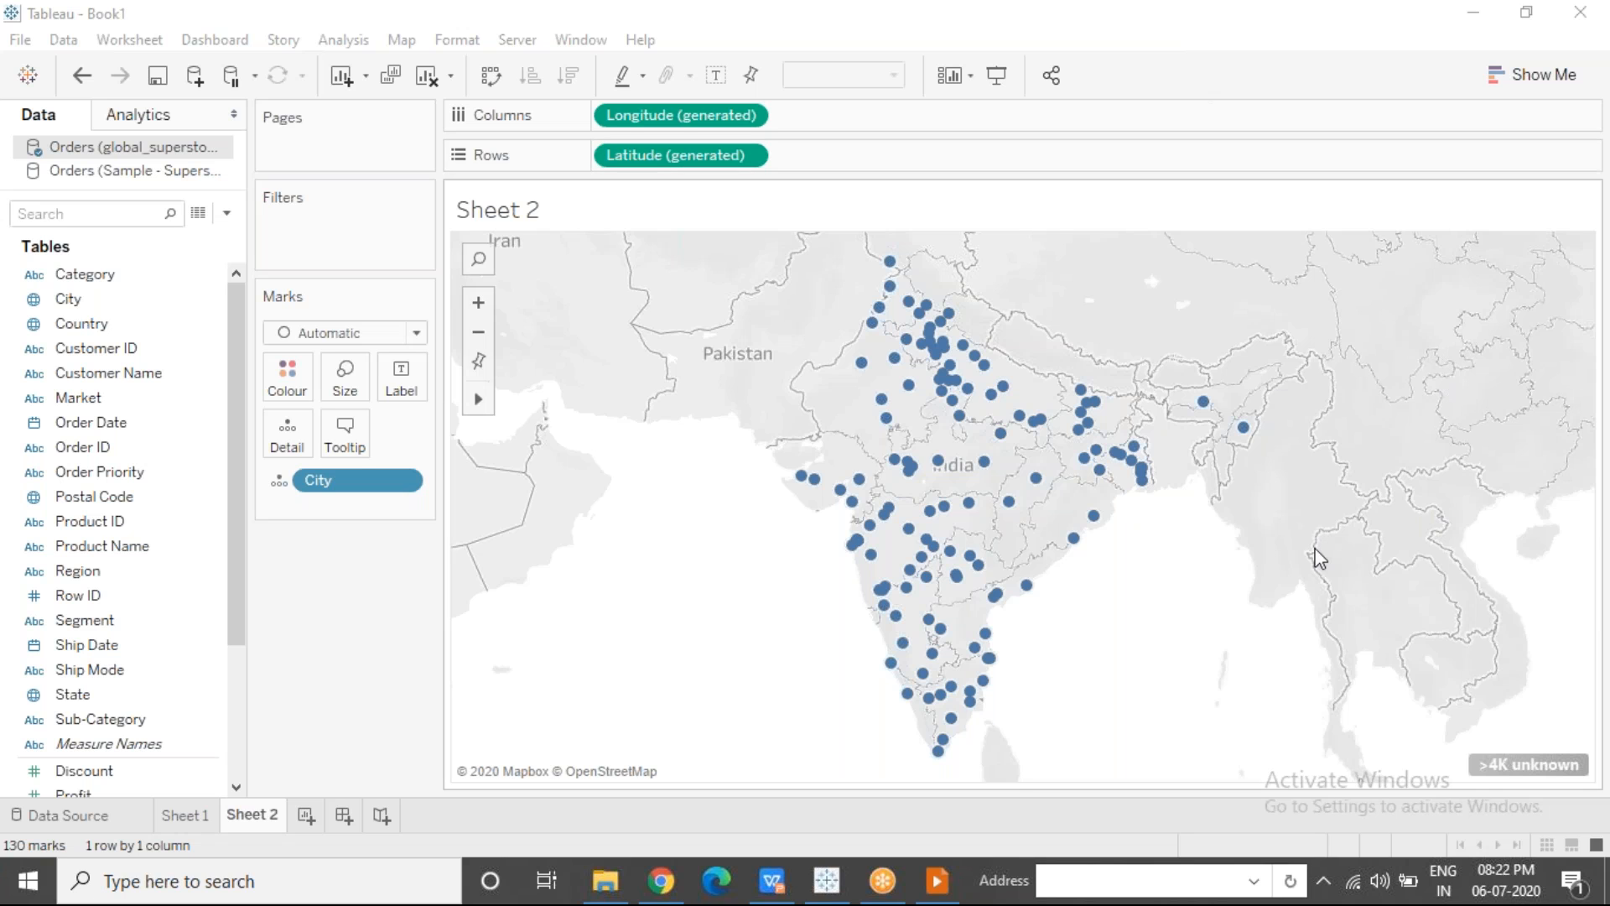
{"action": "left_click", "coordinate": [1568, 764]}
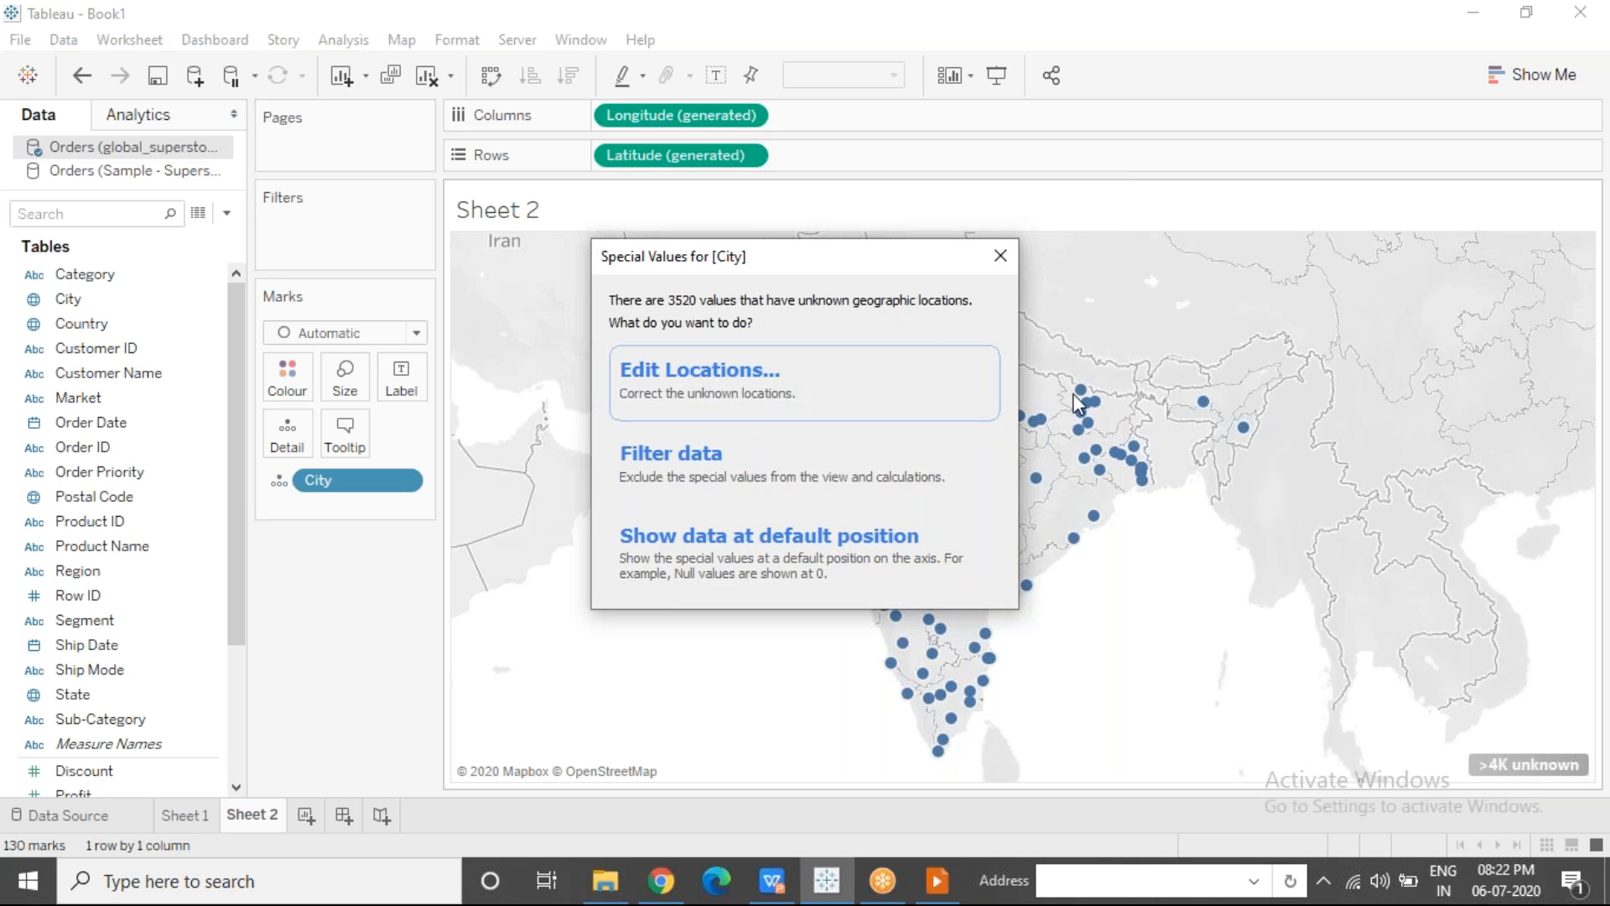
{"action": "left_click", "coordinate": [767, 374]}
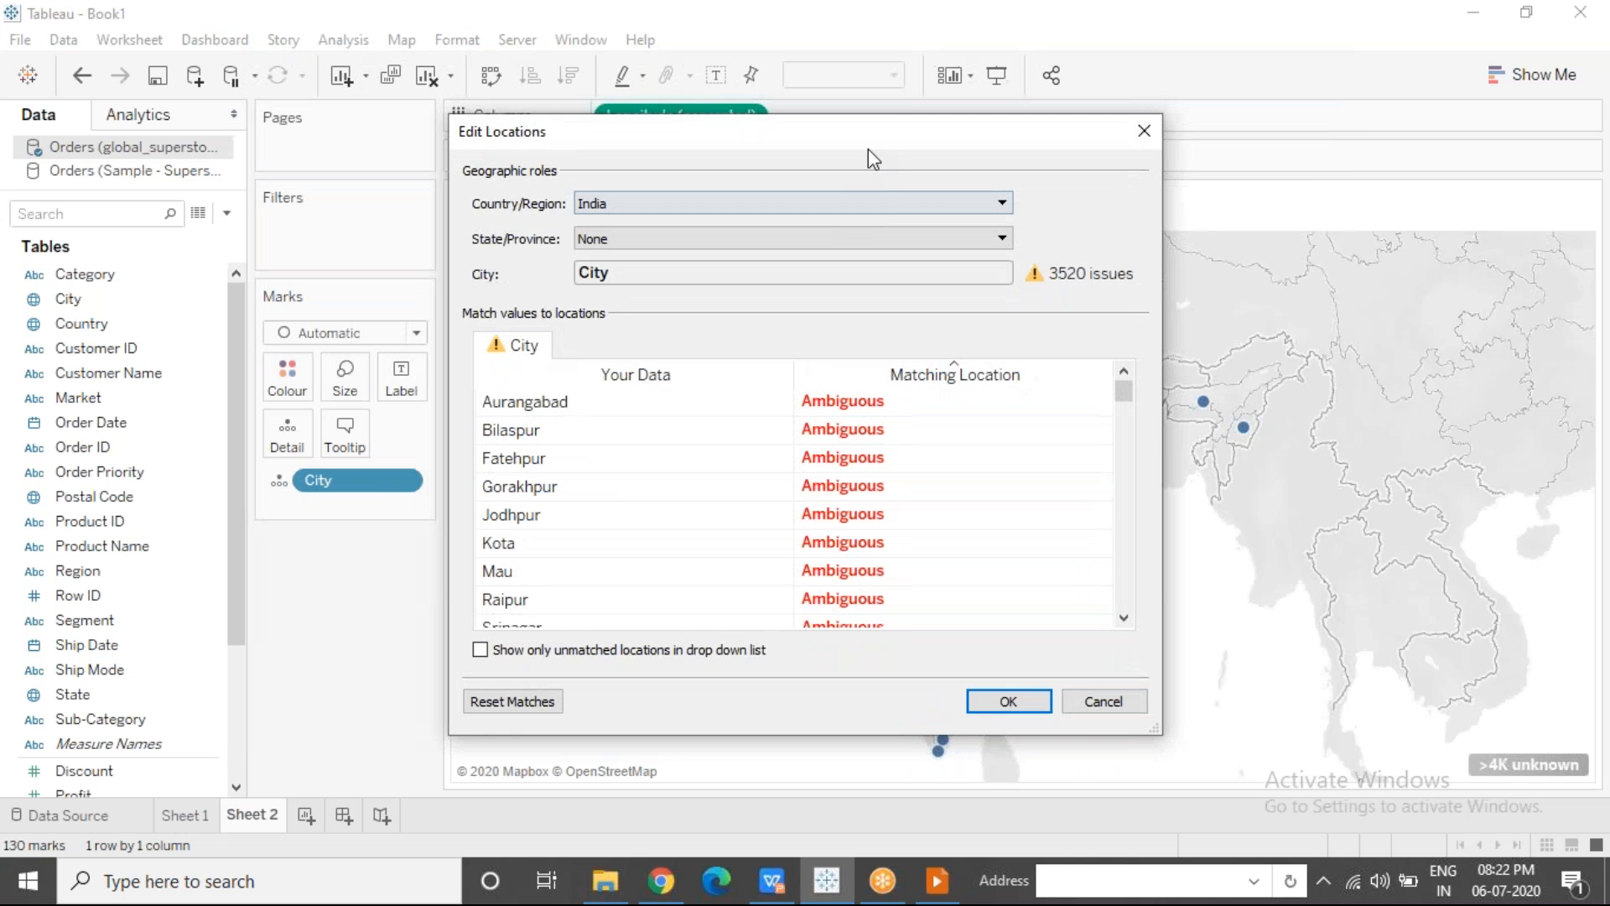
{"action": "left_click_drag", "start_coordinate": [885, 138], "coordinate": [564, 131]}
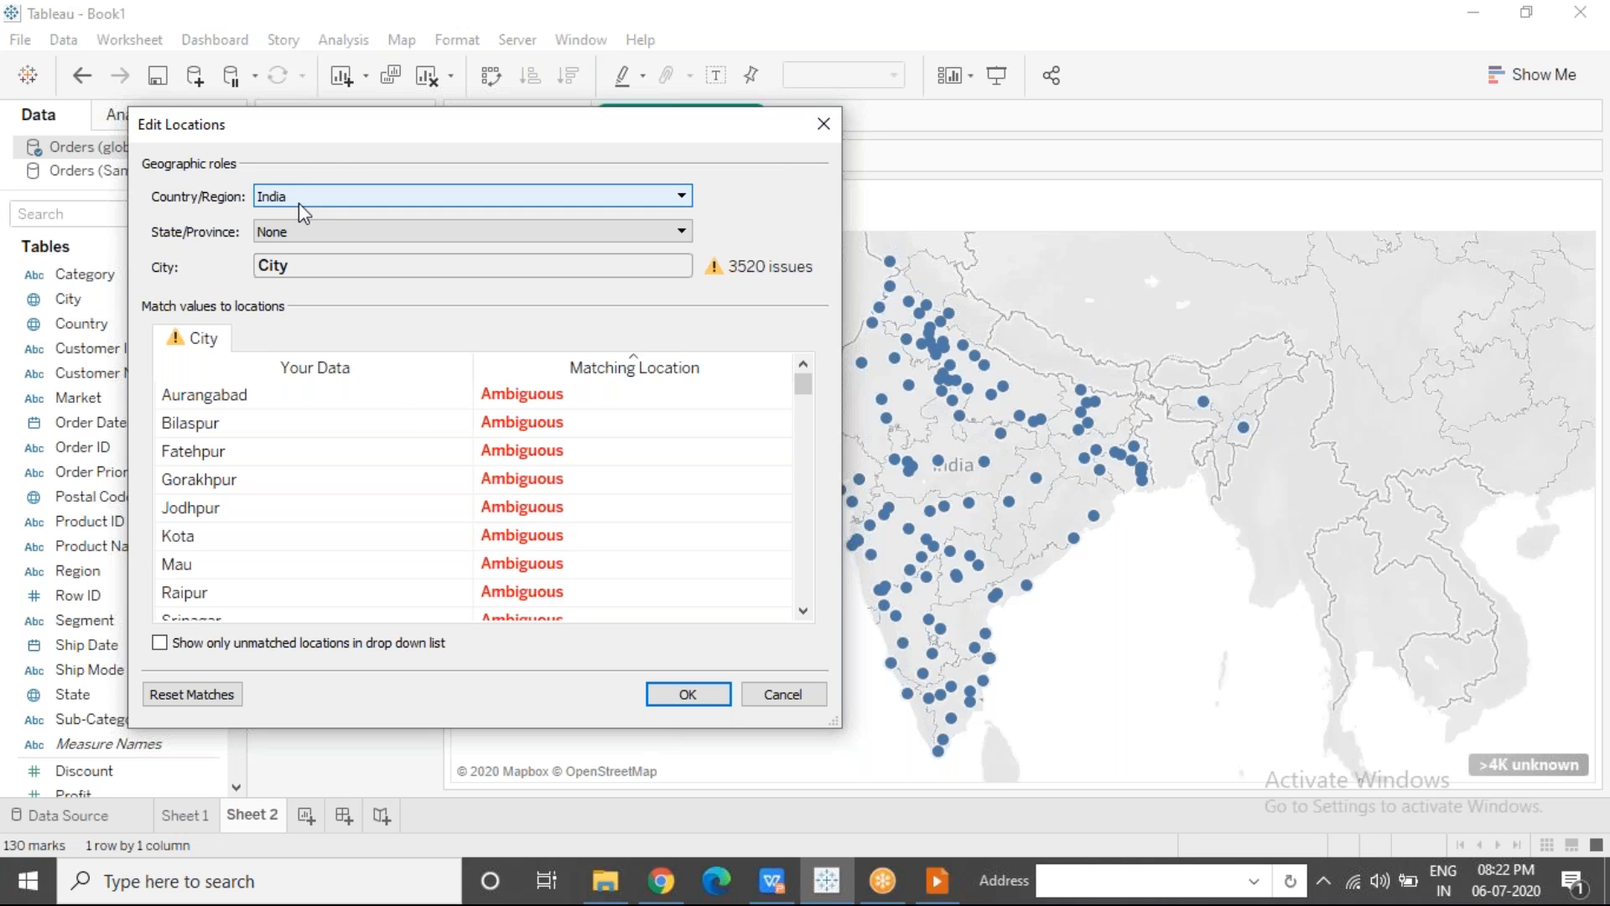
{"action": "left_click_drag", "start_coordinate": [323, 130], "coordinate": [261, 232]}
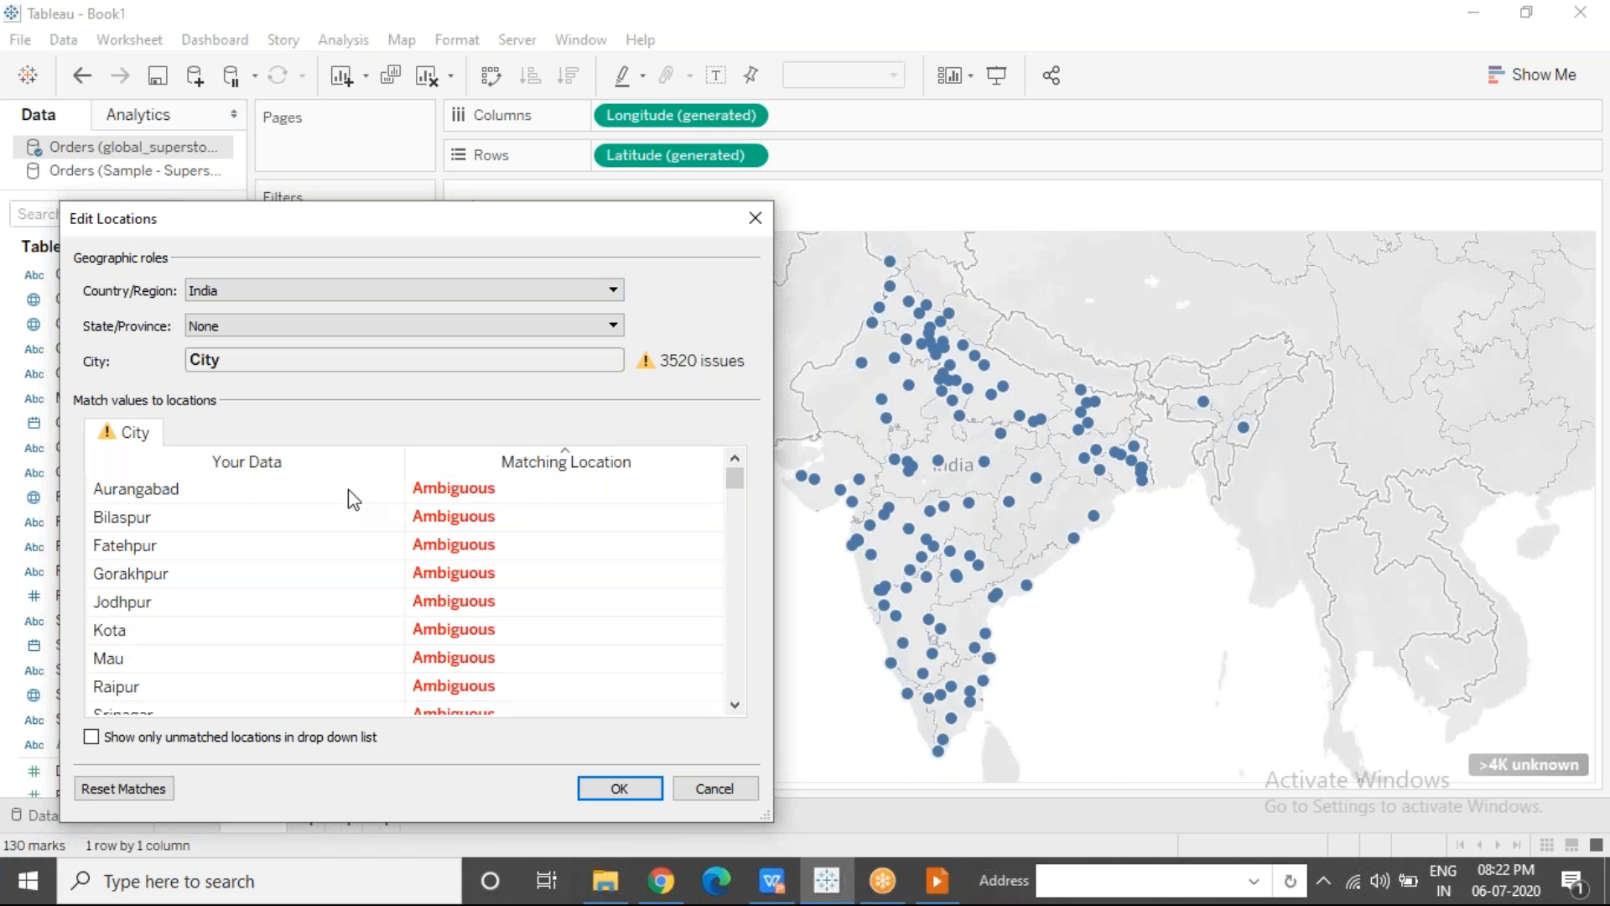
{"action": "left_click", "coordinate": [755, 219]}
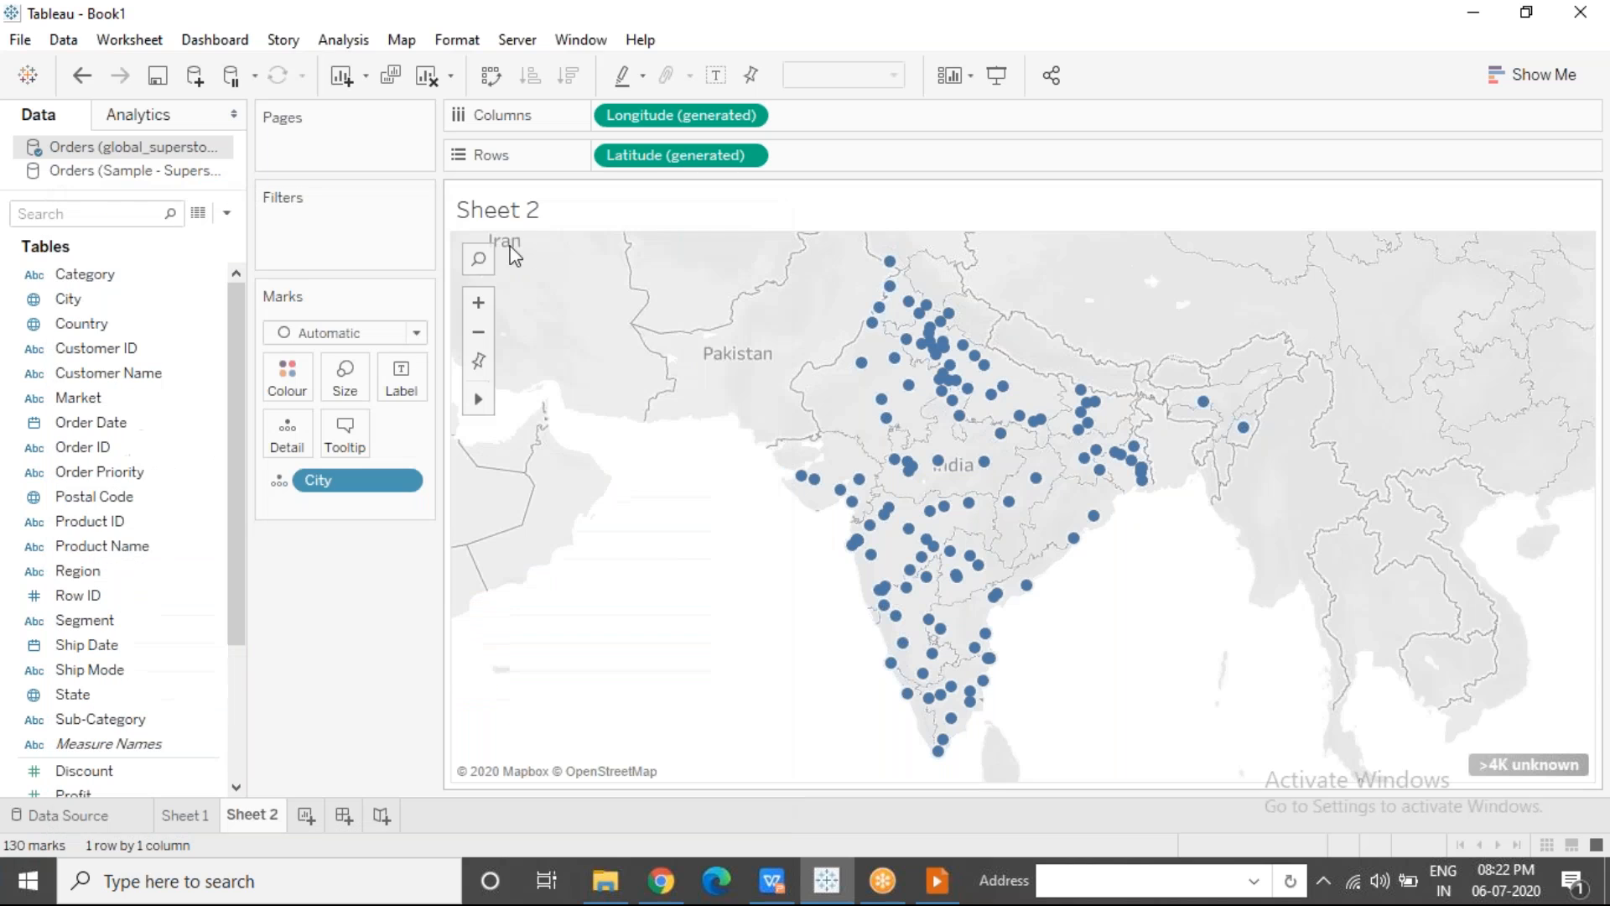
{"action": "mouse_move", "coordinate": [484, 261]}
{"action": "type", "text": "SUranga"}
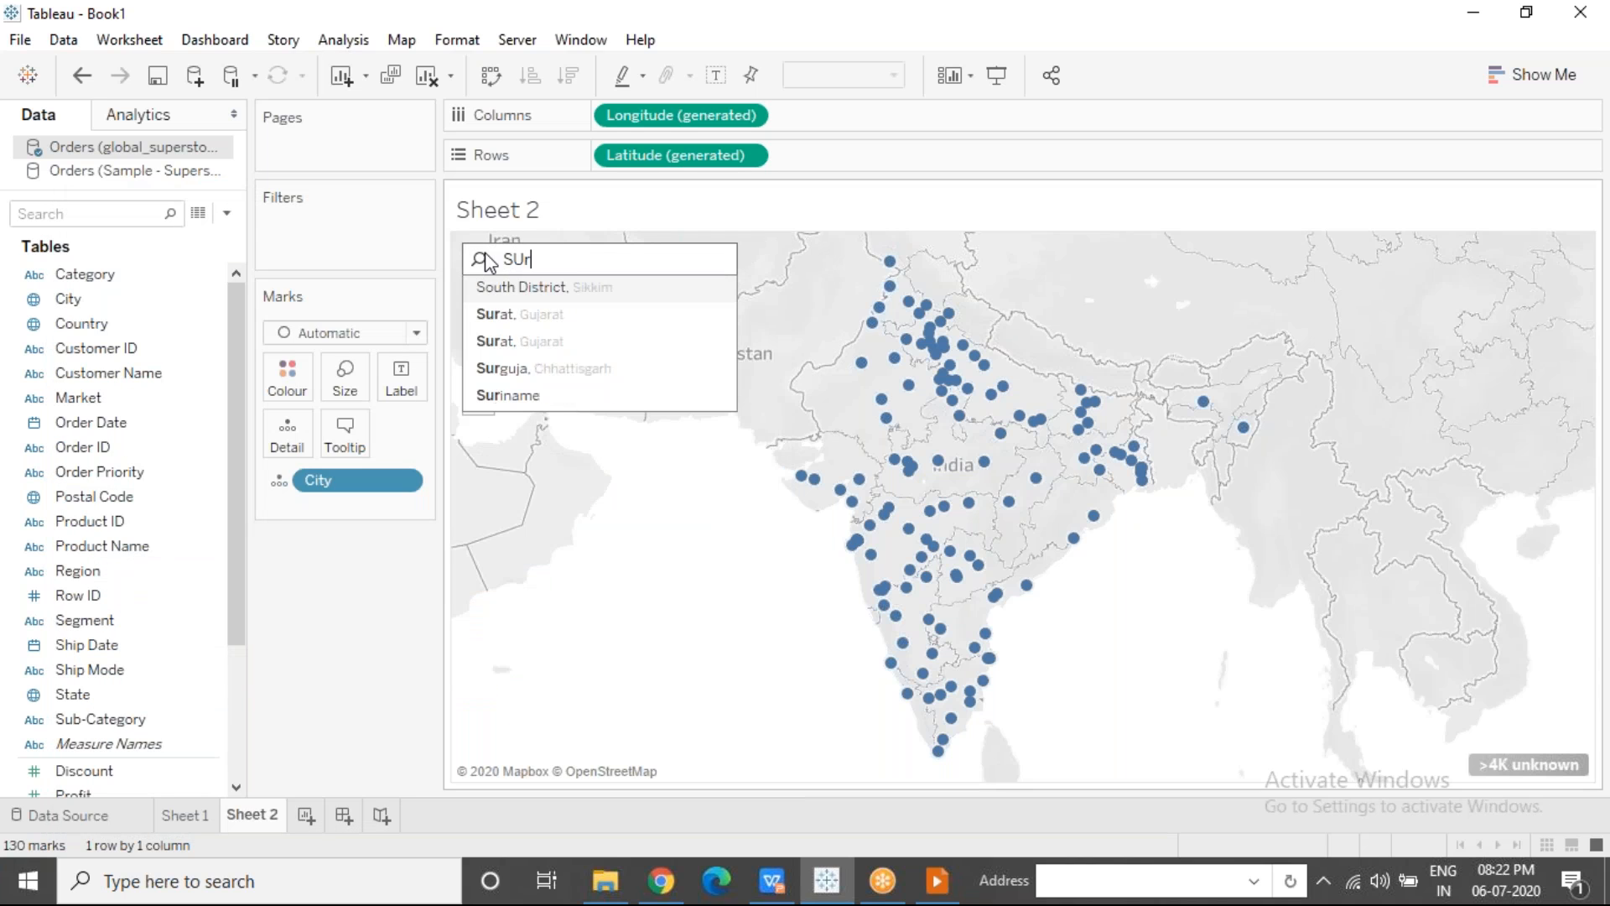
{"action": "key", "text": "BackSpace"}
{"action": "key", "text": "BackSpace"}
{"action": "key", "text": "BackSpace"}
{"action": "key", "text": "BackSpace"}
{"action": "key", "text": "BackSpace"}
{"action": "key", "text": "BackSpace"}
{"action": "key", "text": "BackSpace"}
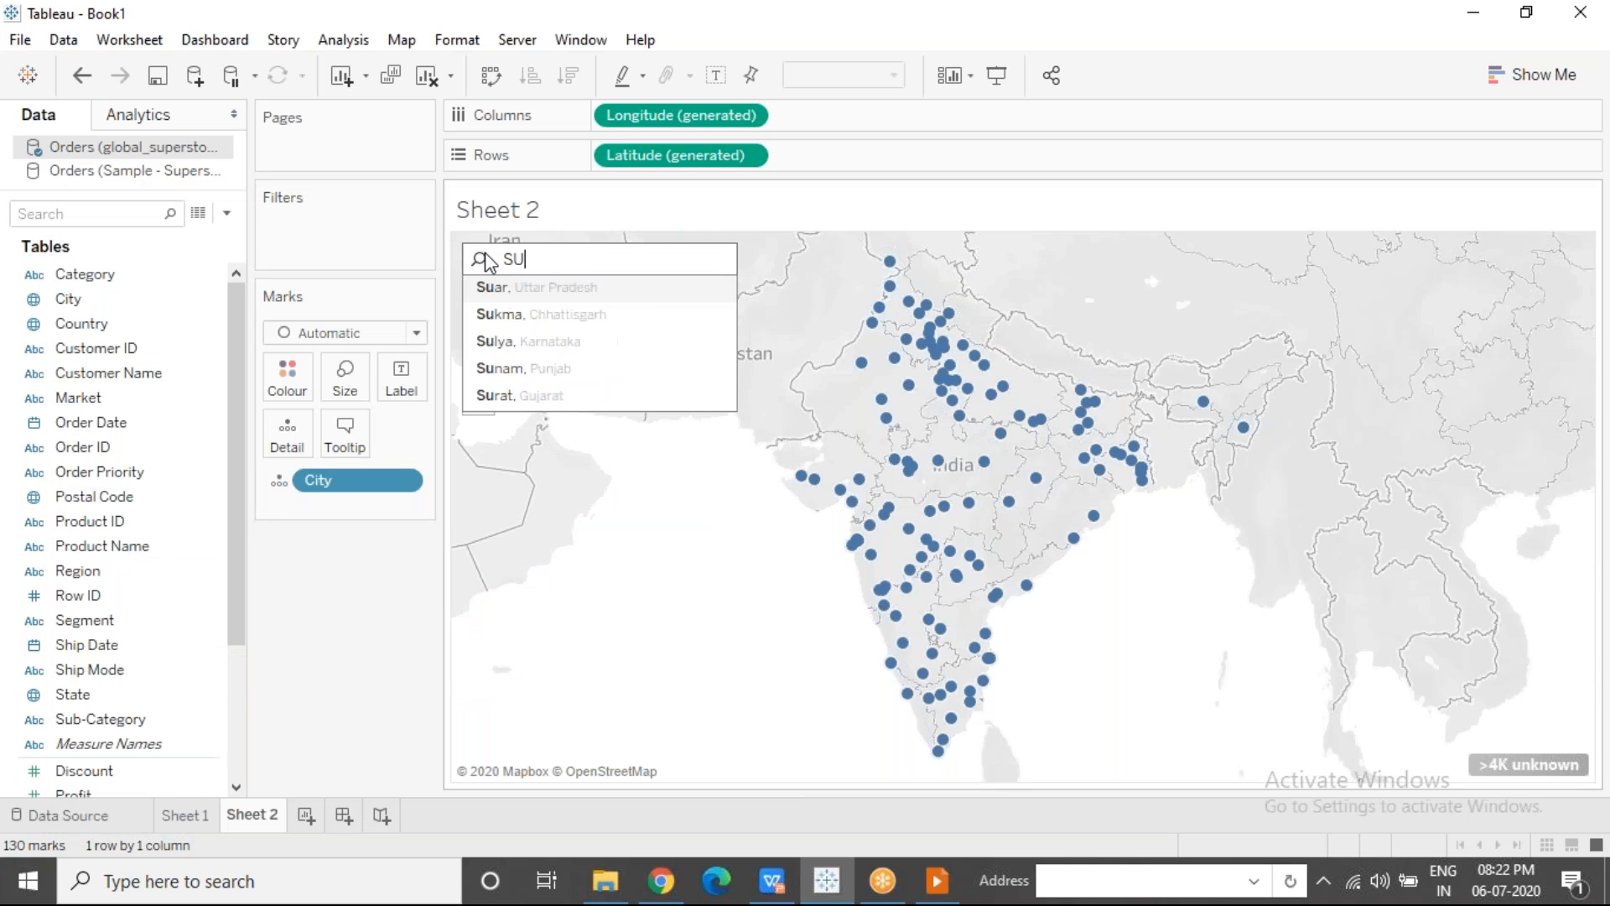
Step: Search the map for "Aurangab" and review the suggested places
{"action": "type", "text": "Au"}
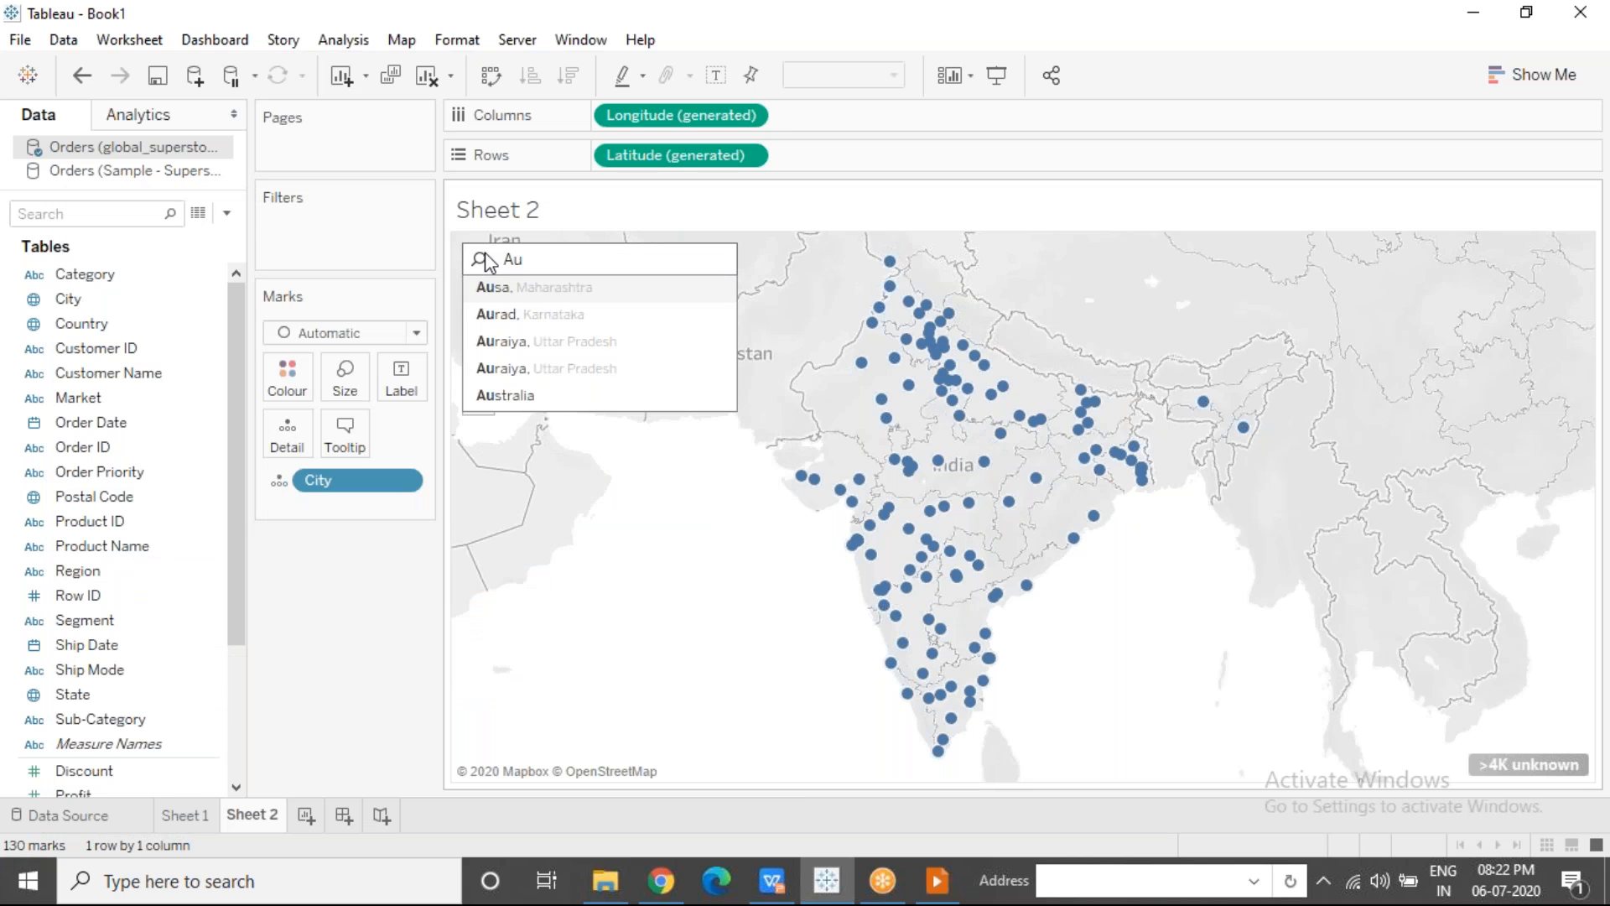
{"action": "type", "text": "ranga"}
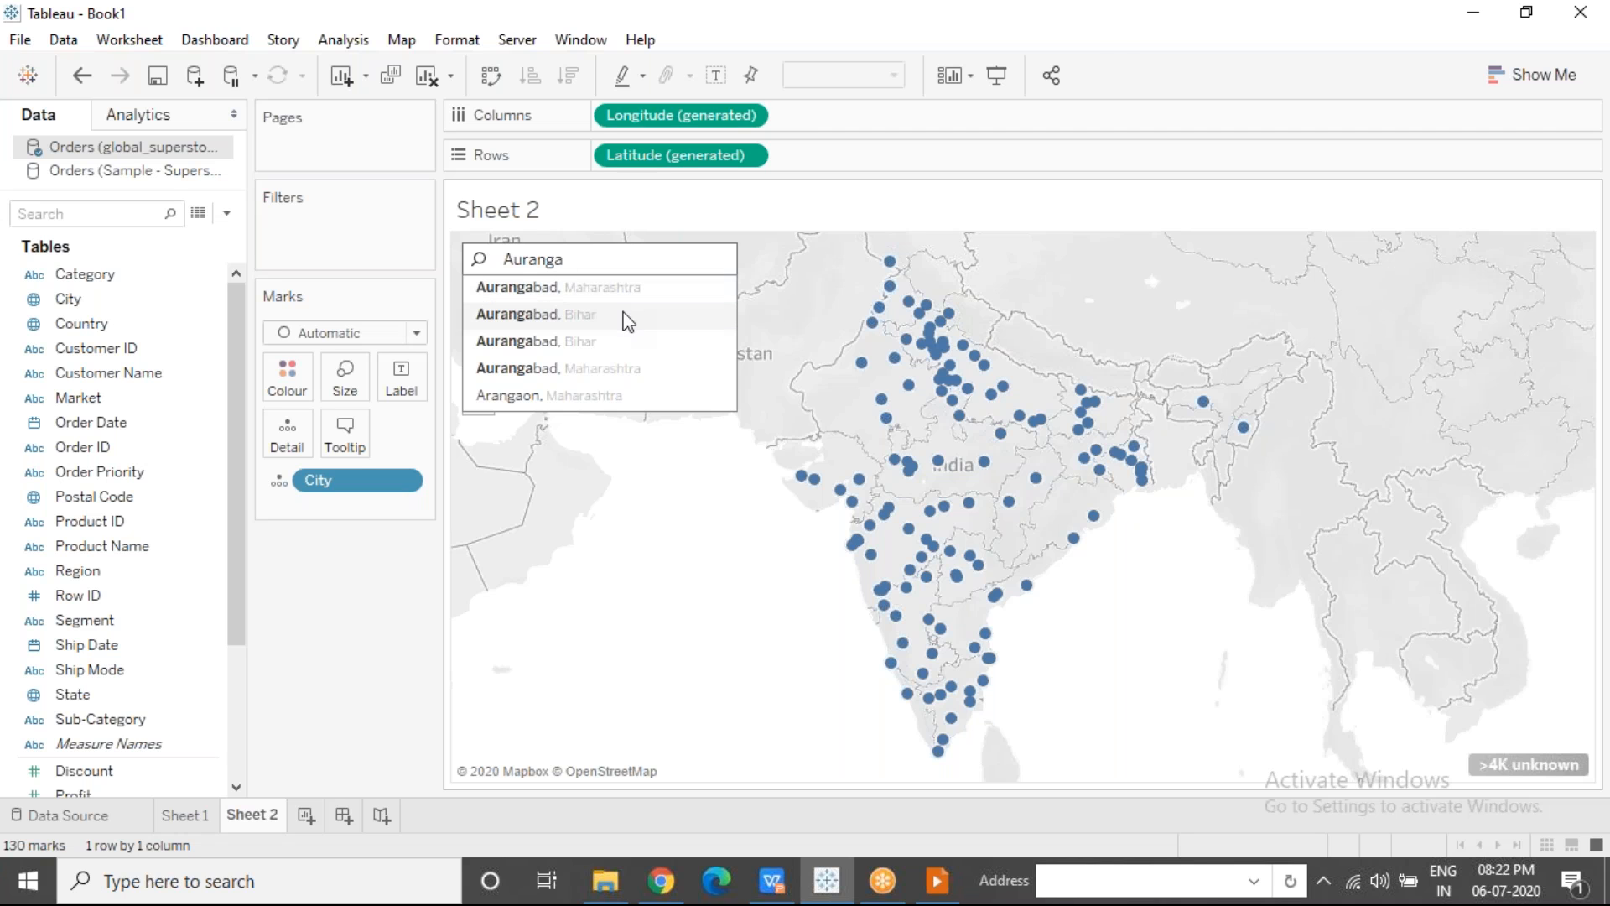
{"action": "left_click", "coordinate": [1121, 45]}
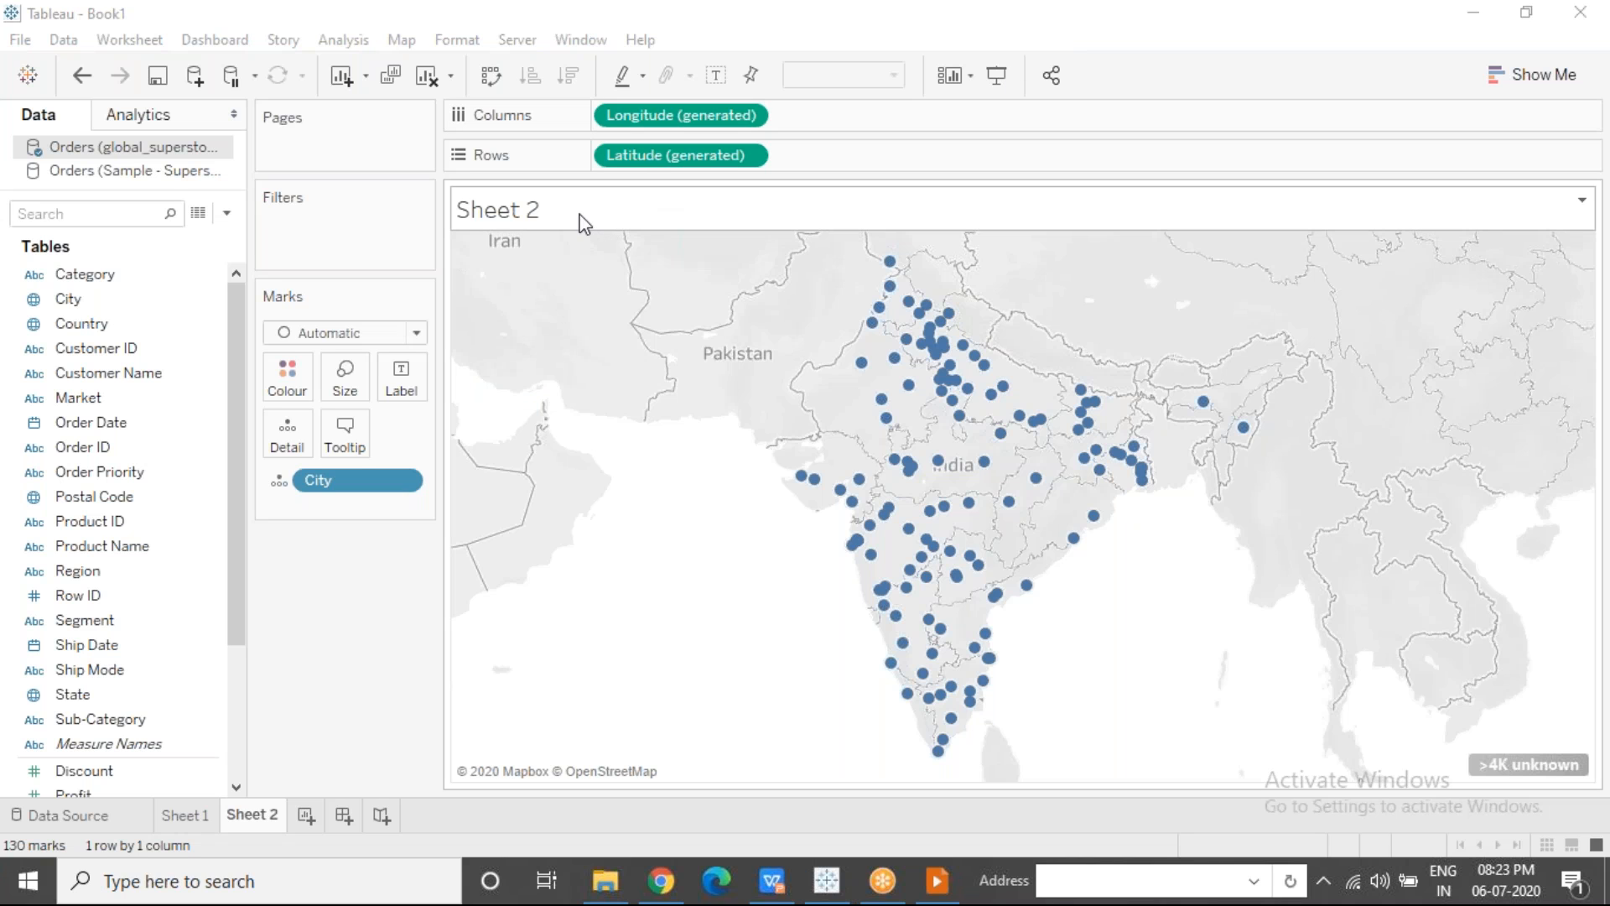
{"action": "left_click", "coordinate": [600, 263]}
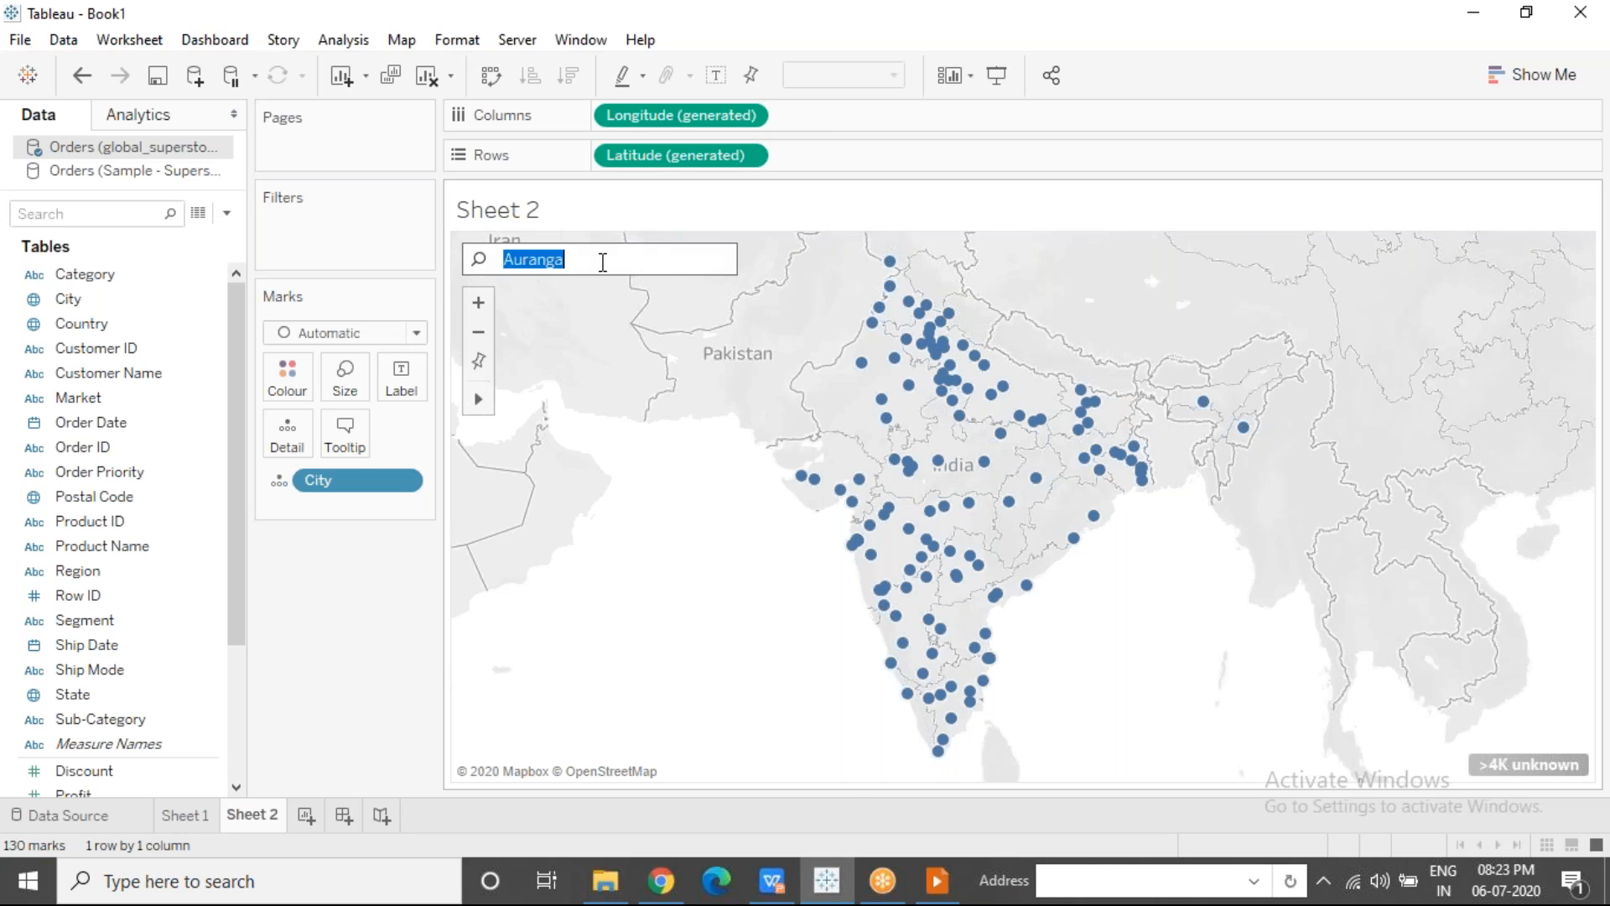
{"action": "left_click", "coordinate": [602, 262]}
{"action": "type", "text": "b"}
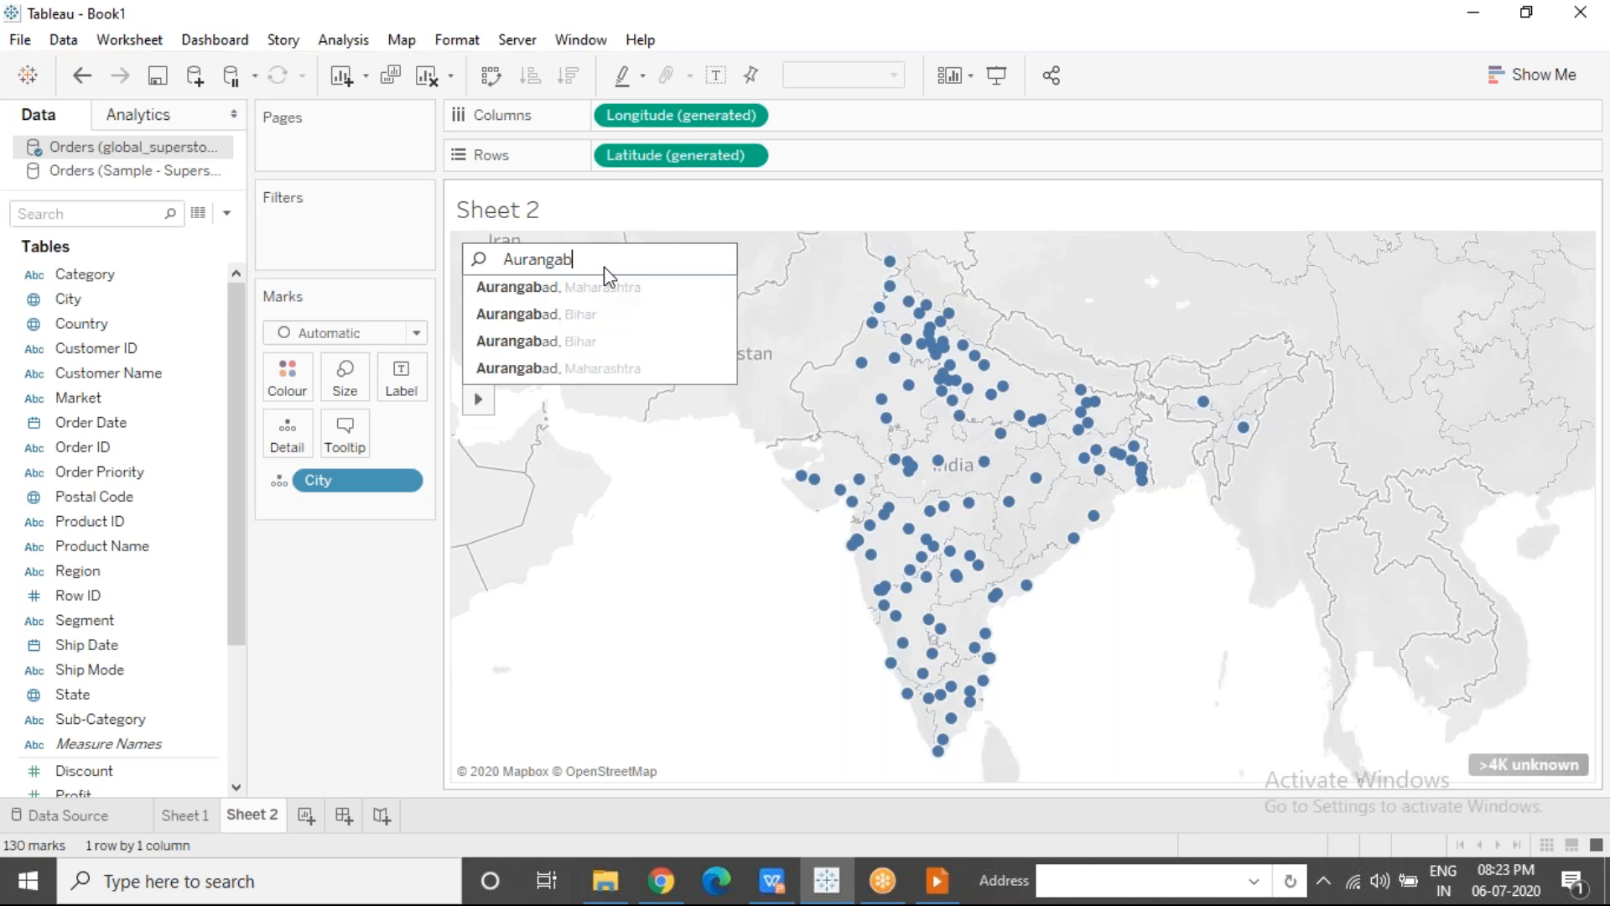
Step: Search the map for "Fateh" instead, review the suggested places, and clear the search
{"action": "key", "text": "BackSpace"}
{"action": "key", "text": "BackSpace"}
{"action": "key", "text": "BackSpace"}
{"action": "key", "text": "BackSpace"}
{"action": "key", "text": "BackSpace"}
{"action": "key", "text": "BackSpace"}
{"action": "key", "text": "BackSpace"}
{"action": "key", "text": "BackSpace"}
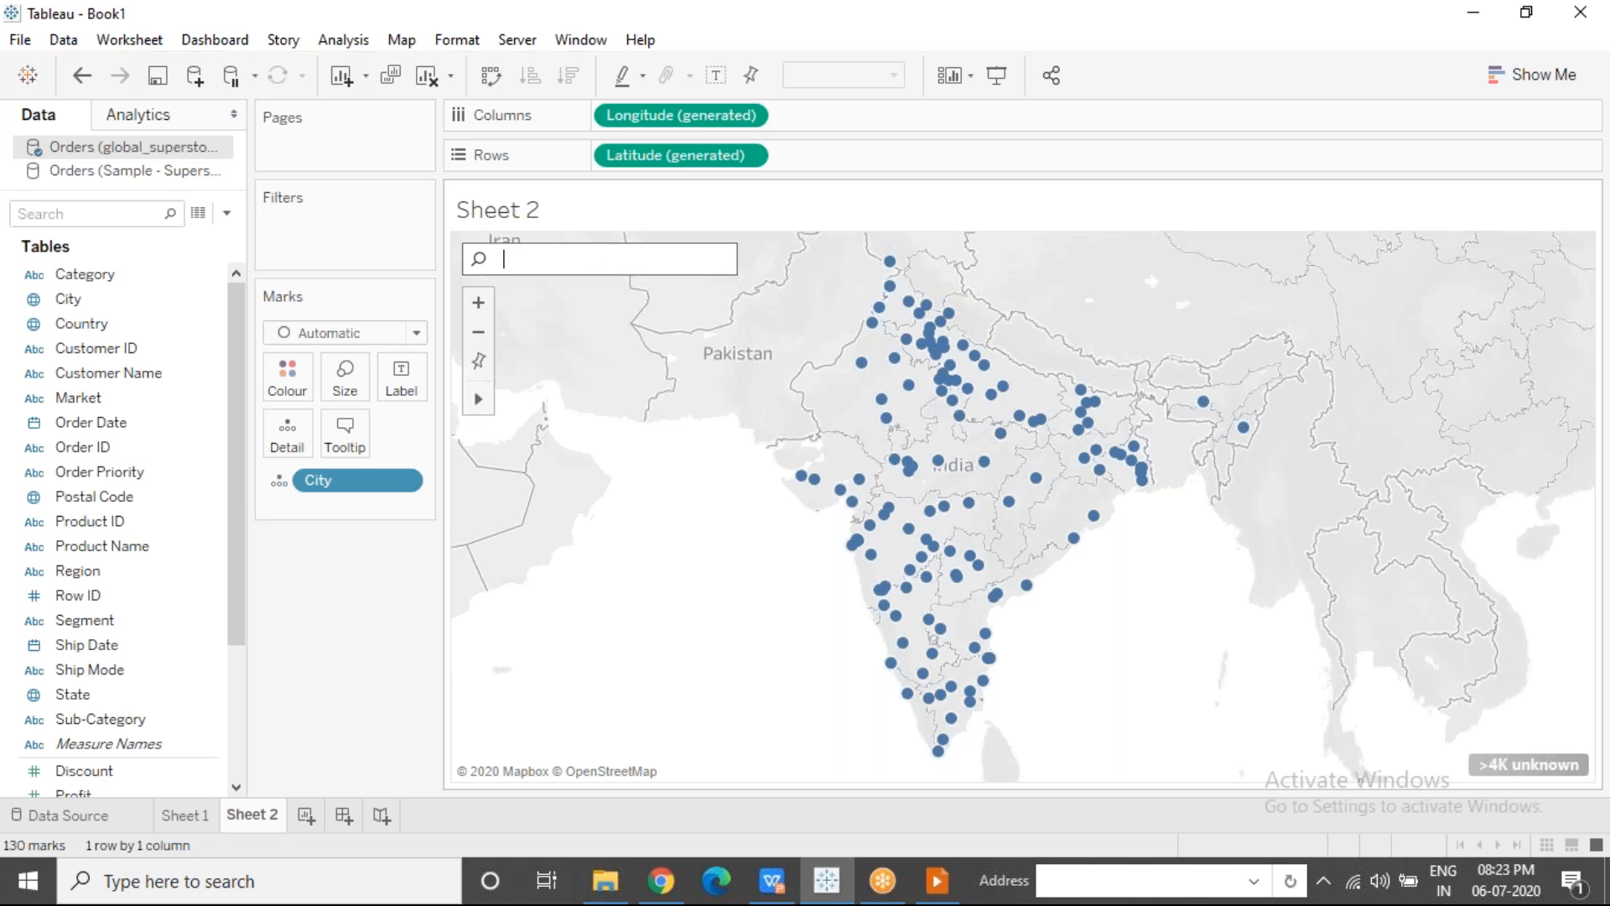
{"action": "type", "text": "Fateh"}
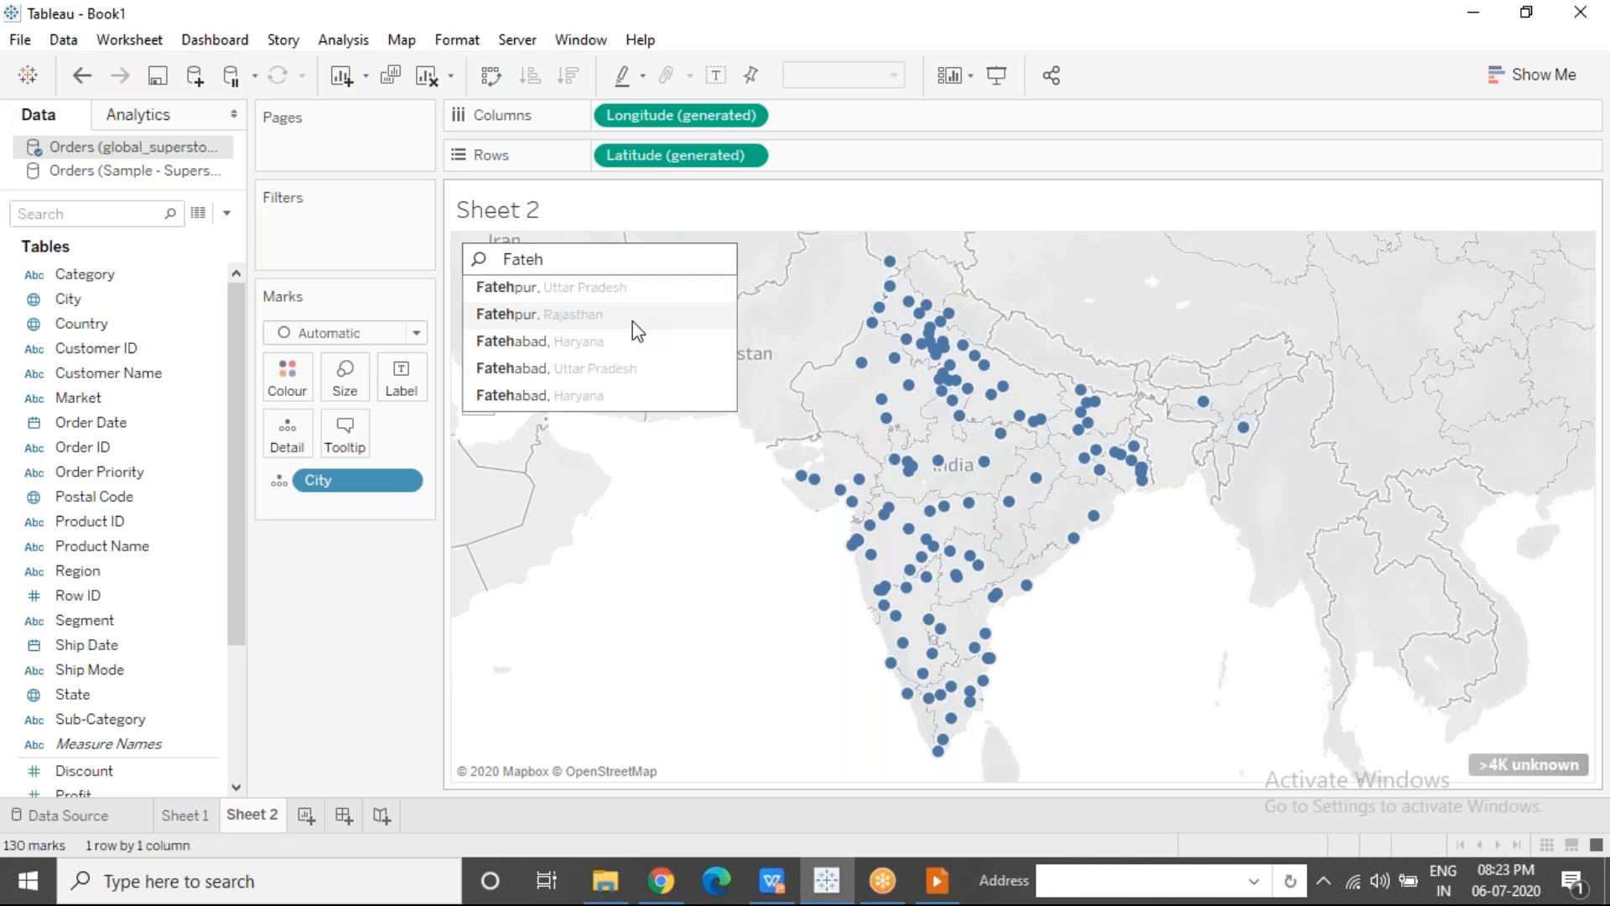
{"action": "key", "text": "BackSpace"}
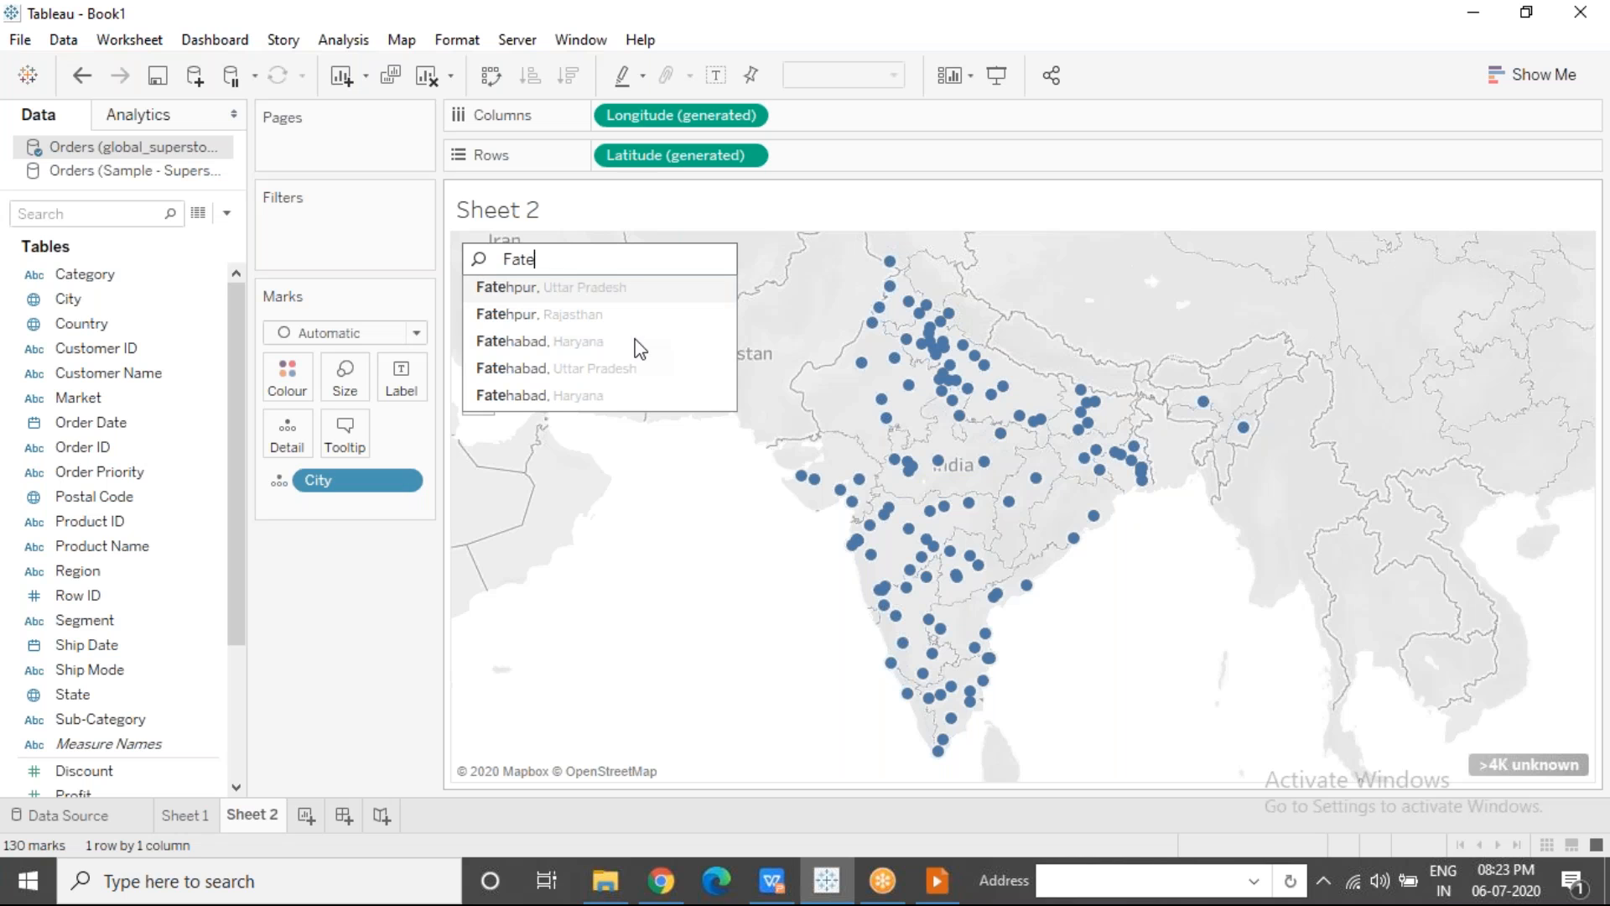
{"action": "key", "text": "BackSpace"}
{"action": "key", "text": "BackSpace"}
{"action": "key", "text": "BackSpace"}
{"action": "key", "text": "BackSpace"}
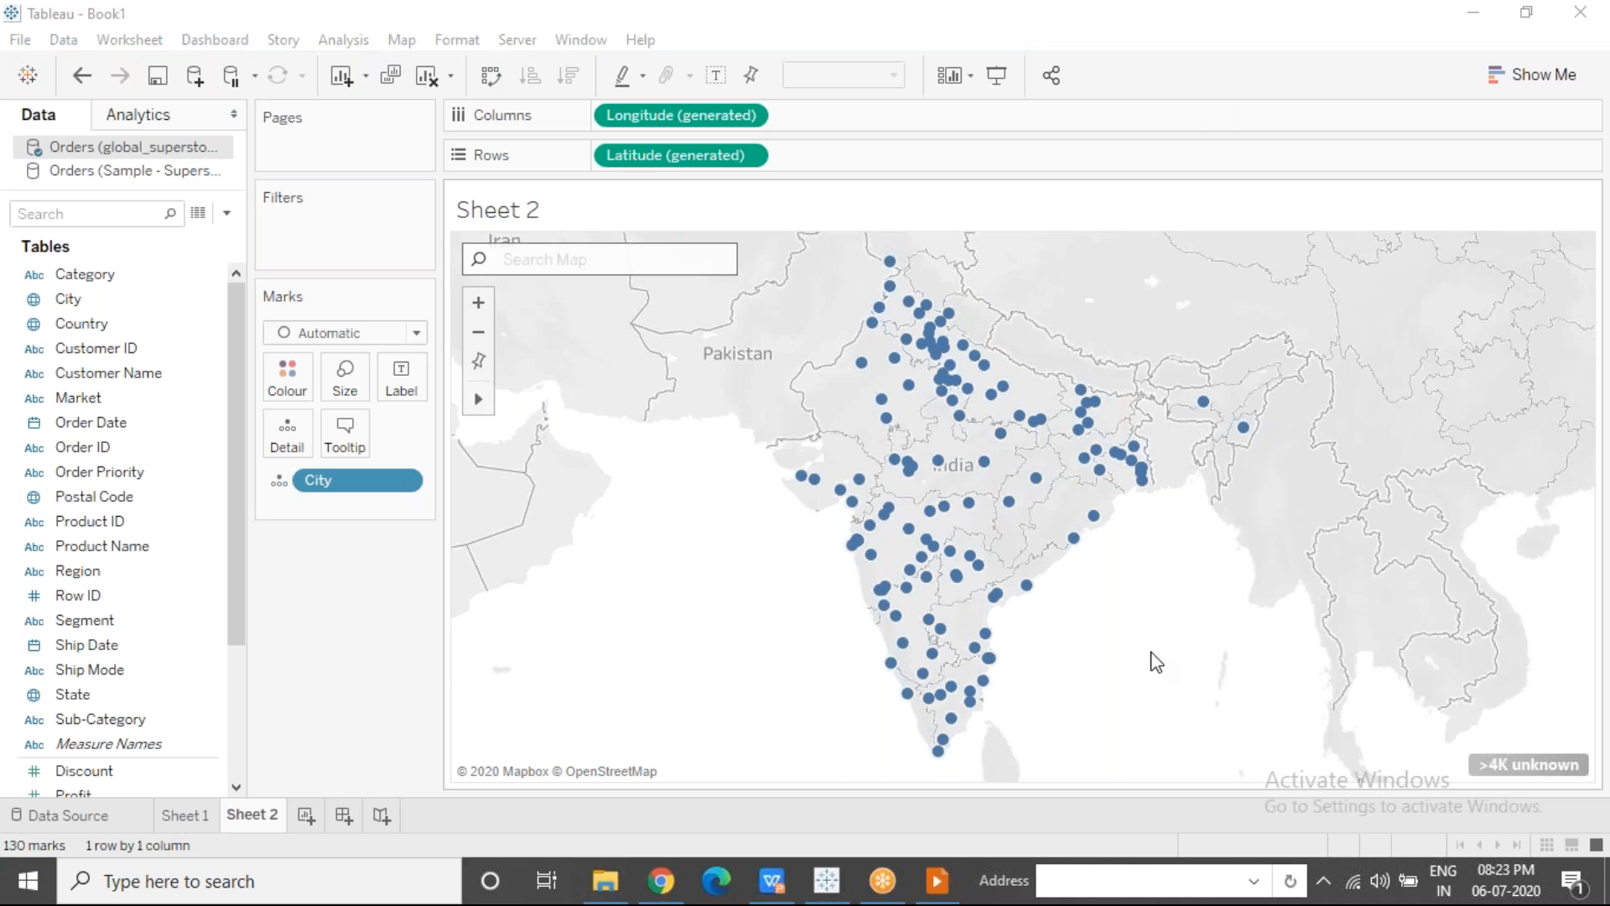
Step: Reopen the location editor for the unknown cities and examine the ambiguous and unrecognised matches, from Aurangabad on to Aachen and Aalen
{"action": "left_click", "coordinate": [1523, 775]}
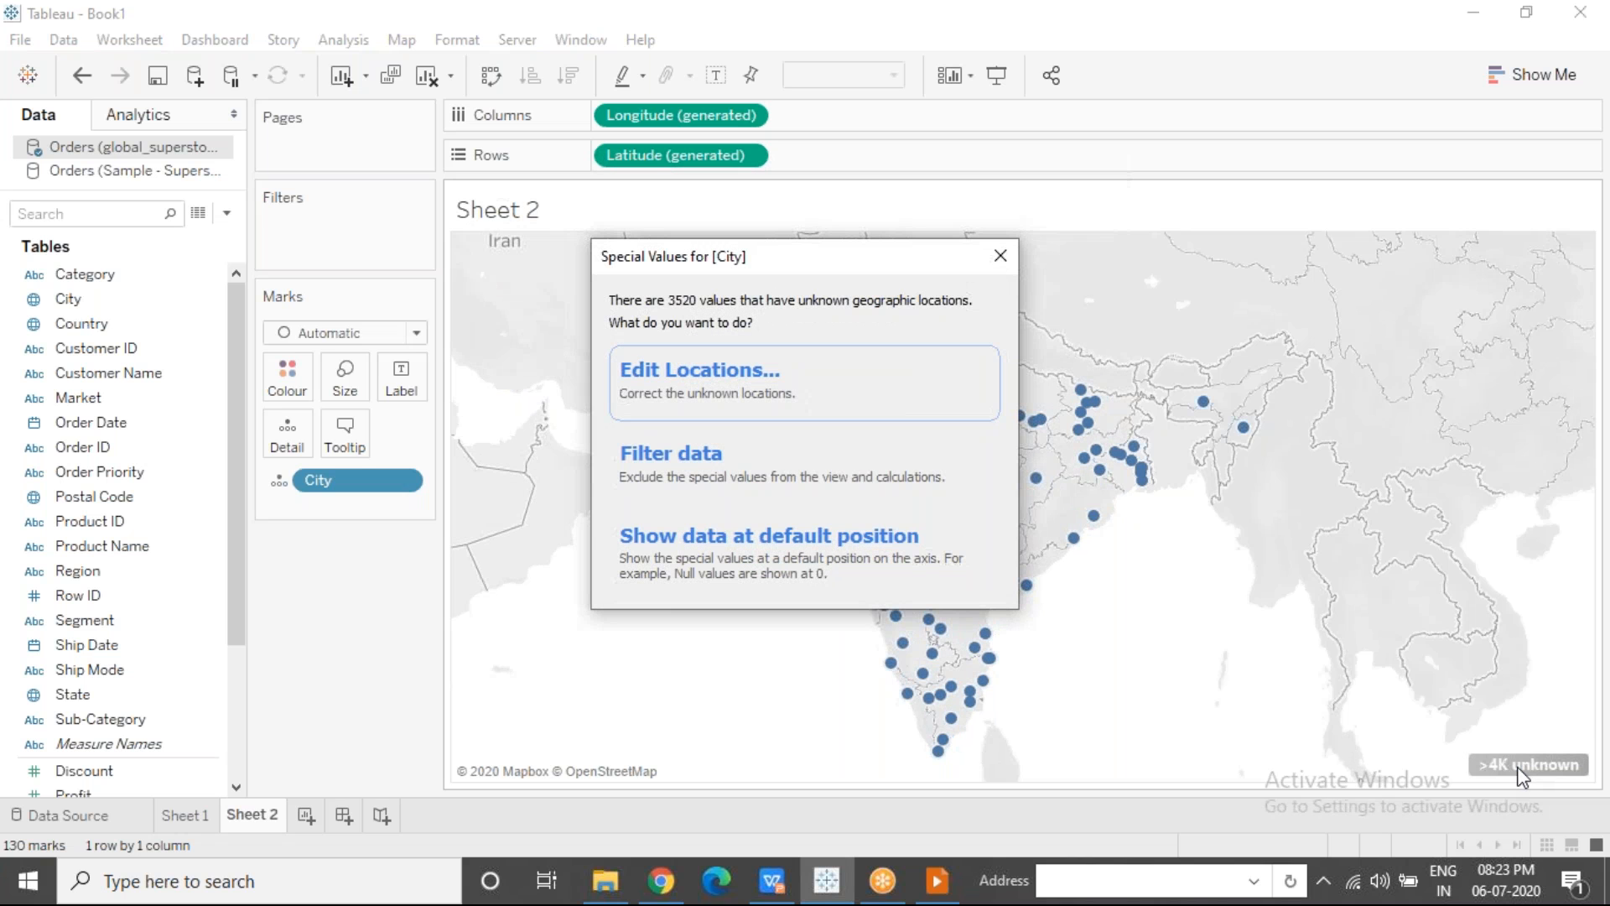
{"action": "left_click", "coordinate": [763, 376]}
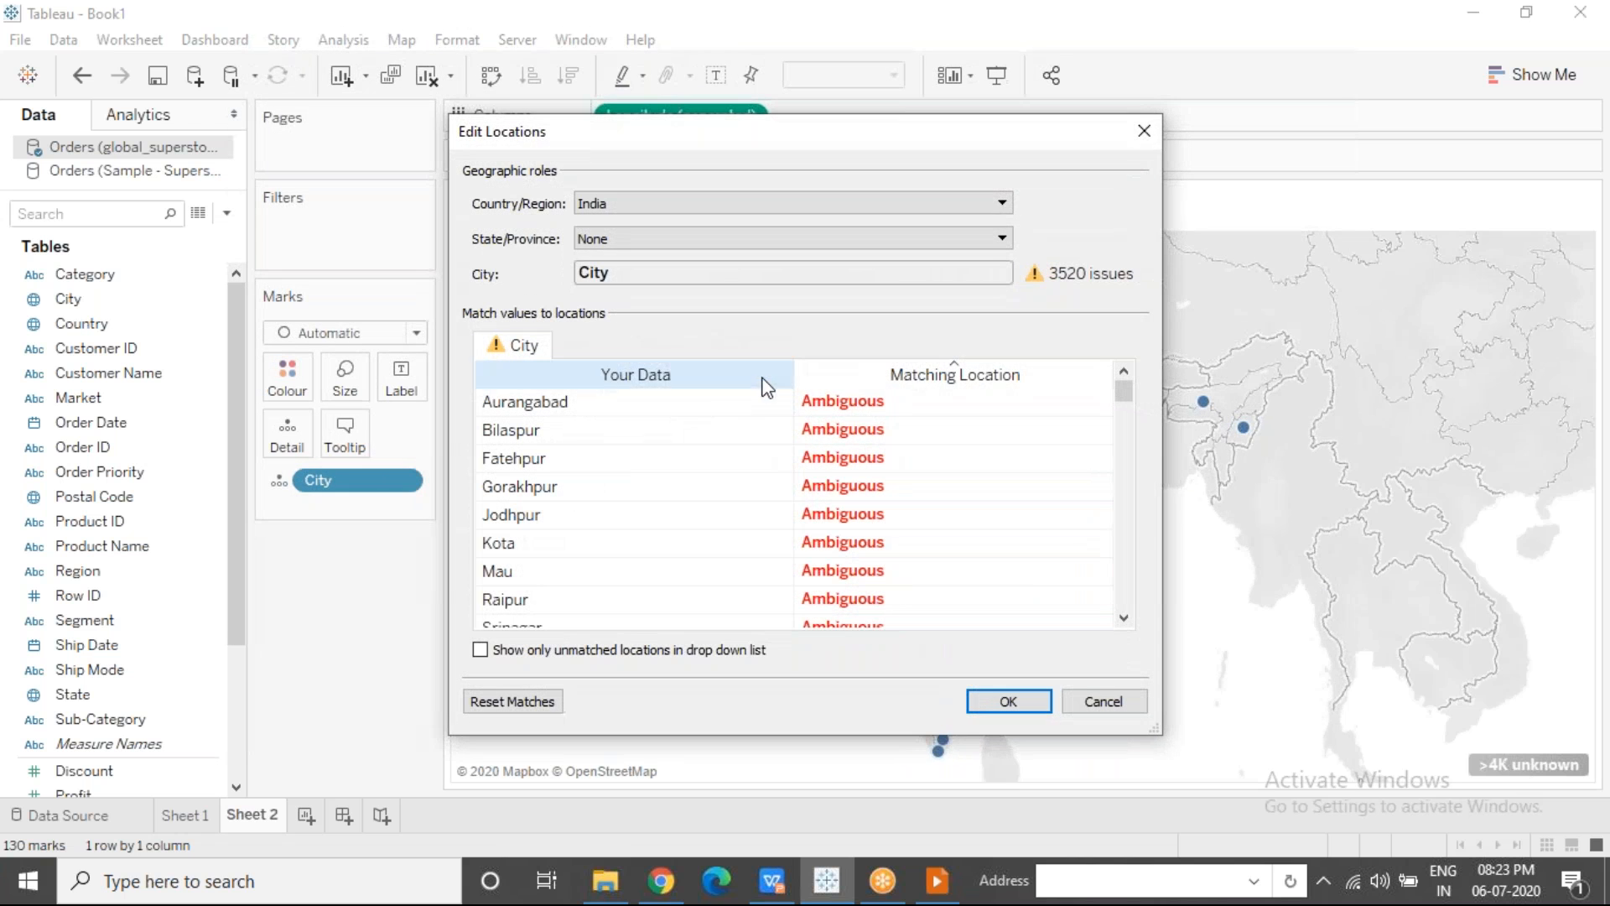
{"action": "left_click", "coordinate": [891, 410]}
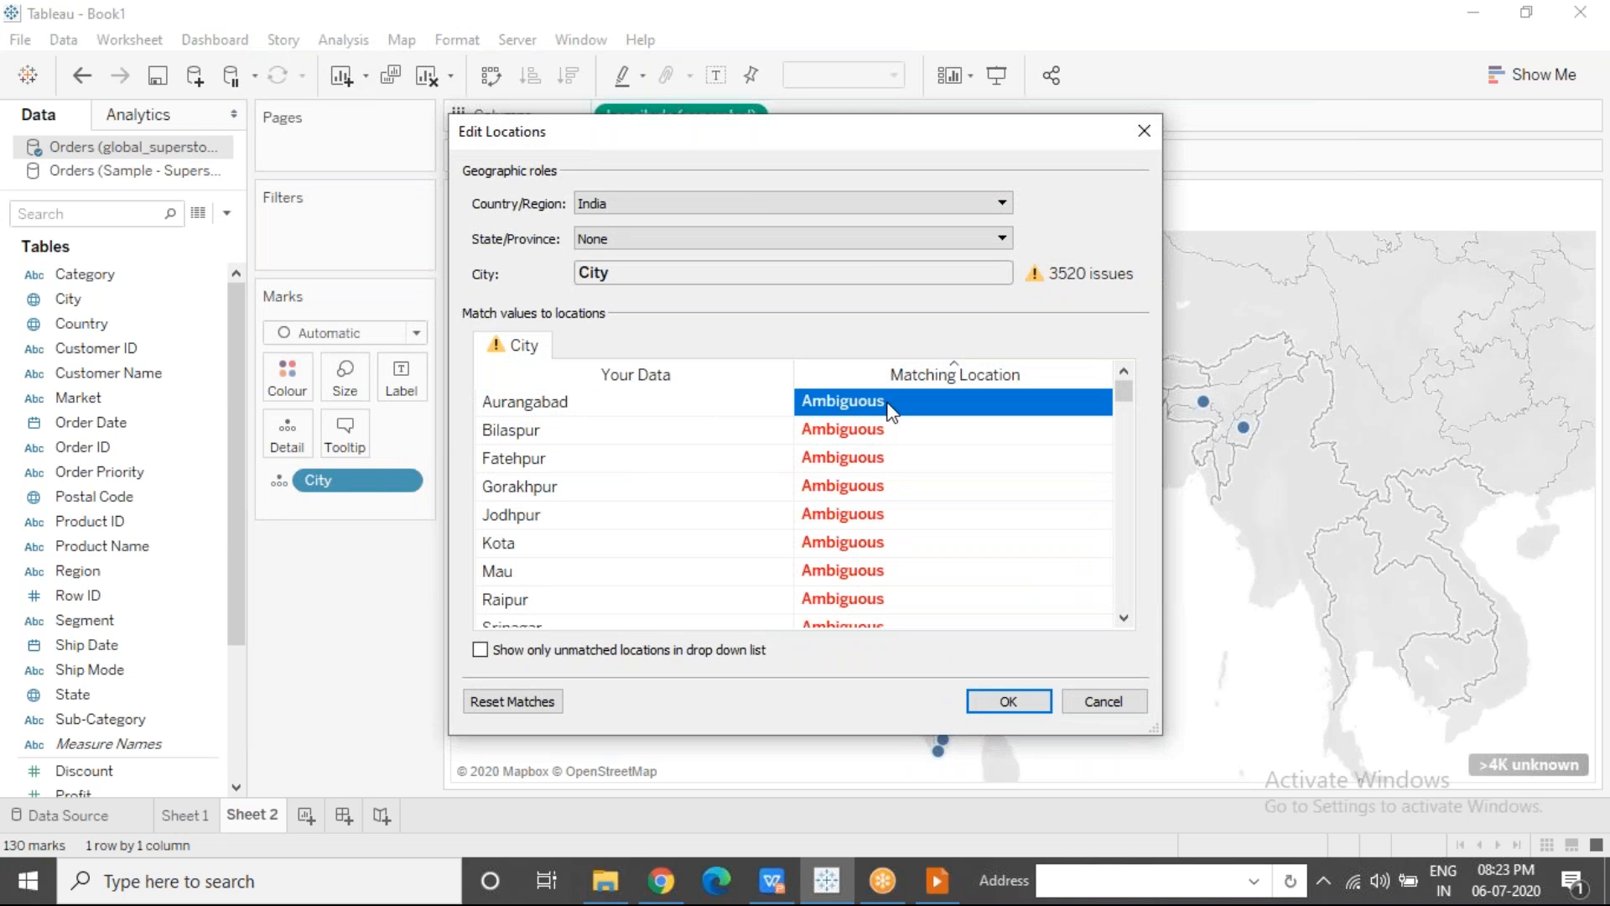
{"action": "left_click", "coordinate": [886, 464]}
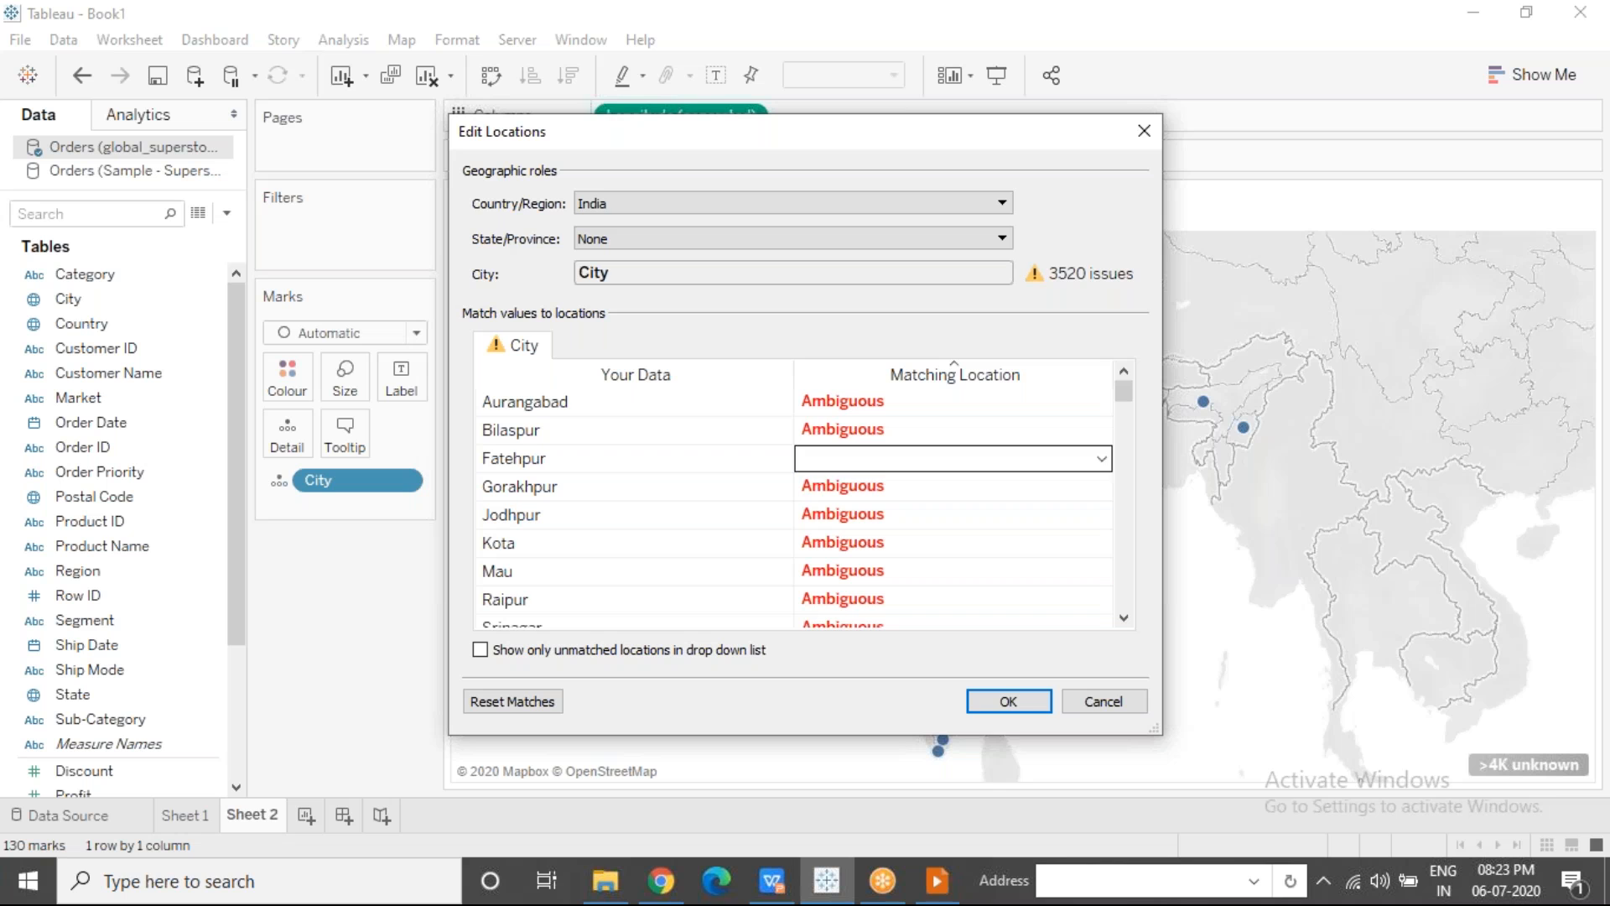
{"action": "left_click", "coordinate": [877, 514]}
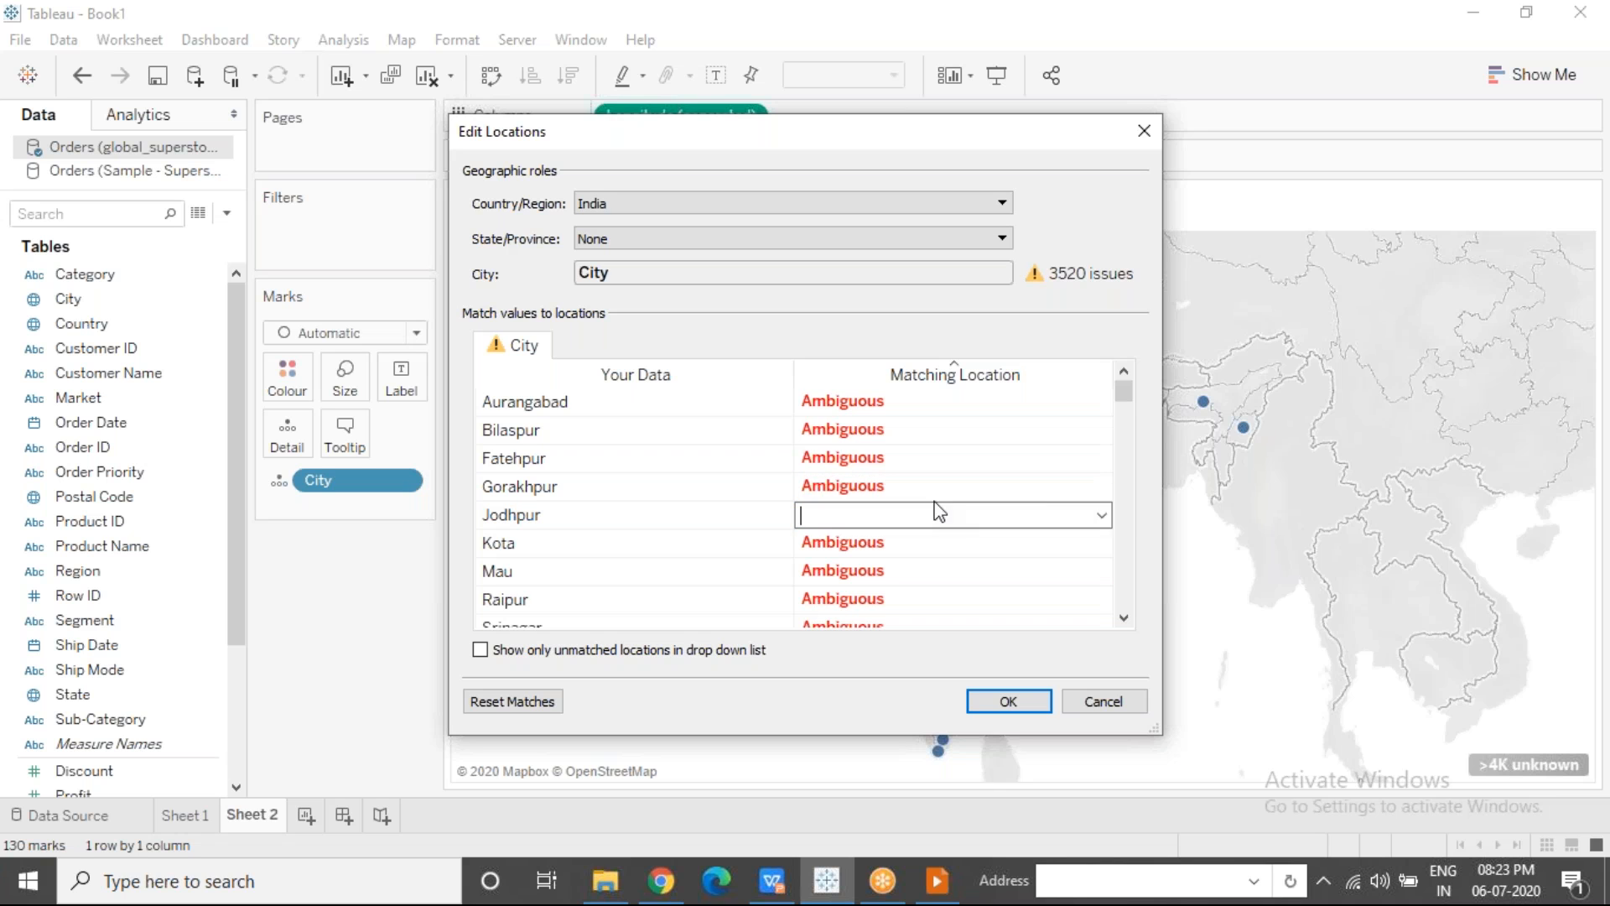
{"action": "left_click", "coordinate": [1124, 507]}
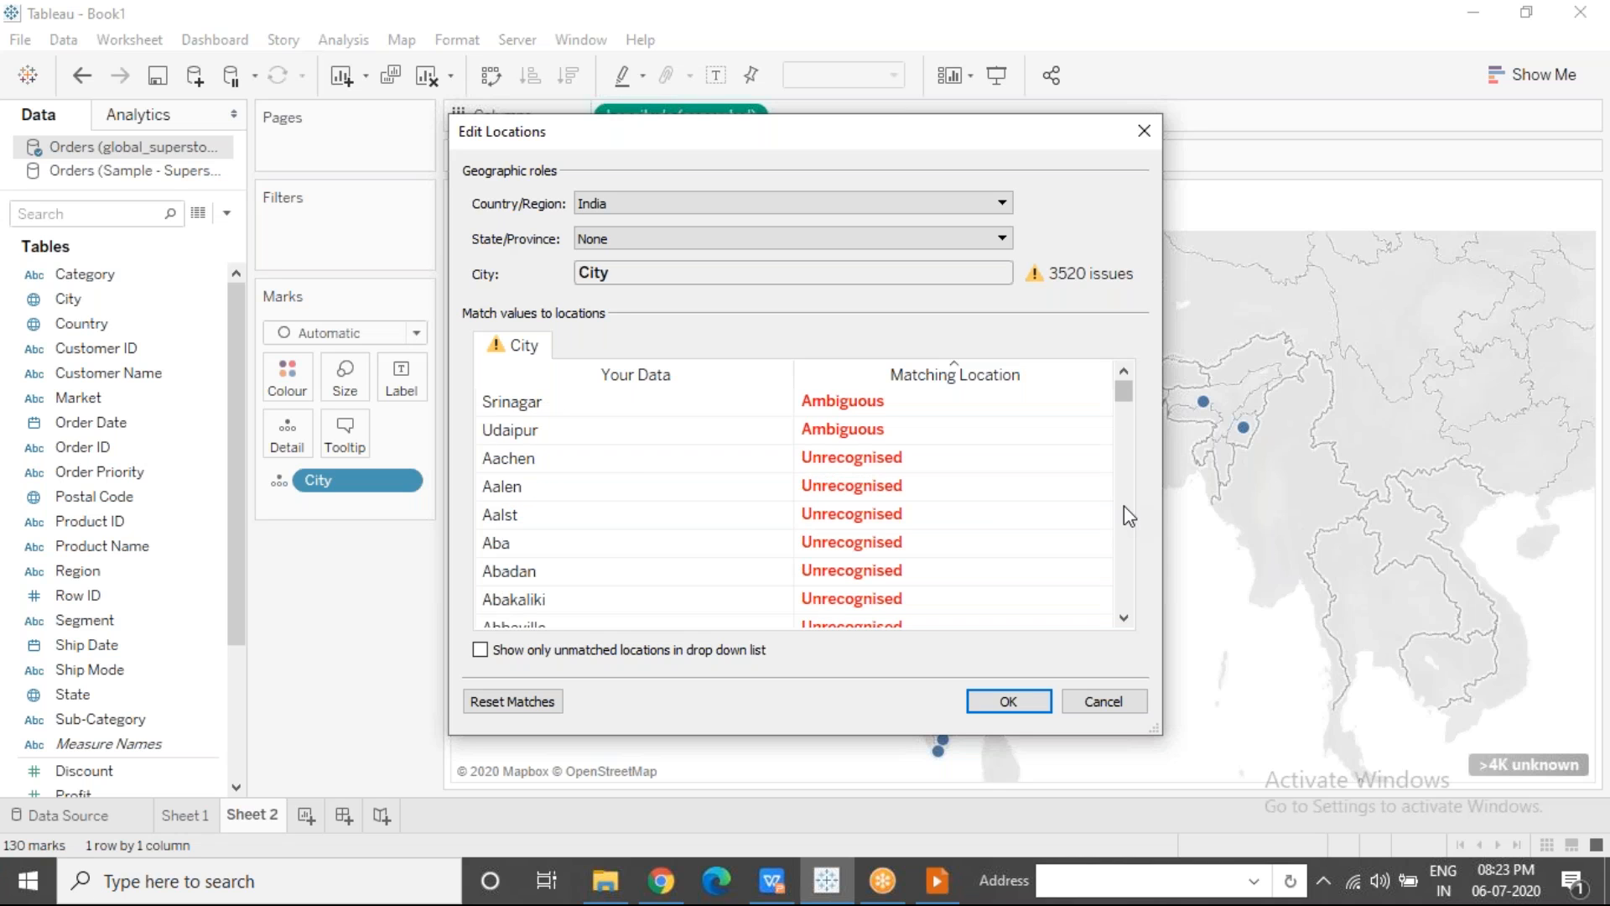
{"action": "left_click", "coordinate": [899, 456]}
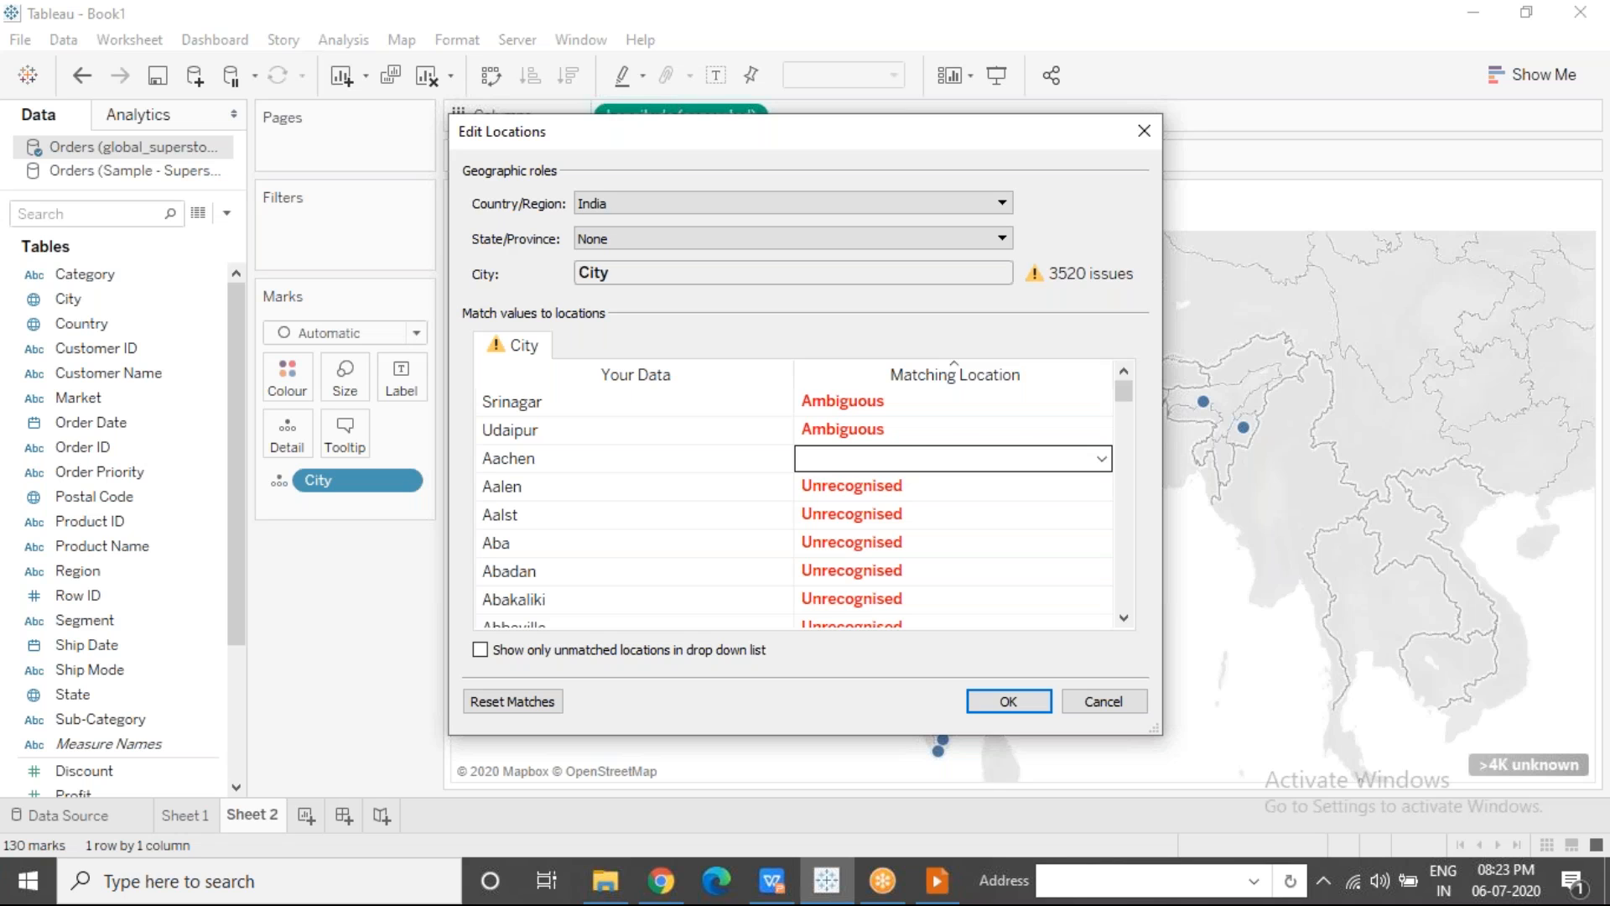
{"action": "left_click", "coordinate": [947, 485]}
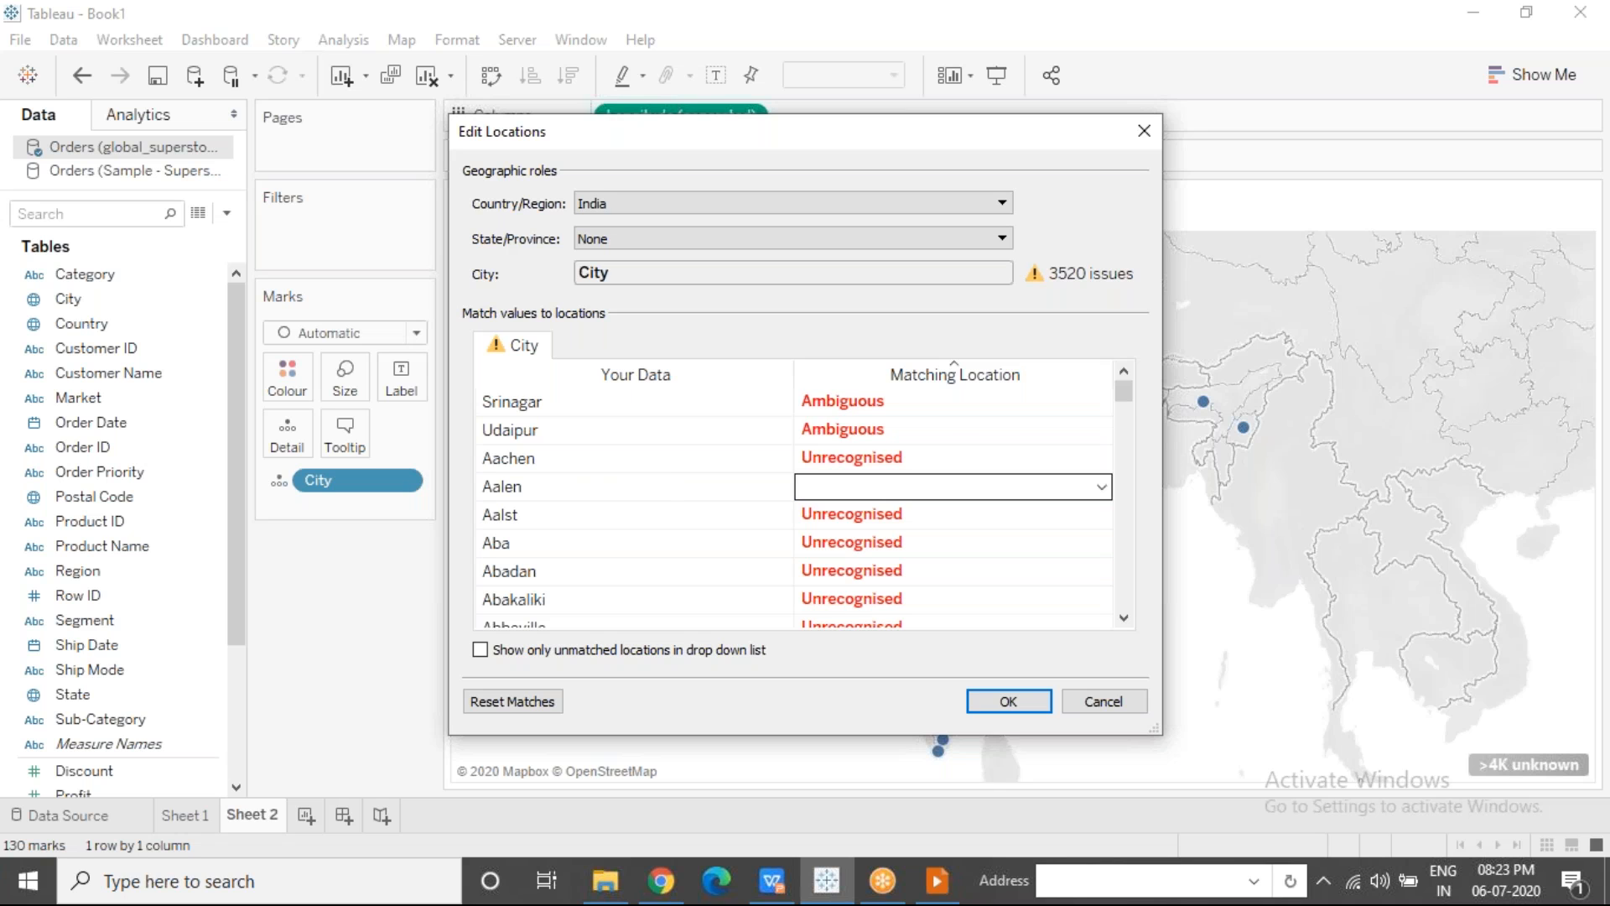
{"action": "left_click", "coordinate": [591, 461]}
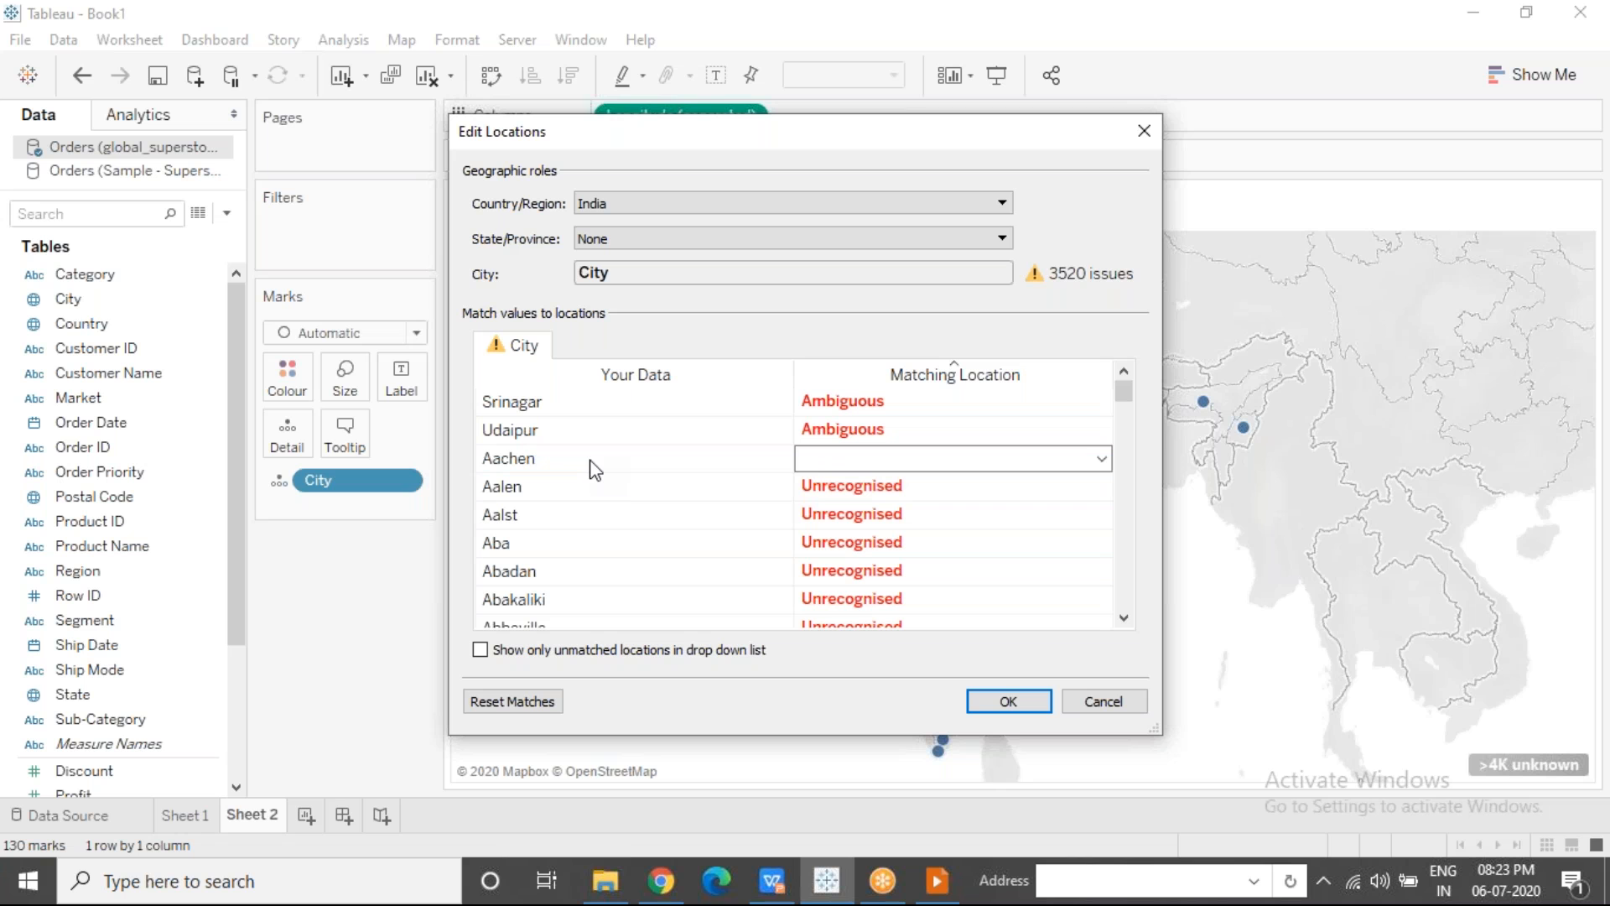
{"action": "left_click", "coordinate": [1121, 32]}
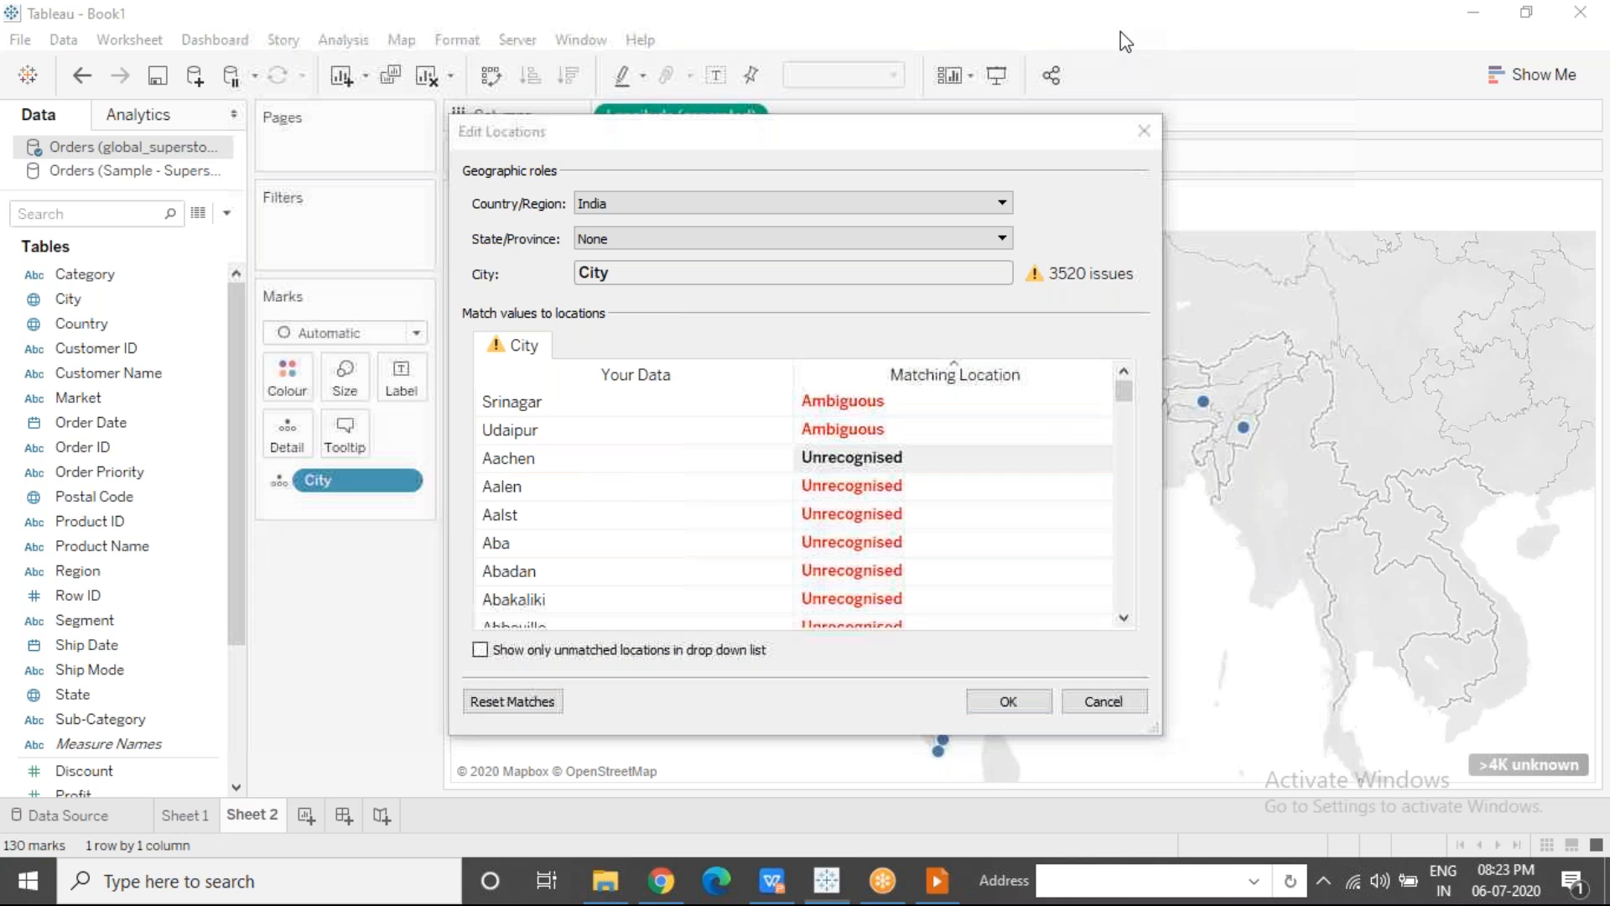
{"action": "left_click", "coordinate": [638, 487]}
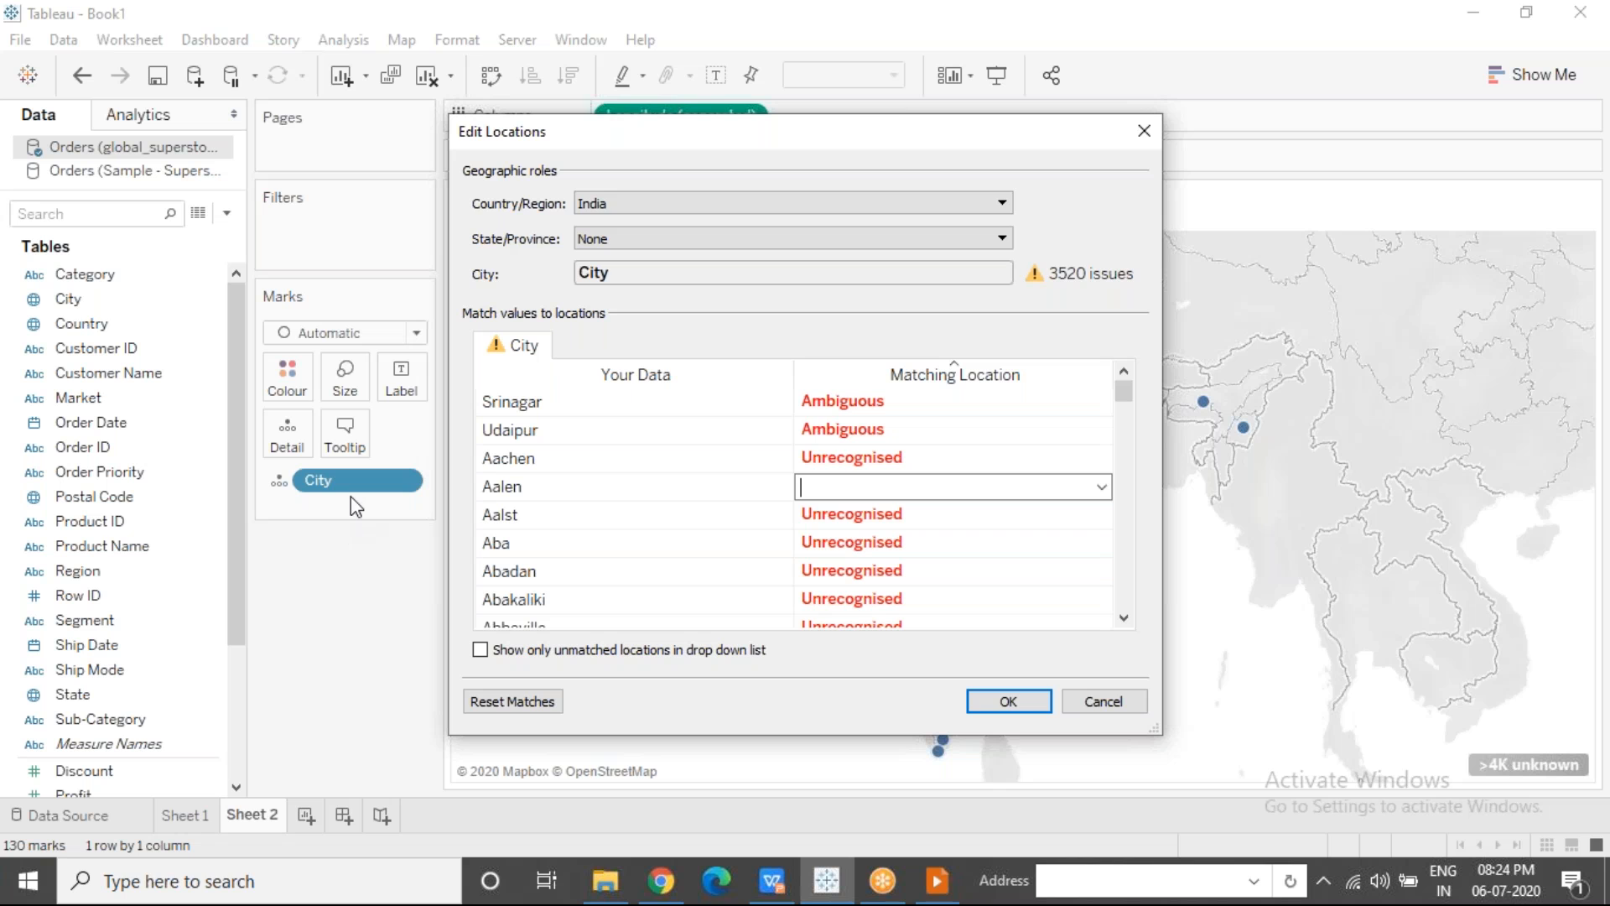
Step: Set the cities' Country/Region role to come from the Country field instead of fixed India, and apply it to the map
{"action": "left_click", "coordinate": [719, 208]}
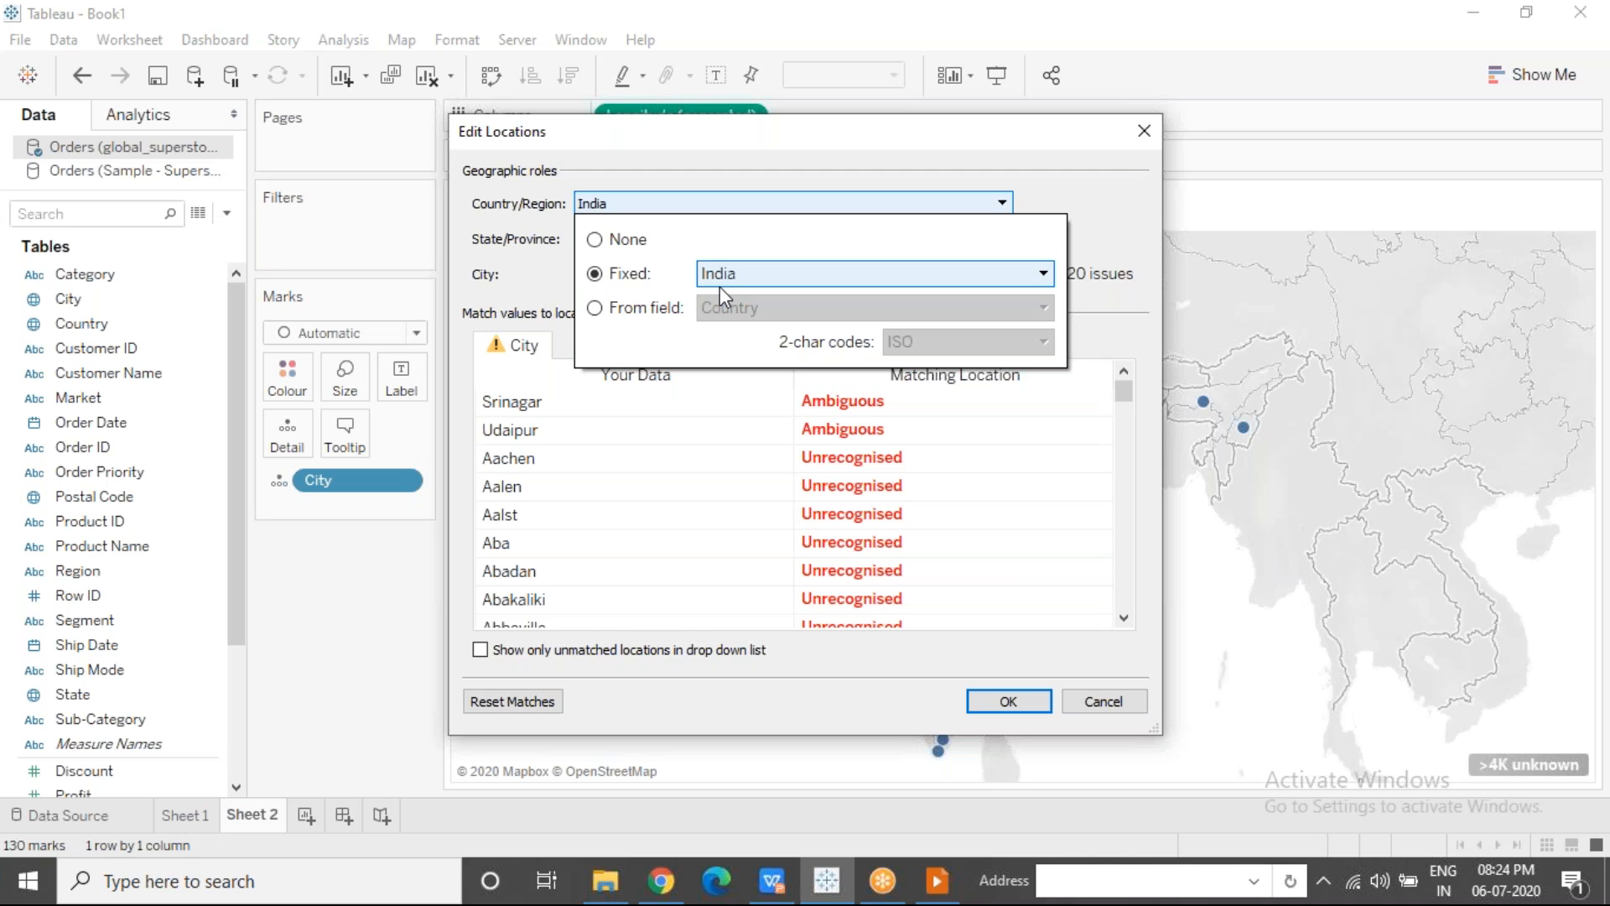
{"action": "left_click", "coordinate": [595, 309]}
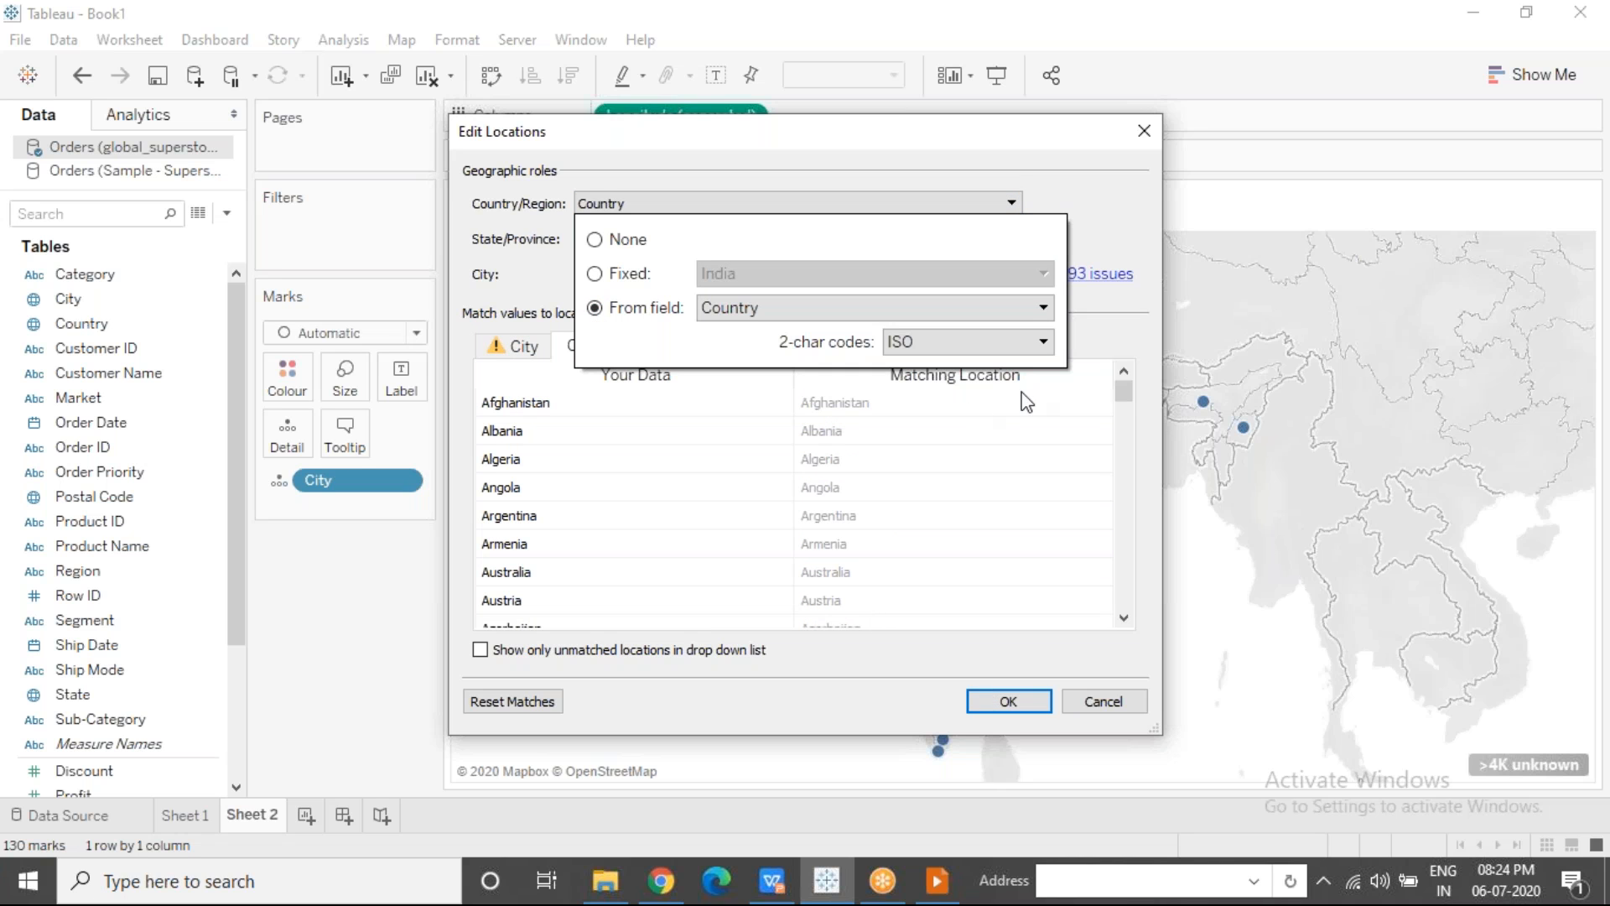
{"action": "left_click", "coordinate": [1099, 338]}
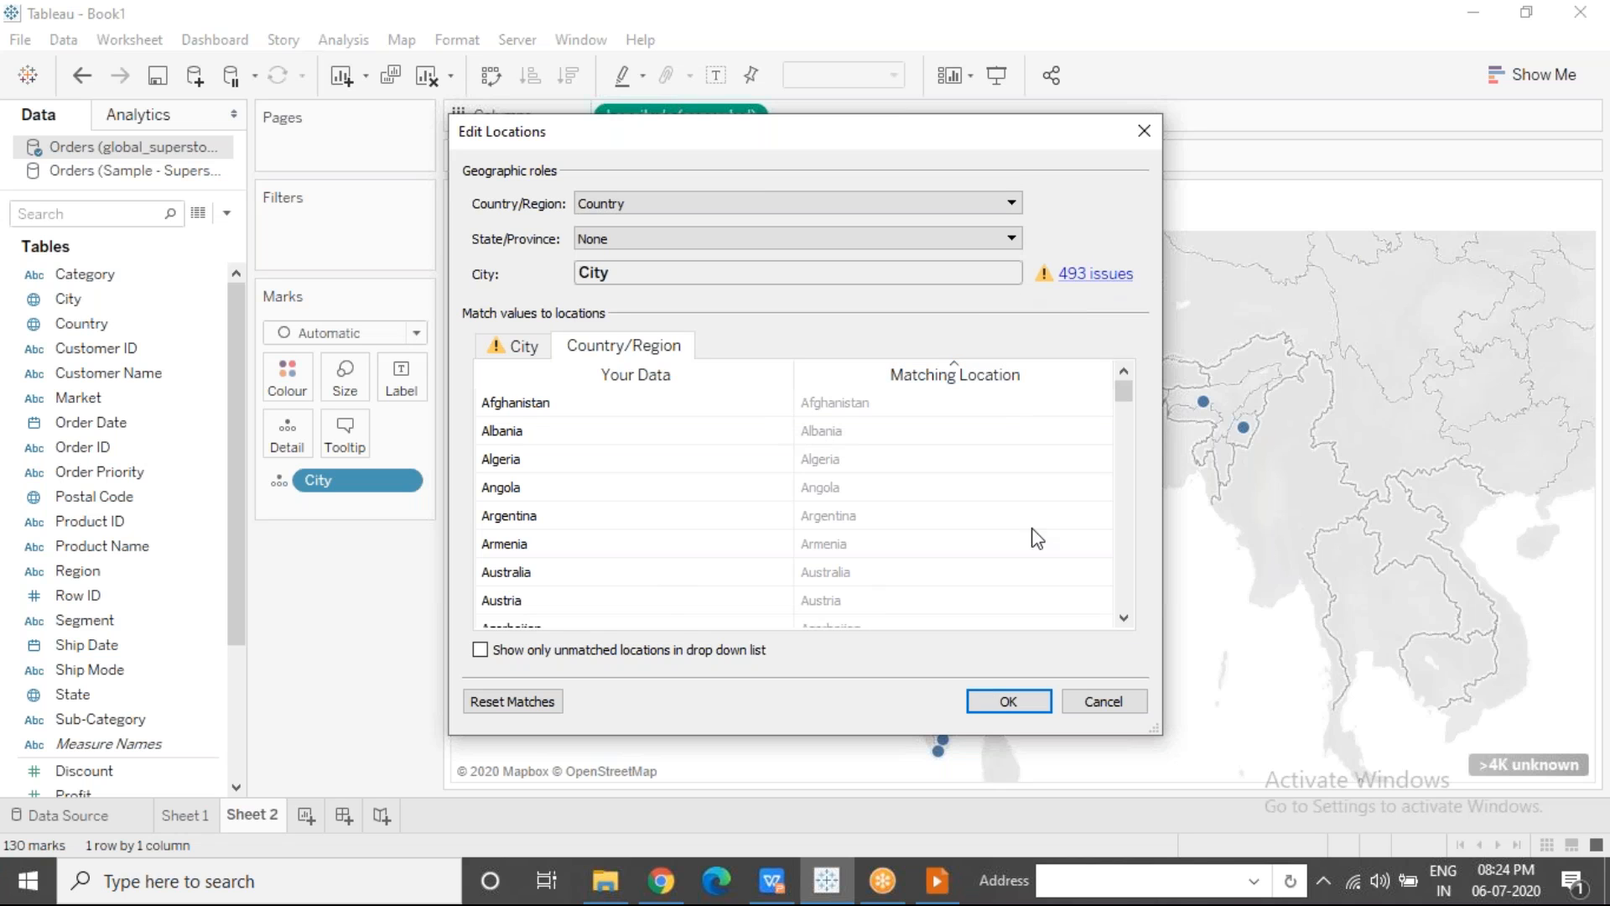
{"action": "left_click", "coordinate": [1003, 707]}
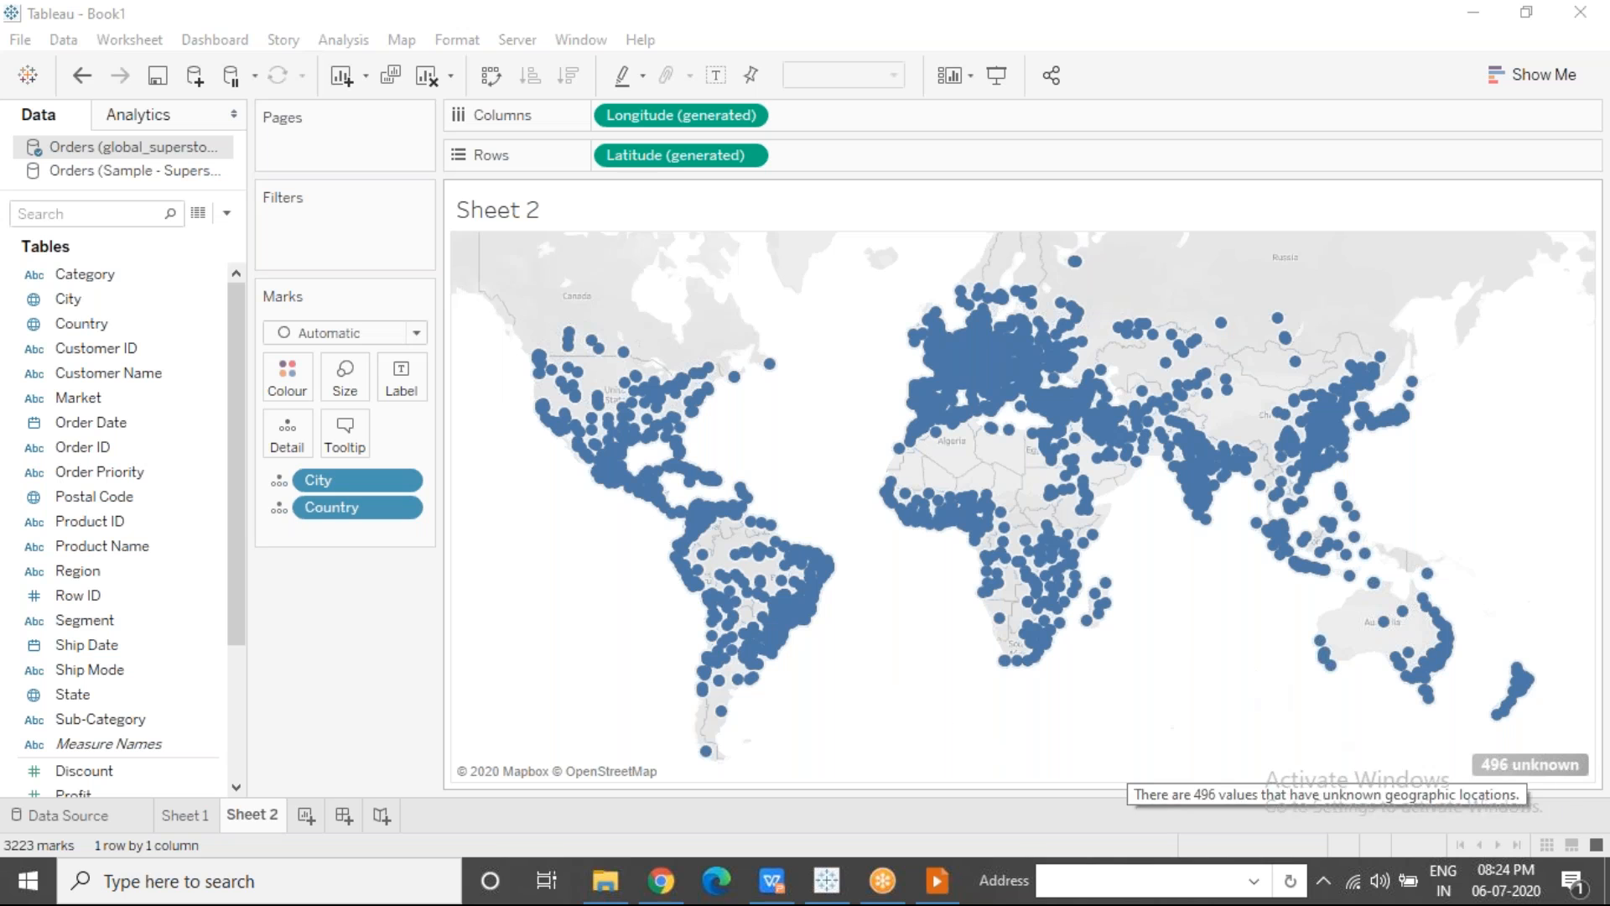
Step: Reopen the location editor for the unknown cities, inspect the ambiguous matches for Aberdeen and Alexandria, and close it without changes
{"action": "left_click", "coordinate": [1551, 767]}
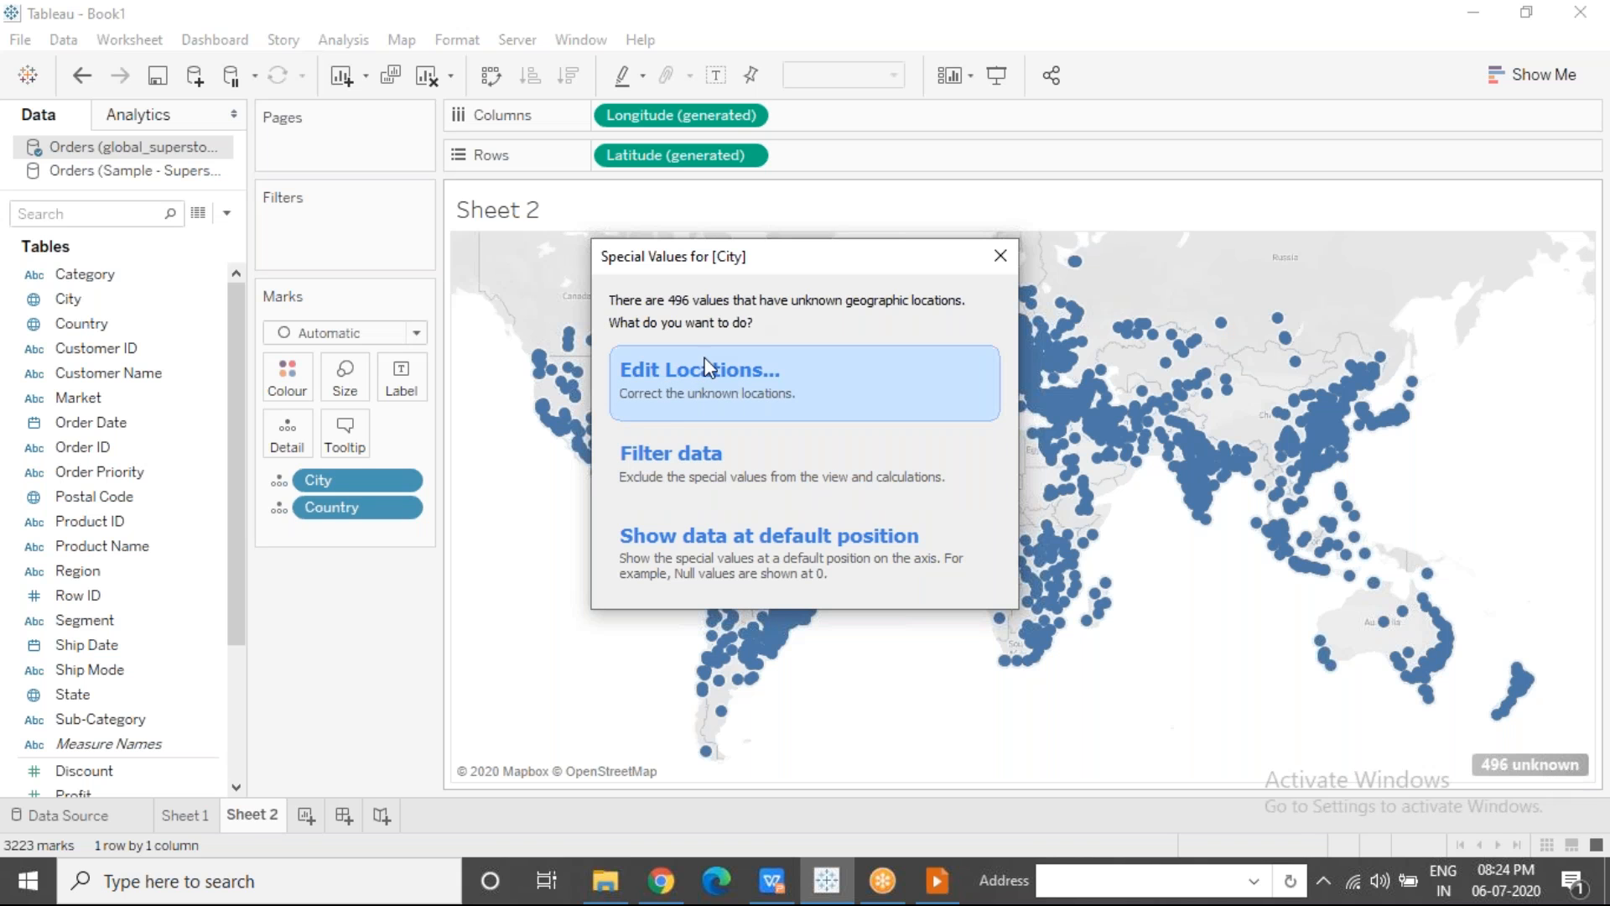
{"action": "left_click", "coordinate": [694, 395]}
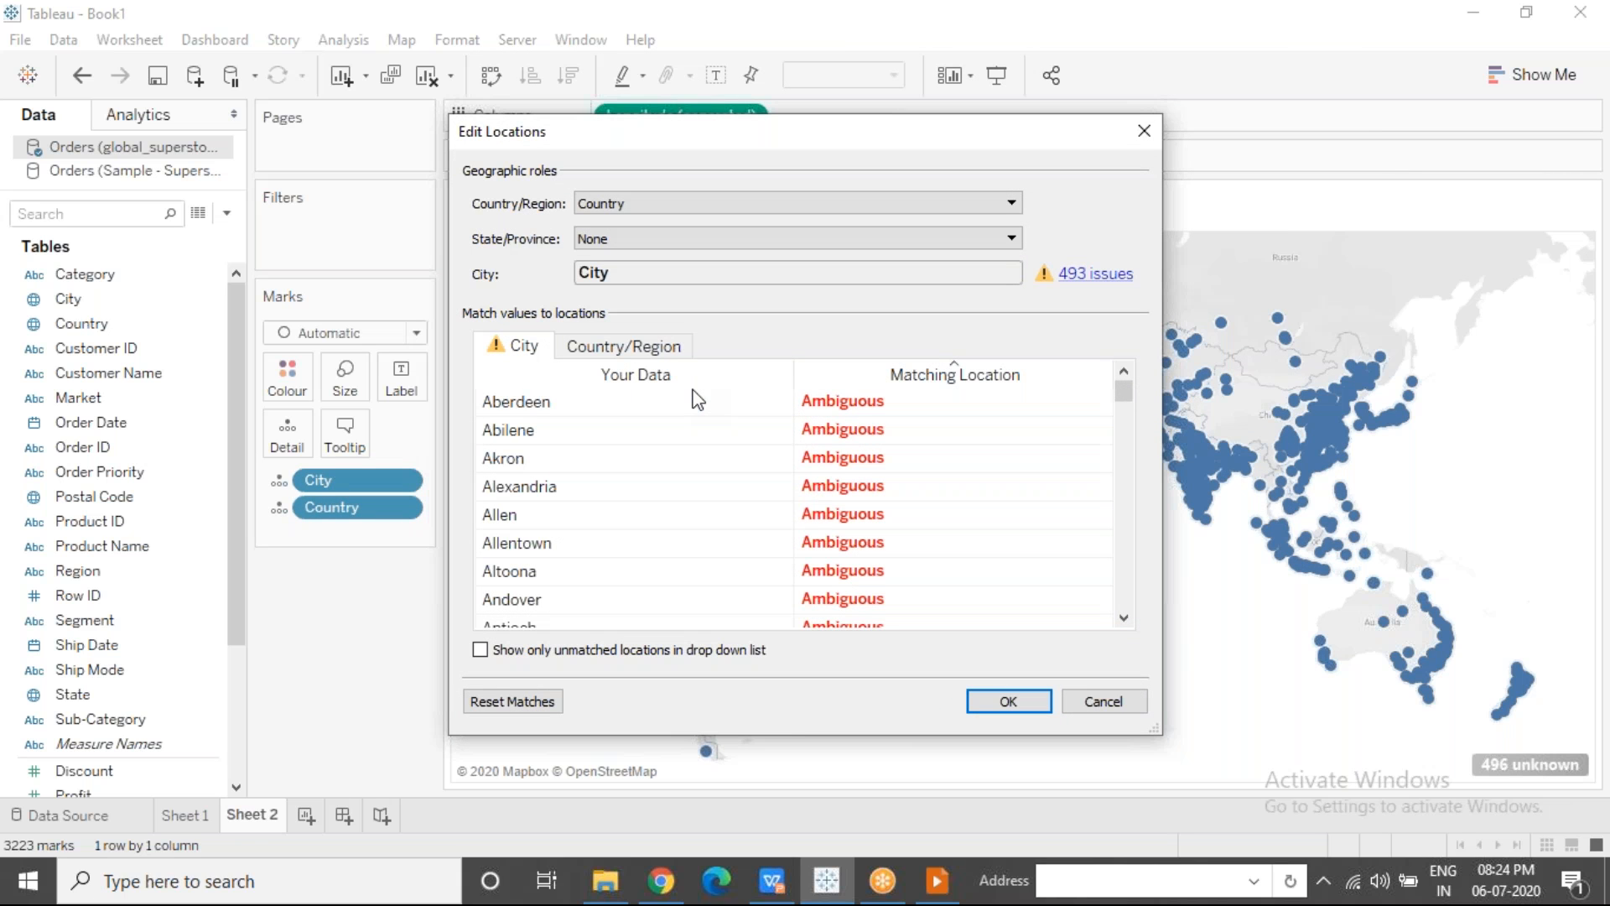
{"action": "left_click", "coordinate": [858, 405]}
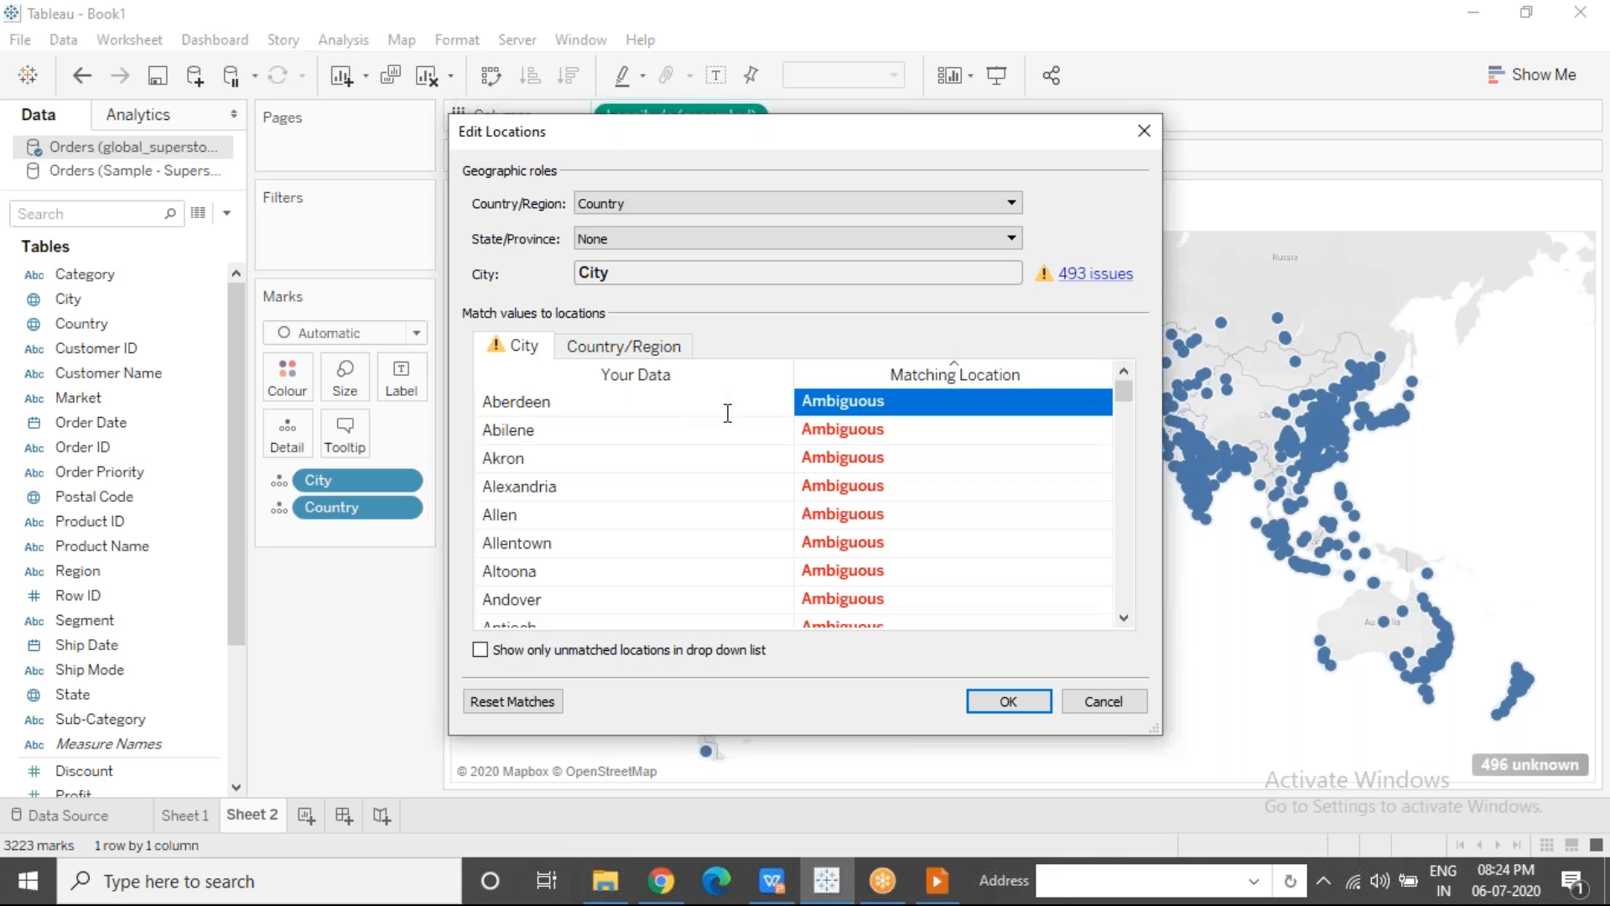
{"action": "left_click", "coordinate": [943, 482]}
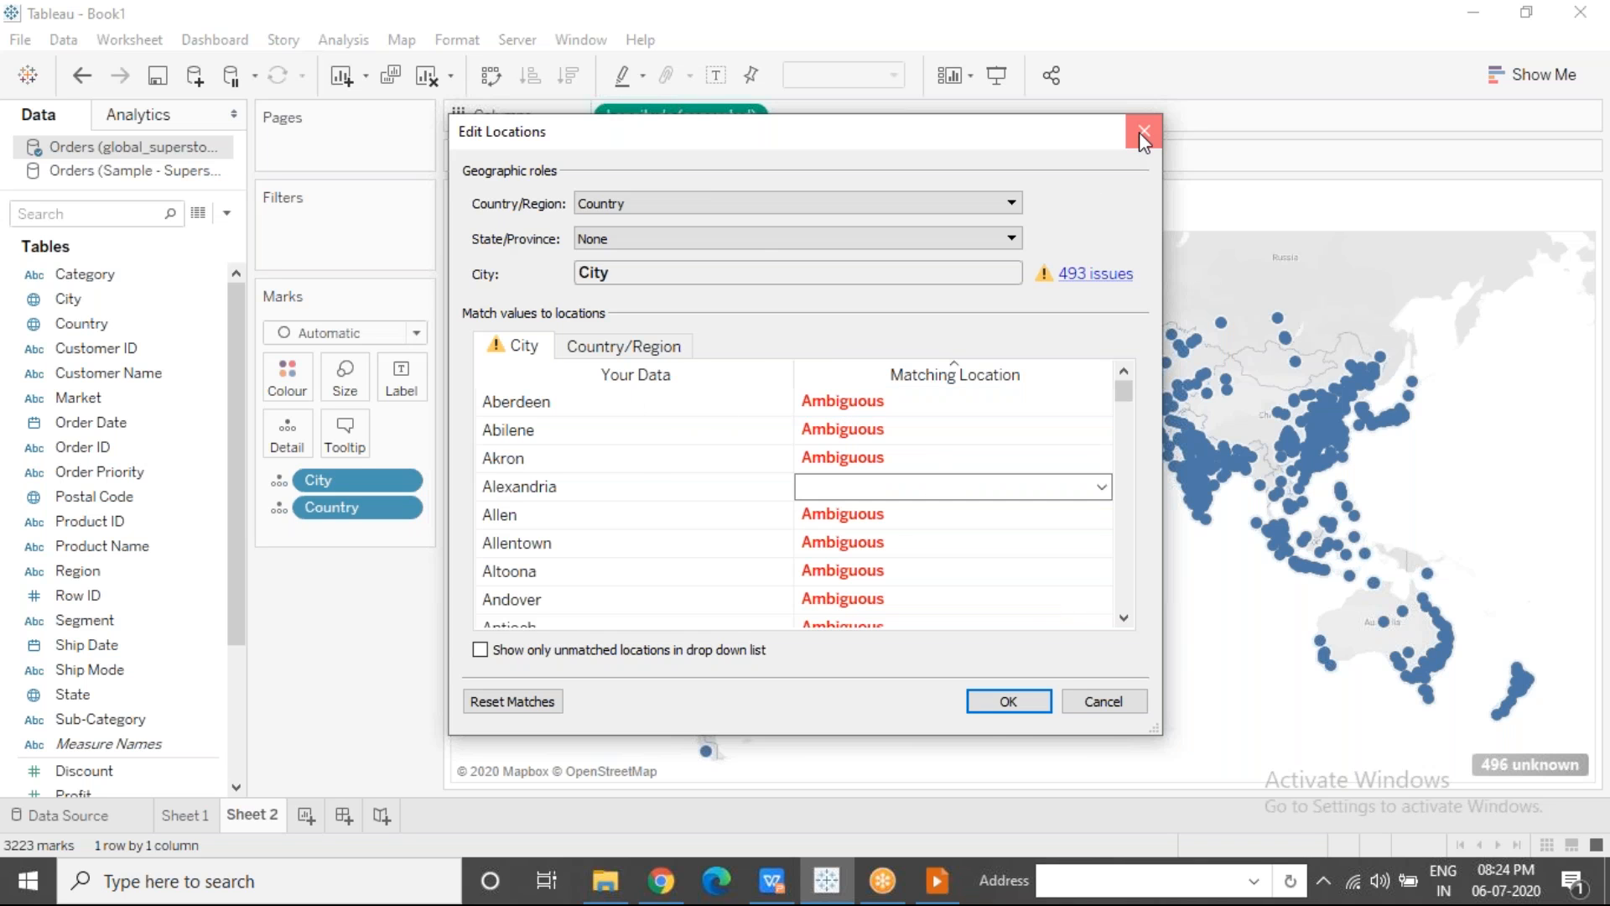
{"action": "left_click", "coordinate": [1143, 132]}
Step: Search the map for "Aberd", review the suggested places, and clear the search
{"action": "left_click", "coordinate": [560, 267]}
{"action": "type", "text": "Ab"}
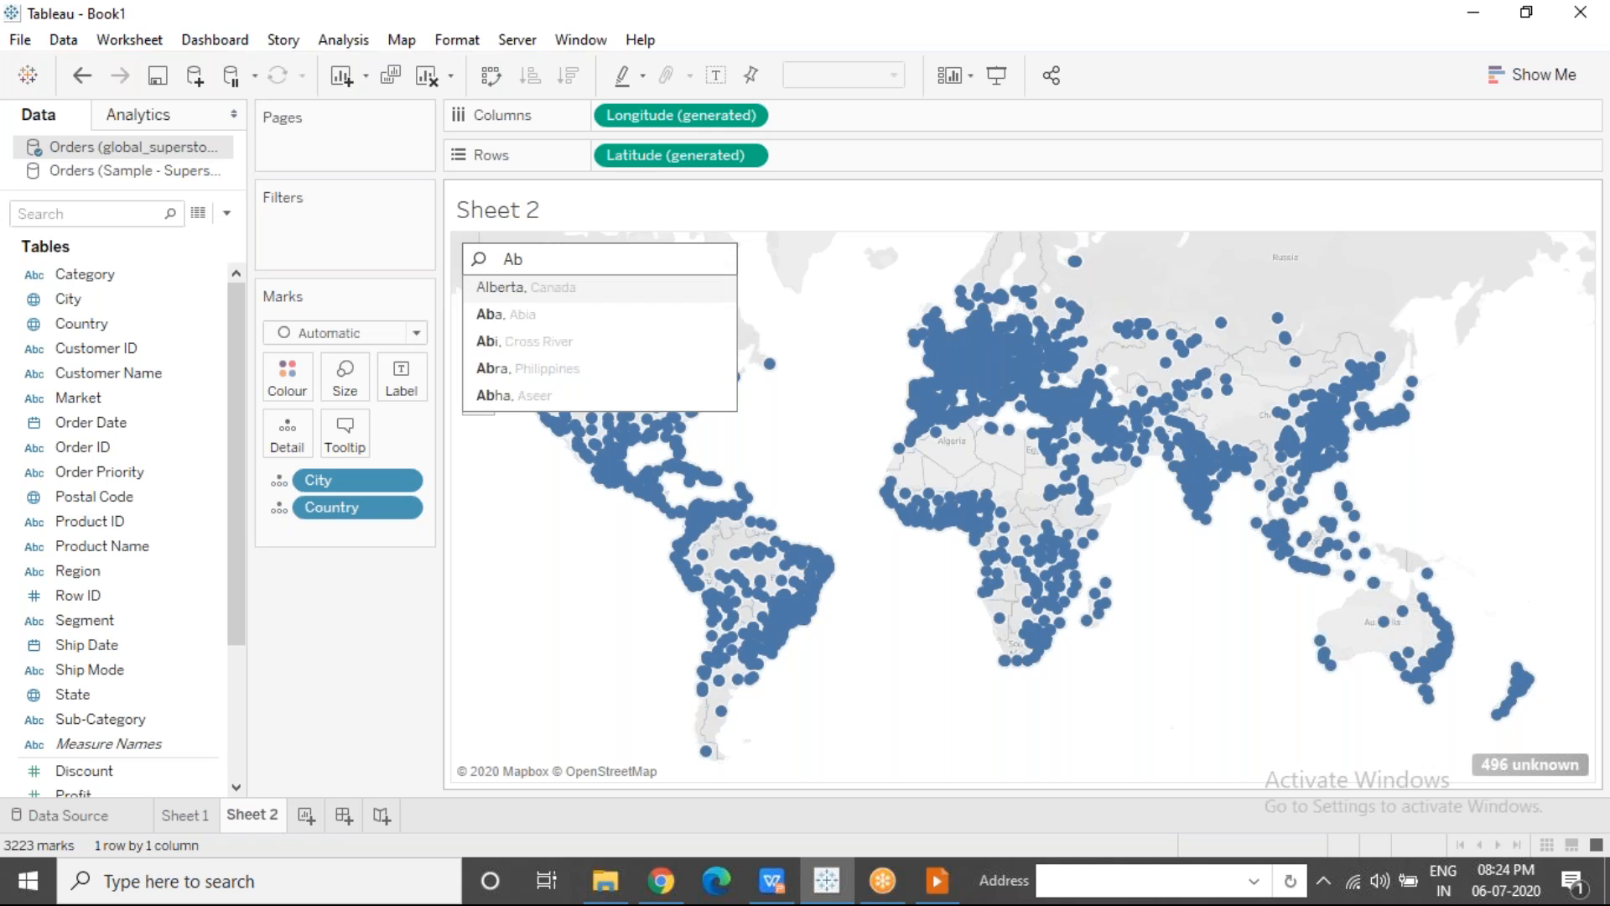
{"action": "type", "text": "erd"}
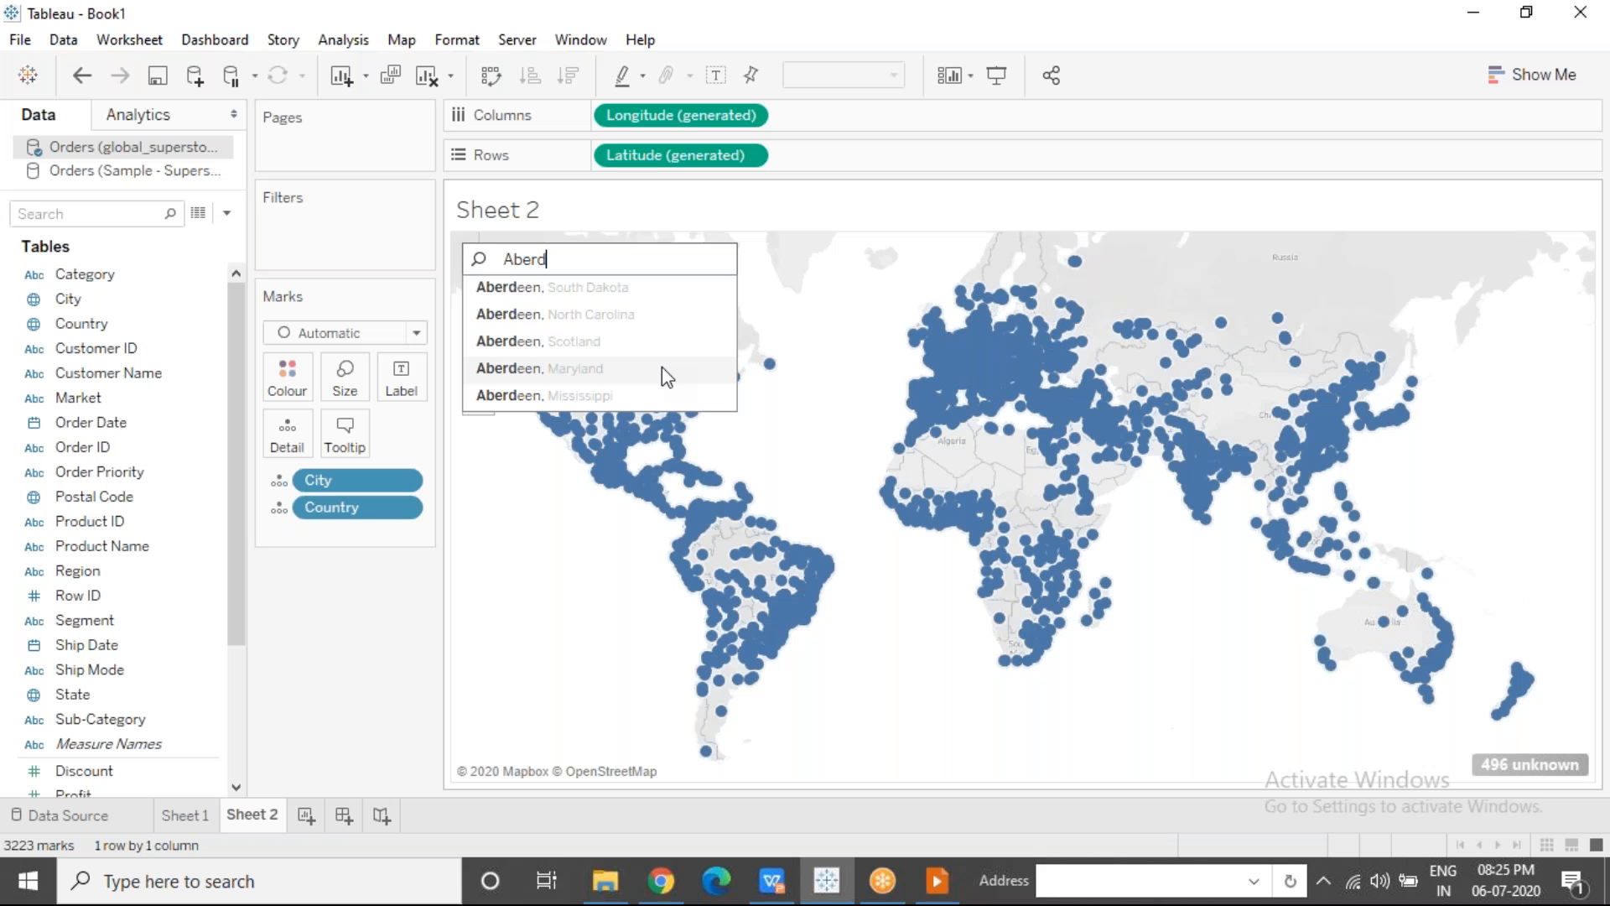
{"action": "key", "text": "BackSpace"}
{"action": "key", "text": "BackSpace"}
{"action": "key", "text": "BackSpace"}
{"action": "key", "text": "BackSpace"}
{"action": "key", "text": "BackSpace"}
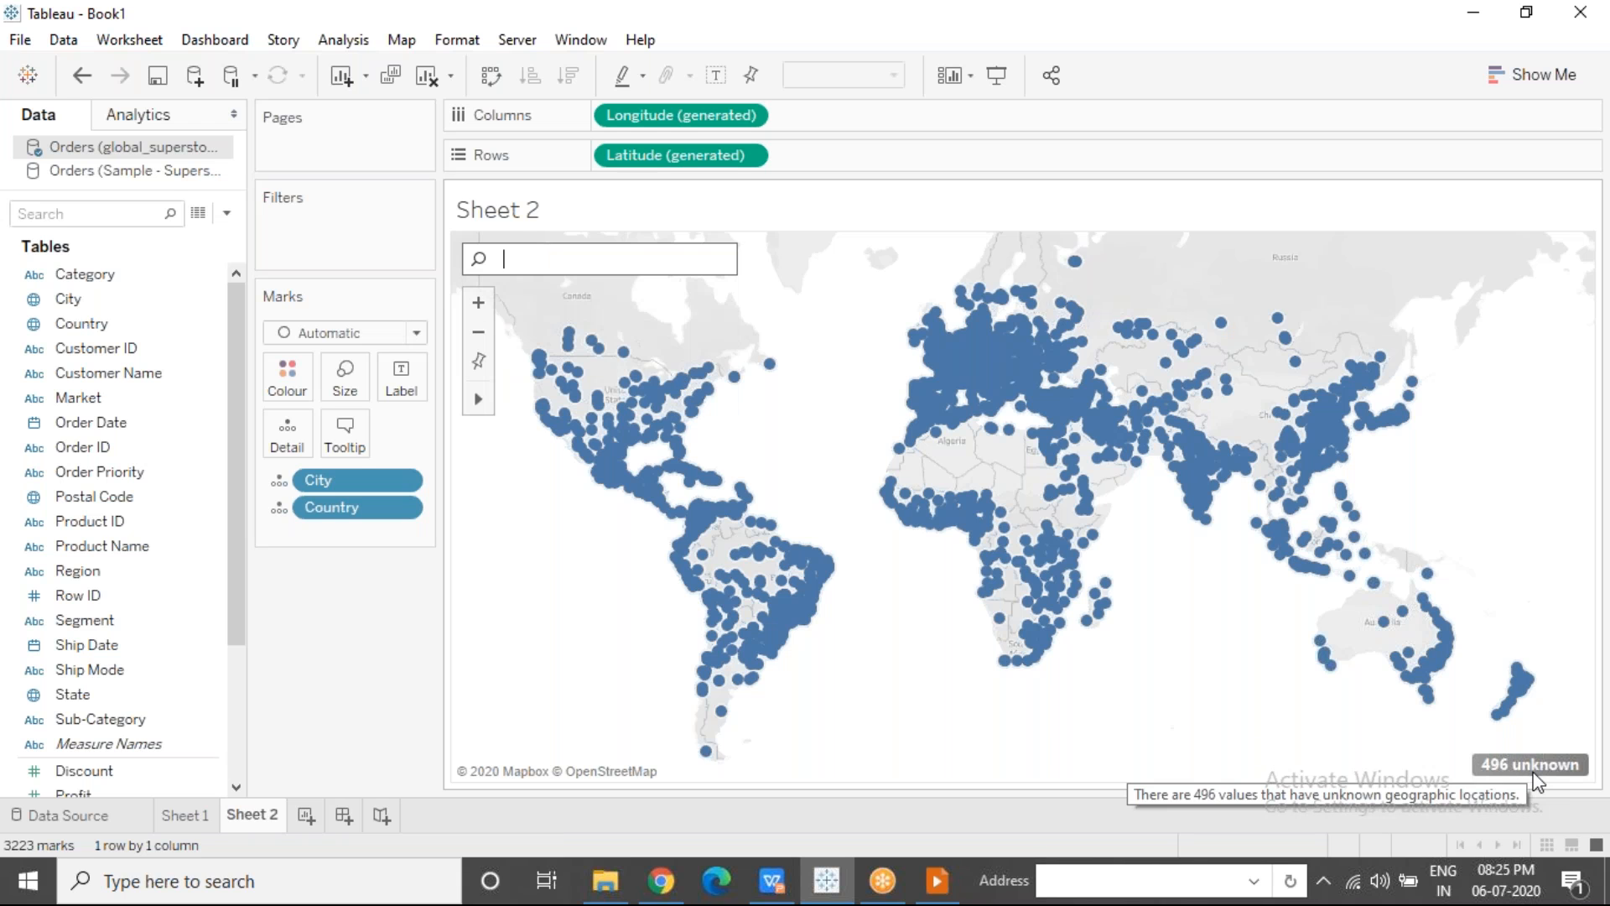
Step: Set the cities' State/Province role to come from the State field and apply it to the map
{"action": "left_click", "coordinate": [1505, 759]}
{"action": "left_click", "coordinate": [776, 380]}
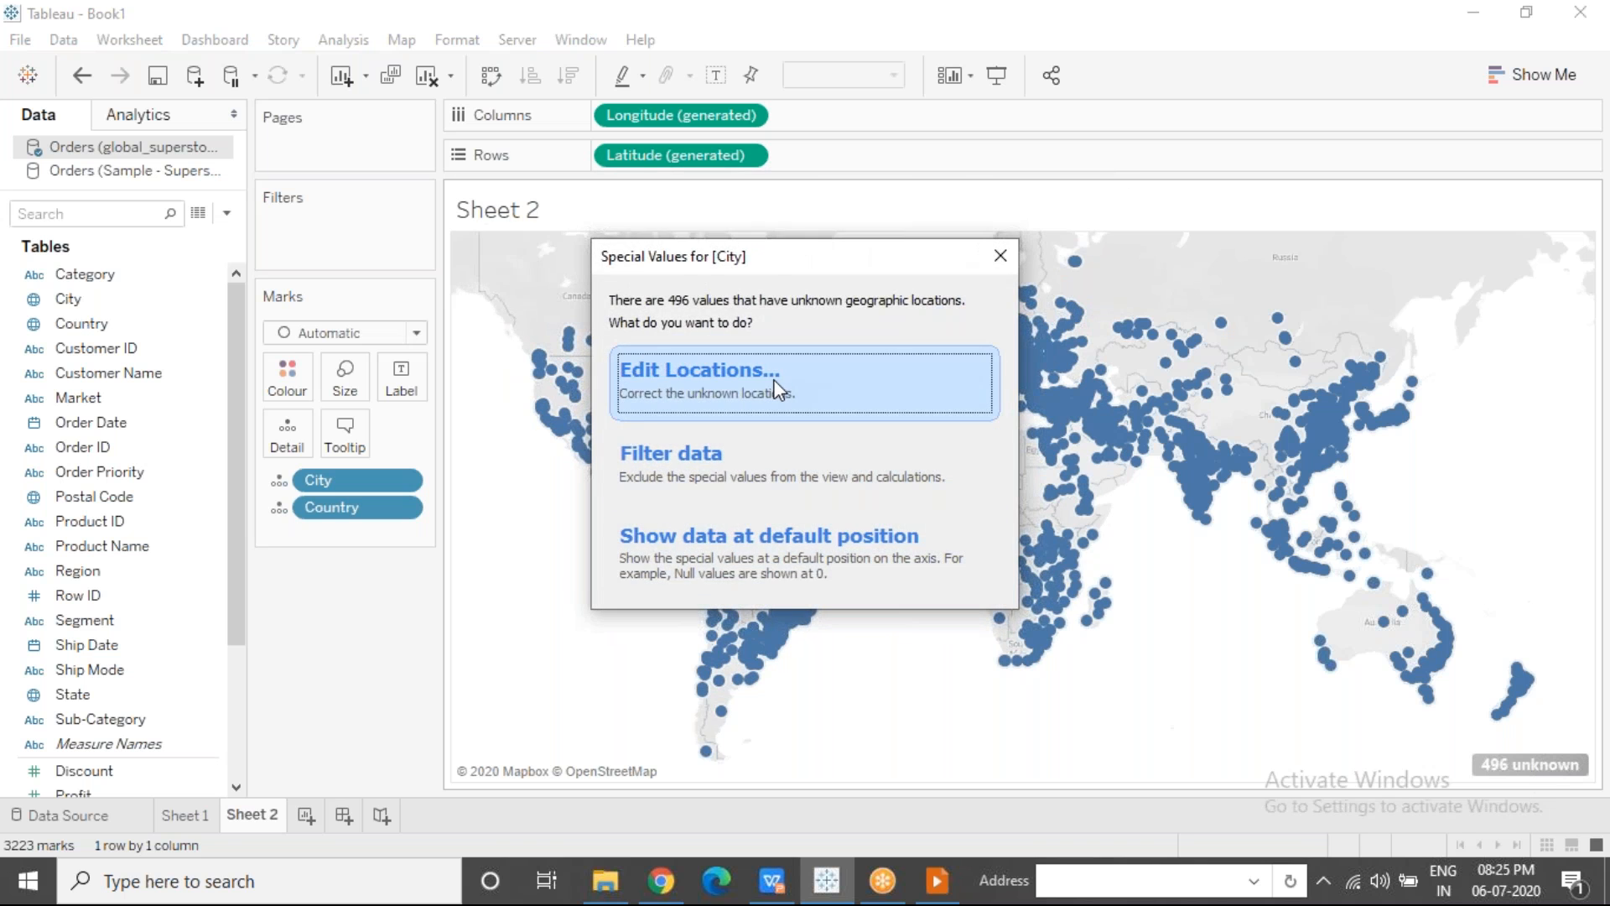
{"action": "left_click", "coordinate": [667, 243]}
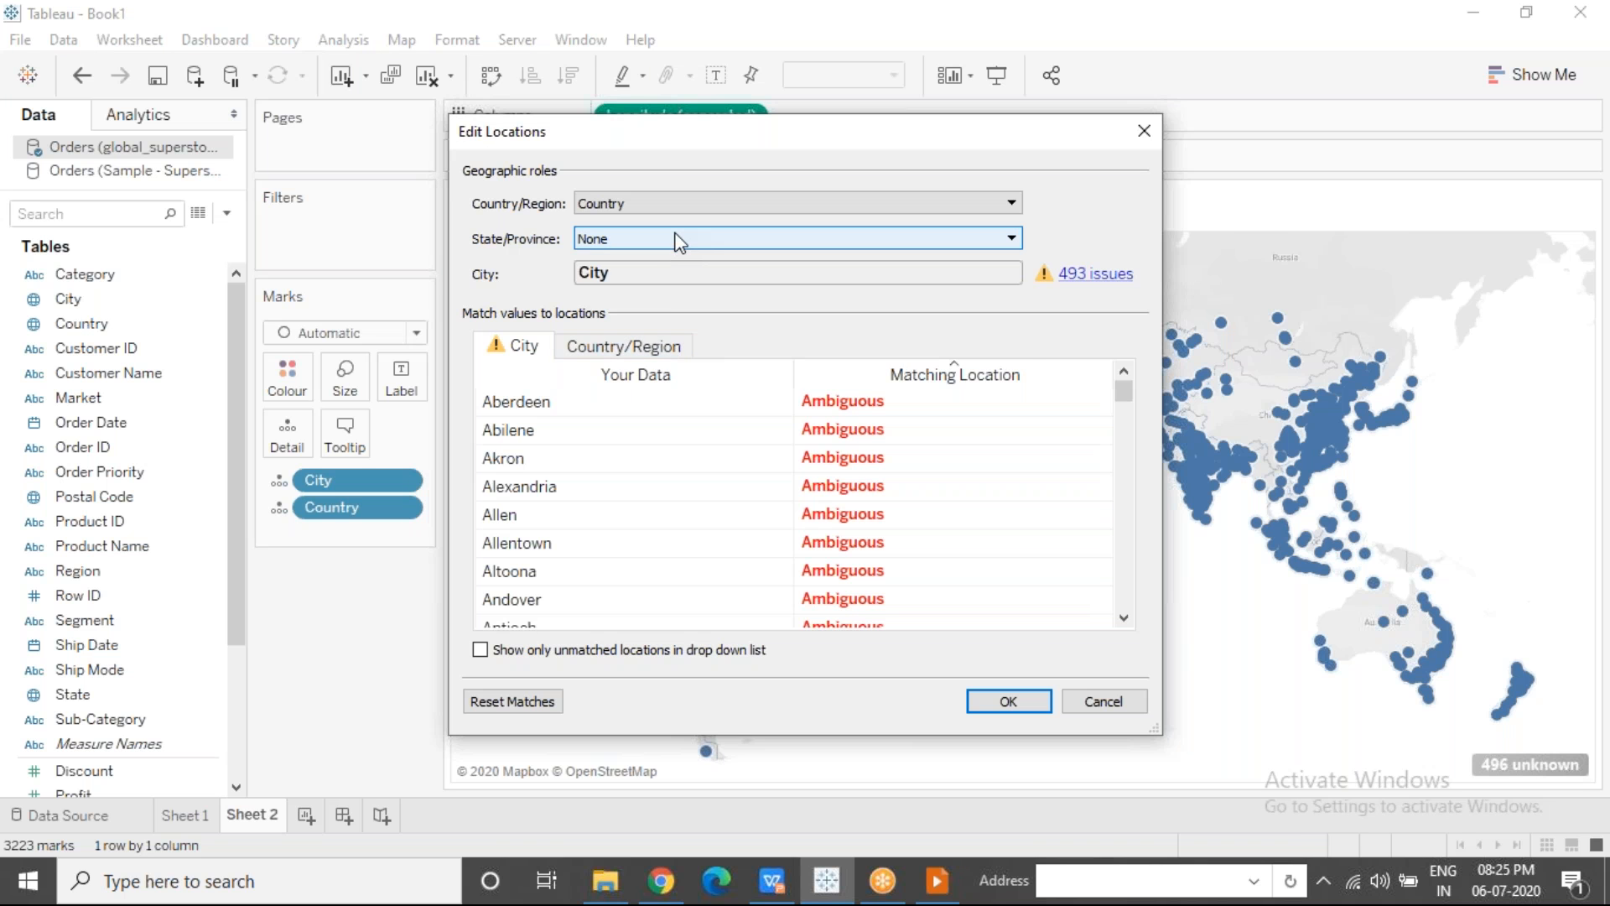
{"action": "left_click", "coordinate": [595, 344]}
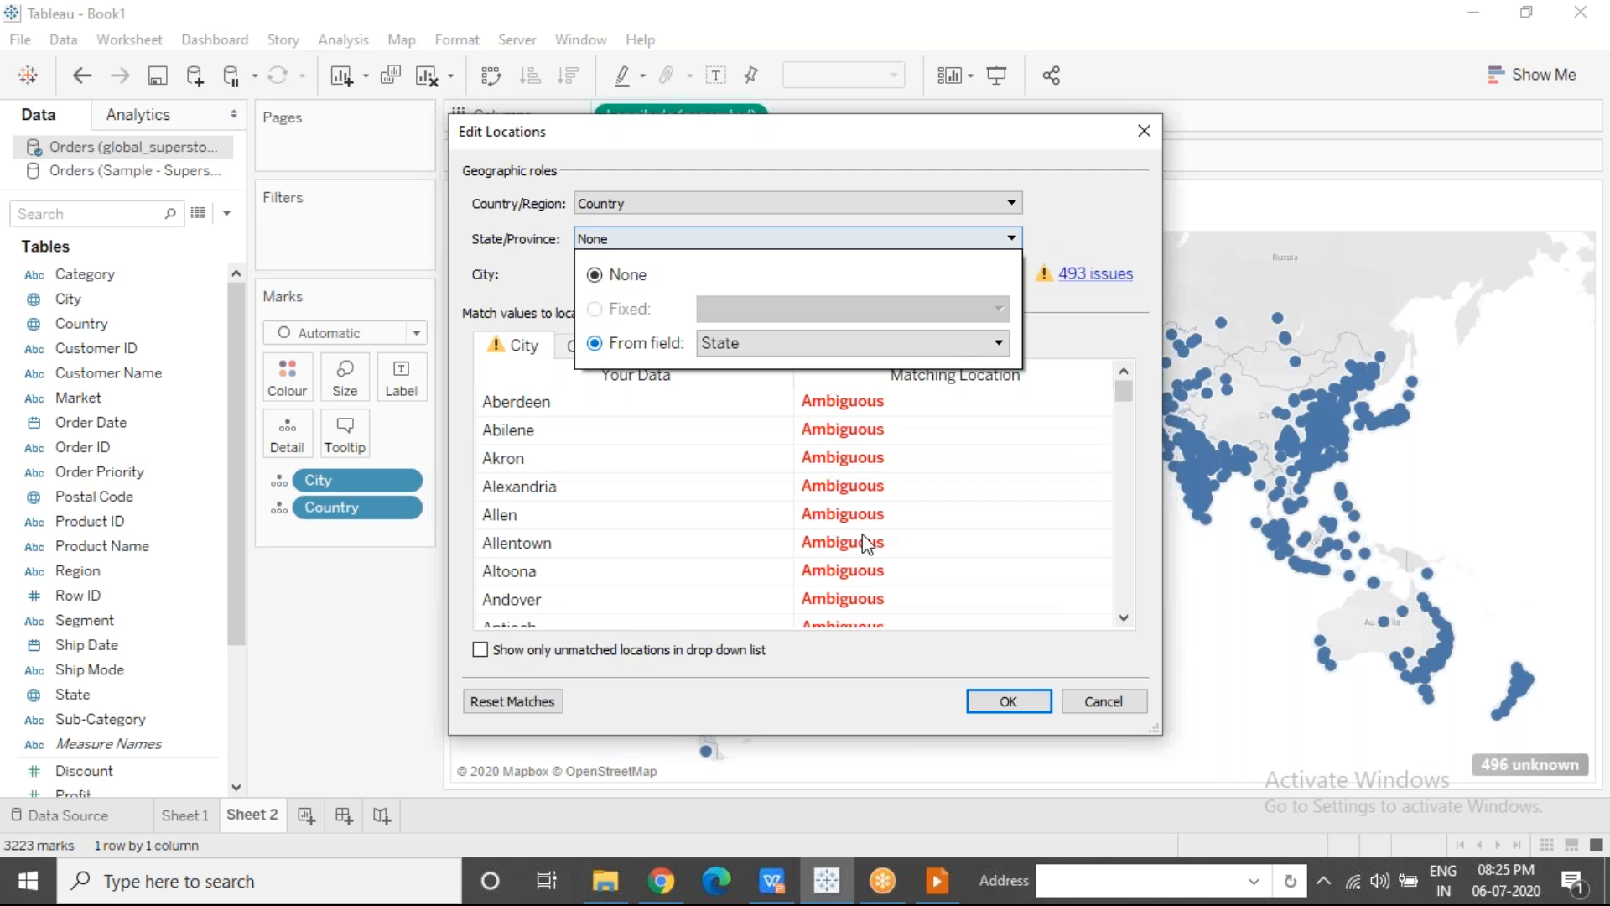
{"action": "left_click", "coordinate": [1006, 703]}
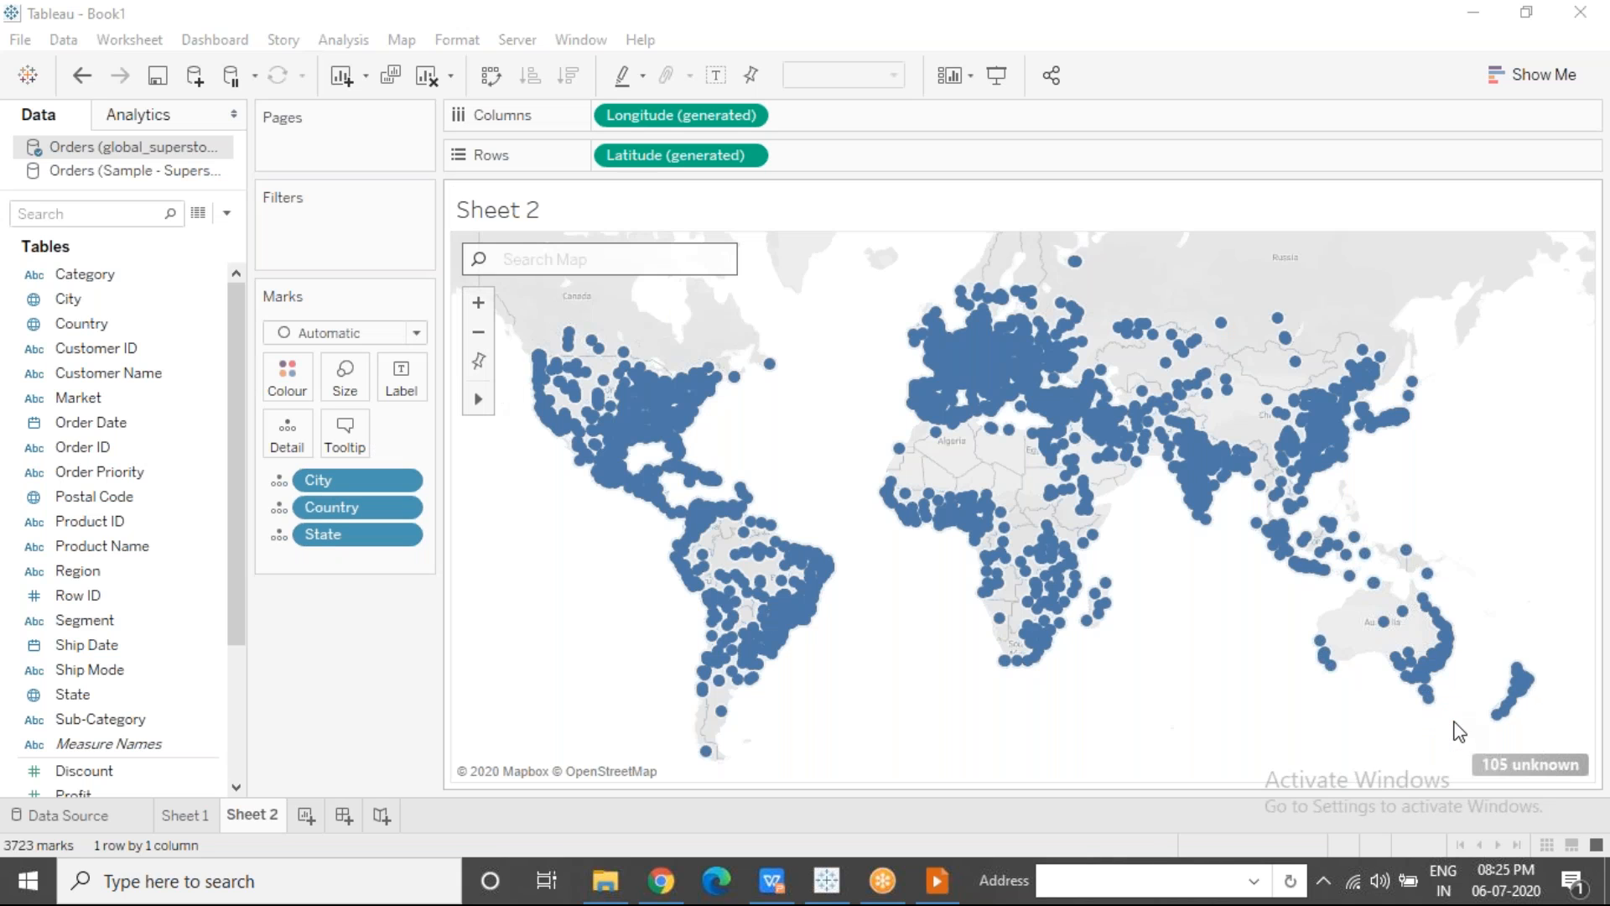
Step: Reopen the location editor and review the Country/Region role options, including None, Fixed and From field, leaving the Country field selected
{"action": "left_click", "coordinate": [1518, 766]}
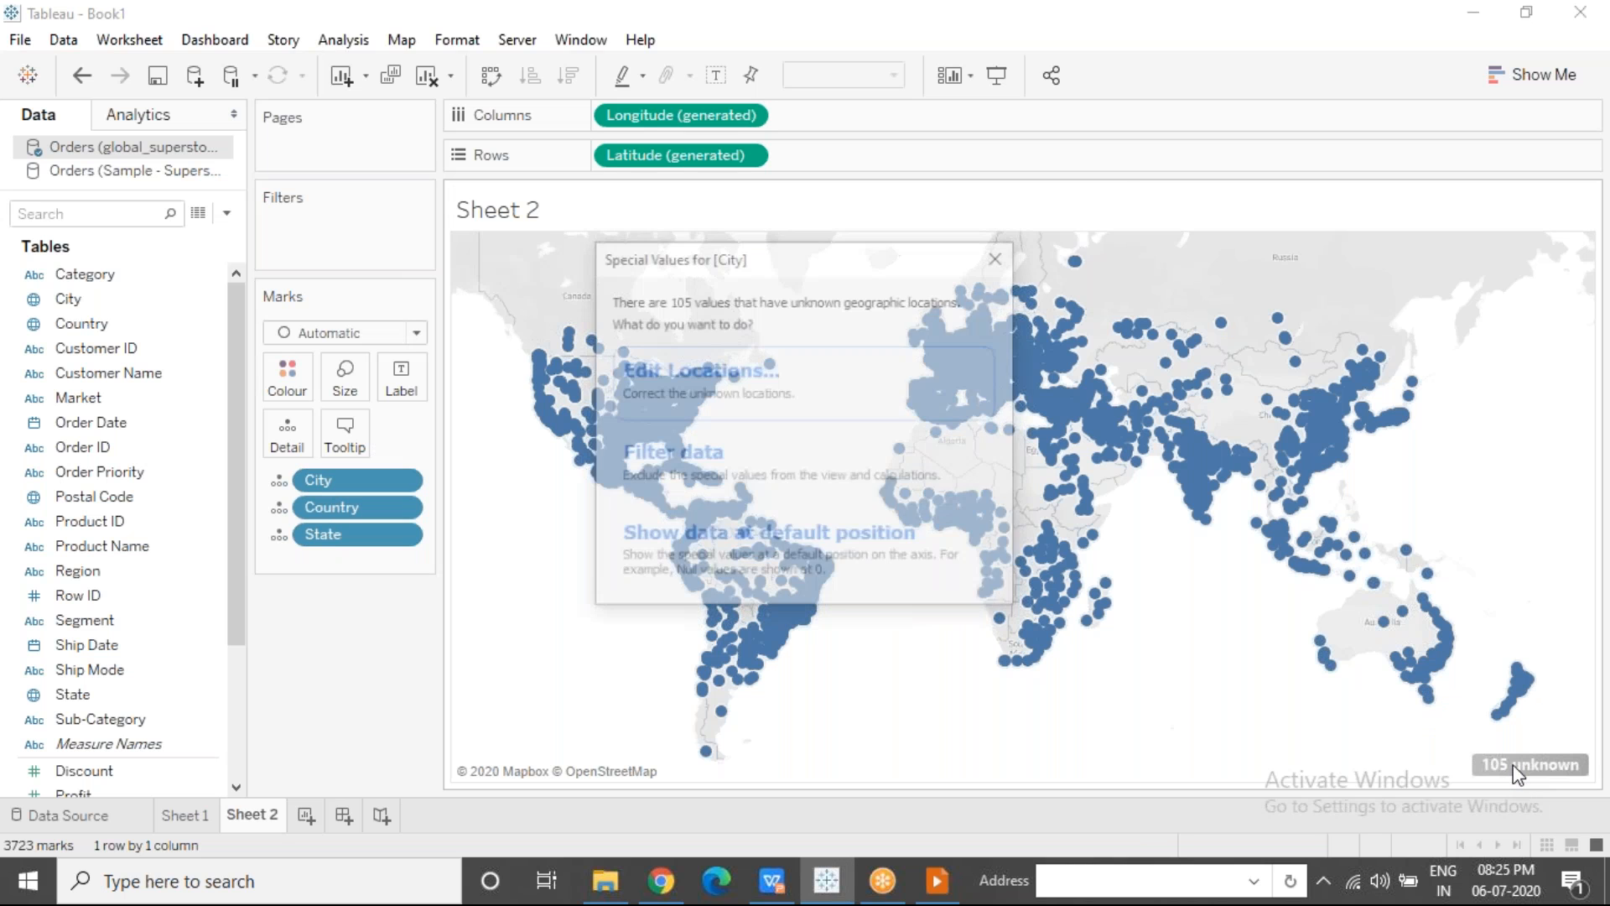
{"action": "left_click", "coordinate": [790, 387]}
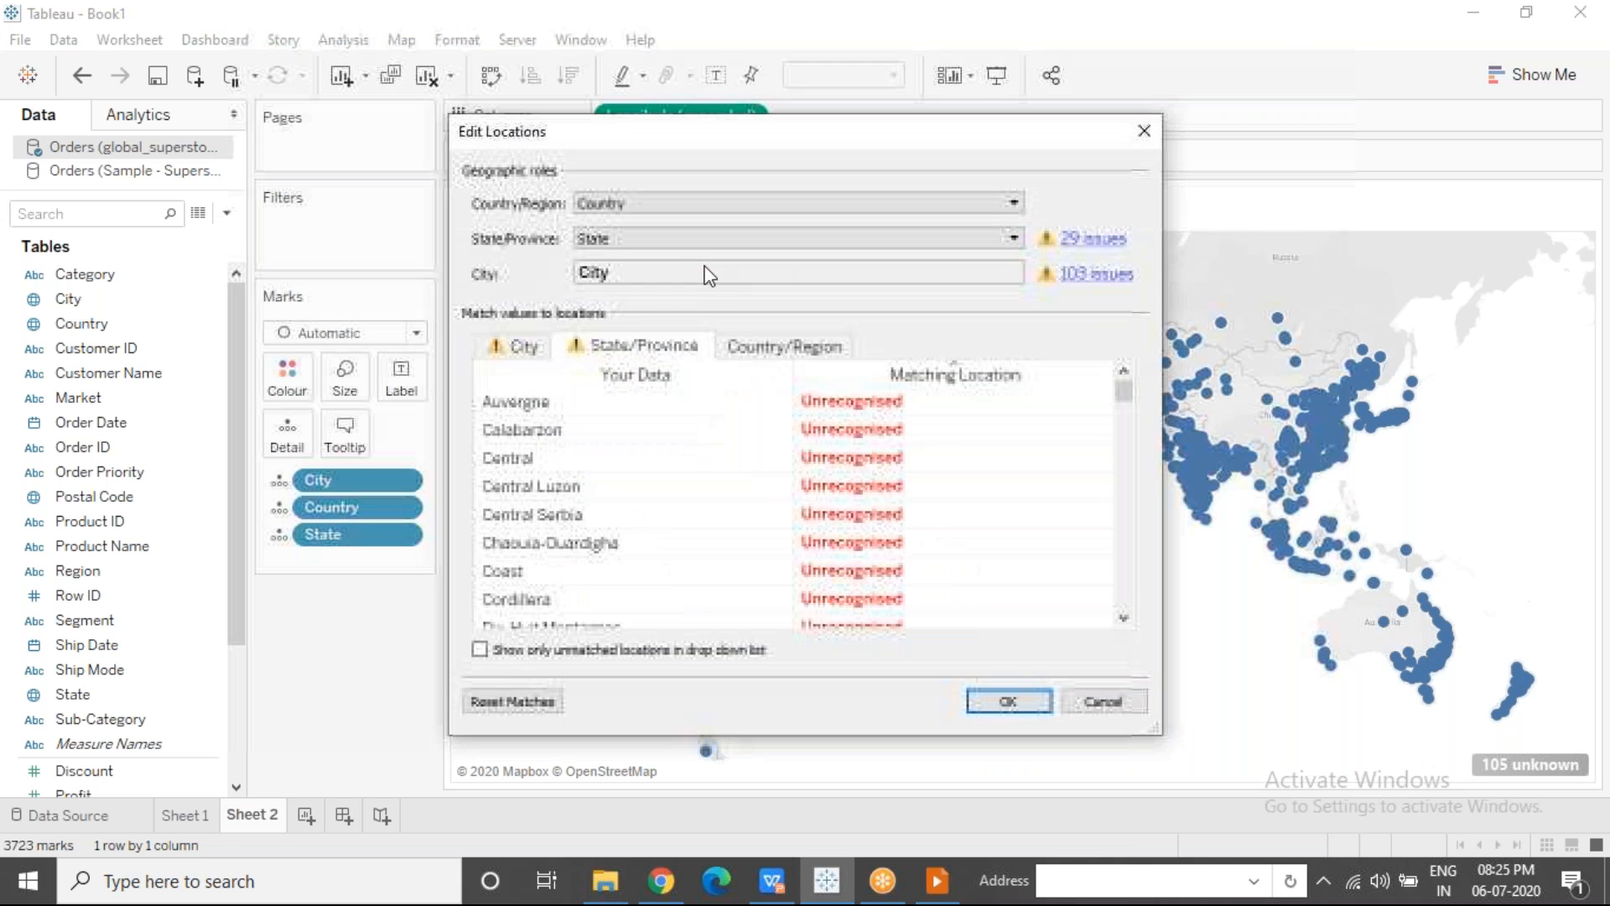
{"action": "left_click", "coordinate": [632, 207]}
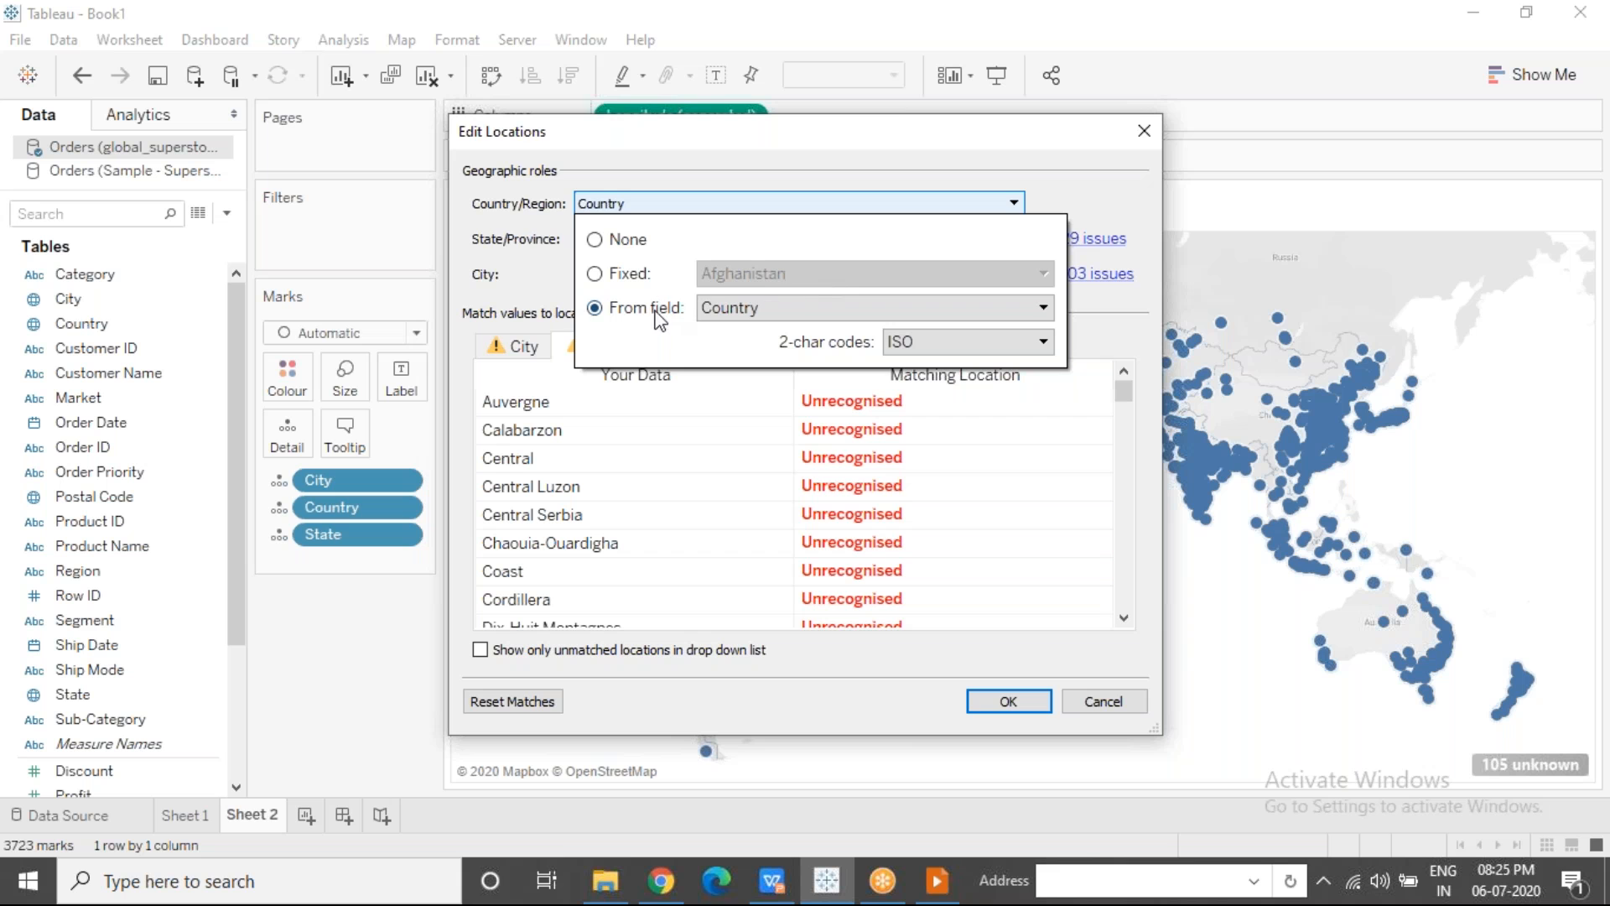
{"action": "left_click", "coordinate": [1119, 47]}
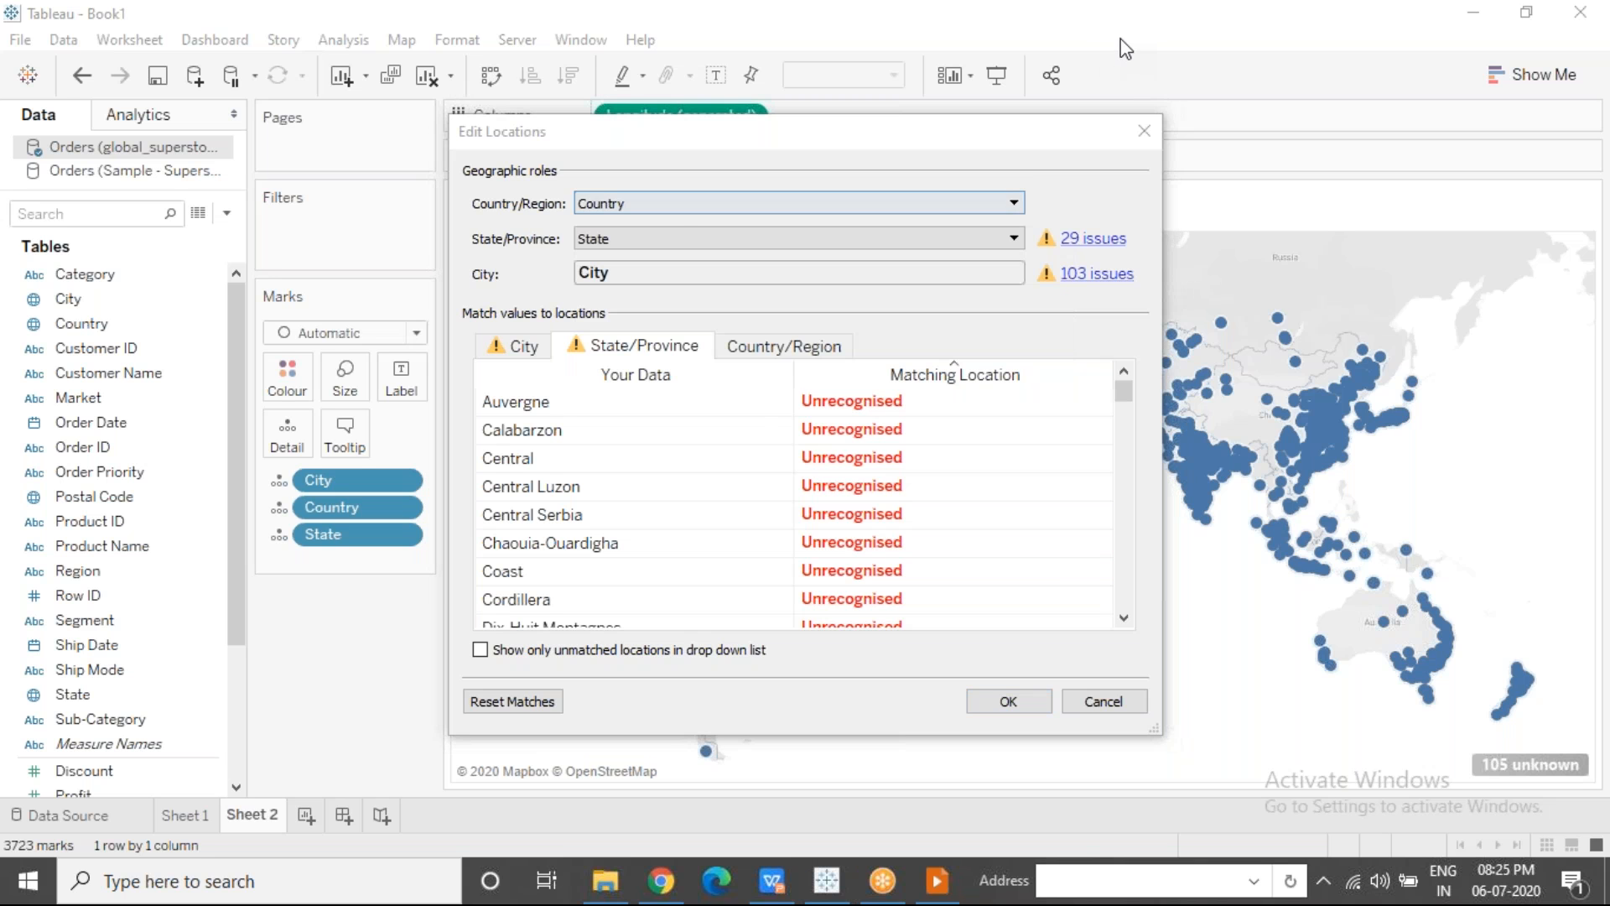
{"action": "left_click", "coordinate": [678, 211]}
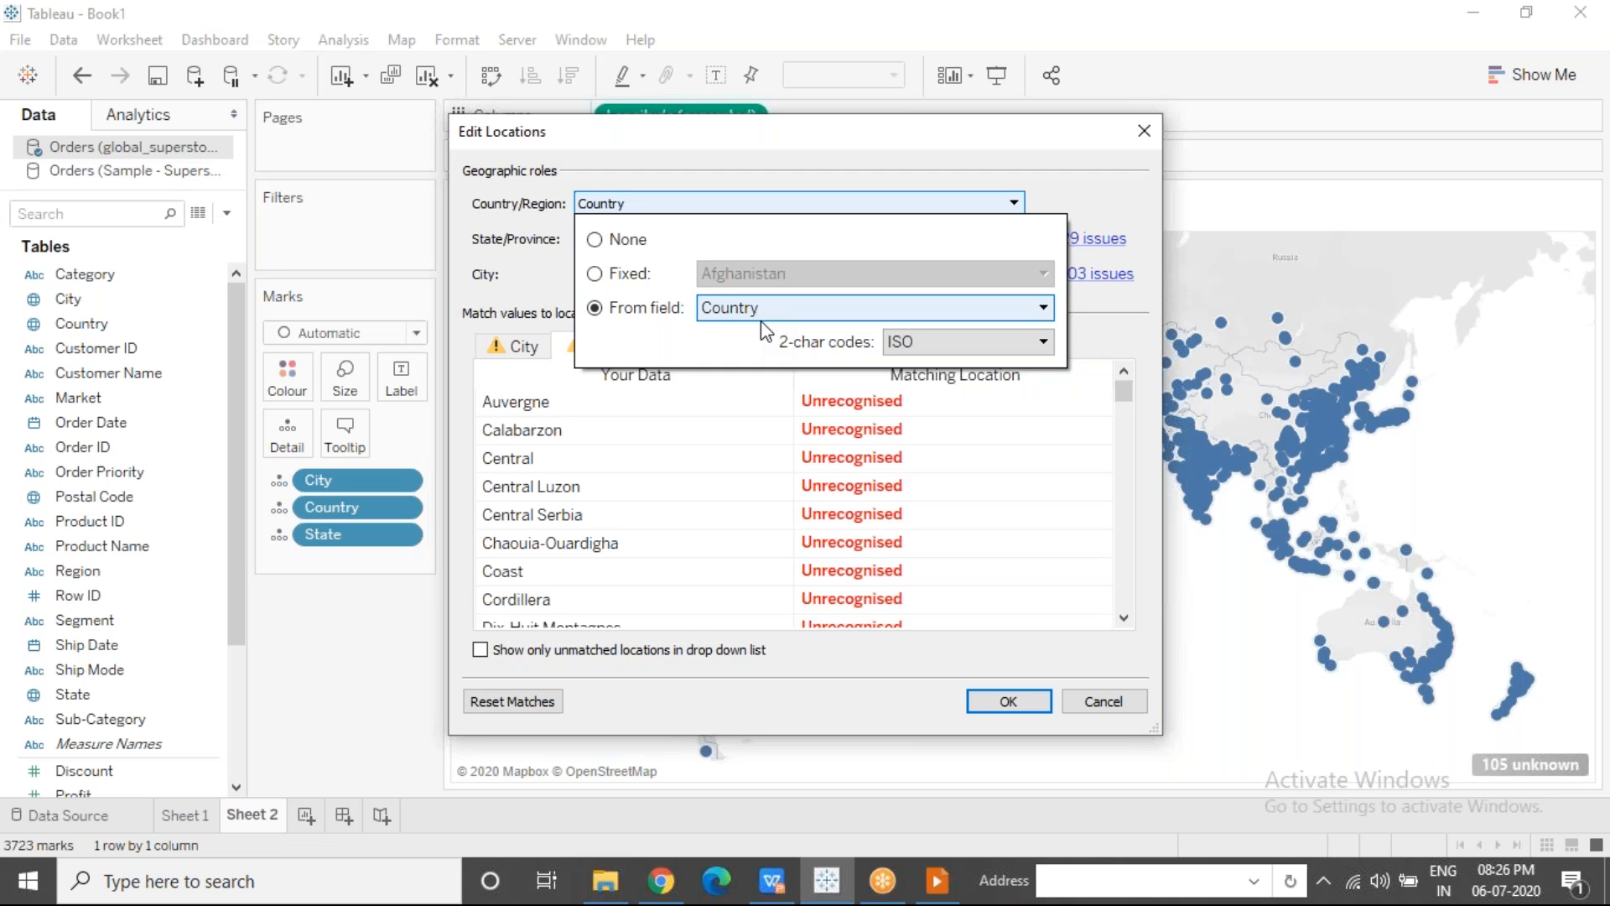
{"action": "left_click", "coordinate": [1095, 141]}
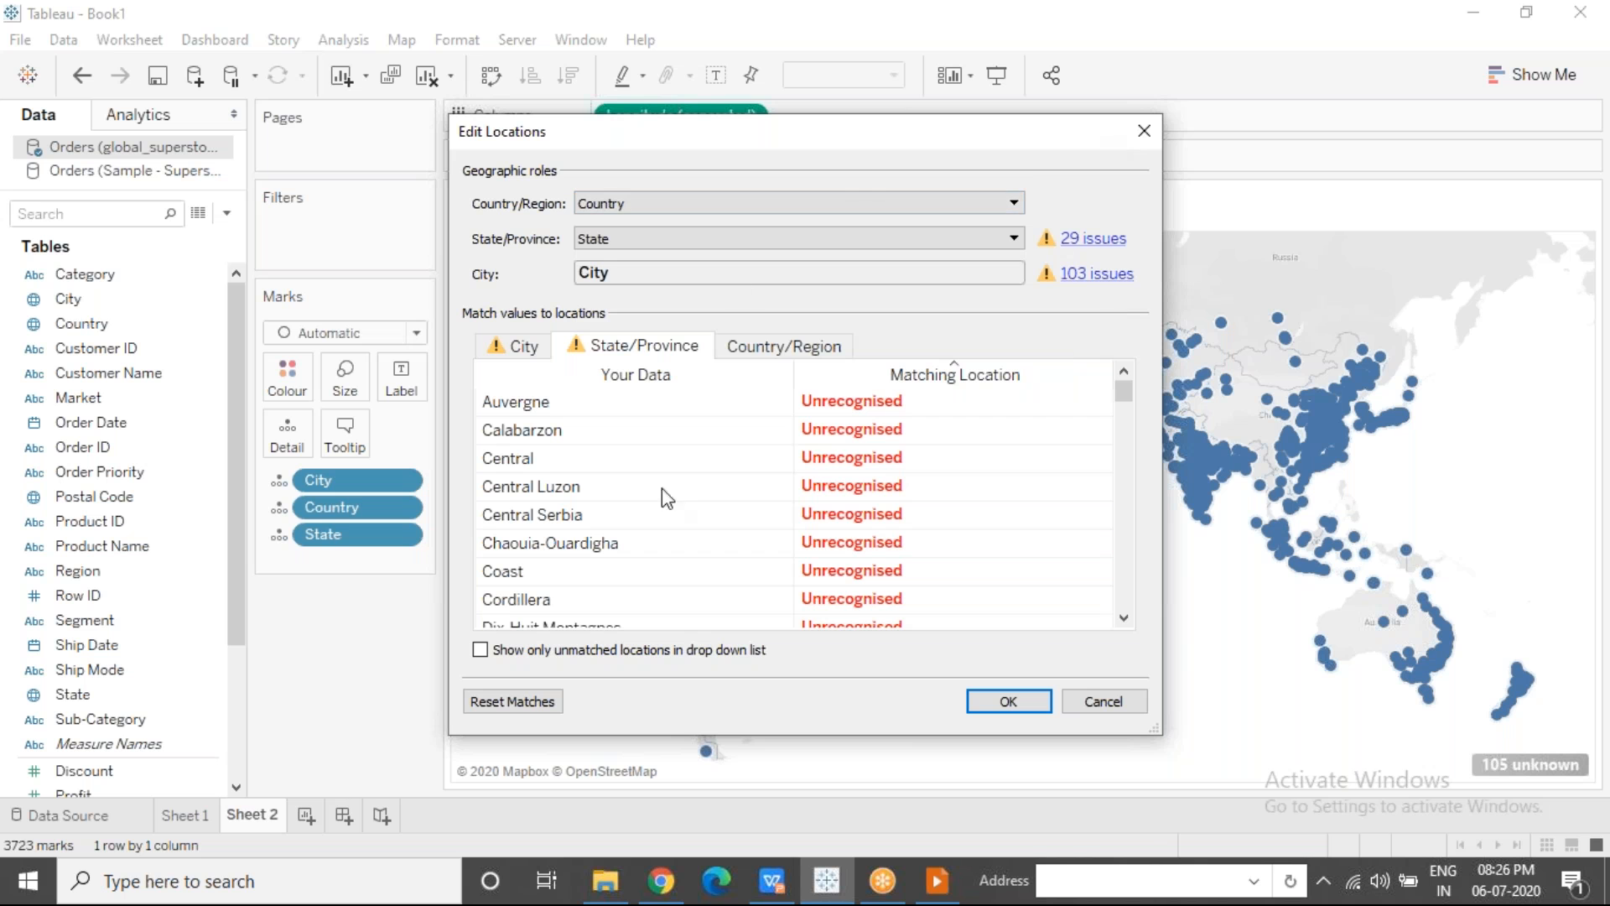
Step: Match the unrecognised state Auvergne to Auvergne-Rhône-Alpes and apply the correction to the map
{"action": "left_click_drag", "start_coordinate": [844, 130], "coordinate": [857, 177]}
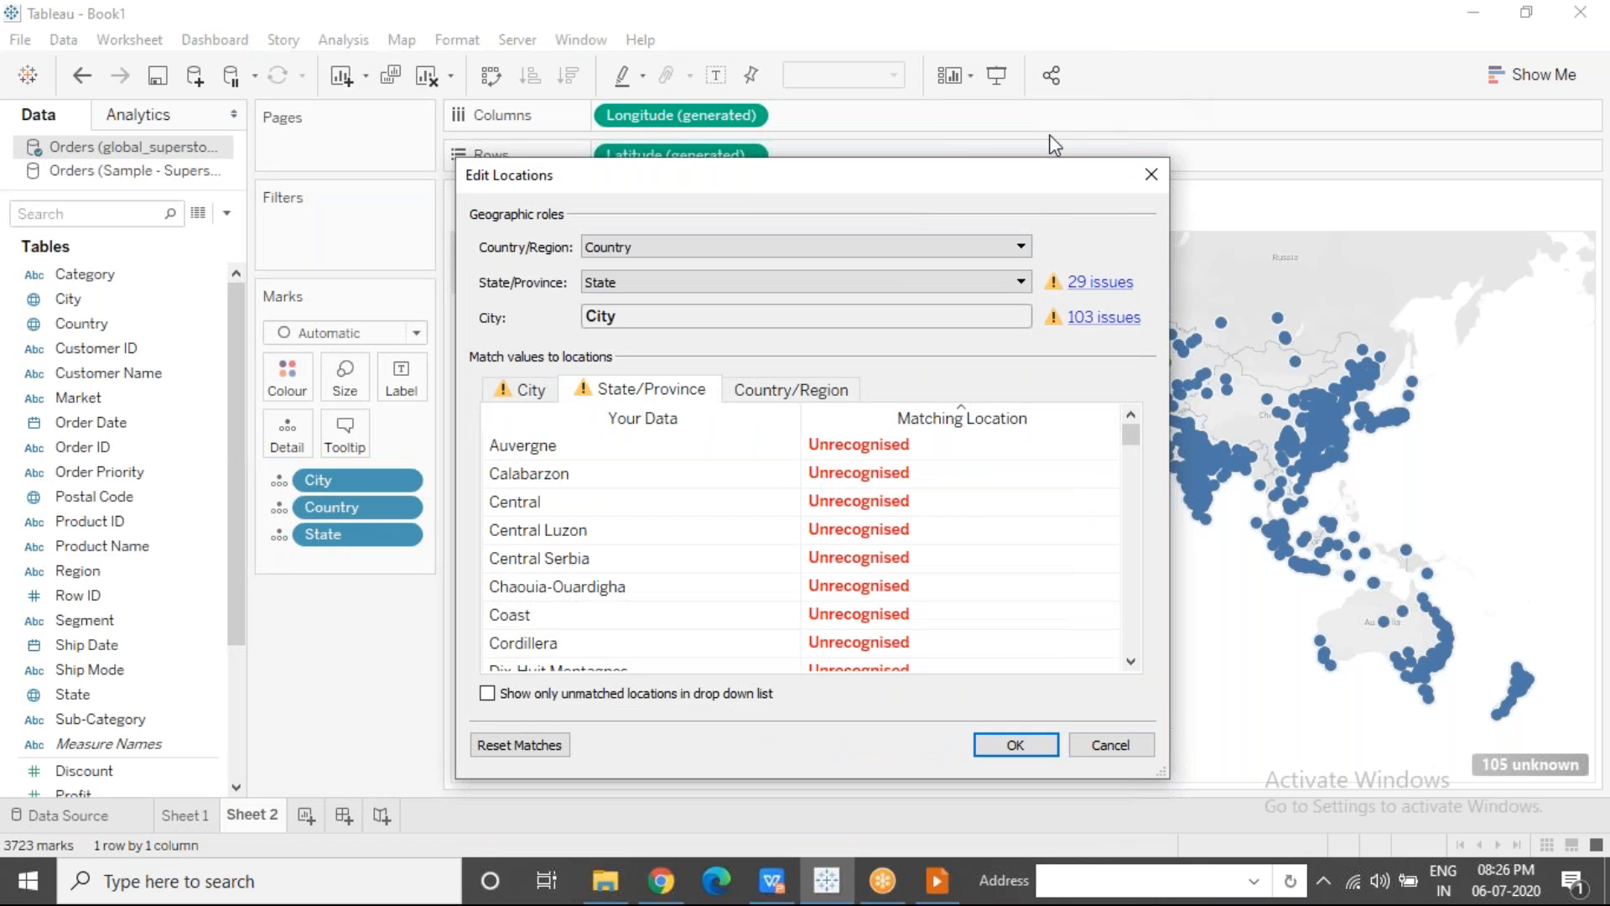
{"action": "left_click_drag", "start_coordinate": [983, 195], "coordinate": [971, 214]}
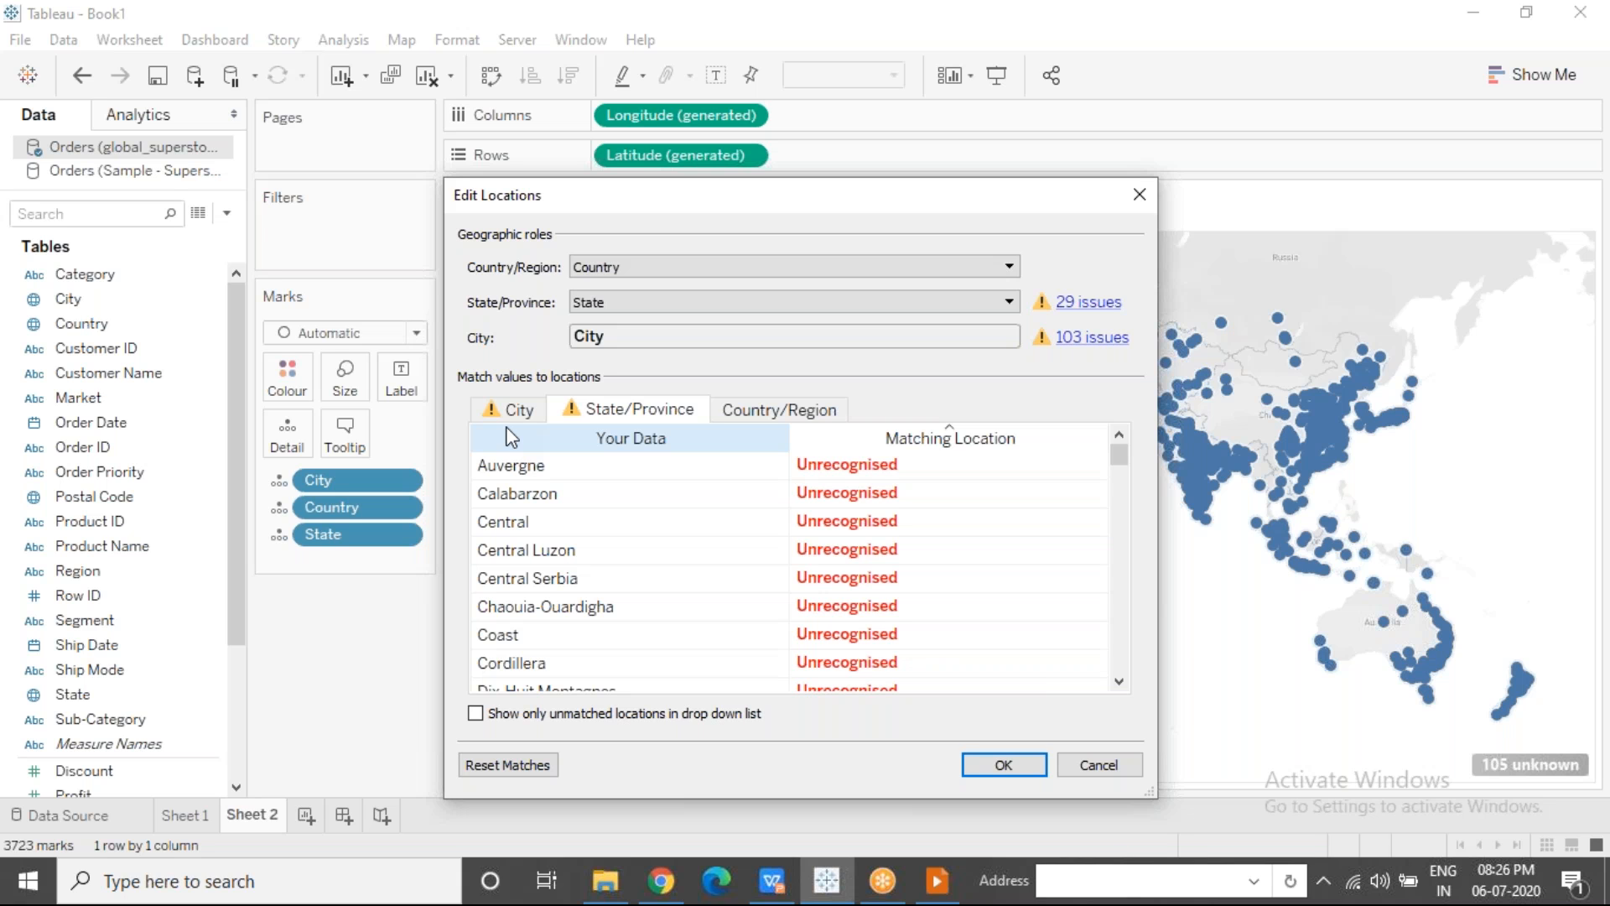
{"action": "left_click", "coordinate": [864, 466]}
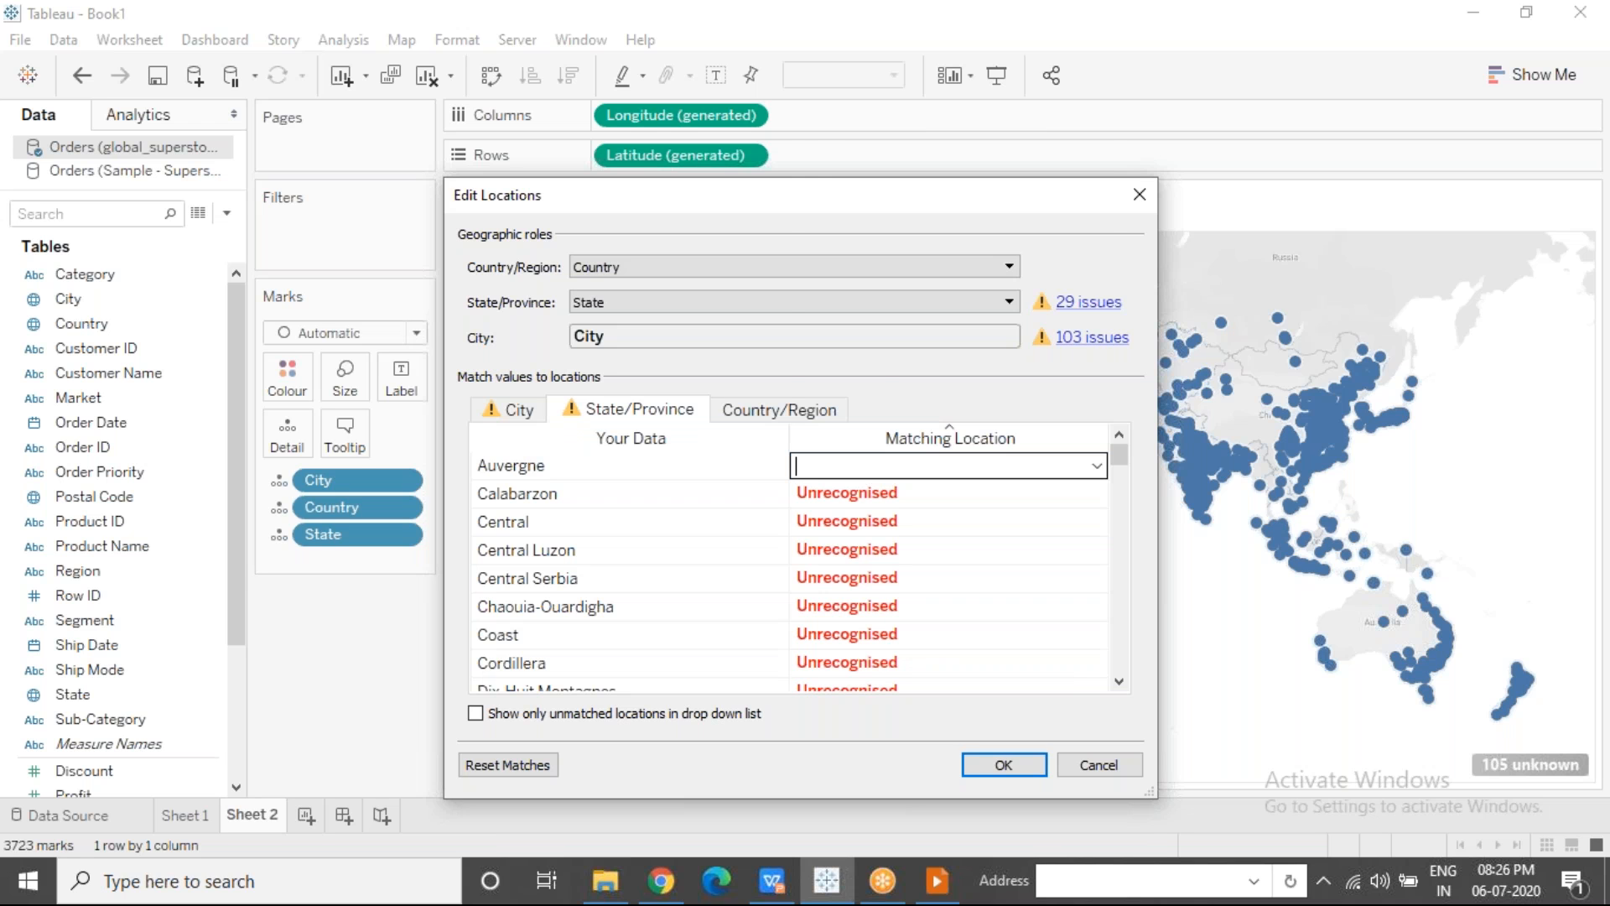
{"action": "type", "text": "Auver"}
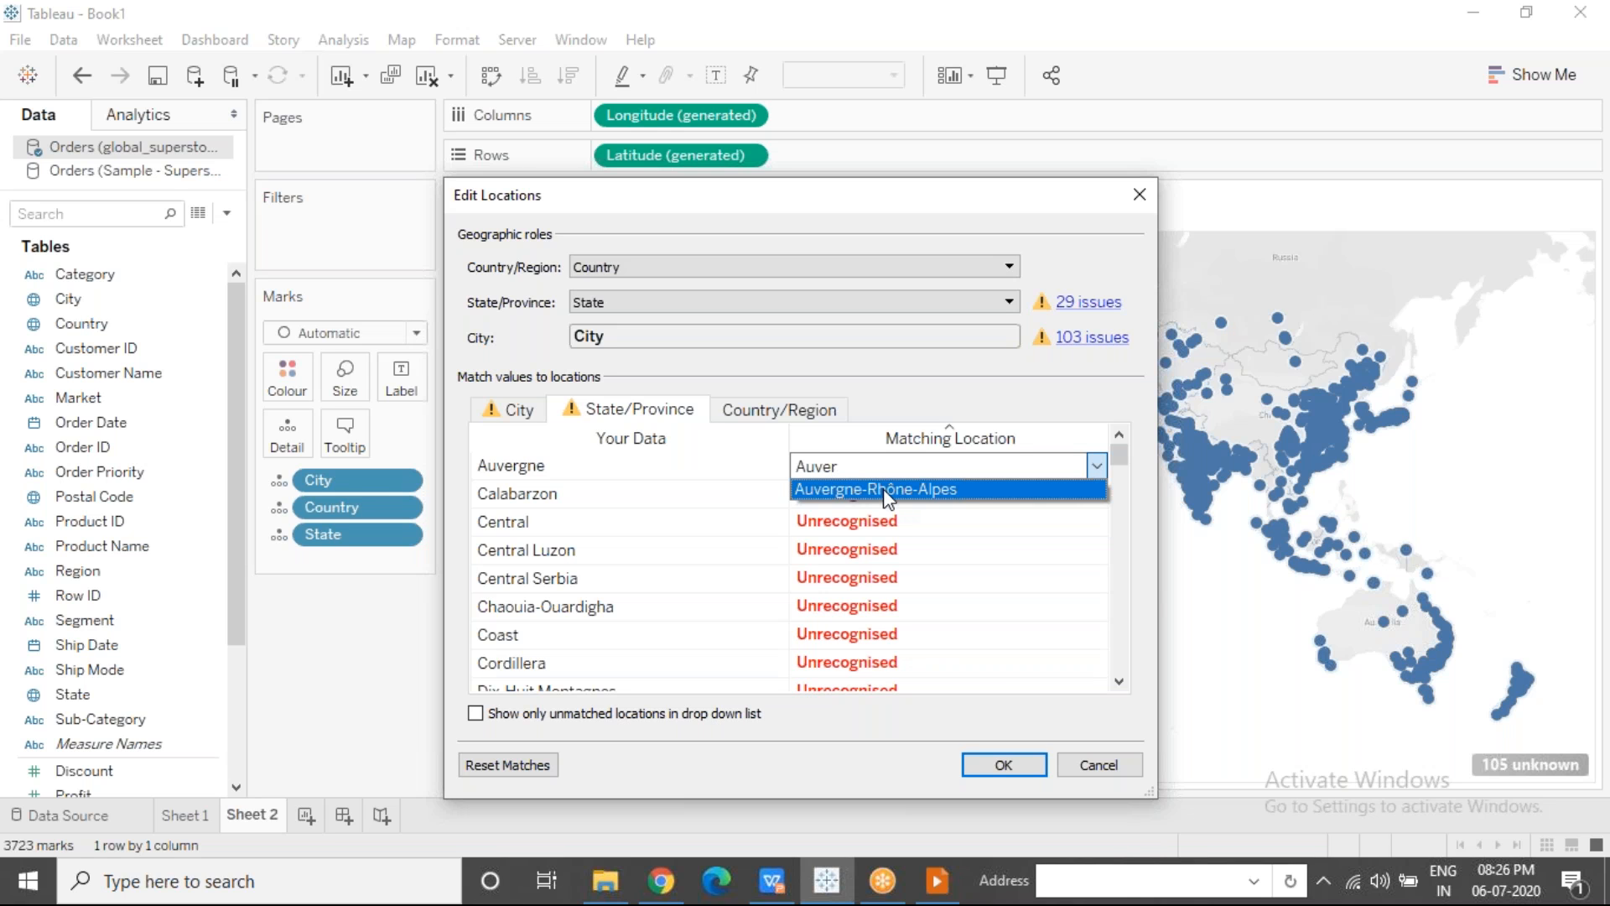
{"action": "left_click", "coordinate": [950, 492]}
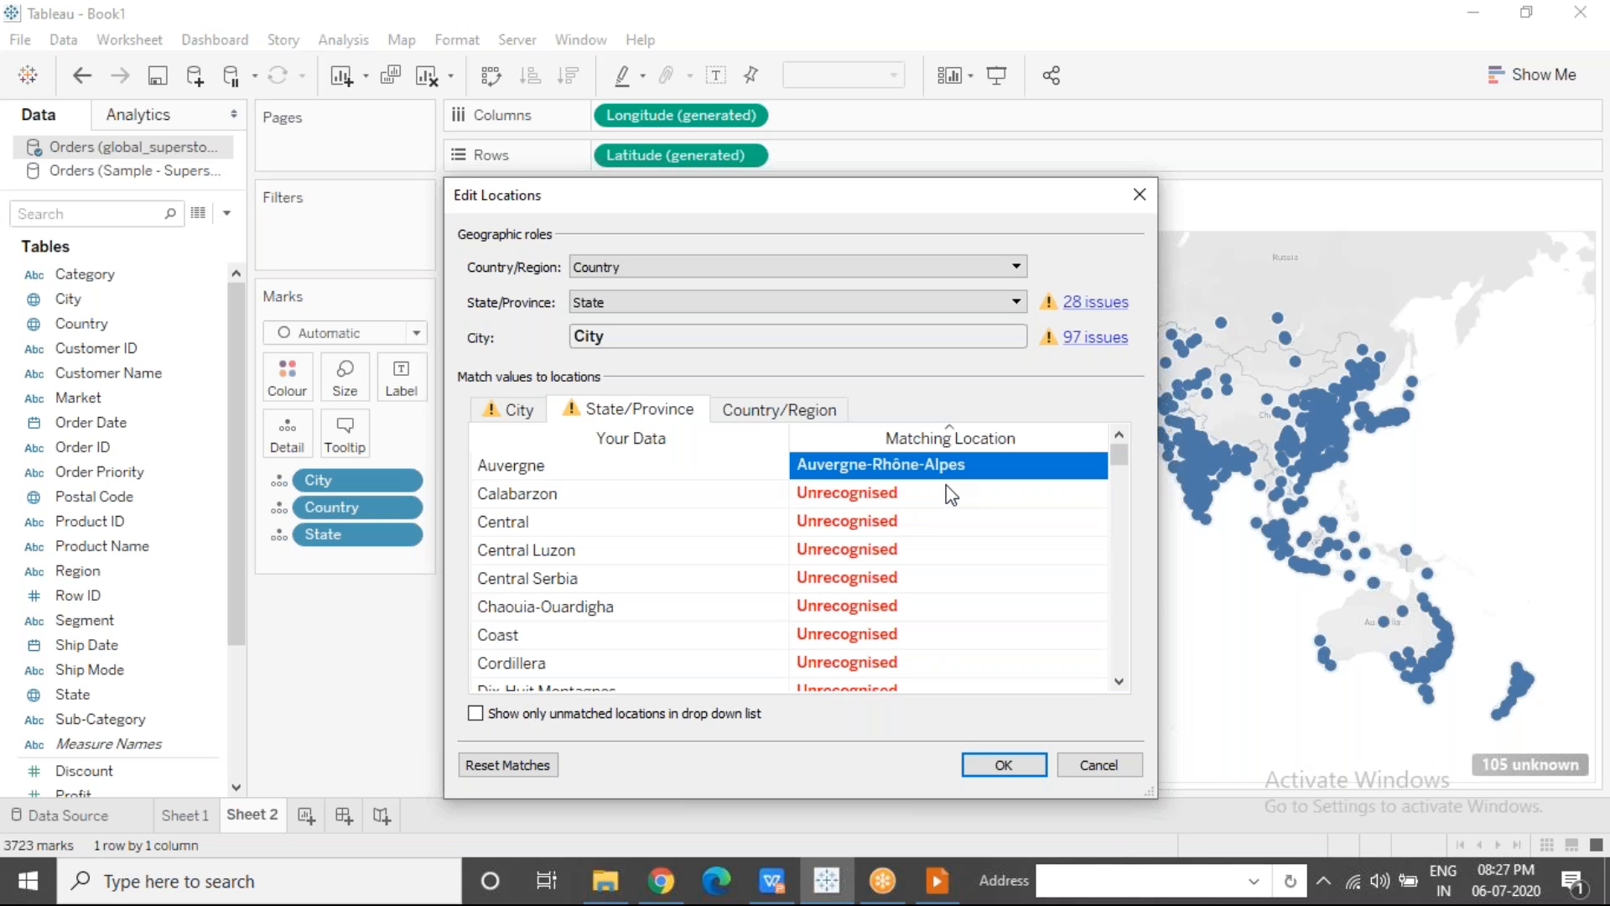
{"action": "left_click", "coordinate": [1004, 765]}
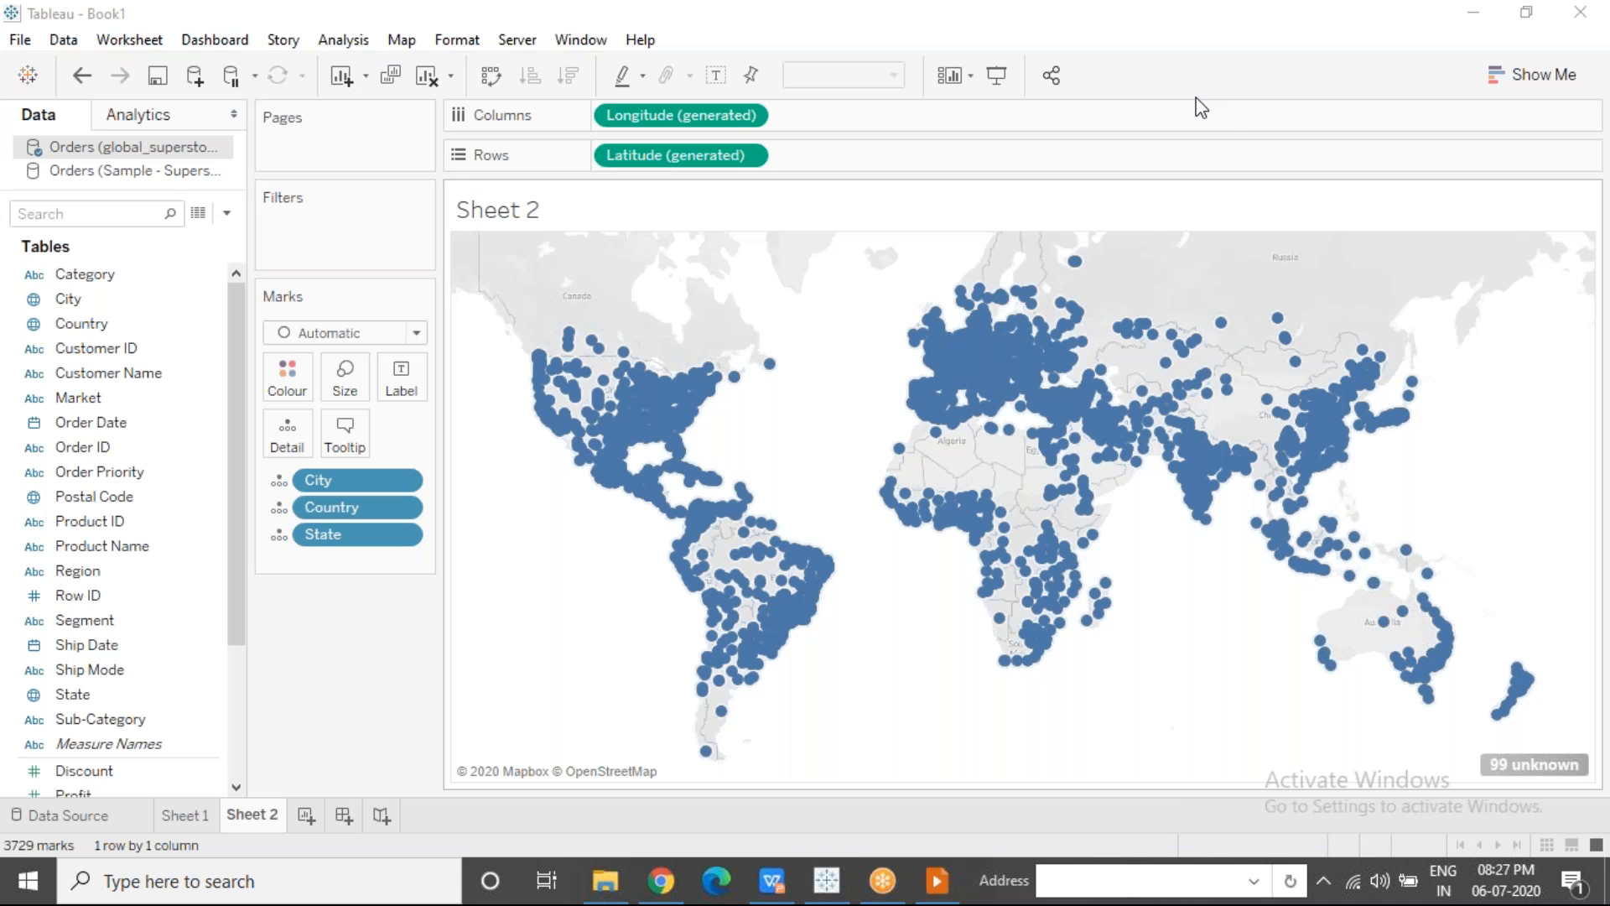
Step: Reopen the location editor, search the possible state matches for Calabarzon with "Cala", and clear the entry
{"action": "left_click", "coordinate": [1517, 767]}
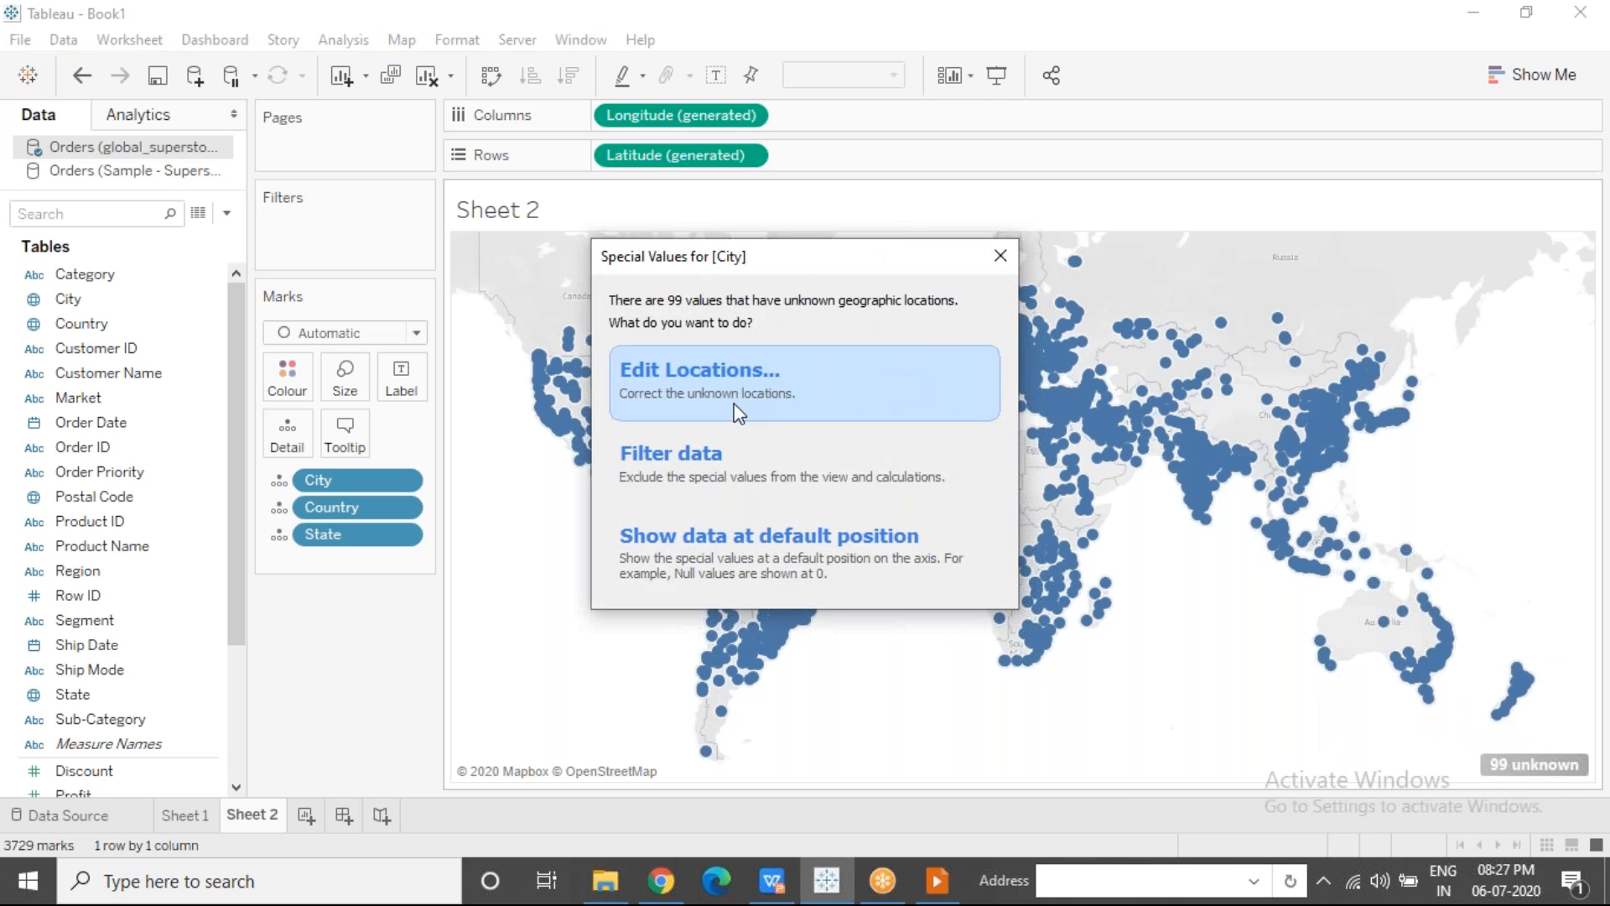
{"action": "left_click", "coordinate": [733, 404]}
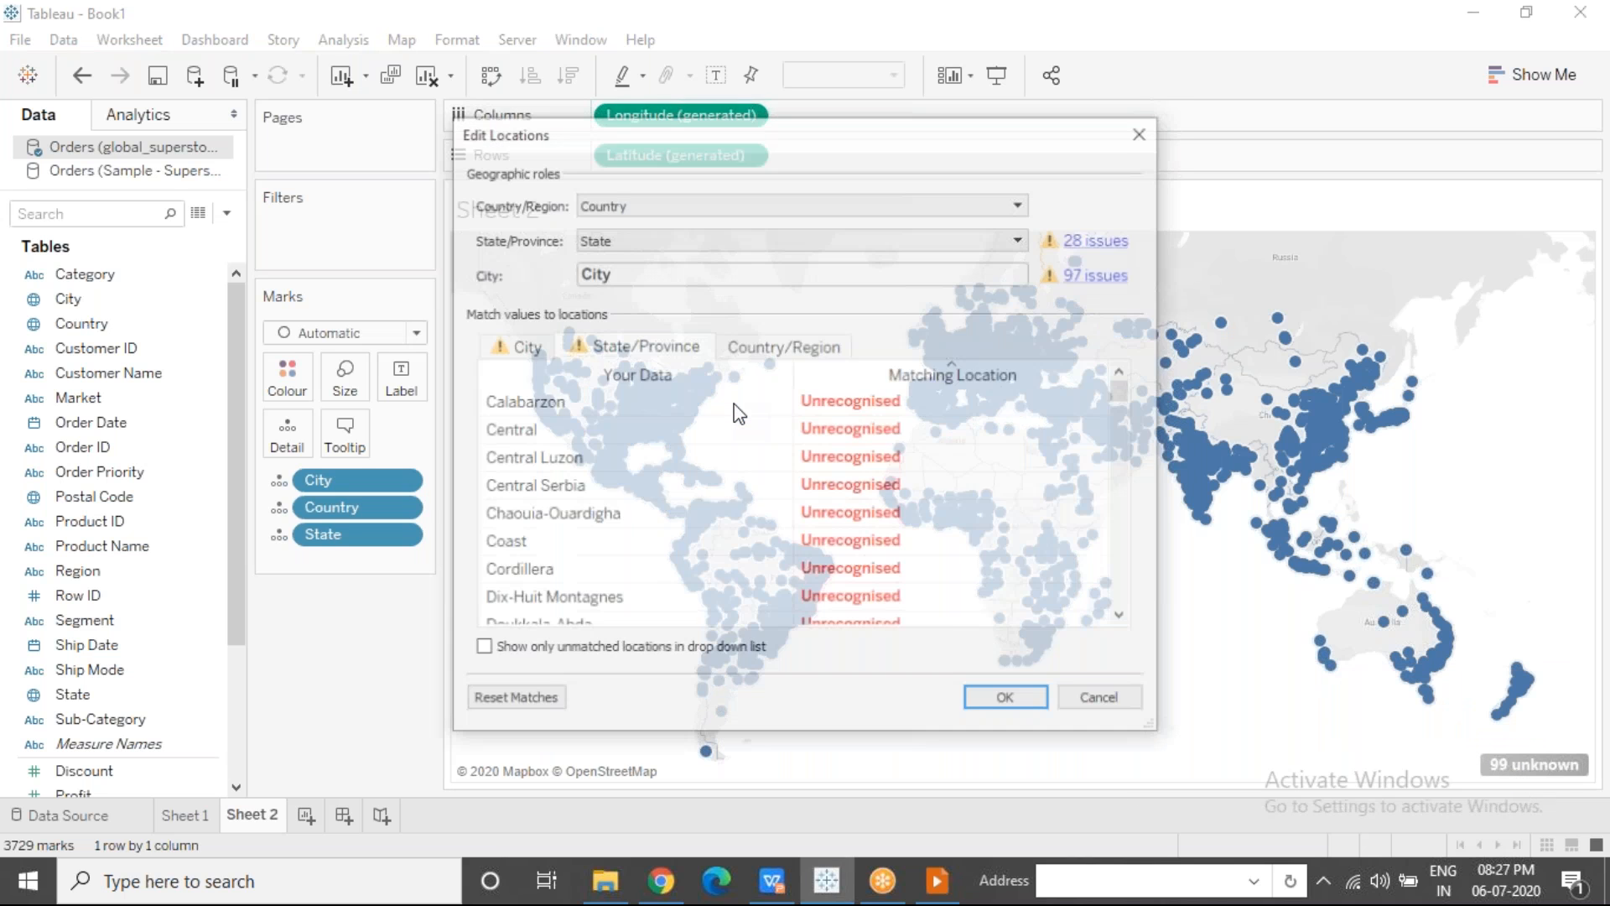
{"action": "left_click", "coordinate": [826, 404]}
{"action": "type", "text": "Csla"}
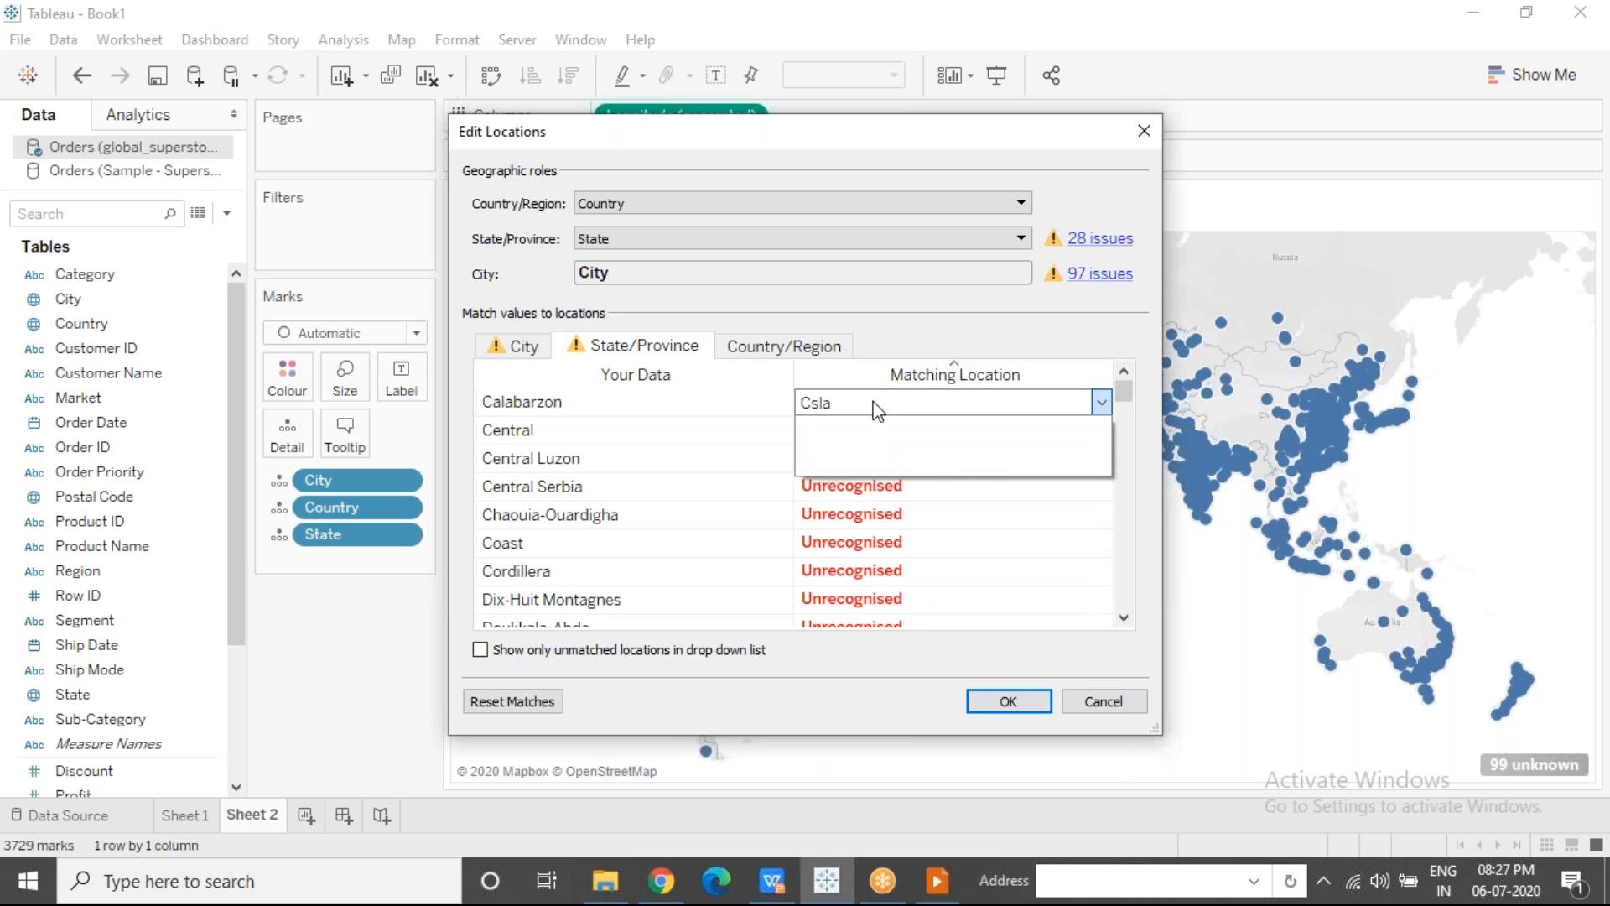
{"action": "key", "text": "BackSpace"}
{"action": "key", "text": "BackSpace"}
{"action": "key", "text": "BackSpace"}
{"action": "type", "text": "ala"}
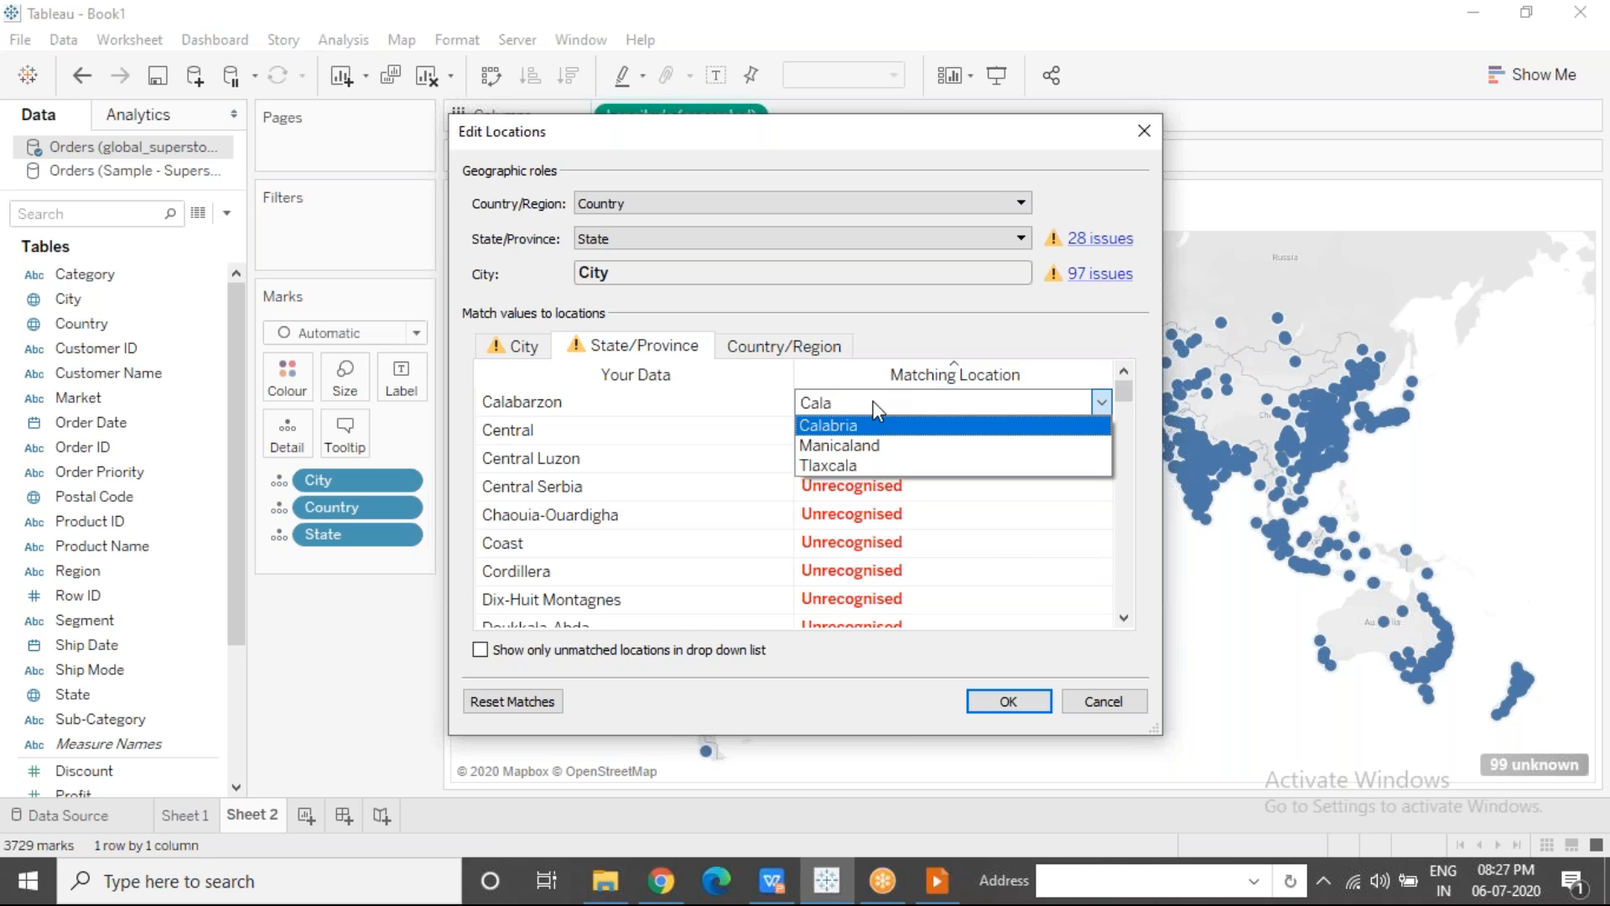
{"action": "key", "text": "BackSpace"}
{"action": "key", "text": "BackSpace"}
{"action": "key", "text": "BackSpace"}
{"action": "key", "text": "BackSpace"}
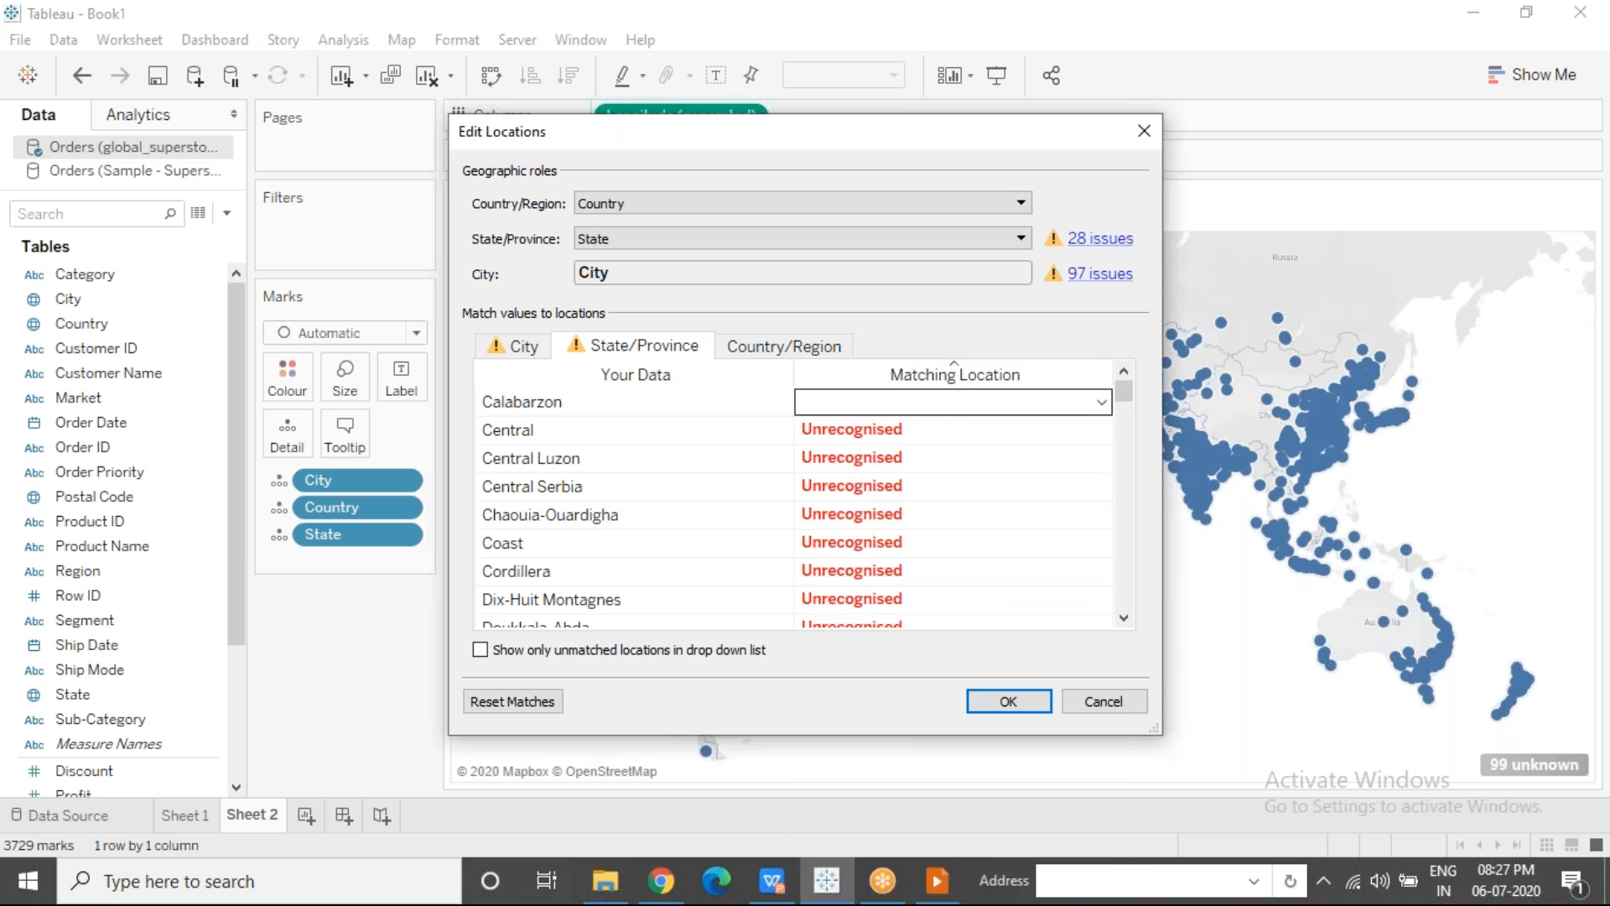
Step: Review the unrecognised cities and search the possible matches for Abidjan with "abid"
{"action": "left_click", "coordinate": [507, 345]}
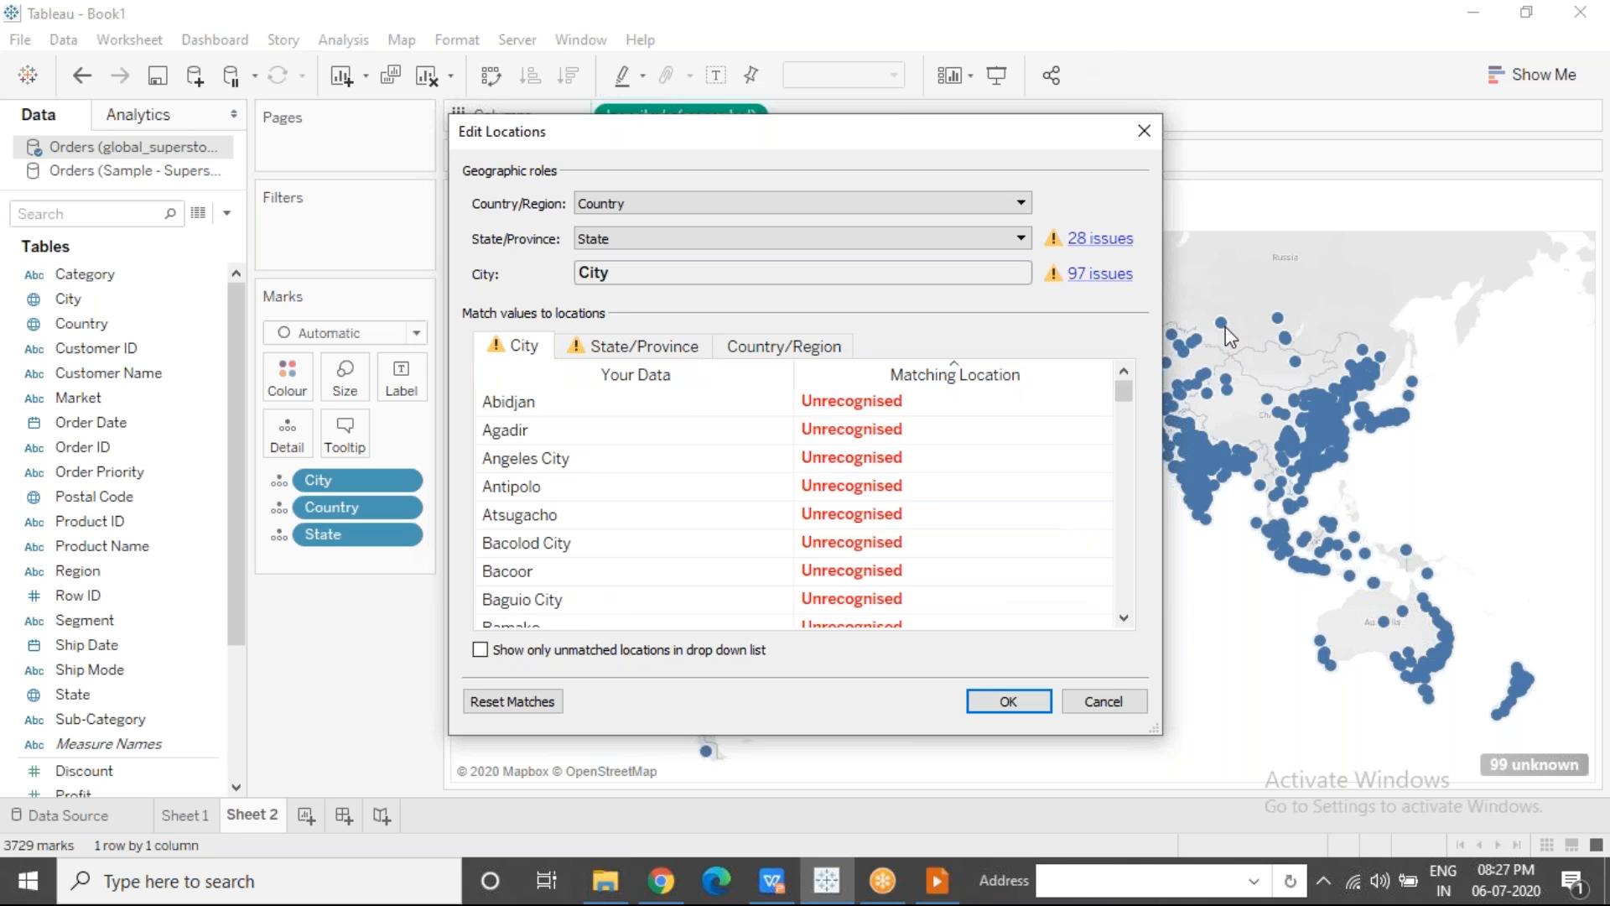
{"action": "left_click", "coordinate": [1121, 36]}
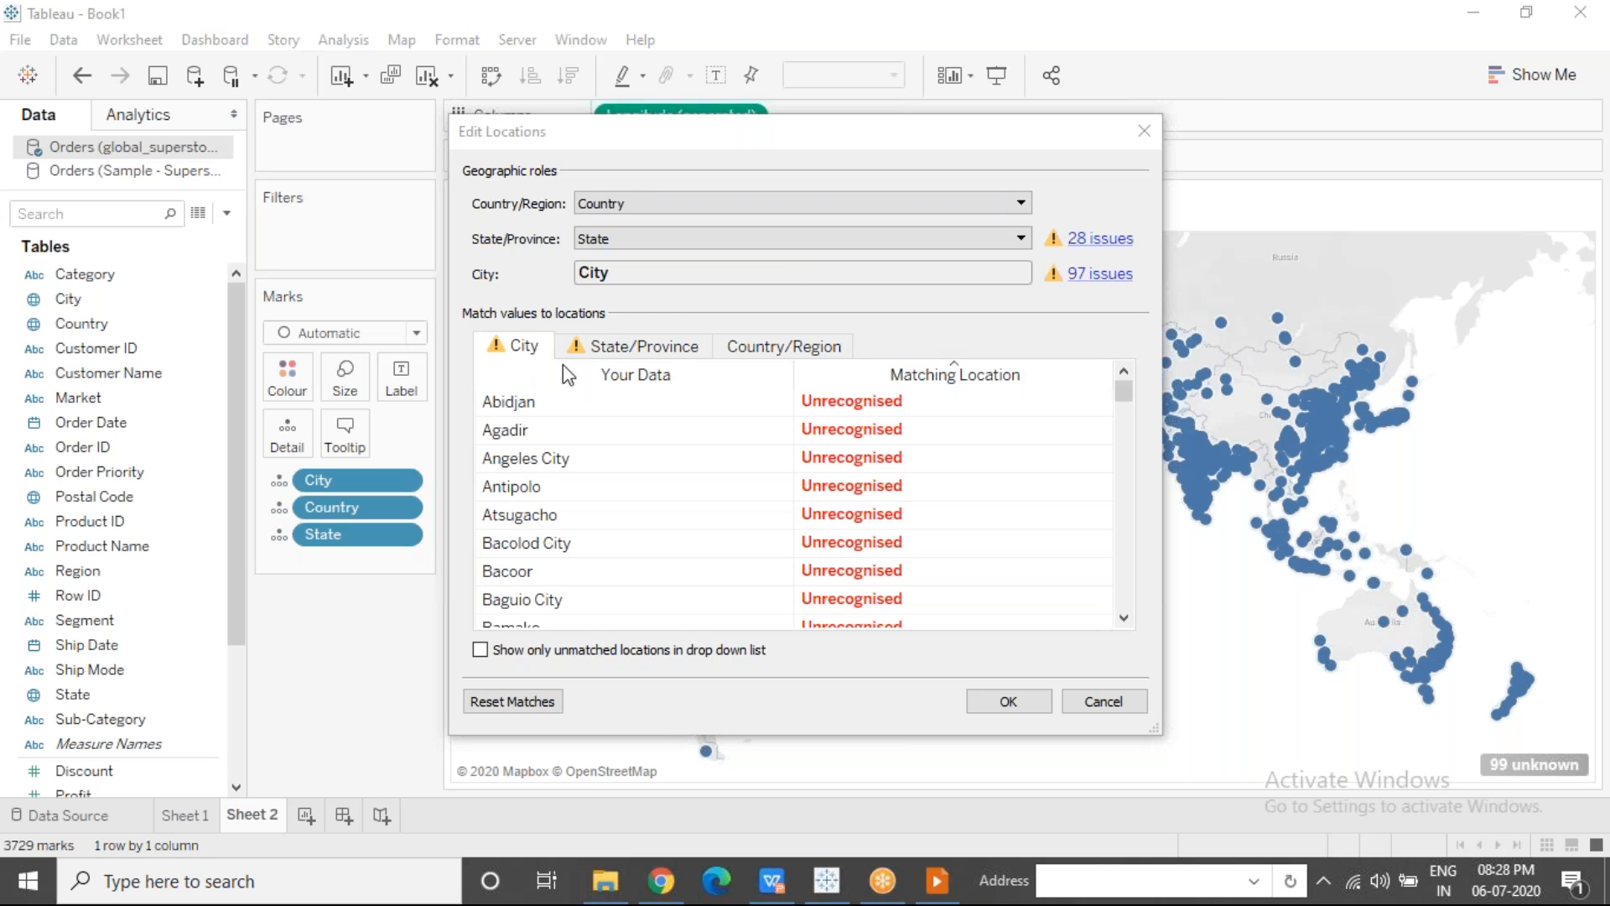
{"action": "left_click", "coordinate": [854, 402]}
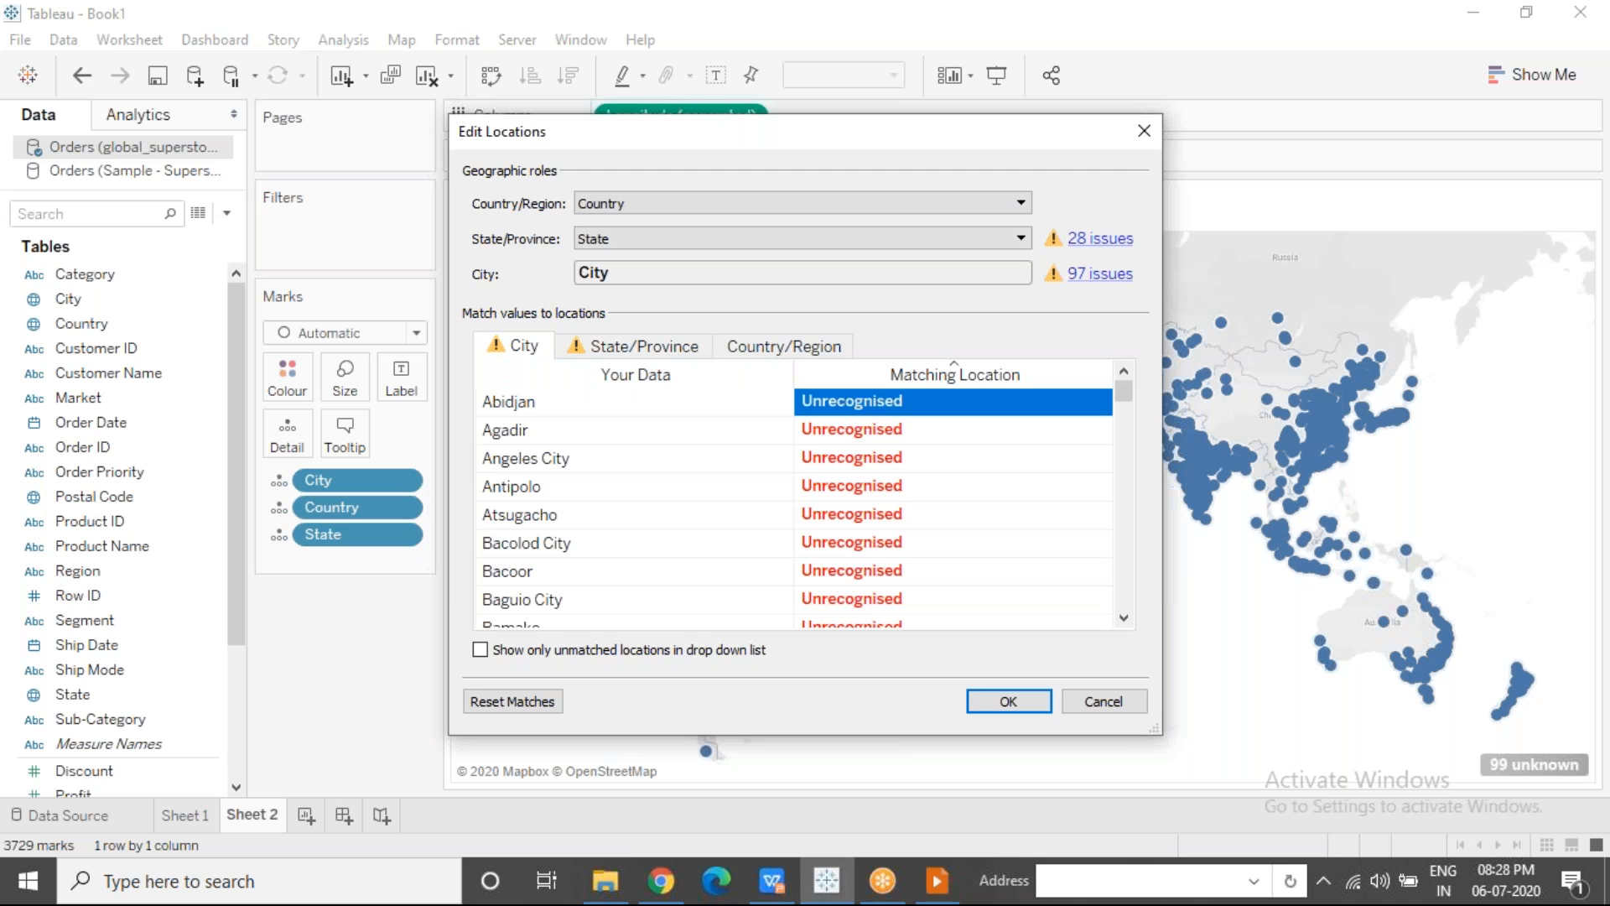
{"action": "left_click", "coordinate": [911, 406]}
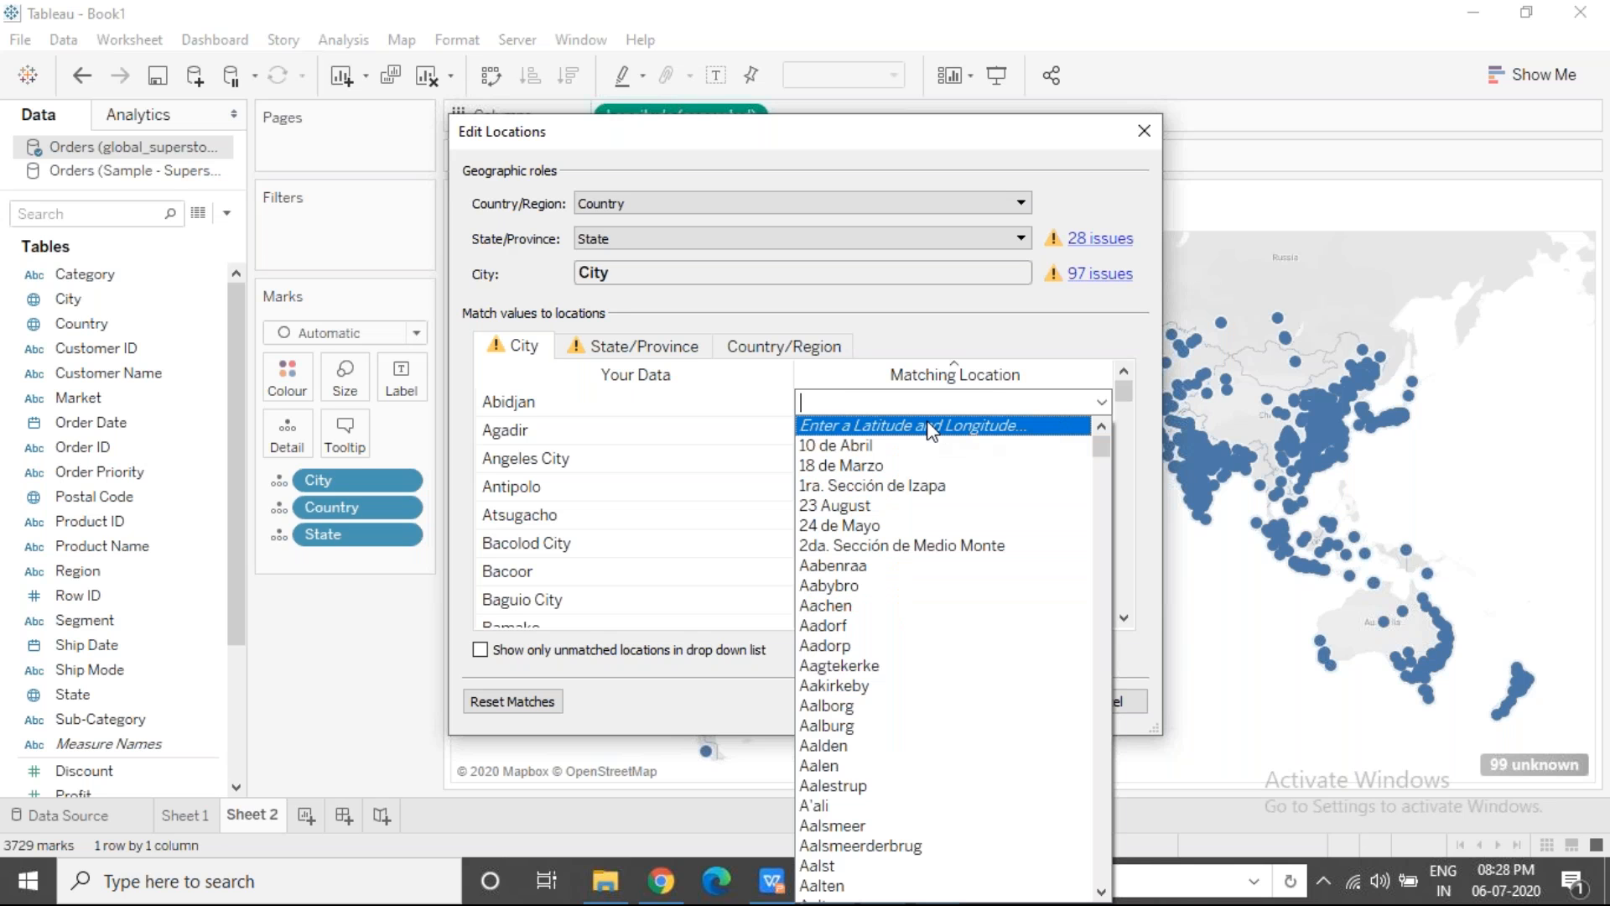
{"action": "type", "text": "abid"}
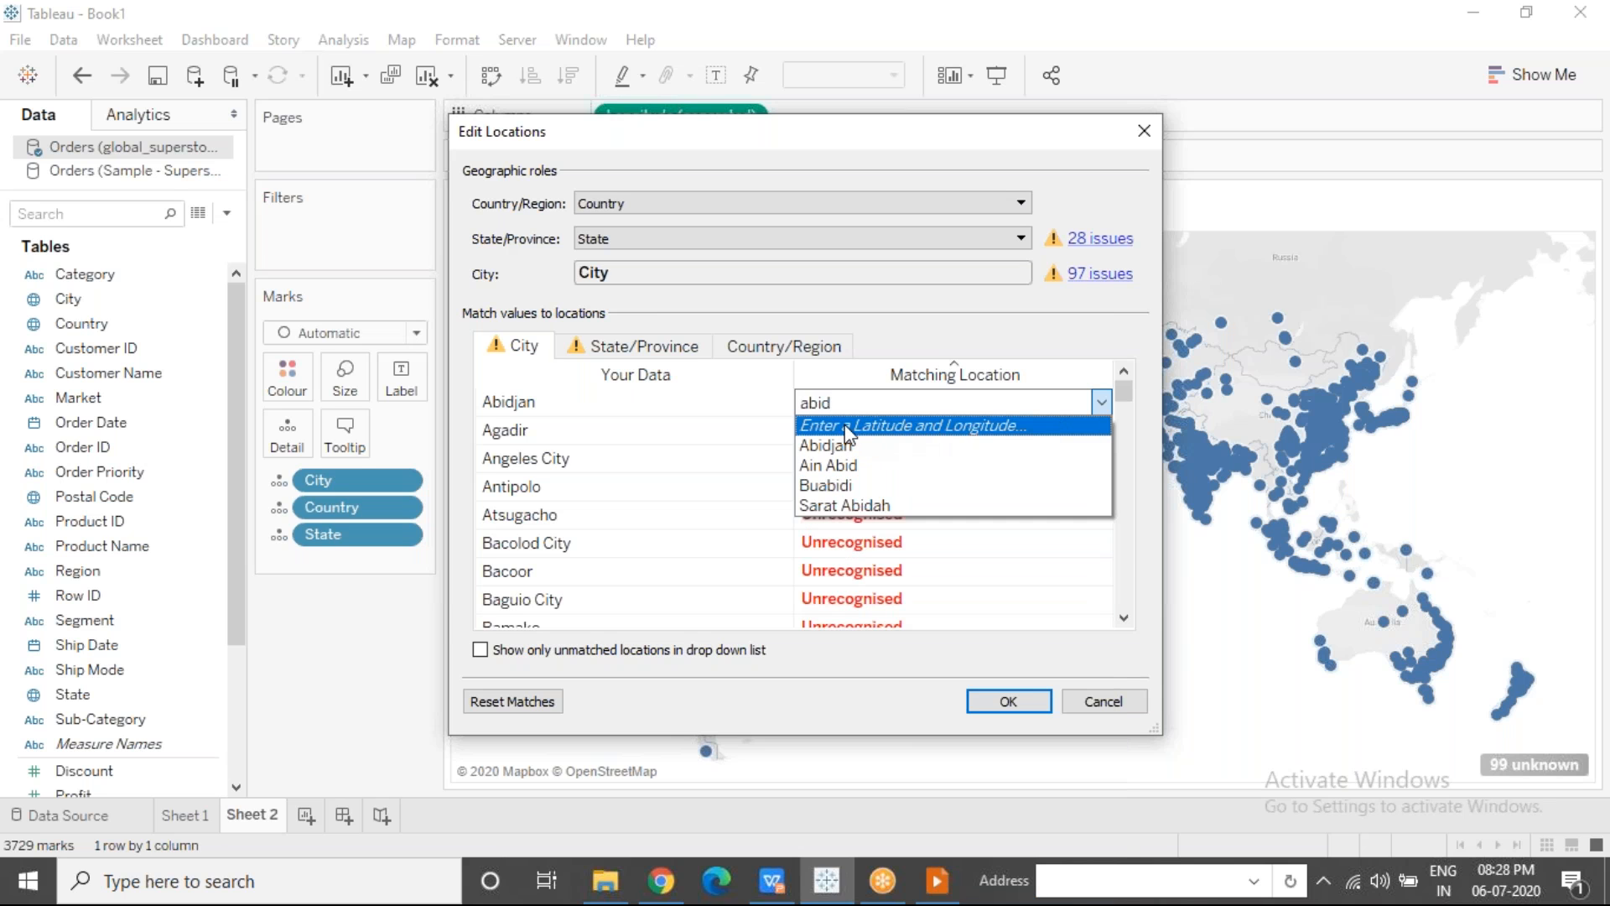
Step: Open the manual latitude and longitude entry for Abidjan, then cancel it and the location editing
{"action": "left_click", "coordinate": [908, 430]}
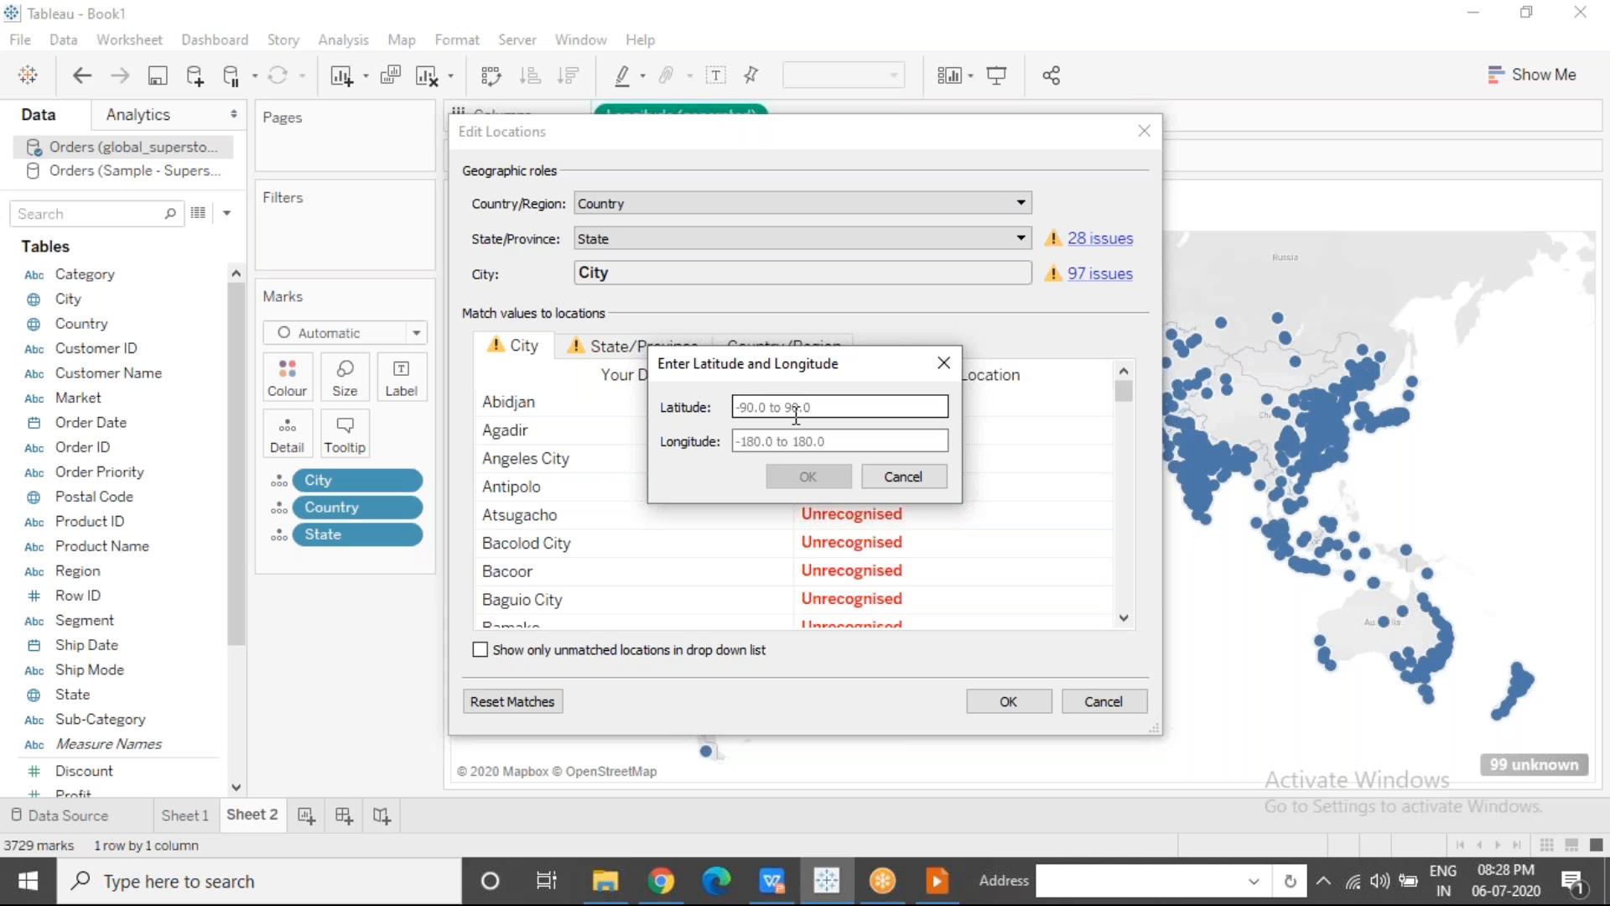
{"action": "left_click", "coordinate": [779, 440]}
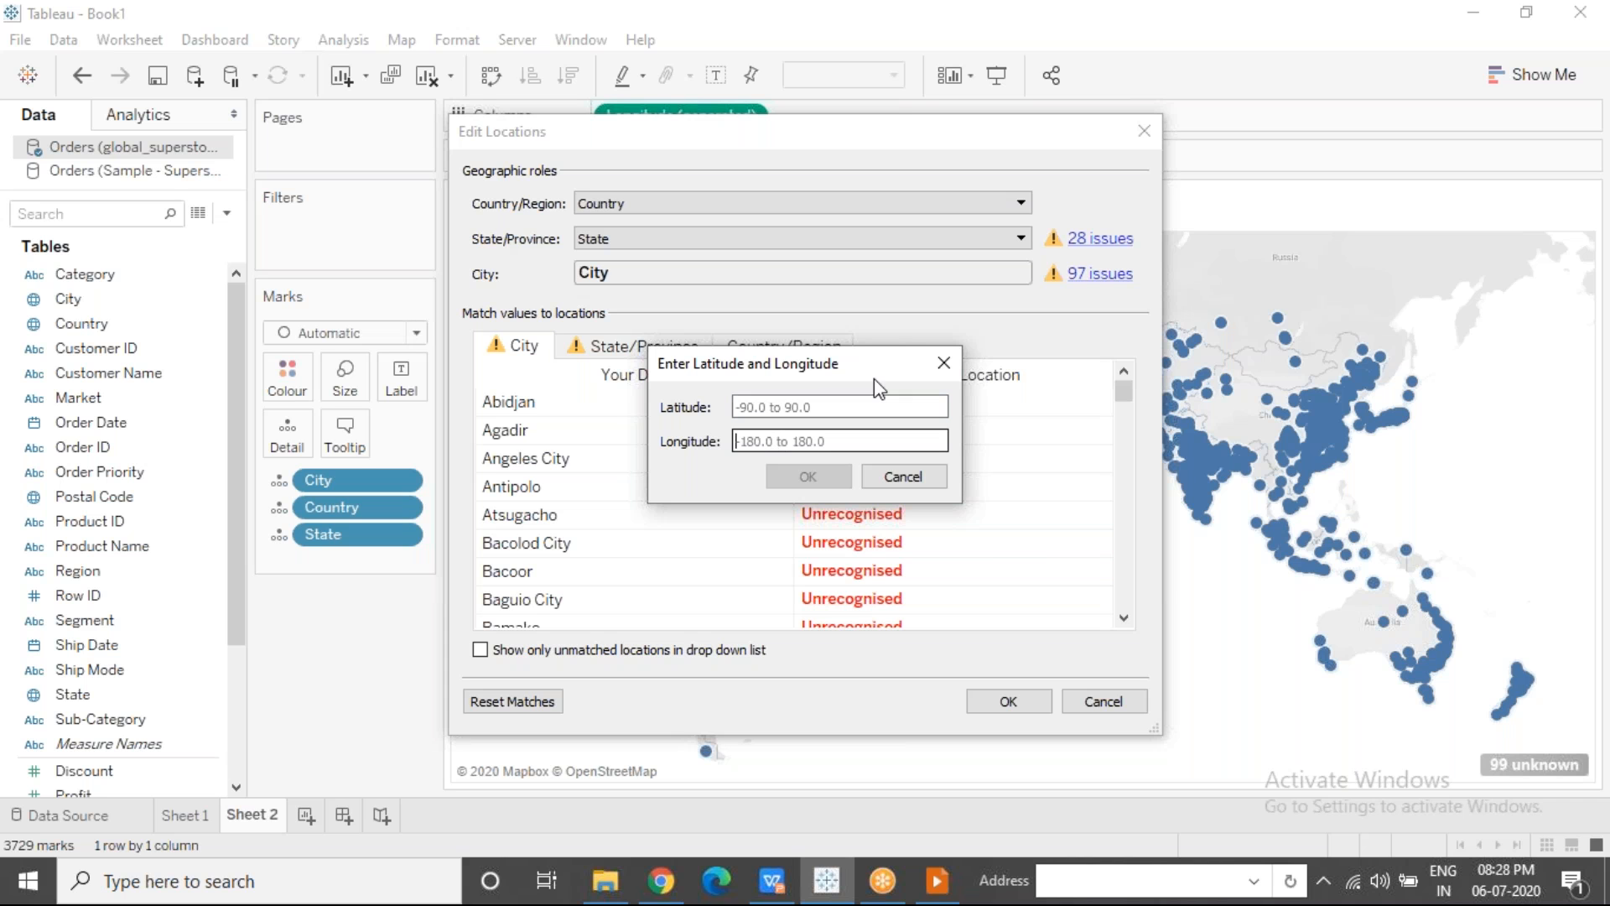
{"action": "left_click", "coordinate": [945, 359]}
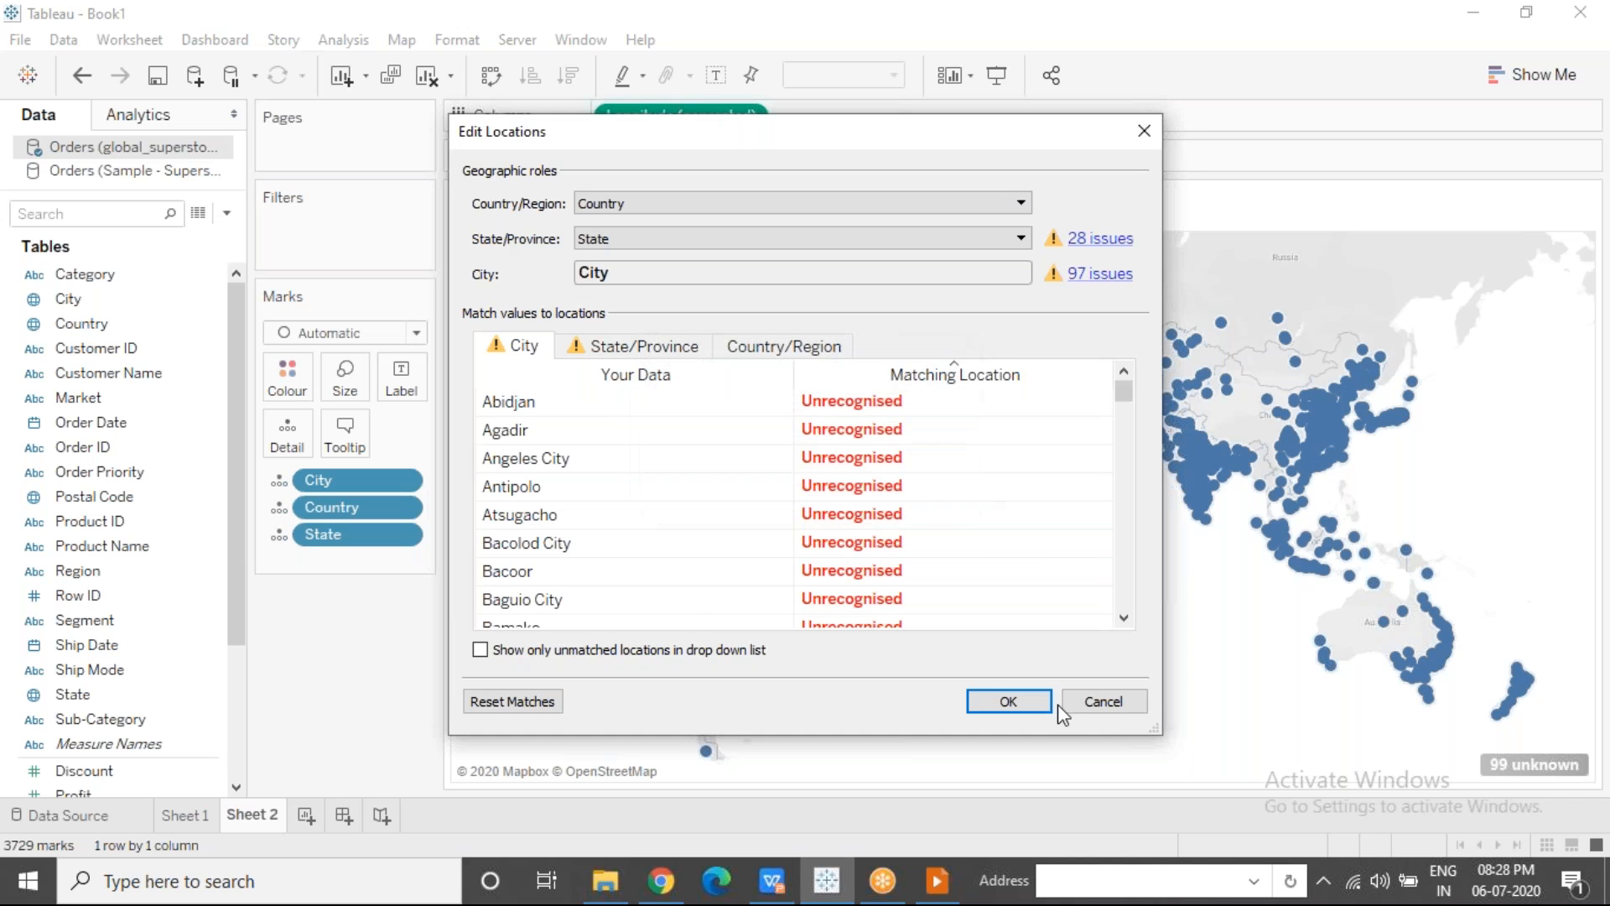
{"action": "left_click", "coordinate": [1103, 701]}
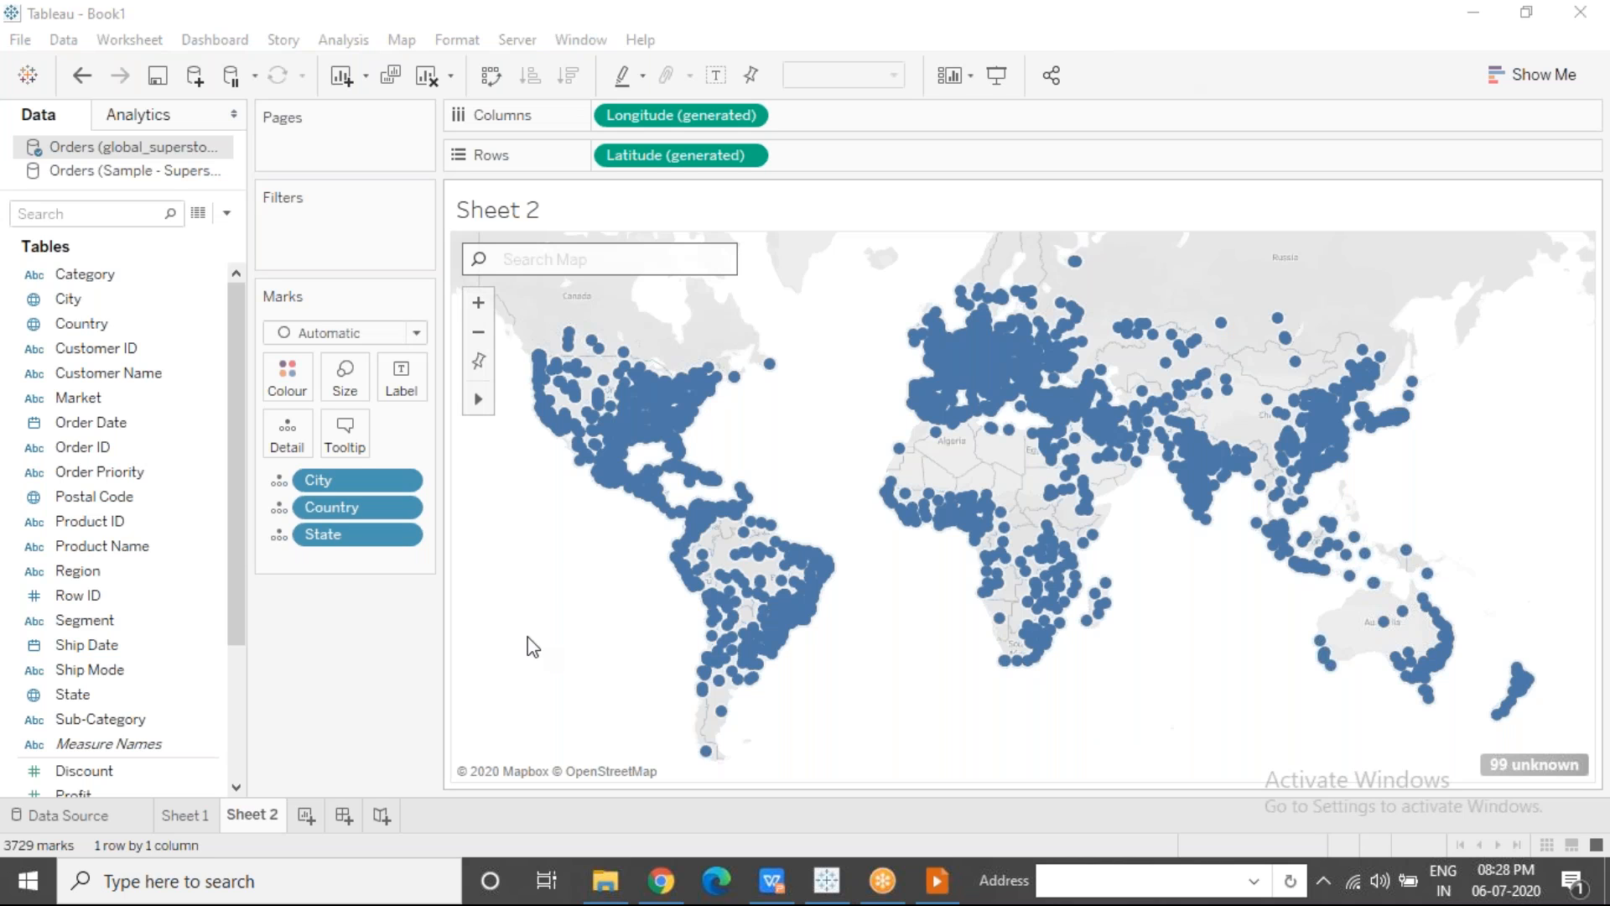
Step: Add a new blank worksheet after Sheet 2
{"action": "left_click", "coordinate": [306, 818]}
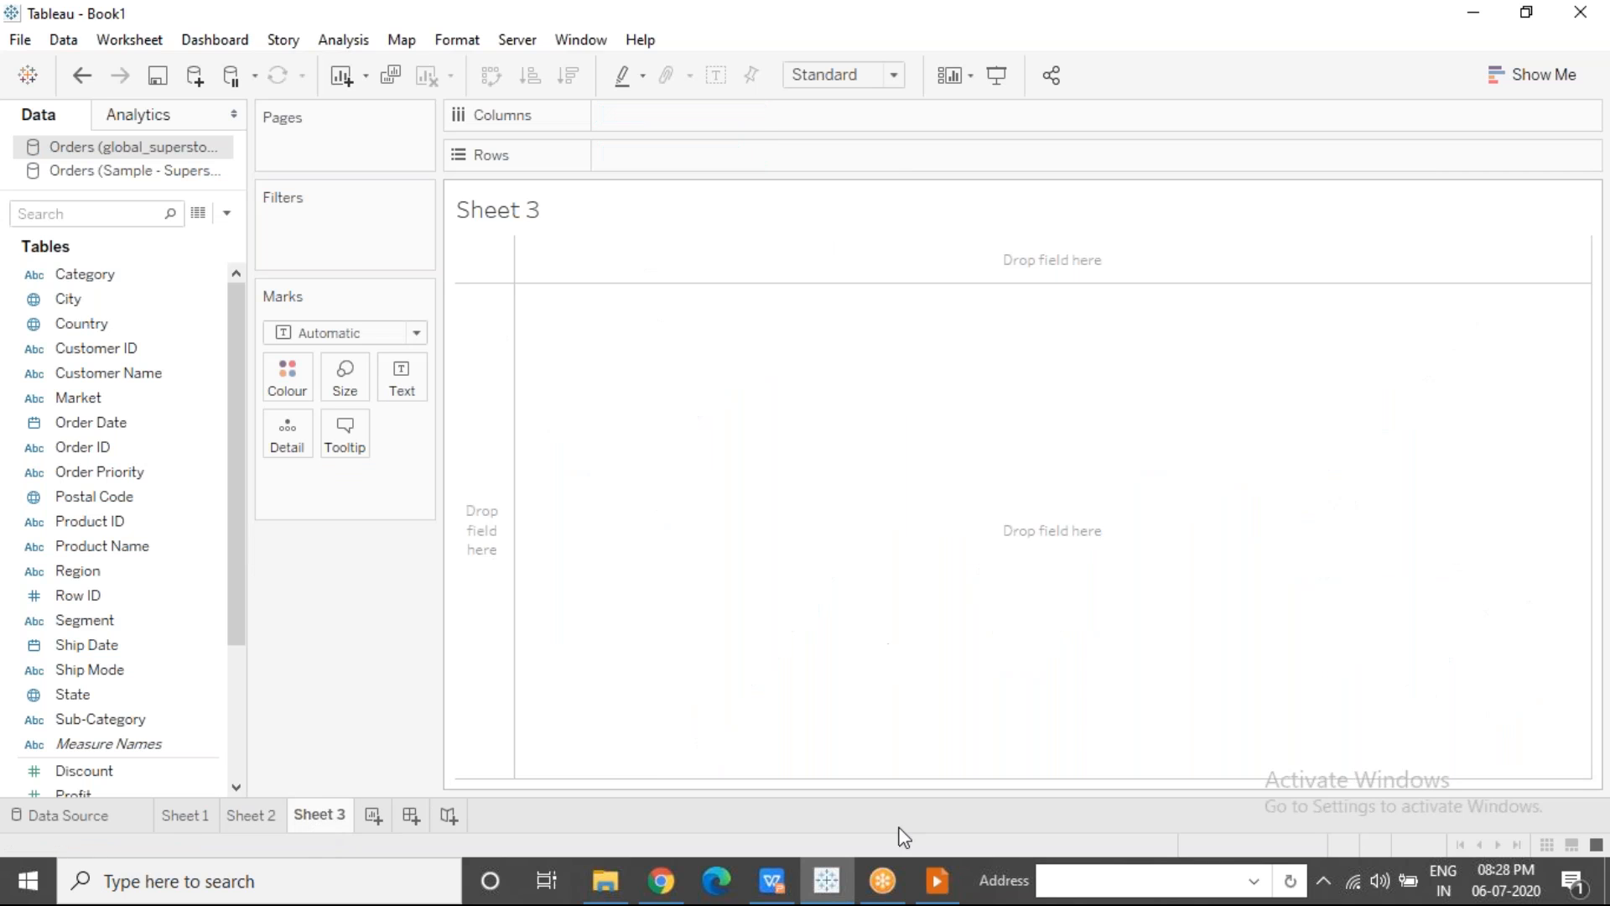
{"action": "left_click", "coordinate": [951, 892]}
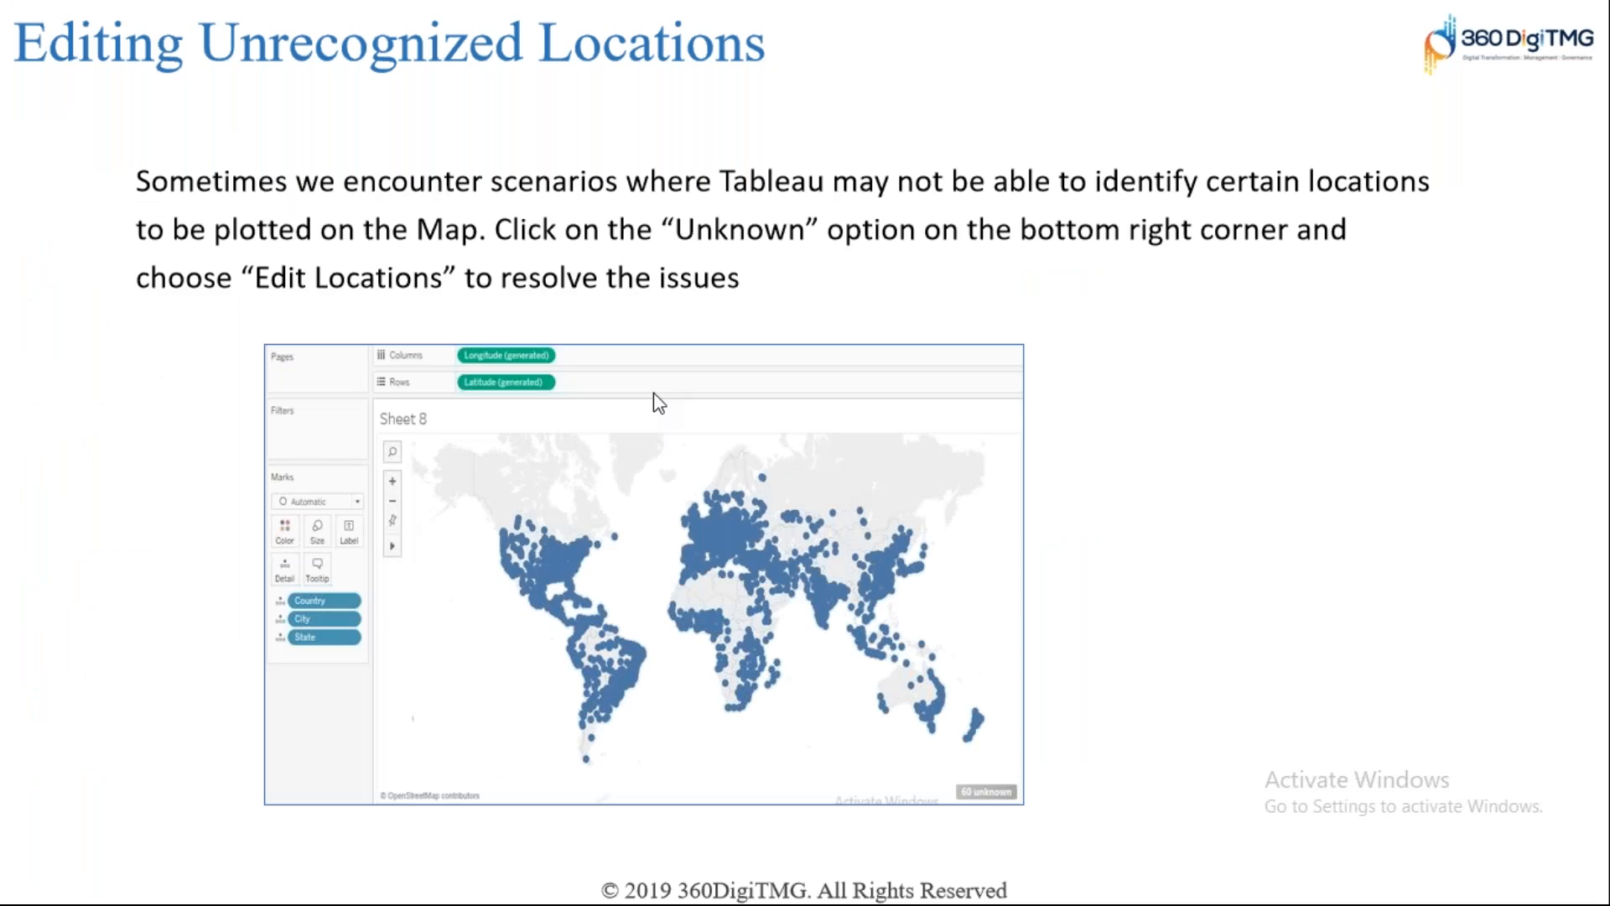
{"action": "left_click", "coordinate": [653, 393]}
{"action": "left_click", "coordinate": [653, 392]}
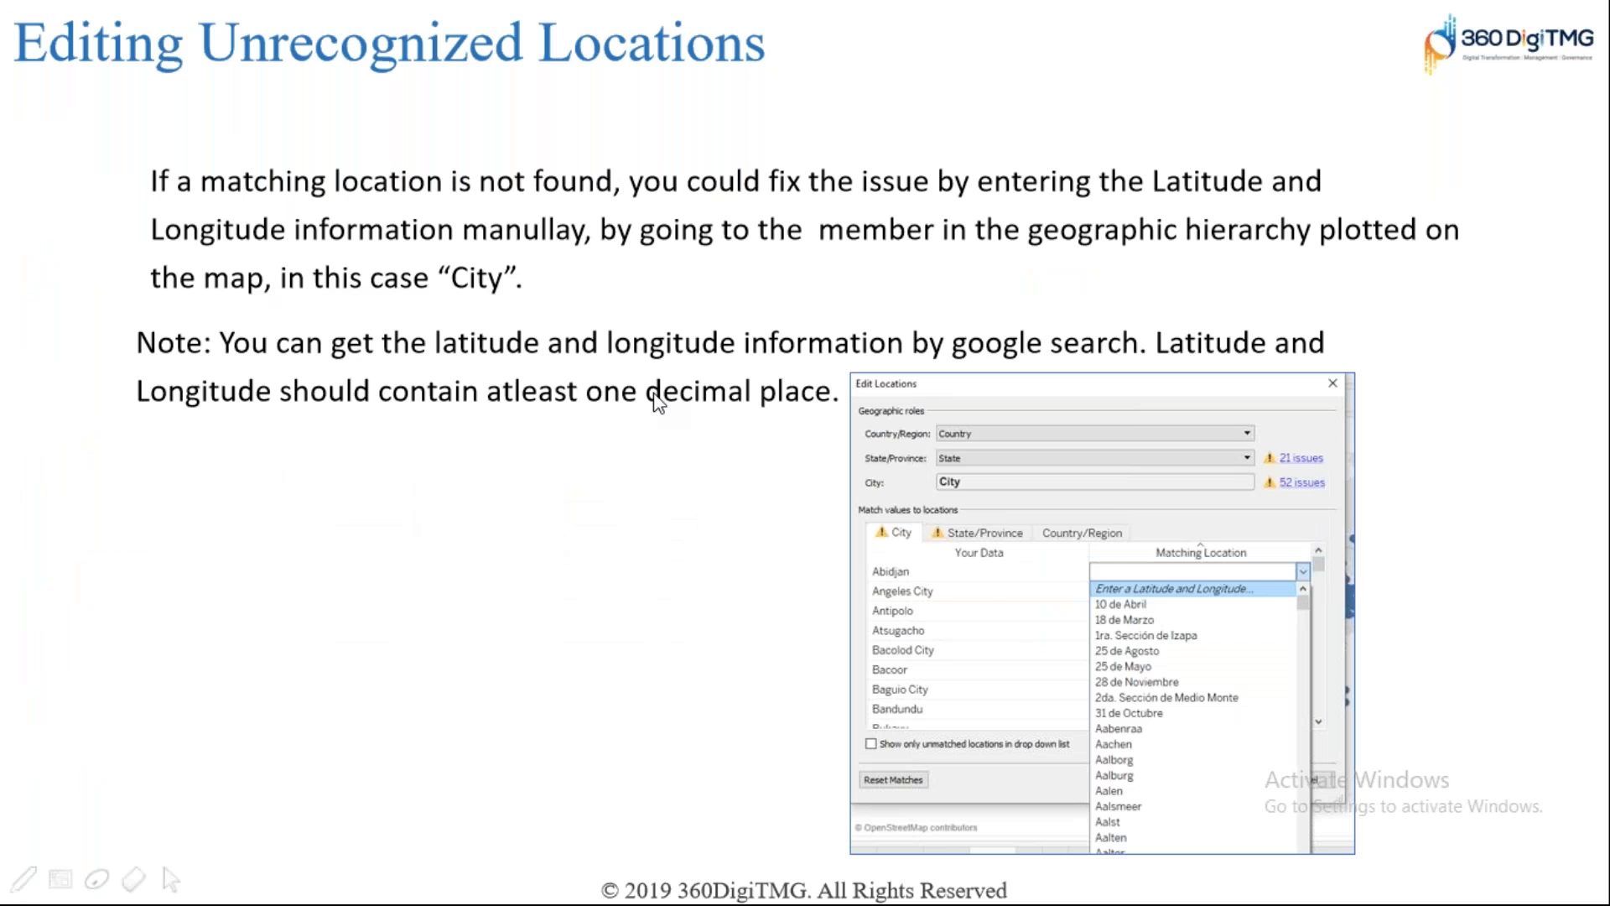
{"action": "left_click", "coordinate": [653, 392]}
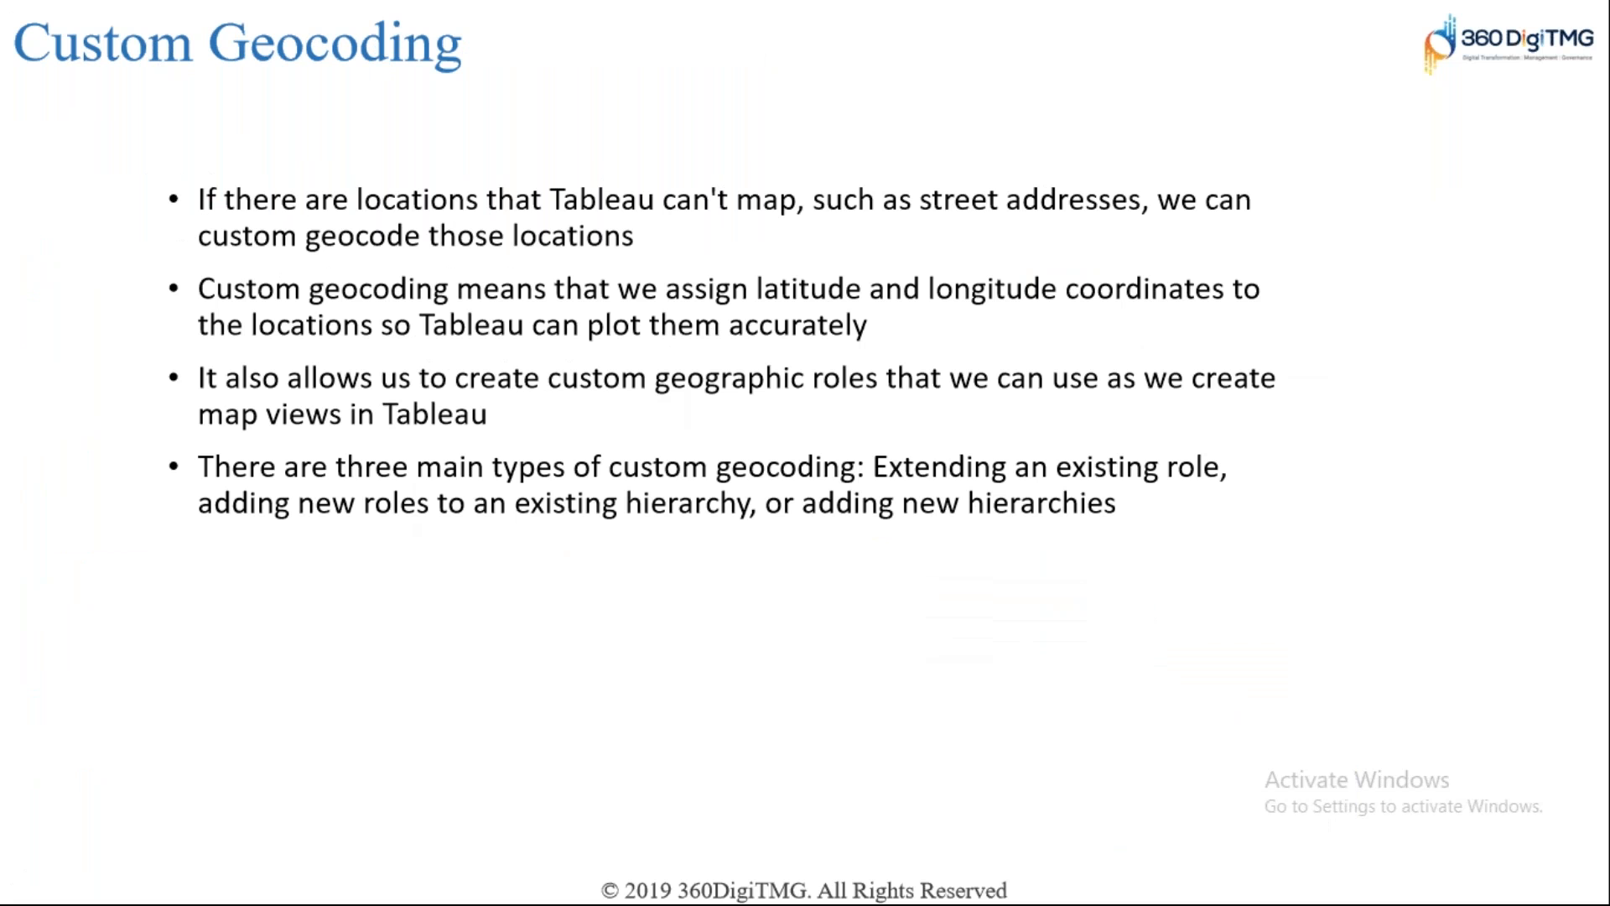
{"action": "key", "text": "Right"}
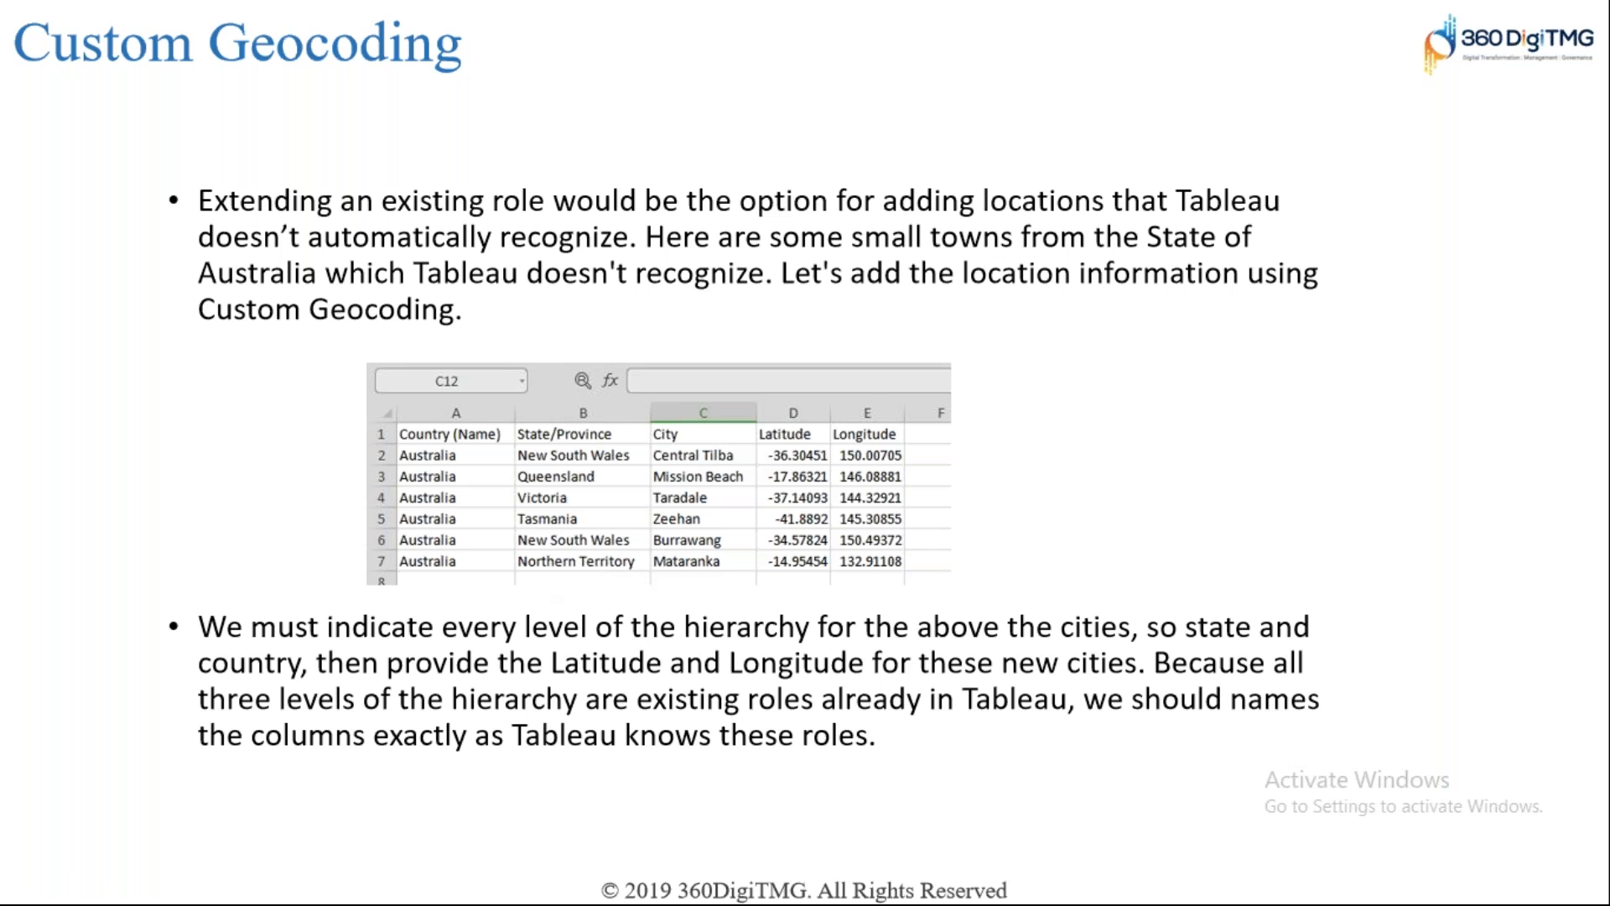
{"action": "key", "text": "alt+Tab"}
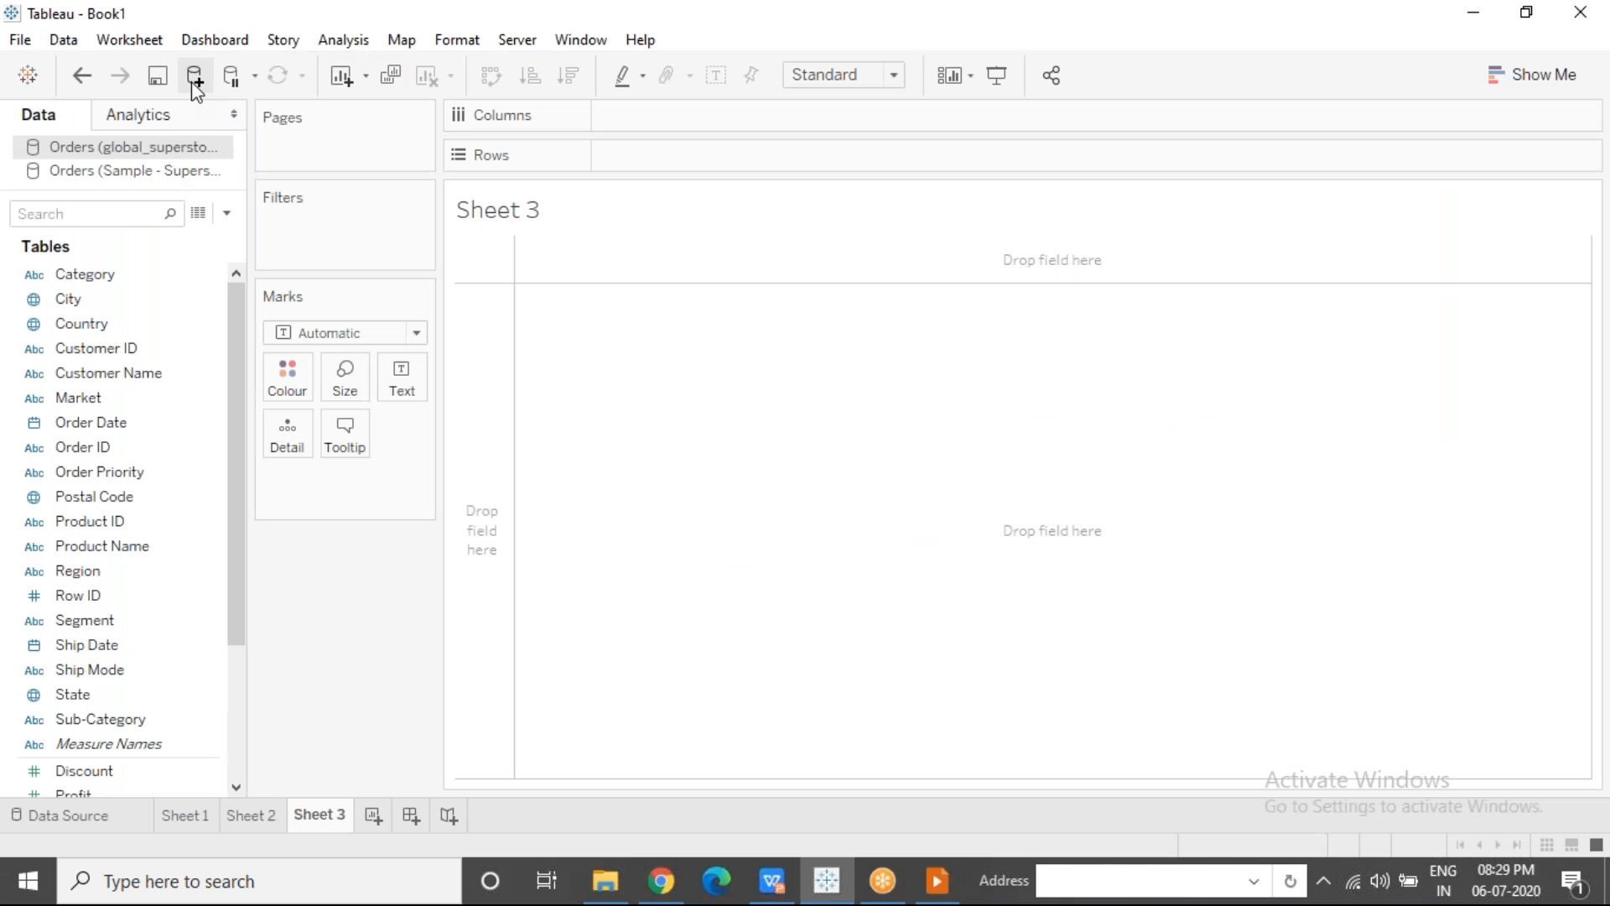
Step: Connect to the Excel workbook Maharastra - Copy.xlsx from the Tableau documents folder as a new data source
{"action": "left_click", "coordinate": [193, 82]}
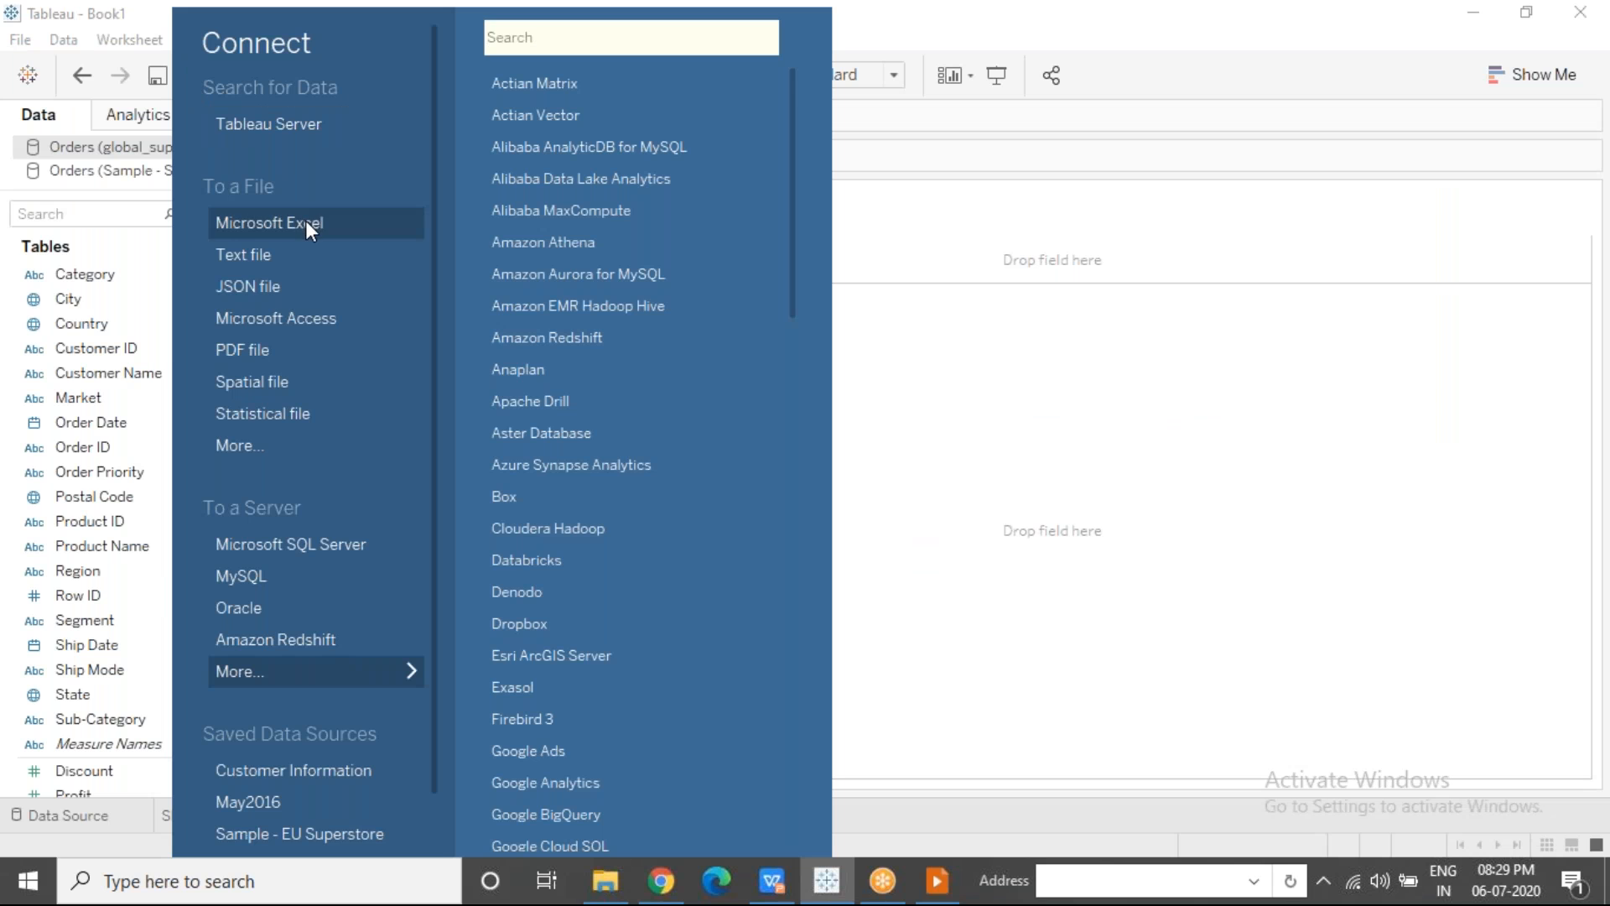
{"action": "left_click", "coordinate": [307, 225]}
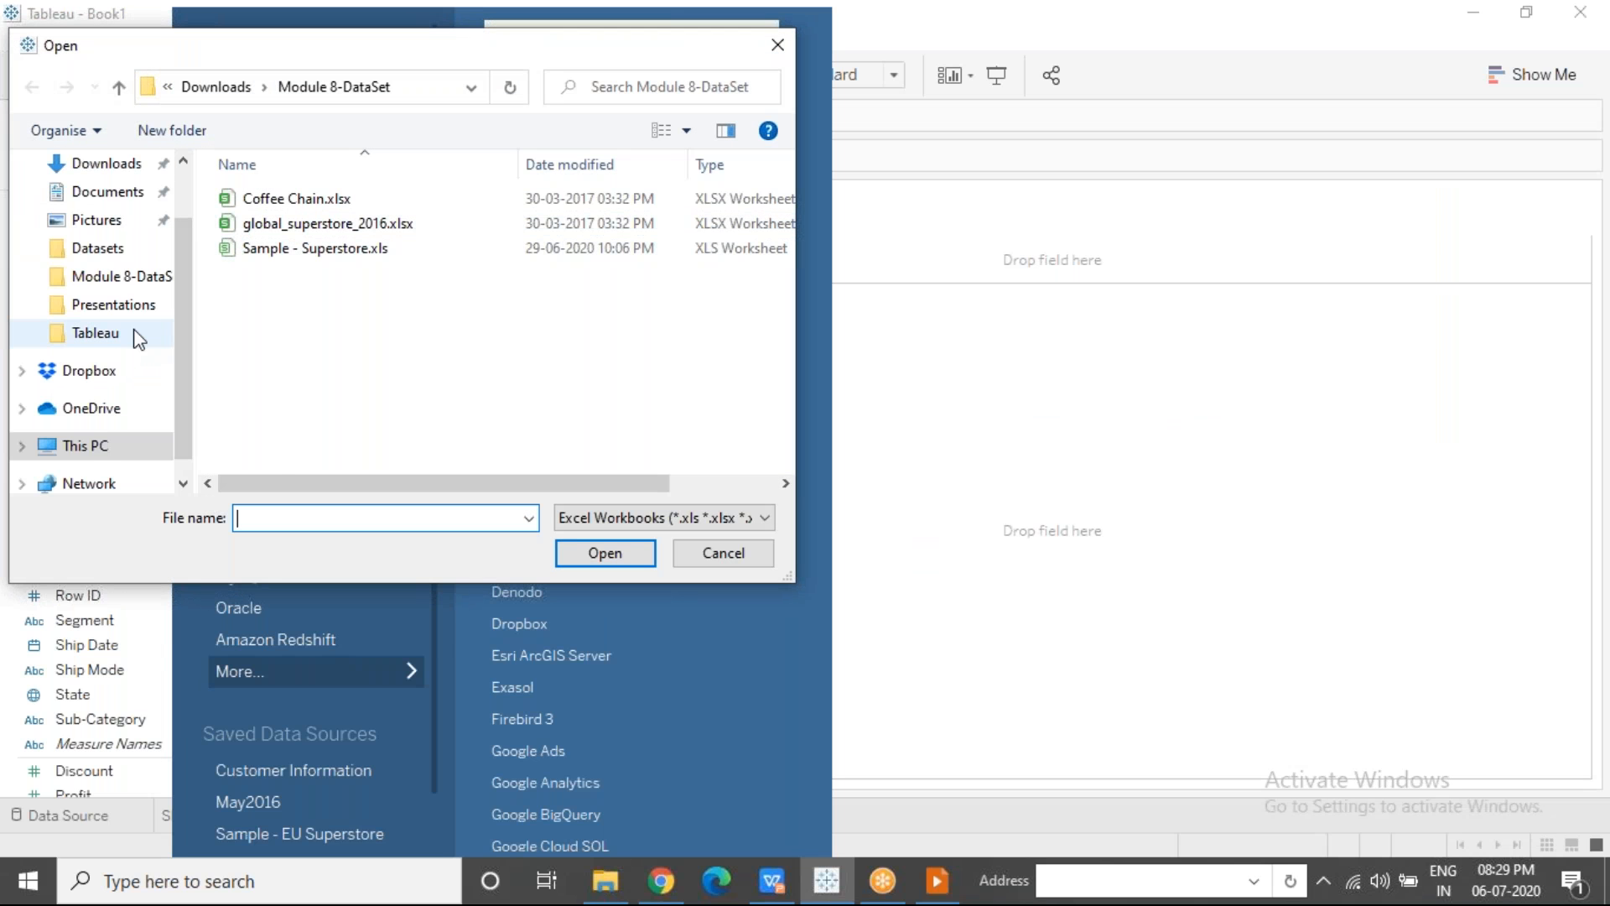
{"action": "left_click", "coordinate": [135, 333]}
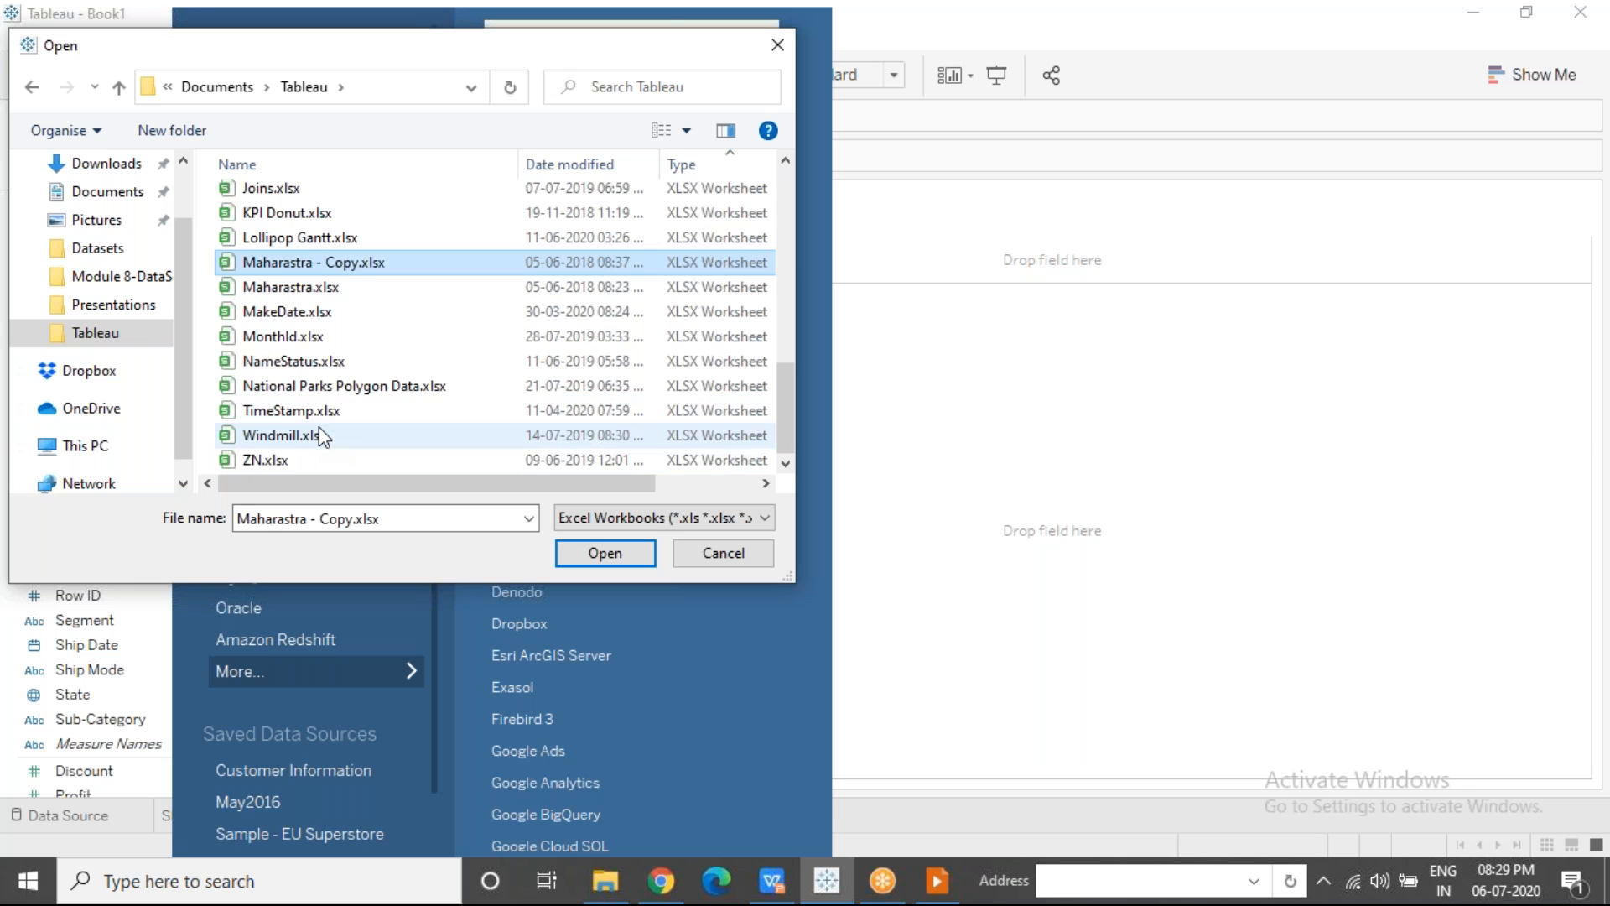
{"action": "left_click", "coordinate": [586, 556]}
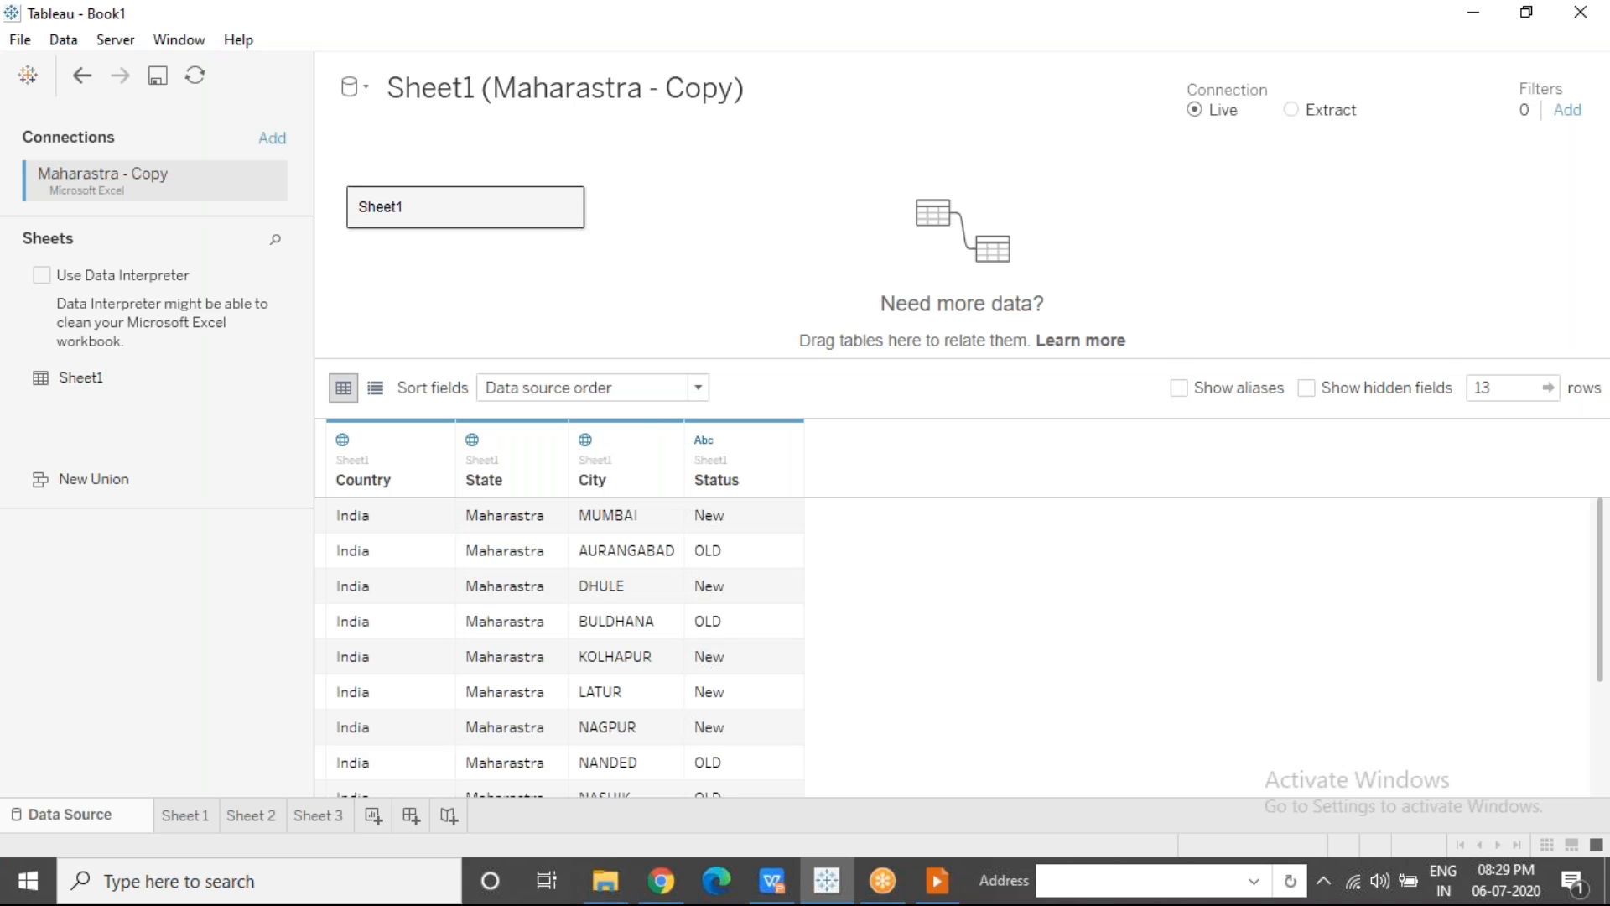
Step: Add a worksheet for the Maharastra - Copy data and plot its Country and State fields as map detail
{"action": "left_click", "coordinate": [362, 815]}
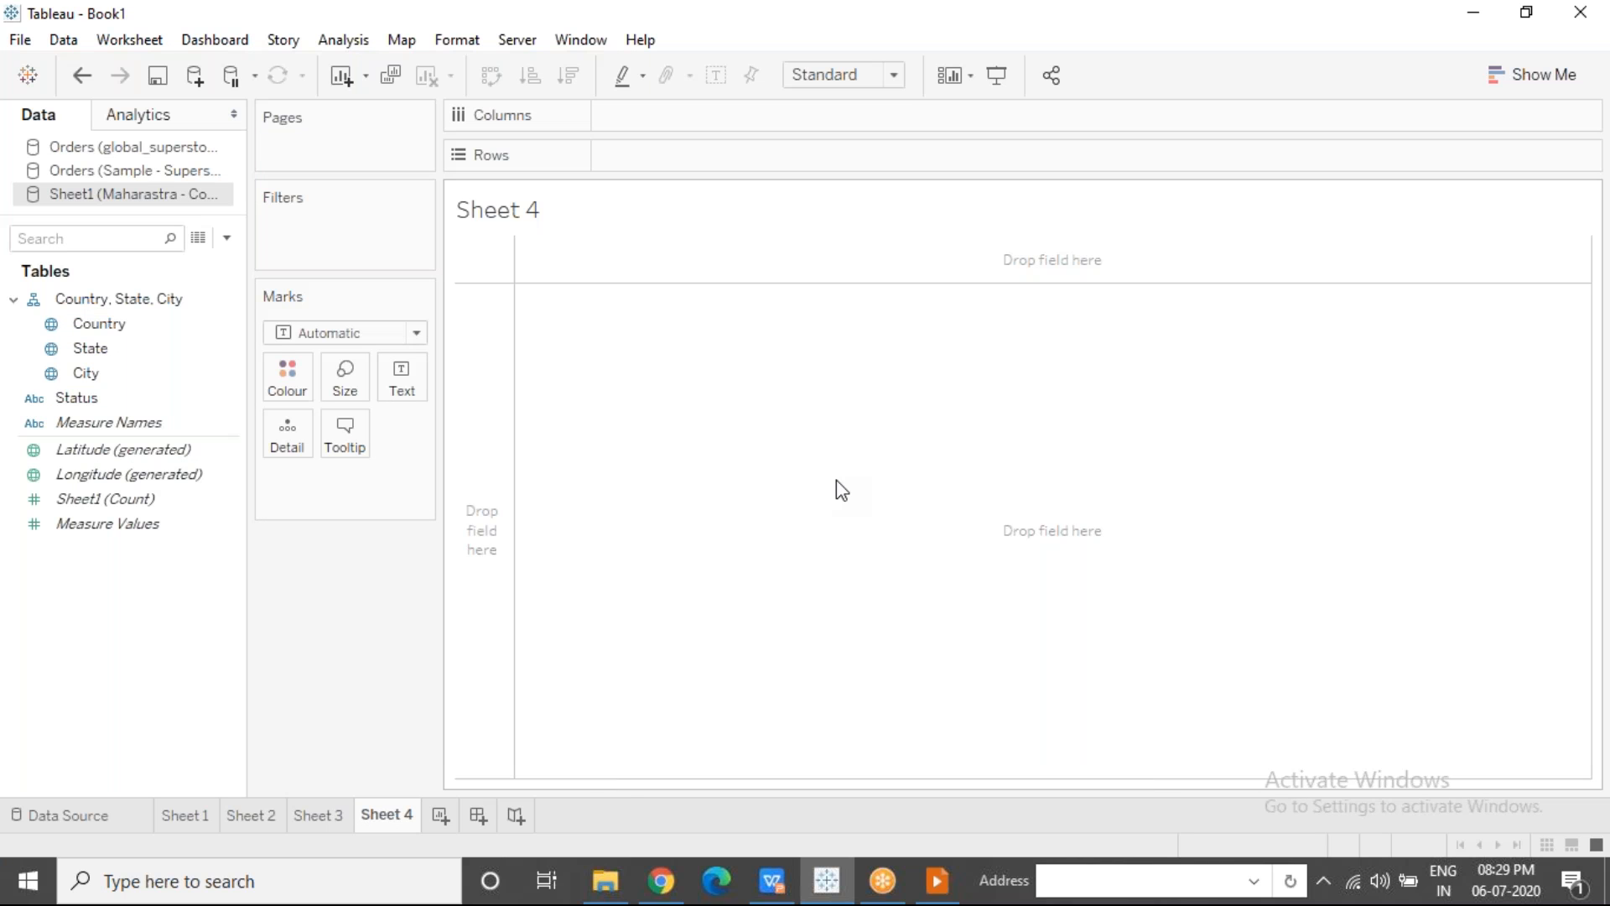
{"action": "left_click", "coordinate": [127, 329]}
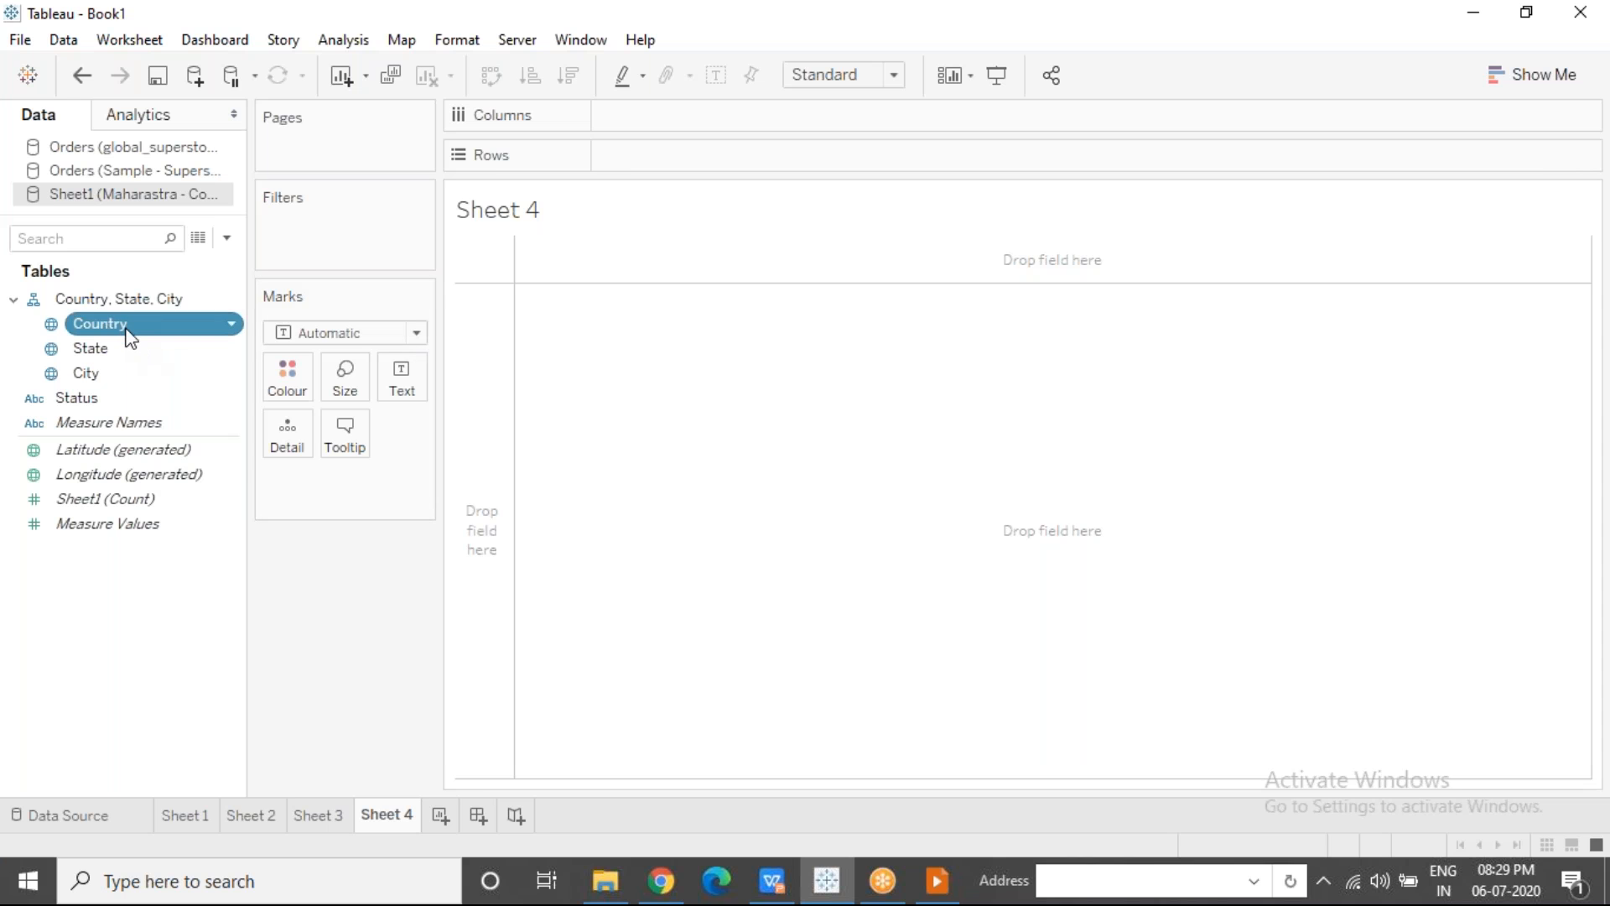
{"action": "left_click_drag", "start_coordinate": [130, 337], "coordinate": [287, 432]}
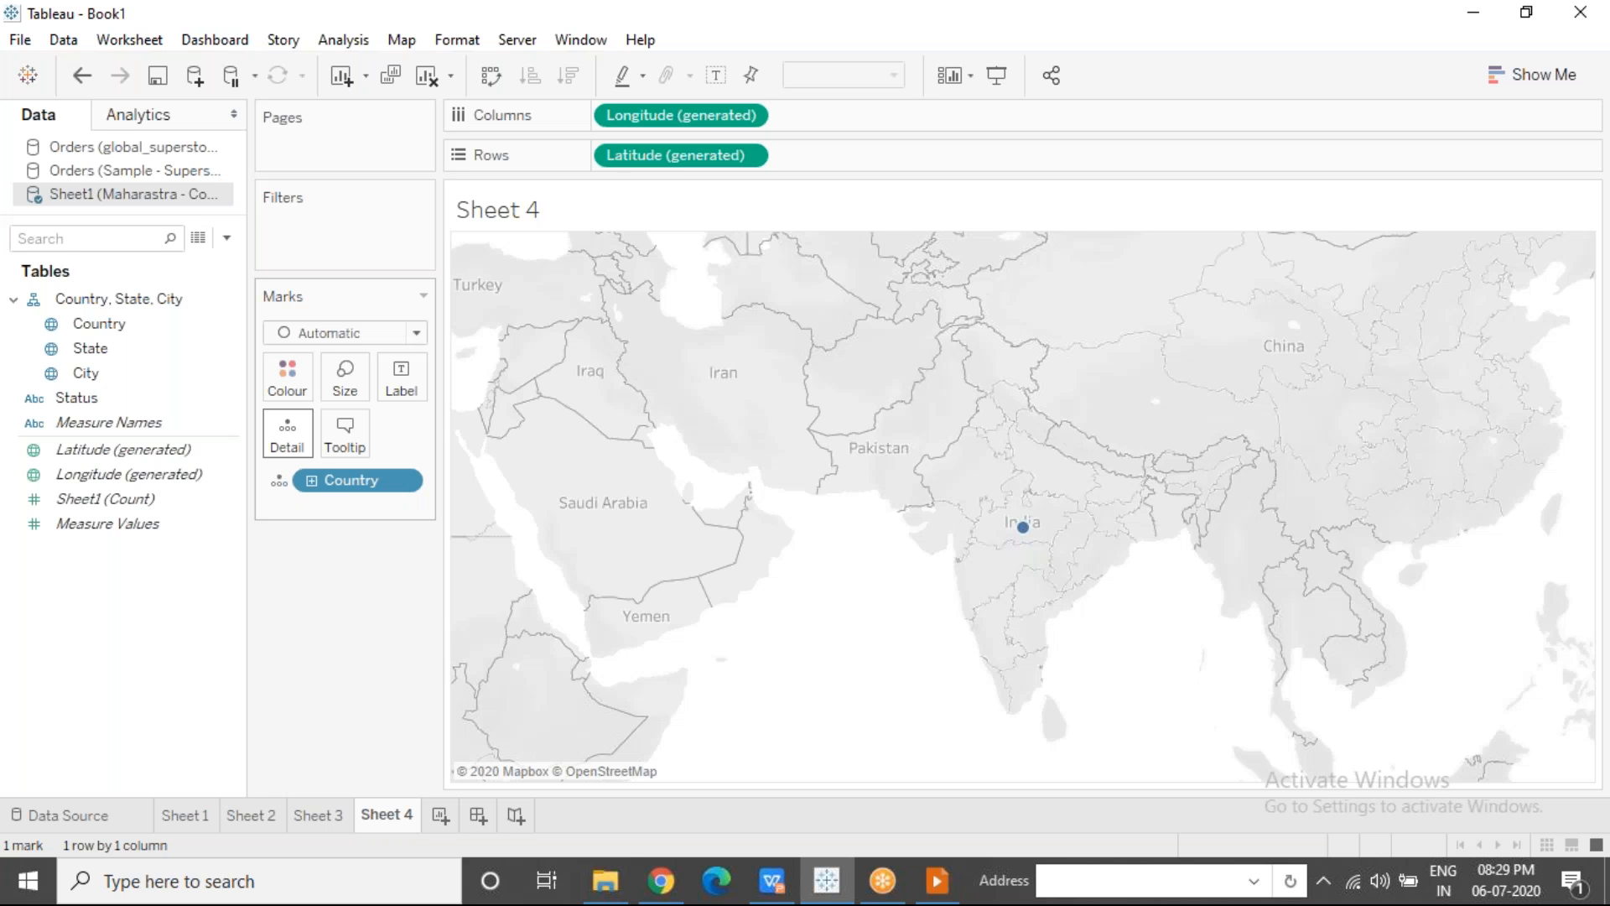
{"action": "left_click_drag", "start_coordinate": [137, 359], "coordinate": [289, 433]}
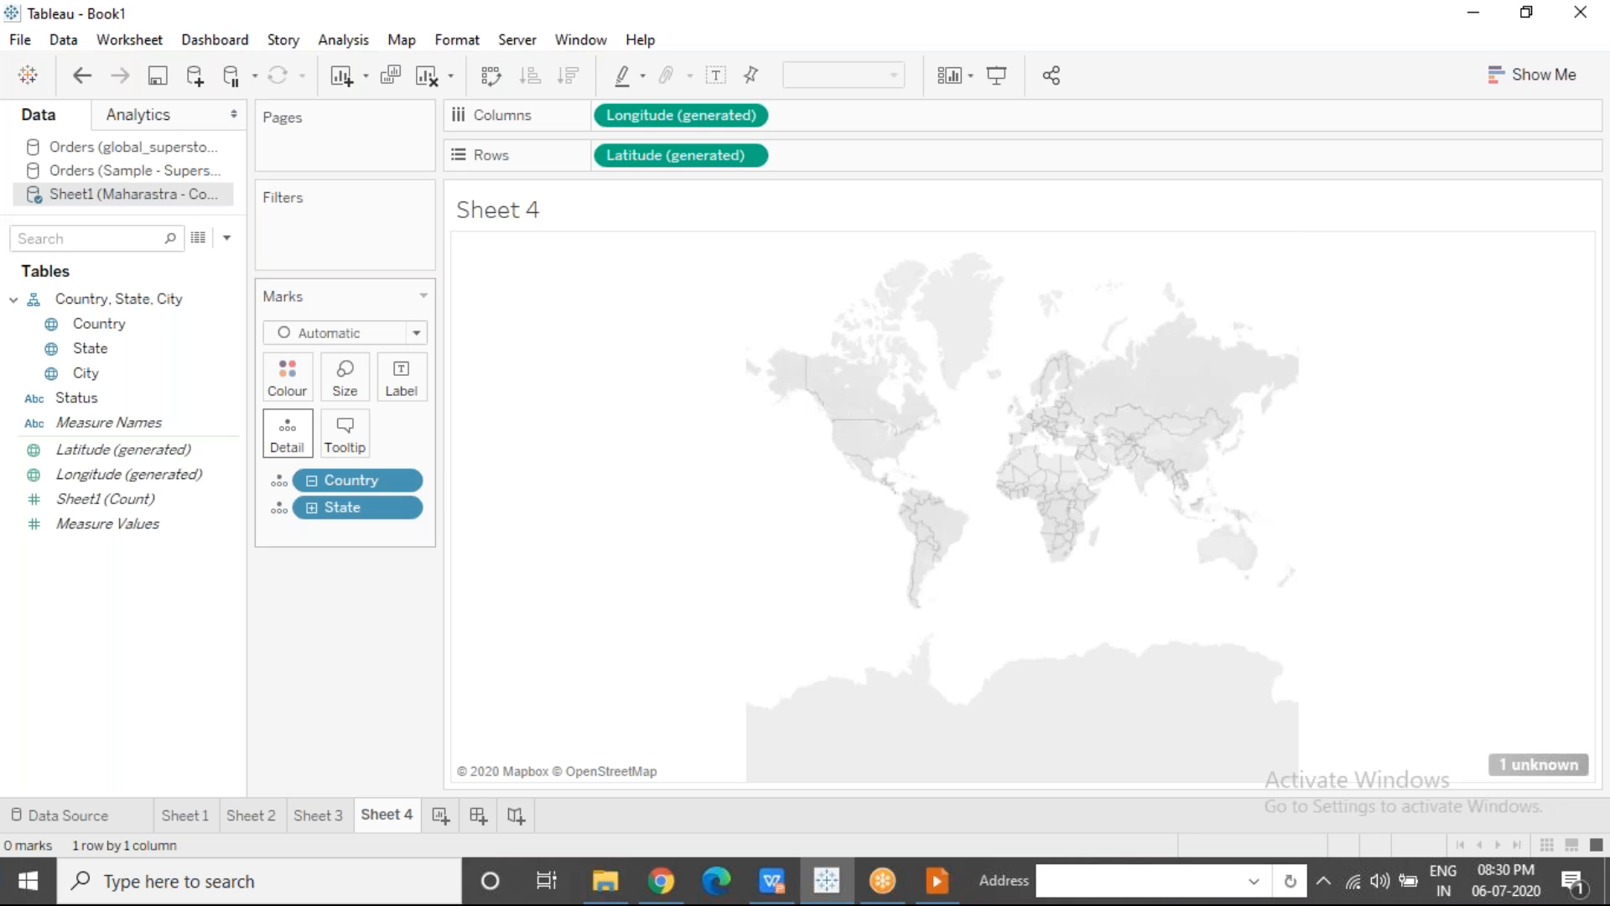
{"action": "left_click", "coordinate": [1119, 33]}
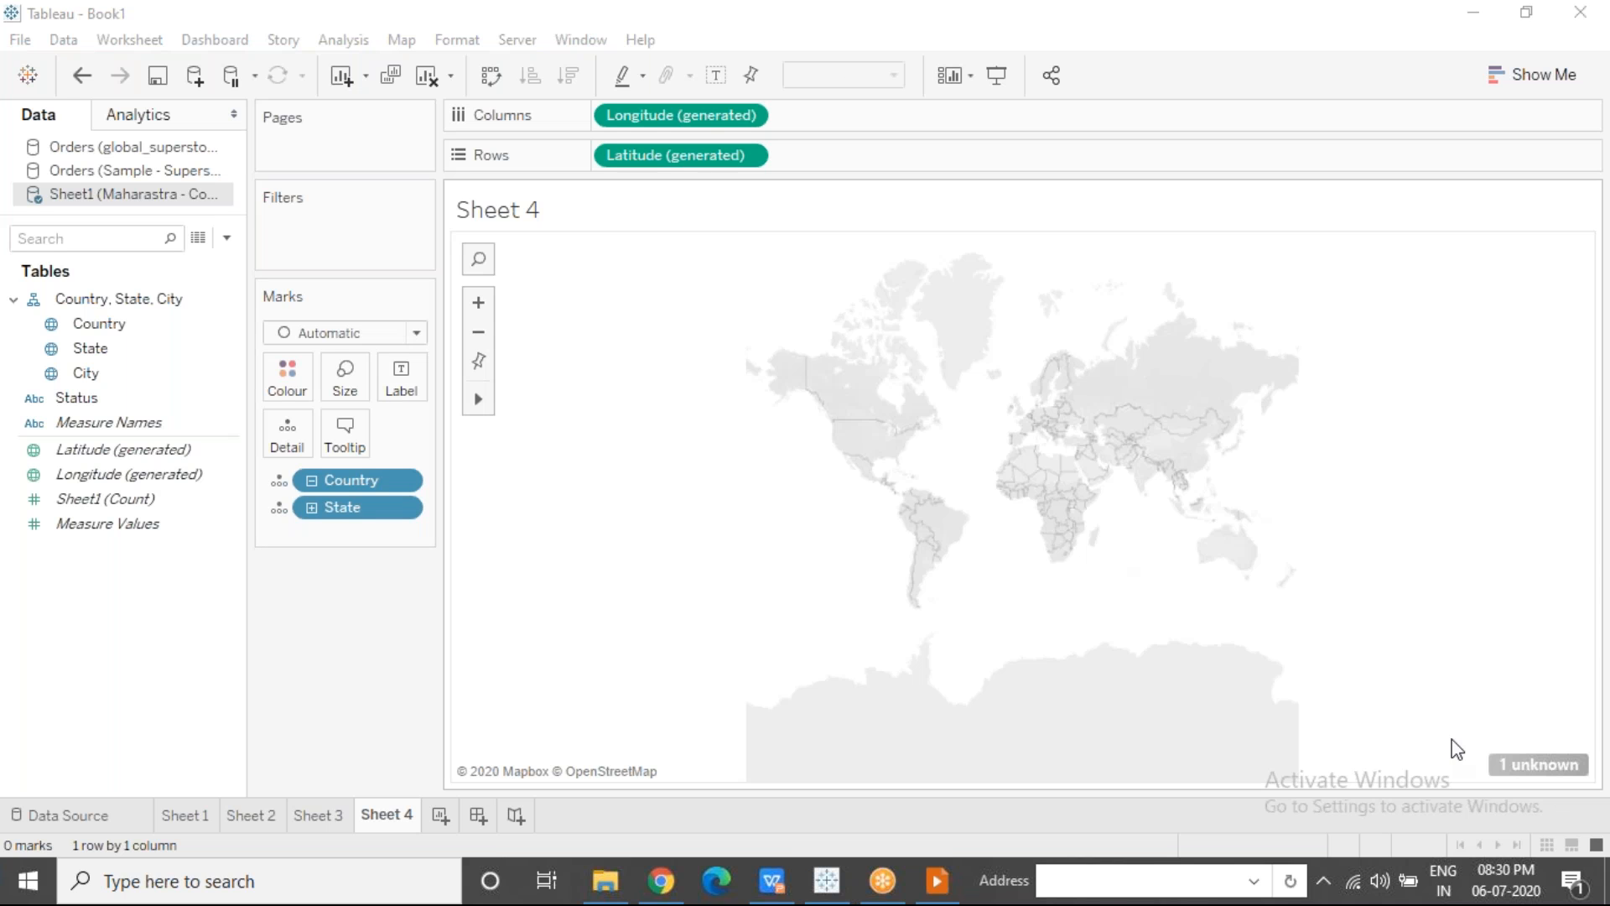
Step: Edit the unknown locations to match the unrecognised state Maharastra to Maharashtra, and apply the correction to the map
{"action": "left_click", "coordinate": [1532, 765]}
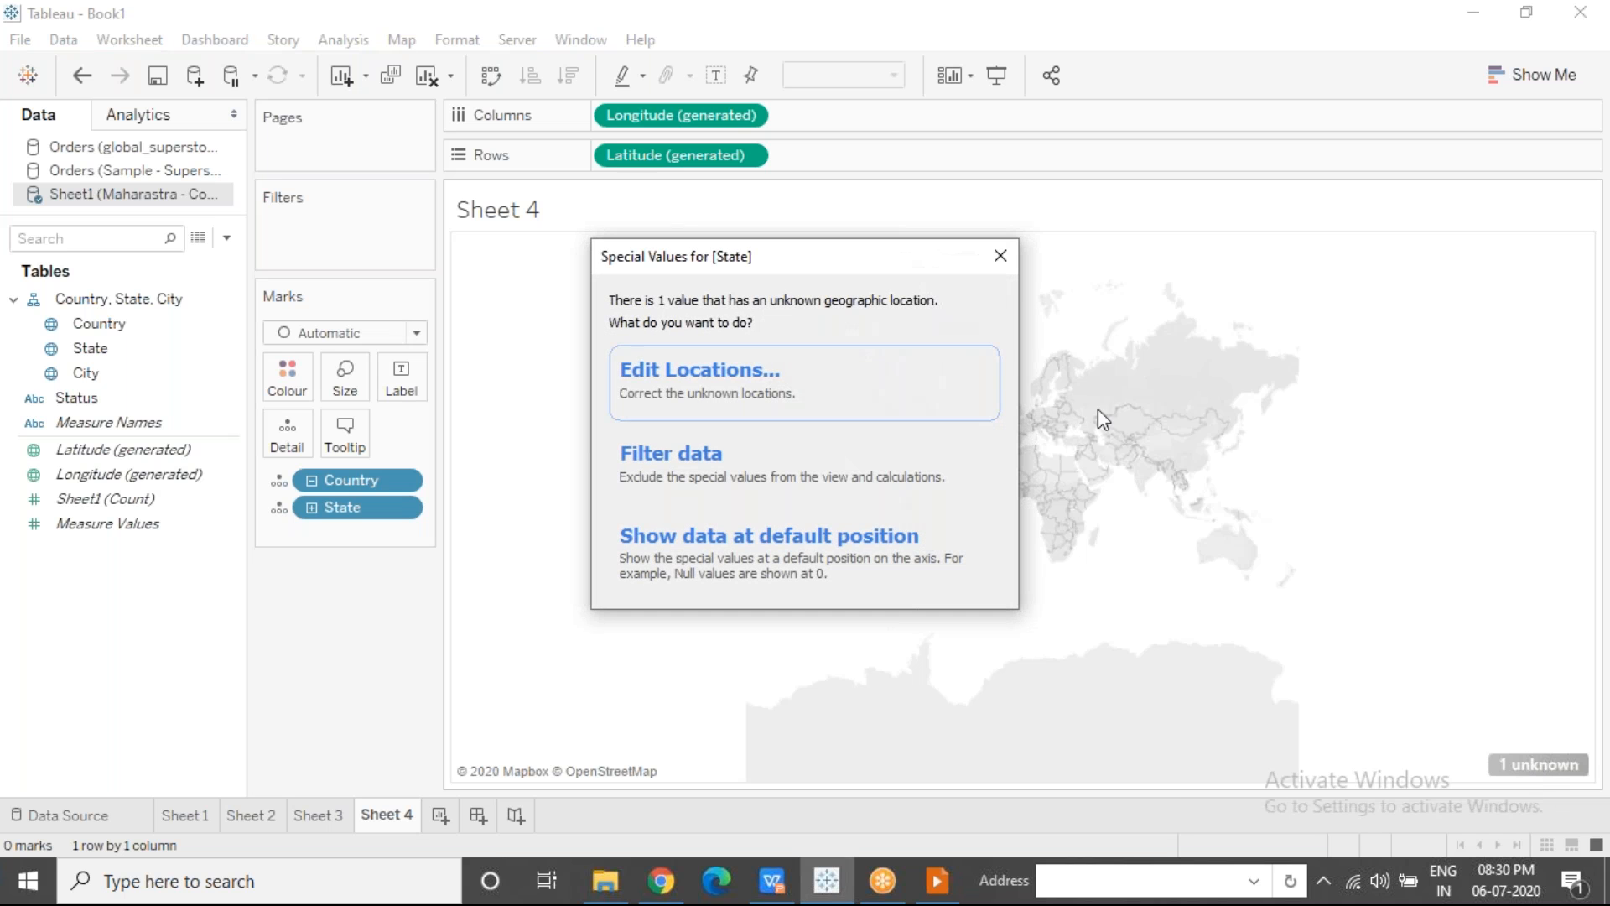
{"action": "left_click", "coordinate": [782, 374]}
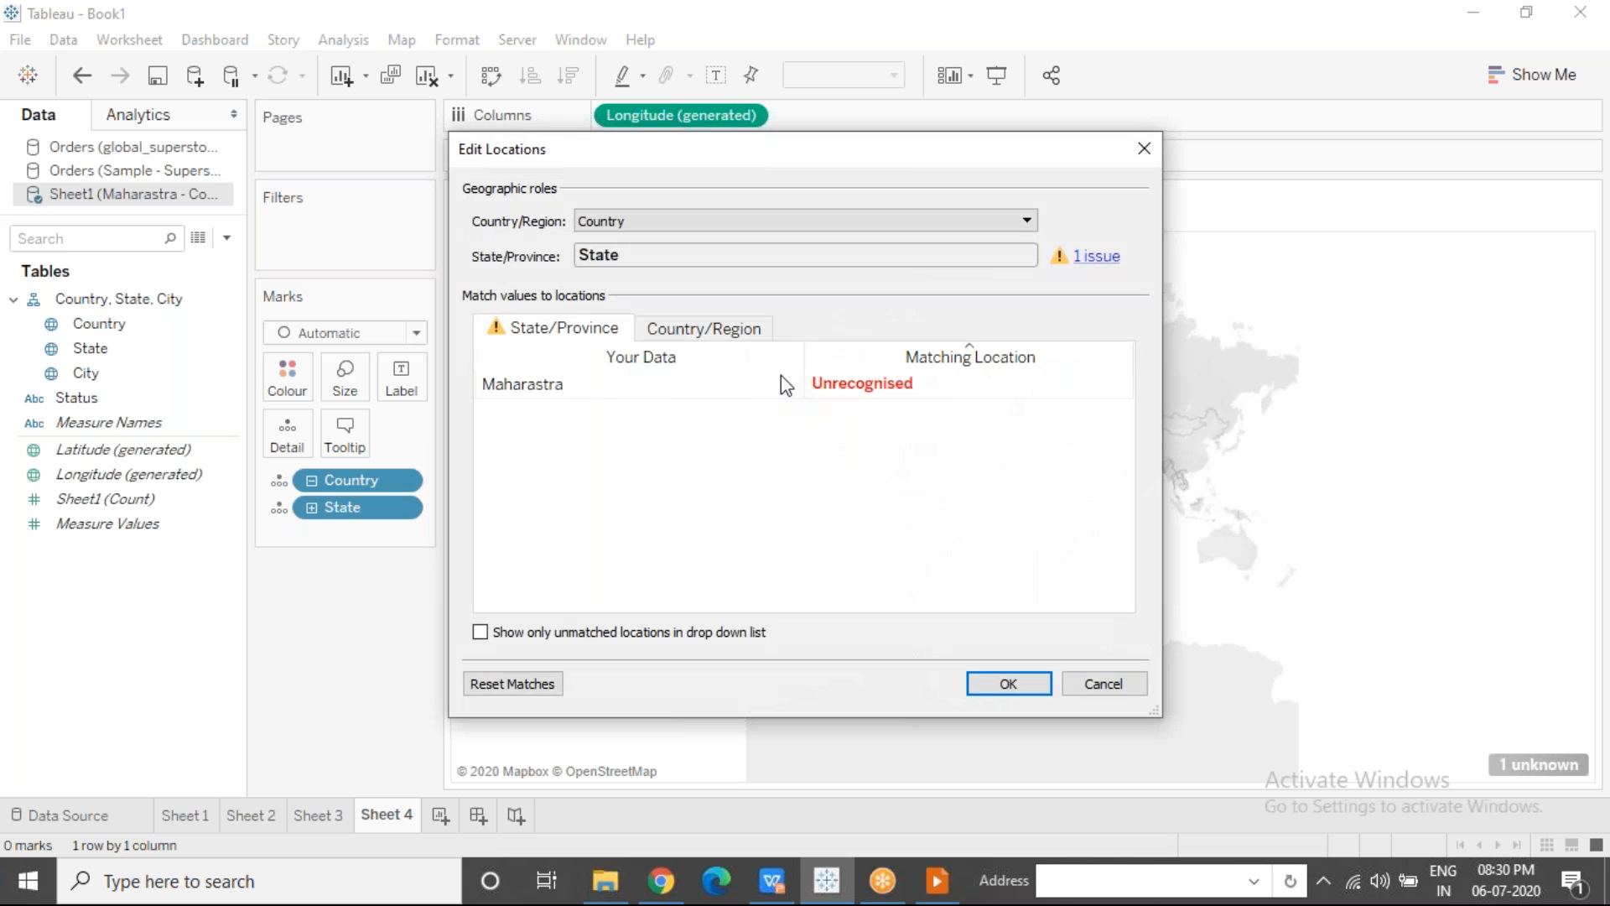
{"action": "left_click", "coordinate": [582, 388]}
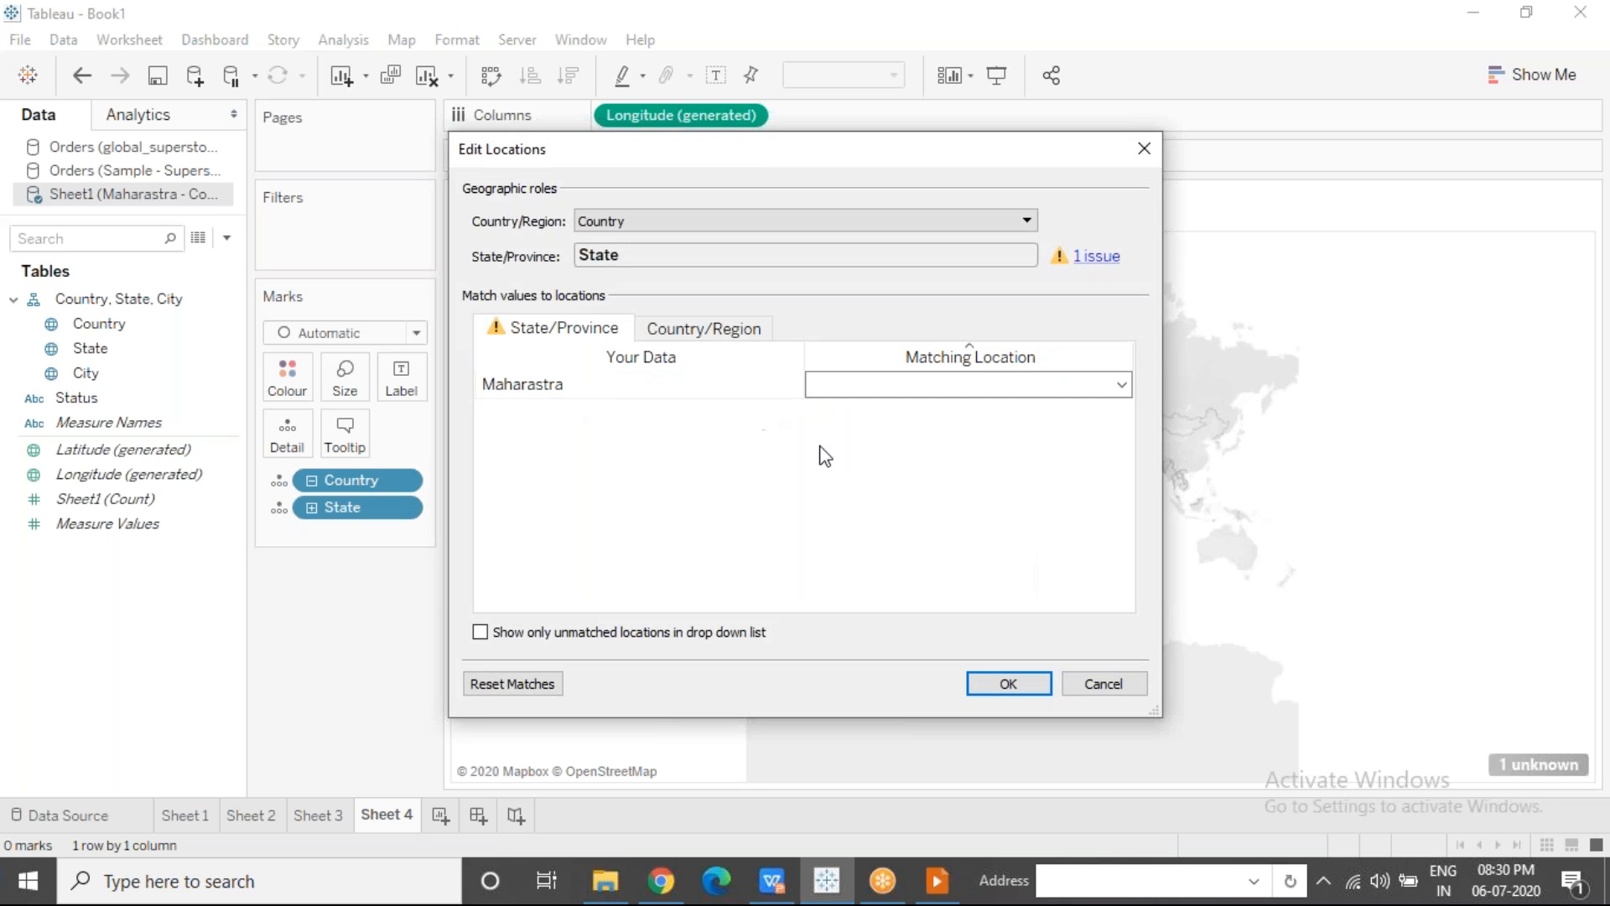
{"action": "left_click", "coordinate": [859, 502]}
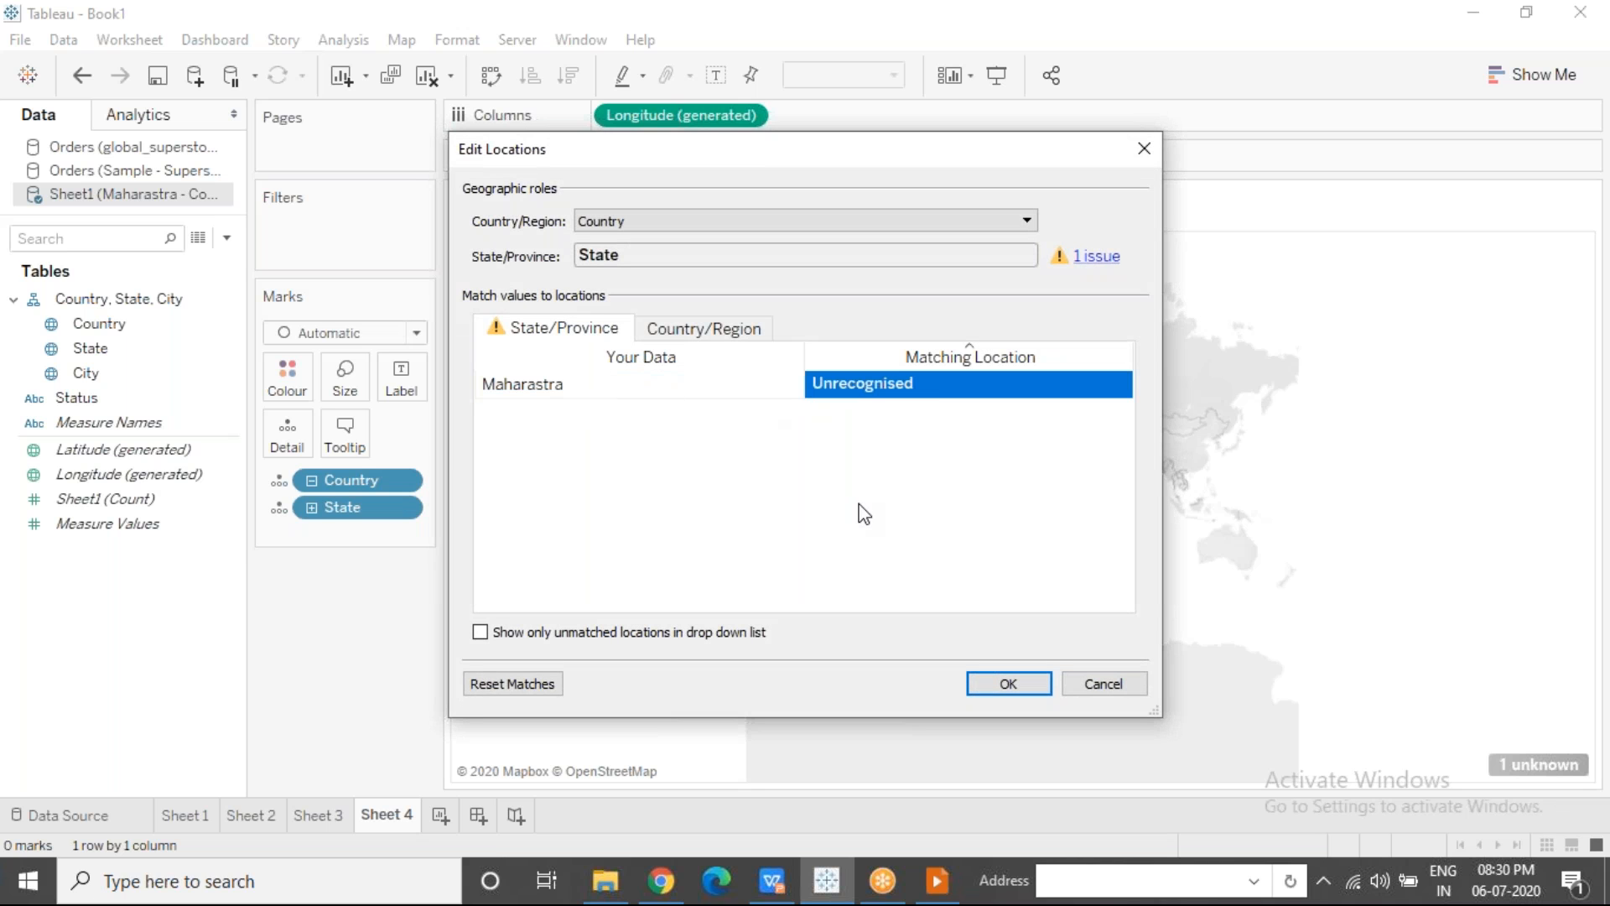
{"action": "left_click", "coordinate": [938, 398]}
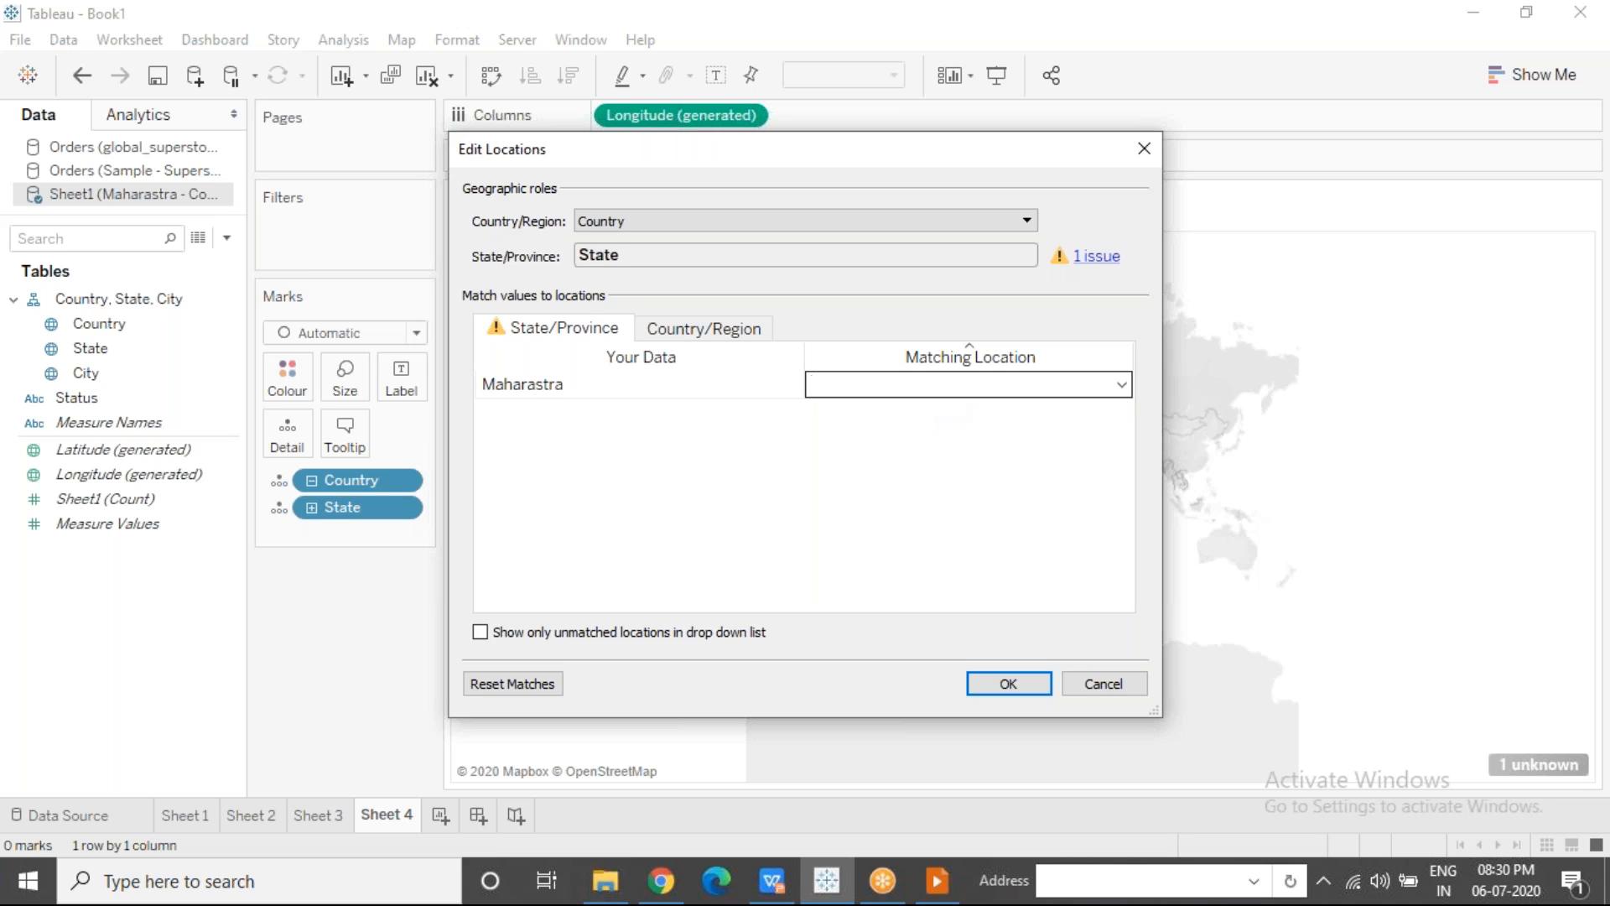
{"action": "type", "text": "Maha"}
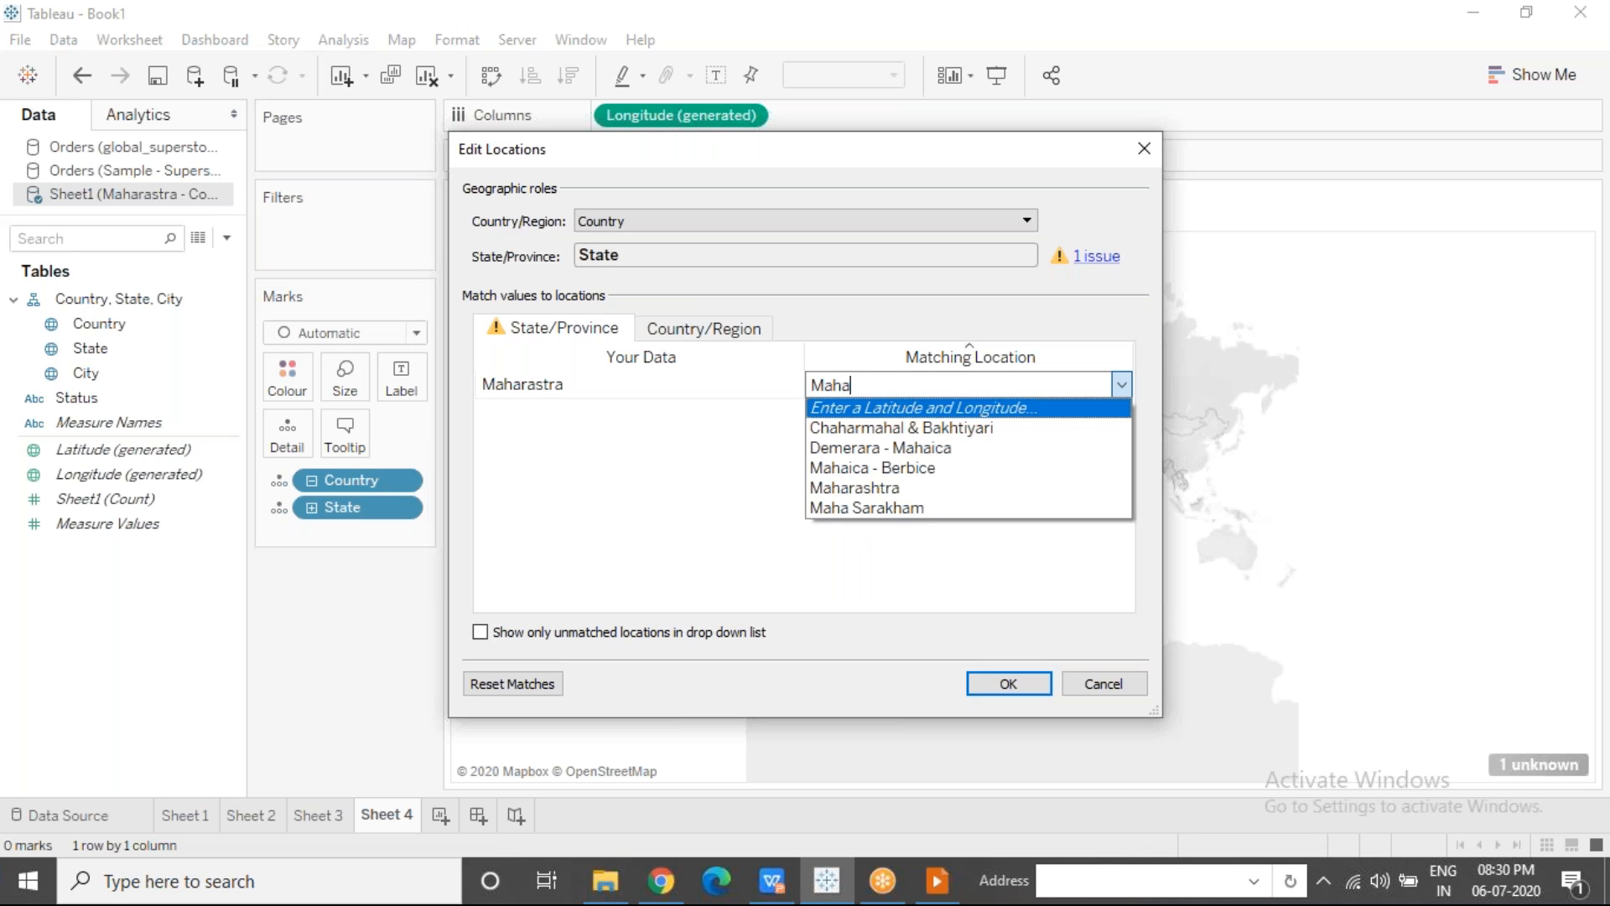
{"action": "type", "text": "r"}
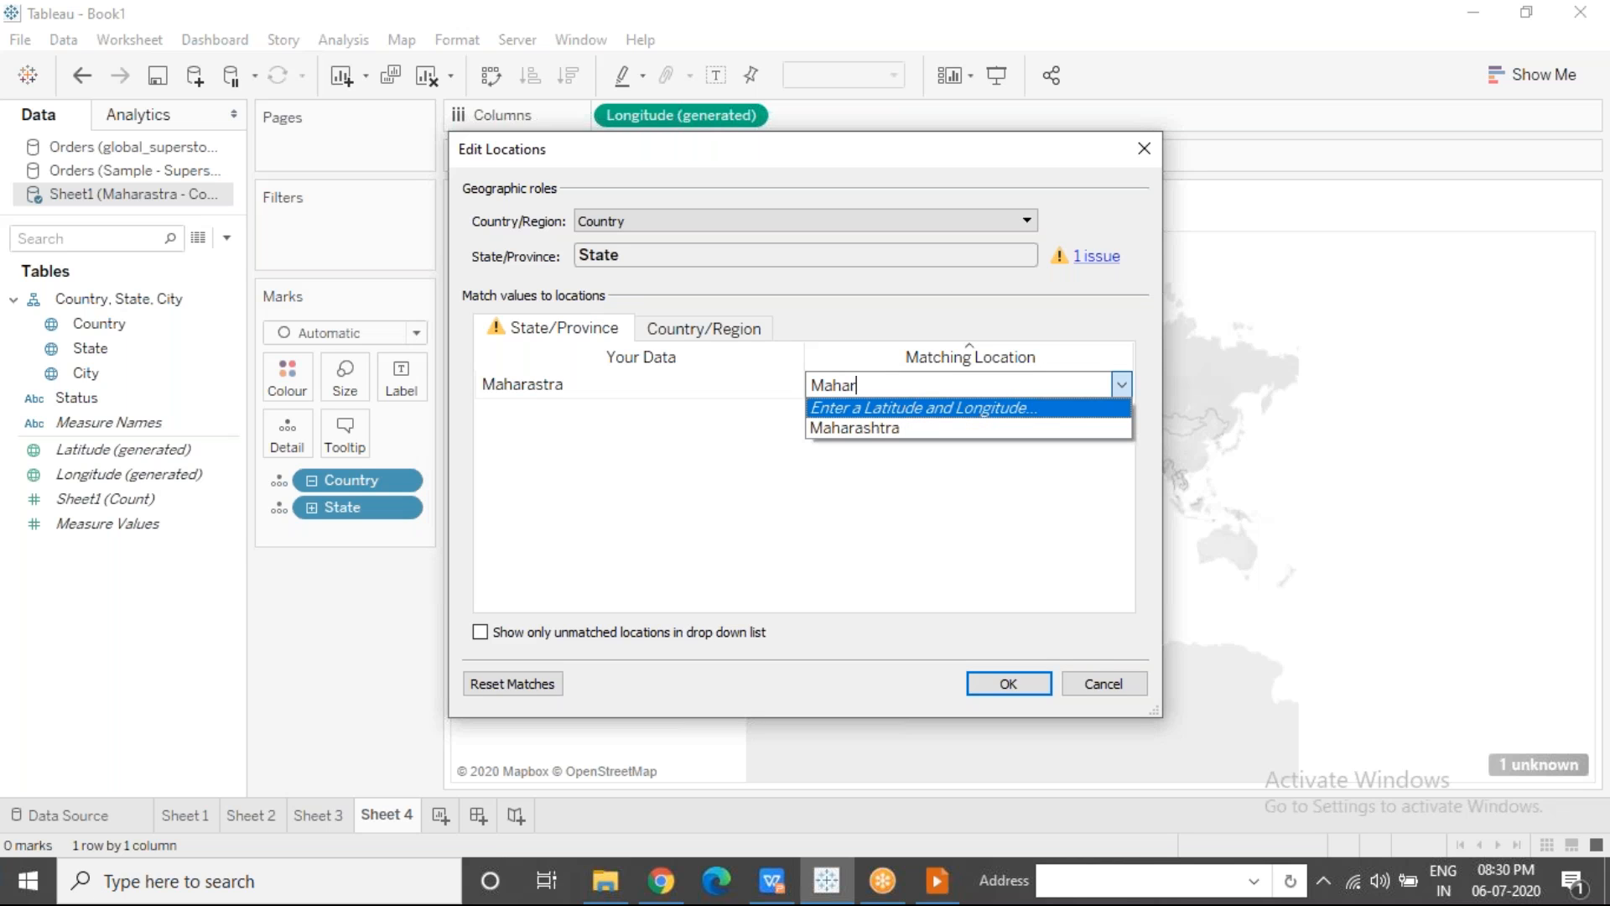
{"action": "left_click", "coordinate": [930, 431]}
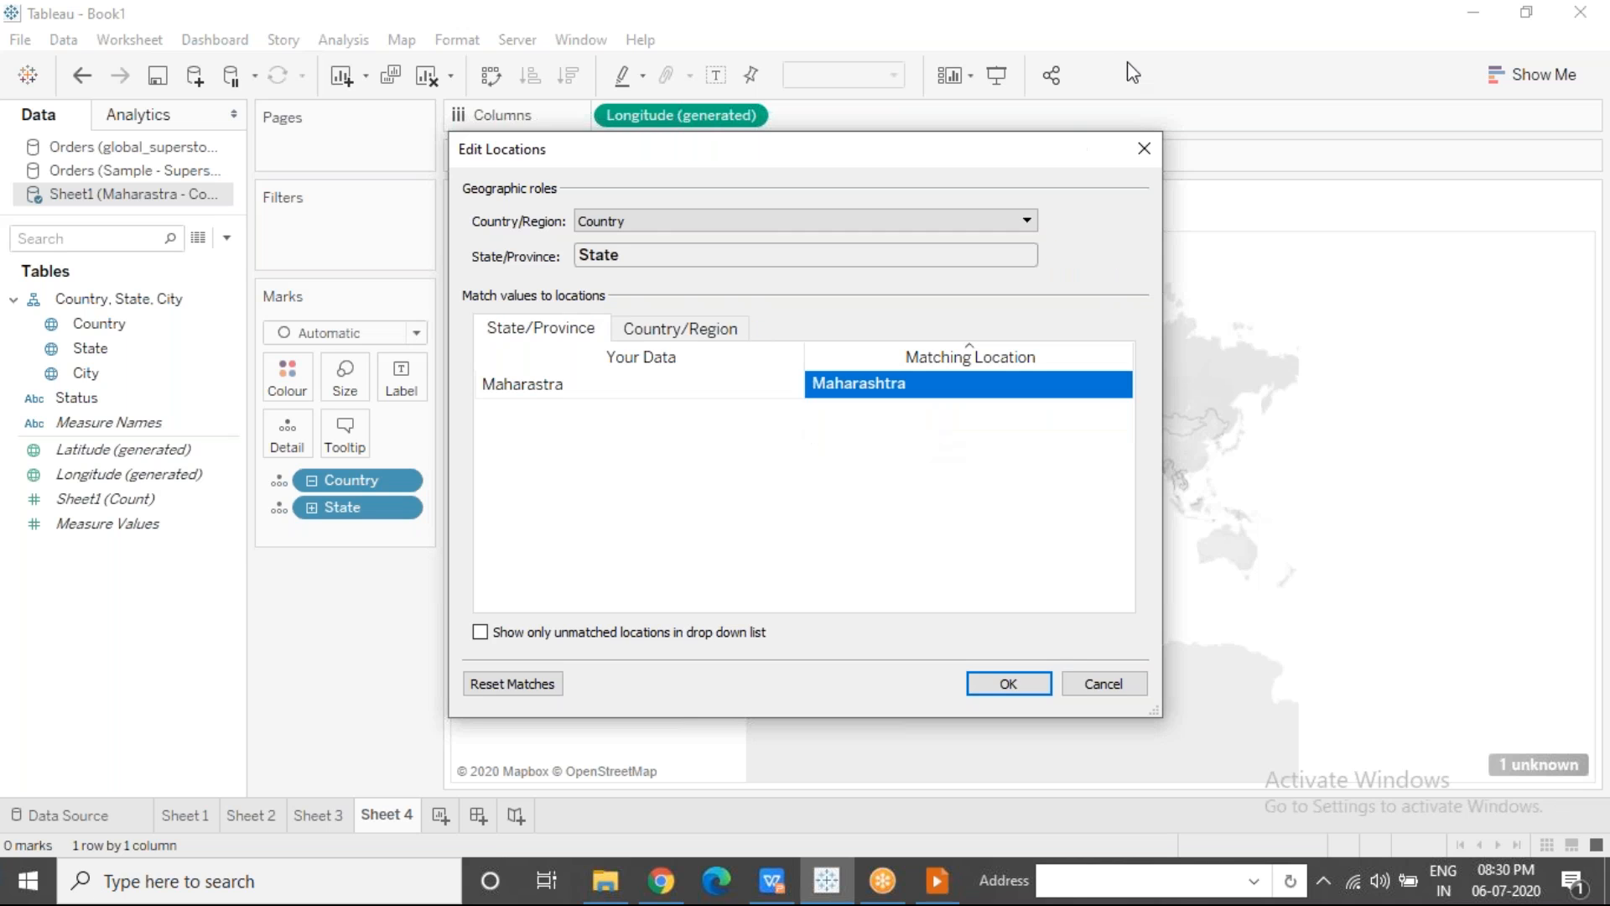
{"action": "left_click", "coordinate": [1119, 32]}
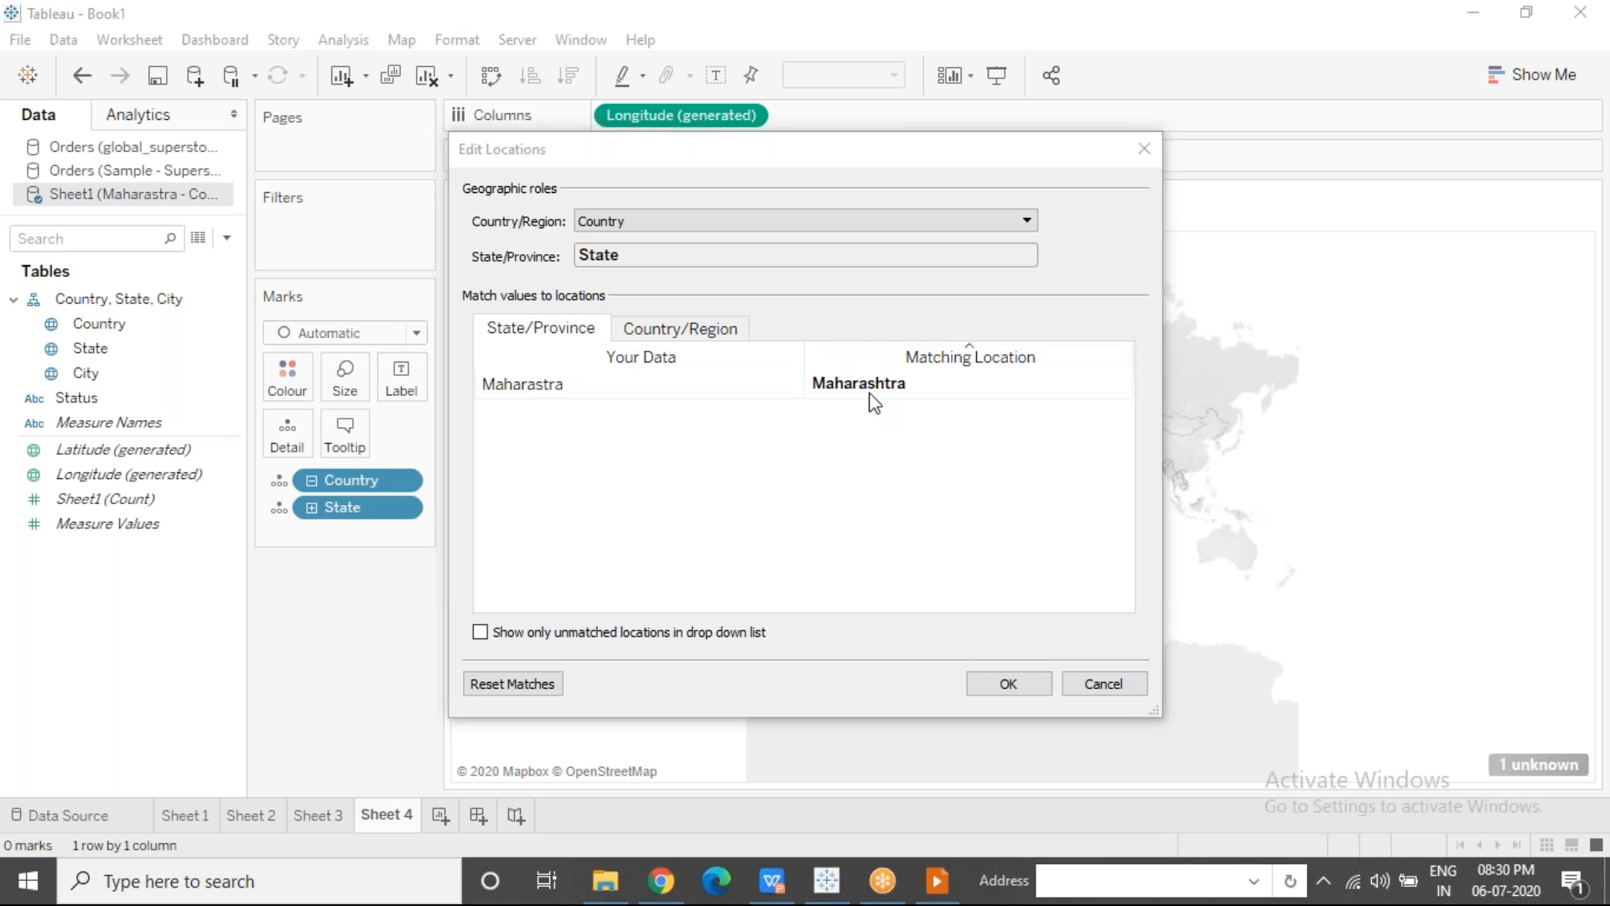
{"action": "left_click", "coordinate": [990, 679]}
{"action": "left_click", "coordinate": [1009, 682]}
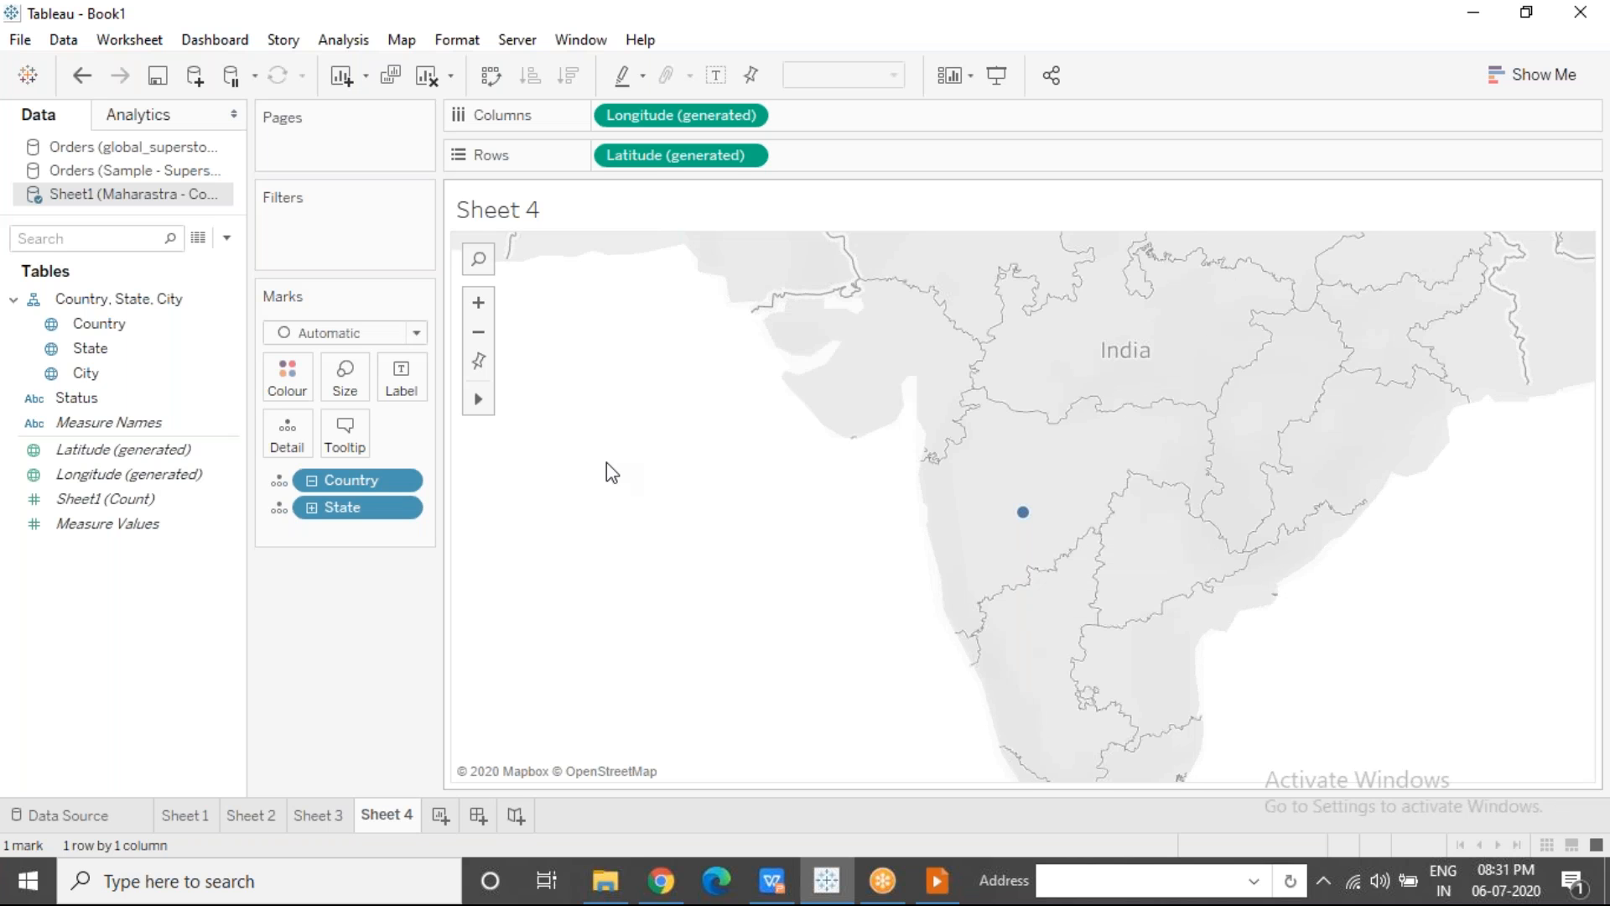
Step: Add the City field to the map's detail to plot the cities of the Maharastra - Copy data
{"action": "left_click_drag", "start_coordinate": [105, 382], "coordinate": [287, 429]}
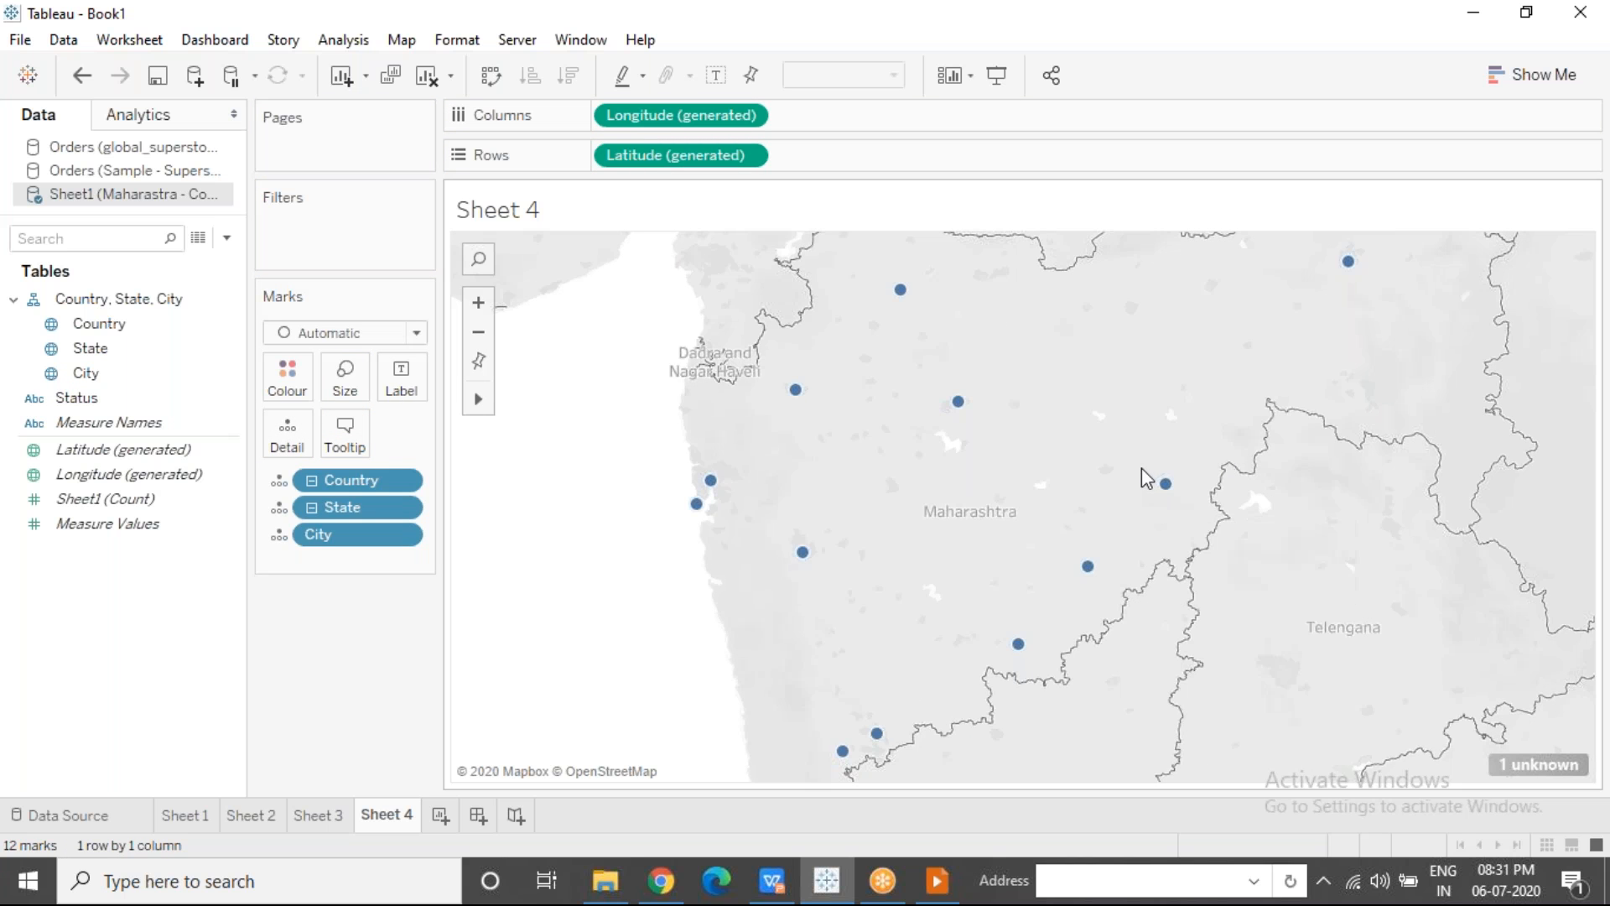
Step: Inspect the details of the easternmost city mark near the Telangana border within Maharashtra
{"action": "left_click_drag", "start_coordinate": [1142, 468], "coordinate": [1216, 535]}
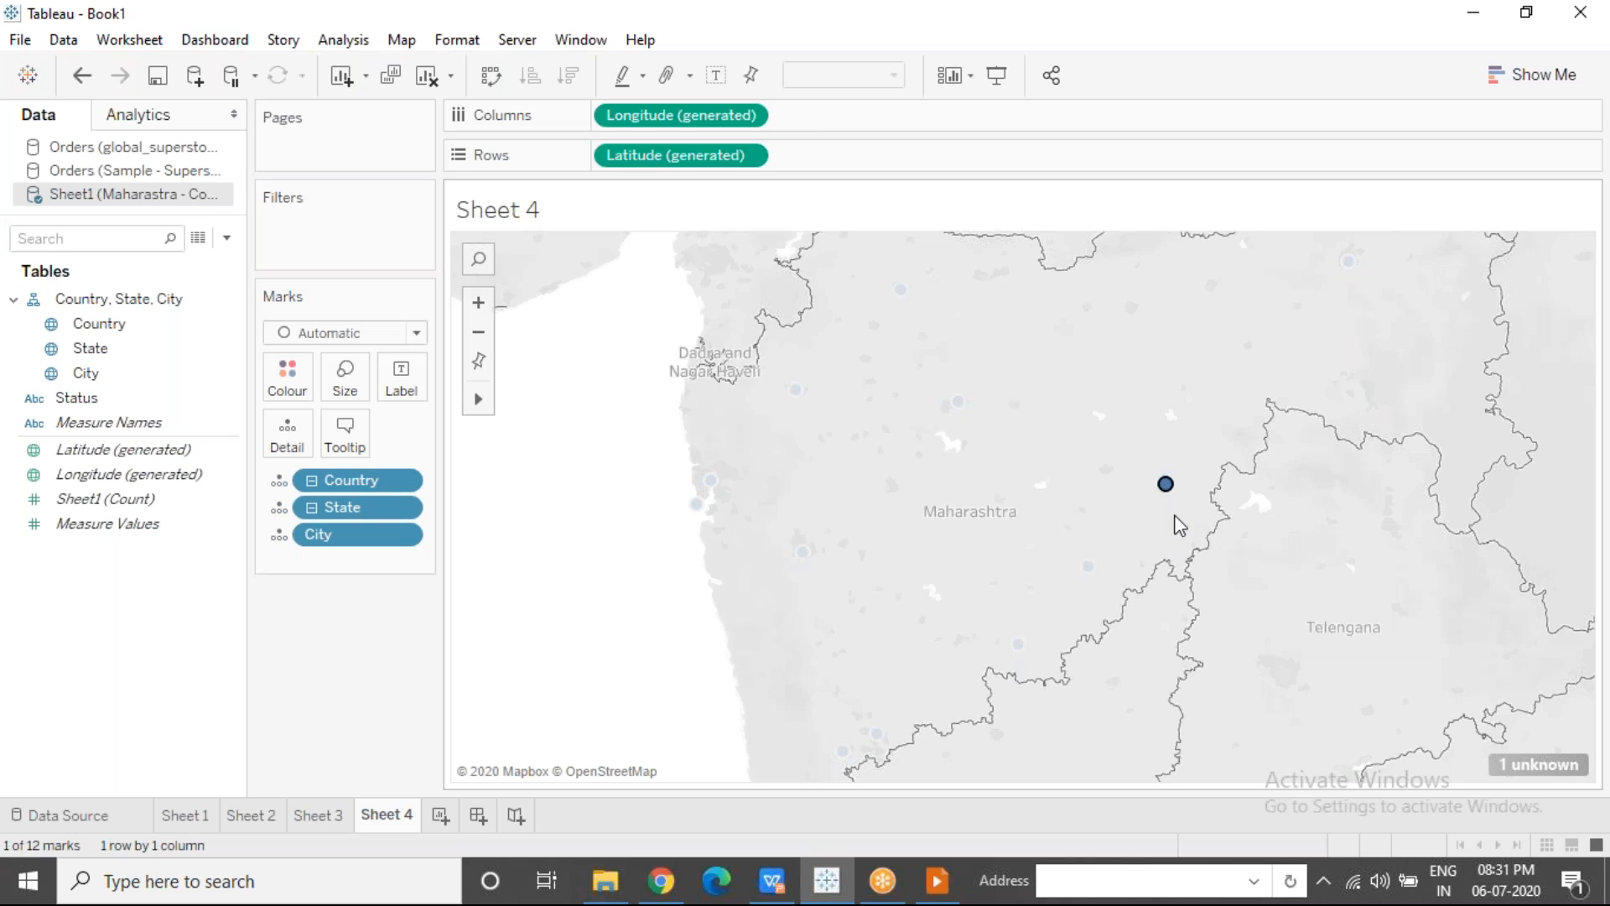
{"action": "left_click", "coordinate": [1136, 466]}
{"action": "left_click_drag", "start_coordinate": [1136, 463], "coordinate": [1228, 545]}
{"action": "mouse_move", "coordinate": [1171, 495]}
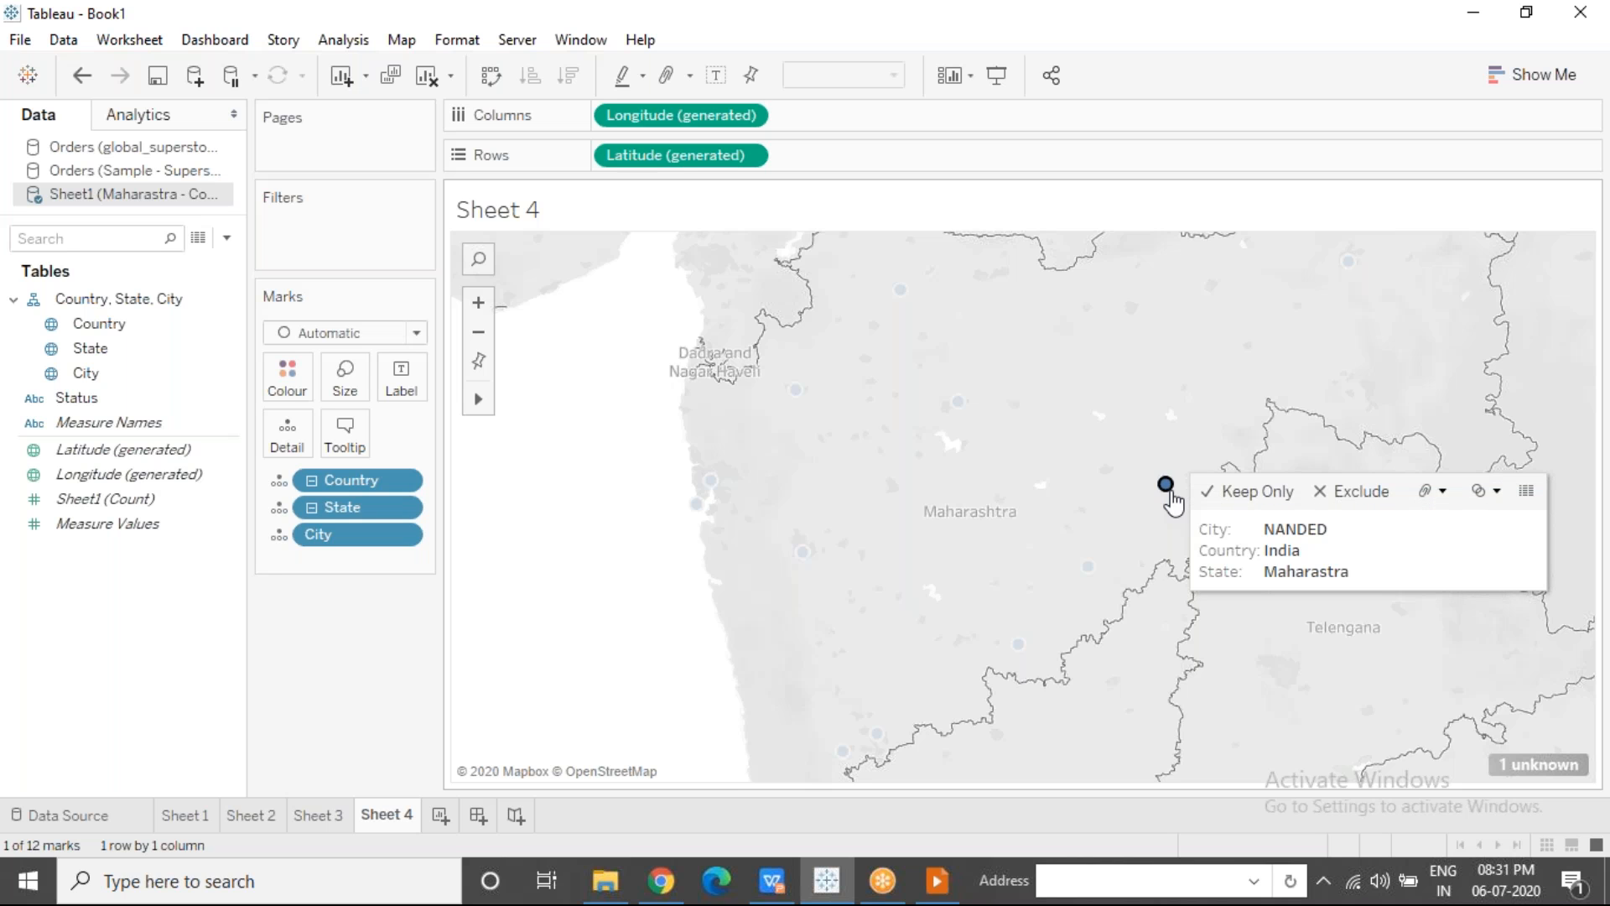
{"action": "left_click", "coordinate": [1171, 513]}
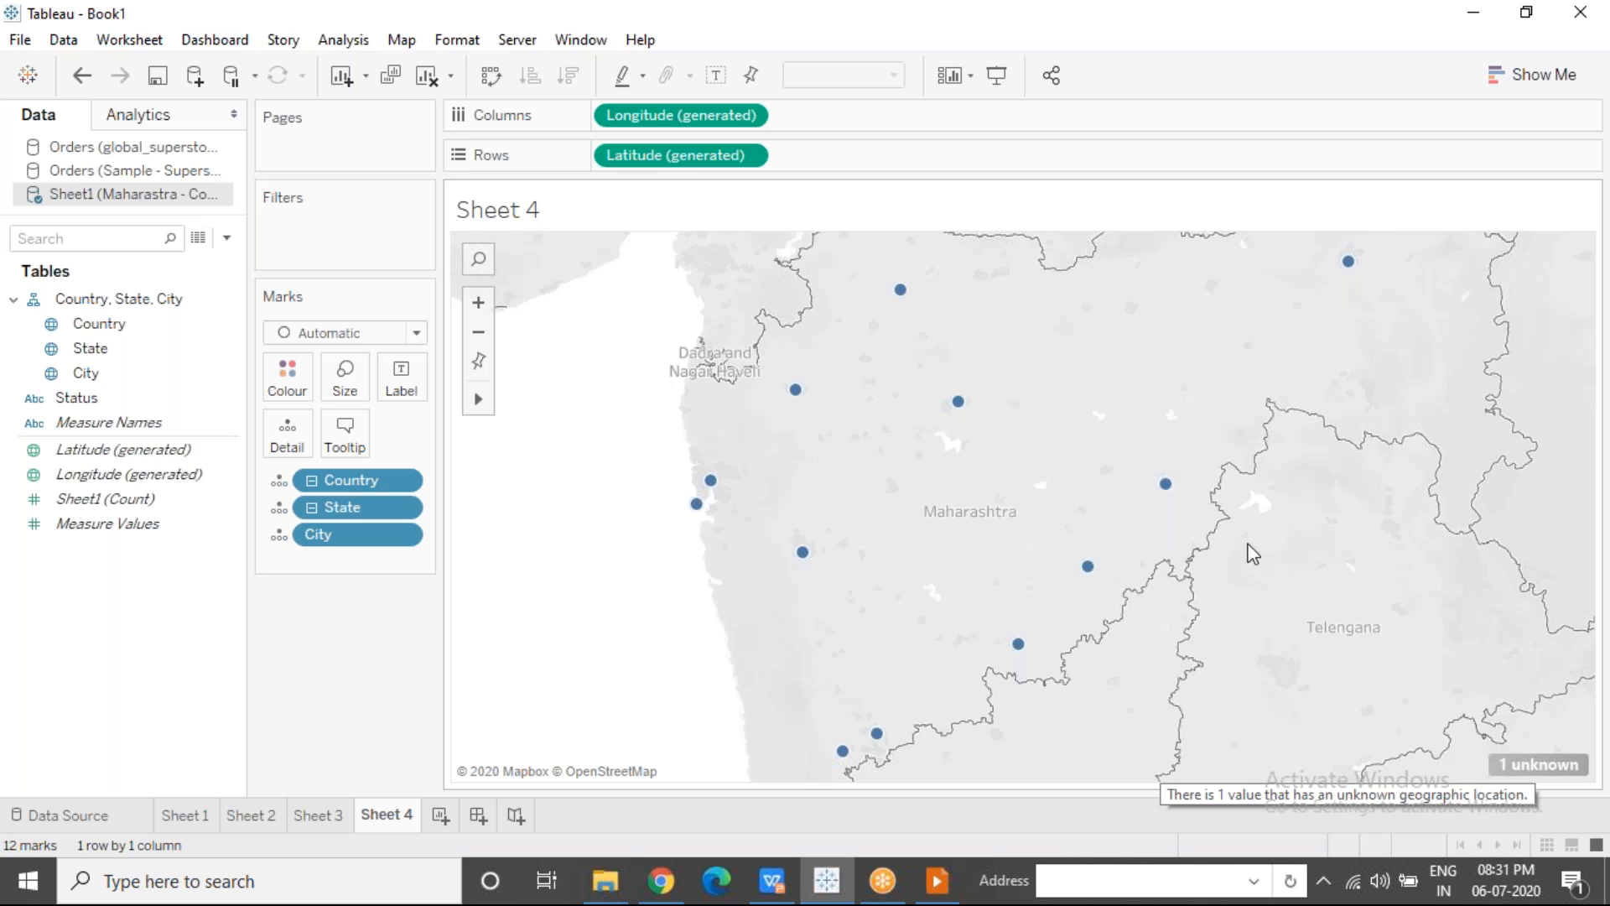
{"action": "left_click_drag", "start_coordinate": [1131, 466], "coordinate": [1205, 528]}
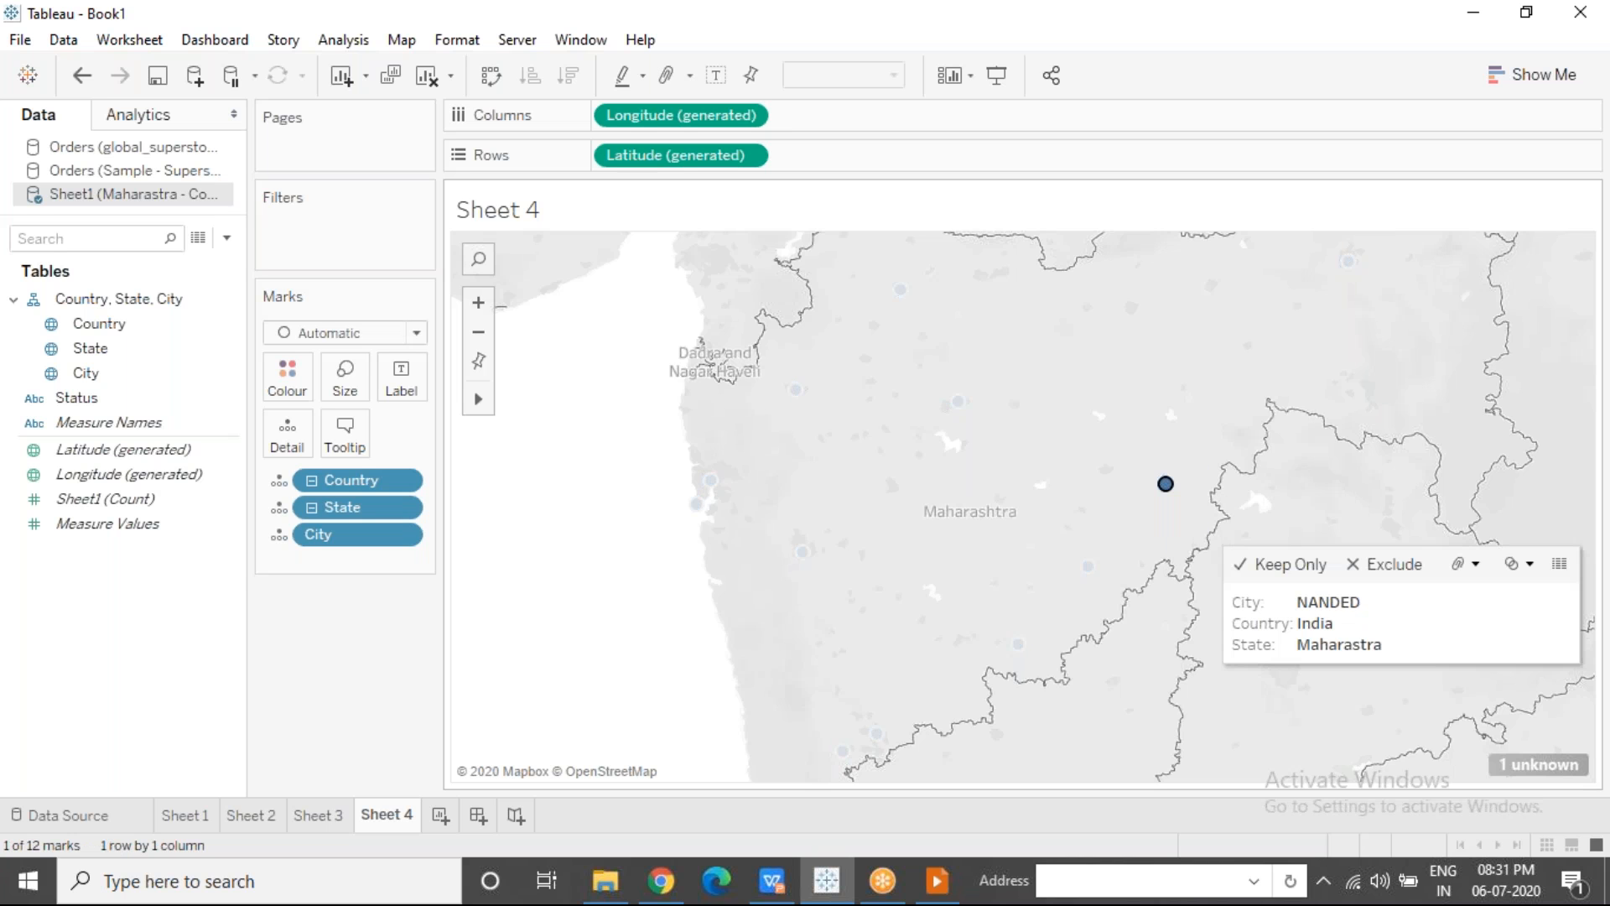
{"action": "left_click", "coordinate": [1074, 340]}
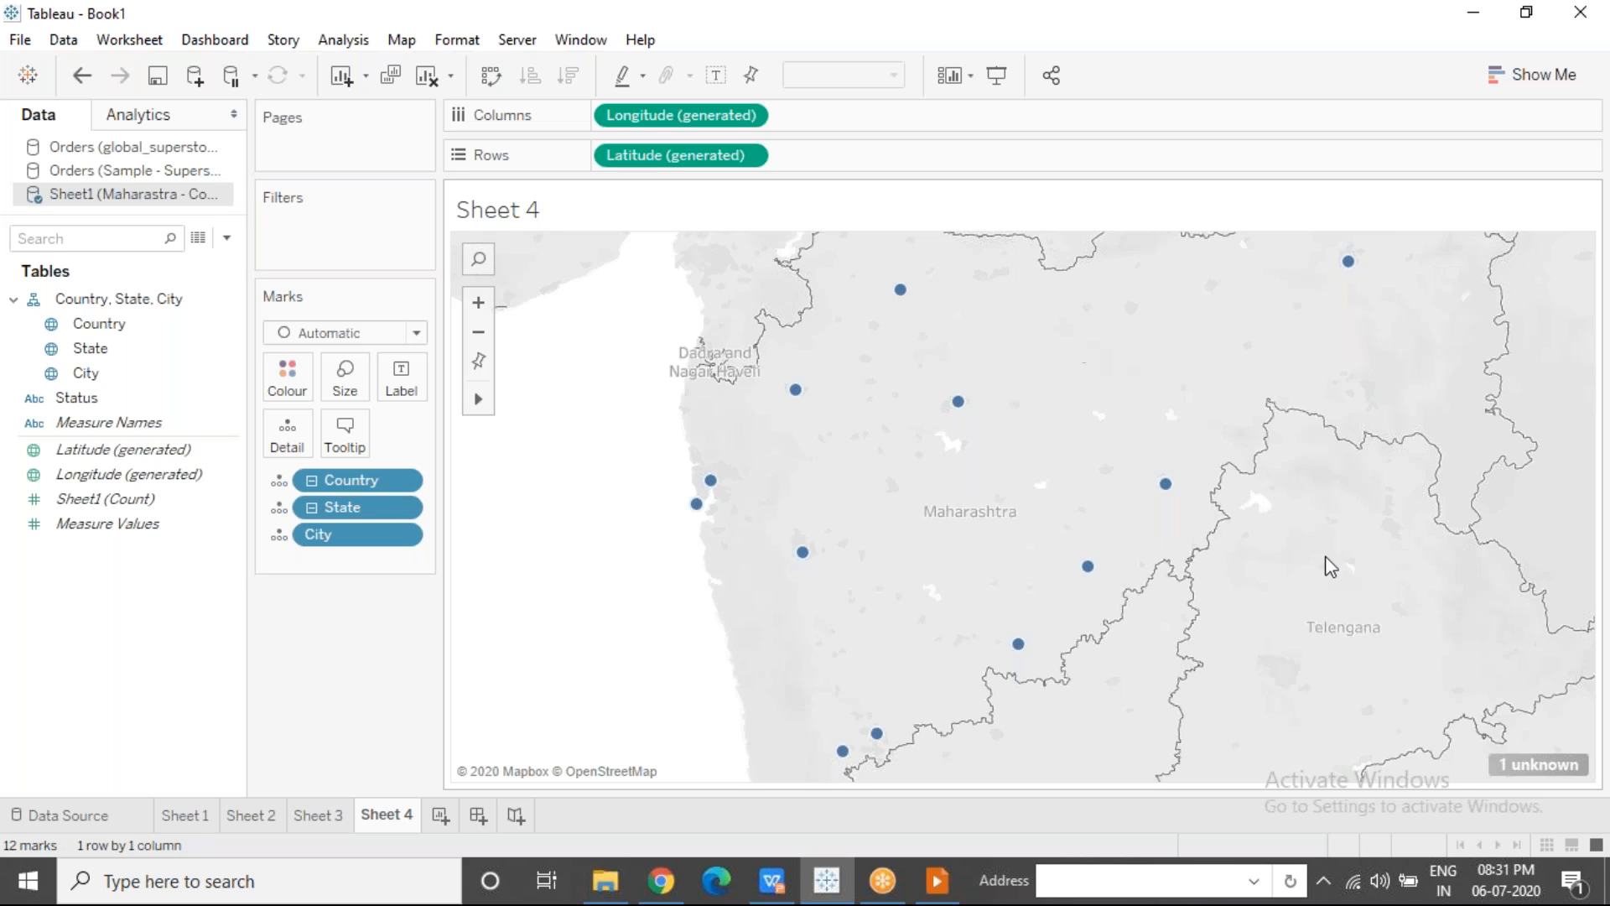
Step: Edit the unknown city location, look for a match for BULDHANA with "Buld", and choose to enter a latitude and longitude instead
{"action": "left_click", "coordinate": [1542, 766]}
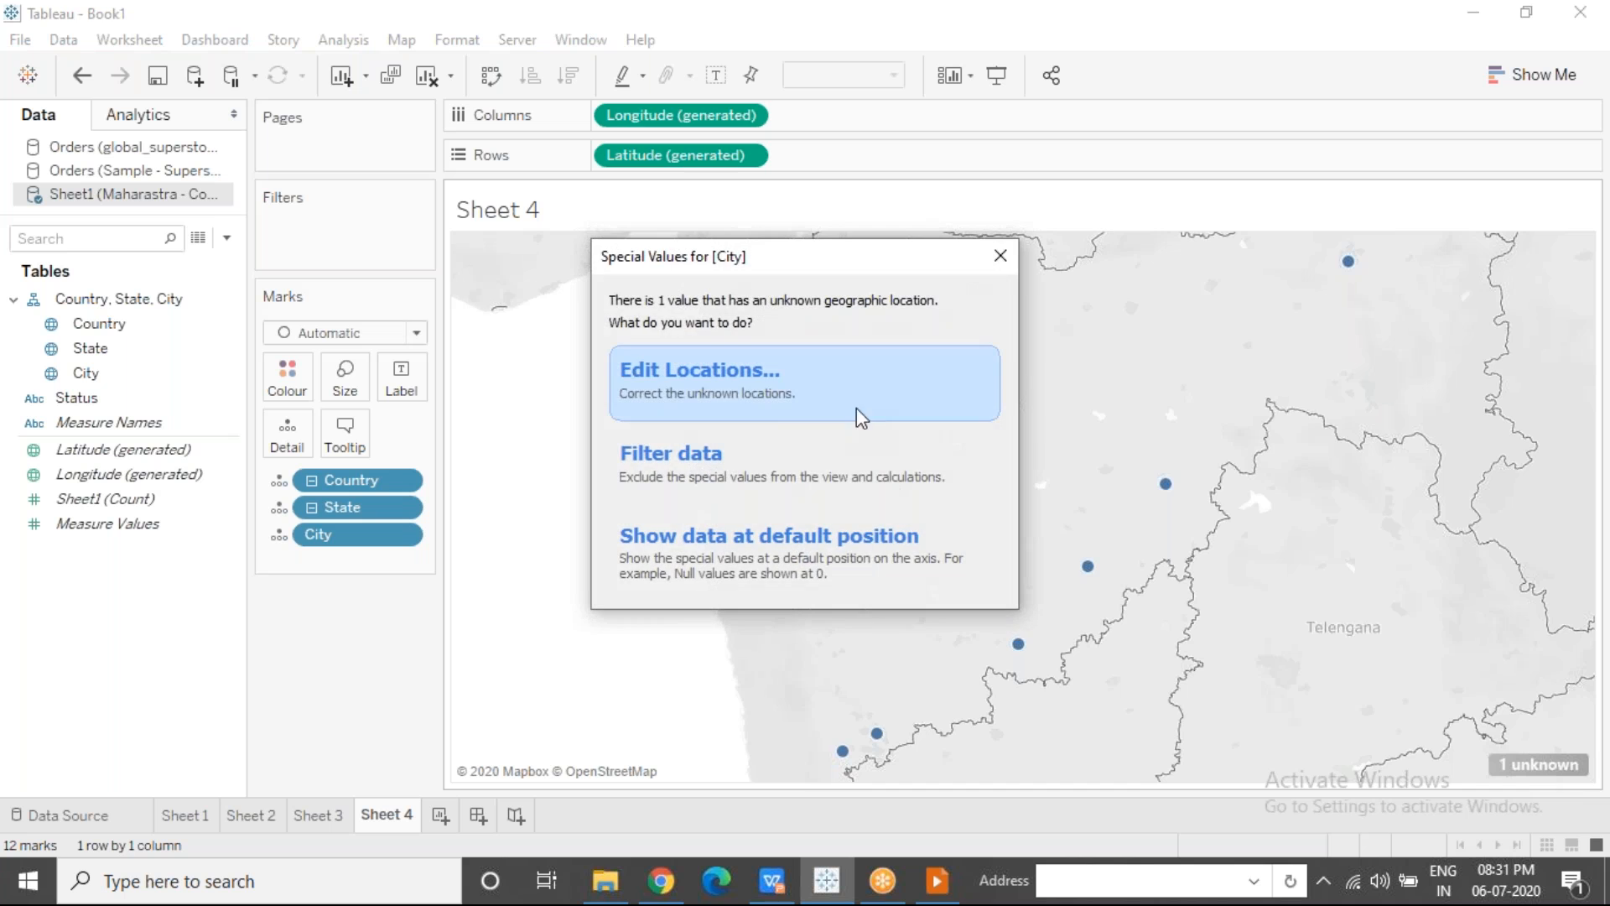
{"action": "left_click", "coordinate": [857, 407]}
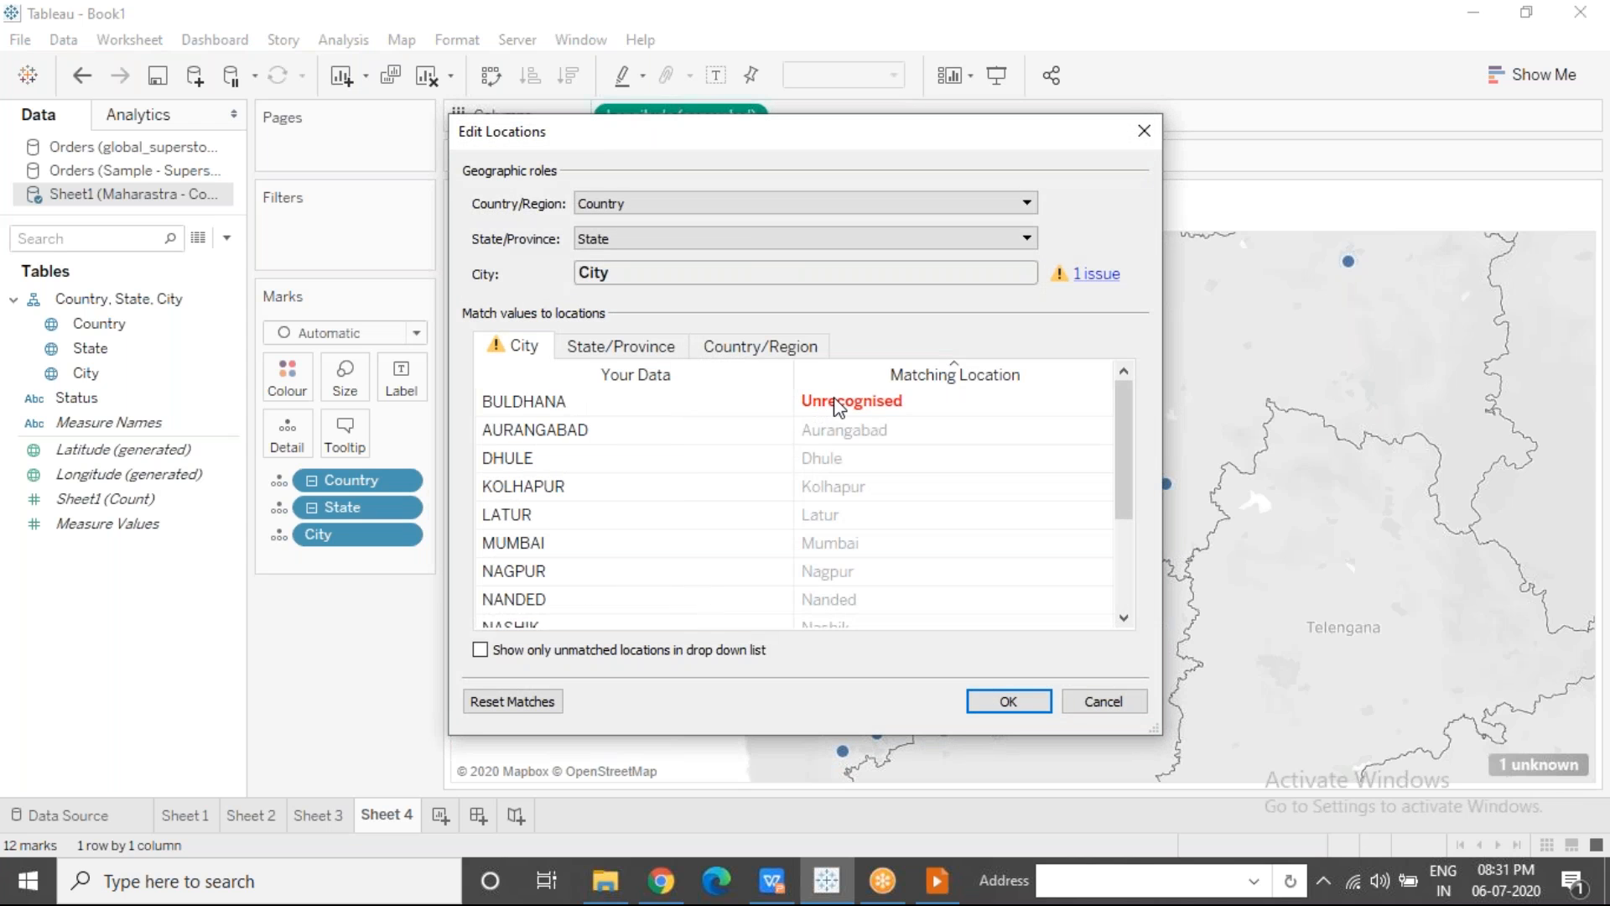
{"action": "left_click", "coordinate": [836, 401]}
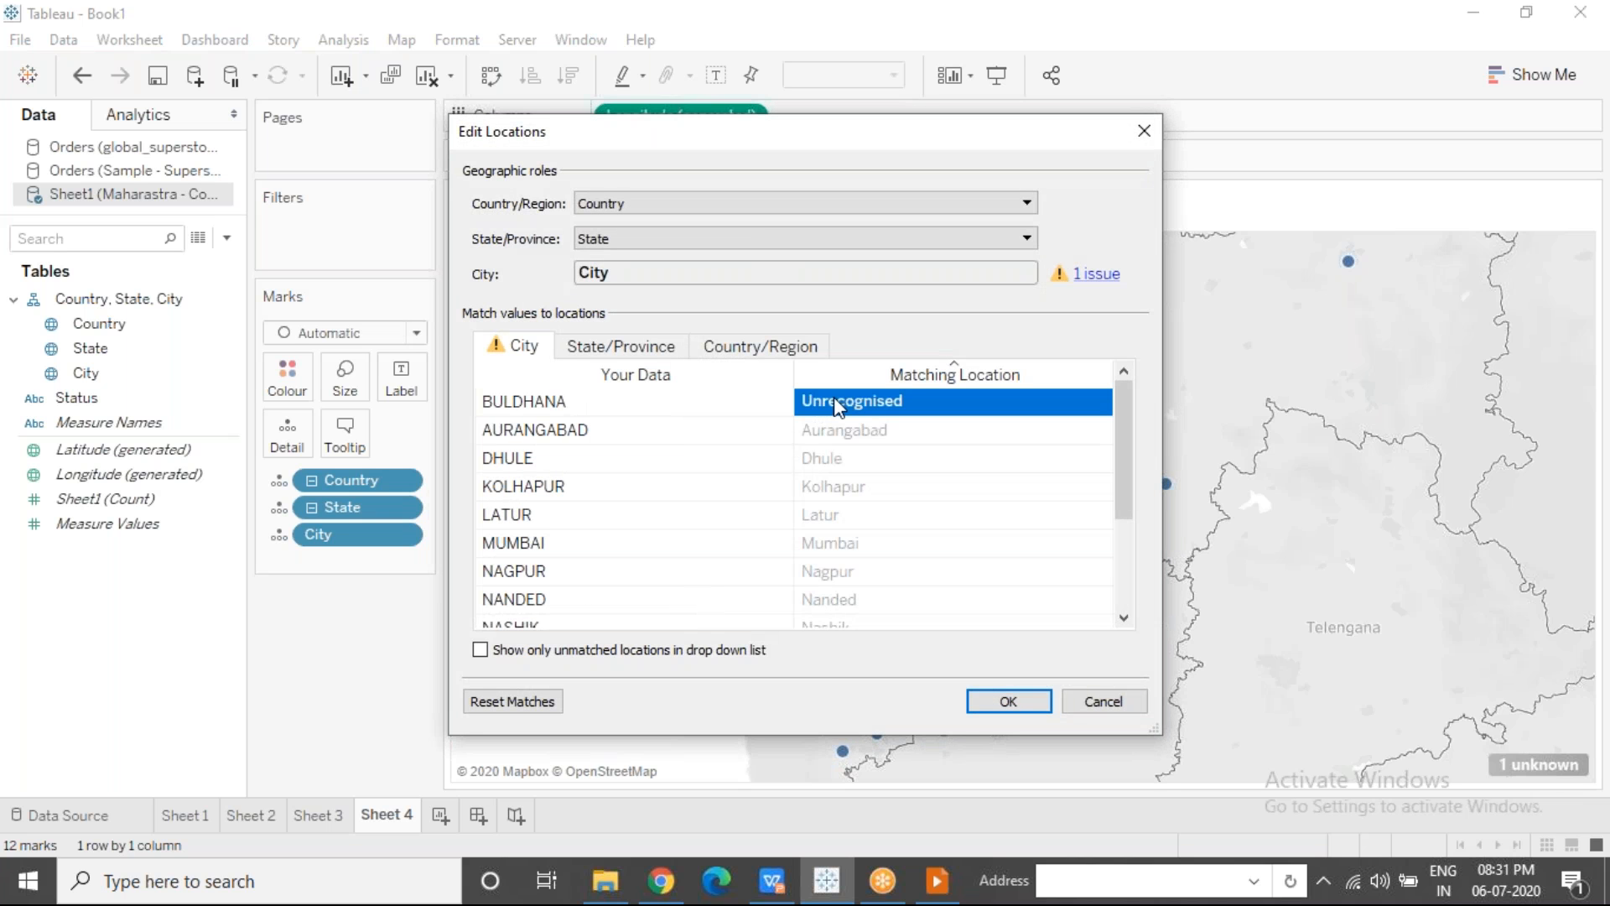
{"action": "left_click", "coordinate": [833, 395]}
{"action": "type", "text": "Bud"}
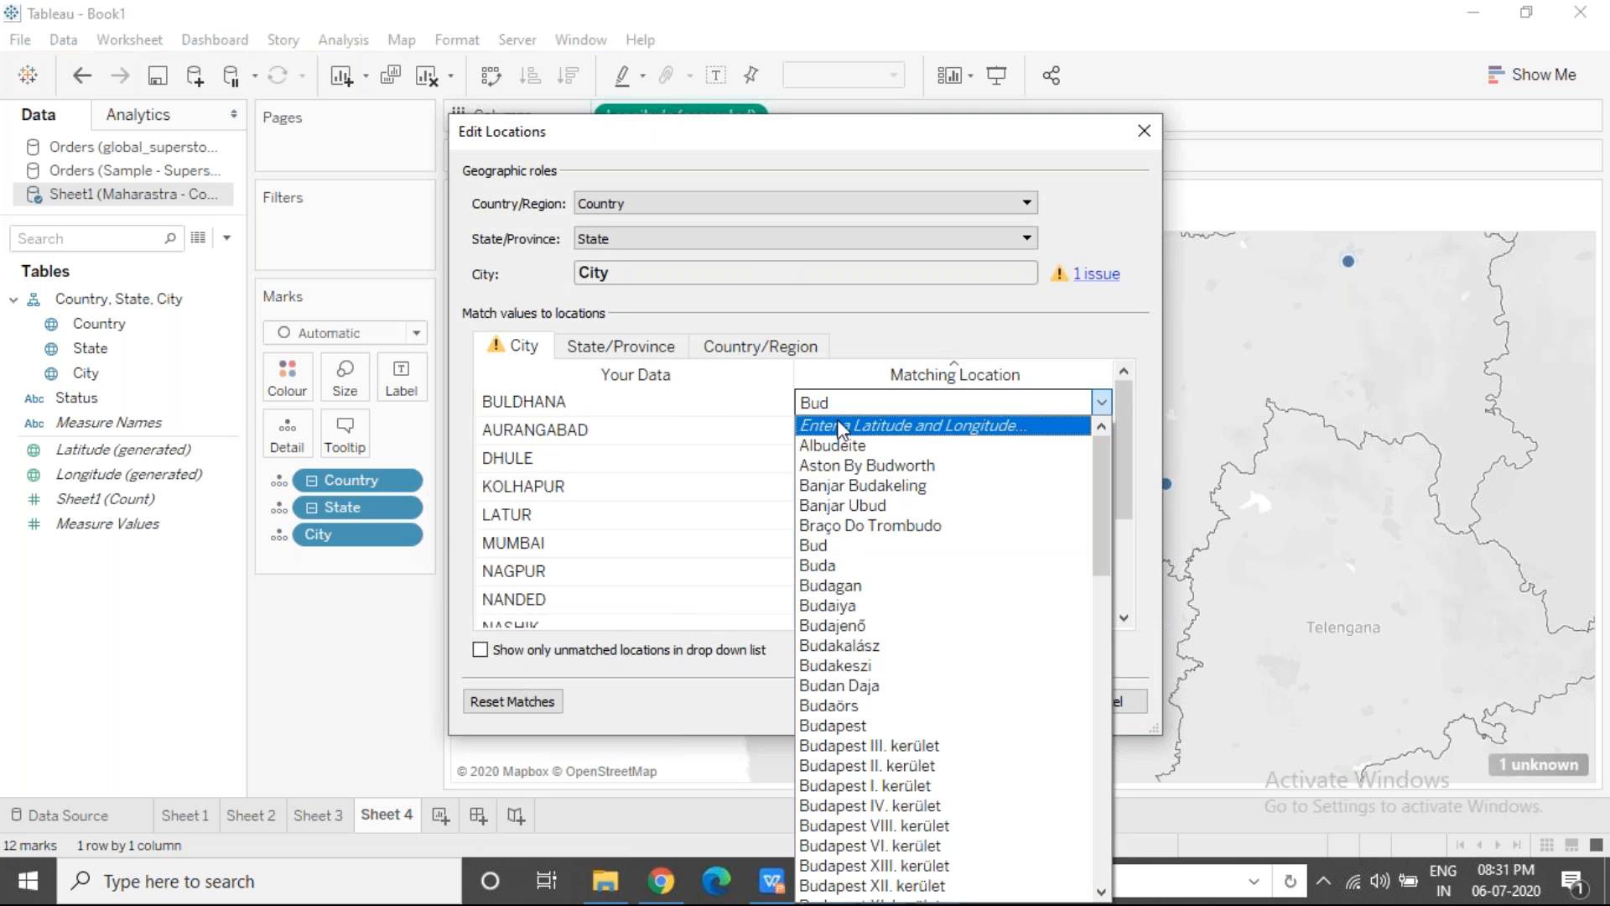
{"action": "key", "text": "BackSpace"}
{"action": "type", "text": "ld"}
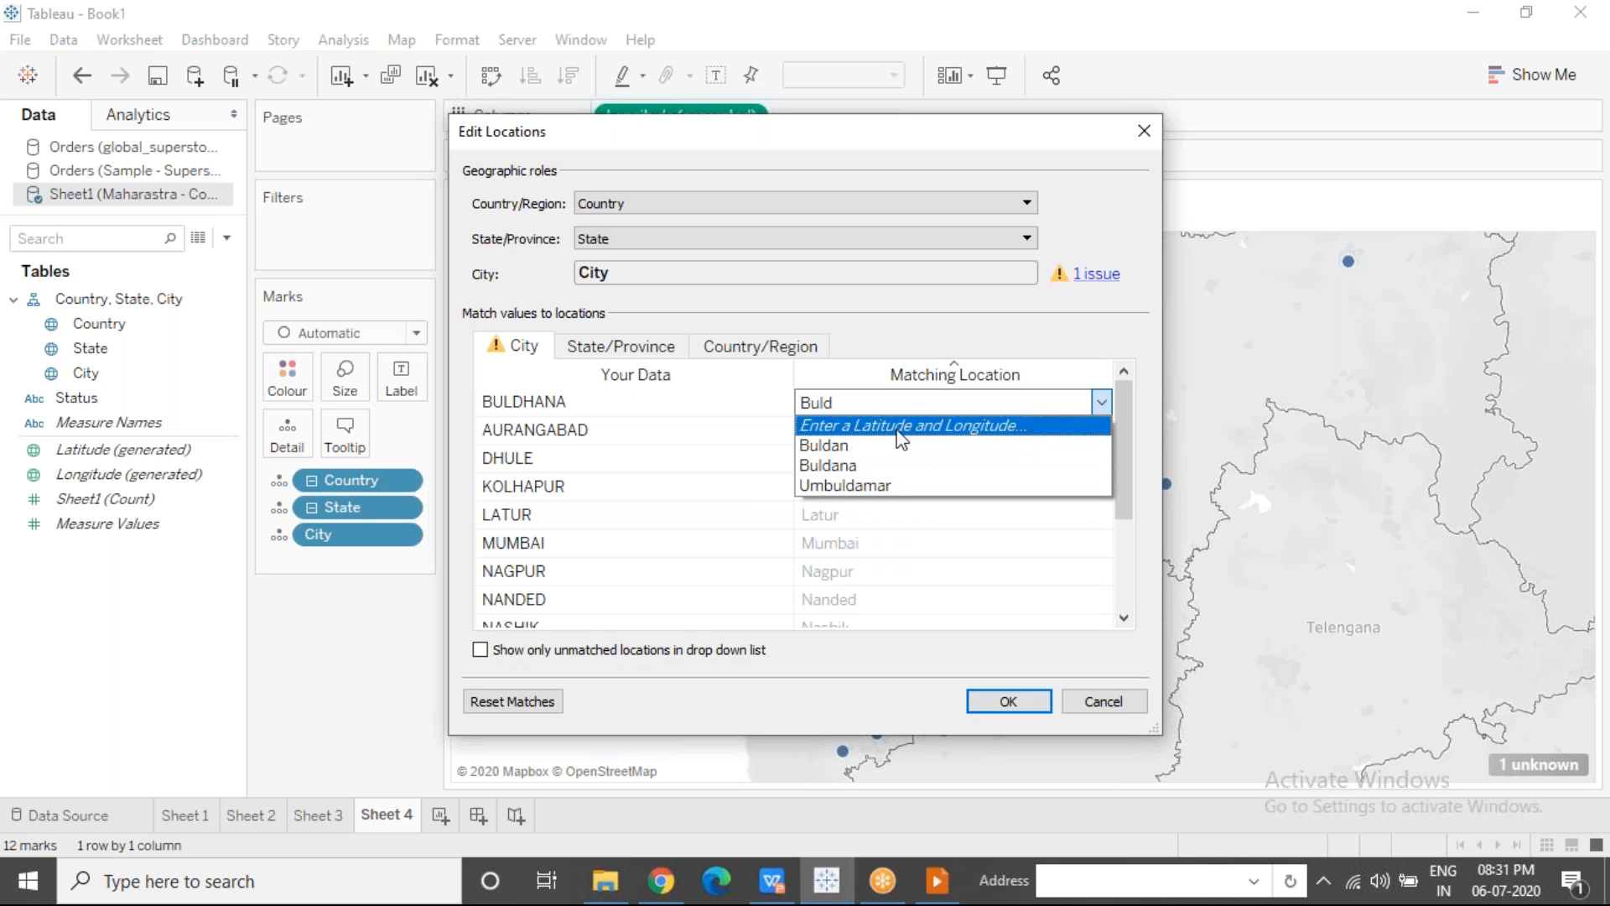
{"action": "left_click", "coordinate": [940, 430]}
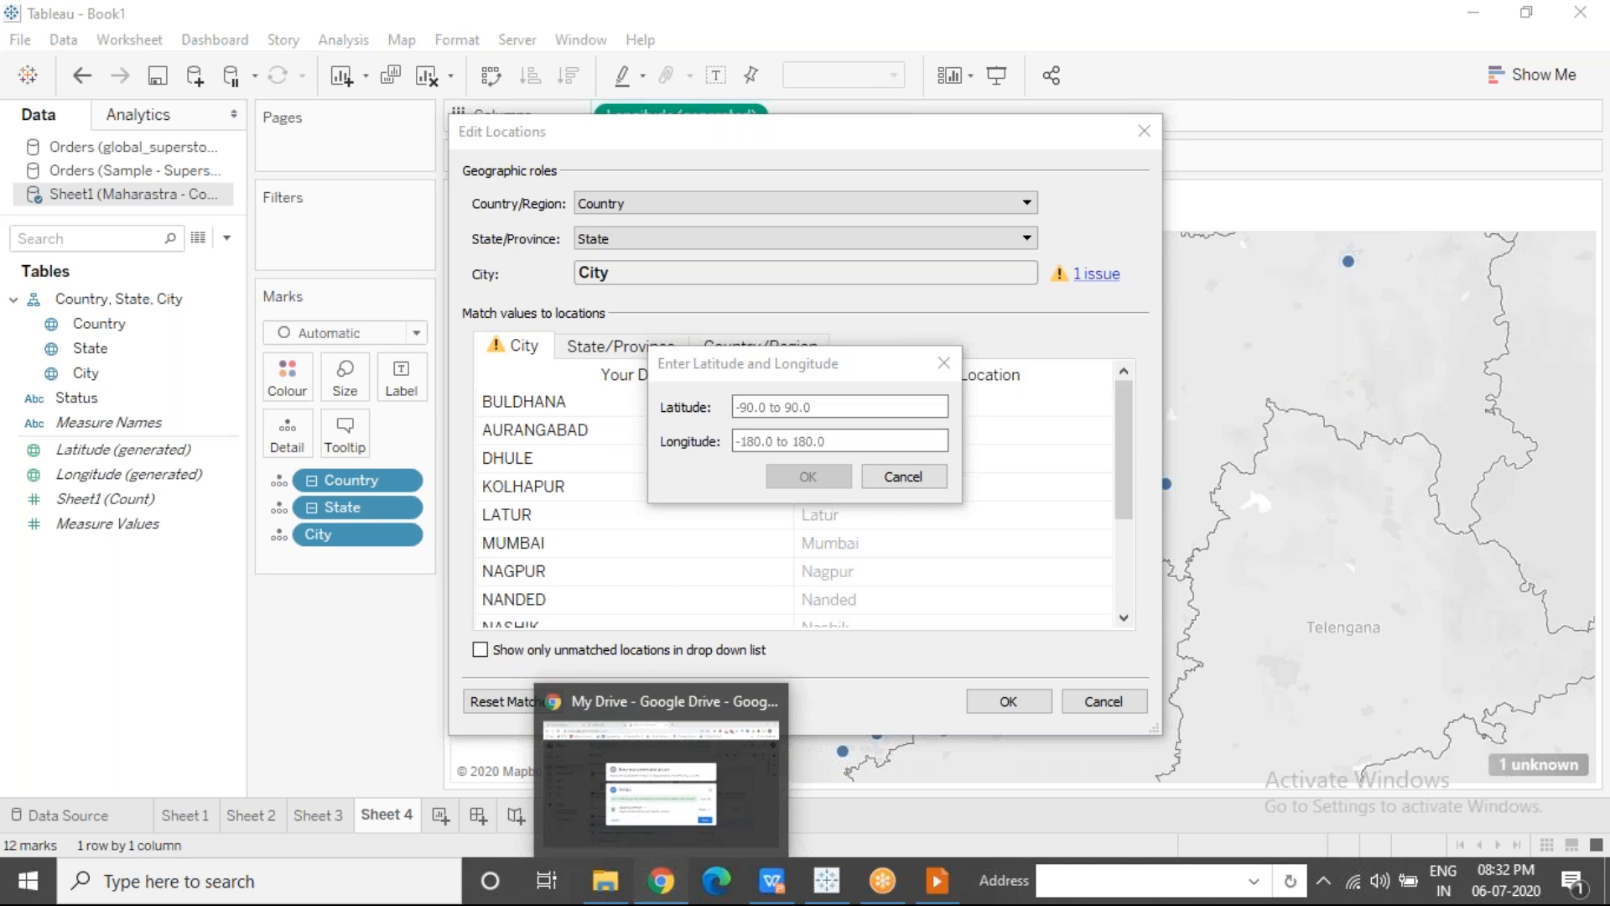
Step: Switch to Chrome and search Google in a new tab for "latitudes and longitudes for Buldhana in Maharashtra"
{"action": "left_click", "coordinate": [661, 881]}
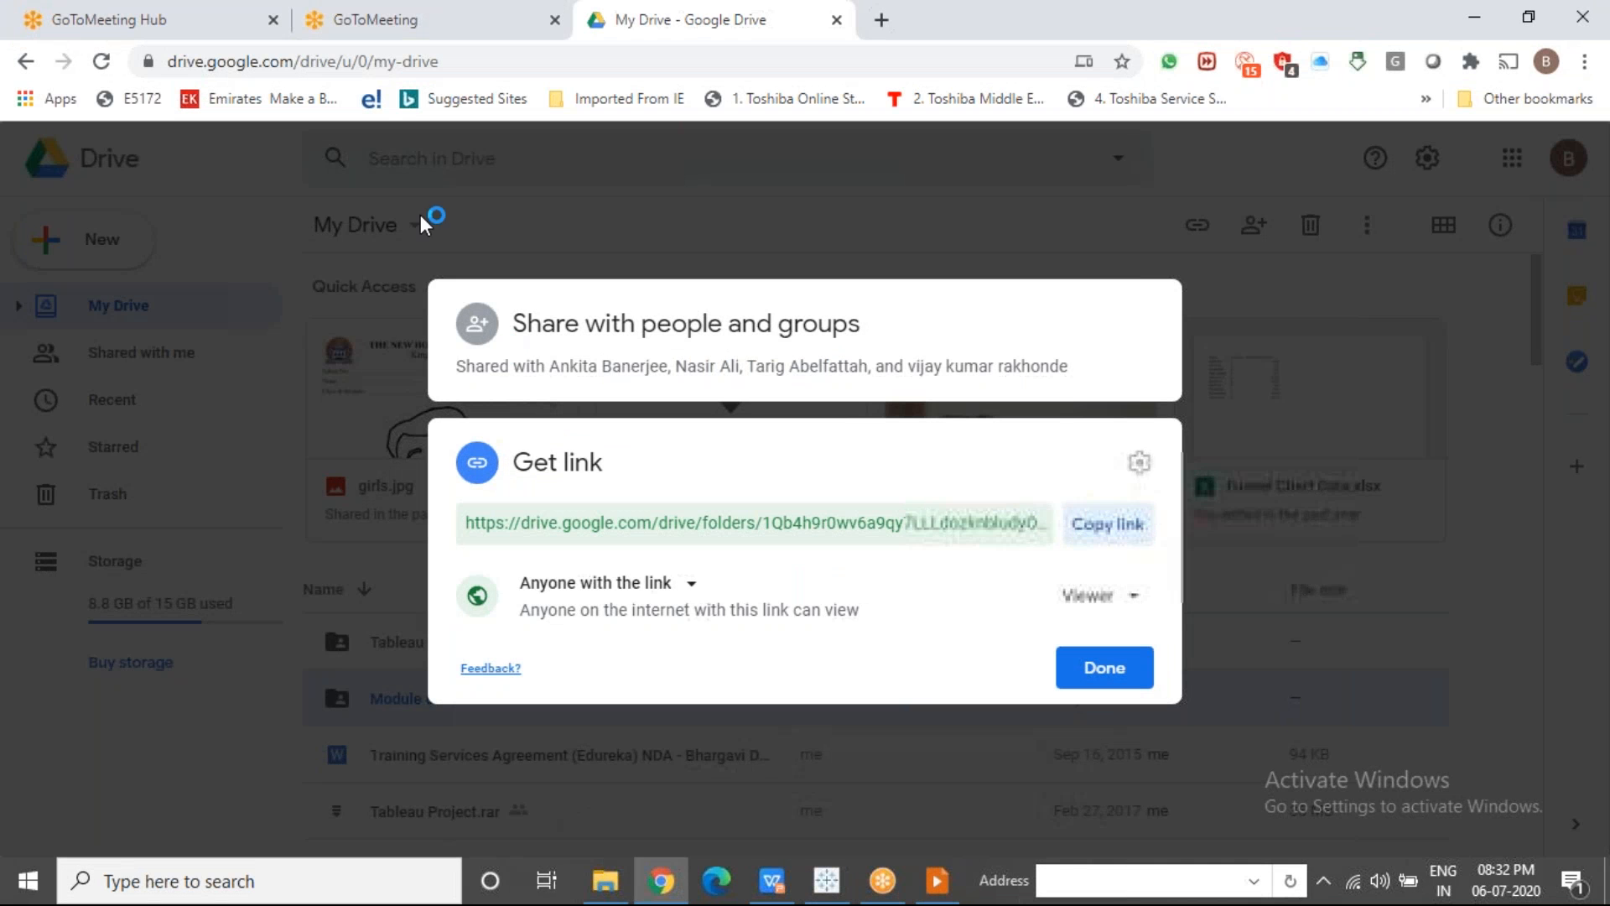
{"action": "left_click", "coordinate": [877, 30]}
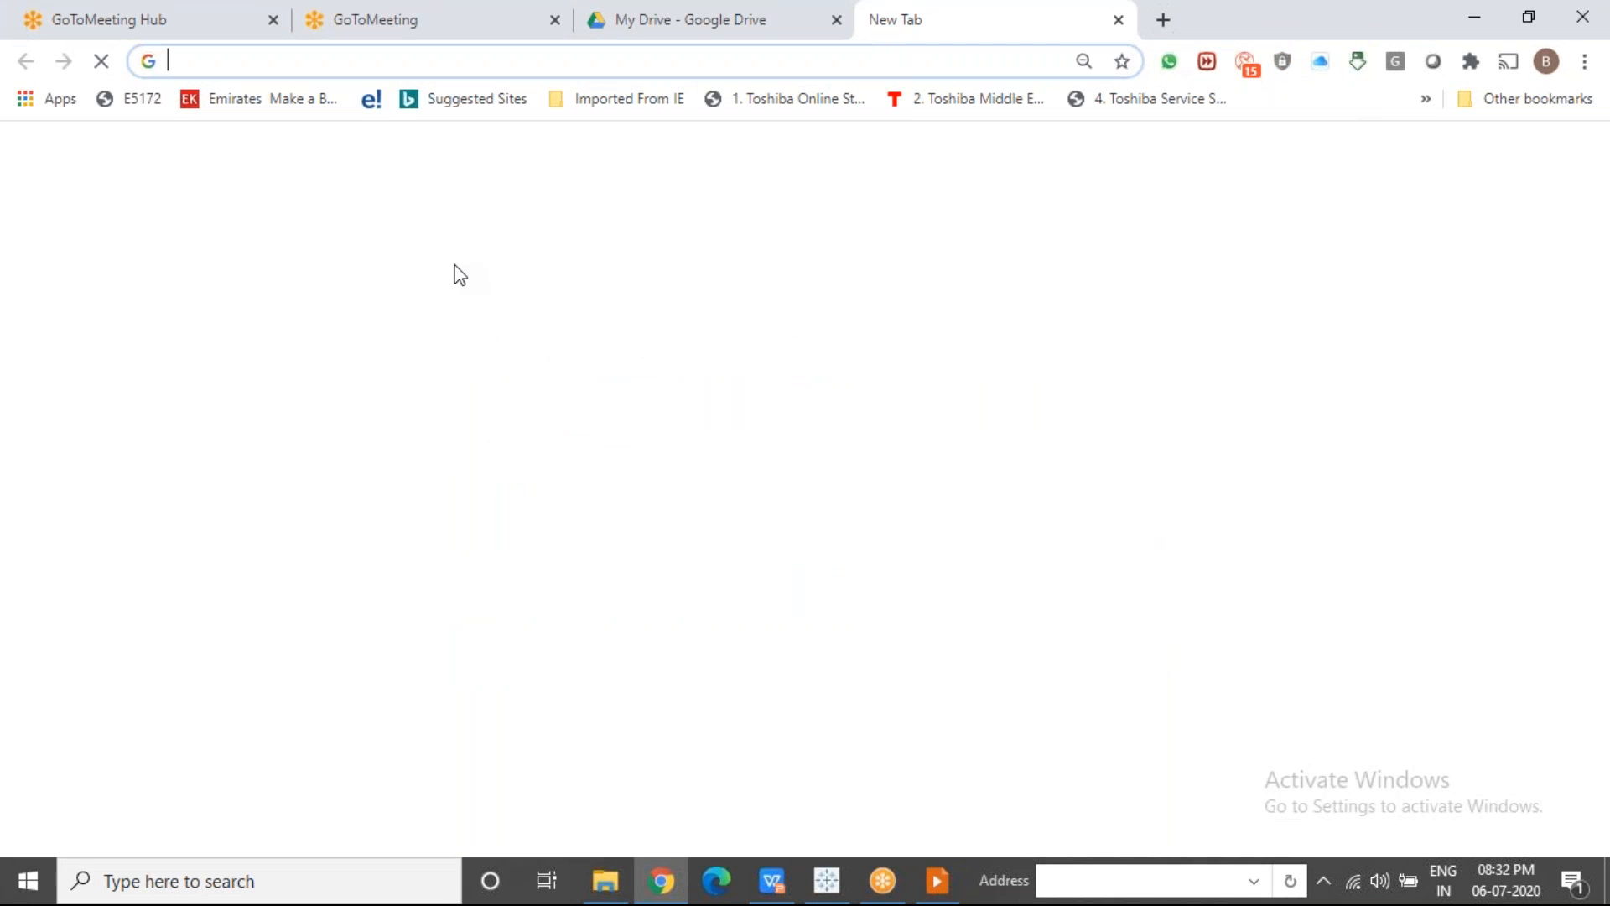
{"action": "type", "text": "lat"}
{"action": "key", "text": "Down"}
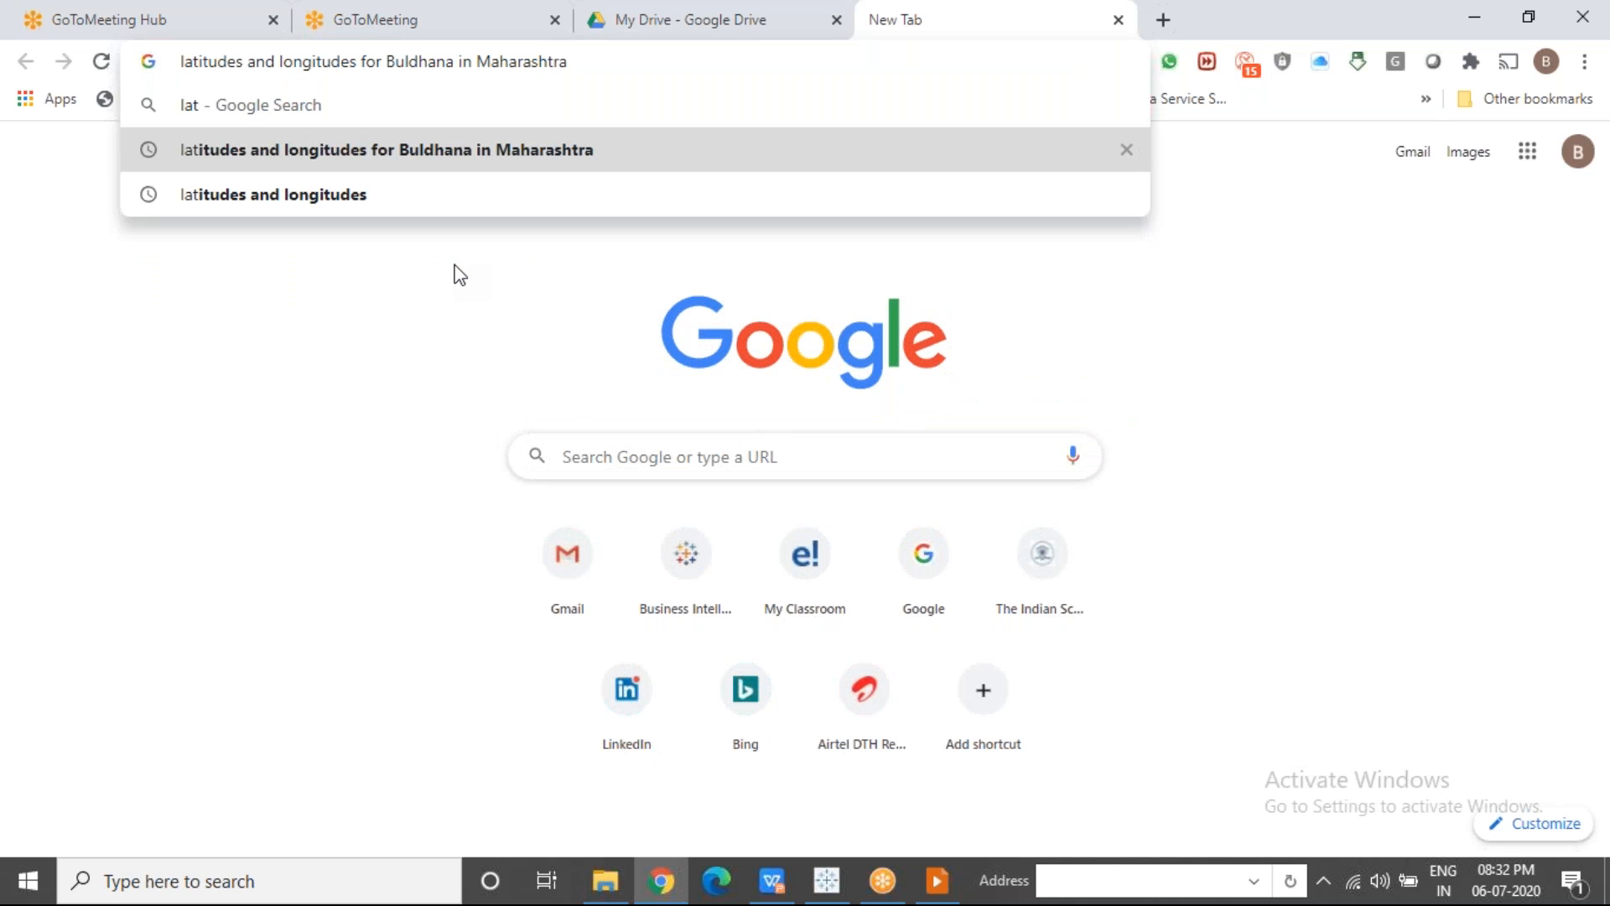
{"action": "key", "text": "Return"}
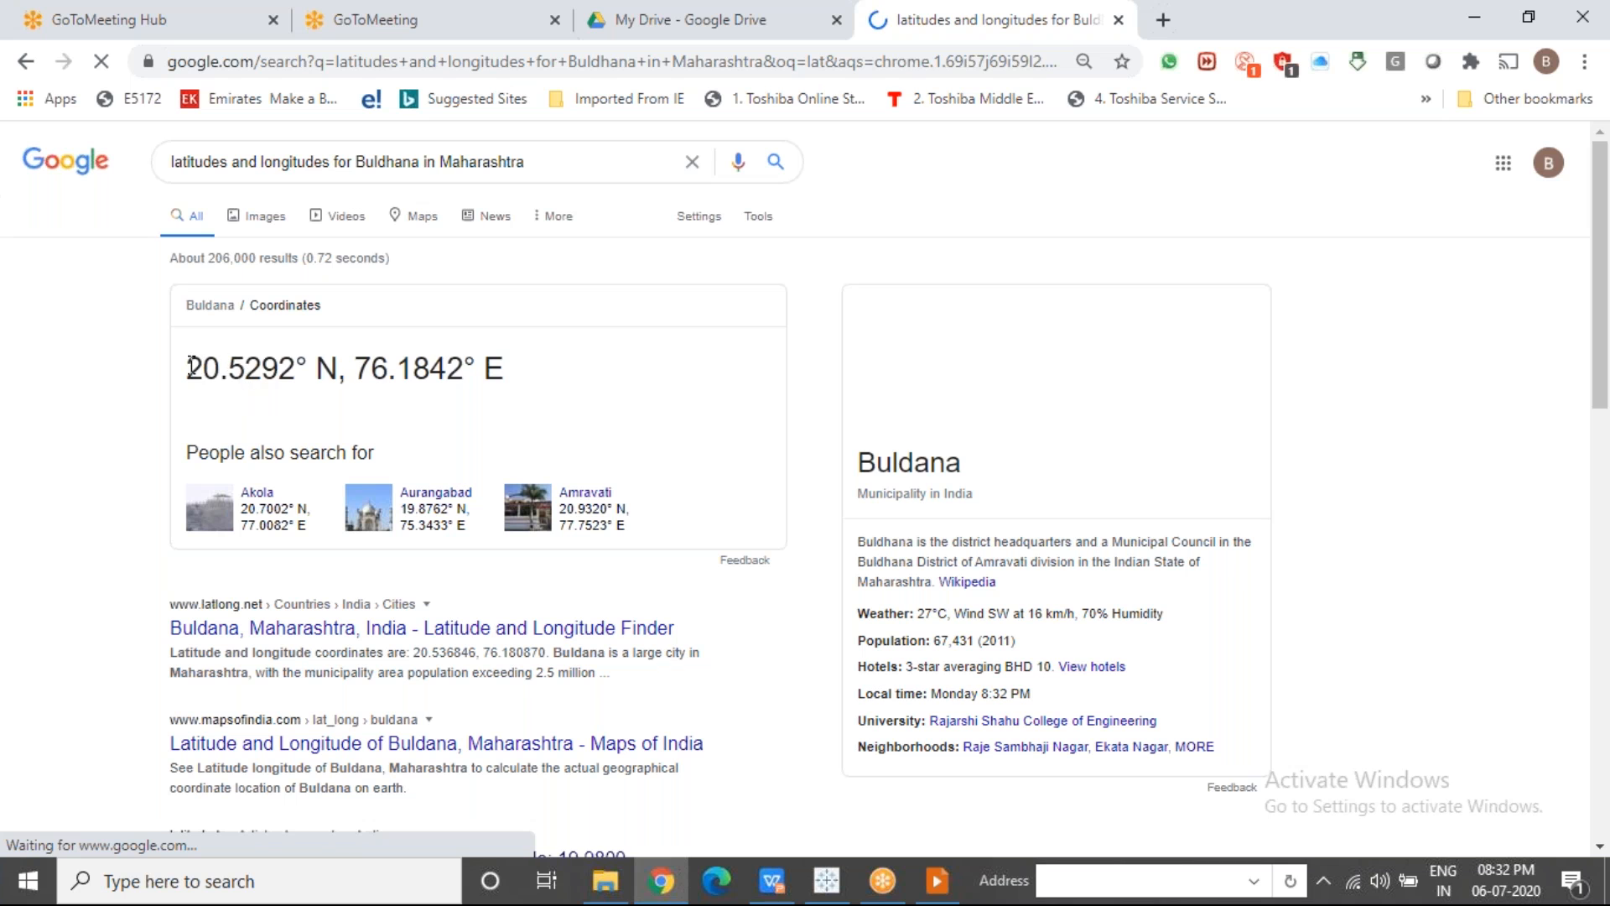
Step: Examine the latitude and longitude parts of the Buldana coordinates in the search result, including their degree signs and direction letters
{"action": "left_click_drag", "start_coordinate": [192, 366], "coordinate": [512, 370]}
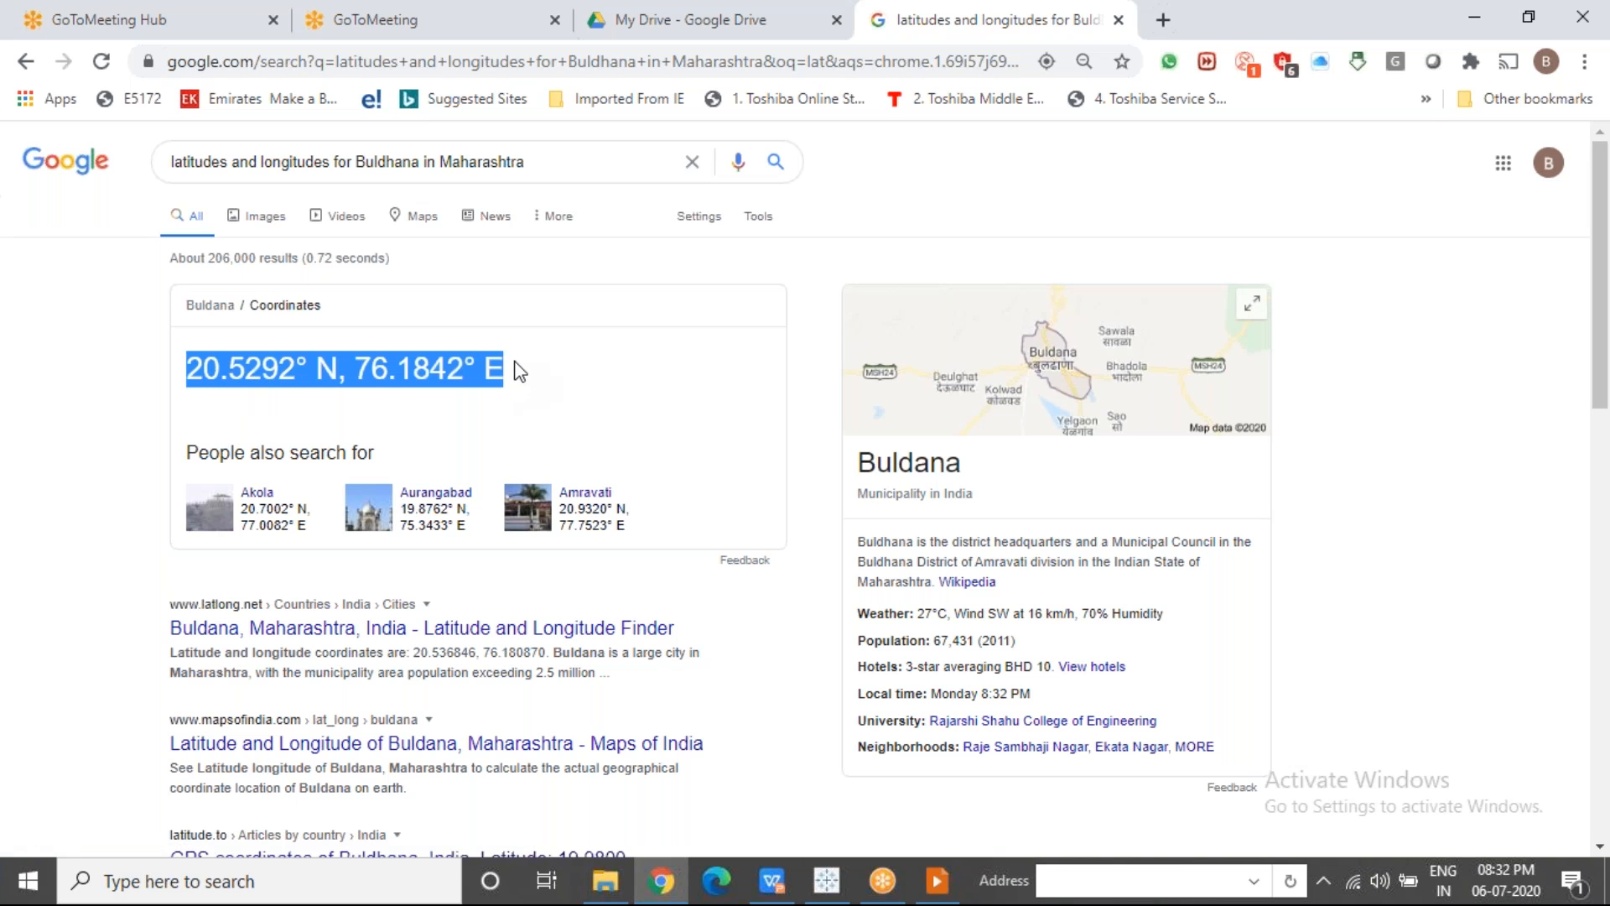
{"action": "left_click", "coordinate": [518, 372]}
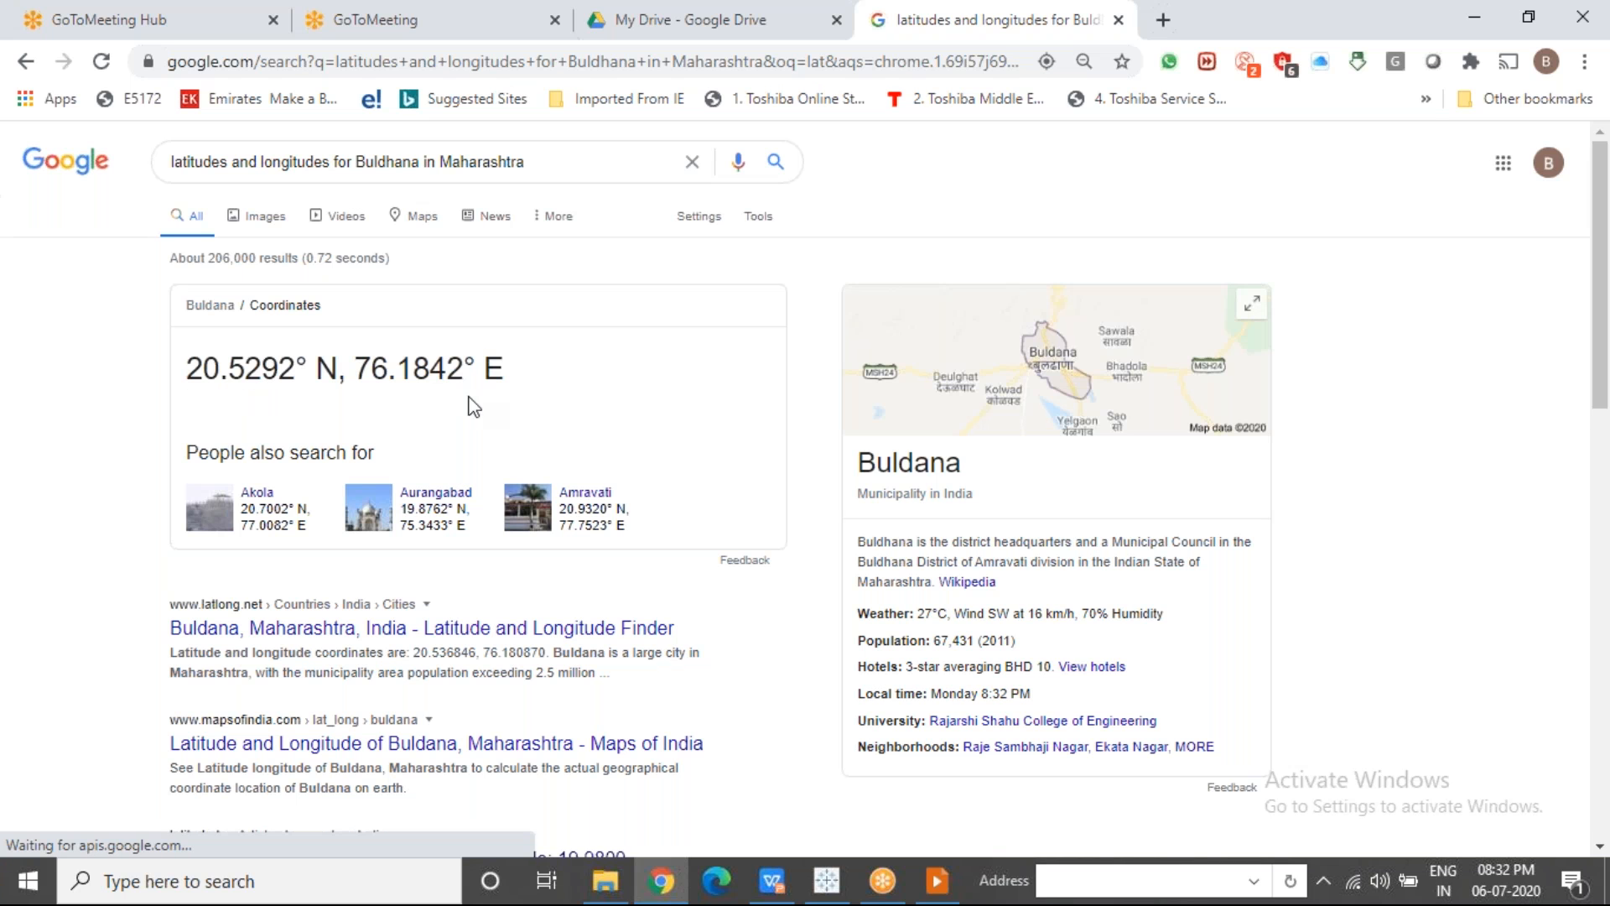
{"action": "left_click_drag", "start_coordinate": [188, 369], "coordinate": [339, 369]}
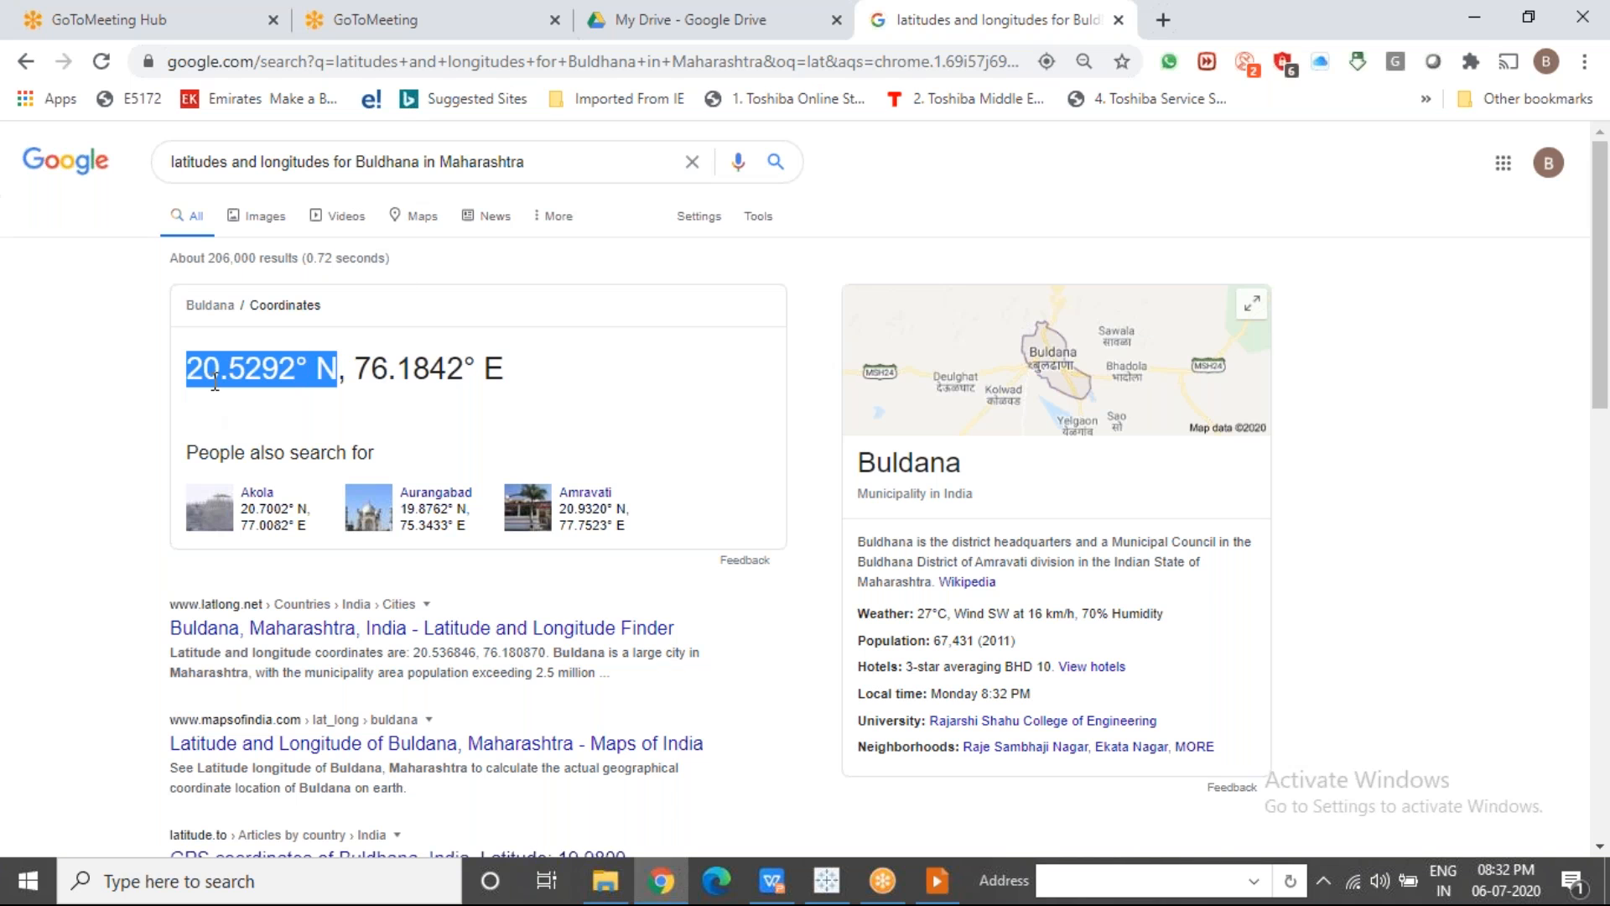
{"action": "left_click_drag", "start_coordinate": [347, 369], "coordinate": [543, 380]}
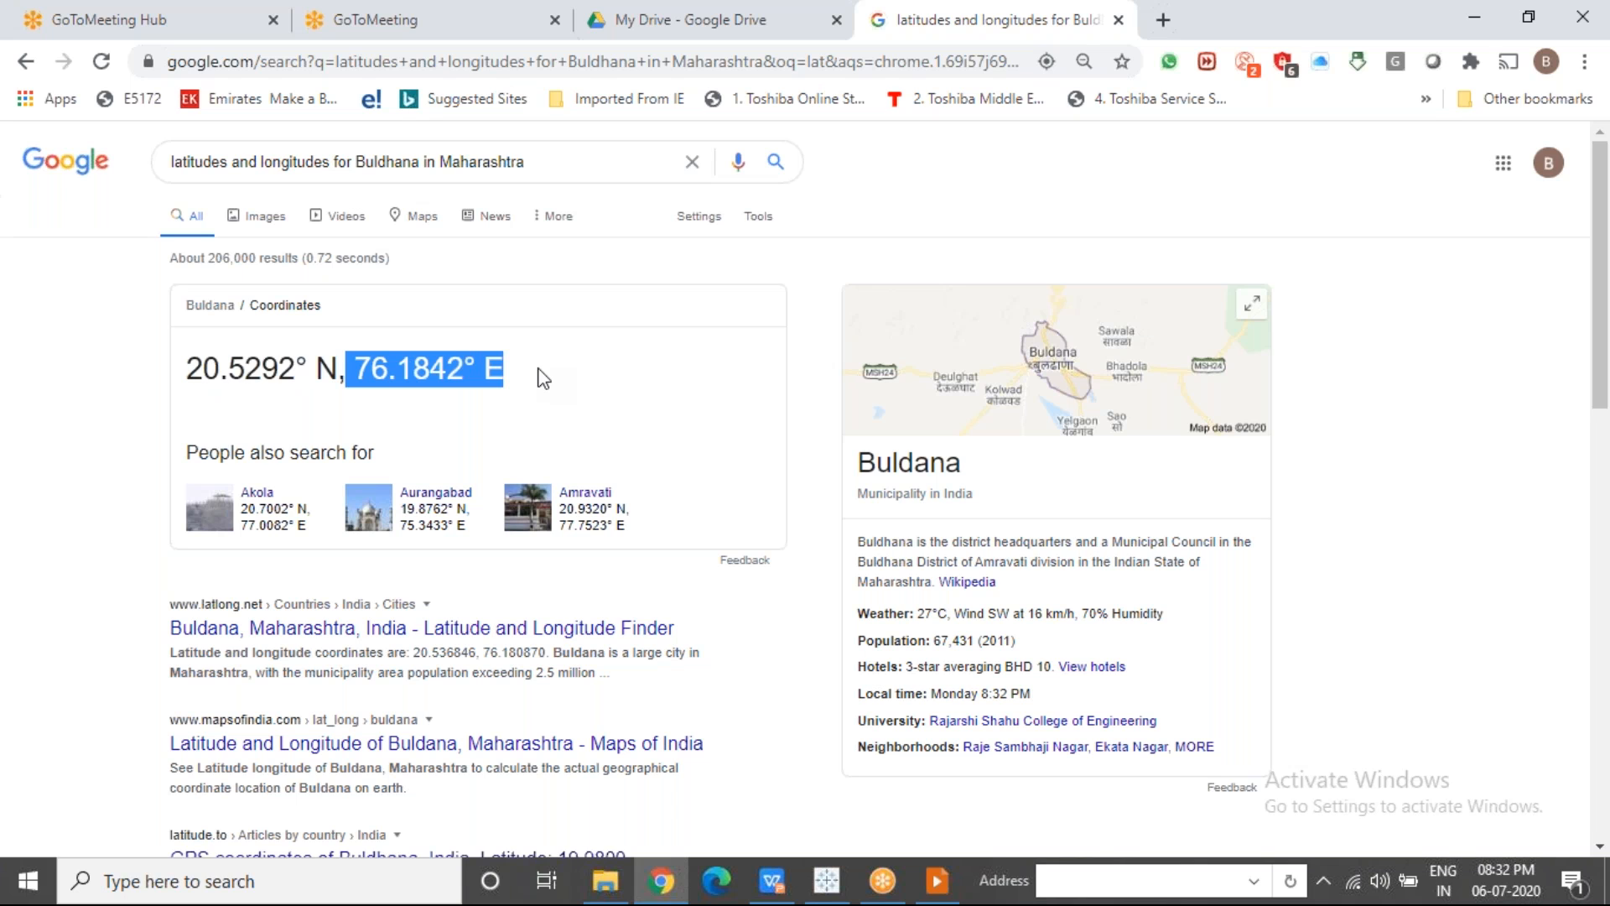
{"action": "left_click", "coordinate": [246, 362]}
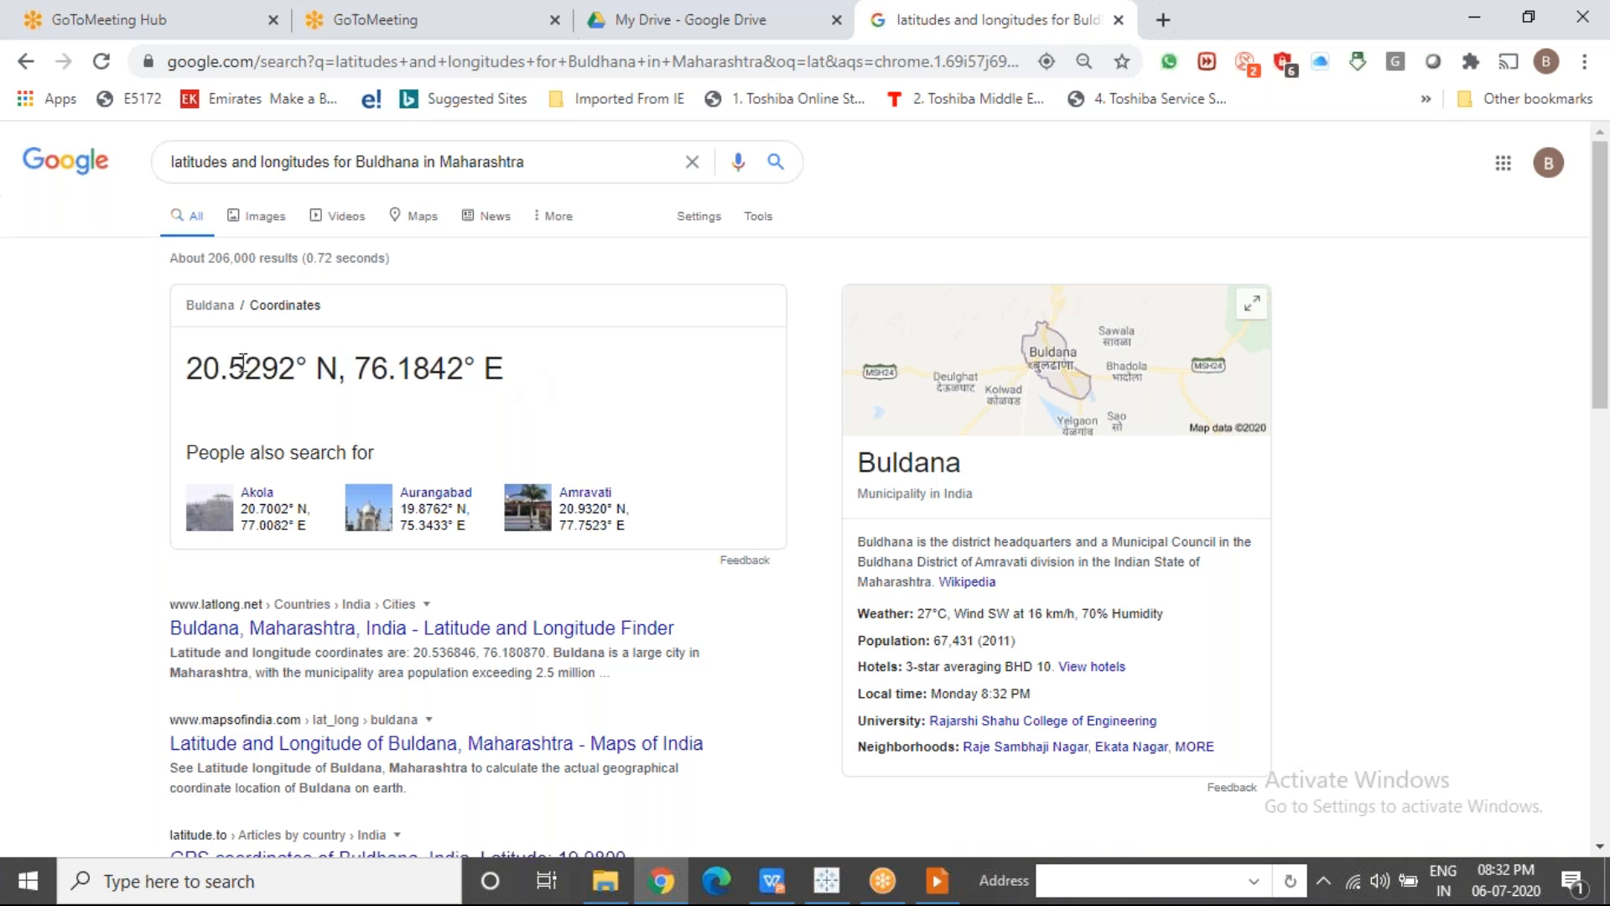
{"action": "left_click_drag", "start_coordinate": [185, 369], "coordinate": [295, 371]}
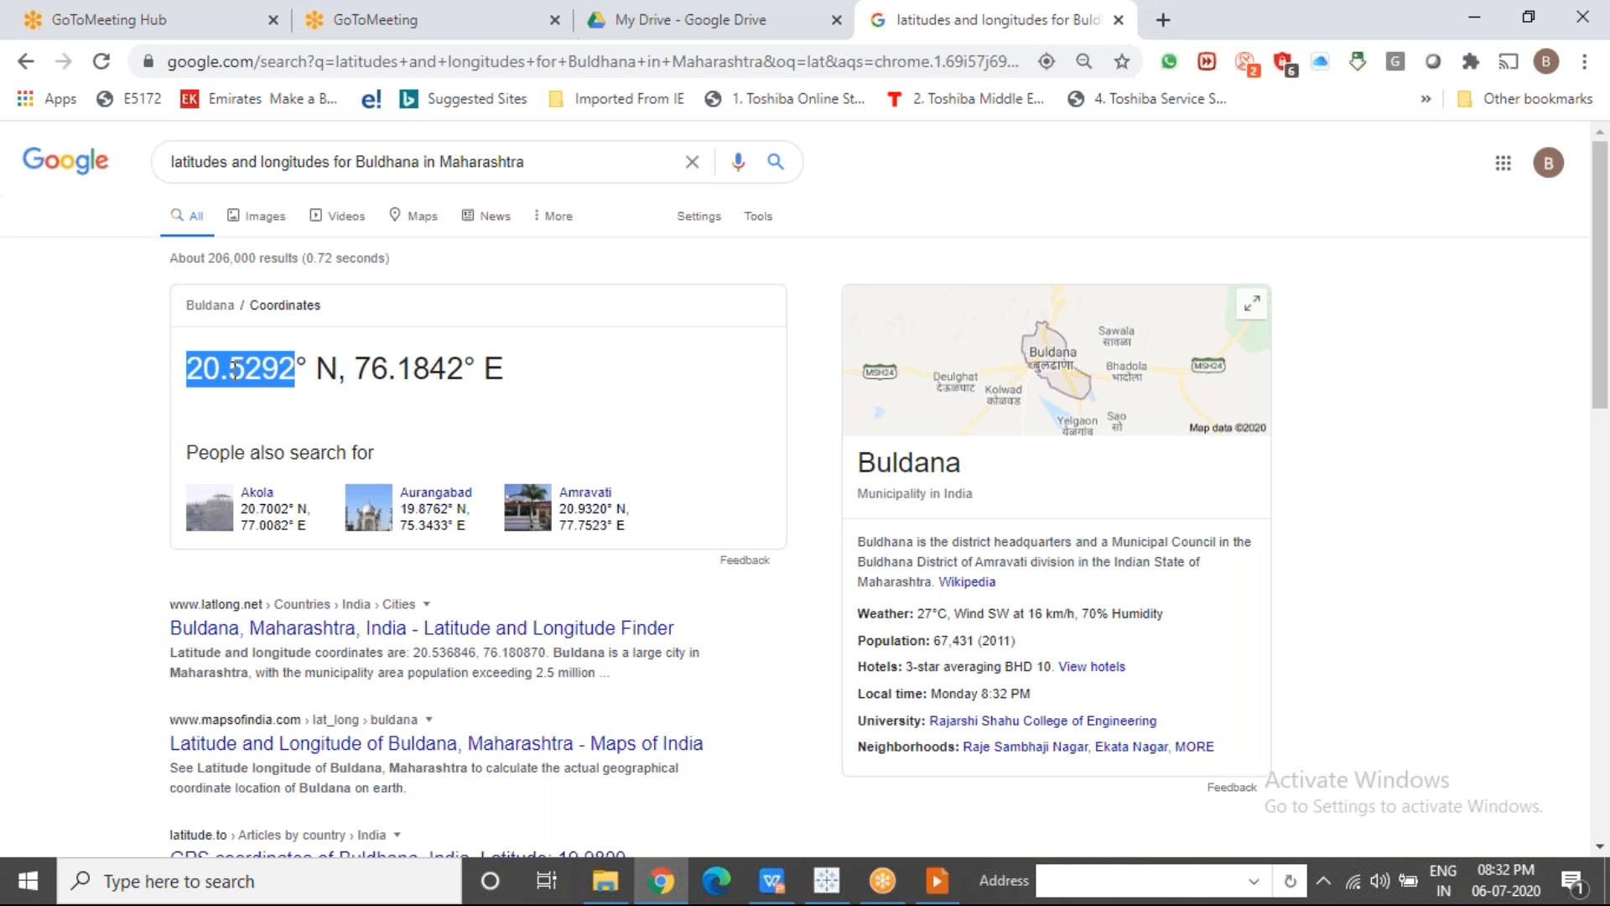
{"action": "left_click", "coordinate": [263, 369]}
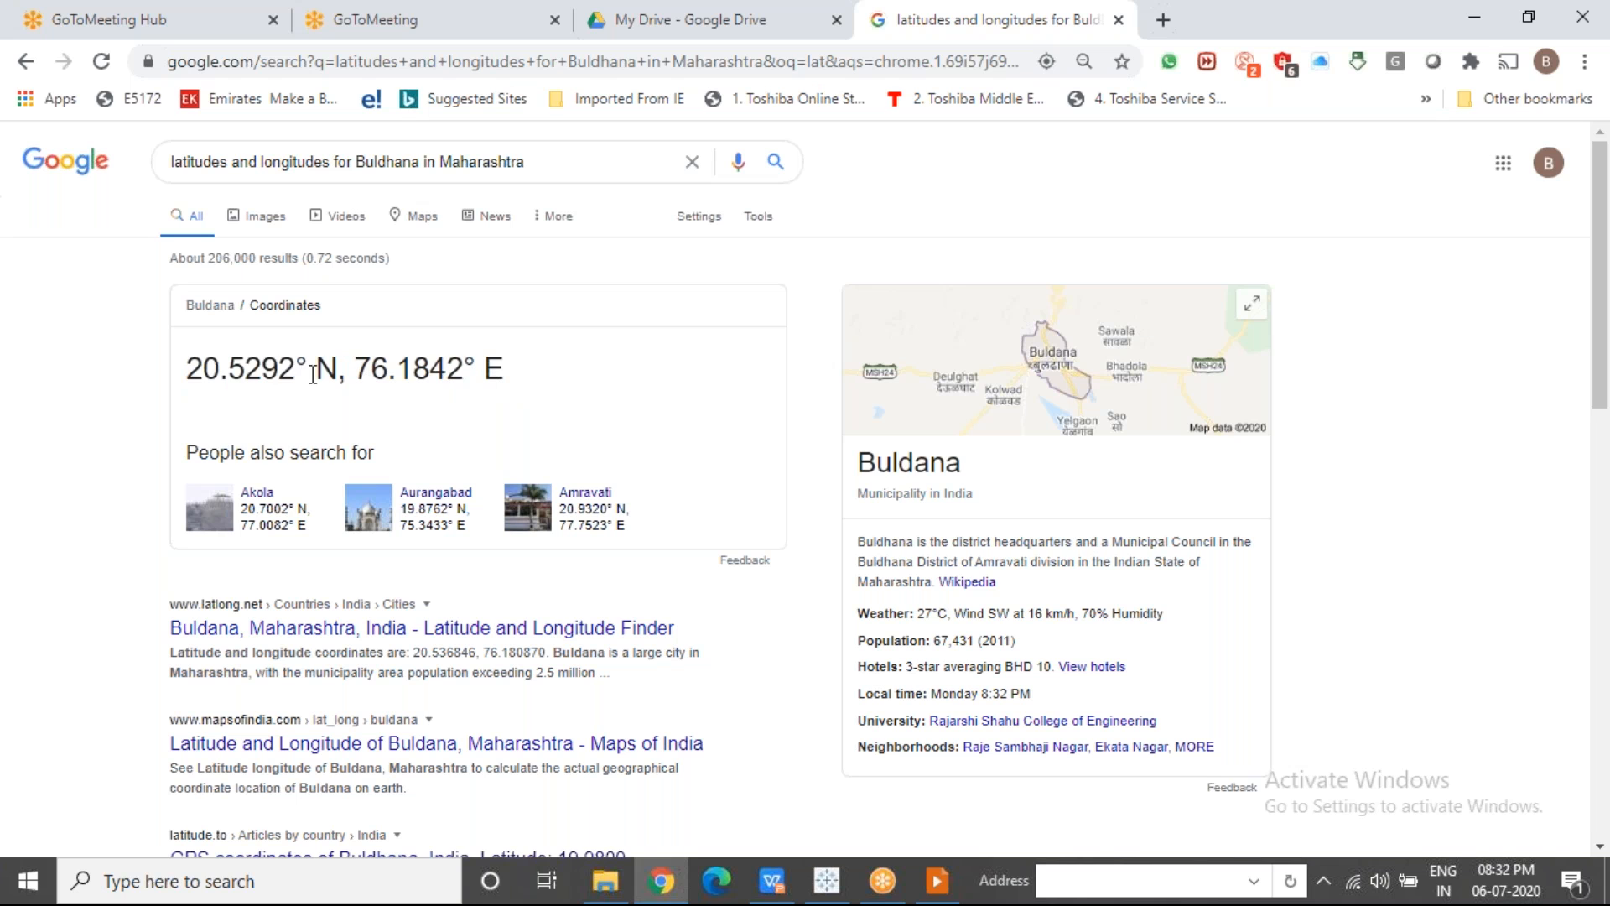
{"action": "left_click_drag", "start_coordinate": [309, 369], "coordinate": [356, 369]}
{"action": "left_click_drag", "start_coordinate": [494, 369], "coordinate": [502, 369]}
{"action": "left_click", "coordinate": [297, 367]}
{"action": "left_click_drag", "start_coordinate": [298, 366], "coordinate": [172, 377]}
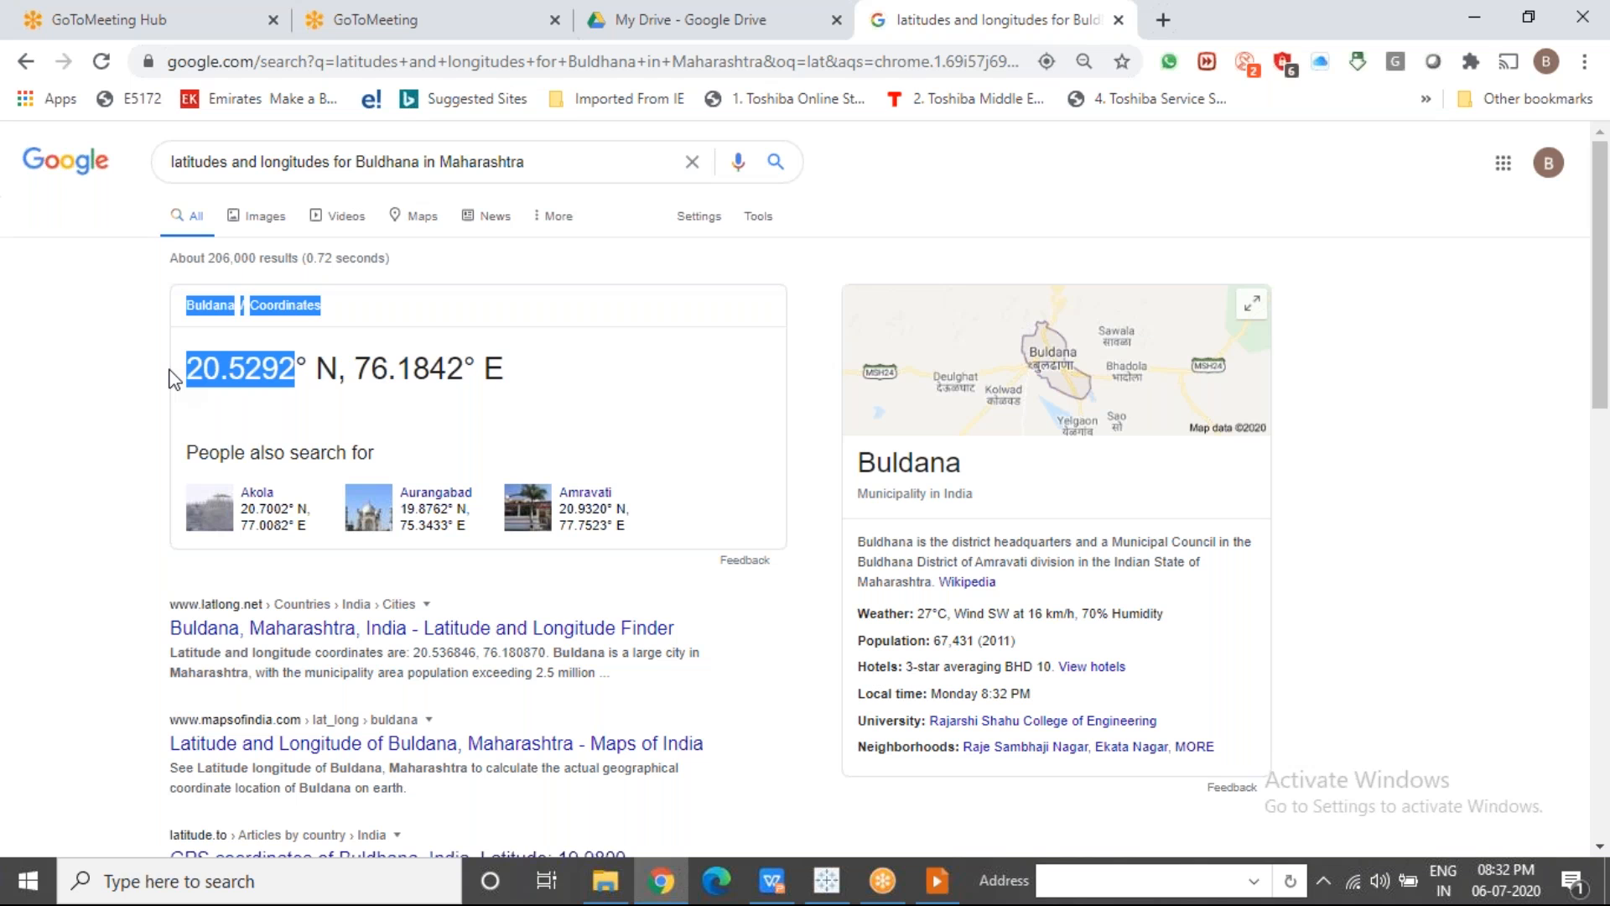
{"action": "left_click", "coordinate": [216, 366]}
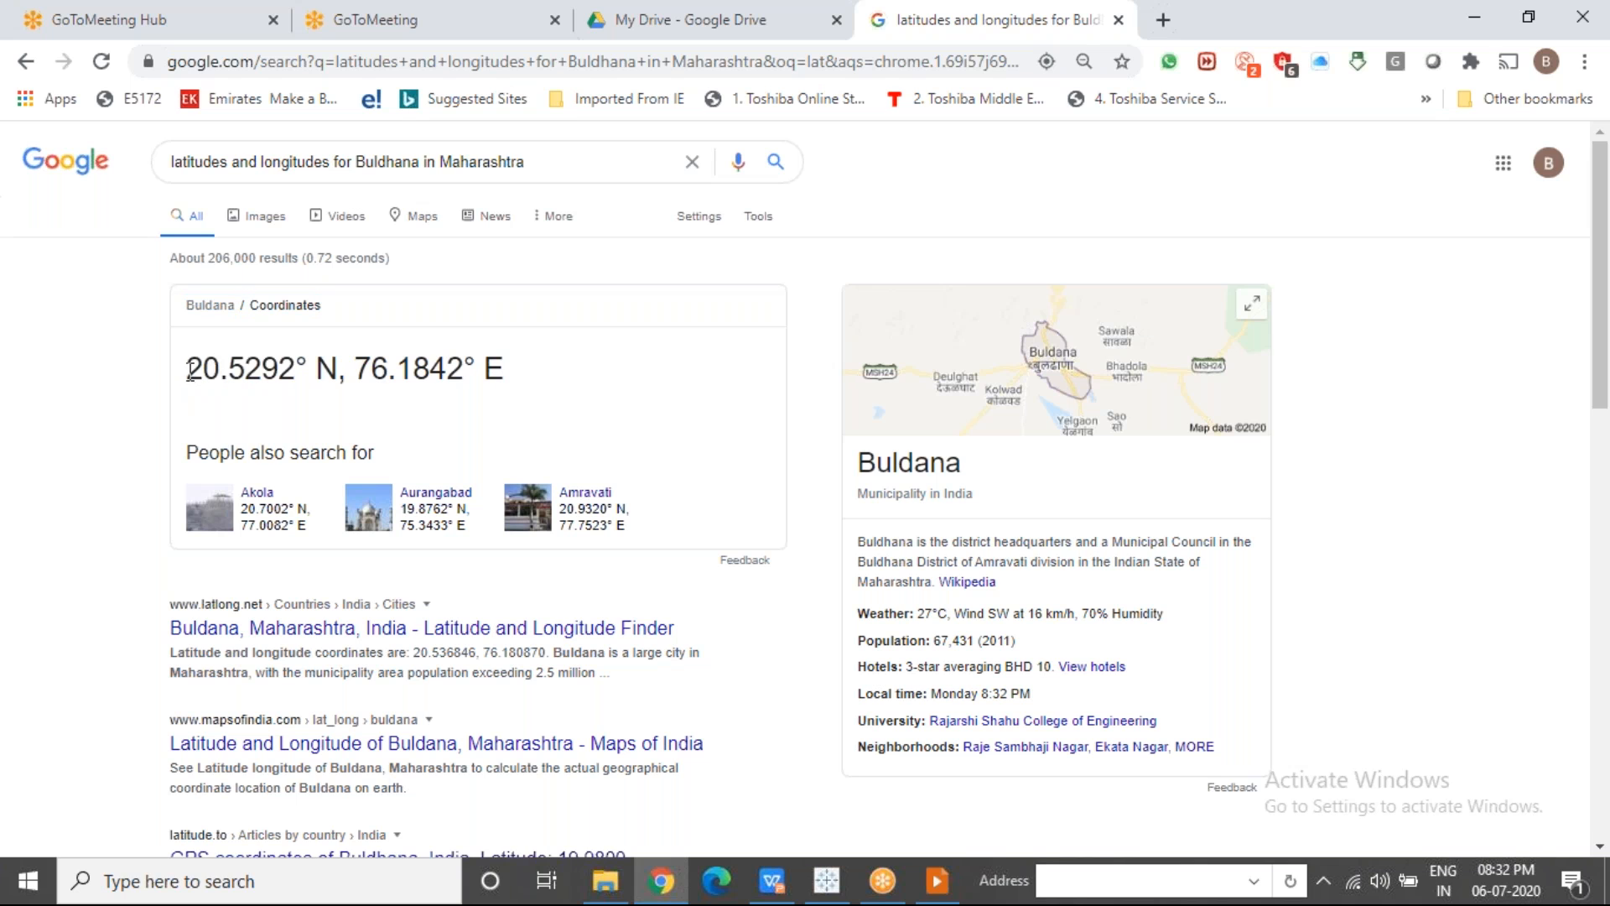
Step: Copy the latitude number 20.5292 from the search result and enter it as BULDHANA's latitude in Tableau
{"action": "left_click_drag", "start_coordinate": [186, 369], "coordinate": [299, 369]}
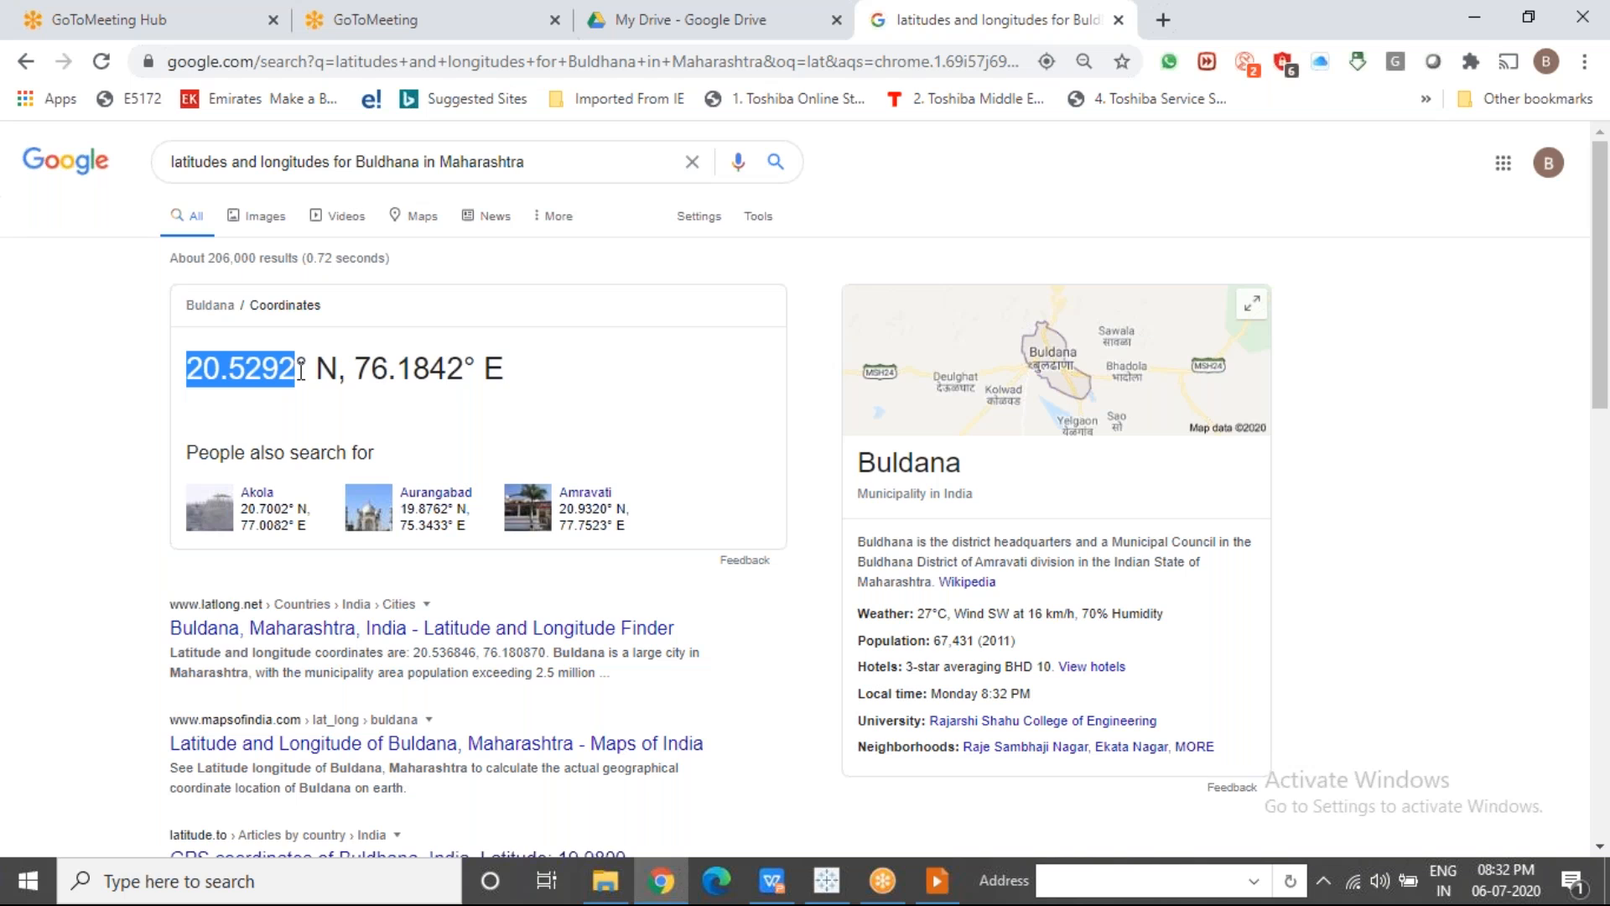
{"action": "key", "text": "ctrl+c"}
{"action": "key", "text": "alt+Tab"}
{"action": "key", "text": "ctrl+v"}
{"action": "key", "text": "Tab"}
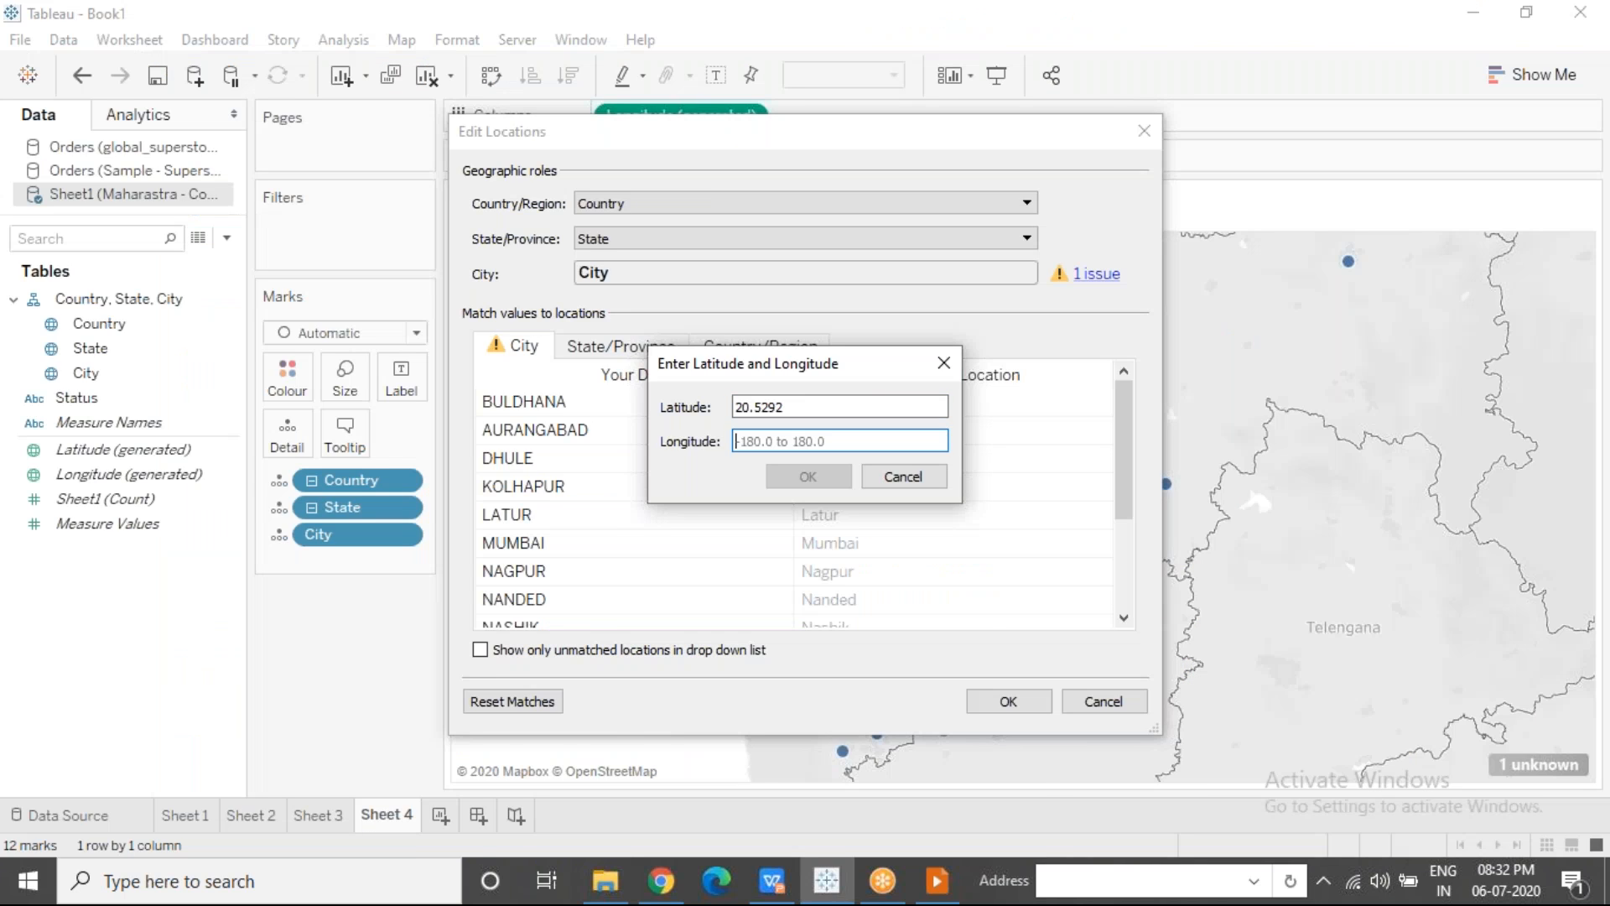
Step: Copy the longitude number 76.1842 from Chrome into BULDHANA's longitude in Tableau, and apply the coordinates to the map
{"action": "key", "text": "alt+Tab"}
{"action": "left_click_drag", "start_coordinate": [354, 369], "coordinate": [468, 366]}
{"action": "key", "text": "ctrl+c"}
{"action": "key", "text": "alt+Tab"}
{"action": "key", "text": "ctrl+v"}
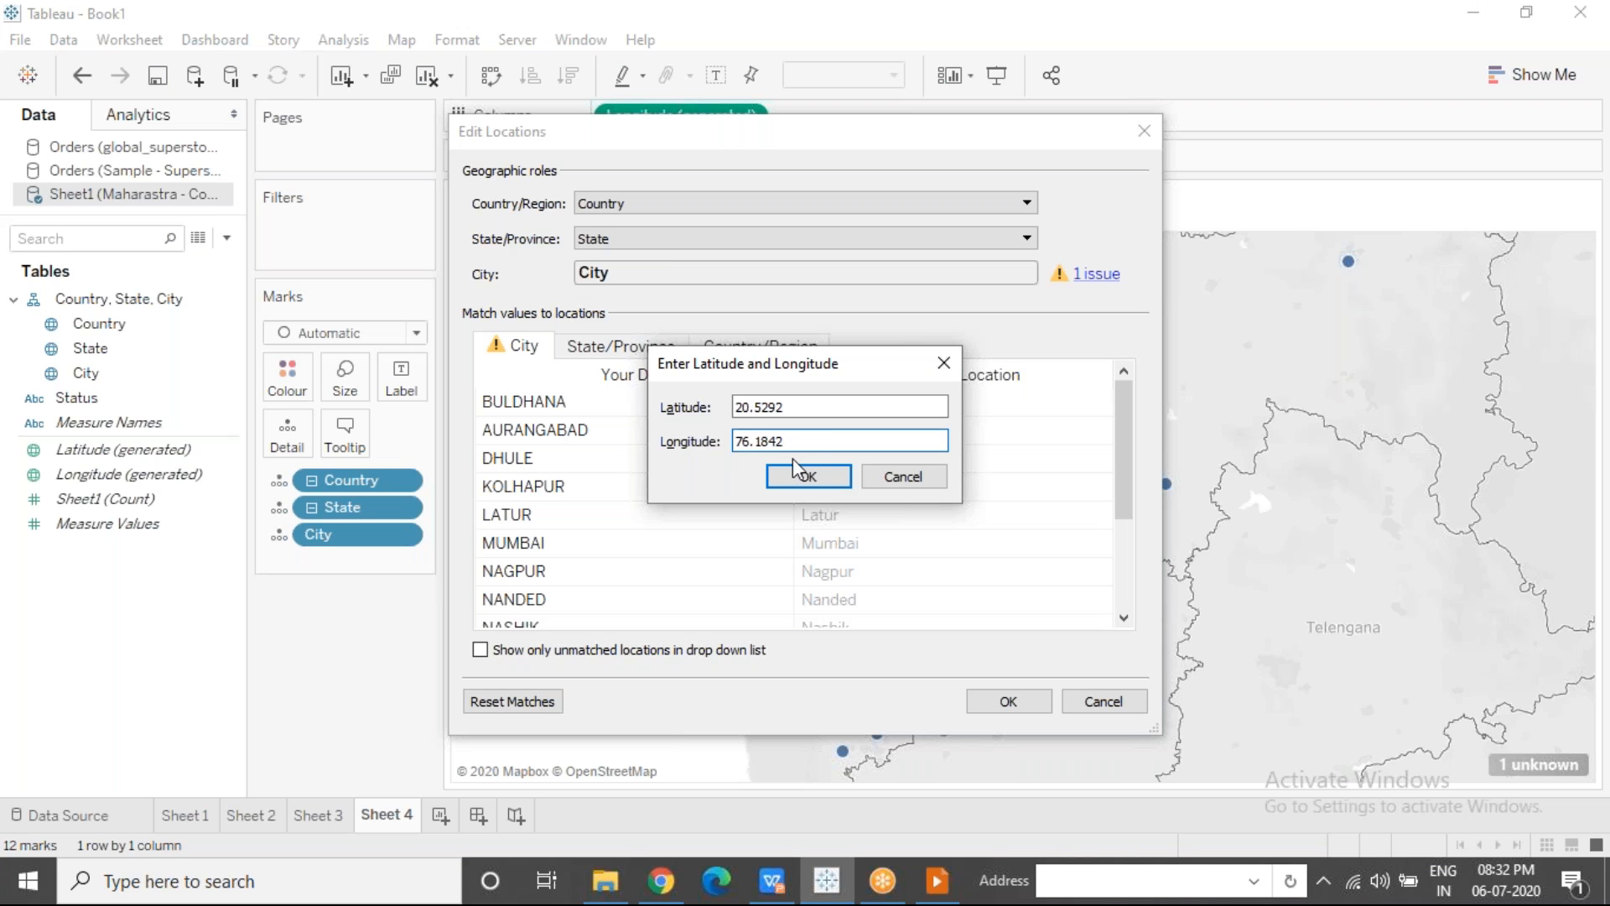
{"action": "left_click", "coordinate": [809, 481]}
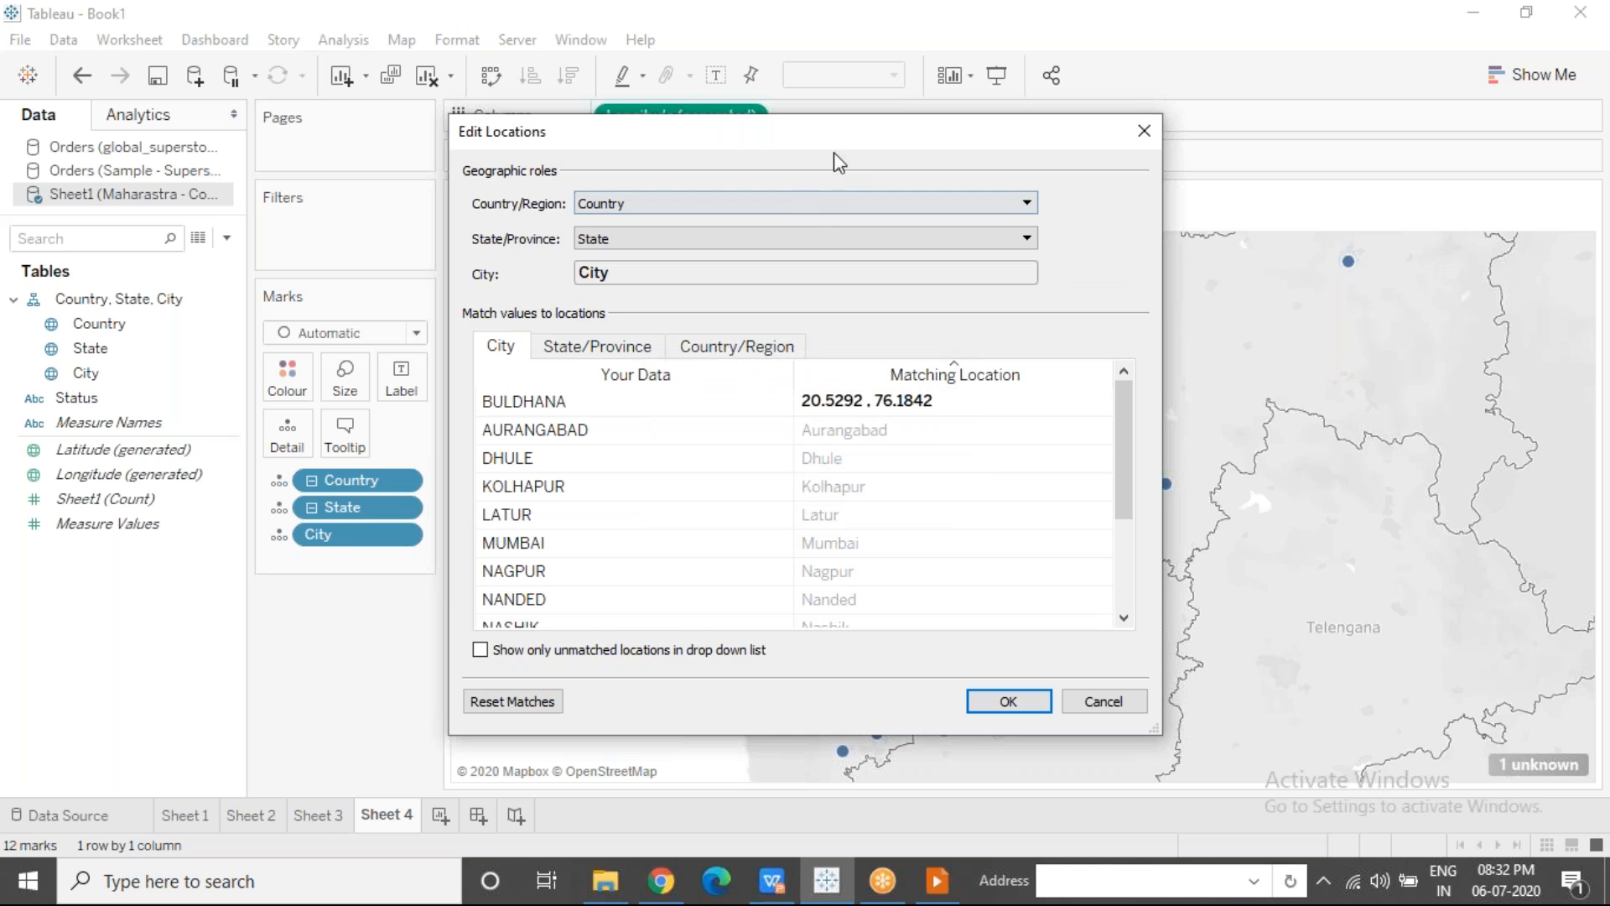
{"action": "left_click_drag", "start_coordinate": [865, 140], "coordinate": [531, 99]}
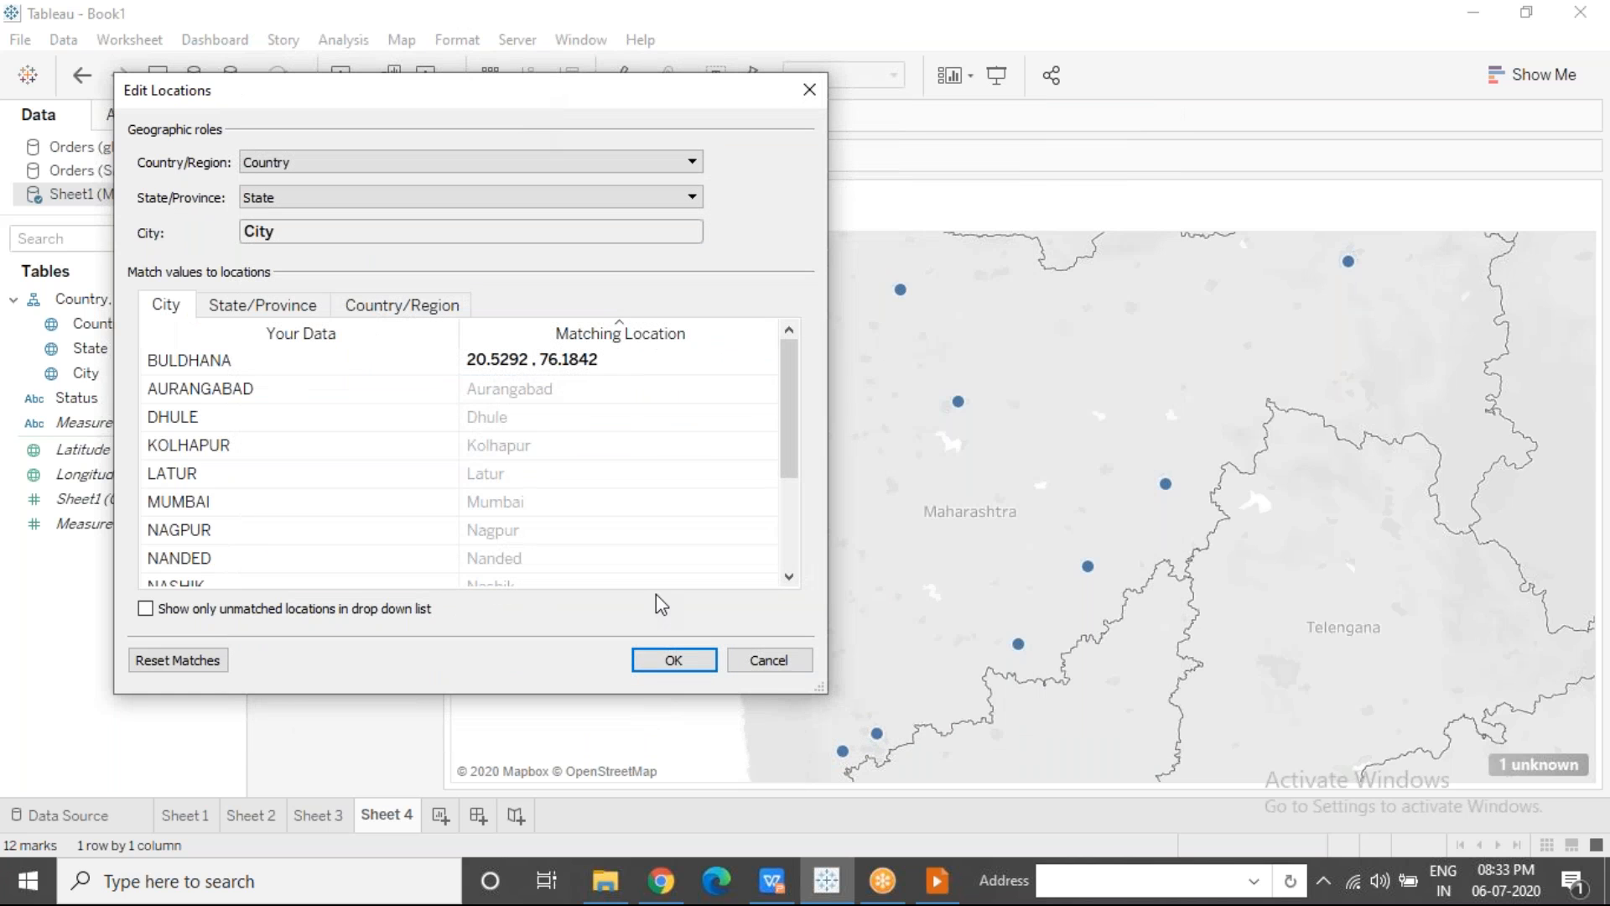
{"action": "left_click", "coordinate": [681, 654]}
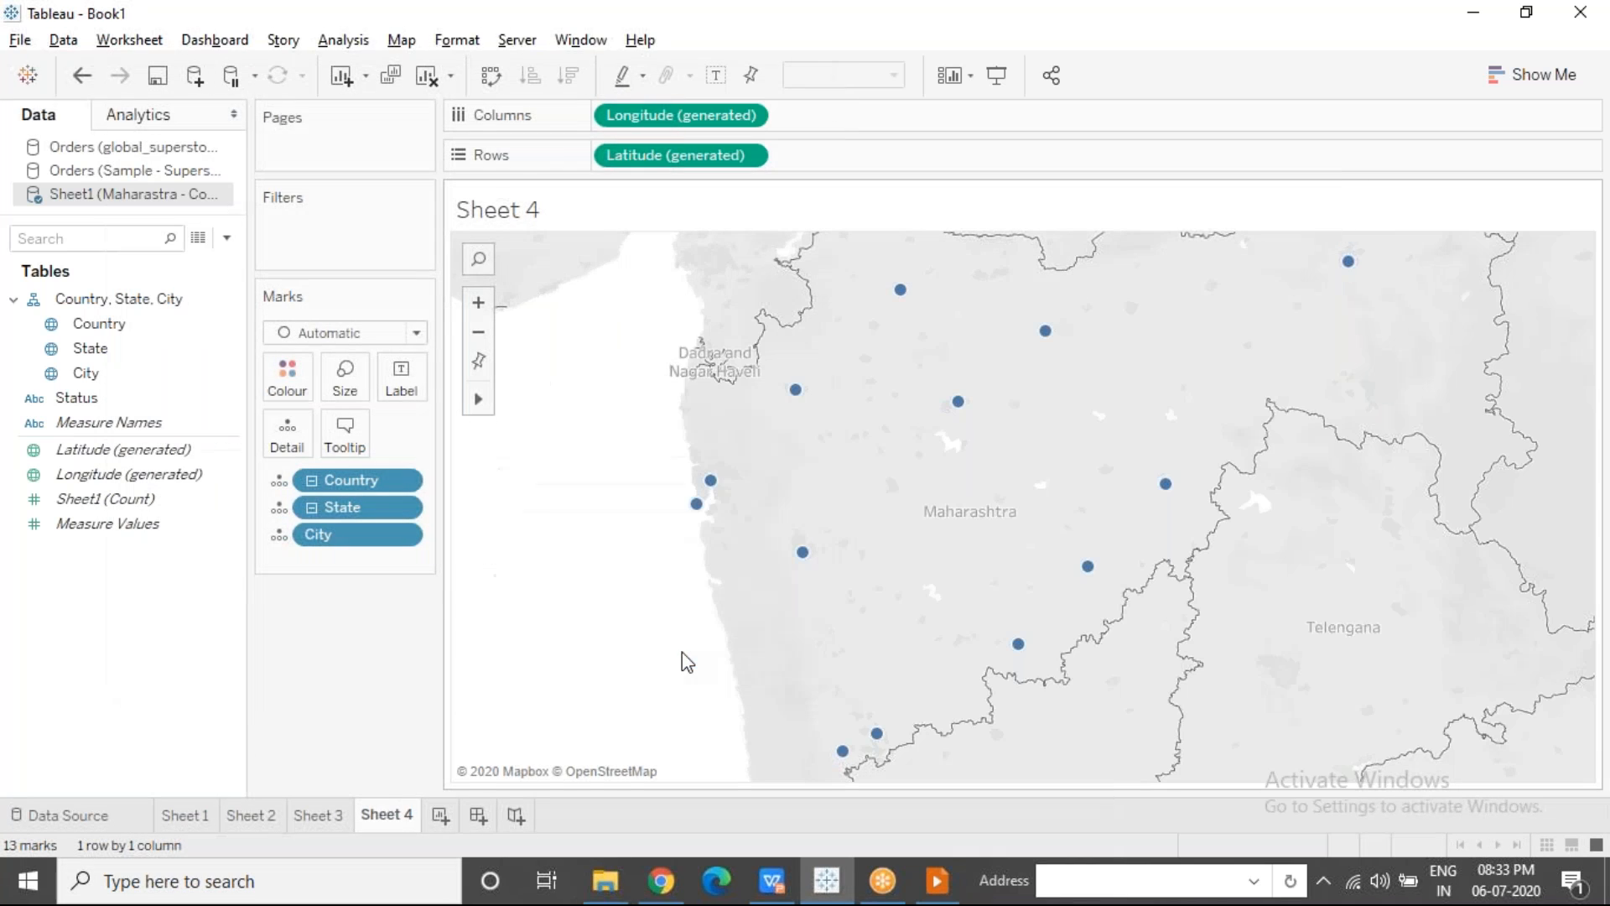
Step: Inspect the newly plotted BULDHANA mark on the map to check its city, country and state details
{"action": "mouse_move", "coordinate": [1053, 339]}
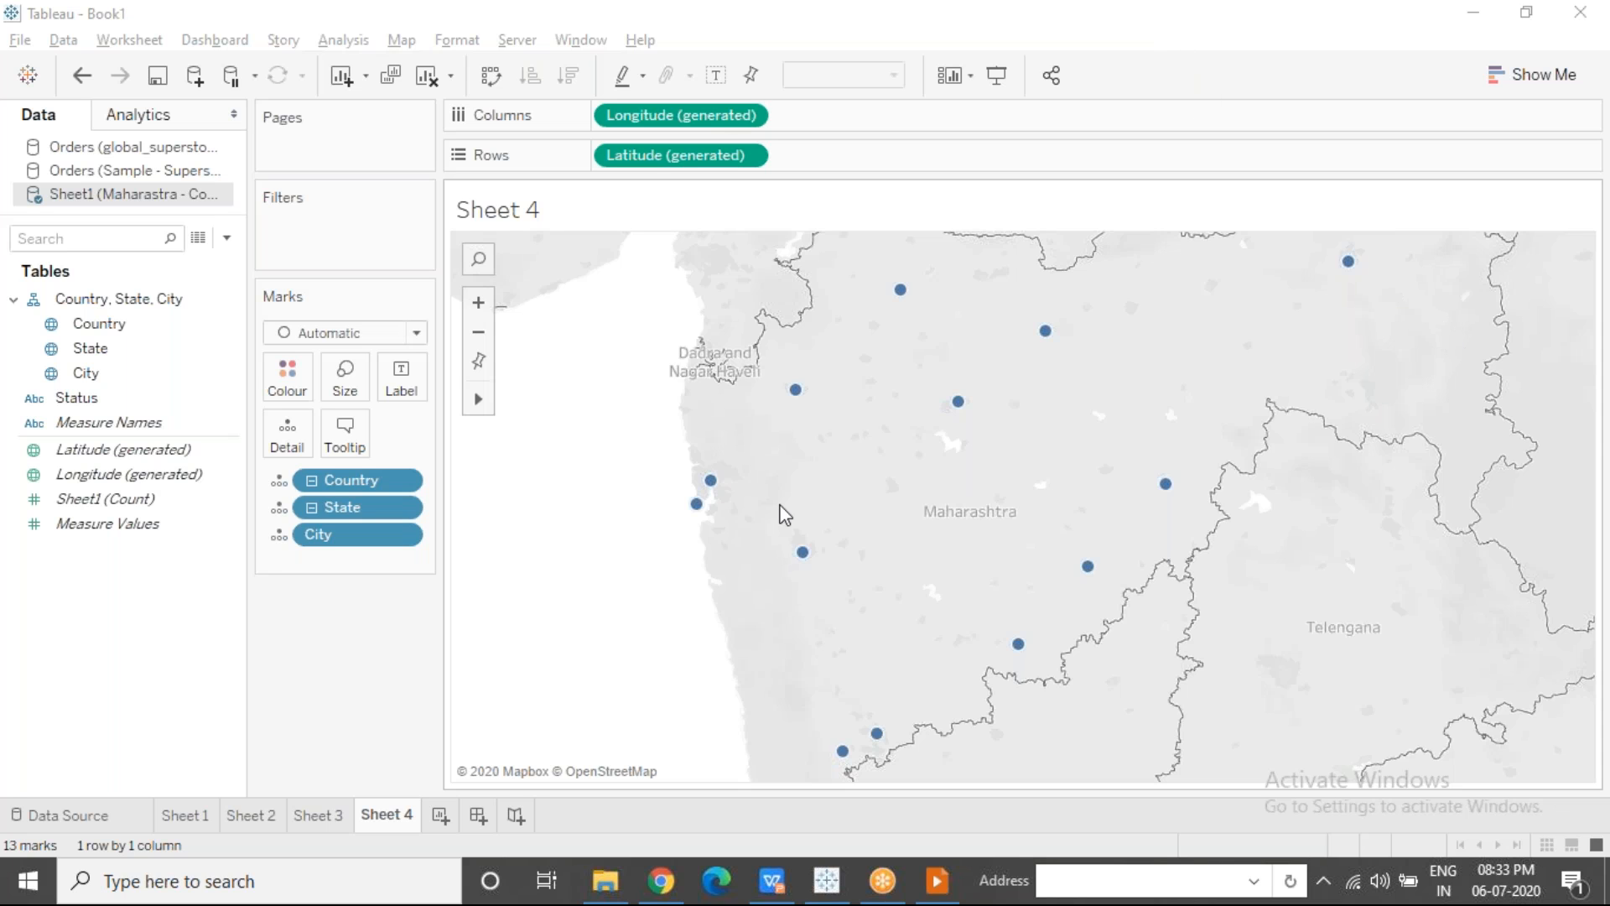
{"action": "left_click_drag", "start_coordinate": [998, 295], "coordinate": [1083, 371]}
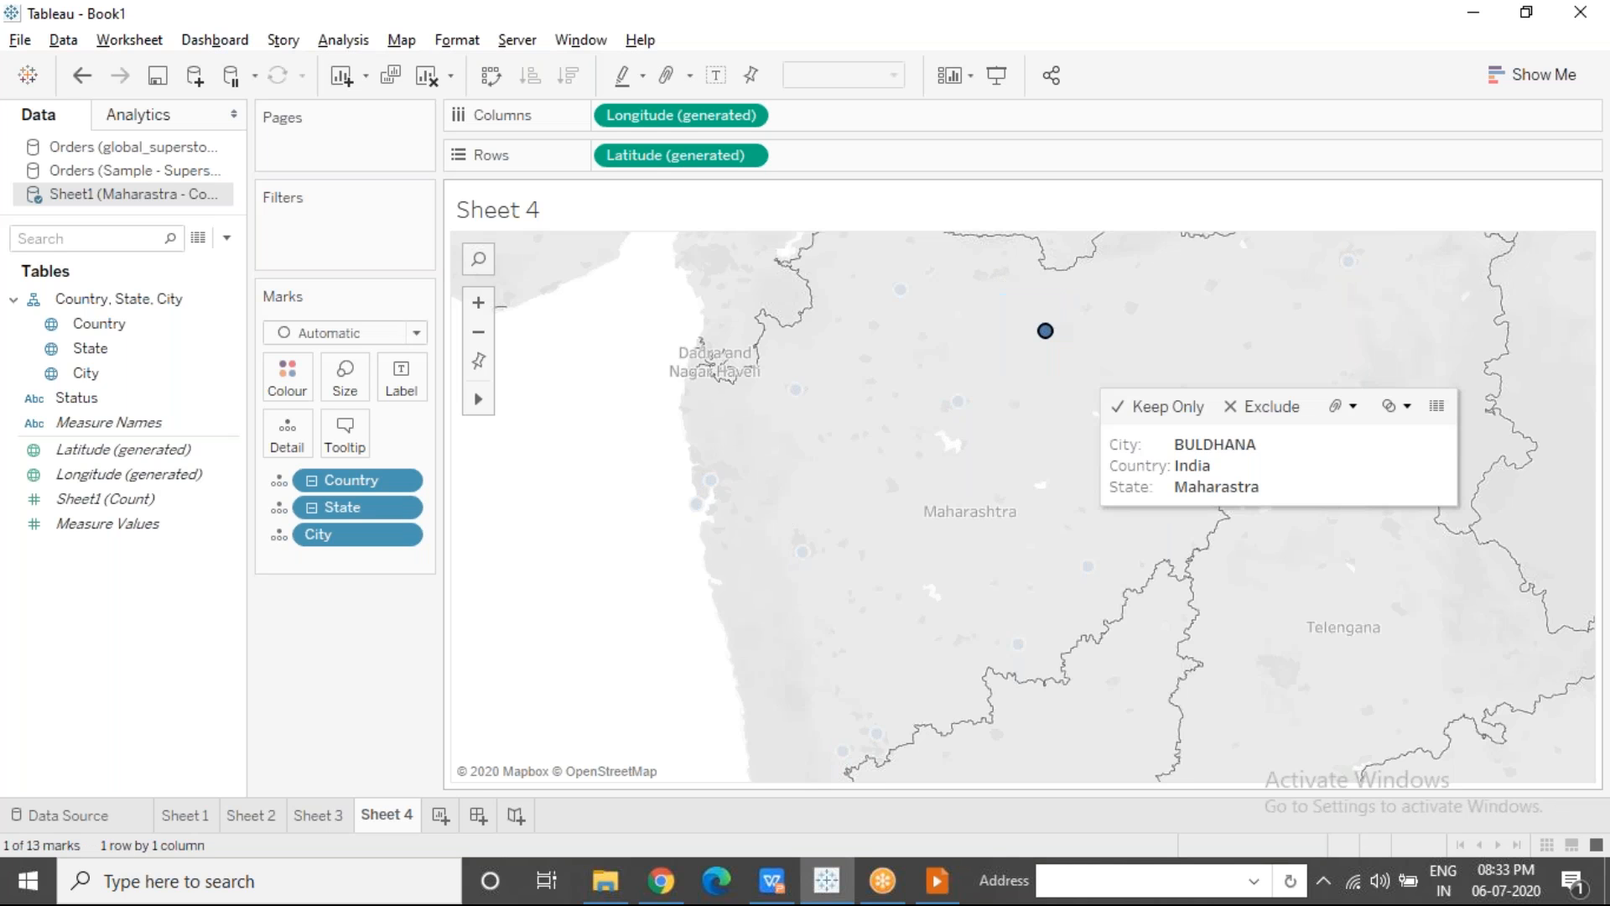
{"action": "left_click", "coordinate": [1100, 349]}
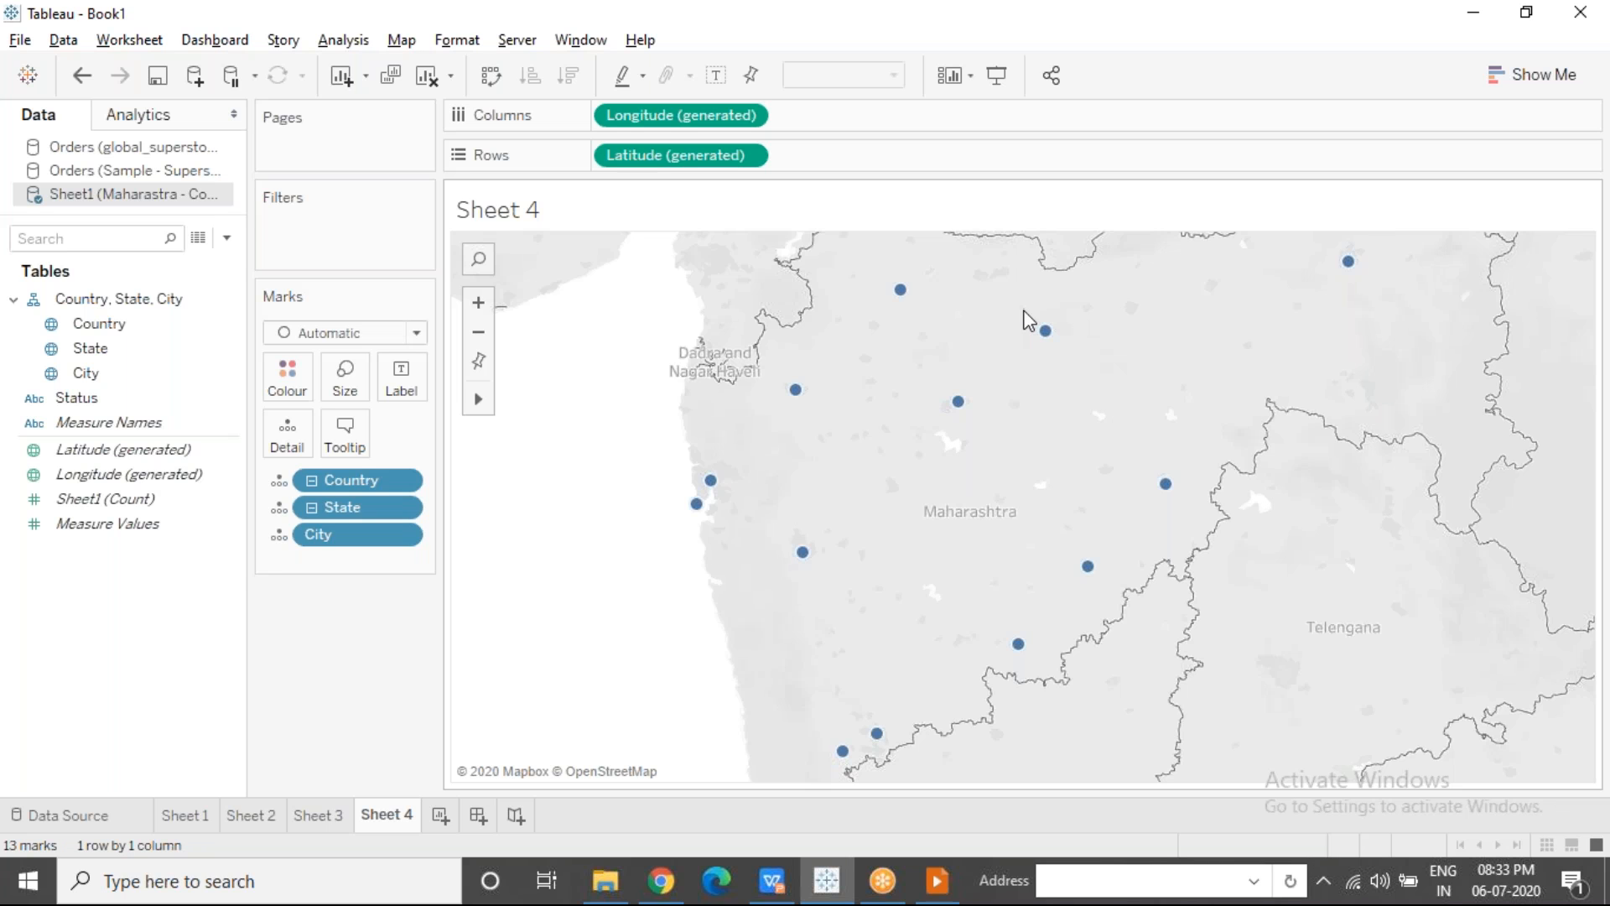
{"action": "left_click_drag", "start_coordinate": [1023, 310], "coordinate": [1105, 401]}
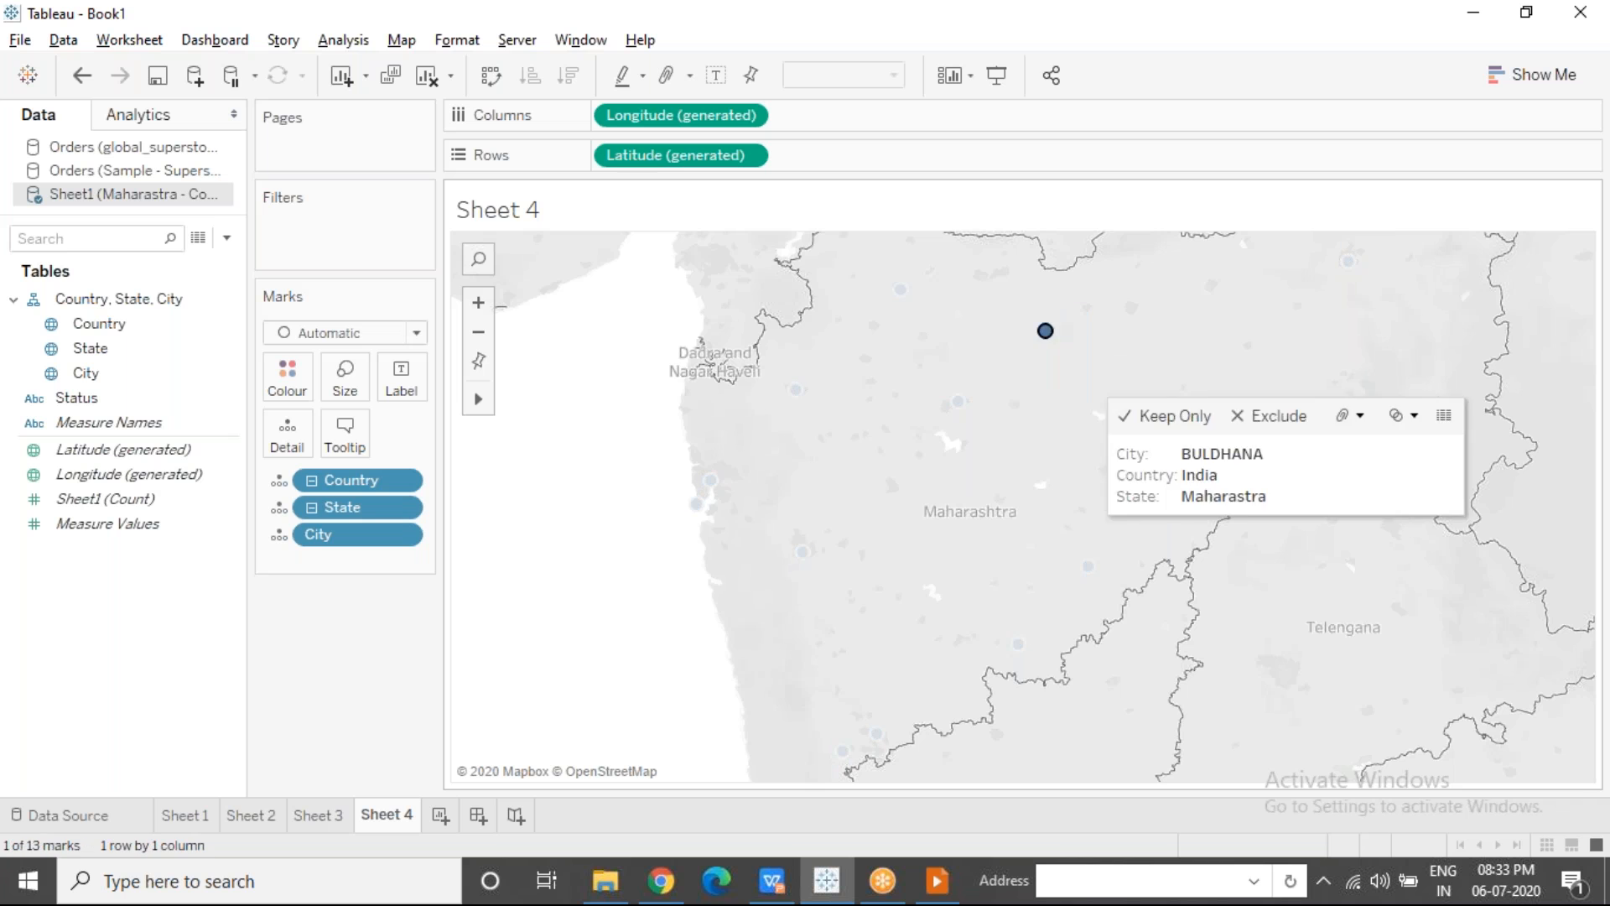
{"action": "left_click", "coordinate": [951, 320]}
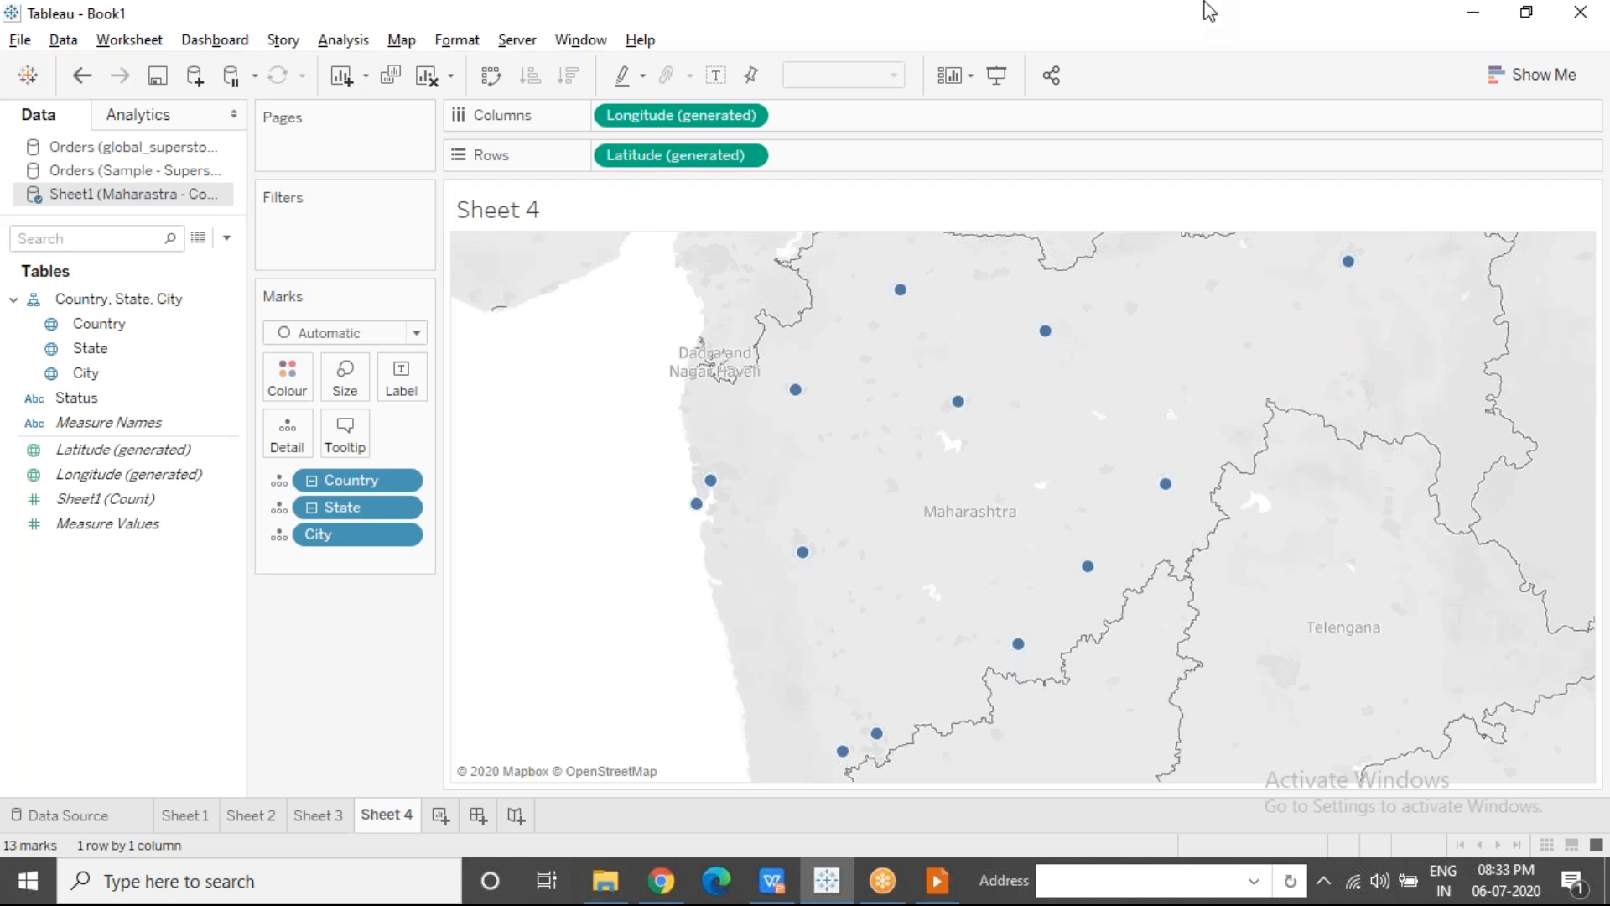
Step: Highlight the newly plotted BULDHANA mark on the Sheet 4 map, and clear the selection
{"action": "left_click", "coordinate": [1197, 35]}
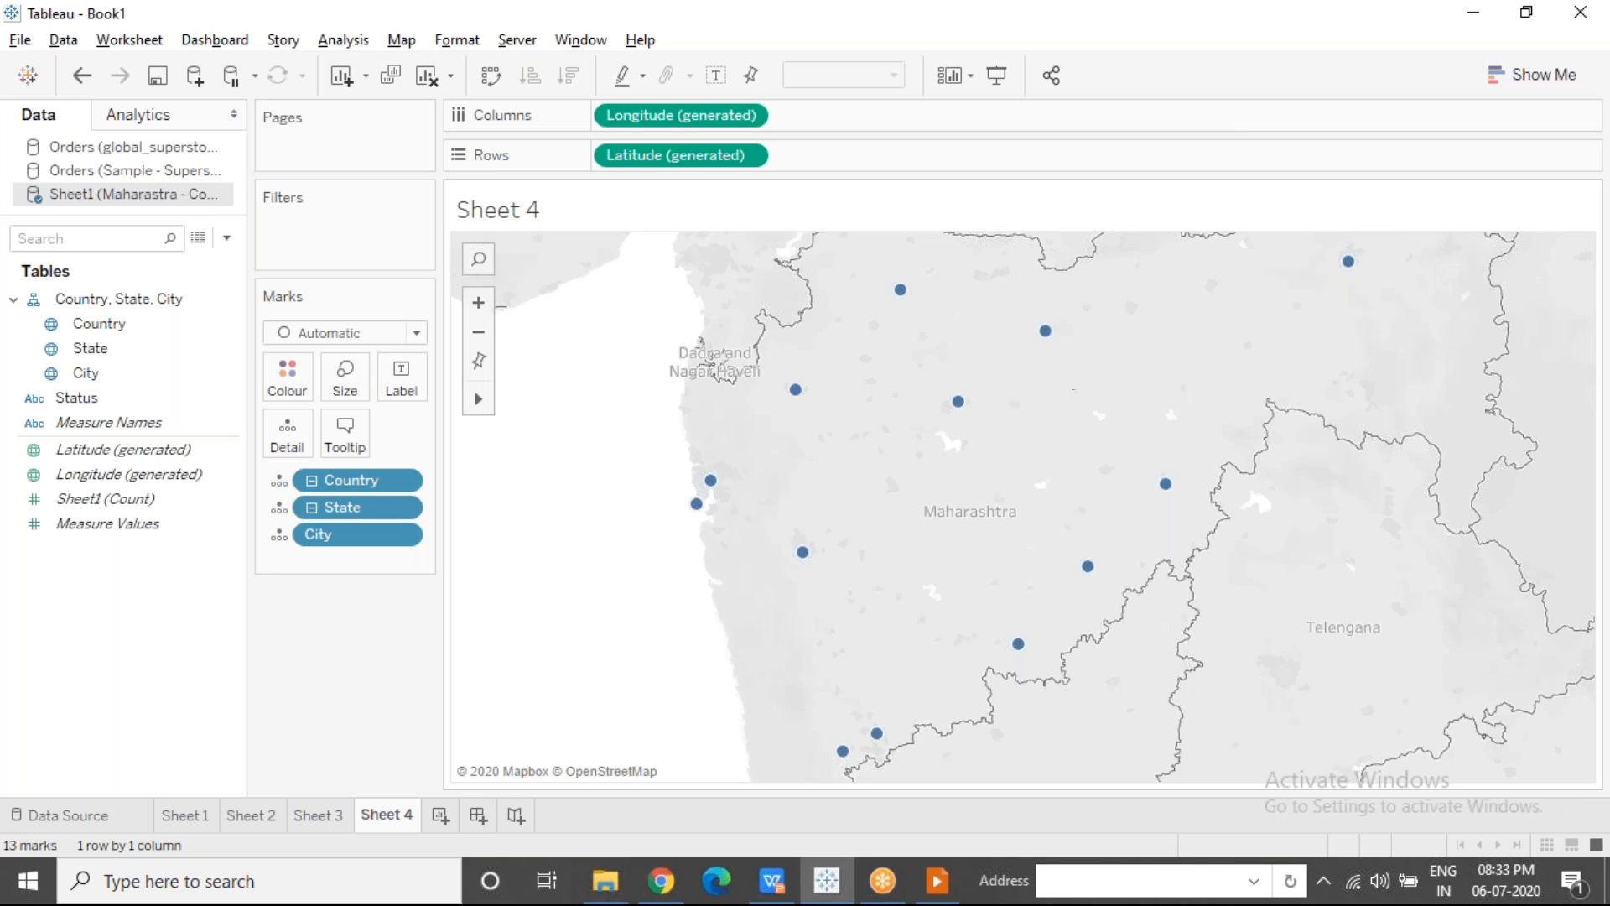
{"action": "left_click_drag", "start_coordinate": [998, 306], "coordinate": [1082, 386]}
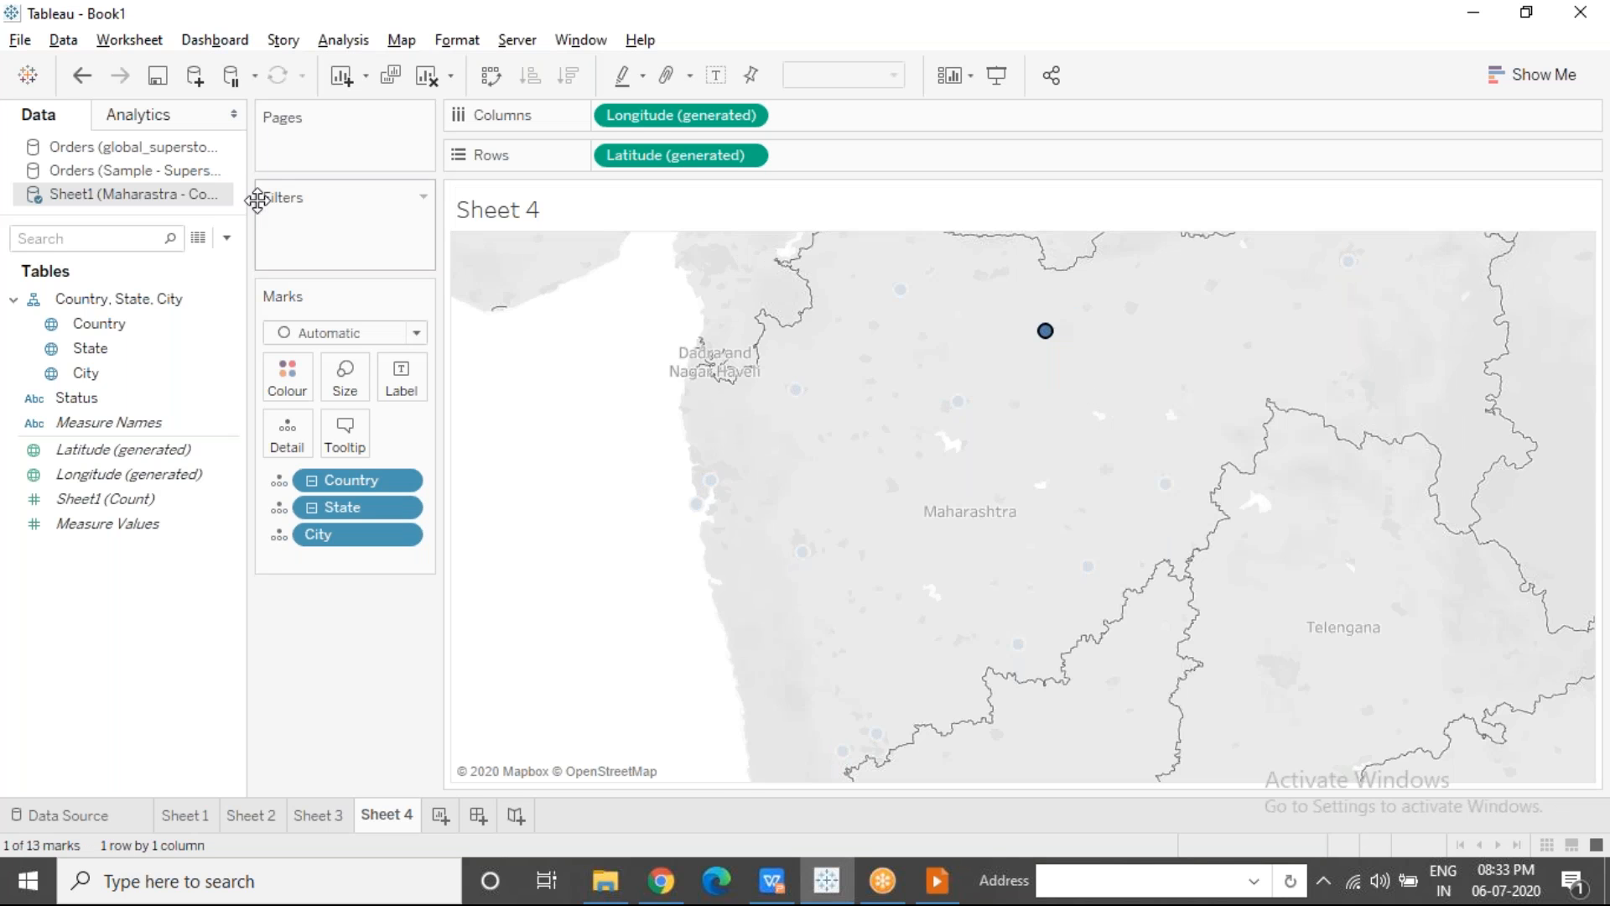
{"action": "left_click", "coordinate": [530, 585]}
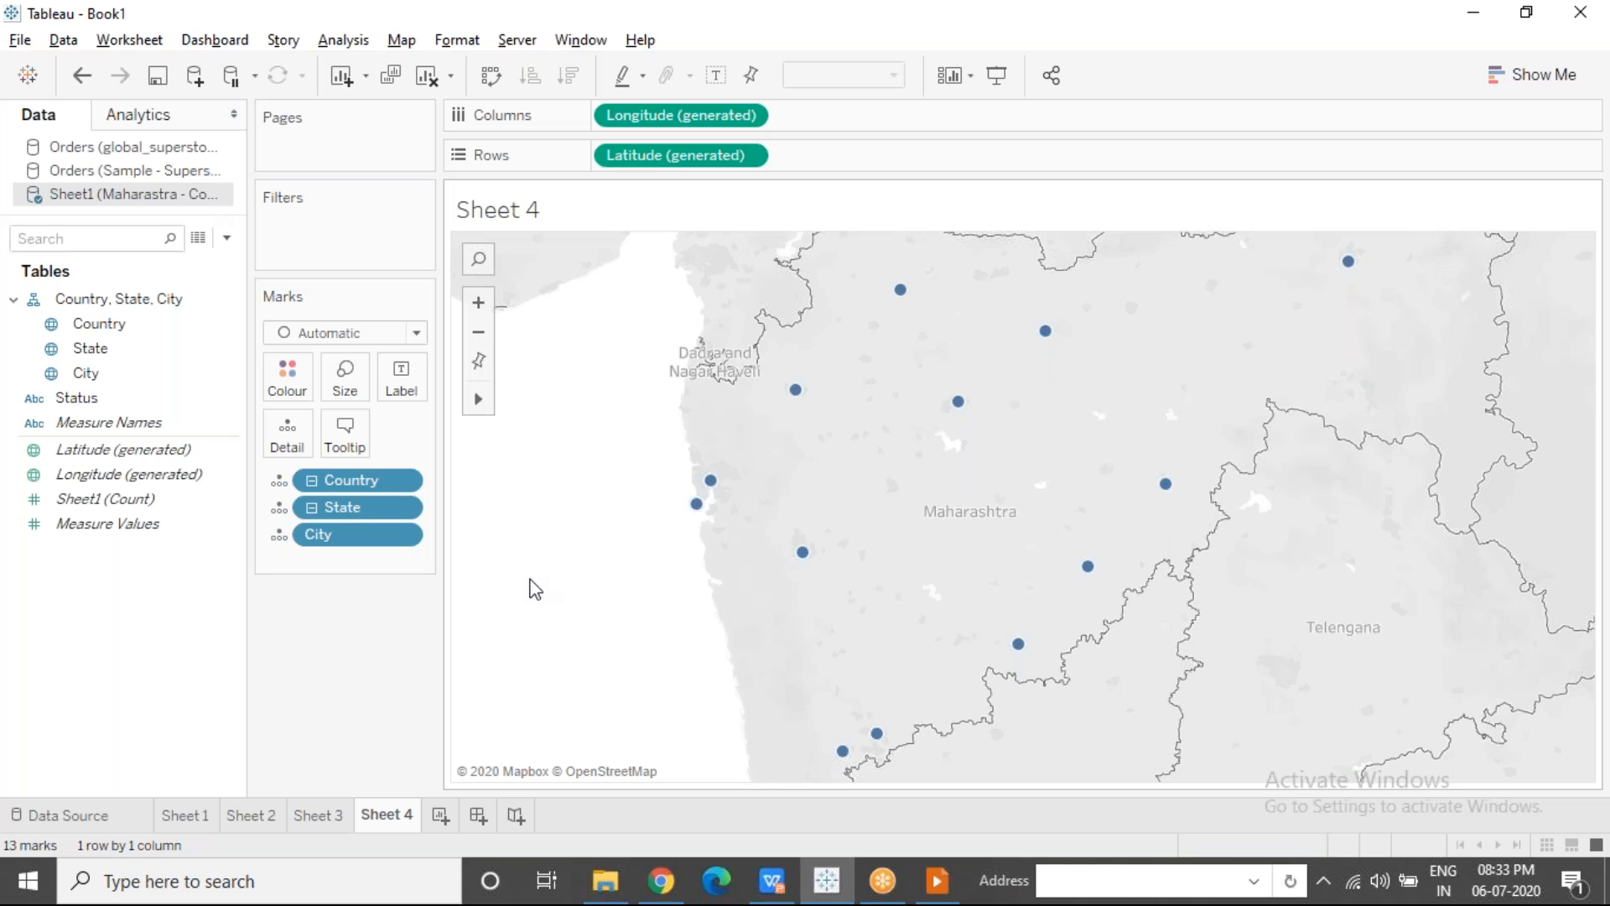
Step: Connect the workbook to the Excel file Maharastra.xlsx as an additional data source
{"action": "left_click", "coordinate": [194, 75]}
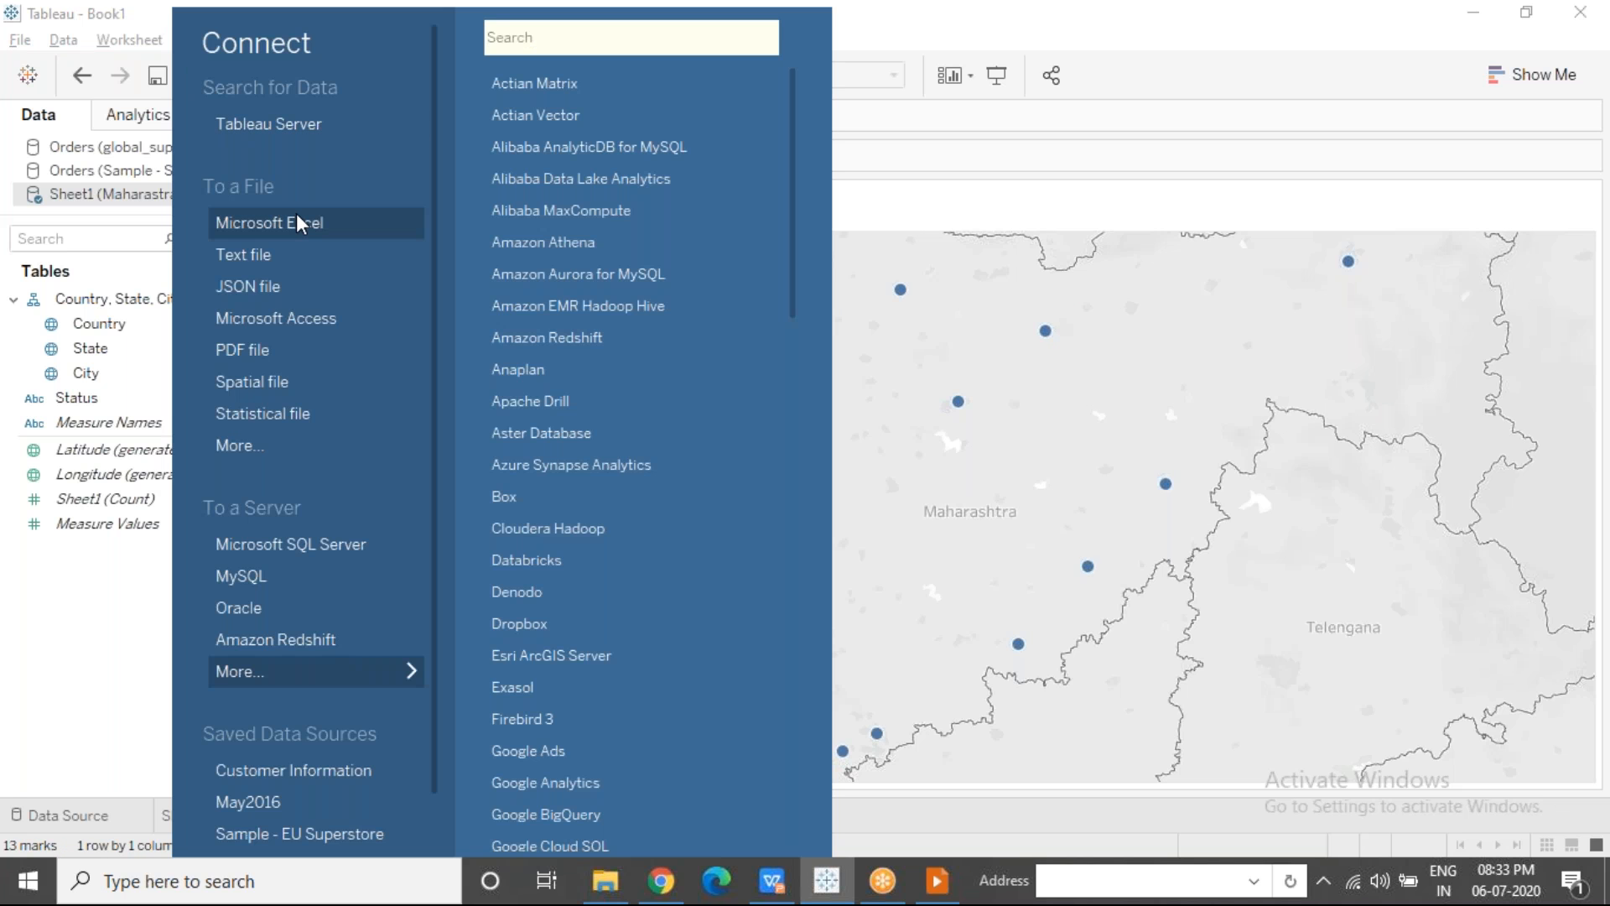
{"action": "left_click", "coordinate": [299, 223]}
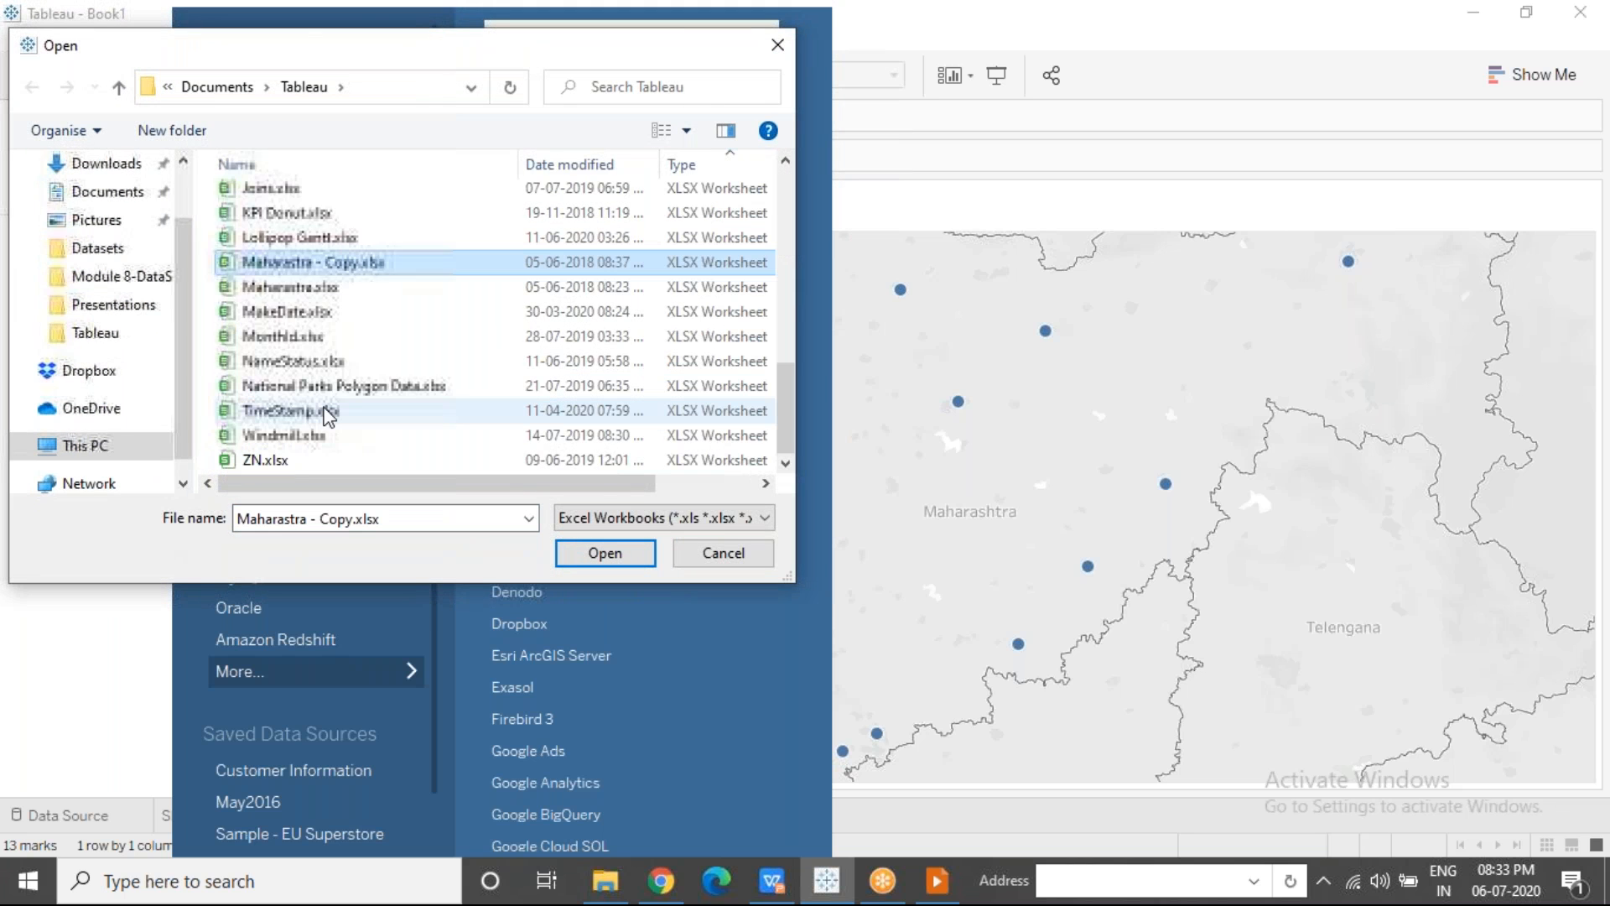
{"action": "left_click", "coordinate": [338, 287]}
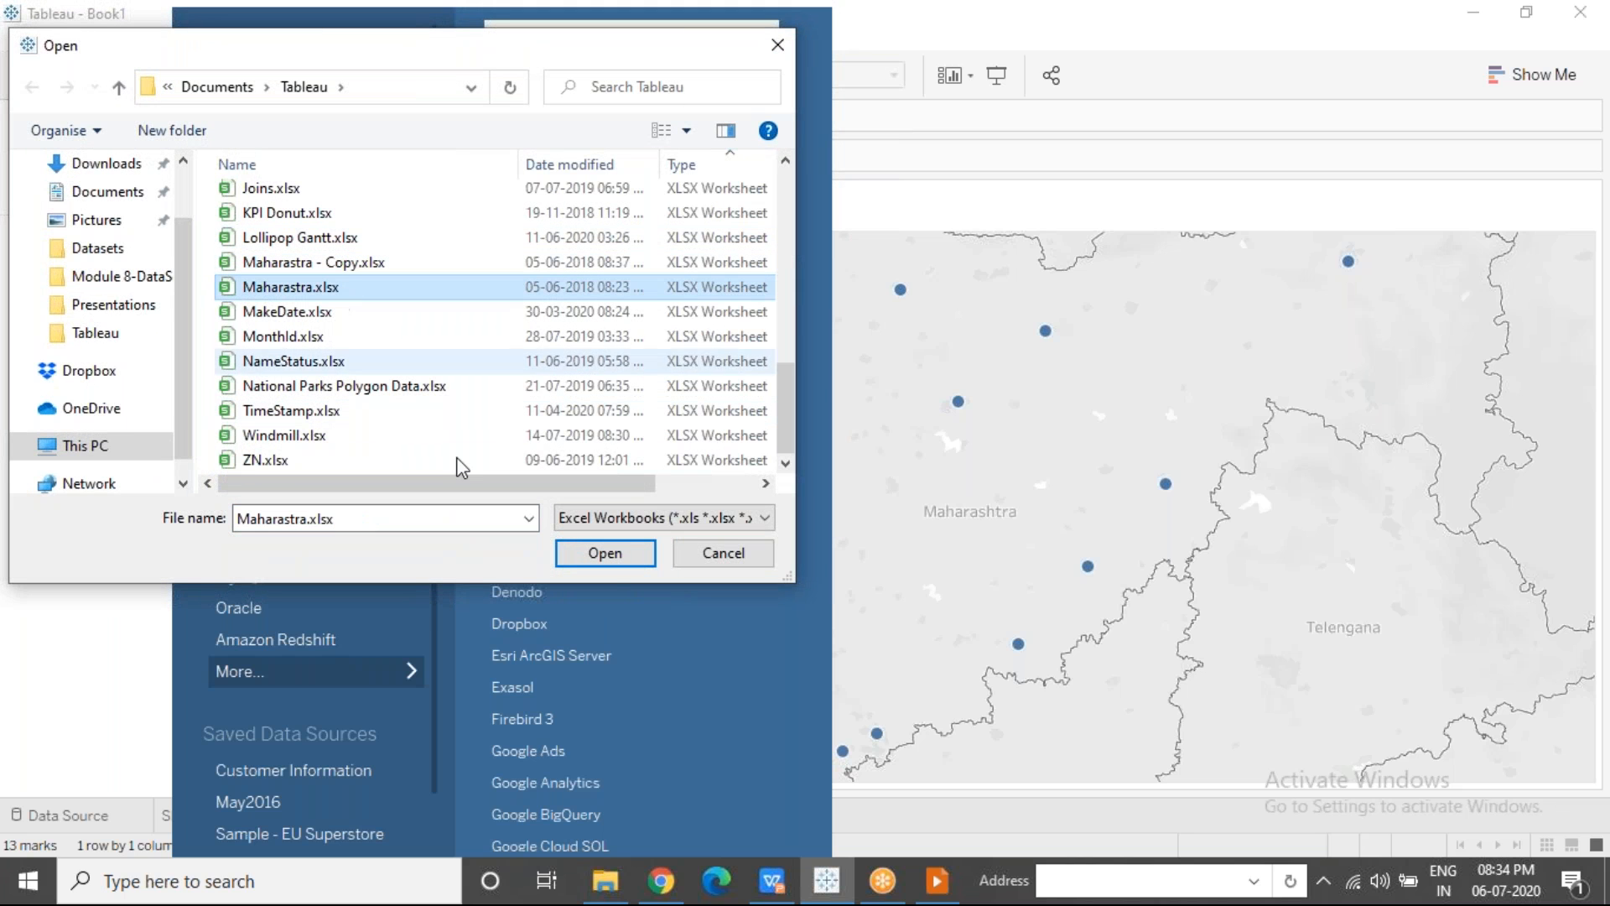
{"action": "left_click", "coordinate": [615, 553]}
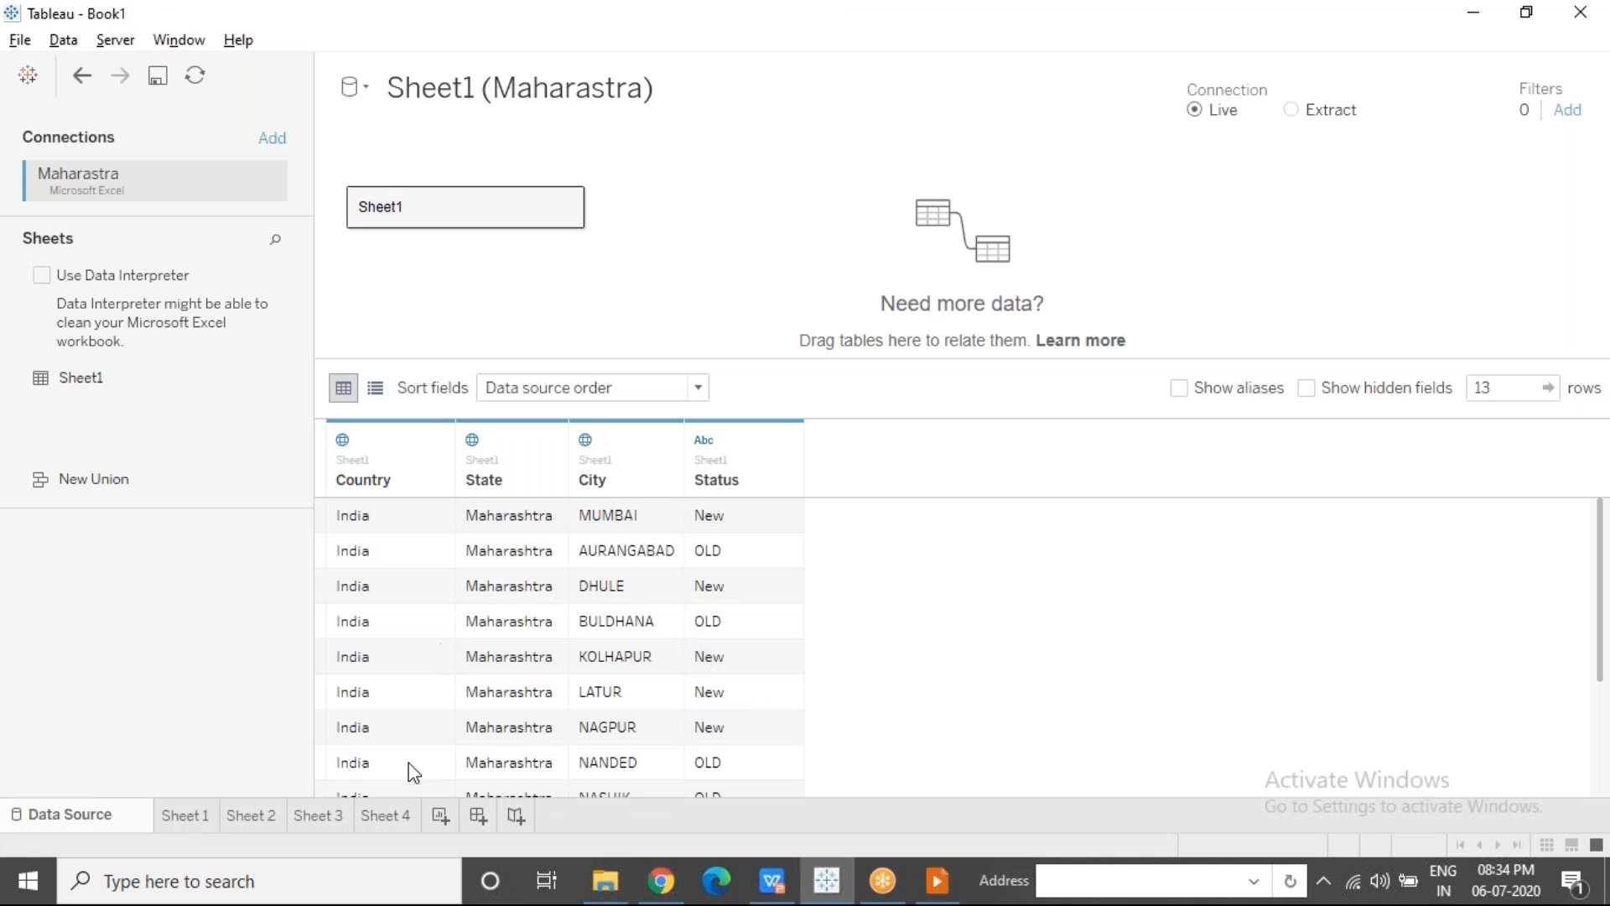
Step: Create a new worksheet and plot the Maharastra data on a map, adding Country, State and City as detail
{"action": "left_click", "coordinate": [441, 816]}
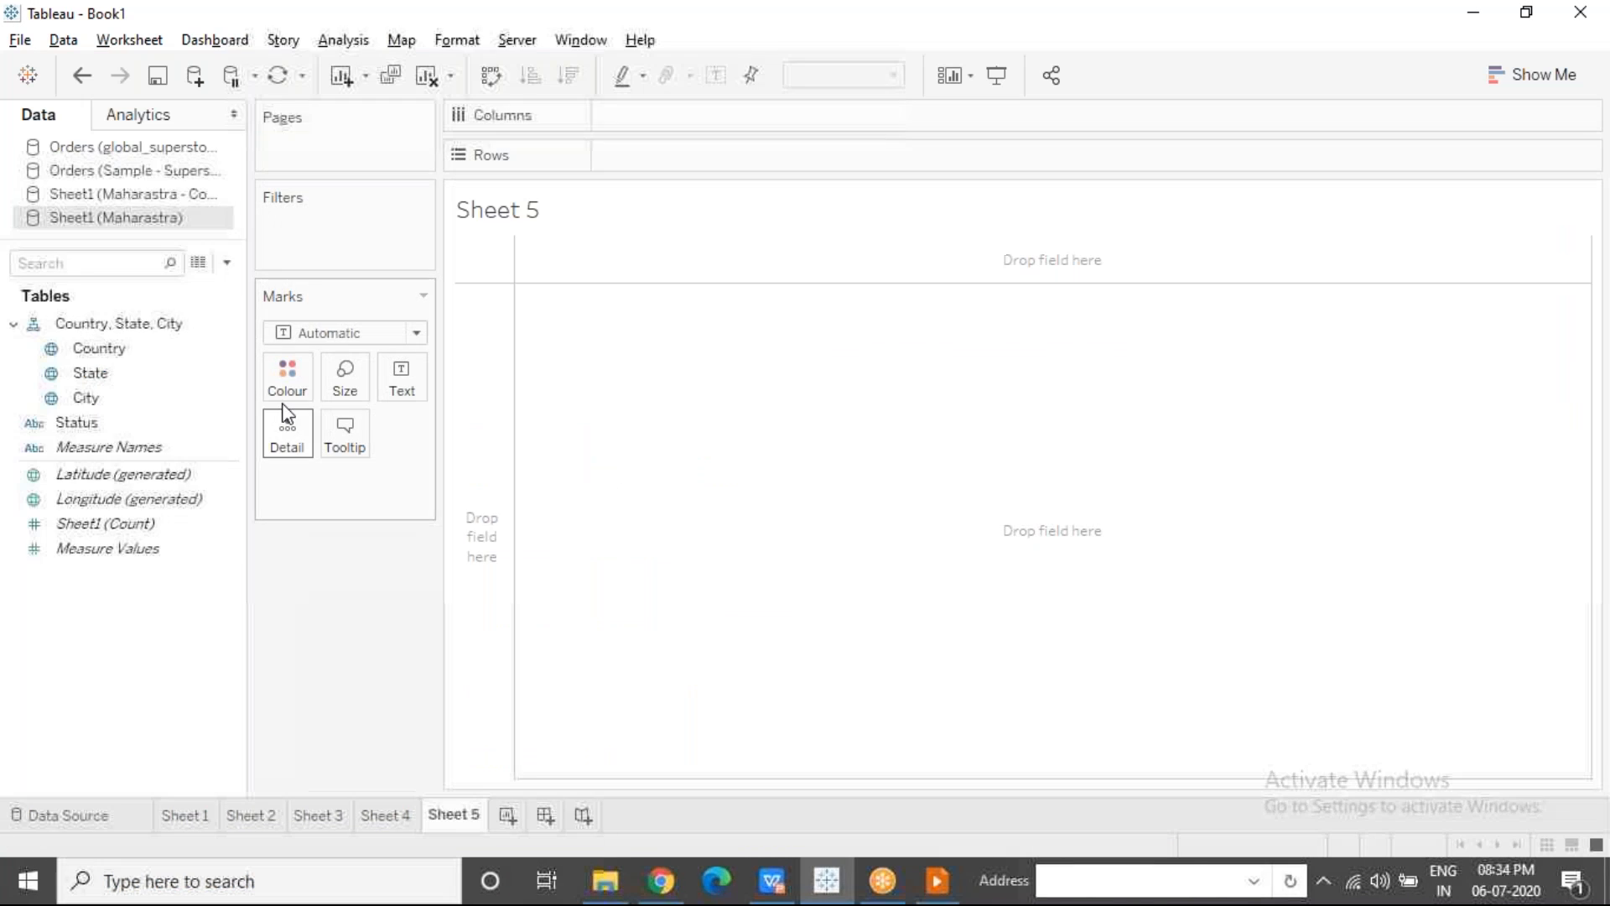
{"action": "left_click_drag", "start_coordinate": [137, 352], "coordinate": [288, 432]}
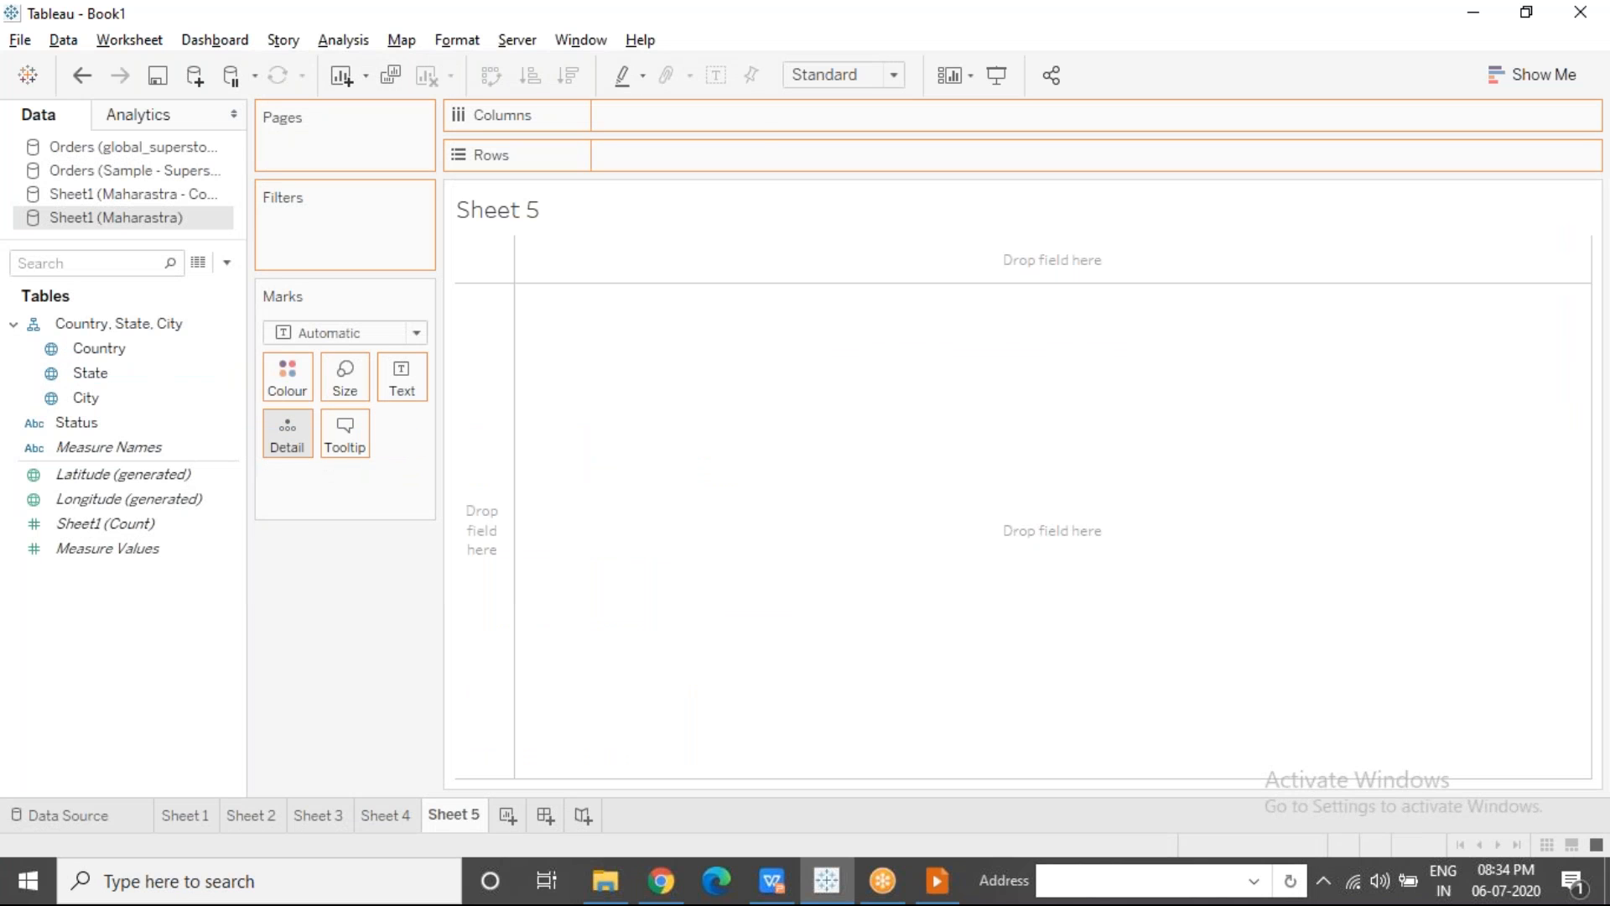
{"action": "left_click_drag", "start_coordinate": [113, 371], "coordinate": [288, 434]}
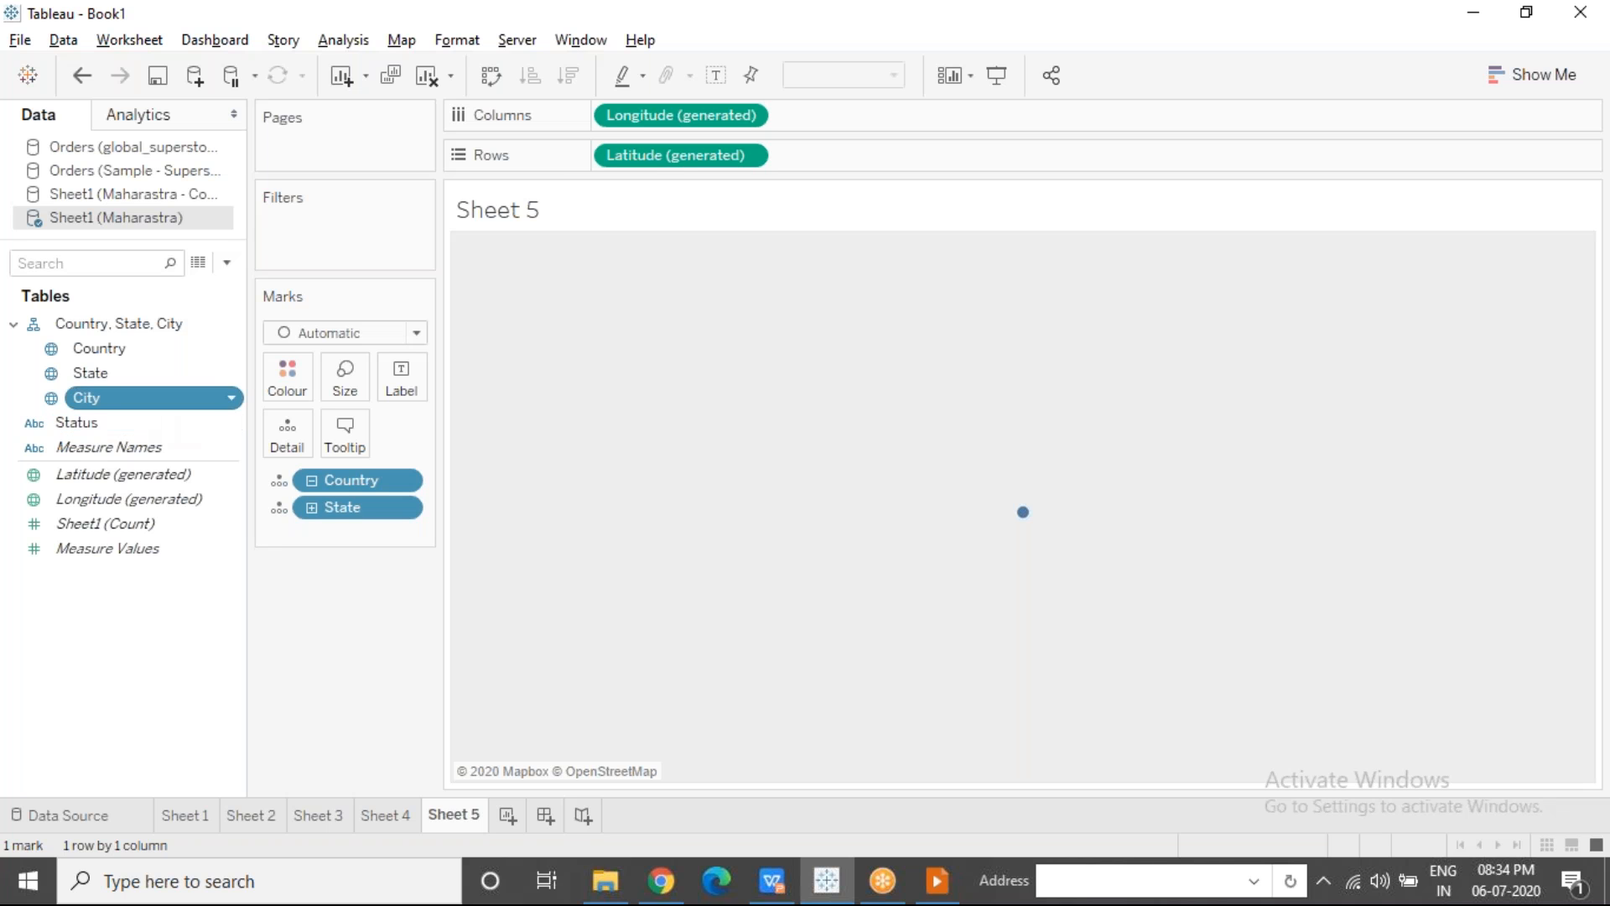
{"action": "left_click_drag", "start_coordinate": [128, 407], "coordinate": [288, 432]}
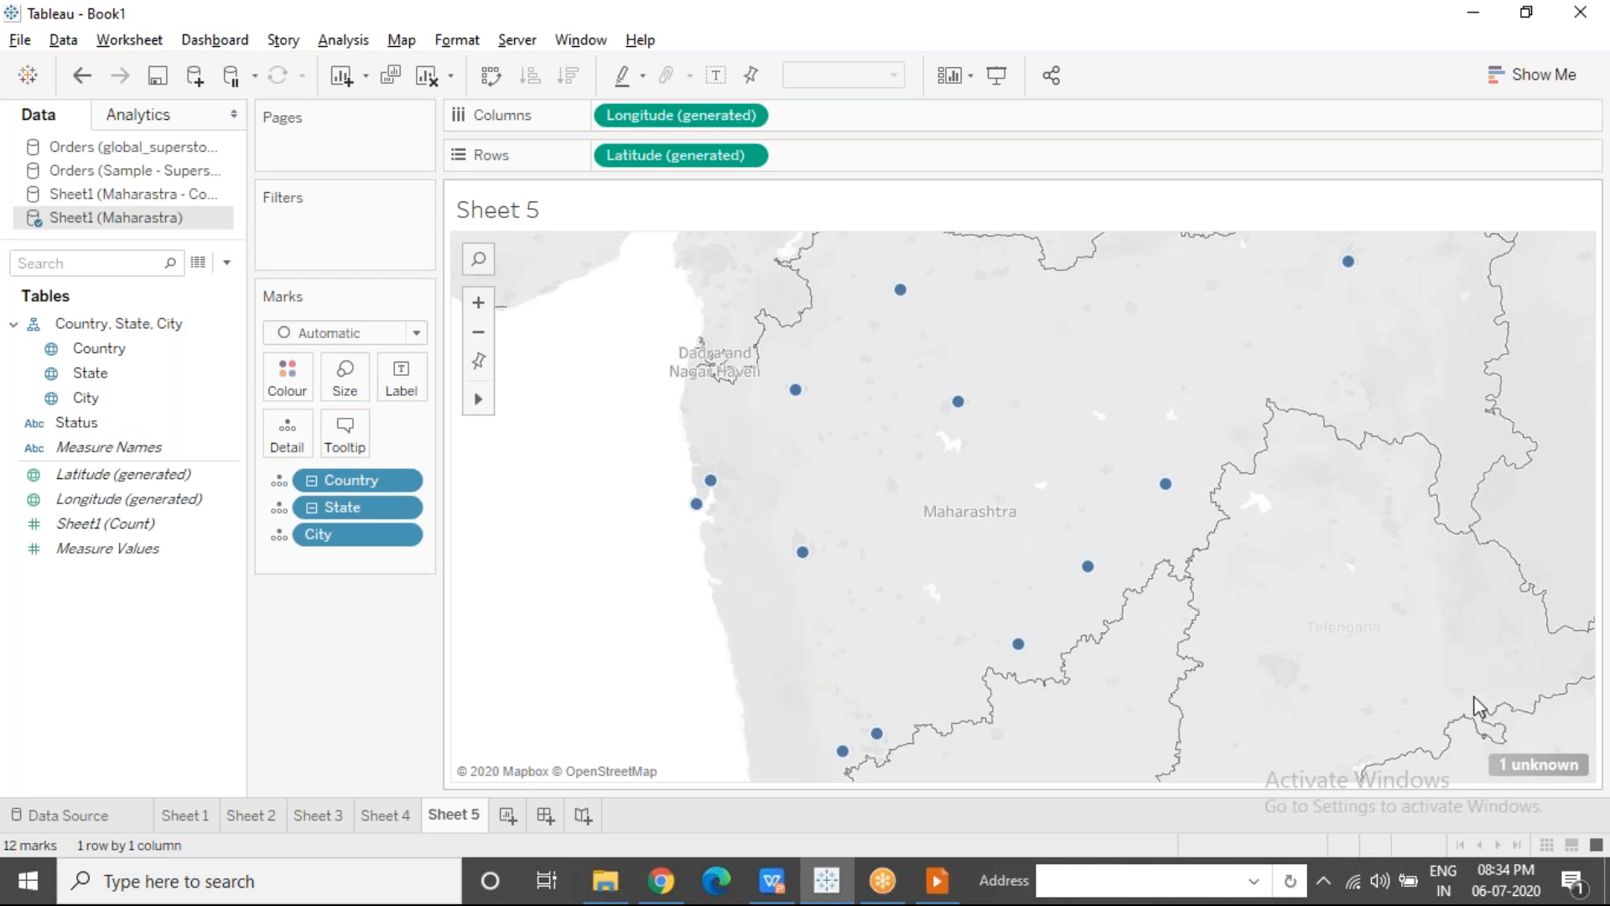
Step: Review the location match of the unknown city on Sheet 5, and leave the locations unedited
{"action": "left_click", "coordinate": [1546, 765]}
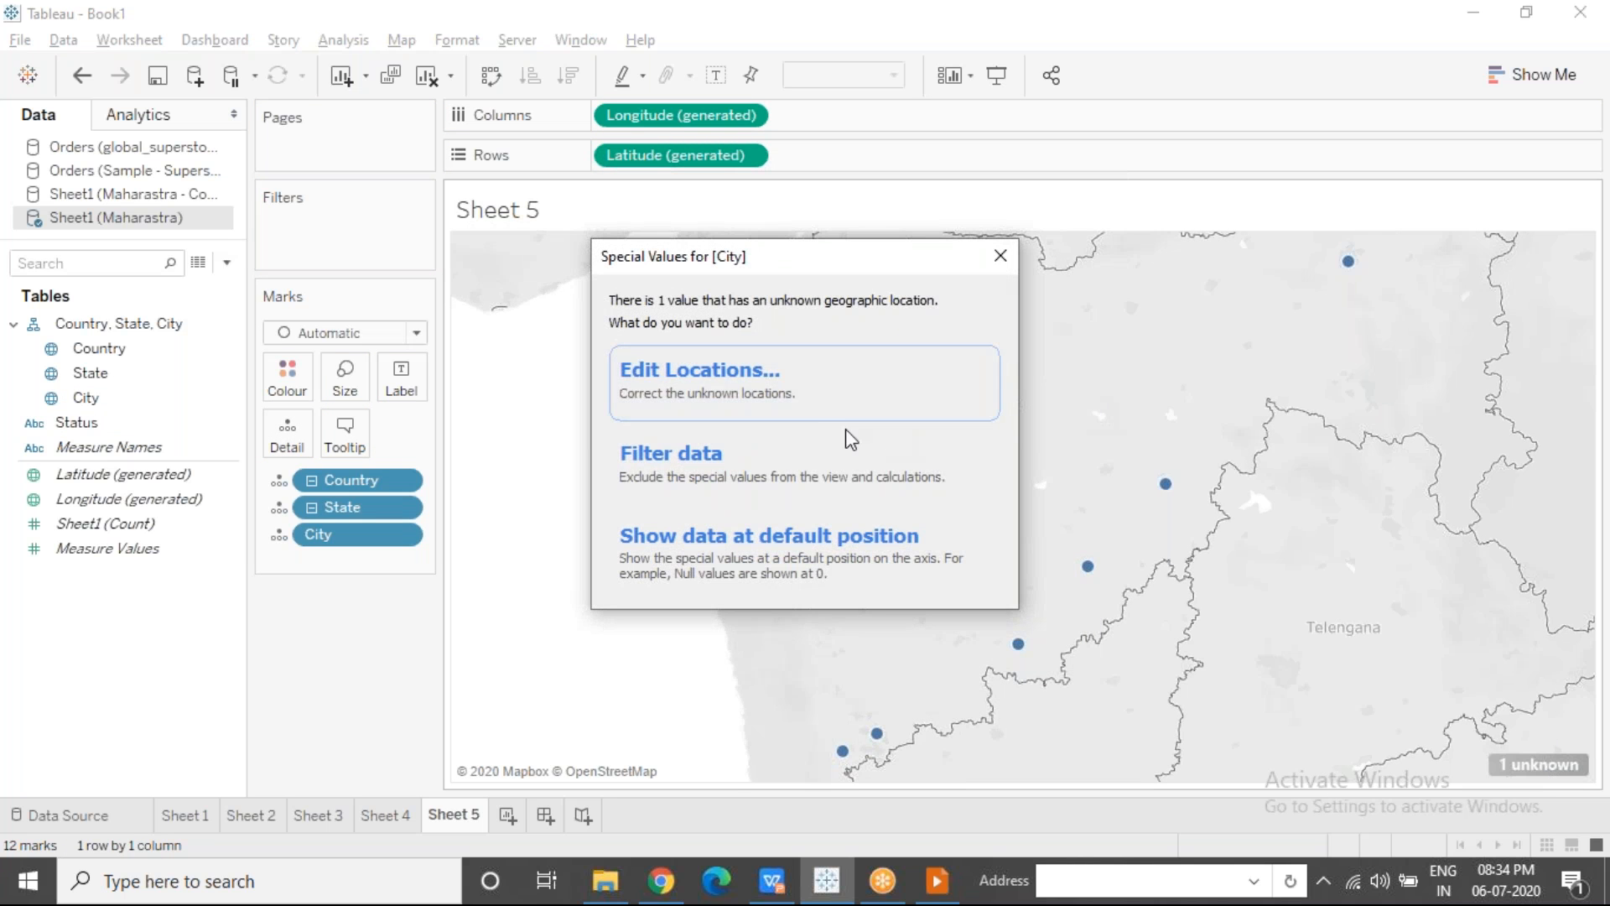
{"action": "left_click", "coordinate": [793, 411]}
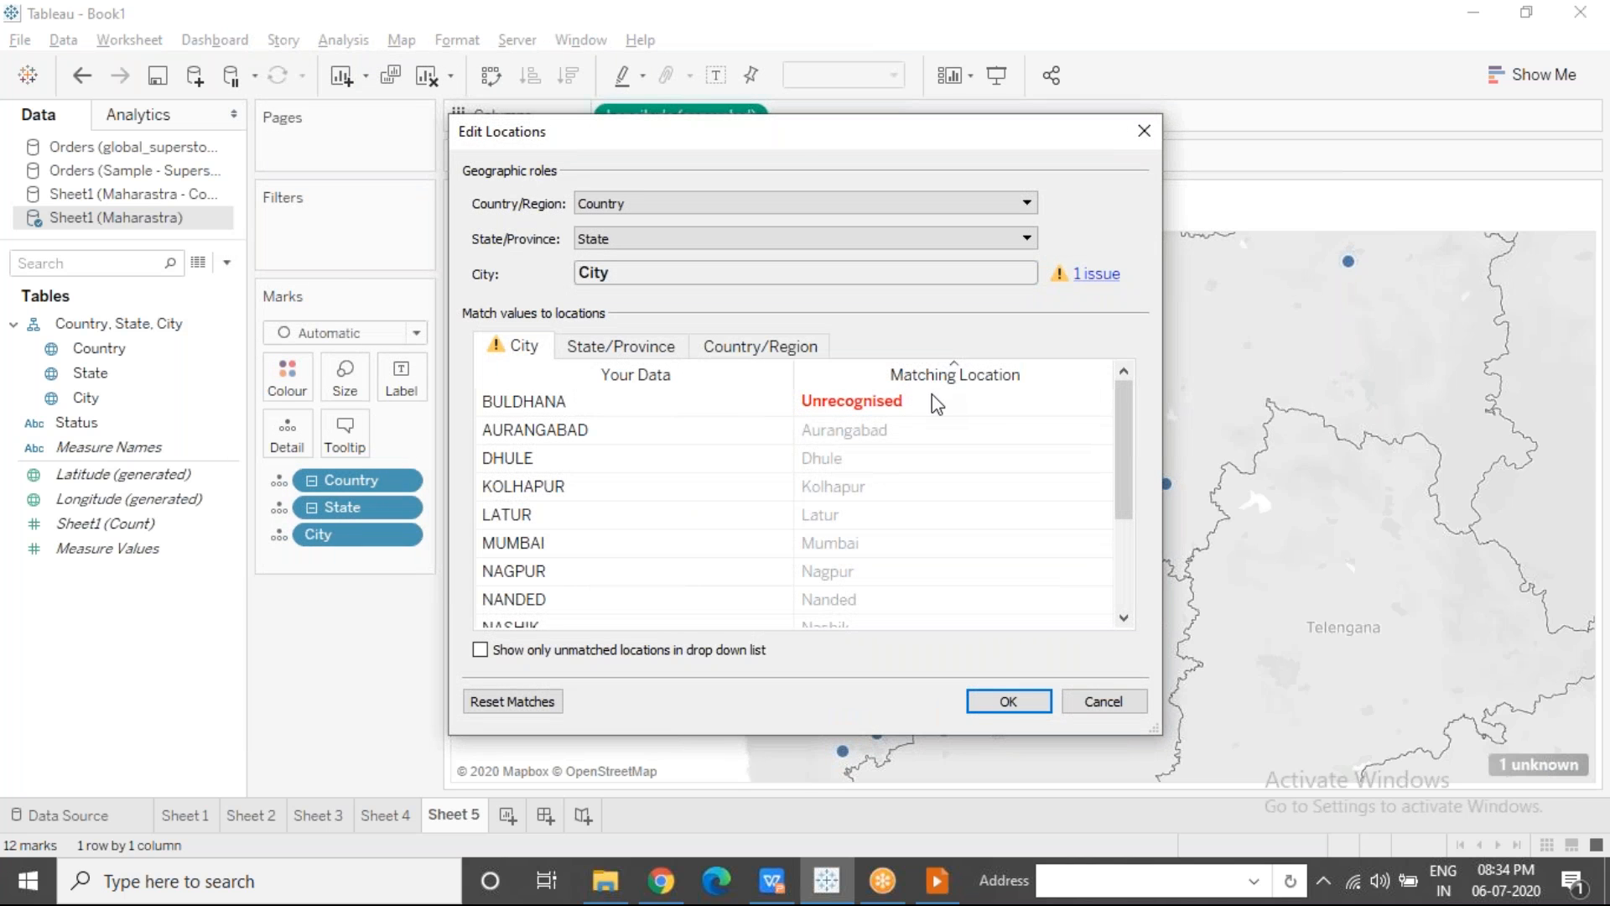
{"action": "left_click", "coordinate": [1144, 131]}
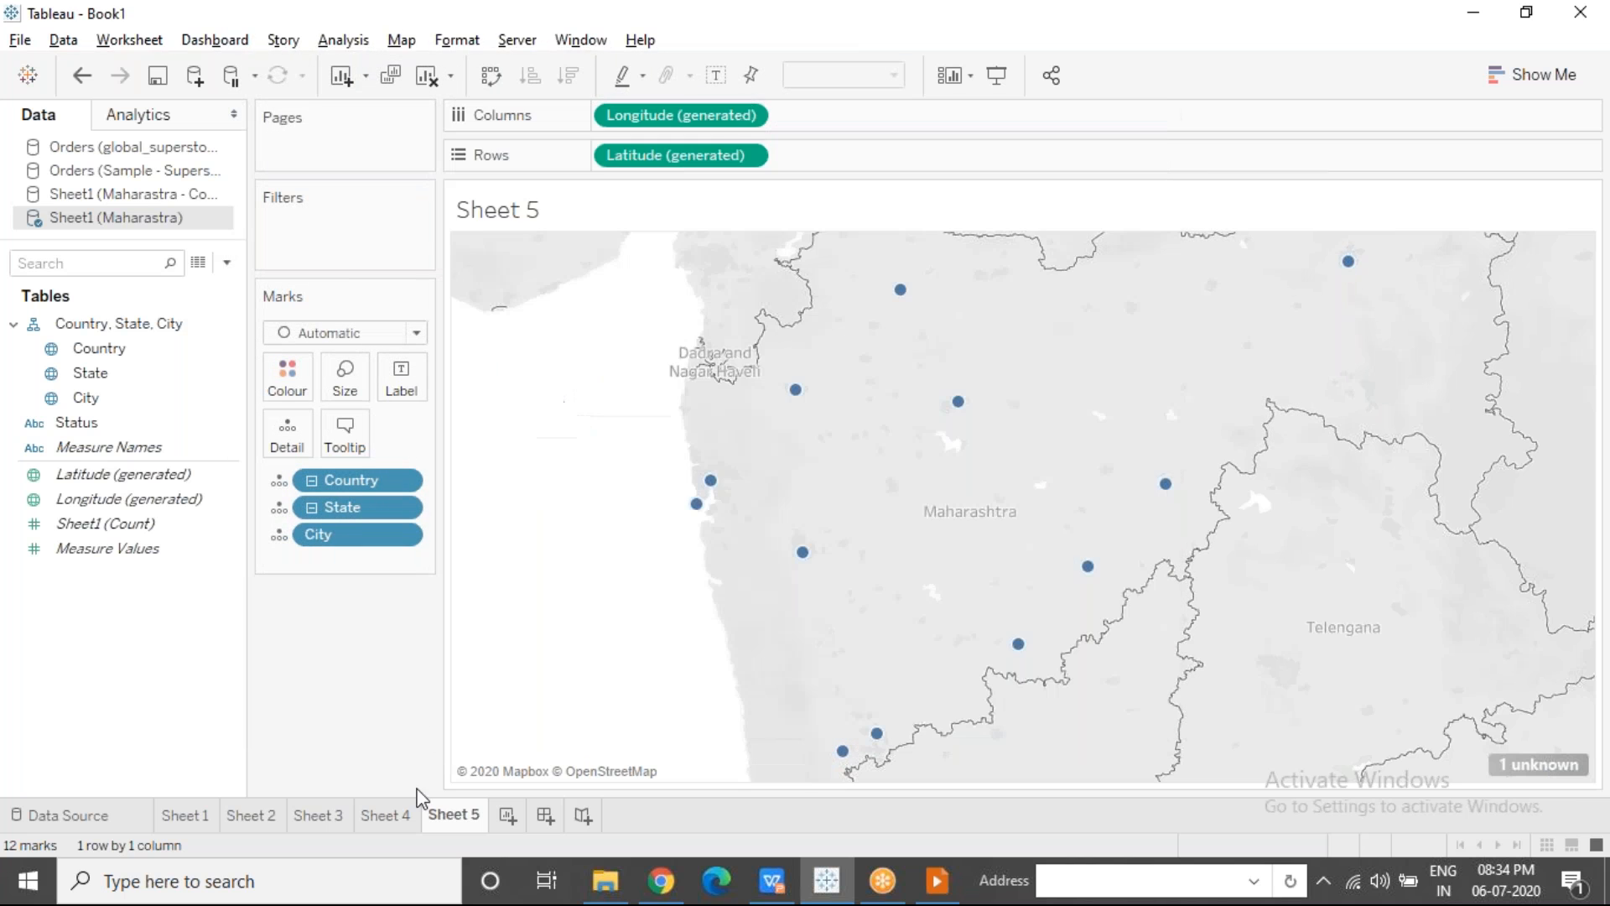
Step: Highlight the BULDHANA mark on Sheet 4 to compare it with the same area of the Sheet 5 map
{"action": "left_click", "coordinate": [386, 815]}
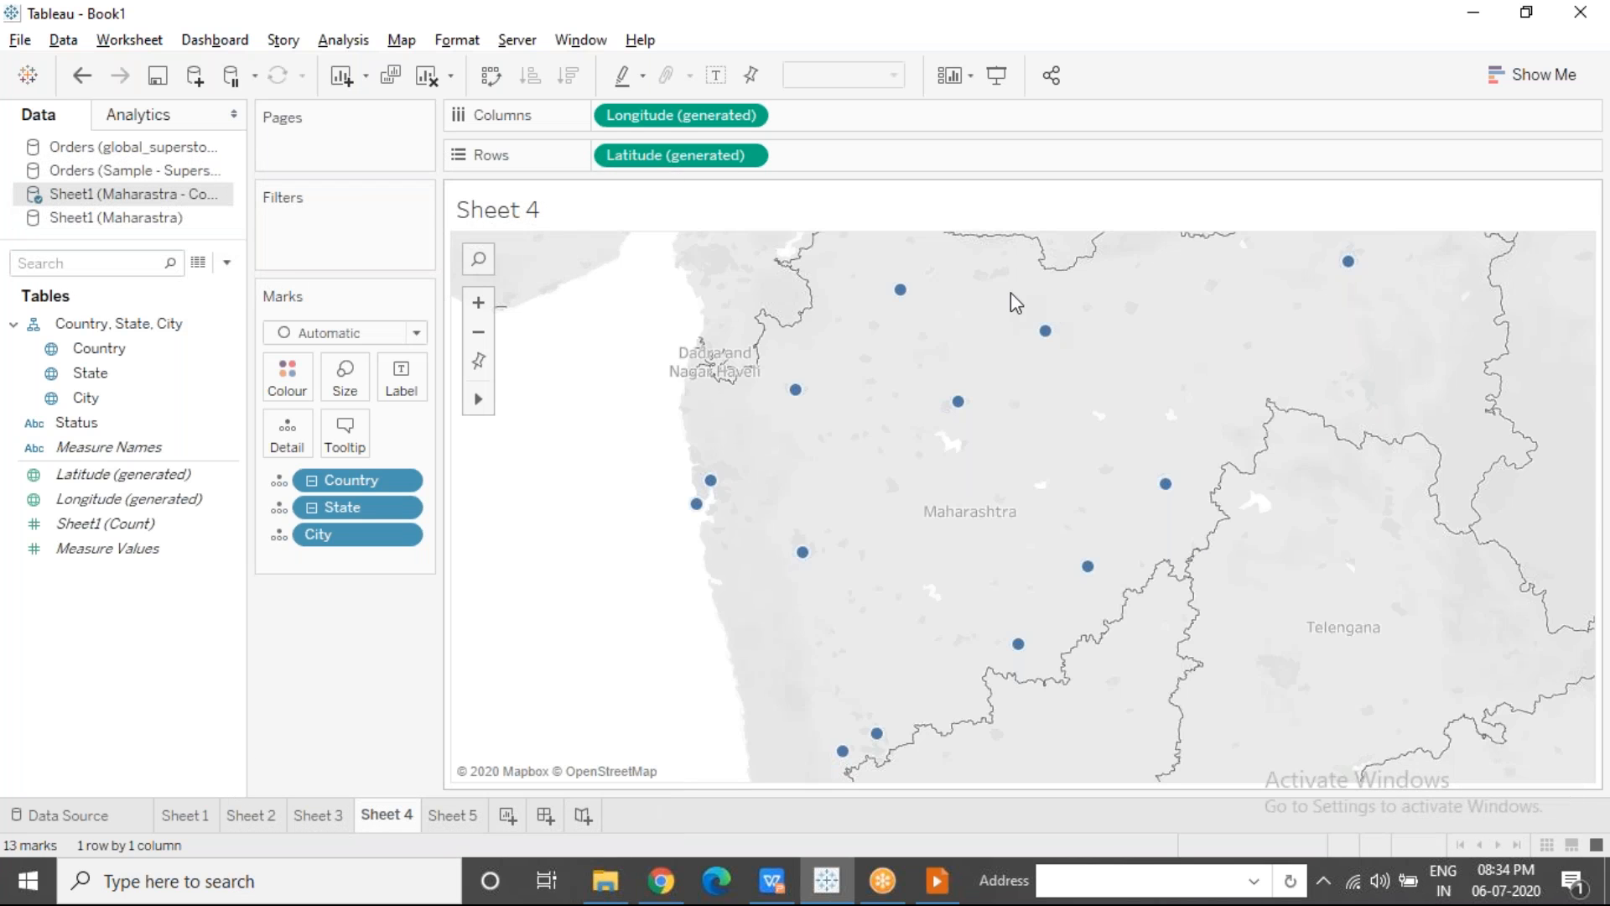
{"action": "left_click_drag", "start_coordinate": [1010, 293], "coordinate": [1085, 386]}
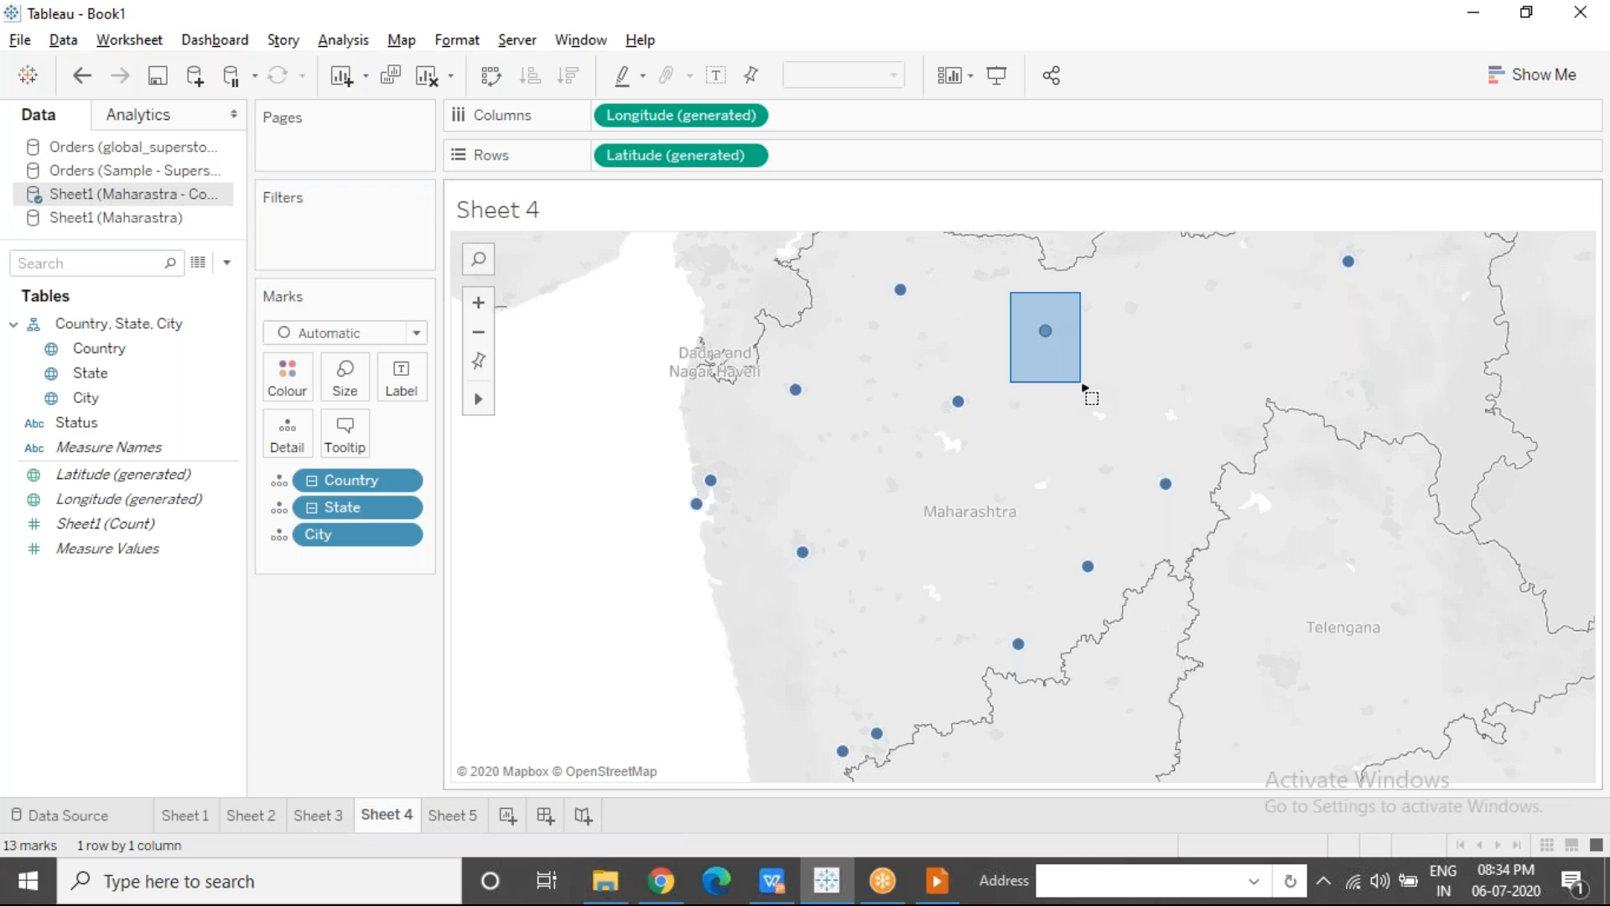
{"action": "left_click_drag", "start_coordinate": [1085, 386], "coordinate": [1085, 388]}
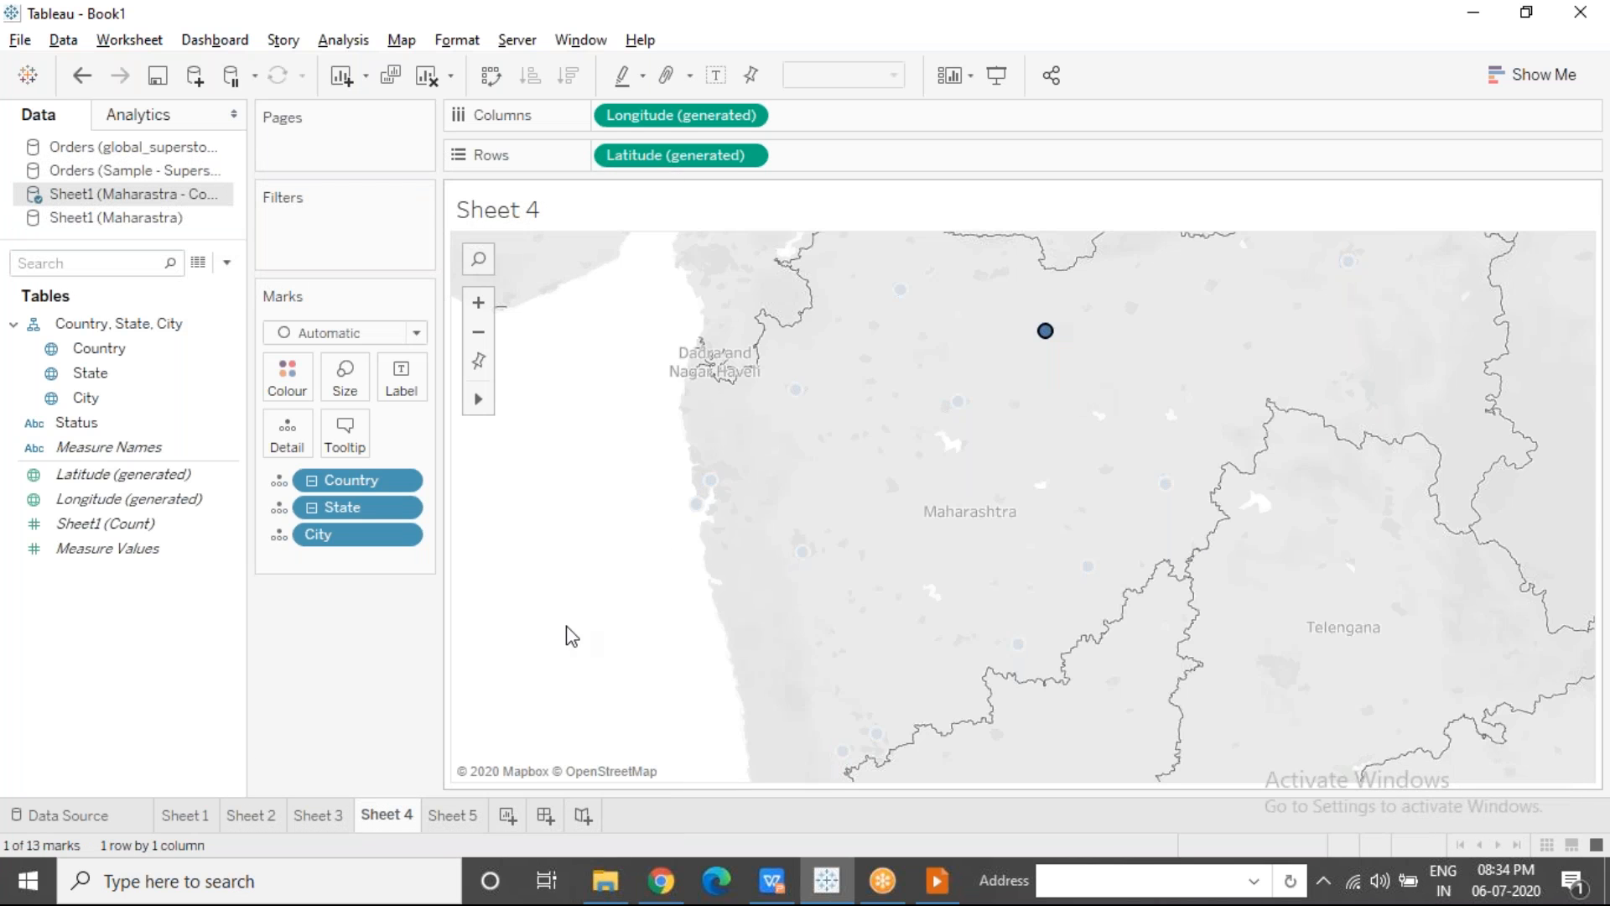
{"action": "left_click", "coordinate": [453, 816]}
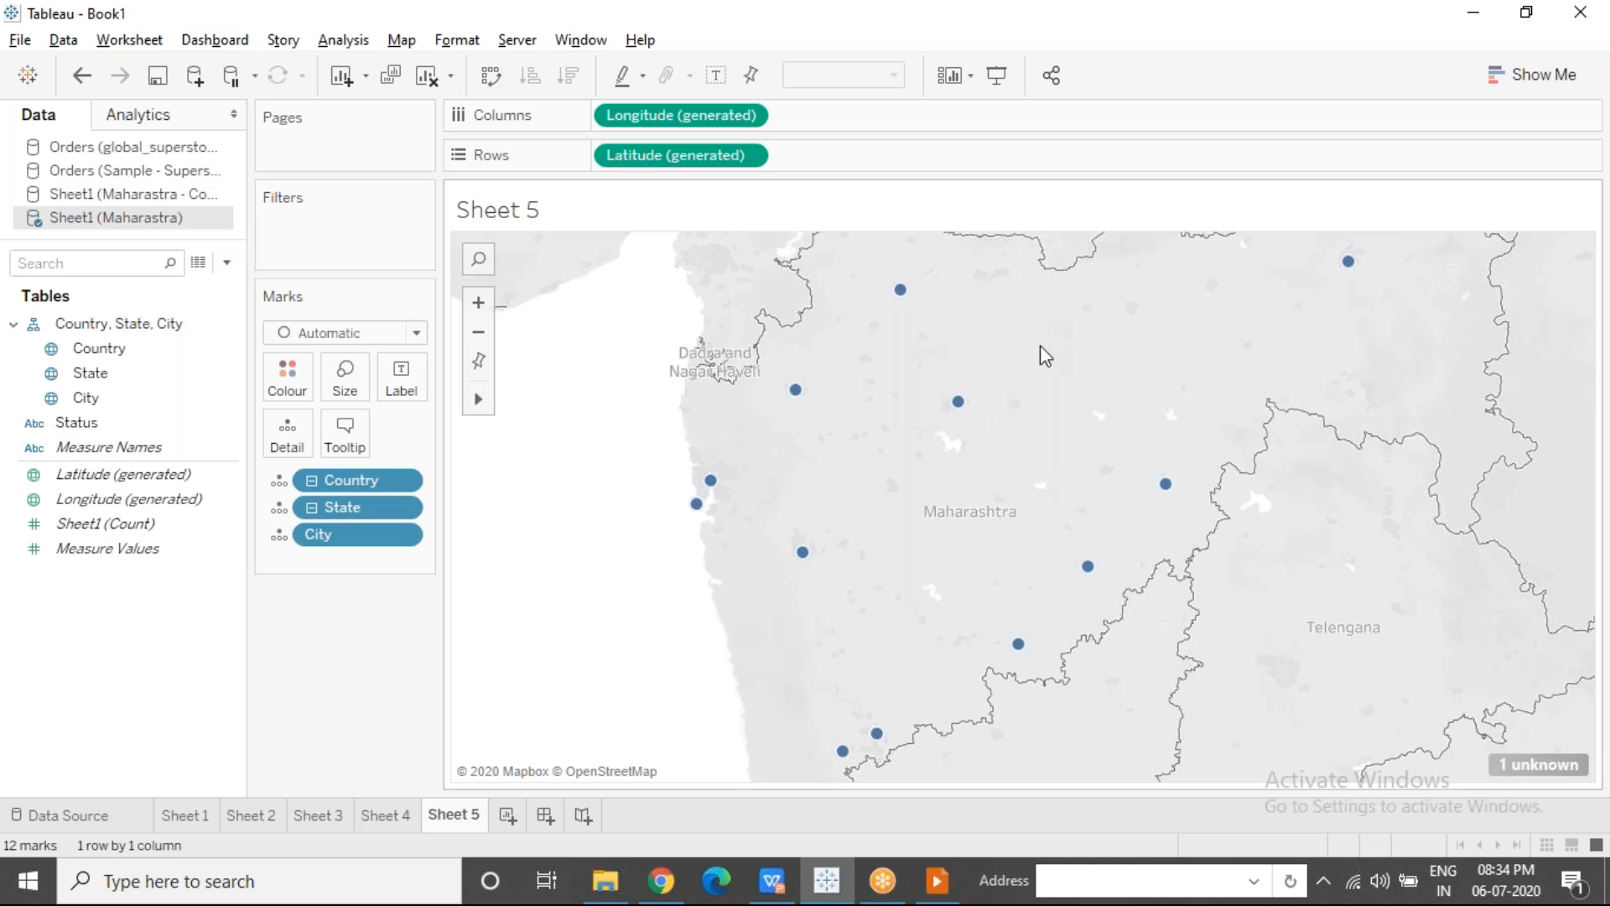
Step: Recheck the unknown city's location settings on Sheet 5, and compare the fields of the Maharastra - Copy and Maharastra data sources
{"action": "left_click", "coordinate": [1551, 773]}
{"action": "left_click", "coordinate": [866, 405]}
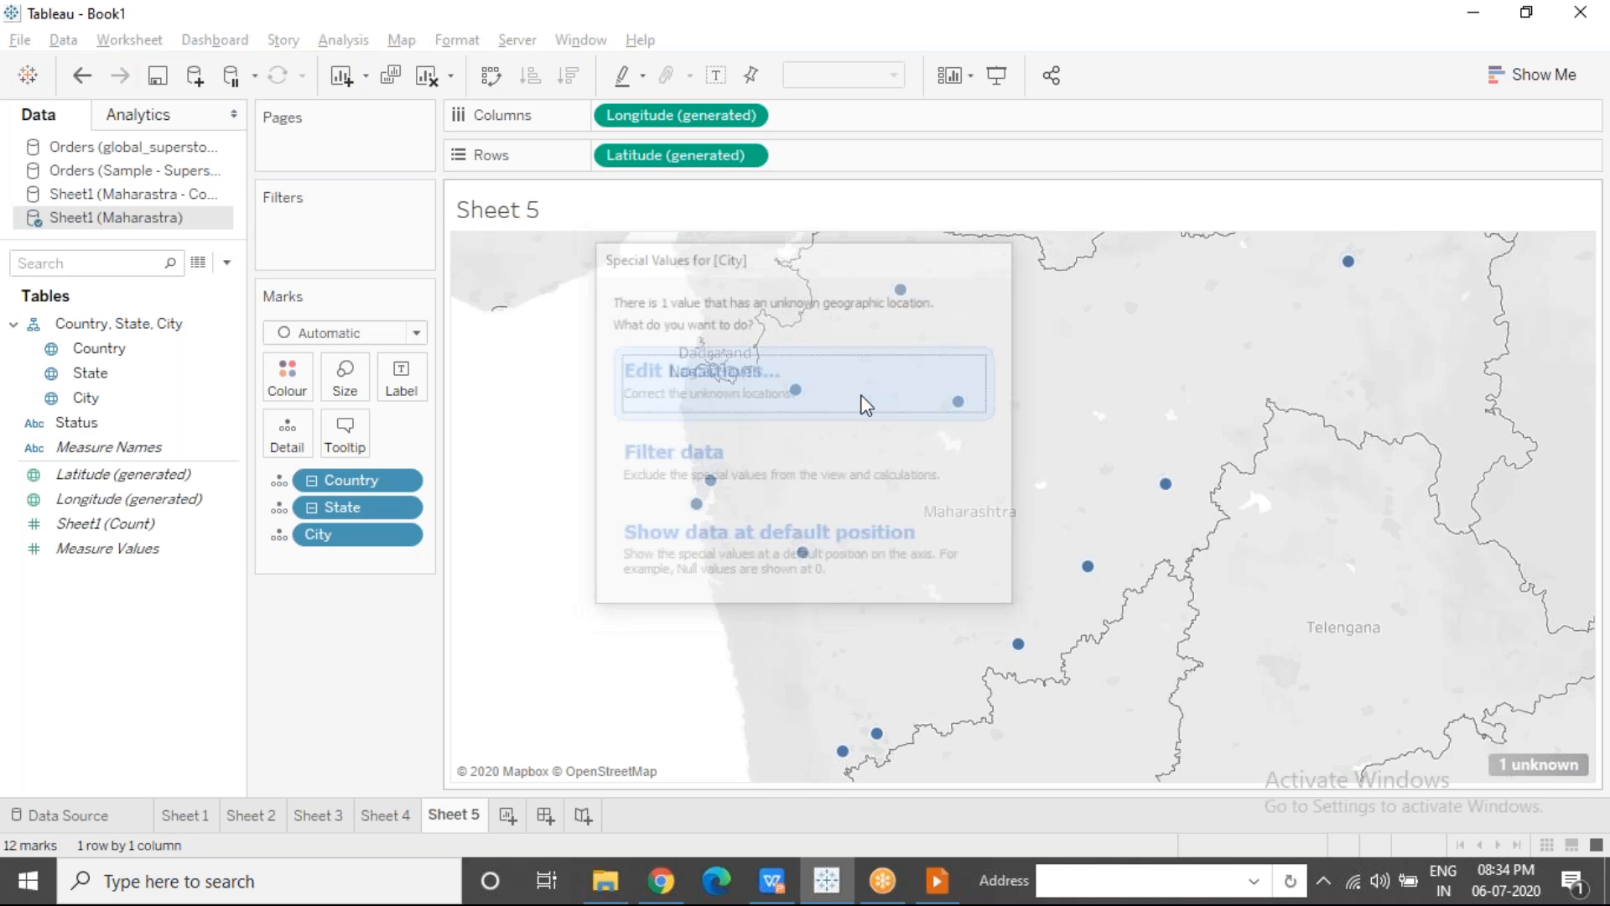
{"action": "left_click", "coordinate": [1144, 126]}
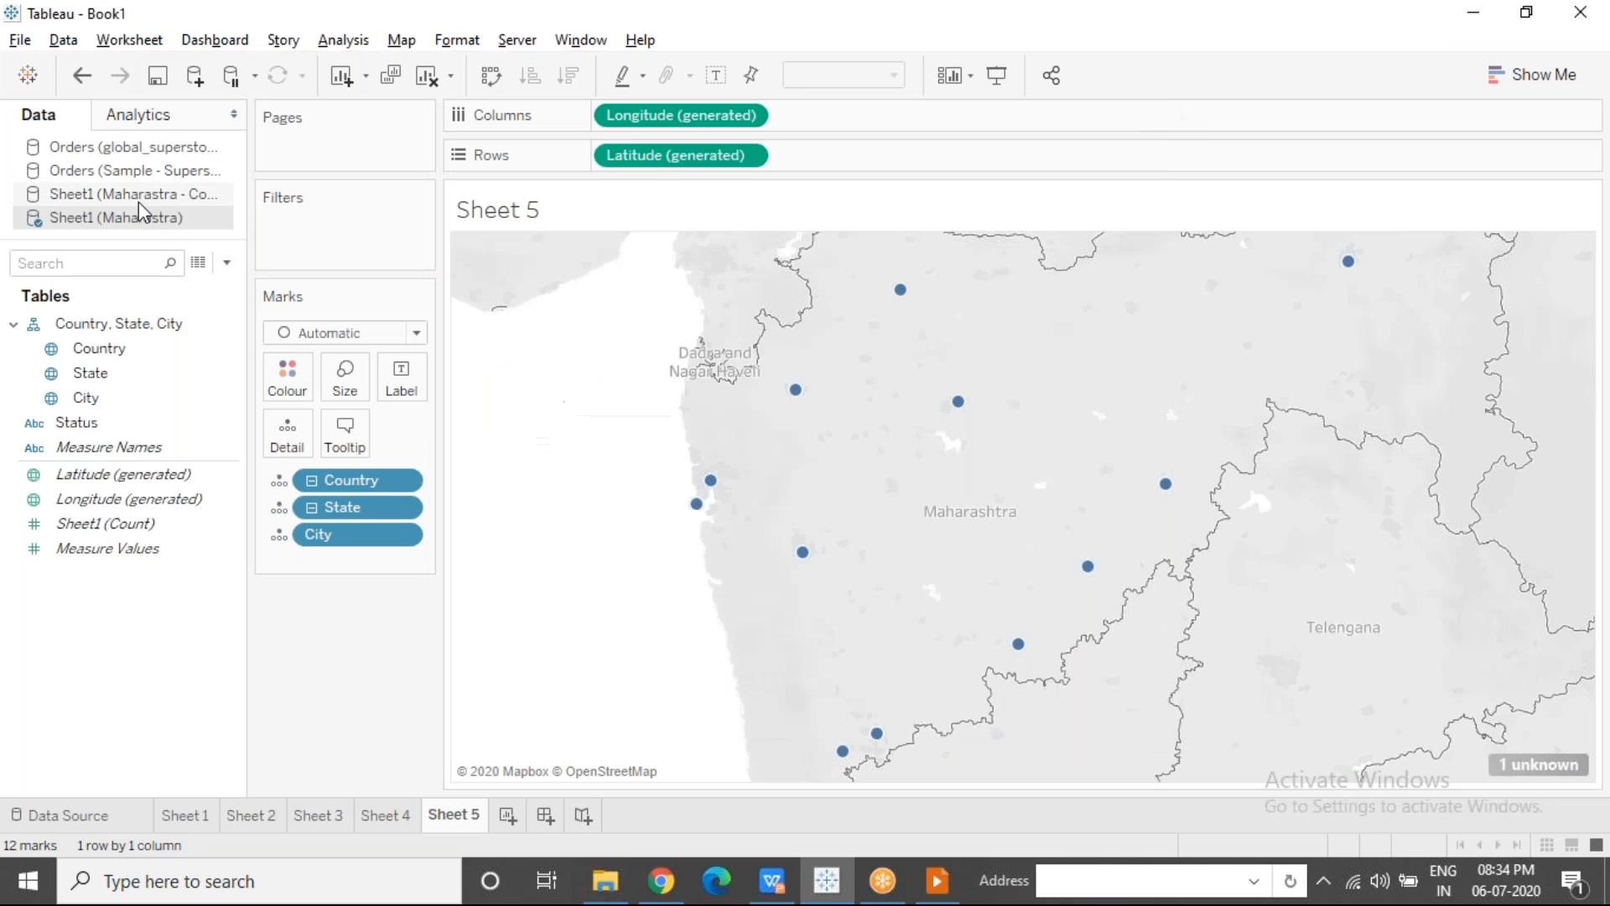
{"action": "left_click", "coordinate": [138, 201]}
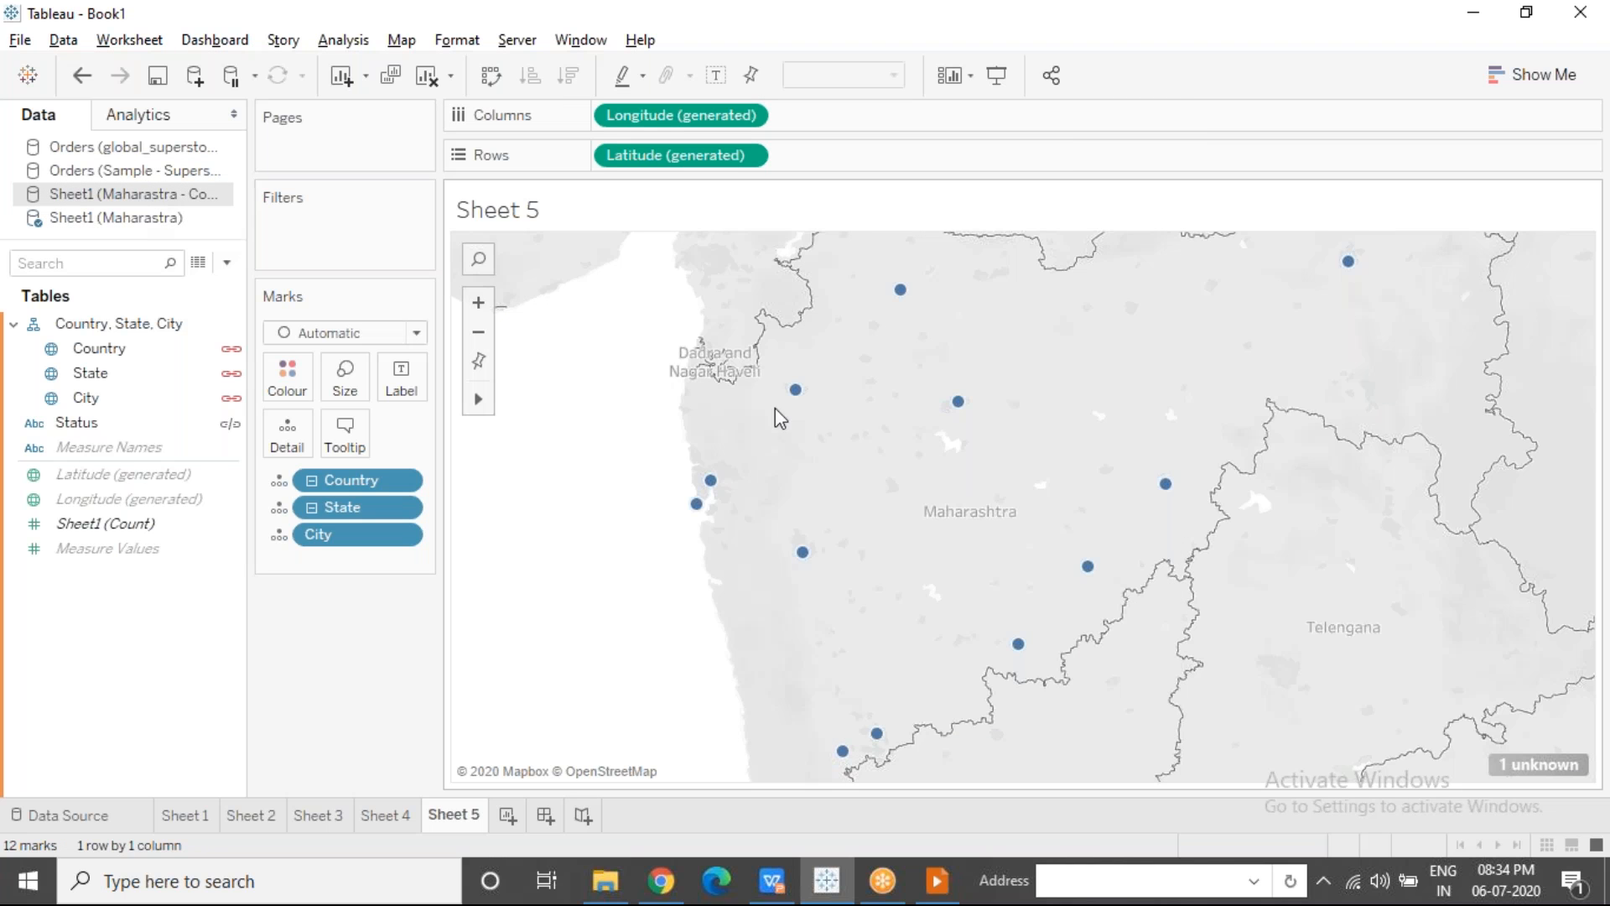
{"action": "left_click", "coordinate": [165, 220]}
{"action": "left_click", "coordinate": [1120, 47]}
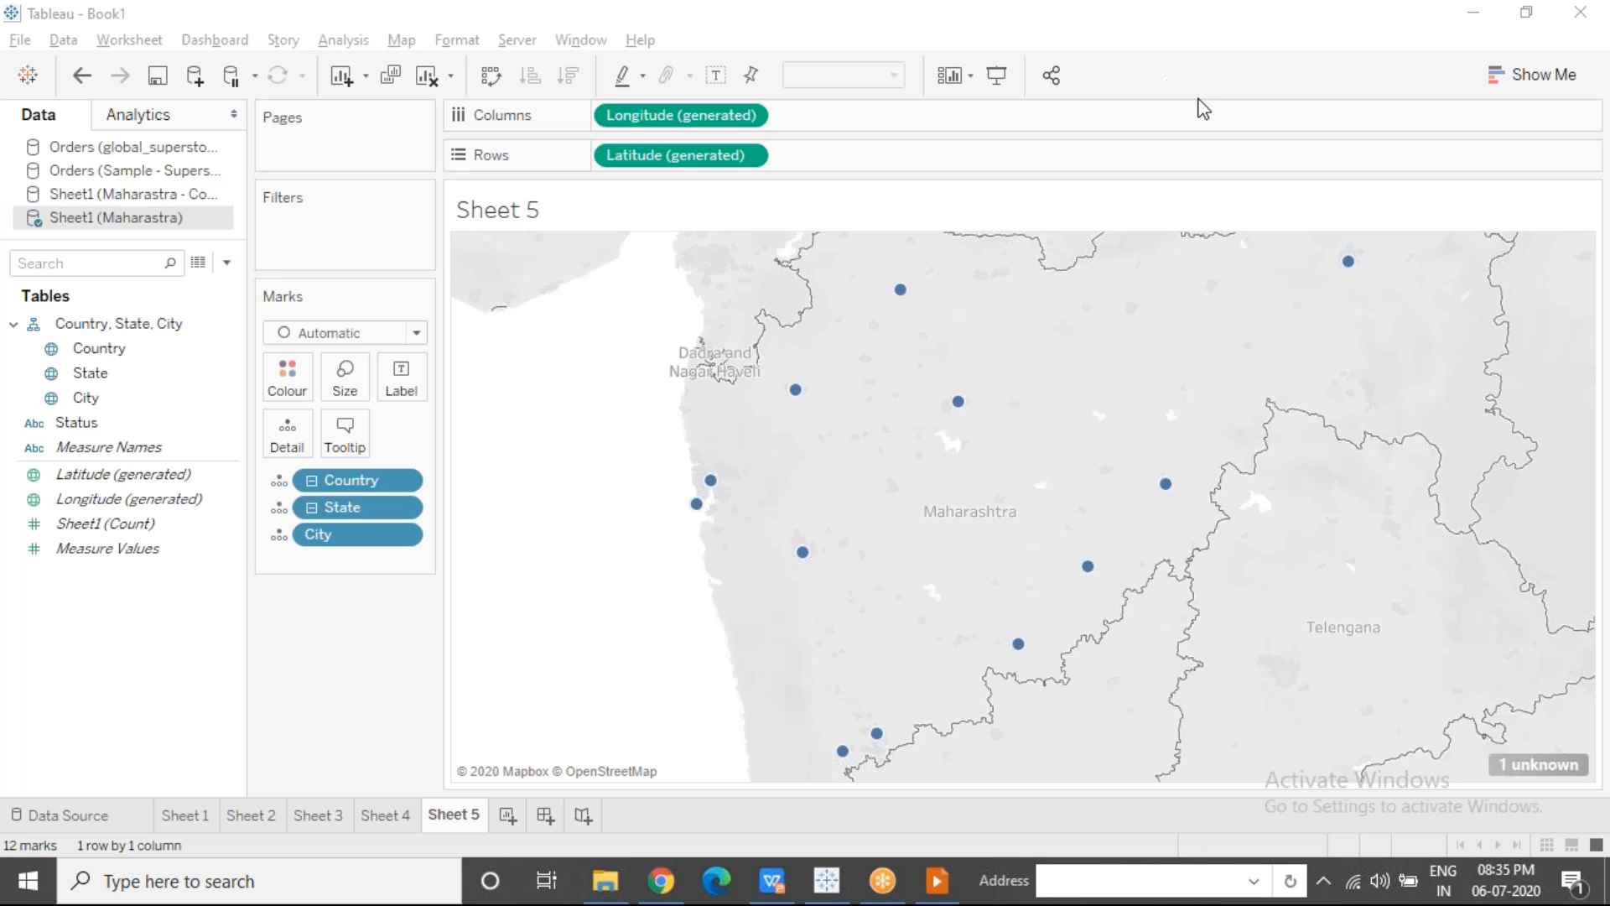
Step: Switch to the presentation to read the Custom Geocoding slide, and return to Tableau
{"action": "mouse_move", "coordinate": [925, 562]}
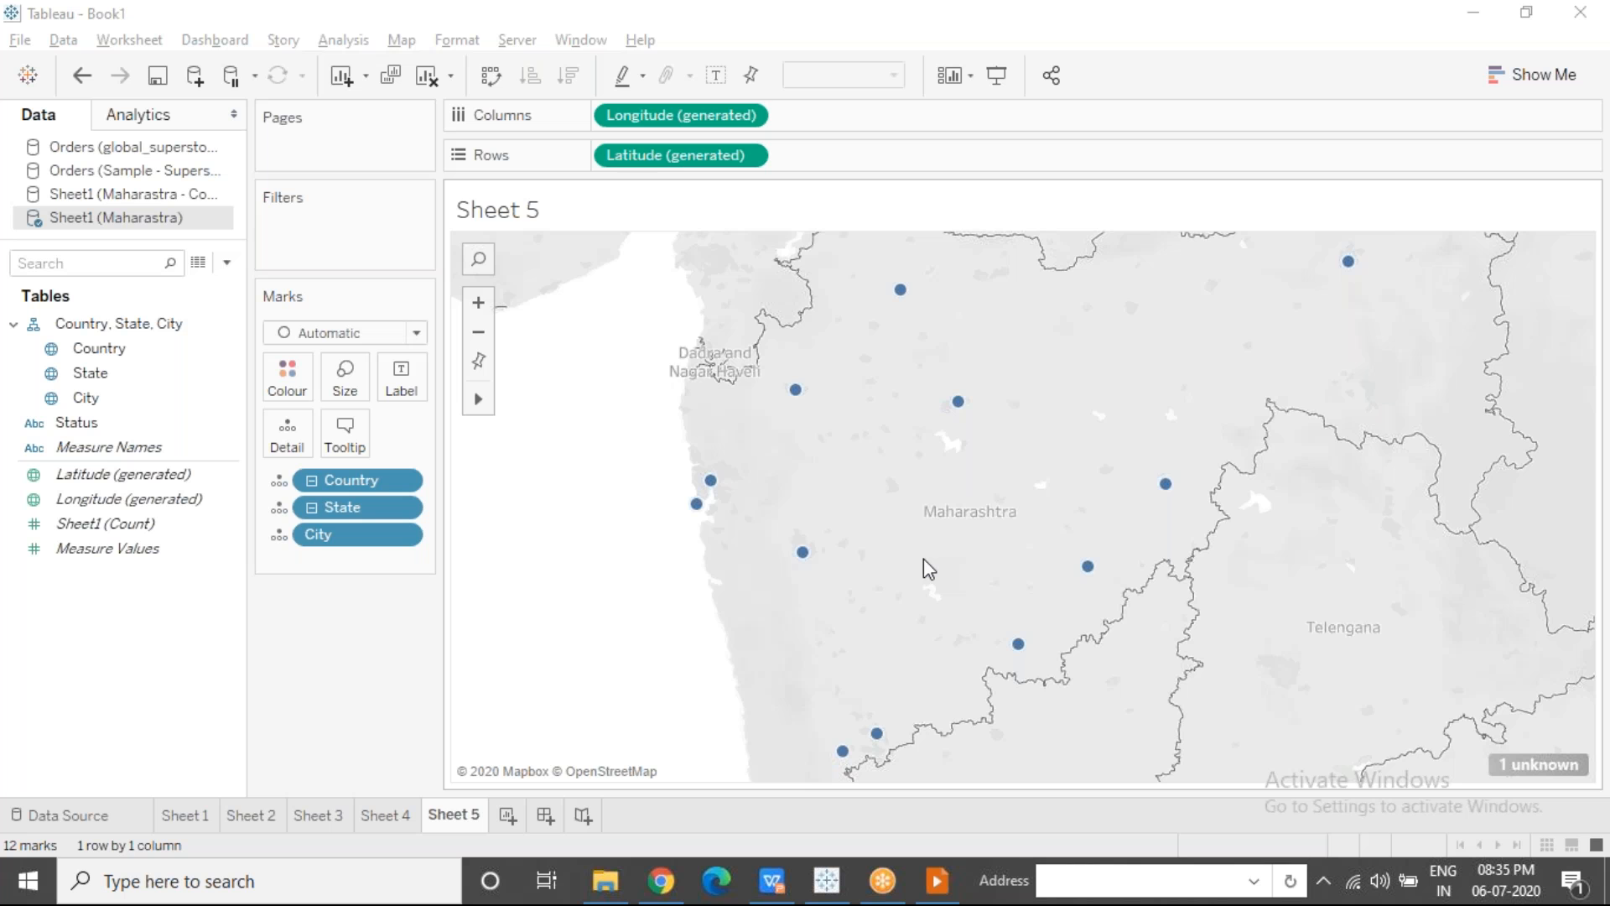
{"action": "left_click", "coordinate": [936, 884]}
{"action": "key", "text": "Left"}
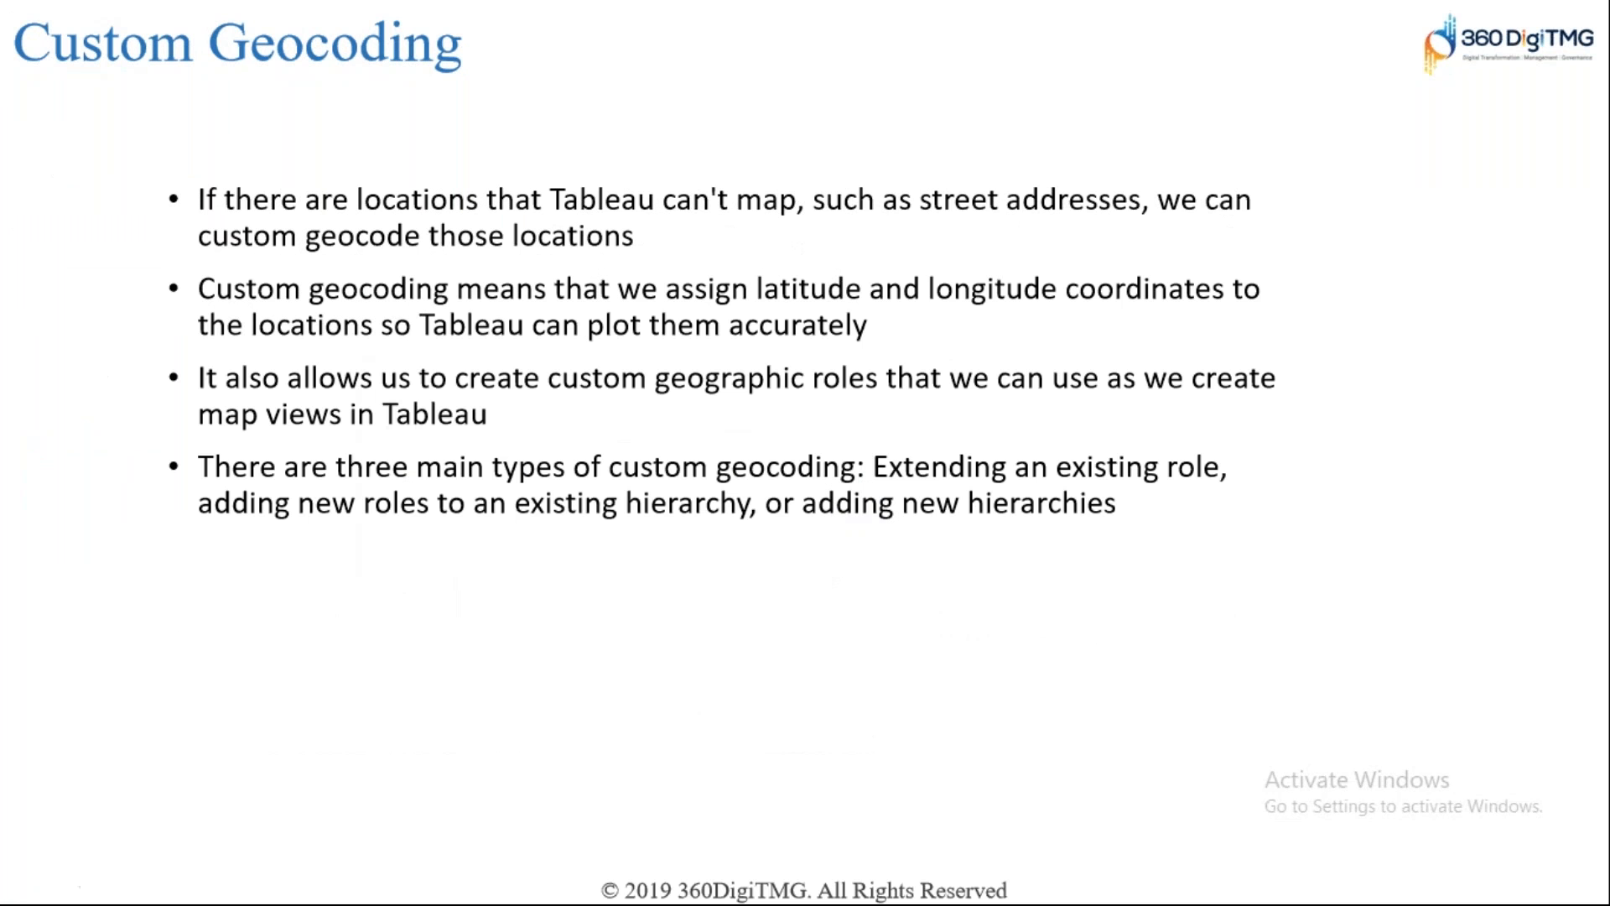
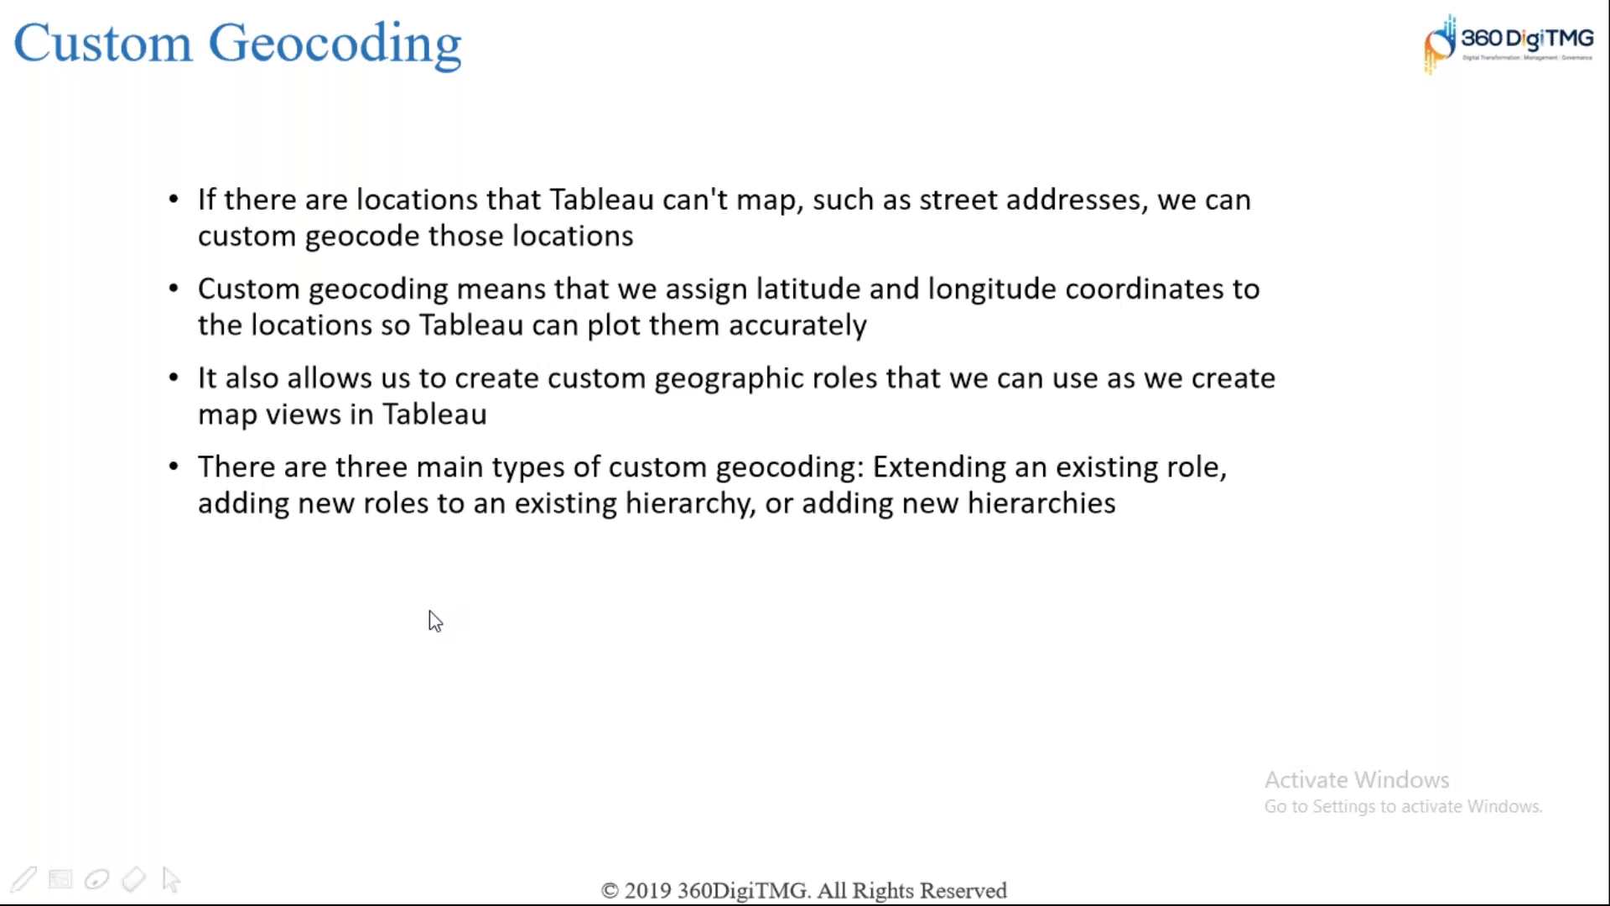
{"action": "key", "text": "alt+Tab"}
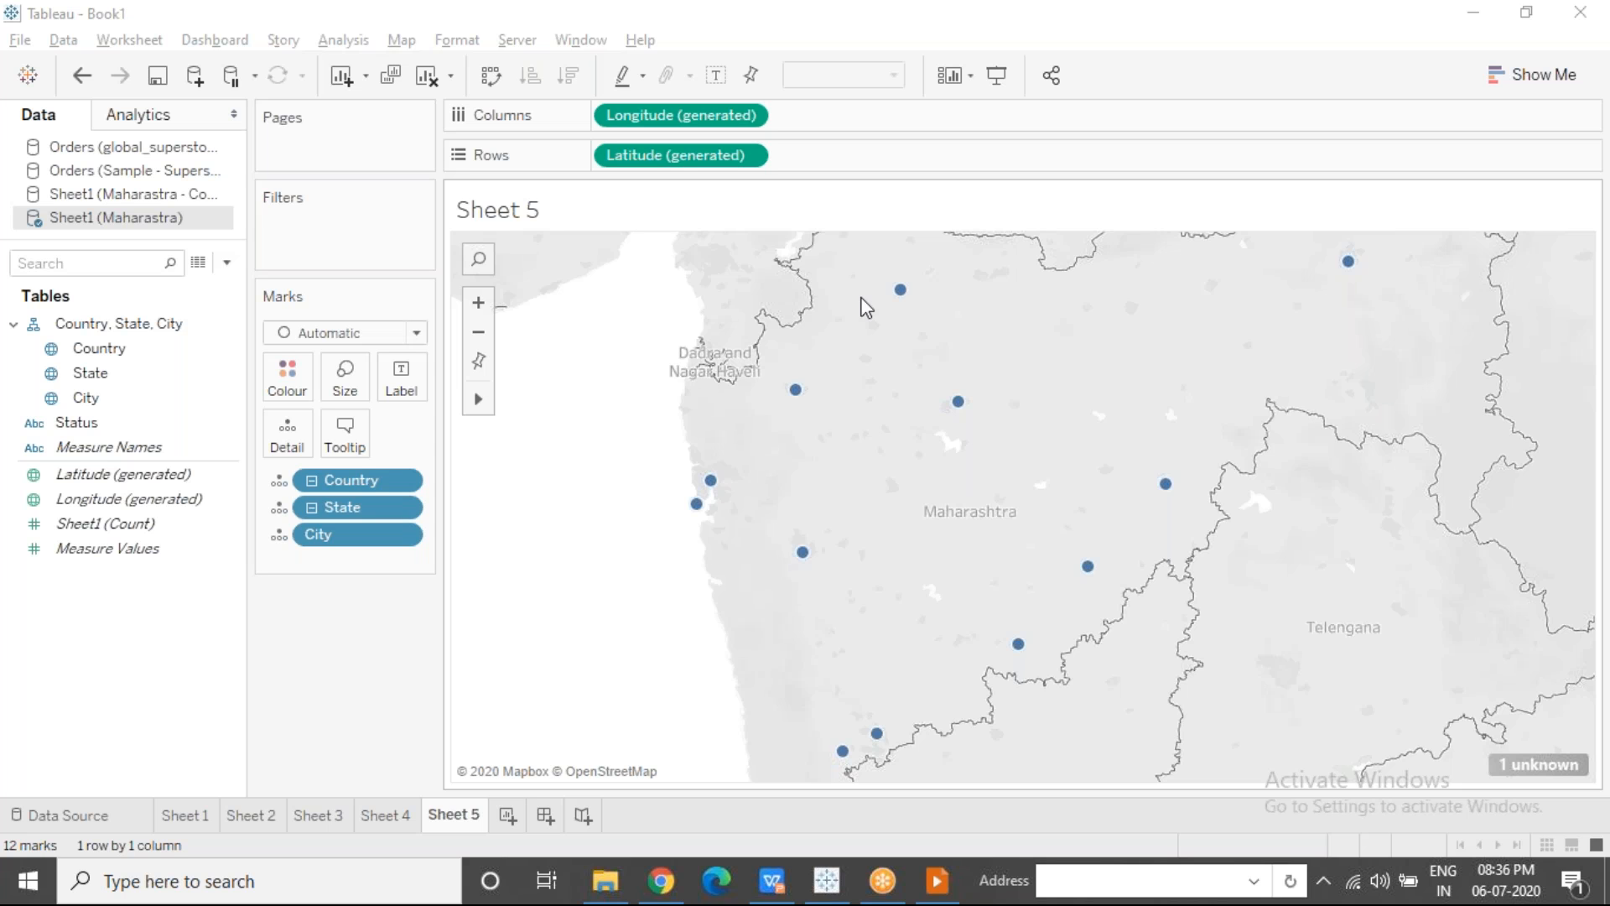
Step: Open Notepad and write the heading "Custom Geo Coding" followed by a blank line
{"action": "left_click", "coordinate": [293, 891]}
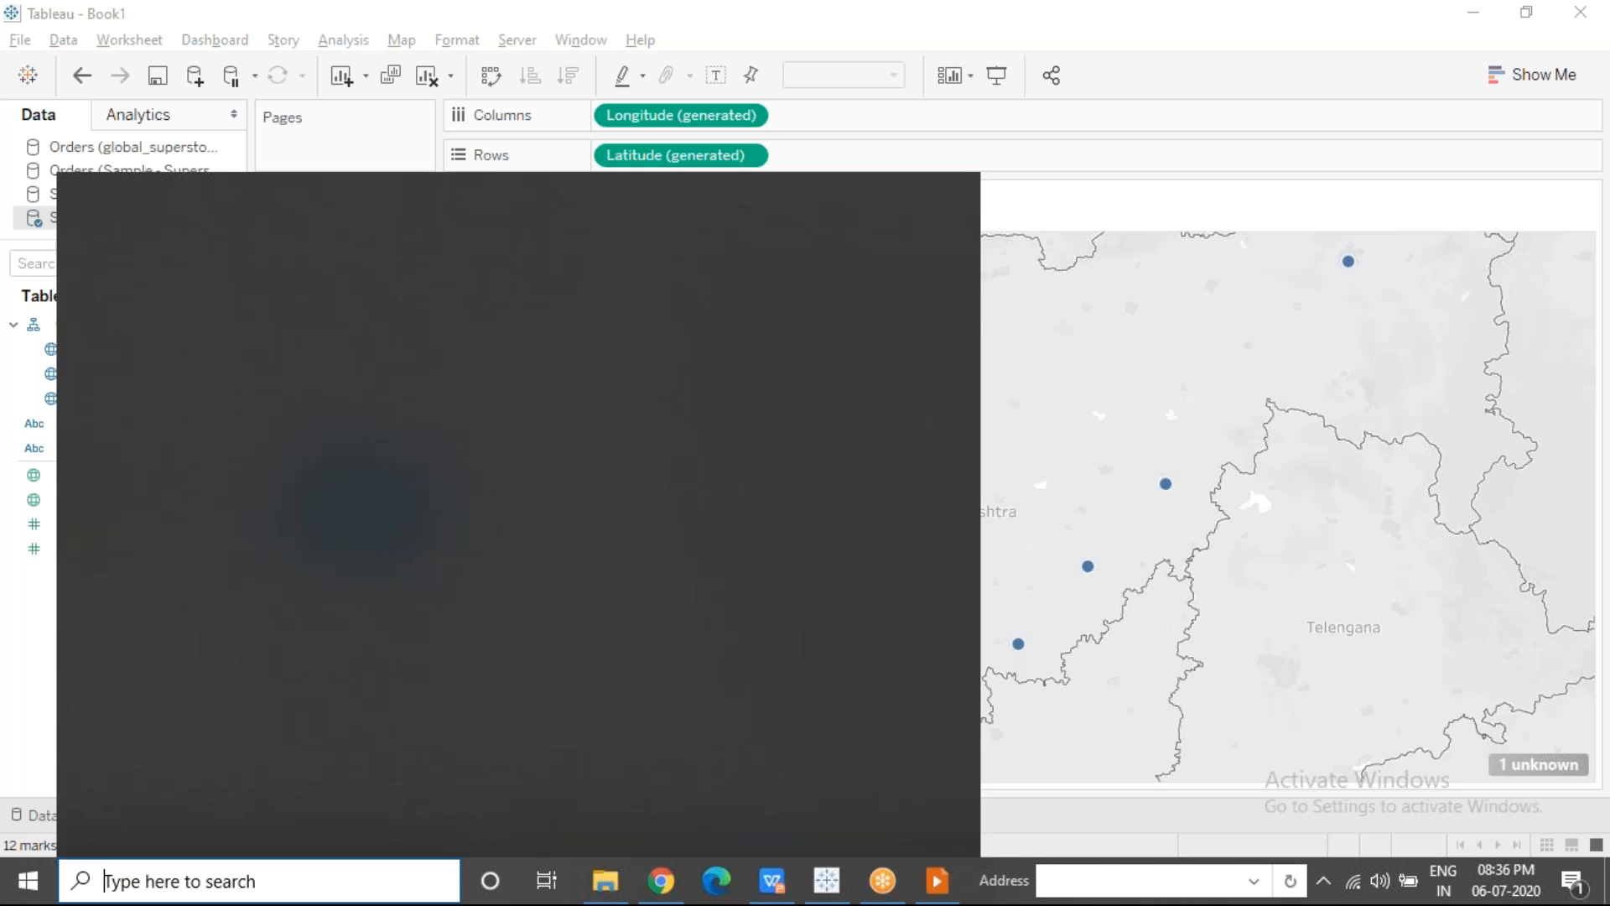
{"action": "type", "text": "Notepad"}
{"action": "key", "text": "Return"}
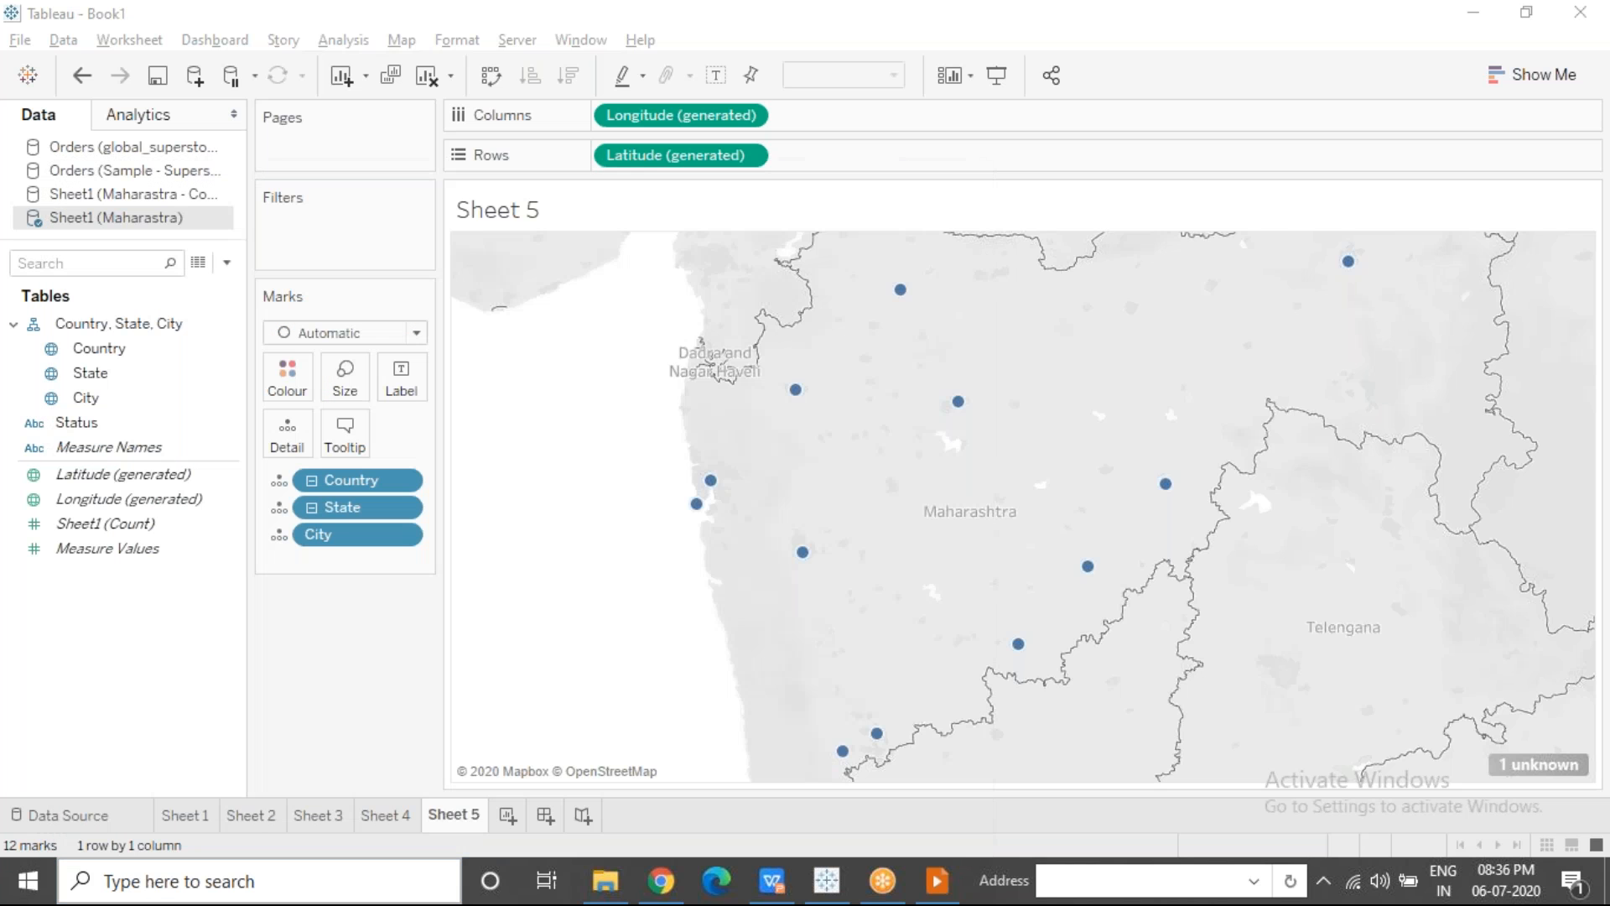
{"action": "type", "text": "Custom "}
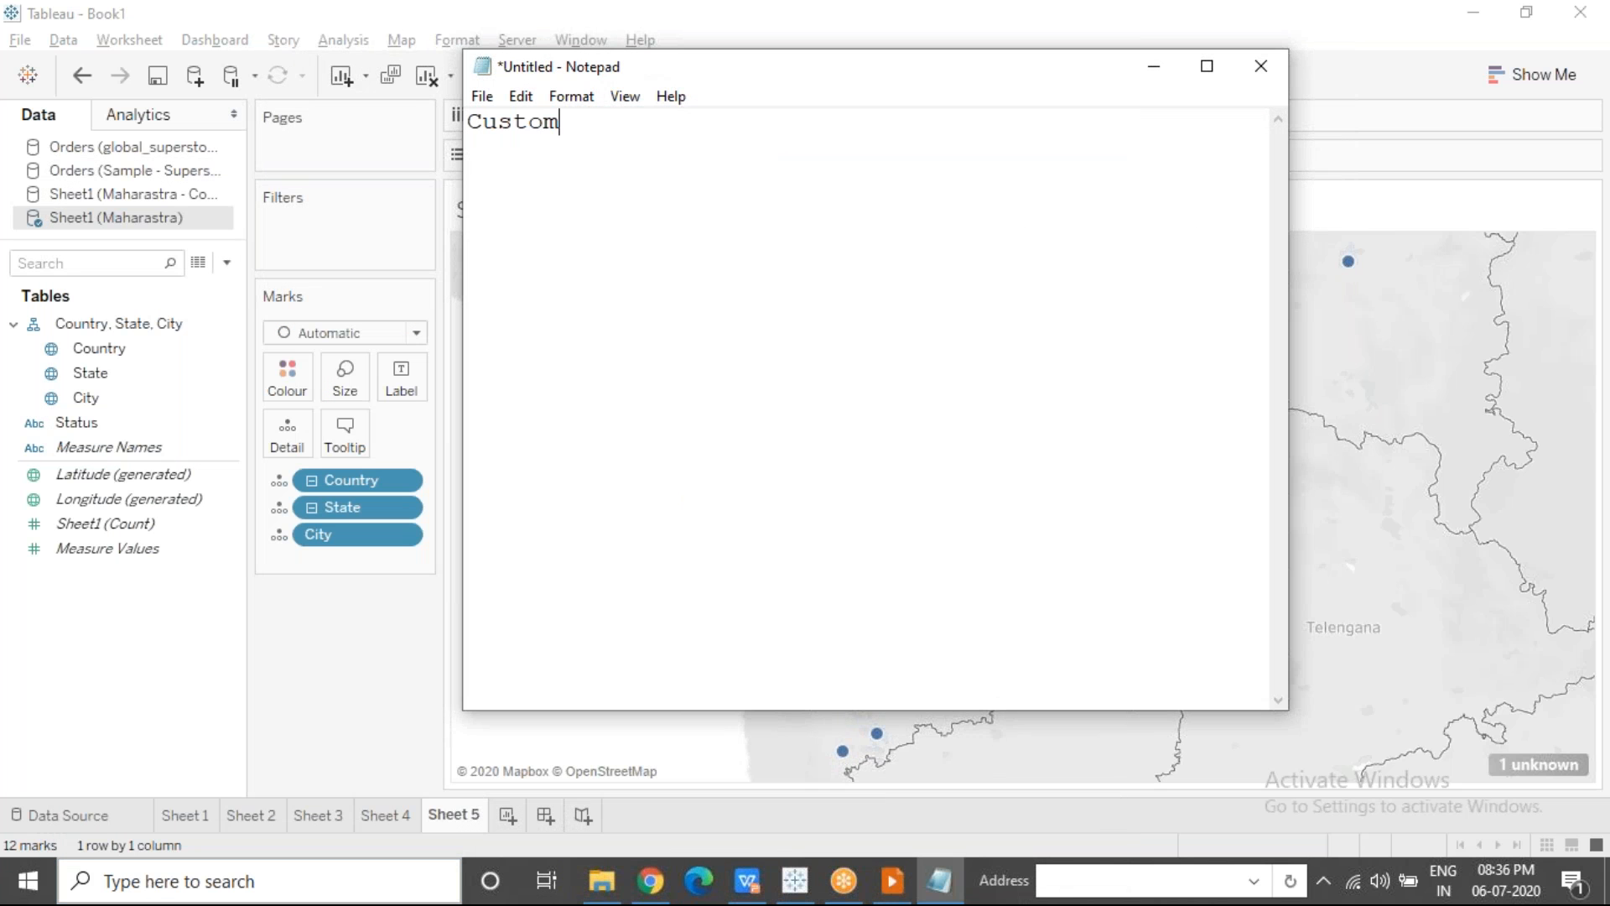
{"action": "type", "text": "Geo Col"}
{"action": "key", "text": "BackSpace"}
{"action": "type", "text": "ding"}
{"action": "key", "text": "Return"}
{"action": "key", "text": "Return"}
Step: Draft the Step 1 note about creating a .csv file with the names of the locations
{"action": "type", "text": "S"}
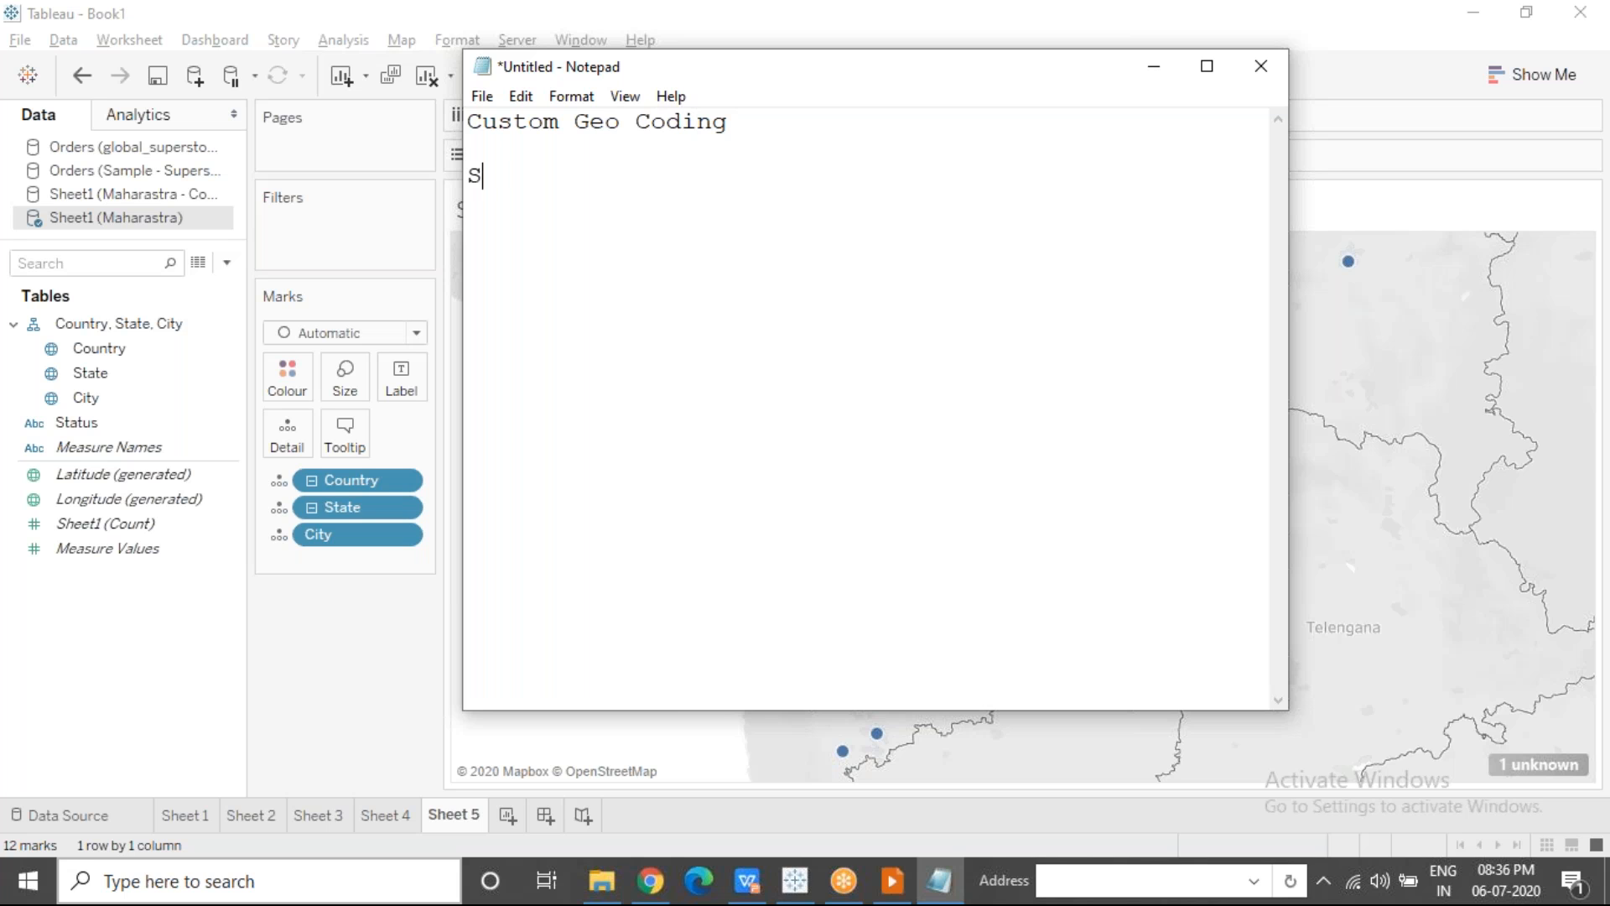
{"action": "type", "text": "tep 1 : Create "}
{"action": "type", "text": "a .csv"}
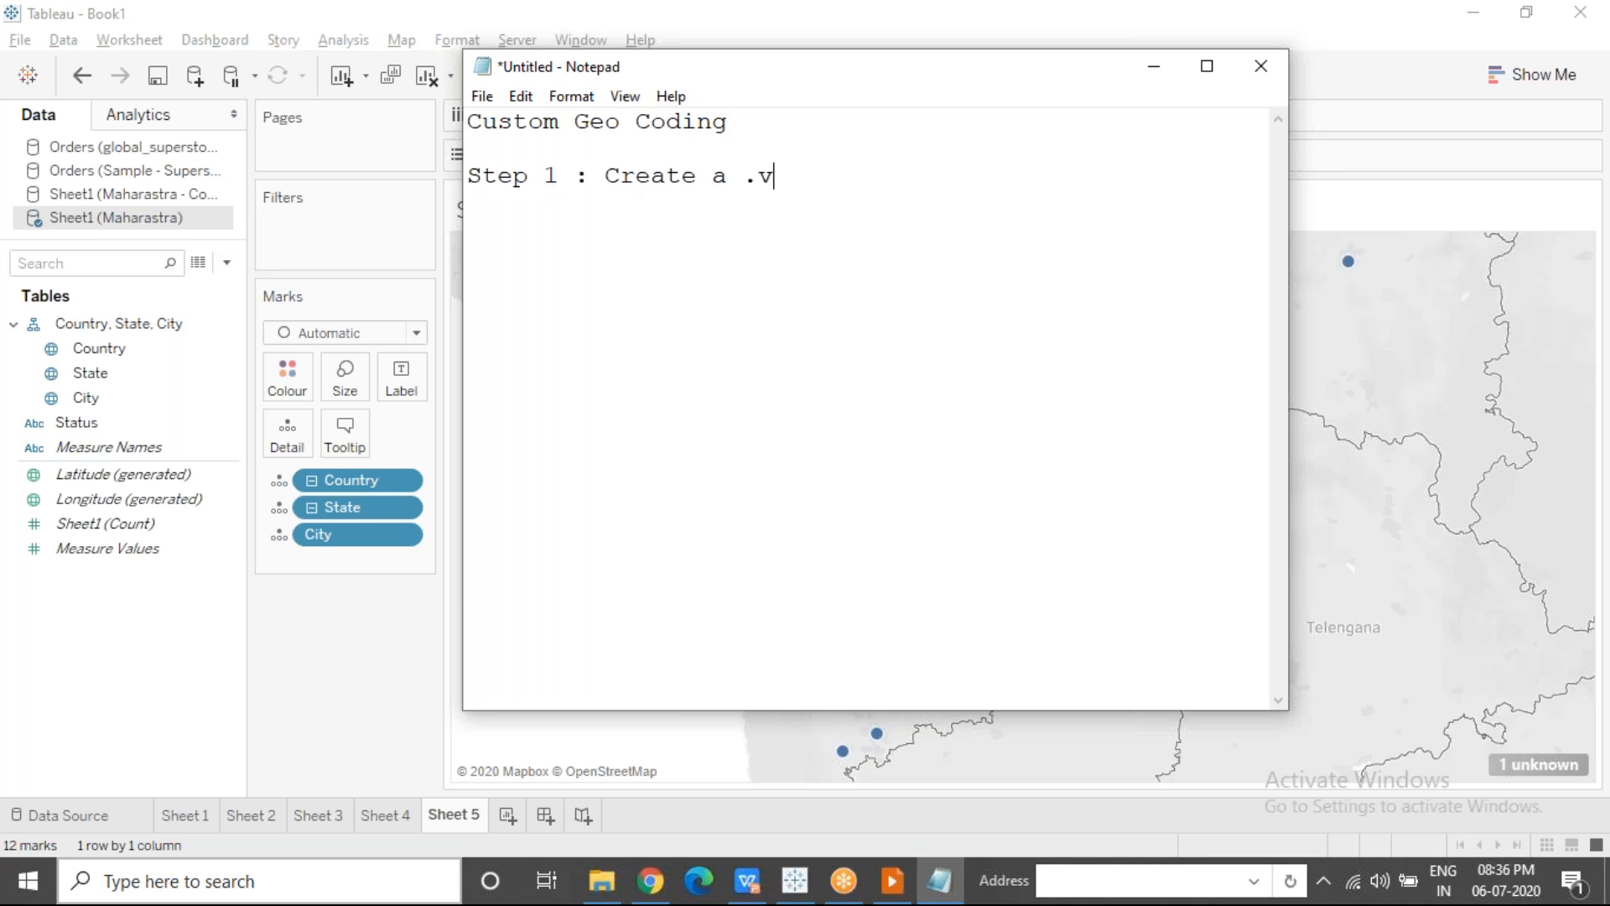
{"action": "key", "text": "BackSpace"}
{"action": "type", "text": "csv file with "}
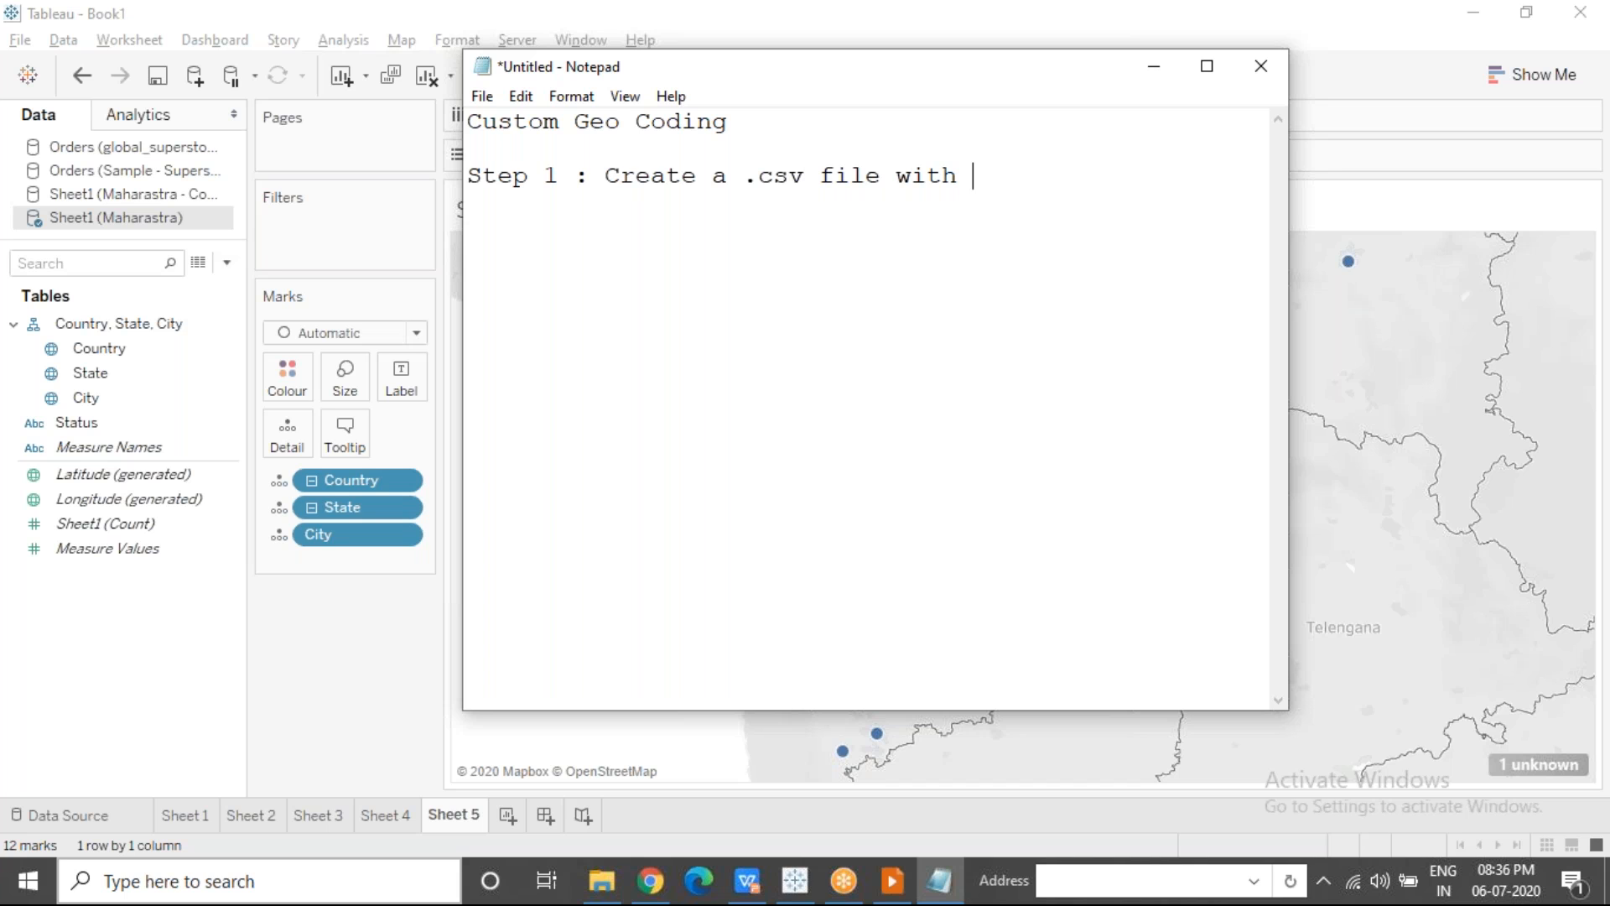
{"action": "type", "text": "name sof theloactions"}
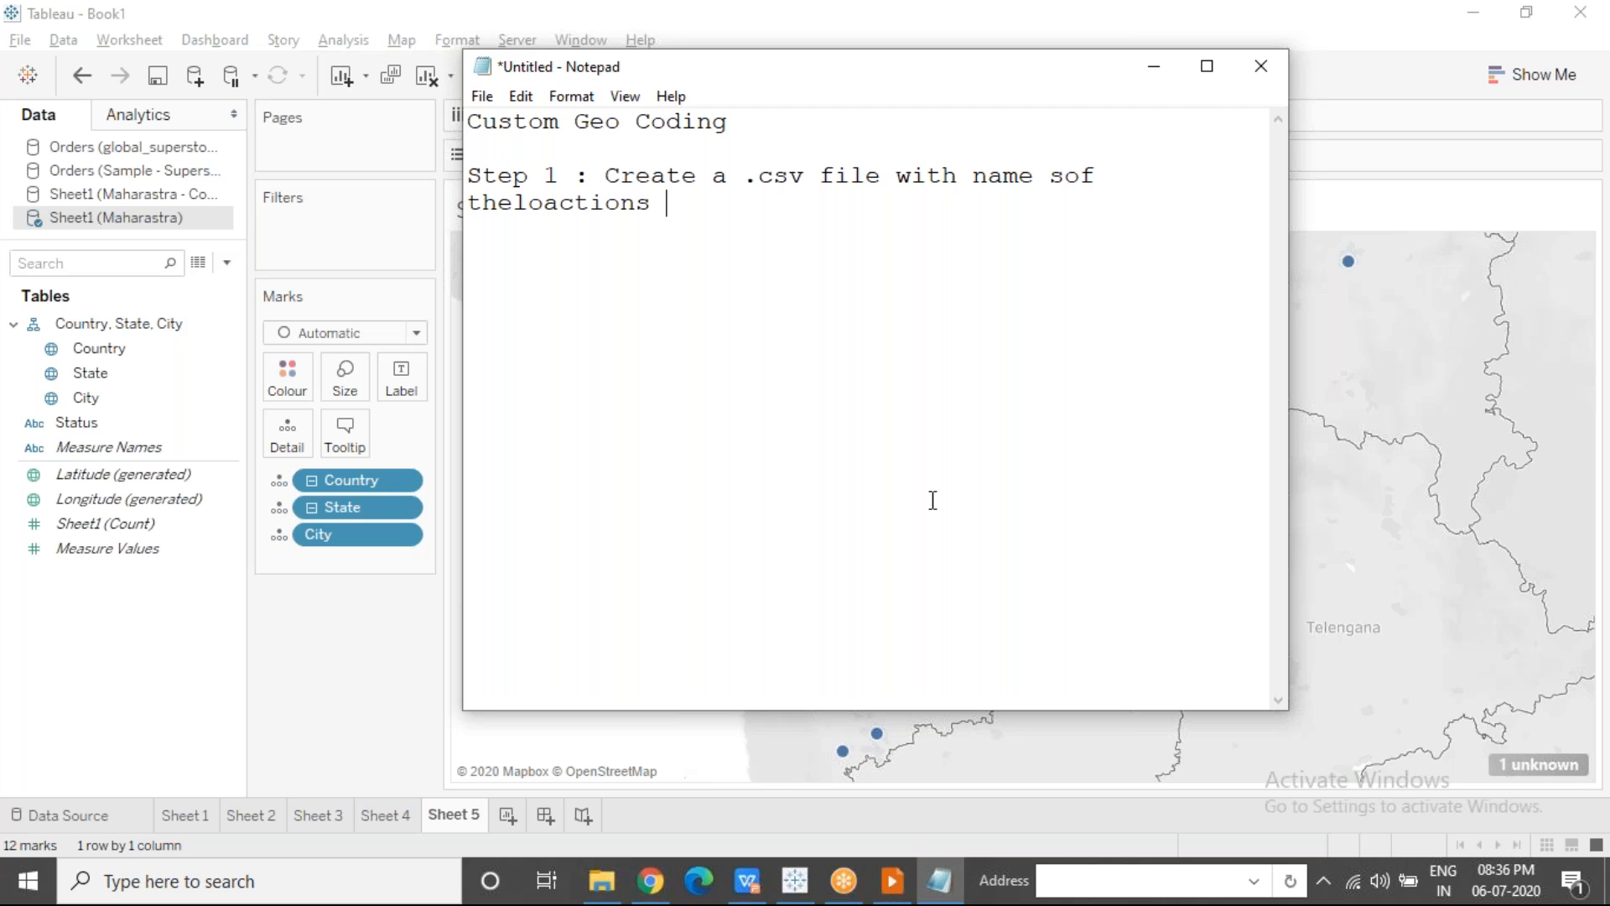
Step: Correct the spacing and spelling in the Step 1 note so it reads "names of the locations"
{"action": "left_click", "coordinate": [1050, 178]}
{"action": "key", "text": "BackSpace"}
{"action": "left_click", "coordinate": [1055, 178]}
{"action": "key", "text": "ctrl+End"}
{"action": "key", "text": "BackSpace"}
{"action": "key", "text": "Left"}
{"action": "key", "text": "Left"}
{"action": "key", "text": "Left"}
{"action": "key", "text": "Left"}
{"action": "key", "text": "Left"}
{"action": "key", "text": "Left"}
{"action": "key", "text": "Left"}
{"action": "key", "text": "Left"}
{"action": "key", "text": "Left"}
{"action": "key", "text": "Right"}
{"action": "key", "text": "Right"}
{"action": "key", "text": "Right"}
{"action": "key", "text": "Delete"}
{"action": "type", "text": "c"}
Step: Try continuing the Step 1 note with "which", and replace that word with a comma after "locations"
{"action": "key", "text": "End"}
{"action": "type", "text": "which"}
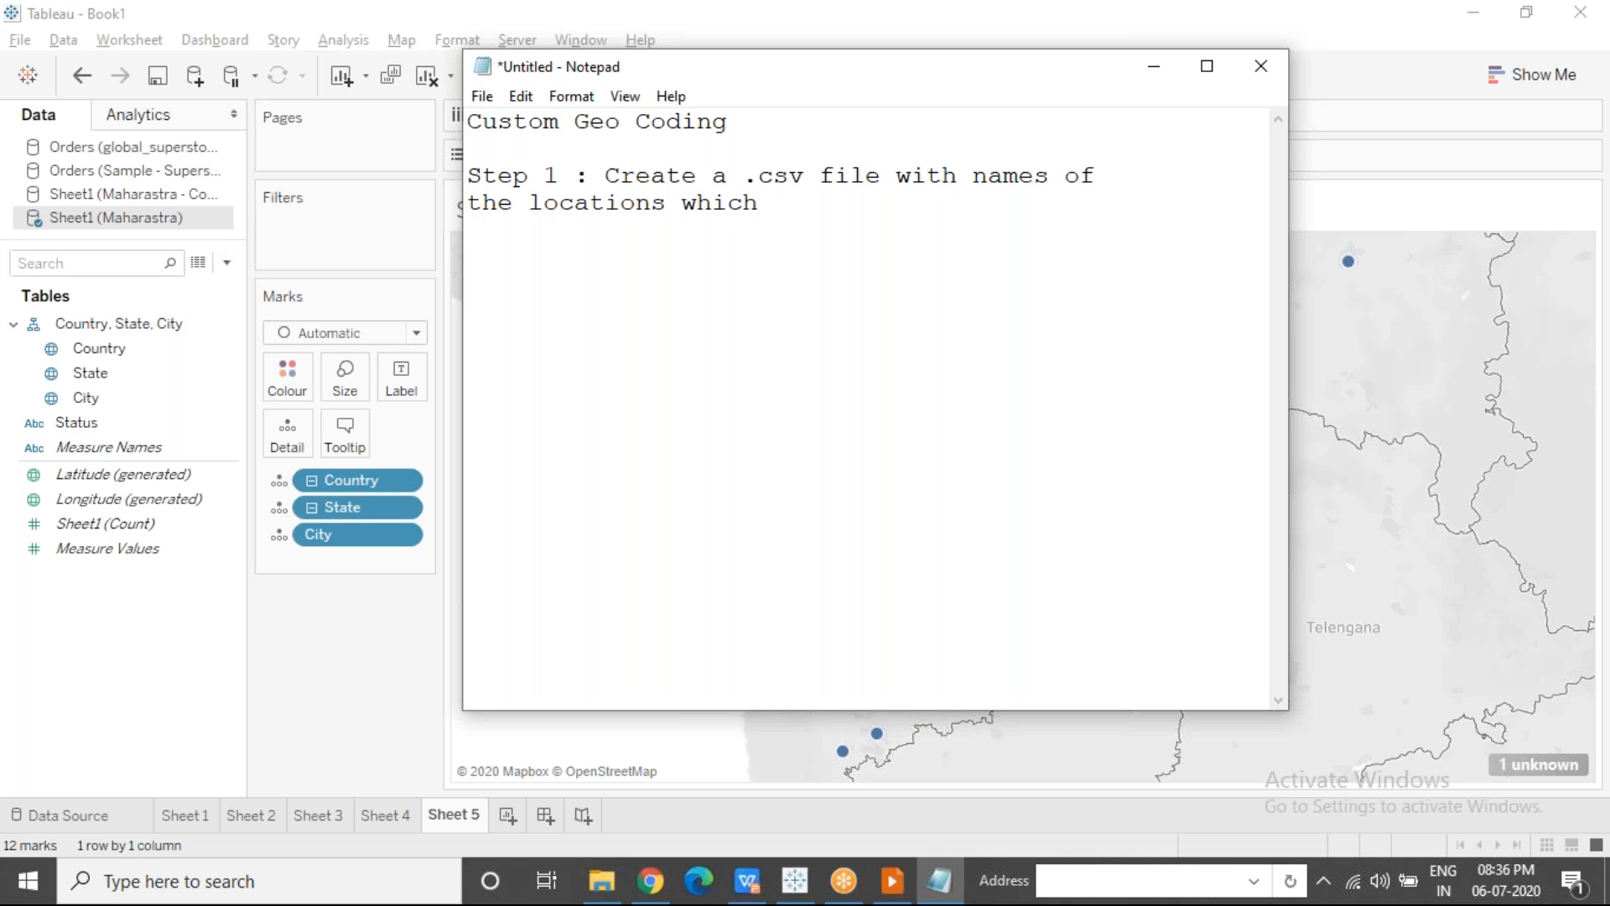
{"action": "key", "text": "BackSpace"}
{"action": "key", "text": "BackSpace"}
{"action": "key", "text": "BackSpace"}
{"action": "key", "text": "BackSpace"}
{"action": "key", "text": "BackSpace"}
{"action": "key", "text": "BackSpace"}
{"action": "key", "text": "BackSpace"}
{"action": "key", "text": "BackSpace"}
{"action": "type", "text": "s,"}
{"action": "left_click", "coordinate": [1123, 40]}
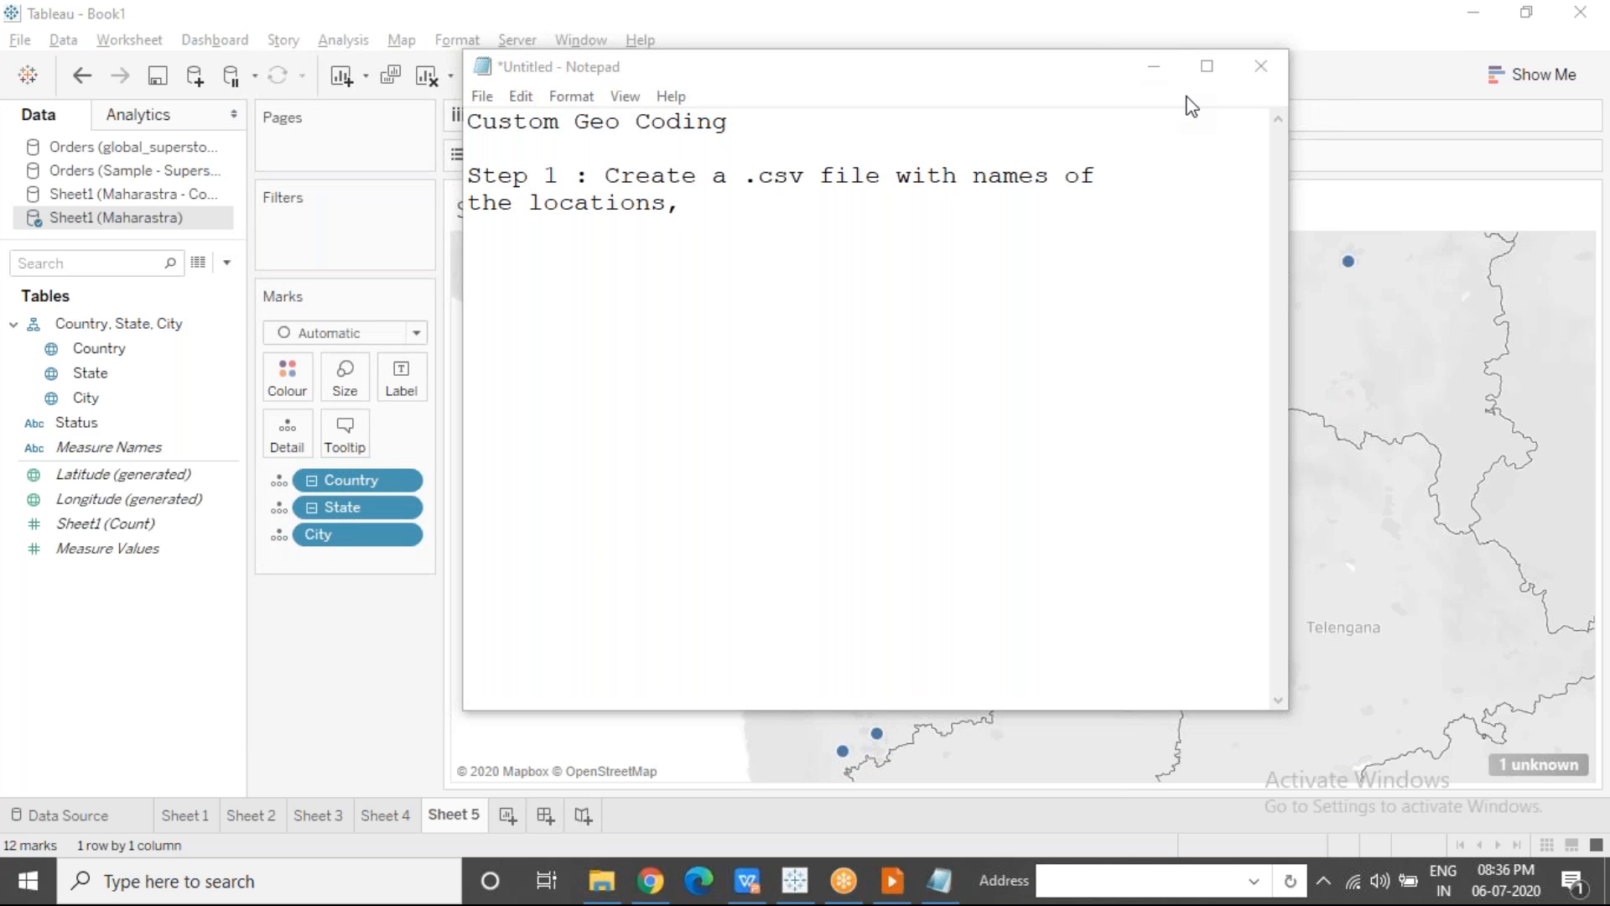
Step: Extend the Step 1 note after "locations," with "Lat, Long; parent information if applicable."
{"action": "left_click", "coordinate": [713, 200]}
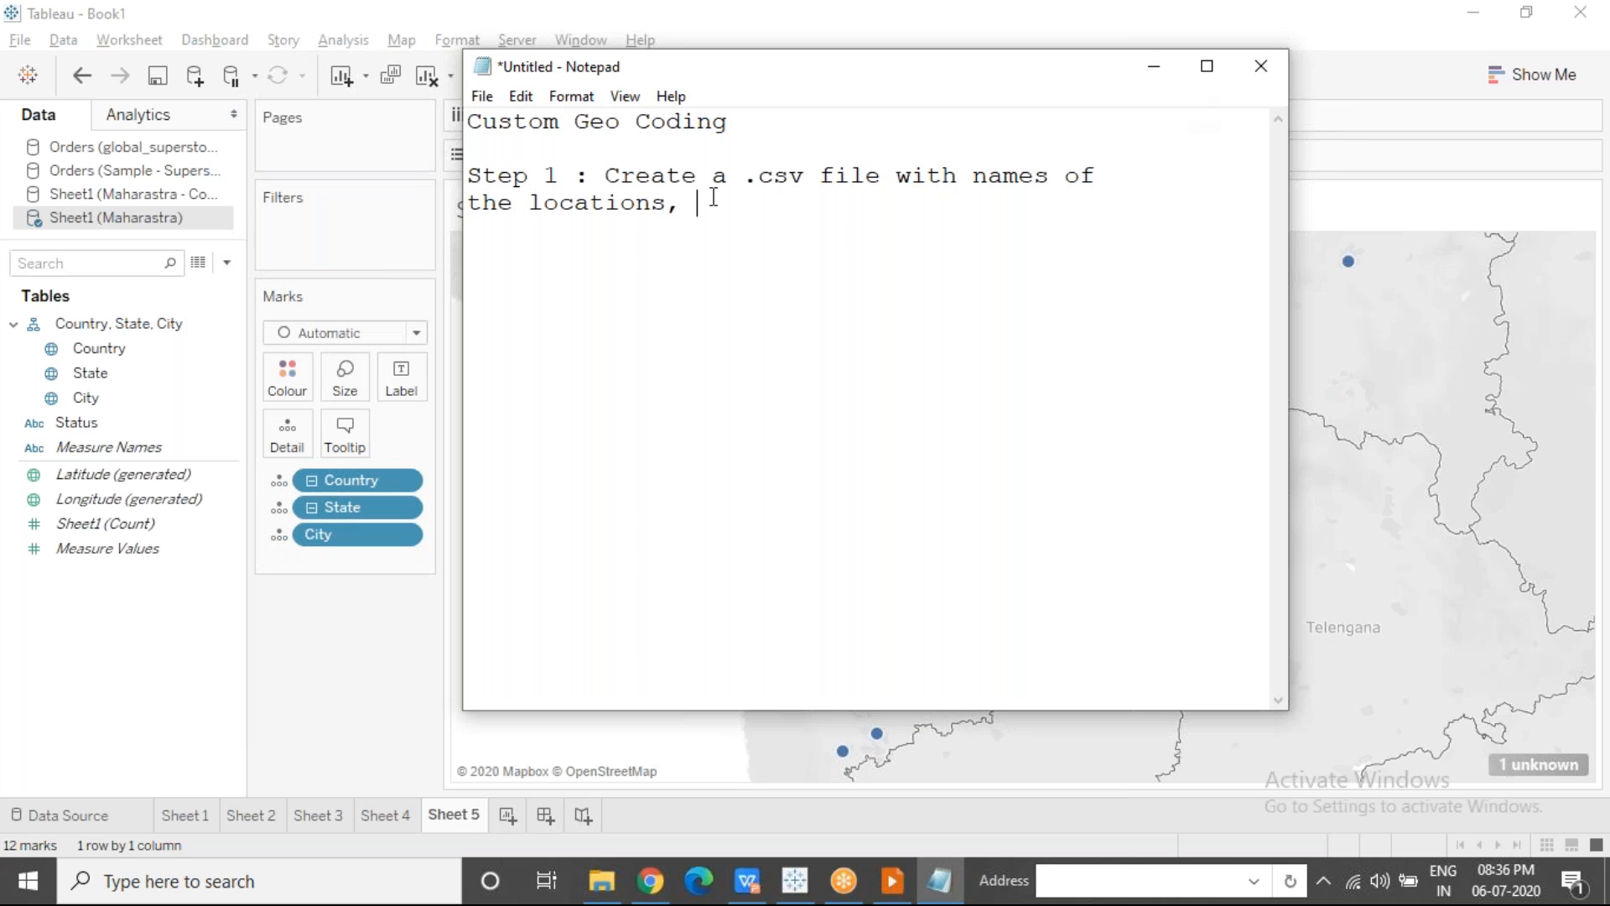
{"action": "type", "text": "Lat, Long ; parent informa"}
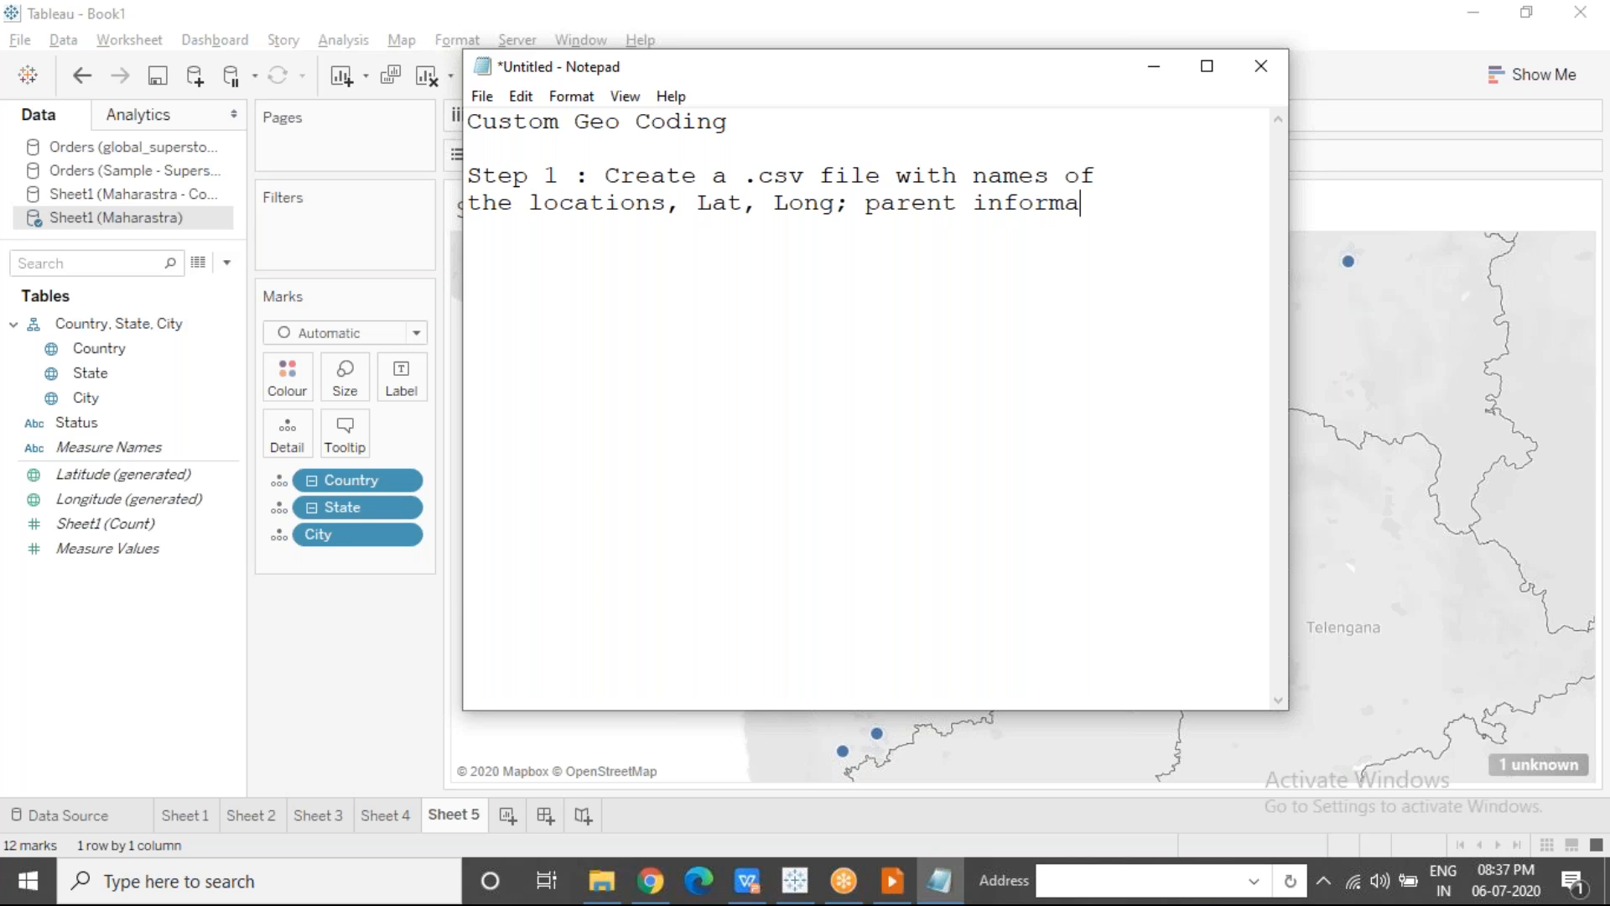
{"action": "type", "text": "tion if aa"}
{"action": "key", "text": "BackSpace"}
{"action": "type", "text": "pplica"}
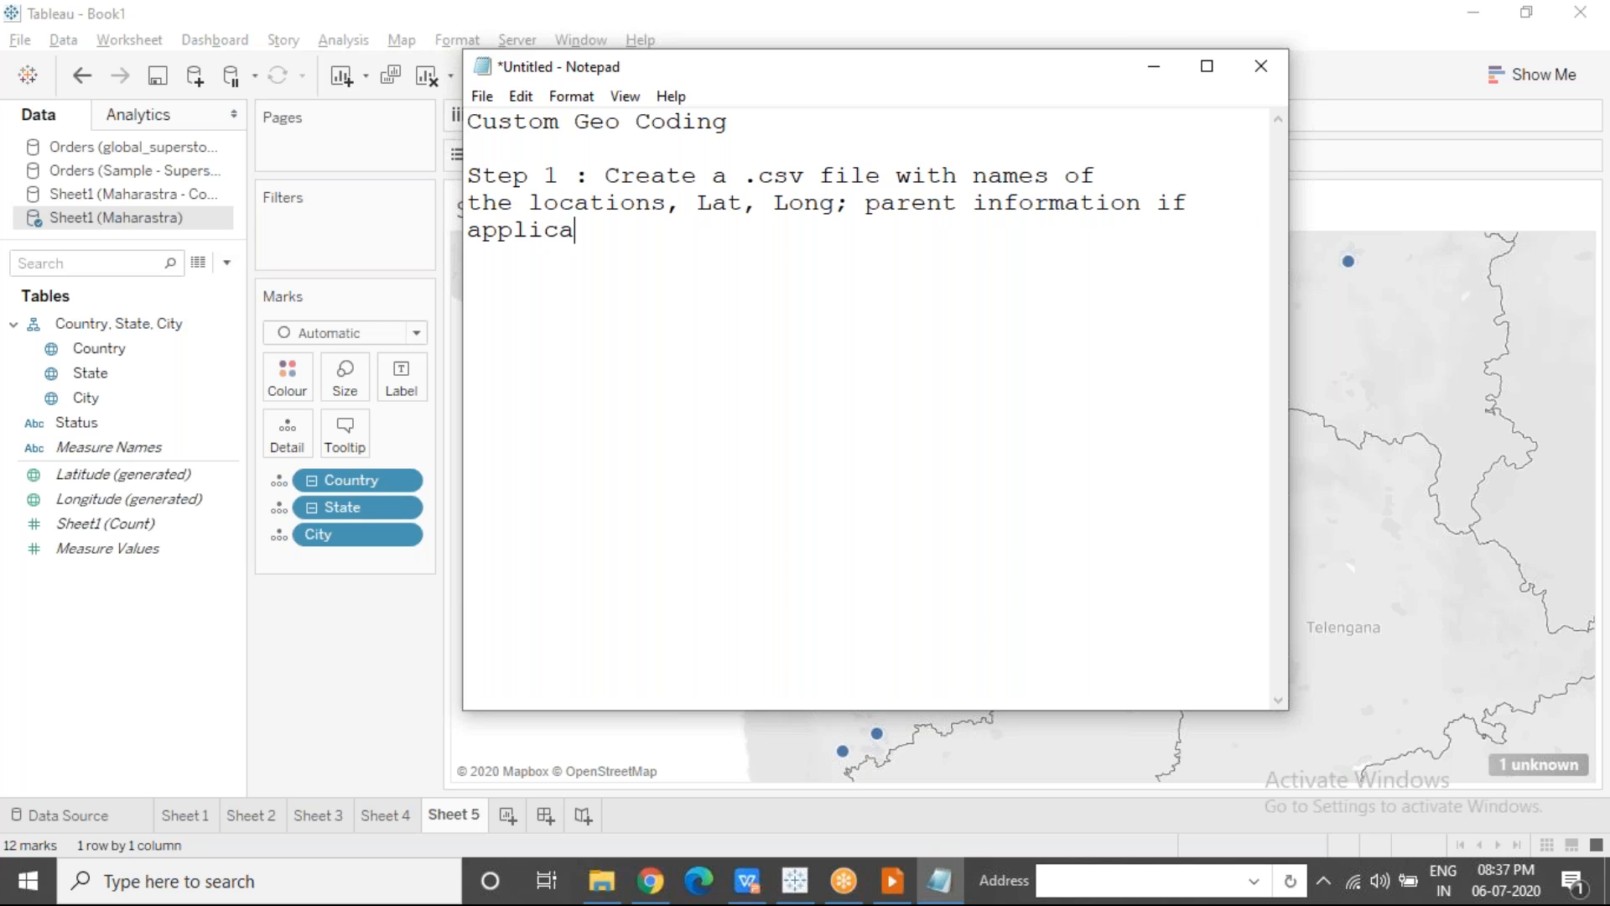
{"action": "type", "text": "ble."}
Step: Add separate example lines "City -> State -> Country", "State -> Country" and "Country" below the Step 1 note
{"action": "key", "text": "Return"}
{"action": "key", "text": "Return"}
{"action": "type", "text": "City -> State -> Country"}
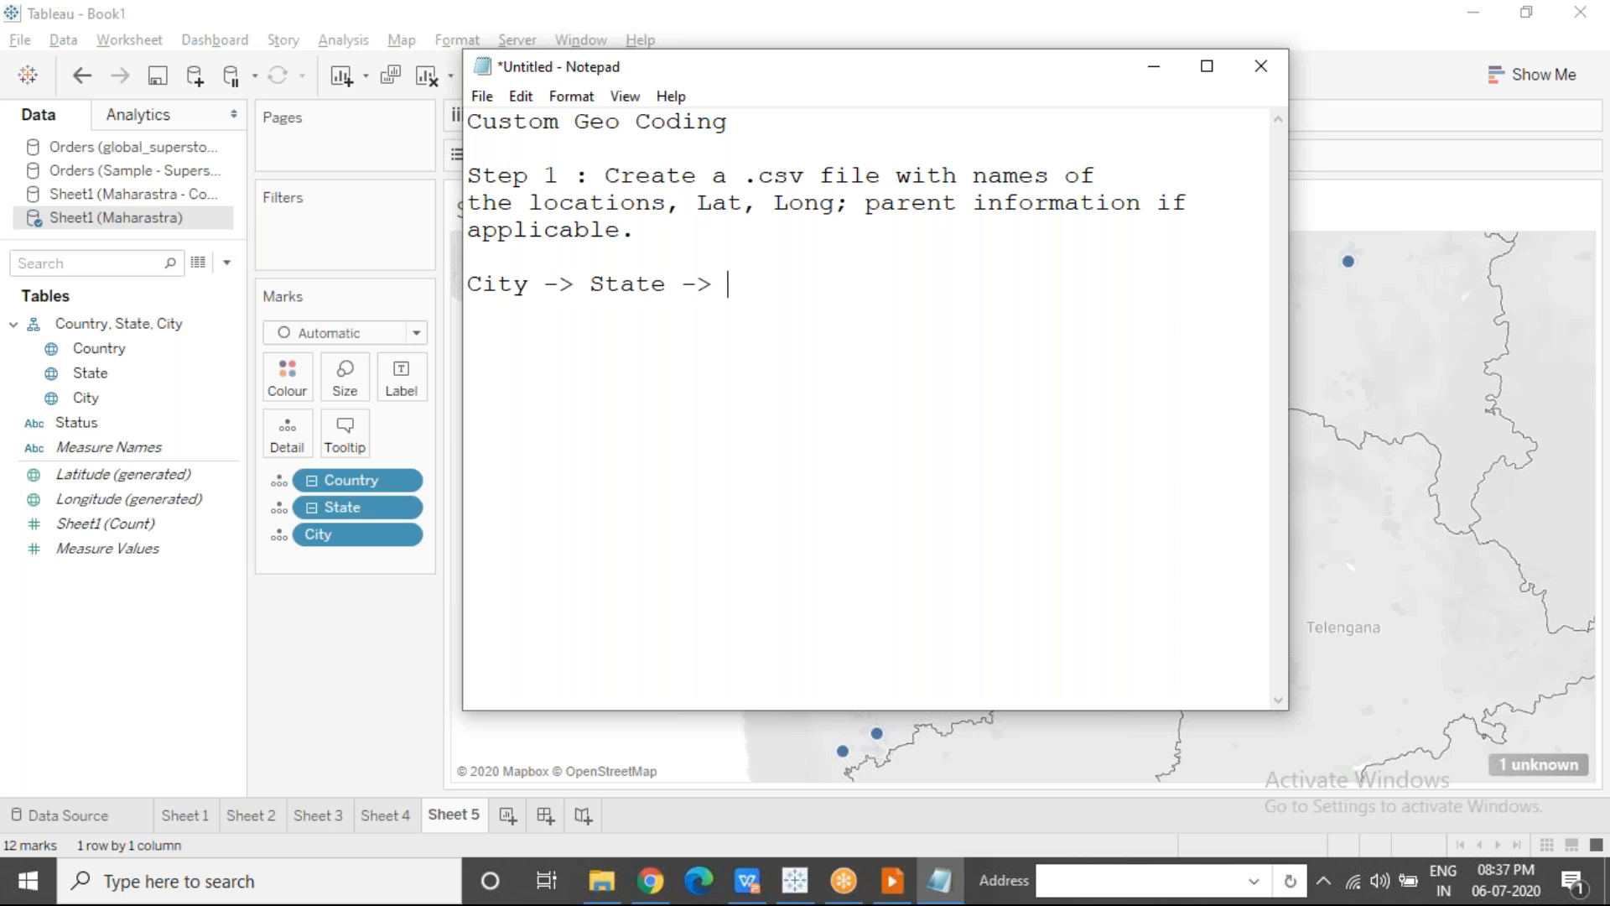
{"action": "key", "text": "Return"}
{"action": "key", "text": "Return"}
{"action": "type", "text": "State ->"}
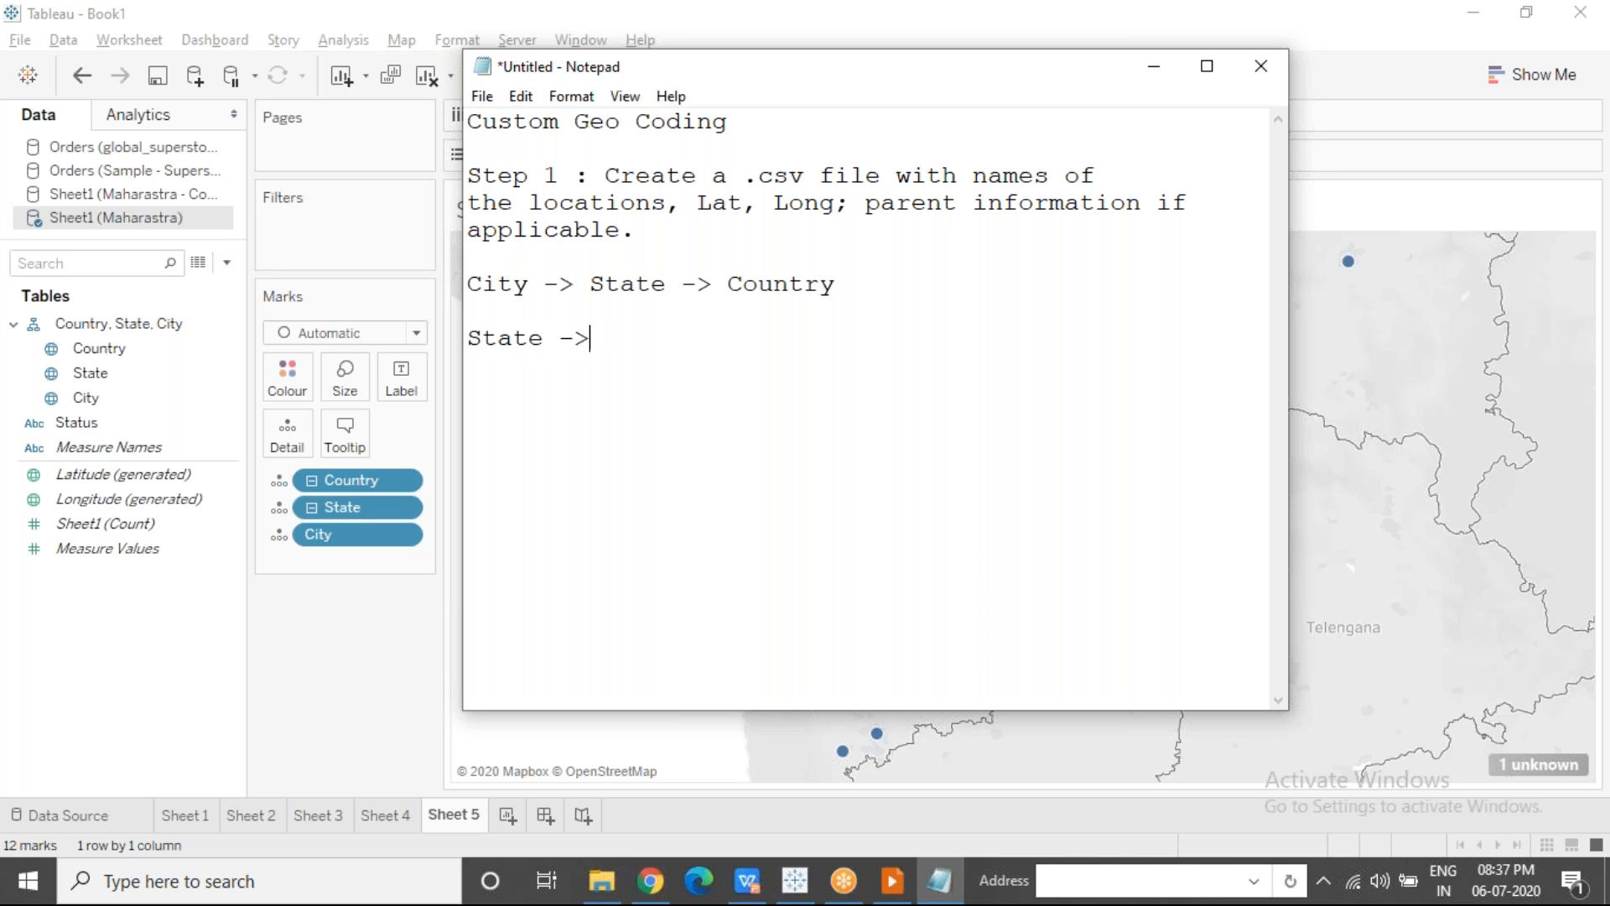
{"action": "type", "text": "Country"}
{"action": "key", "text": "Return"}
{"action": "key", "text": "Return"}
{"action": "type", "text": "Coutry"}
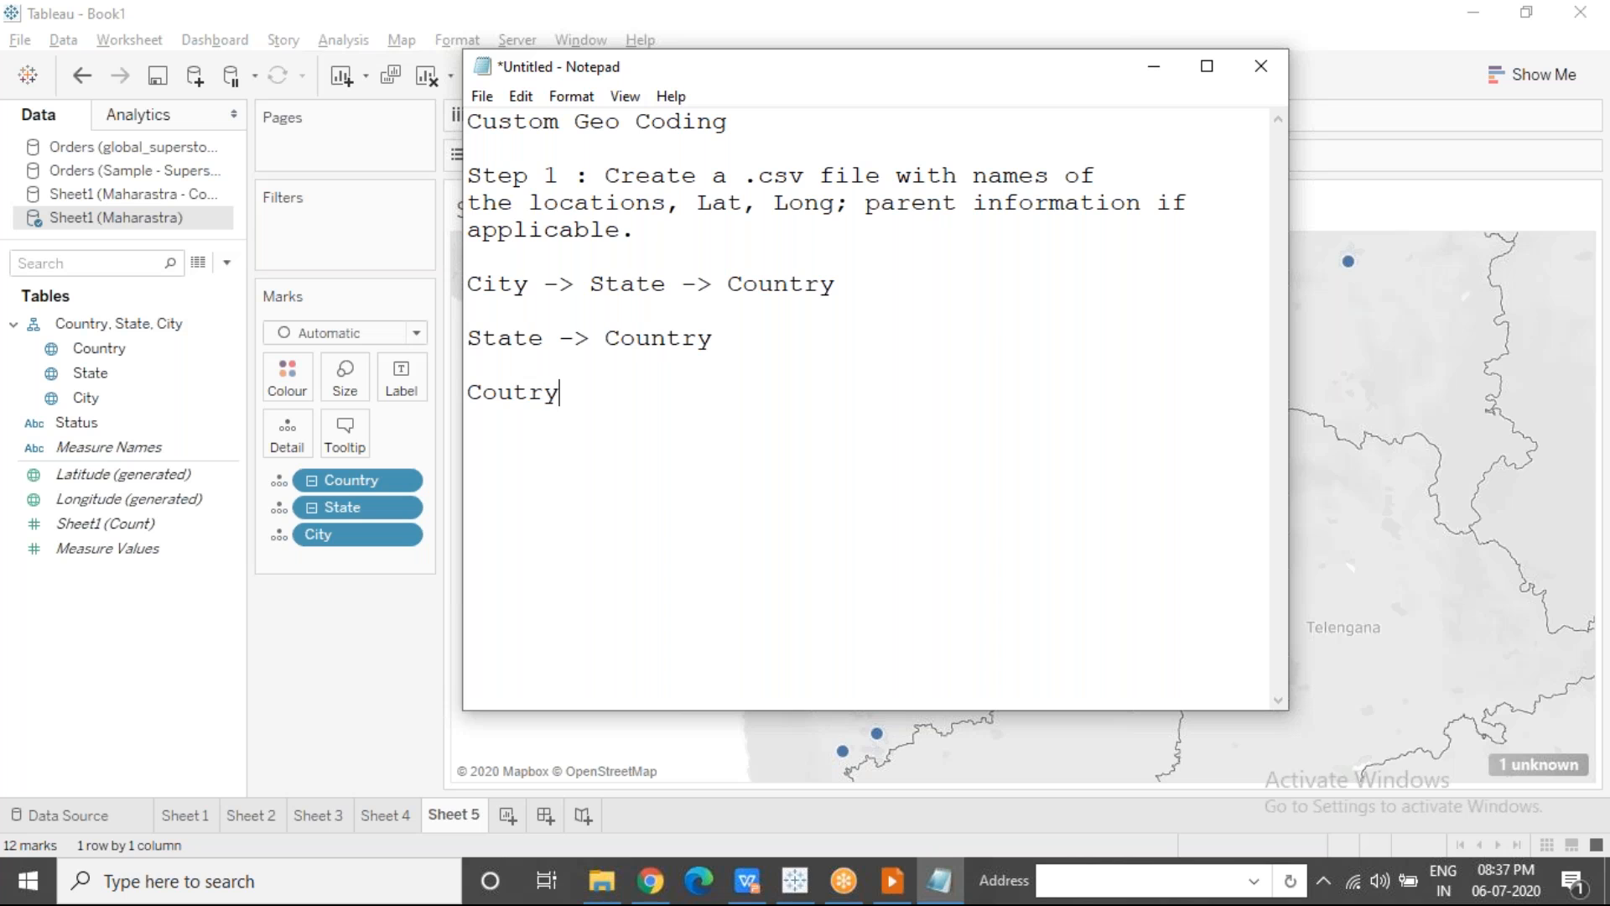
{"action": "key", "text": "BackSpace"}
{"action": "key", "text": "BackSpace"}
{"action": "key", "text": "BackSpace"}
{"action": "type", "text": "ntry"}
Step: Delete the three hierarchy example lines below the Step 1 note
{"action": "key", "text": "shift+Home"}
{"action": "key", "text": "shift+Up"}
{"action": "key", "text": "shift+Up"}
{"action": "key", "text": "shift+Up"}
{"action": "key", "text": "shift+Up"}
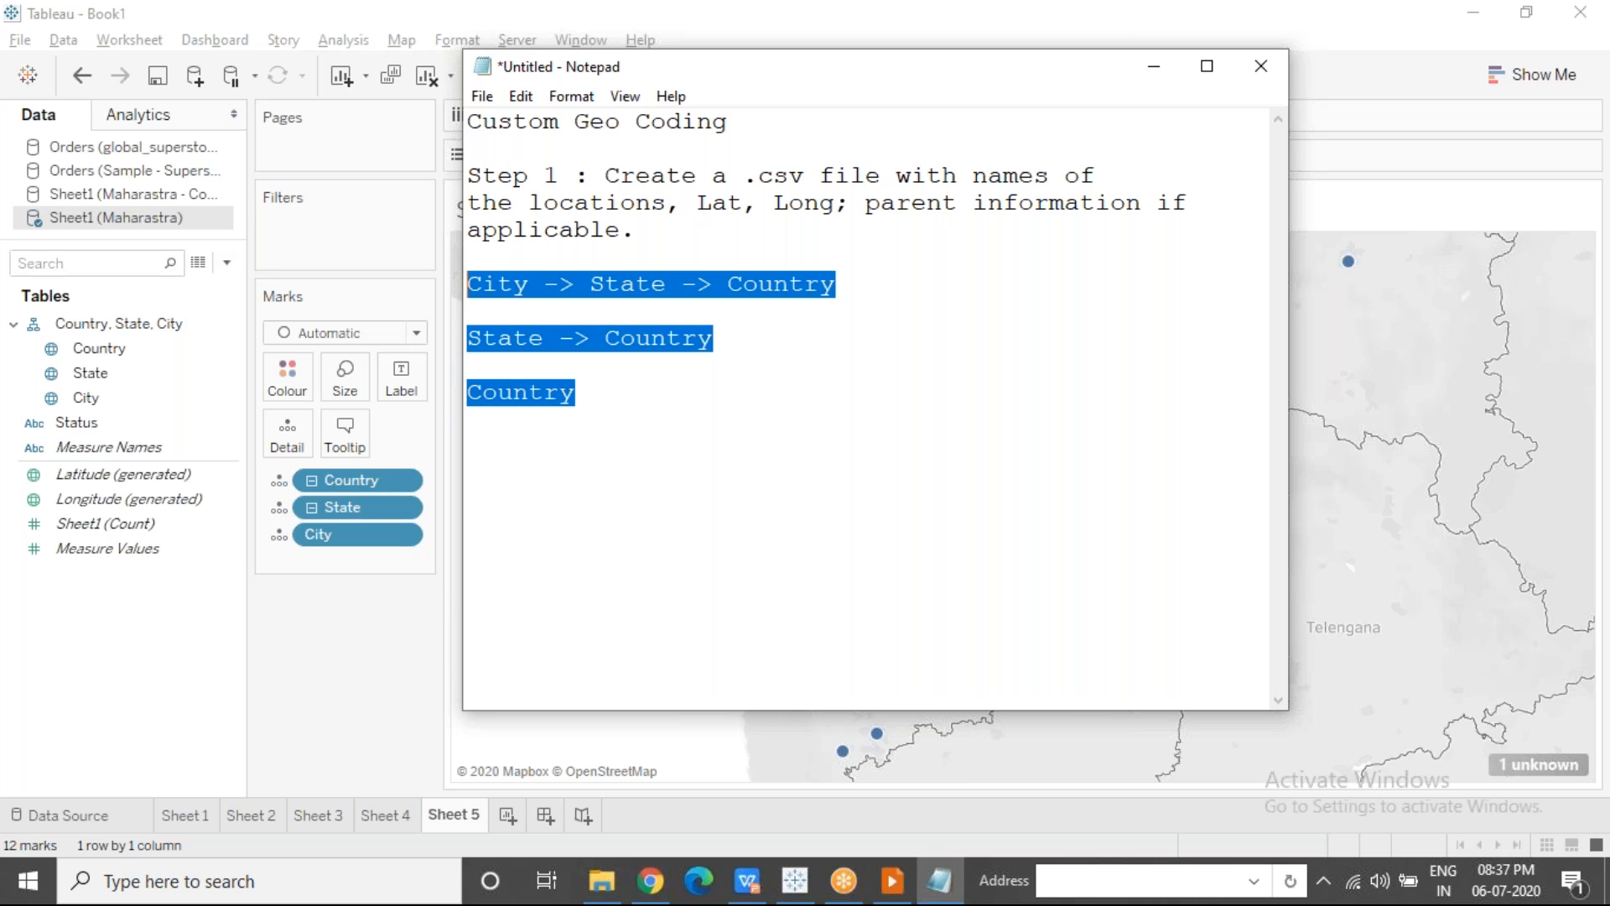
{"action": "key", "text": "BackSpace"}
{"action": "key", "text": "BackSpace"}
{"action": "key", "text": "BackSpace"}
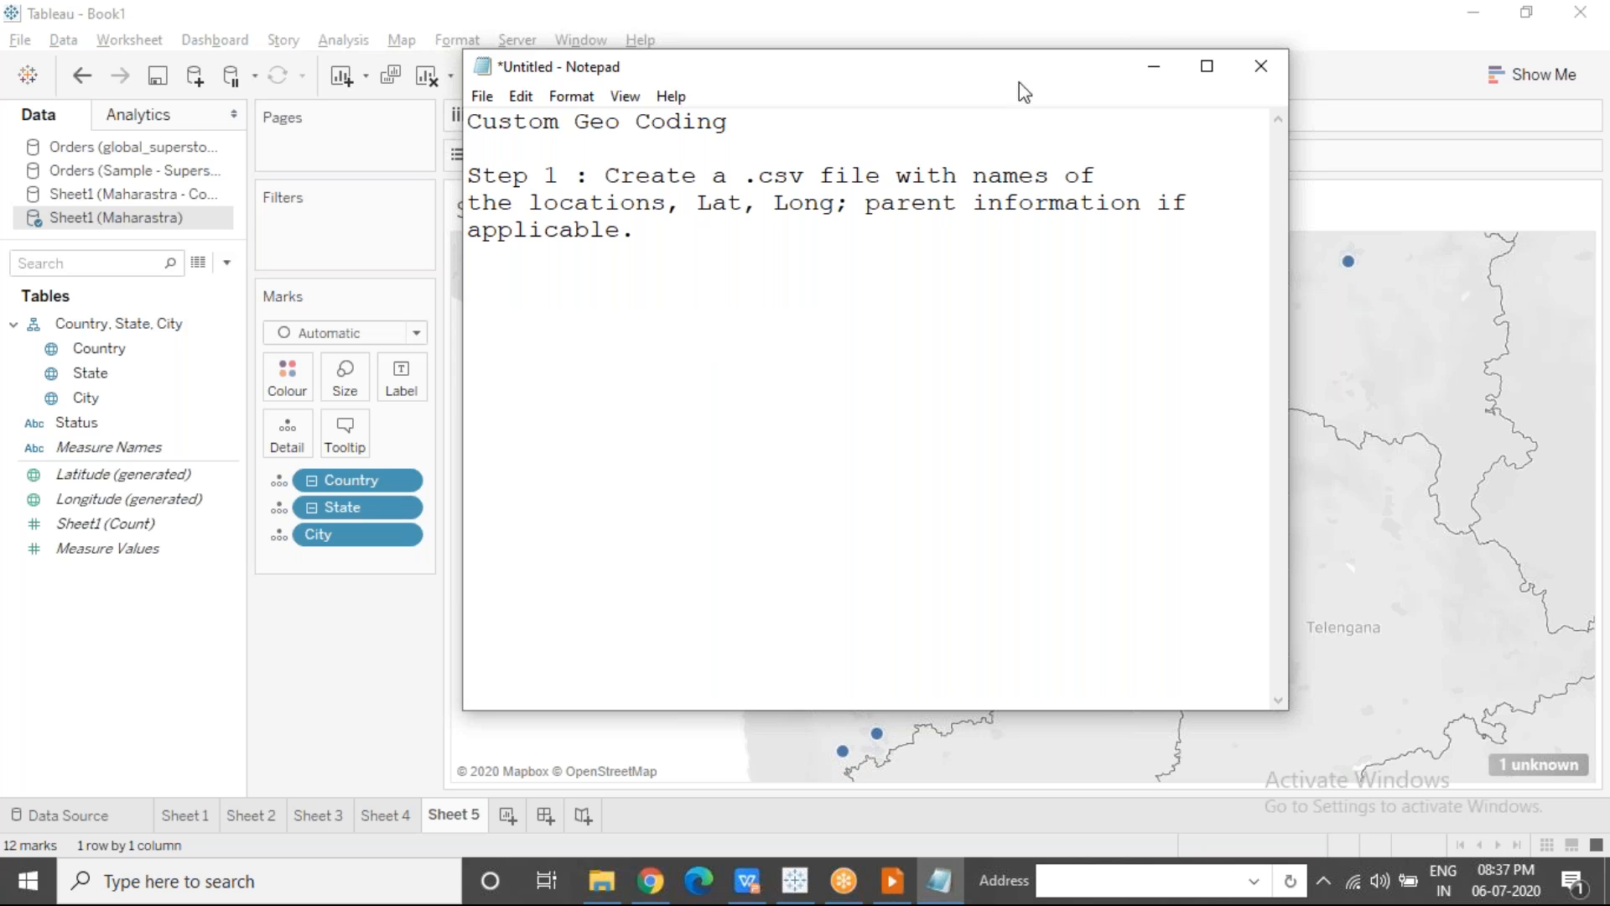
Step: Add the line "Save it in a Folder/Directory" below the Step 1 note and start a "Step 2:" line
{"action": "left_click", "coordinate": [1128, 36]}
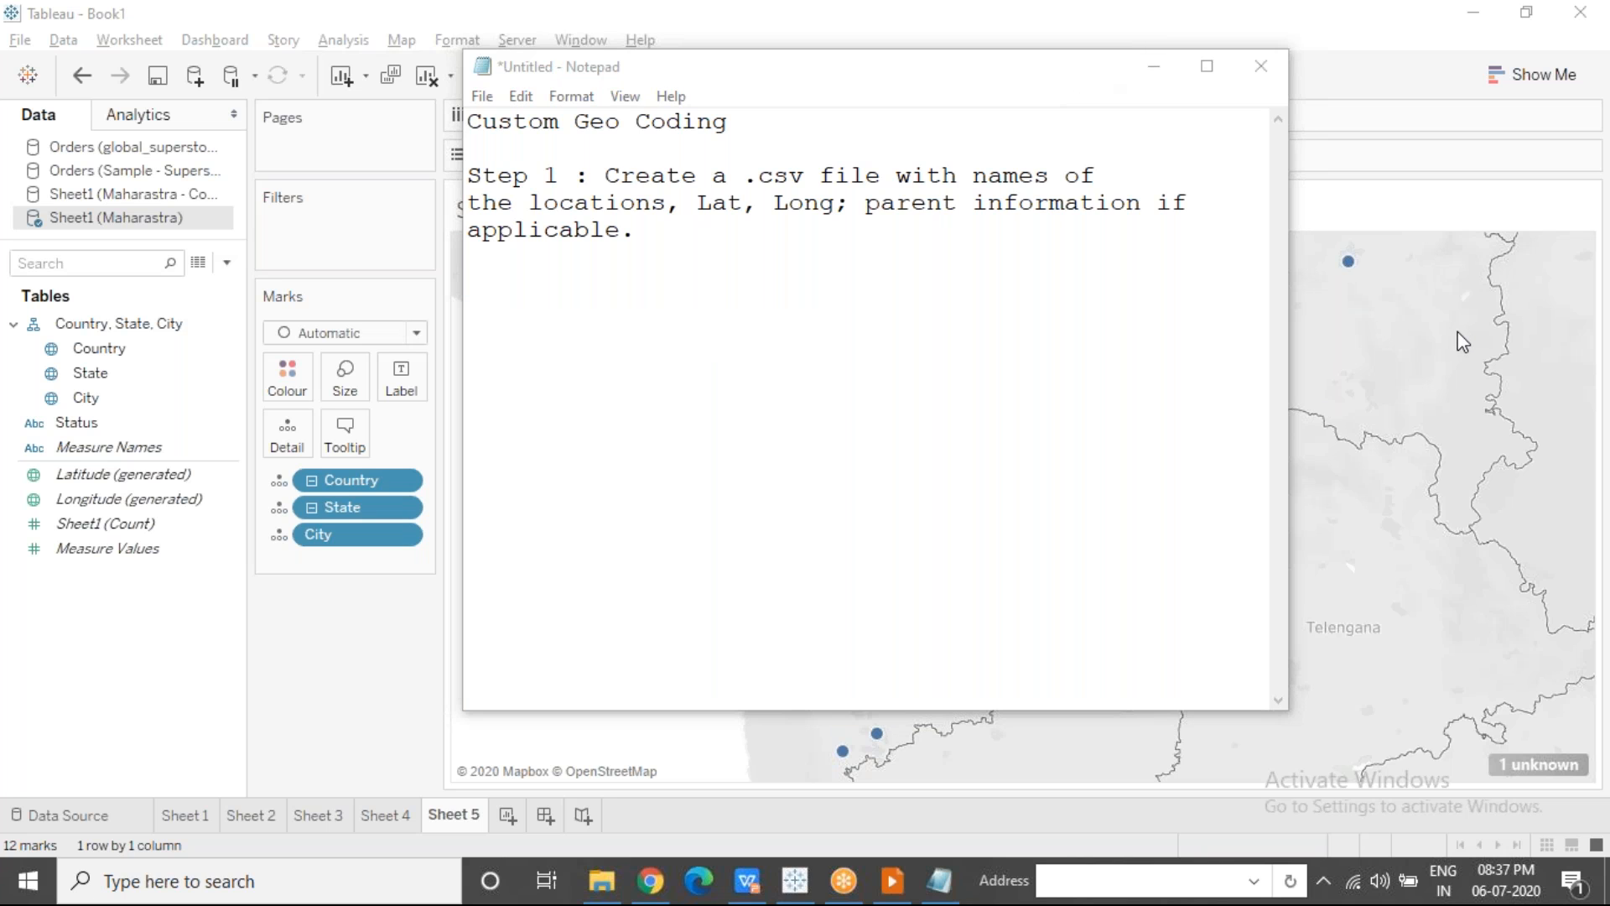
{"action": "left_click", "coordinate": [657, 228]}
{"action": "key", "text": "Return"}
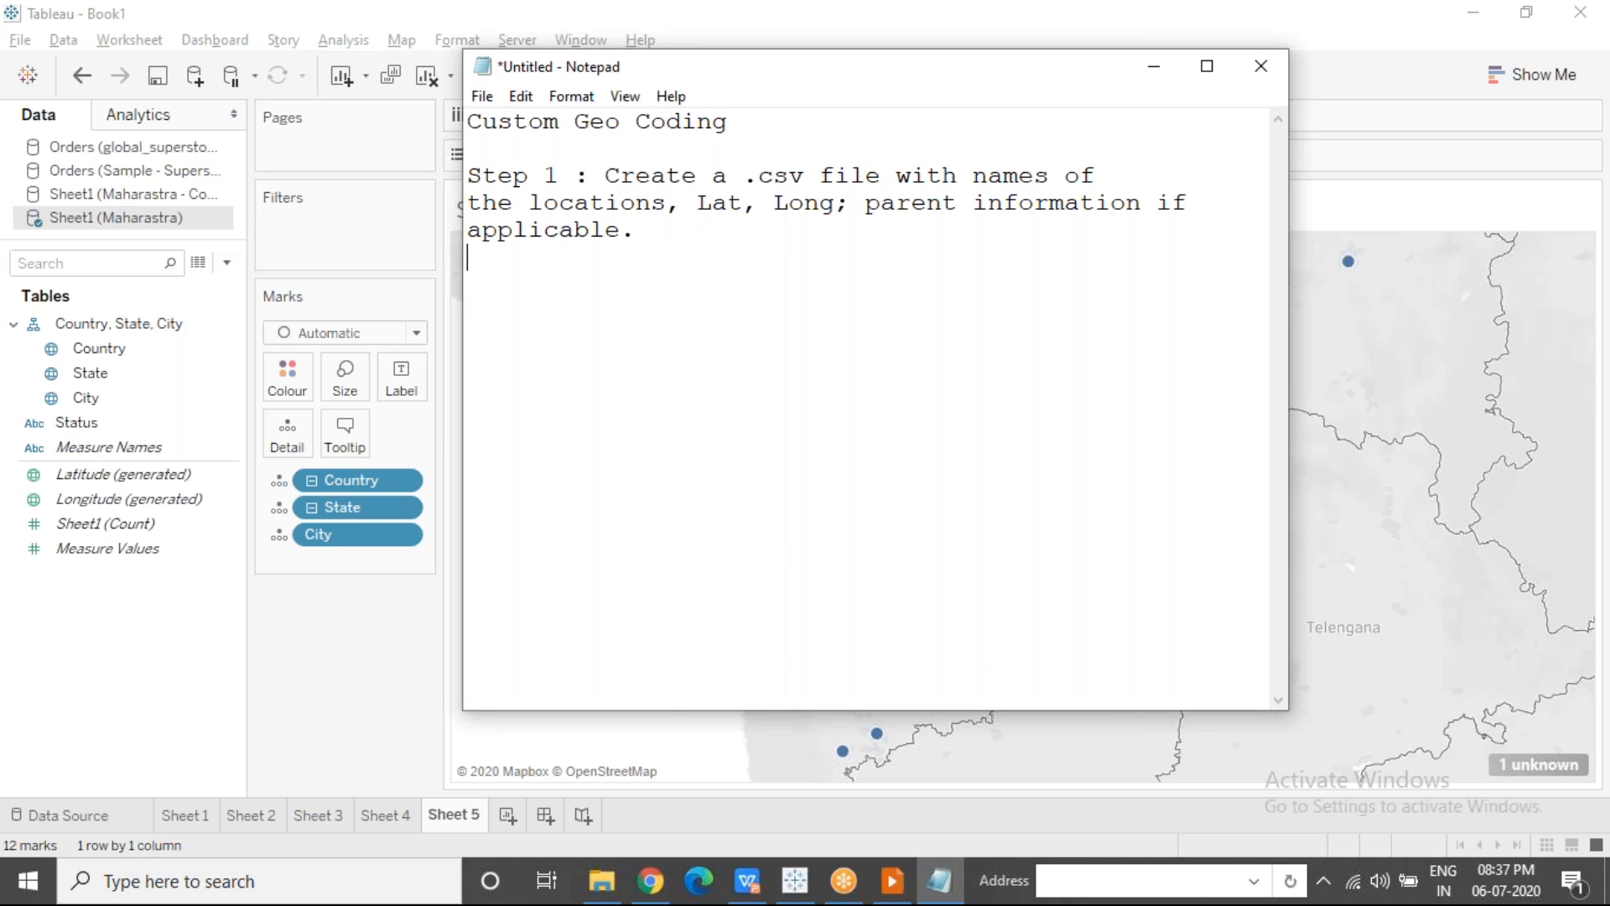
{"action": "key", "text": "Return"}
{"action": "type", "text": "Save it ina "}
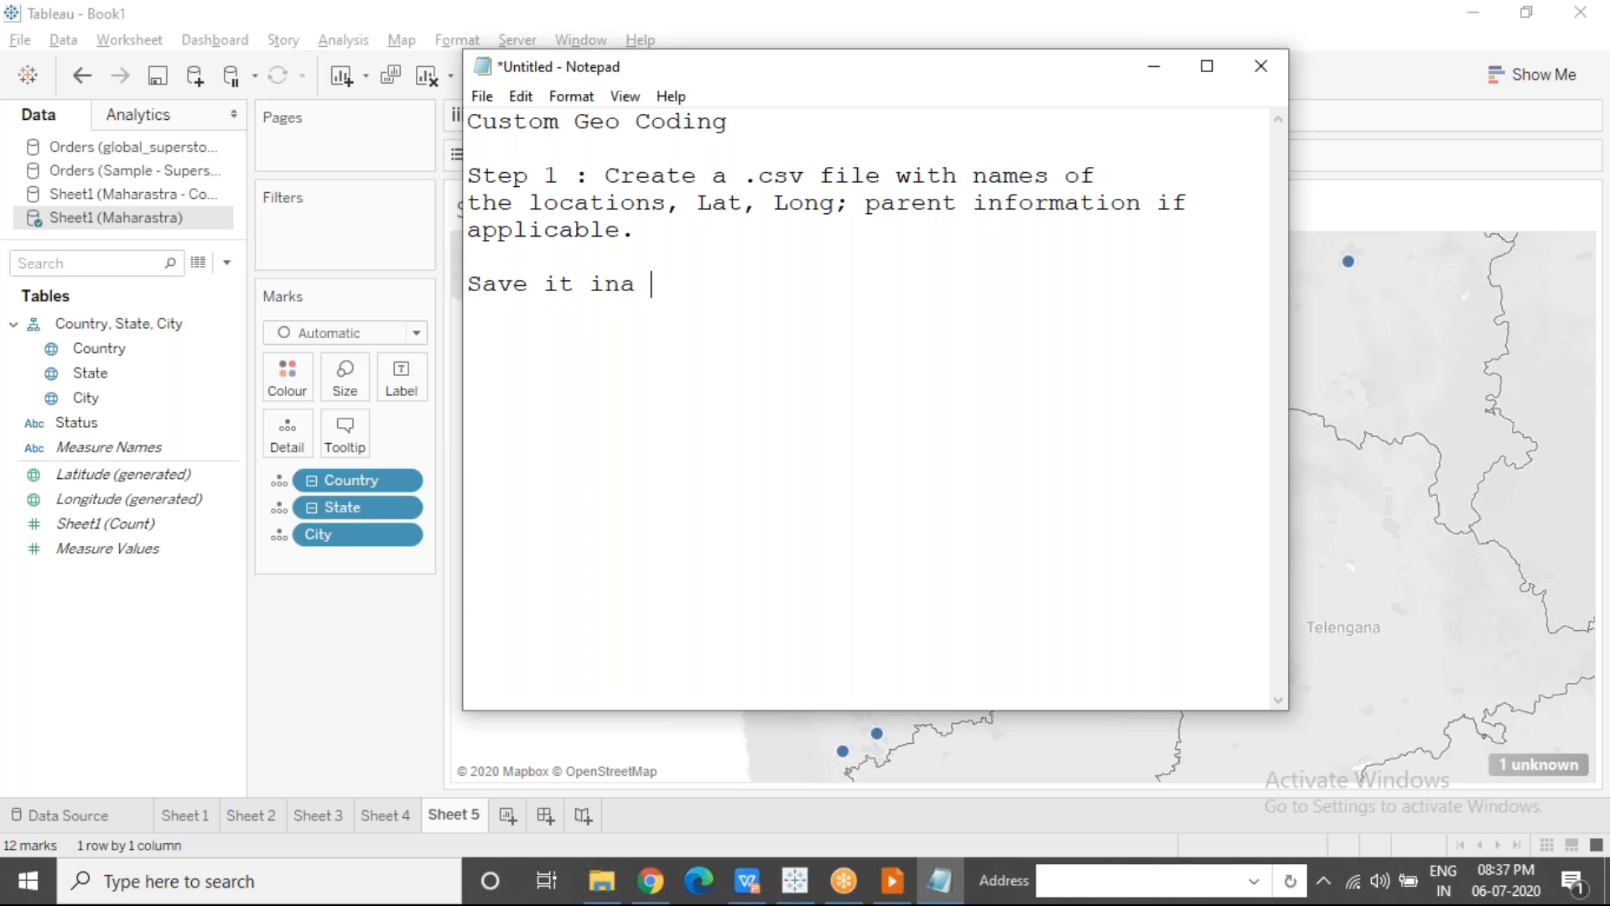
{"action": "type", "text": "Folder"}
{"action": "key", "text": "Left"}
{"action": "key", "text": "Left"}
{"action": "key", "text": "Left"}
{"action": "key", "text": "Left"}
{"action": "key", "text": "Left"}
{"action": "key", "text": "Left"}
{"action": "key", "text": "Left"}
{"action": "key", "text": "Left"}
{"action": "type", "text": "Folder/Directory  "}
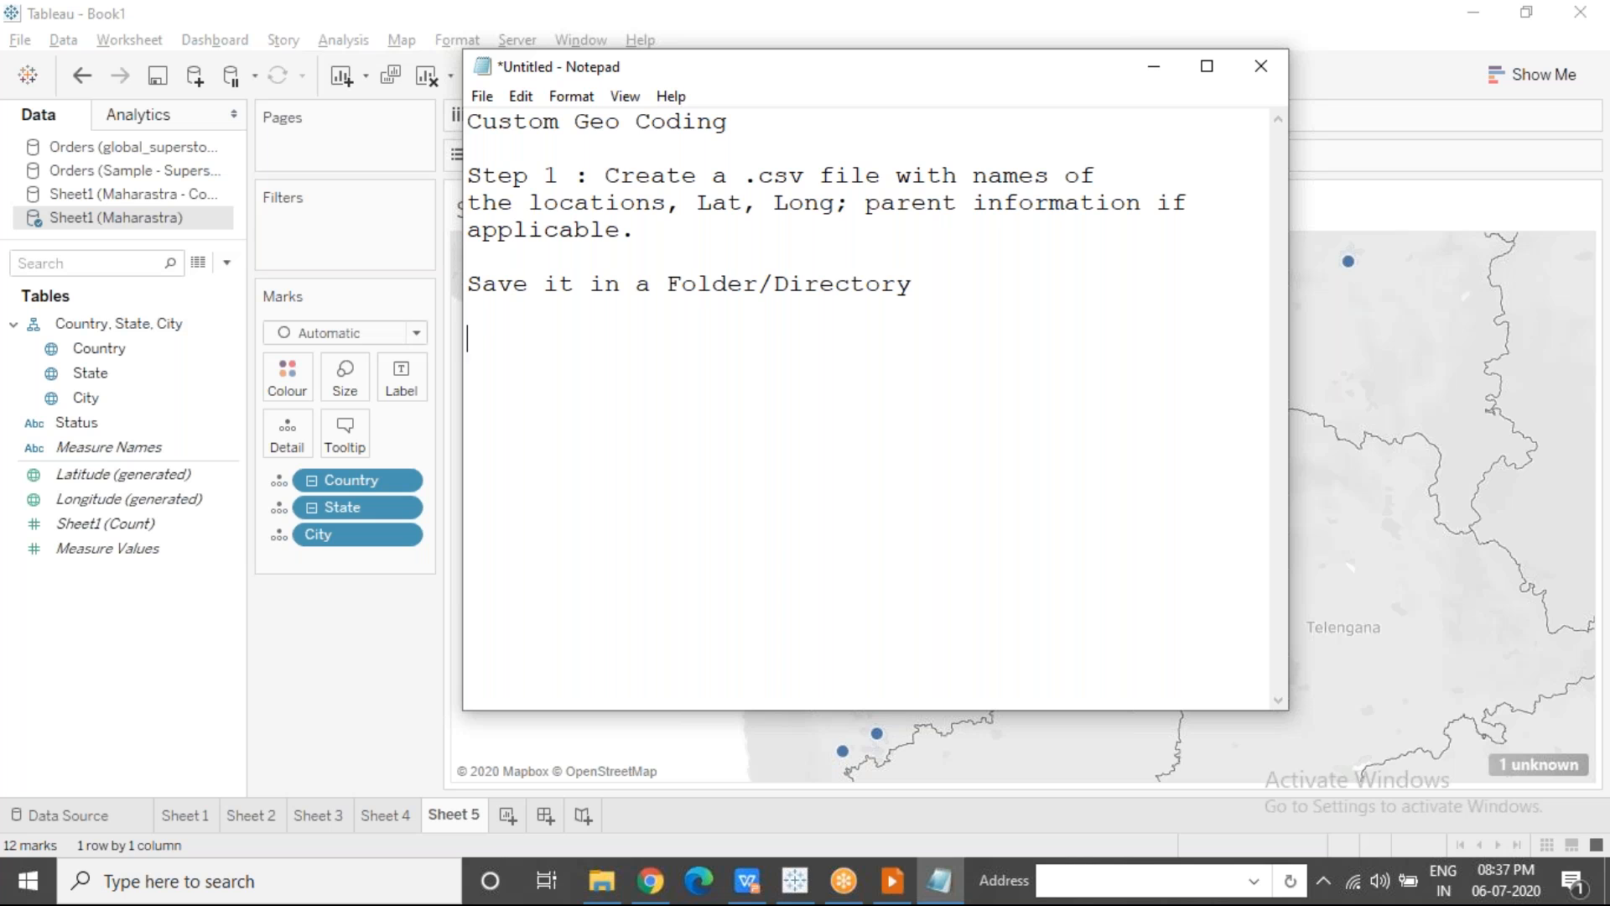
{"action": "type", "text": "Step 2:"}
Step: Minimise the notes and open Geo_Coding.csv from the Geo_Coding folder inside the Tableau folder
{"action": "left_click", "coordinate": [1154, 66]}
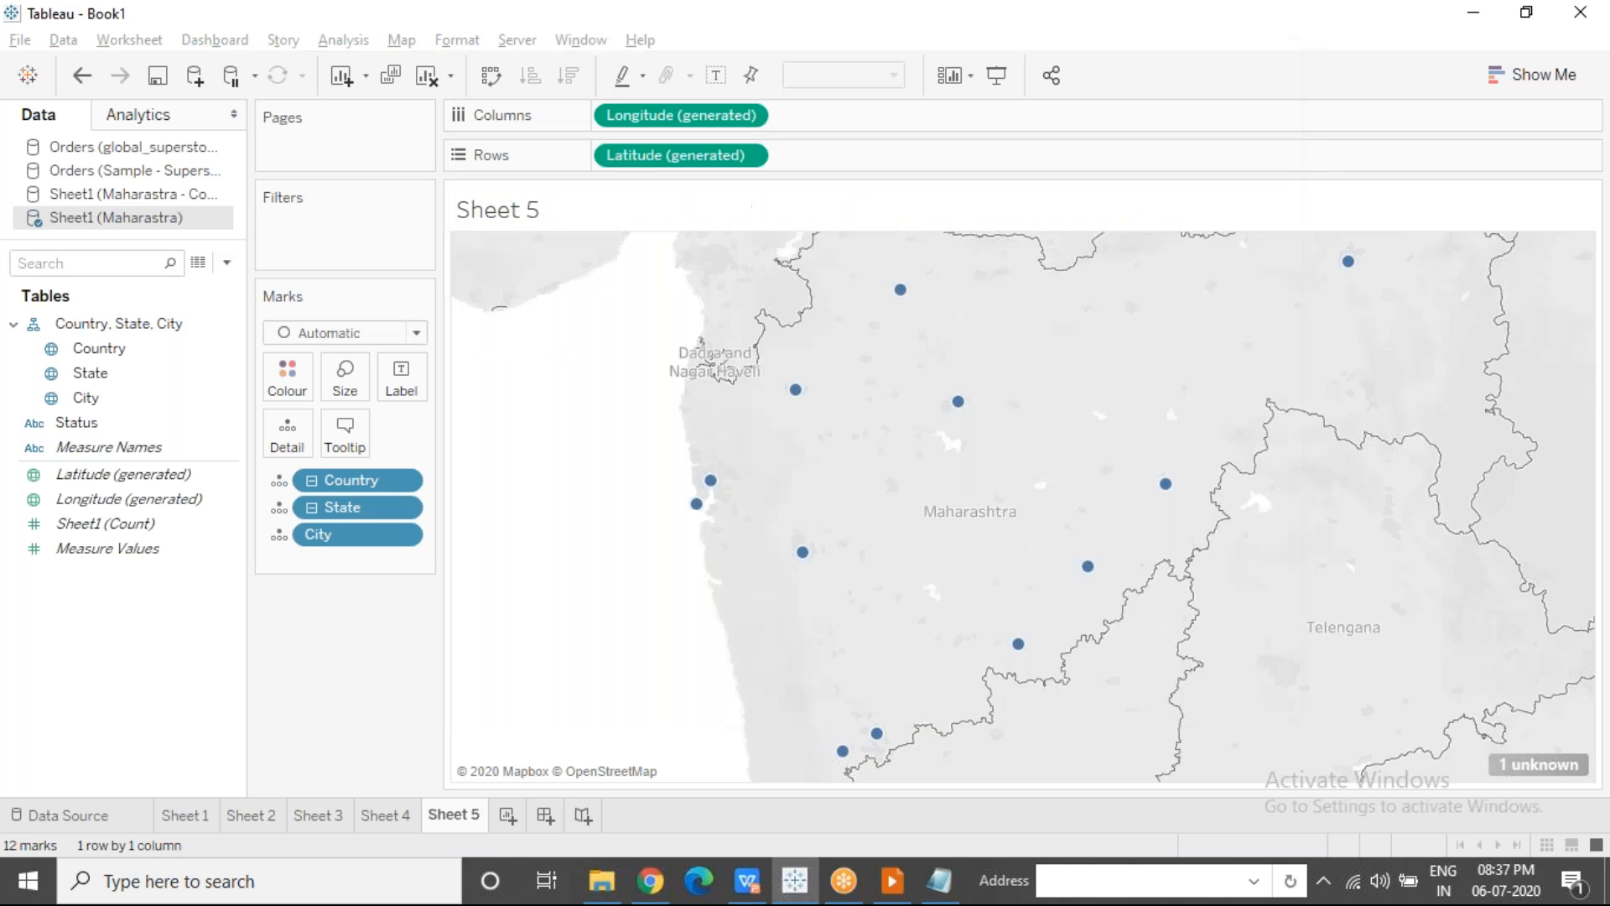
{"action": "left_click", "coordinate": [602, 880]}
{"action": "left_click", "coordinate": [424, 535]}
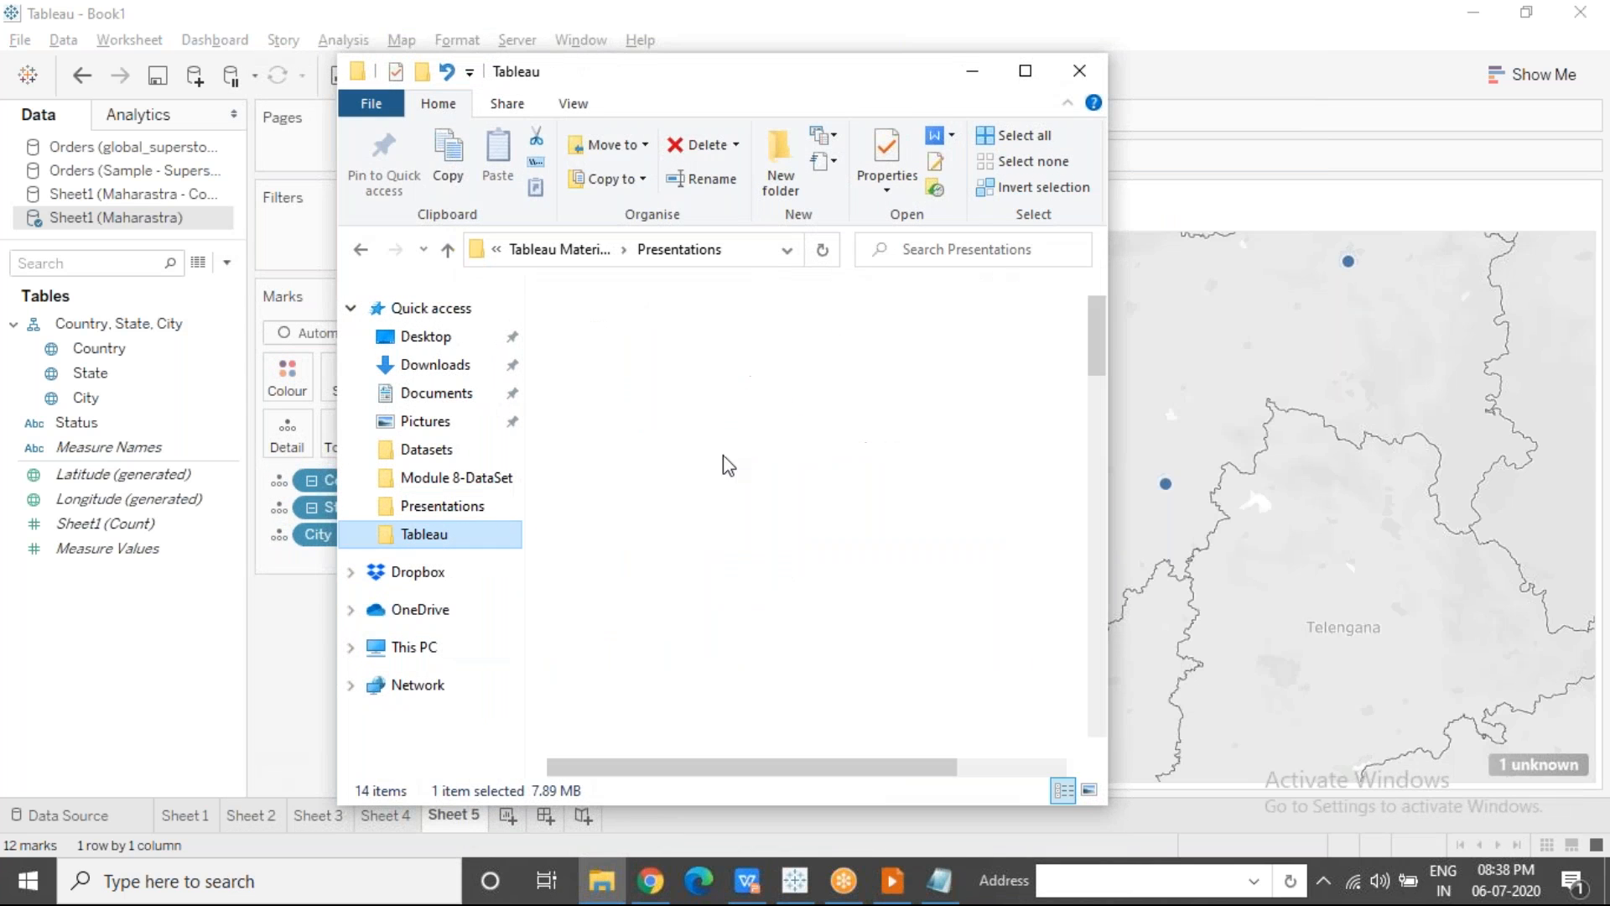
{"action": "double_click", "coordinate": [658, 452]}
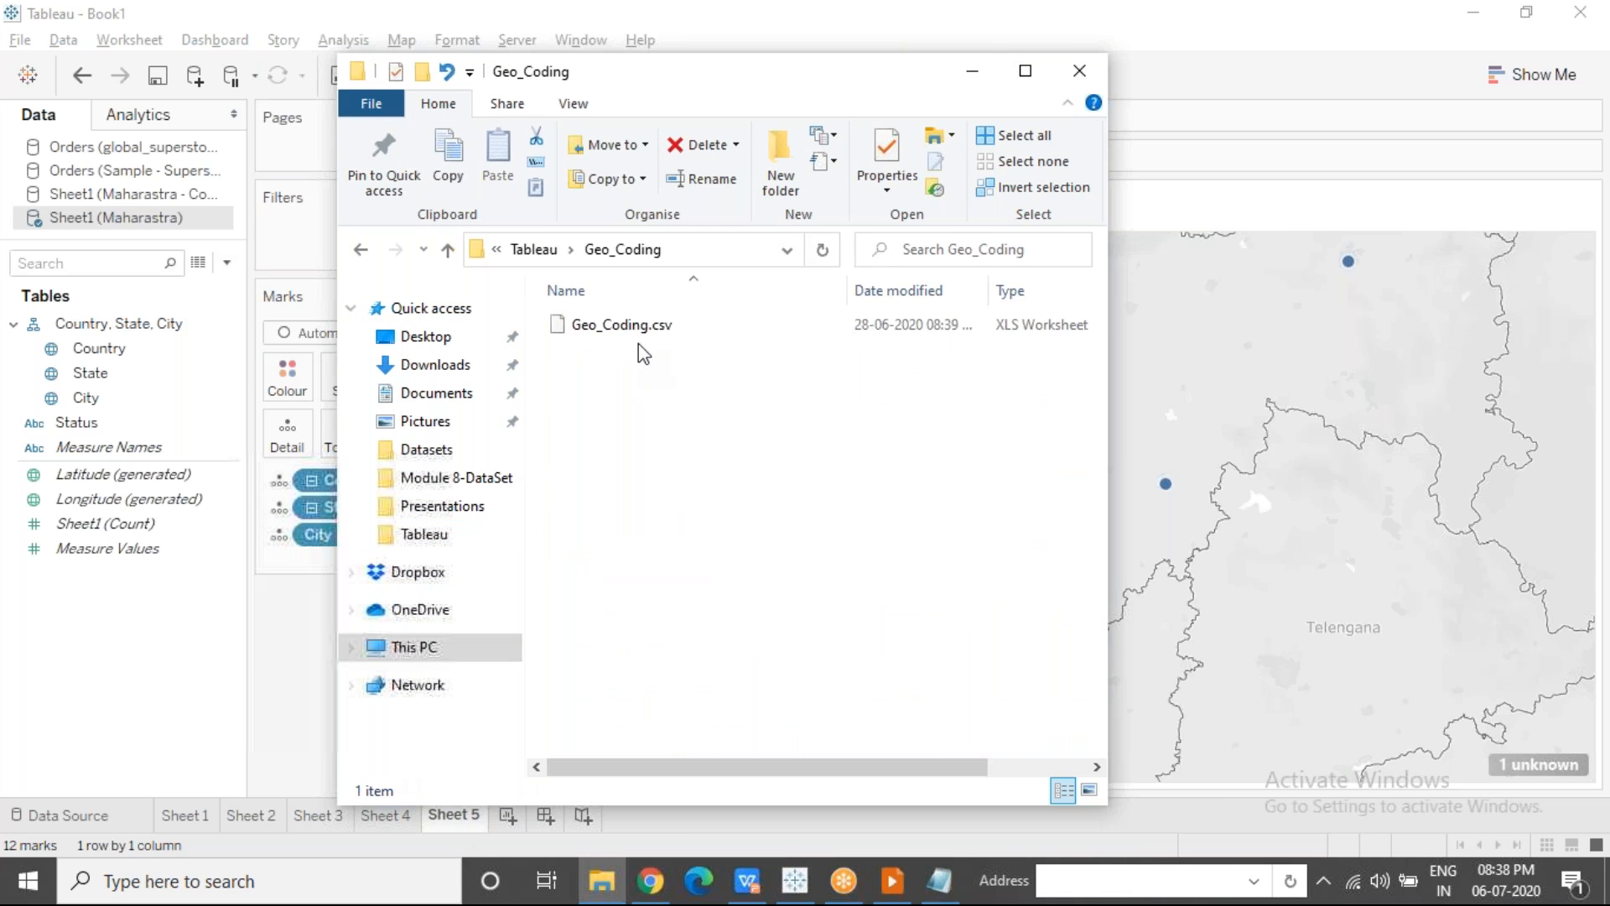
{"action": "left_click", "coordinate": [641, 332]}
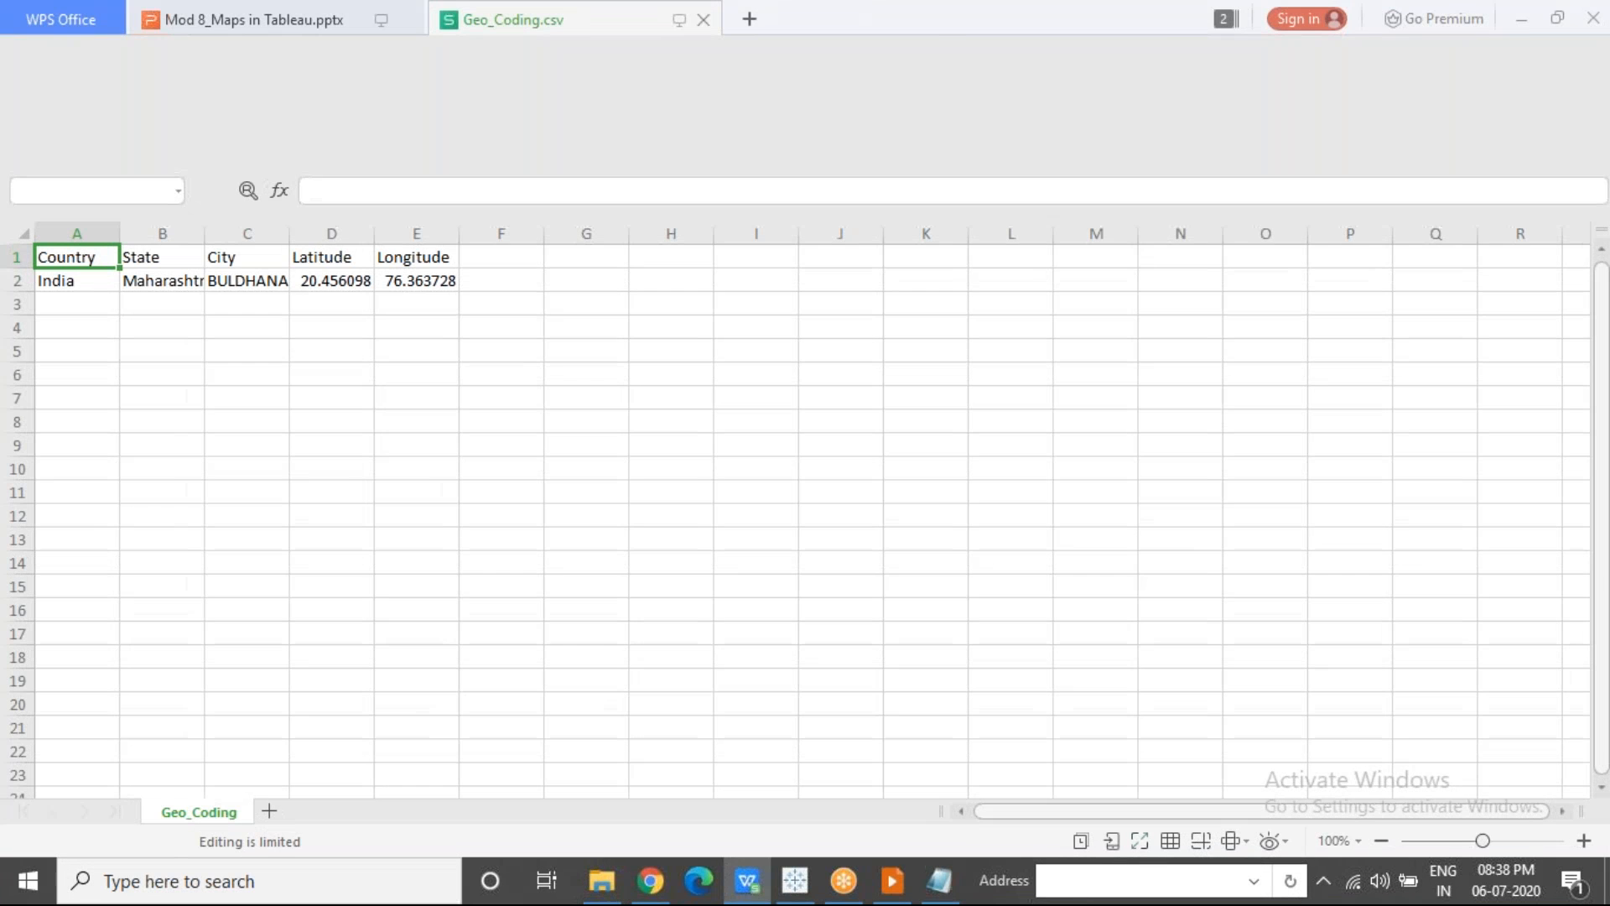
Step: Review the City, Latitude, Longitude, State and Country columns of Geo_Coding.csv
{"action": "left_click", "coordinate": [246, 238]}
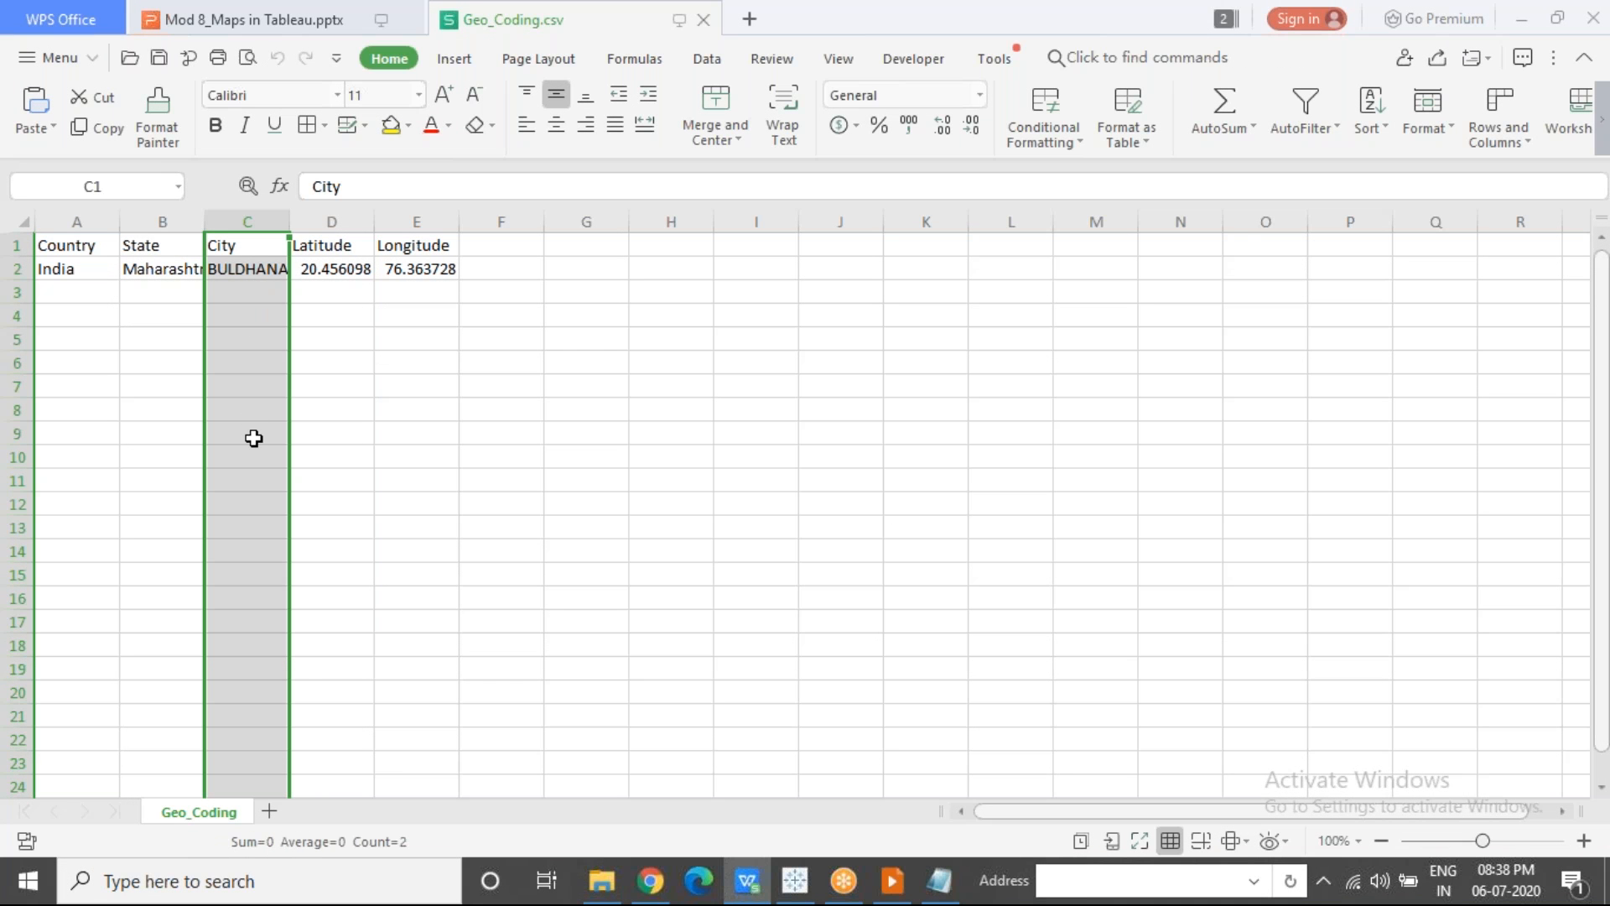
{"action": "left_click", "coordinate": [323, 220]}
{"action": "left_click", "coordinate": [403, 220]}
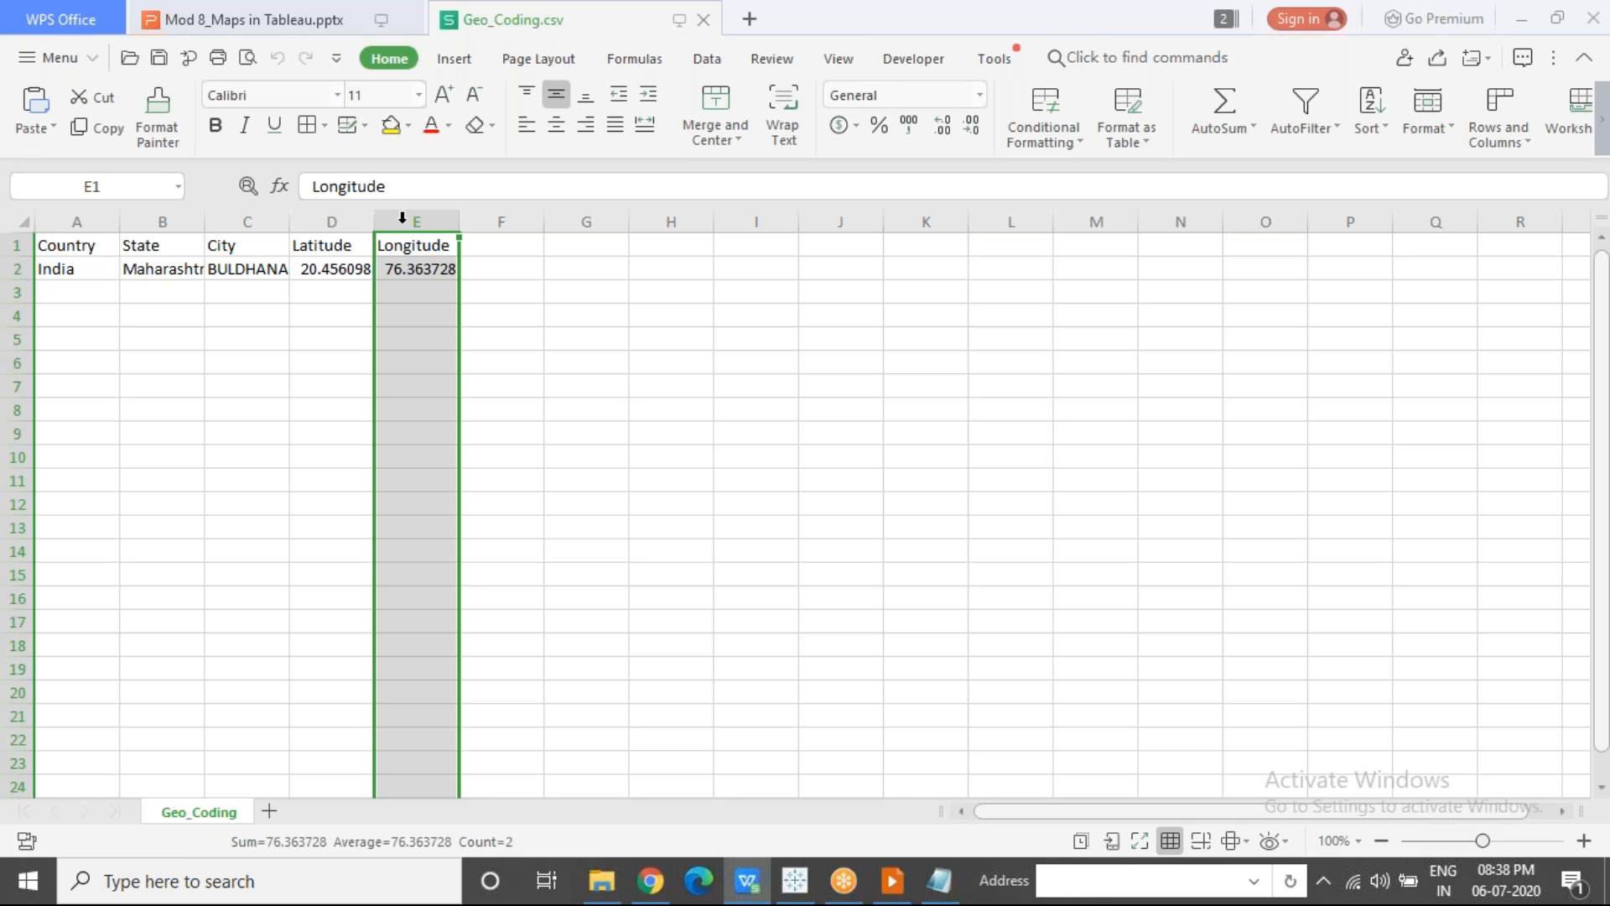
{"action": "left_click", "coordinate": [186, 220]}
{"action": "left_click", "coordinate": [57, 219]}
{"action": "left_click", "coordinate": [469, 431]}
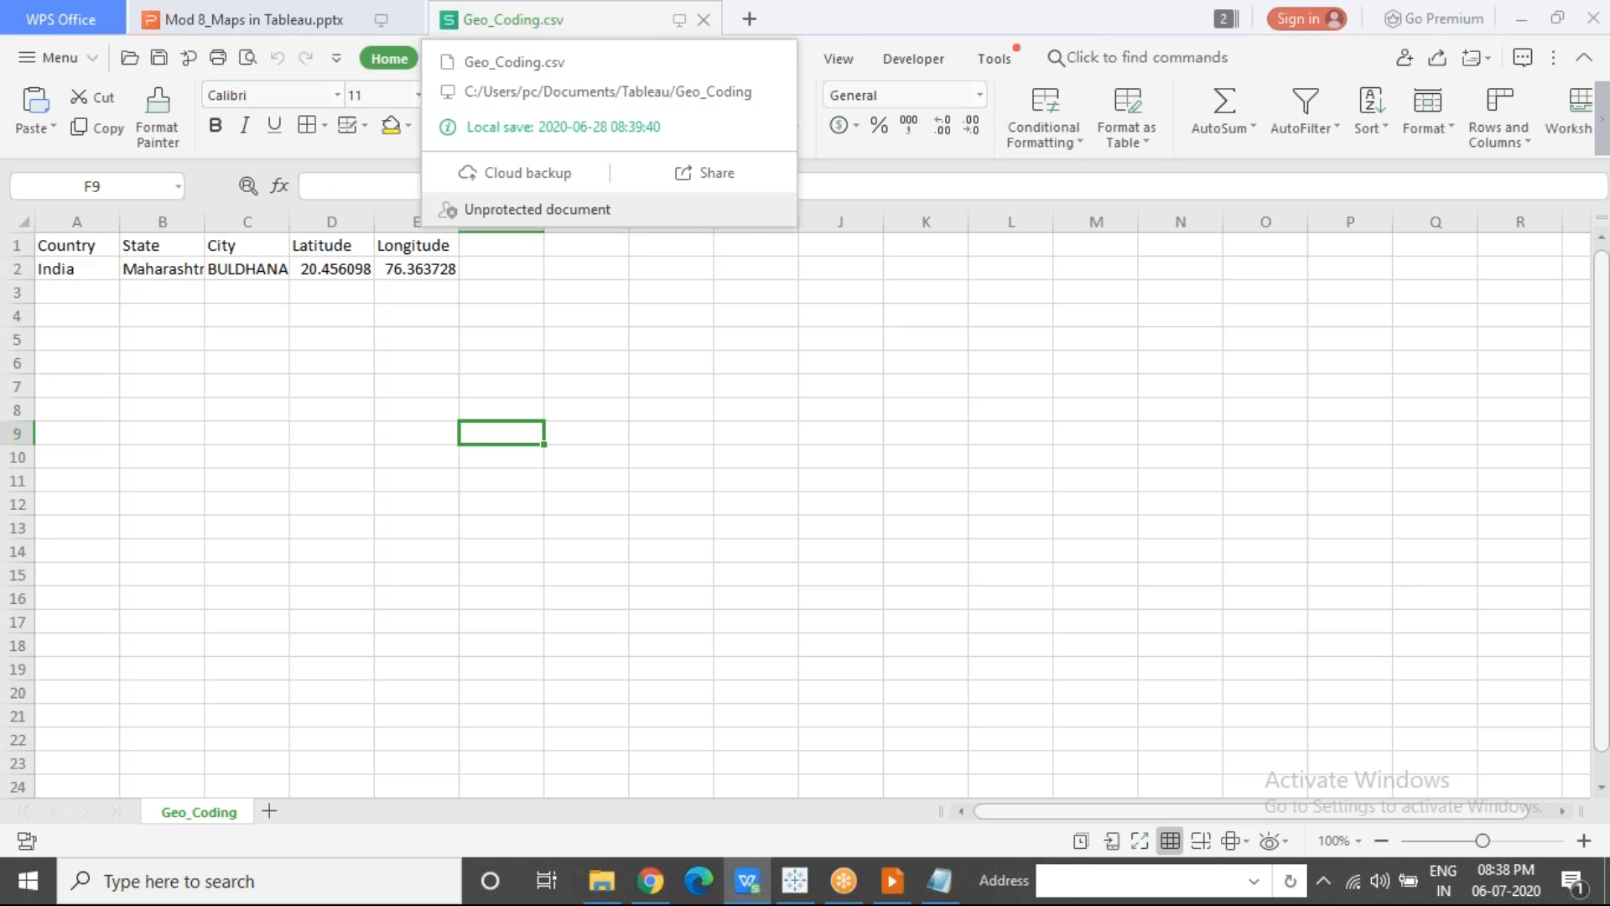
{"action": "left_click", "coordinate": [700, 429]}
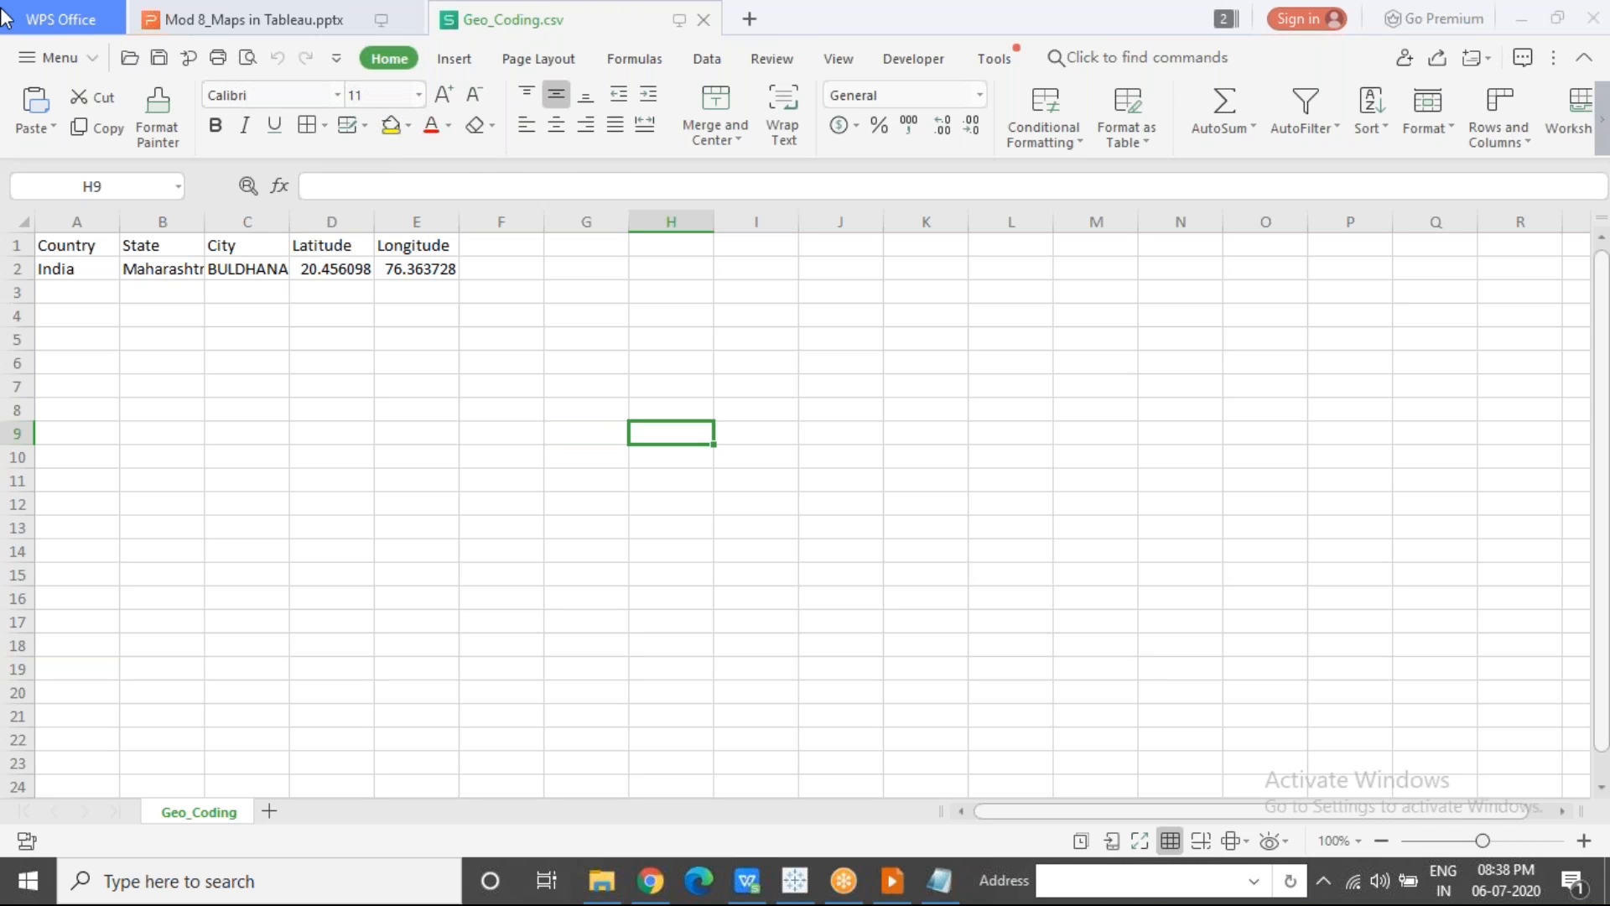
Step: Close Geo_Coding.csv and go back to the parent Tableau folder to locate the Geo_Coding folder
{"action": "left_click", "coordinate": [707, 25]}
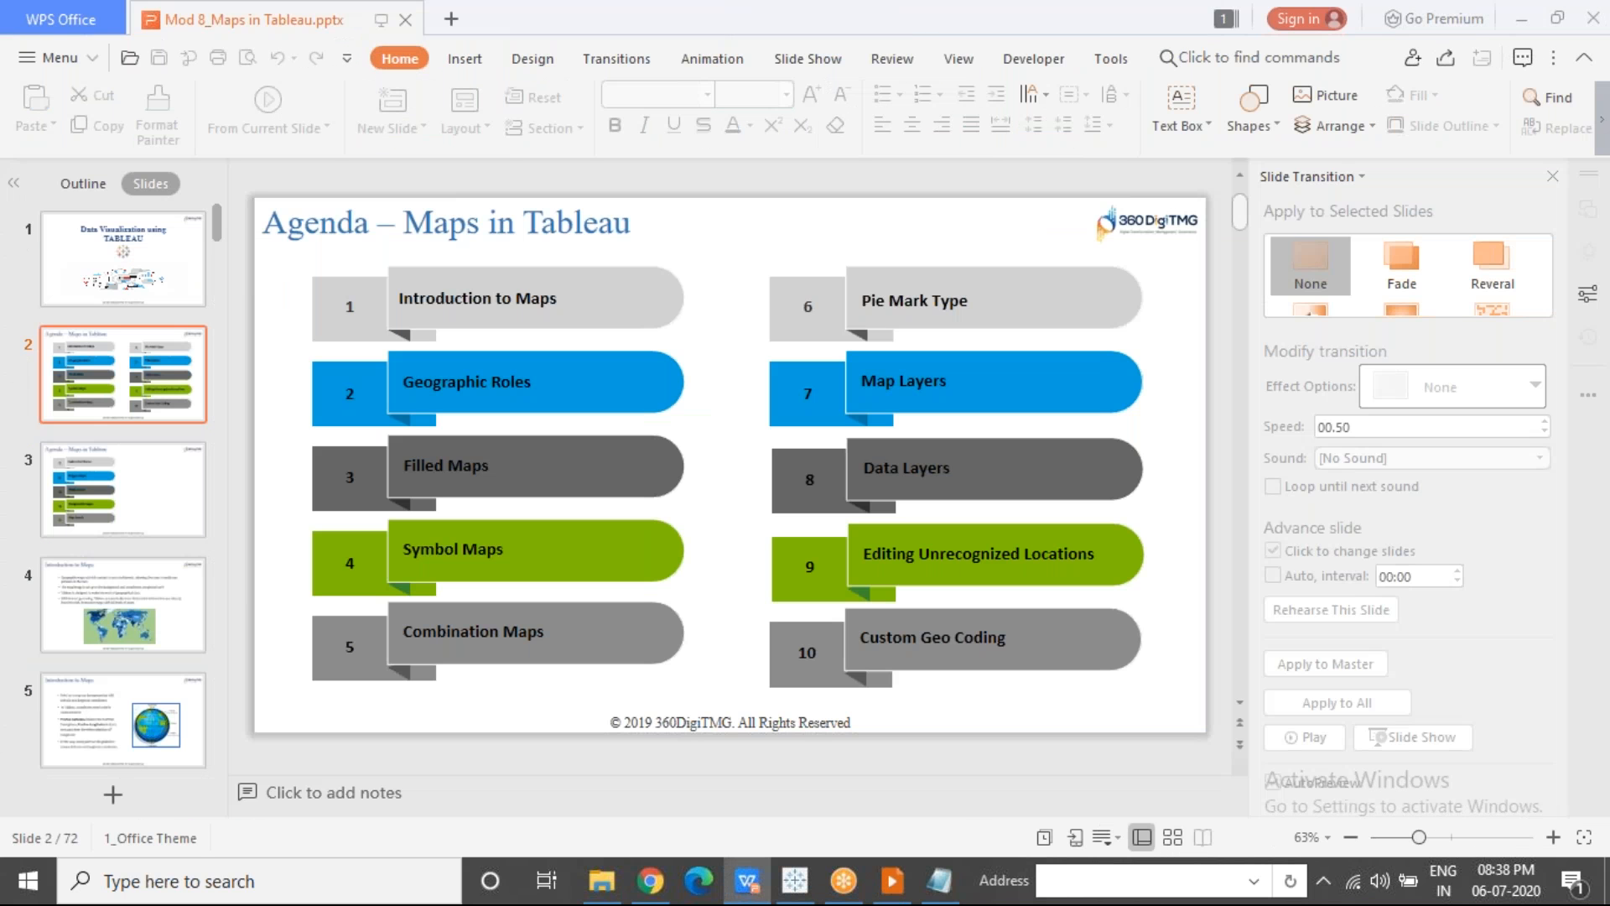
{"action": "left_click", "coordinate": [600, 883]}
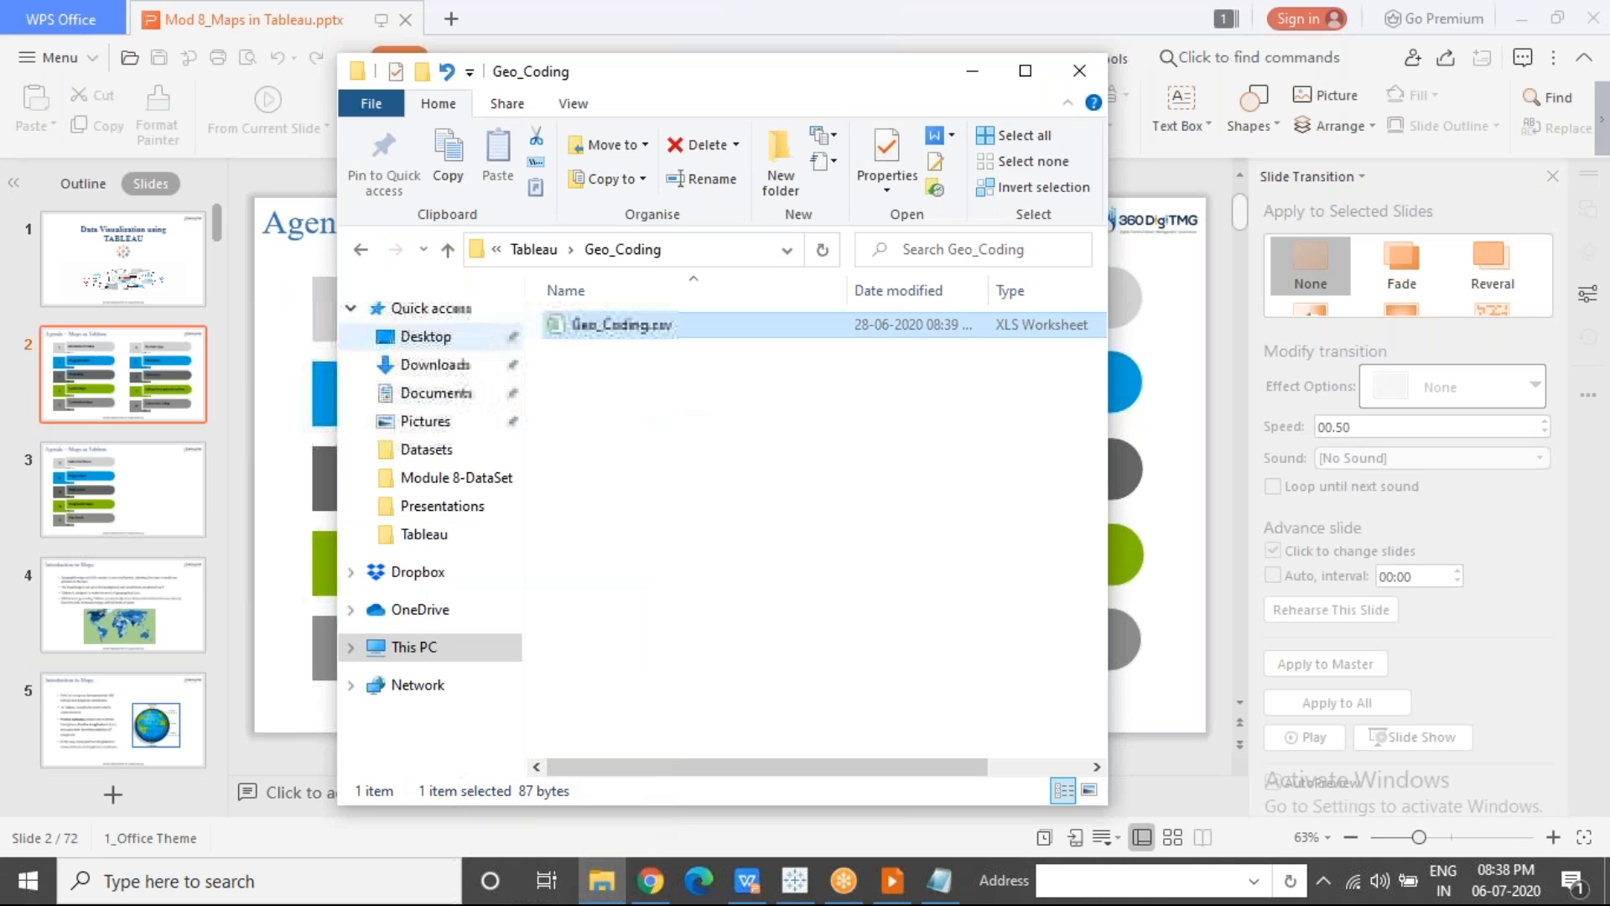
{"action": "left_click", "coordinate": [449, 250]}
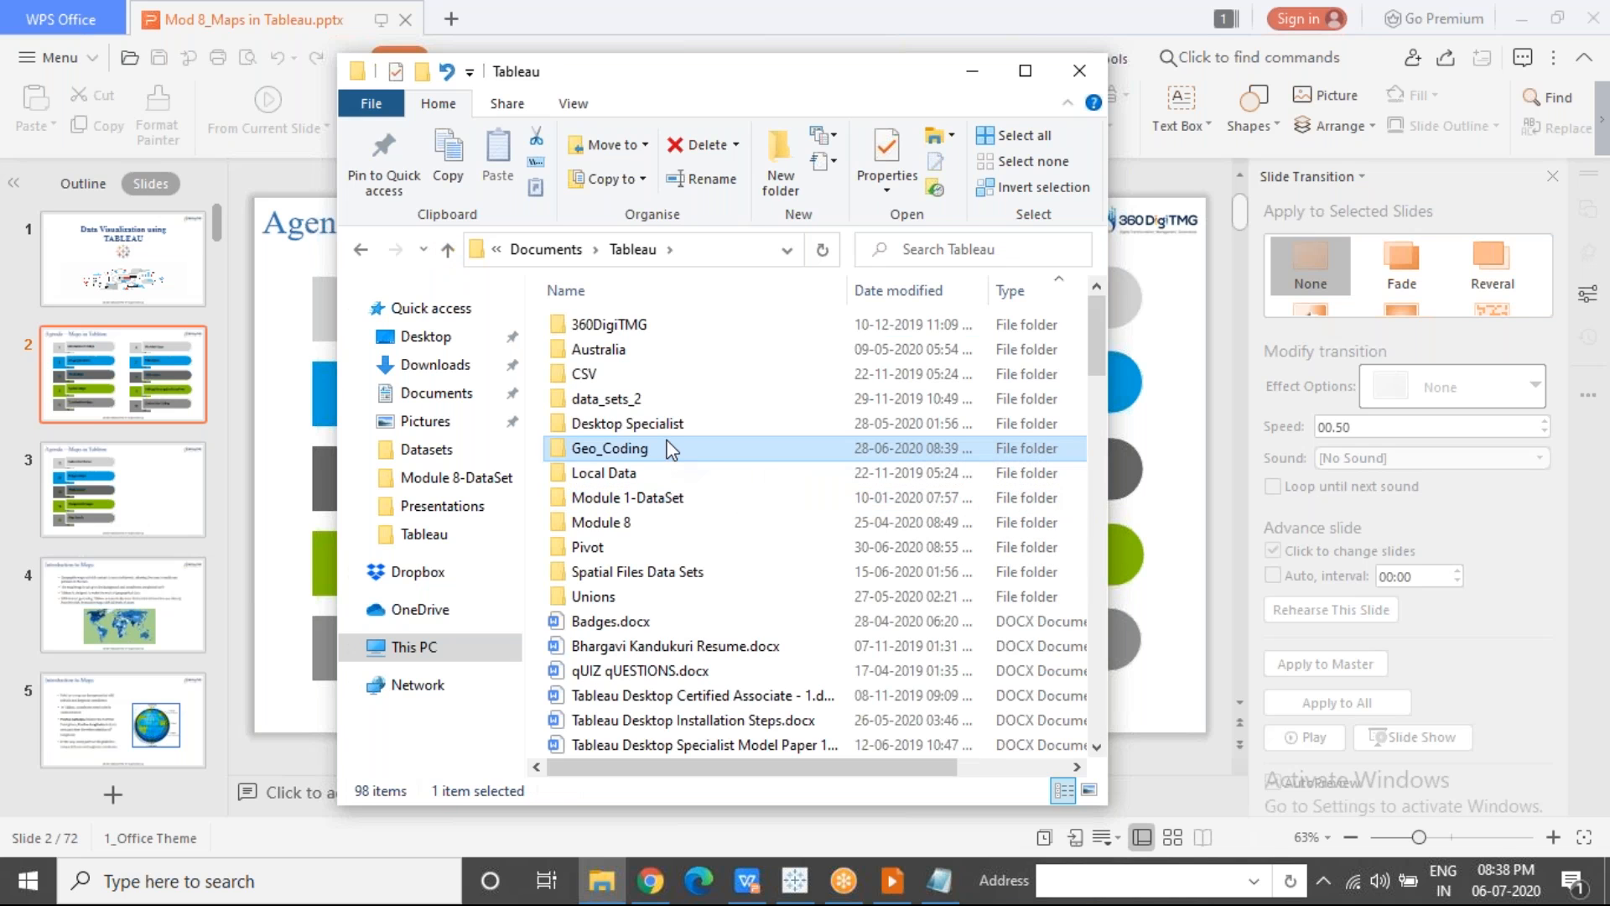
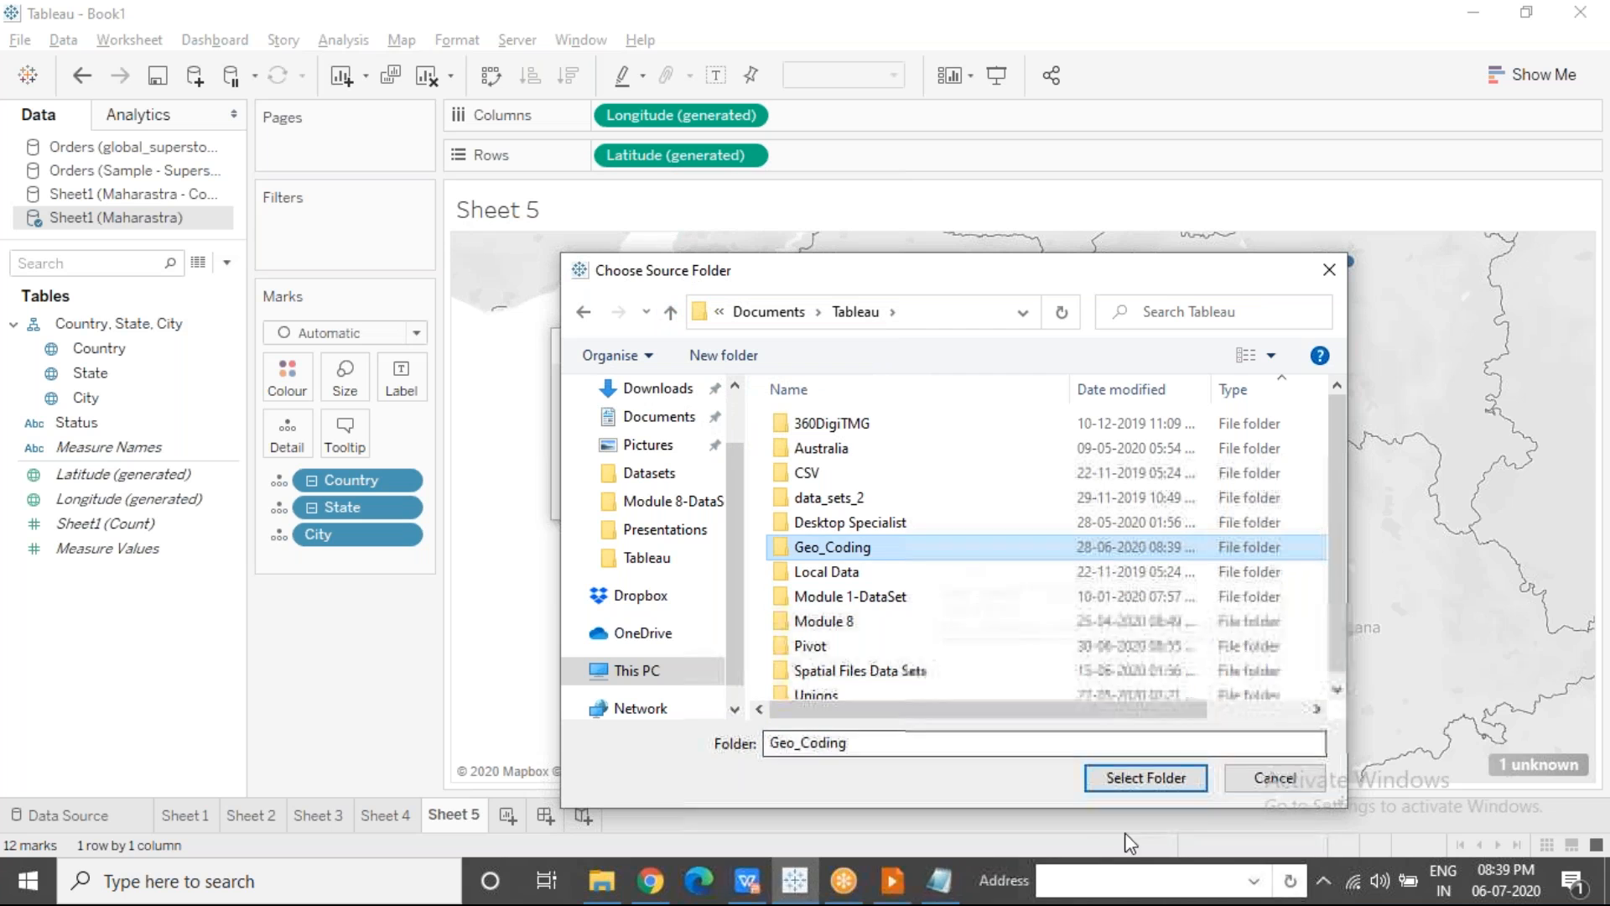
Step: Try to import custom geocoding into the workbook using Geo_Coding as the source folder
{"action": "left_click", "coordinate": [1135, 784]}
{"action": "left_click", "coordinate": [921, 493]}
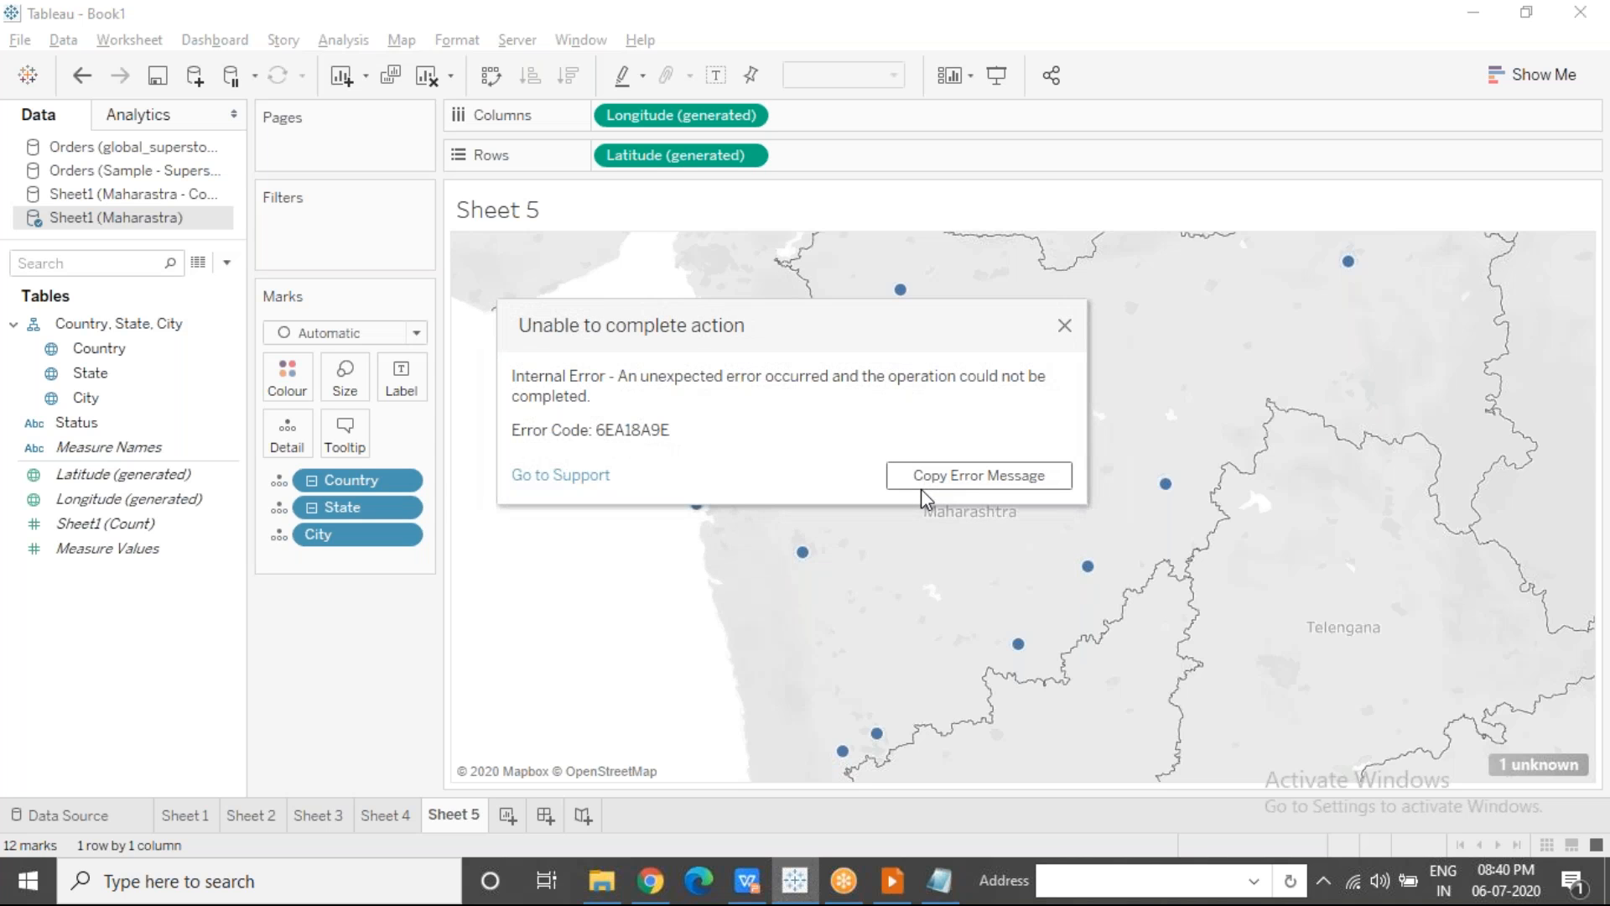
{"action": "left_click", "coordinate": [1065, 326]}
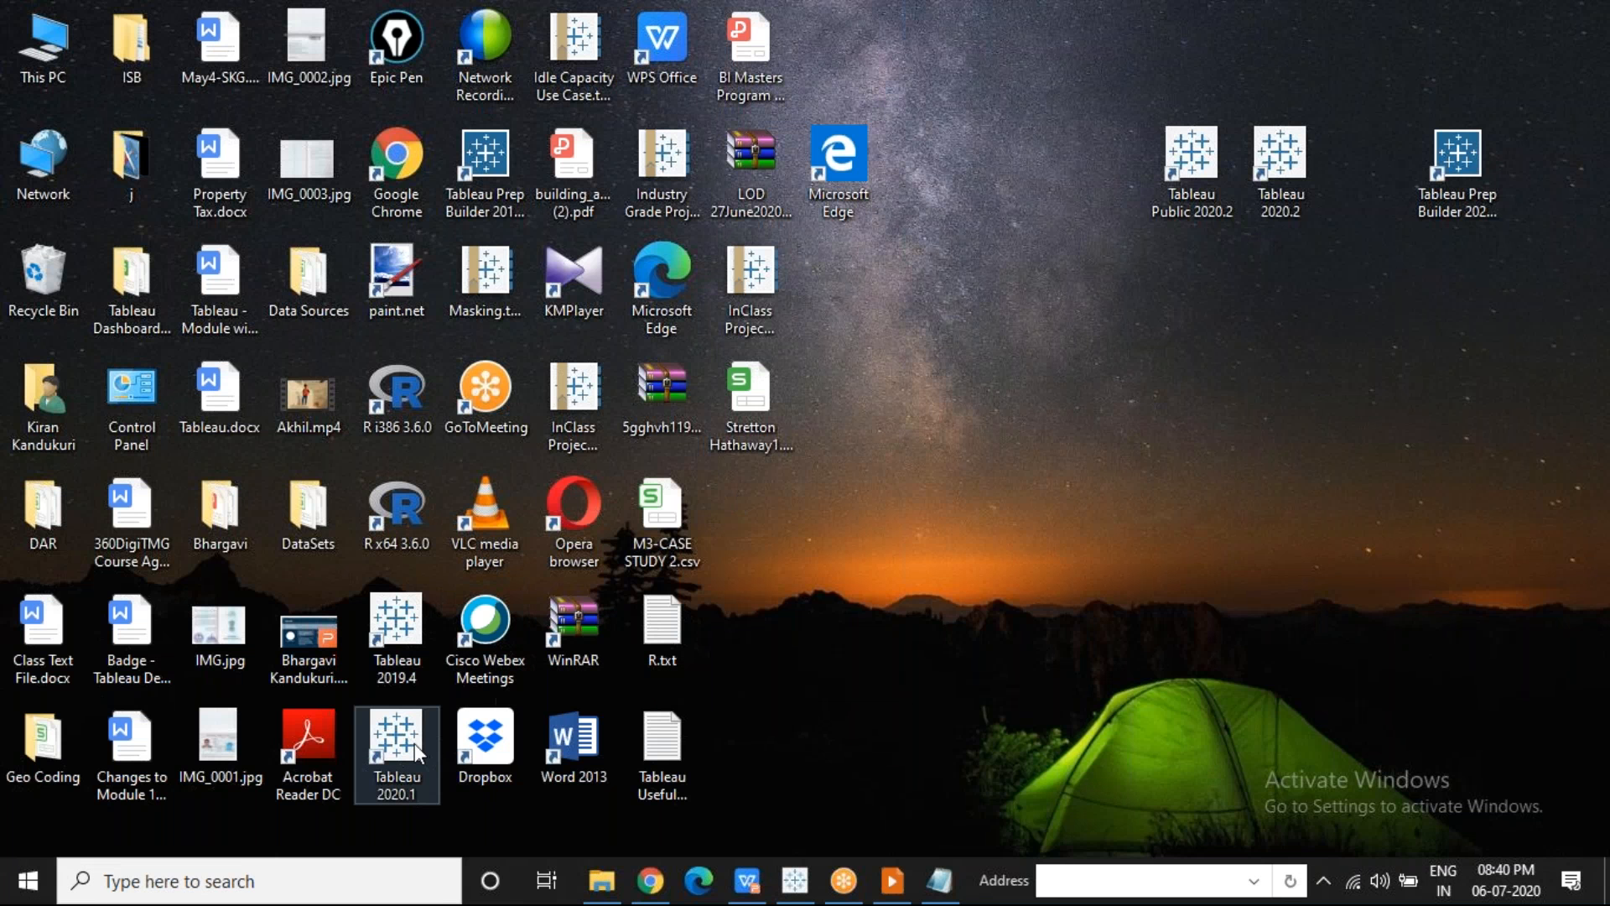
Step: Try to start another Tableau 2020.1 session from the desktop, checking the existing workbook's window meanwhile
{"action": "left_click", "coordinate": [414, 743]}
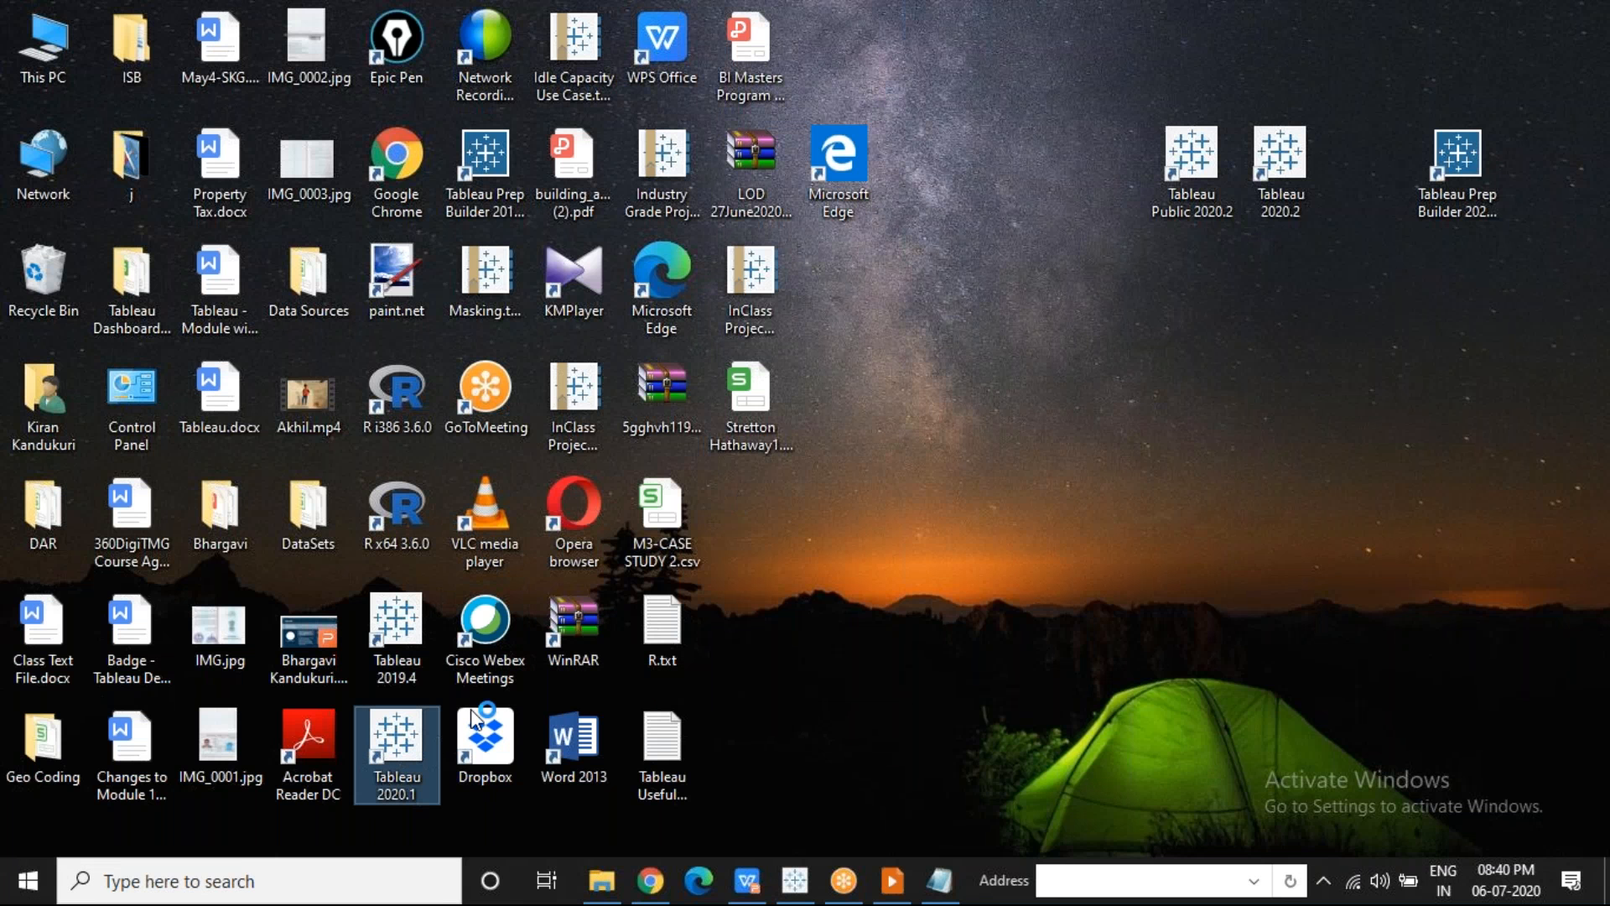
{"action": "double_click", "coordinate": [414, 743]}
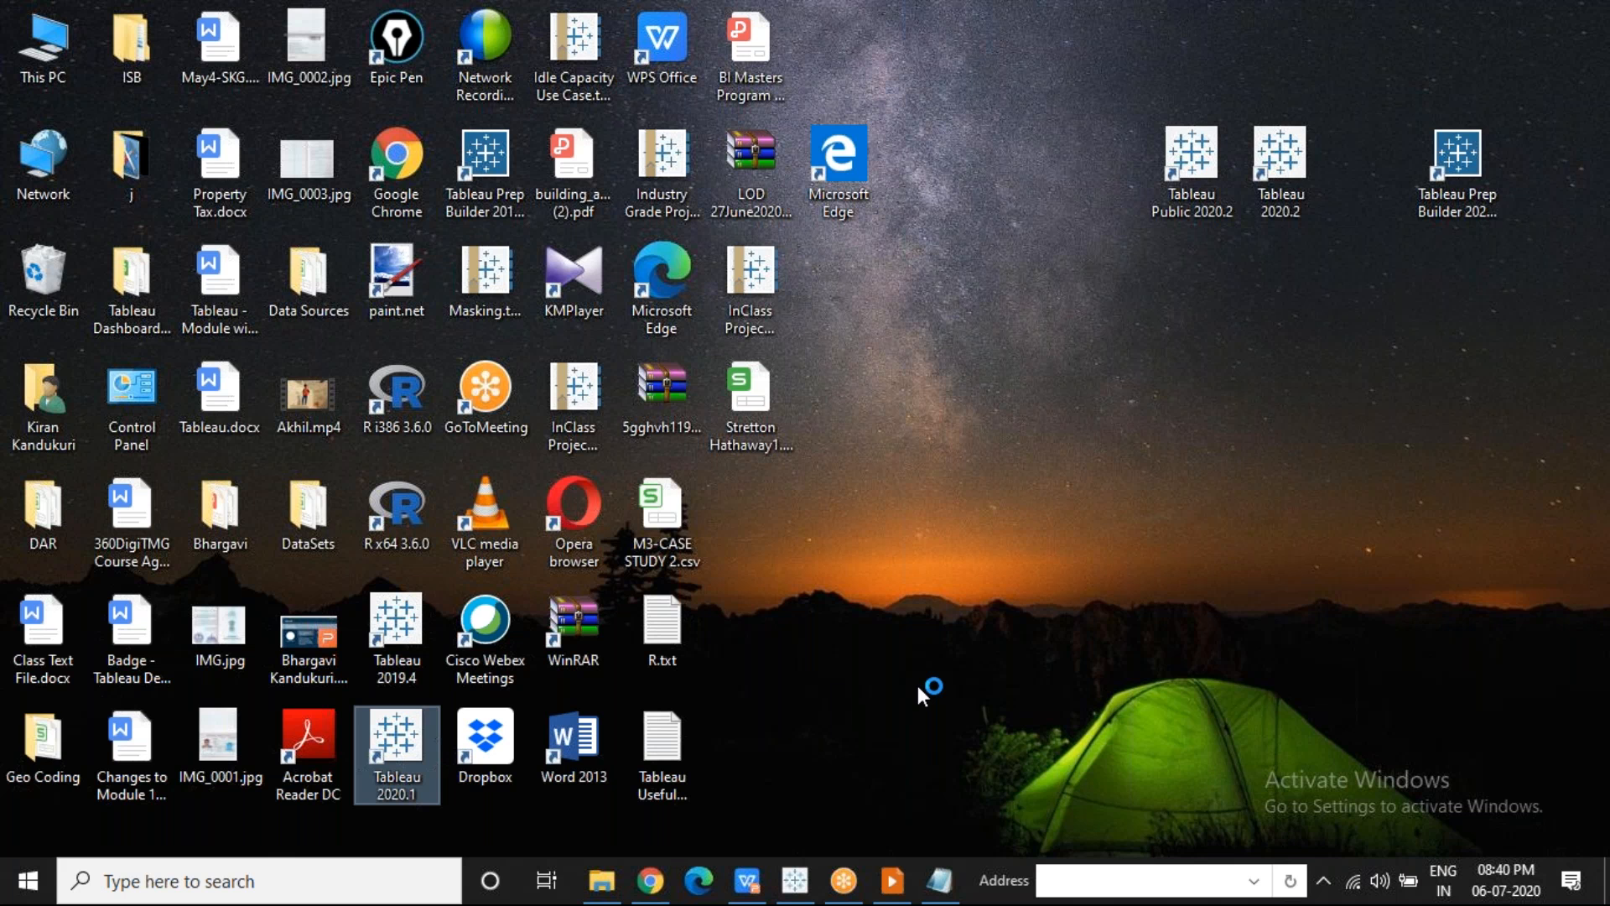
{"action": "left_click", "coordinate": [801, 883]}
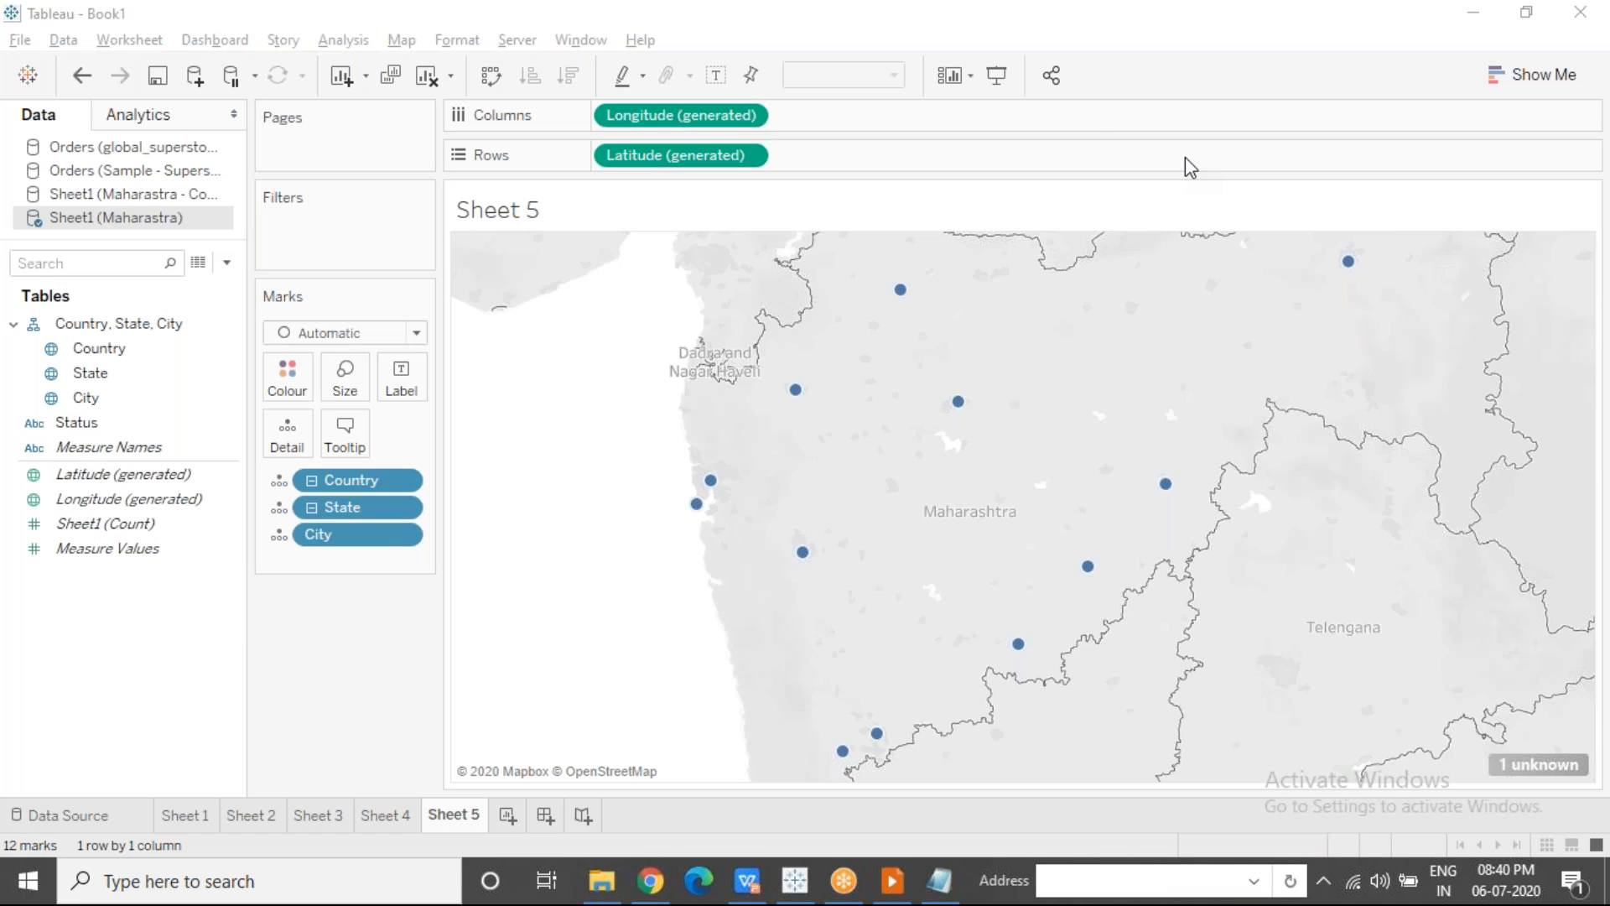
{"action": "left_click", "coordinate": [401, 40]}
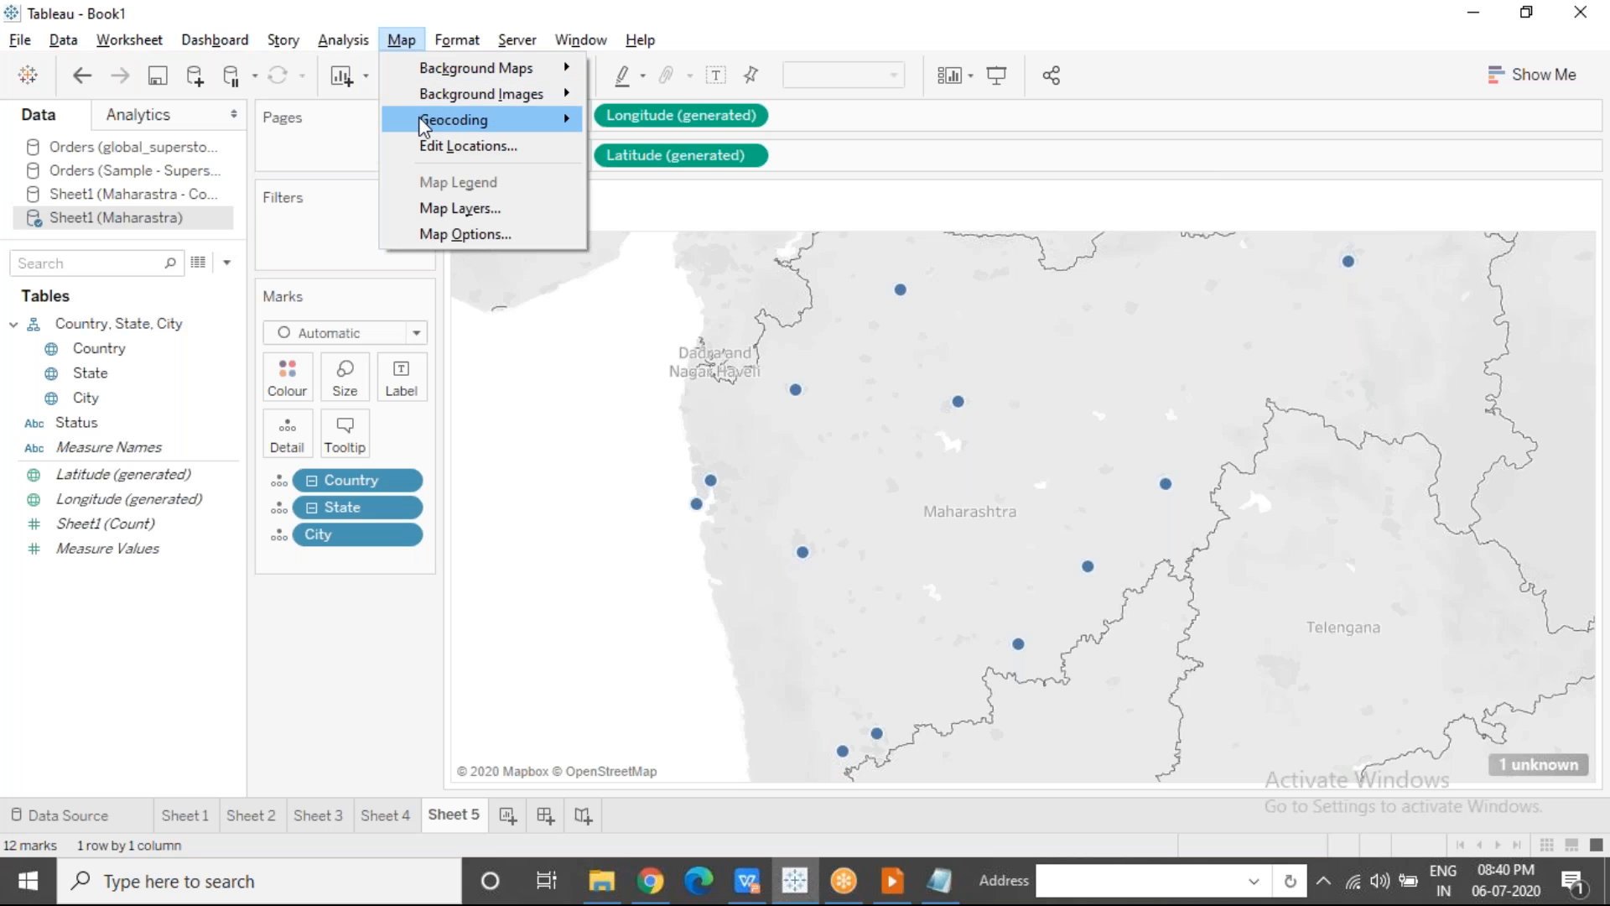
{"action": "left_click", "coordinate": [696, 503]}
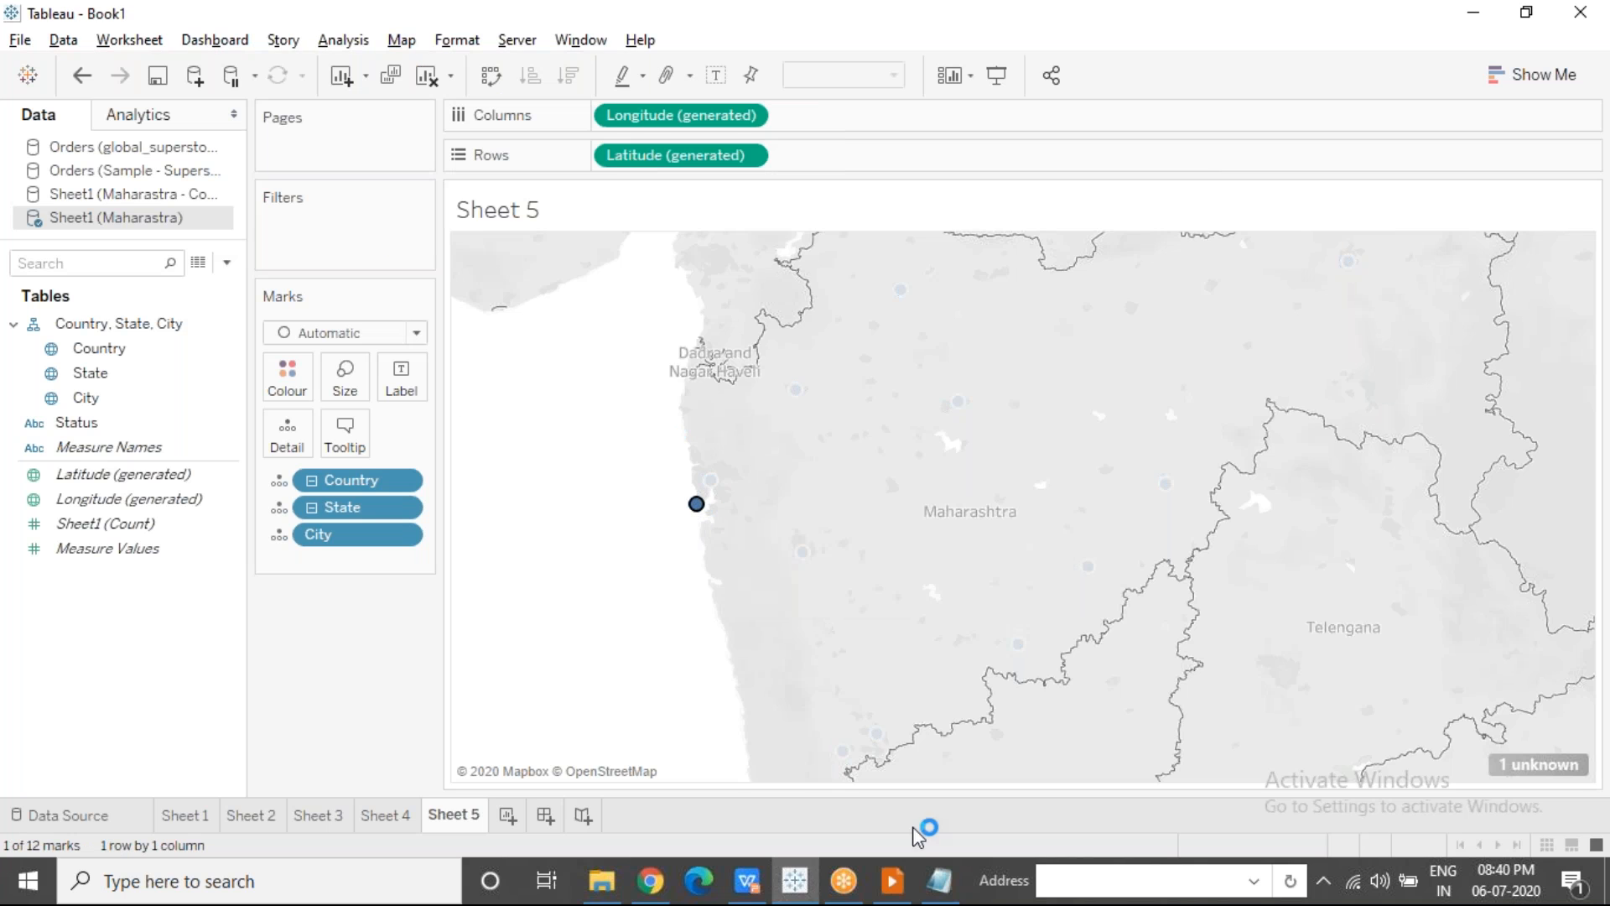
{"action": "mouse_move", "coordinate": [798, 894]}
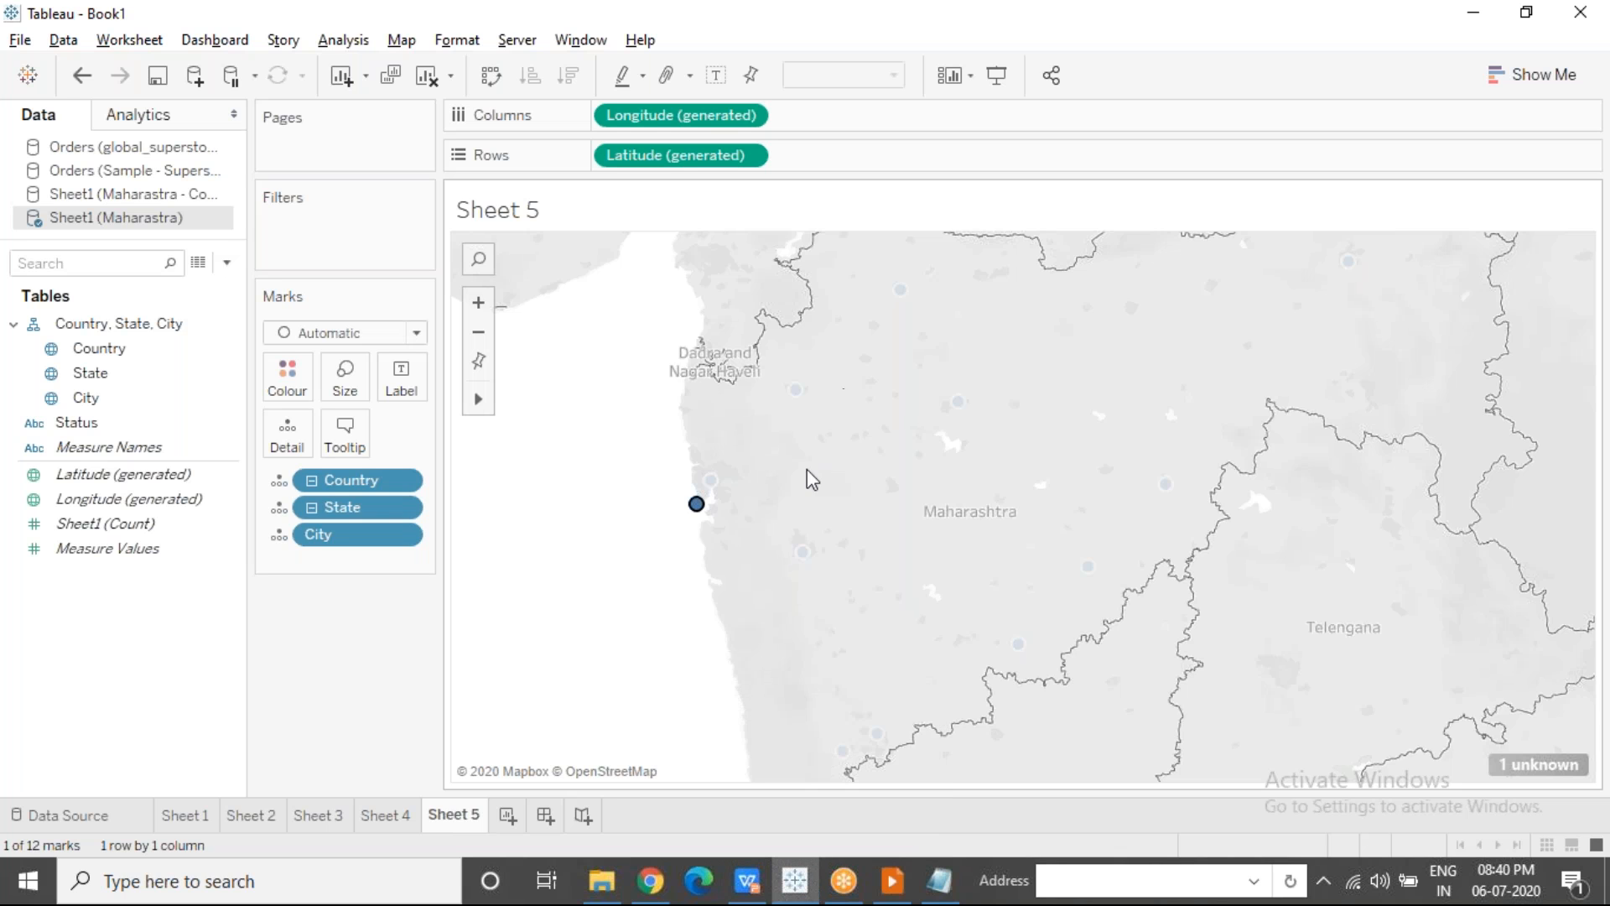
{"action": "left_click", "coordinate": [863, 757]}
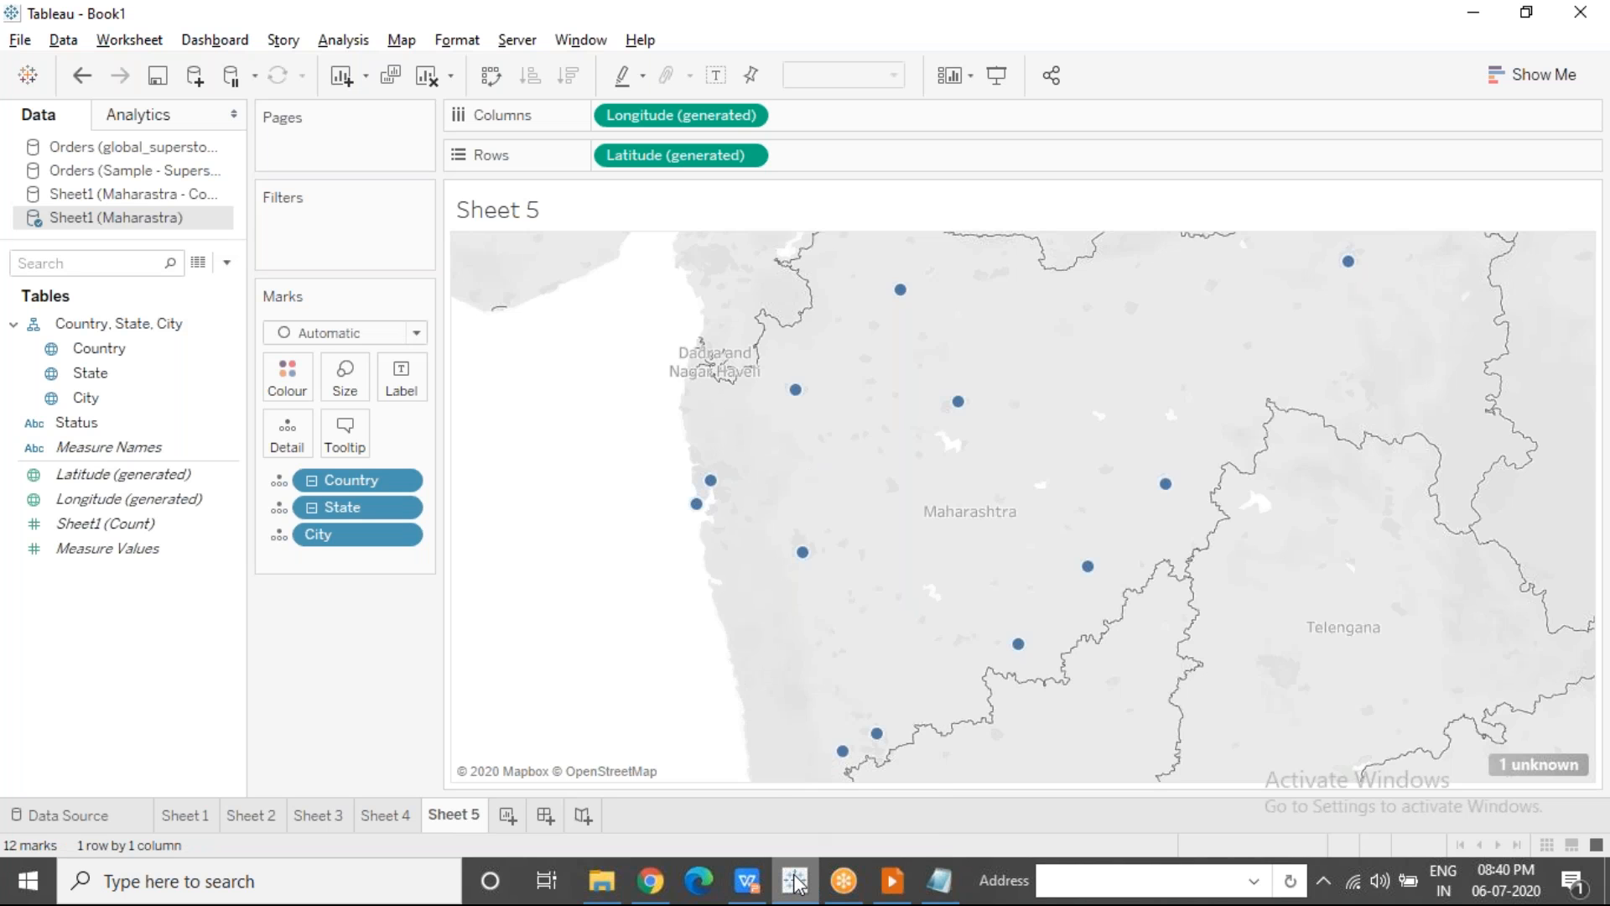
Step: Return to the desktop and launch Tableau 2020.1
{"action": "key", "text": "super+d"}
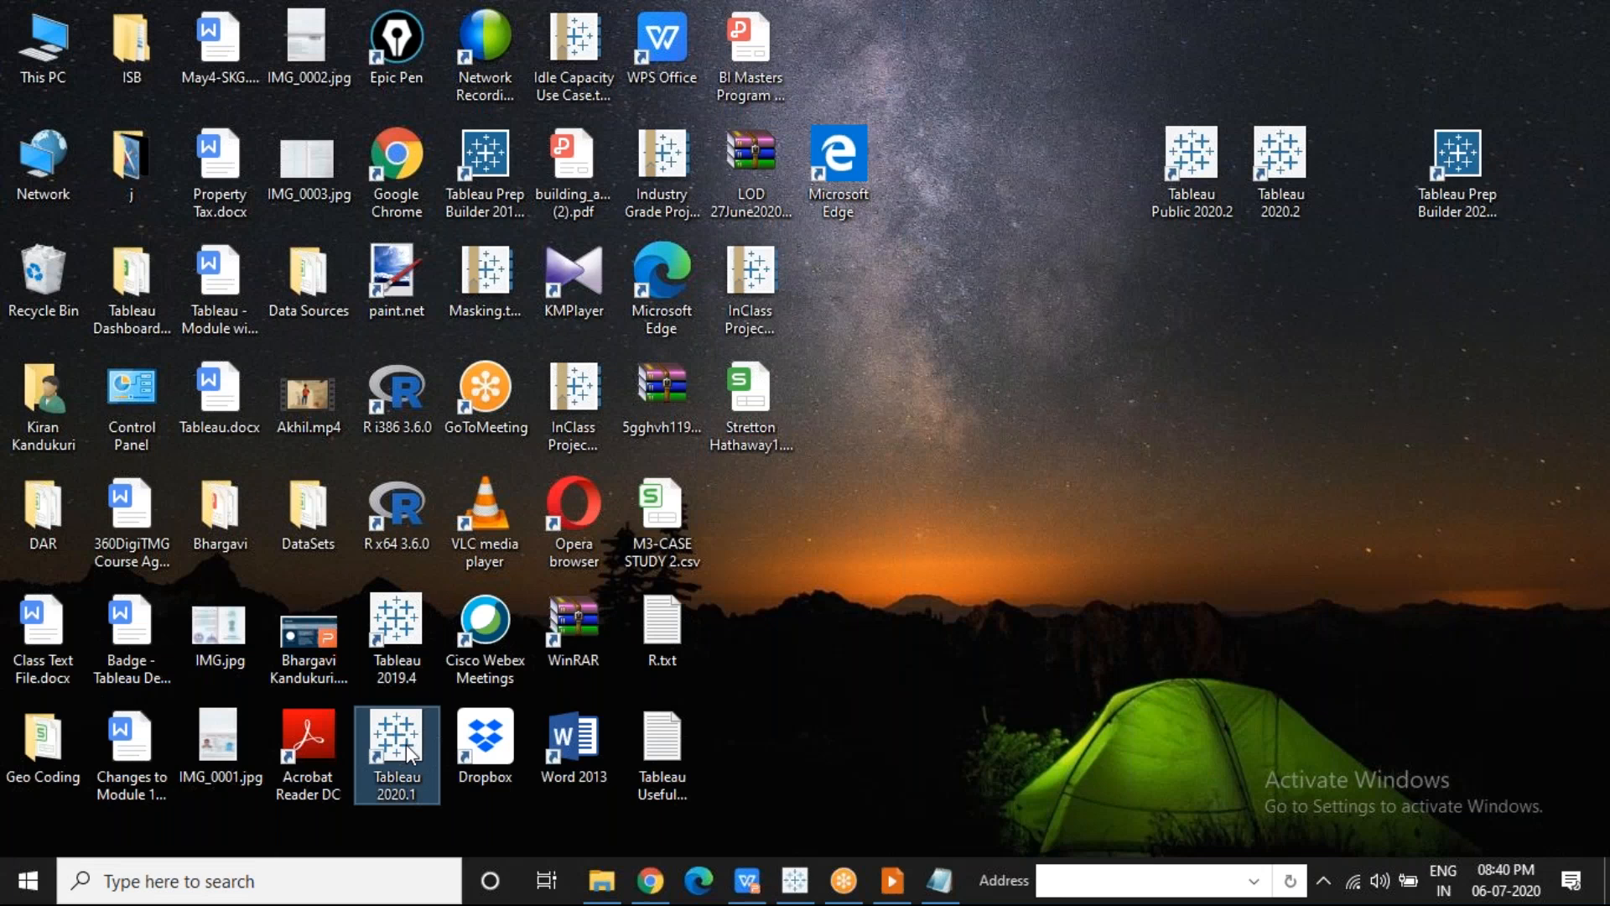
{"action": "double_click", "coordinate": [406, 743]}
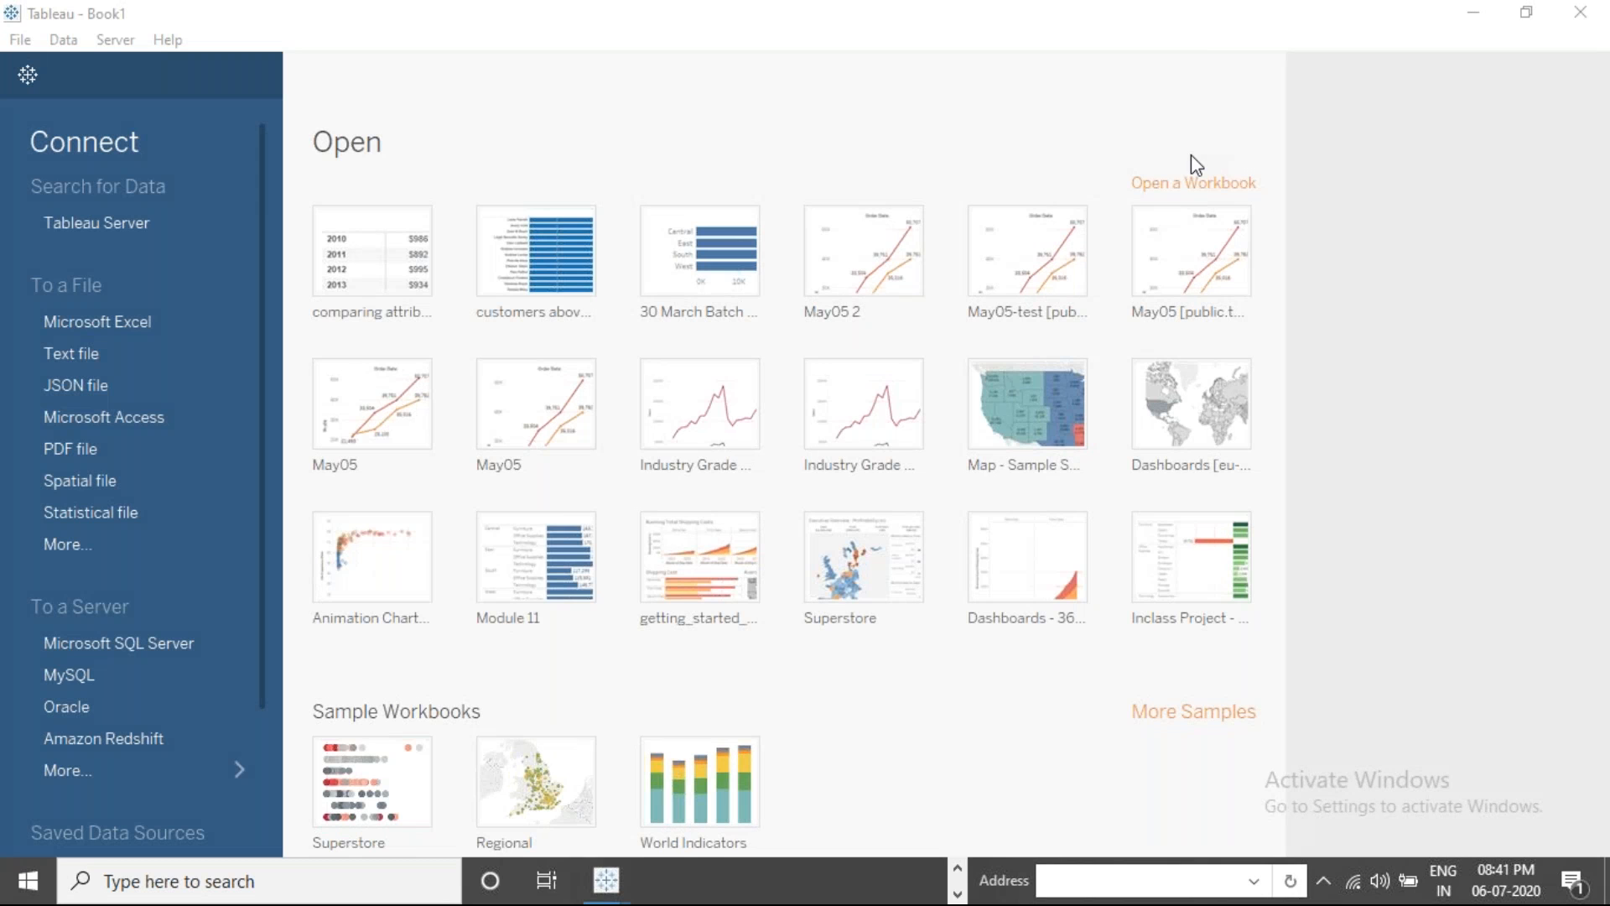
Step: Connect to the Excel workbook Maharastra.xlsx and go to the Sheet 1 worksheet
{"action": "left_click", "coordinate": [123, 329]}
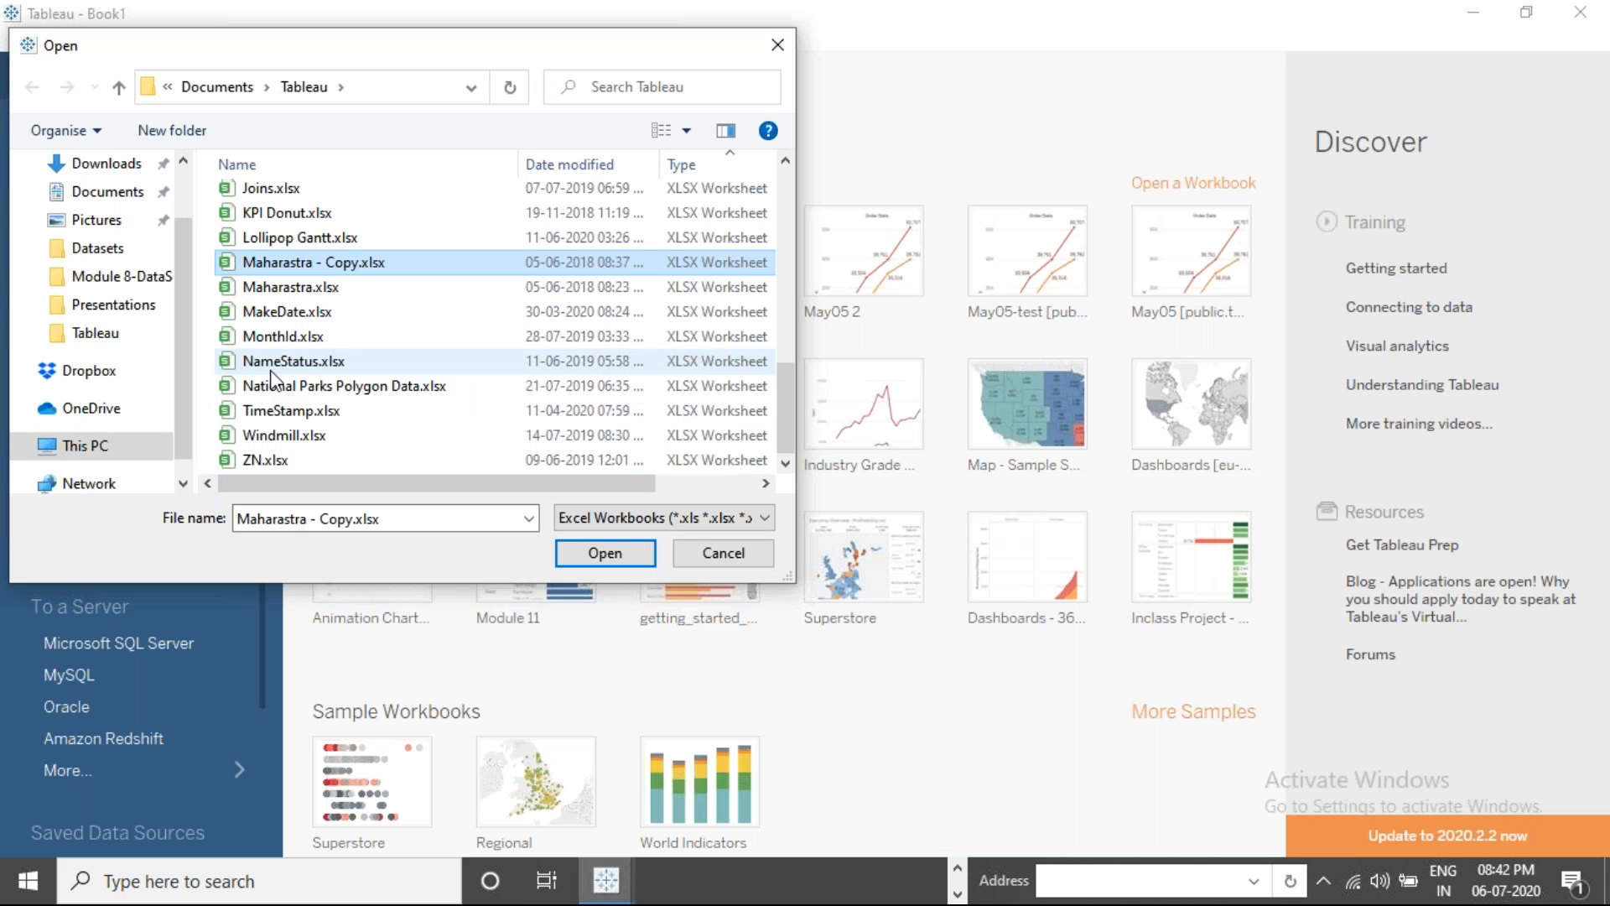
{"action": "key", "text": "Down"}
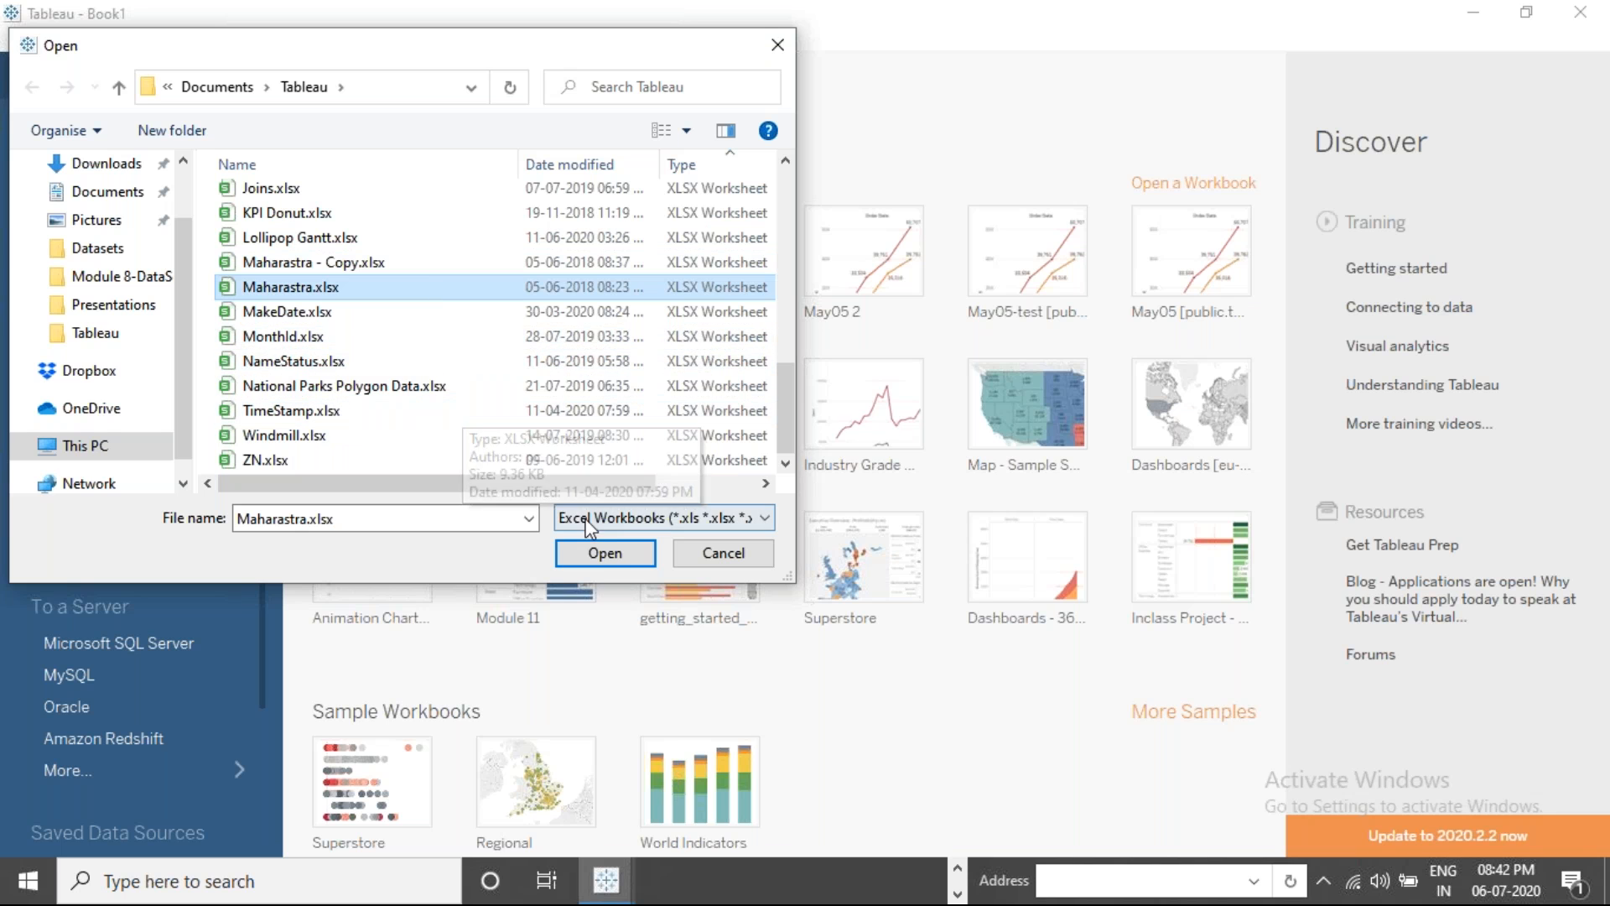
{"action": "left_click", "coordinate": [604, 552]}
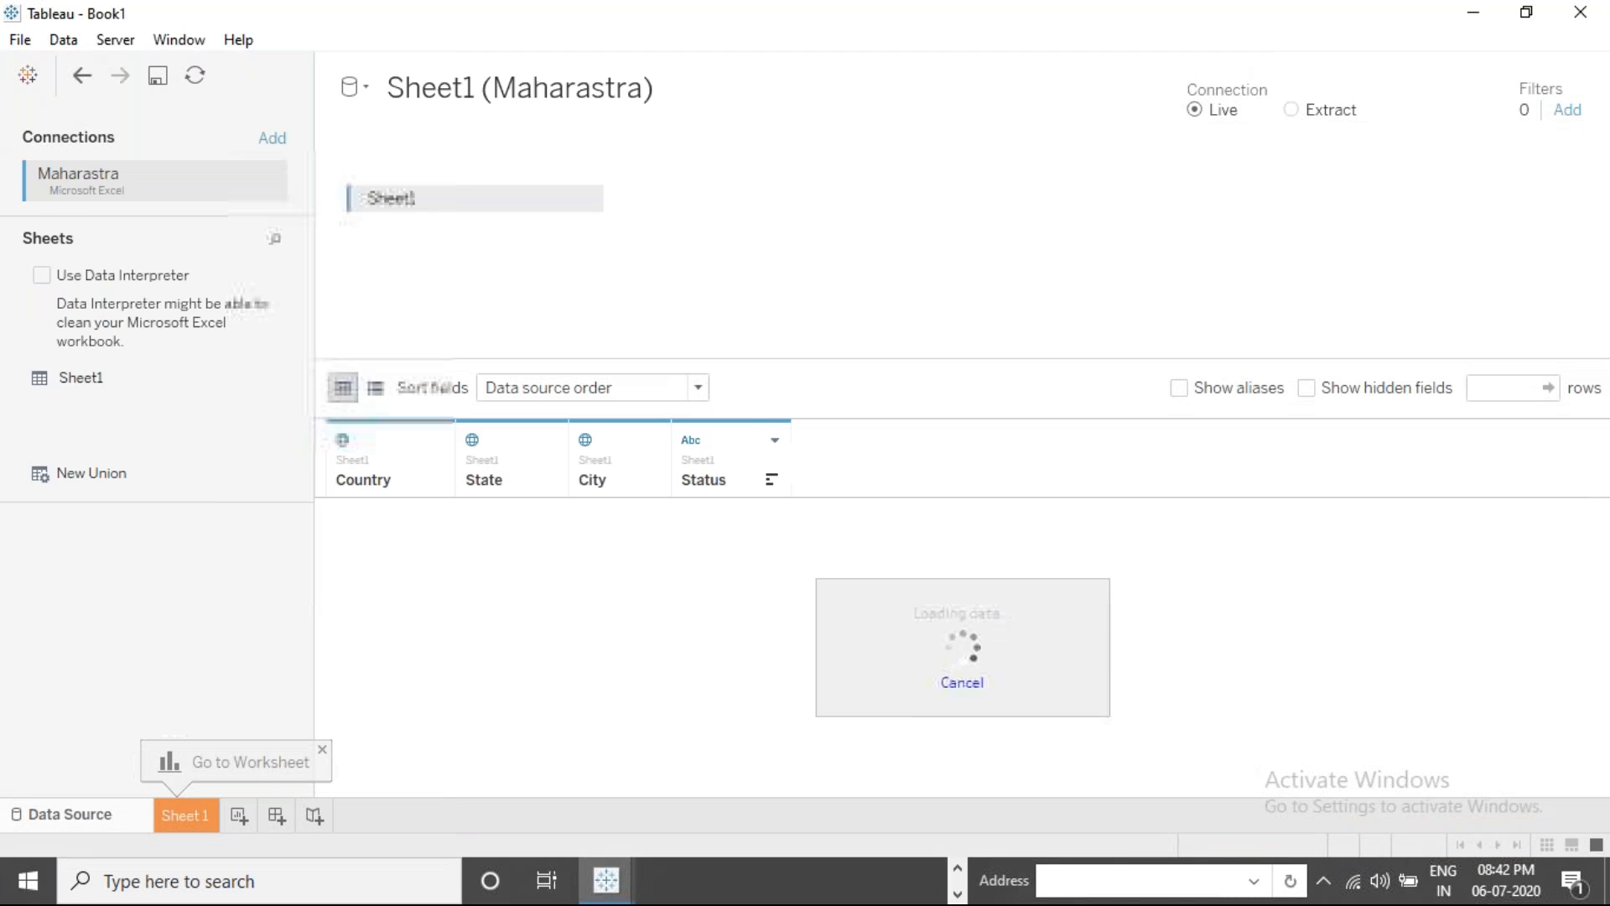
{"action": "left_click", "coordinate": [184, 818]}
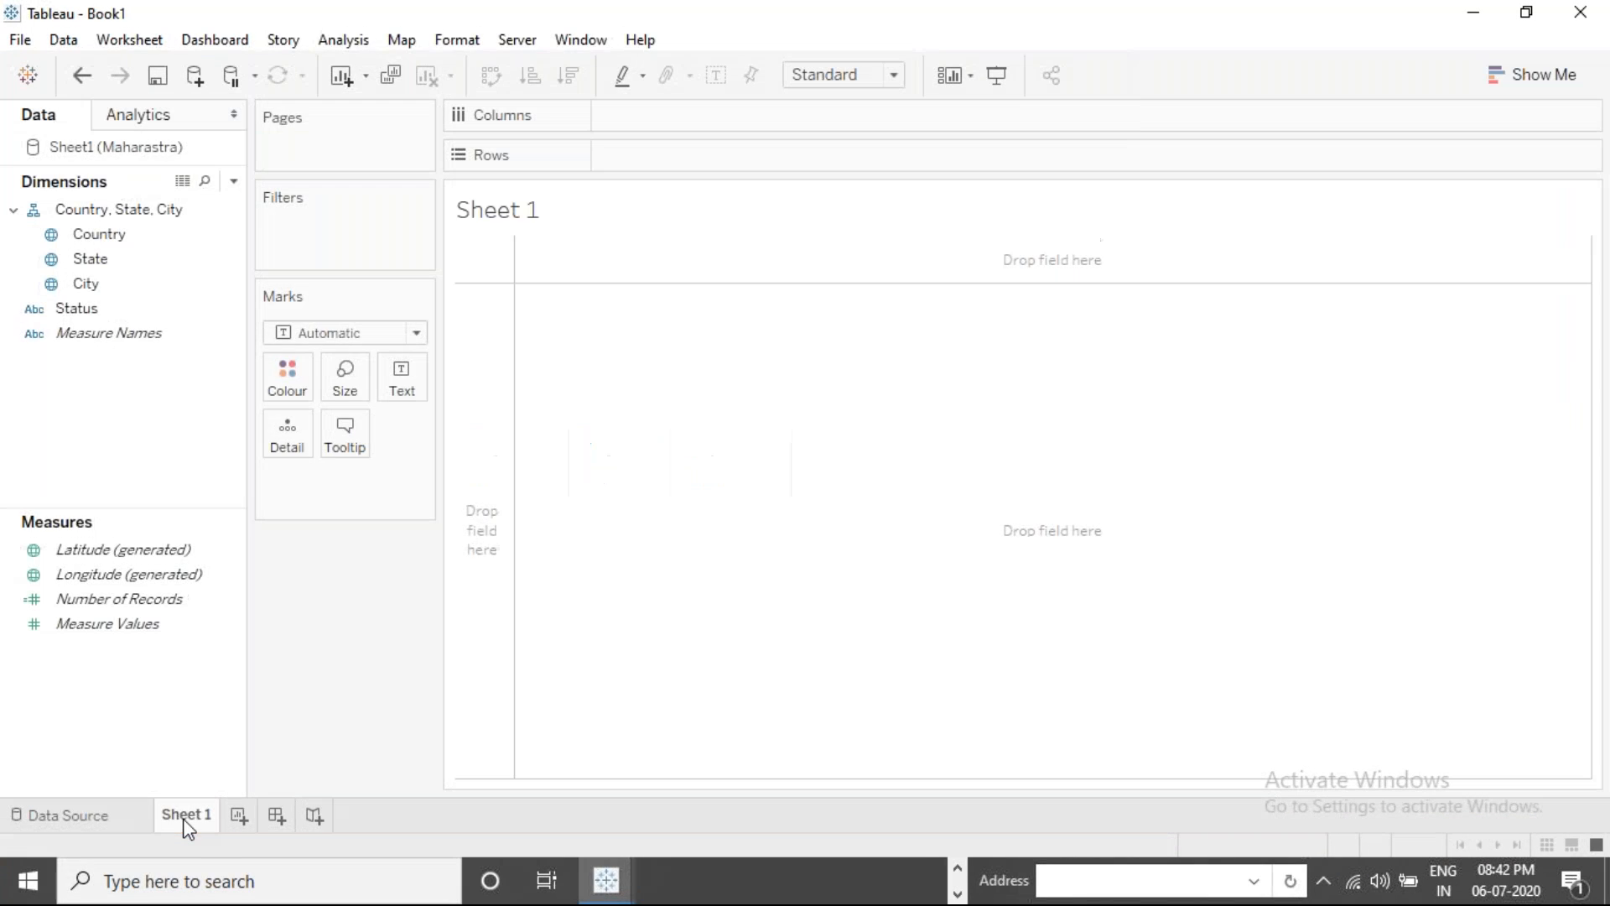
Step: Plot Country as map detail and drill down the hierarchy through State to City
{"action": "left_click_drag", "start_coordinate": [97, 234], "coordinate": [287, 430]}
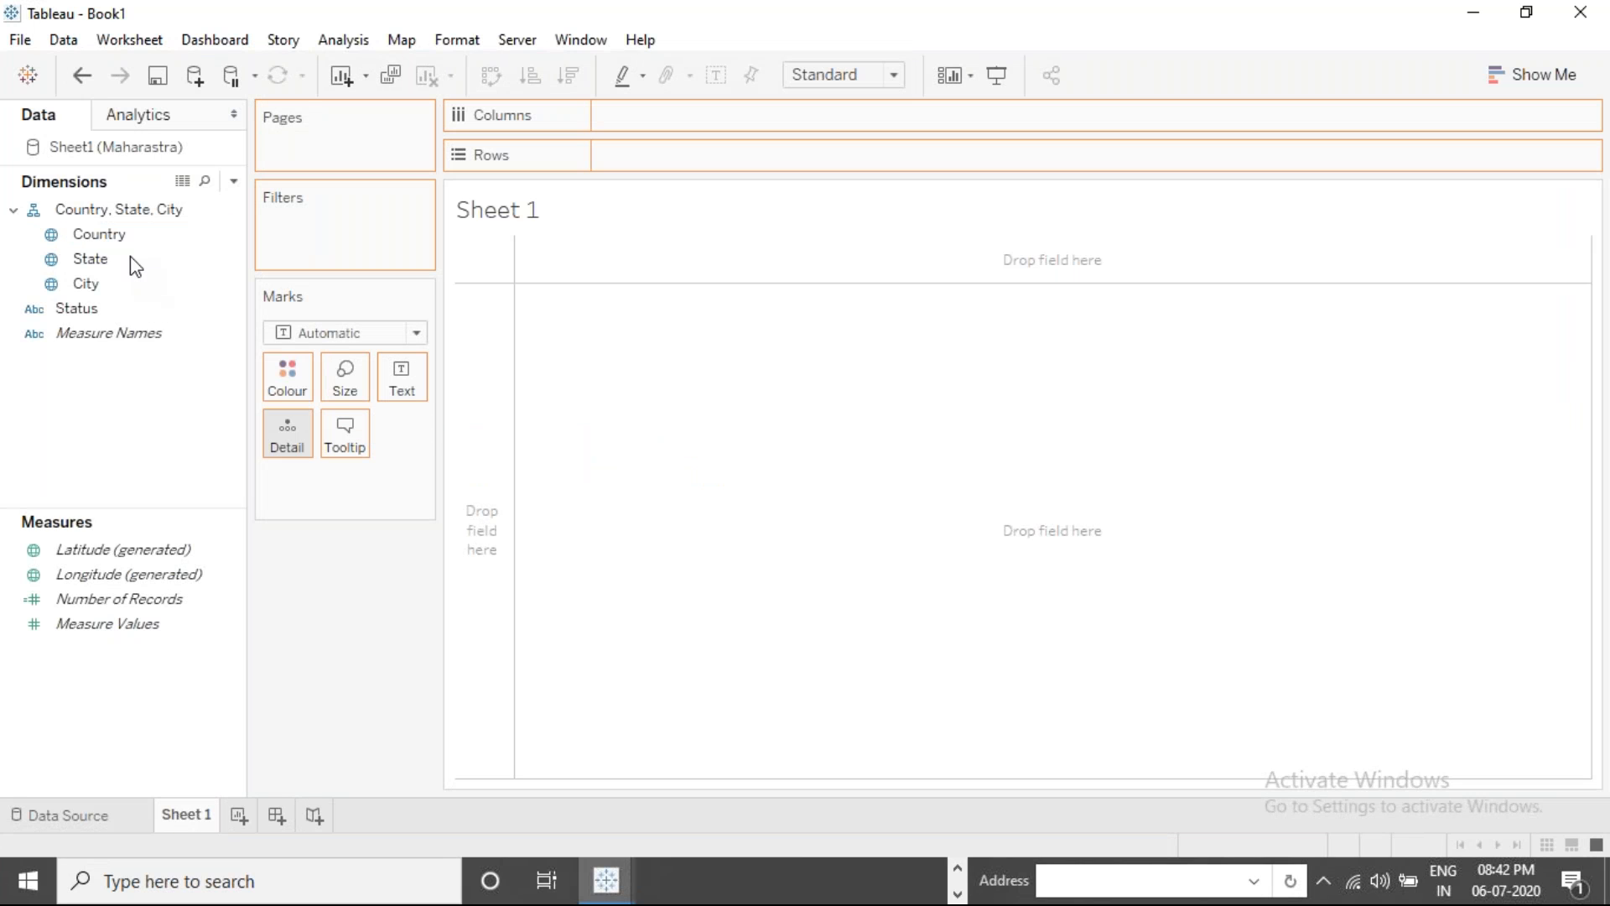
{"action": "left_click_drag", "start_coordinate": [287, 430], "coordinate": [287, 429]}
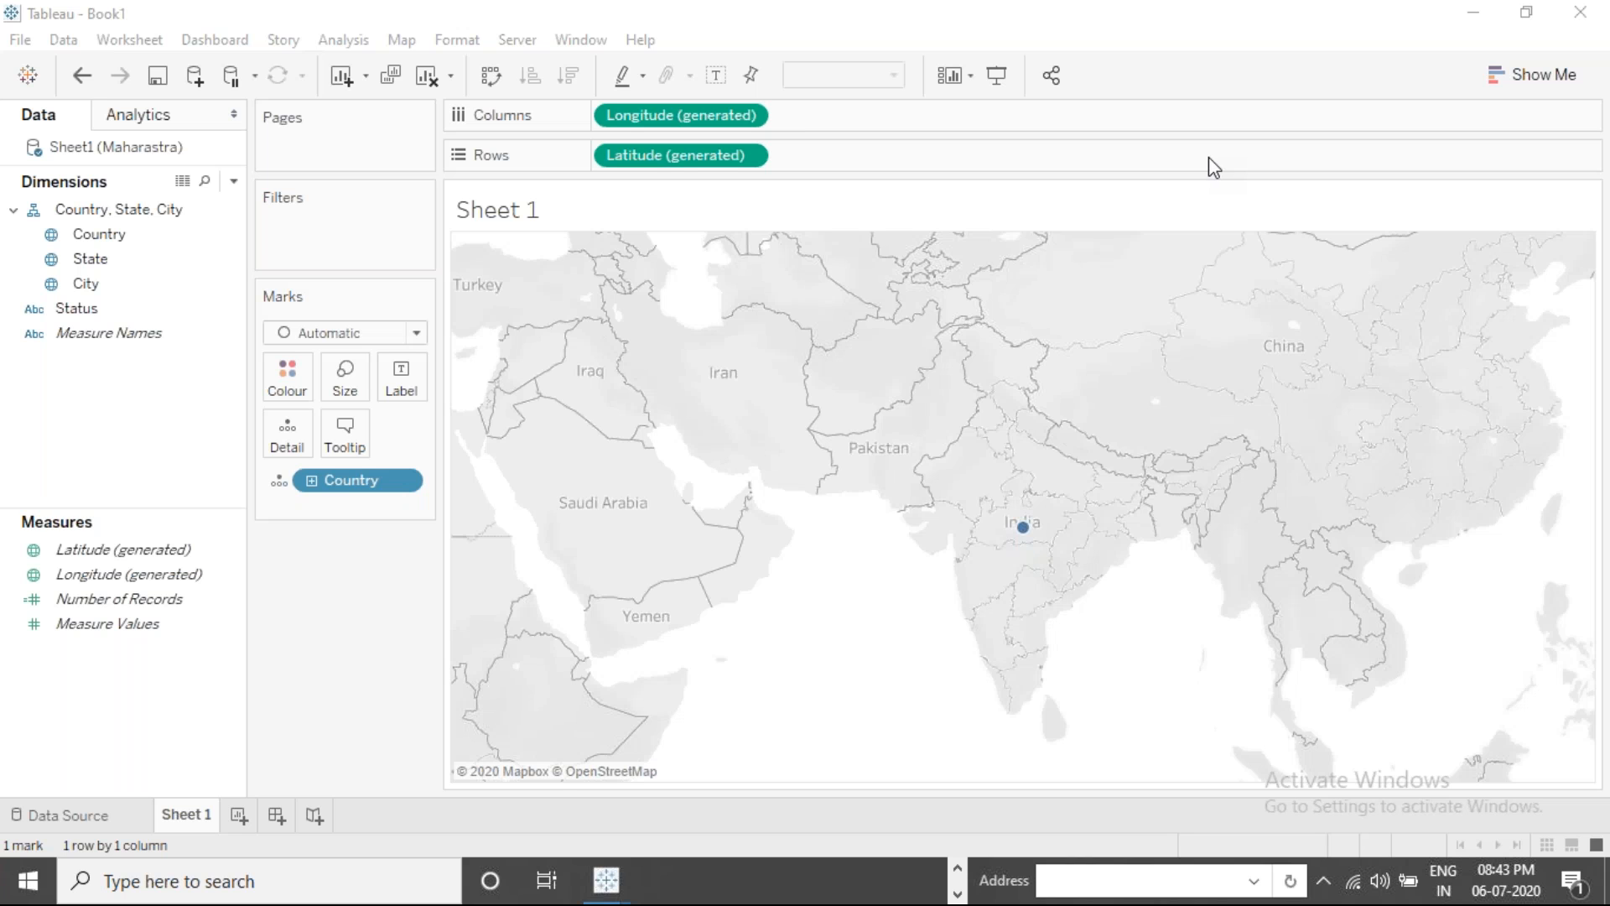
{"action": "left_click", "coordinate": [309, 484]}
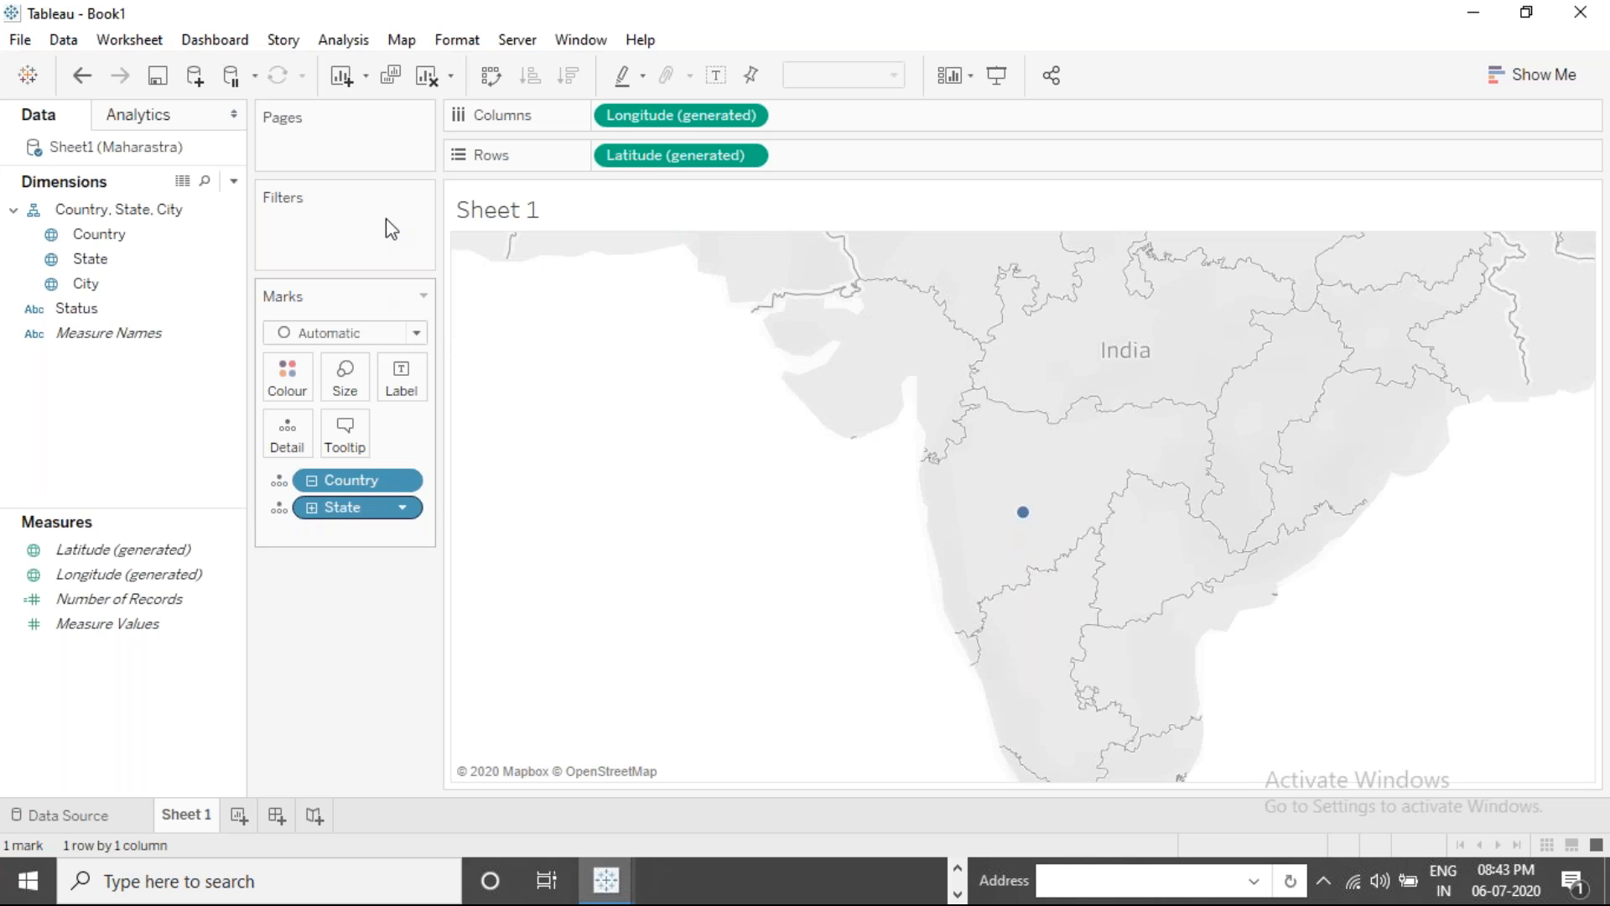
Step: Import custom geocoding from all CSV files in the C:\Users\pc\Documents\Tableau\Geo_Coding directory
{"action": "left_click", "coordinate": [408, 43]}
{"action": "mouse_move", "coordinate": [422, 125]}
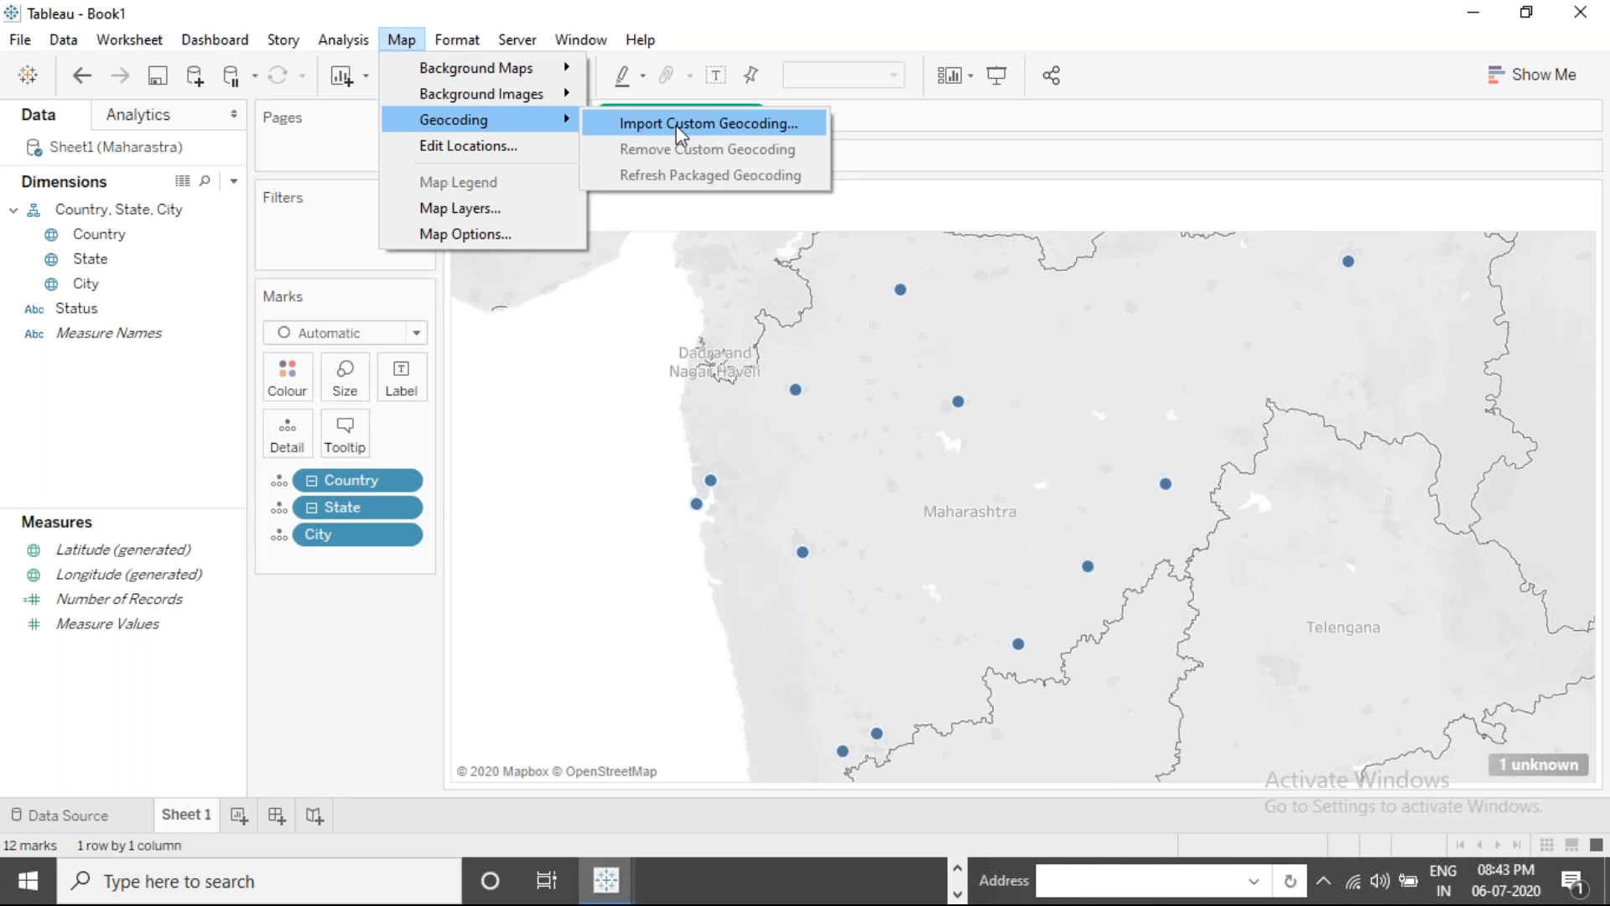
{"action": "left_click", "coordinate": [689, 126]}
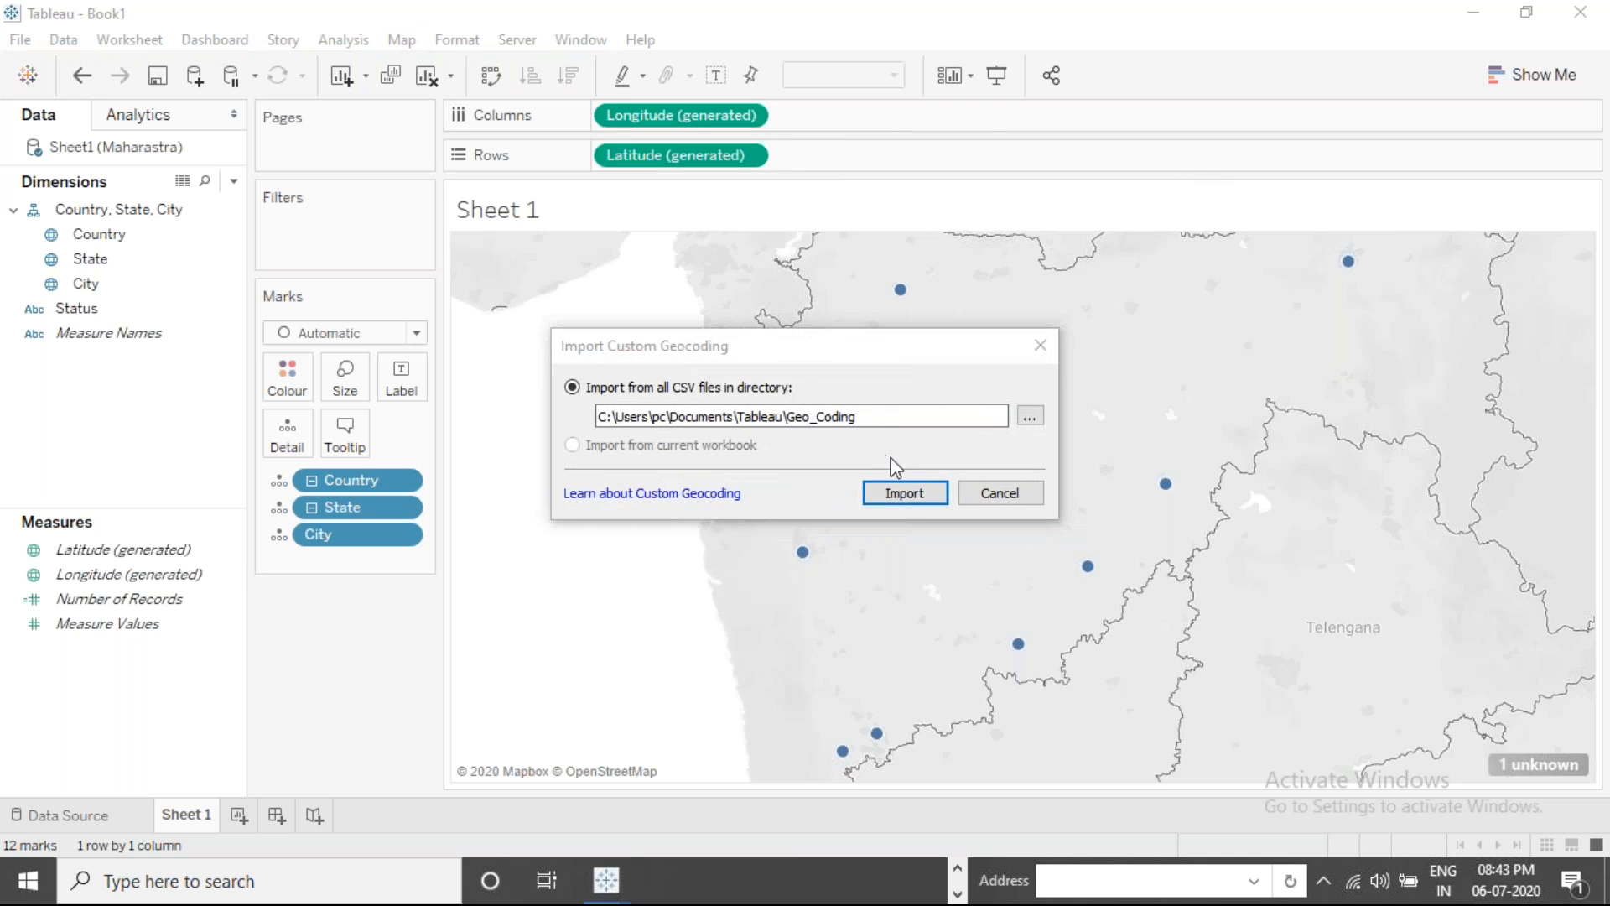
{"action": "left_click", "coordinate": [895, 494]}
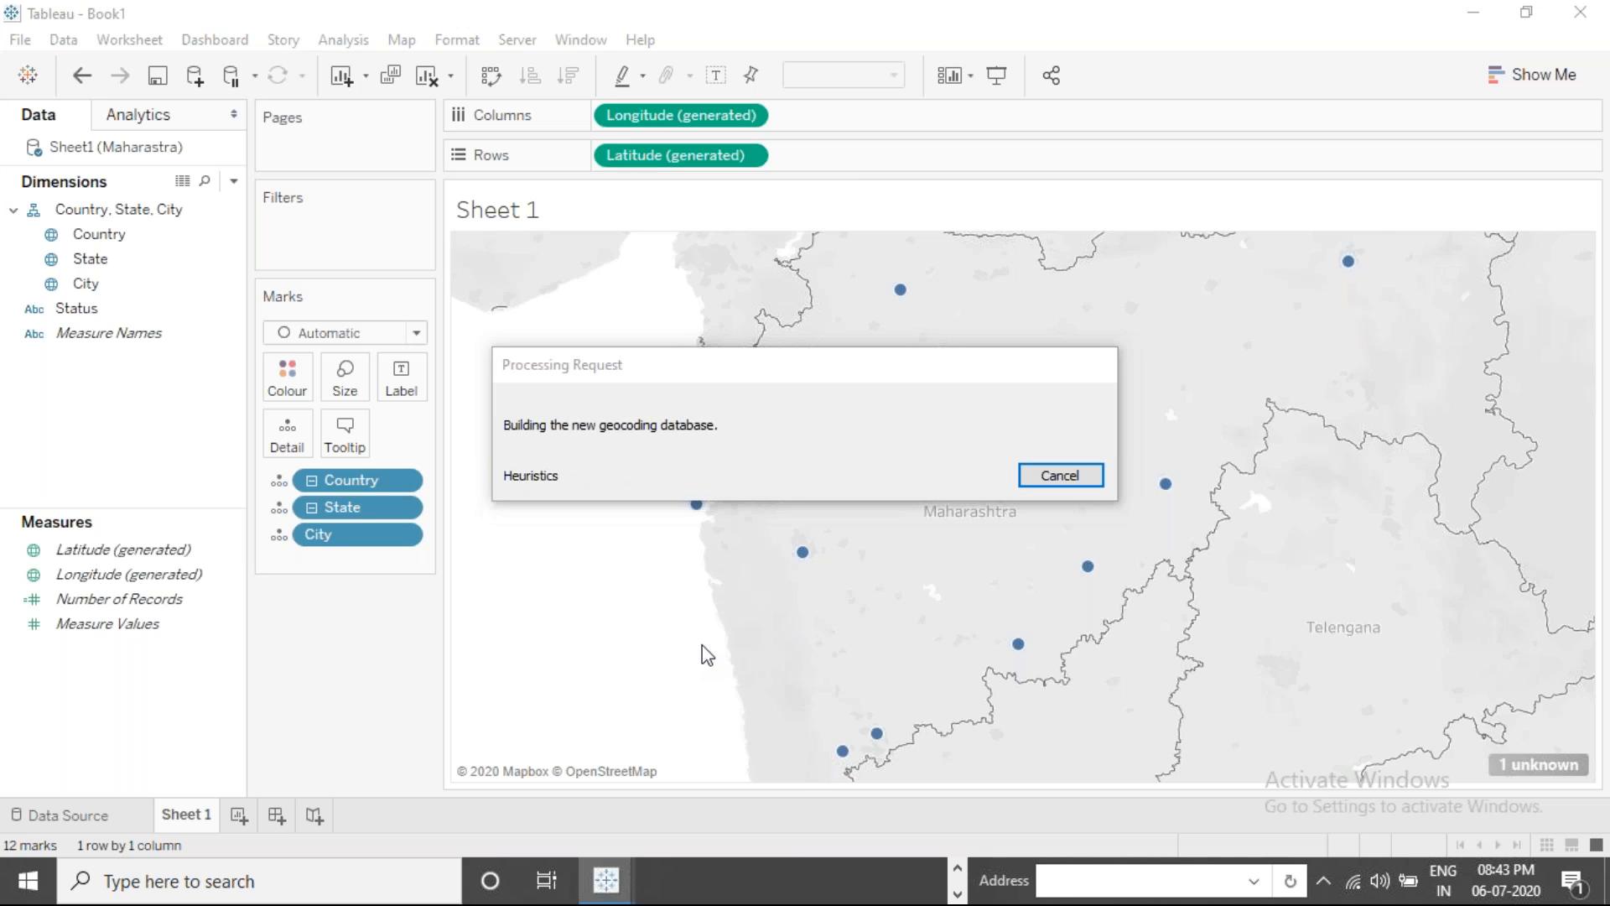
Step: Switch to the presentation and review the Custom Geocoding slides through to where Tableau stores the geocoding data
{"action": "key", "text": "alt+Tab"}
{"action": "key", "text": "alt+Tab"}
{"action": "key", "text": "alt+Tab"}
{"action": "key", "text": "alt+Tab"}
{"action": "key", "text": "alt+Tab"}
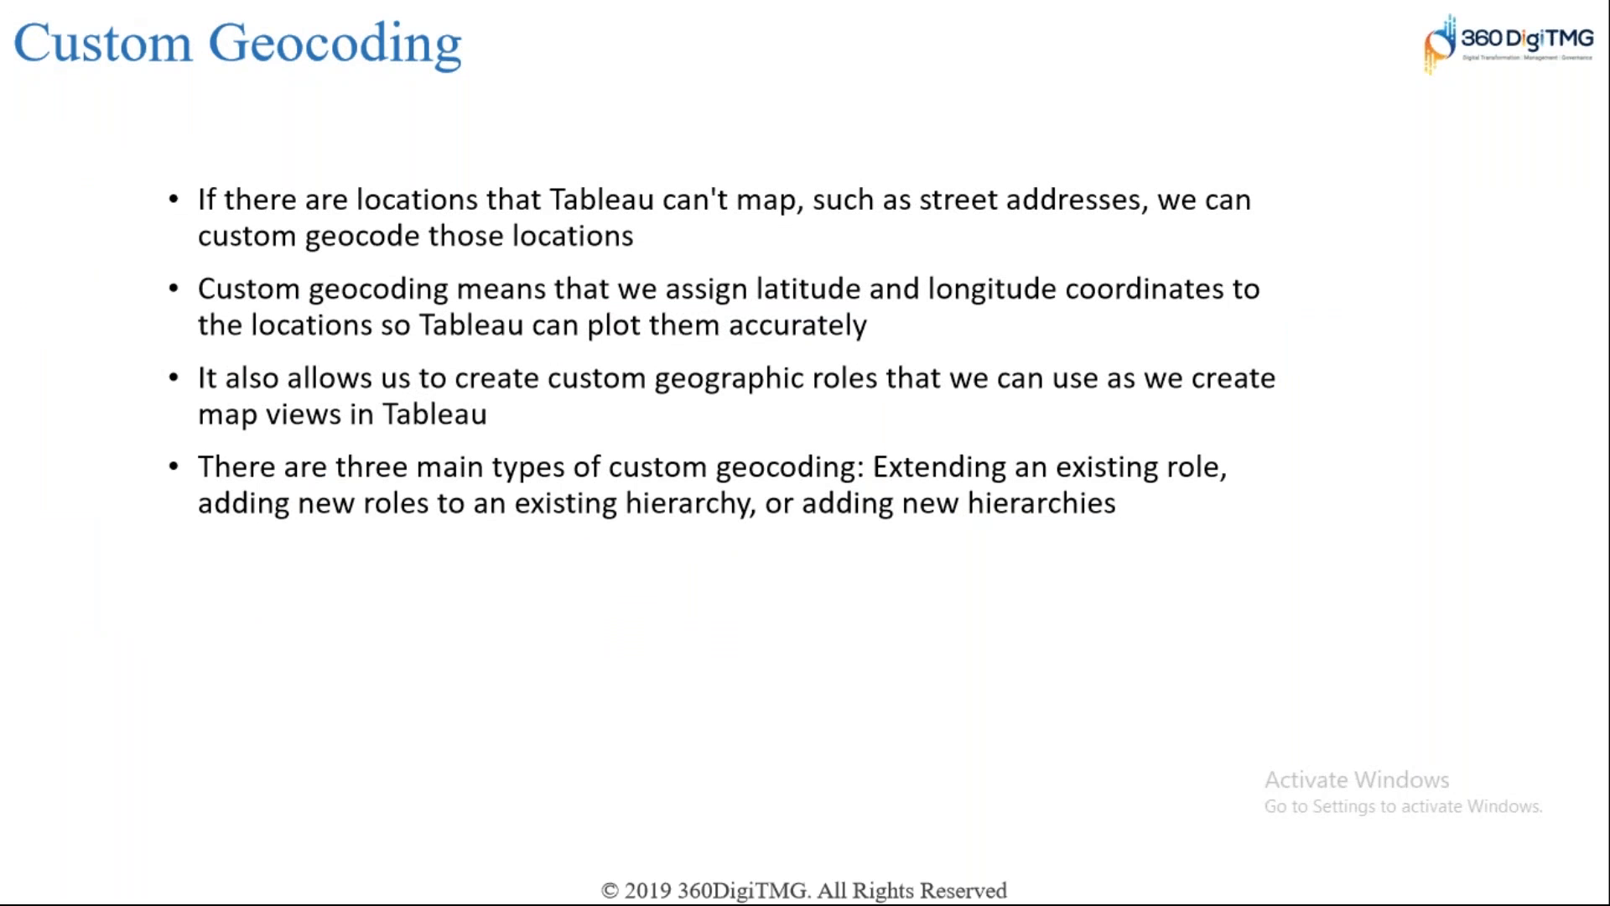
{"action": "key", "text": "Right"}
{"action": "key", "text": "Right"}
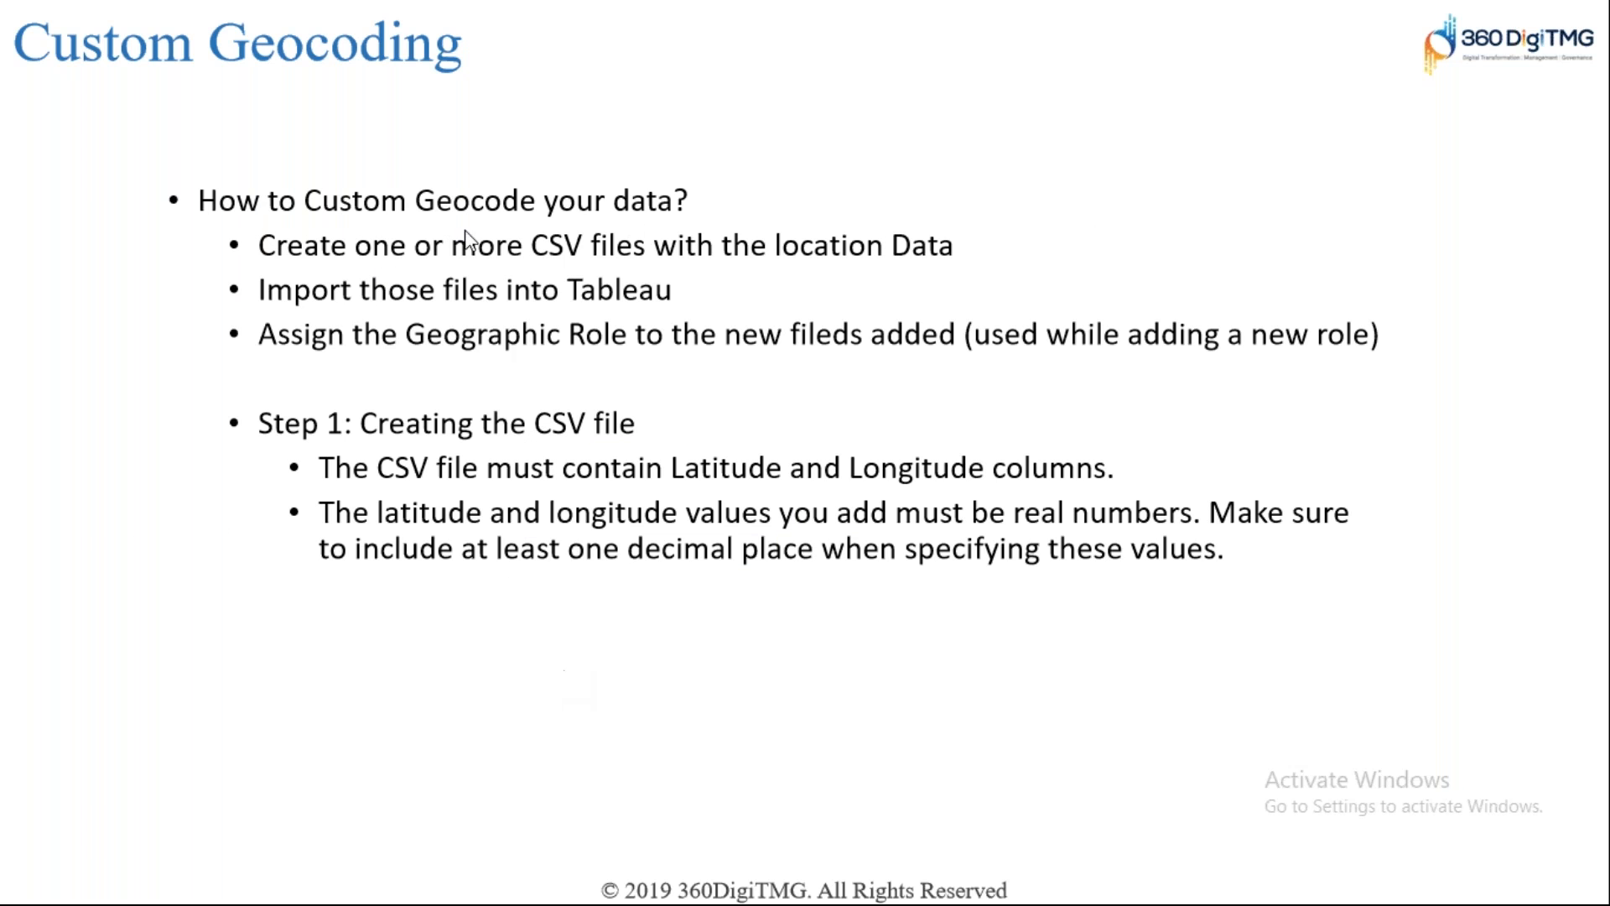
{"action": "key", "text": "Right"}
{"action": "key", "text": "Right"}
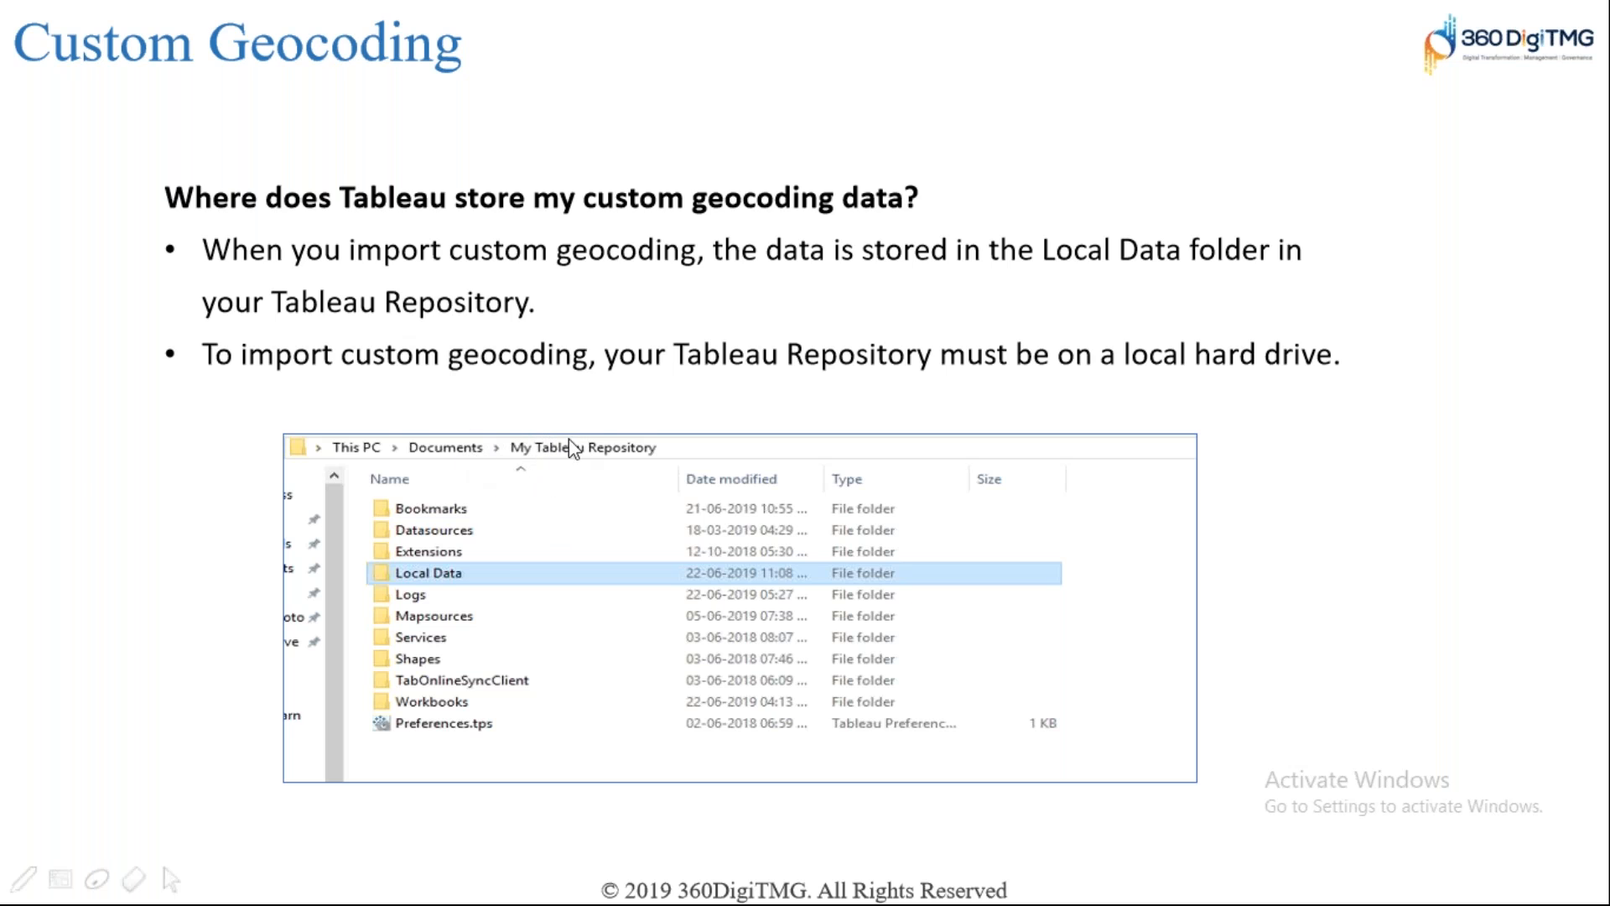
Step: Open the My Tableau Repository folder under Documents in File Explorer and move its window aside to check the import folder
{"action": "key", "text": "alt+Tab"}
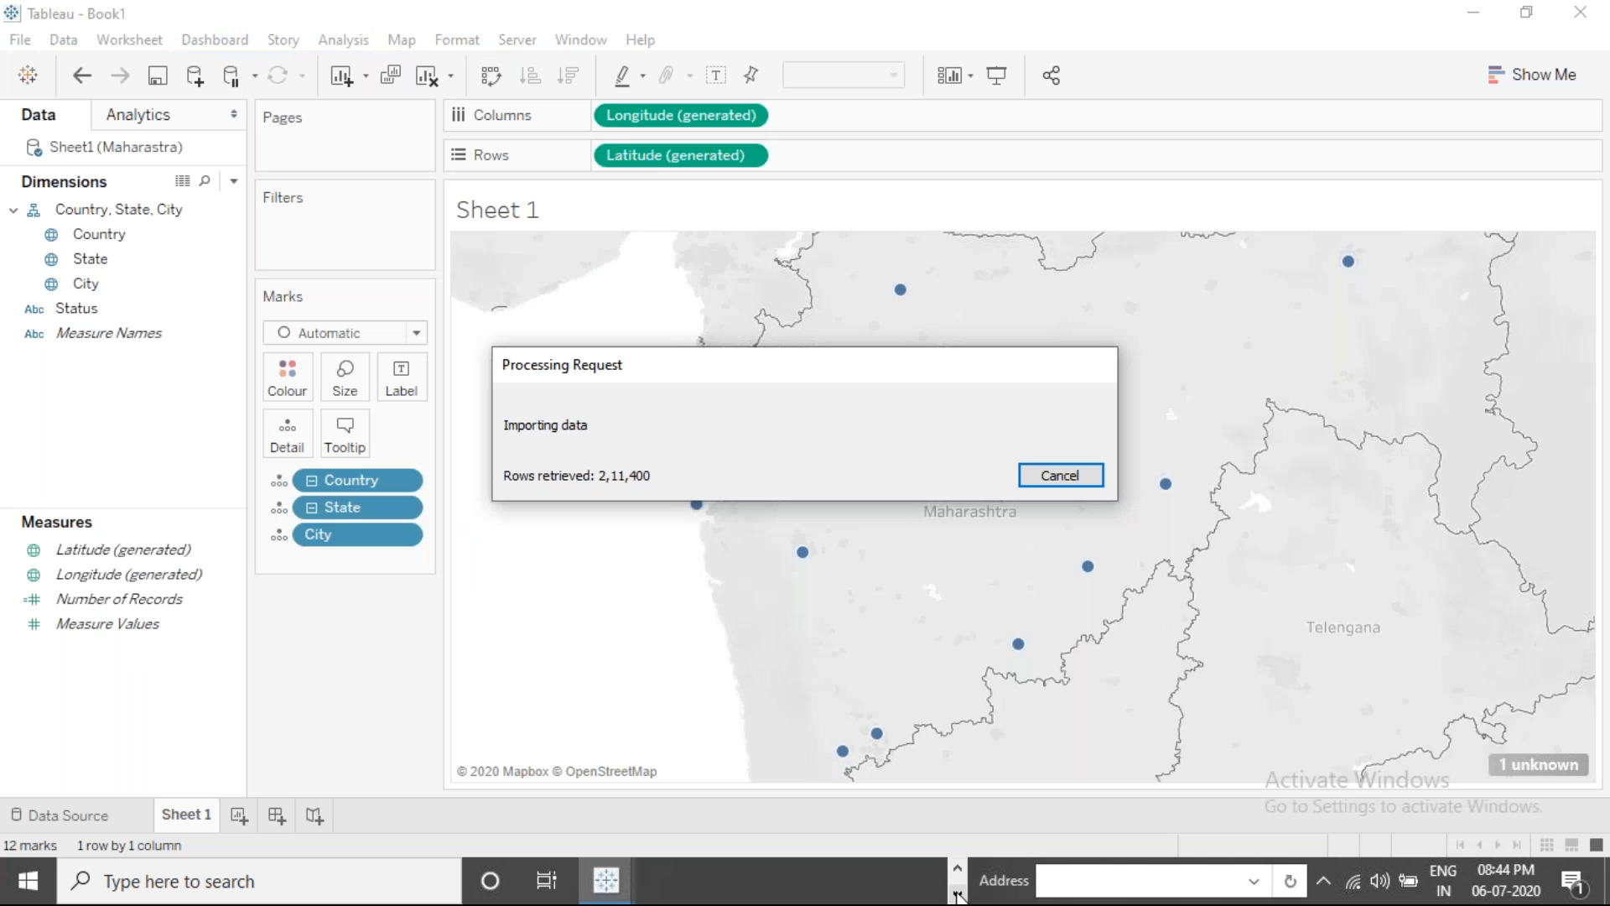
{"action": "left_click", "coordinate": [957, 896]}
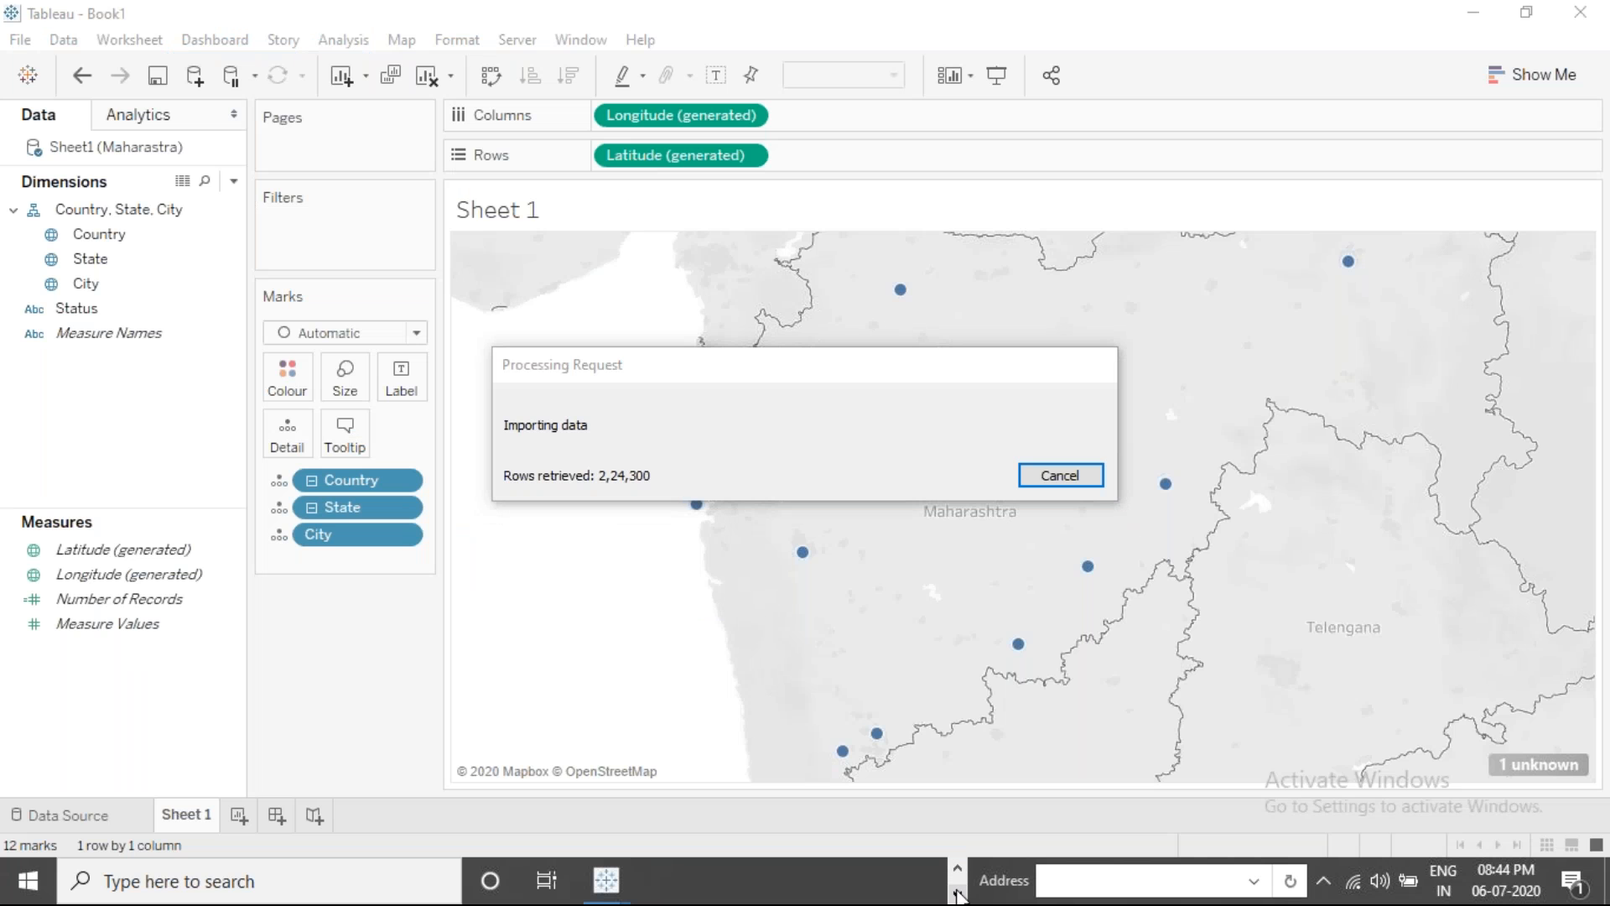
{"action": "left_click", "coordinate": [603, 881]}
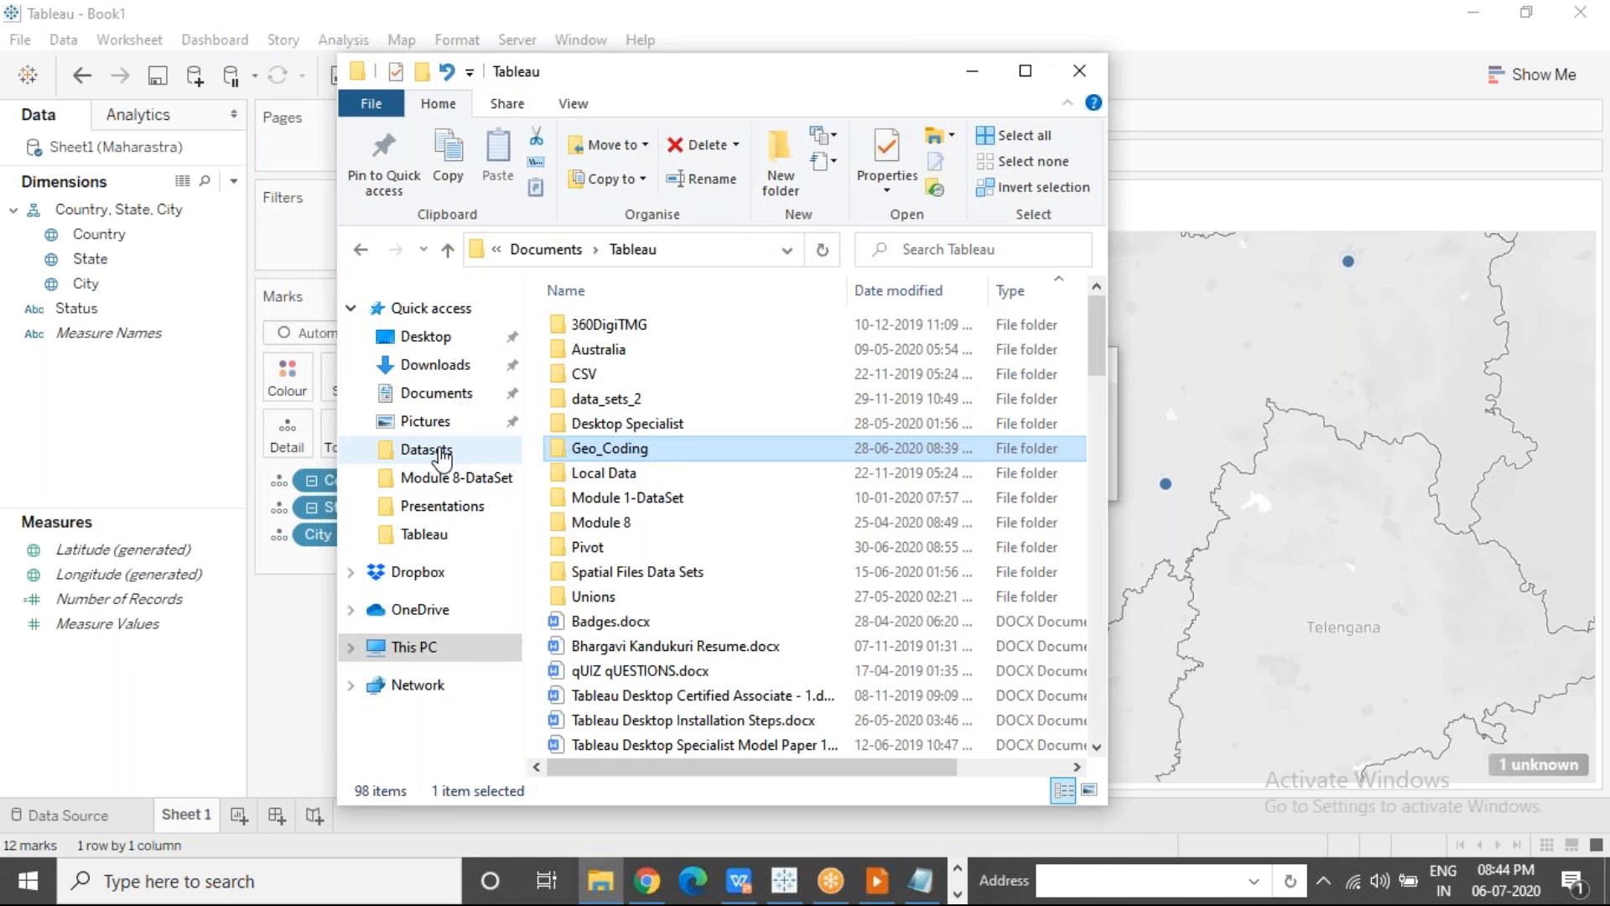
{"action": "left_click", "coordinate": [463, 394]}
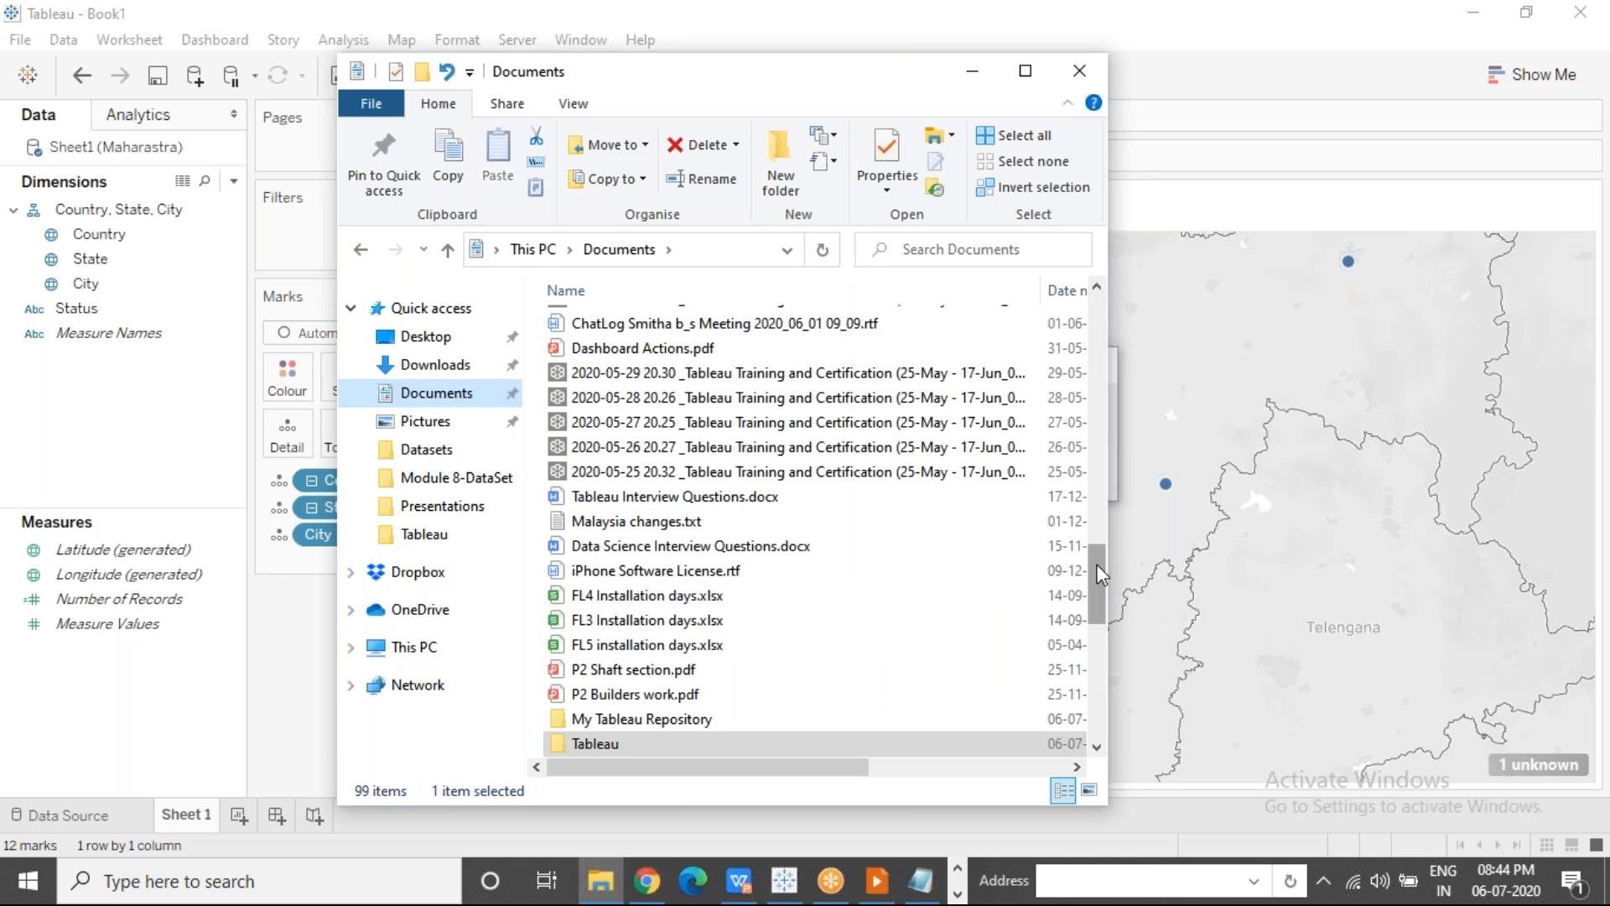
{"action": "left_click_drag", "start_coordinate": [1099, 579], "coordinate": [1096, 631]}
{"action": "left_click", "coordinate": [682, 420]}
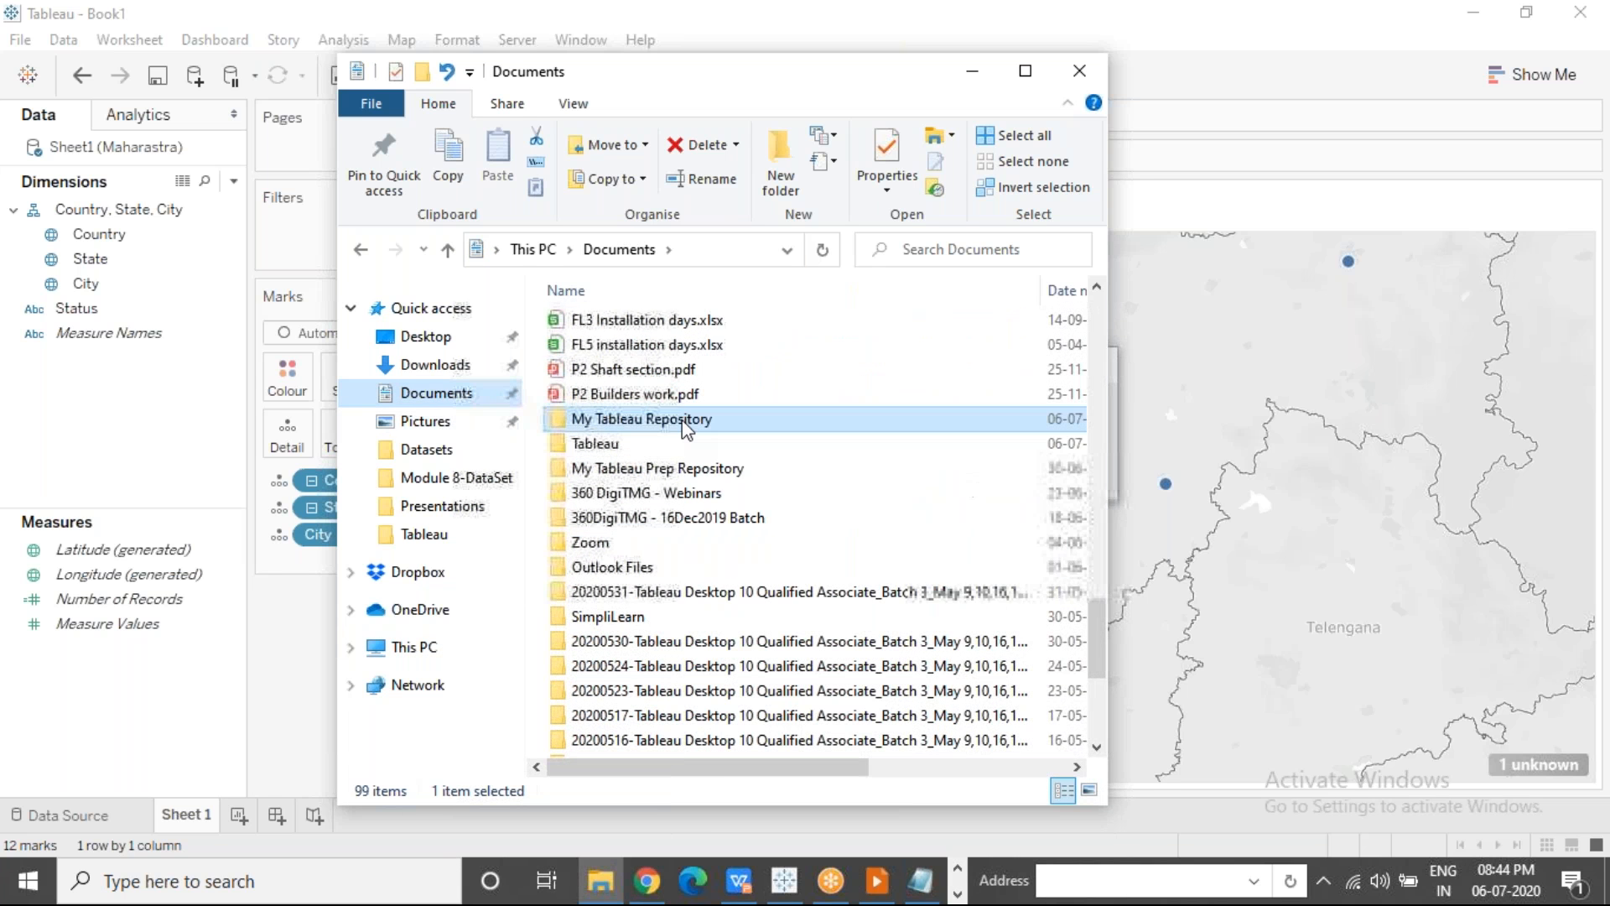
{"action": "double_click", "coordinate": [686, 423]}
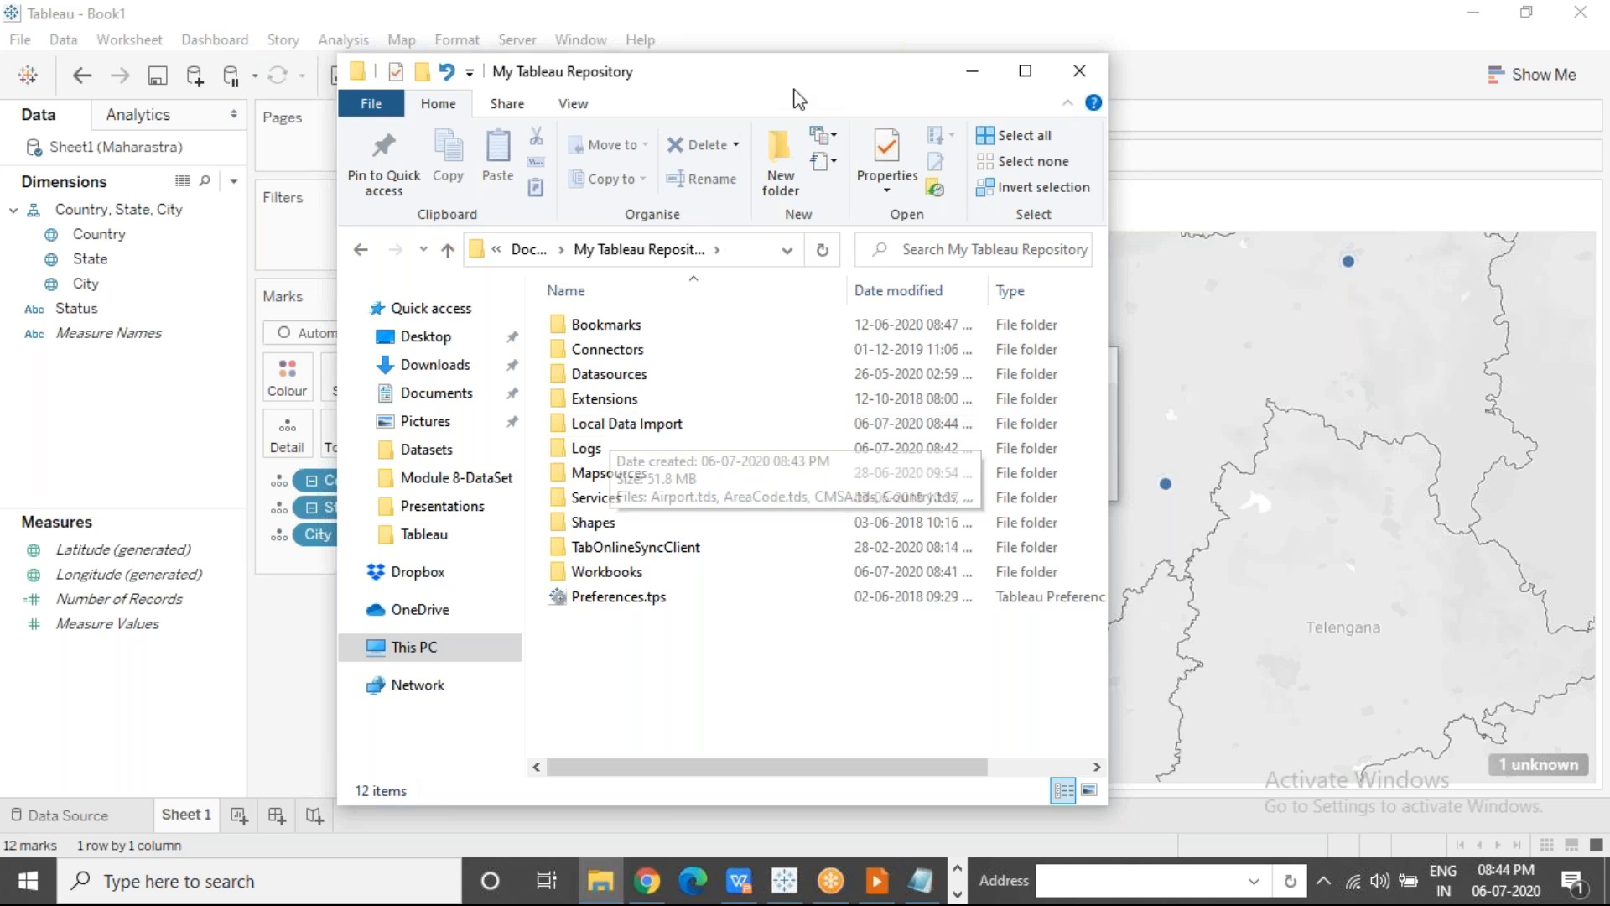
{"action": "left_click_drag", "start_coordinate": [766, 72], "coordinate": [422, 49]}
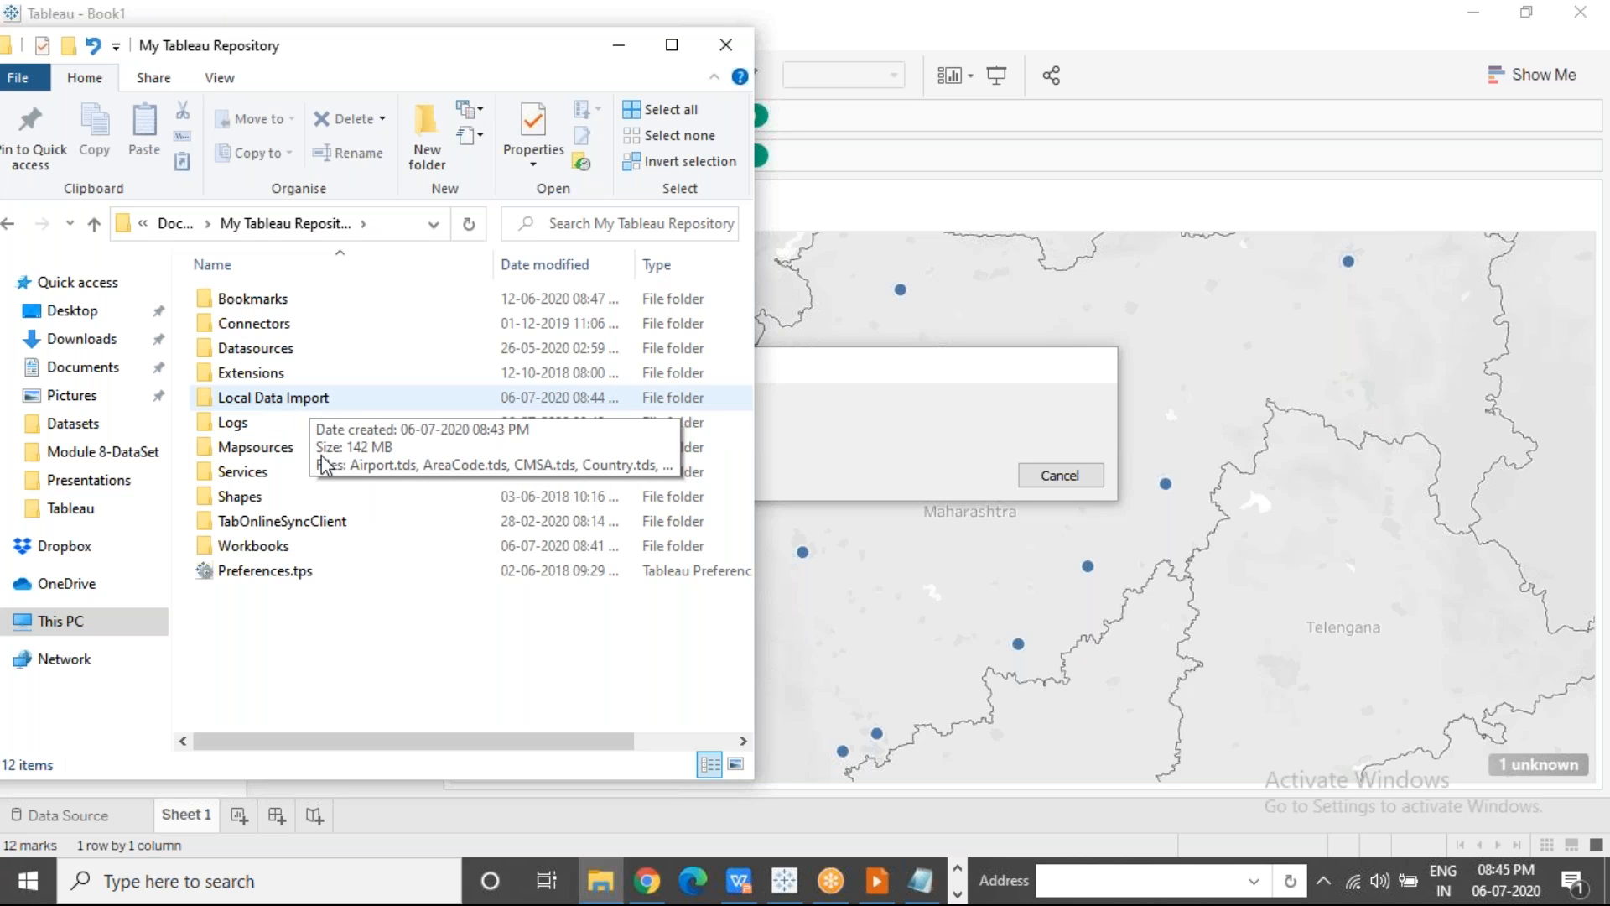
Step: Review the slide on custom geocoding in saved workbooks and recheck the geocoding folder in My Tableau Repository
{"action": "left_click", "coordinate": [877, 885]}
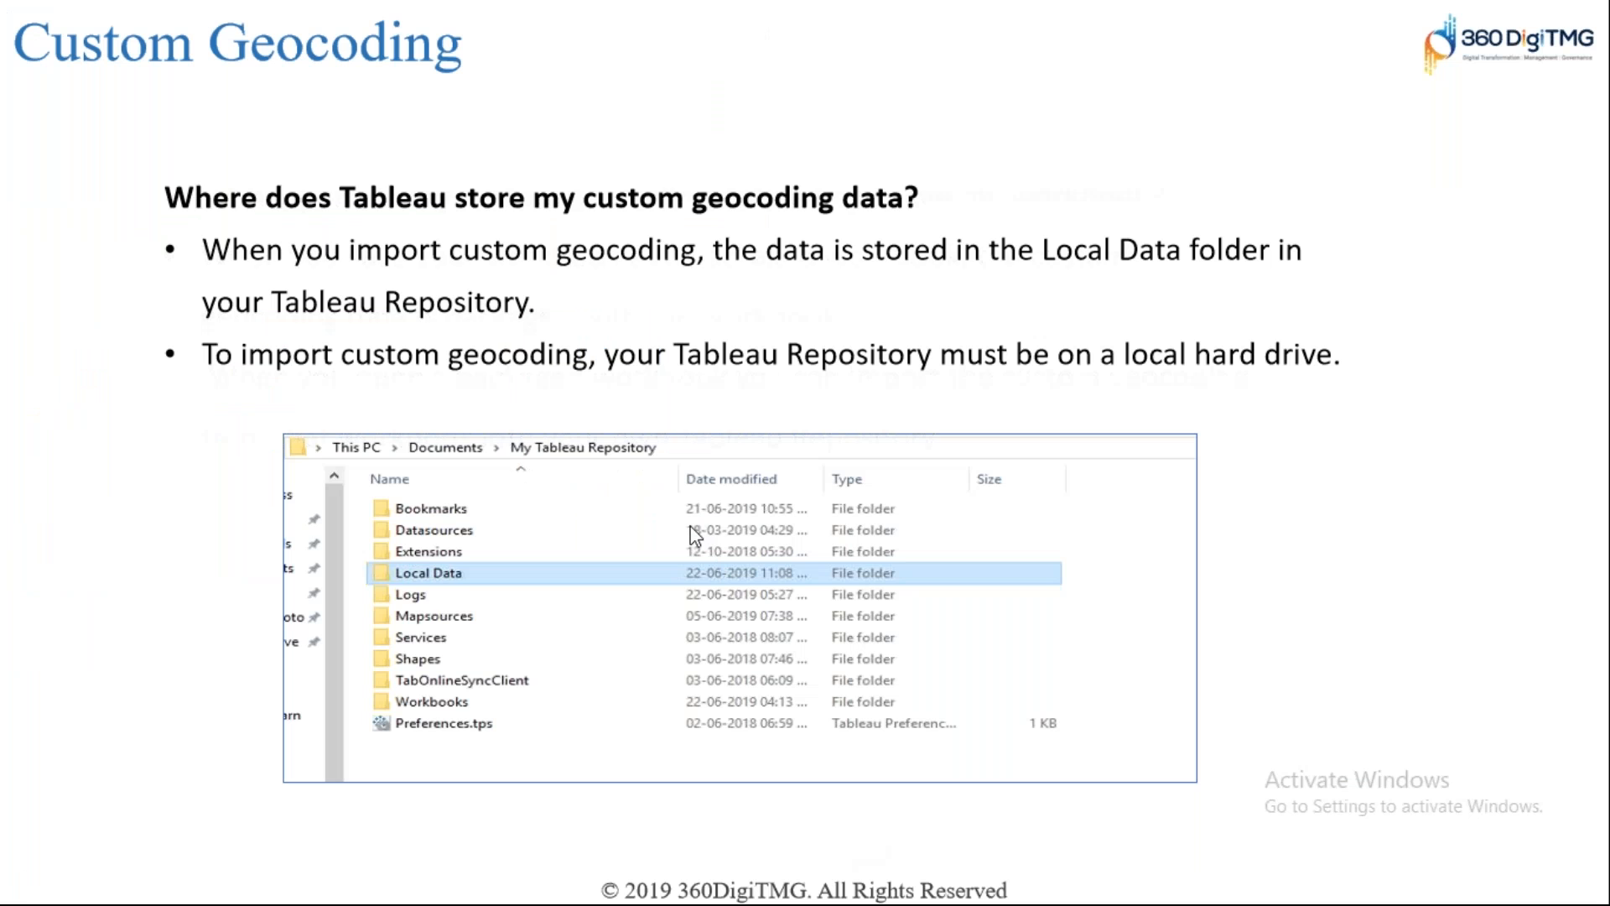
{"action": "left_click", "coordinate": [693, 535]}
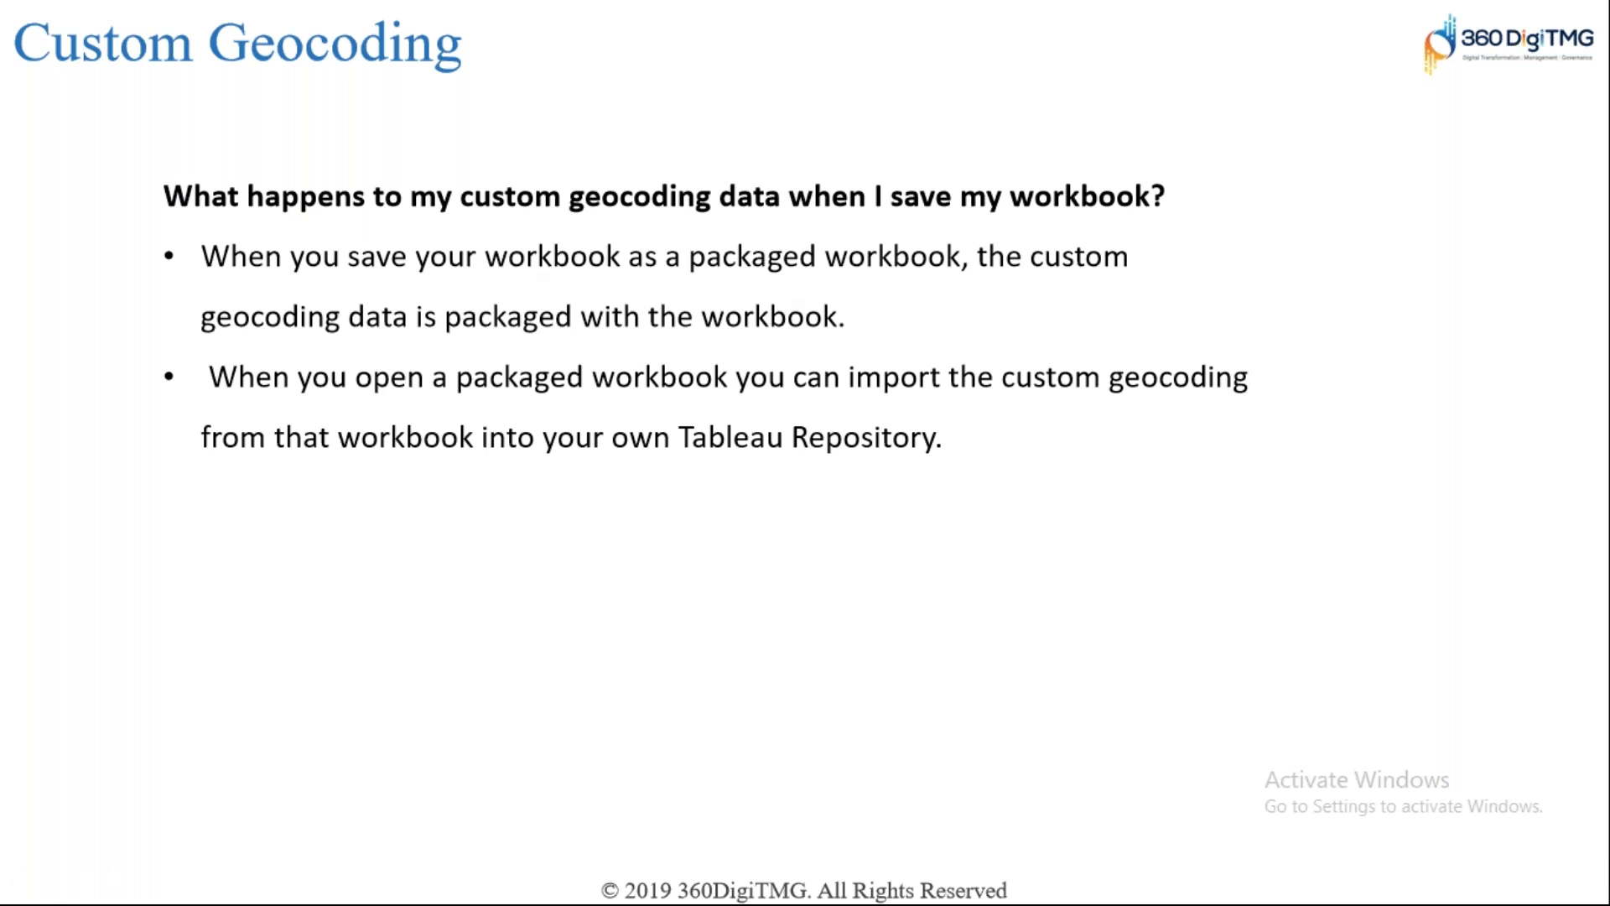
{"action": "key", "text": "alt+Tab"}
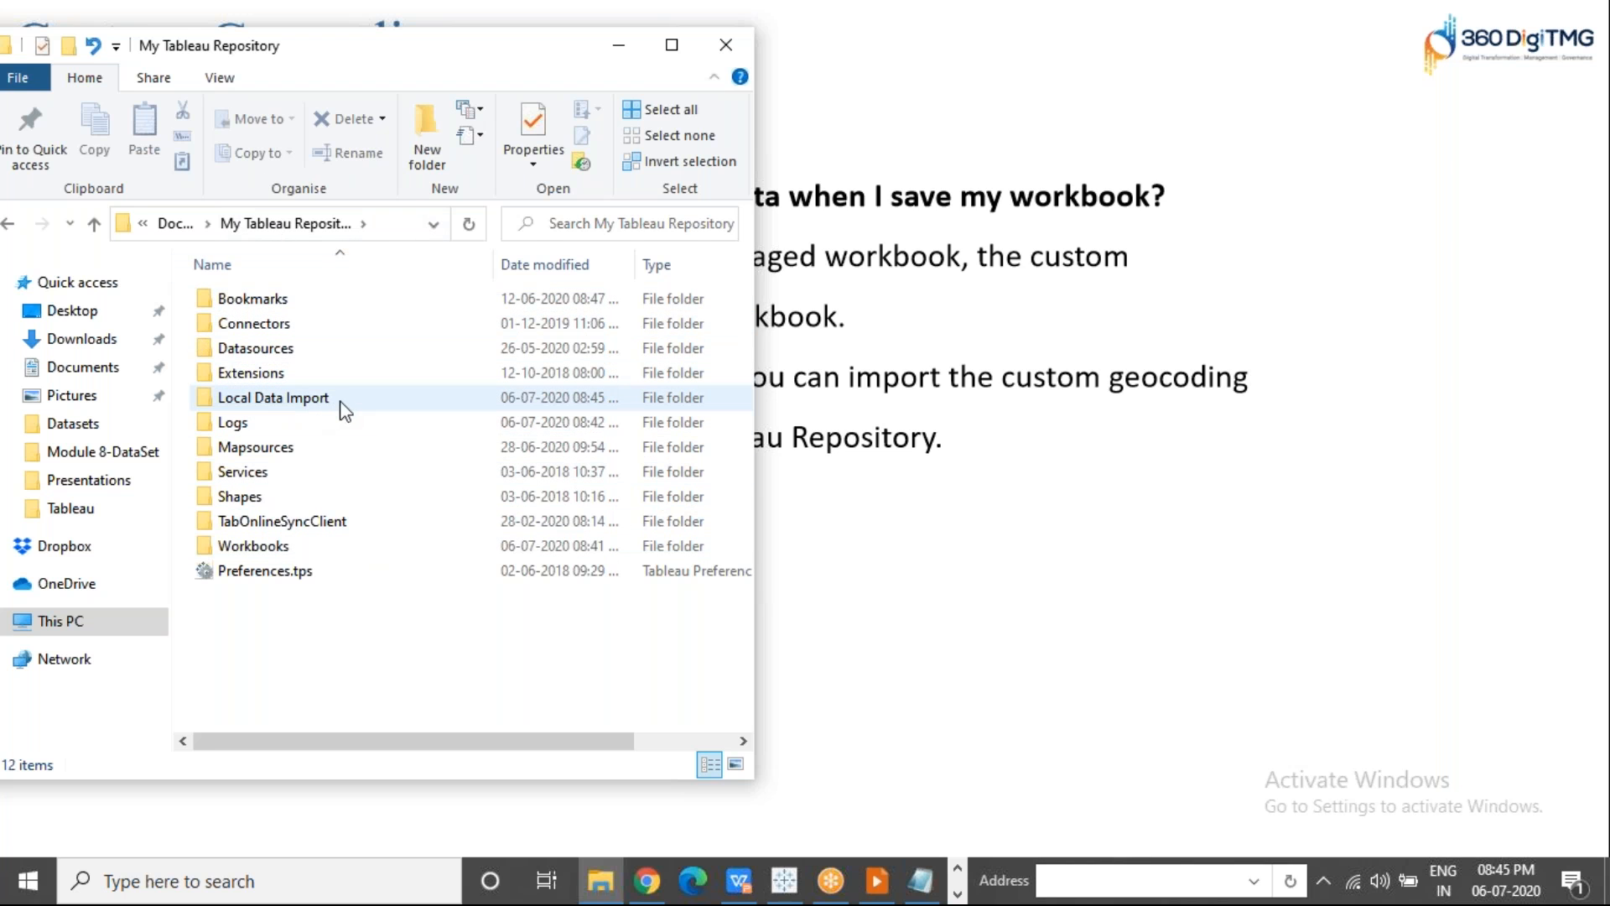
{"action": "mouse_move", "coordinate": [352, 405]}
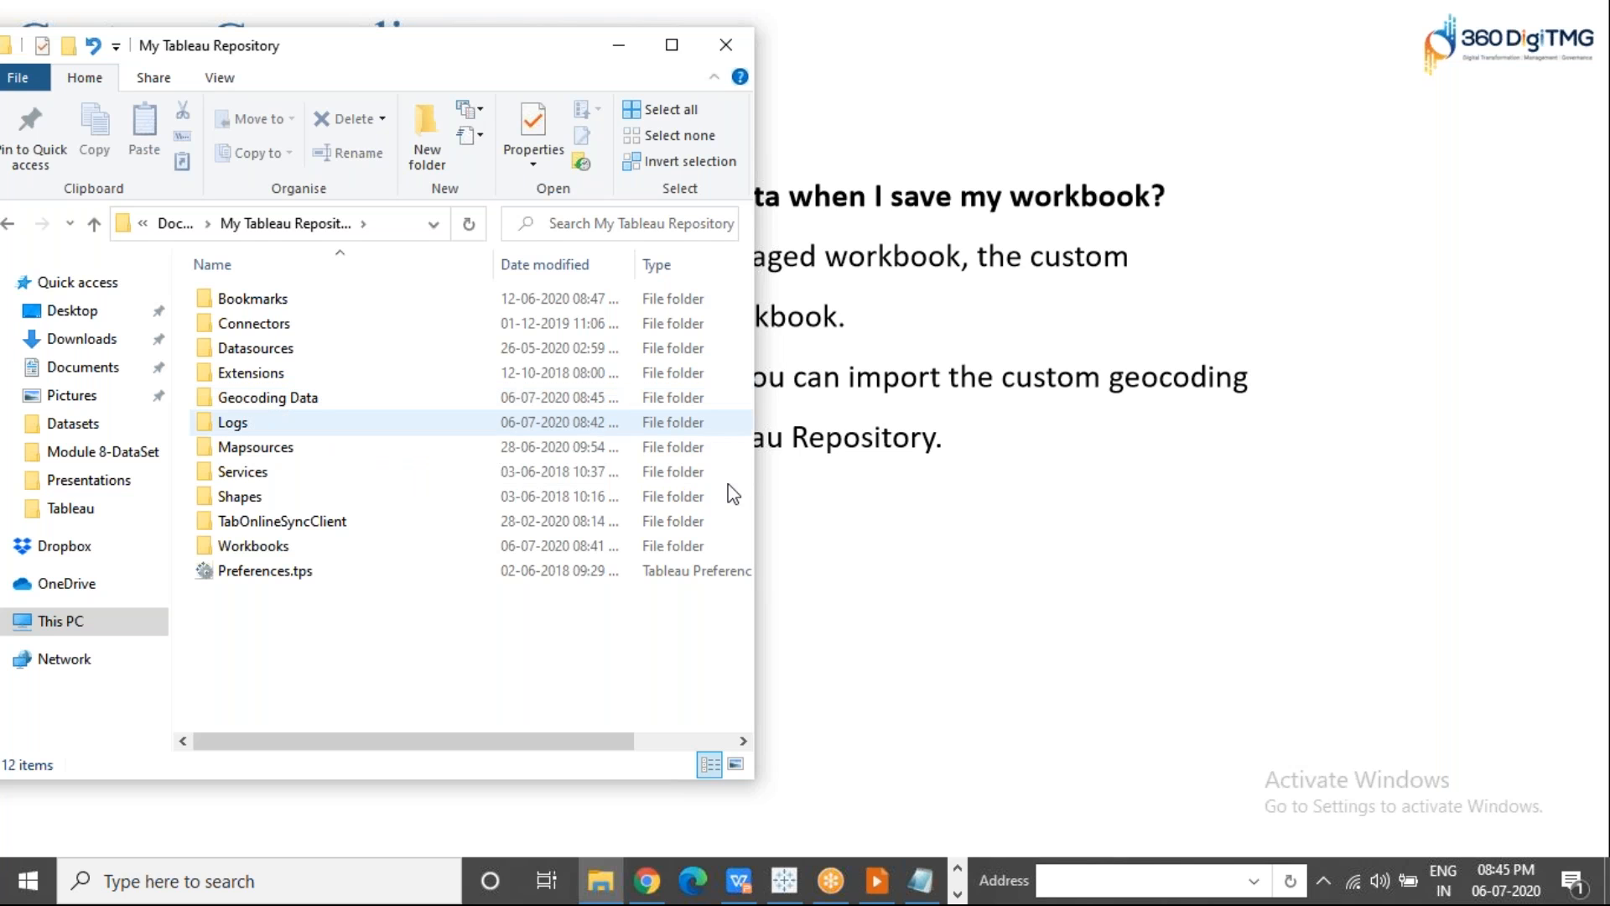
Step: Return to the Tableau map and inspect the added city mark in northern Maharashtra and the City field's icon
{"action": "left_click", "coordinate": [782, 877]}
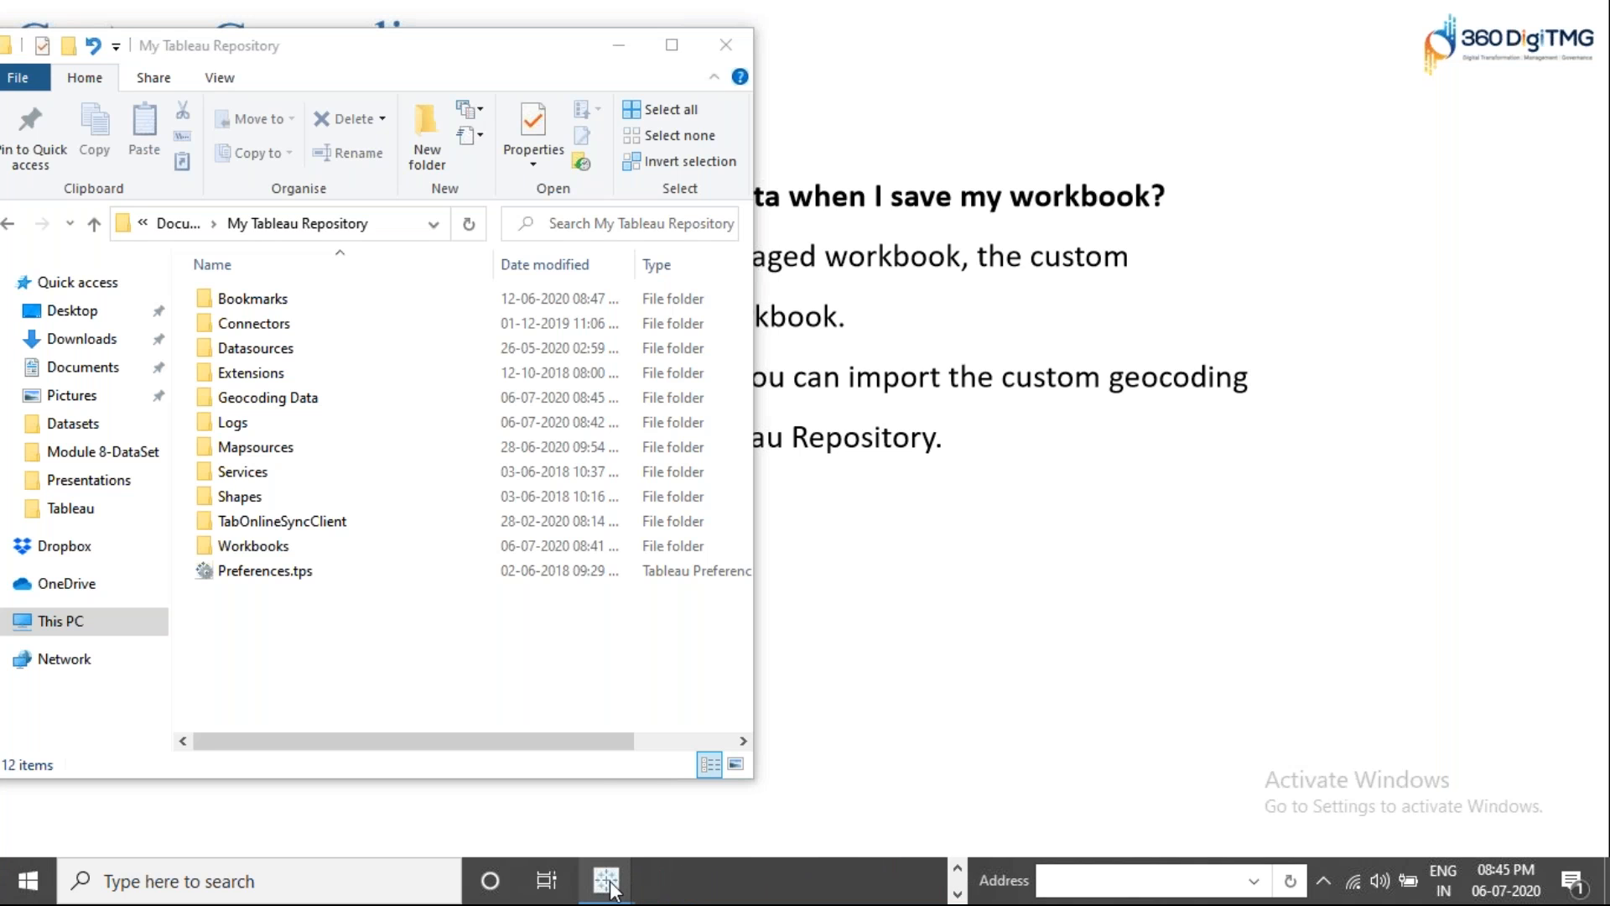
{"action": "mouse_move", "coordinate": [613, 889]}
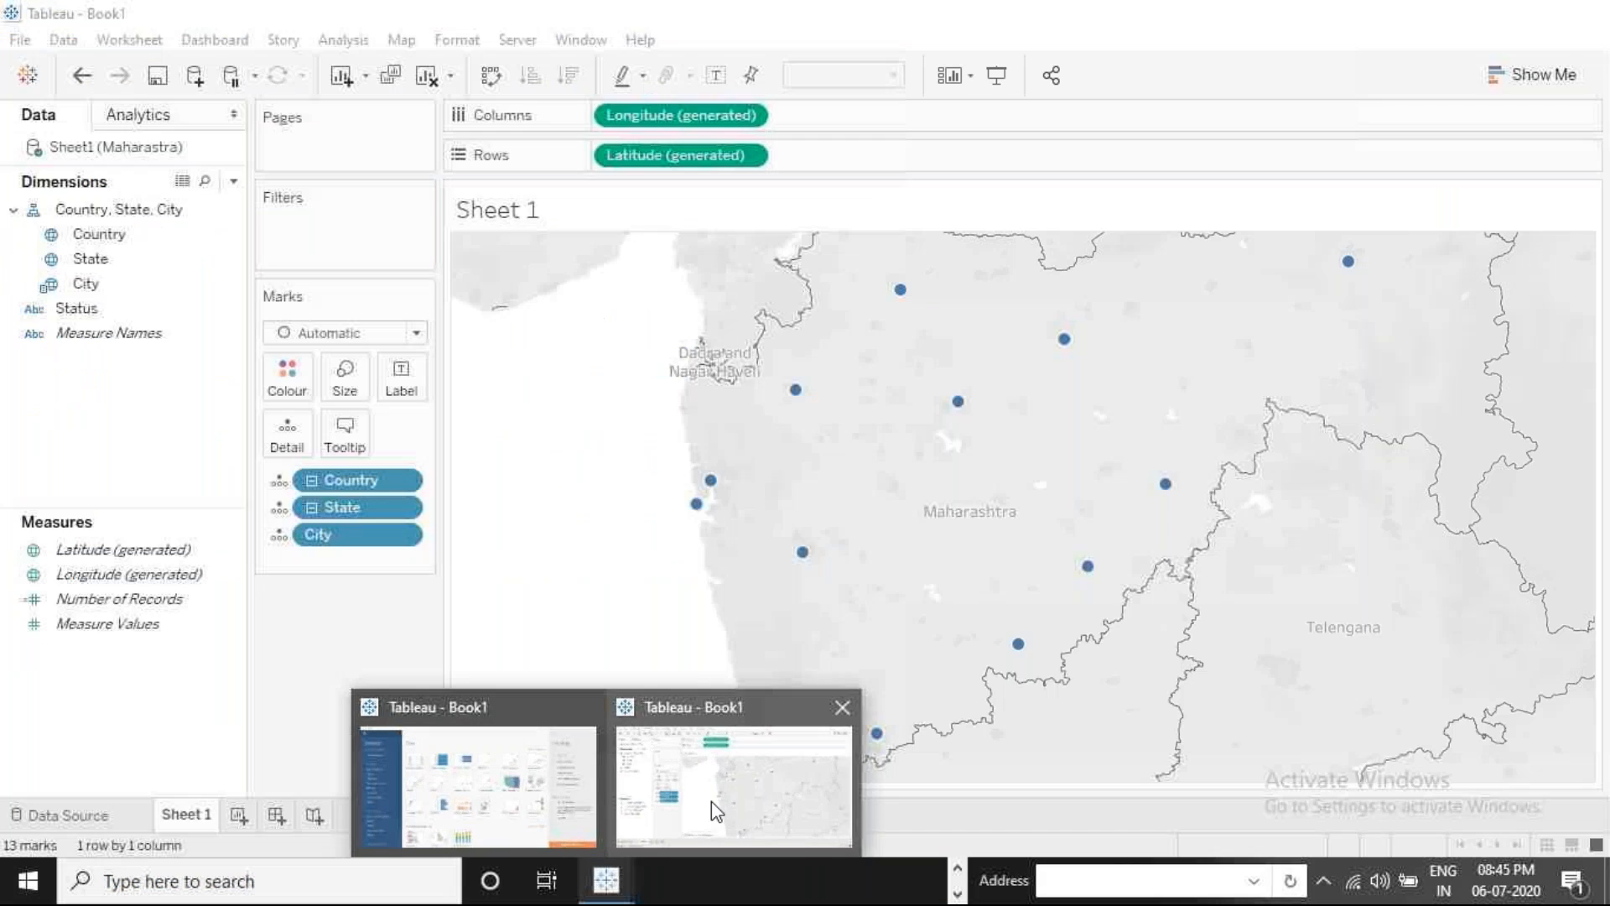
{"action": "left_click", "coordinate": [712, 802]}
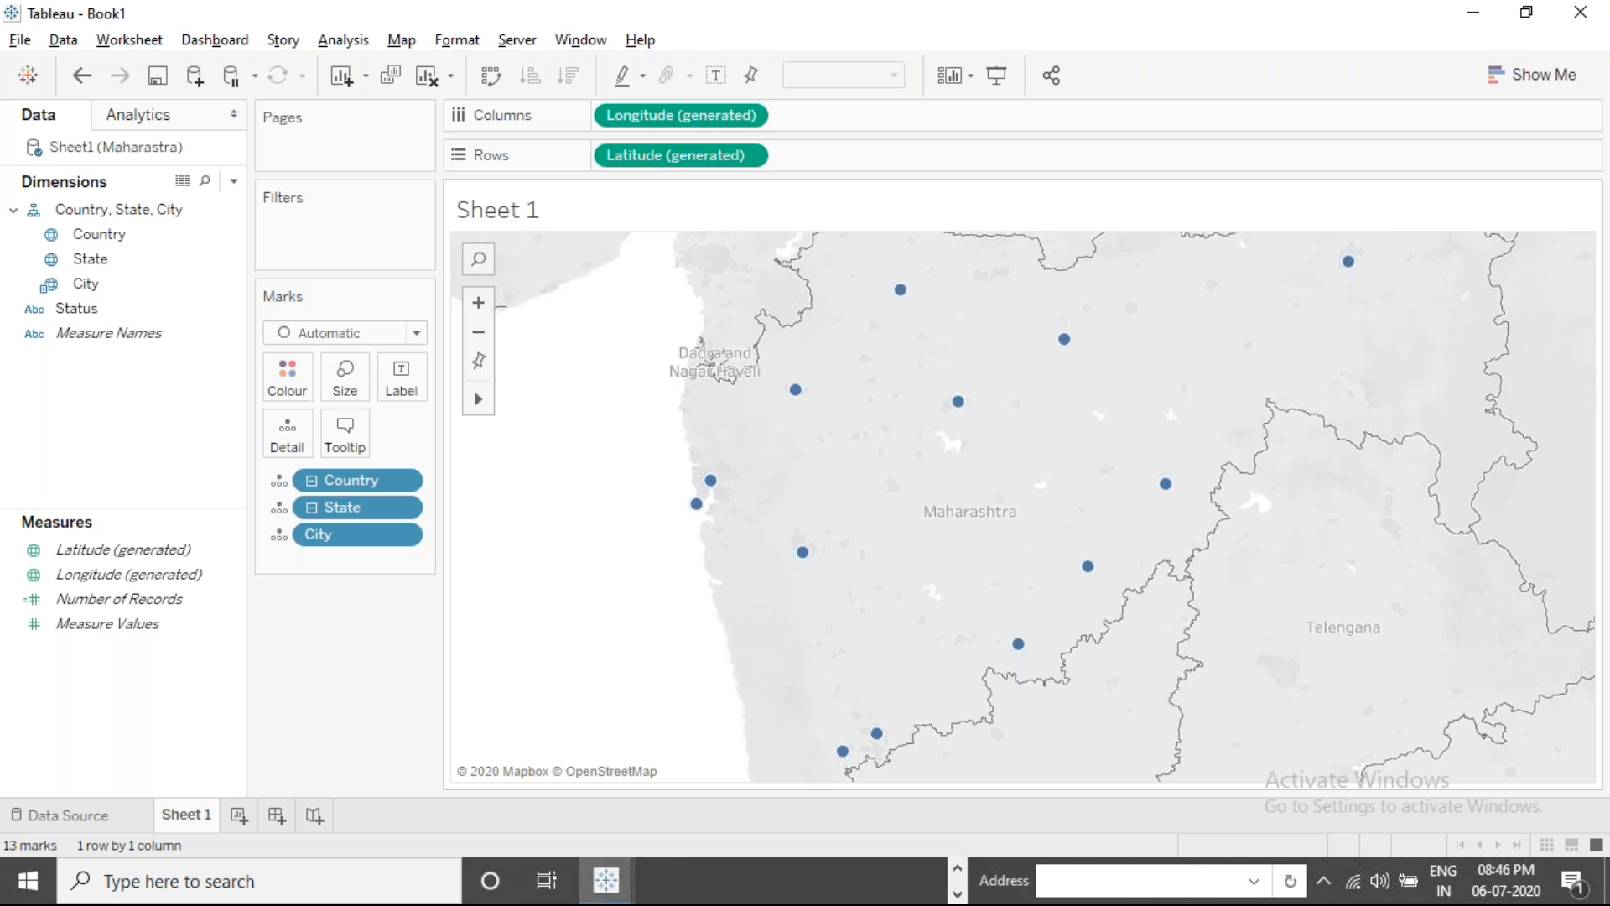
{"action": "left_click_drag", "start_coordinate": [1015, 298], "coordinate": [1082, 396]}
{"action": "left_click", "coordinate": [1097, 380]}
{"action": "left_click", "coordinate": [159, 284]}
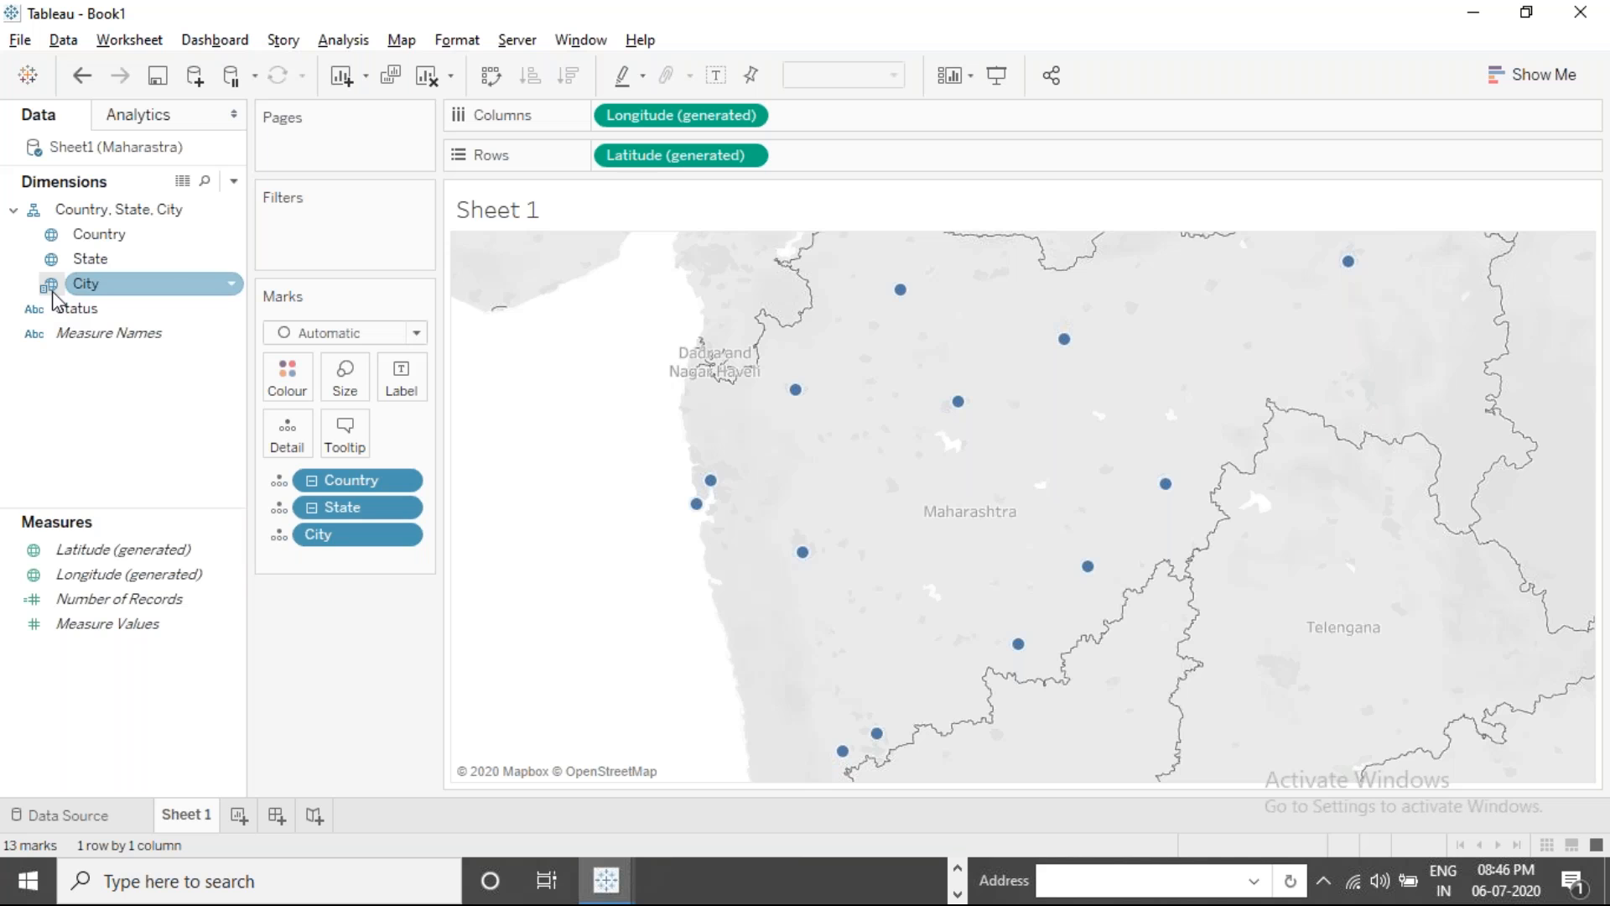
{"action": "left_click", "coordinate": [1112, 323]}
{"action": "left_click_drag", "start_coordinate": [1045, 318], "coordinate": [1092, 392]}
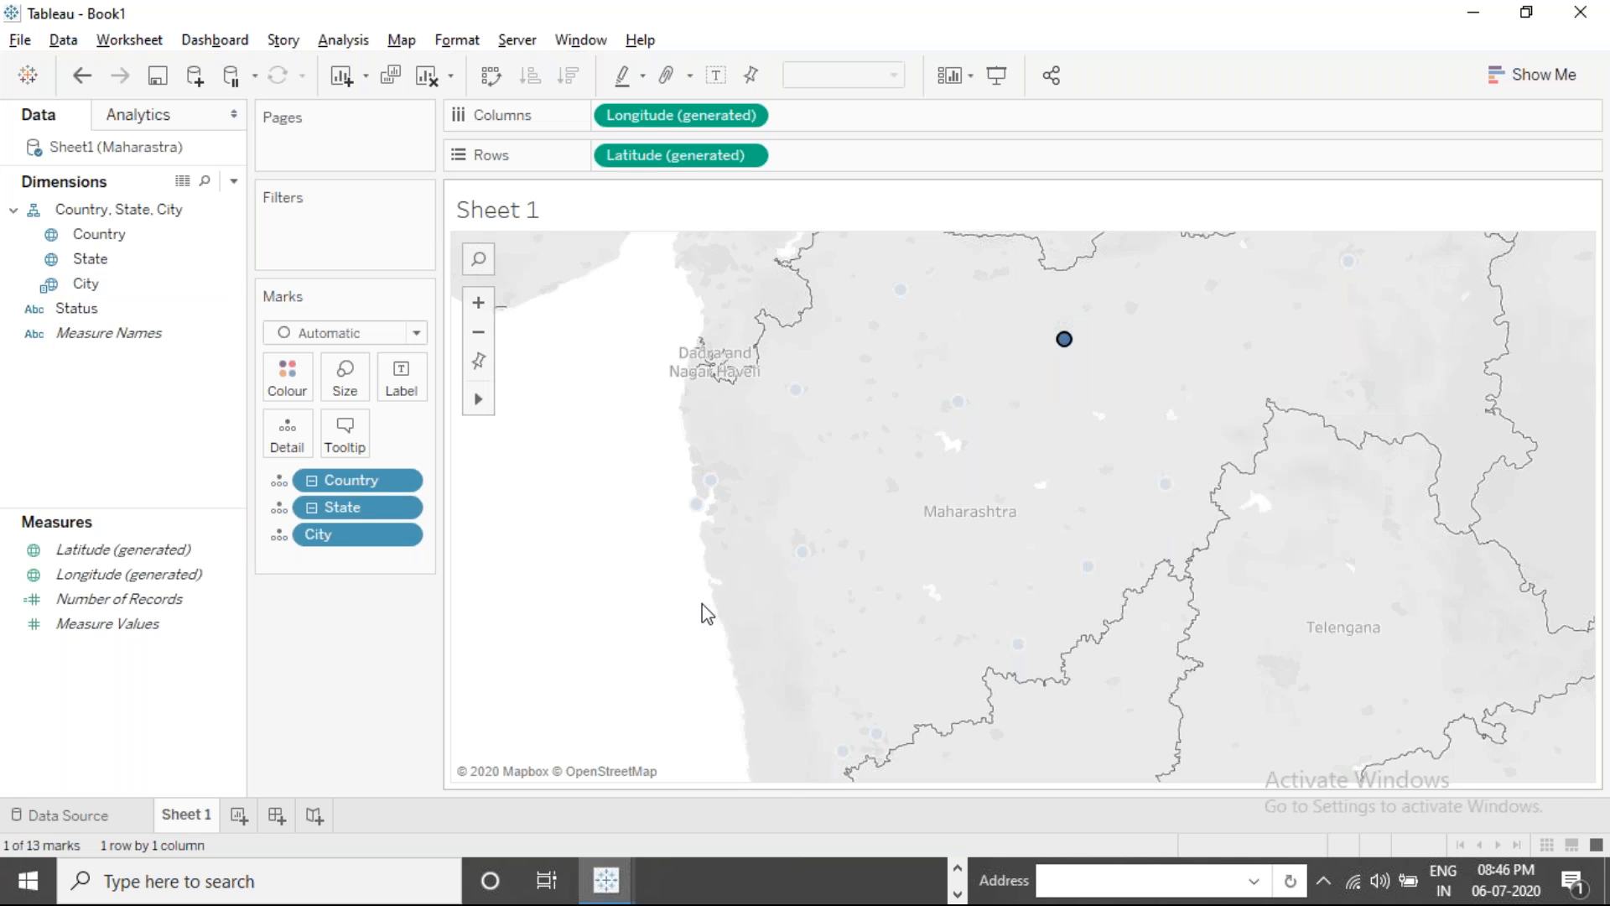
{"action": "left_click", "coordinate": [608, 602]}
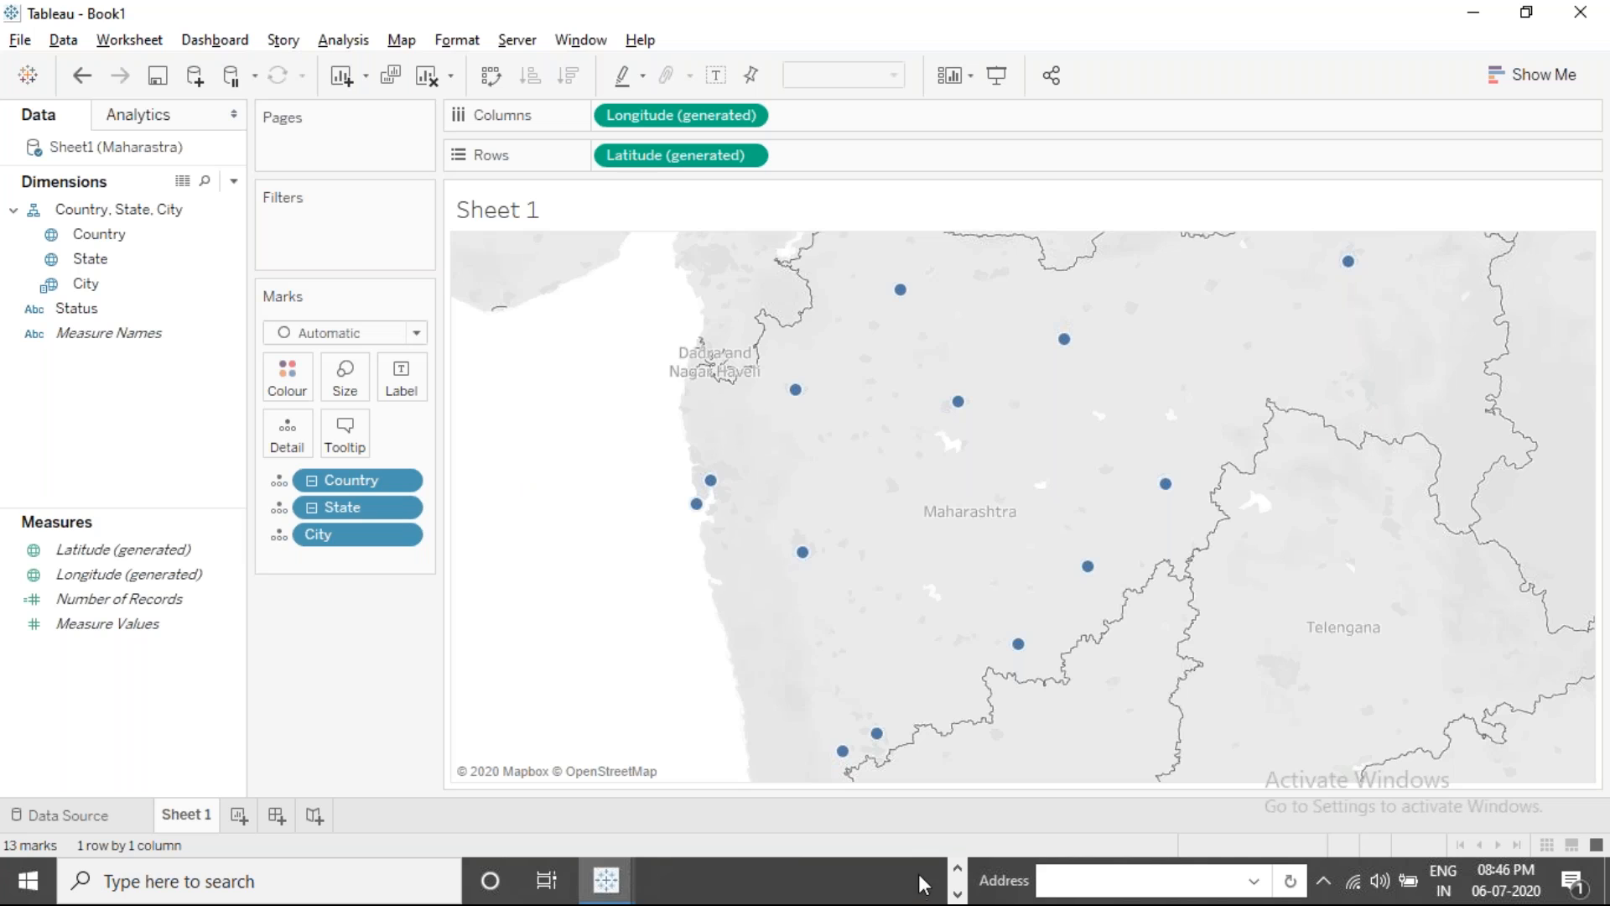
Step: Highlight the custom-geocoded city mark on the map again and clear the selection
{"action": "left_click", "coordinate": [955, 897]}
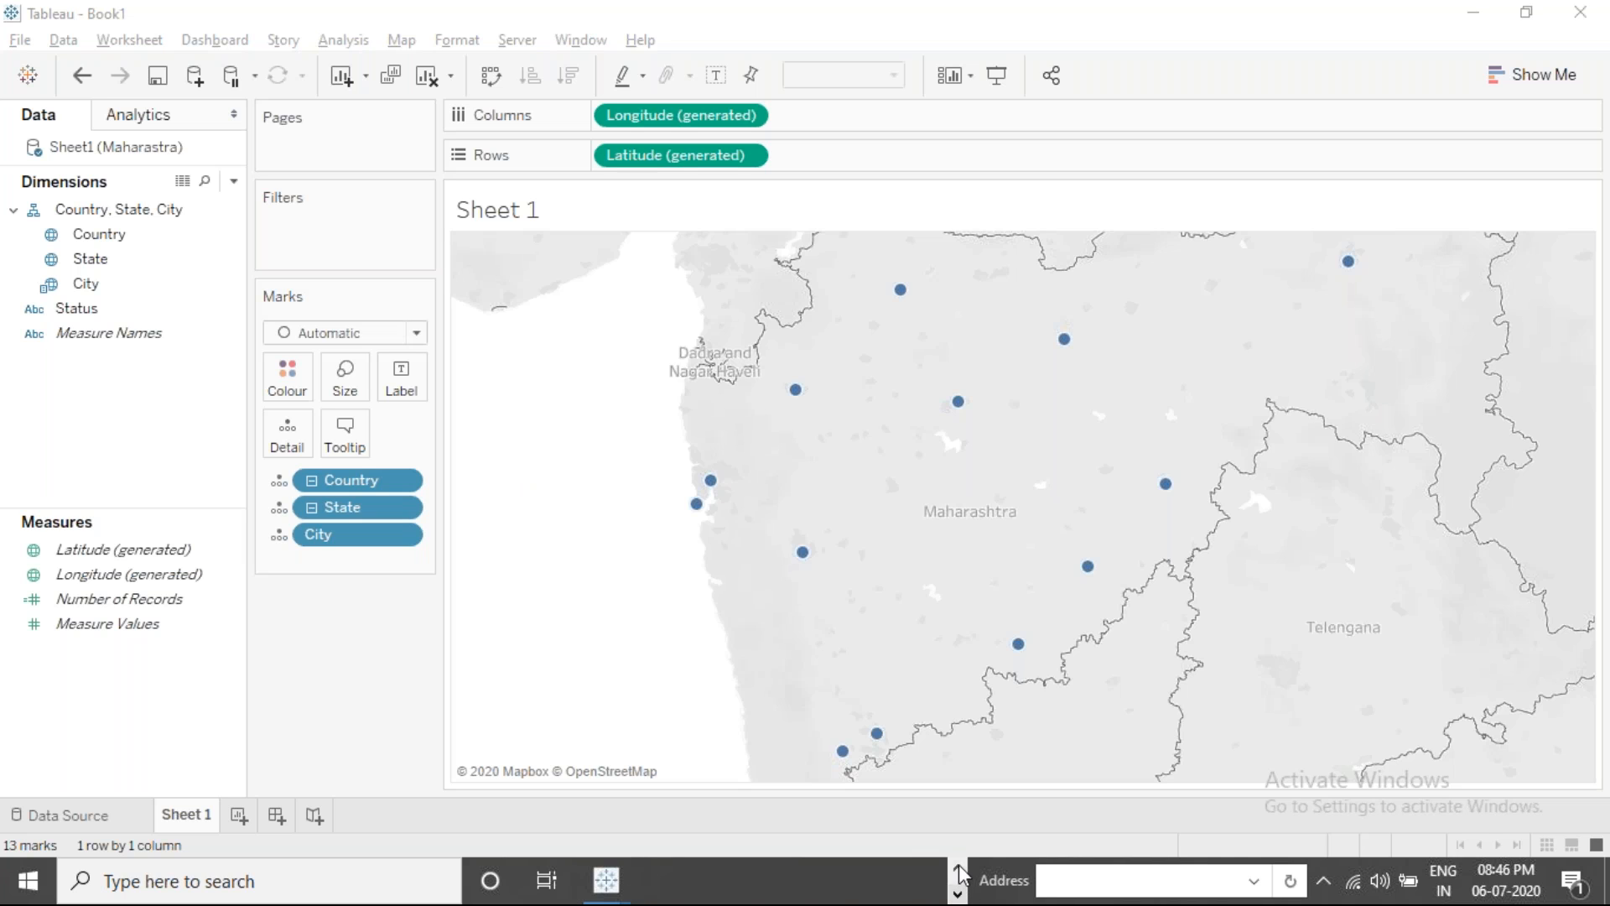
{"action": "left_click", "coordinate": [959, 866]}
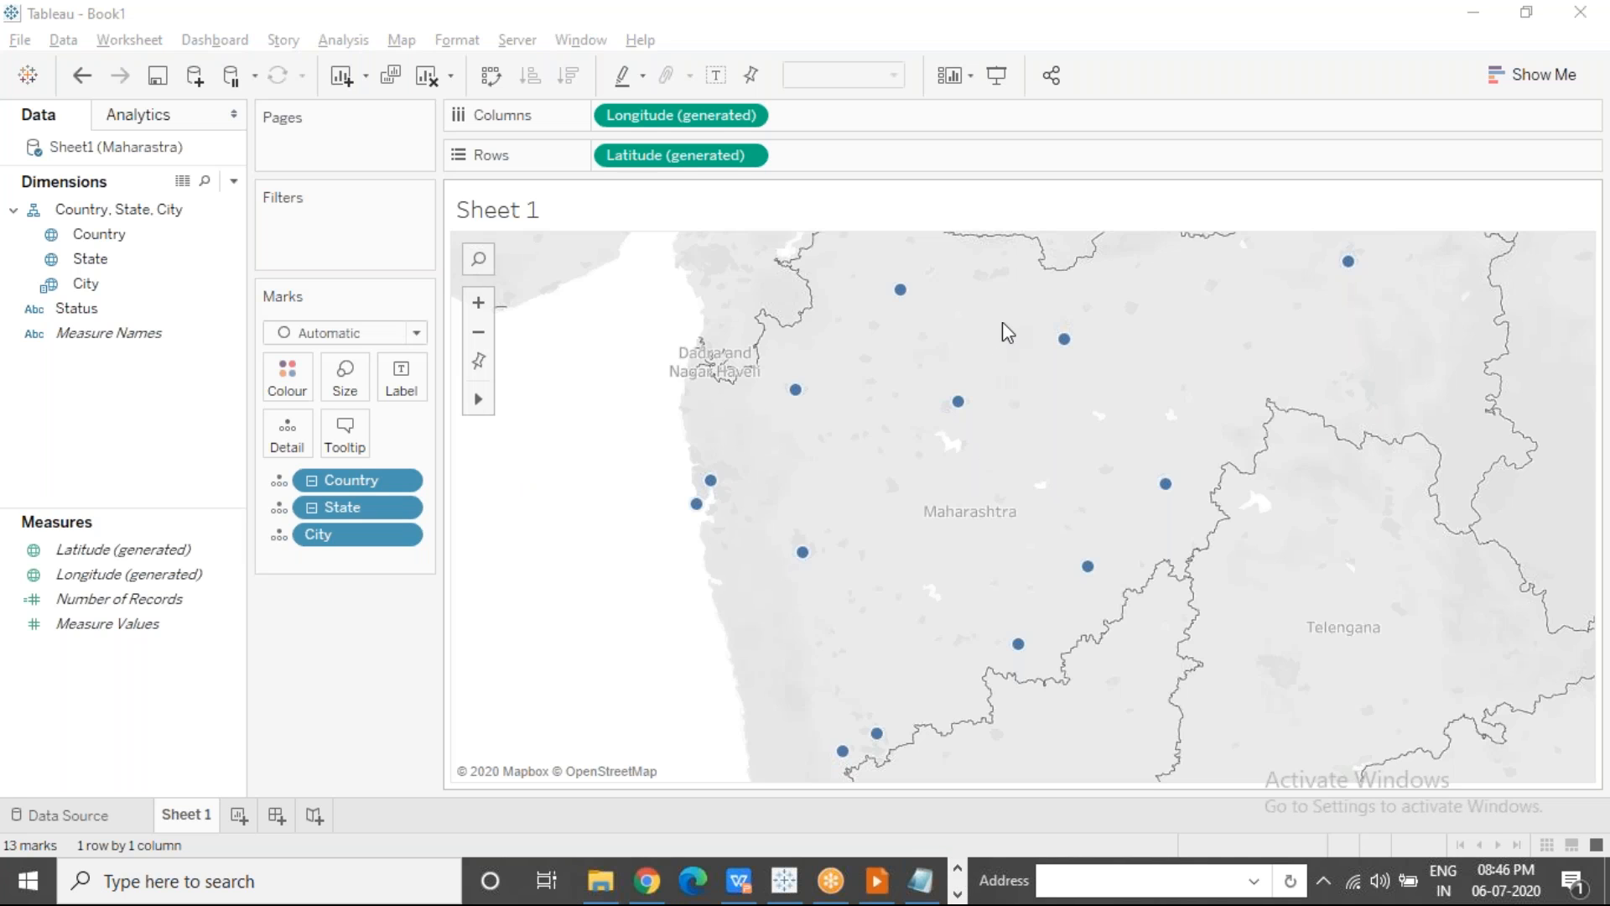
{"action": "left_click_drag", "start_coordinate": [1002, 289], "coordinate": [1095, 466]}
{"action": "left_click", "coordinate": [1080, 384]}
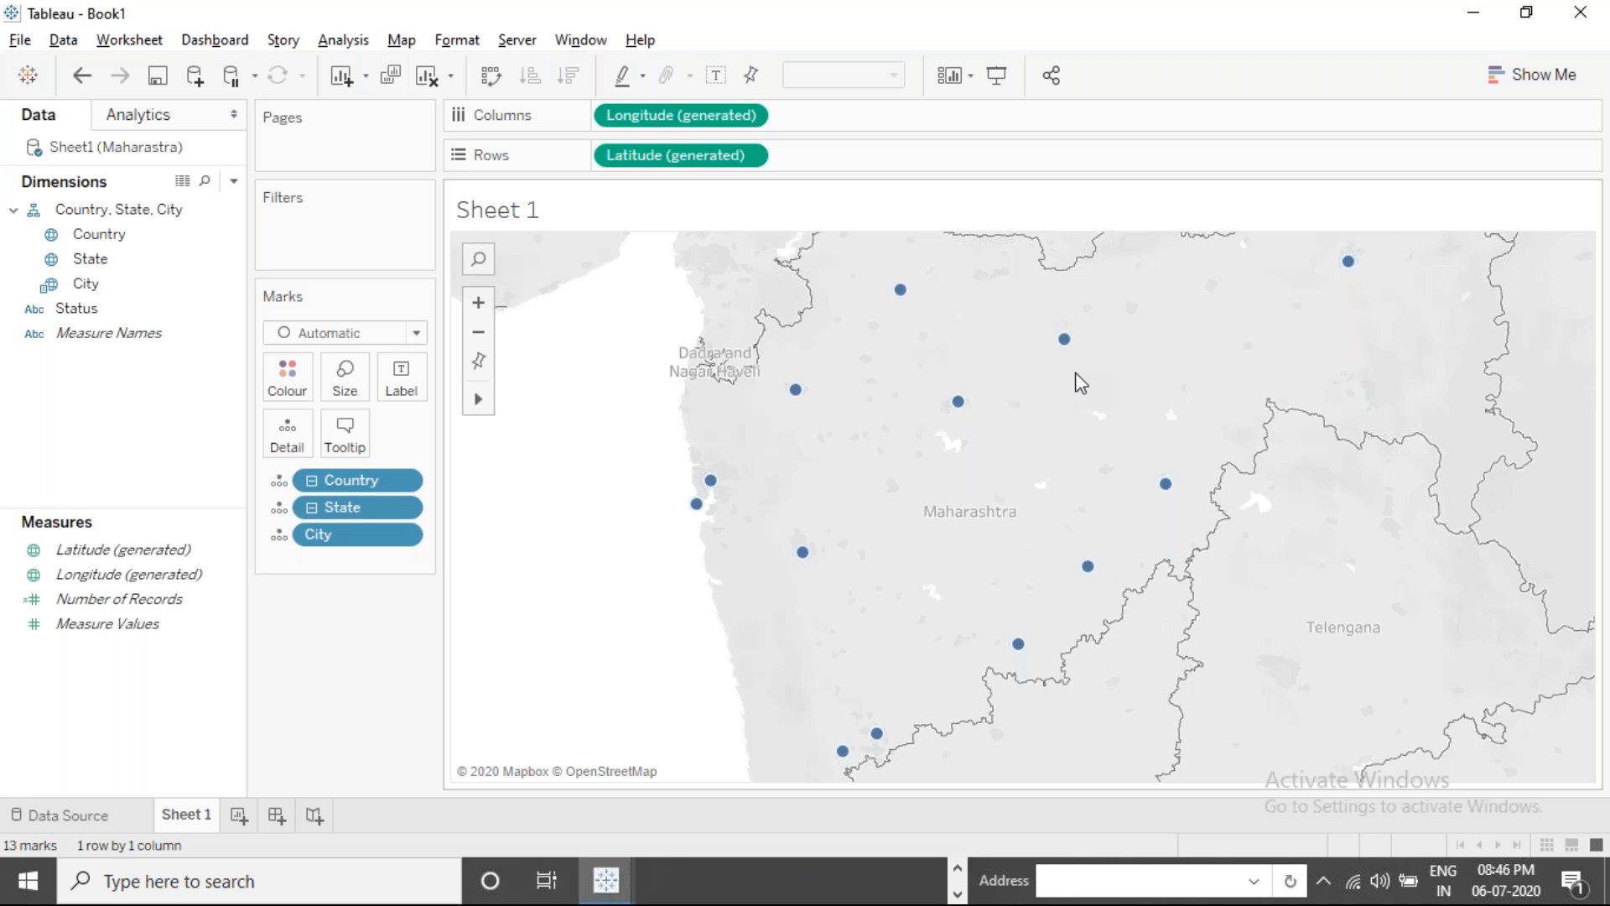
{"action": "left_click_drag", "start_coordinate": [1017, 292], "coordinate": [1116, 454]}
{"action": "left_click", "coordinate": [1004, 449]}
Step: Locate the Remove Custom Geocoding command among the map's geocoding options and leave it unused
{"action": "left_click", "coordinate": [401, 39]}
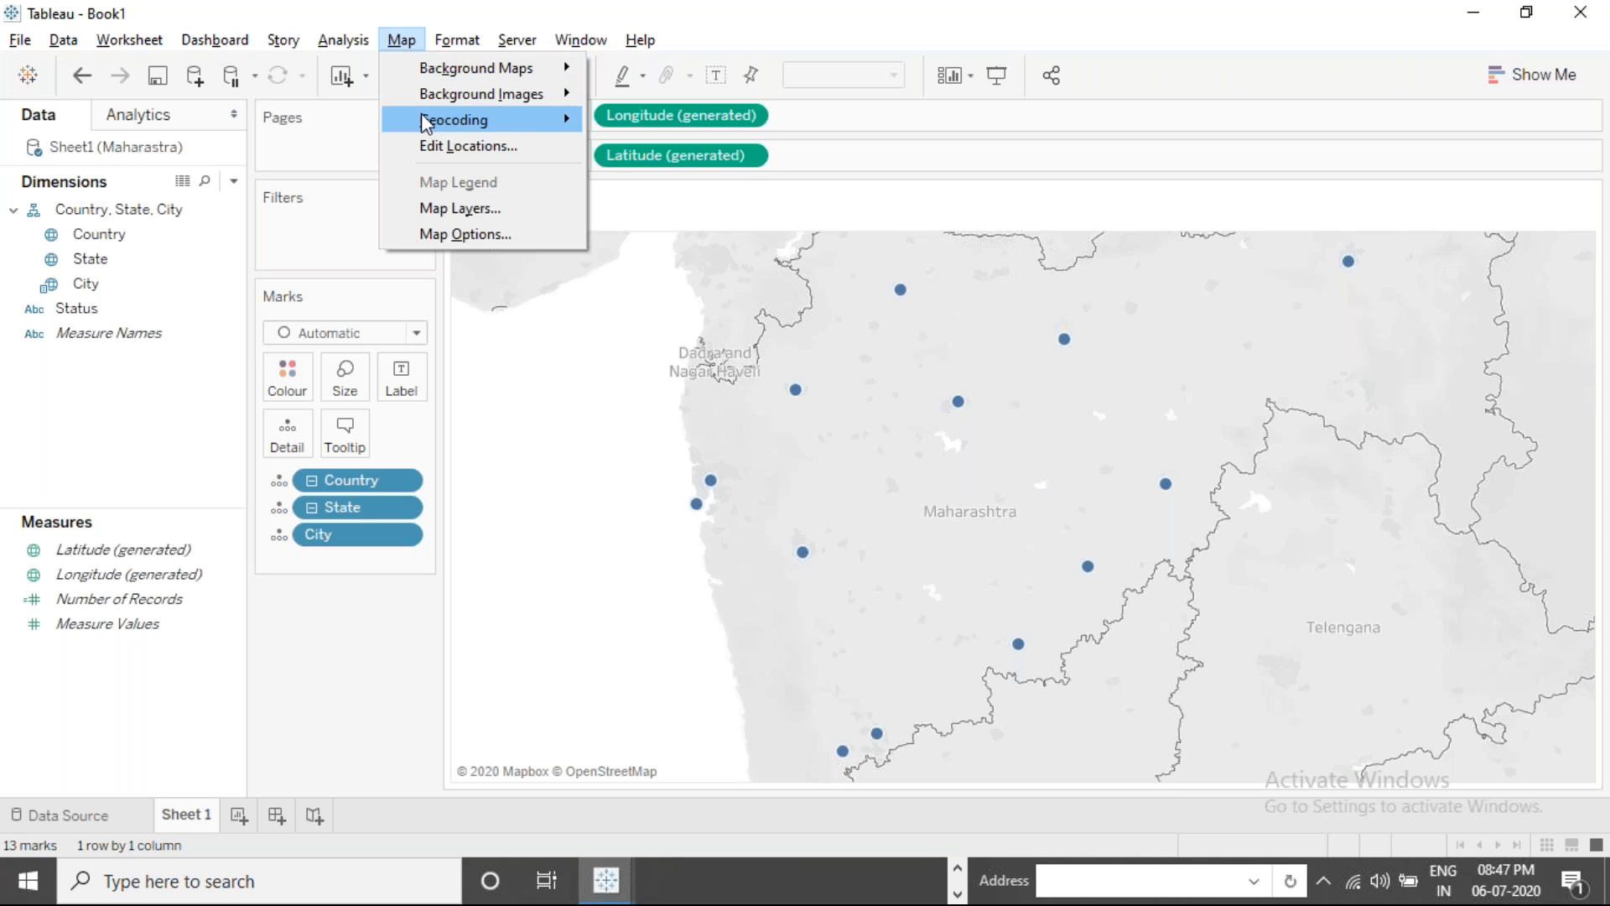
{"action": "mouse_move", "coordinate": [422, 120]}
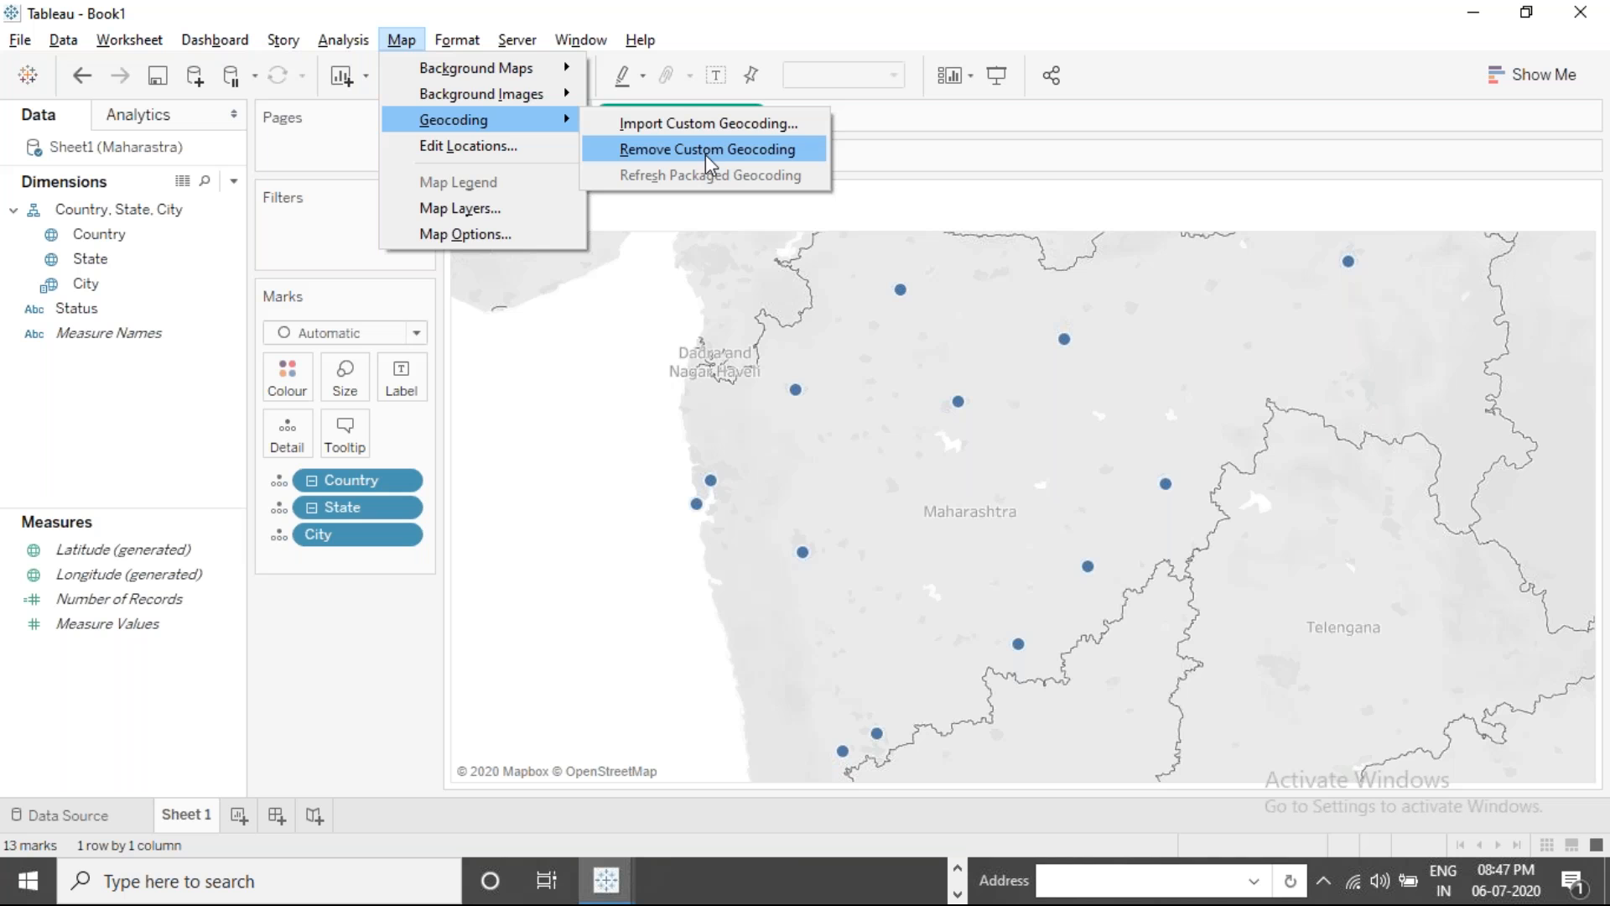
{"action": "left_click", "coordinate": [624, 374]}
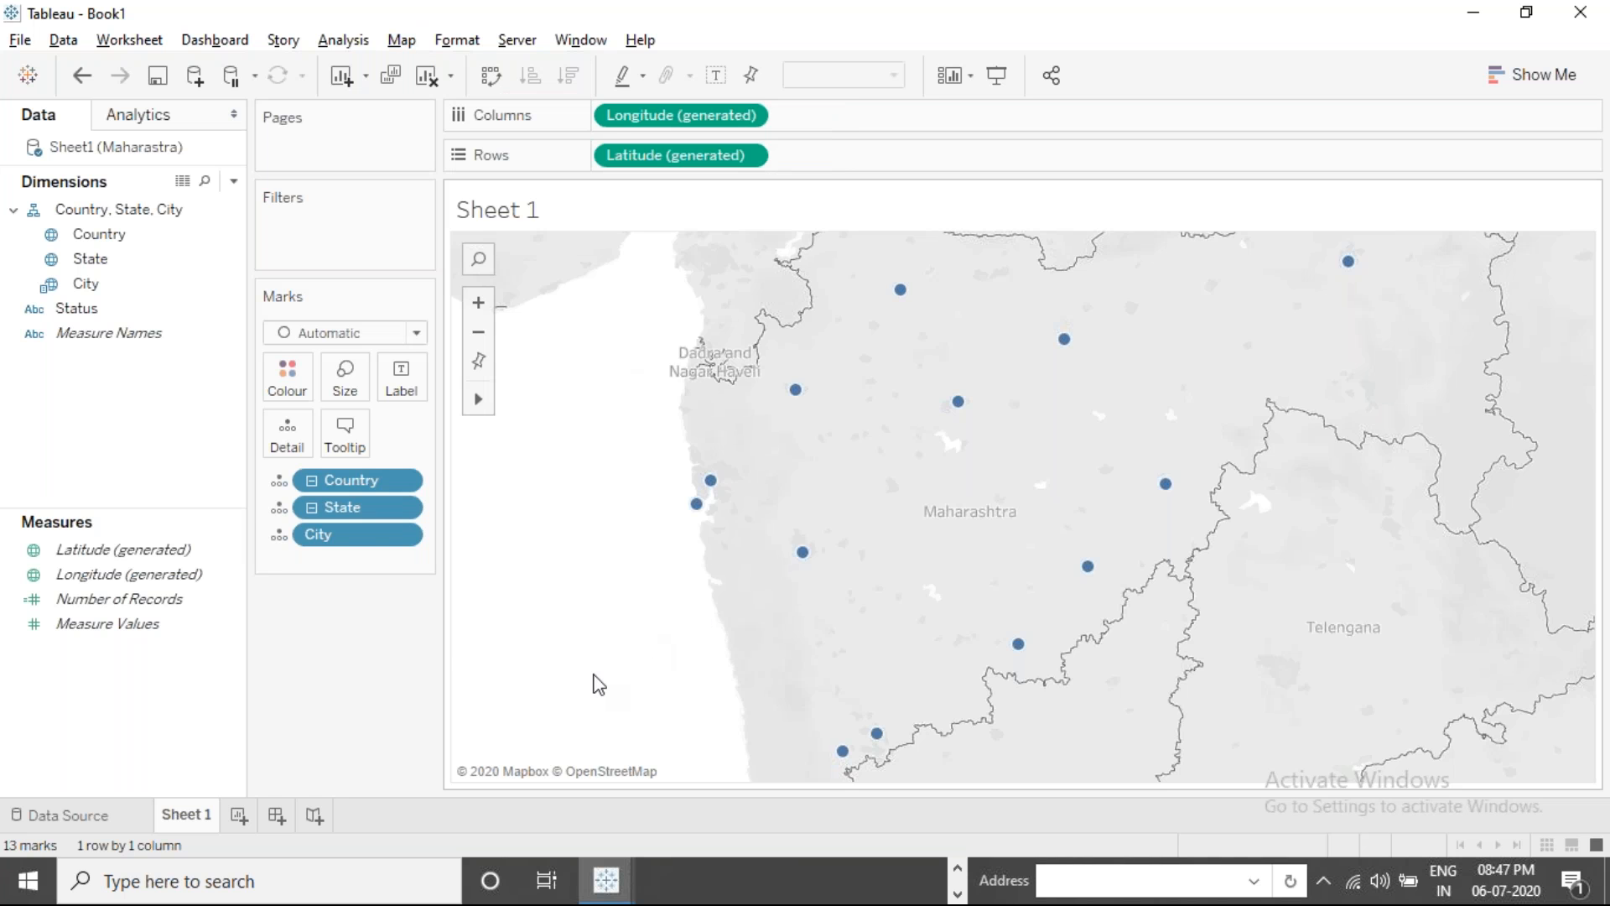
Step: Switch to the Custom Geocoding slides and review the one with the map of the 6 new cities plotted
{"action": "key", "text": "alt+Tab"}
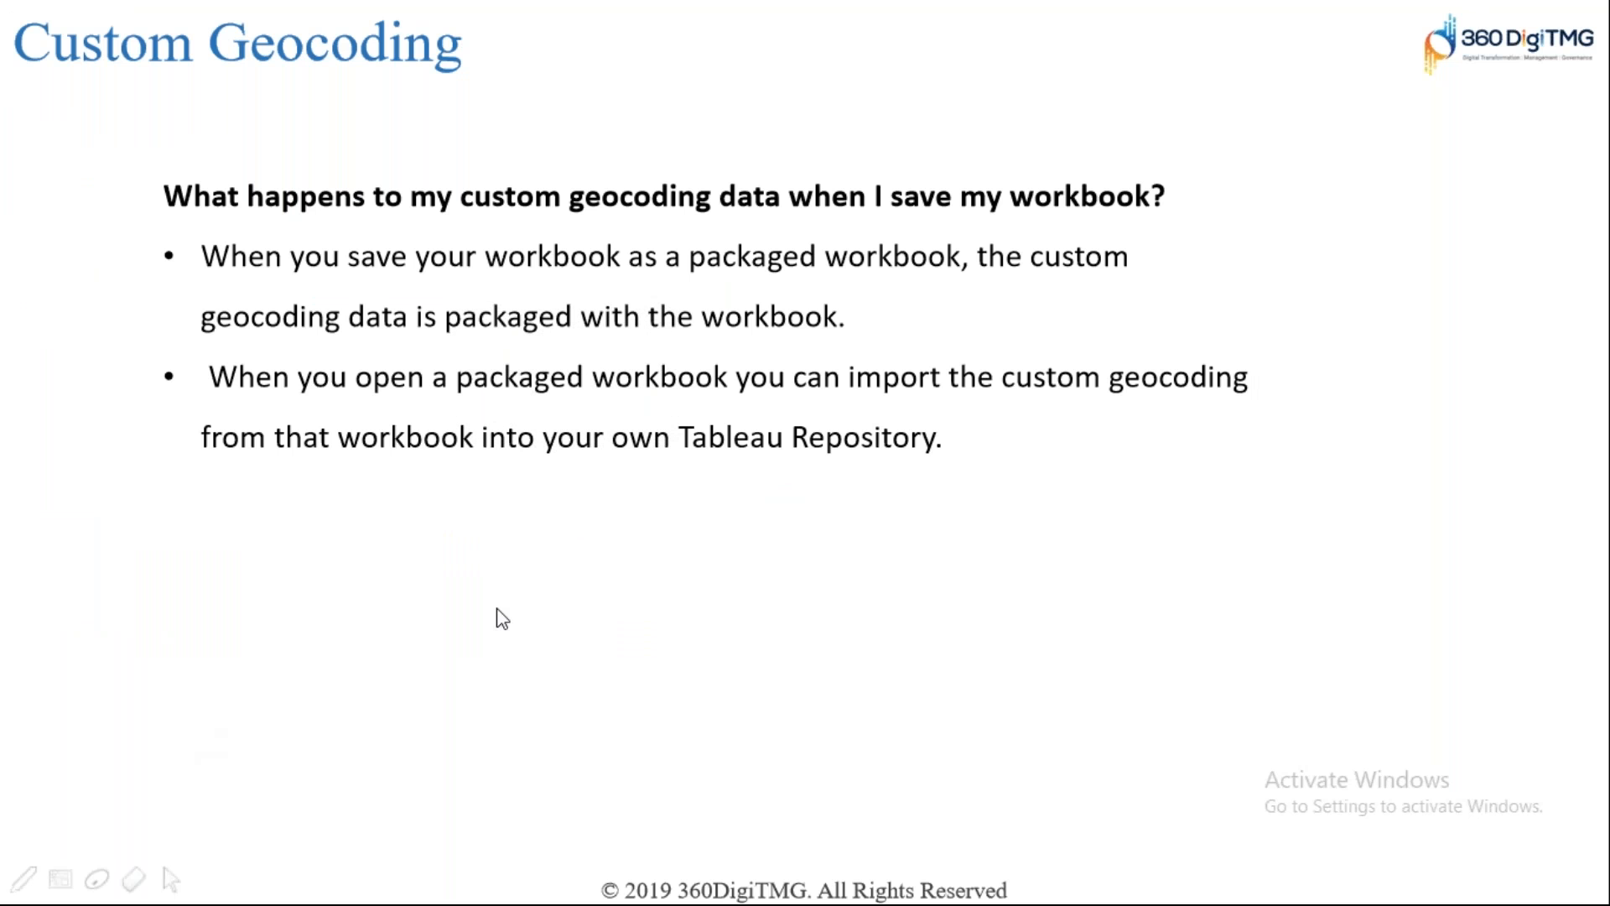
{"action": "left_click", "coordinate": [484, 676]}
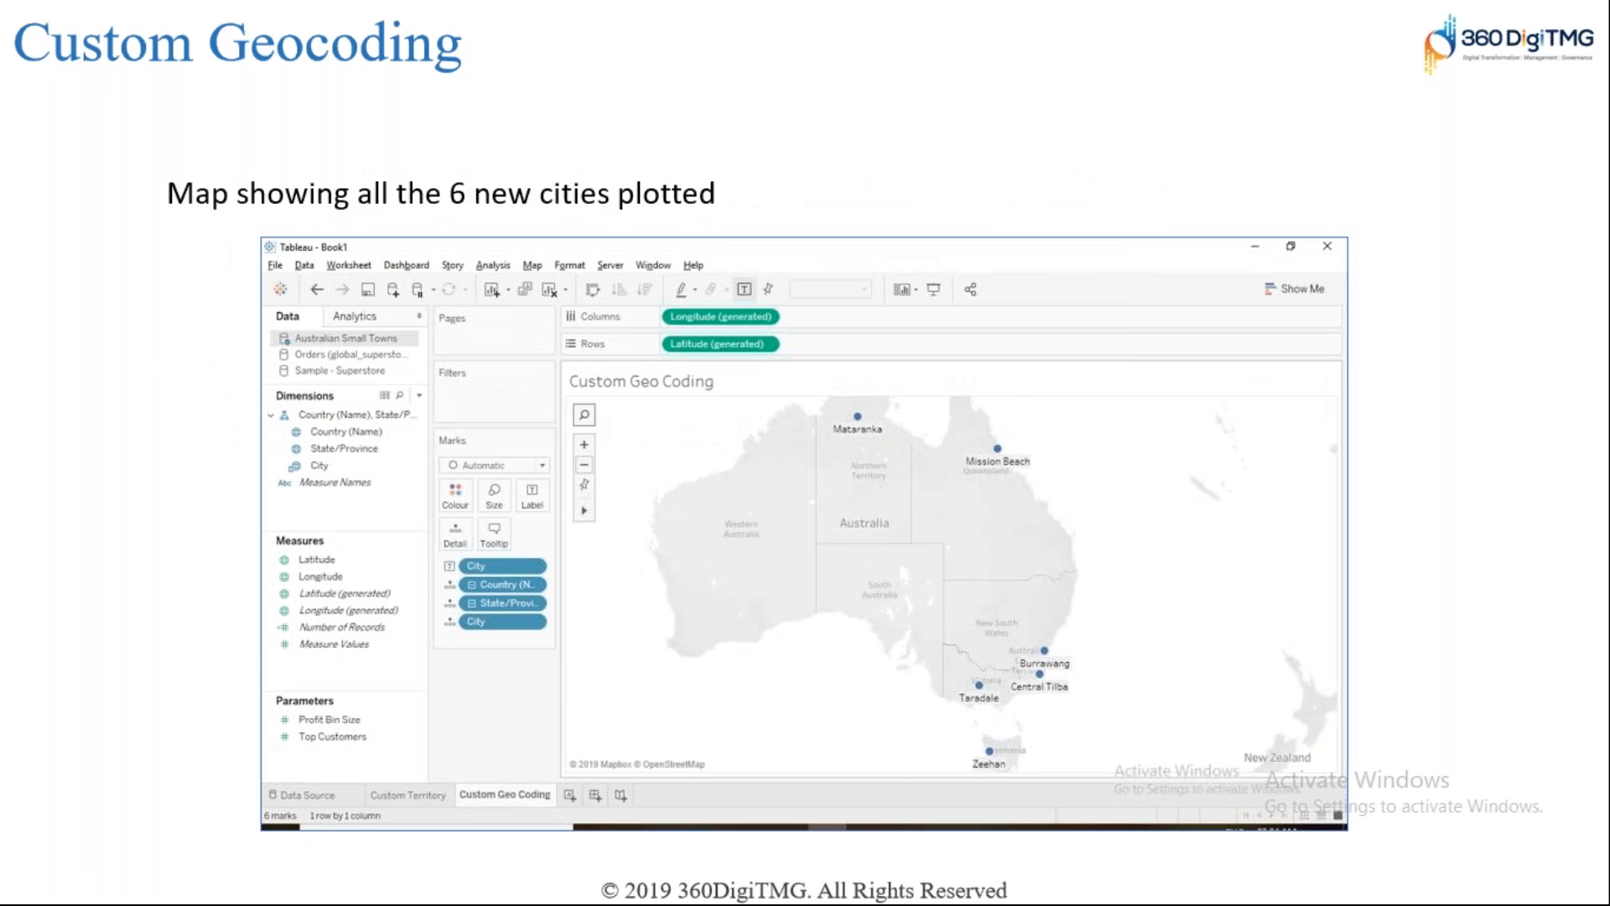
{"action": "key", "text": "Right"}
{"action": "key", "text": "Left"}
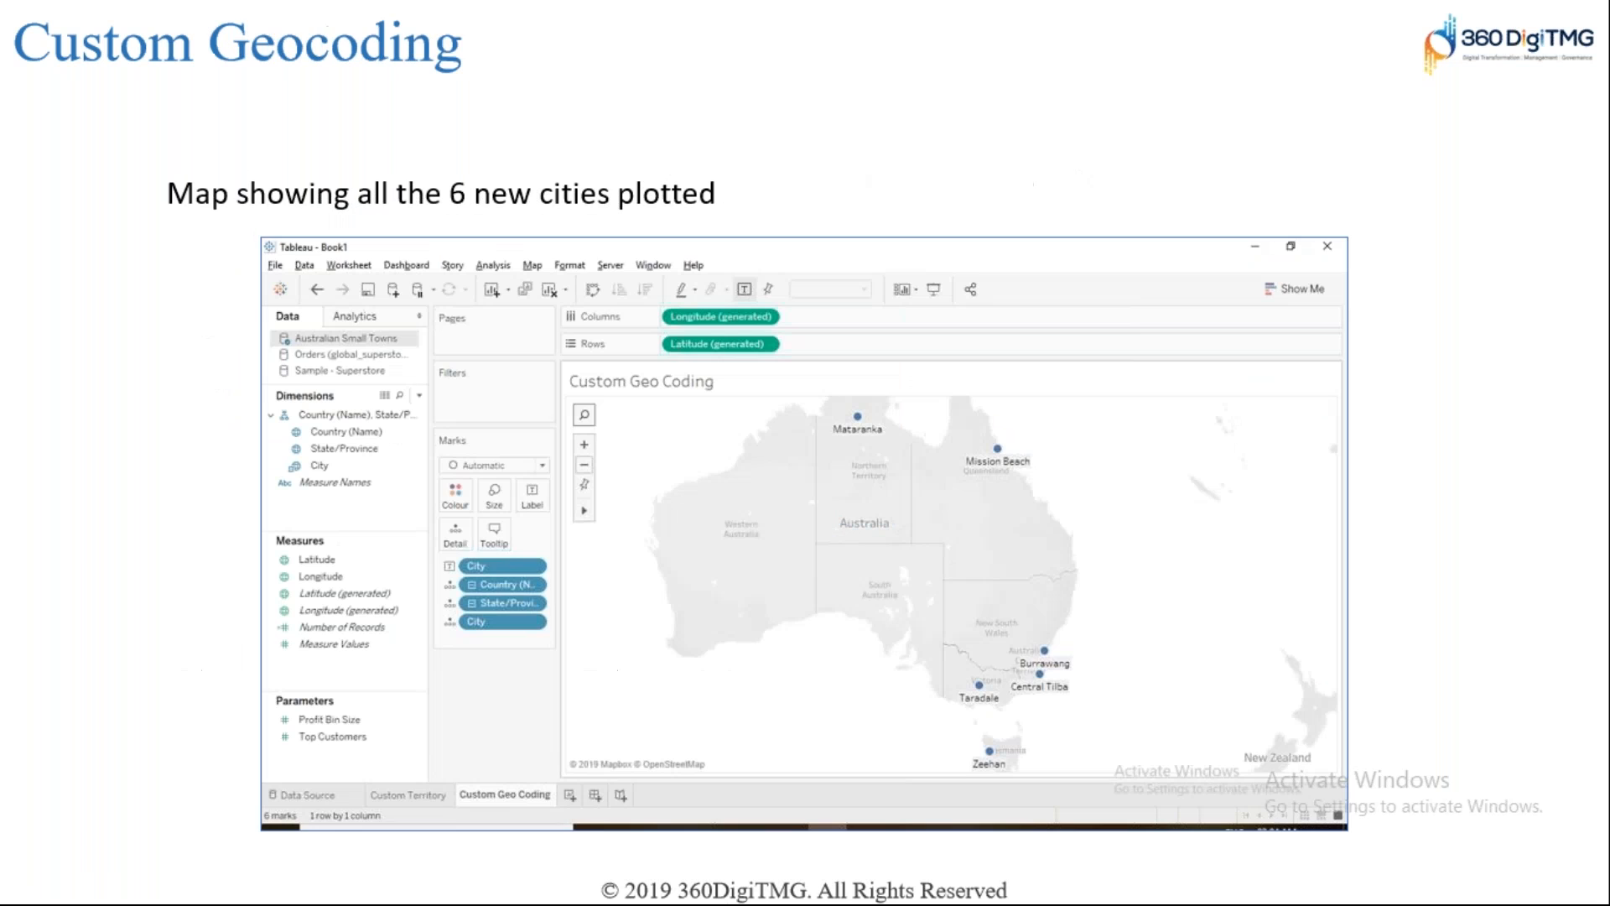
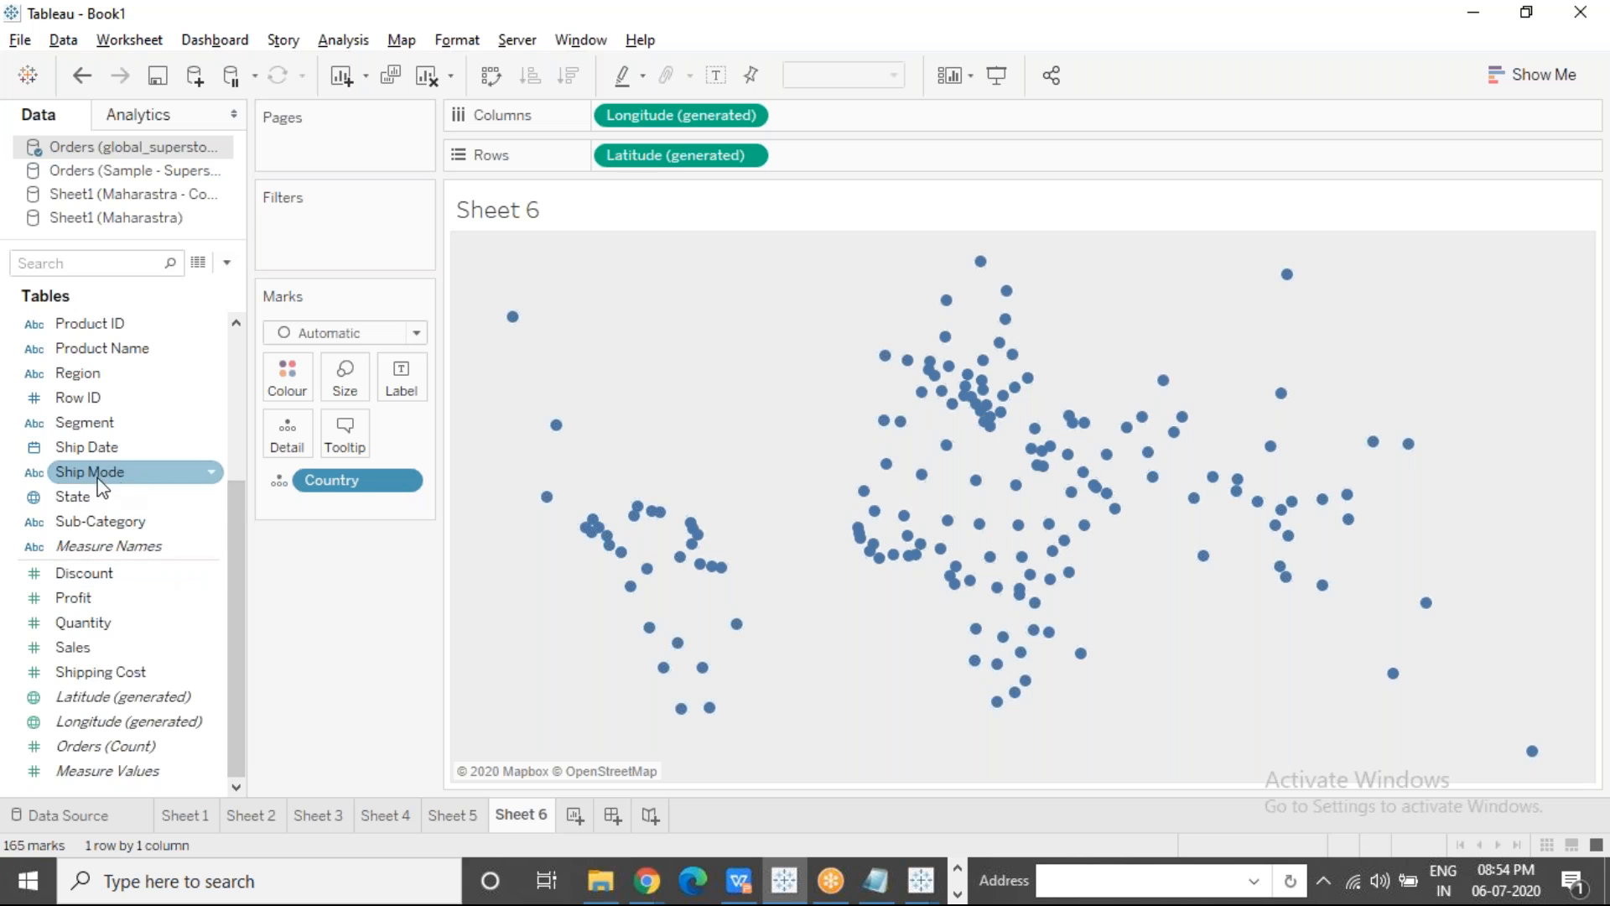
{"action": "left_click_drag", "start_coordinate": [168, 498], "coordinate": [13, 524]}
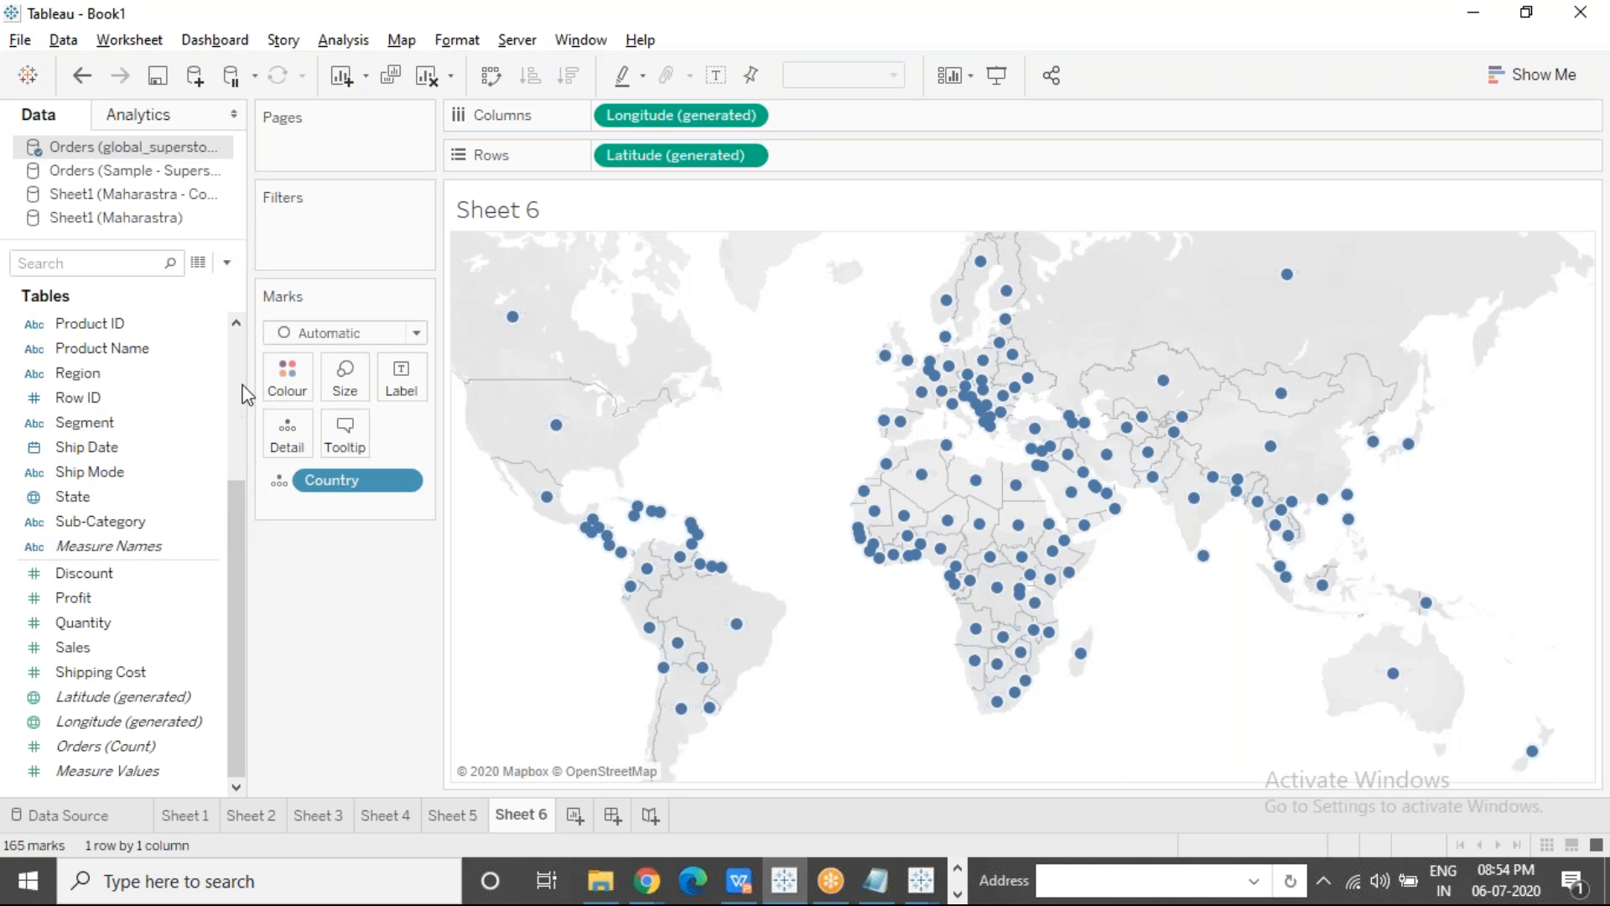
{"action": "left_click_drag", "start_coordinate": [116, 369], "coordinate": [338, 651]}
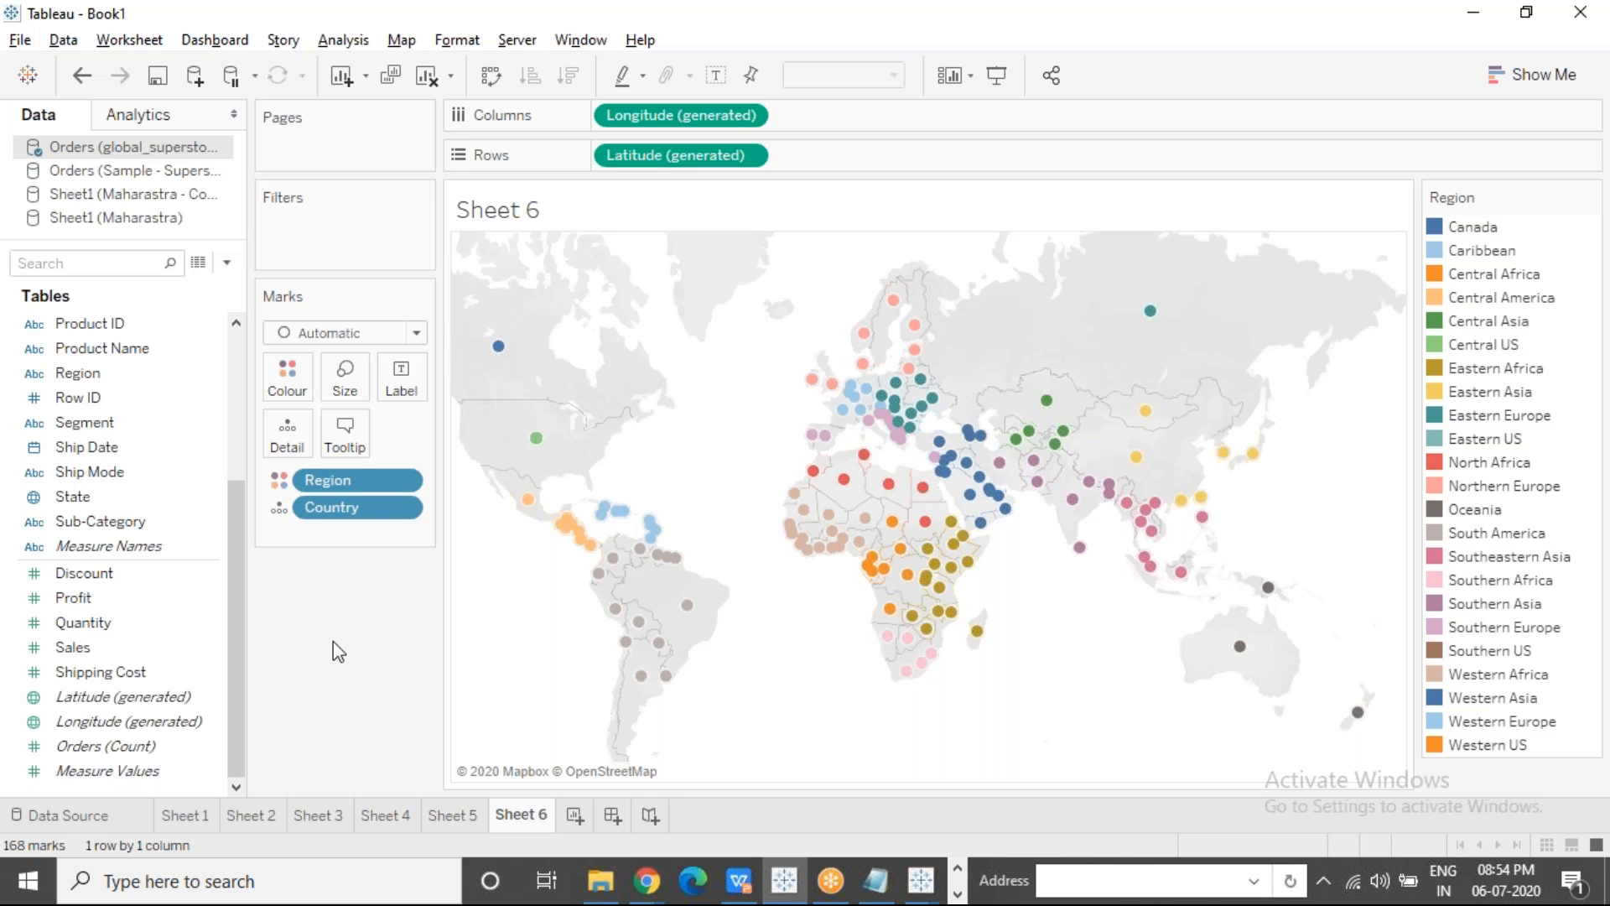
{"action": "left_click_drag", "start_coordinate": [362, 483], "coordinate": [244, 406]}
Step: Colour the countries on the Sheet 6 map by Market and set the mark type to Map
{"action": "scroll", "coordinate": [105, 461], "scroll_direction": "up", "scroll_amount": 5}
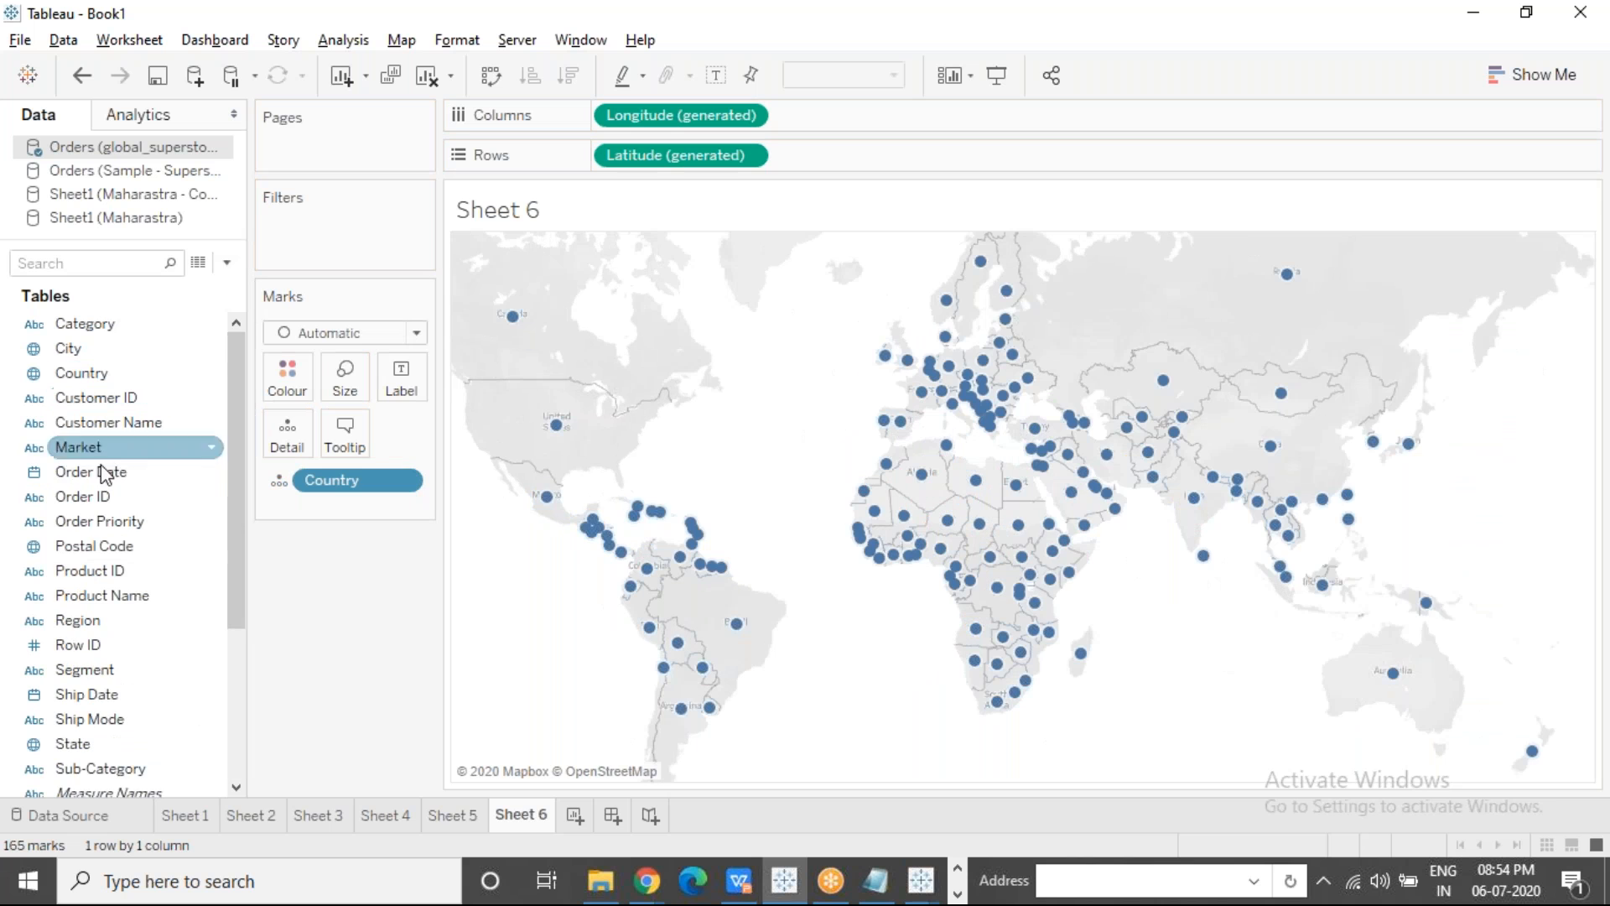
{"action": "left_click_drag", "start_coordinate": [101, 451], "coordinate": [288, 377]}
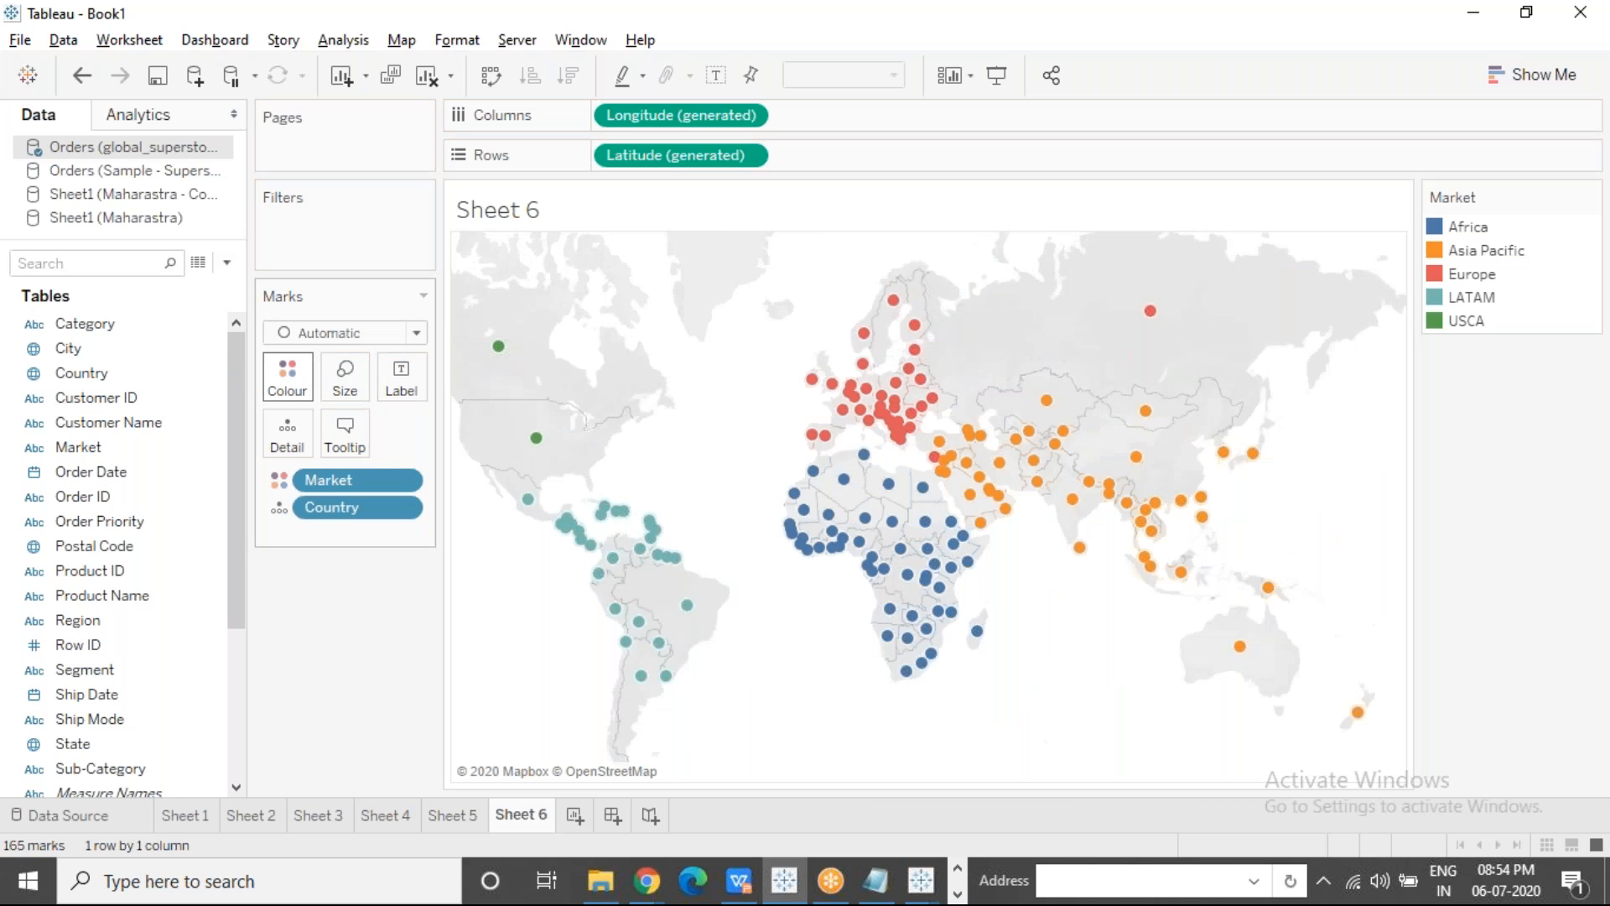
{"action": "left_click", "coordinate": [417, 333]}
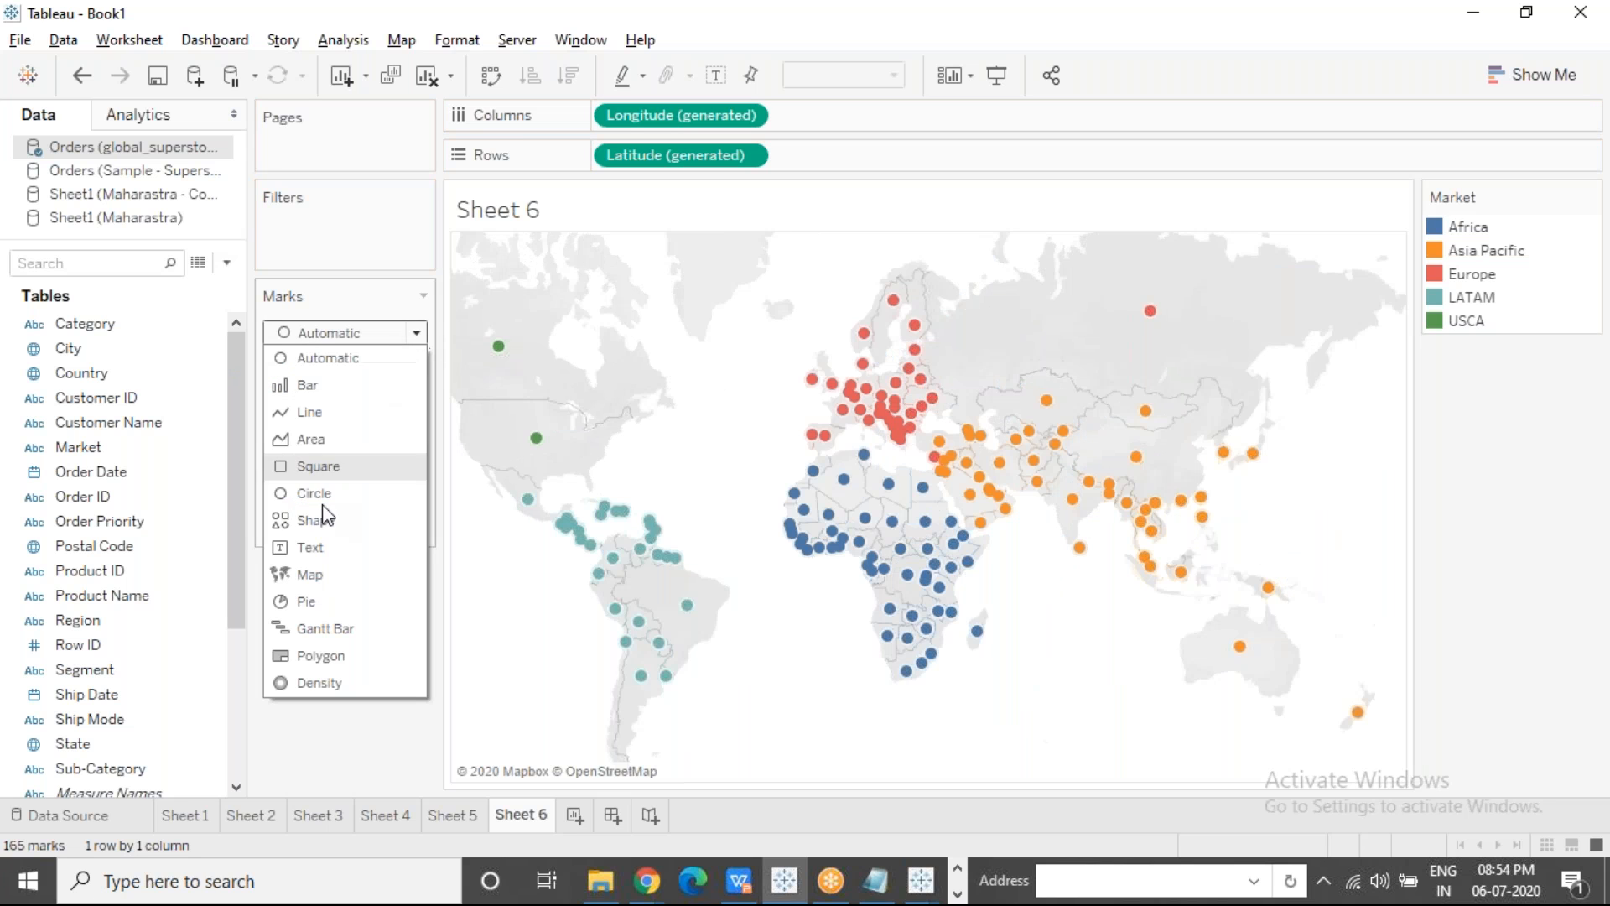
{"action": "left_click", "coordinate": [324, 582]}
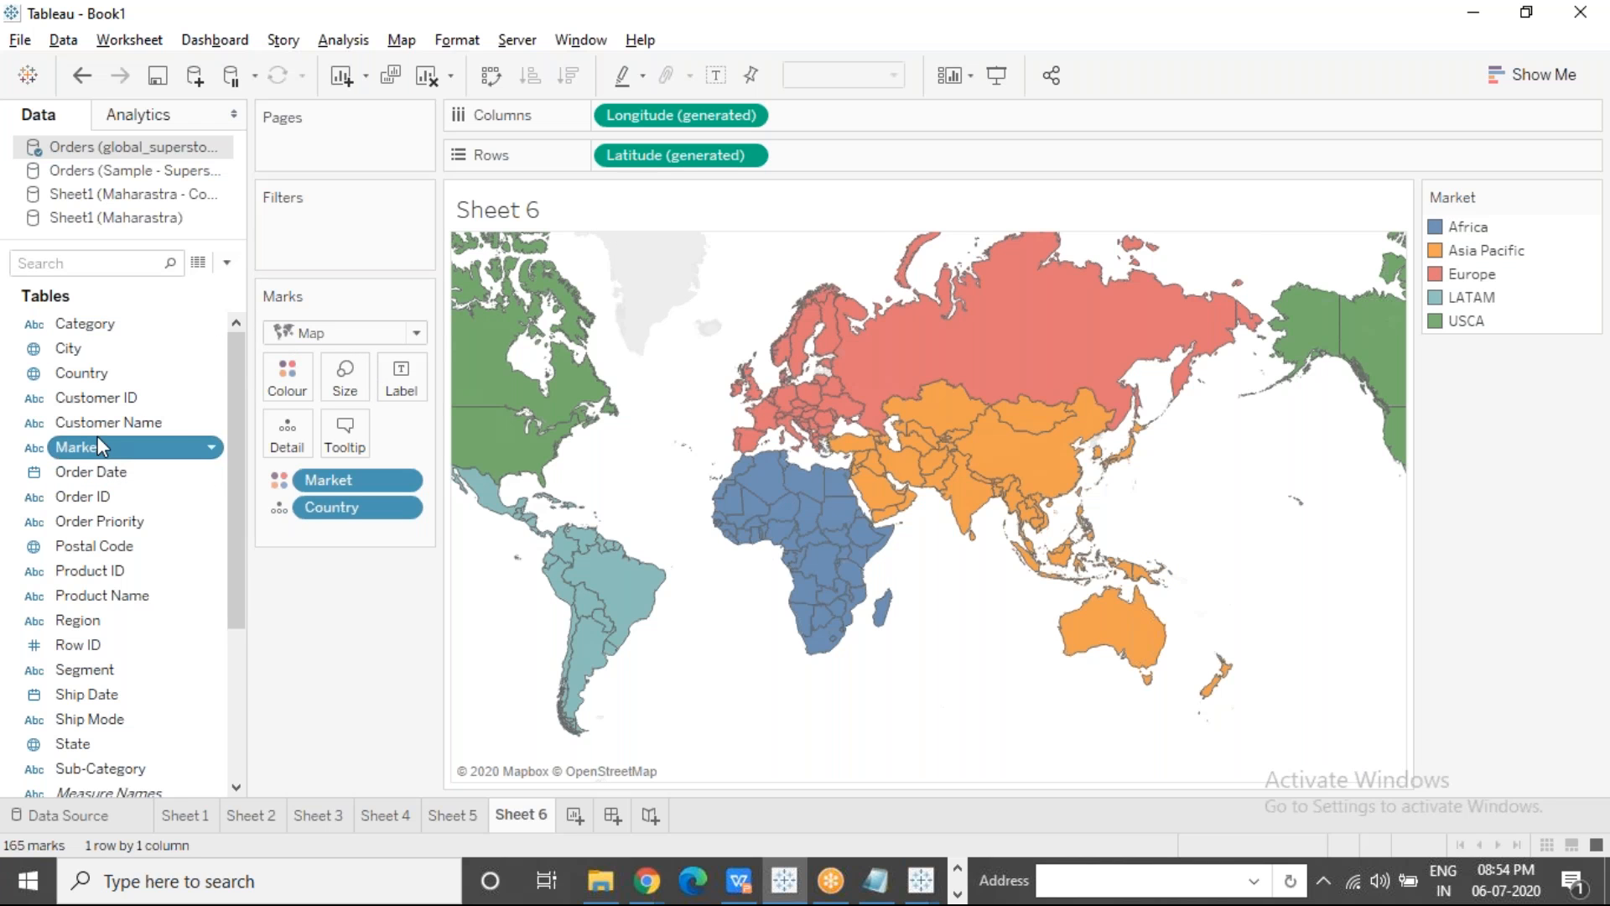
Step: Filter the map to the Africa market only and remove Market from the mark colouring
{"action": "mouse_move", "coordinate": [97, 435]}
{"action": "left_mouse_down"}
{"action": "mouse_move", "coordinate": [324, 213]}
{"action": "mouse_move", "coordinate": [277, 220]}
{"action": "left_mouse_up"}
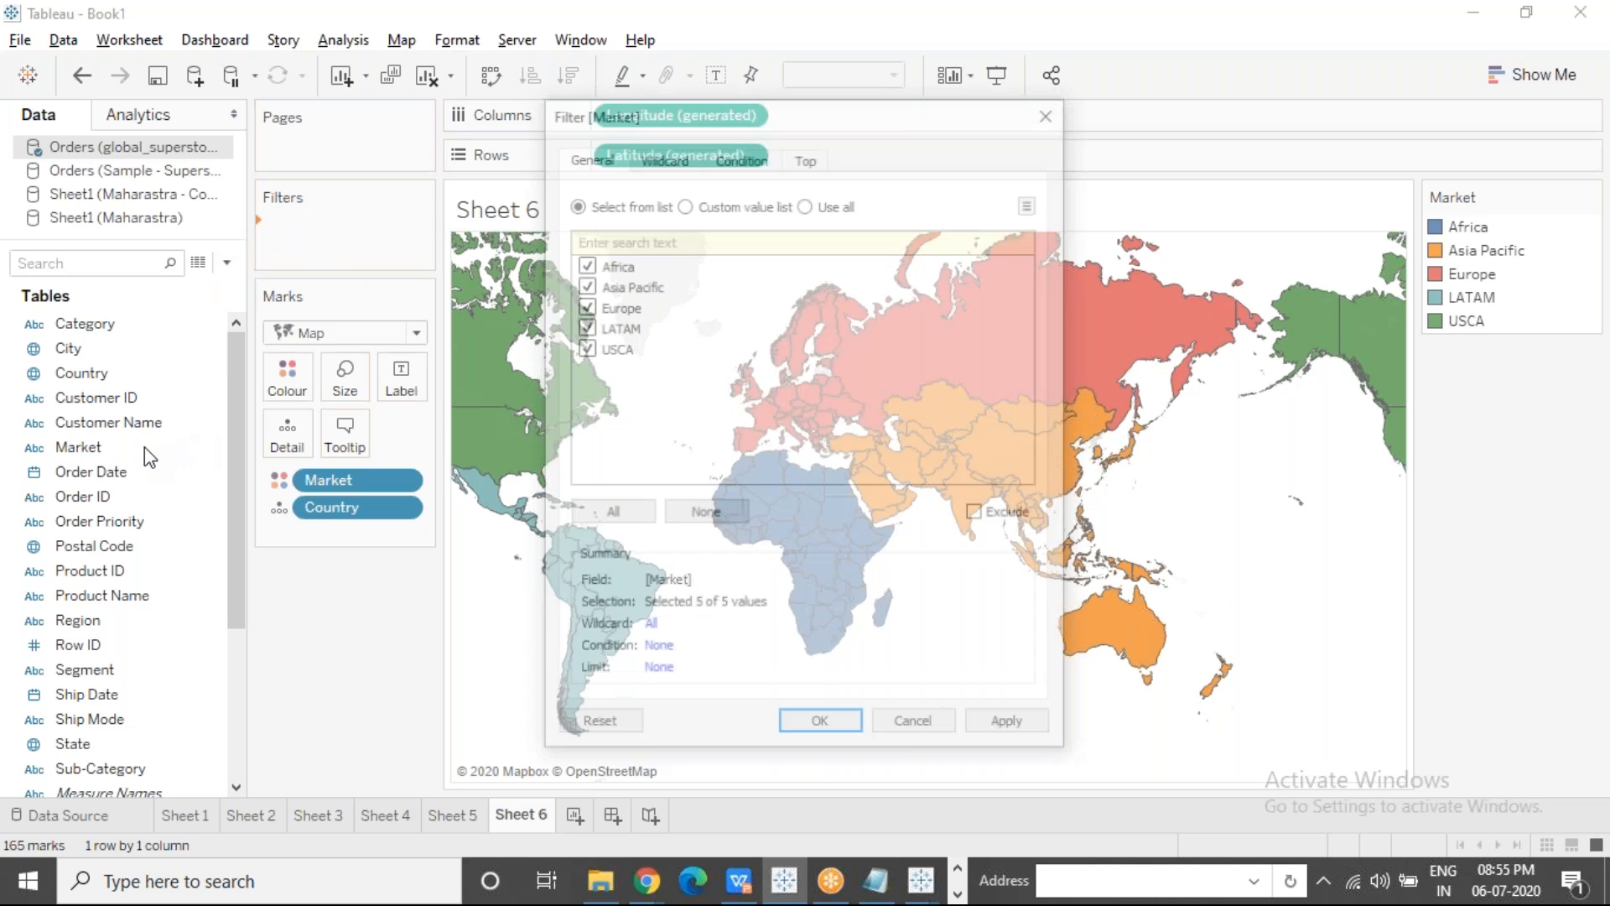
{"action": "left_click", "coordinate": [692, 513]}
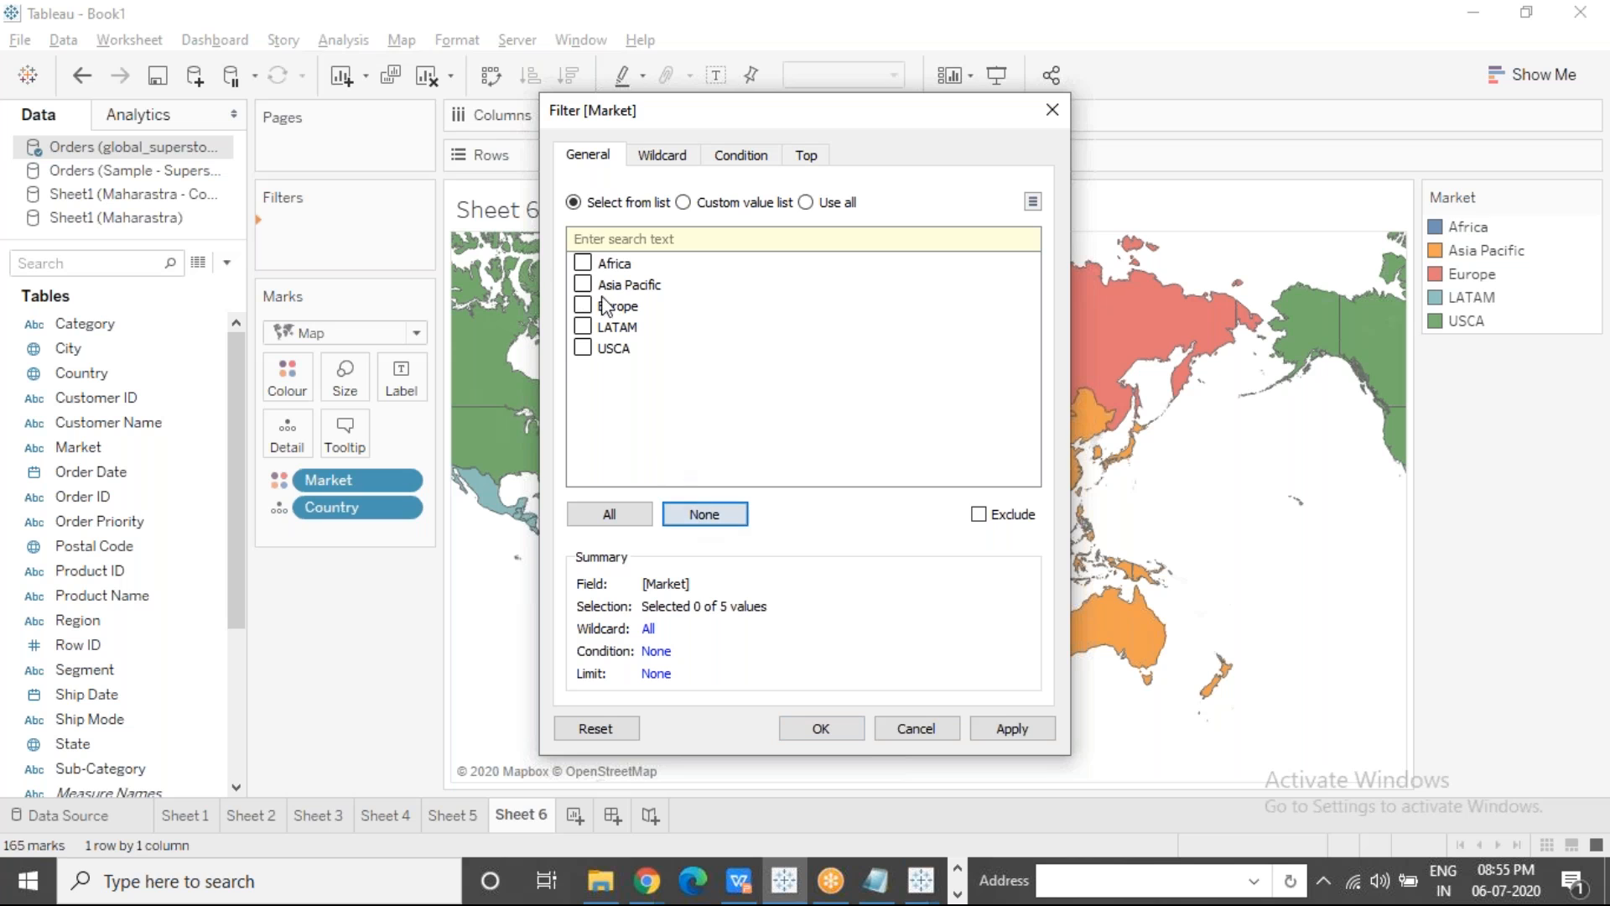
{"action": "left_click", "coordinate": [584, 265]}
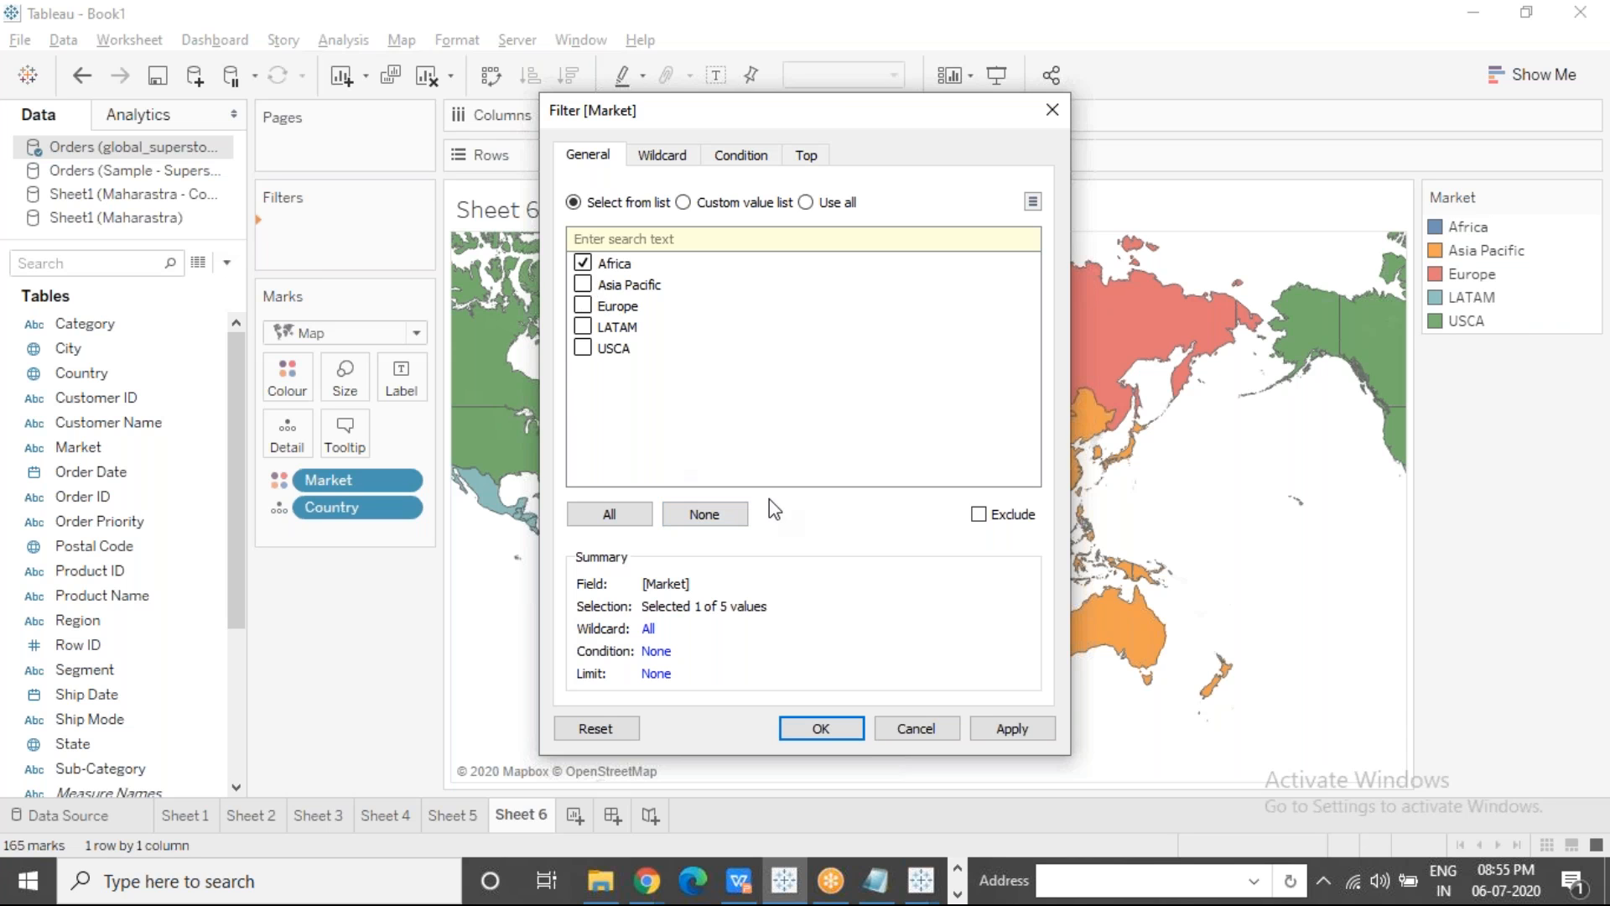
{"action": "left_click", "coordinate": [820, 728]}
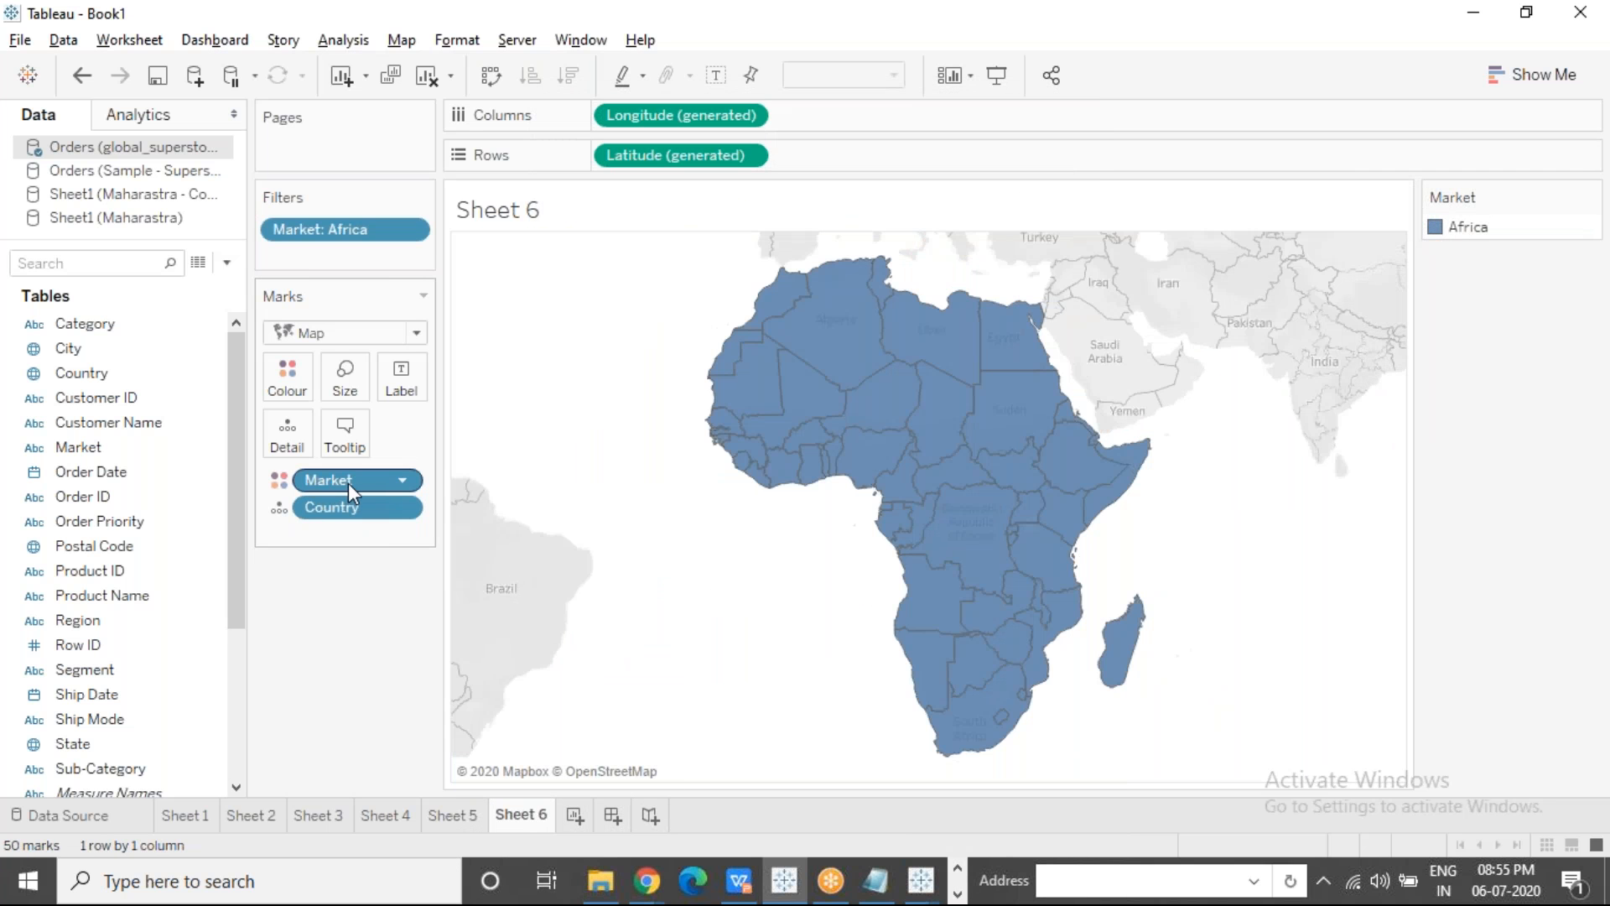
{"action": "left_click_drag", "start_coordinate": [348, 483], "coordinate": [351, 646]}
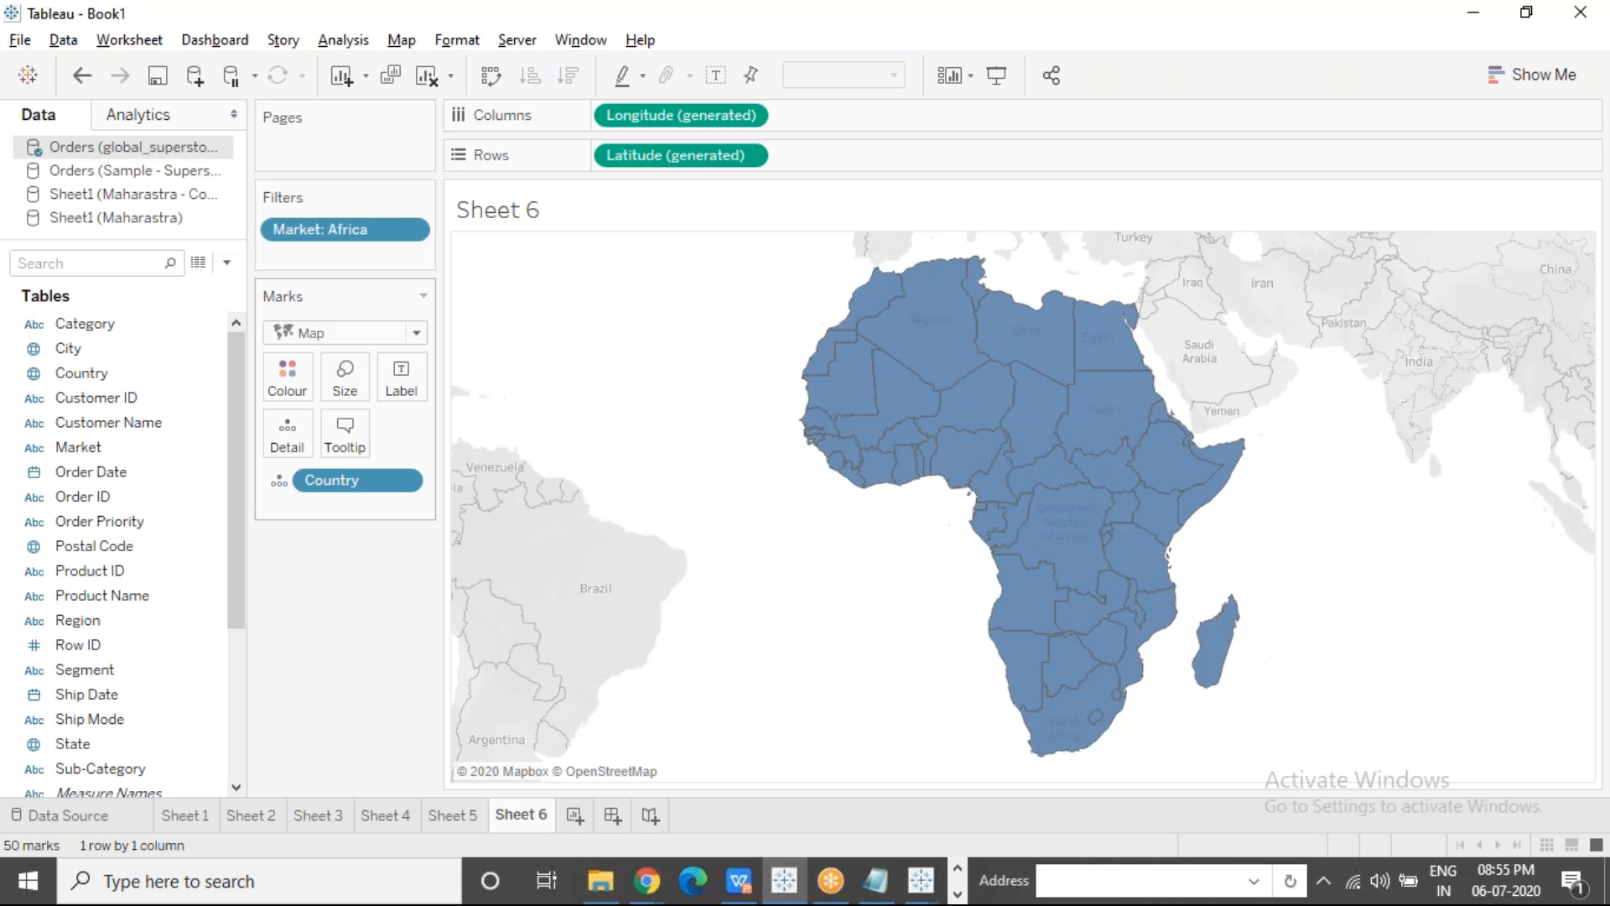
Step: Select the northwestern African countries with a rectangular selection, group them, and clear the selection
{"action": "mouse_move", "coordinate": [485, 409]}
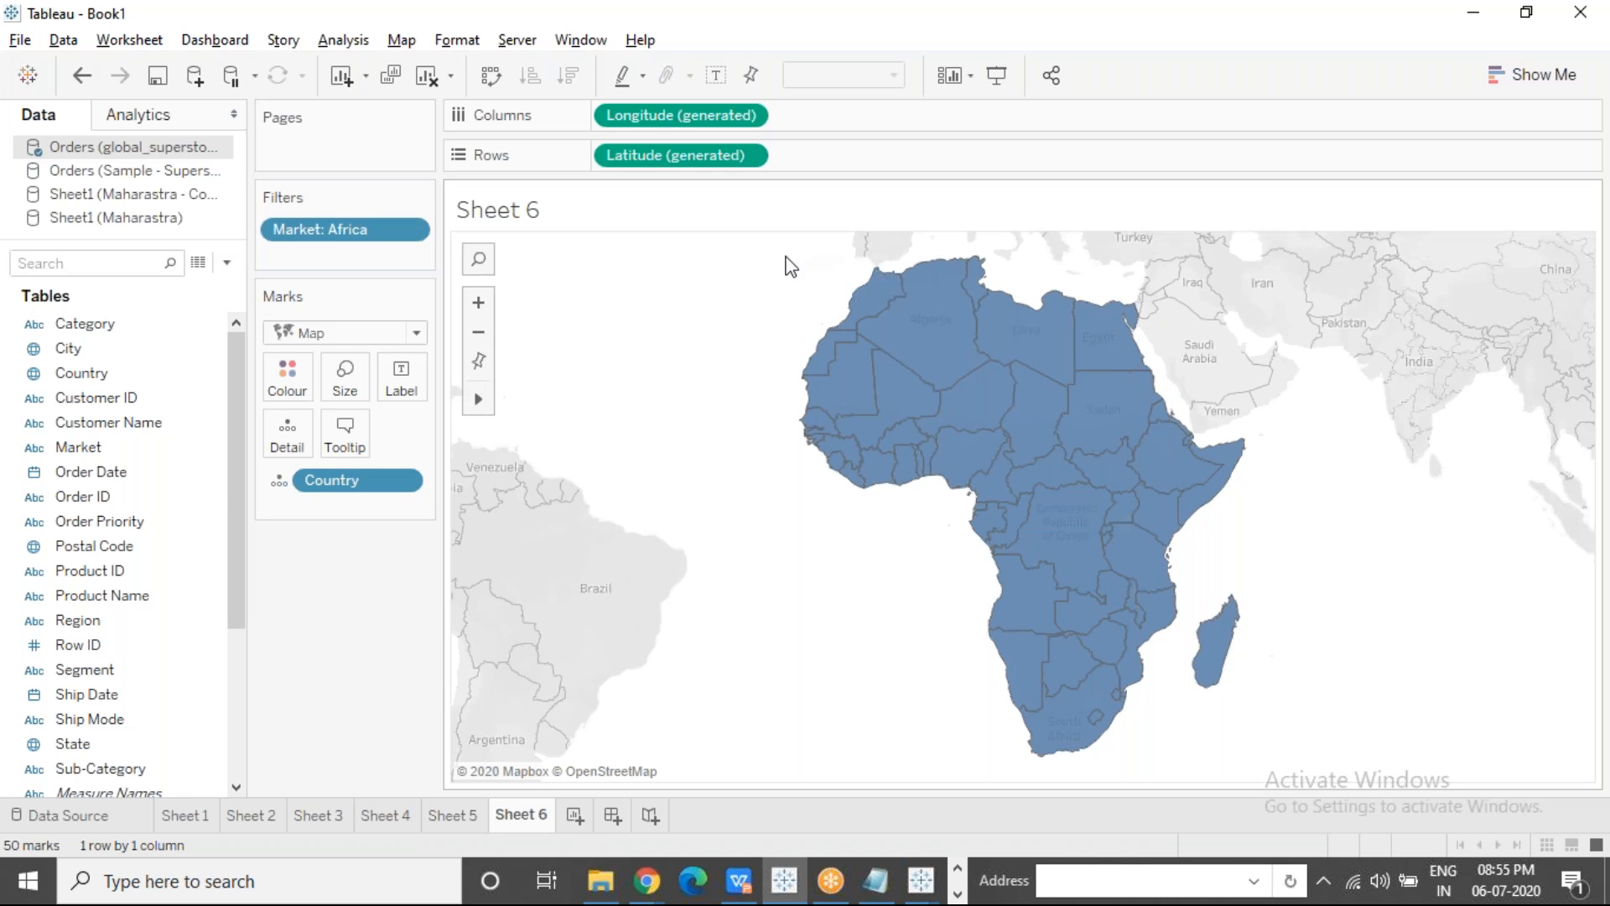
{"action": "left_click_drag", "start_coordinate": [767, 261], "coordinate": [973, 464]}
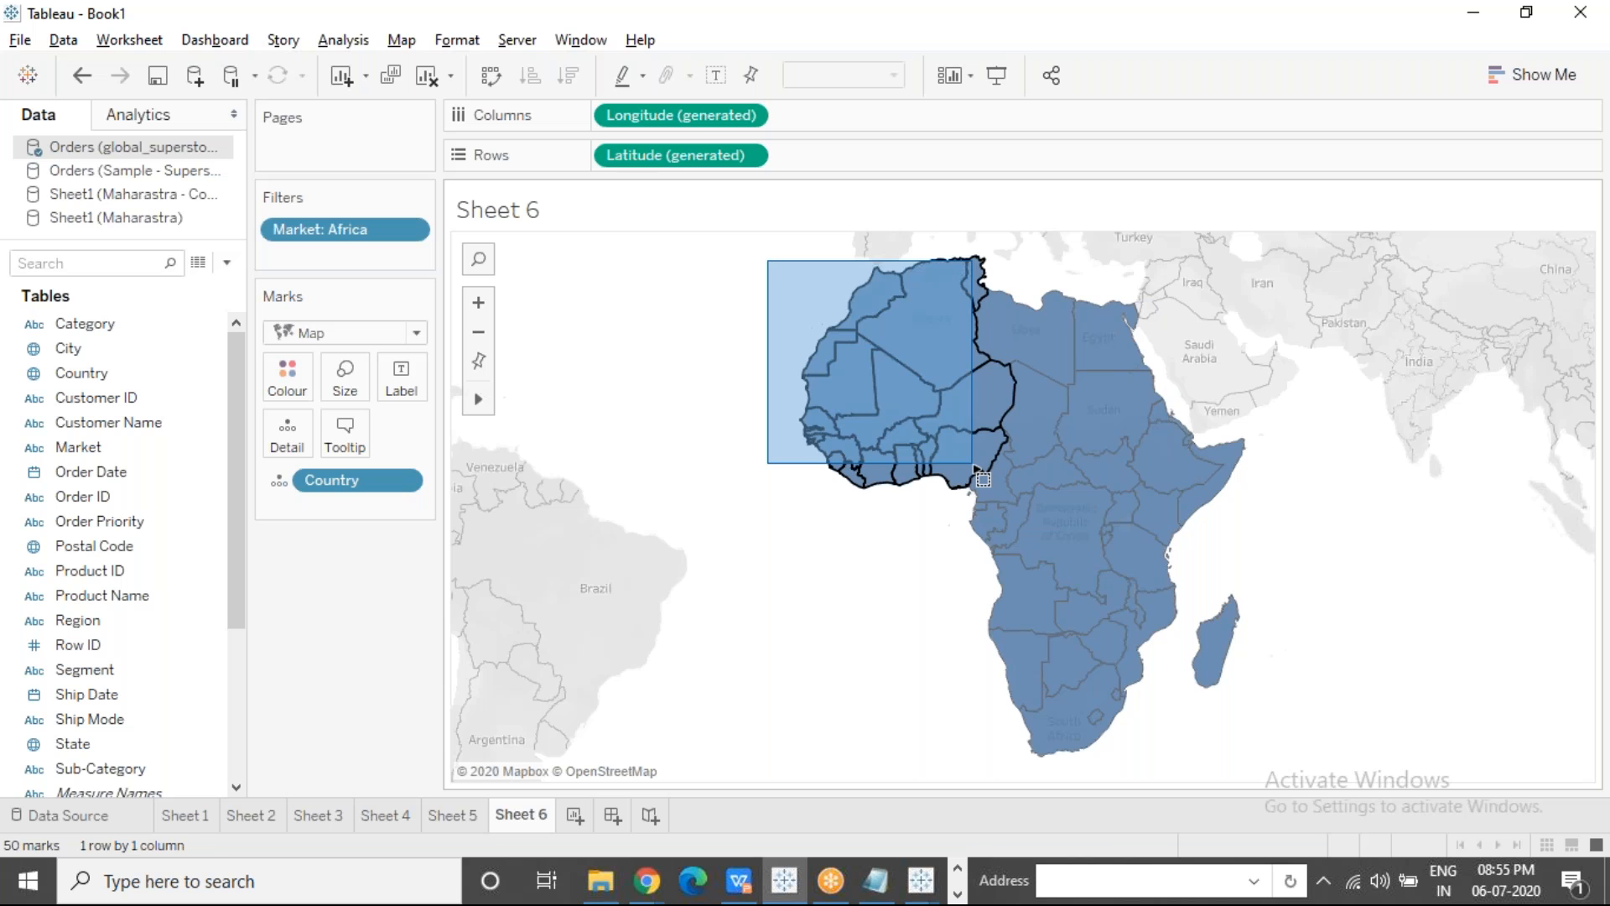
{"action": "left_click_drag", "start_coordinate": [975, 463], "coordinate": [974, 464]}
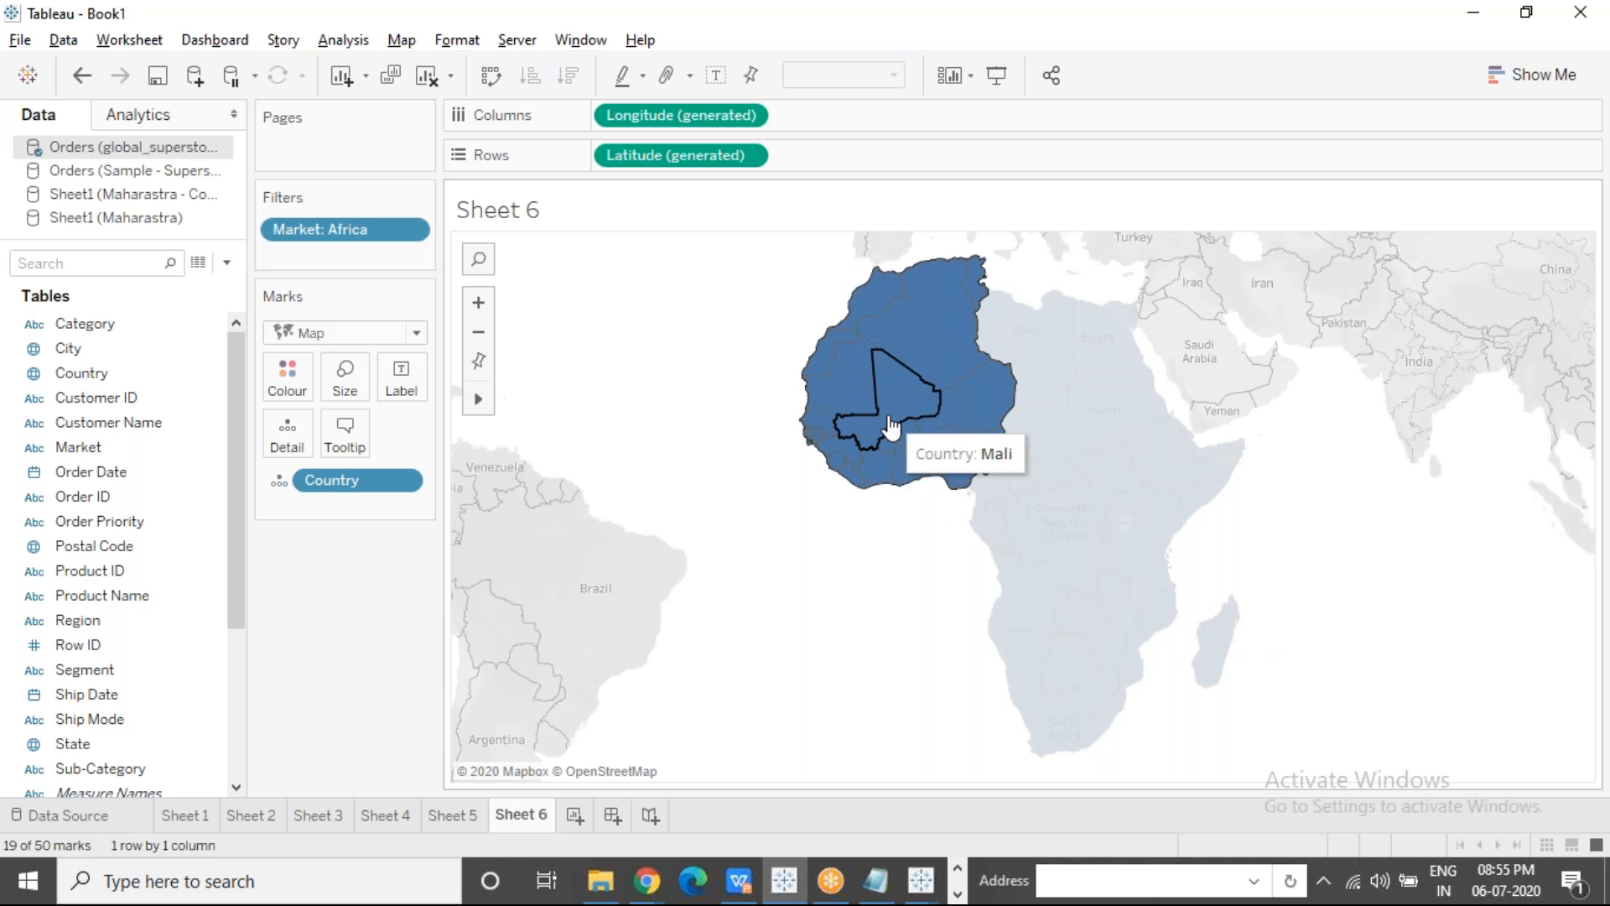
{"action": "mouse_move", "coordinate": [904, 409]}
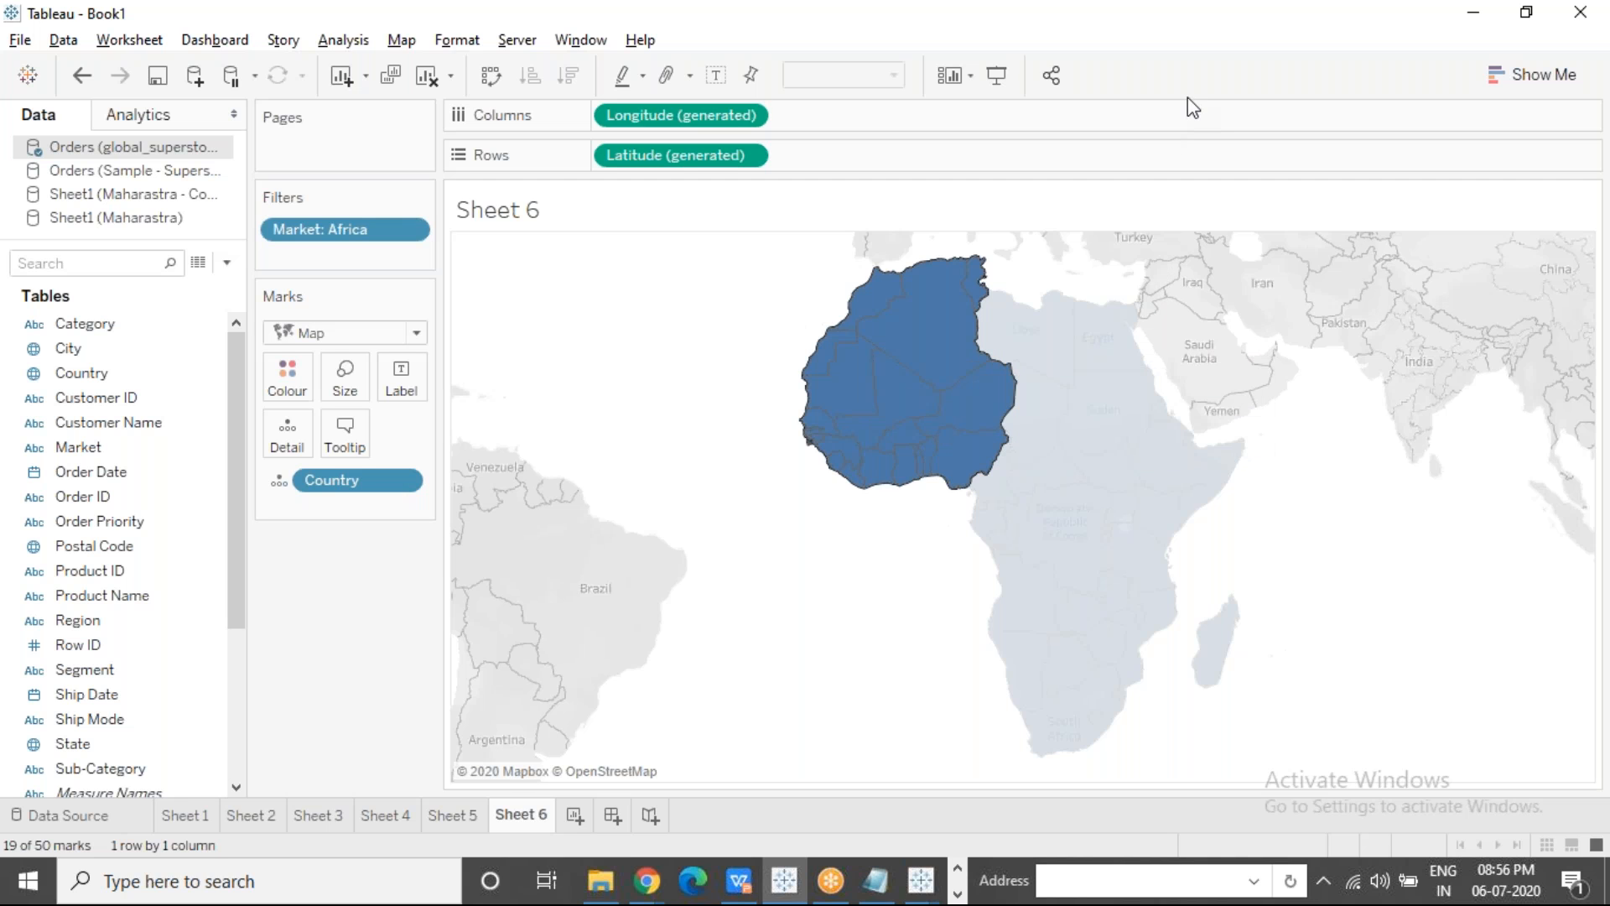
{"action": "mouse_move", "coordinate": [849, 369]}
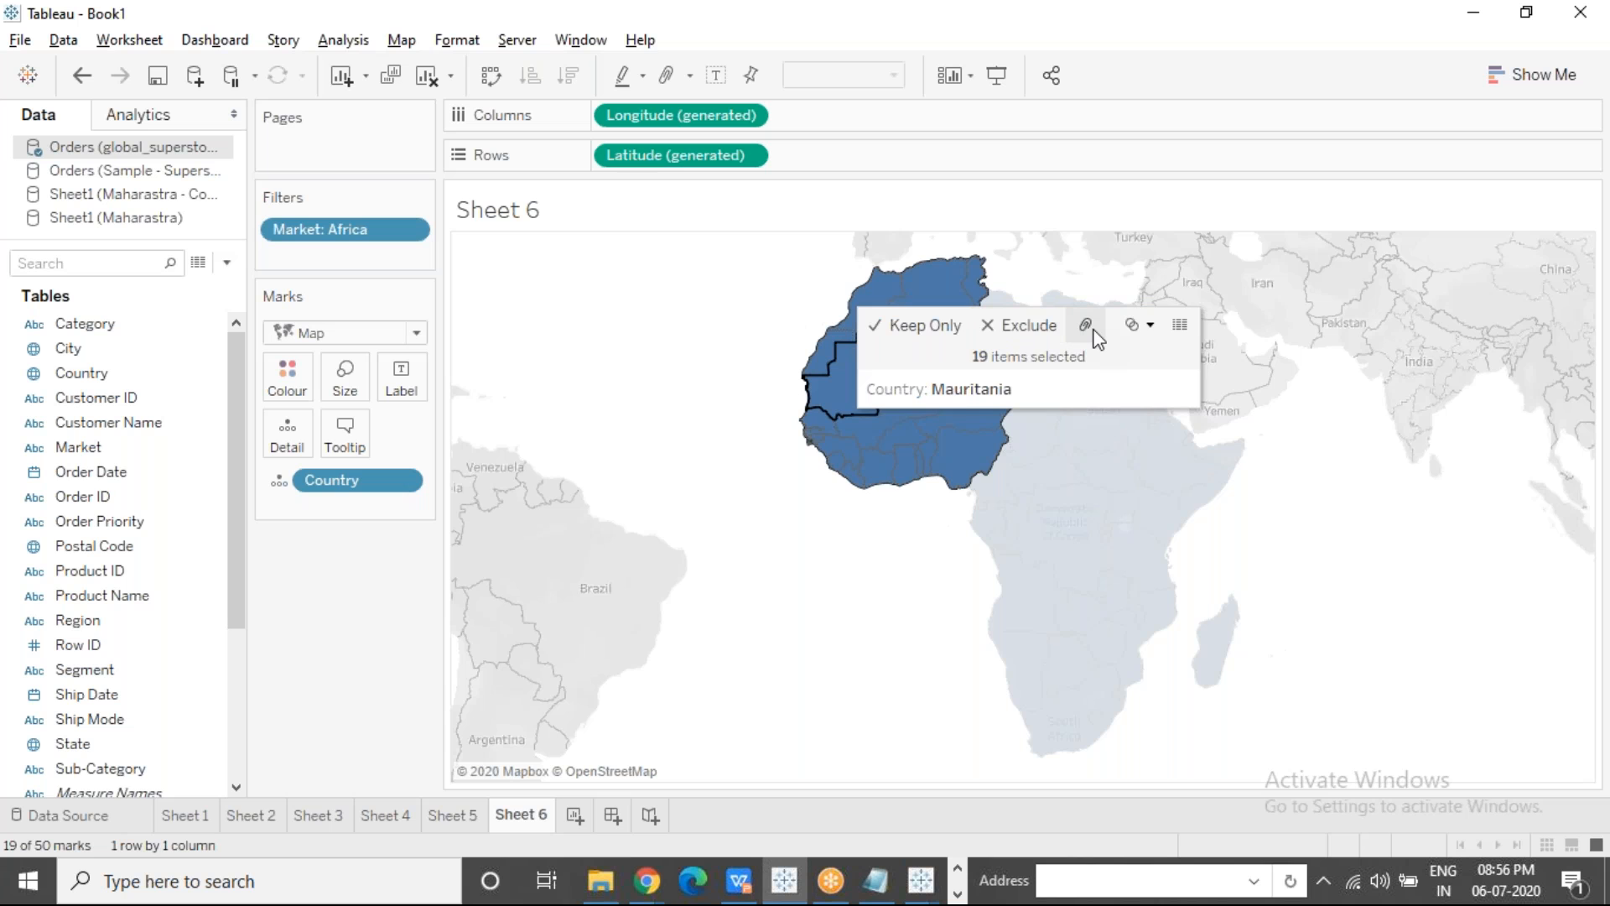
{"action": "left_click", "coordinate": [1093, 332]}
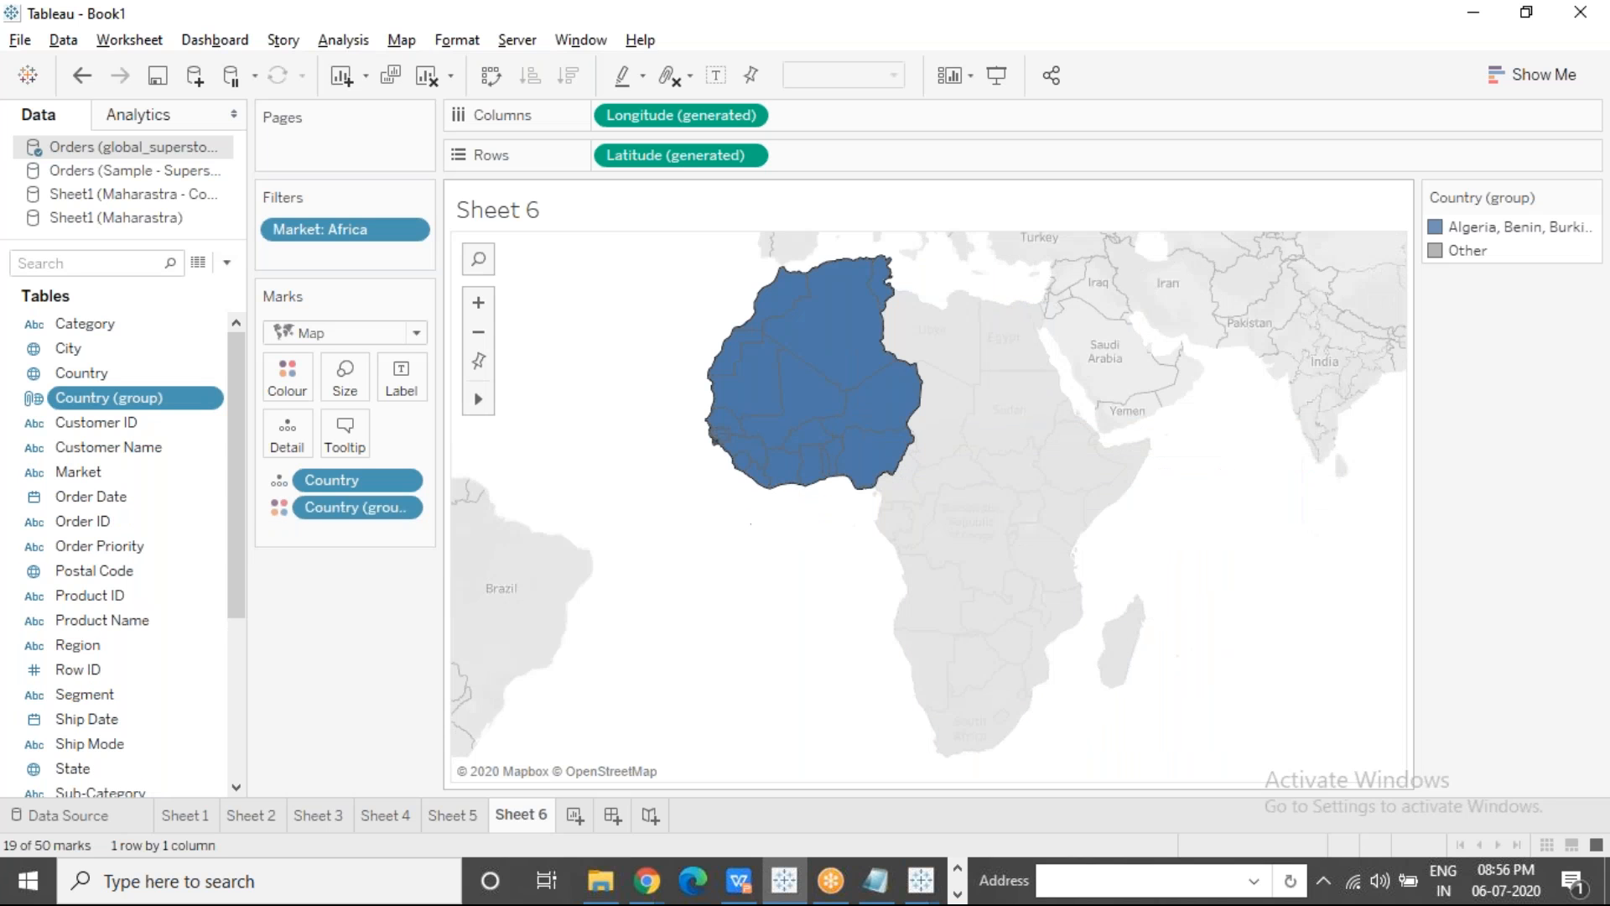
{"action": "left_click", "coordinate": [754, 546]}
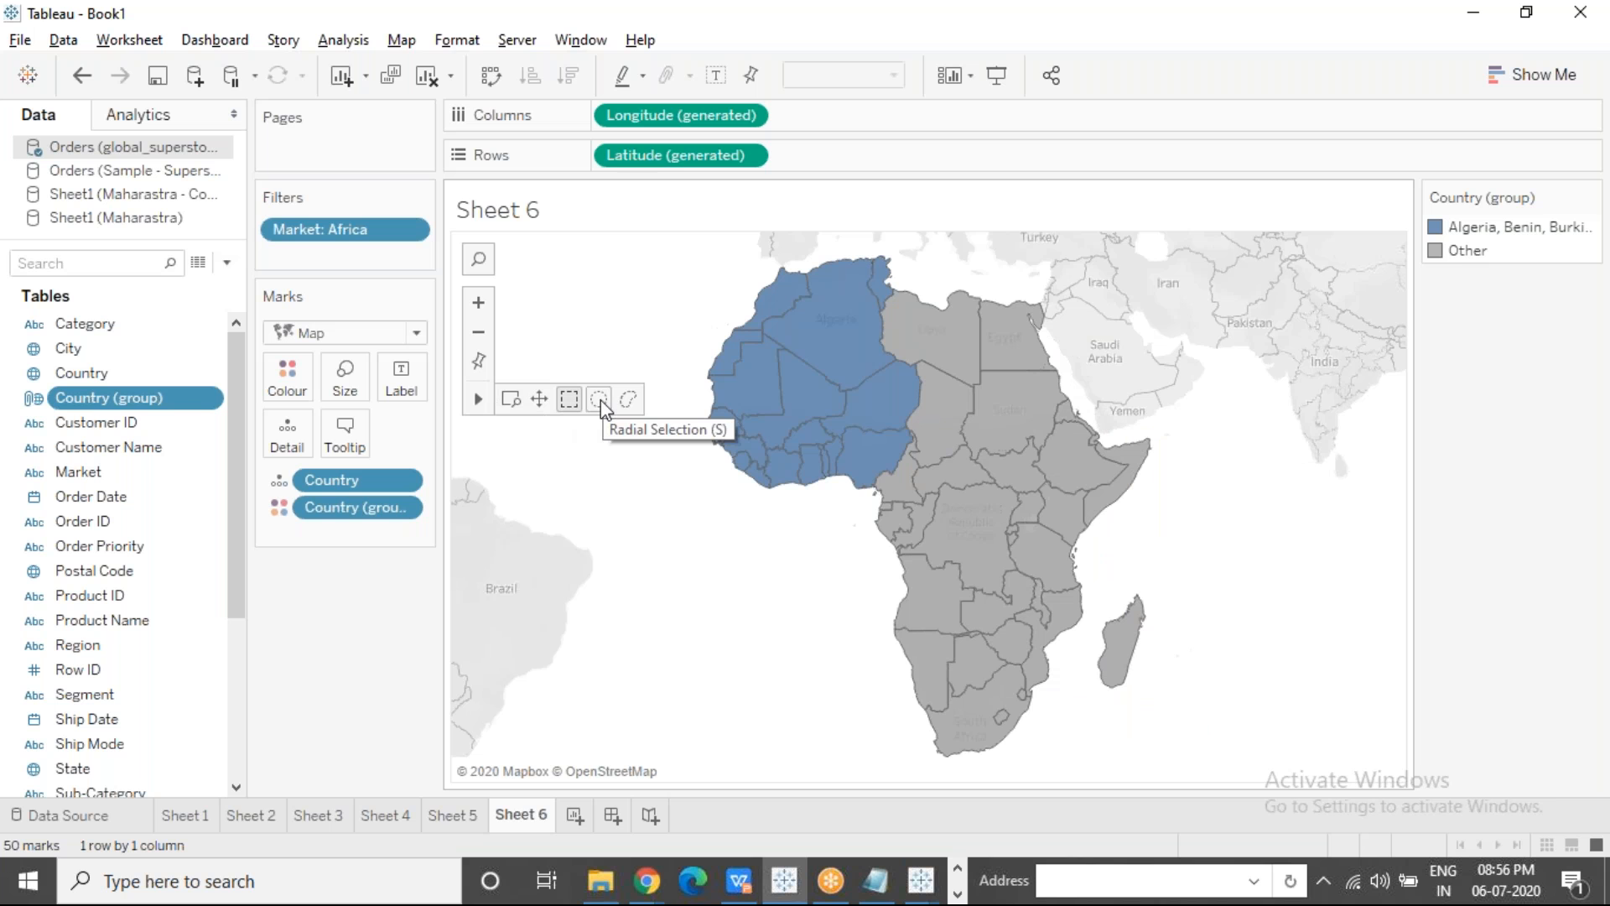
Step: Use Radial Selection to pick the southern African countries, including Madagascar and Somalia, and group them
{"action": "left_click", "coordinate": [600, 402]}
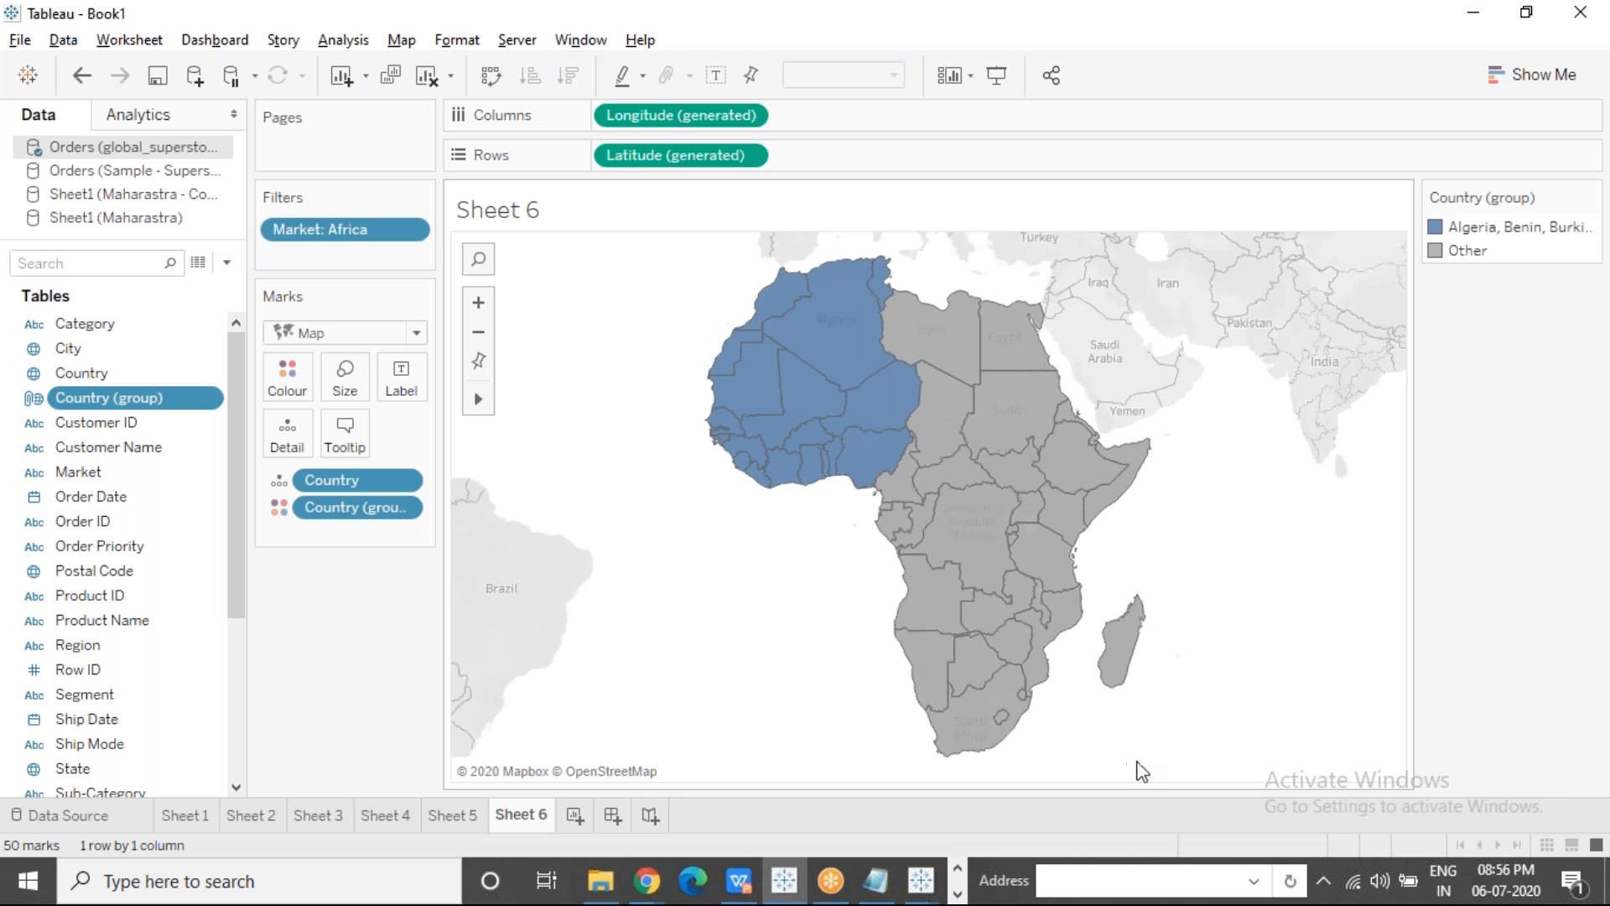
{"action": "left_click_drag", "start_coordinate": [1137, 760], "coordinate": [894, 679]}
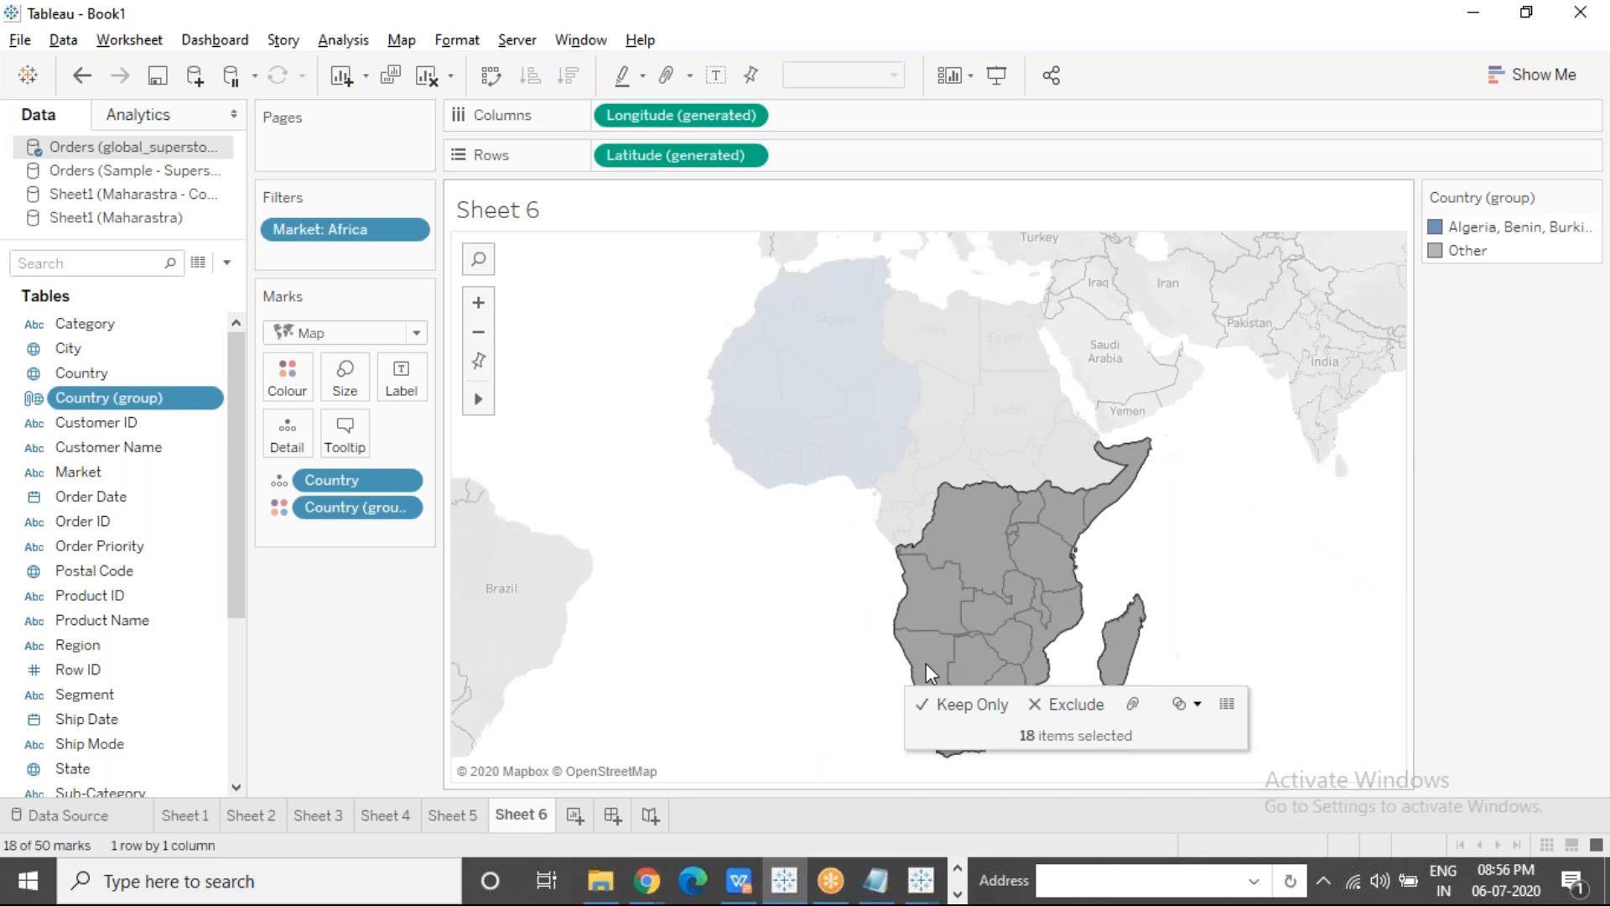
{"action": "left_click", "coordinate": [1132, 709]}
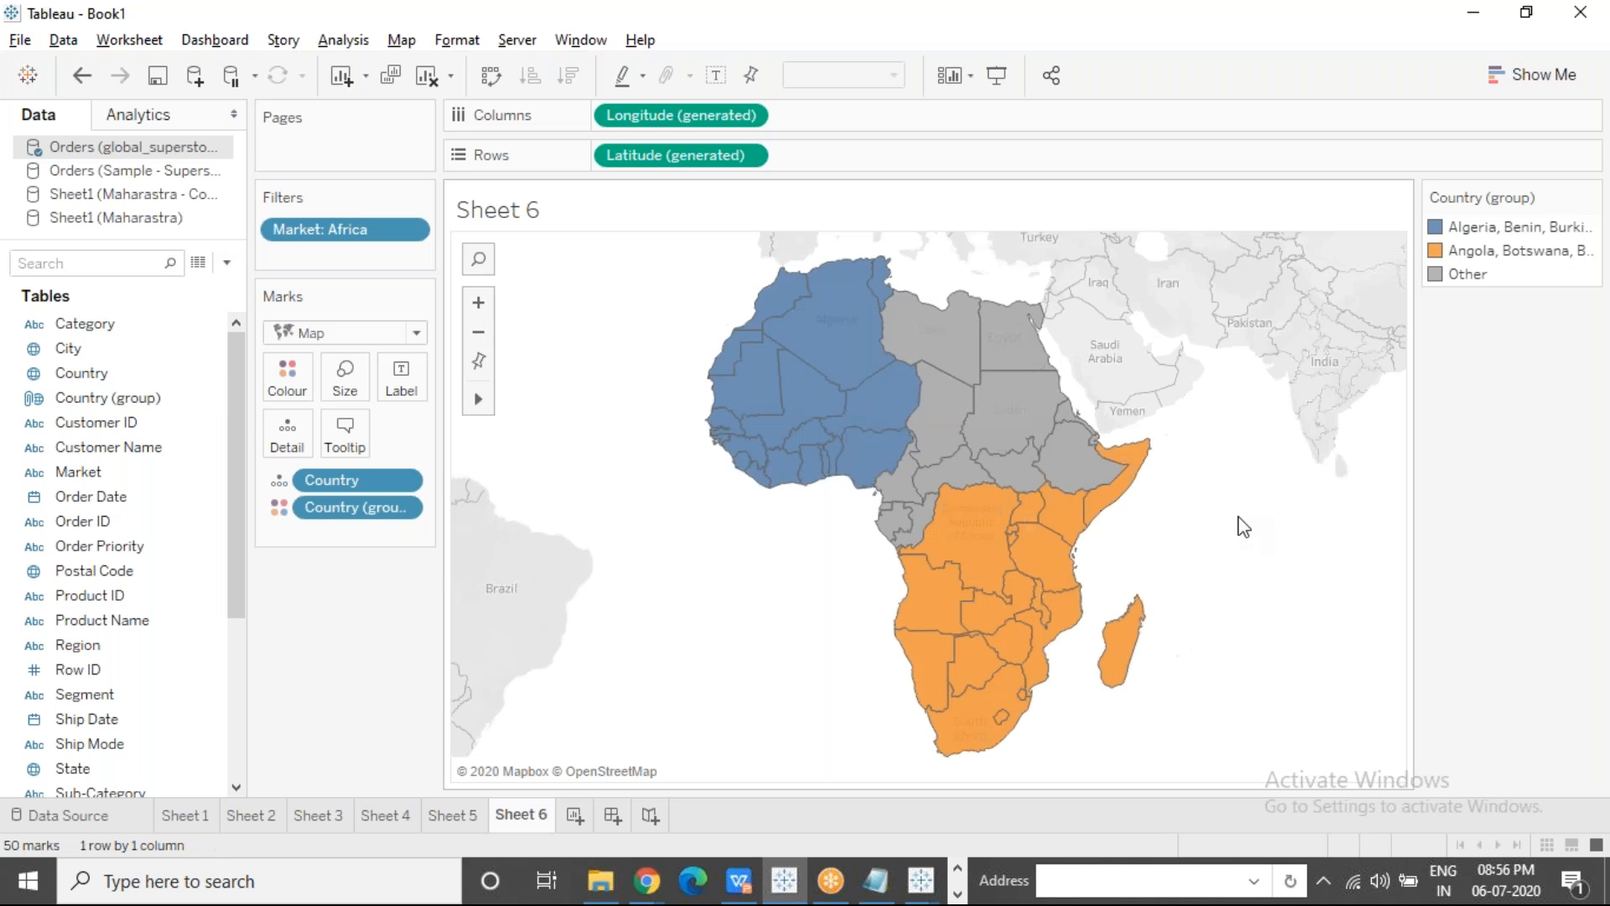
Step: Change the map's selection tool to Lasso Selection
{"action": "mouse_move", "coordinate": [481, 403]}
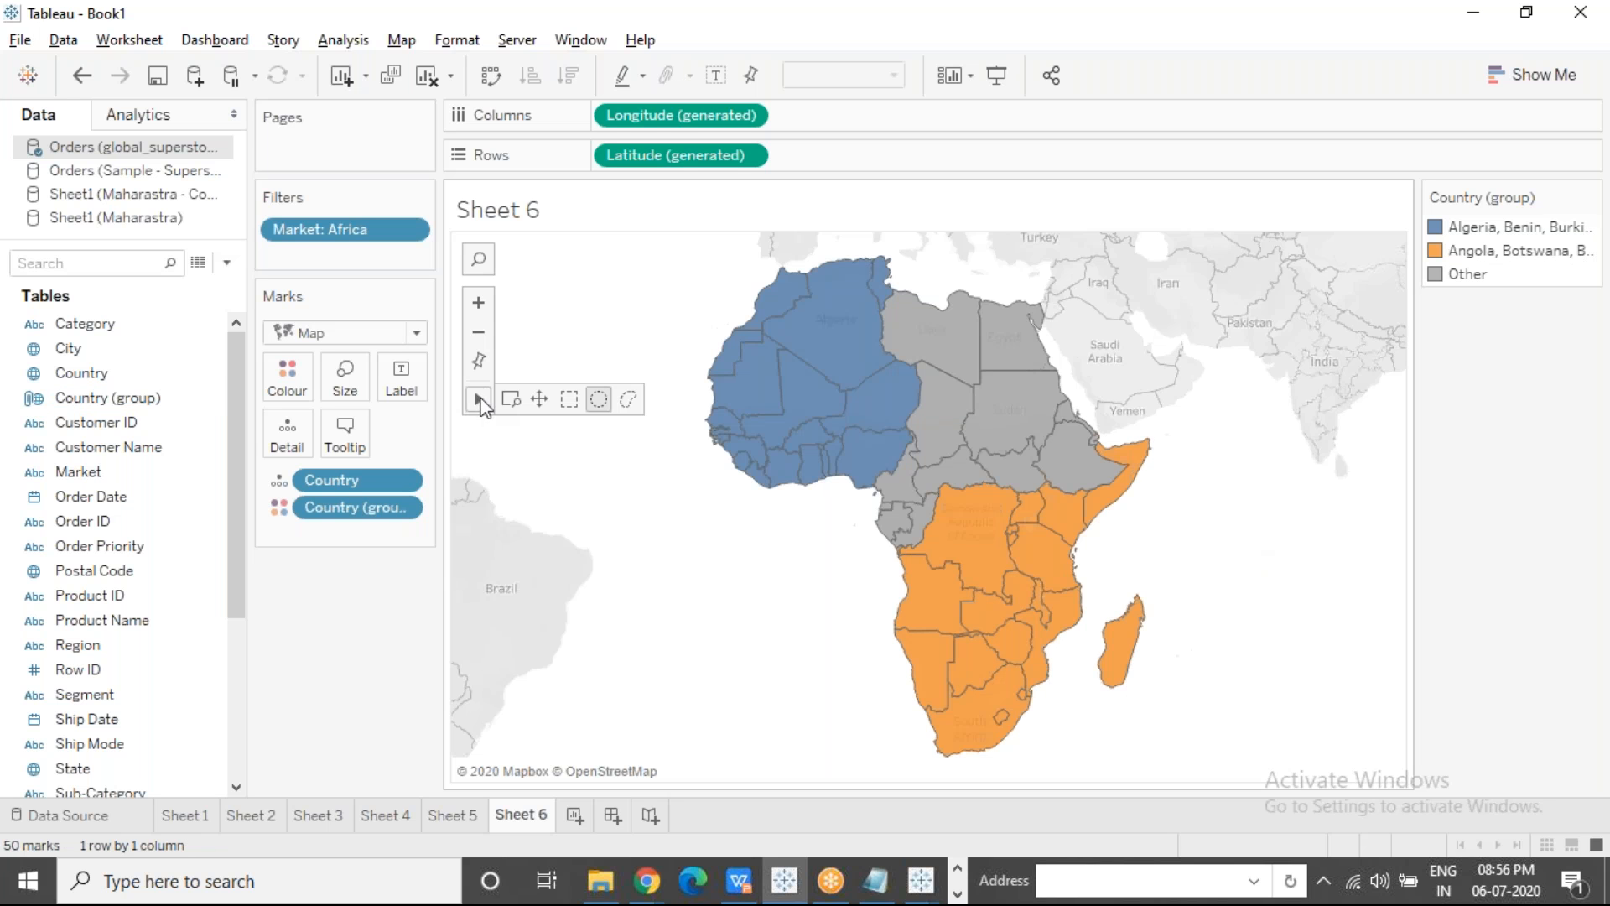
{"action": "left_click", "coordinate": [629, 401]}
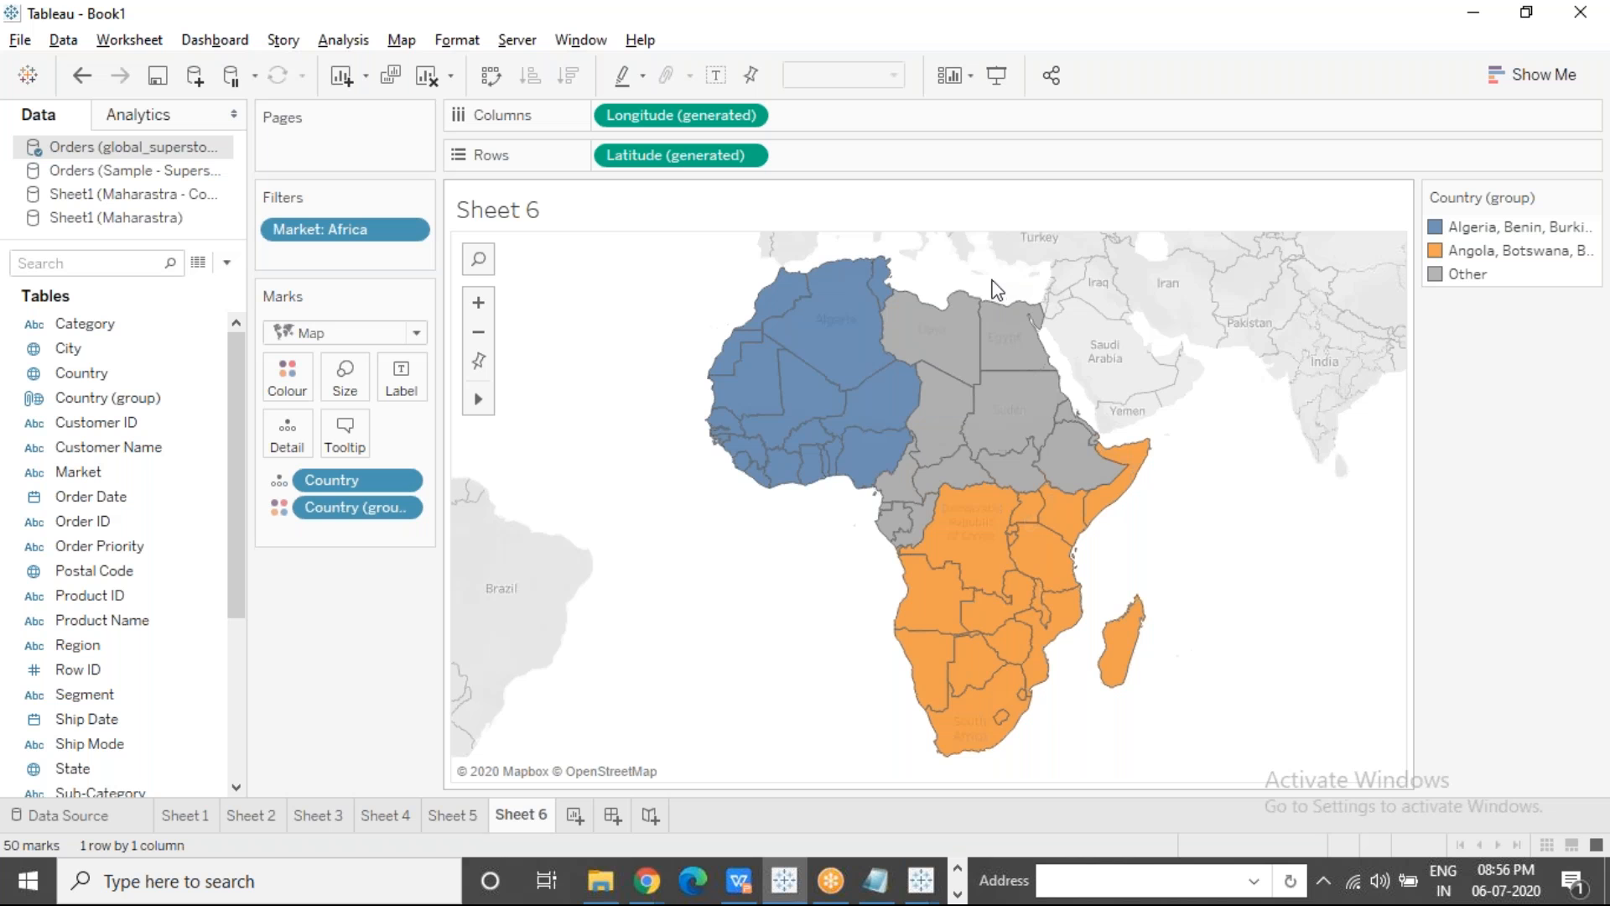
{"action": "mouse_move", "coordinate": [992, 281]}
{"action": "left_mouse_down"}
{"action": "mouse_move", "coordinate": [916, 503]}
{"action": "mouse_move", "coordinate": [885, 521]}
{"action": "mouse_move", "coordinate": [918, 520]}
{"action": "mouse_move", "coordinate": [973, 463]}
{"action": "mouse_move", "coordinate": [1040, 457]}
{"action": "mouse_move", "coordinate": [1064, 352]}
{"action": "left_mouse_up"}
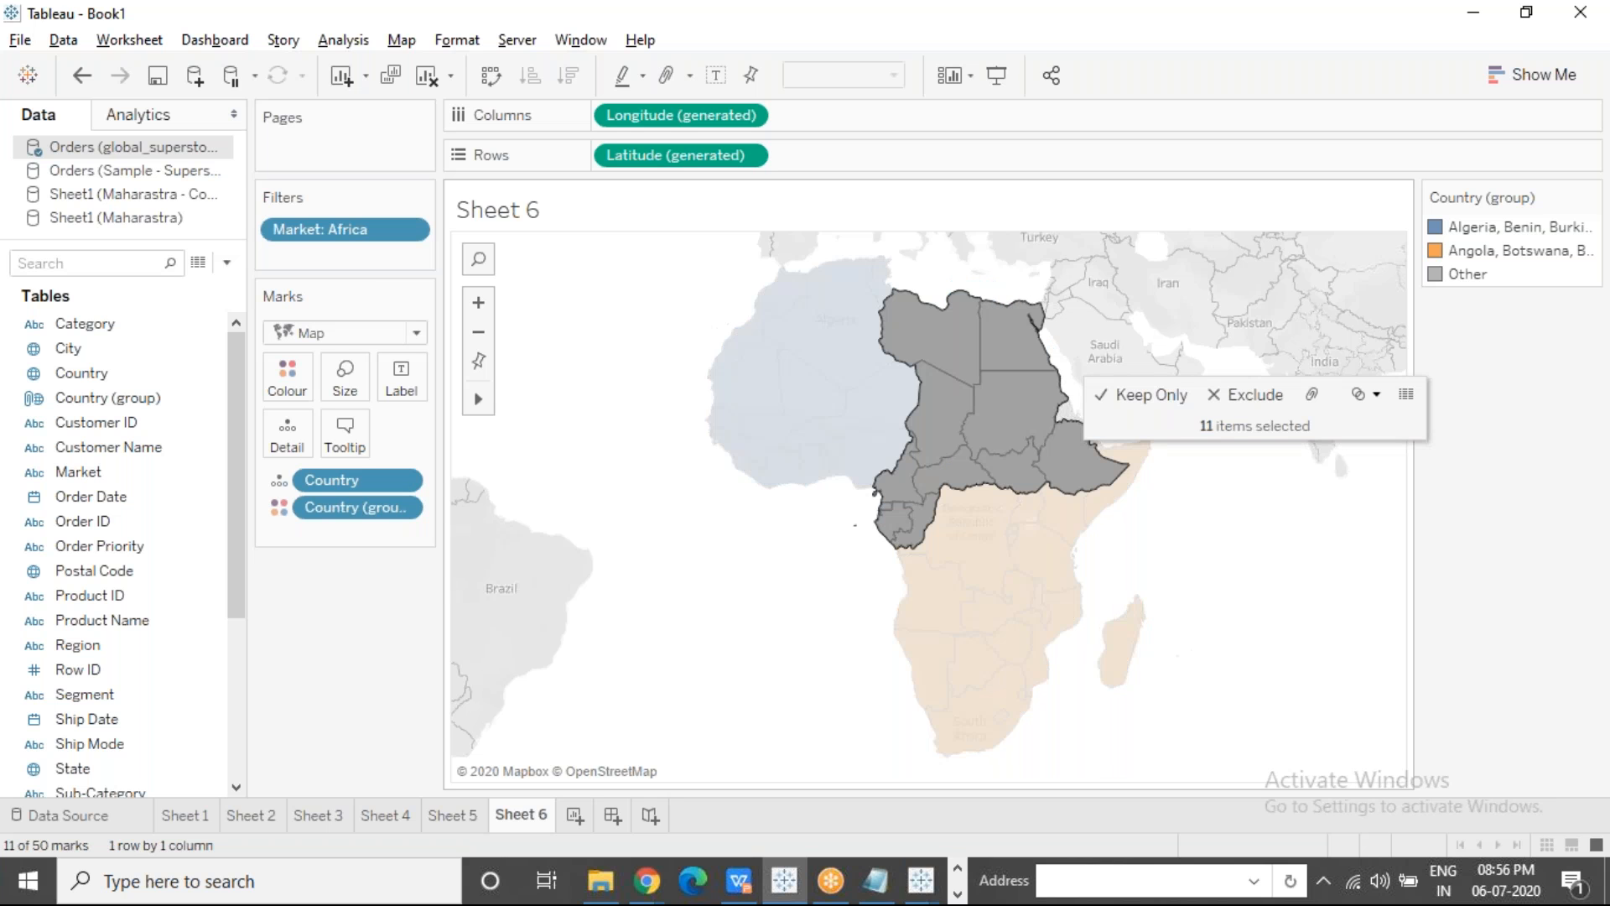
{"action": "left_click", "coordinate": [1312, 400]}
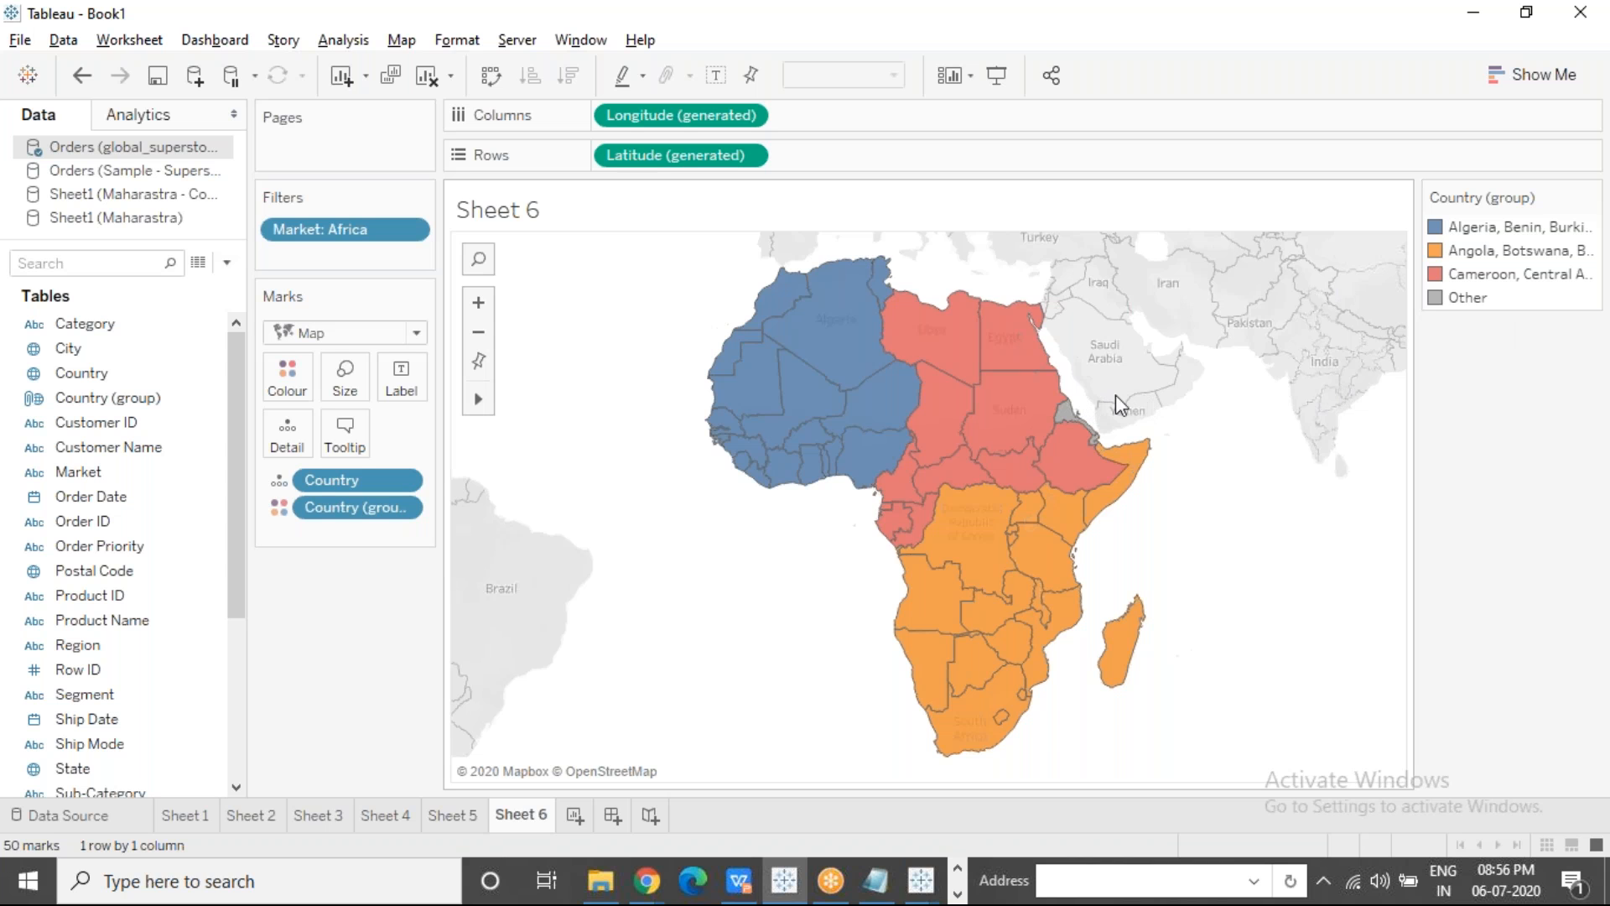
{"action": "key", "text": "ctrl+z"}
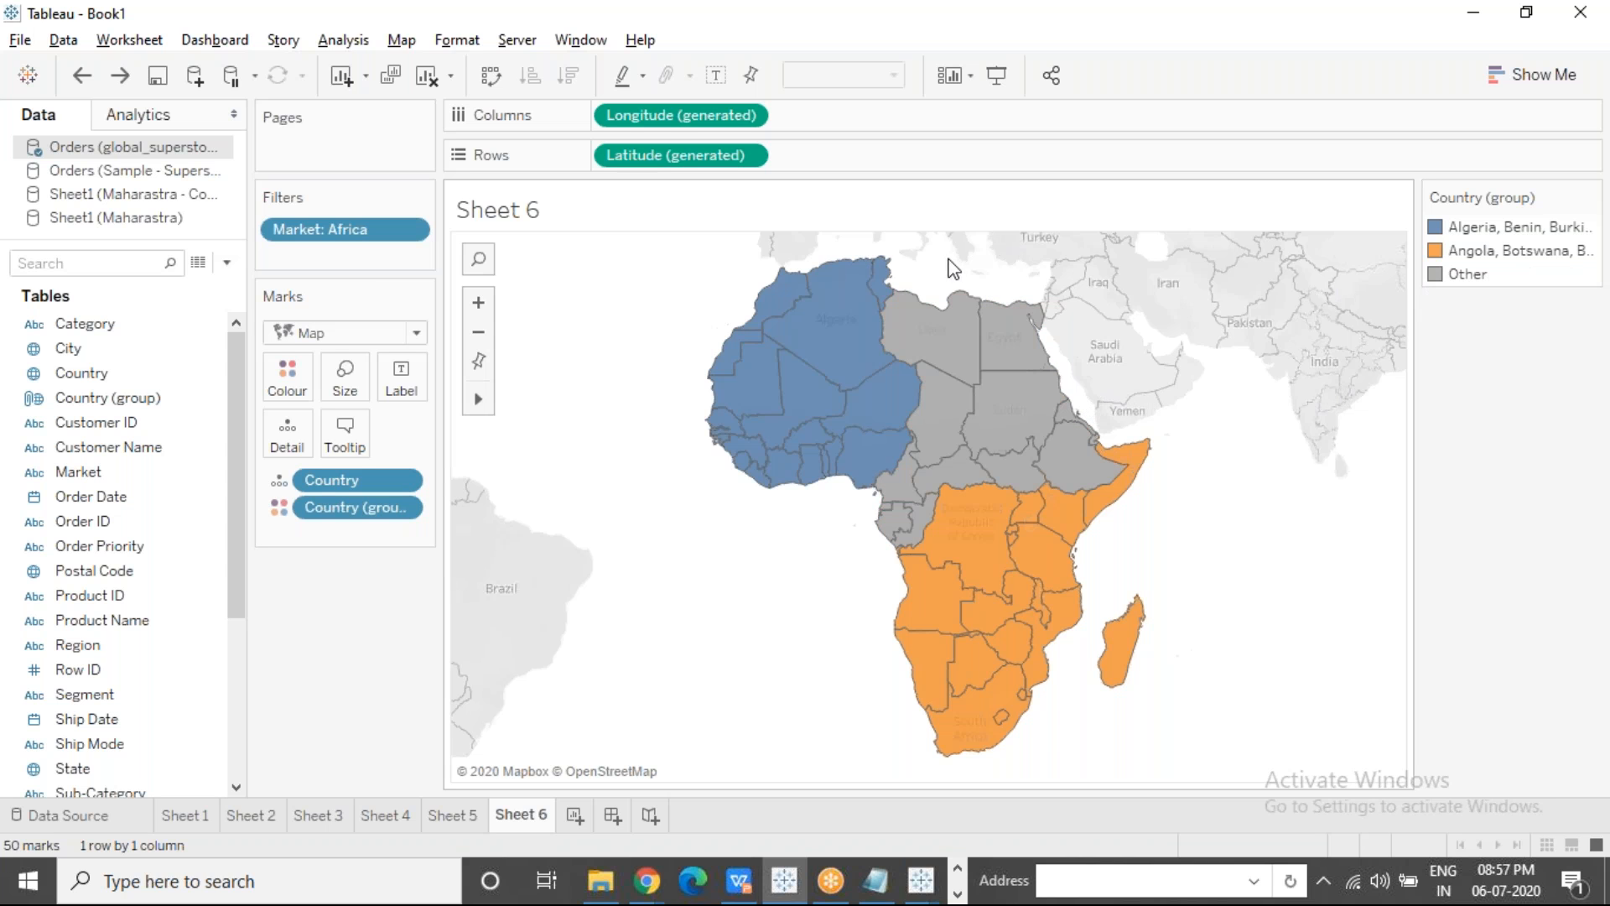
Step: Lasso-select the remaining ungrouped northeastern and central African countries, leave out the Democratic Republic of the Congo, and group them
{"action": "mouse_move", "coordinate": [948, 260]}
{"action": "left_mouse_down"}
{"action": "mouse_move", "coordinate": [906, 549]}
{"action": "mouse_move", "coordinate": [1015, 474]}
{"action": "mouse_move", "coordinate": [1066, 465]}
{"action": "mouse_move", "coordinate": [1090, 432]}
{"action": "mouse_move", "coordinate": [1078, 404]}
{"action": "mouse_move", "coordinate": [1010, 394]}
{"action": "mouse_move", "coordinate": [980, 411]}
{"action": "mouse_move", "coordinate": [1137, 332]}
{"action": "left_mouse_up"}
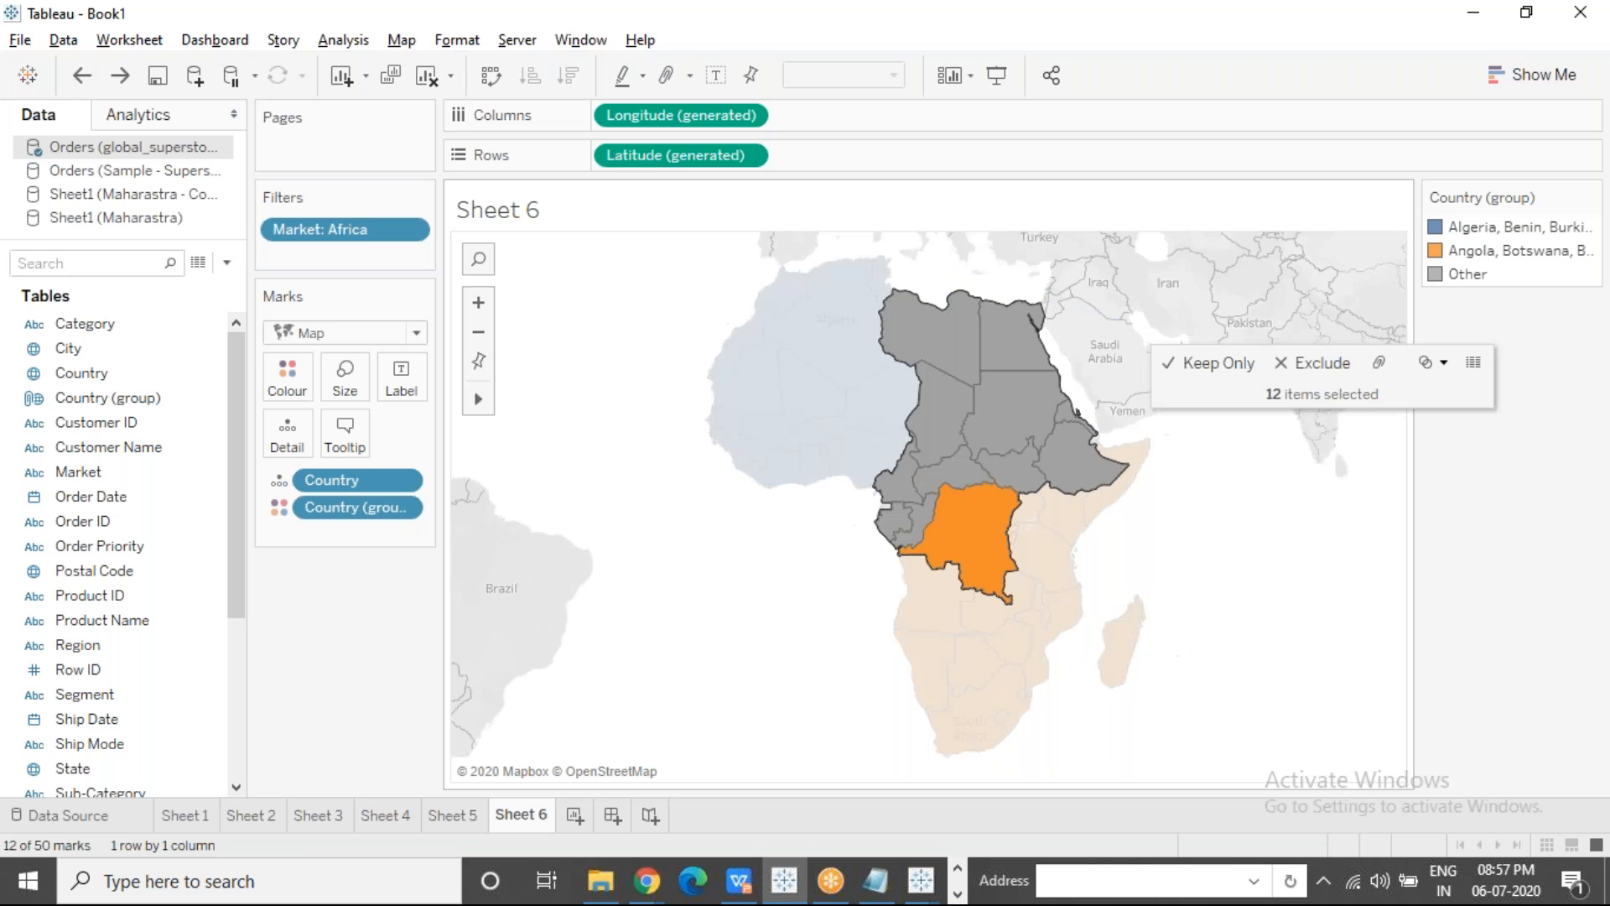
{"action": "left_click", "coordinate": [965, 537], "text": "ctrl"}
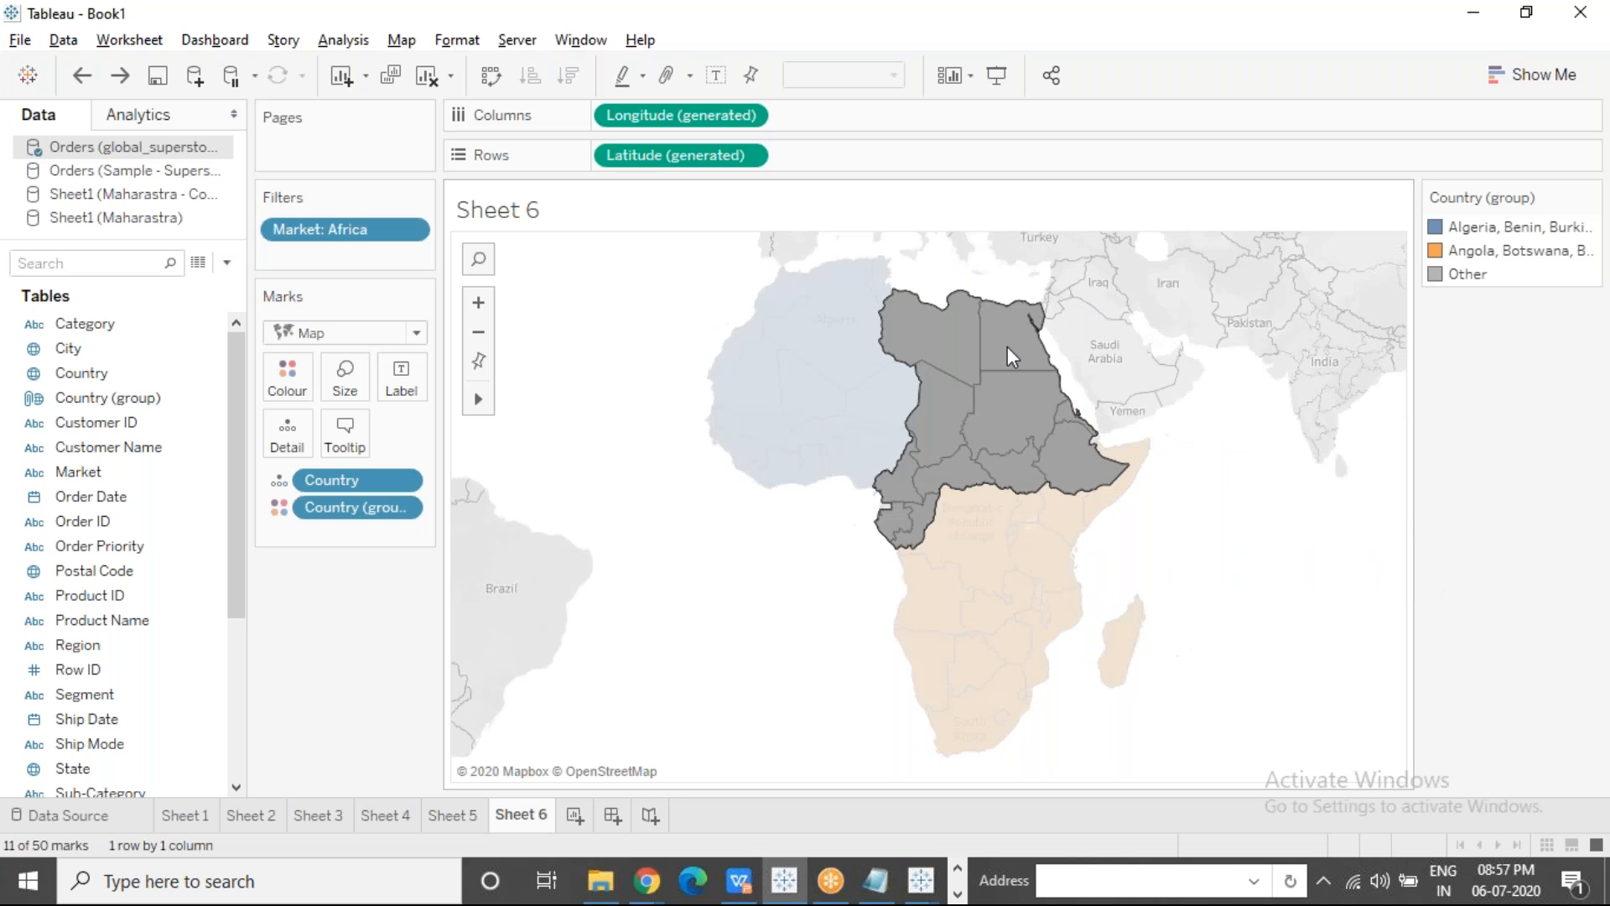
{"action": "mouse_move", "coordinate": [1062, 406]}
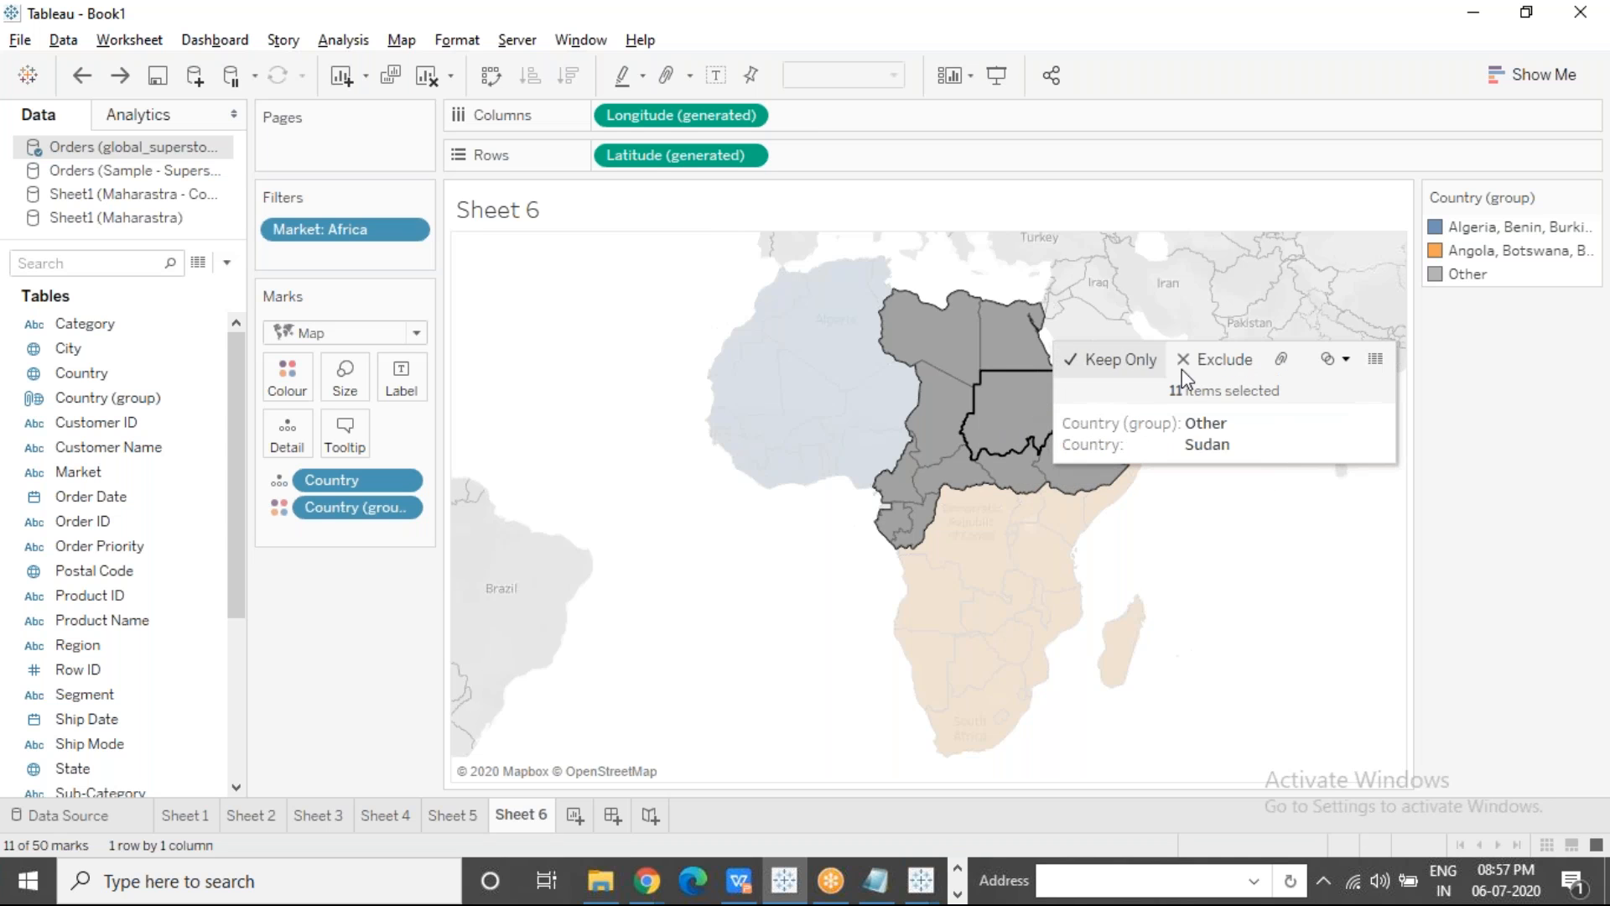
{"action": "left_click", "coordinate": [1277, 359]}
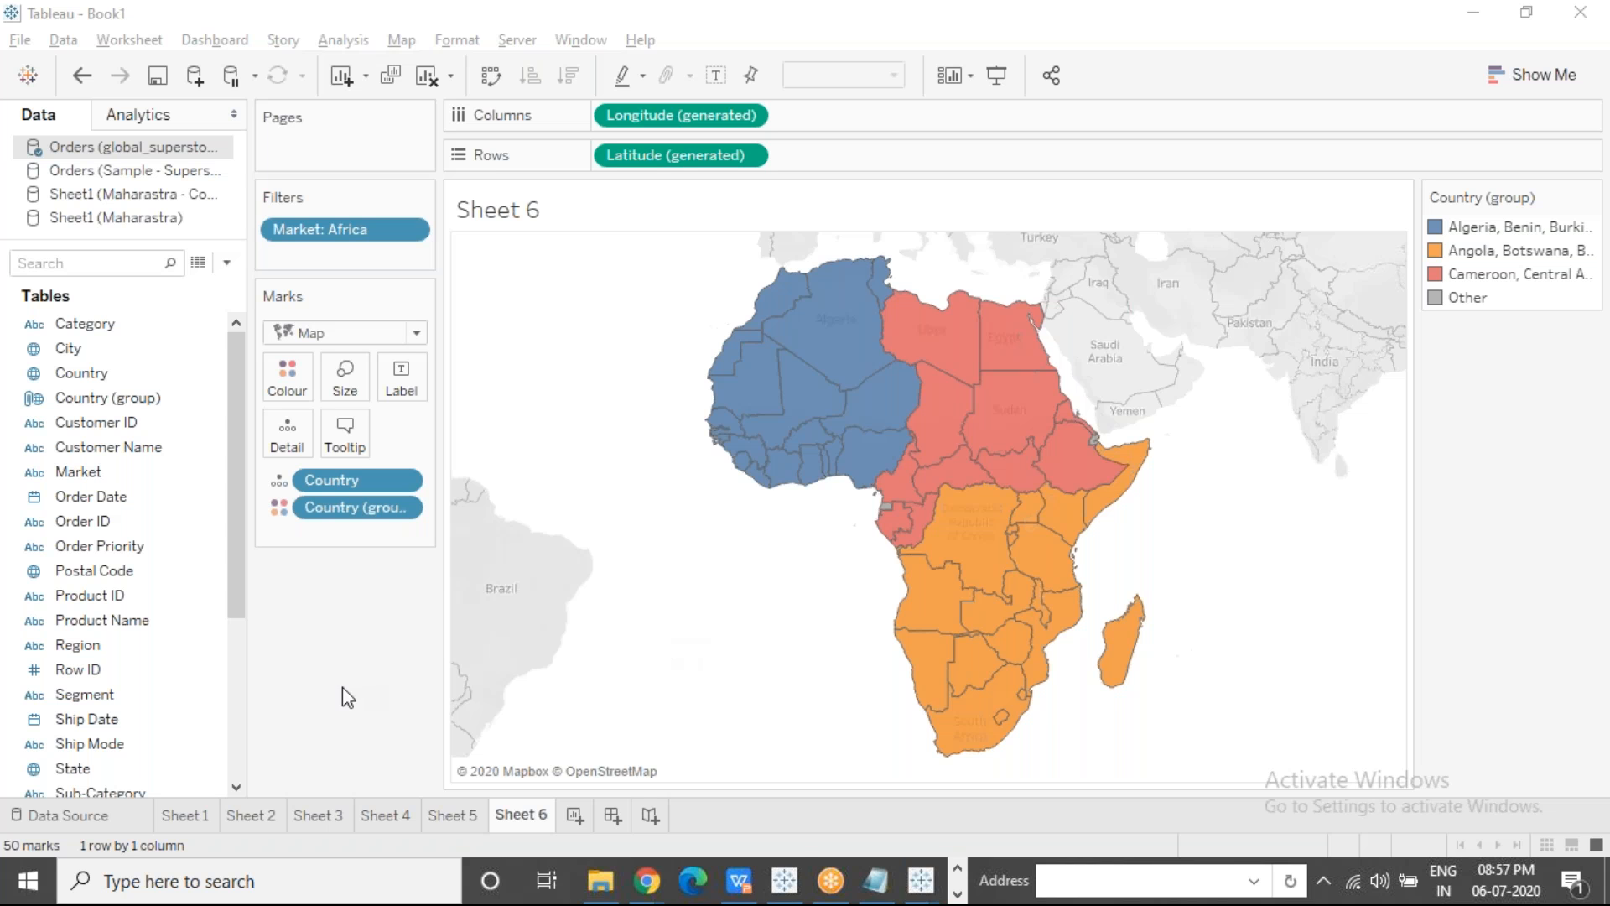
Step: Label the map's countries with their Profit
{"action": "scroll", "coordinate": [235, 711], "scroll_direction": "down", "scroll_amount": 4}
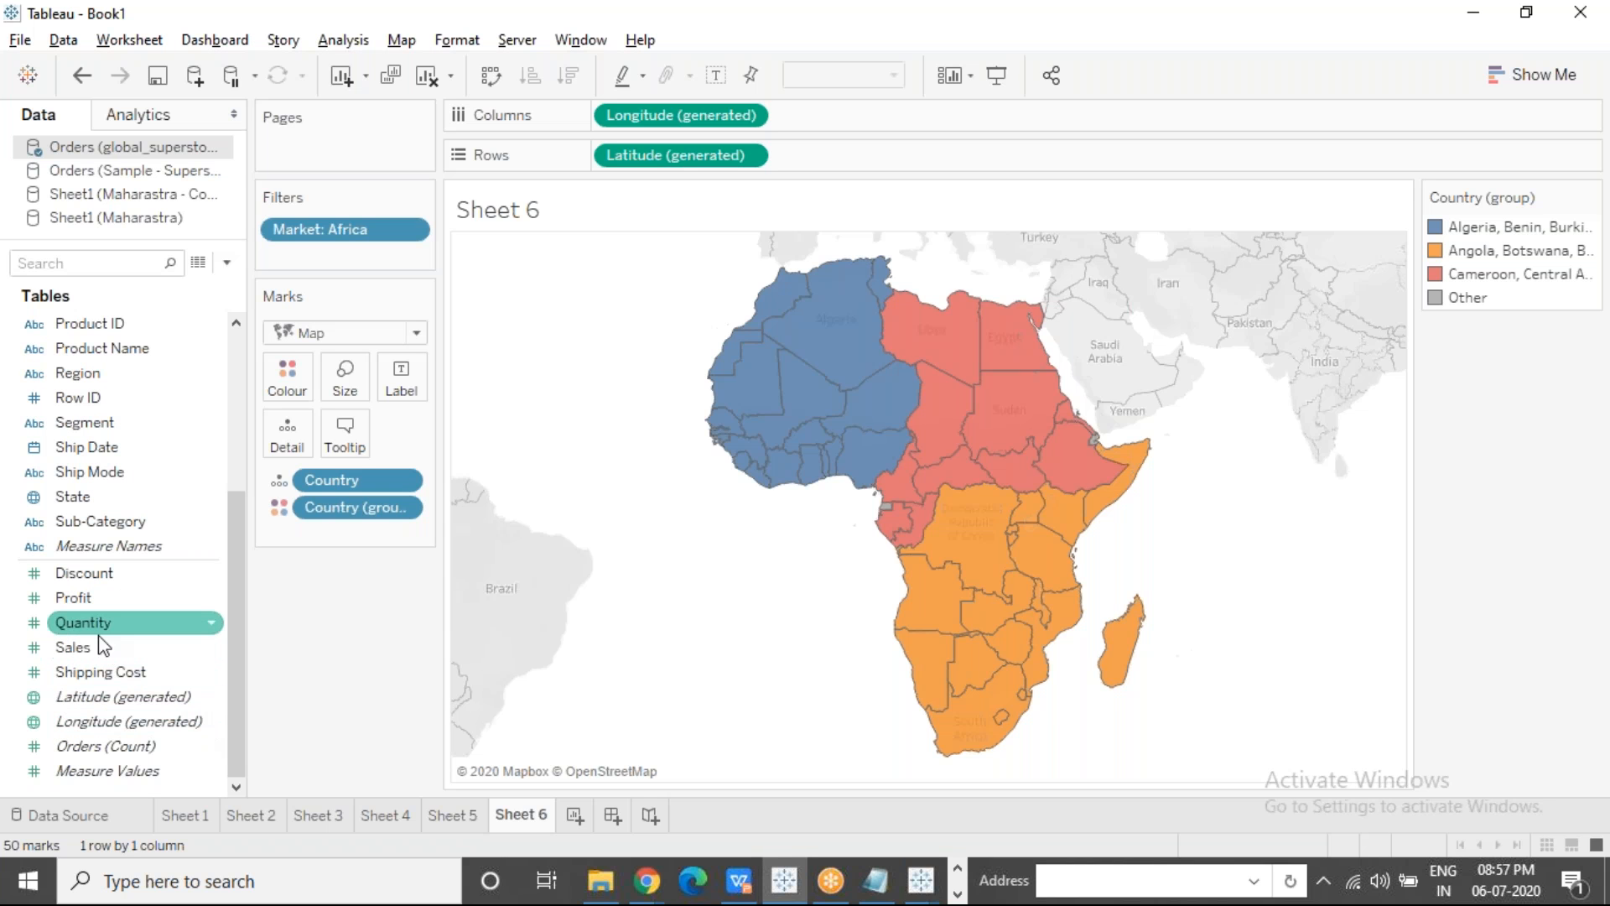
{"action": "left_click_drag", "start_coordinate": [74, 603], "coordinate": [392, 394]}
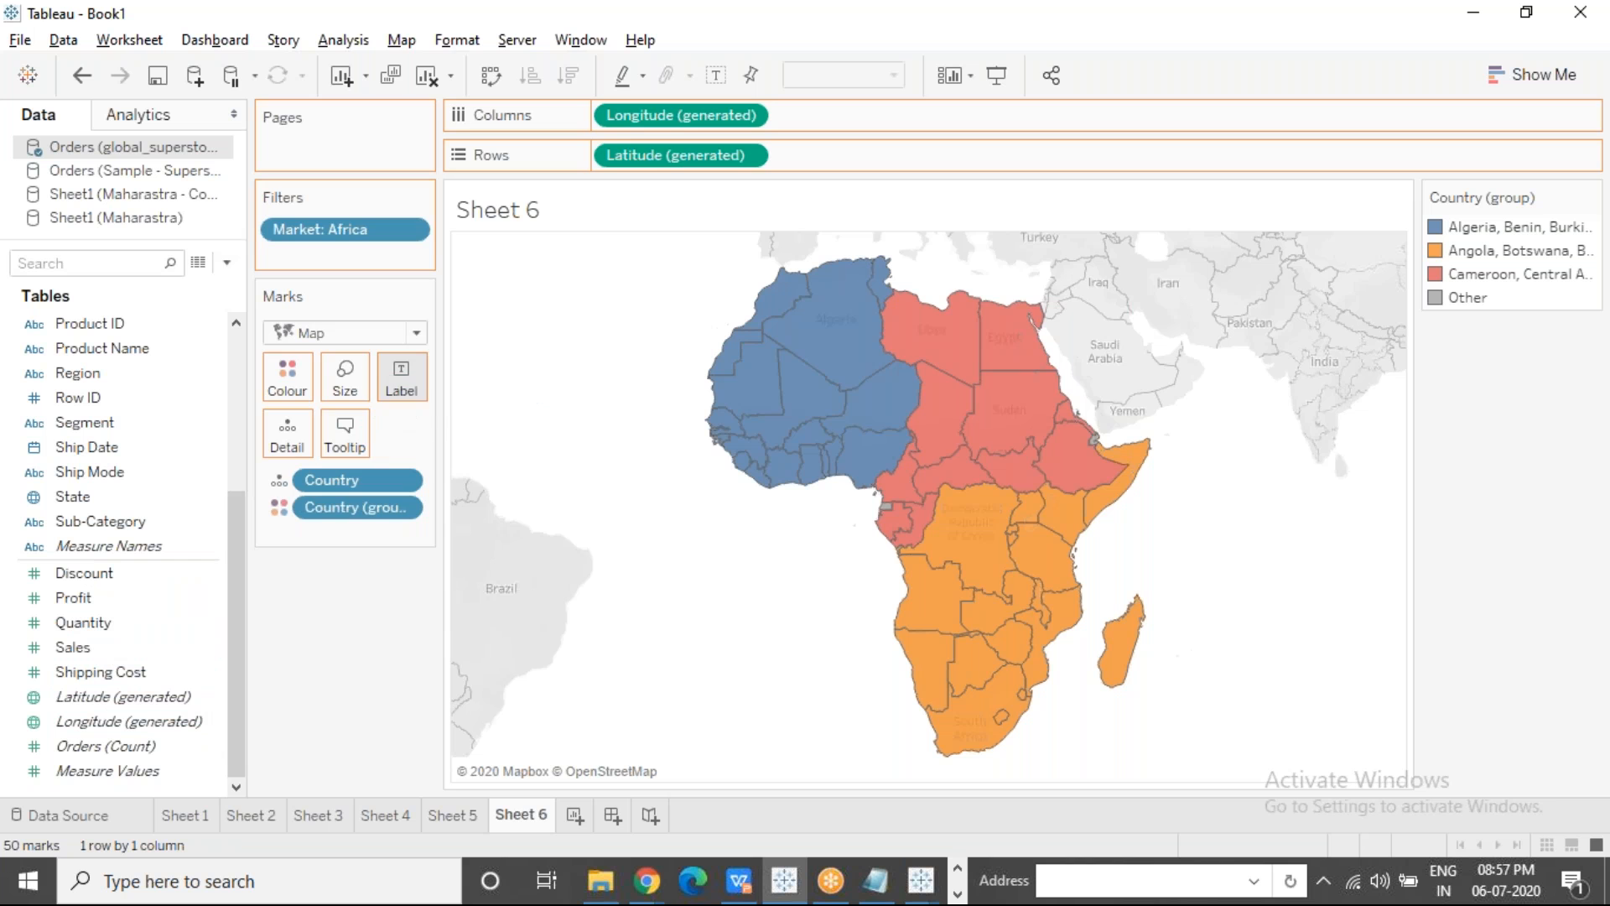
{"action": "mouse_move", "coordinate": [766, 394]}
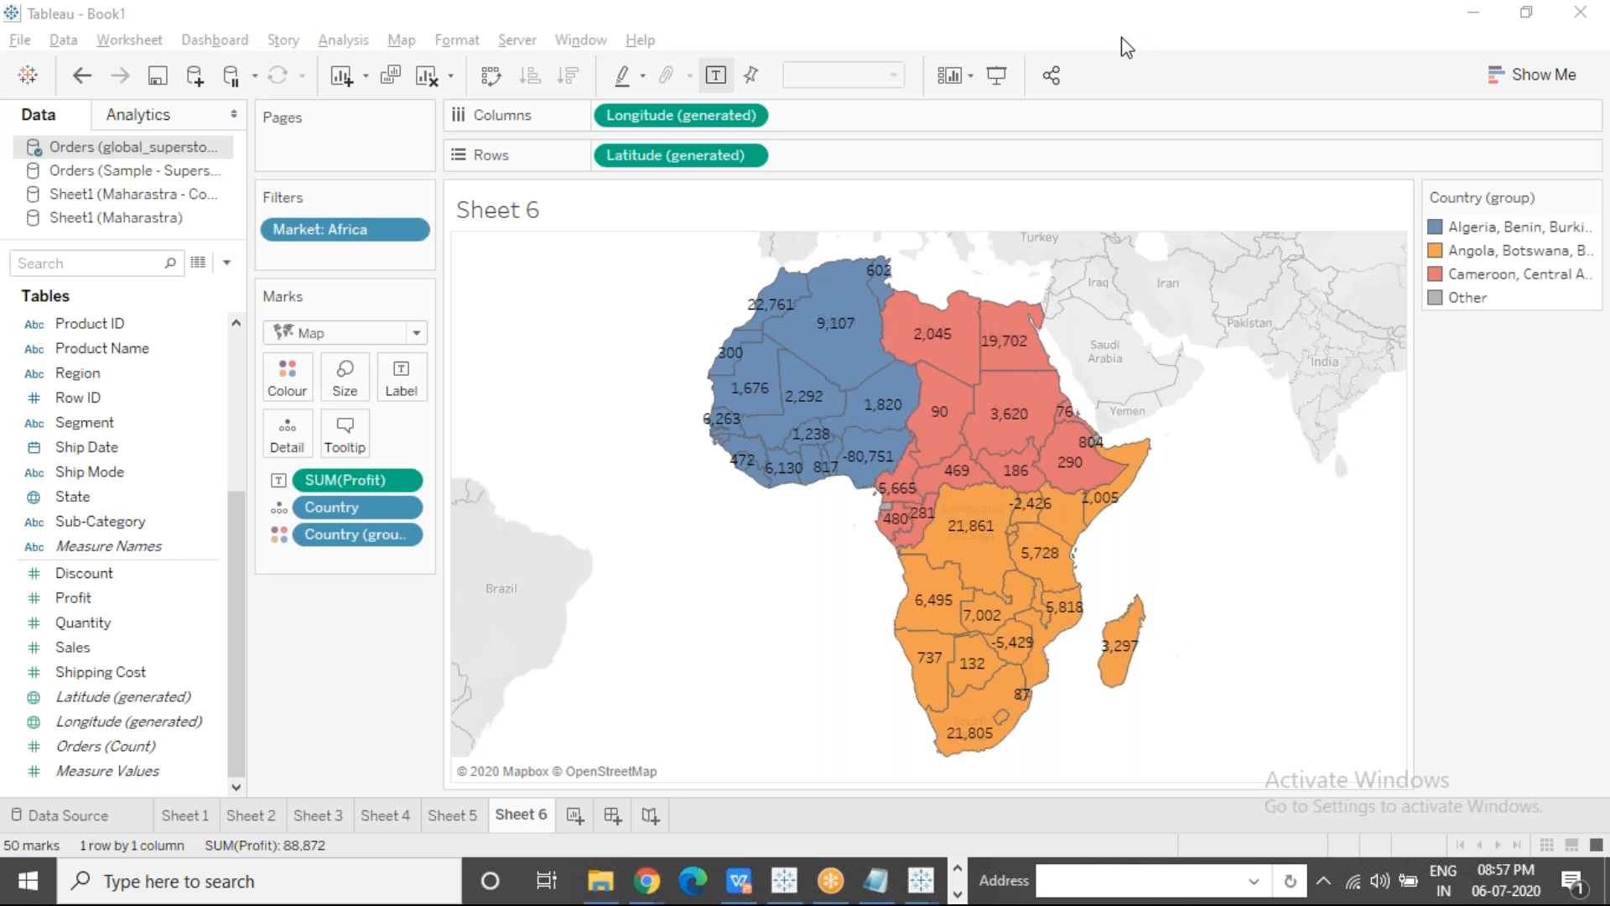
{"action": "mouse_move", "coordinate": [826, 333]}
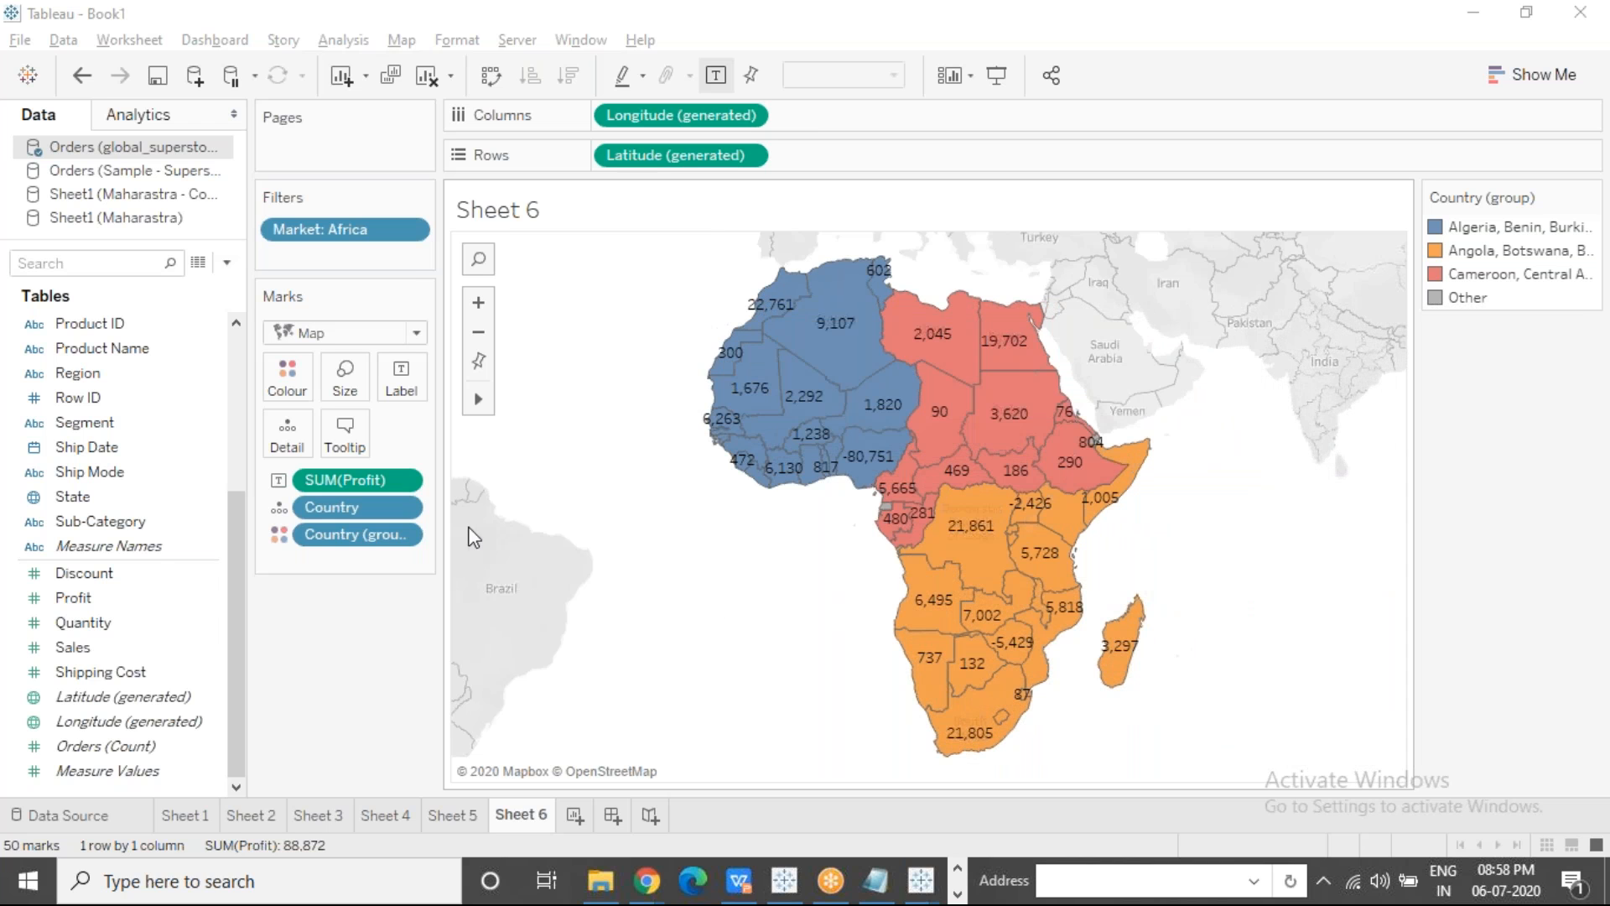
Step: Remove Country from the marks so the map aggregates by Country (group), and exclude the Other group
{"action": "mouse_move", "coordinate": [345, 510]}
{"action": "left_mouse_down"}
{"action": "mouse_move", "coordinate": [339, 607]}
{"action": "mouse_move", "coordinate": [330, 506]}
{"action": "left_mouse_up"}
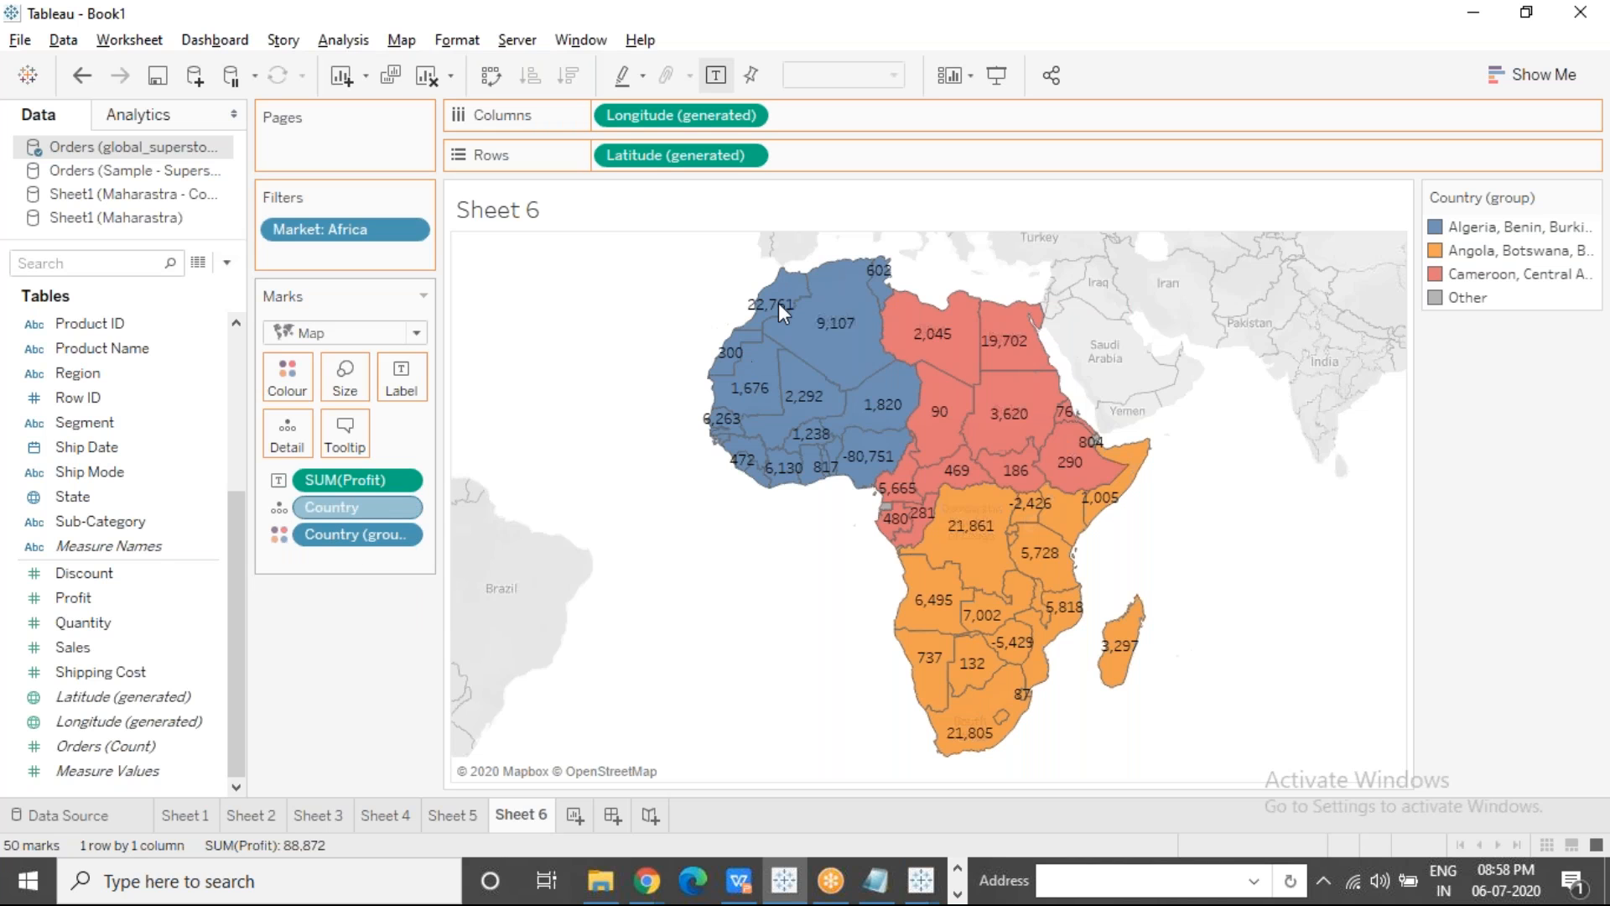
{"action": "left_click_drag", "start_coordinate": [778, 303], "coordinate": [778, 304]}
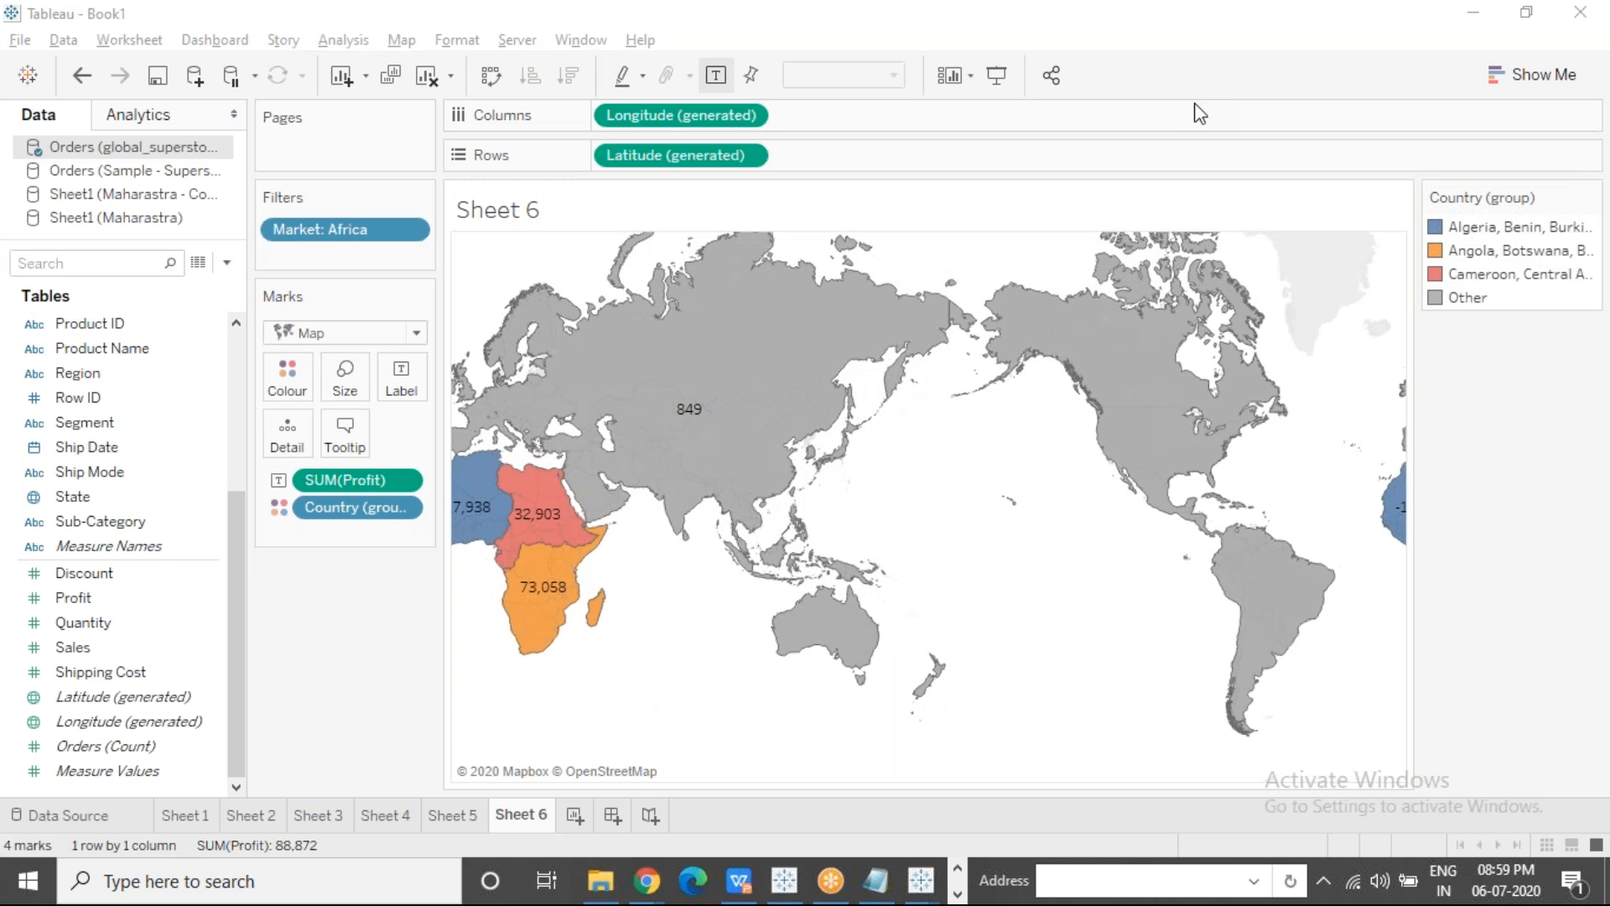
{"action": "right_click", "coordinate": [1462, 298]}
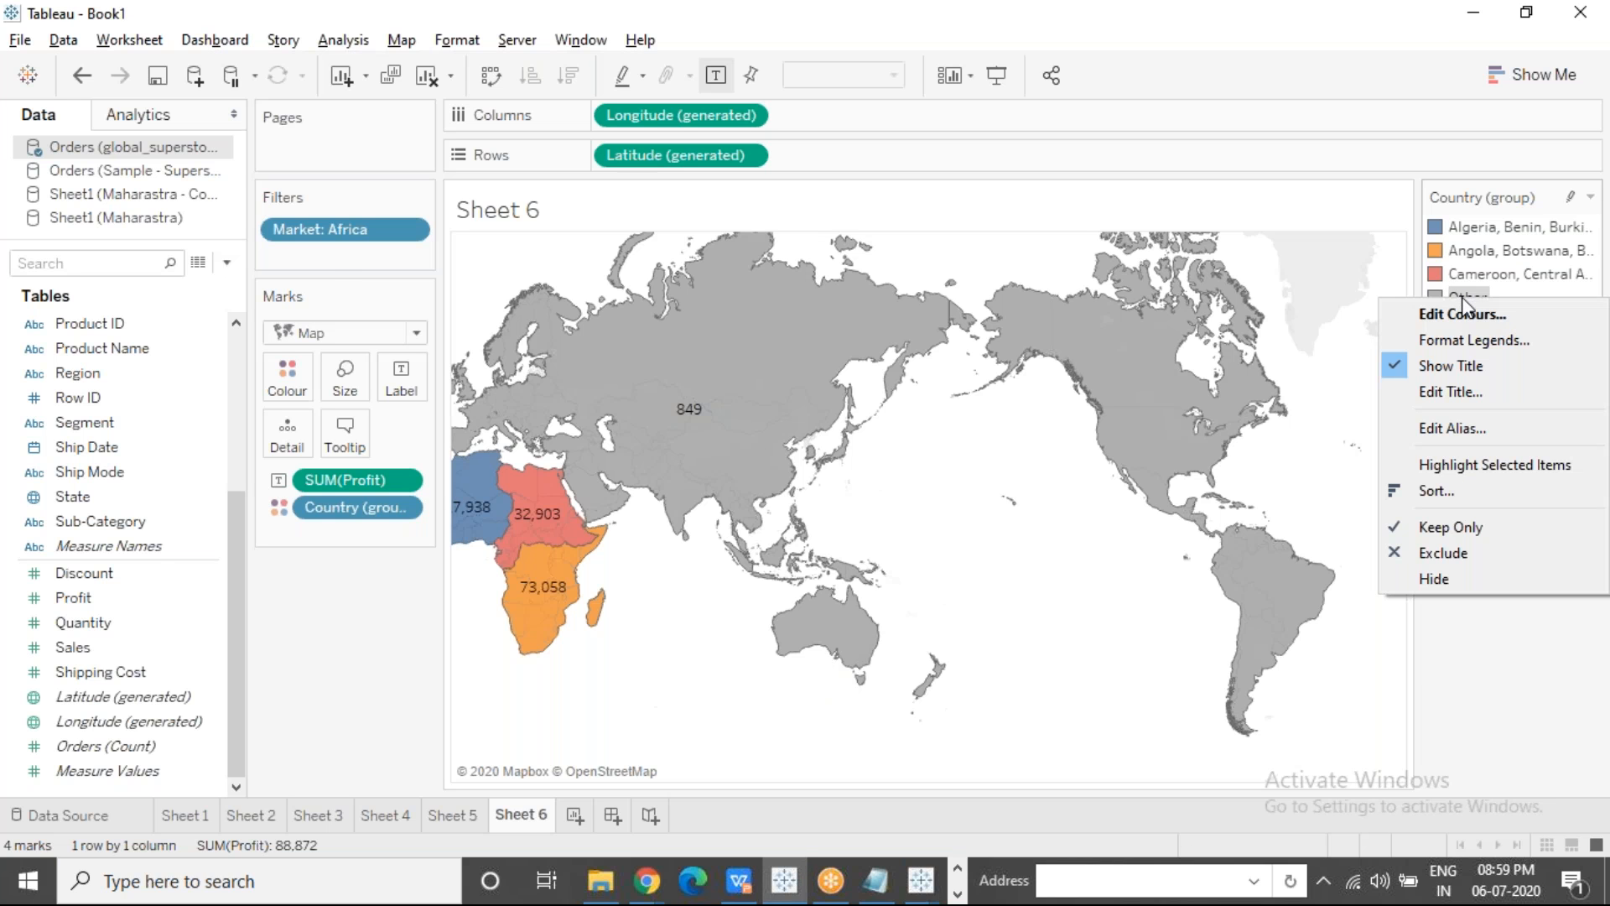
{"action": "left_click", "coordinate": [1428, 553]}
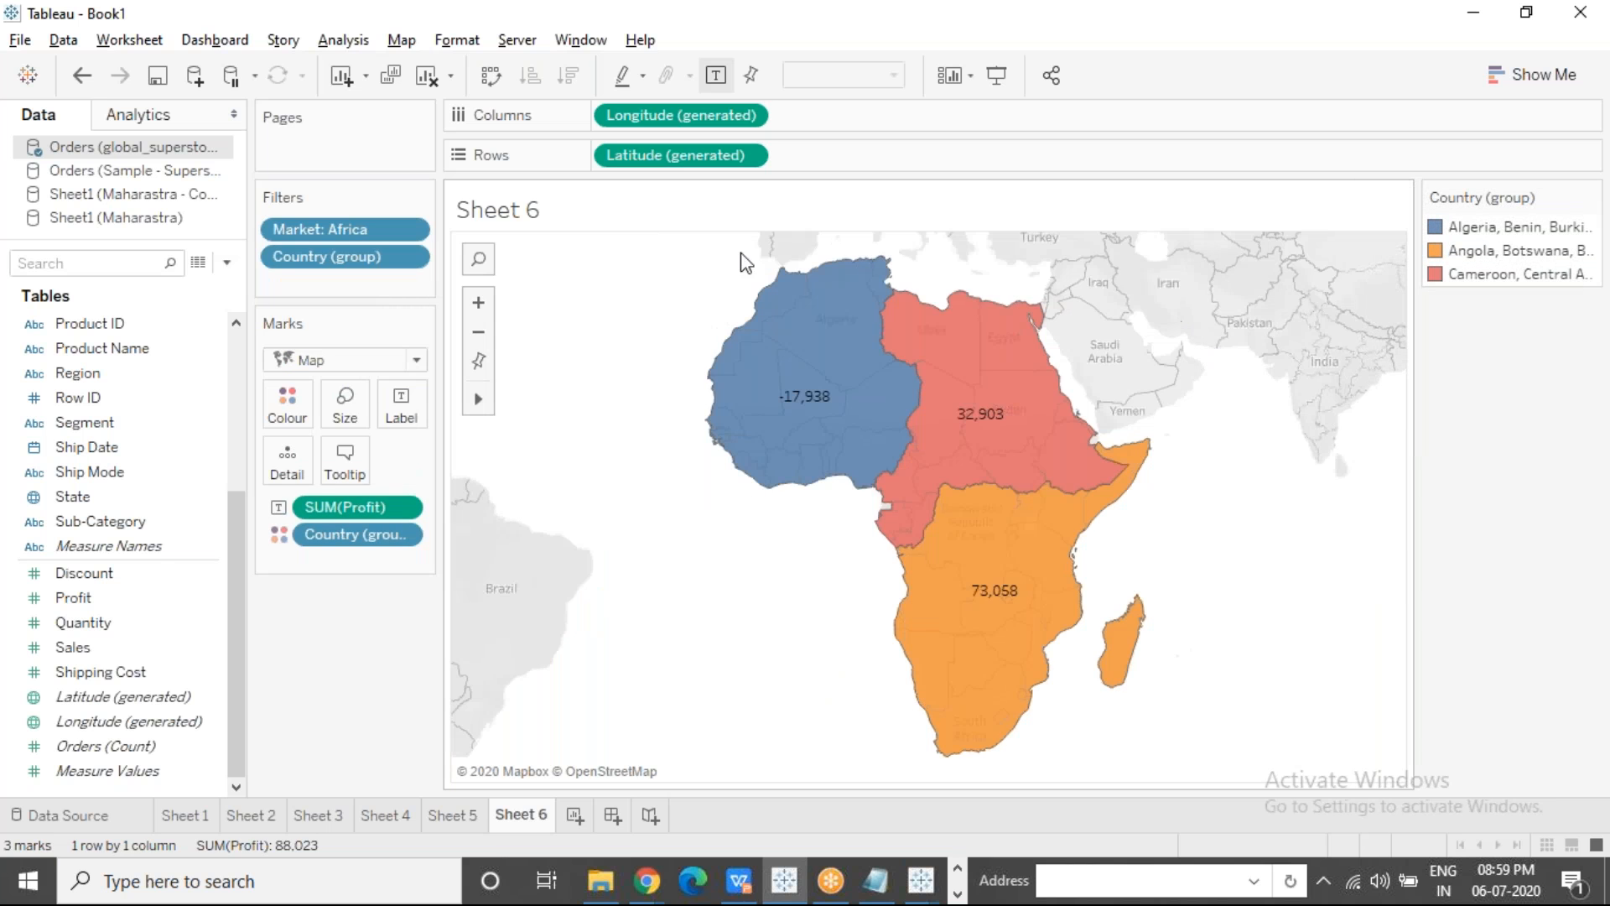
{"action": "left_click_drag", "start_coordinate": [682, 264], "coordinate": [706, 525]}
{"action": "left_click", "coordinate": [1295, 446]}
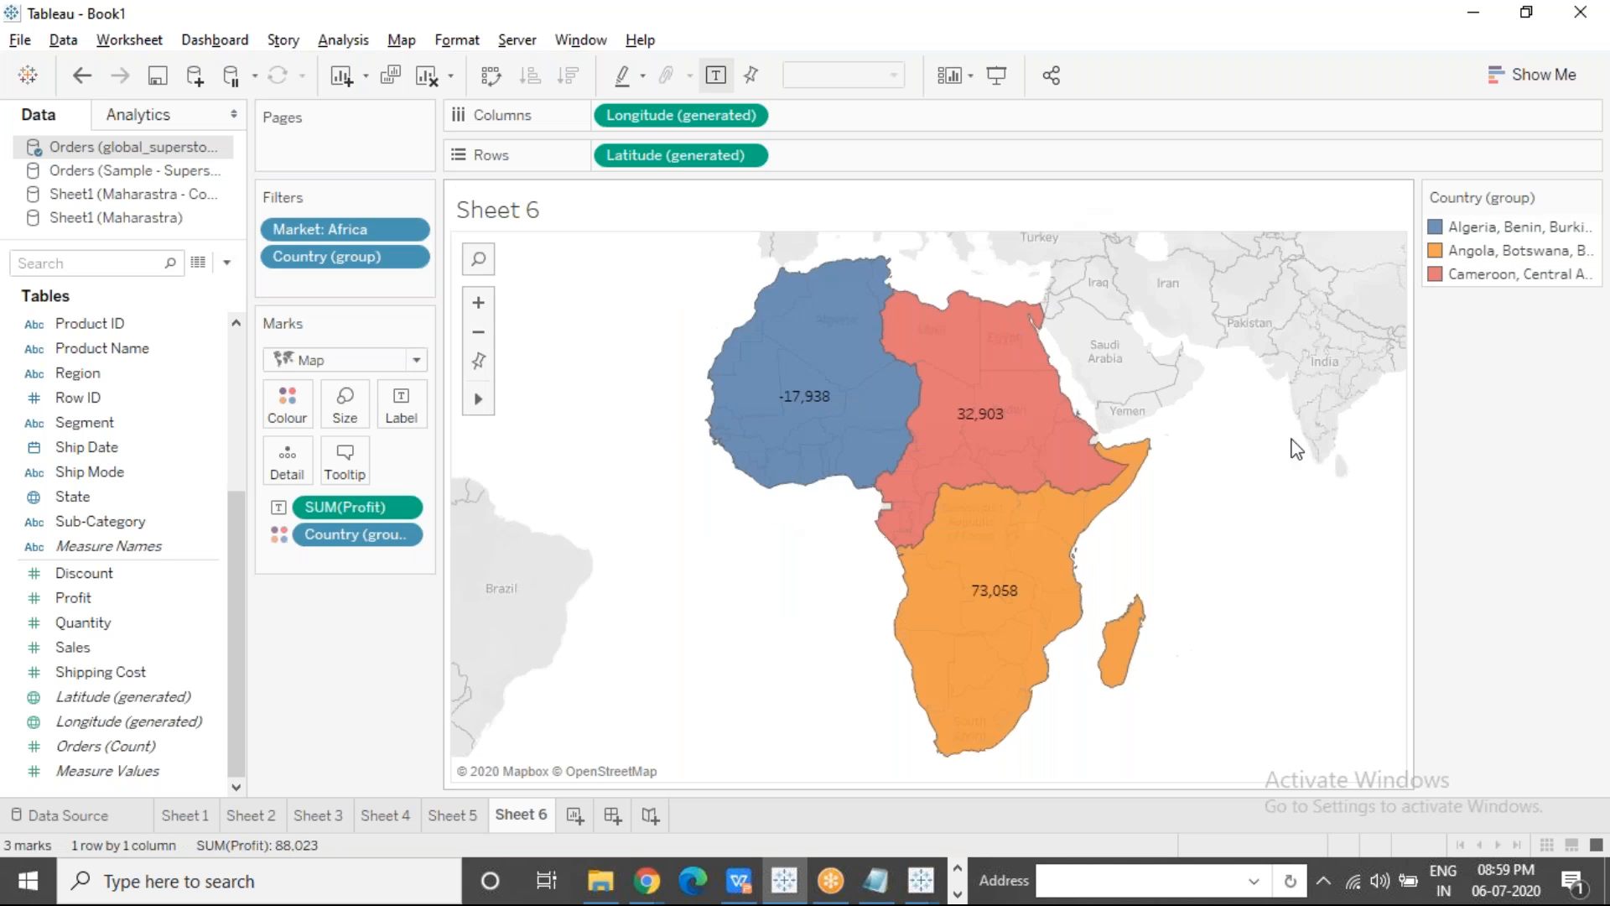
{"action": "left_click", "coordinate": [1123, 33]}
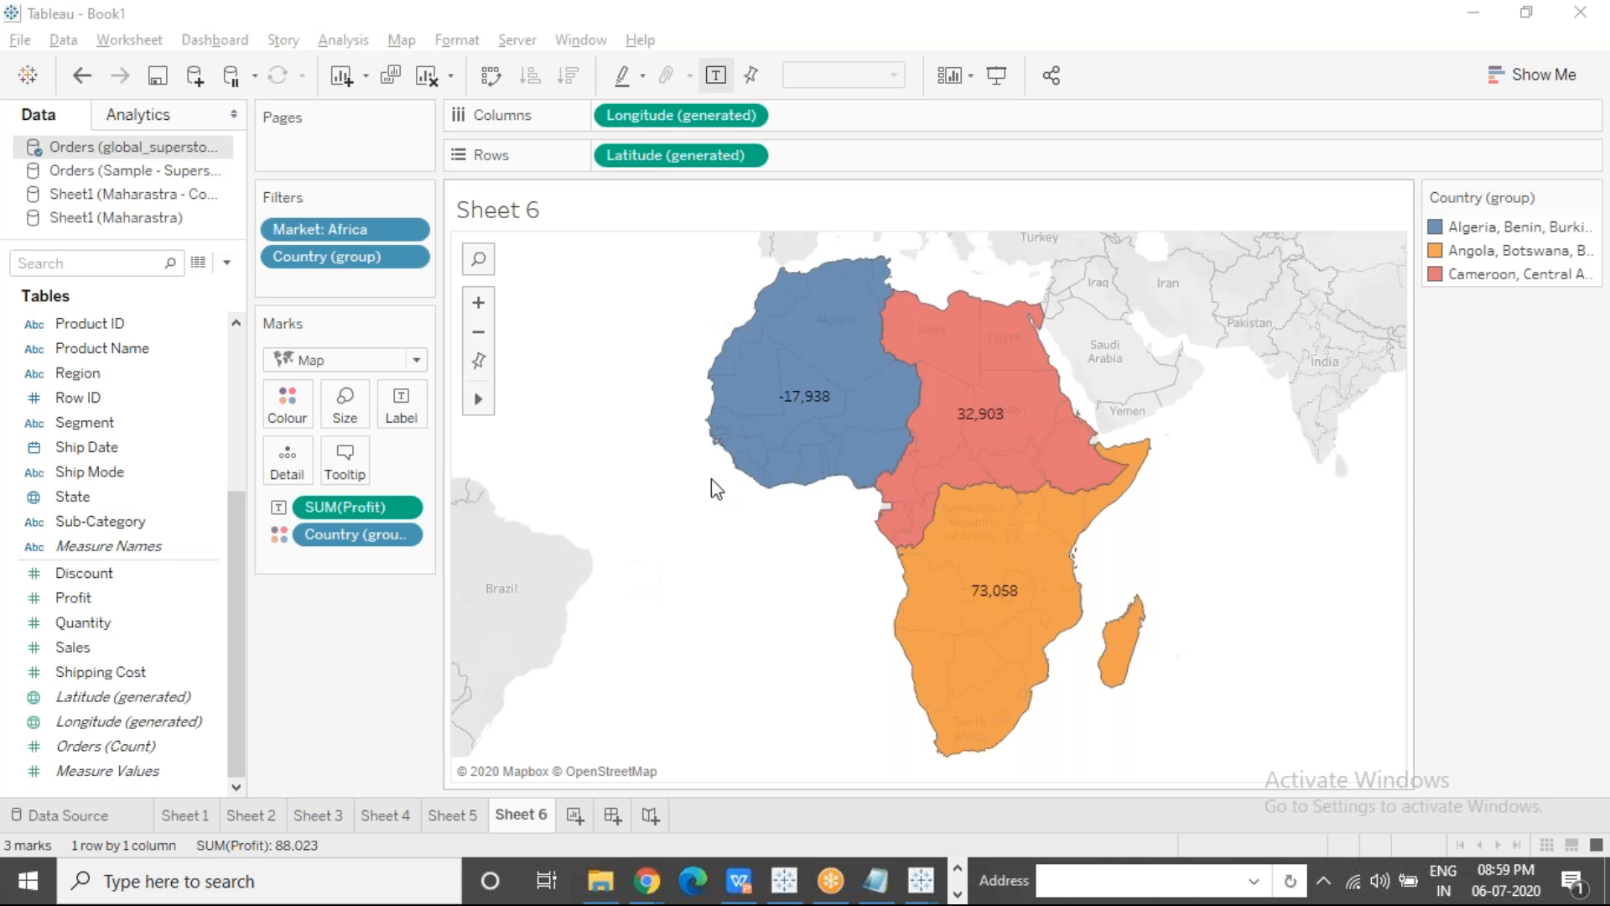
{"action": "mouse_move", "coordinate": [747, 418]}
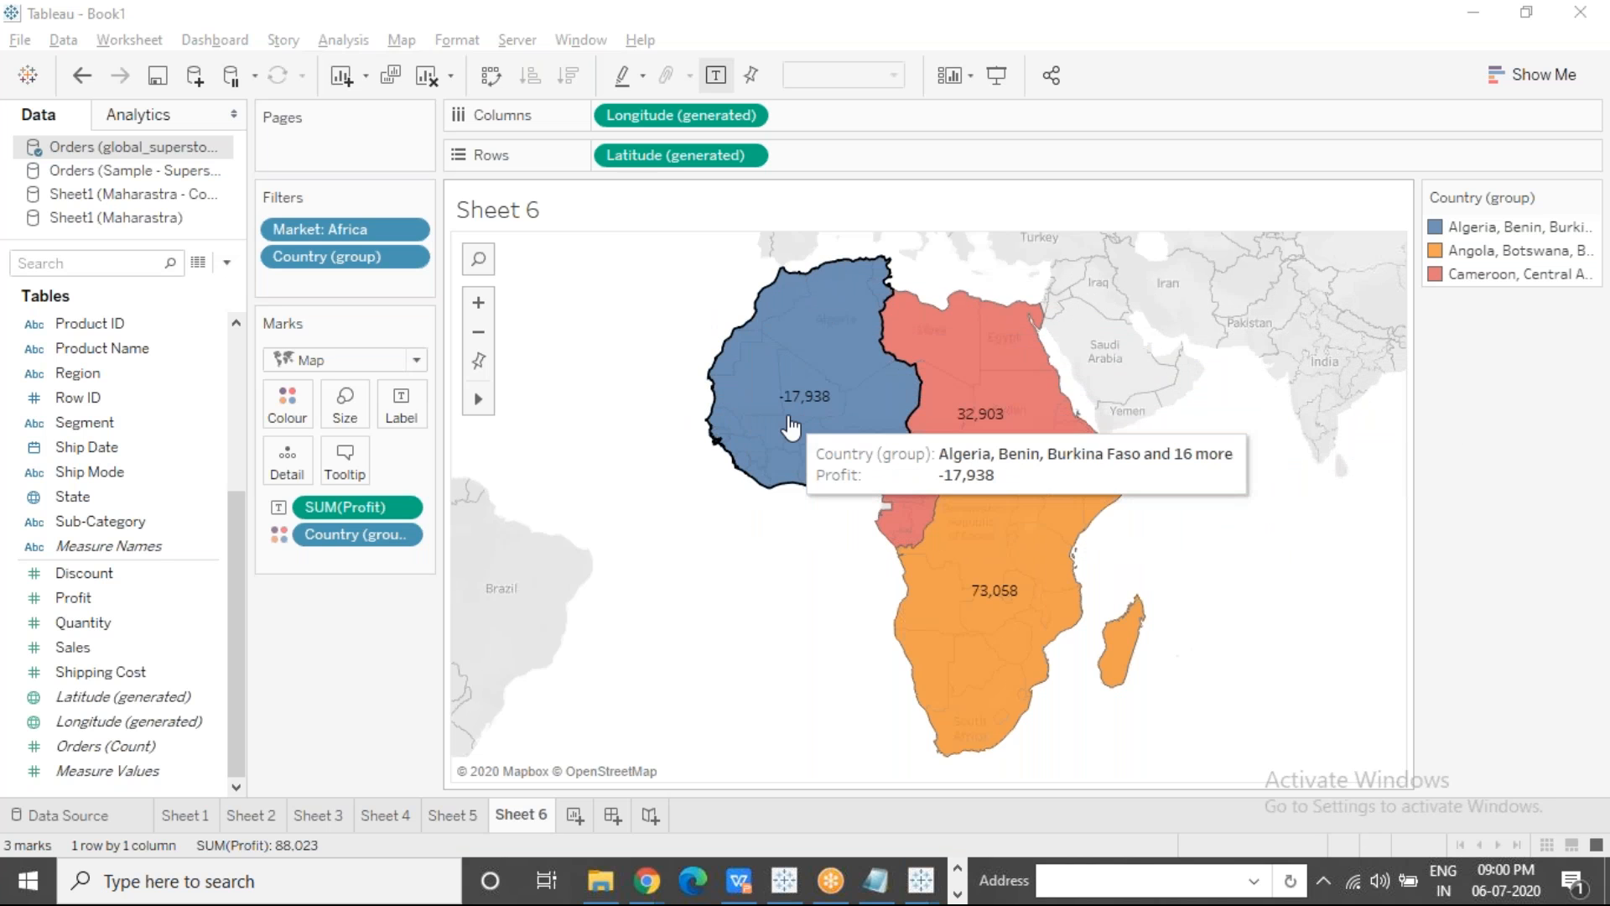
{"action": "left_click", "coordinate": [767, 528]}
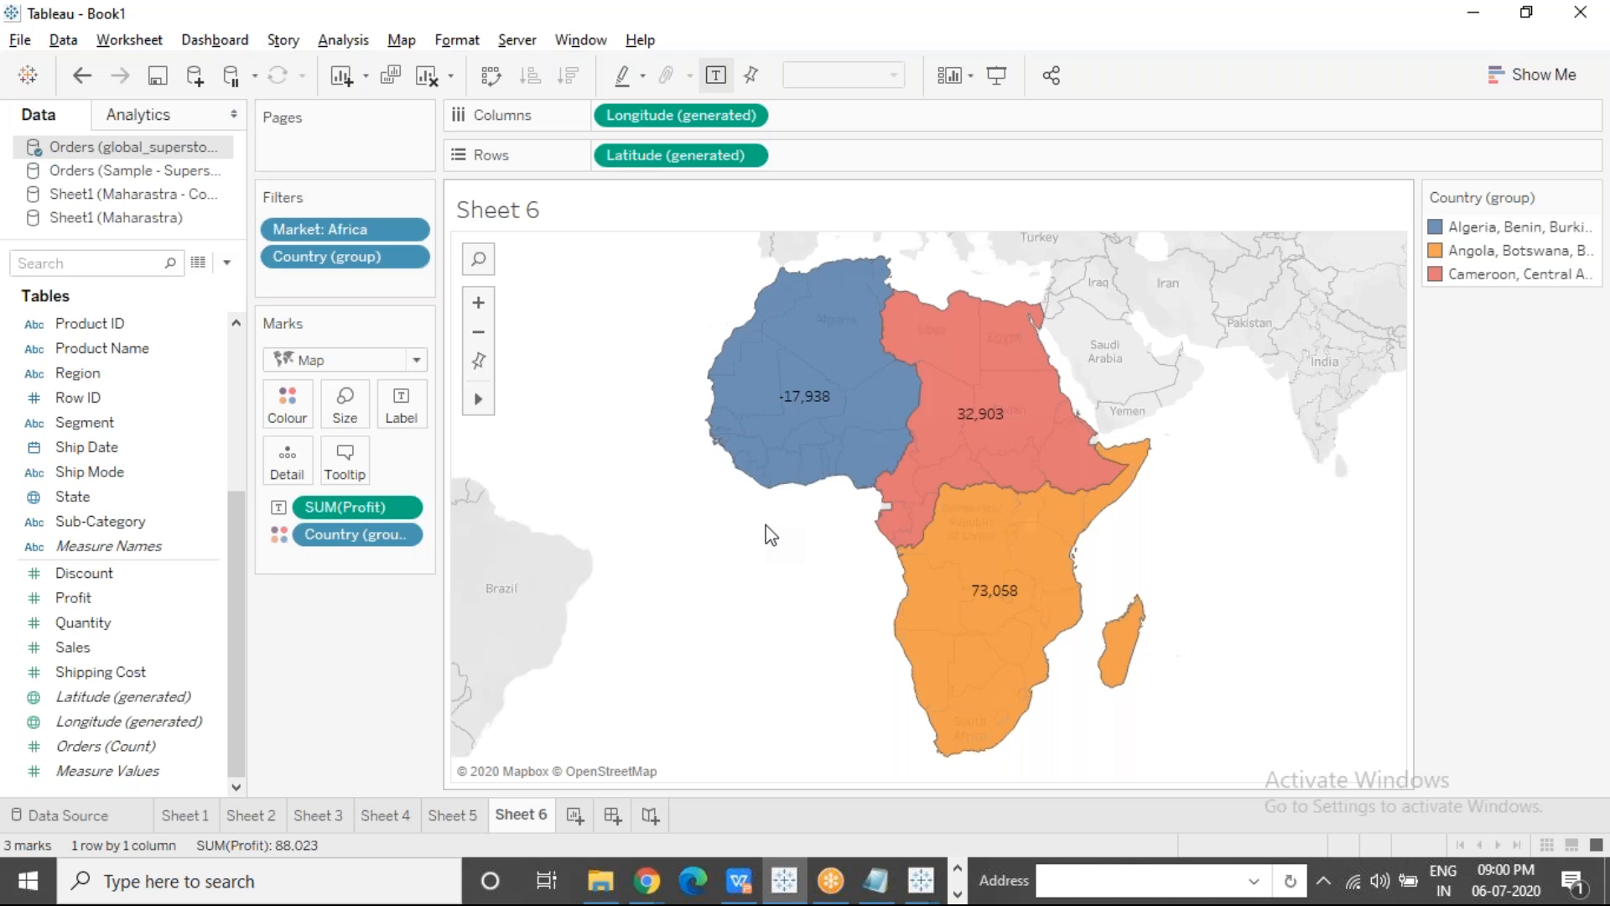
{"action": "left_click", "coordinate": [1446, 334]}
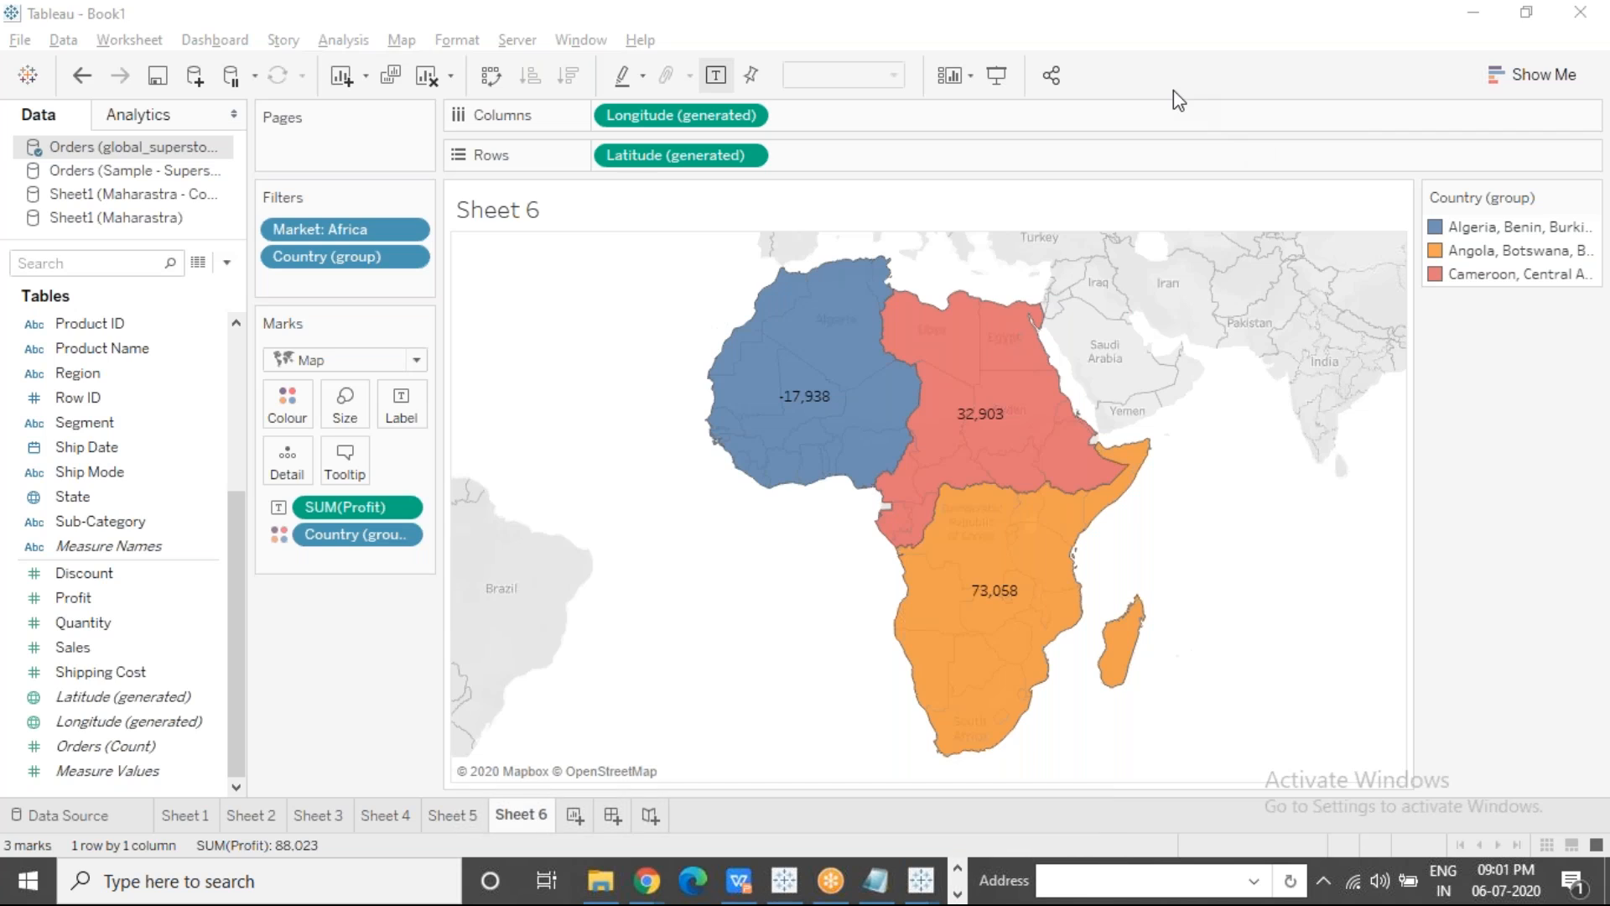
Step: Switch to the Custom Territories slideshow and review the slides on radial, rectangular and lasso selection
{"action": "key", "text": "alt+Tab"}
{"action": "key", "text": "alt+Tab"}
{"action": "key", "text": "alt+Tab"}
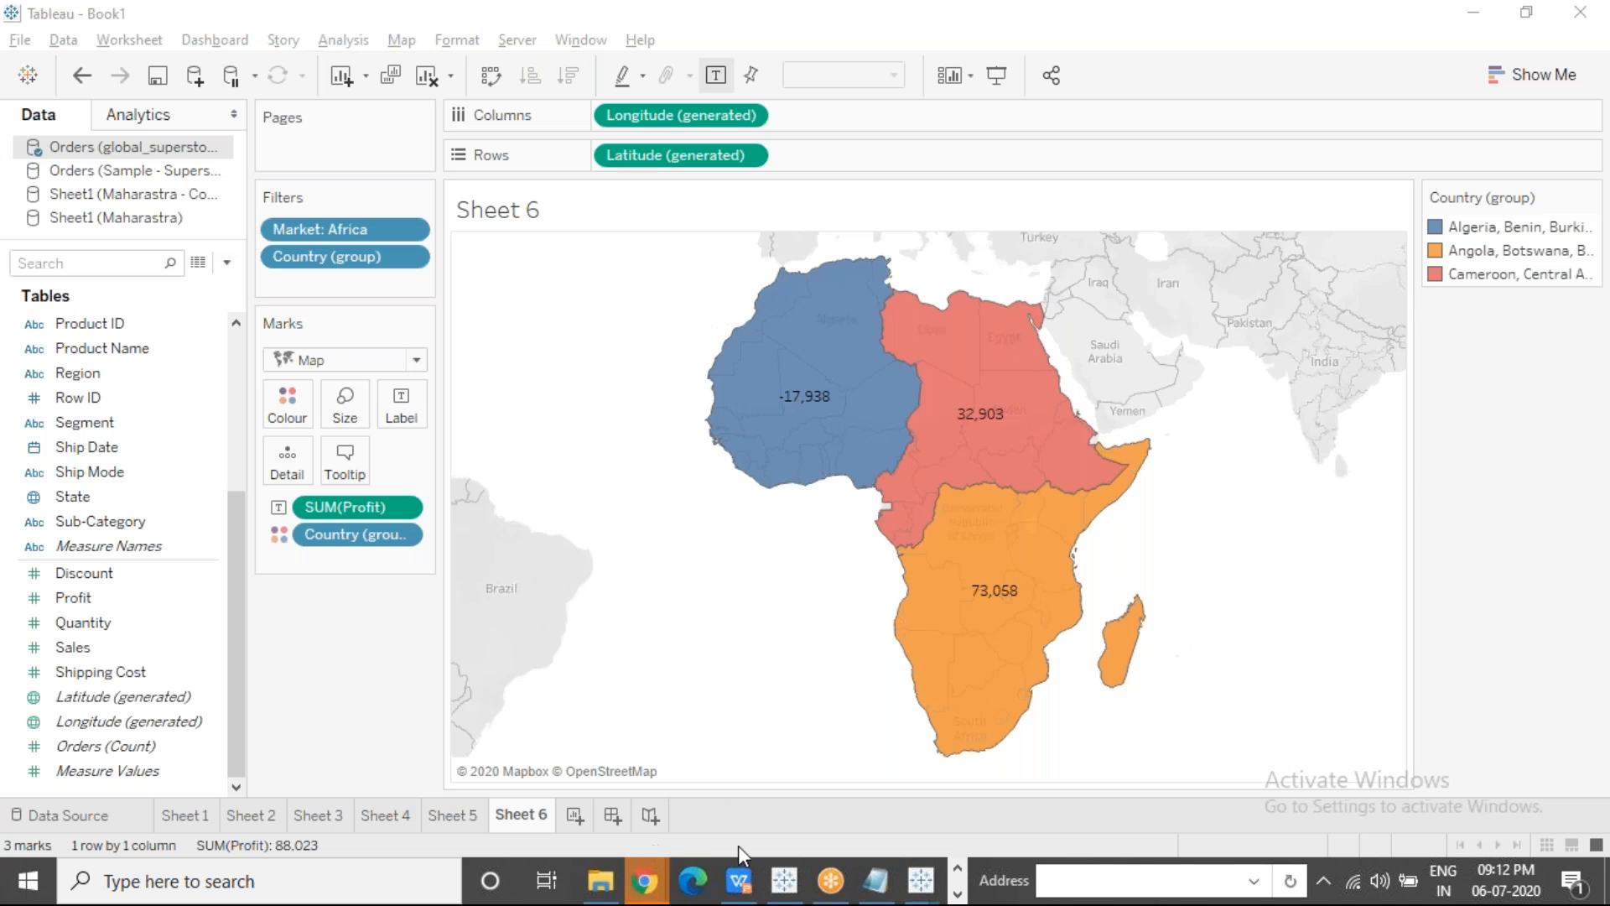
{"action": "left_click", "coordinate": [746, 885]}
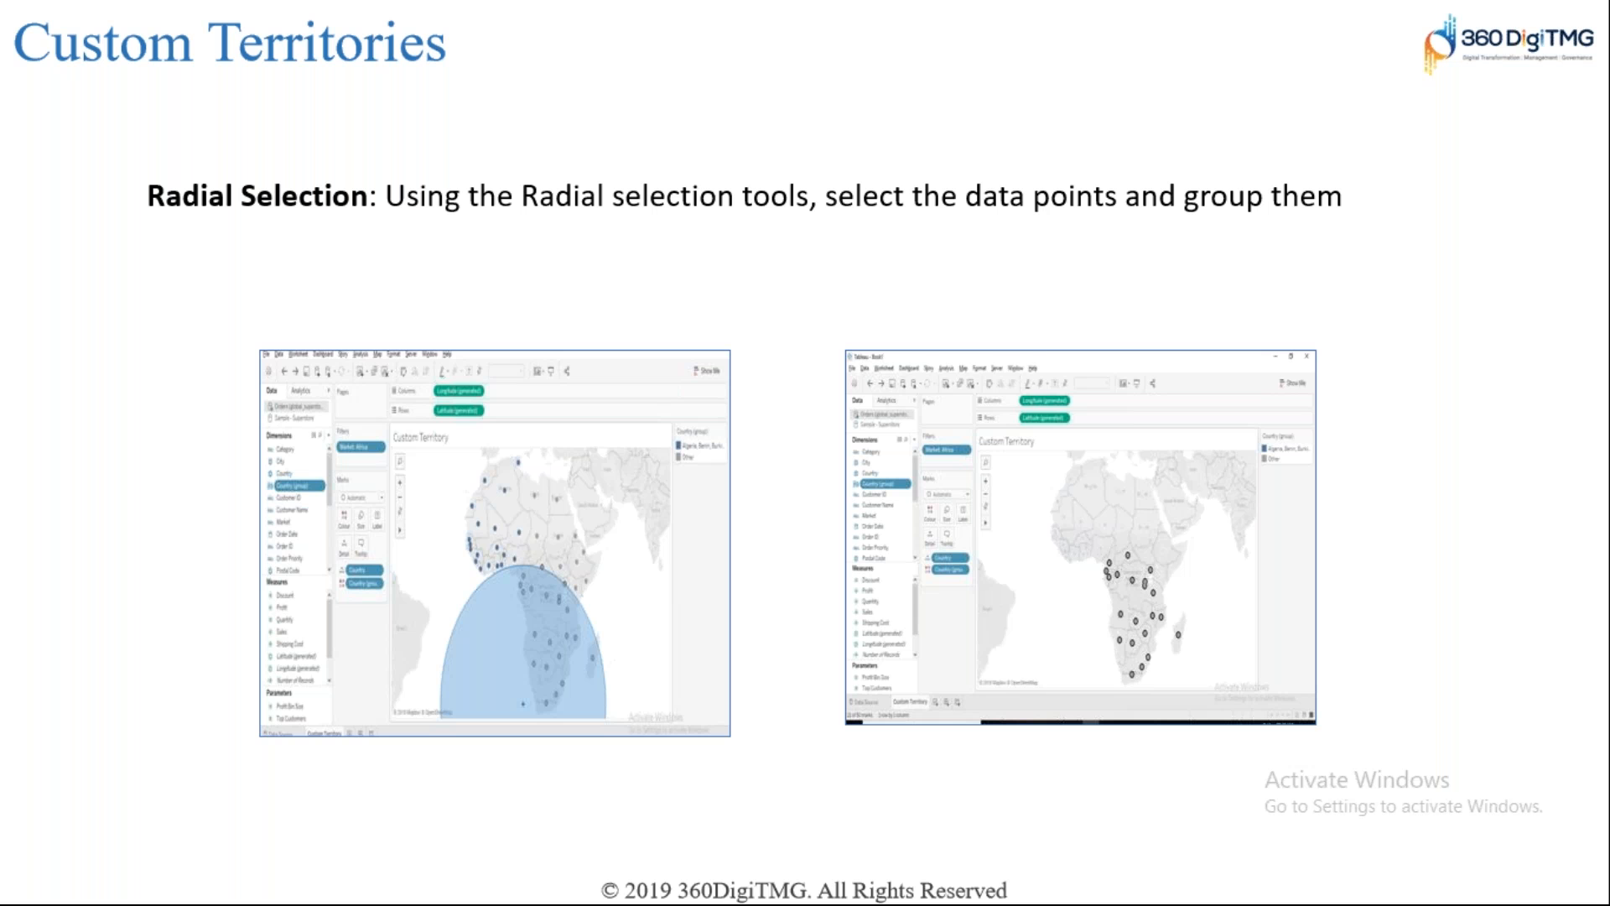
{"action": "key", "text": "Left"}
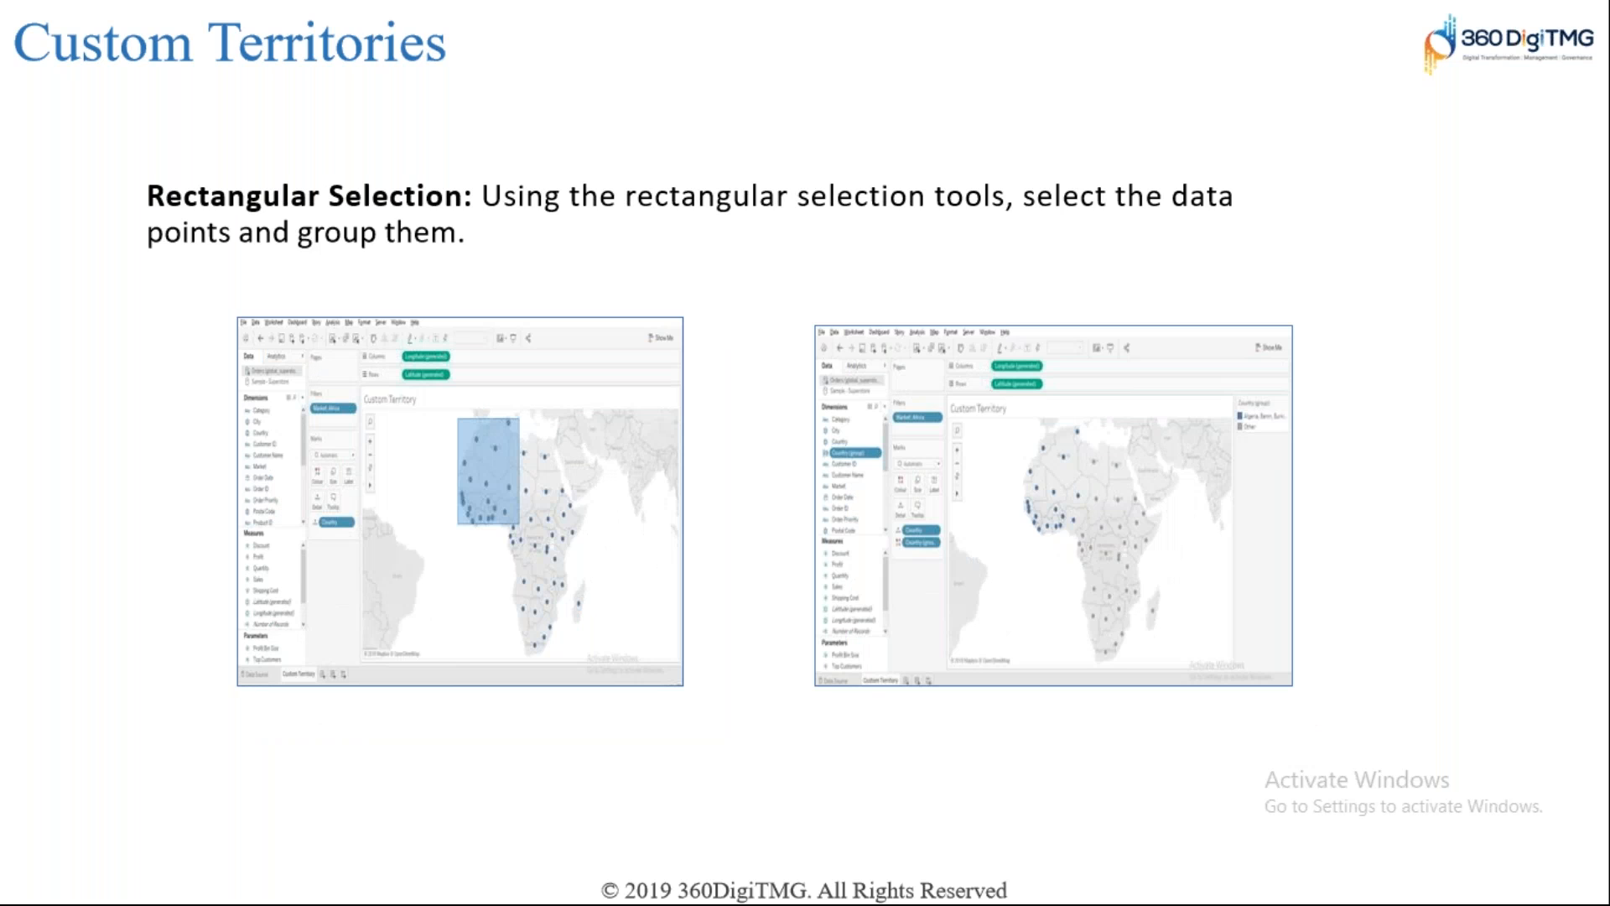
{"action": "key", "text": "Right"}
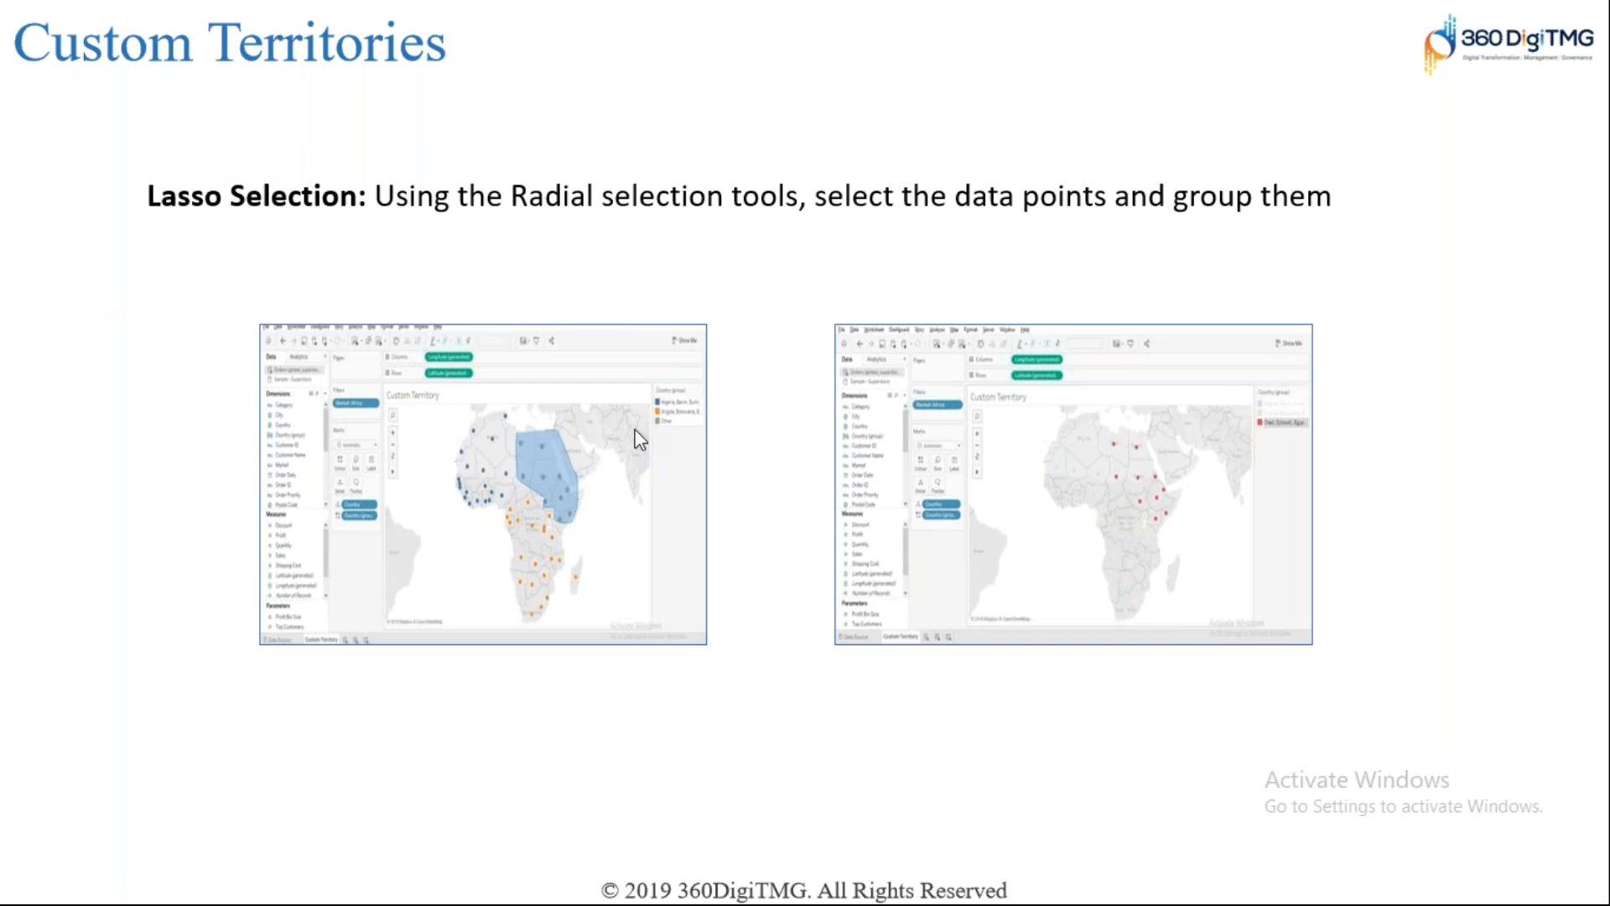
Step: Advance the slideshow to the Polygon Maps slide and switch to the Tableau workbook showing the Africa territories map
{"action": "key", "text": "Right"}
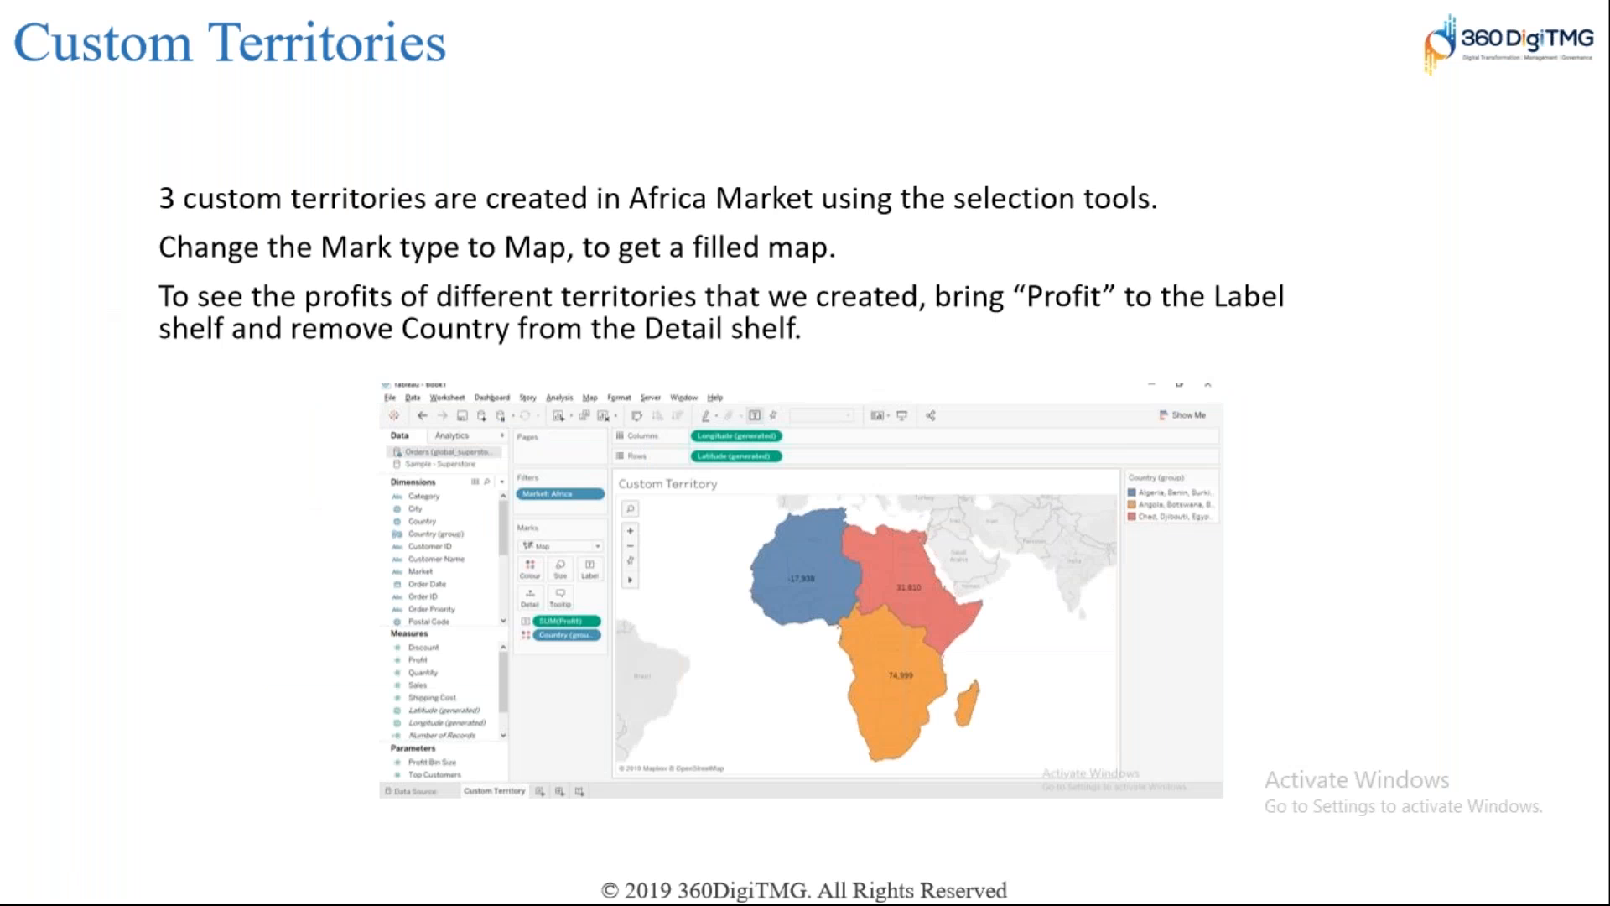
{"action": "key", "text": "Right"}
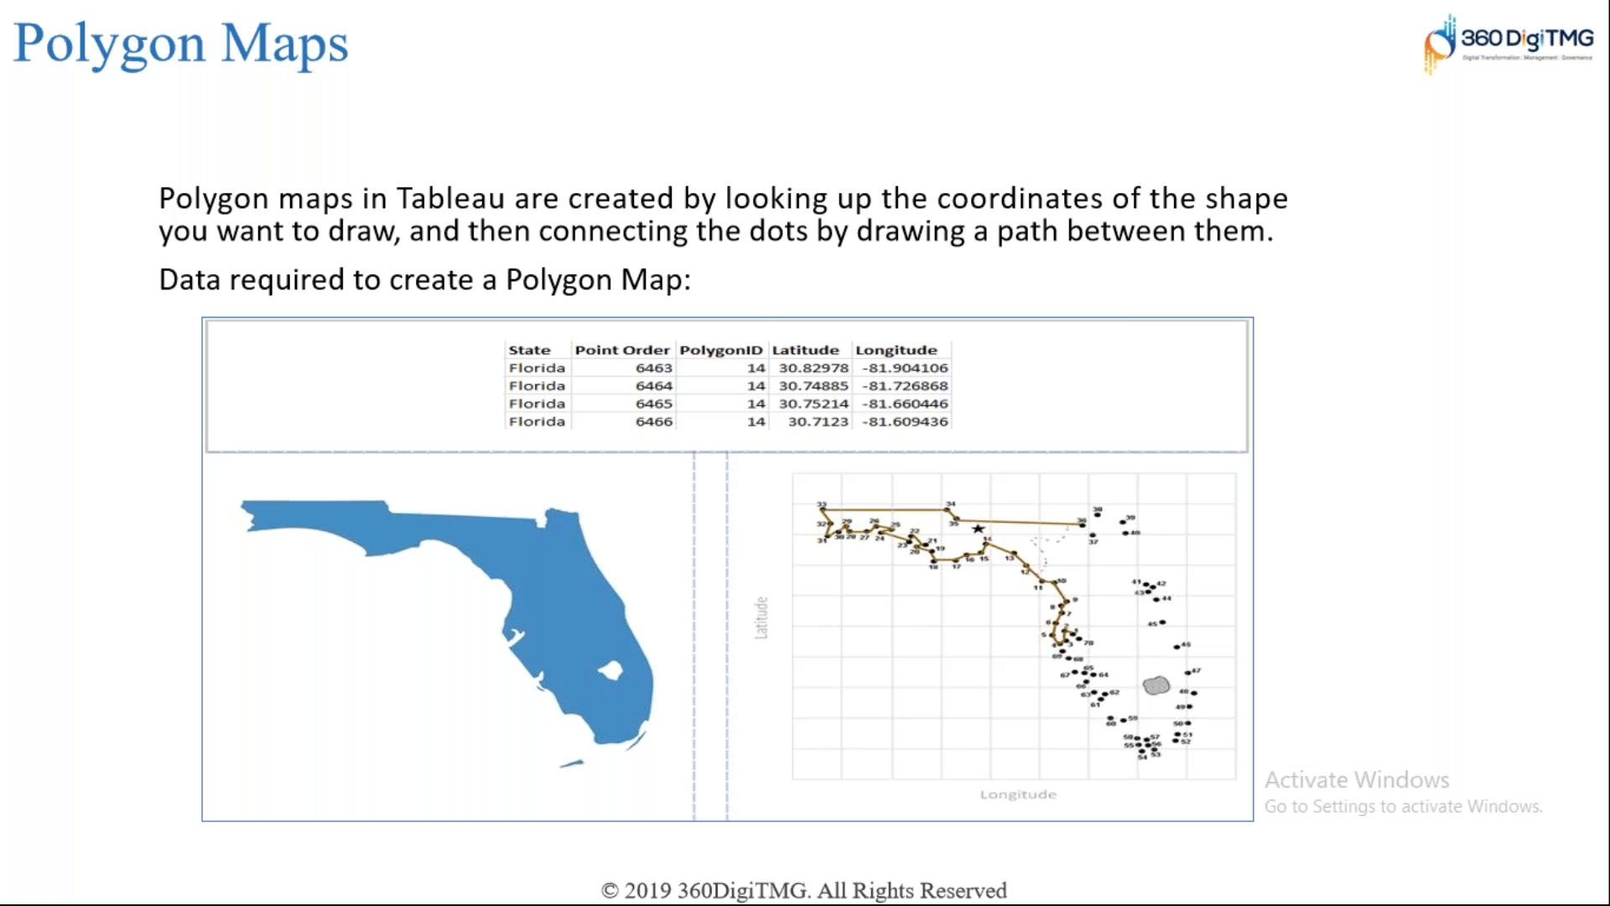
{"action": "key", "text": "alt+Tab"}
{"action": "key", "text": "alt+Tab"}
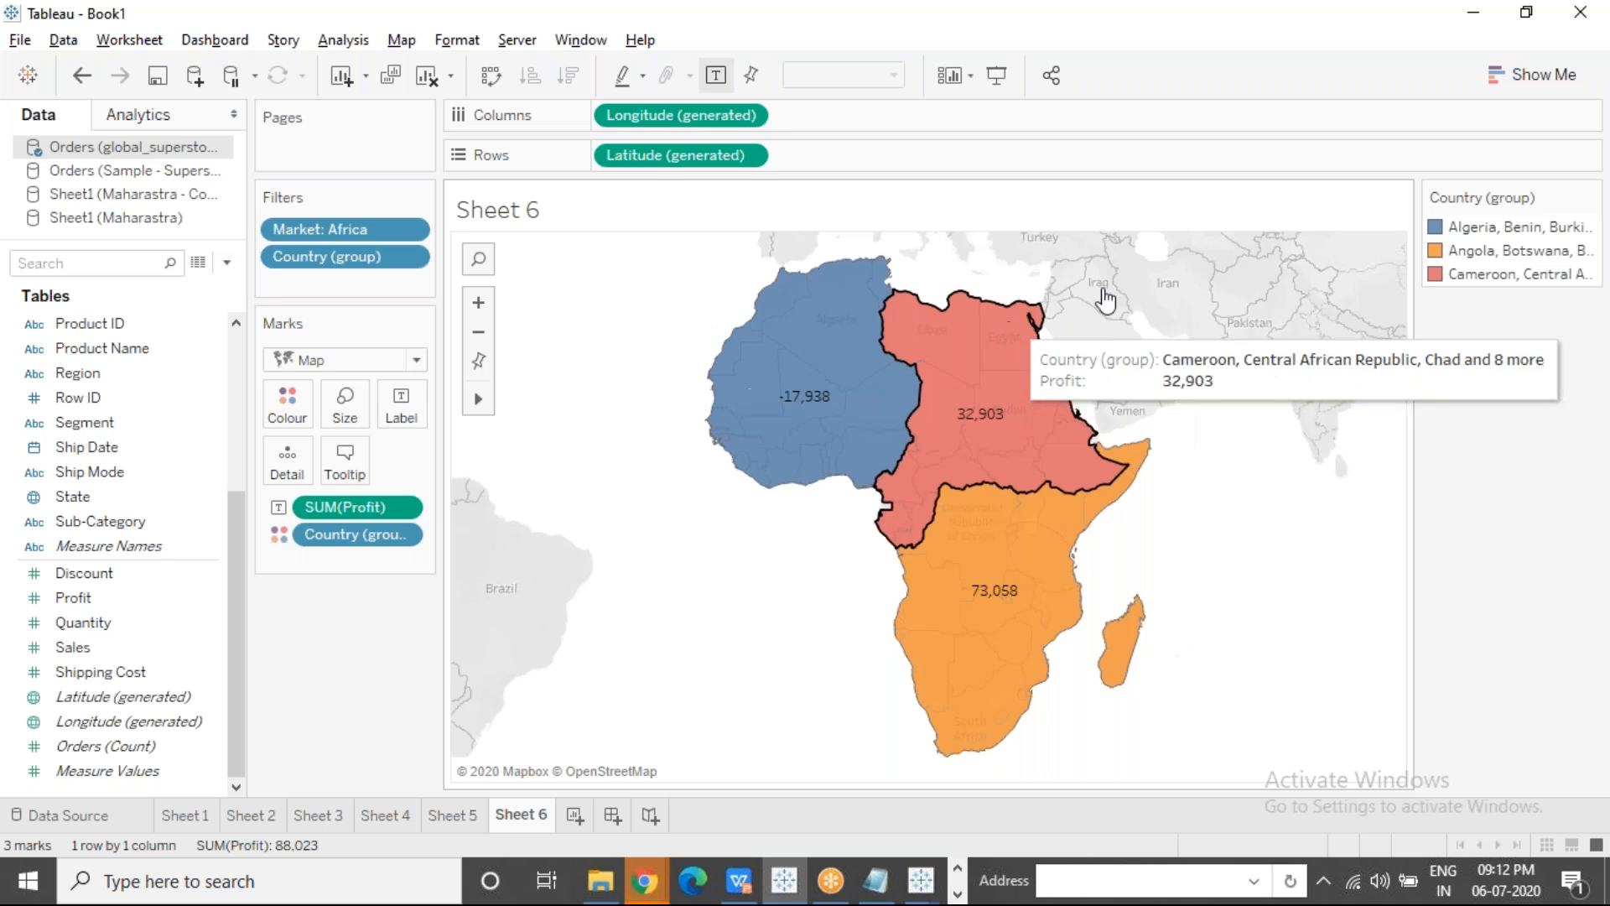
Step: Annotate the Africa map with small pen-drawn polygons across the three territories, numbering the first ones from 1
{"action": "left_click", "coordinate": [624, 16]}
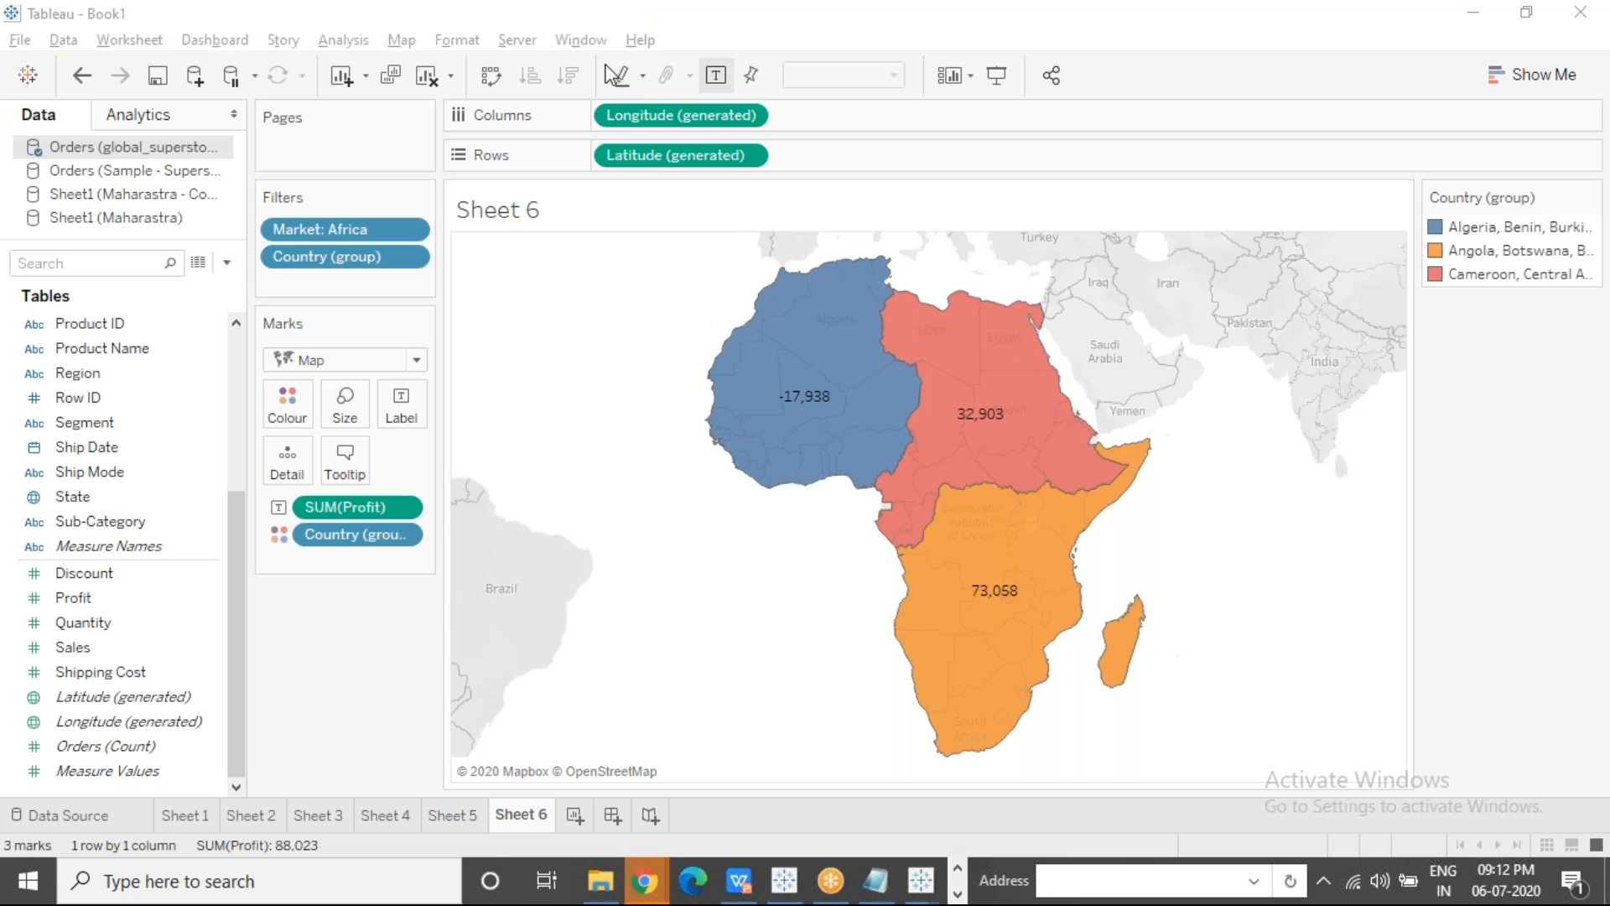
{"action": "mouse_move", "coordinate": [818, 359]}
{"action": "left_mouse_down"}
{"action": "mouse_move", "coordinate": [765, 339]}
{"action": "mouse_move", "coordinate": [818, 322]}
{"action": "mouse_move", "coordinate": [820, 366]}
{"action": "mouse_move", "coordinate": [842, 320]}
{"action": "mouse_move", "coordinate": [869, 312]}
{"action": "mouse_move", "coordinate": [849, 368]}
{"action": "mouse_move", "coordinate": [876, 387]}
{"action": "left_mouse_up"}
{"action": "mouse_move", "coordinate": [988, 375]}
{"action": "left_mouse_down"}
{"action": "mouse_move", "coordinate": [998, 352]}
{"action": "mouse_move", "coordinate": [1010, 379]}
{"action": "mouse_move", "coordinate": [993, 355]}
{"action": "left_mouse_up"}
{"action": "mouse_move", "coordinate": [1036, 534]}
{"action": "left_mouse_down"}
{"action": "mouse_move", "coordinate": [1044, 503]}
{"action": "mouse_move", "coordinate": [1054, 524]}
{"action": "mouse_move", "coordinate": [1036, 534]}
{"action": "mouse_move", "coordinate": [964, 521]}
{"action": "mouse_move", "coordinate": [981, 537]}
{"action": "mouse_move", "coordinate": [990, 520]}
{"action": "mouse_move", "coordinate": [964, 520]}
{"action": "mouse_move", "coordinate": [994, 513]}
{"action": "mouse_move", "coordinate": [993, 457]}
{"action": "mouse_move", "coordinate": [979, 471]}
{"action": "mouse_move", "coordinate": [1004, 477]}
{"action": "left_mouse_up"}
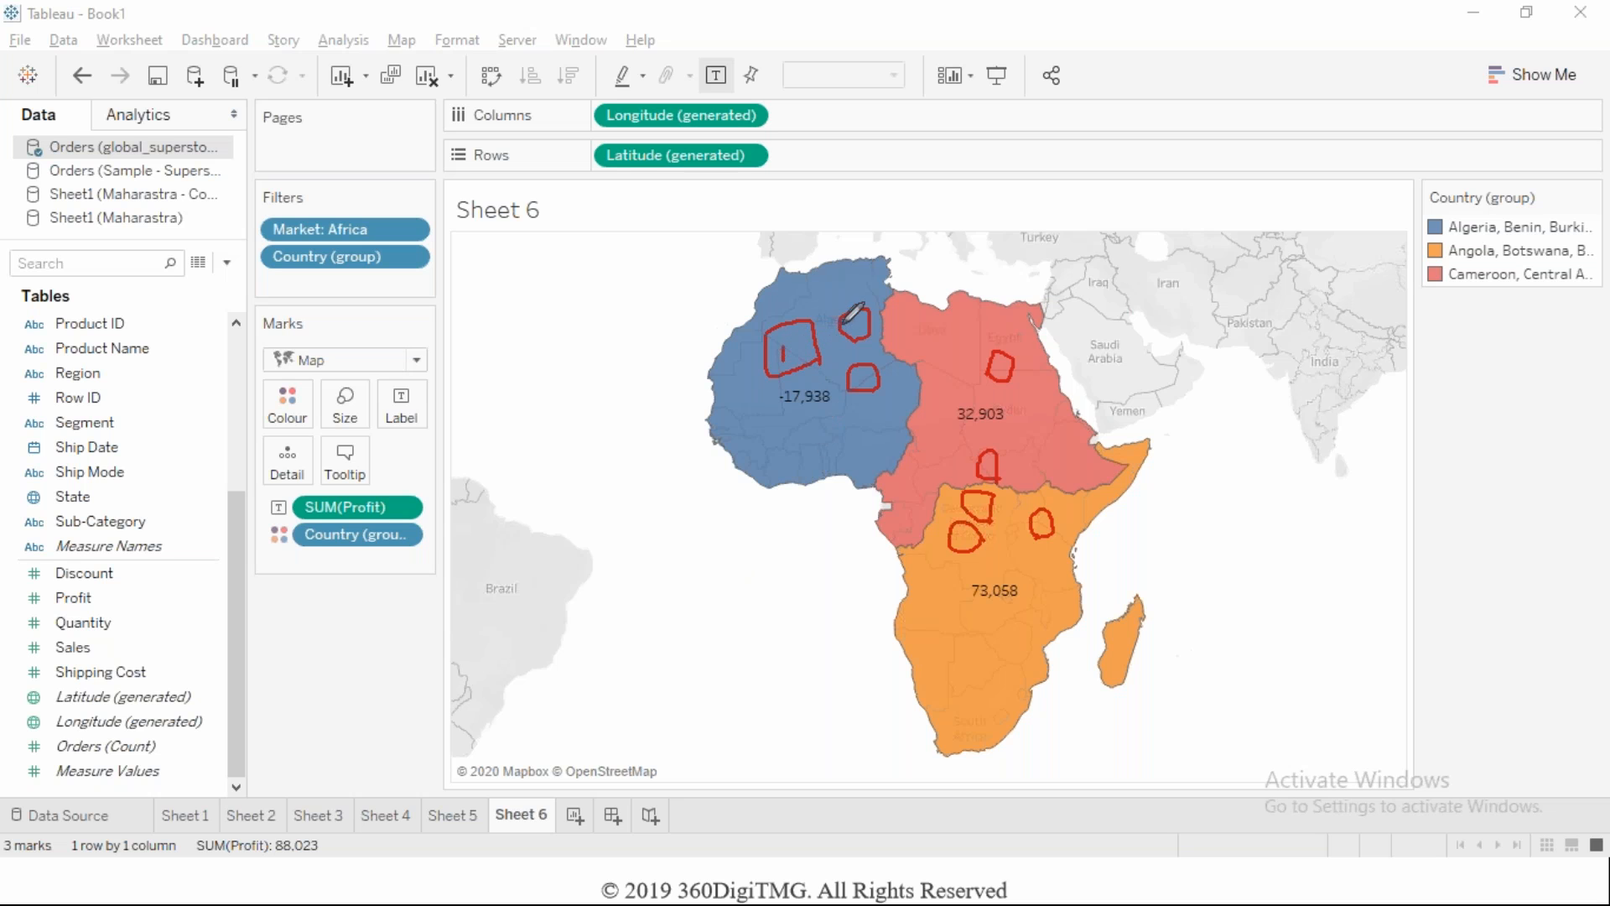
{"action": "left_click_drag", "start_coordinate": [849, 323], "coordinate": [860, 325]}
{"action": "left_click_drag", "start_coordinate": [857, 373], "coordinate": [863, 385]}
{"action": "left_click_drag", "start_coordinate": [999, 358], "coordinate": [1014, 362]}
Step: Circle the generated longitude and latitude fields, handwrite "Lat" and "Long" beside the map, and clear the annotations
{"action": "mouse_move", "coordinate": [779, 121]}
{"action": "left_mouse_down"}
{"action": "mouse_move", "coordinate": [759, 88]}
{"action": "mouse_move", "coordinate": [640, 82]}
{"action": "mouse_move", "coordinate": [596, 126]}
{"action": "mouse_move", "coordinate": [668, 174]}
{"action": "mouse_move", "coordinate": [755, 164]}
{"action": "mouse_move", "coordinate": [780, 111]}
{"action": "left_mouse_up"}
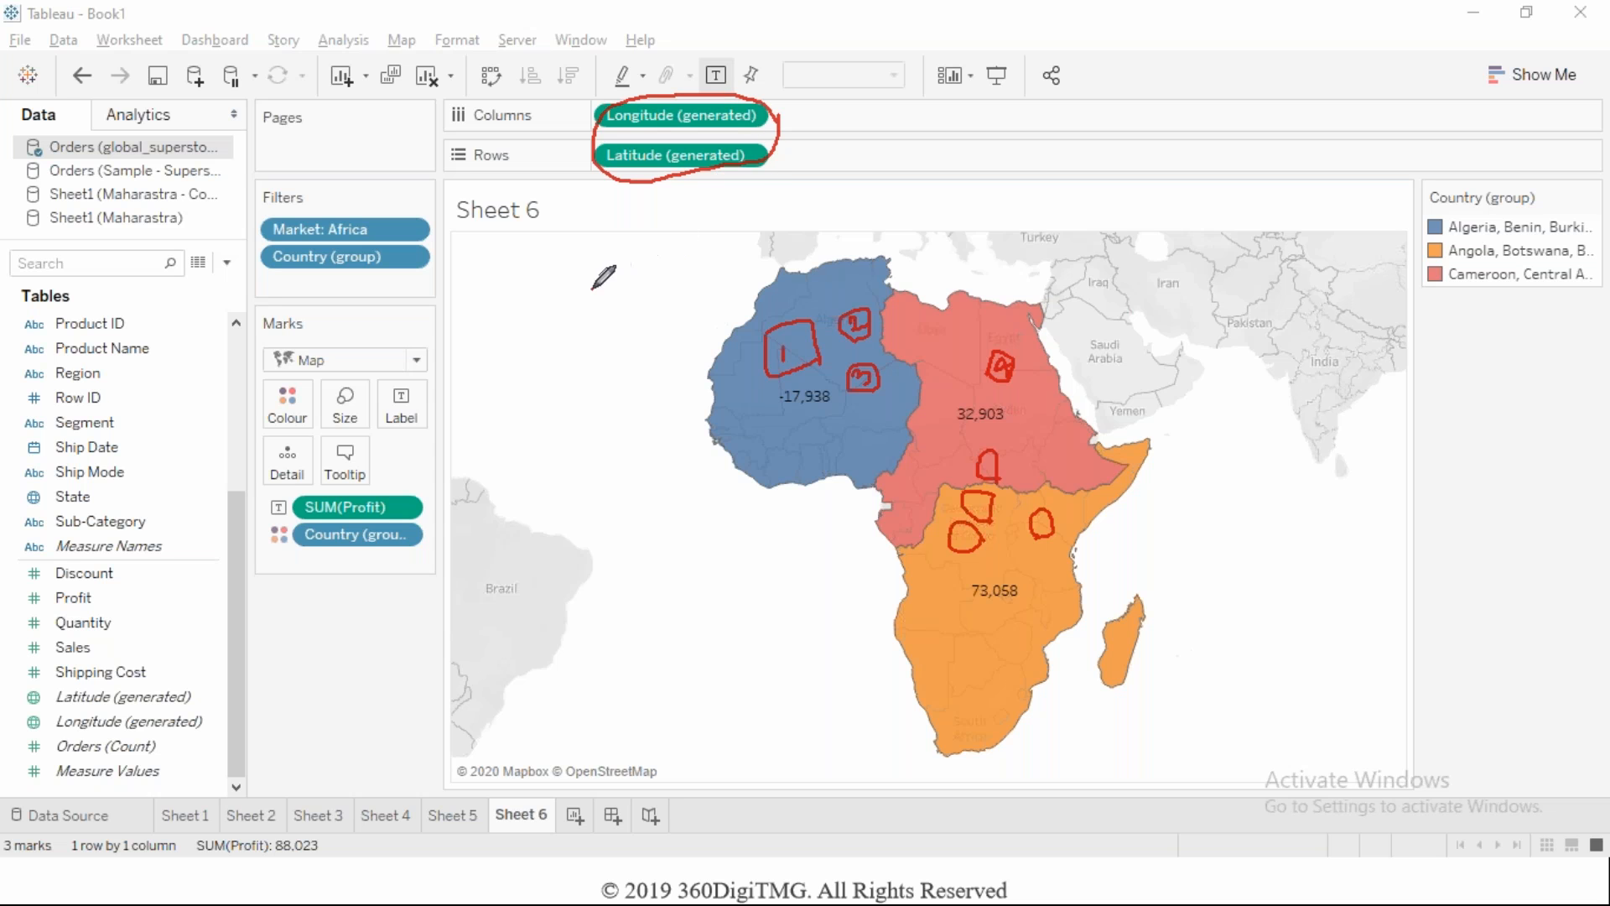
{"action": "mouse_move", "coordinate": [592, 287]}
{"action": "left_mouse_down"}
{"action": "mouse_move", "coordinate": [617, 311]}
{"action": "mouse_move", "coordinate": [624, 275]}
{"action": "mouse_move", "coordinate": [646, 283]}
{"action": "mouse_move", "coordinate": [618, 283]}
{"action": "mouse_move", "coordinate": [612, 366]}
{"action": "mouse_move", "coordinate": [660, 335]}
{"action": "mouse_move", "coordinate": [681, 352]}
{"action": "left_mouse_up"}
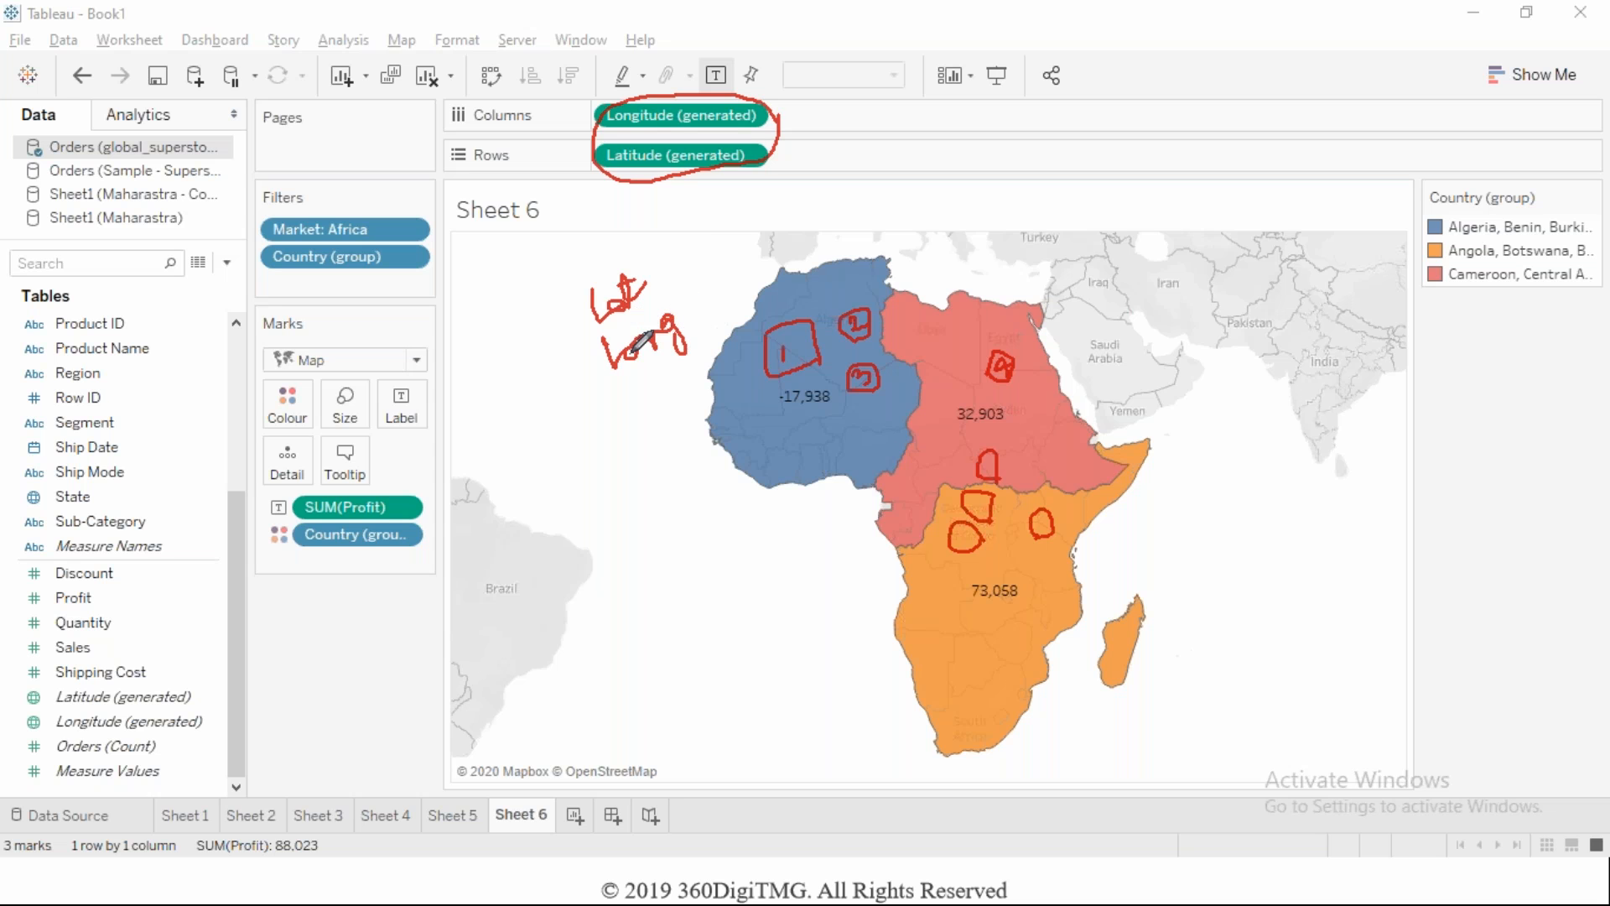
{"action": "mouse_move", "coordinate": [526, 303]}
{"action": "left_mouse_down"}
{"action": "mouse_move", "coordinate": [547, 316]}
{"action": "mouse_move", "coordinate": [573, 244]}
{"action": "left_mouse_up"}
{"action": "left_click_drag", "start_coordinate": [560, 374], "coordinate": [598, 336]}
{"action": "left_click", "coordinate": [571, 163]}
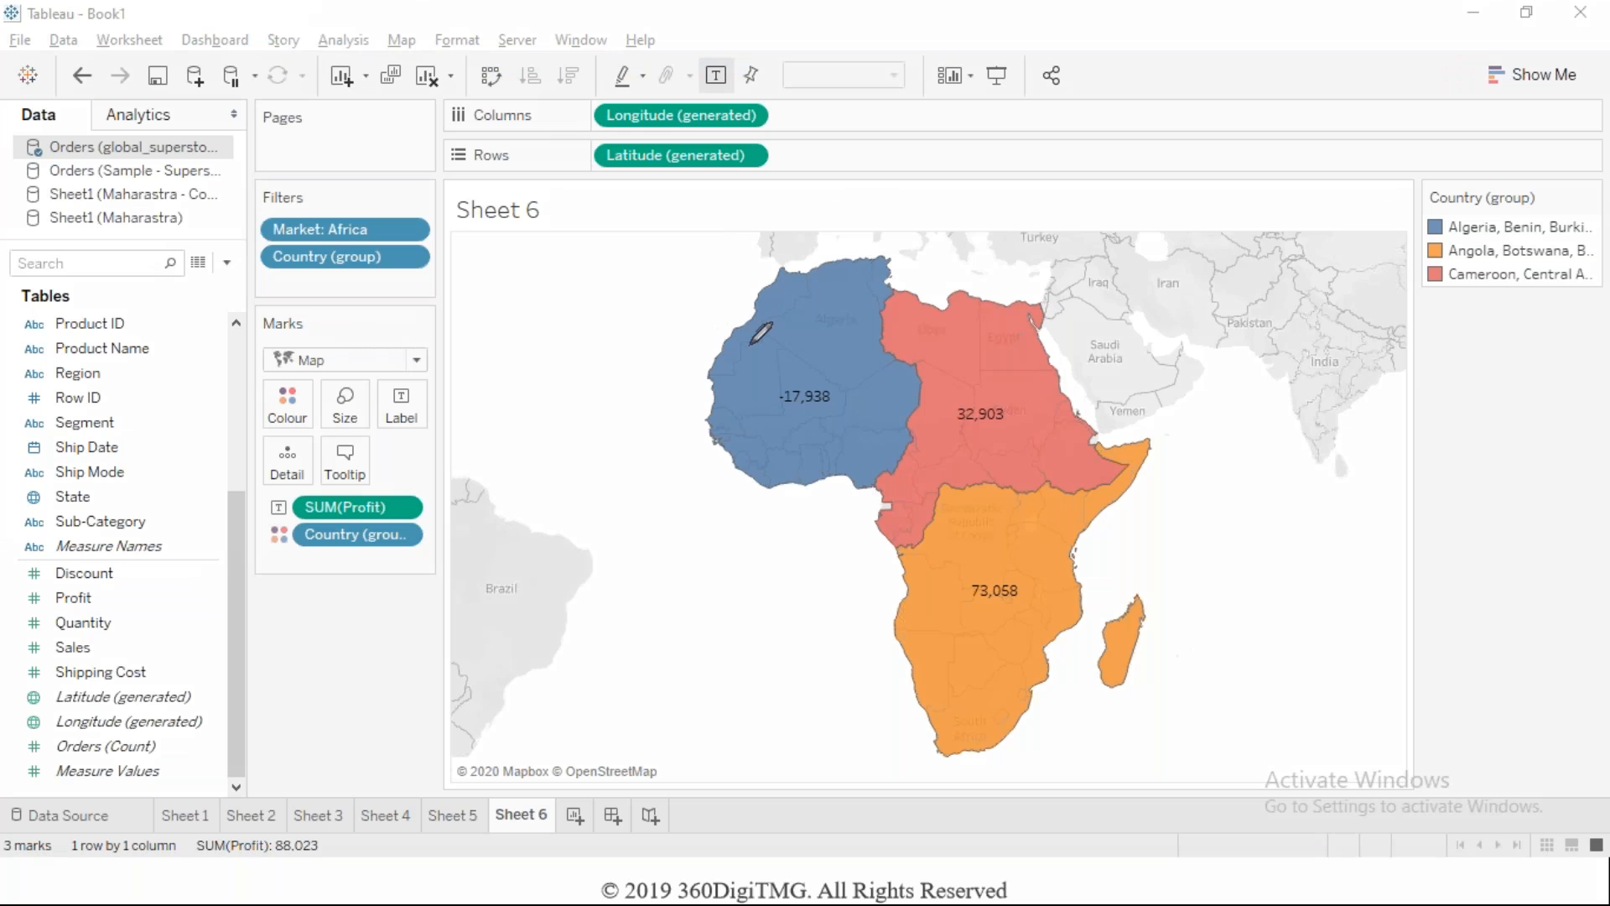
Step: Mark numbered pen points around a loop in the blue territory and connect them to illustrate a polygon's point order
{"action": "left_click", "coordinate": [751, 344]}
{"action": "mouse_move", "coordinate": [770, 330]}
{"action": "left_mouse_down"}
{"action": "mouse_move", "coordinate": [812, 322]}
{"action": "mouse_move", "coordinate": [825, 342]}
{"action": "left_mouse_up"}
{"action": "left_click", "coordinate": [821, 366]}
{"action": "left_click", "coordinate": [805, 373]}
{"action": "left_click", "coordinate": [779, 390]}
{"action": "left_click", "coordinate": [762, 394]}
{"action": "left_click", "coordinate": [749, 390]}
{"action": "left_click", "coordinate": [742, 383]}
{"action": "left_click", "coordinate": [736, 364]}
{"action": "mouse_move", "coordinate": [738, 372]}
{"action": "left_mouse_down"}
{"action": "mouse_move", "coordinate": [777, 370]}
{"action": "mouse_move", "coordinate": [775, 324]}
{"action": "mouse_move", "coordinate": [743, 336]}
{"action": "mouse_move", "coordinate": [777, 297]}
{"action": "mouse_move", "coordinate": [810, 300]}
{"action": "mouse_move", "coordinate": [831, 331]}
{"action": "mouse_move", "coordinate": [847, 327]}
{"action": "mouse_move", "coordinate": [826, 396]}
{"action": "left_mouse_up"}
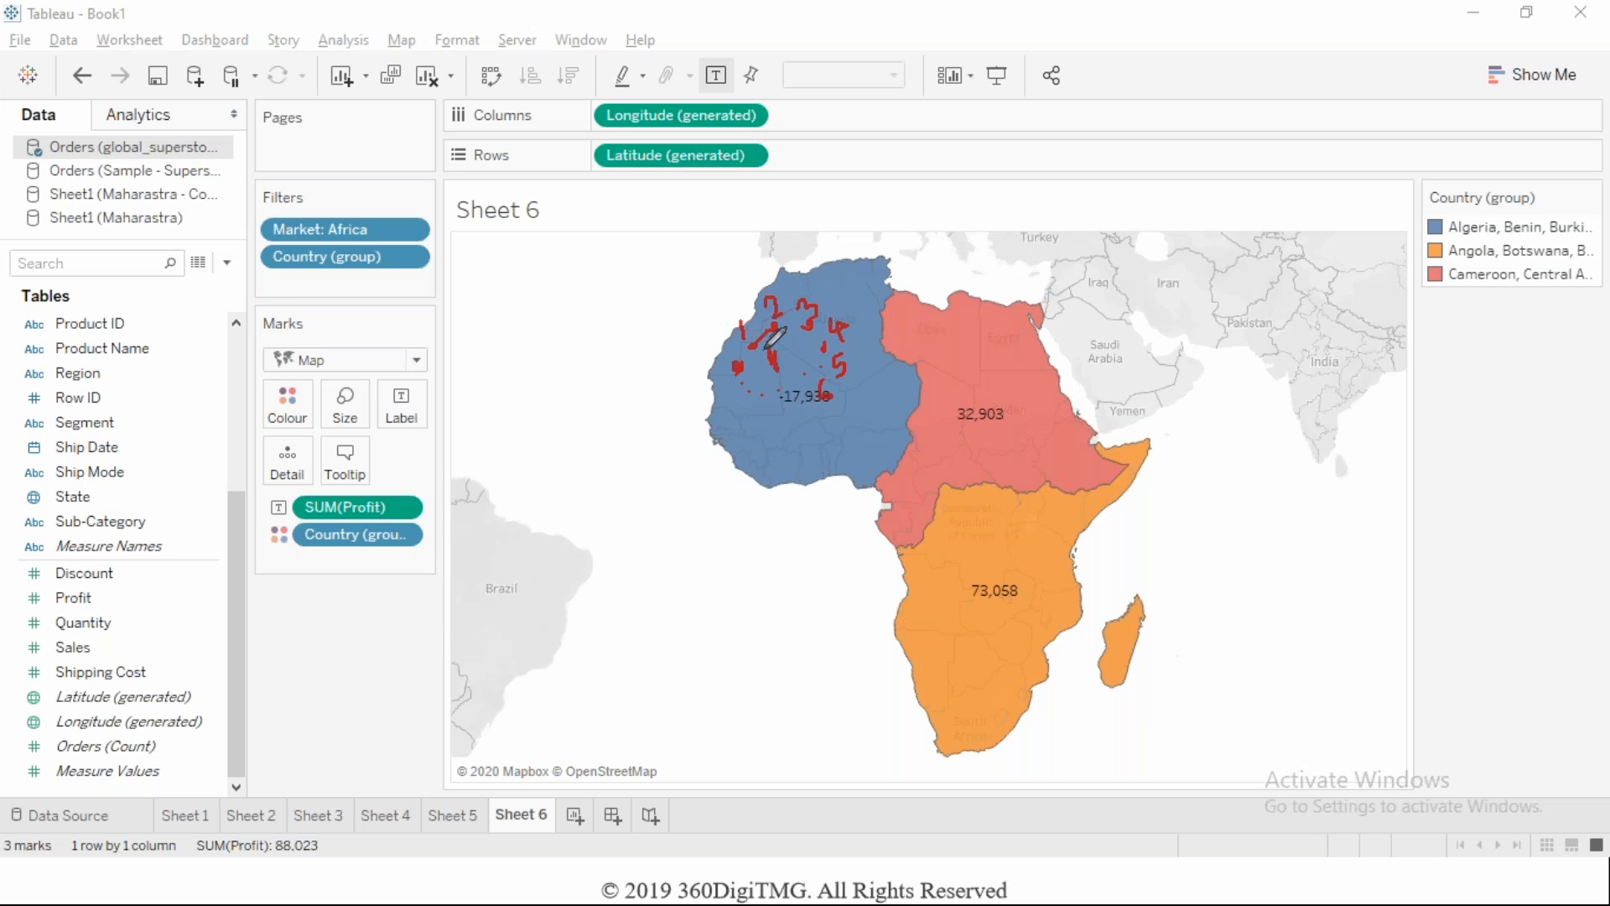
{"action": "mouse_move", "coordinate": [749, 346]}
{"action": "left_mouse_down"}
{"action": "mouse_move", "coordinate": [827, 347]}
{"action": "mouse_move", "coordinate": [762, 410]}
{"action": "mouse_move", "coordinate": [827, 345]}
{"action": "mouse_move", "coordinate": [753, 368]}
{"action": "mouse_move", "coordinate": [779, 325]}
{"action": "mouse_move", "coordinate": [813, 325]}
{"action": "mouse_move", "coordinate": [846, 369]}
{"action": "mouse_move", "coordinate": [830, 391]}
{"action": "mouse_move", "coordinate": [780, 400]}
{"action": "mouse_move", "coordinate": [747, 382]}
{"action": "mouse_move", "coordinate": [741, 352]}
{"action": "left_mouse_up"}
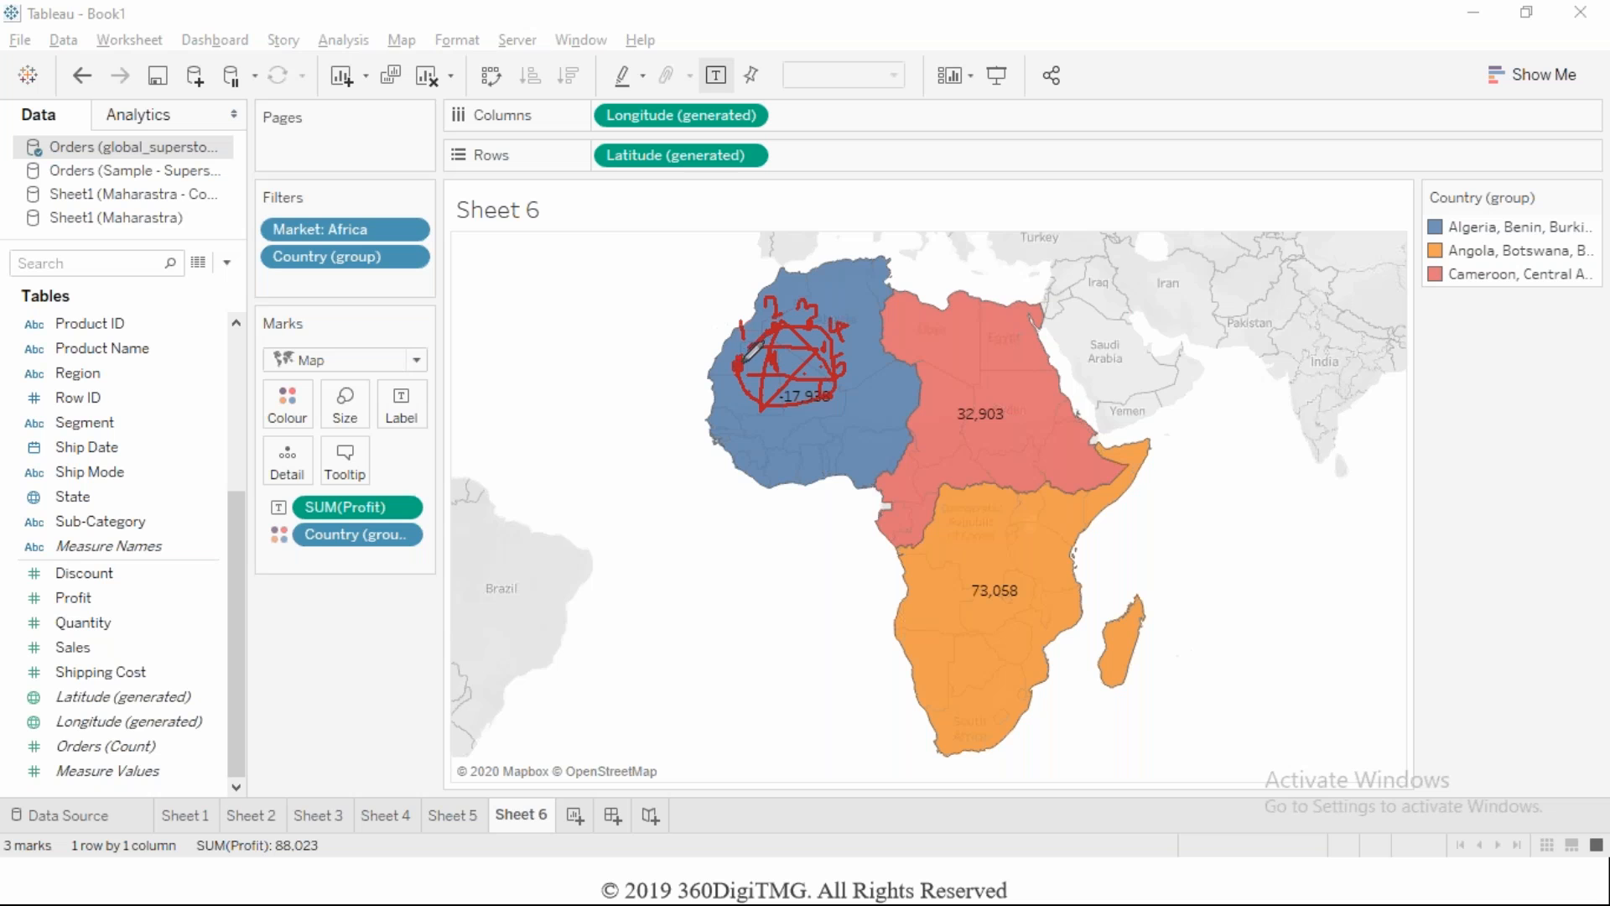
{"action": "left_click_drag", "start_coordinate": [743, 354], "coordinate": [744, 362]}
Step: Outline a second polygon from pen points in the red territory, label it 2 and mark its first point
{"action": "mouse_move", "coordinate": [961, 359]}
{"action": "left_mouse_down"}
{"action": "mouse_move", "coordinate": [965, 379]}
{"action": "mouse_move", "coordinate": [991, 370]}
{"action": "mouse_move", "coordinate": [986, 338]}
{"action": "left_mouse_up"}
{"action": "left_click", "coordinate": [955, 336]}
{"action": "left_click", "coordinate": [1002, 357]}
{"action": "left_click", "coordinate": [1005, 381]}
{"action": "left_click", "coordinate": [979, 398]}
{"action": "left_click", "coordinate": [946, 398]}
{"action": "mouse_move", "coordinate": [934, 385]}
{"action": "left_mouse_down"}
{"action": "mouse_move", "coordinate": [947, 293]}
{"action": "mouse_move", "coordinate": [948, 329]}
{"action": "mouse_move", "coordinate": [1000, 345]}
{"action": "mouse_move", "coordinate": [1006, 391]}
{"action": "mouse_move", "coordinate": [973, 404]}
{"action": "mouse_move", "coordinate": [934, 379]}
{"action": "mouse_move", "coordinate": [936, 352]}
{"action": "left_mouse_up"}
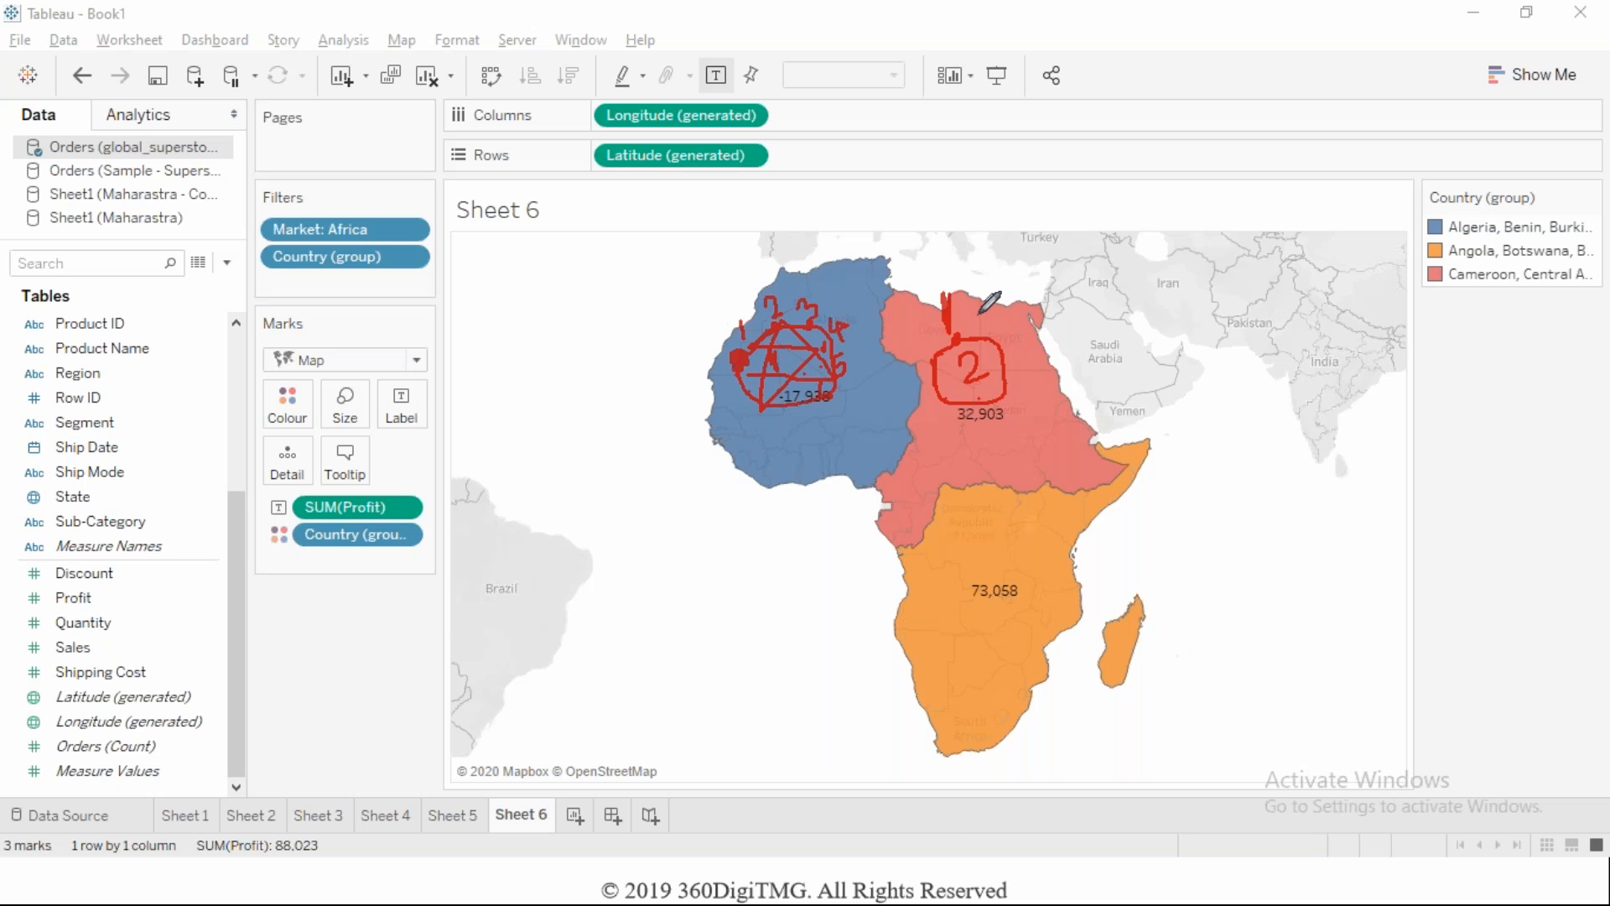
Step: Draw a third polygon labelled 3 near the red territory's eastern edge, mark its first point, and remove all annotations
{"action": "mouse_move", "coordinate": [1041, 431]}
{"action": "left_mouse_down"}
{"action": "mouse_move", "coordinate": [1087, 438]}
{"action": "mouse_move", "coordinate": [1065, 451]}
{"action": "left_mouse_up"}
{"action": "left_click", "coordinate": [1043, 390]}
{"action": "mouse_move", "coordinate": [1040, 363]}
{"action": "left_mouse_down"}
{"action": "mouse_move", "coordinate": [1128, 419]}
{"action": "mouse_move", "coordinate": [1061, 470]}
{"action": "mouse_move", "coordinate": [1047, 392]}
{"action": "left_mouse_up"}
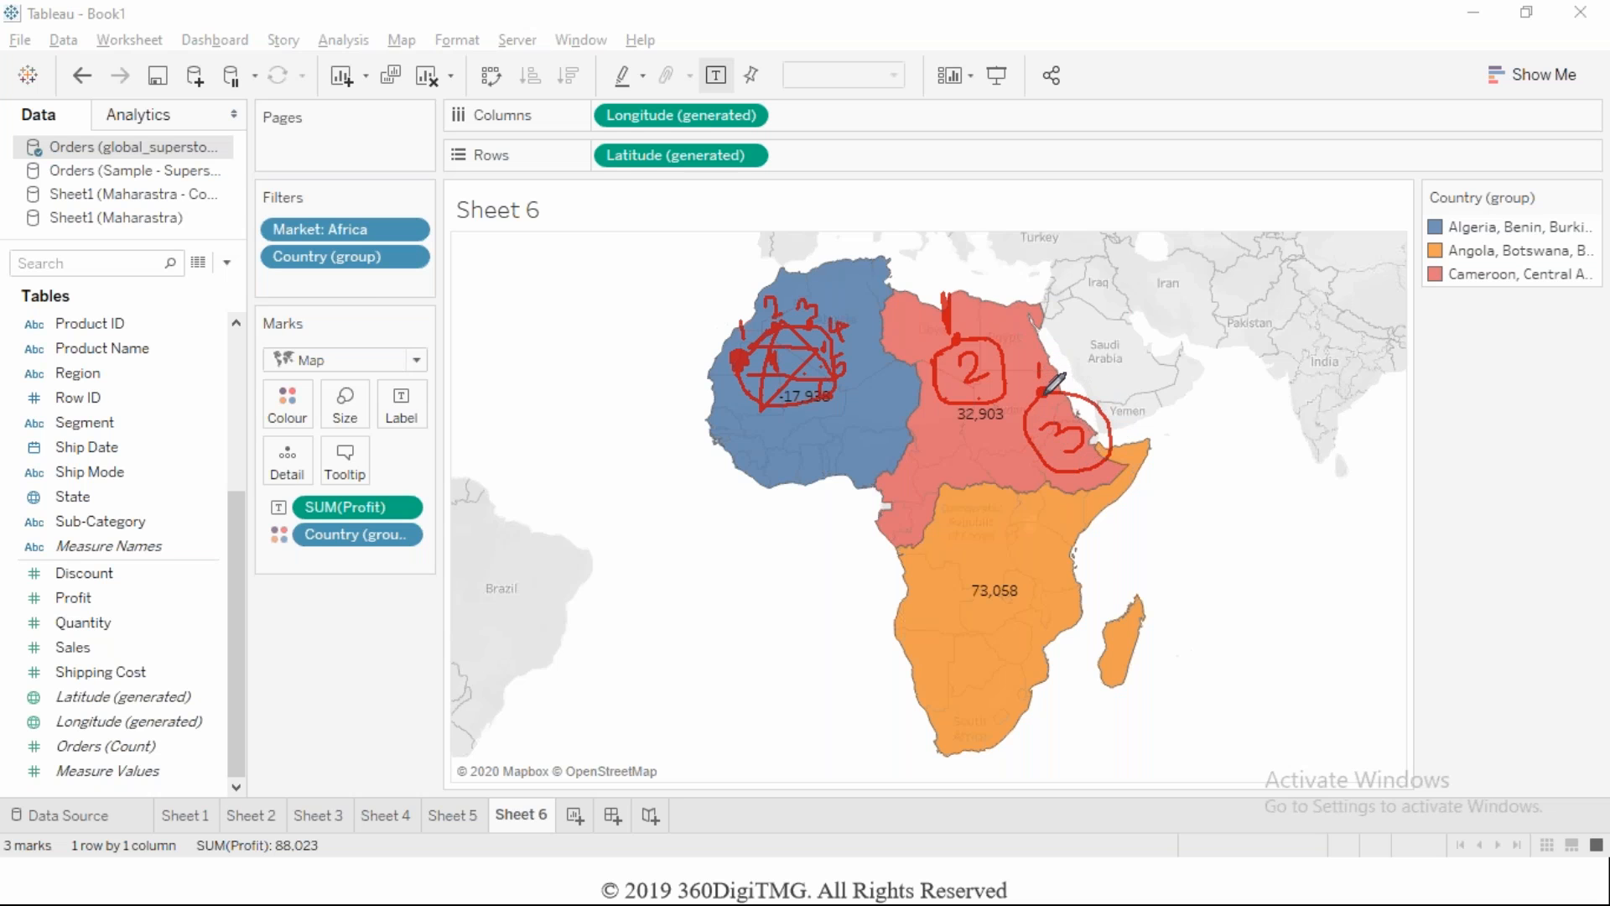
{"action": "mouse_move", "coordinate": [1003, 508]}
{"action": "left_mouse_down"}
{"action": "mouse_move", "coordinate": [1010, 540]}
{"action": "mouse_move", "coordinate": [1050, 502]}
{"action": "left_mouse_up"}
{"action": "key", "text": "Escape"}
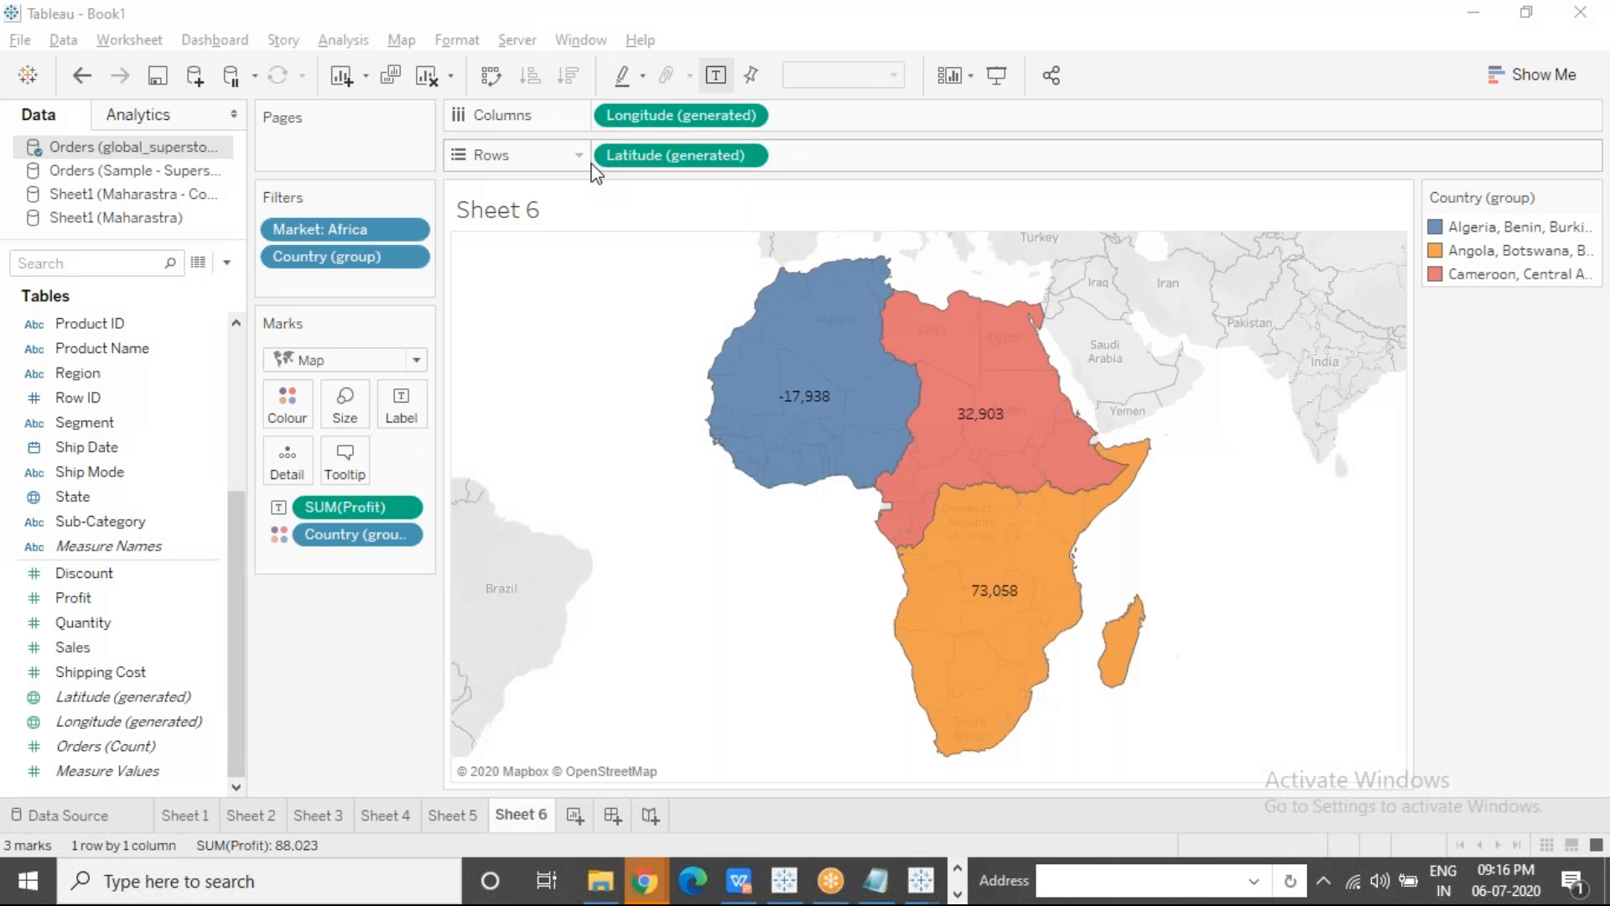
Step: Switch back to the presentation's Polygon Maps slide to examine the data a polygon map requires
{"action": "mouse_move", "coordinate": [634, 387]}
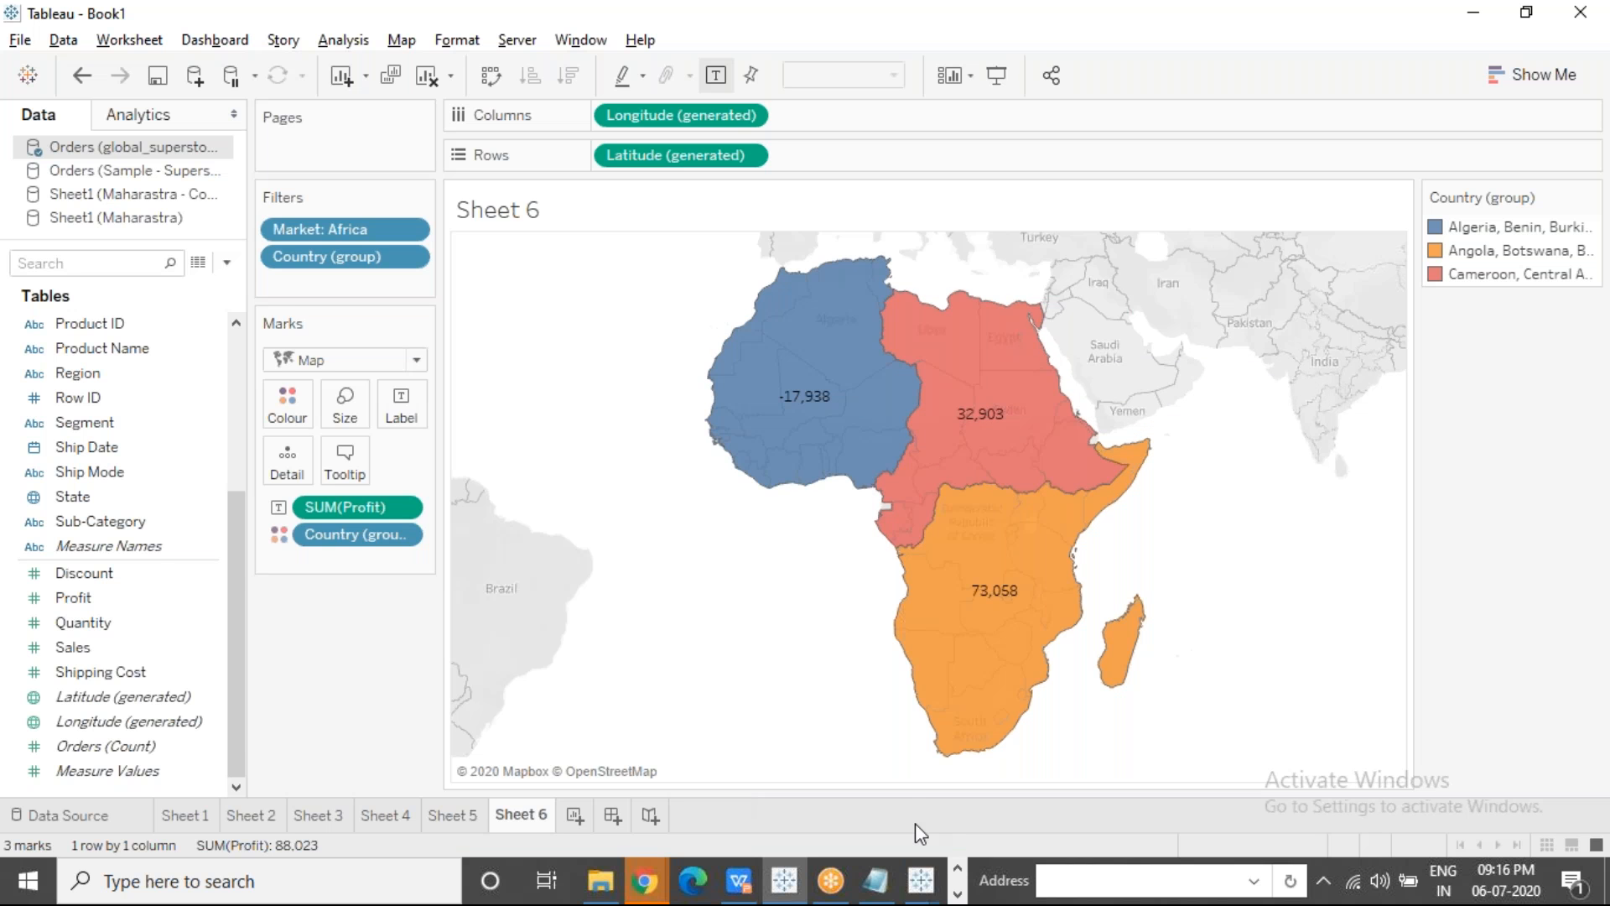
{"action": "key", "text": "alt+Tab"}
{"action": "key", "text": "alt+Tab"}
{"action": "key", "text": "alt+Tab"}
{"action": "key", "text": "alt+Tab"}
{"action": "key", "text": "alt+shift+Tab"}
{"action": "key", "text": "alt+shift+Tab"}
{"action": "key", "text": "alt+shift+Tab"}
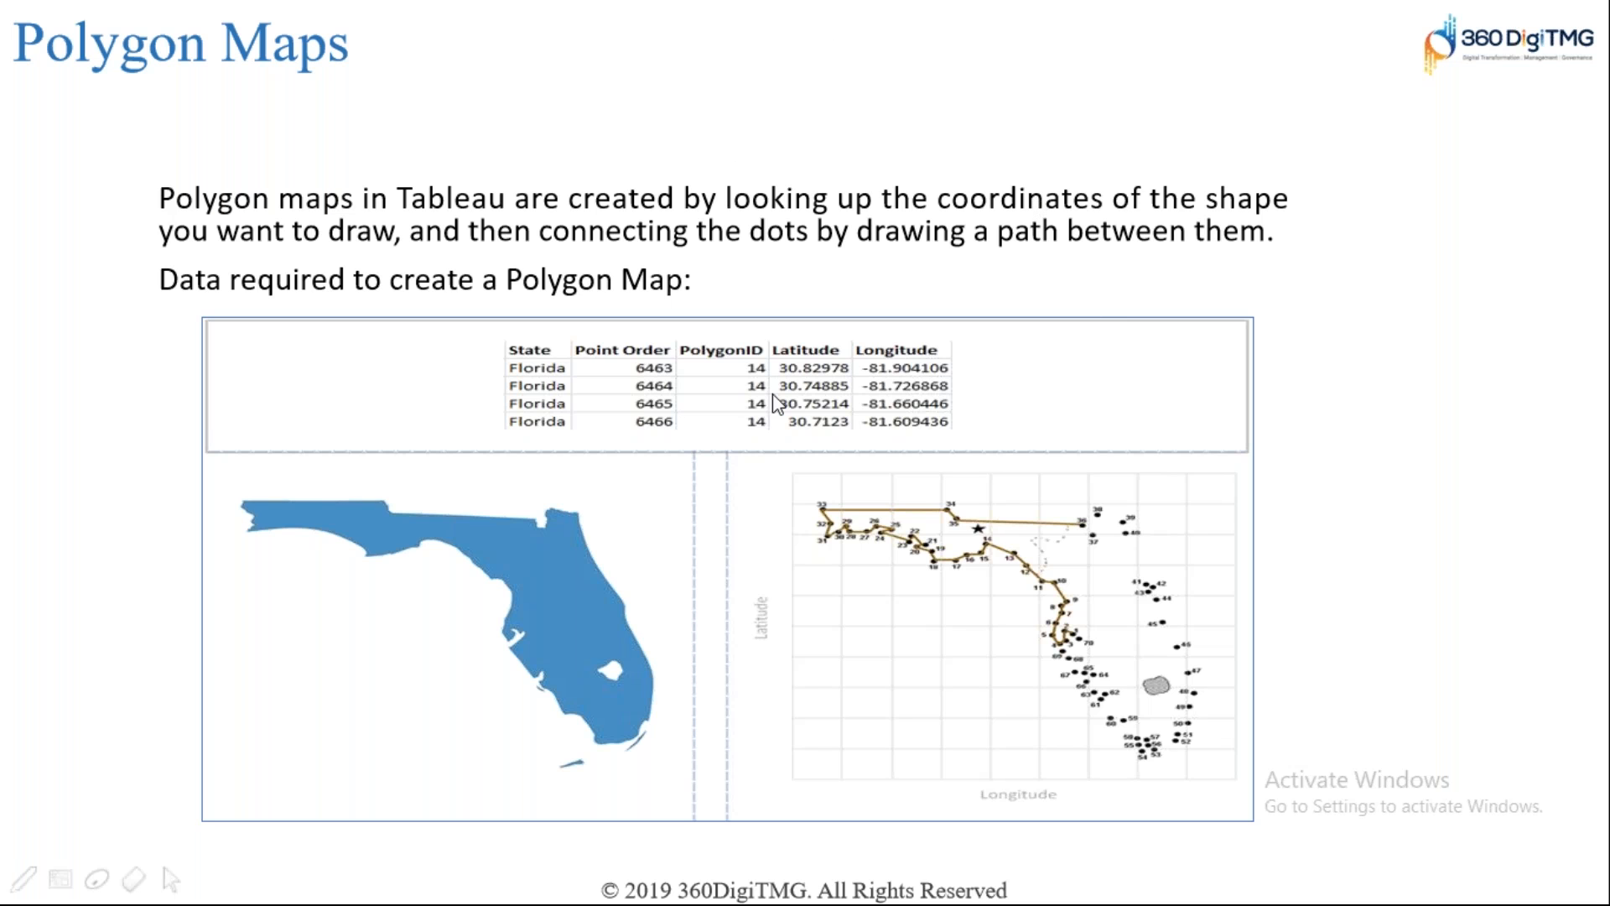
Step: Switch to the other Tableau workbook window, which holds the Maharashtra city map
{"action": "key", "text": "alt+Tab"}
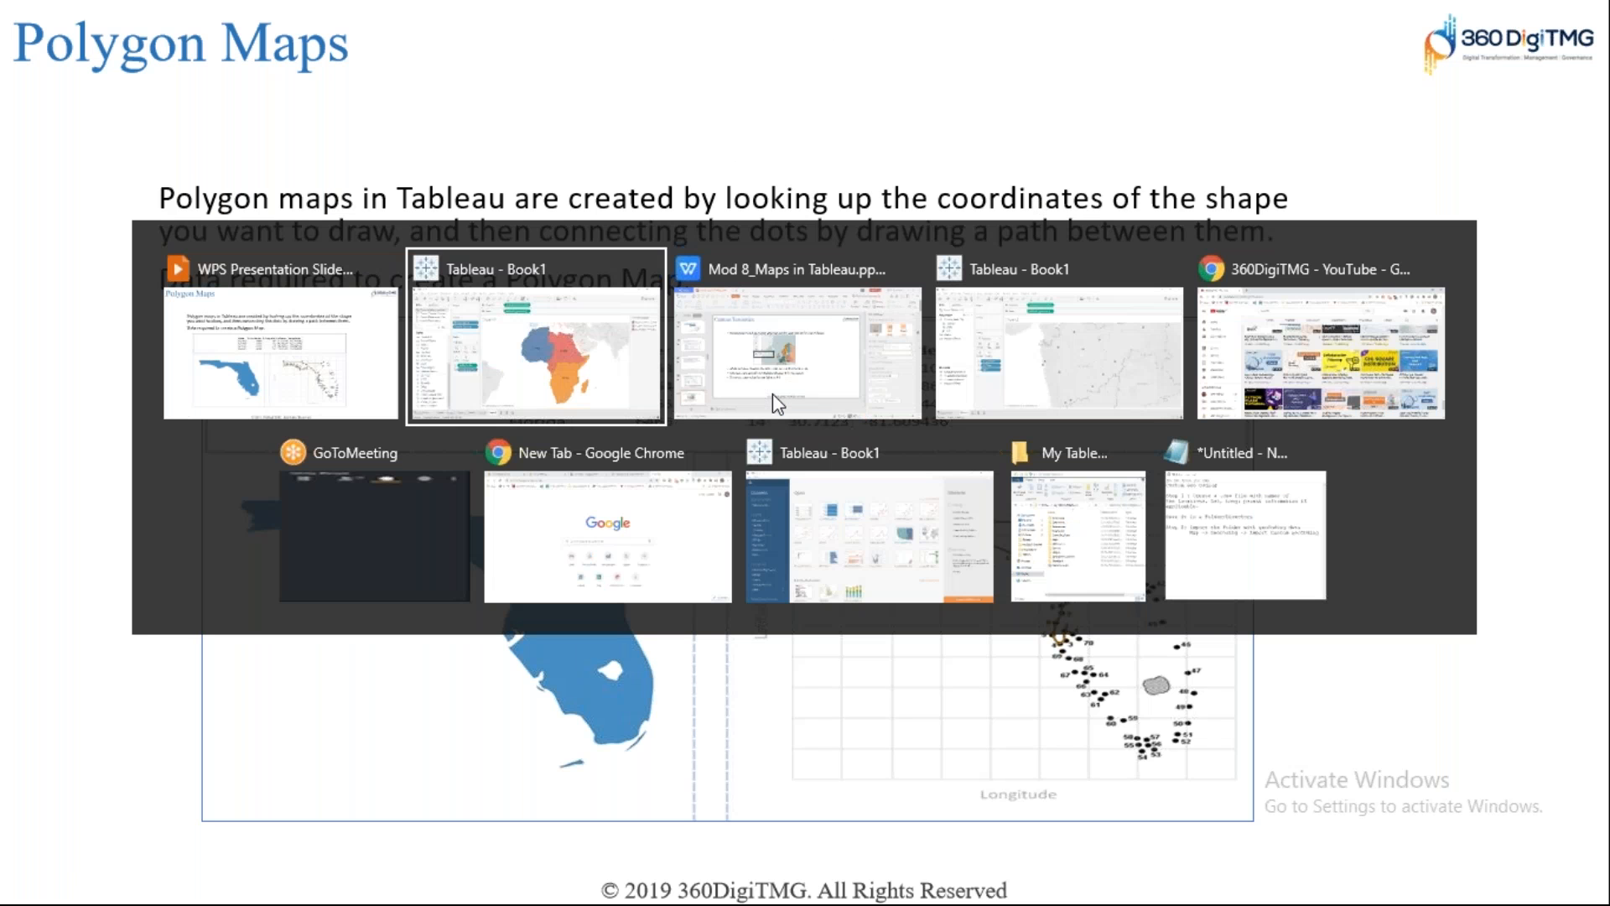
{"action": "key", "text": "alt+Tab"}
{"action": "key", "text": "alt+Tab"}
{"action": "key", "text": "alt+Tab"}
{"action": "key", "text": "alt+Tab"}
{"action": "key", "text": "alt+Tab"}
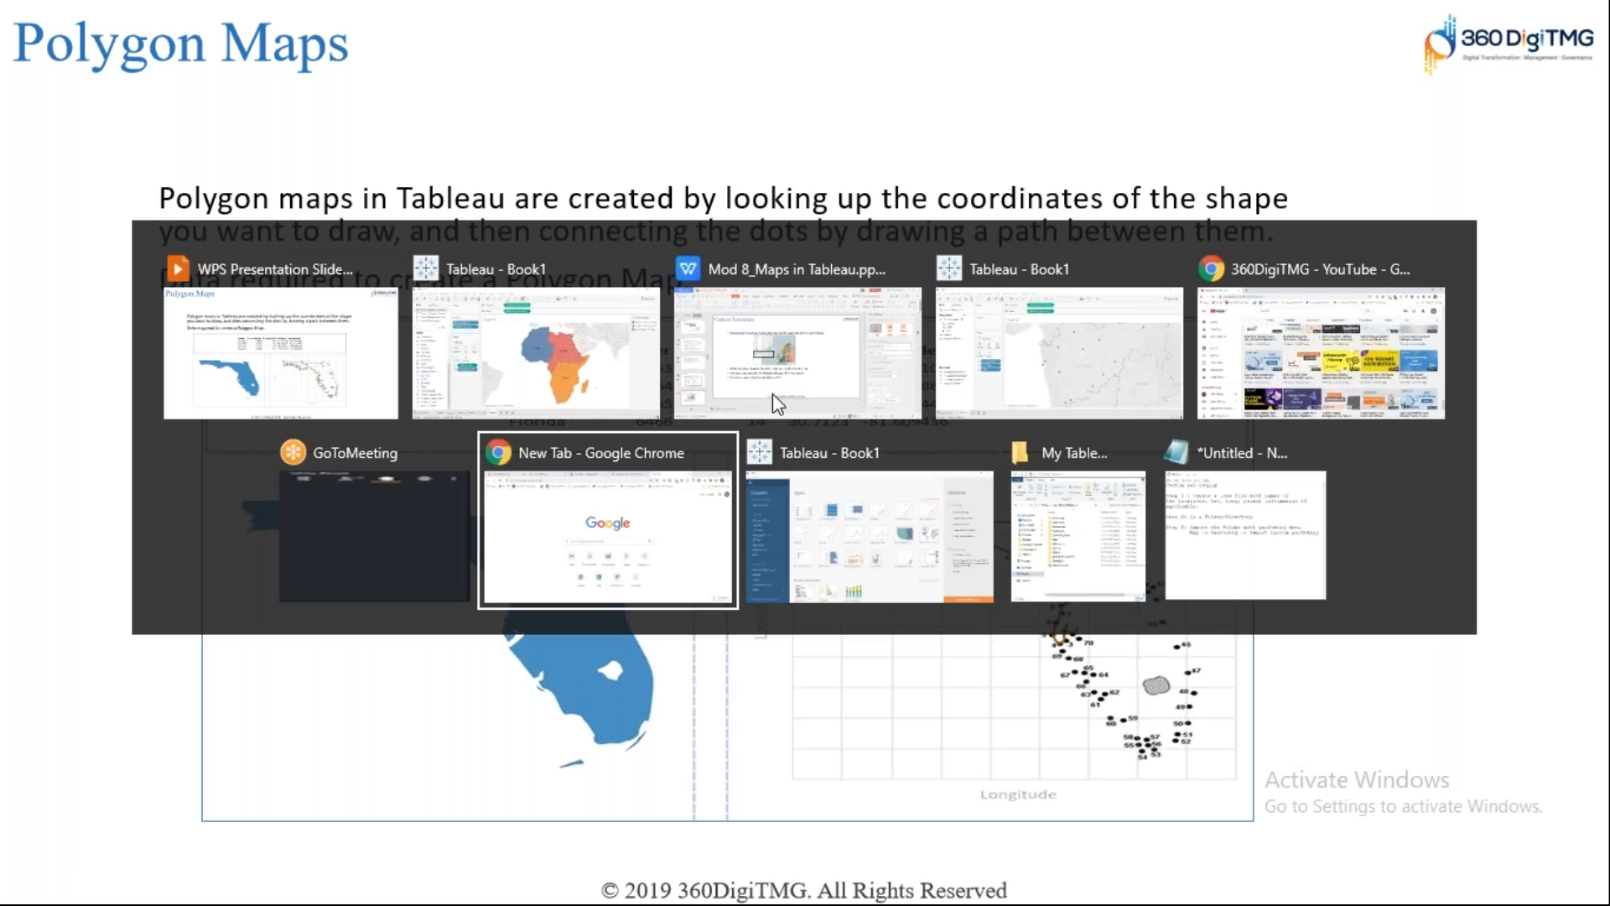
{"action": "key", "text": "alt+Tab"}
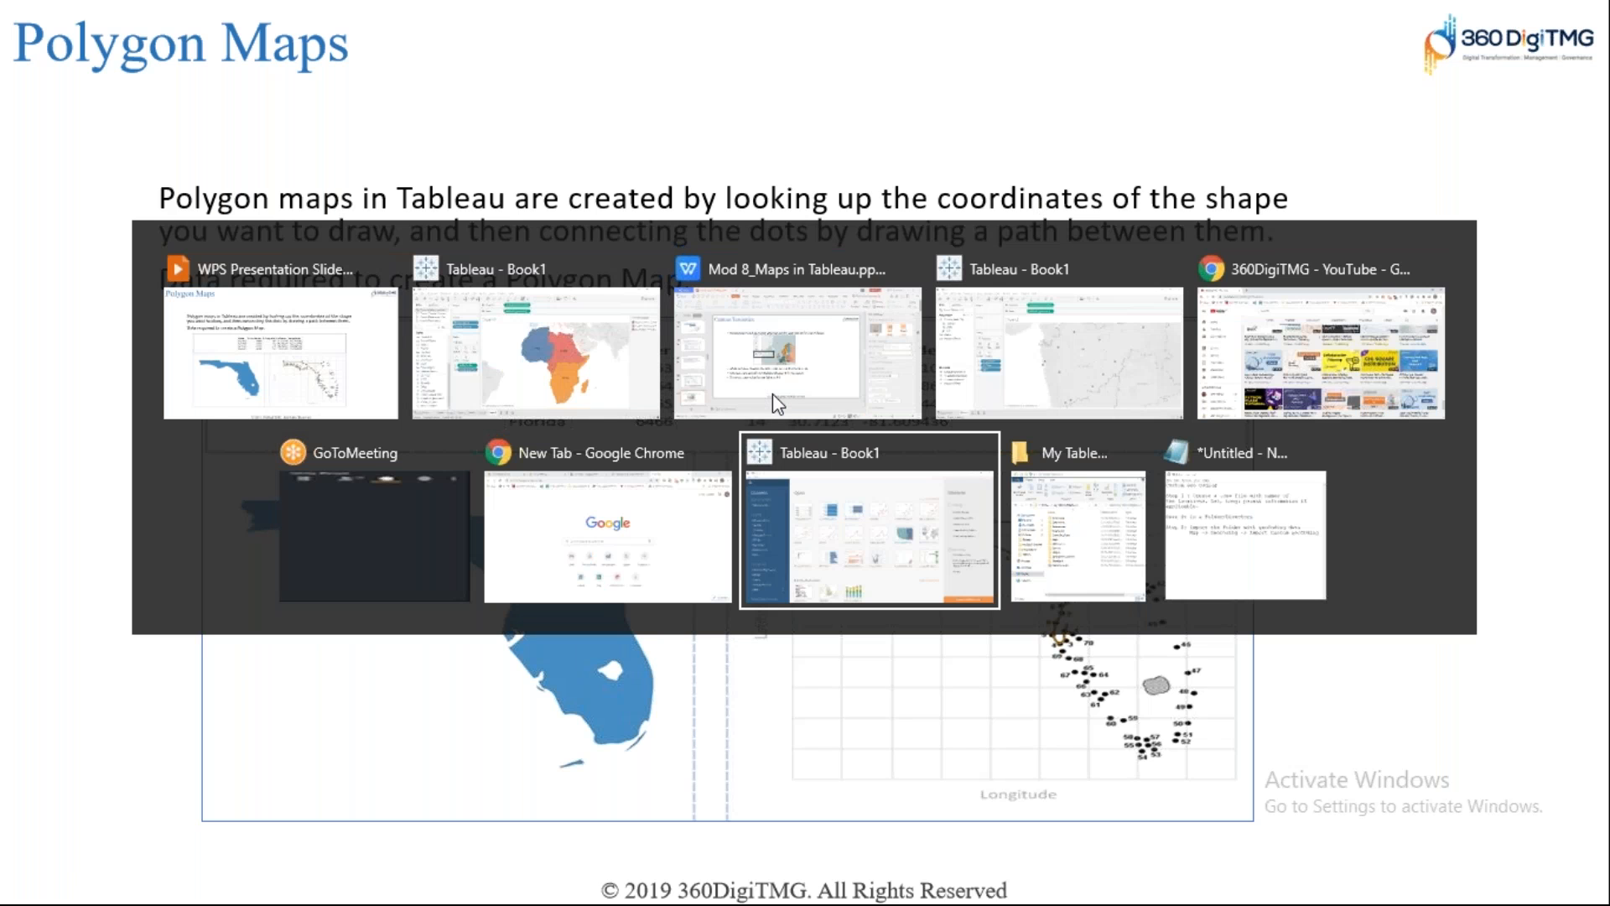
{"action": "key", "text": "alt+Tab"}
{"action": "key", "text": "alt+Tab"}
{"action": "key", "text": "alt+Tab"}
{"action": "key", "text": "alt+Tab"}
{"action": "key", "text": "alt+Tab"}
{"action": "key", "text": "alt+Tab"}
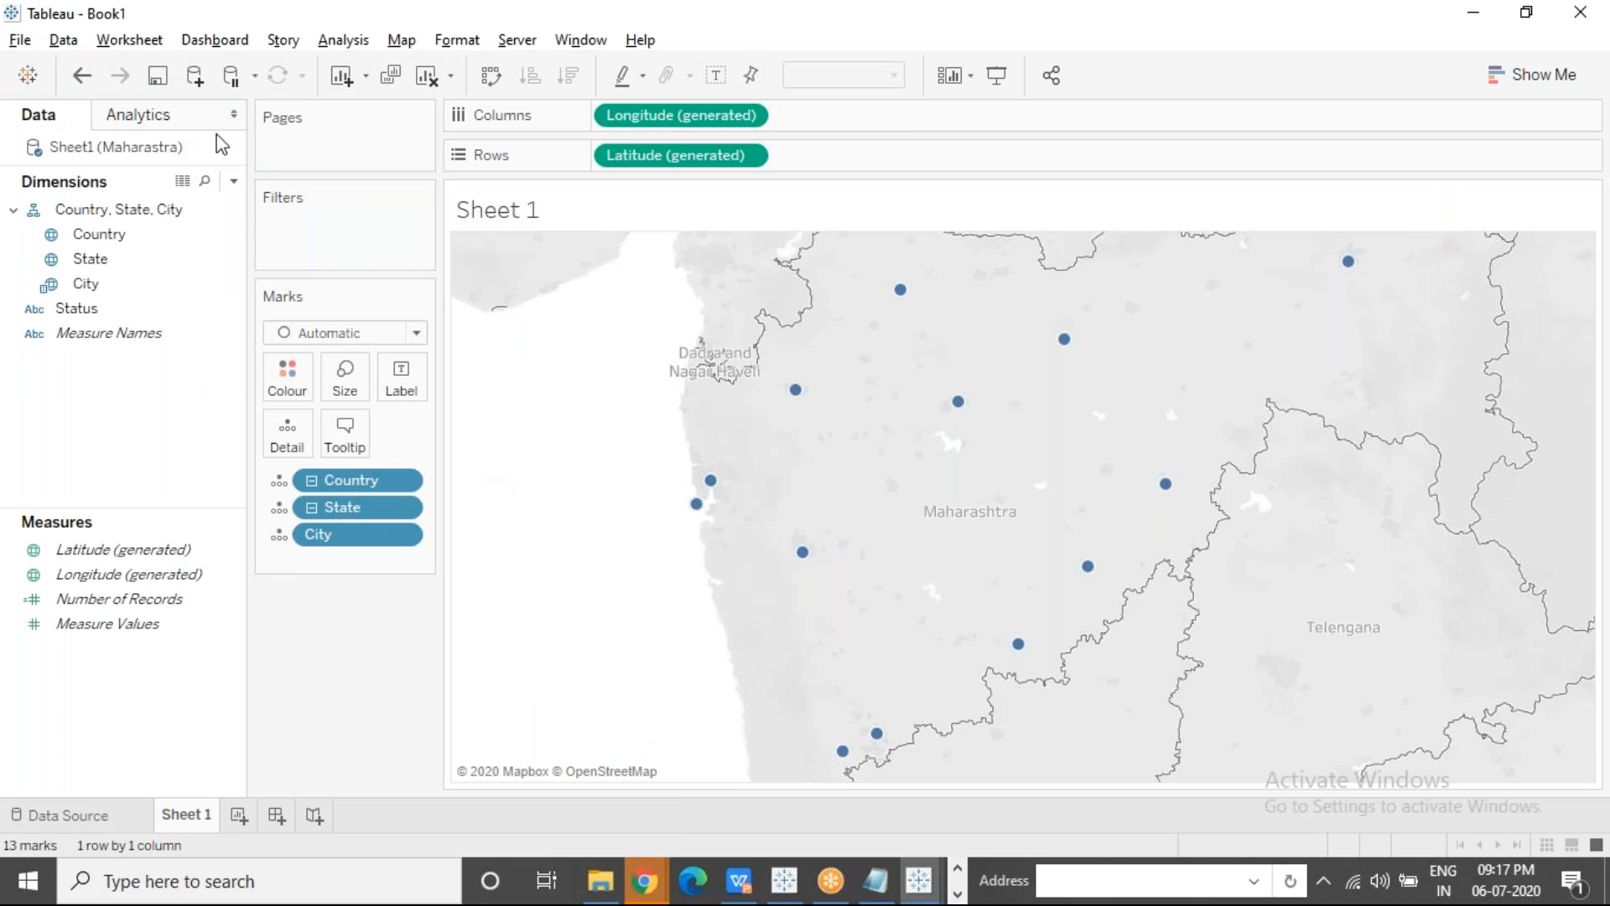
Step: Add the Excel workbook National Parks Polygon Data.xlsx as a new data source
{"action": "left_click", "coordinate": [195, 75]}
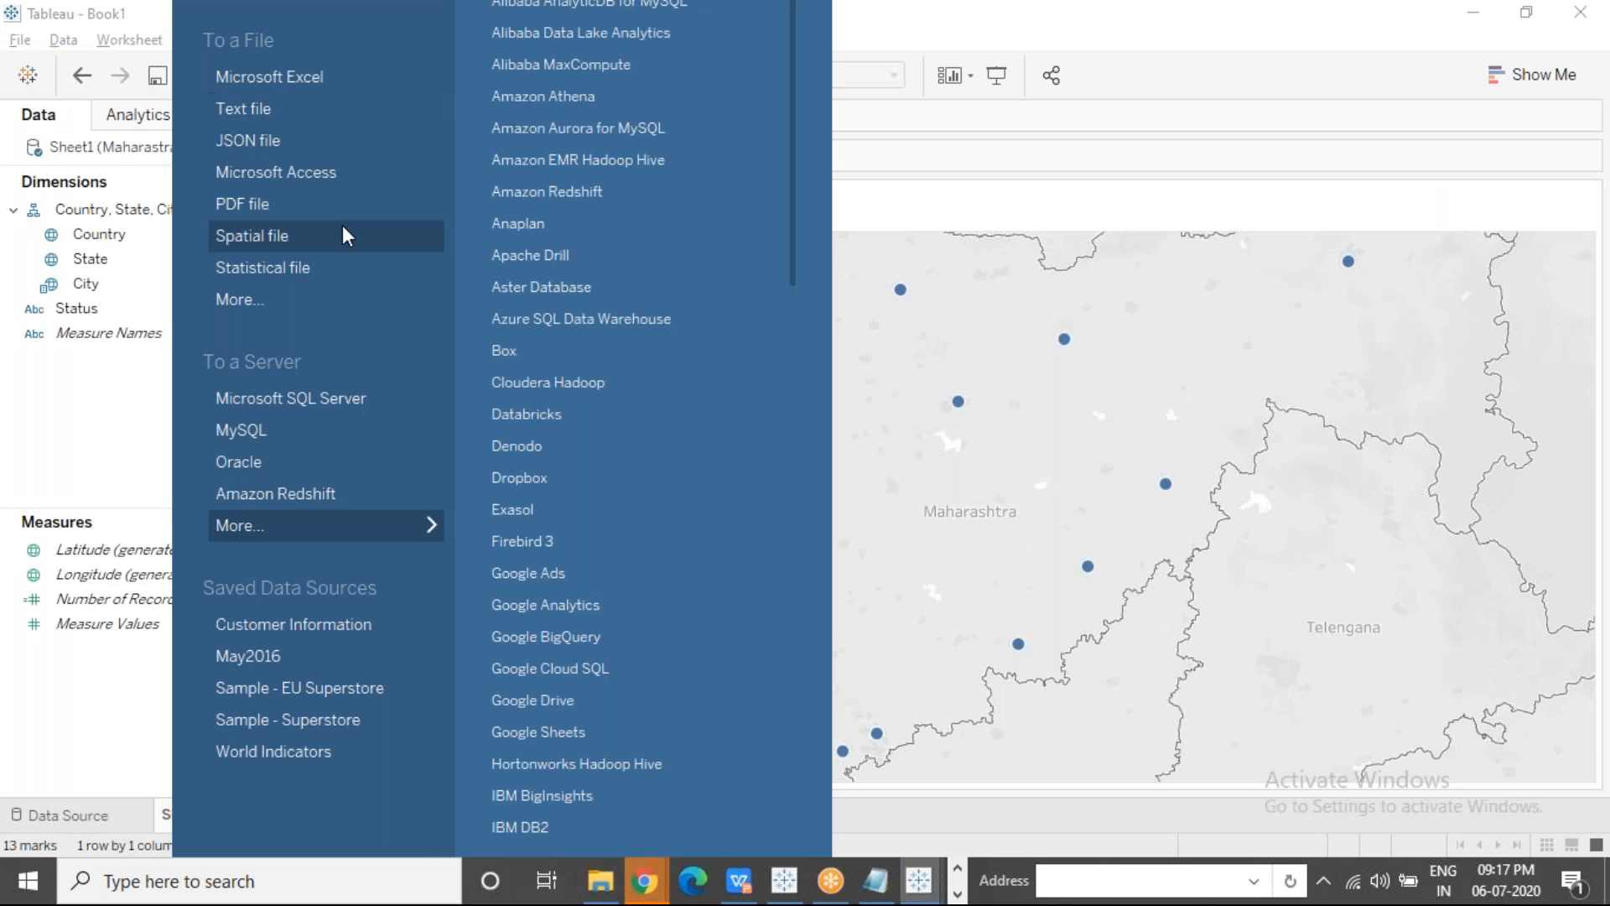
{"action": "left_click", "coordinate": [360, 77]}
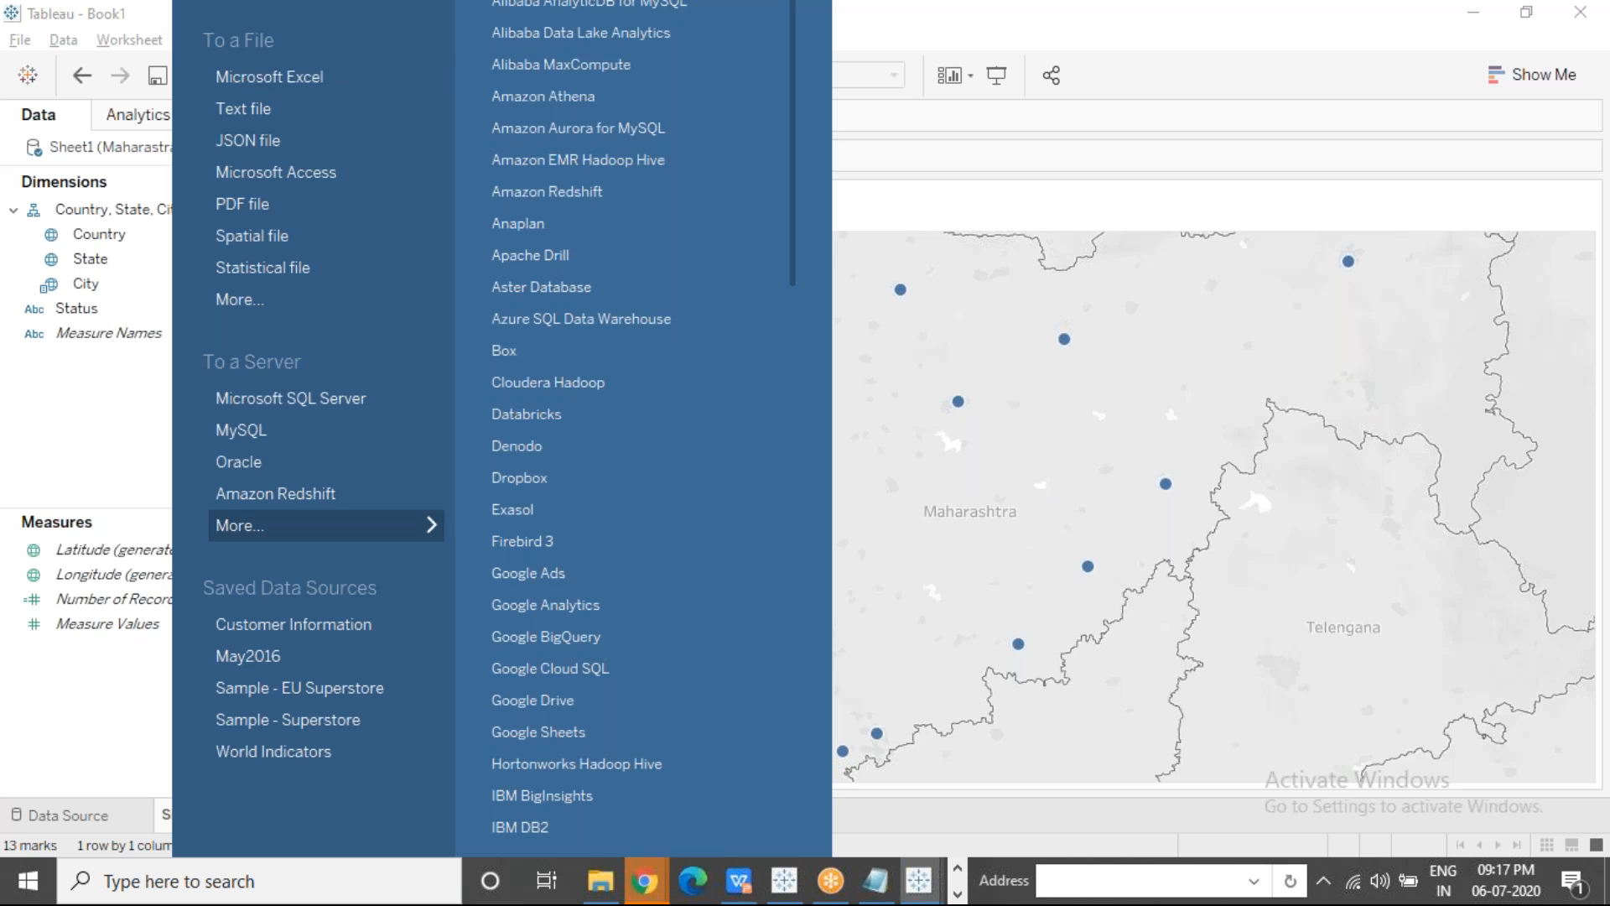
{"action": "scroll", "coordinate": [326, 428], "scroll_direction": "down", "scroll_amount": 5}
{"action": "left_click", "coordinate": [323, 424]}
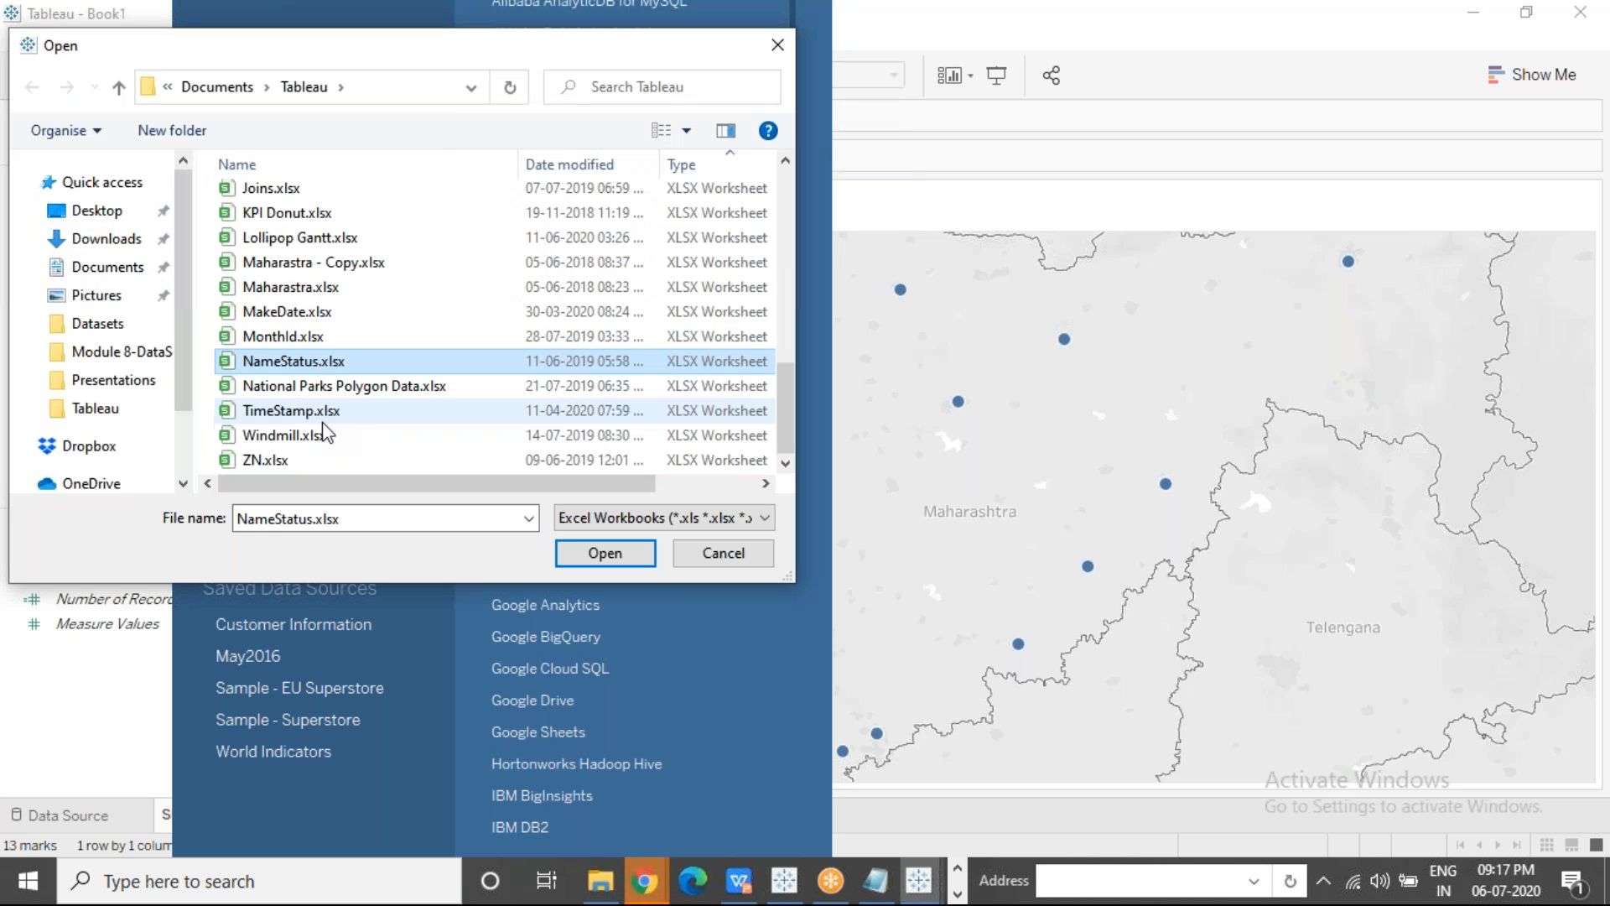
{"action": "left_click", "coordinate": [401, 387]}
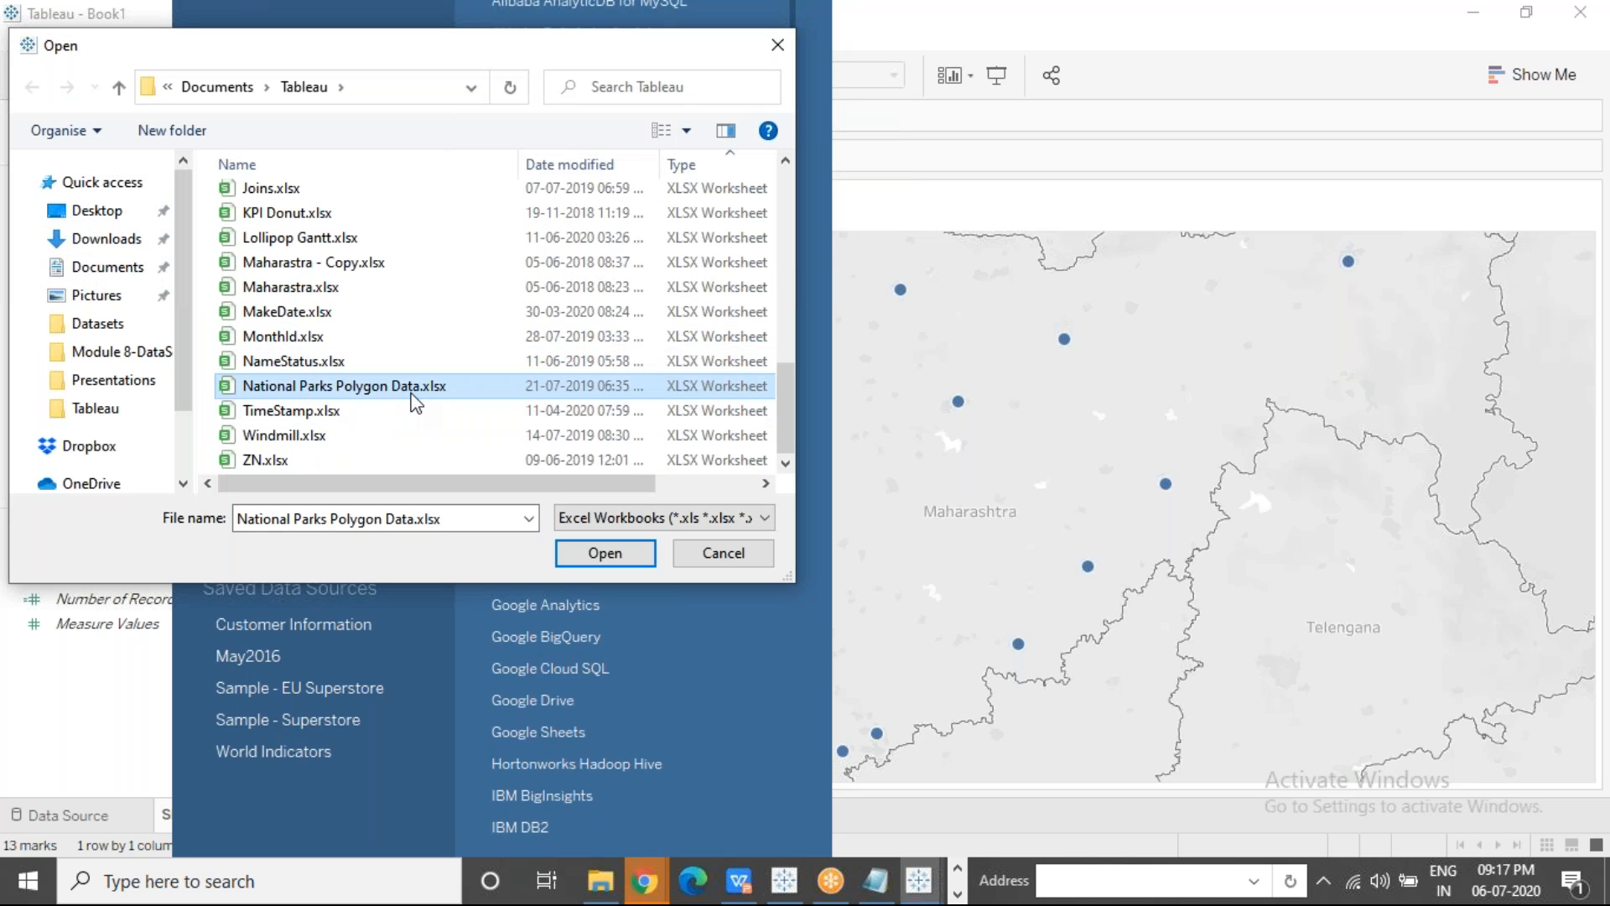
{"action": "left_click", "coordinate": [597, 551]}
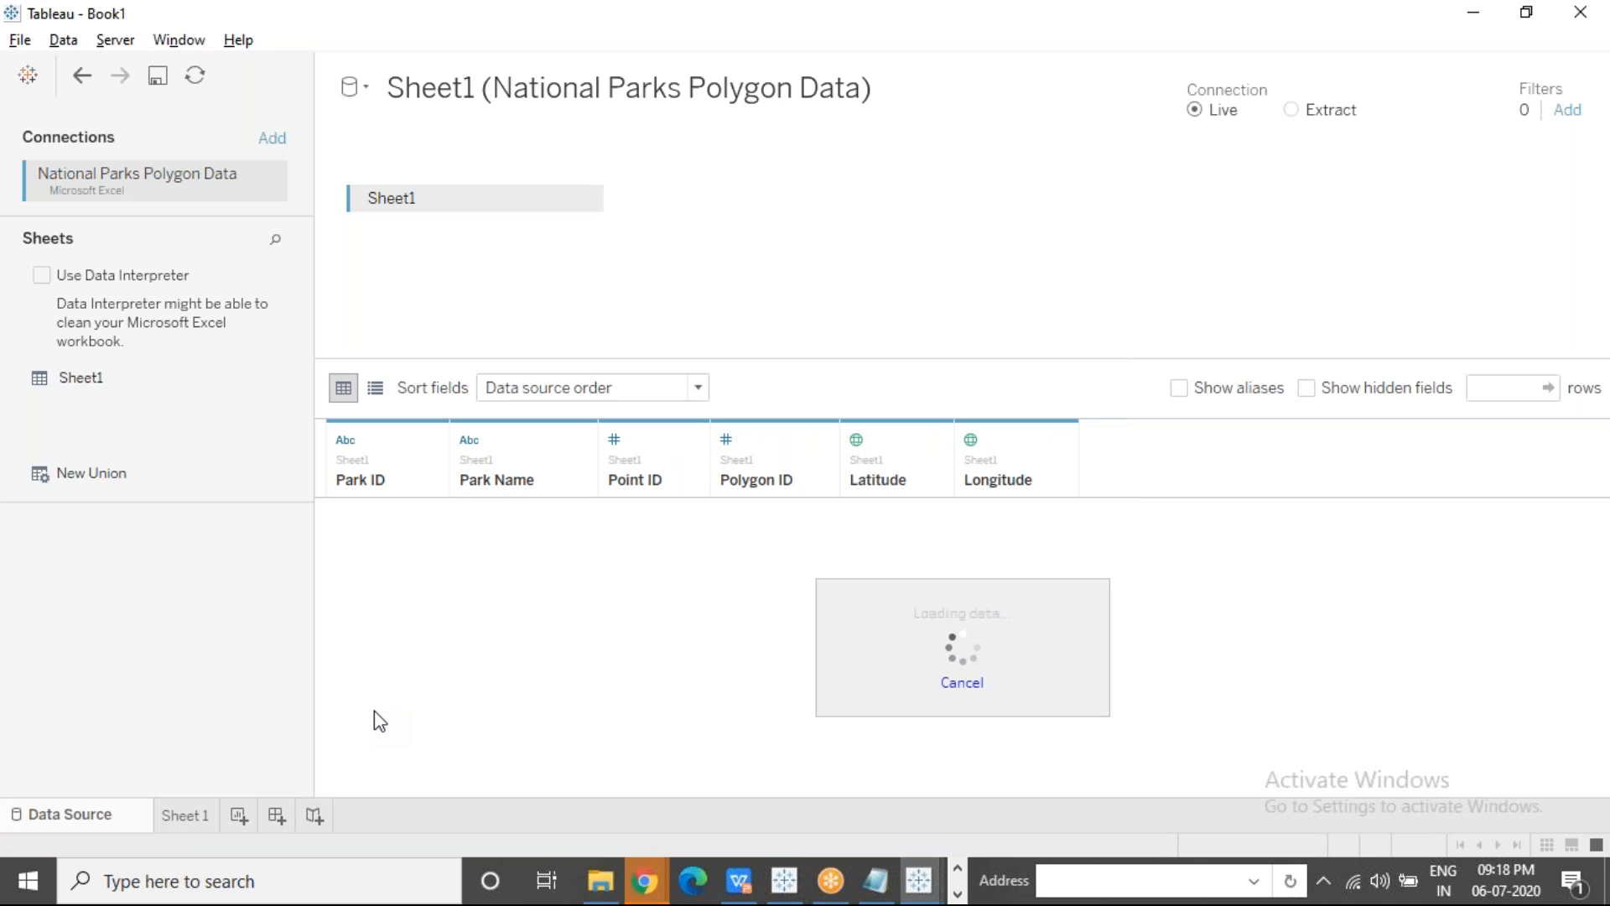
Step: Create a new worksheet and plot average Longitude on columns against average Latitude on rows
{"action": "left_click", "coordinate": [239, 815]}
{"action": "left_click", "coordinate": [190, 557]}
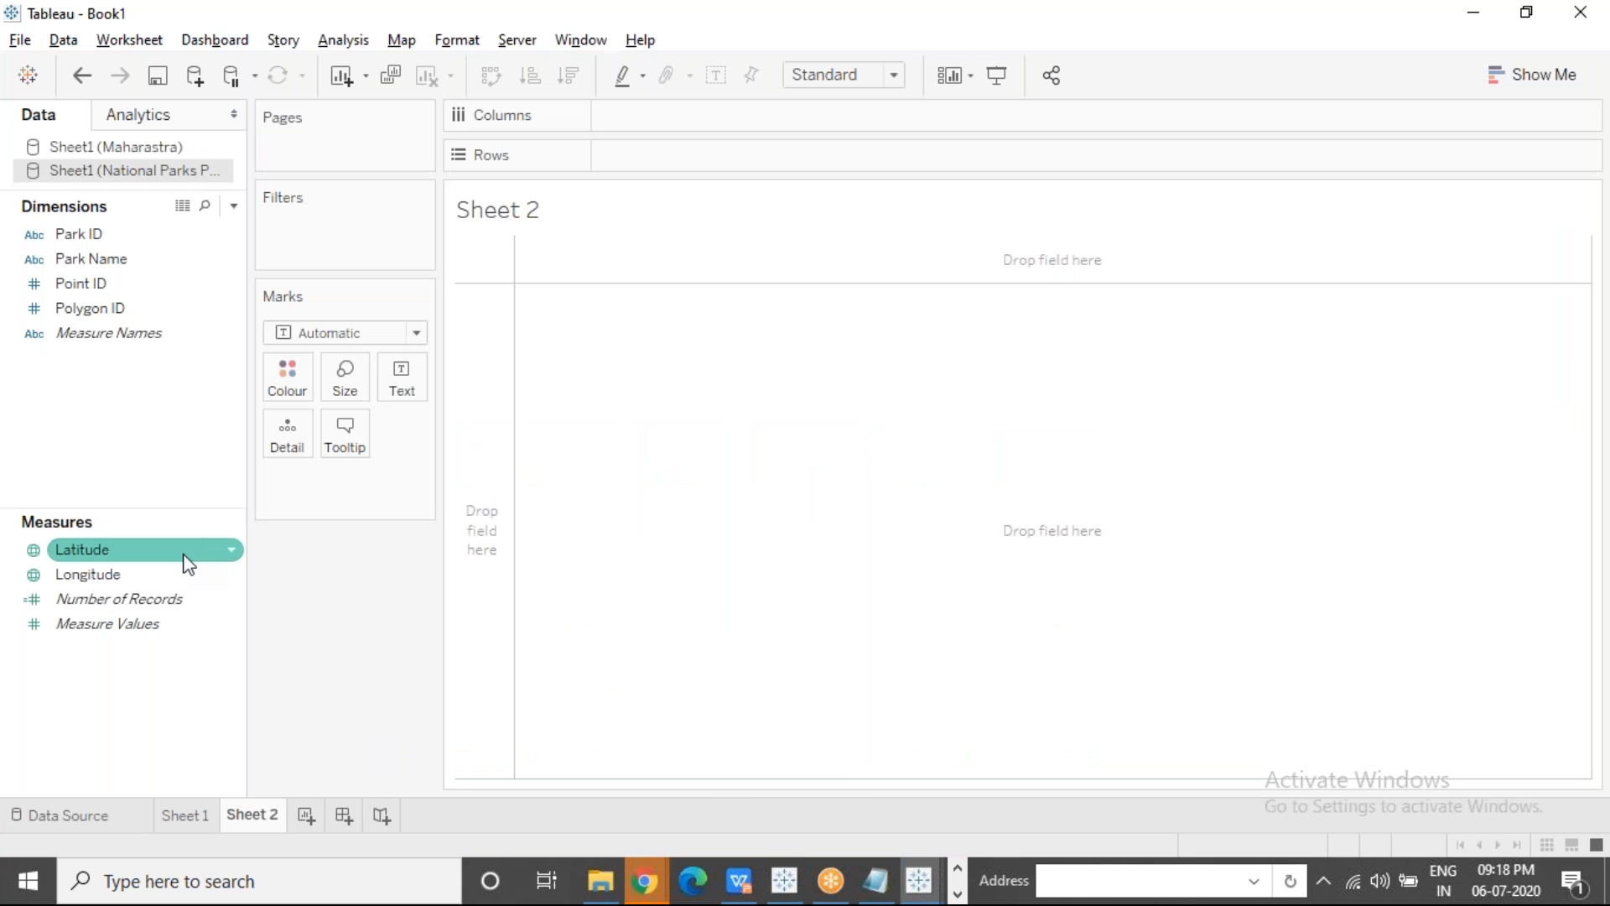
{"action": "left_click", "coordinate": [165, 575]}
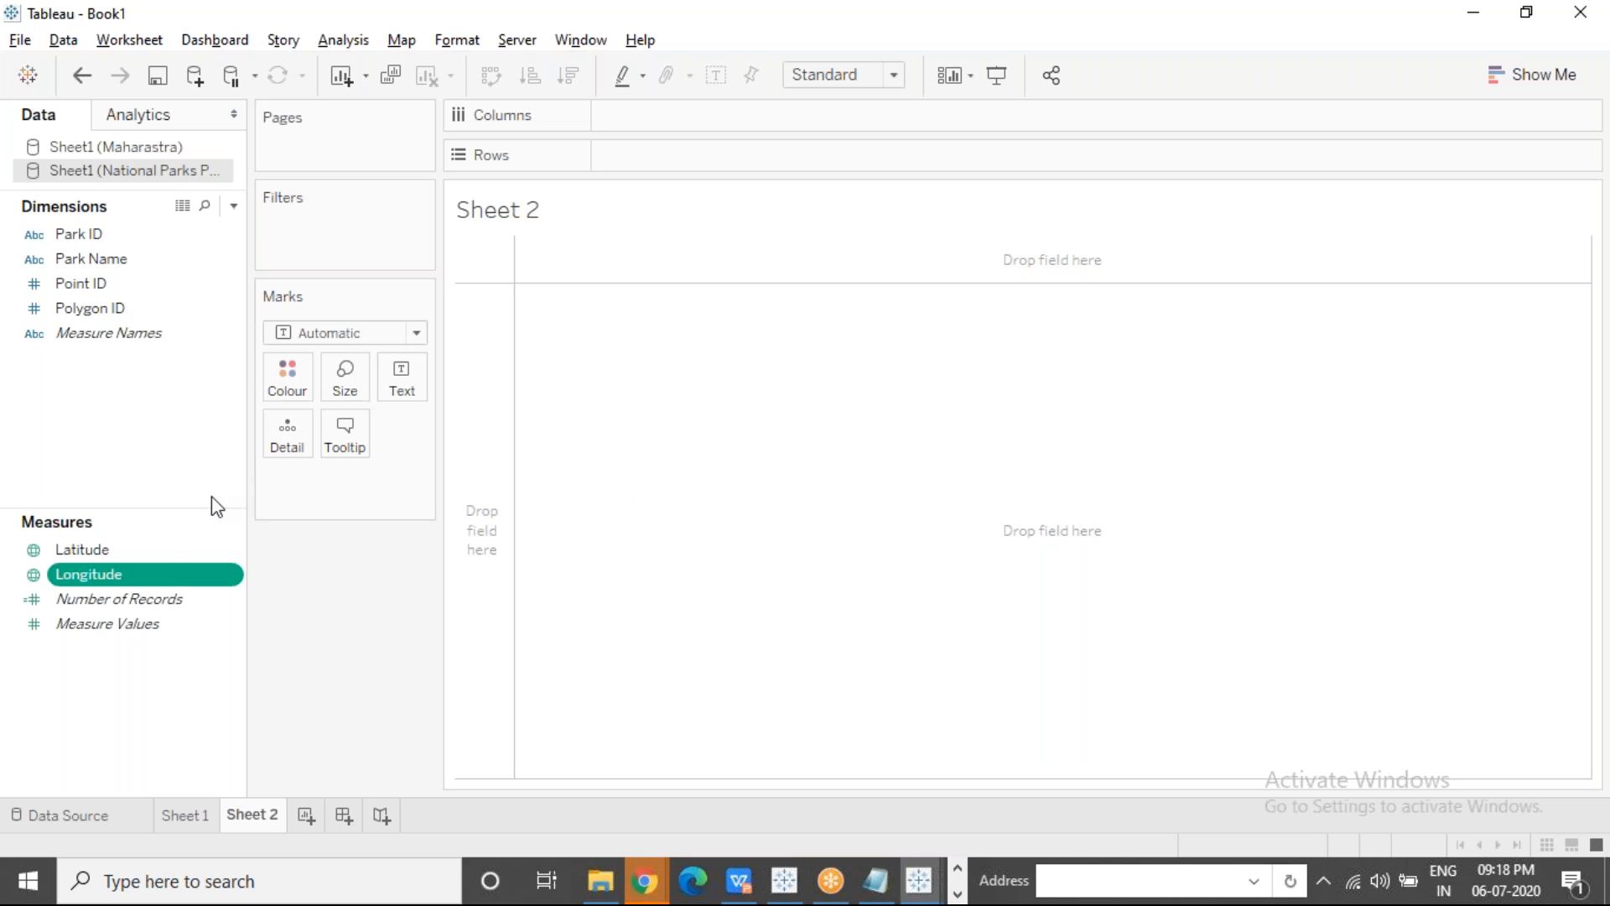
{"action": "left_click", "coordinate": [144, 557]}
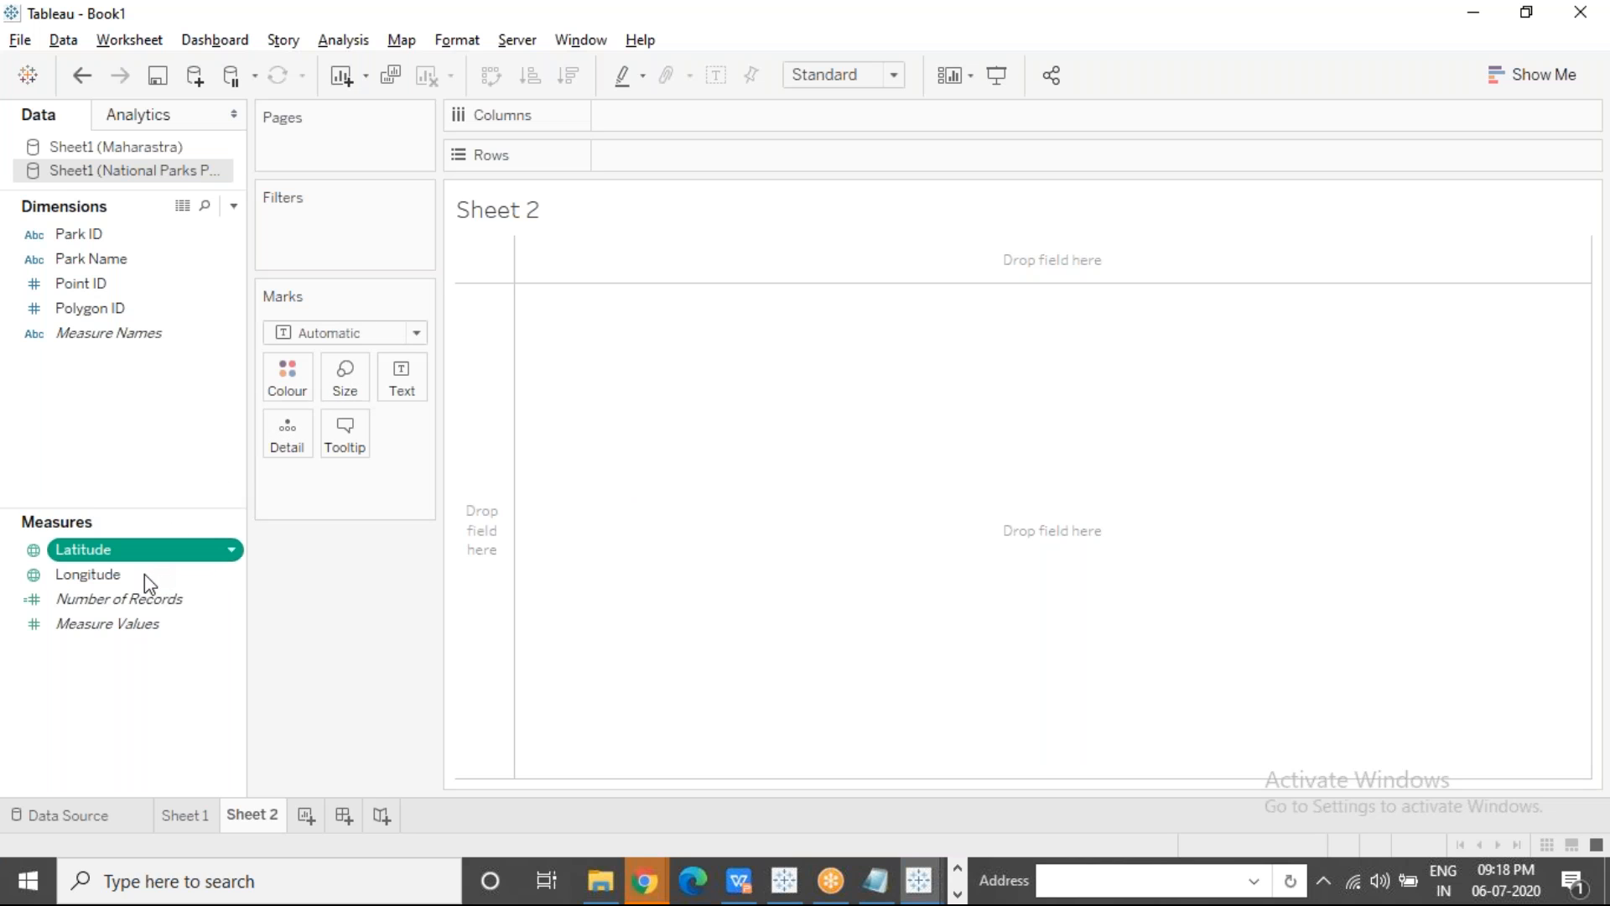
{"action": "double_click", "coordinate": [144, 574]}
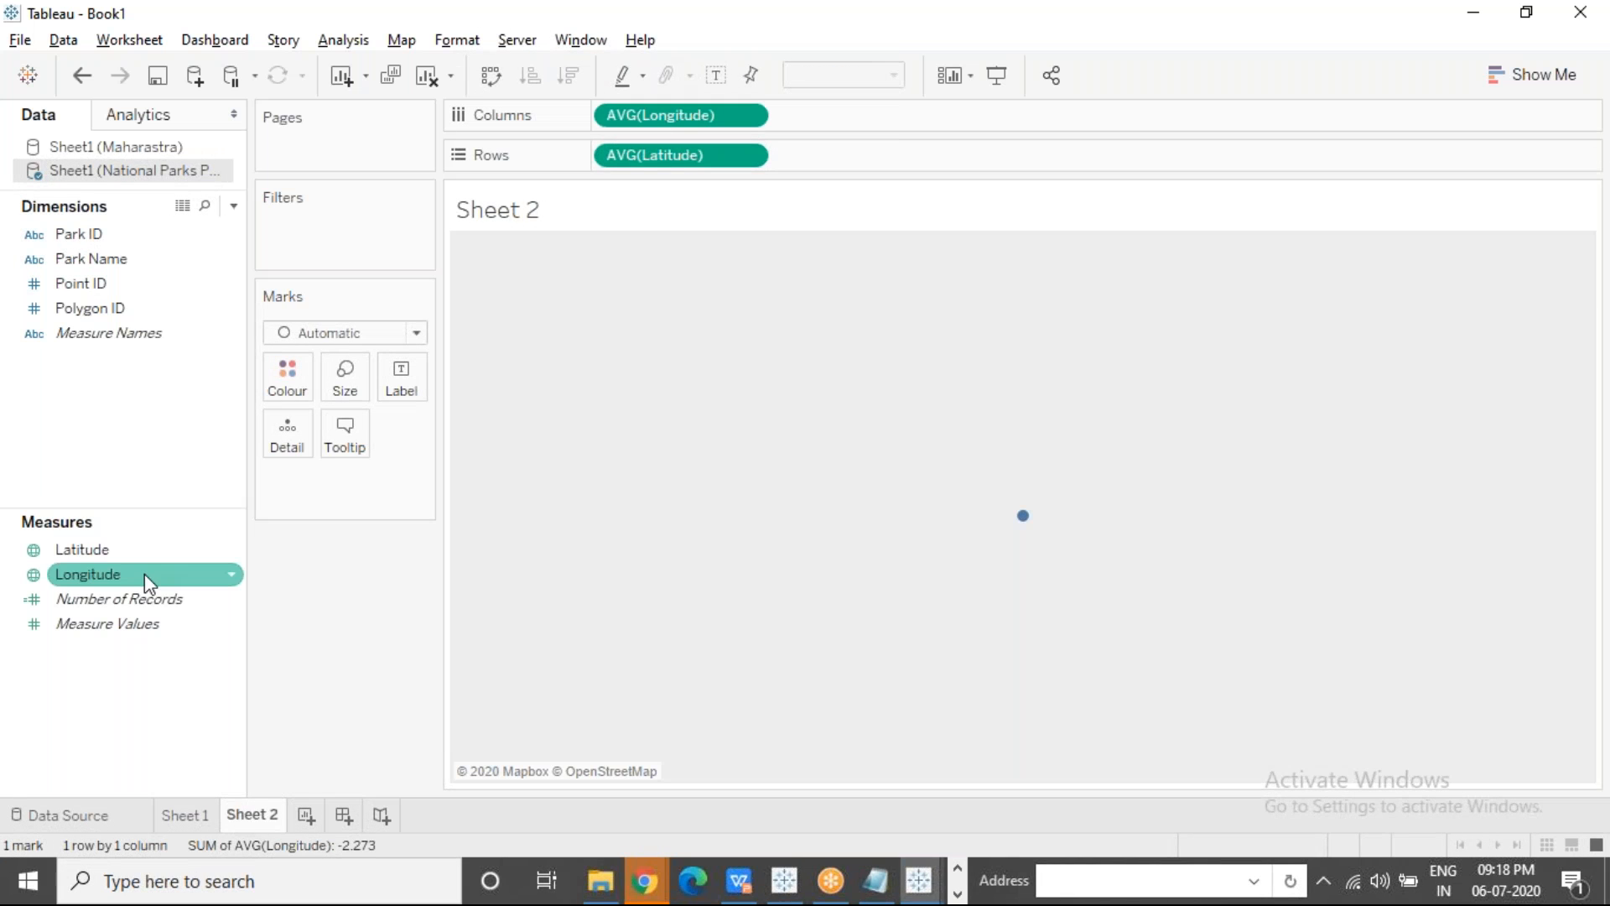
{"action": "left_click", "coordinate": [144, 550]}
{"action": "left_click", "coordinate": [143, 572]}
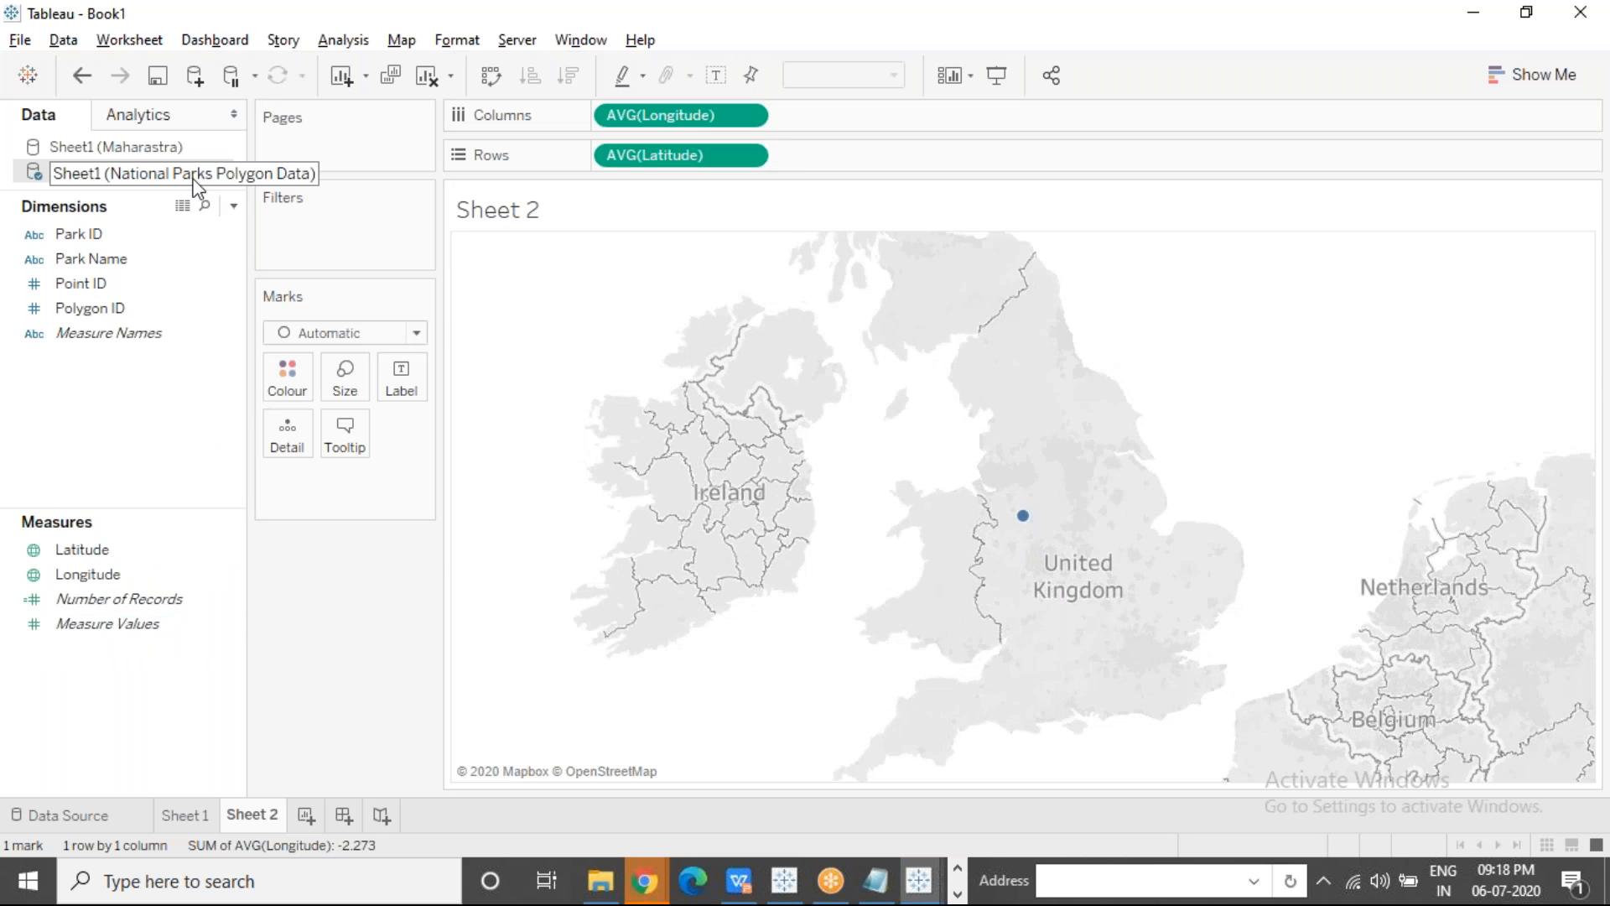
Step: Examine the underlying rows of the National Parks Polygon Data, sorting them by Latitude and by Longitude
{"action": "left_click_drag", "start_coordinate": [671, 115], "coordinate": [615, 155]}
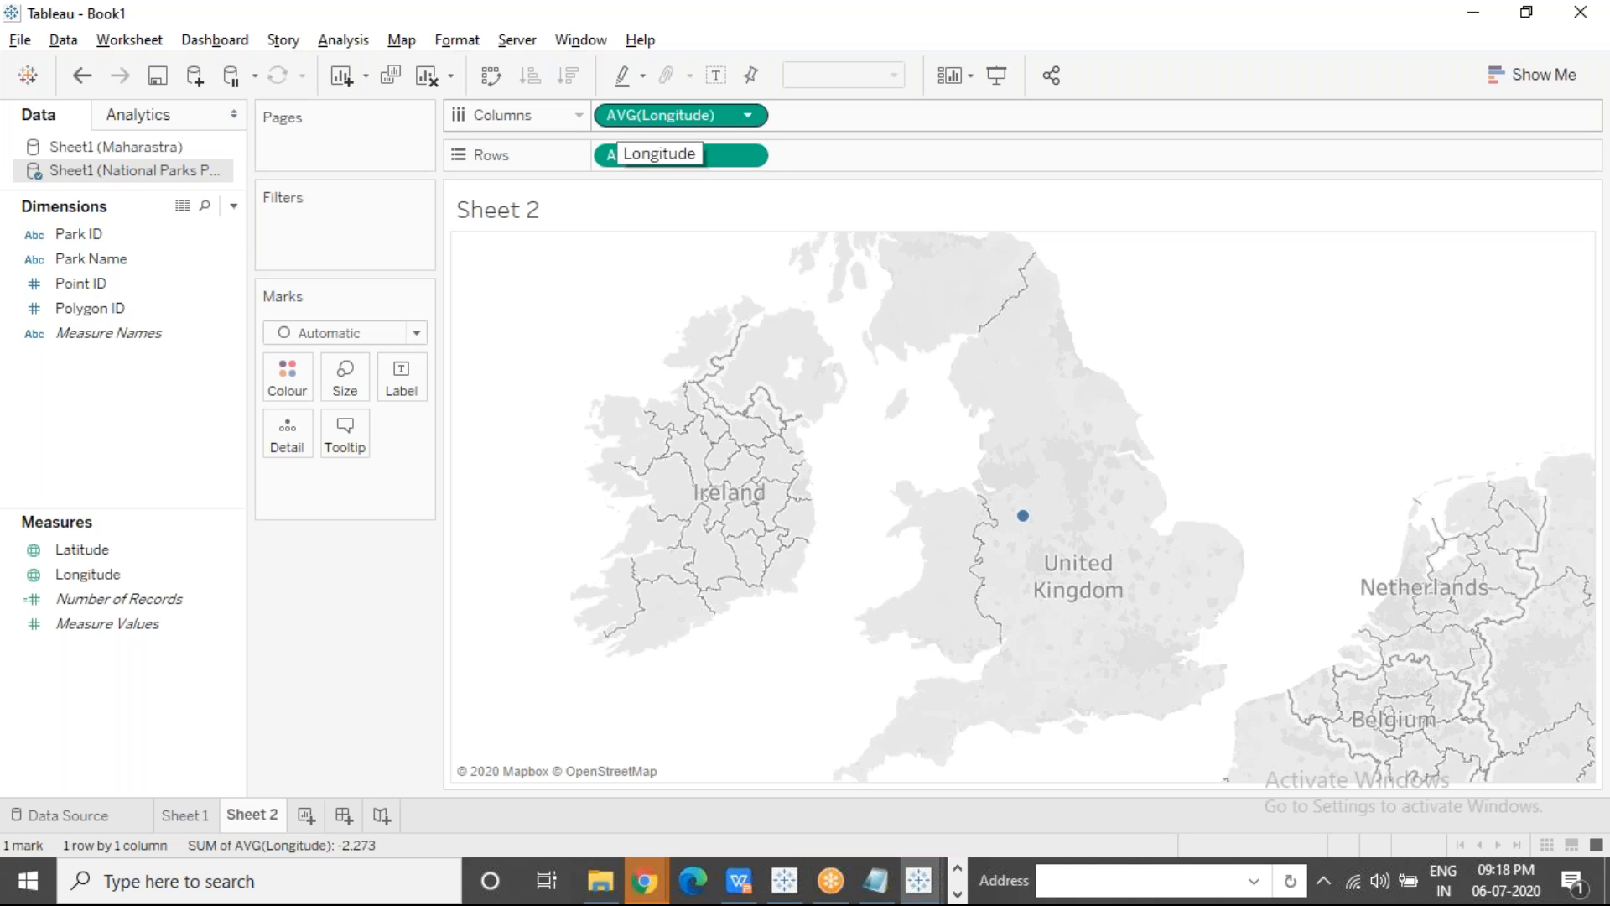
{"action": "left_click", "coordinate": [183, 208]}
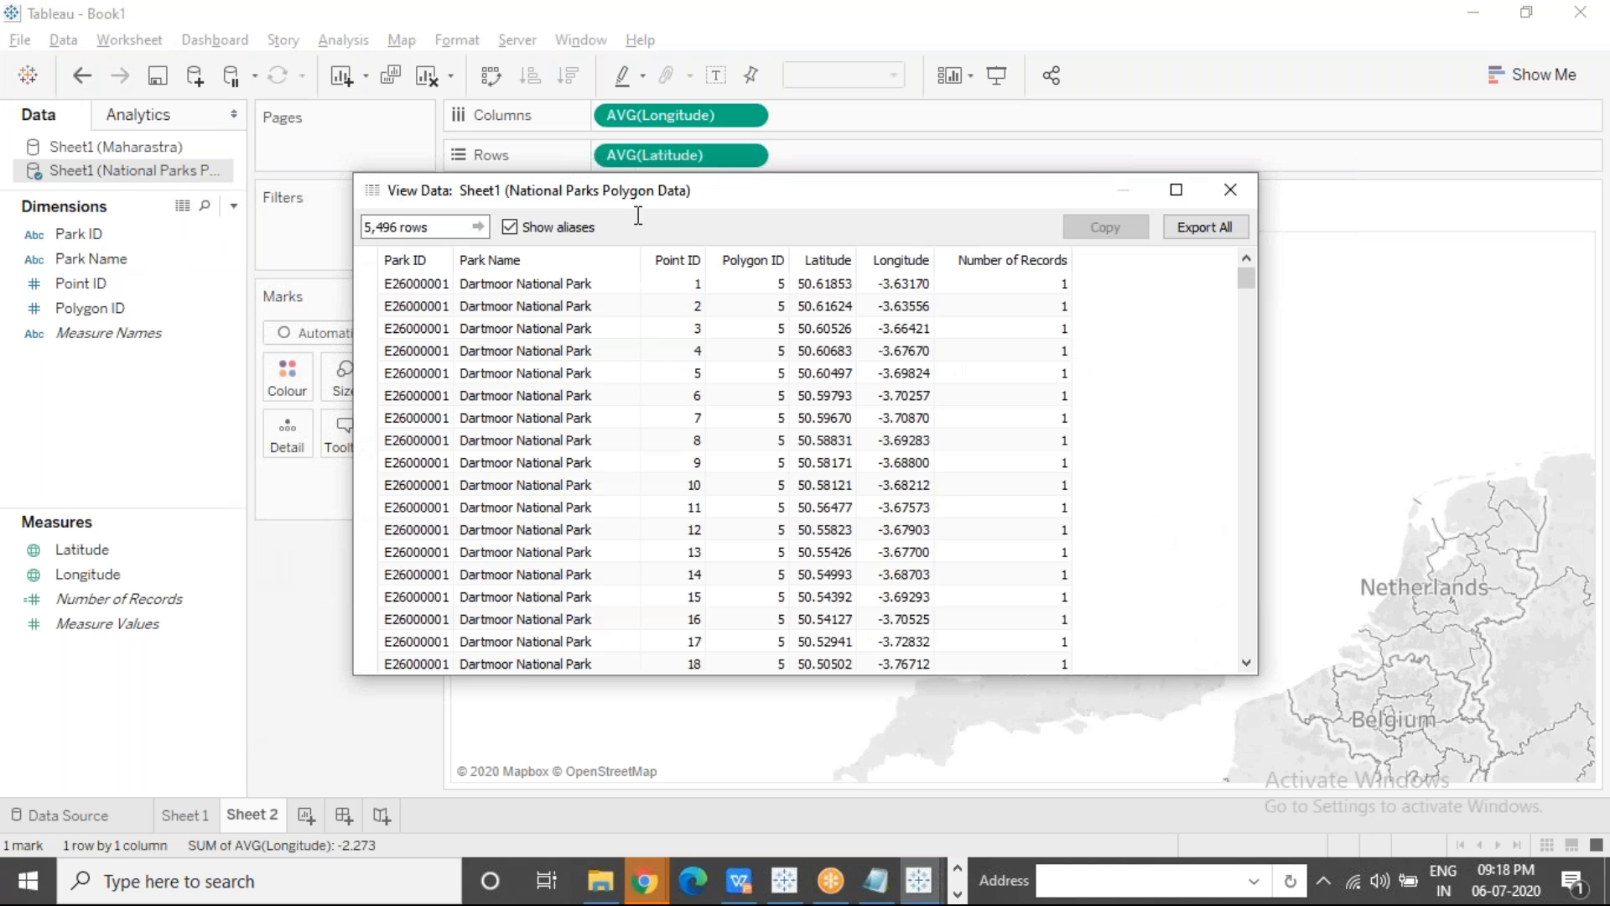
{"action": "left_click", "coordinate": [828, 260]}
{"action": "left_click", "coordinate": [828, 261]}
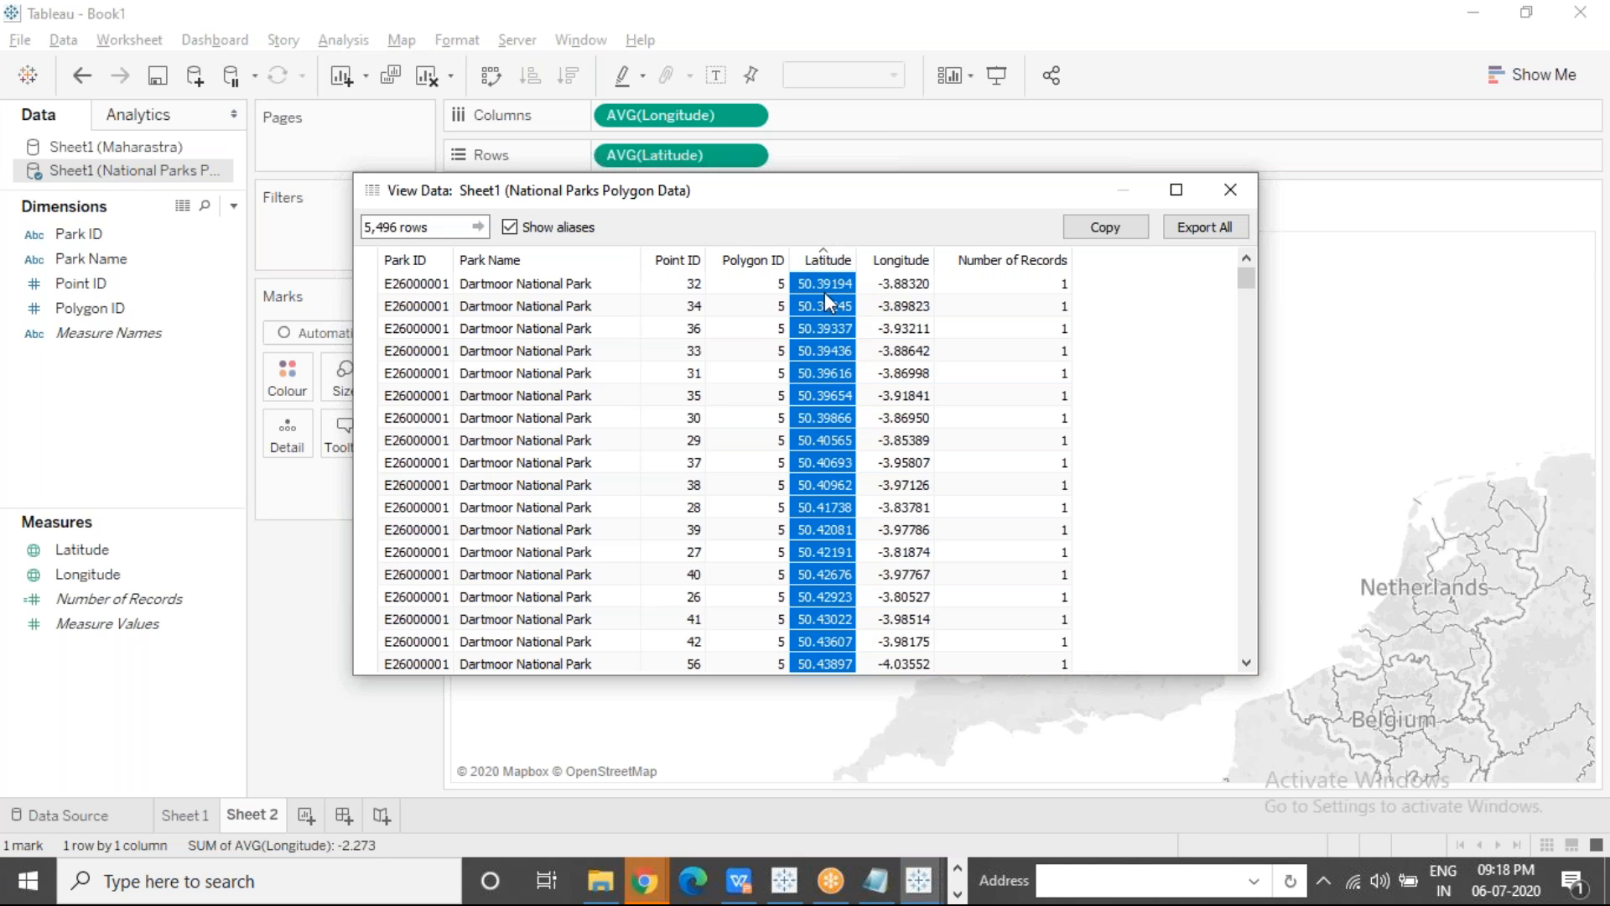
{"action": "left_click", "coordinate": [896, 270]}
{"action": "left_click", "coordinate": [896, 270]}
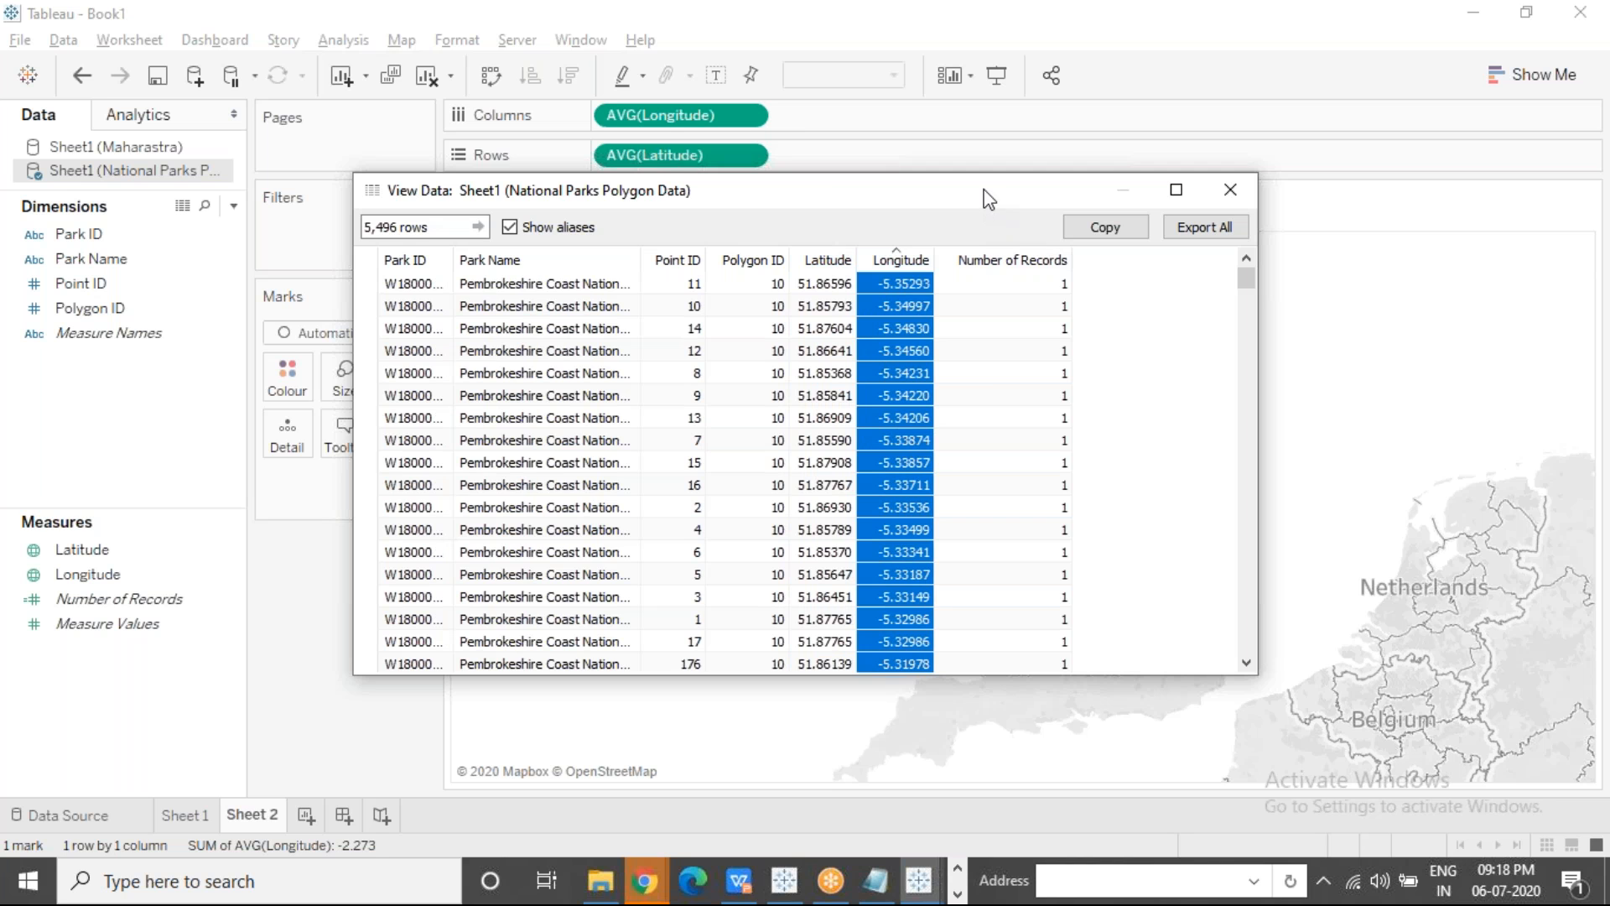
{"action": "key", "text": "Escape"}
Step: Add Polygon ID to the marks' detail so the map plots one point per polygon
{"action": "mouse_move", "coordinate": [1019, 517]}
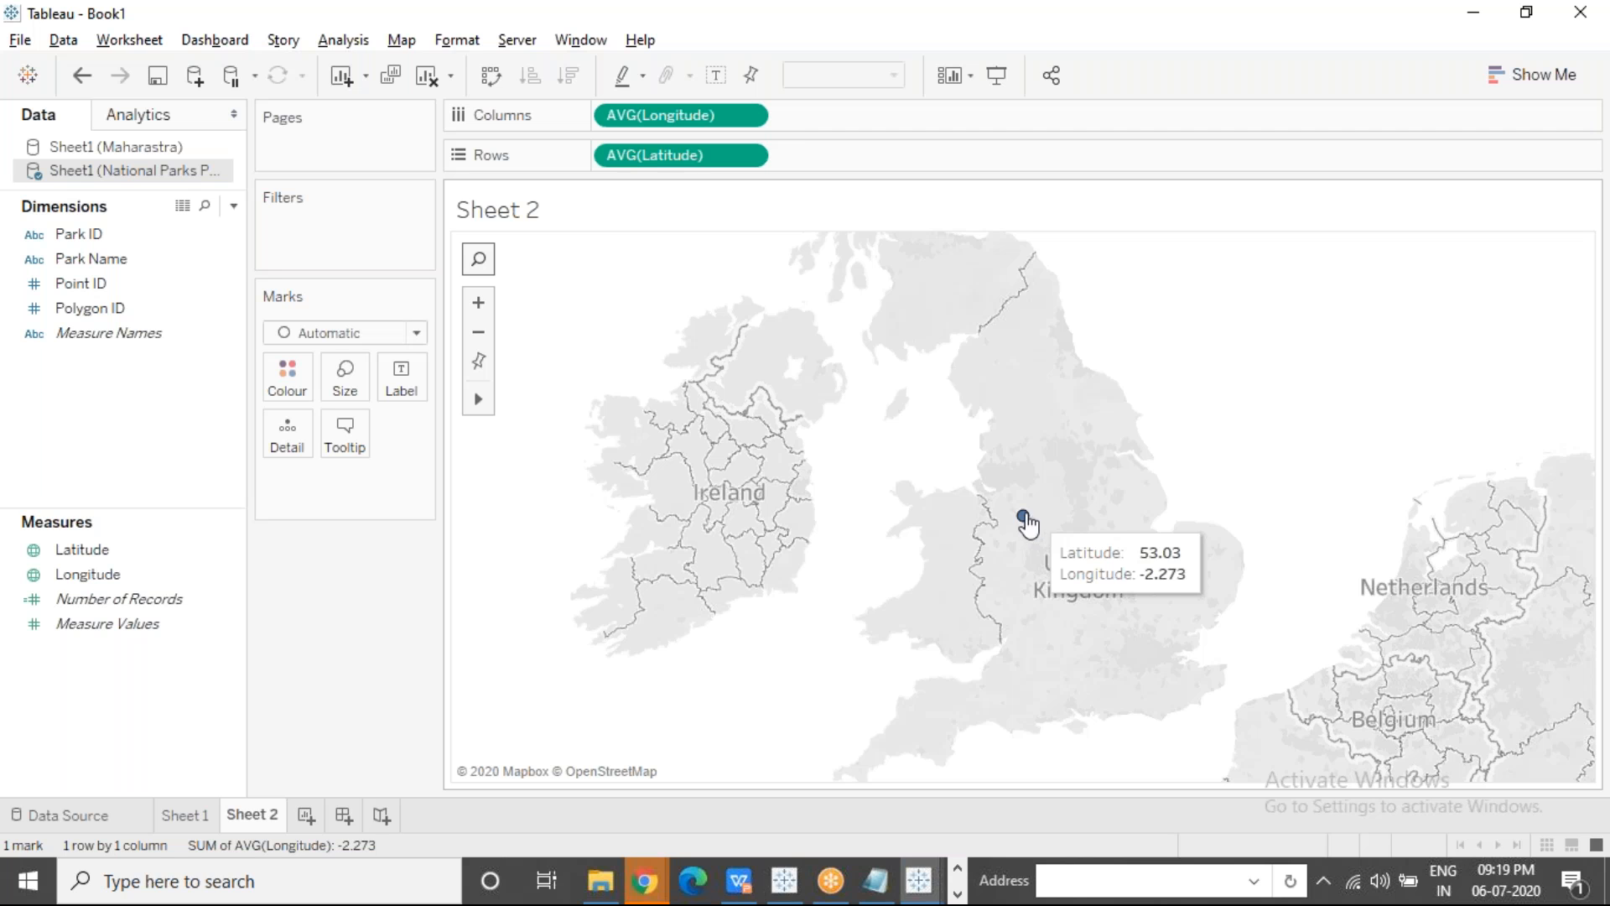
{"action": "left_click_drag", "start_coordinate": [137, 309], "coordinate": [293, 432]}
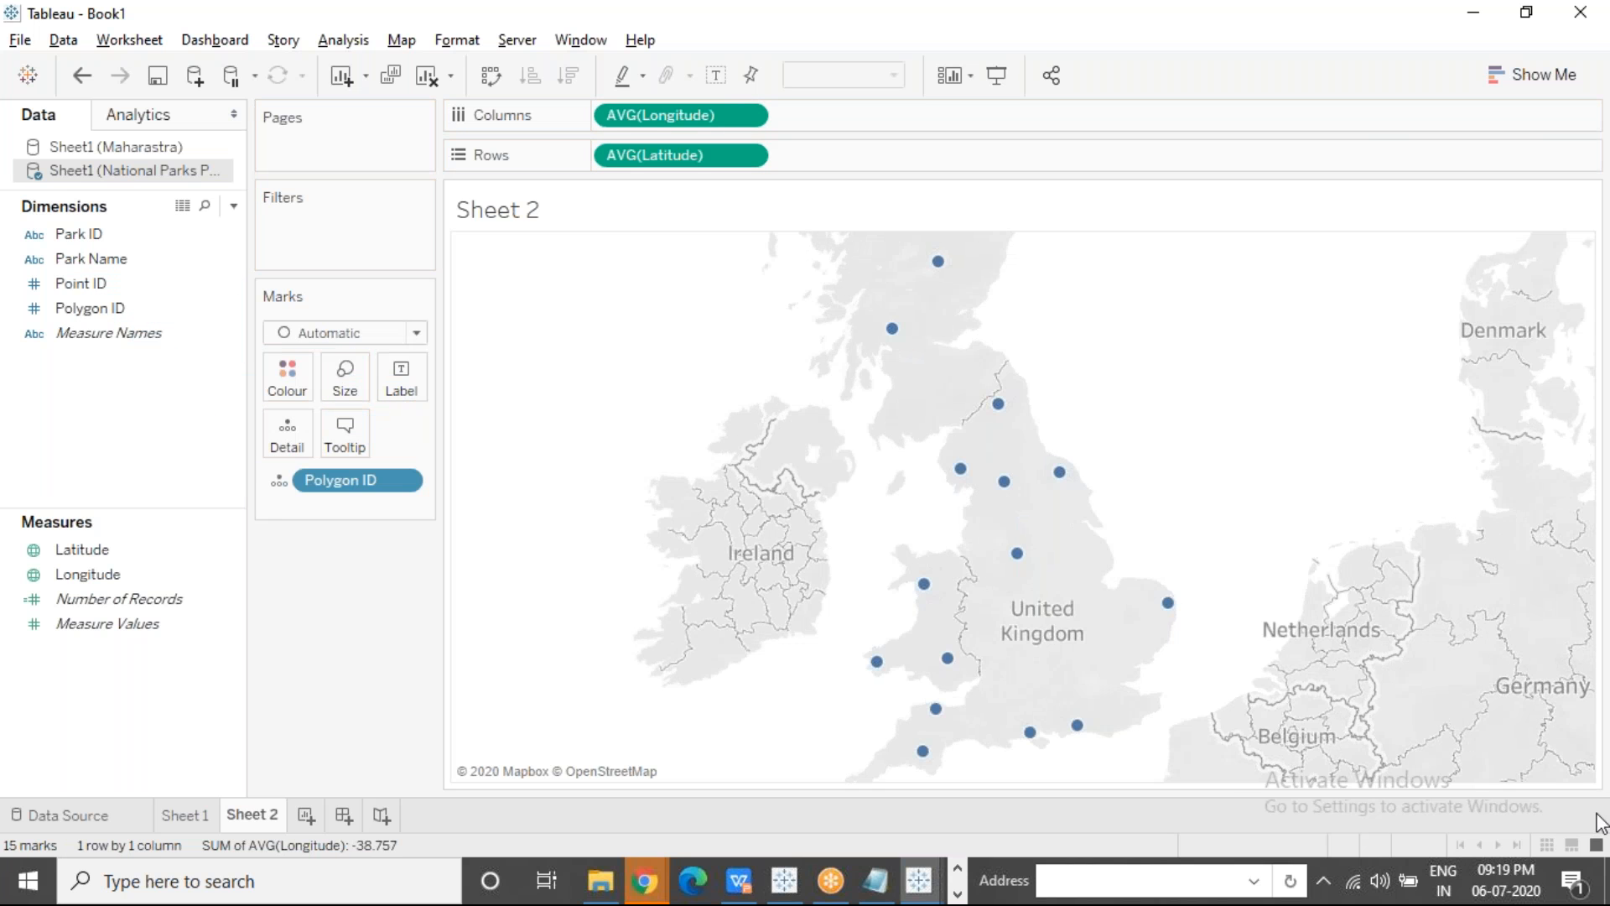
Step: Change the mark type to Polygon and use Point ID as the path connecting the points of each polygon
{"action": "mouse_move", "coordinate": [937, 264]}
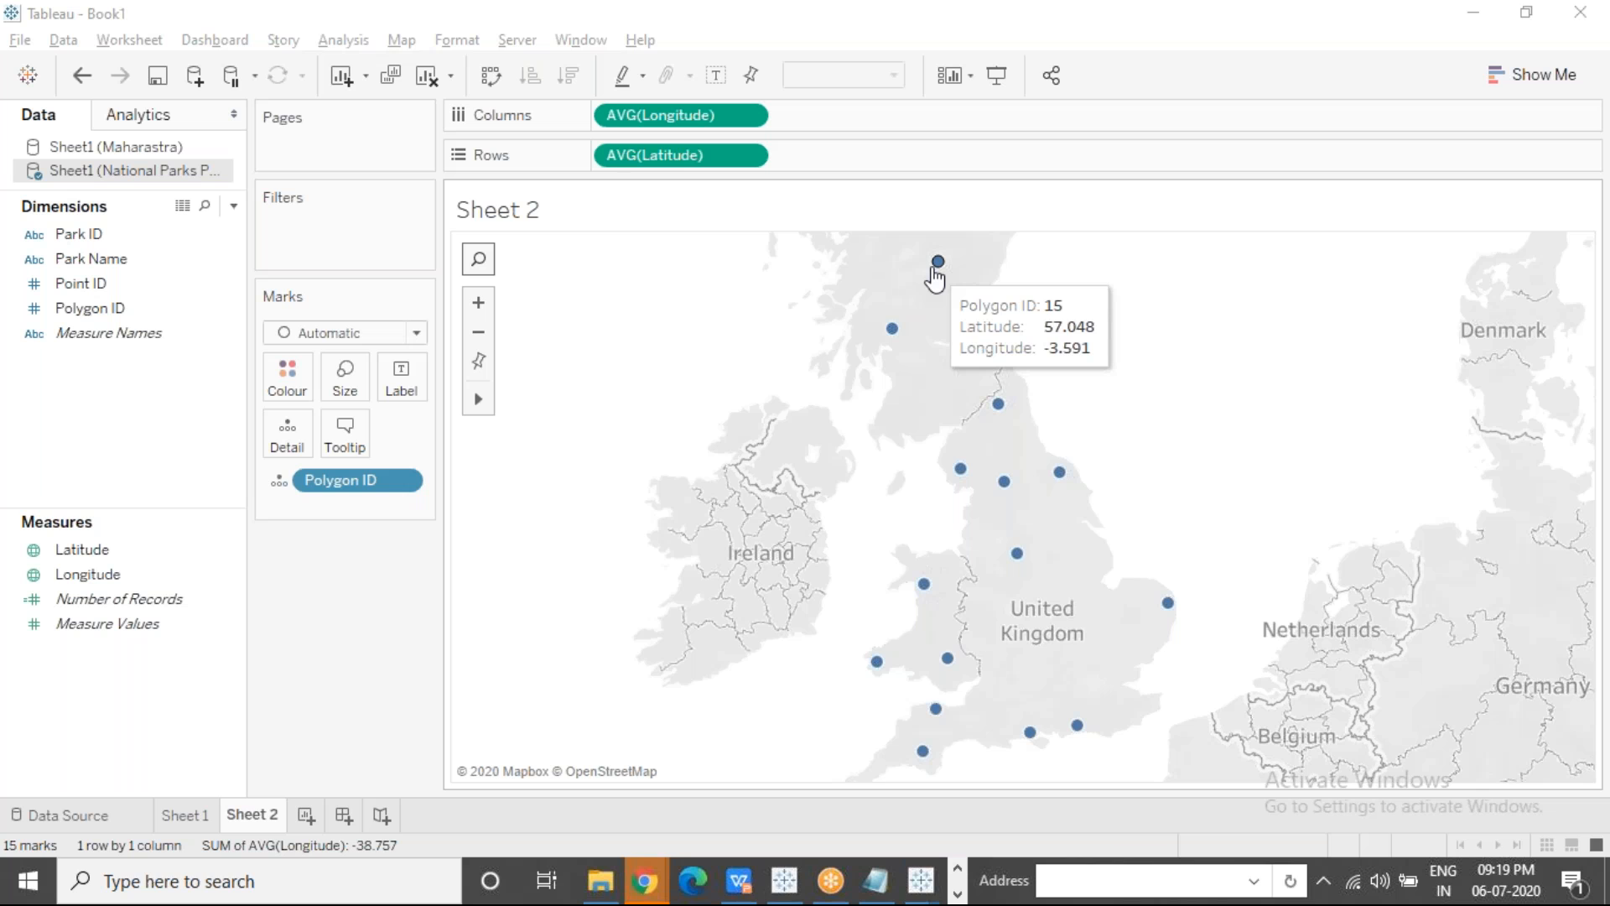
{"action": "mouse_move", "coordinate": [890, 340]}
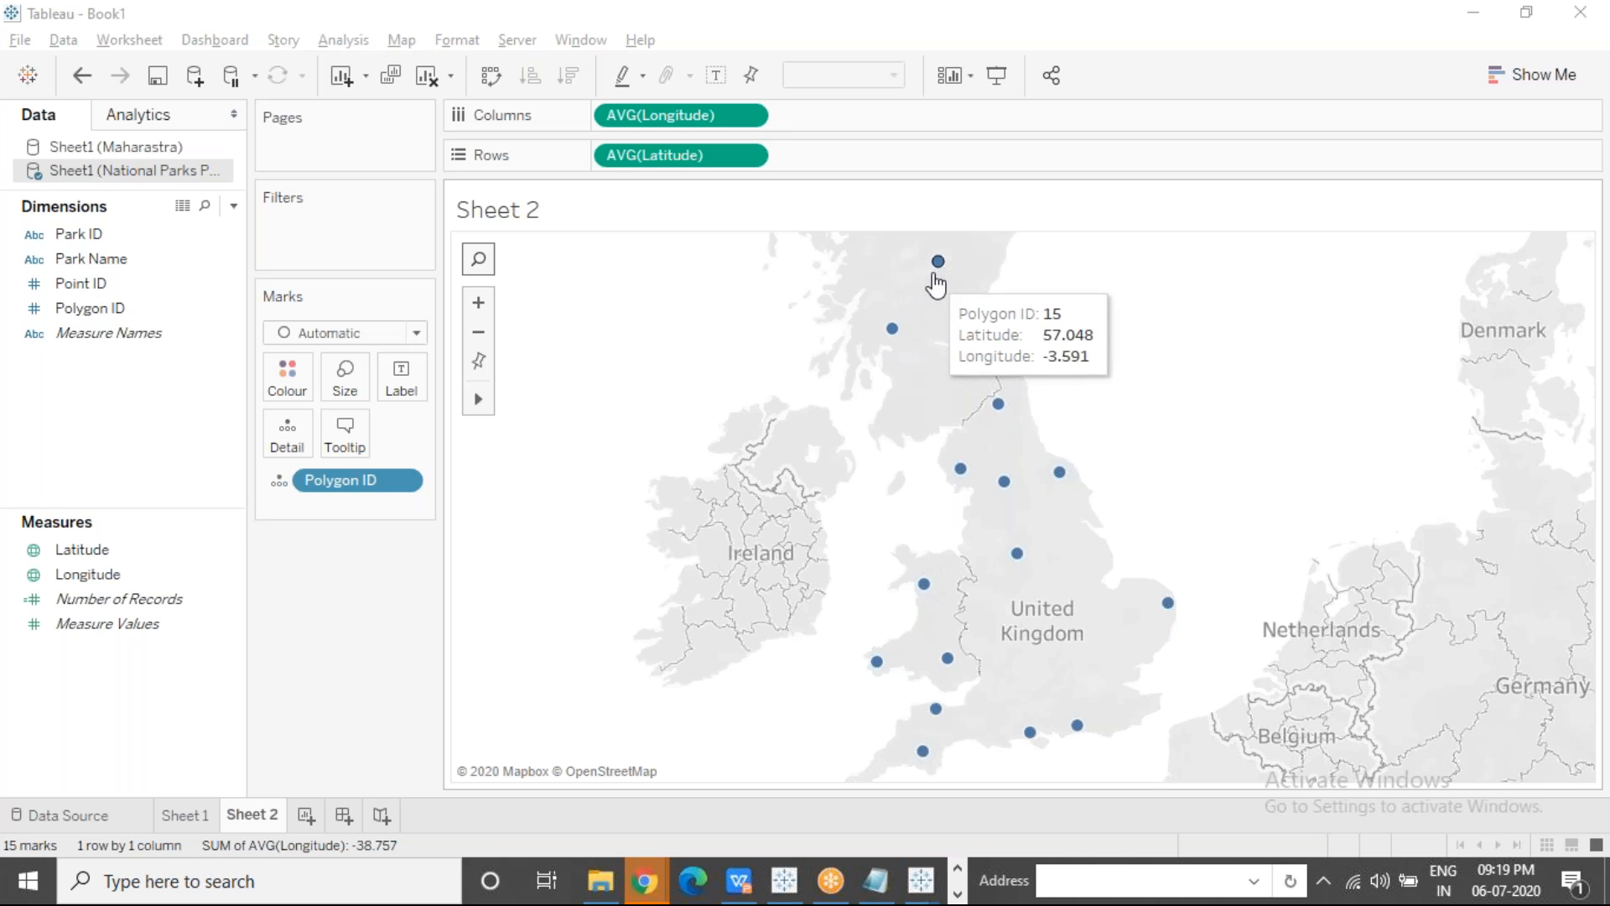
{"action": "mouse_move", "coordinate": [998, 413]}
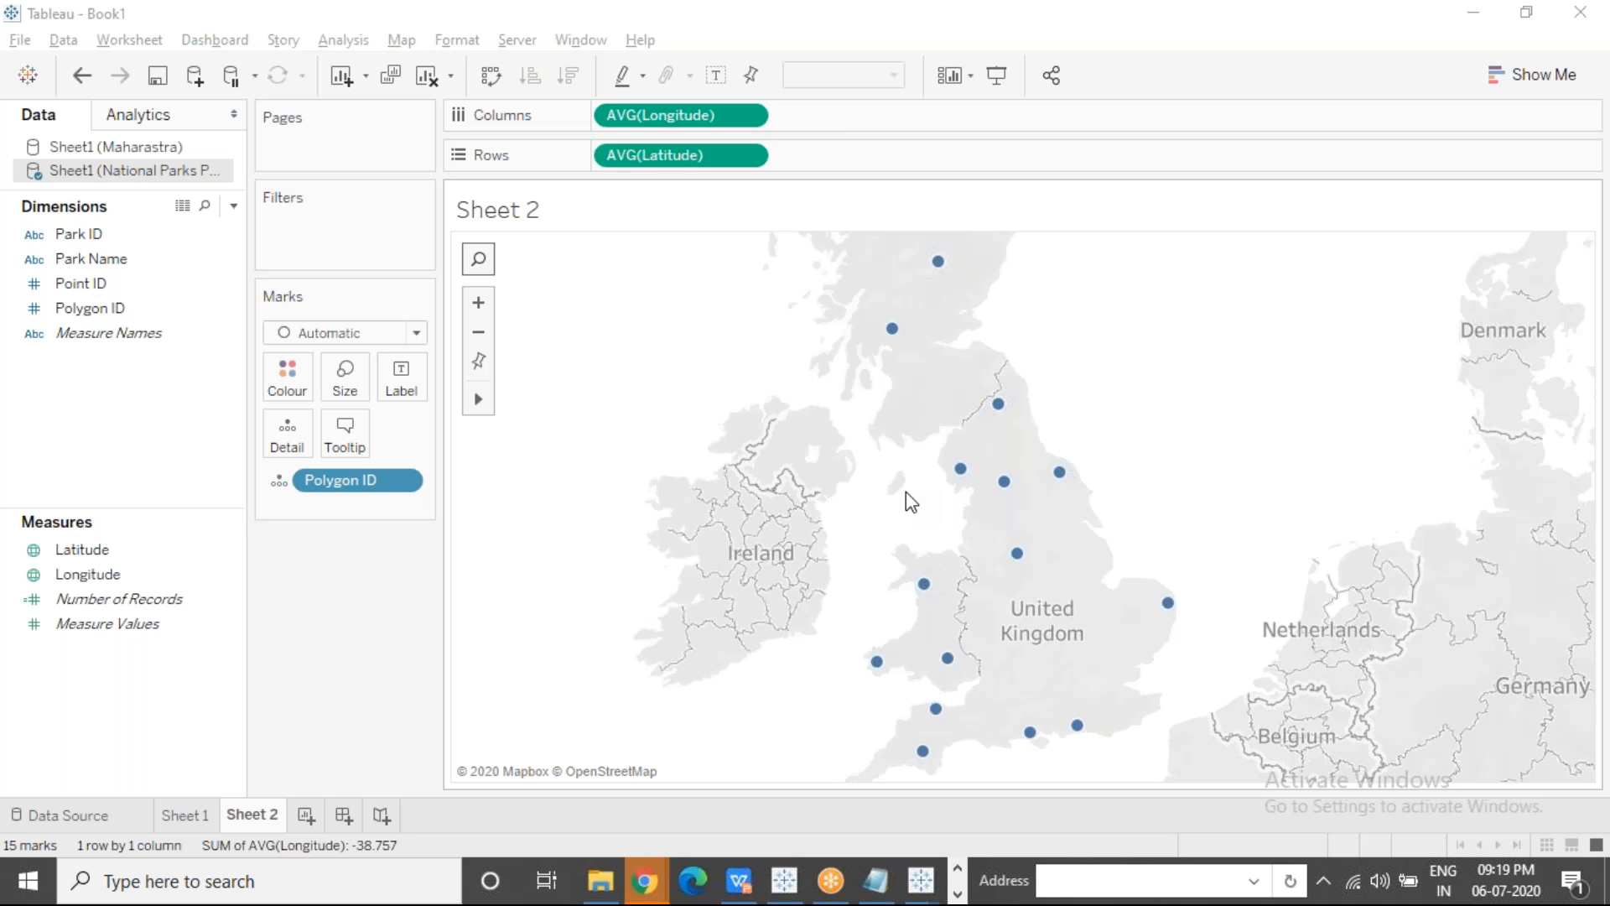
{"action": "left_click", "coordinate": [417, 333]}
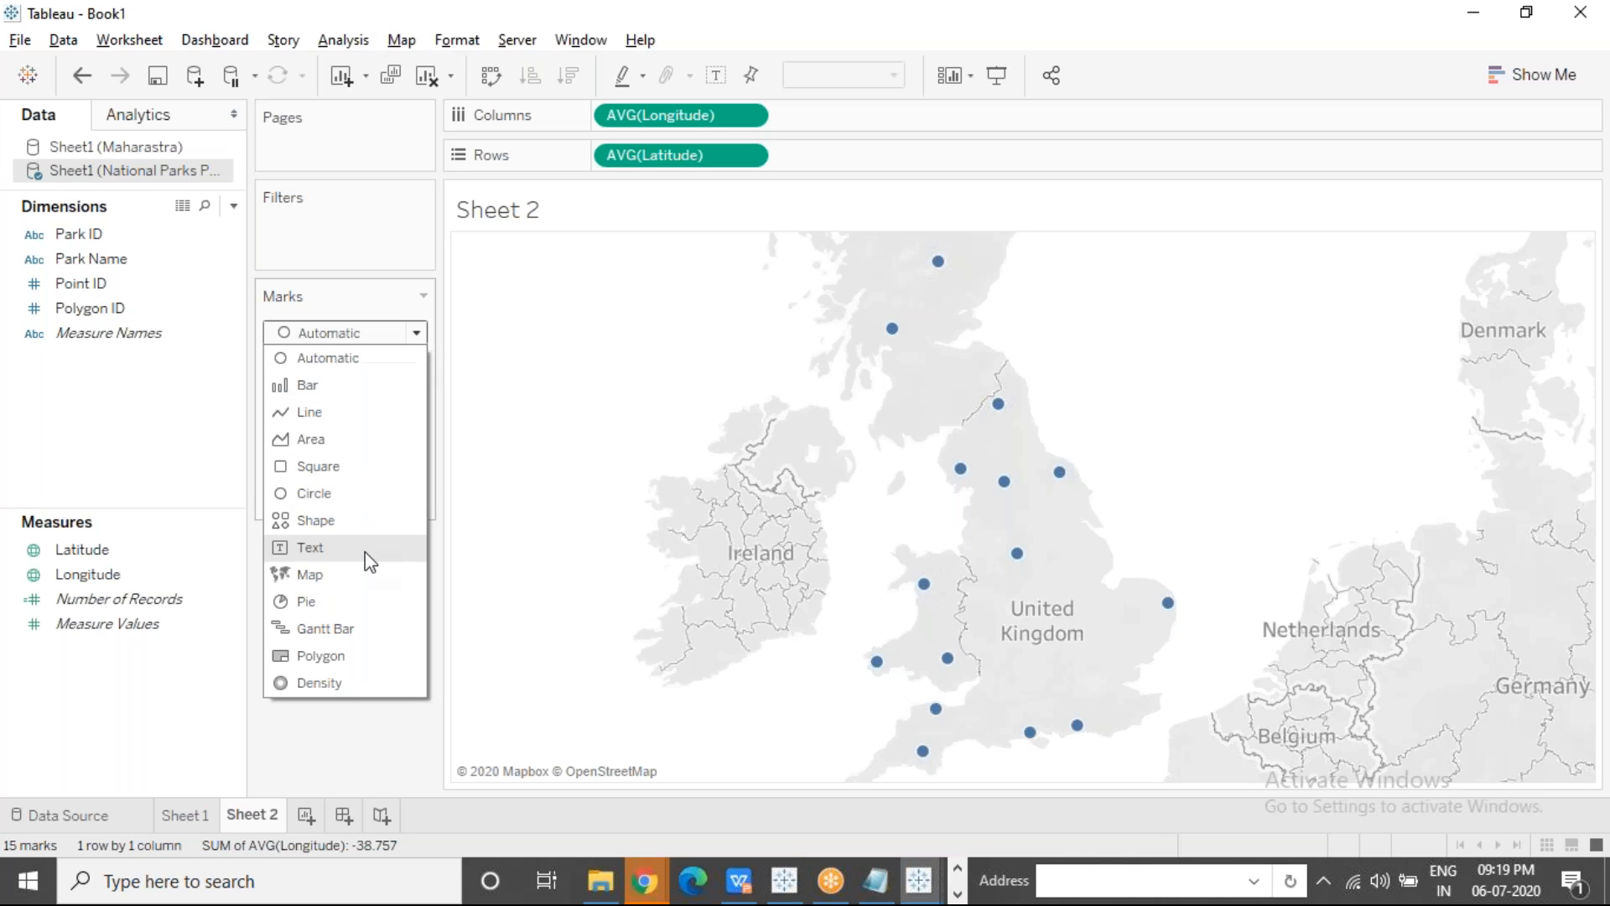
{"action": "left_click", "coordinate": [351, 664]}
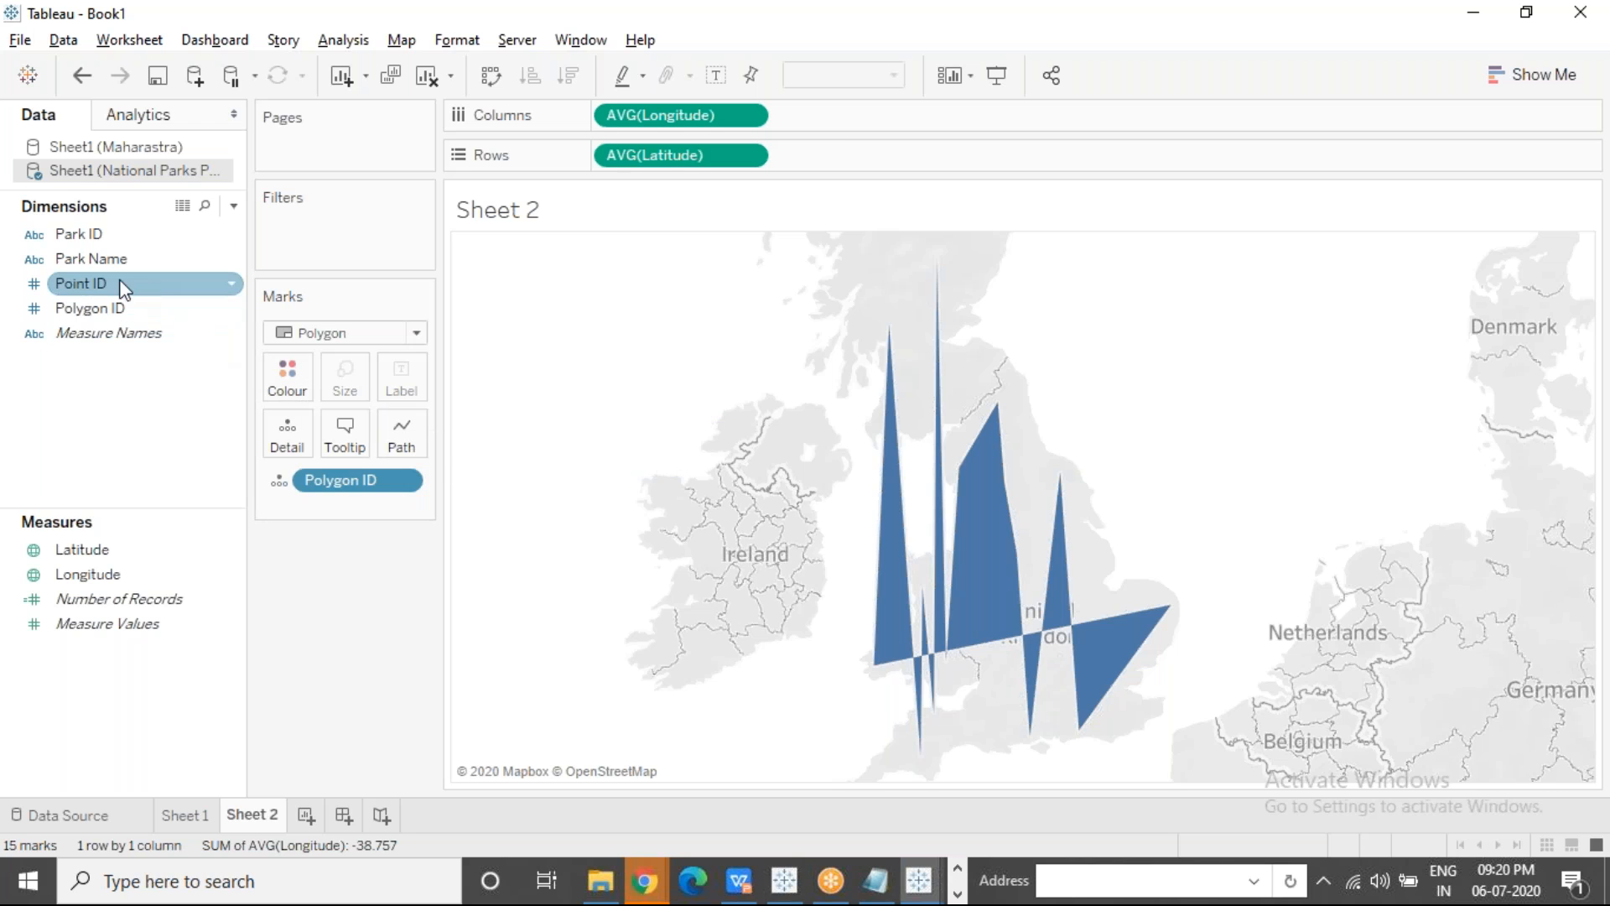
{"action": "left_click", "coordinate": [81, 285]}
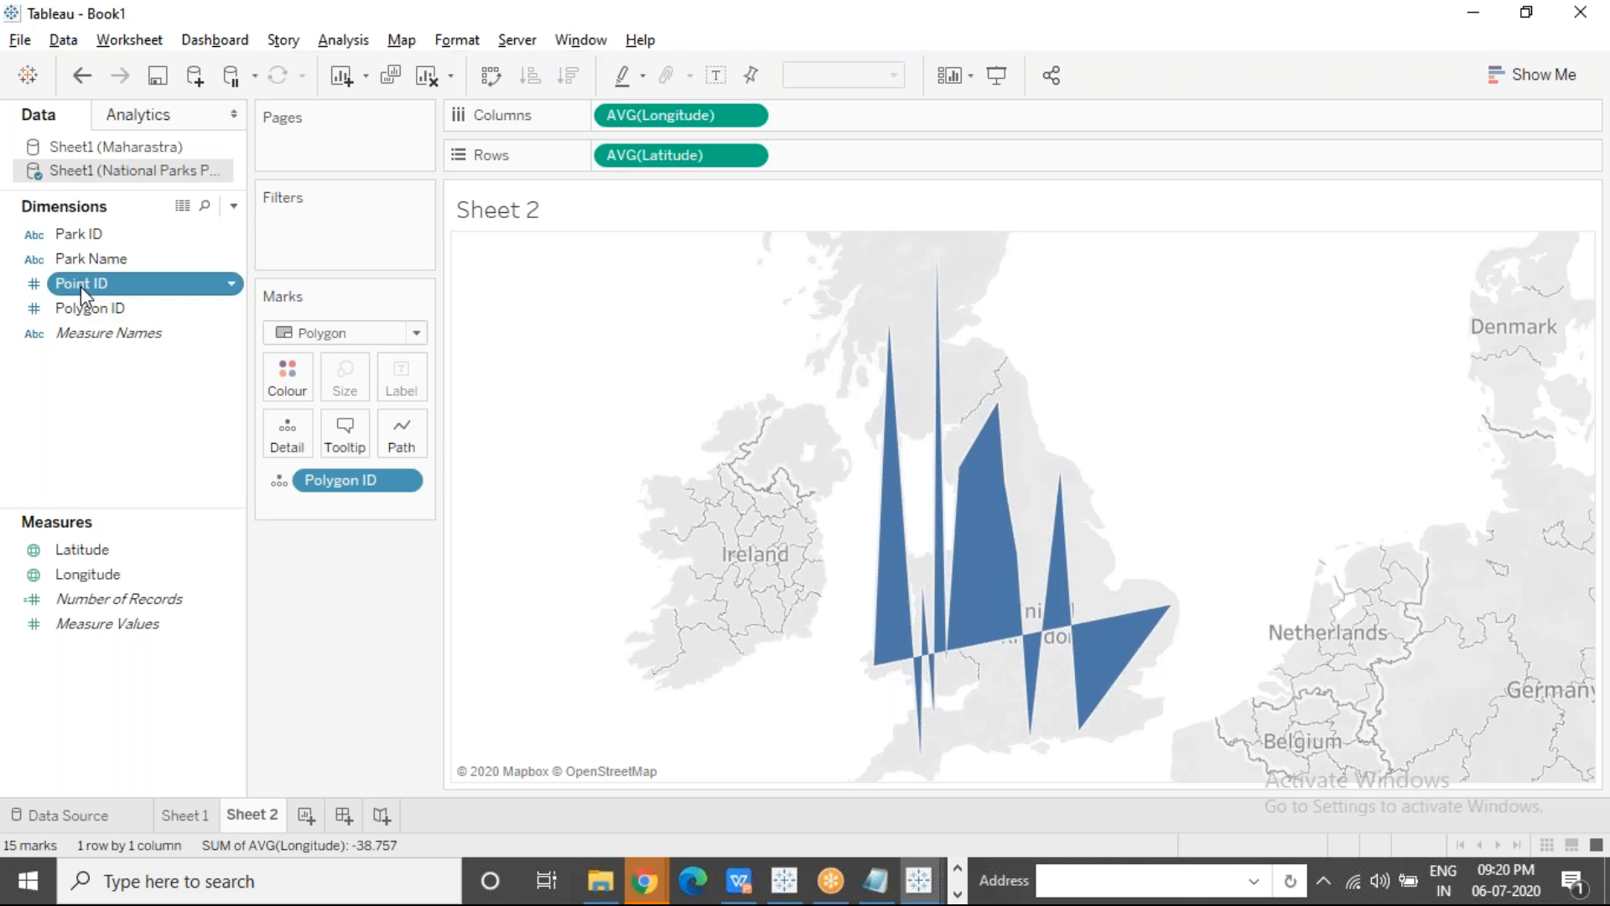
{"action": "left_click_drag", "start_coordinate": [81, 285], "coordinate": [402, 435]}
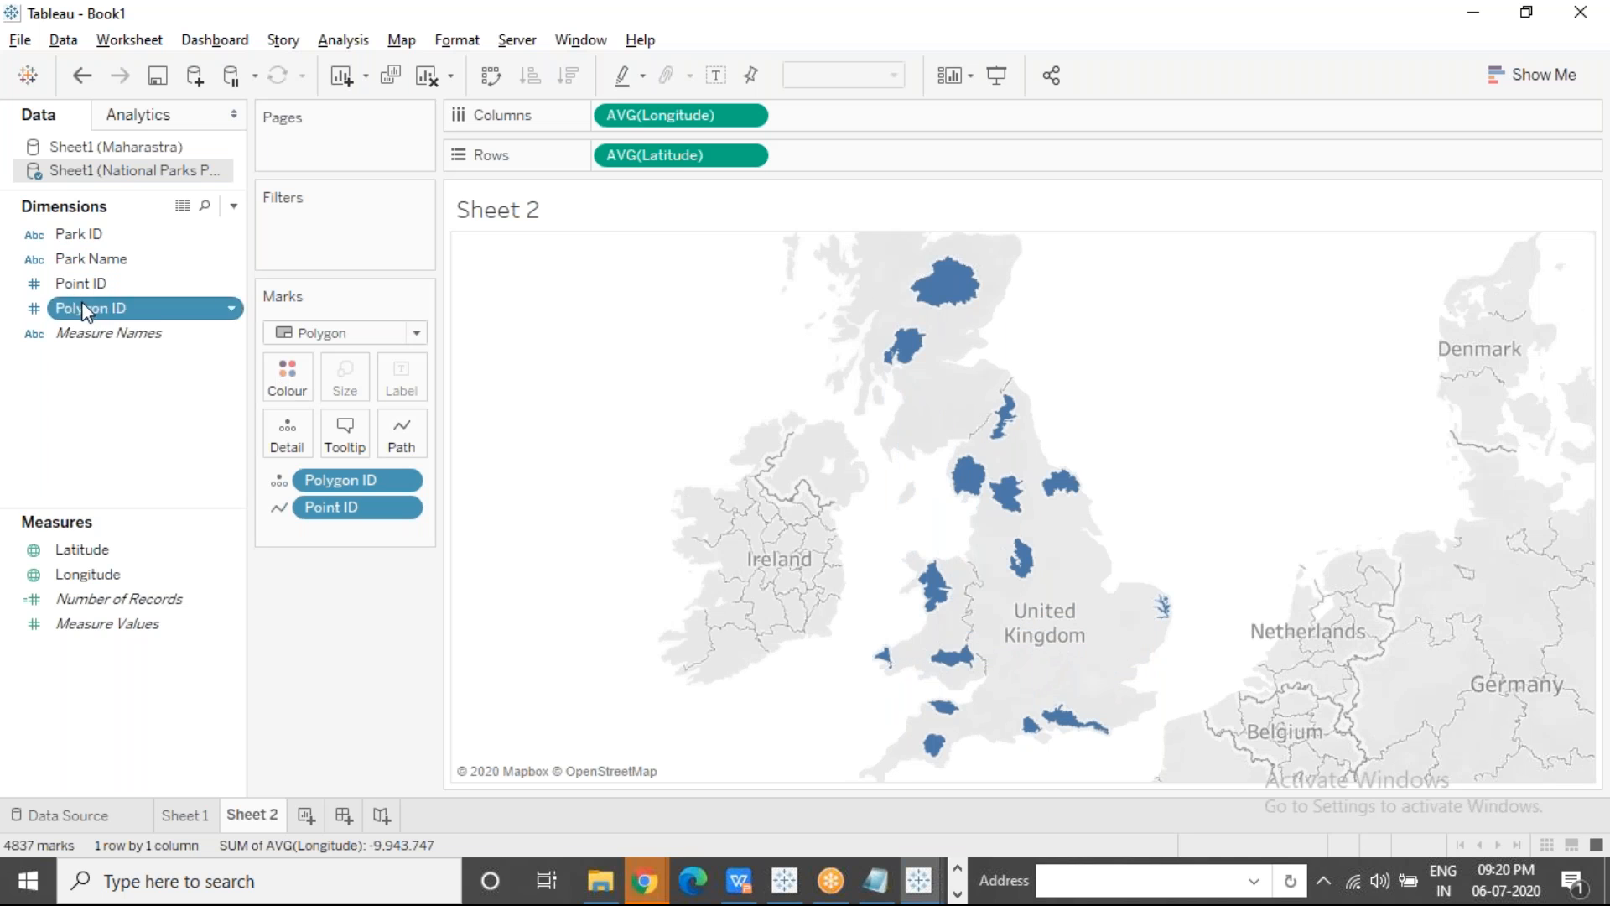
Step: Colour the polygons by Polygon ID and choose the Light background map
{"action": "left_click_drag", "start_coordinate": [83, 308], "coordinate": [287, 375]}
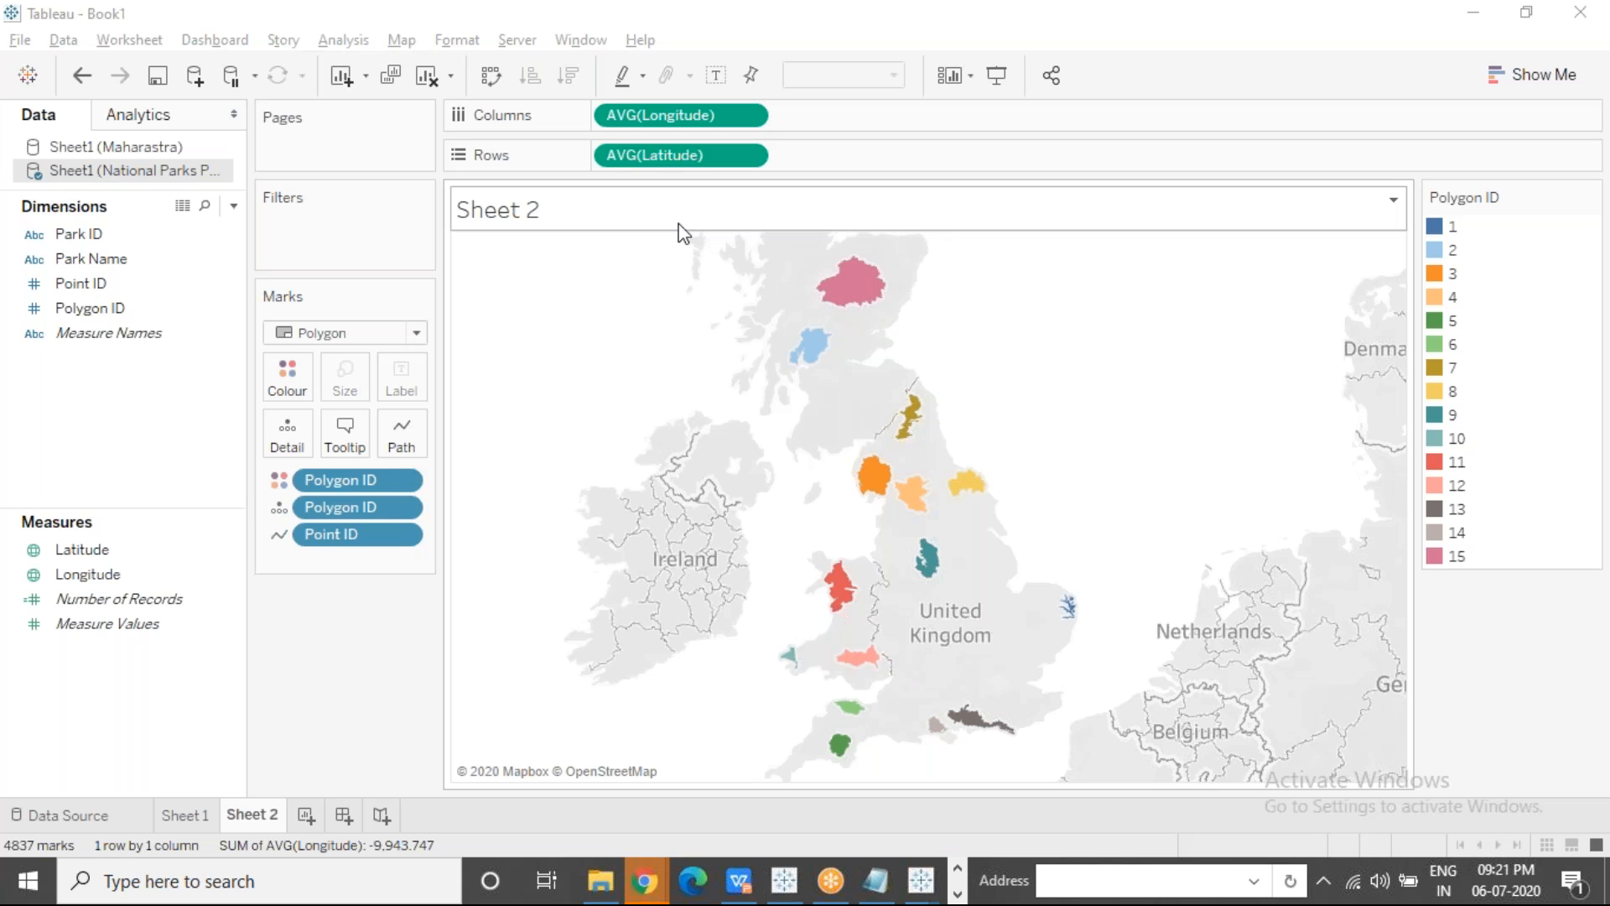
{"action": "left_click", "coordinate": [402, 42]}
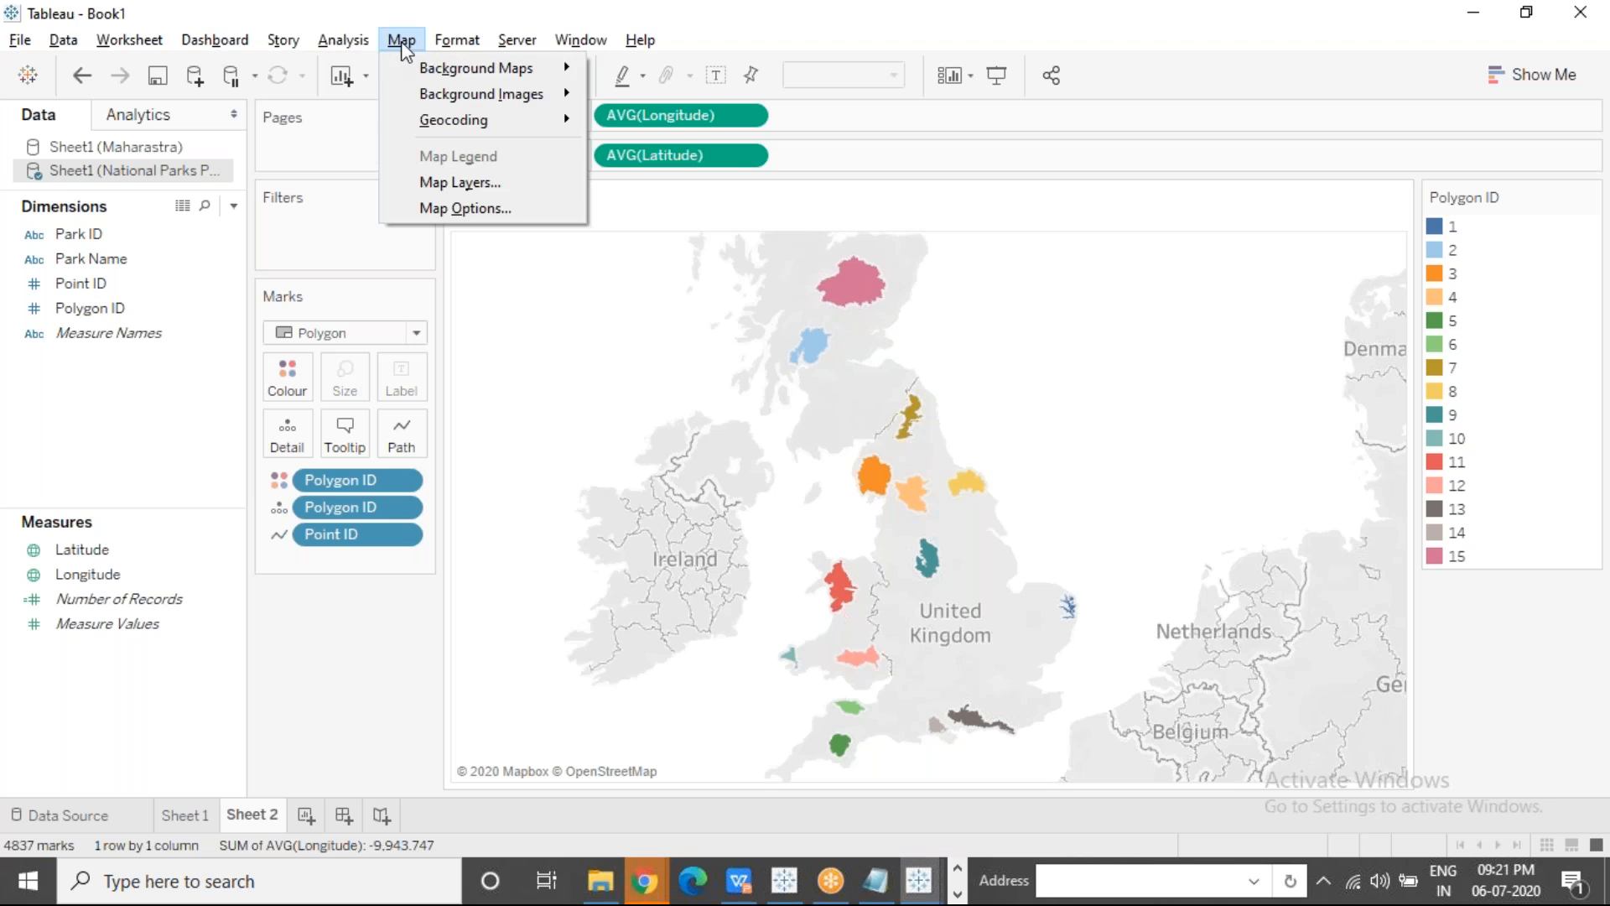
{"action": "mouse_move", "coordinate": [408, 67]}
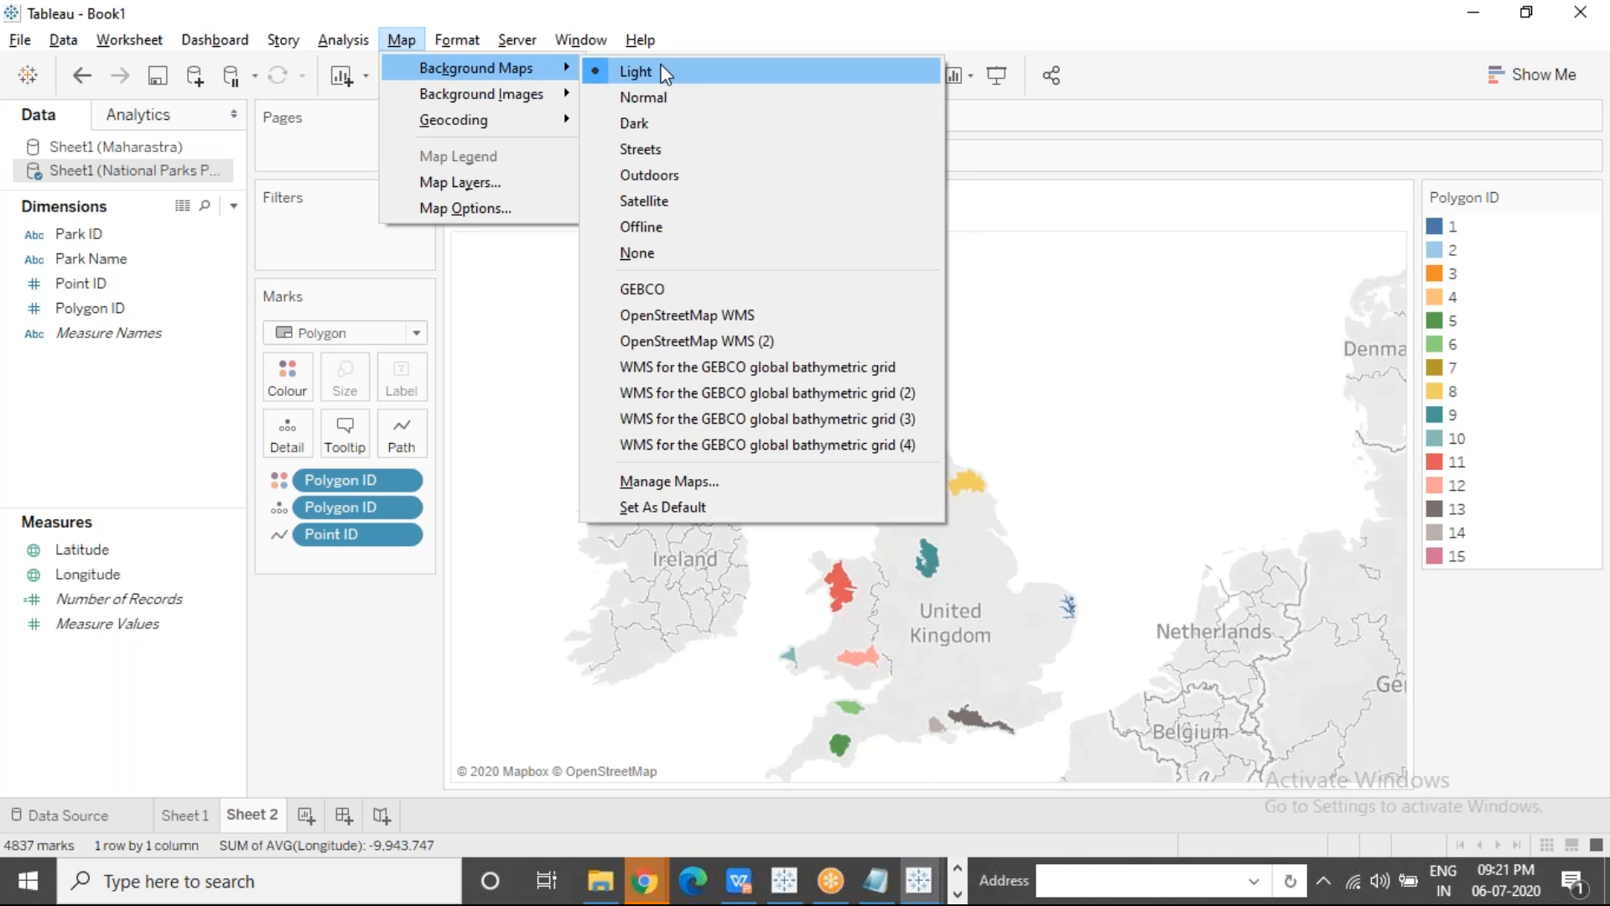
{"action": "left_click", "coordinate": [726, 77]}
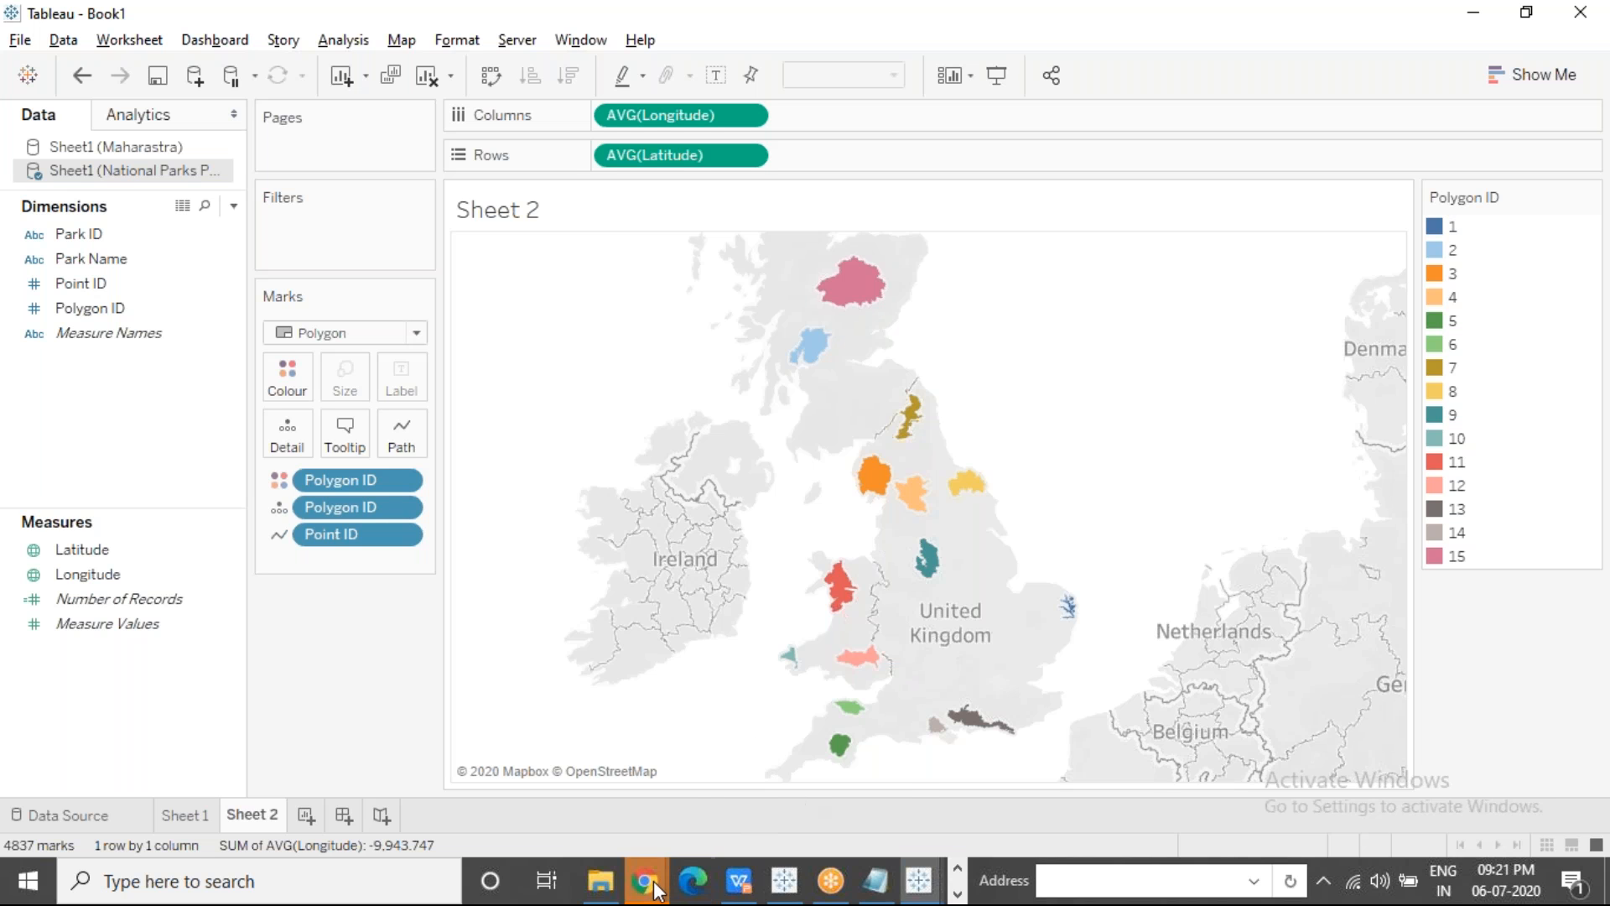
Step: Switch to Google Drive in Chrome, close the open link-sharing dialog, and return to the national parks map in Tableau
{"action": "mouse_move", "coordinate": [655, 889]}
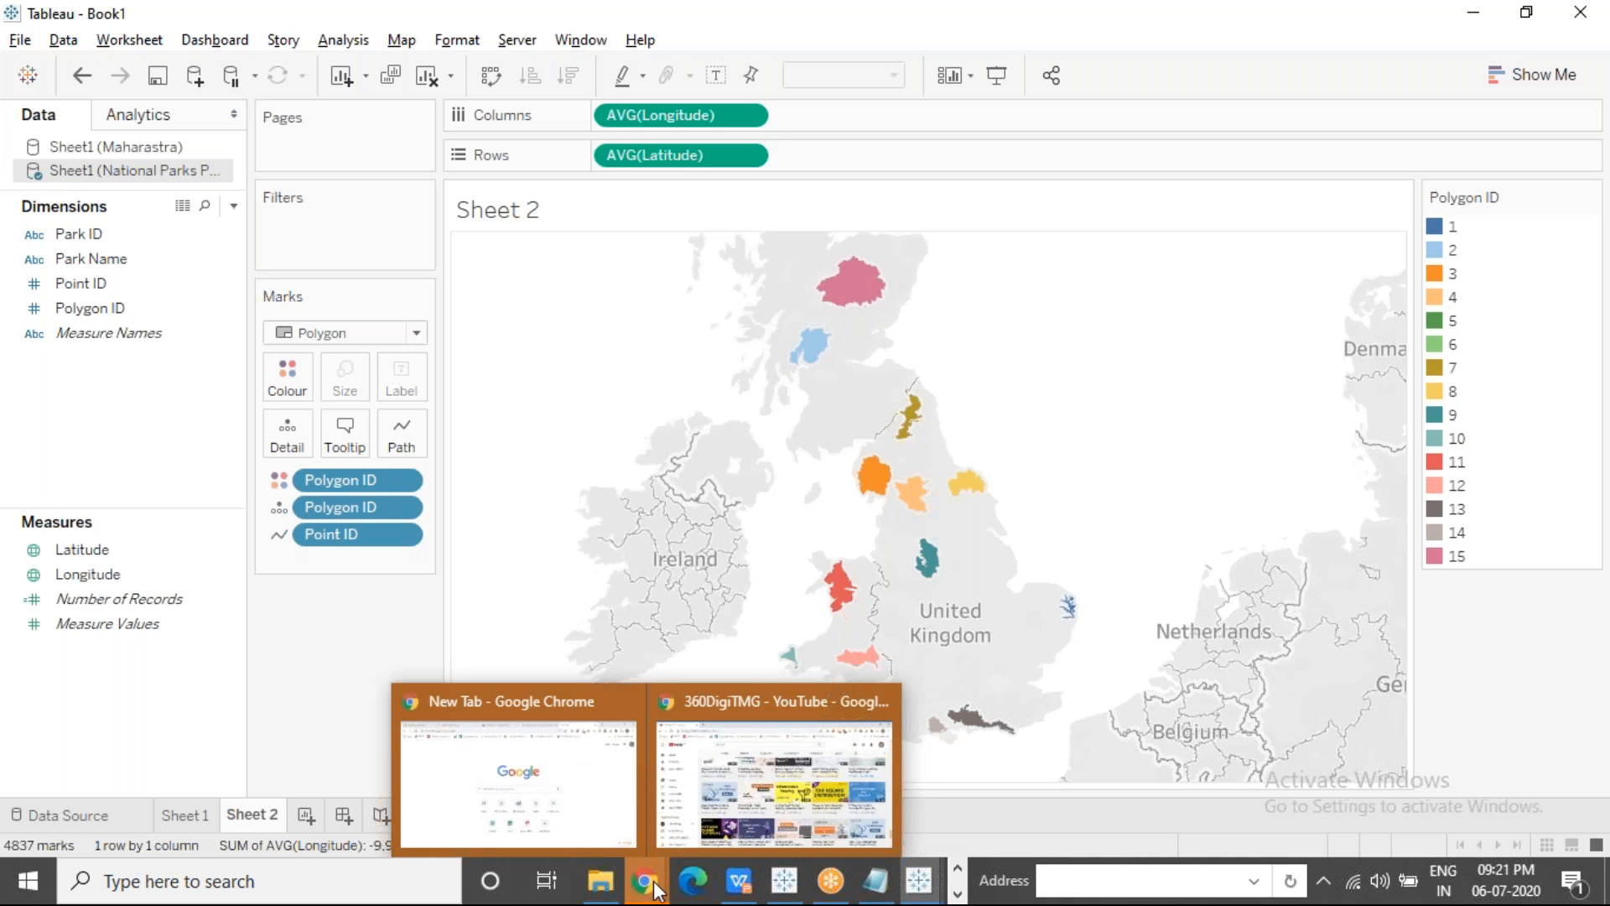
{"action": "left_click", "coordinate": [586, 820]}
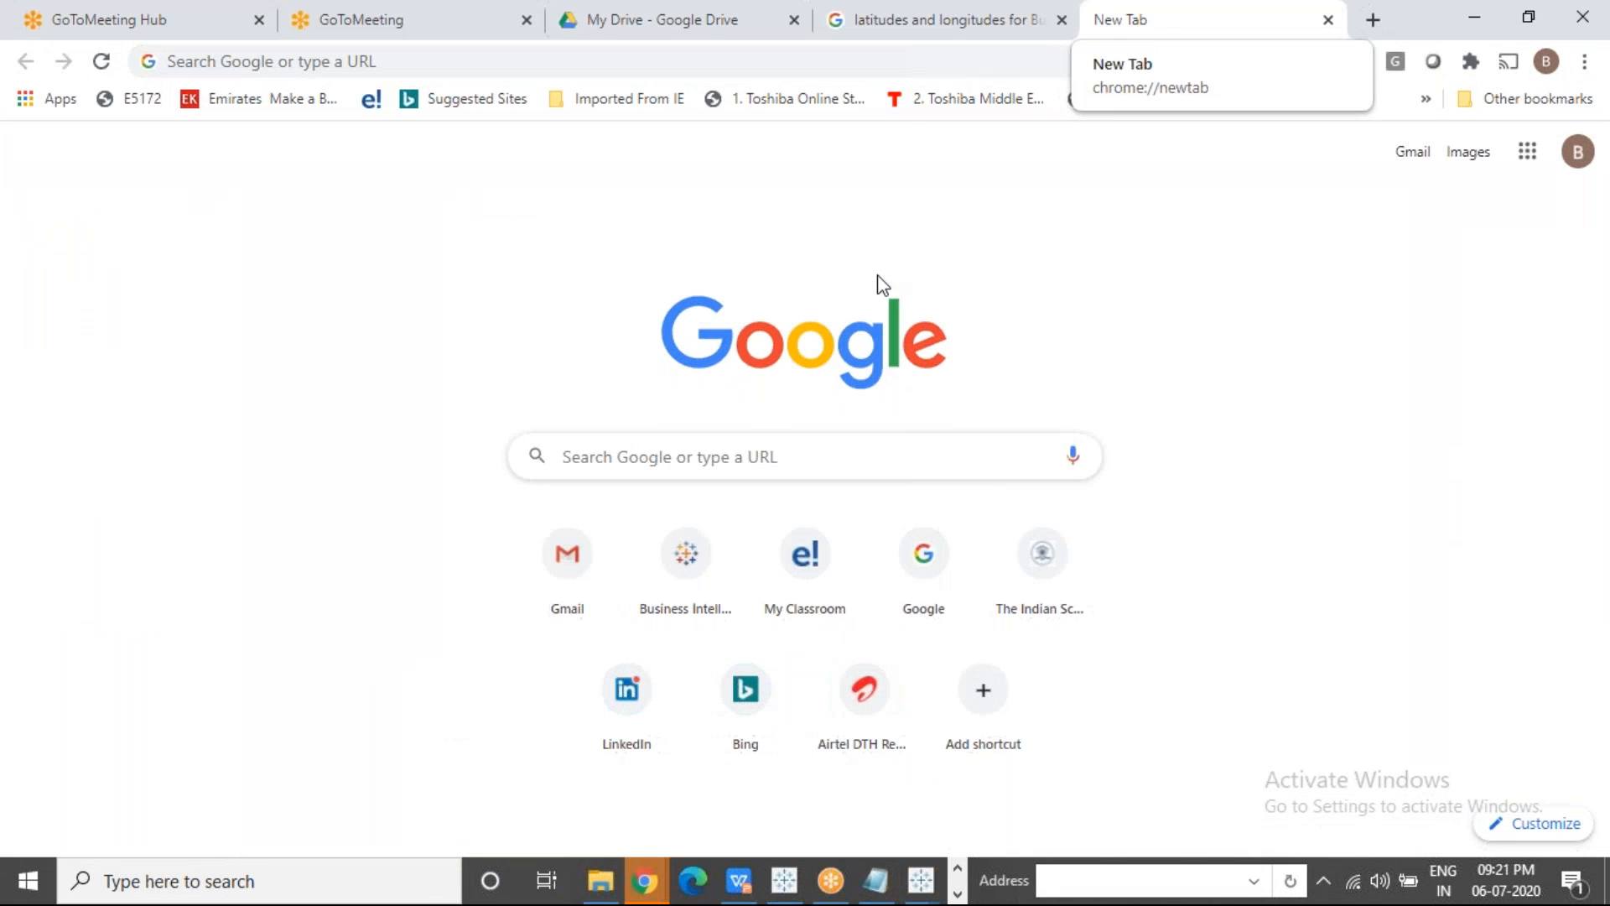
{"action": "left_click", "coordinate": [664, 18]}
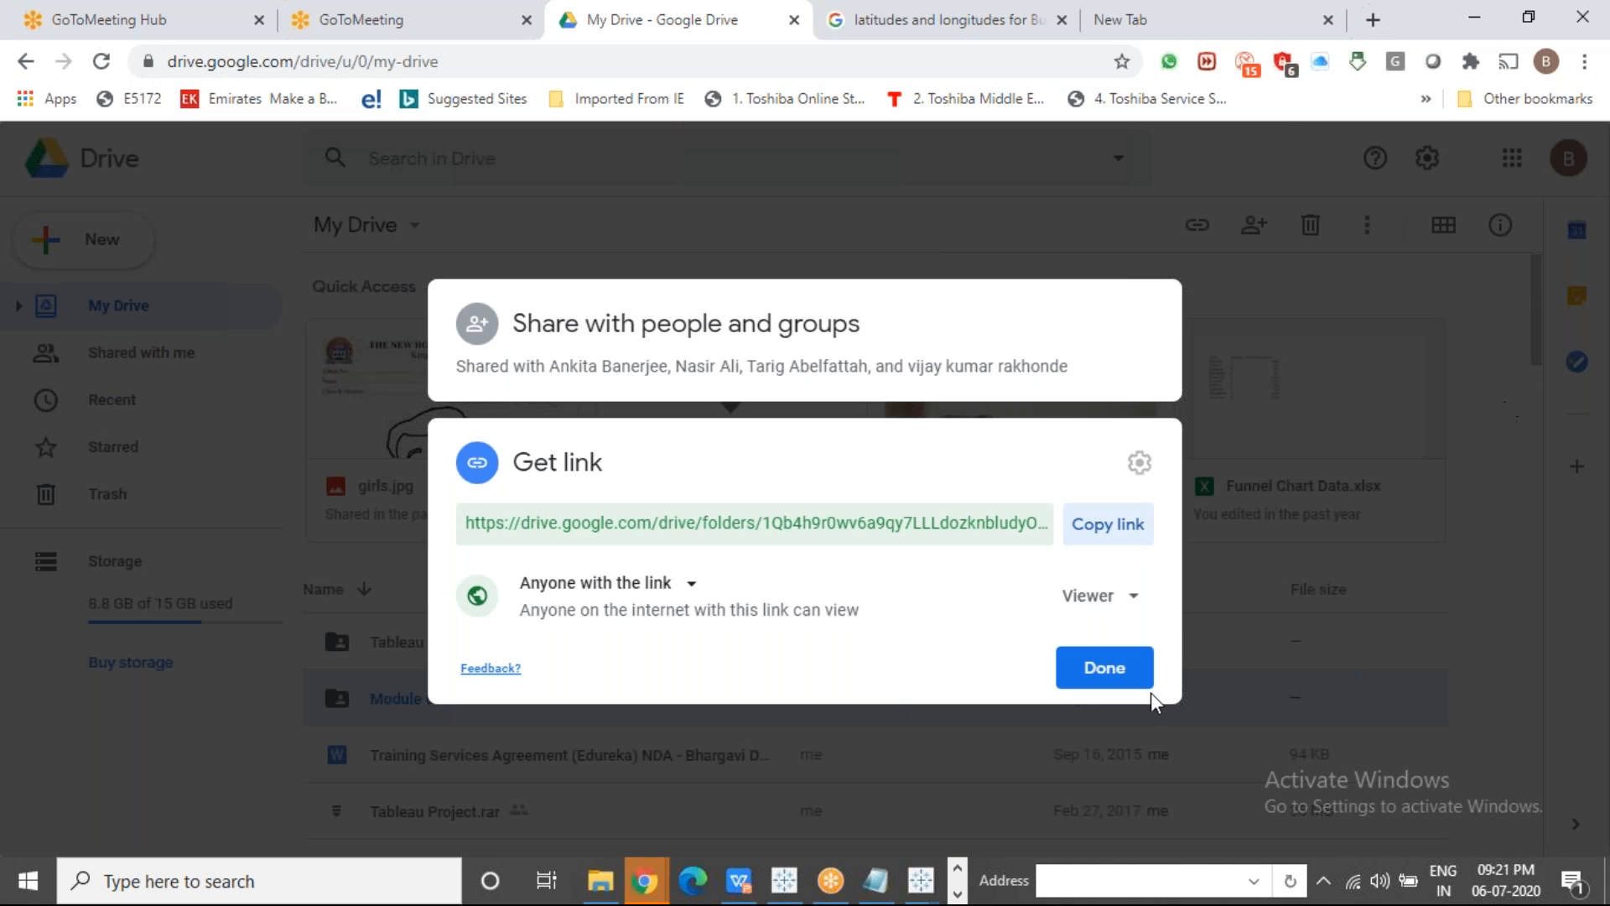
{"action": "left_click", "coordinate": [1125, 676]}
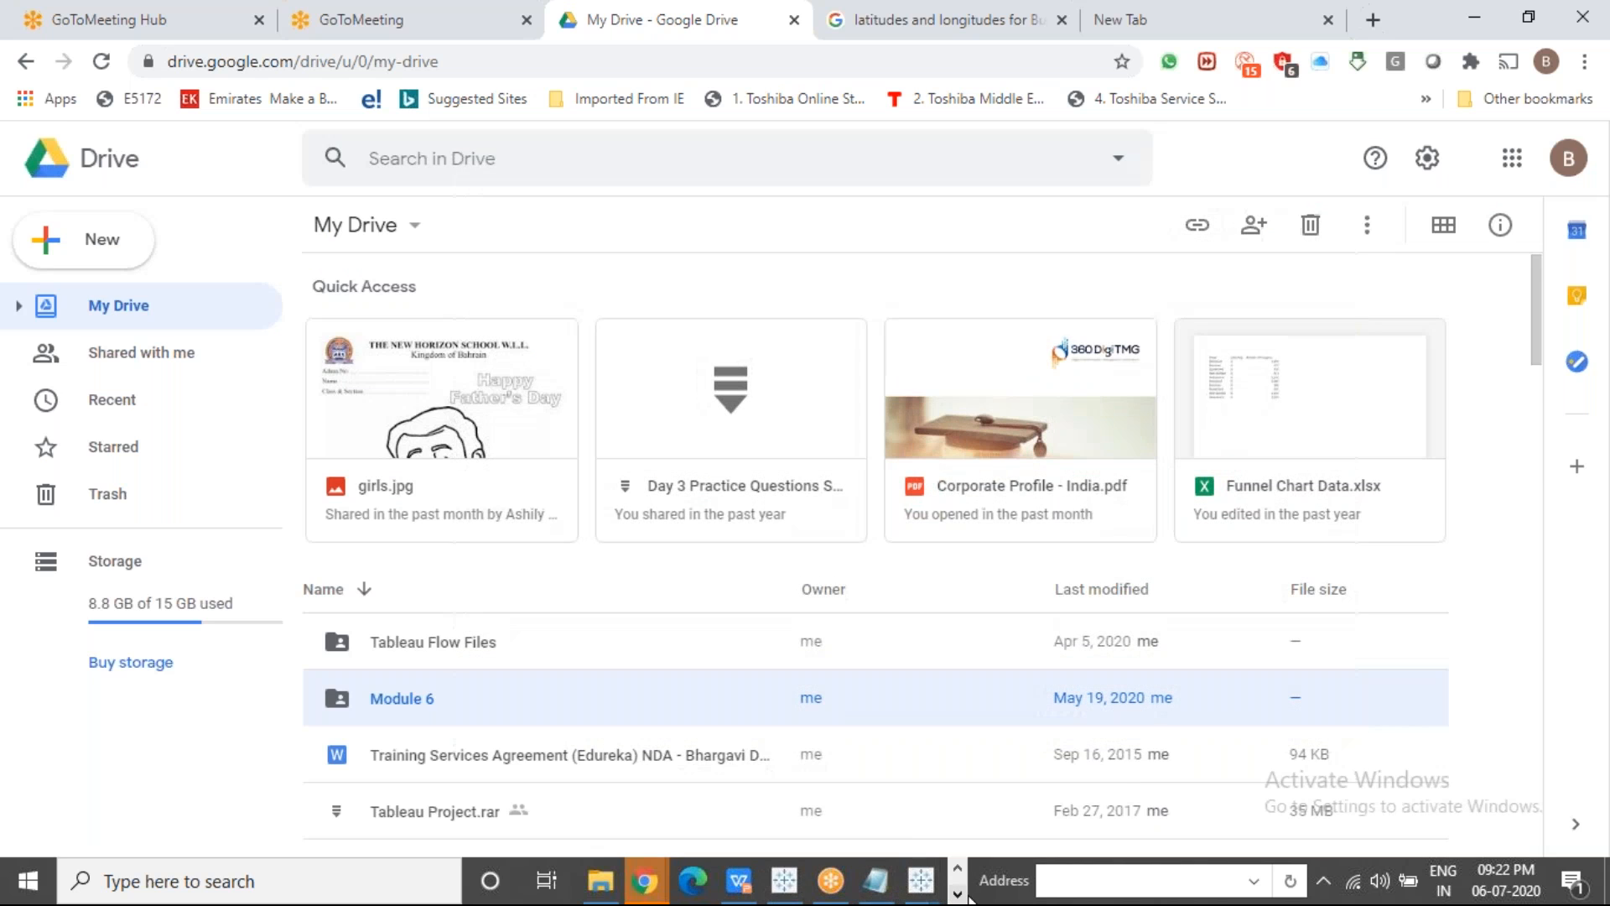
{"action": "left_click", "coordinate": [782, 889]}
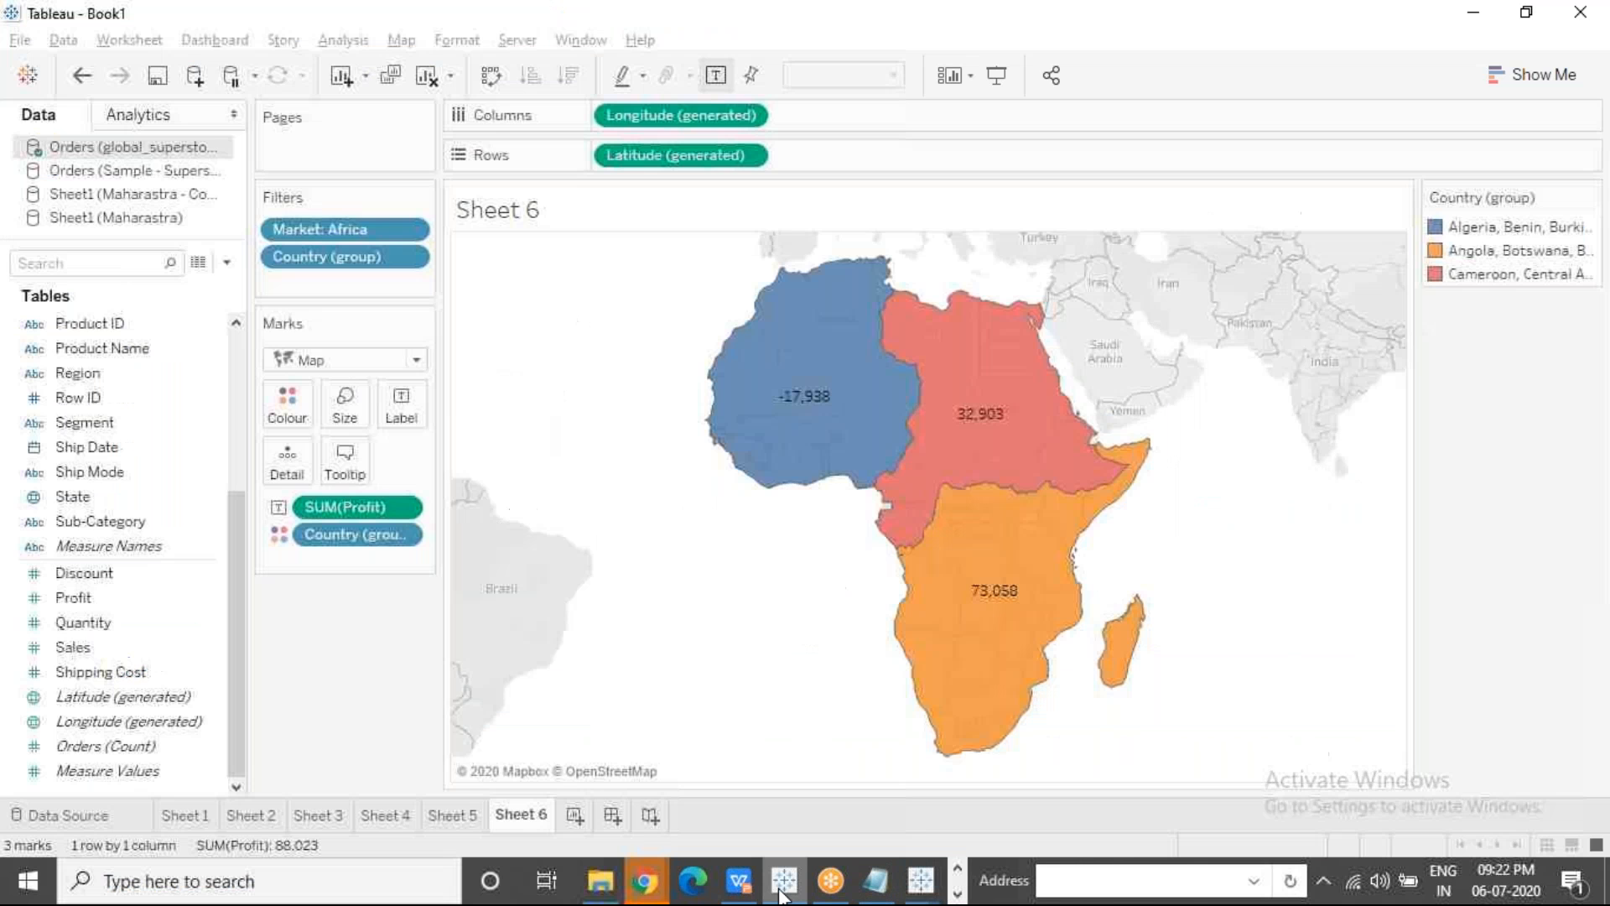
{"action": "mouse_move", "coordinate": [919, 891]}
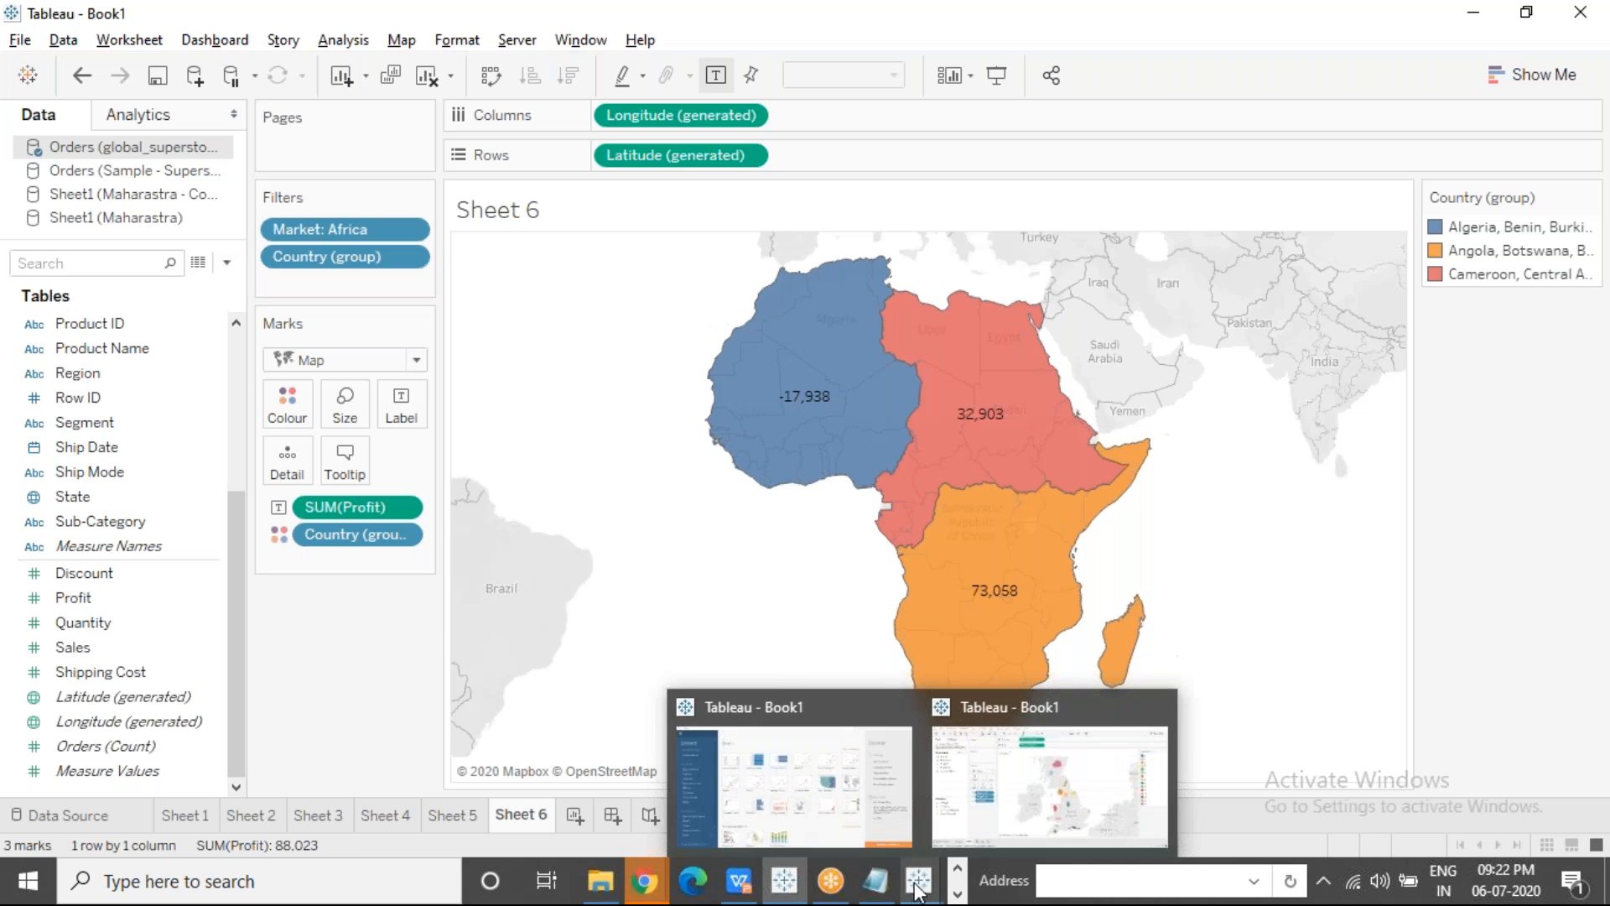
{"action": "left_click", "coordinate": [1017, 795]}
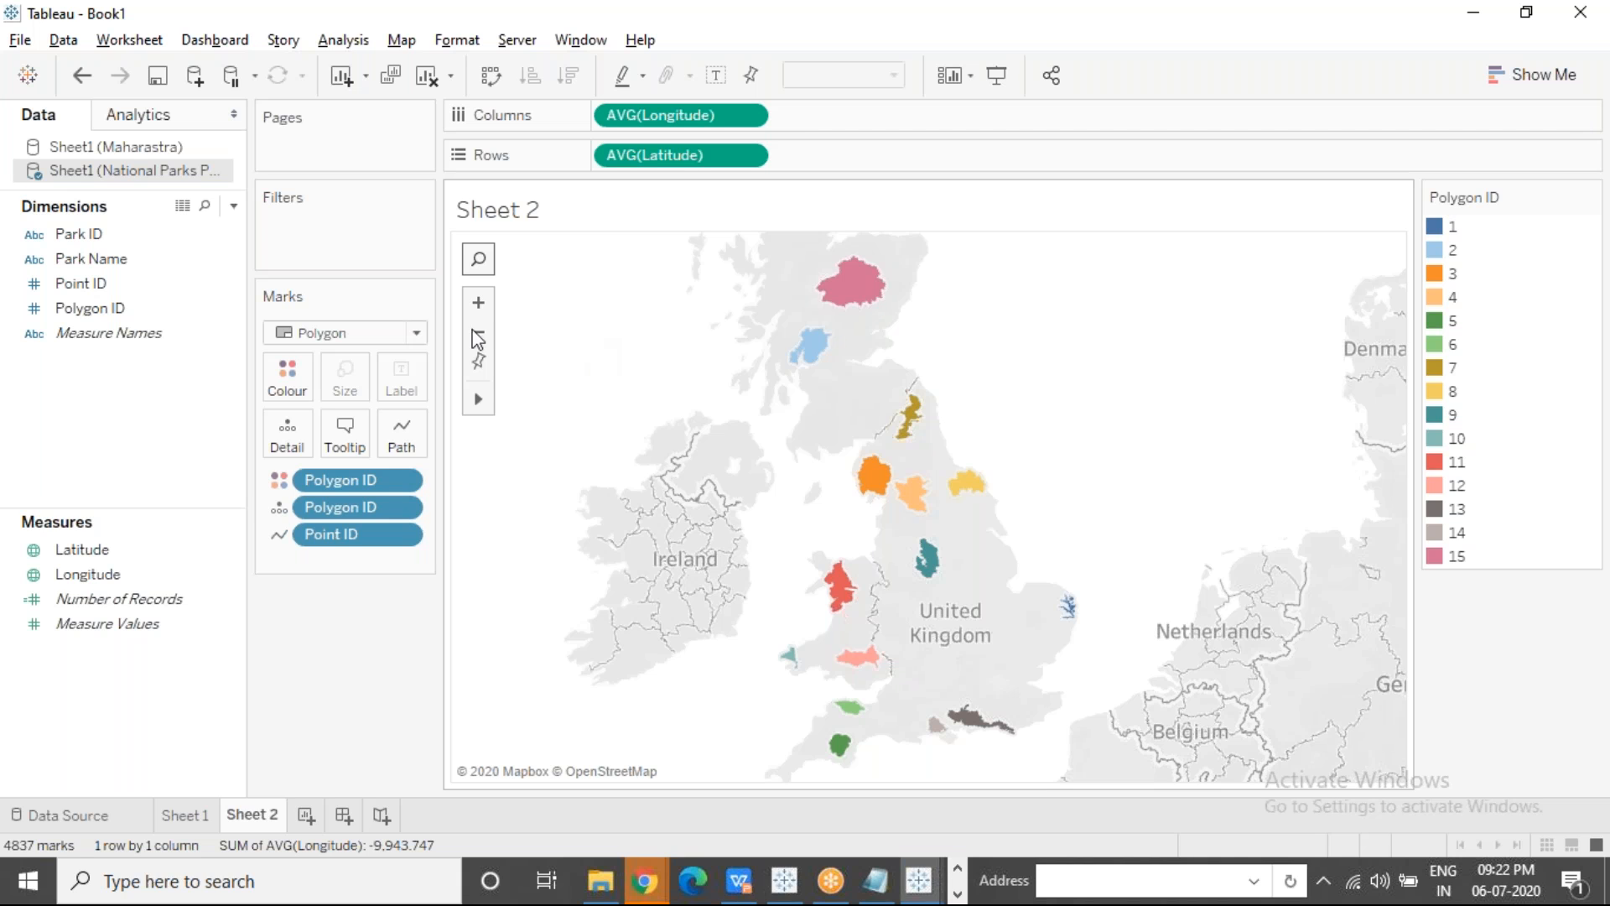
{"action": "left_click", "coordinate": [128, 550]}
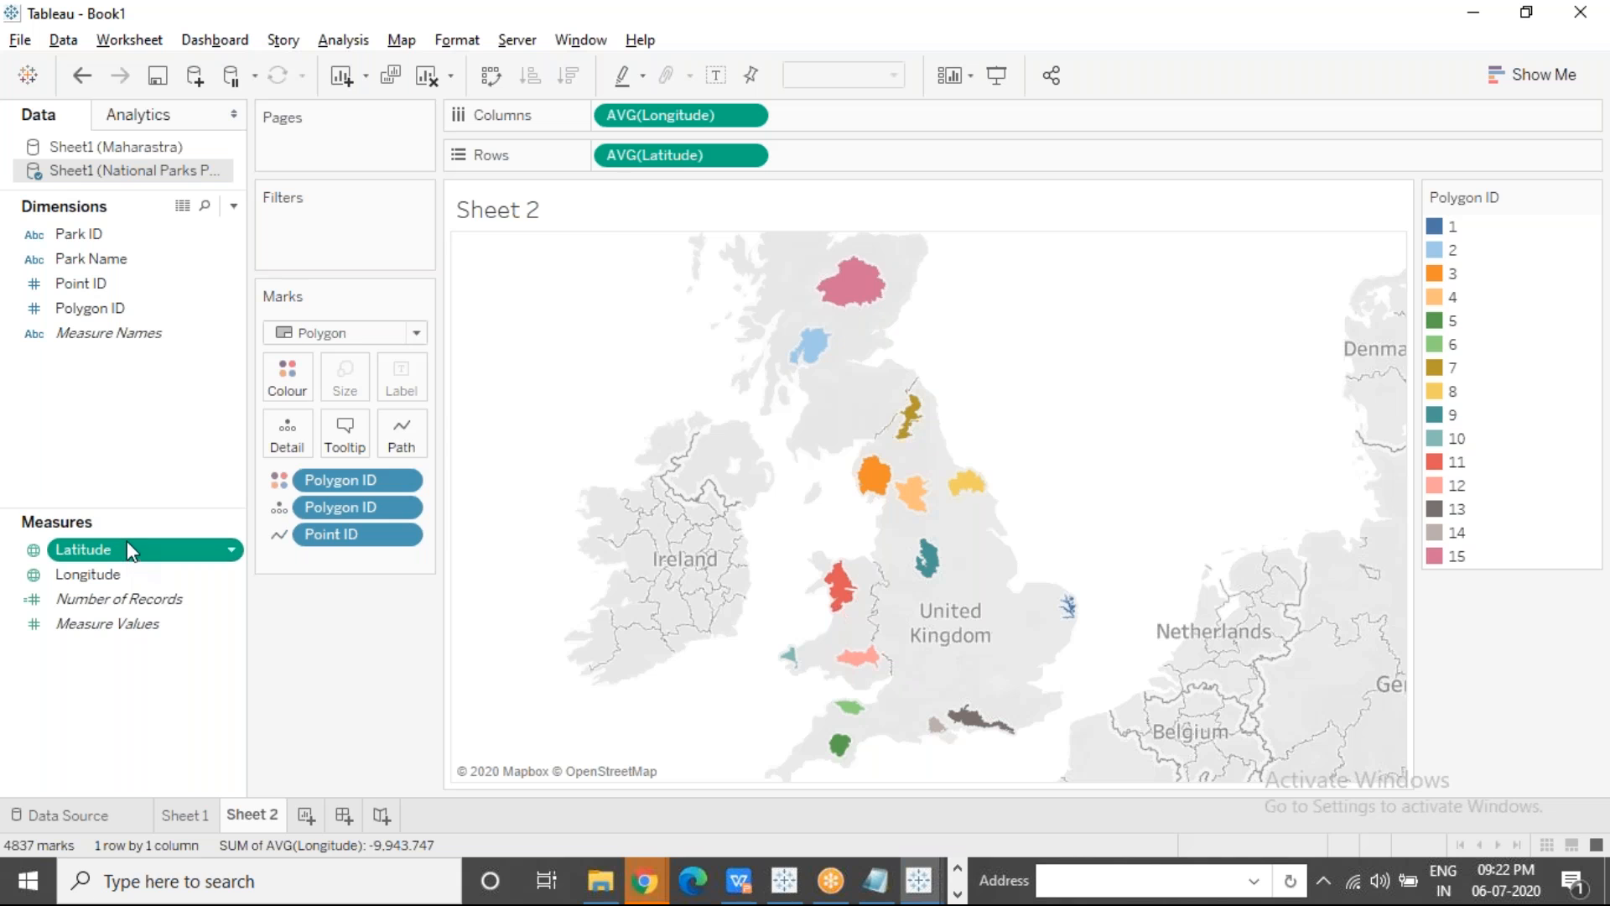
{"action": "left_click", "coordinate": [406, 333]}
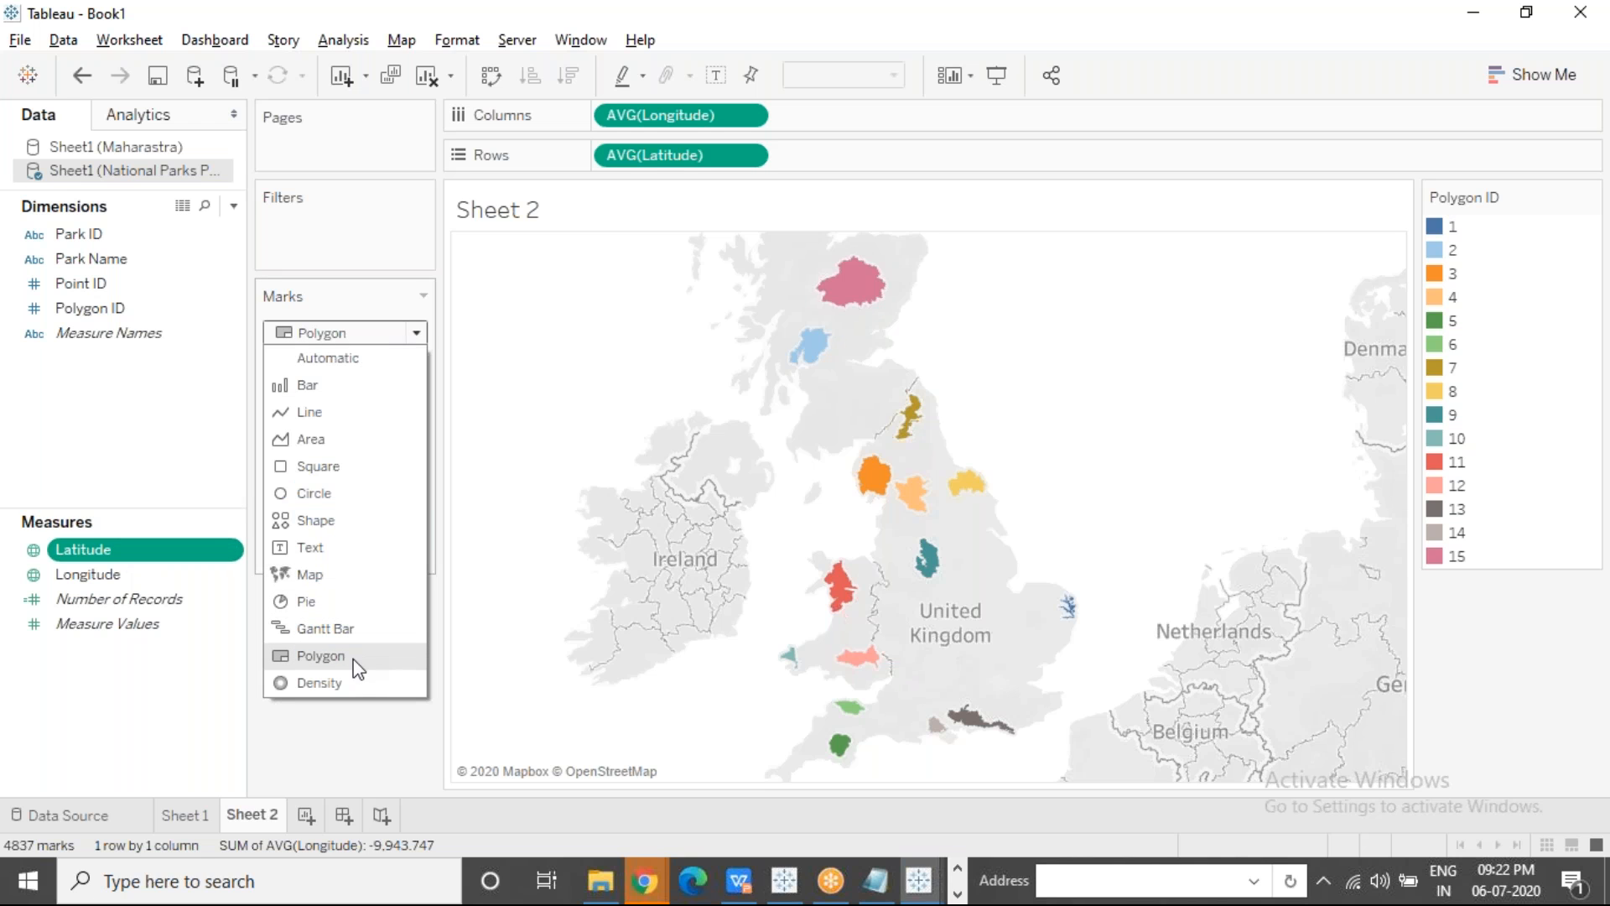
{"action": "left_click", "coordinate": [395, 662]}
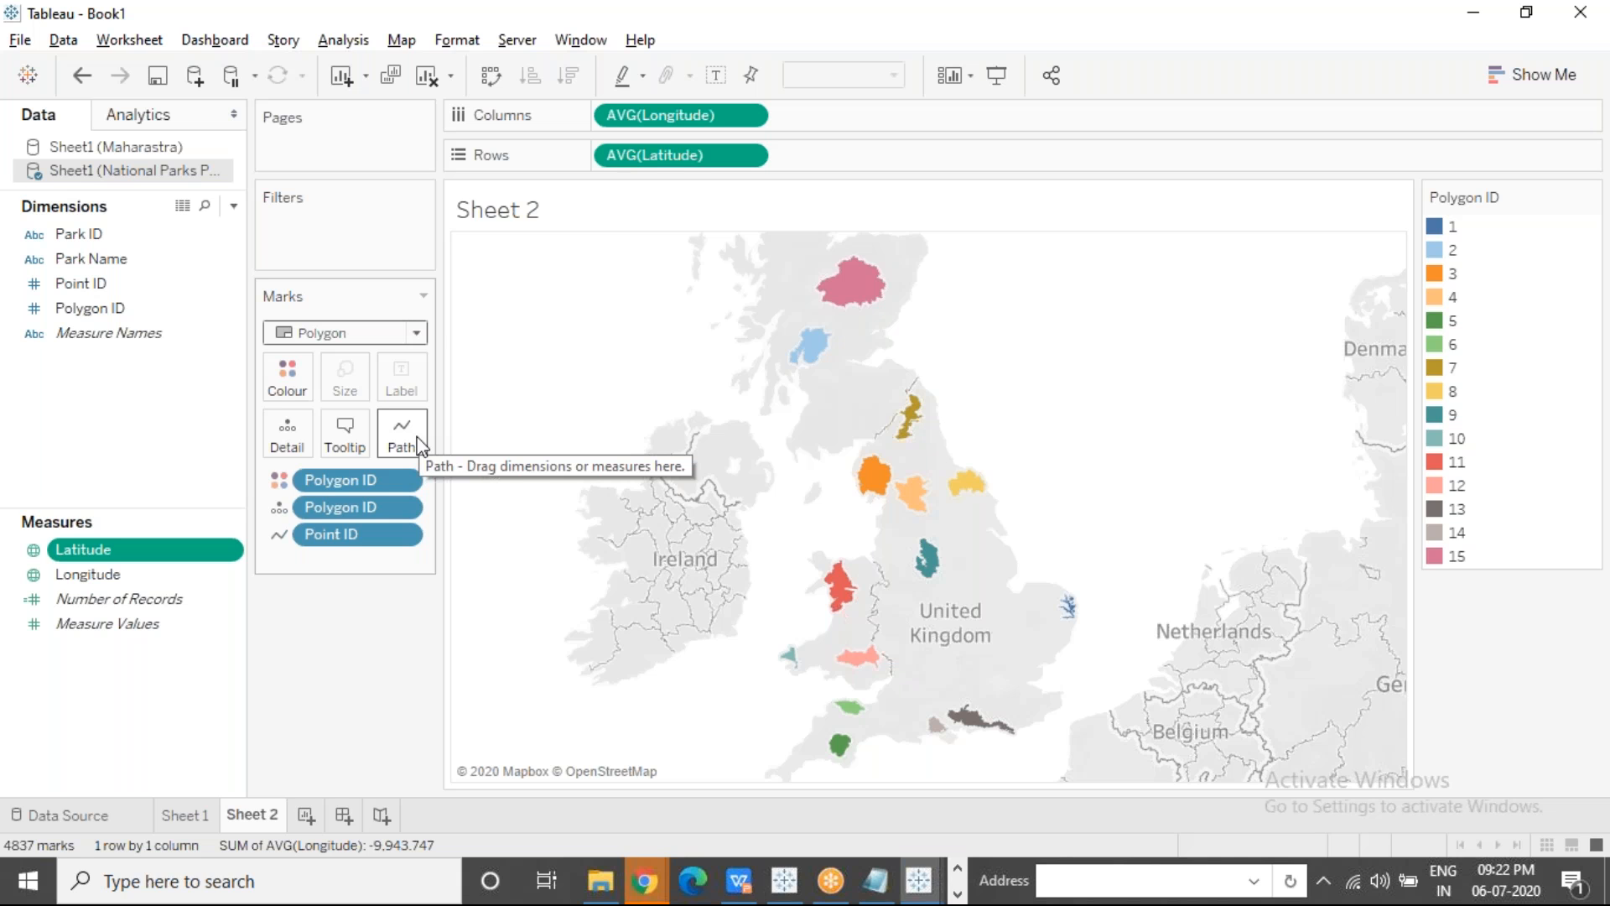
{"action": "left_click", "coordinate": [1121, 39]}
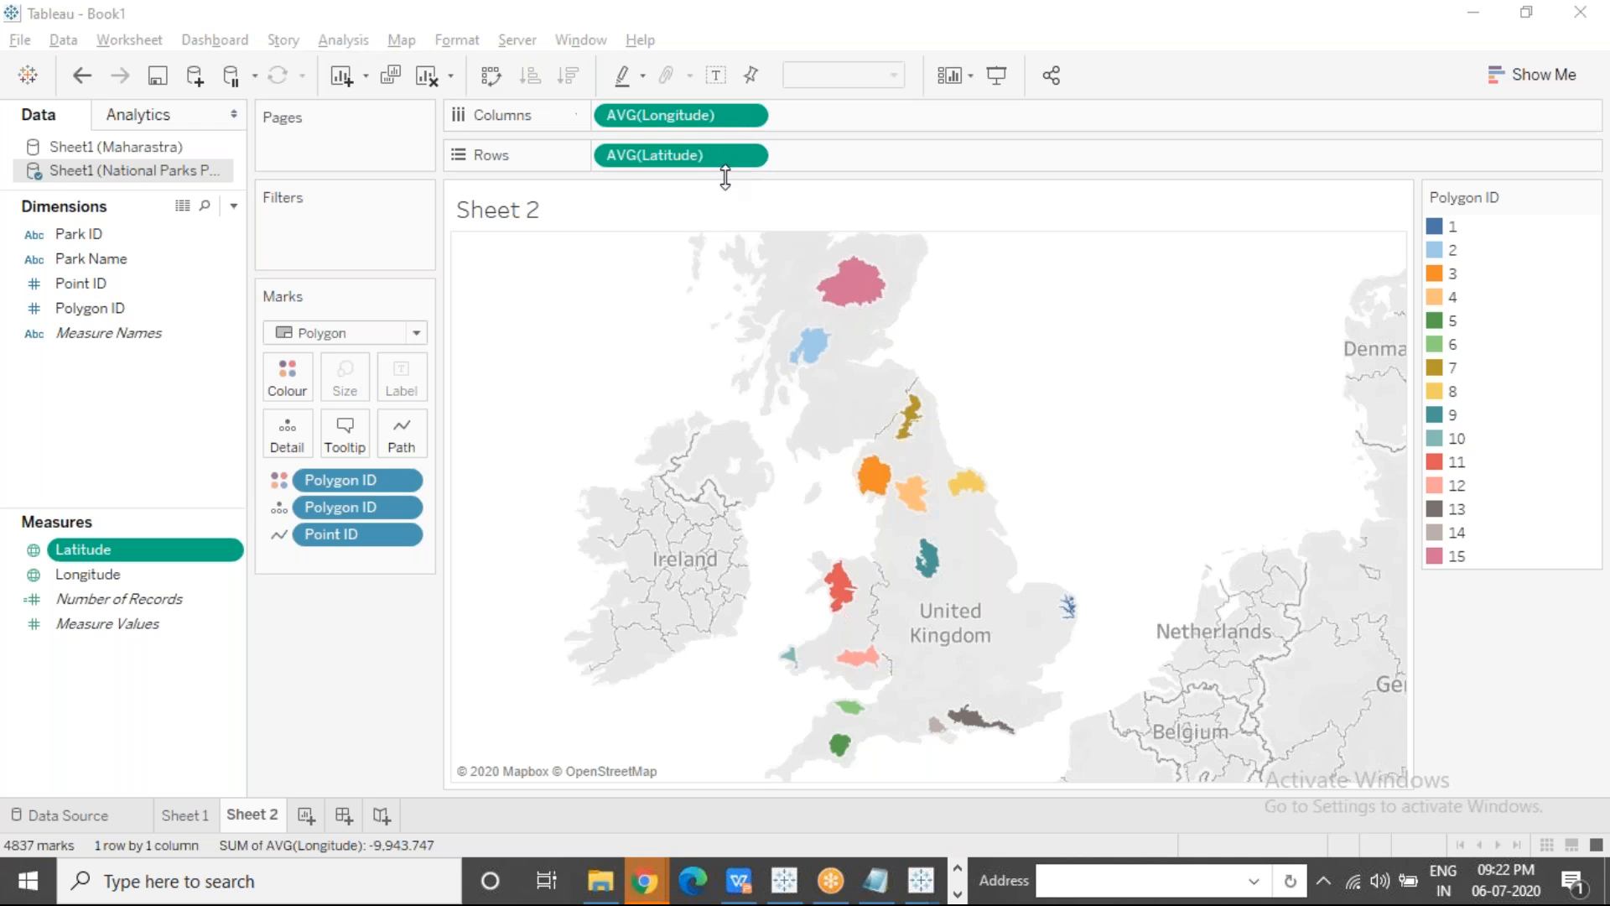
Step: Swap the map's Longitude and Latitude between columns and rows, and swap them back
{"action": "left_click", "coordinate": [492, 78]}
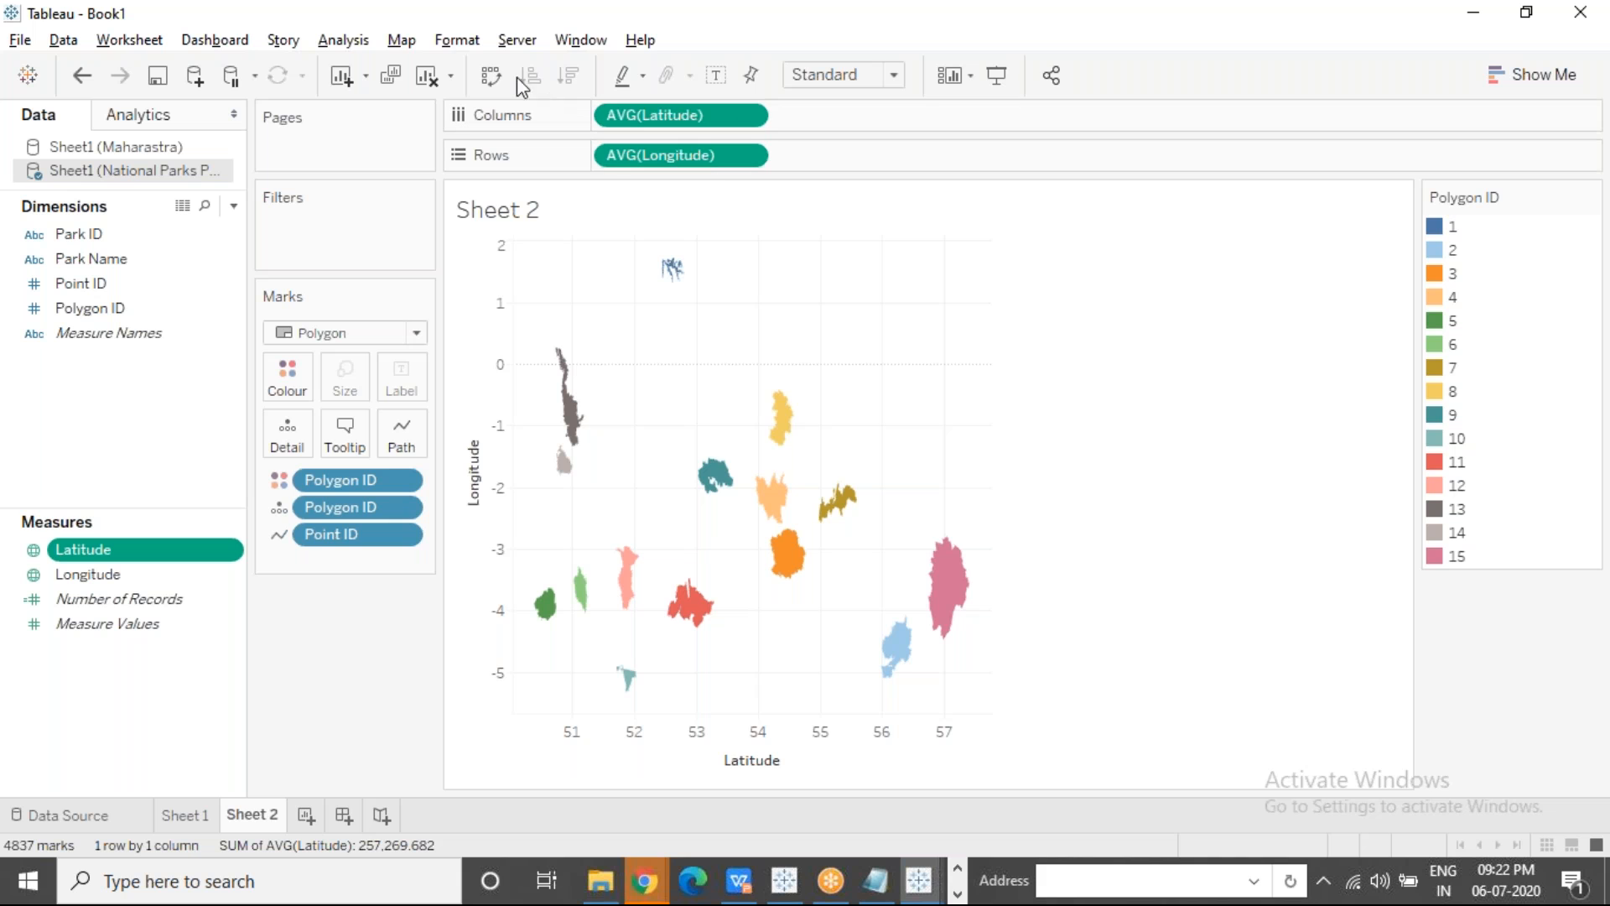
{"action": "left_click", "coordinate": [491, 78]}
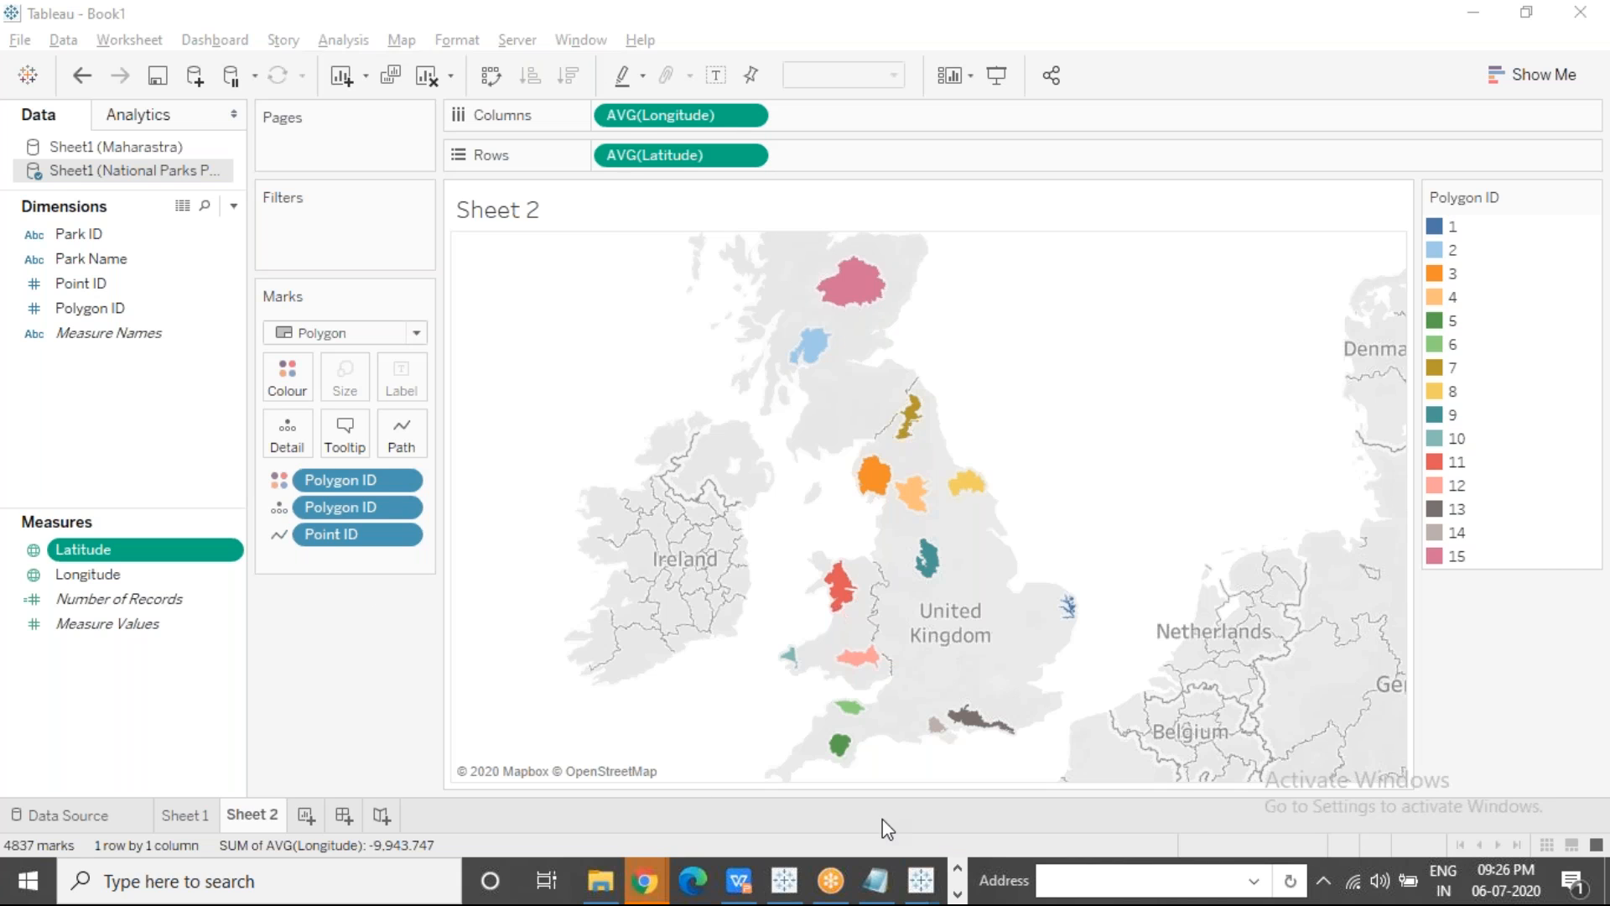
Step: Switch to Notepad and clear all of the Custom Geo Coding notes
{"action": "key", "text": "alt+Tab"}
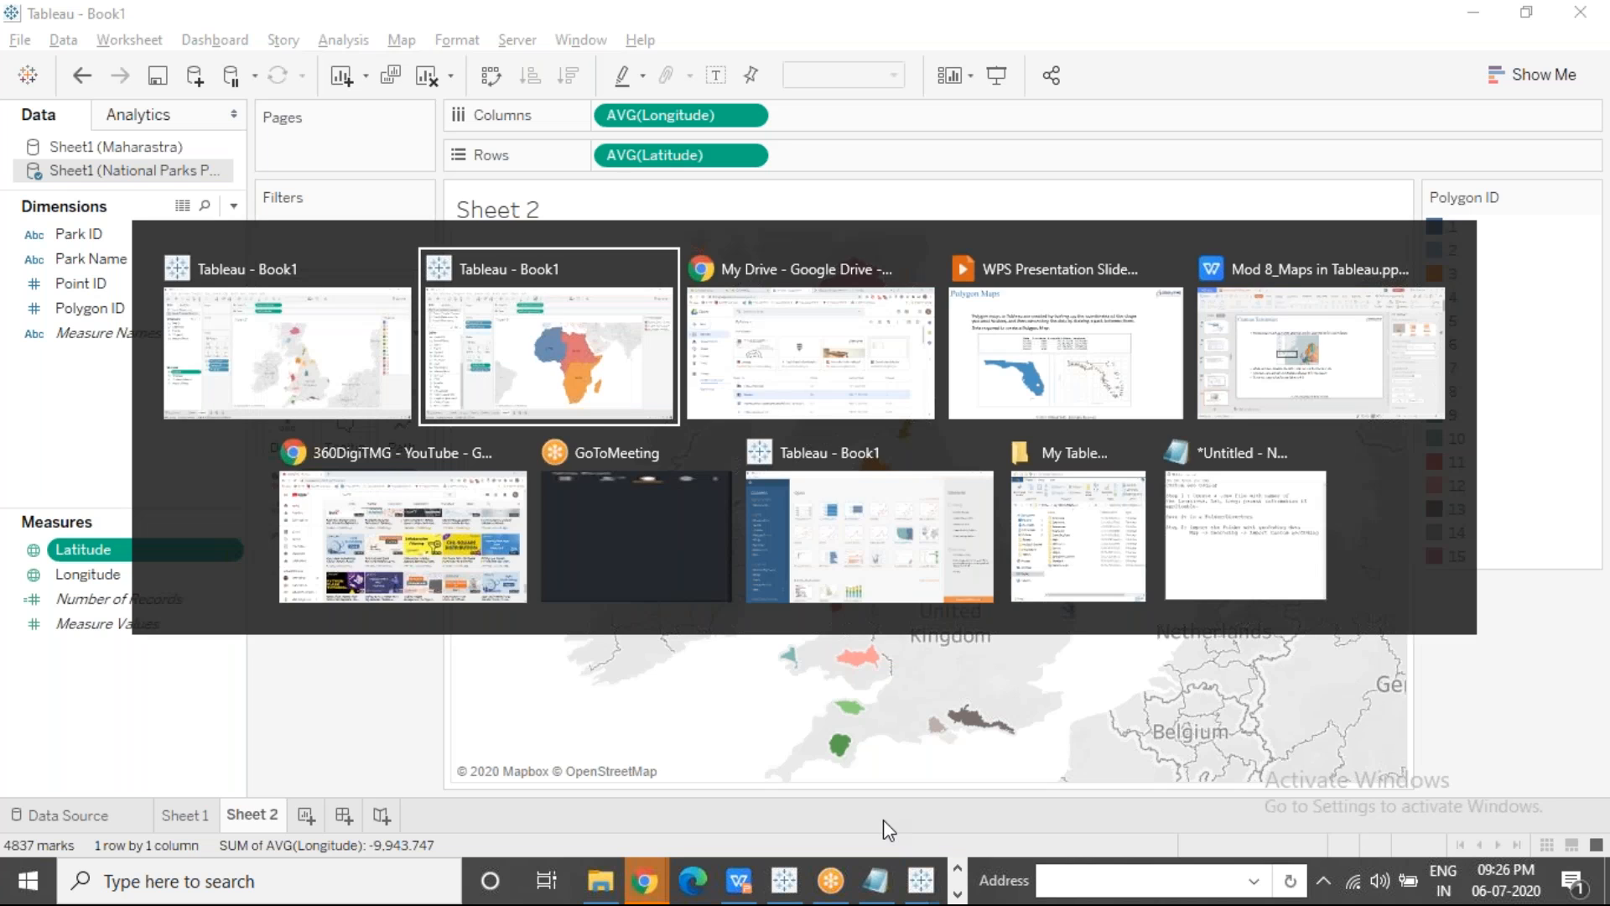
{"action": "key", "text": "Escape"}
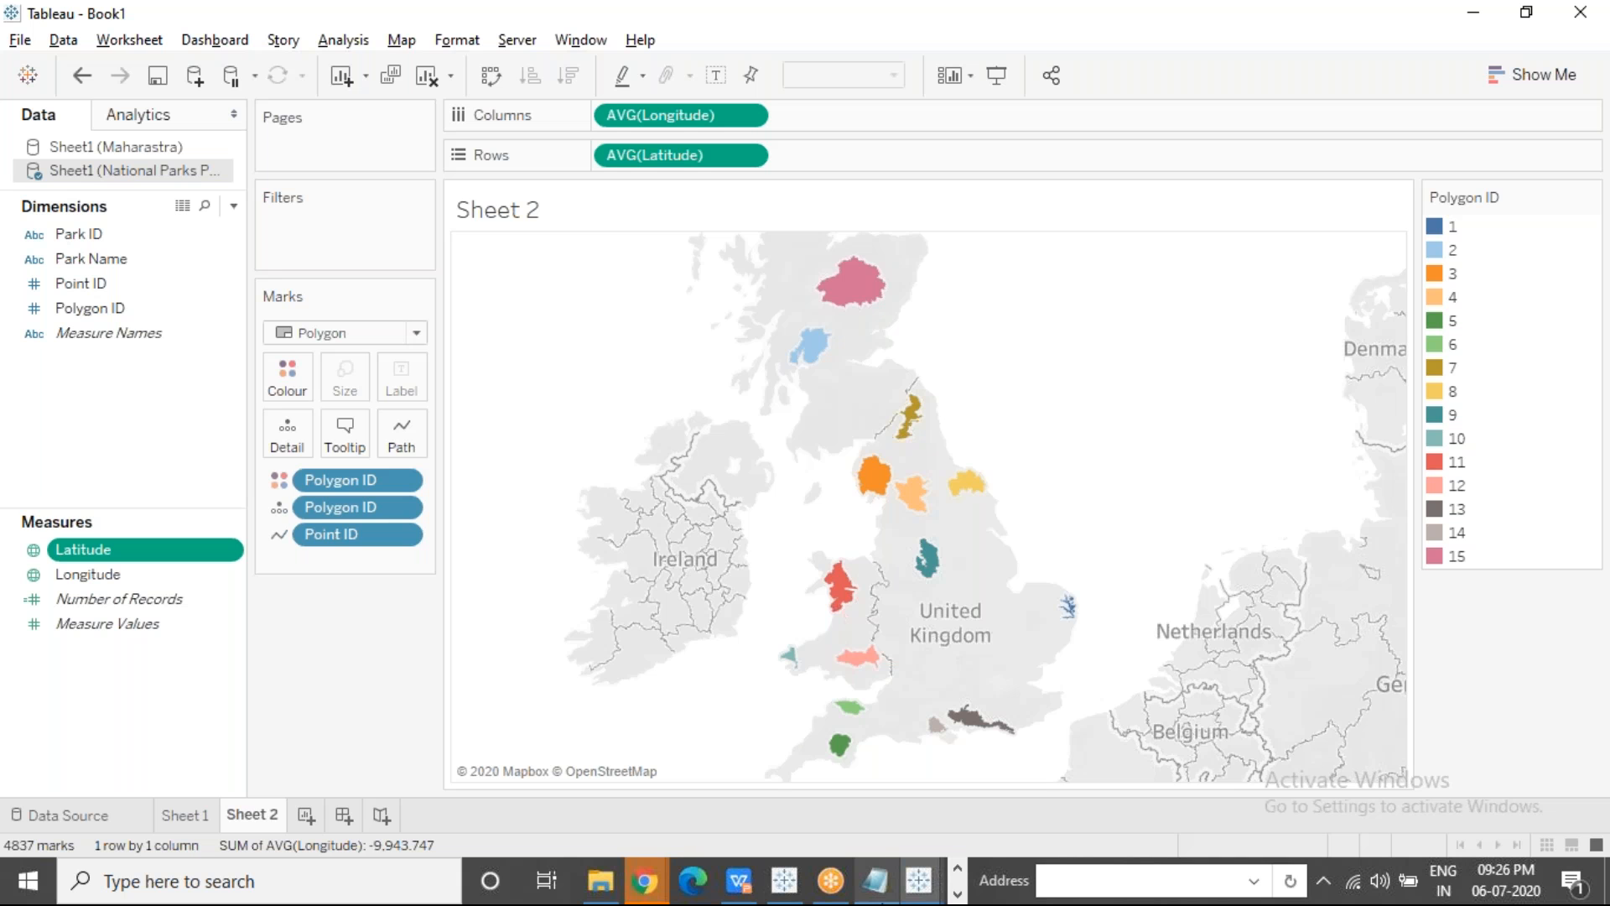
{"action": "left_click", "coordinate": [882, 886]}
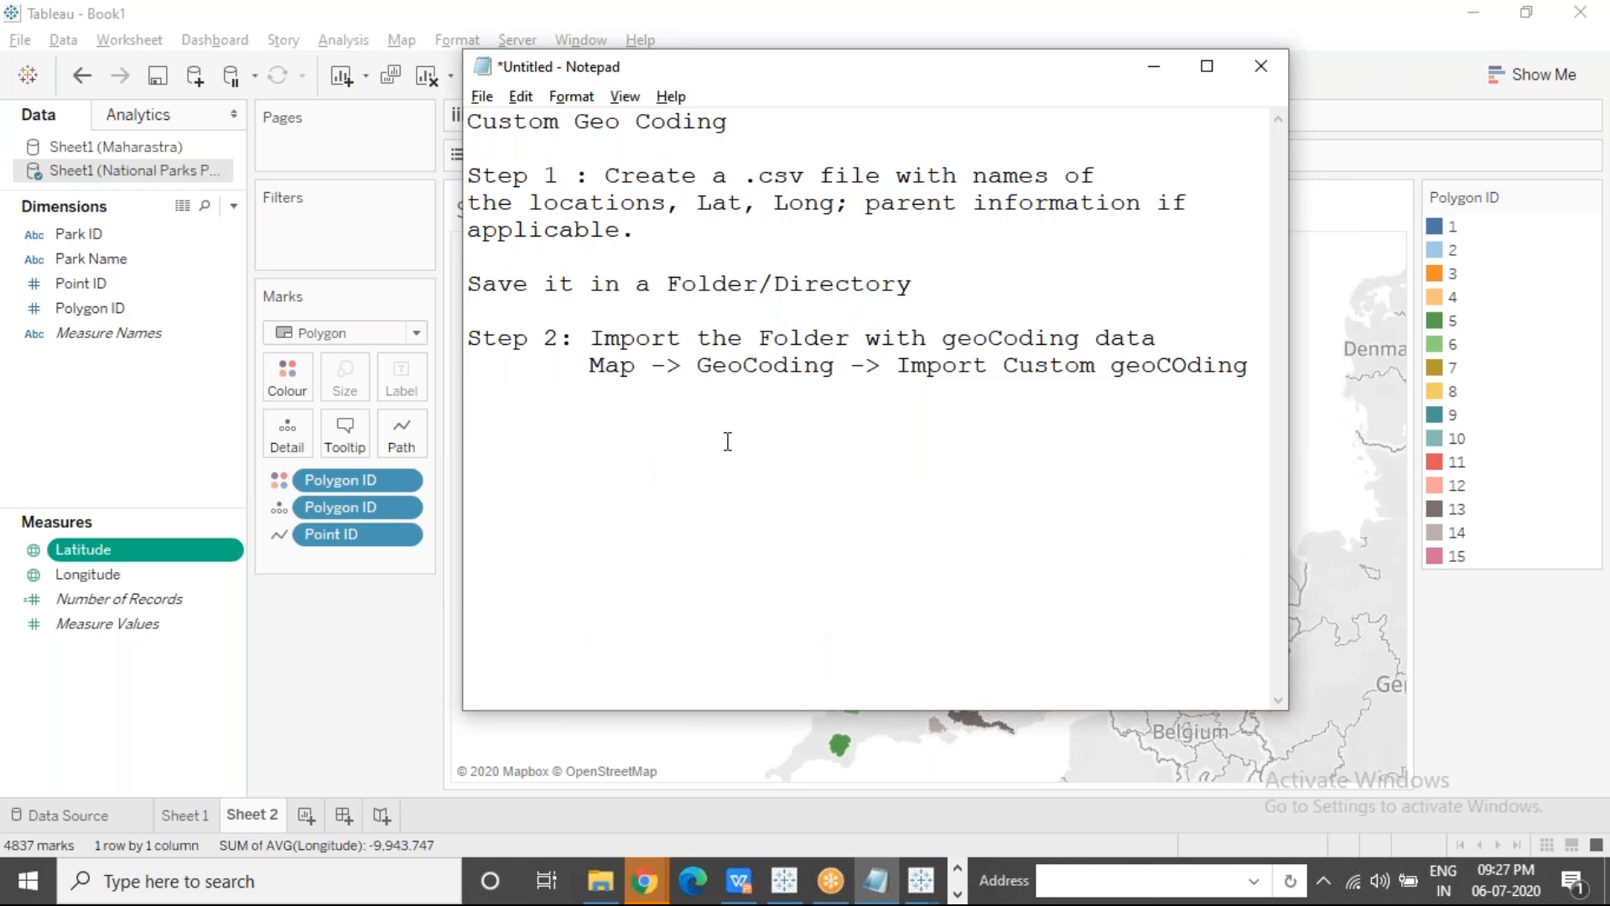
{"action": "key", "text": "Delete"}
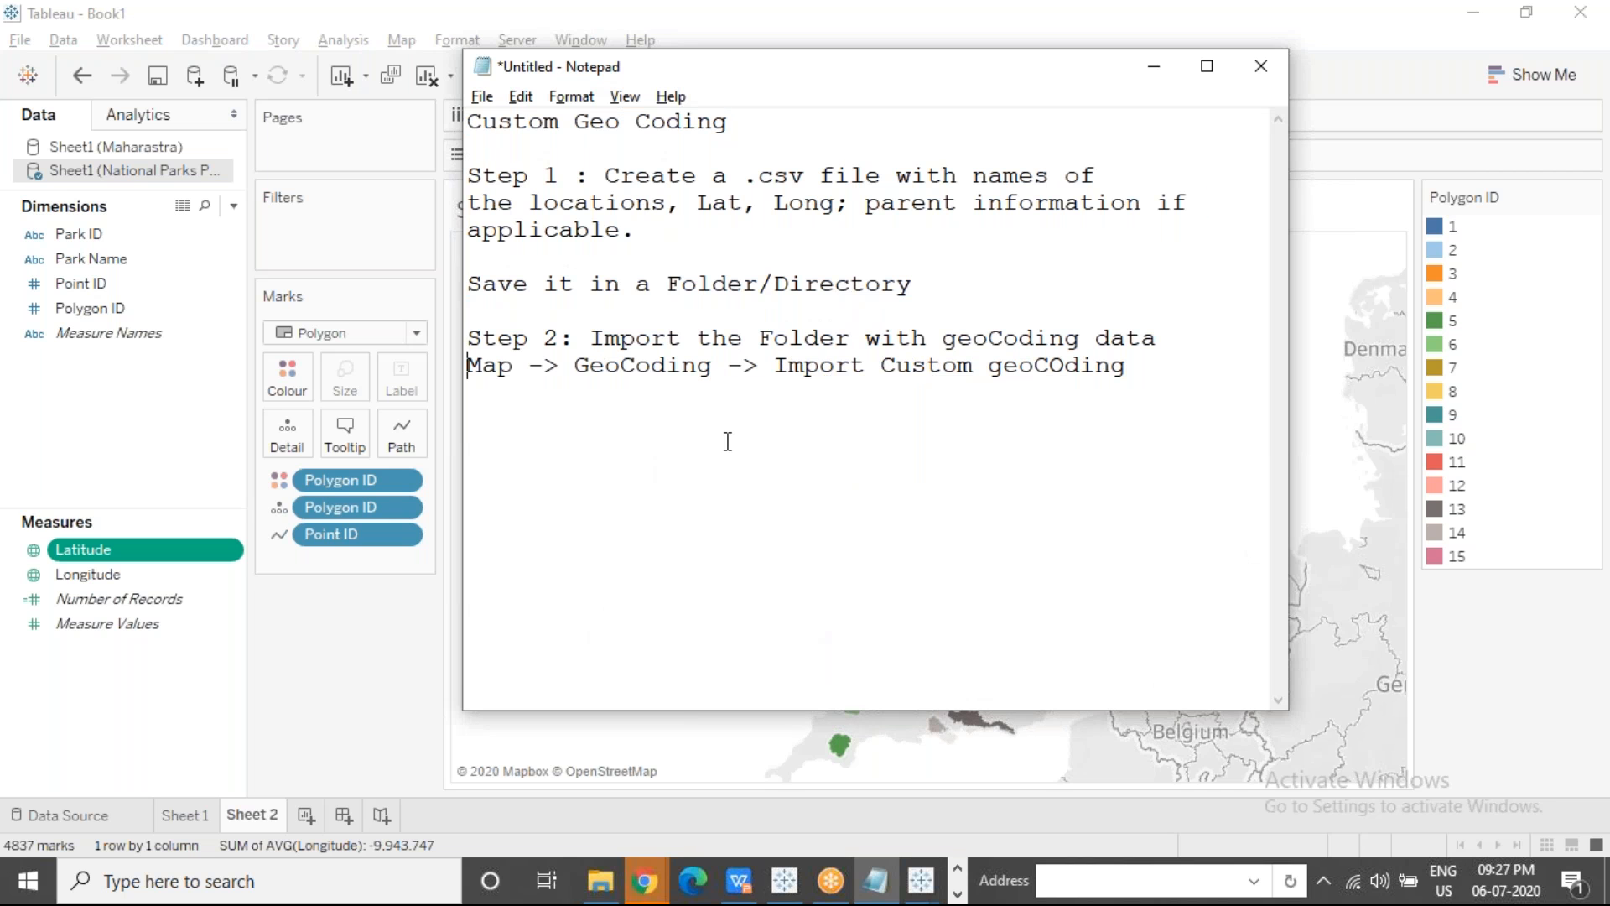
{"action": "key", "text": "ctrl+a"}
{"action": "key", "text": "Delete"}
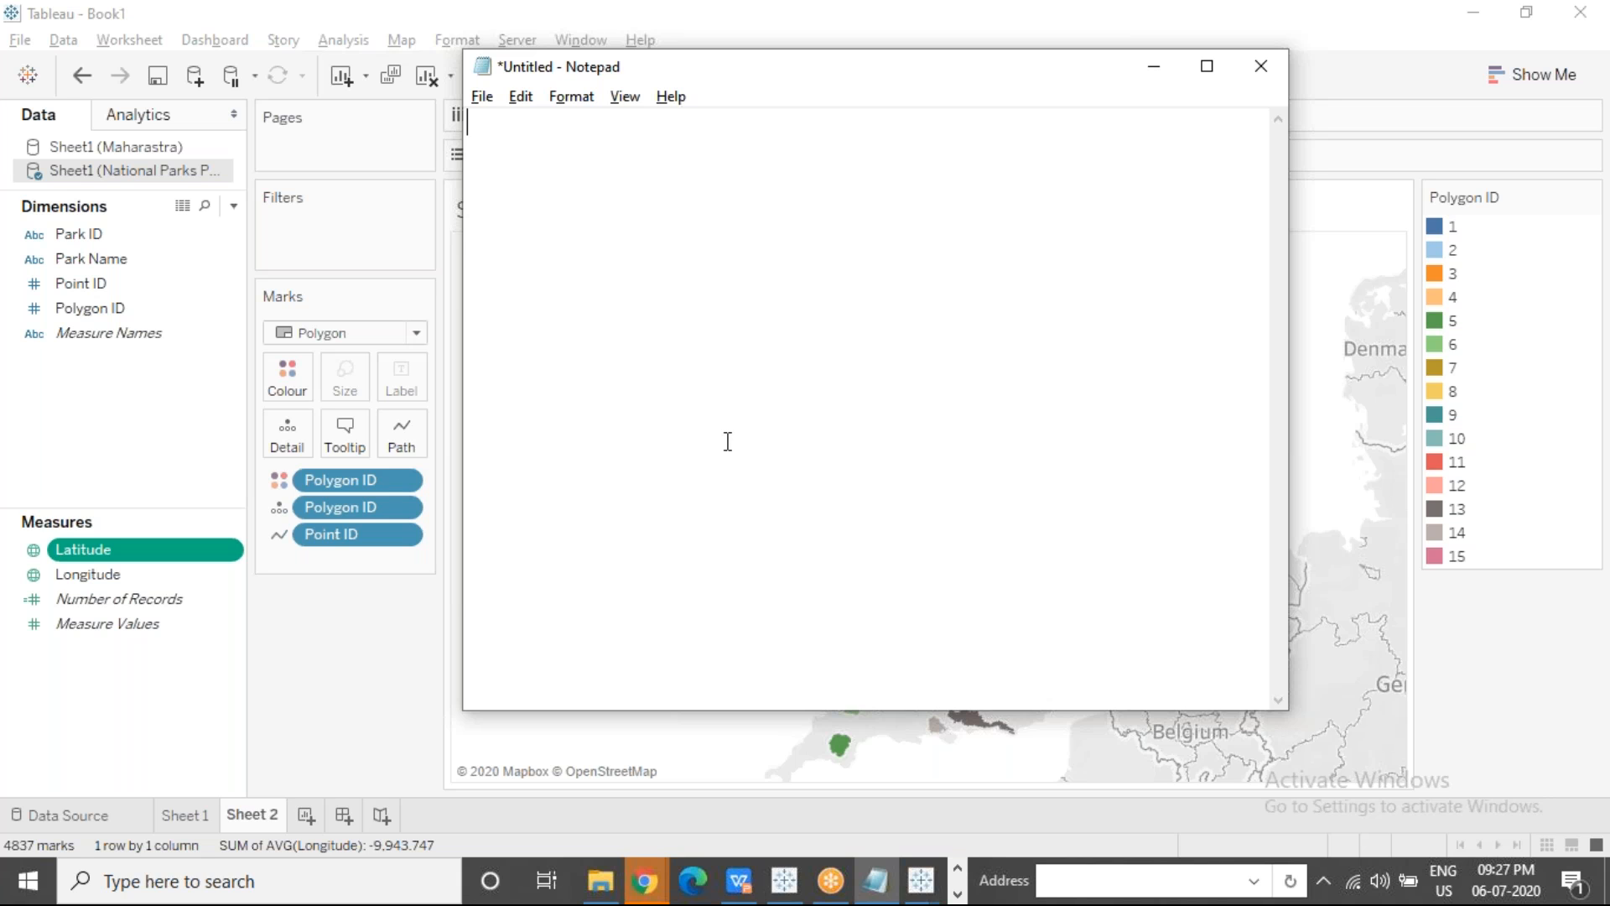
Step: Write the note "Spatial Files - Geometry" in the empty Notepad document and highlight the words "Spatial Files"
{"action": "type", "text": "Spatial Files"}
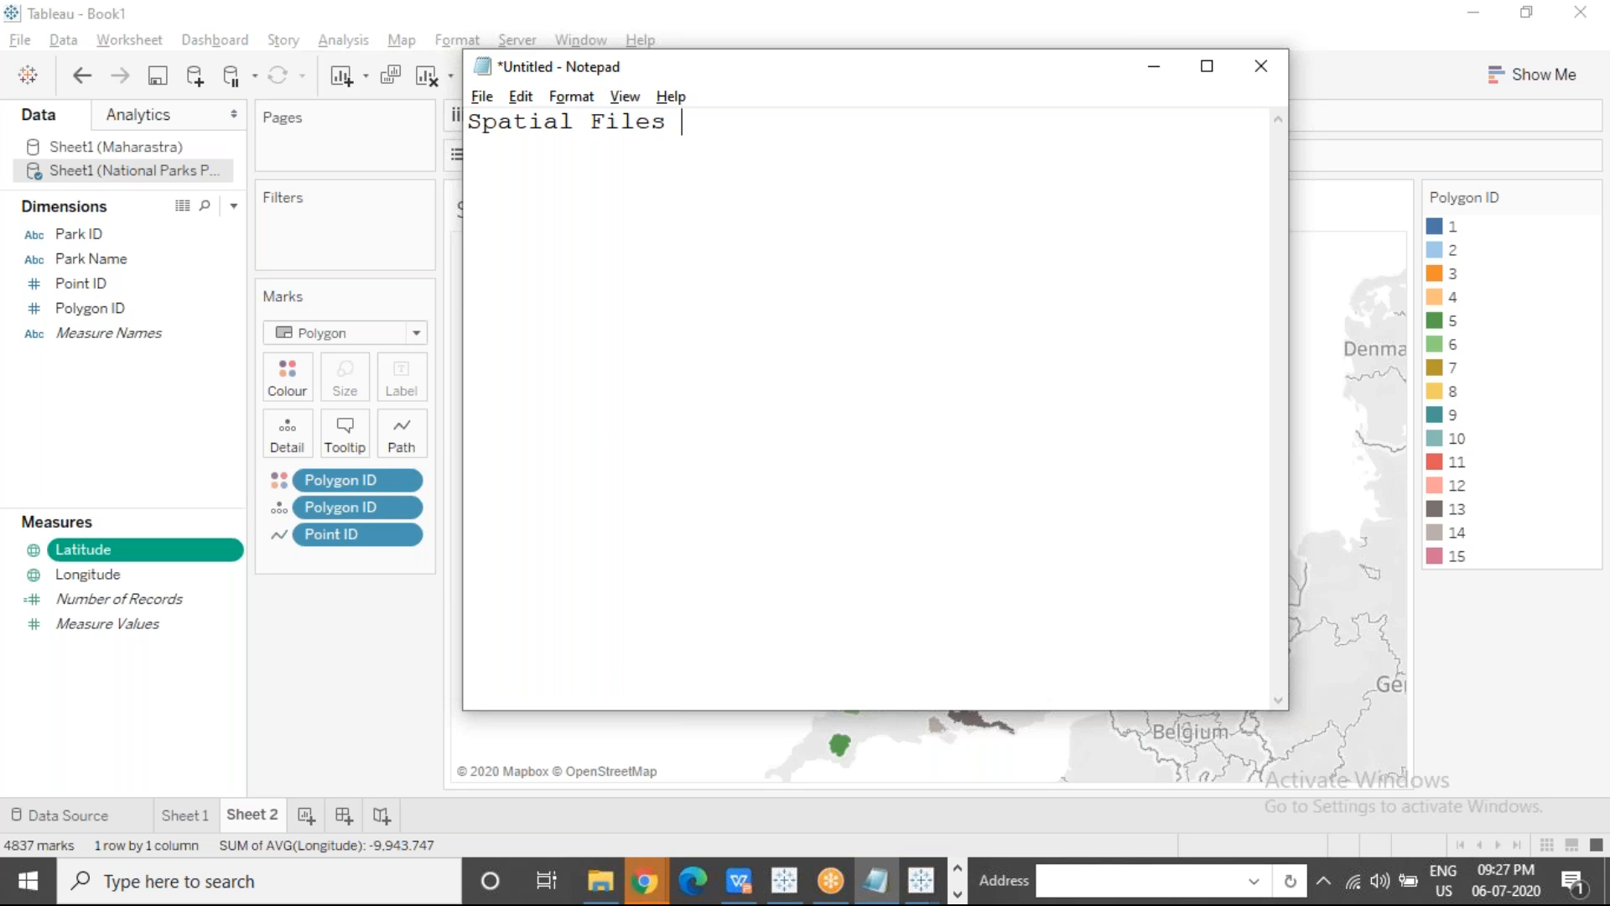
{"action": "key", "text": "ctrl+a"}
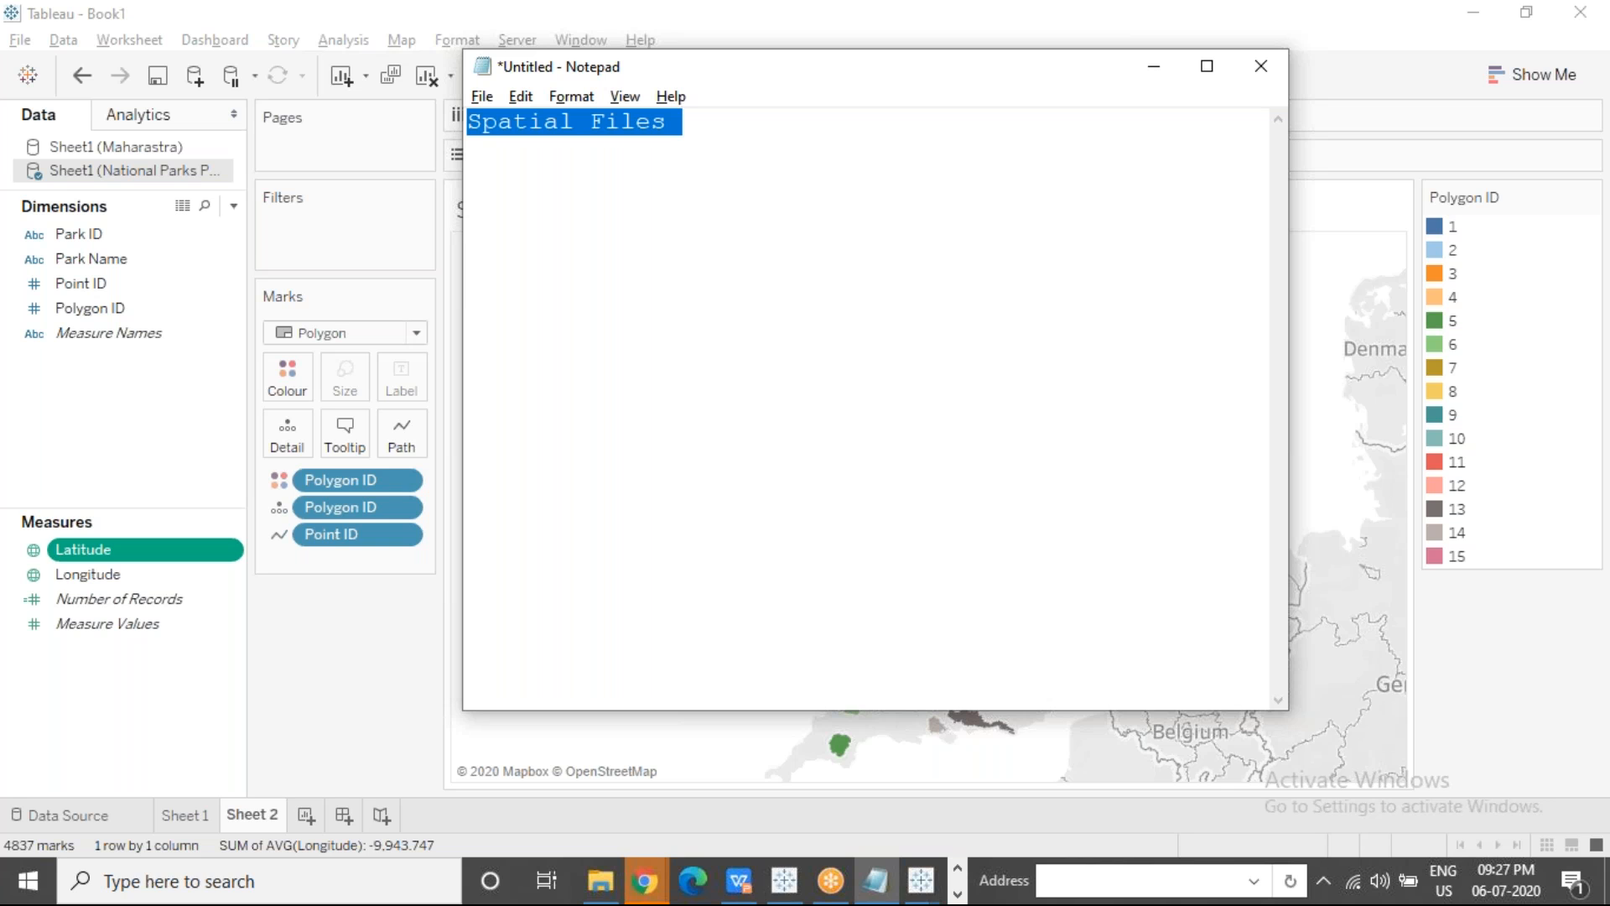
{"action": "key", "text": "End"}
{"action": "type", "text": "- "}
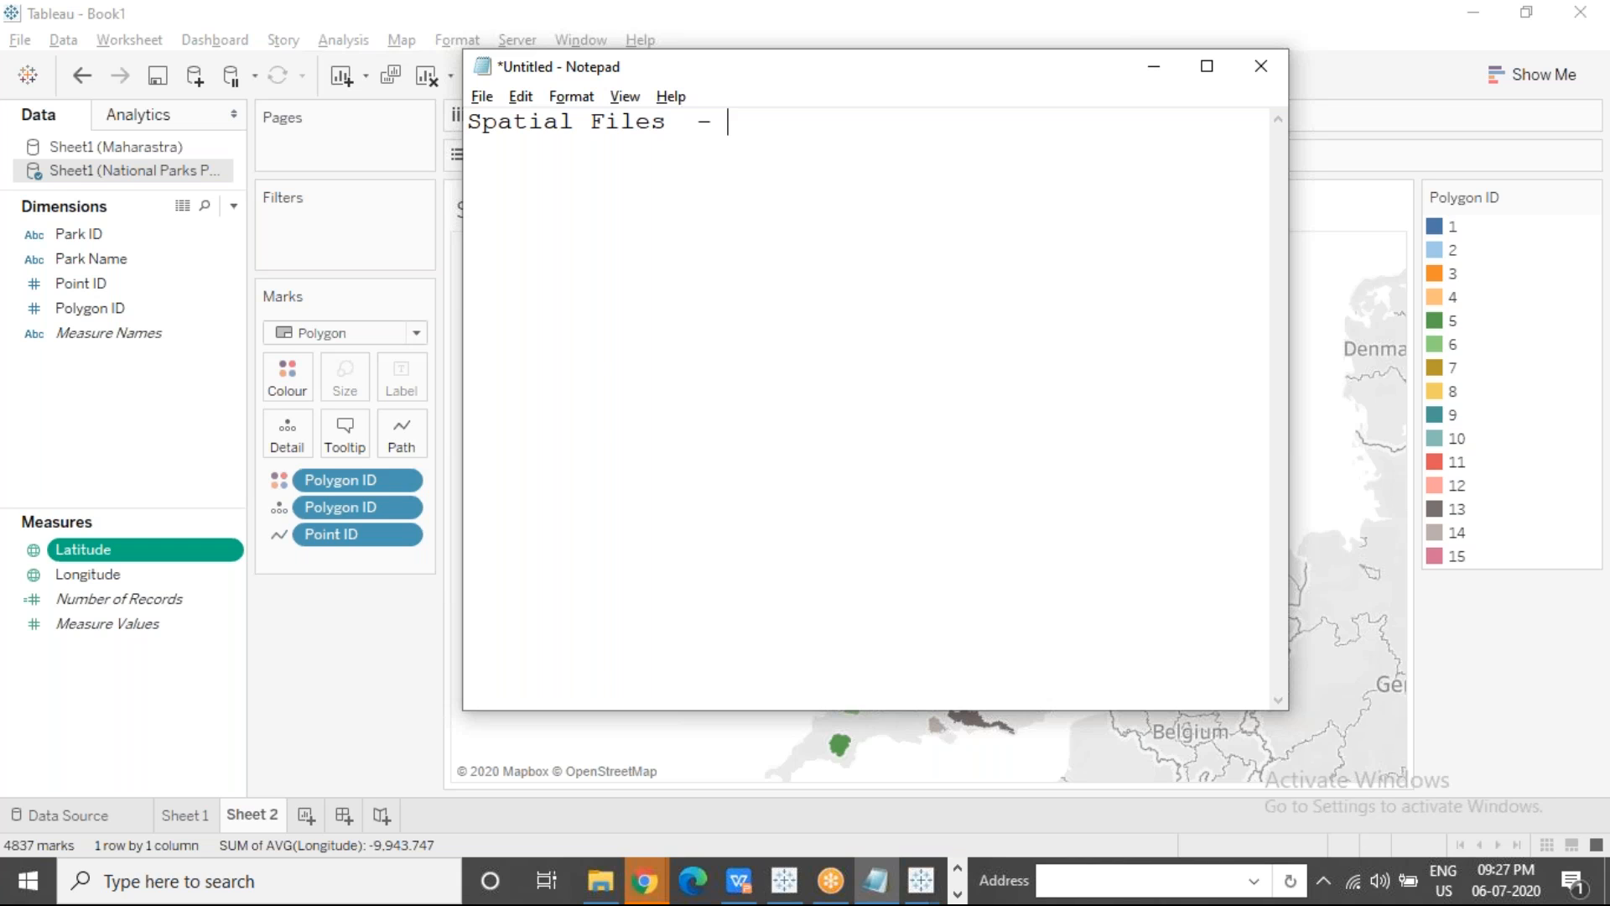
{"action": "type", "text": "Geometry"}
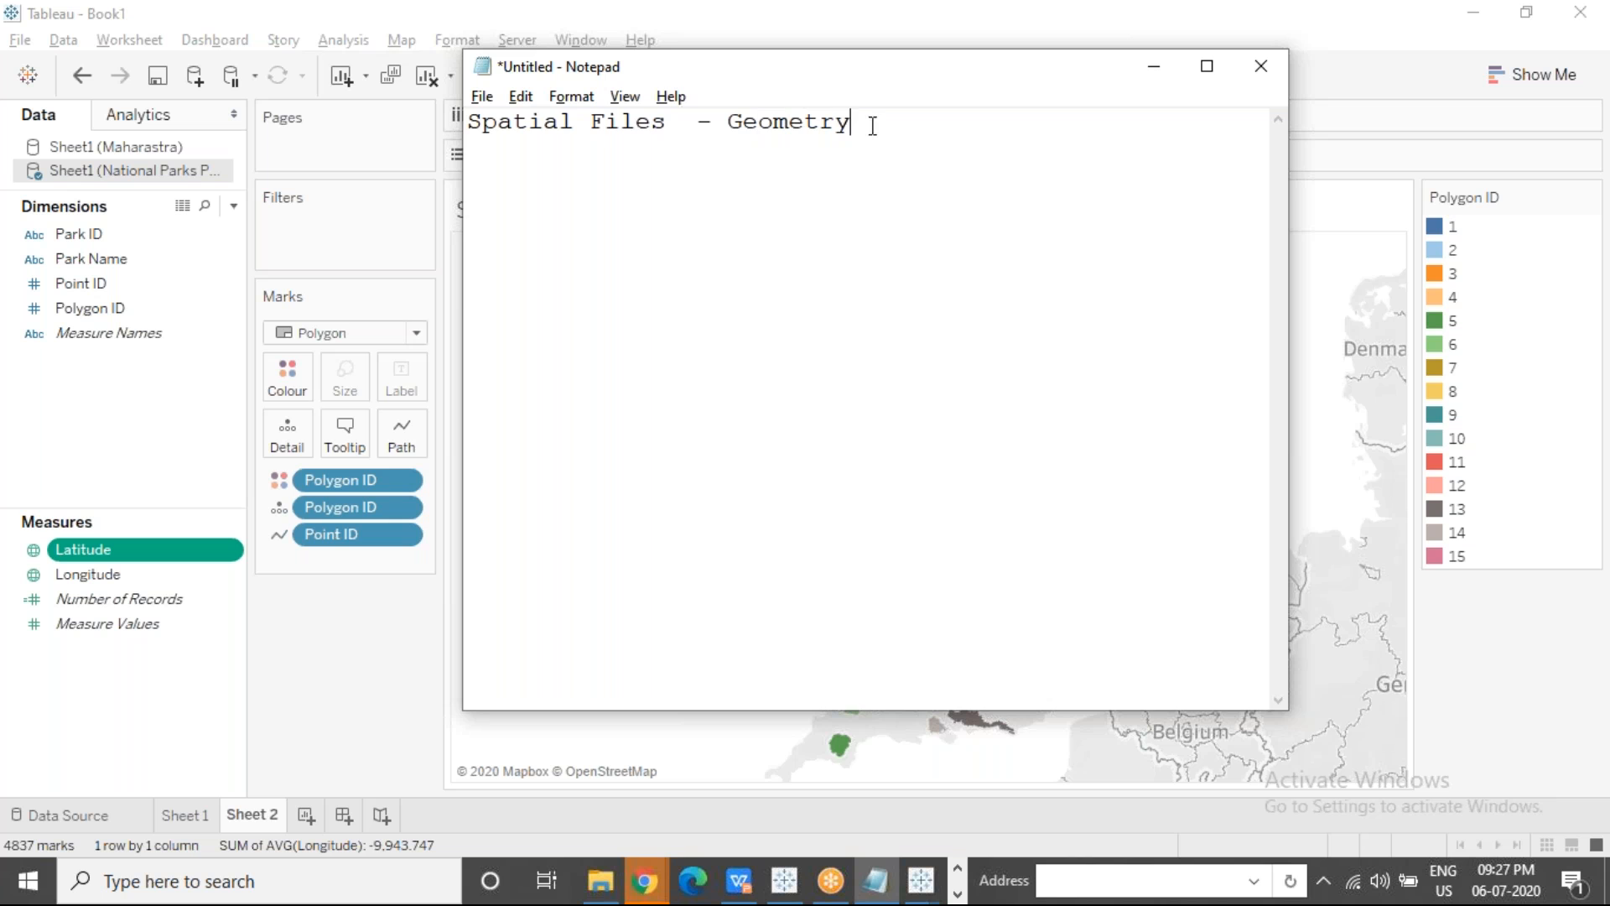
{"action": "left_click_drag", "start_coordinate": [914, 78], "coordinate": [852, 99]}
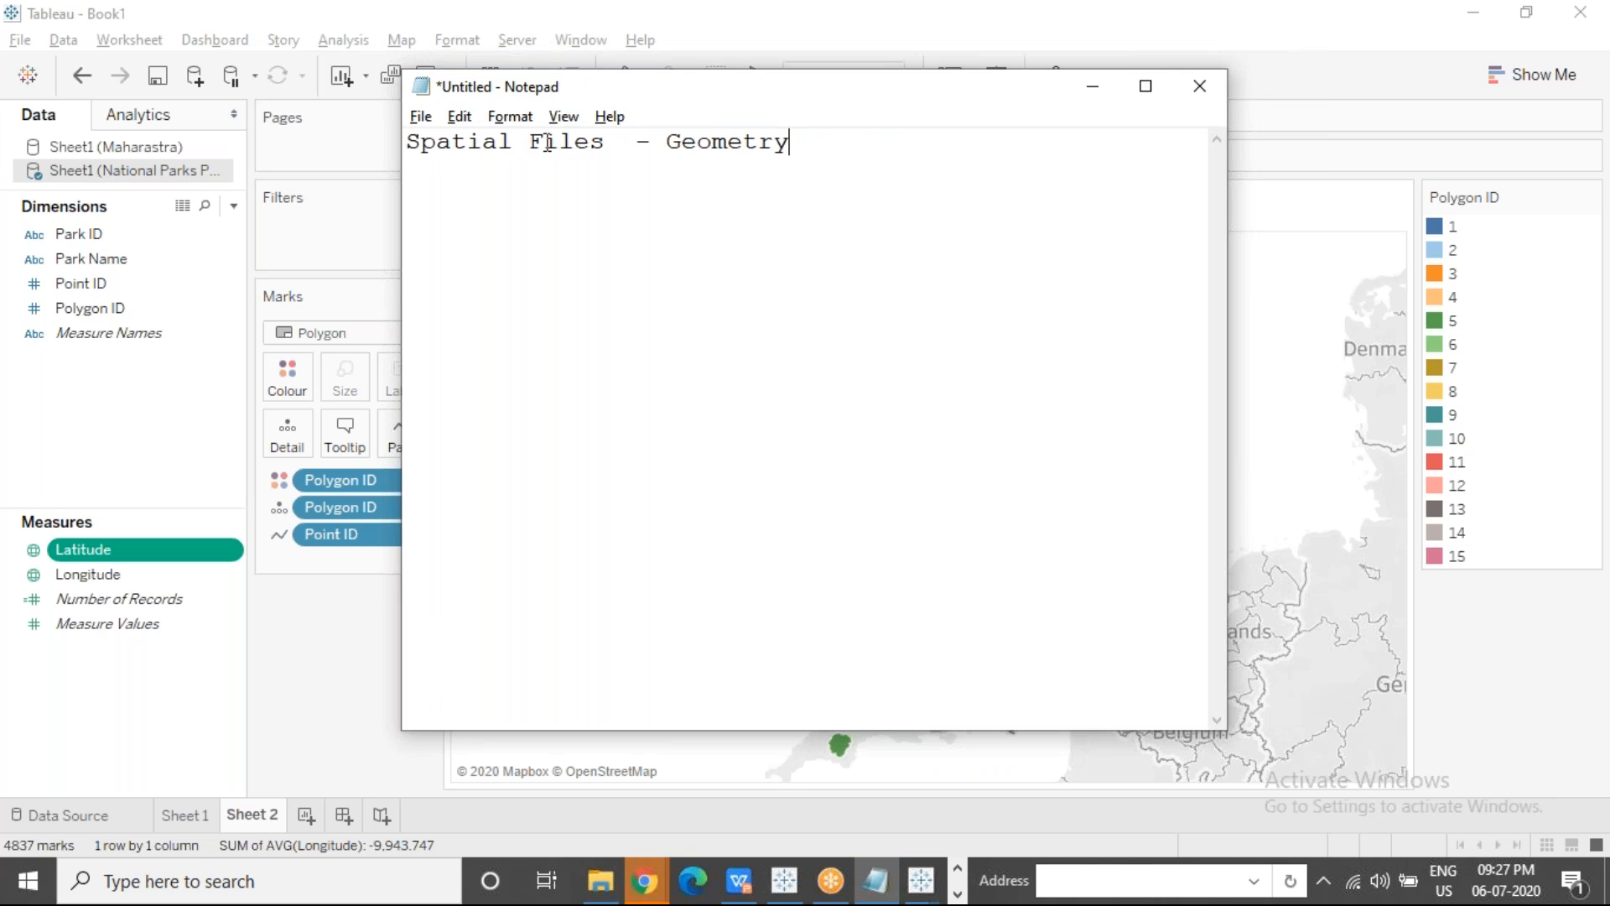
{"action": "left_click_drag", "start_coordinate": [606, 139], "coordinate": [401, 141]}
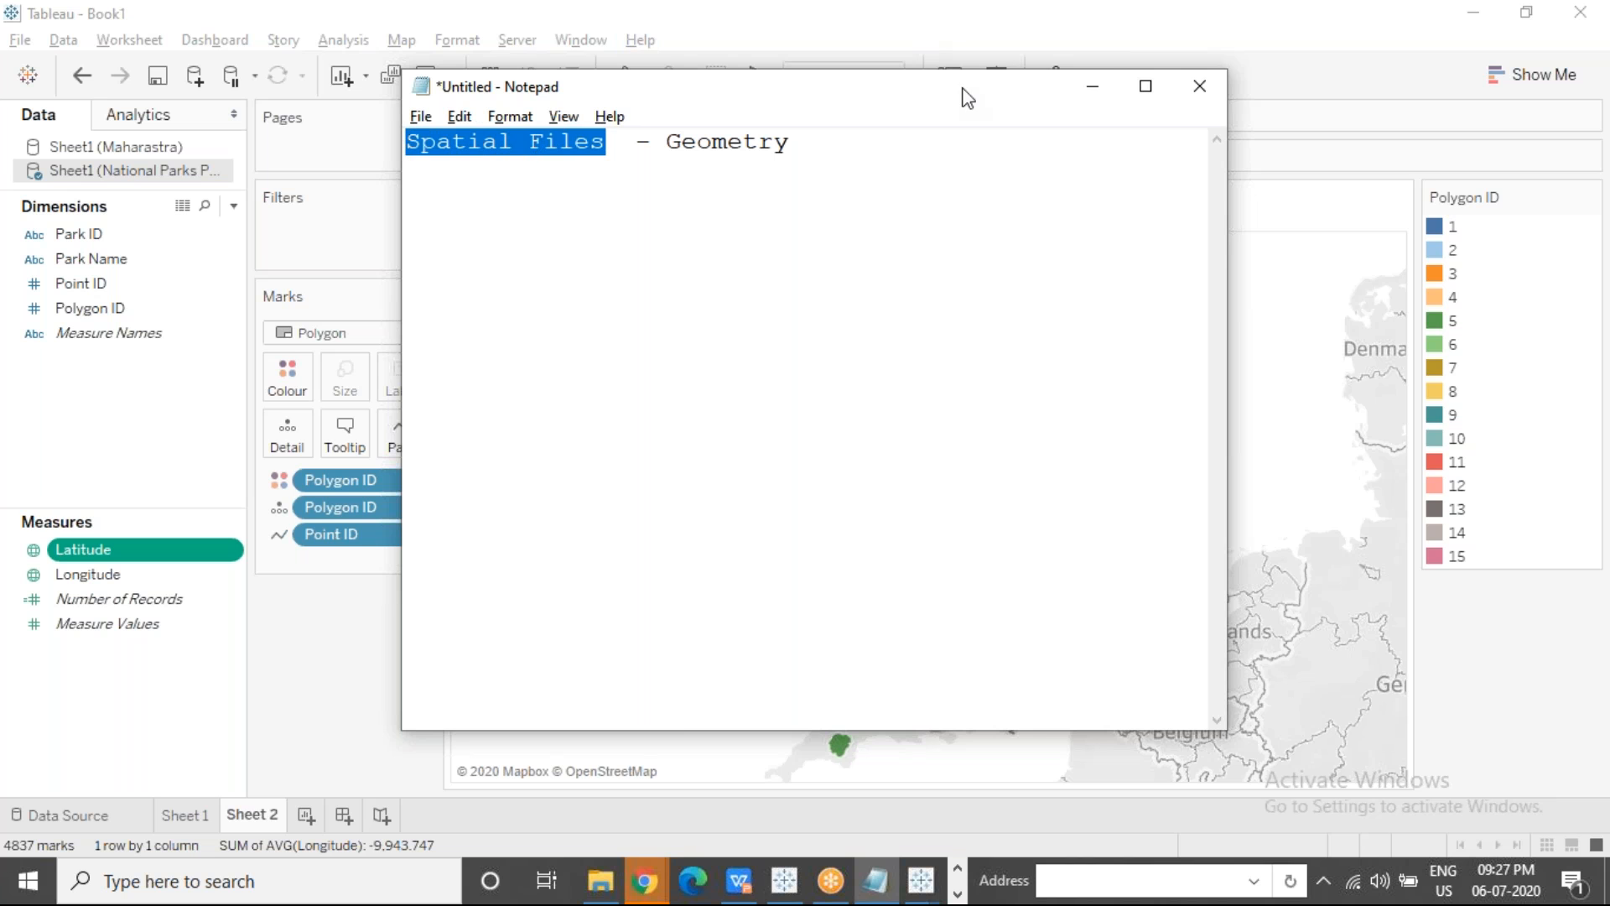
Step: Bring up the national parks map in Tableau, return to the Notepad note and highlight the word "Geometry"
{"action": "left_click", "coordinate": [1089, 92]}
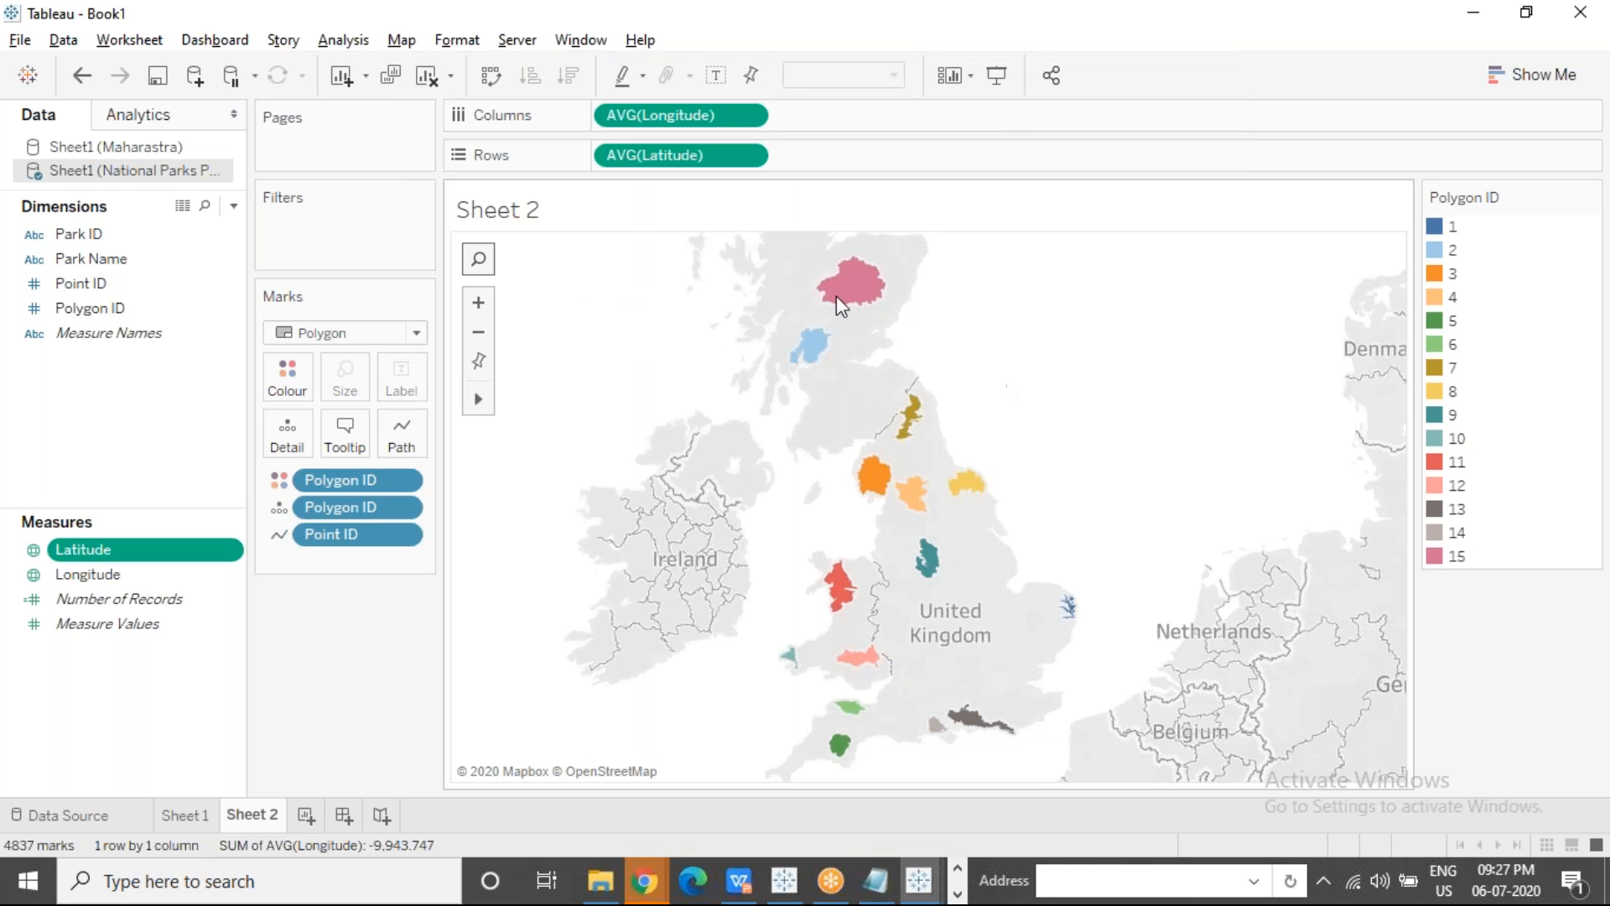
{"action": "left_click", "coordinate": [877, 888]}
{"action": "left_click_drag", "start_coordinate": [667, 143], "coordinate": [794, 144]}
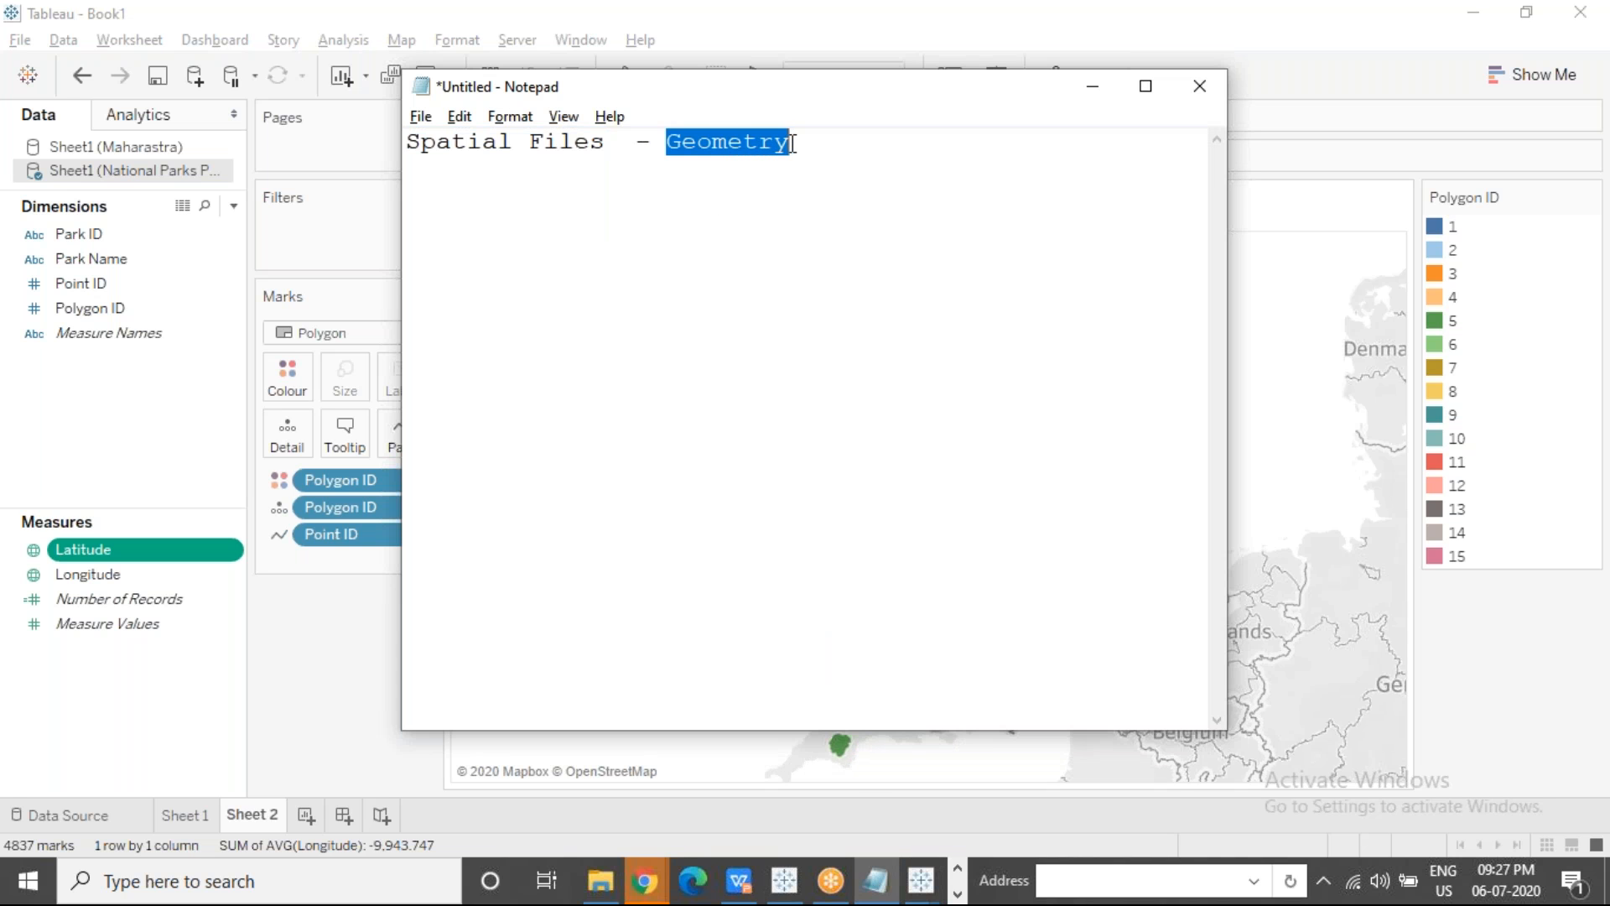
{"action": "left_click", "coordinate": [803, 143]}
{"action": "type", "text": "-"}
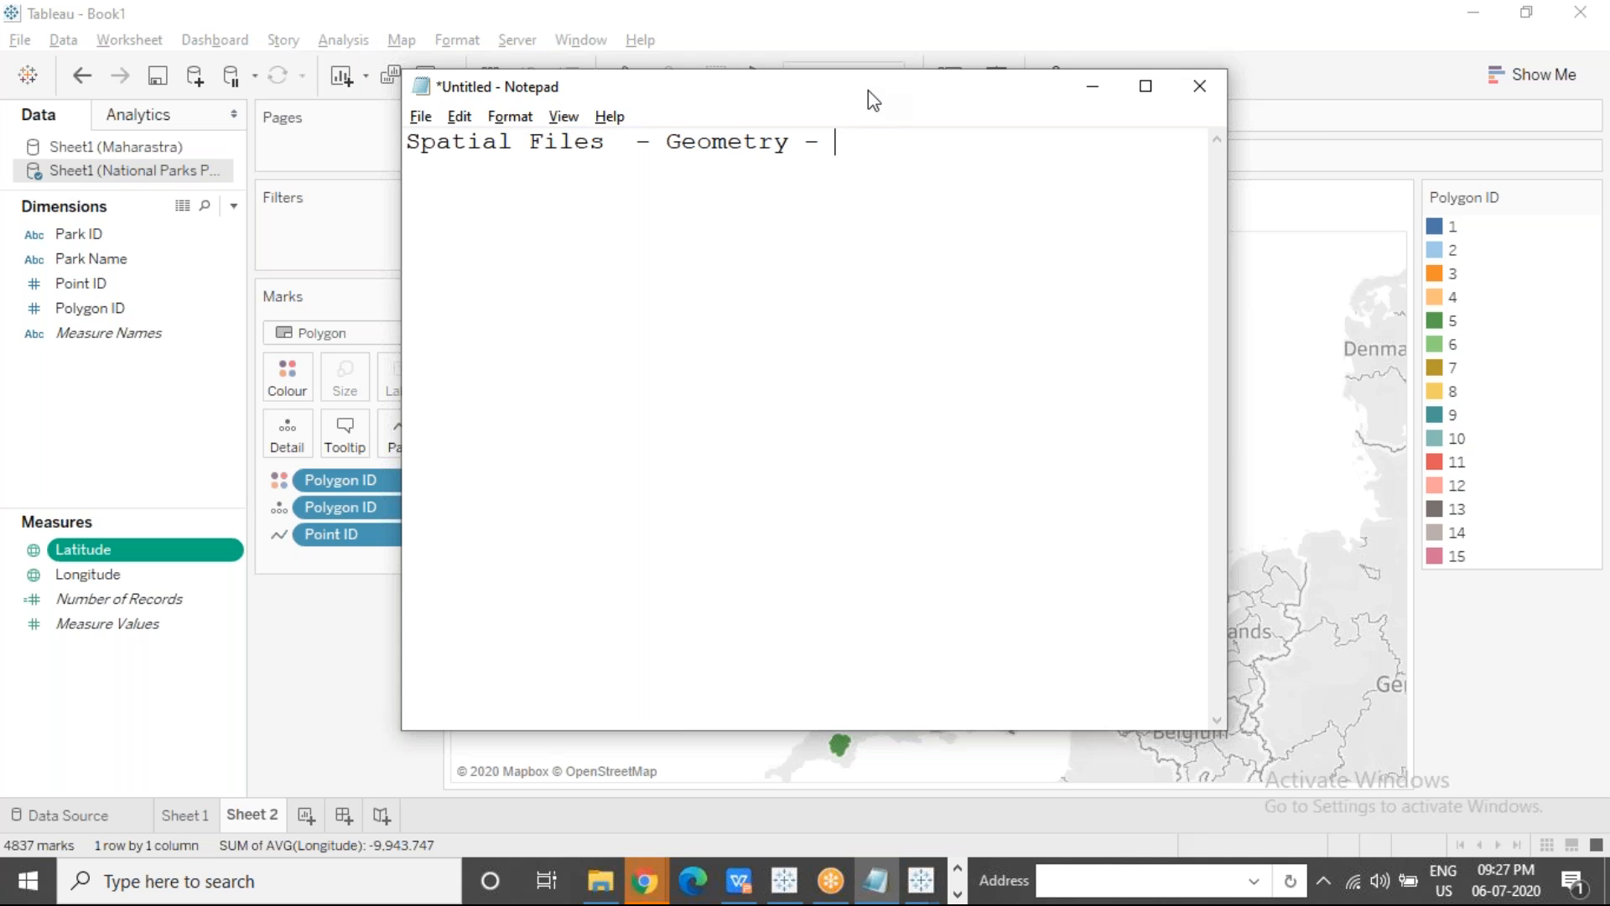
{"action": "left_click_drag", "start_coordinate": [868, 89], "coordinate": [580, 116]}
{"action": "mouse_move", "coordinate": [970, 485]}
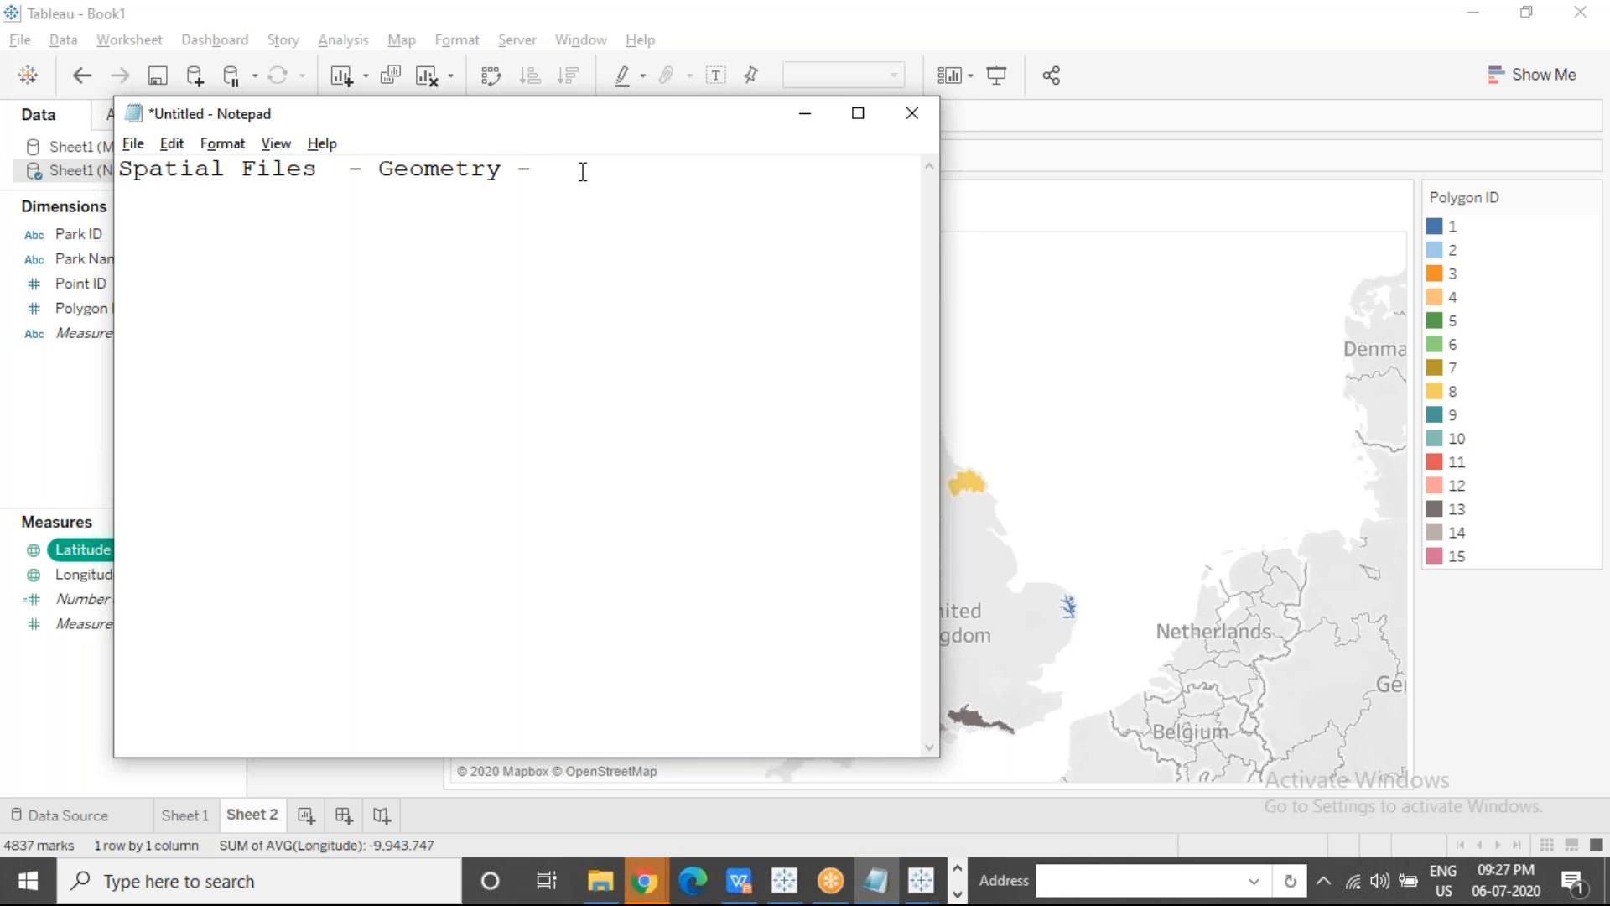
{"action": "key", "text": "BackSpace"}
{"action": "key", "text": "BackSpace"}
{"action": "key", "text": "BackSpace"}
Step: List "Point", "Line or Linestring" and "Polgon or Area" on separate lines below the "Spatial Files - Geometry" heading
{"action": "key", "text": "Return"}
{"action": "type", "text": "Point"}
{"action": "key", "text": "Return"}
{"action": "type", "text": "Line or Li"}
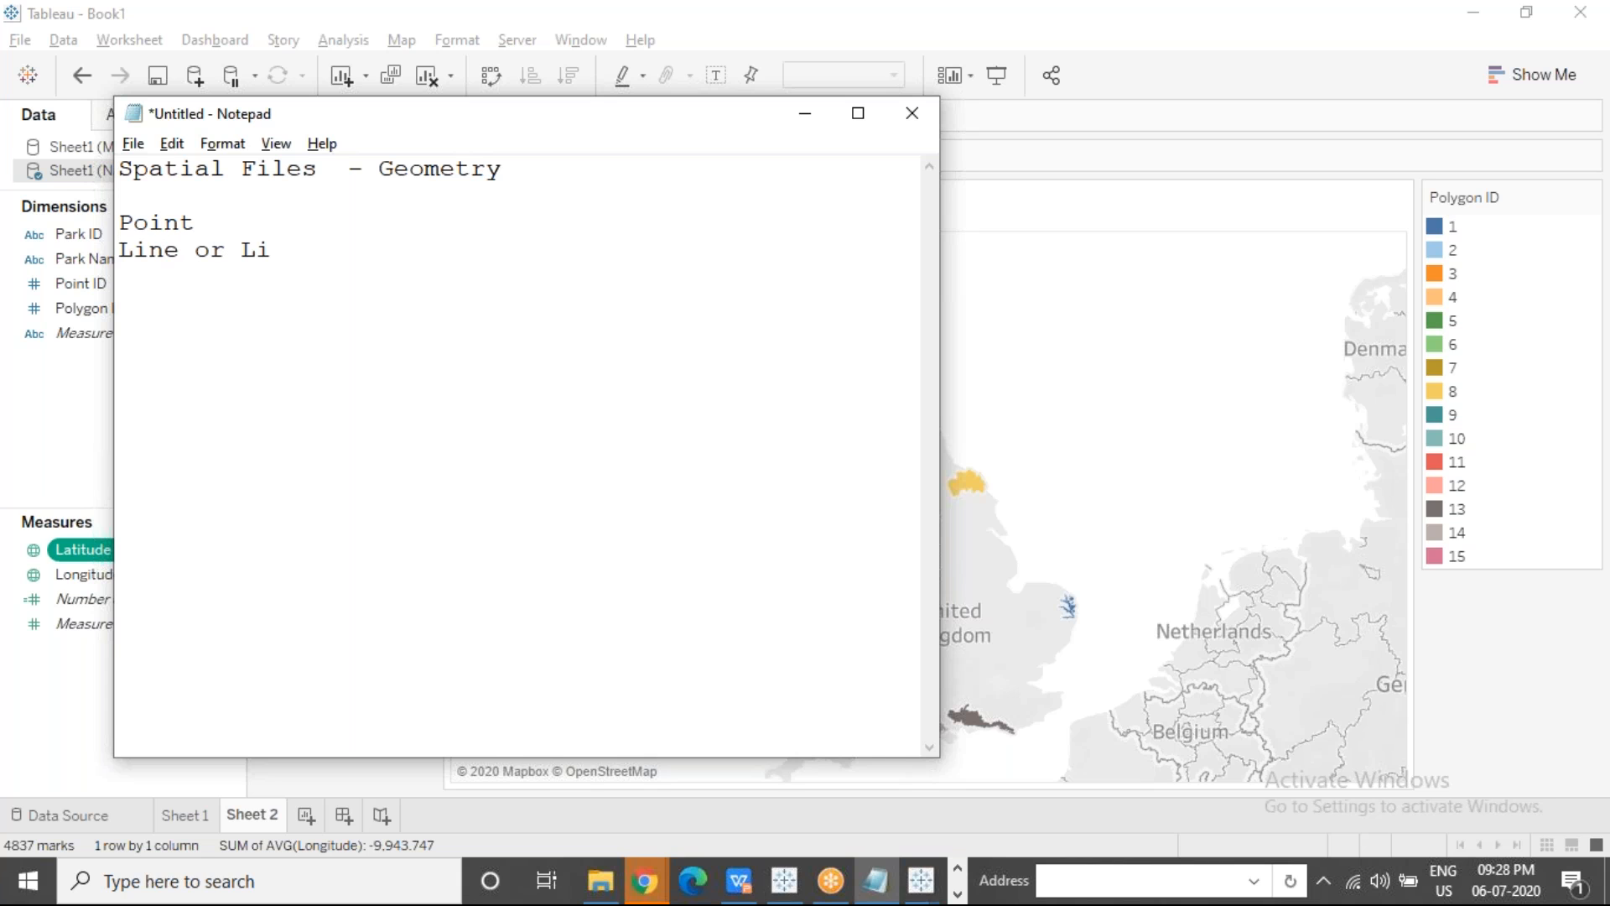
{"action": "type", "text": "nestring"}
{"action": "key", "text": "Return"}
{"action": "type", "text": "Pol"}
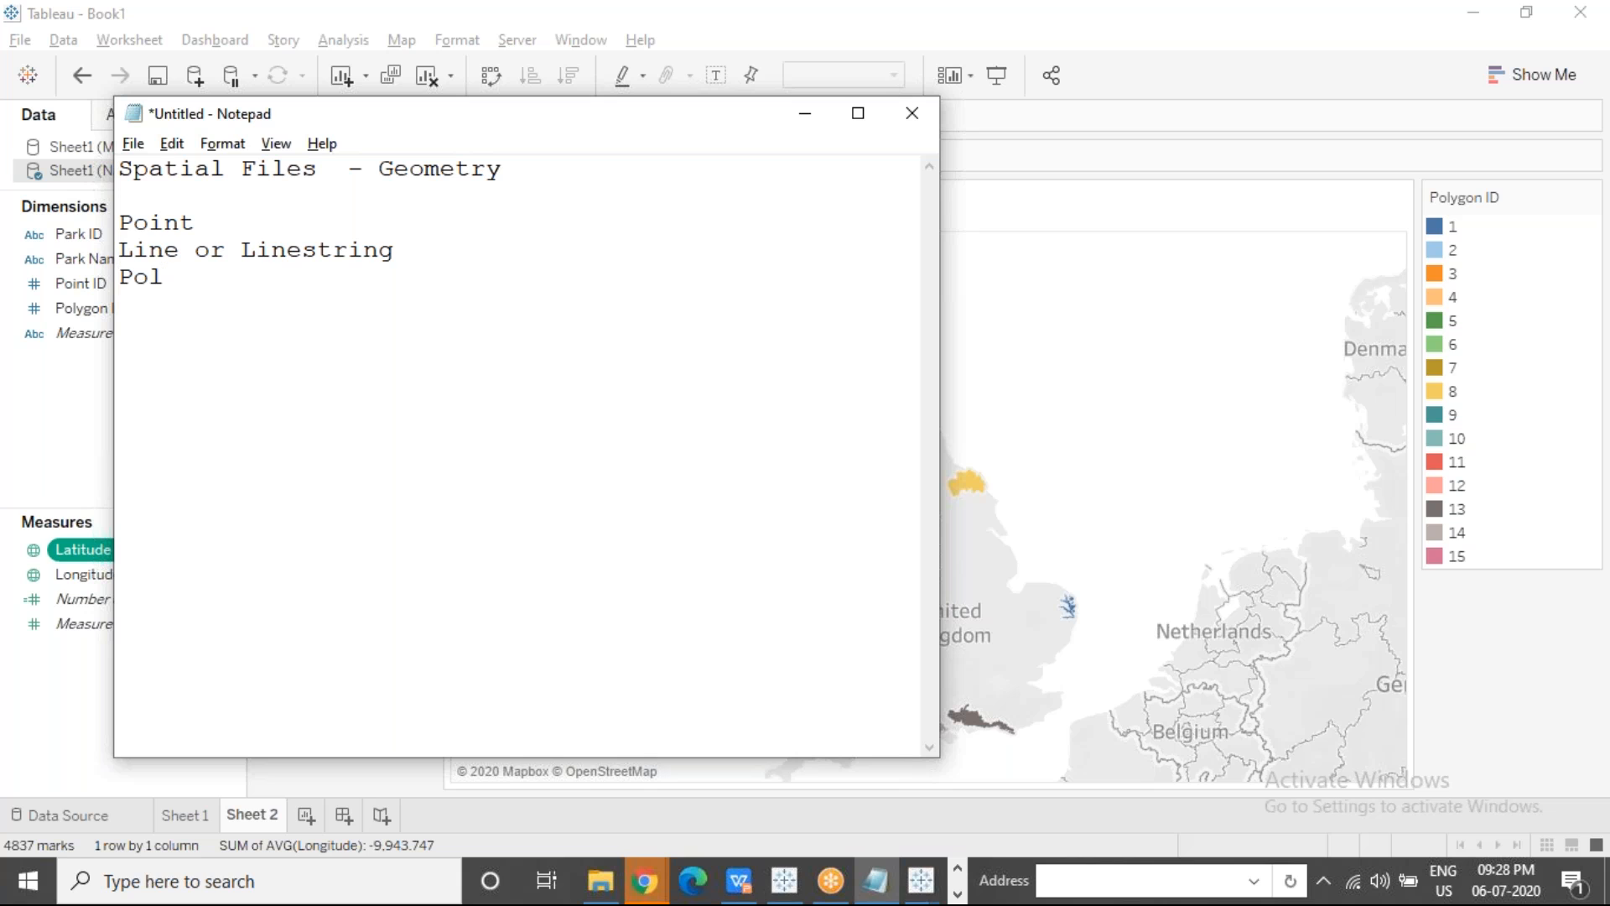
{"action": "type", "text": "gon or Area"}
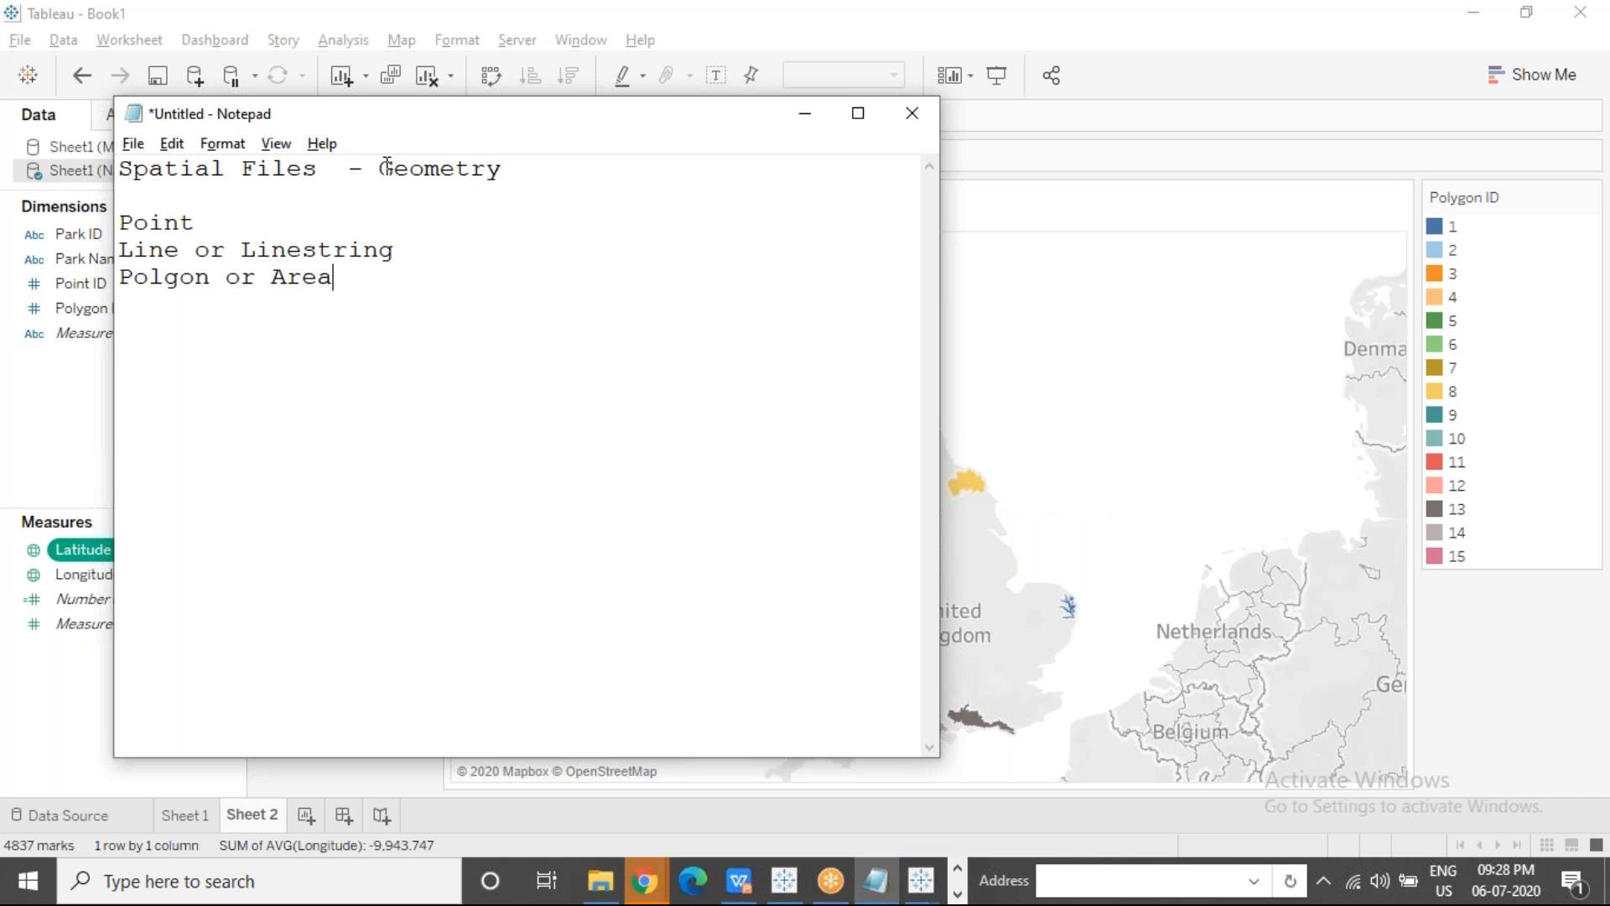
Step: Highlight "Geometry" and the three listed types, and correct the misspelling "Polgon" to "Polygon"
{"action": "left_click_drag", "start_coordinate": [378, 170], "coordinate": [579, 186]}
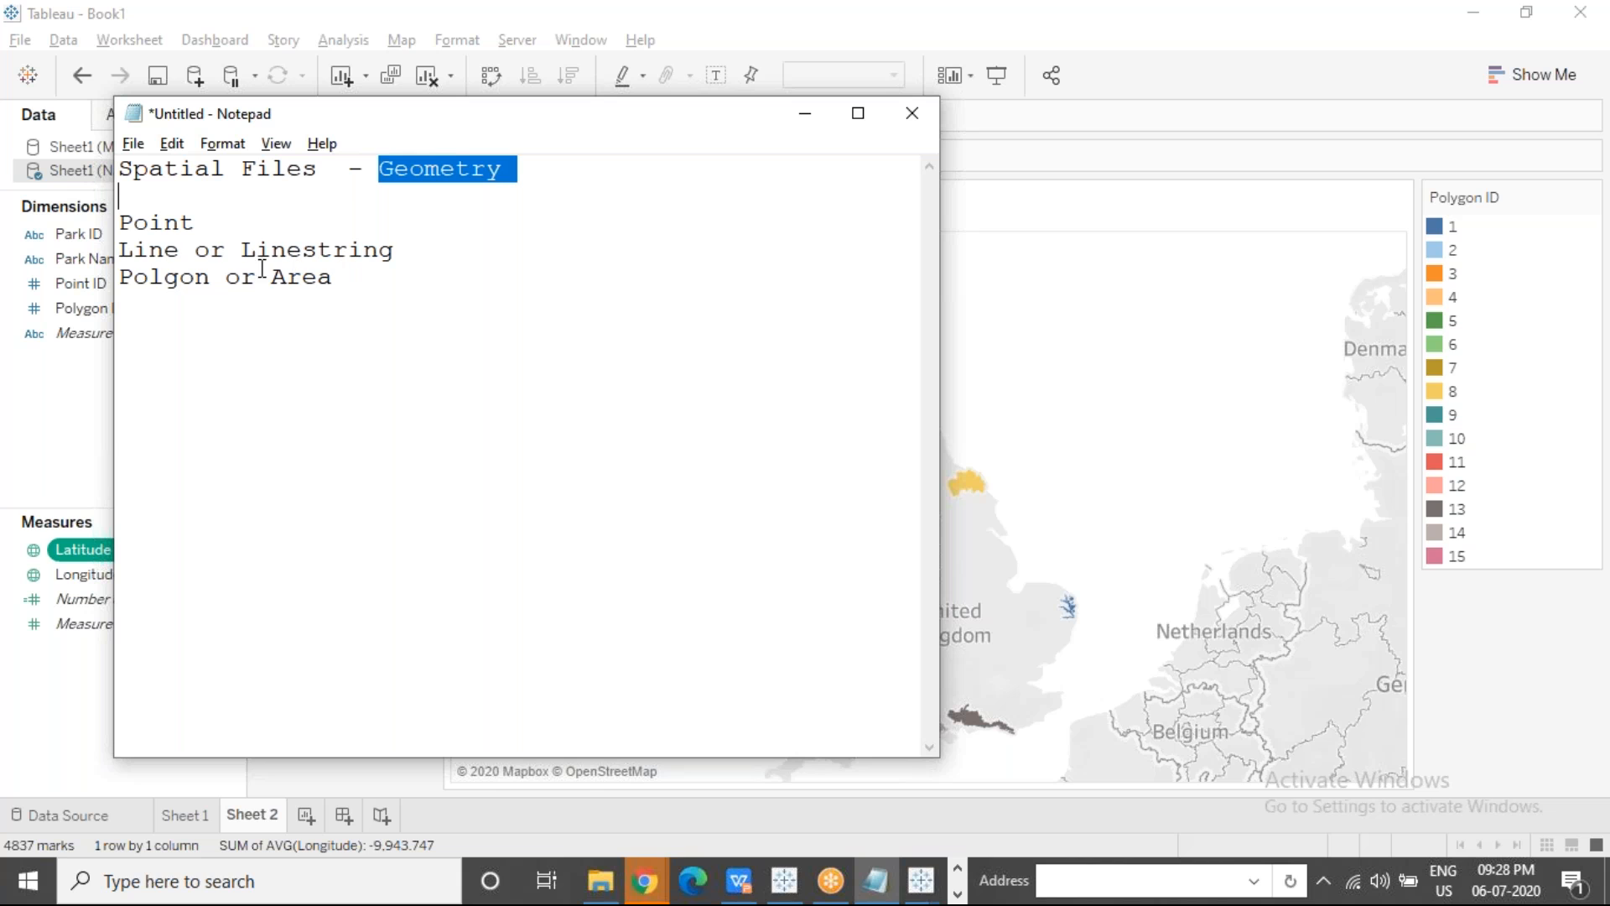
{"action": "left_click_drag", "start_coordinate": [338, 277], "coordinate": [118, 225]}
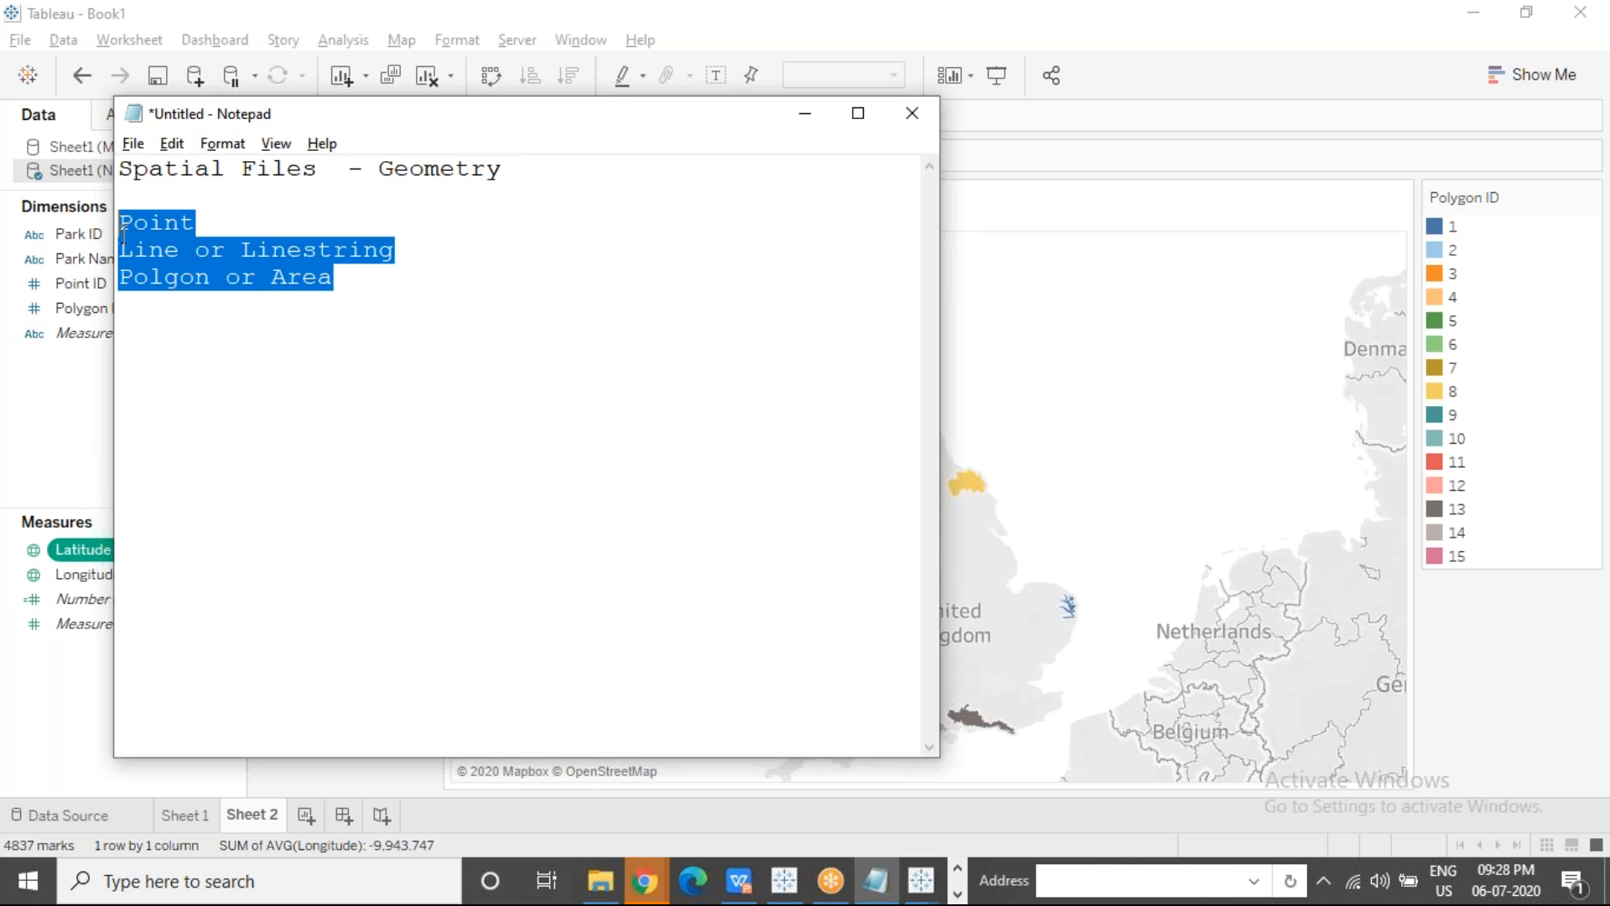
{"action": "left_click", "coordinate": [165, 275]}
{"action": "type", "text": "y"}
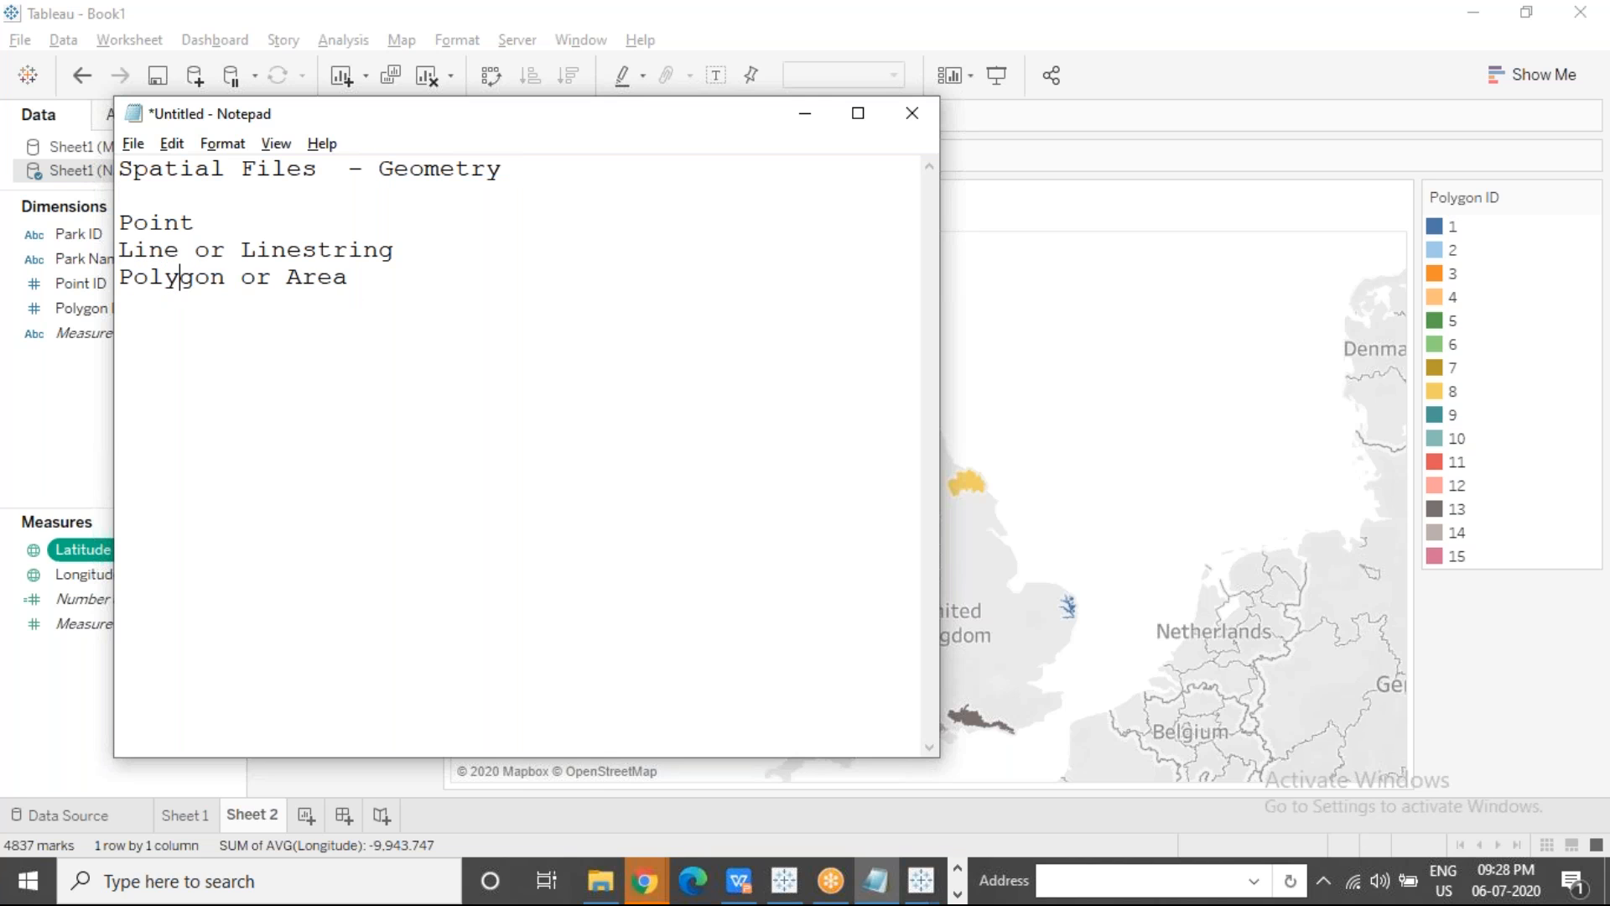
Step: Highlight the words "Polygon", "Geometry" and "Point" in the note one at a time
{"action": "left_click_drag", "start_coordinate": [226, 278], "coordinate": [122, 278]}
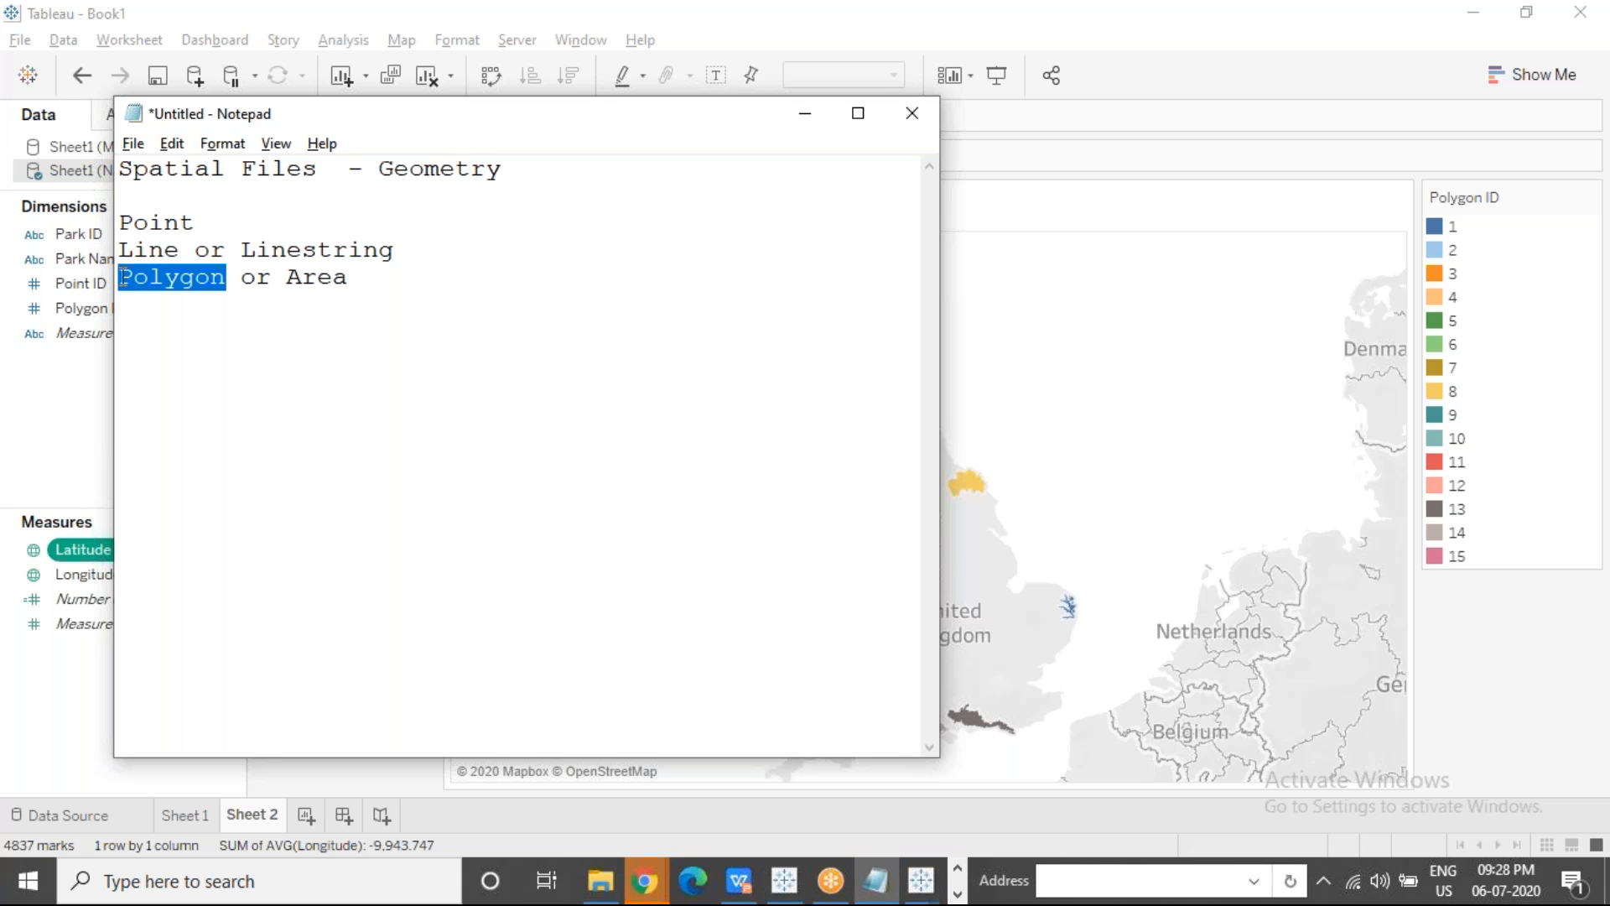
{"action": "left_click_drag", "start_coordinate": [379, 169], "coordinate": [533, 170]}
{"action": "left_click_drag", "start_coordinate": [226, 278], "coordinate": [127, 278]}
{"action": "left_click_drag", "start_coordinate": [180, 250], "coordinate": [117, 225]}
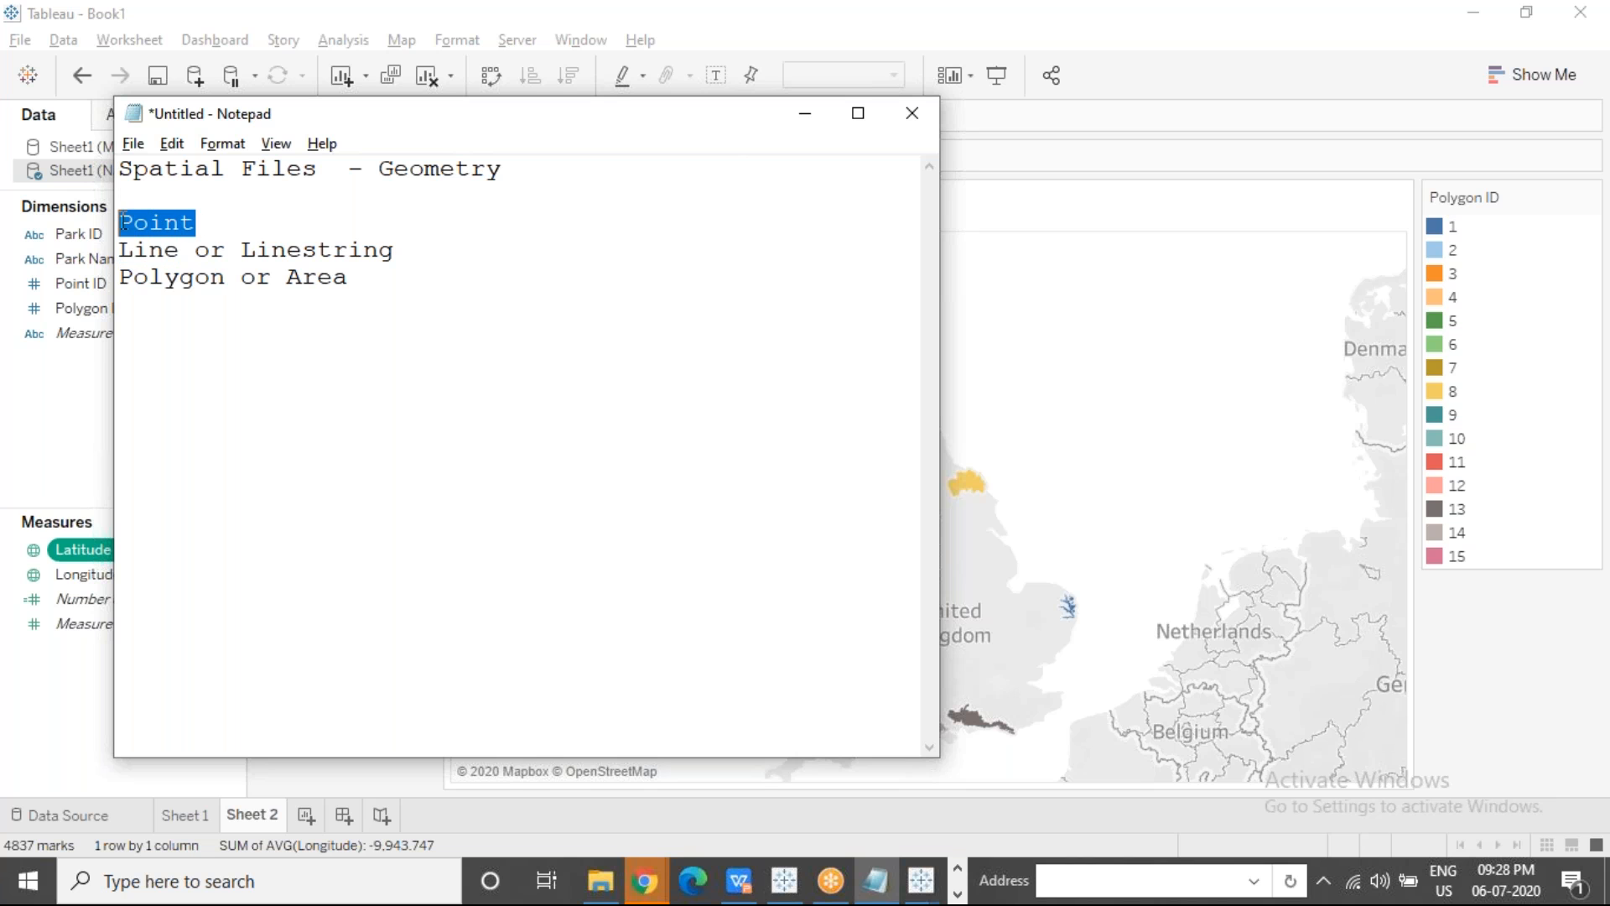
Step: Return to Tableau, add a new worksheet, and start a spatial file connection, browsing to the Module 8 > Datasets folder
{"action": "left_click", "coordinate": [804, 117]}
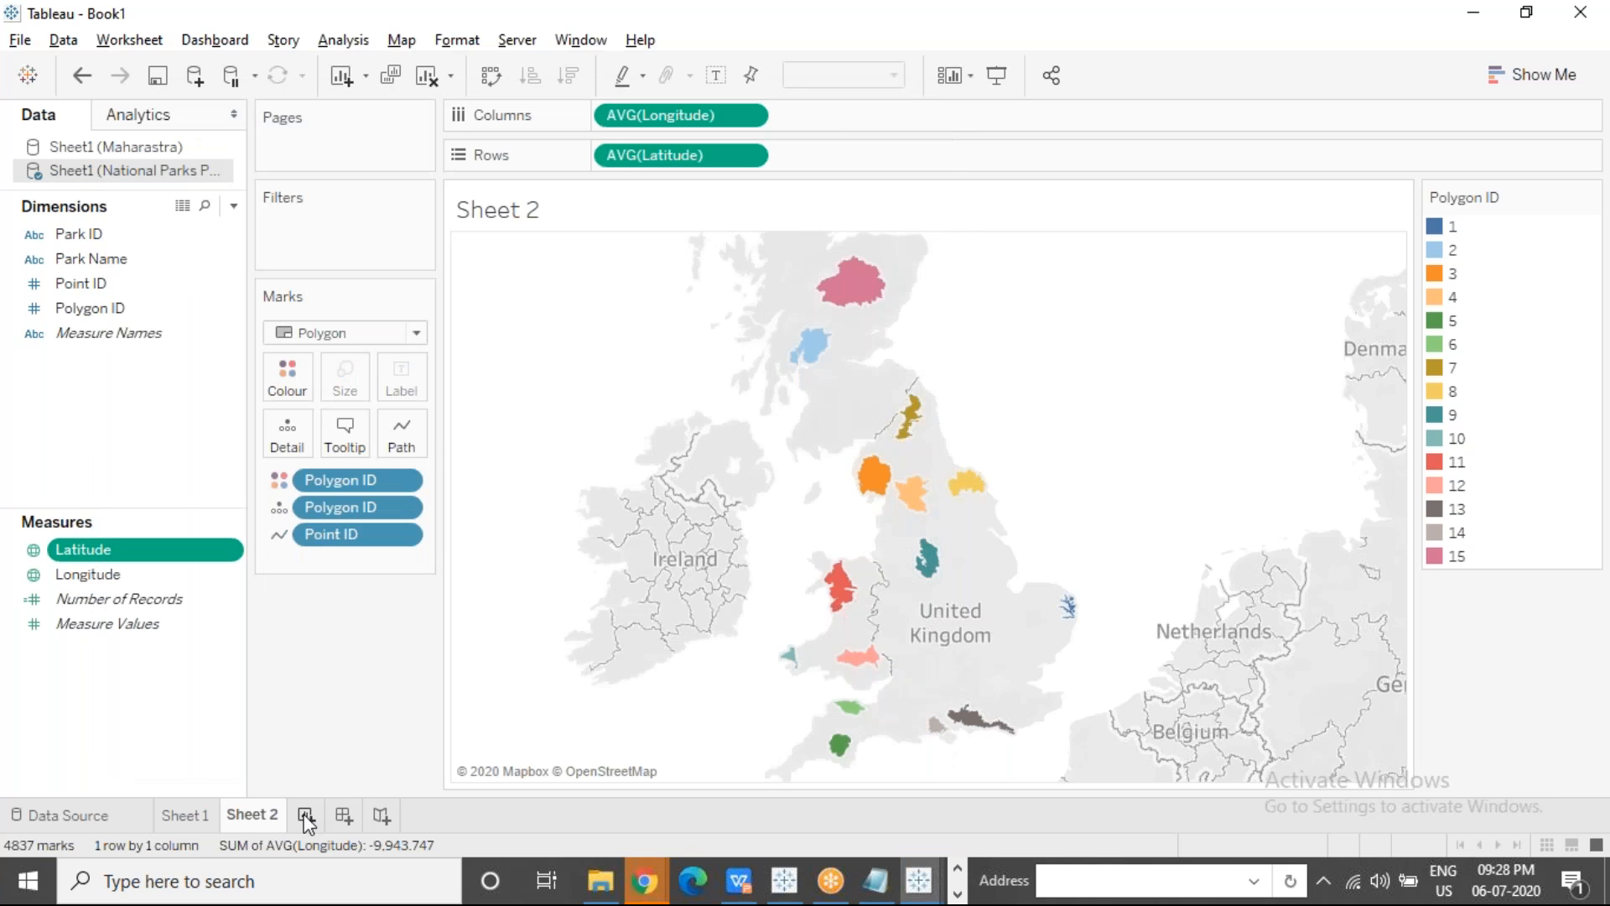
{"action": "left_click", "coordinate": [307, 822]}
{"action": "left_click", "coordinate": [195, 76]}
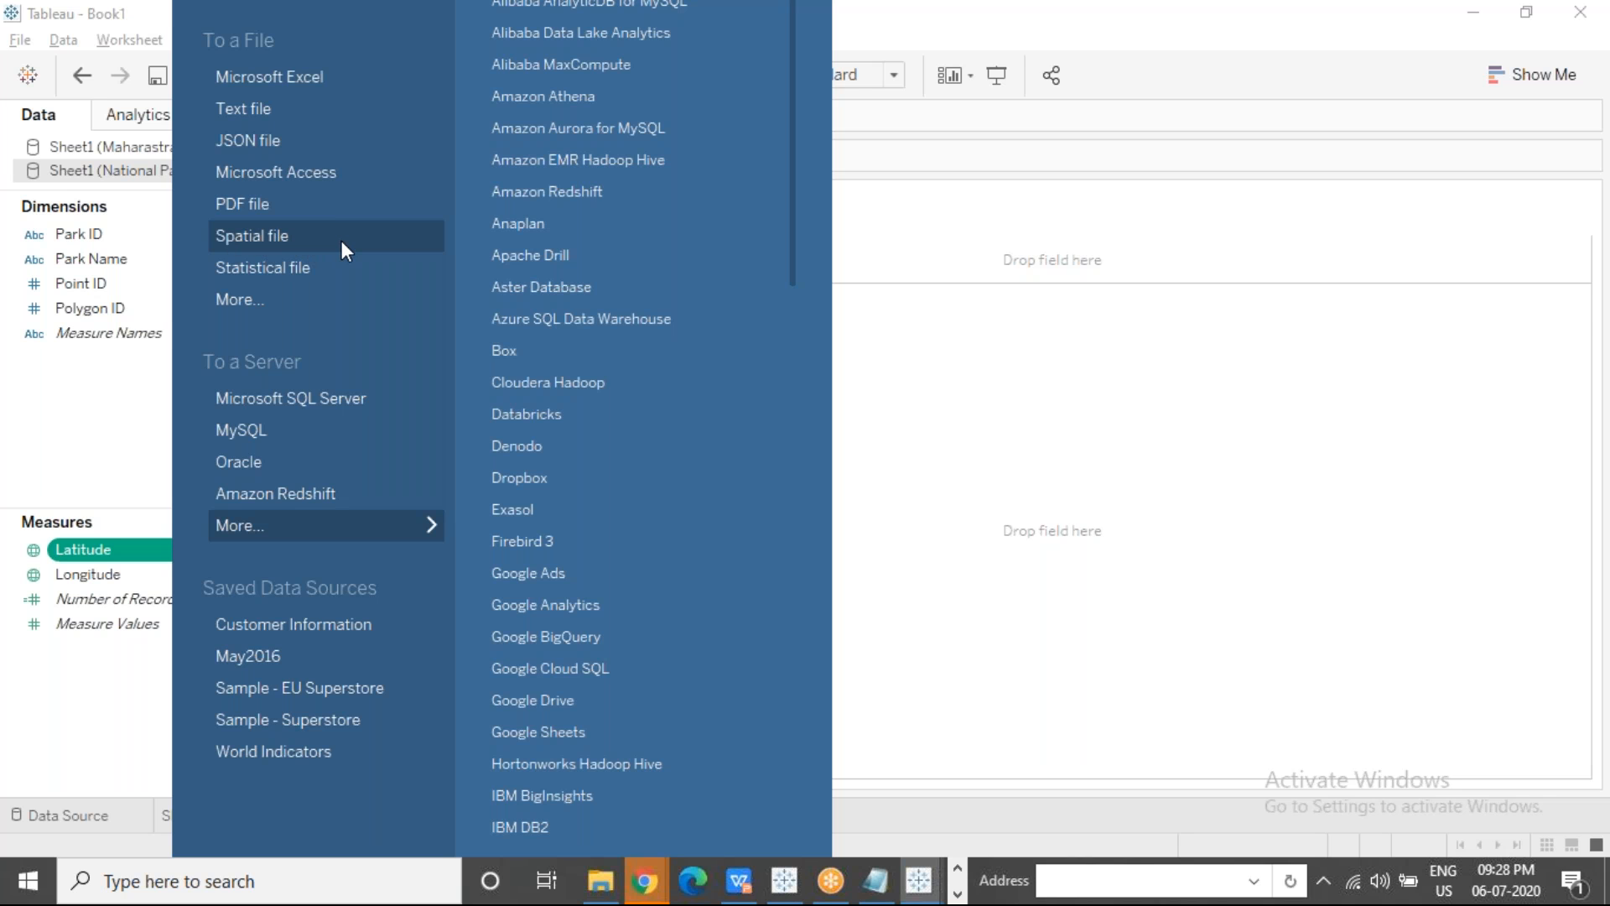
{"action": "left_click", "coordinate": [340, 239]}
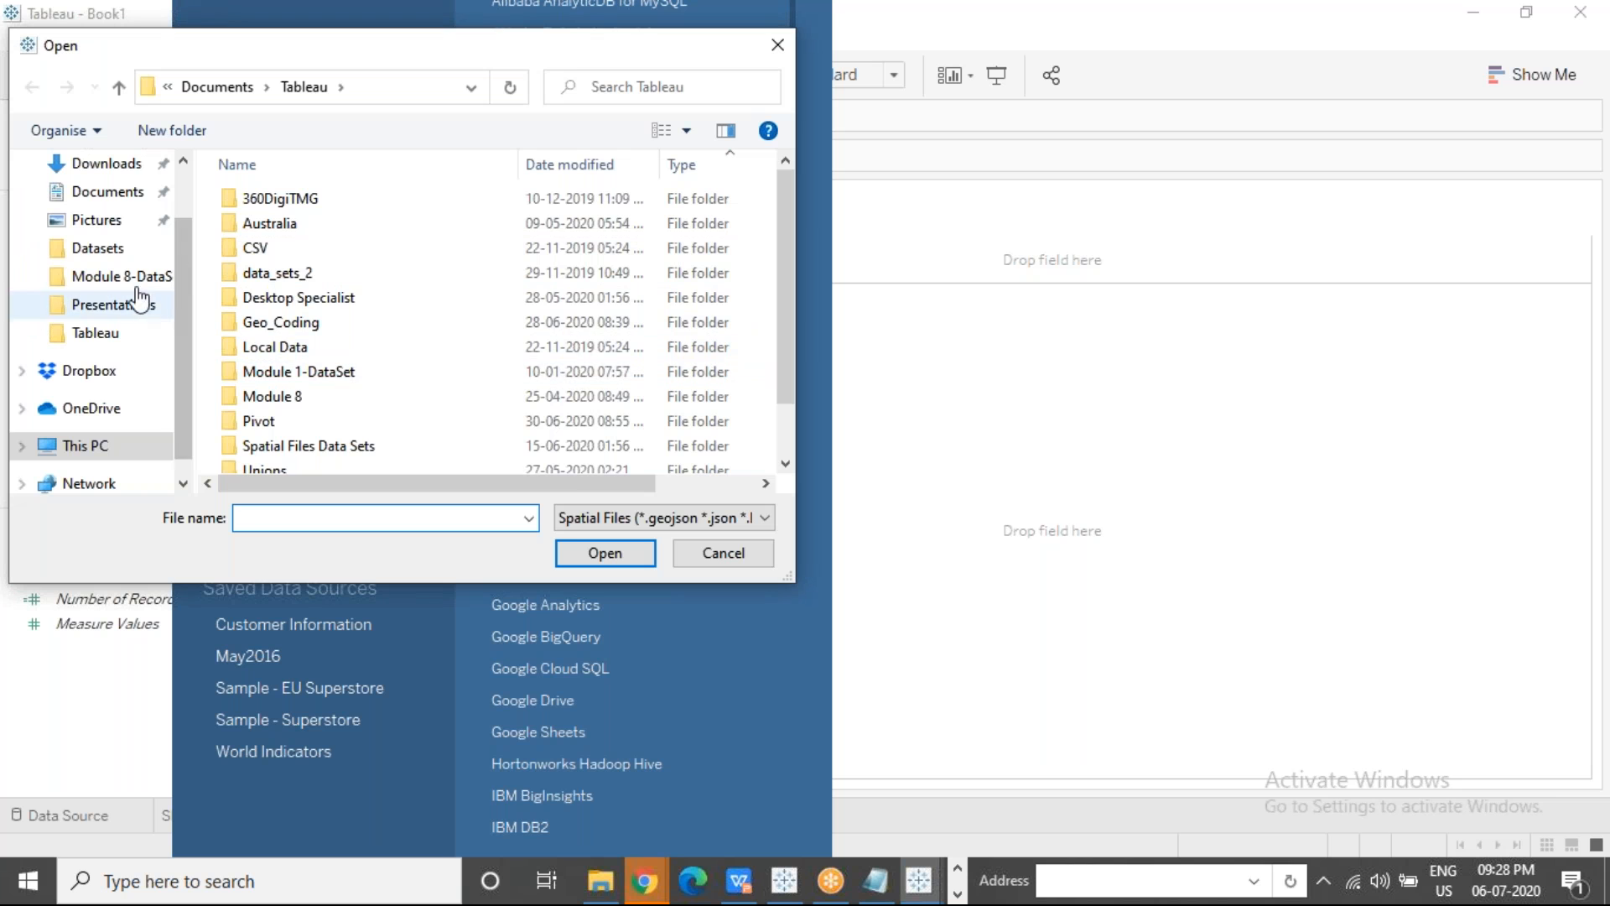
{"action": "double_click", "coordinate": [318, 395]}
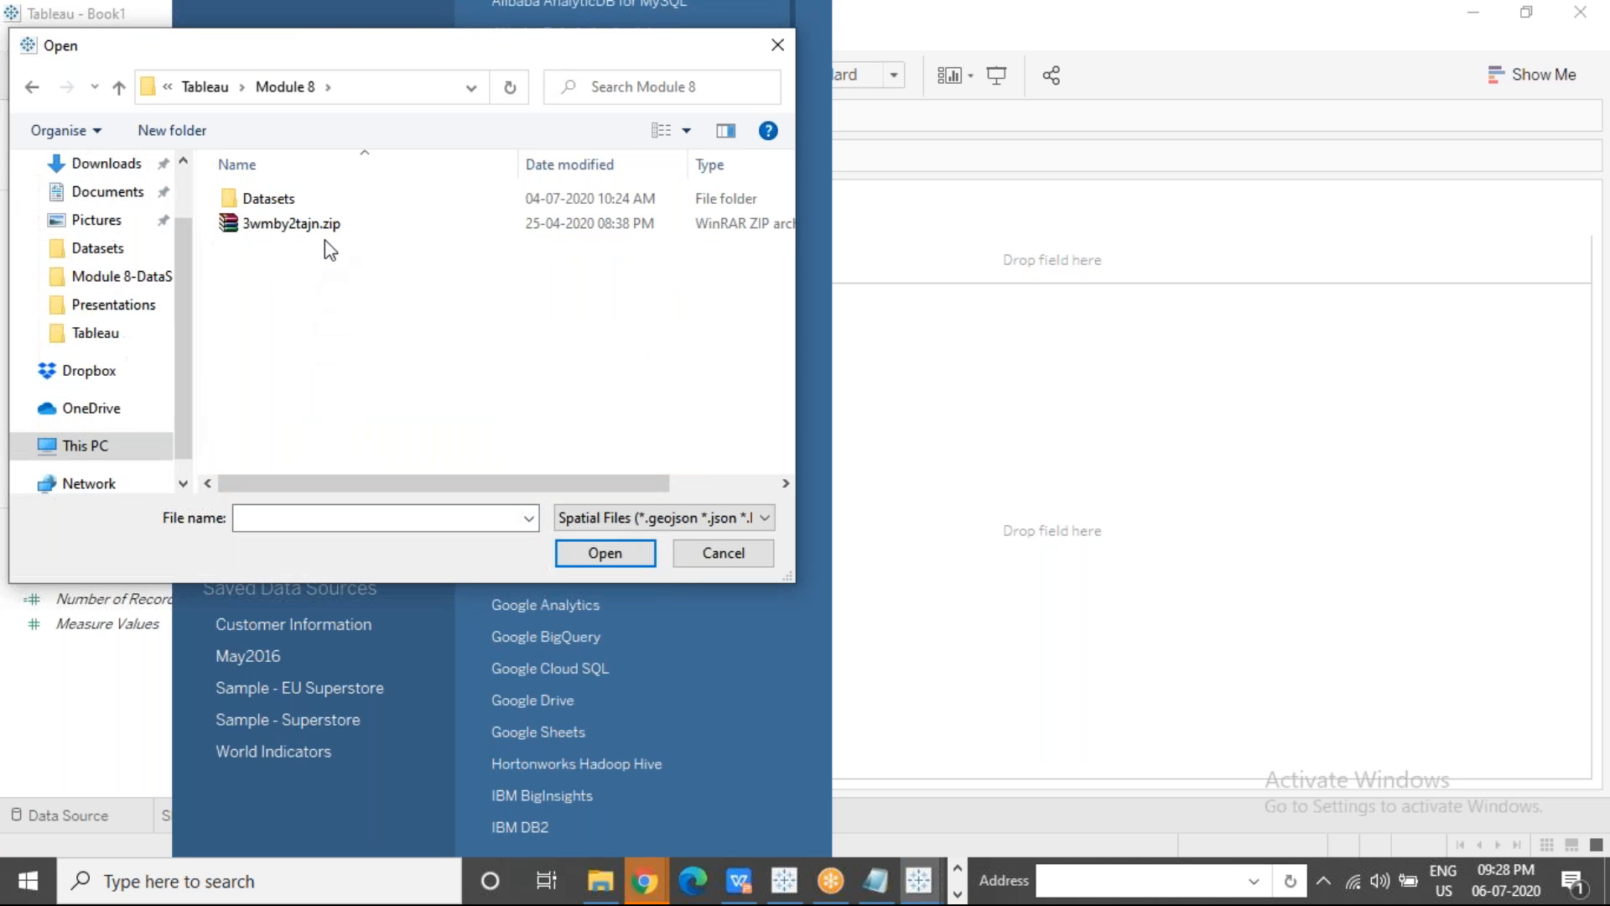
{"action": "left_click", "coordinate": [324, 199]}
{"action": "double_click", "coordinate": [324, 199]}
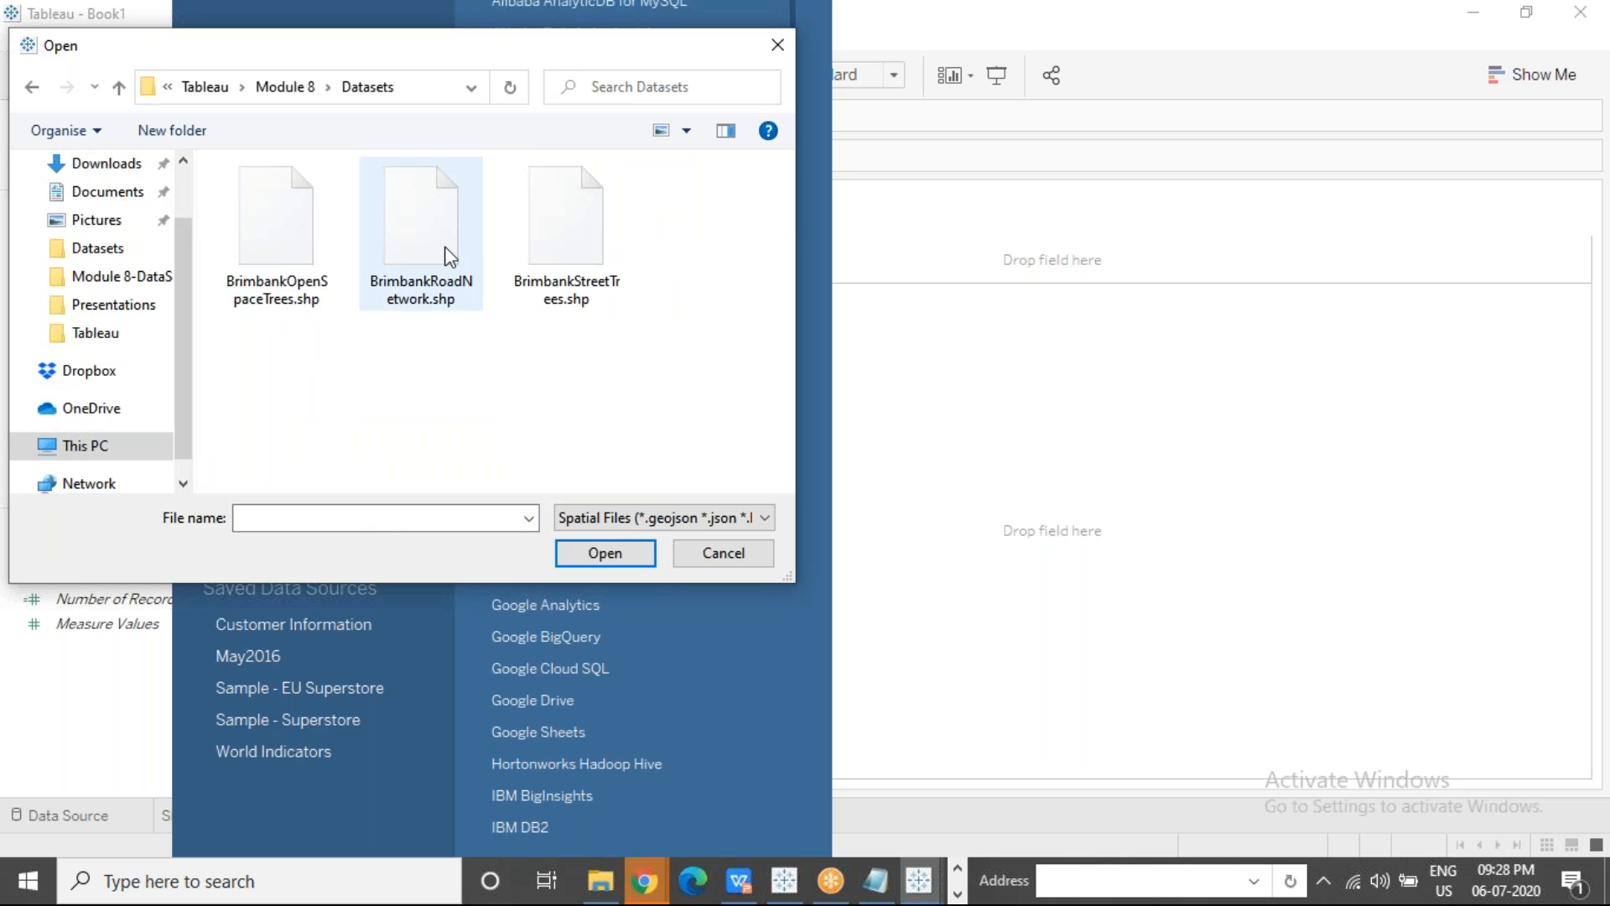
Step: Review the supported spatial file types, connect to BrimbankRoadNetwork.shp, and inspect the Geometry column in its data preview
{"action": "left_click", "coordinate": [431, 226]}
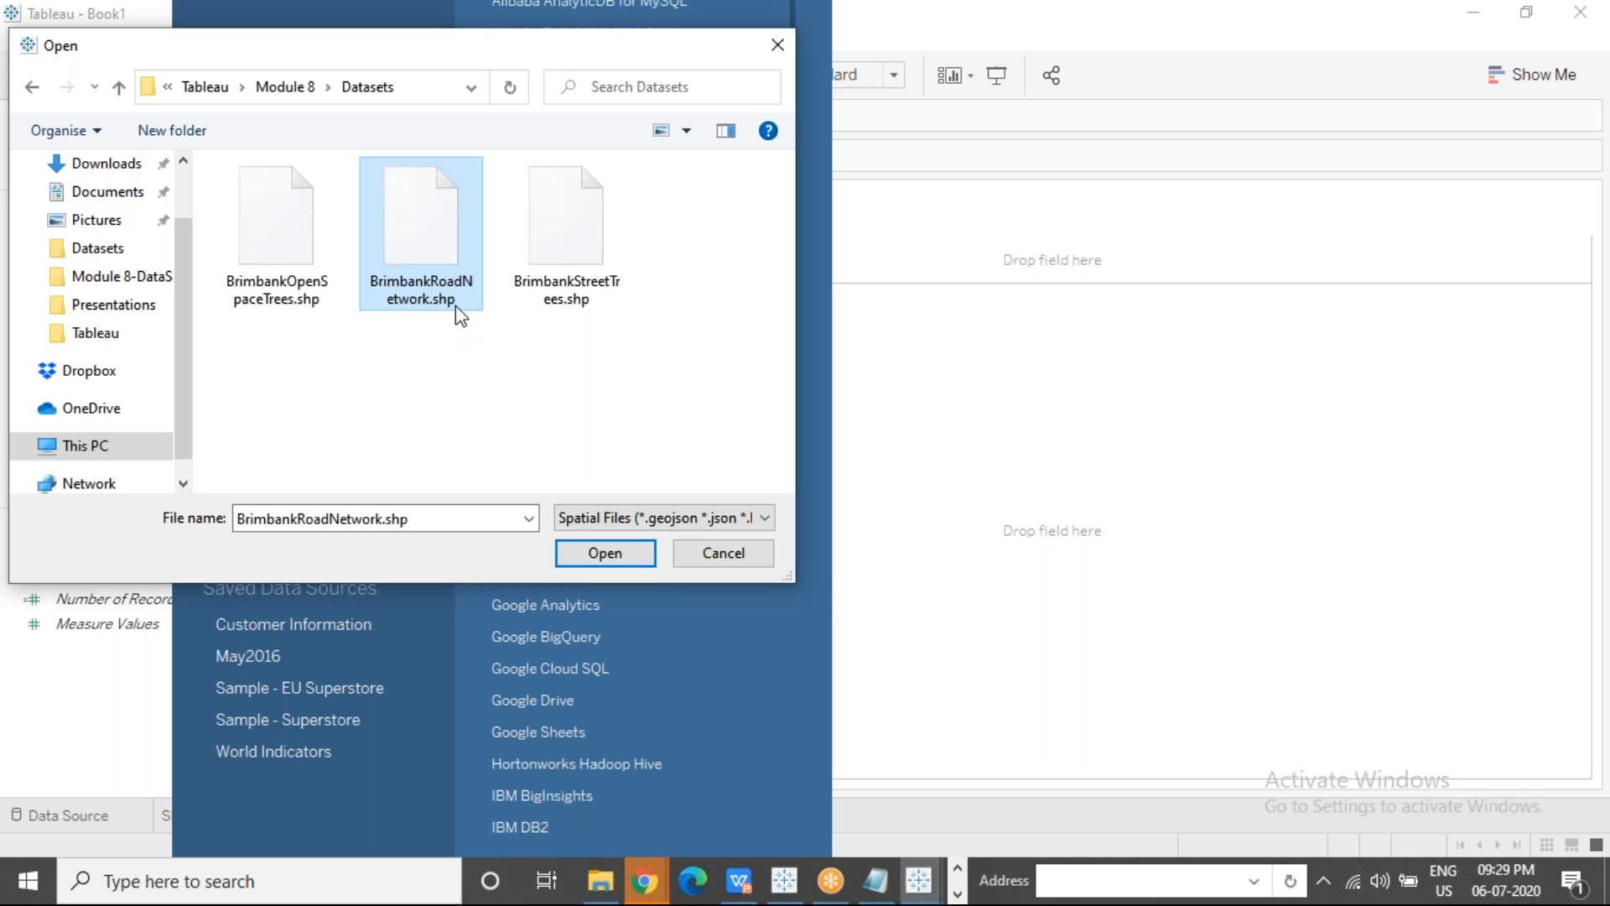
{"action": "left_click", "coordinate": [648, 520]}
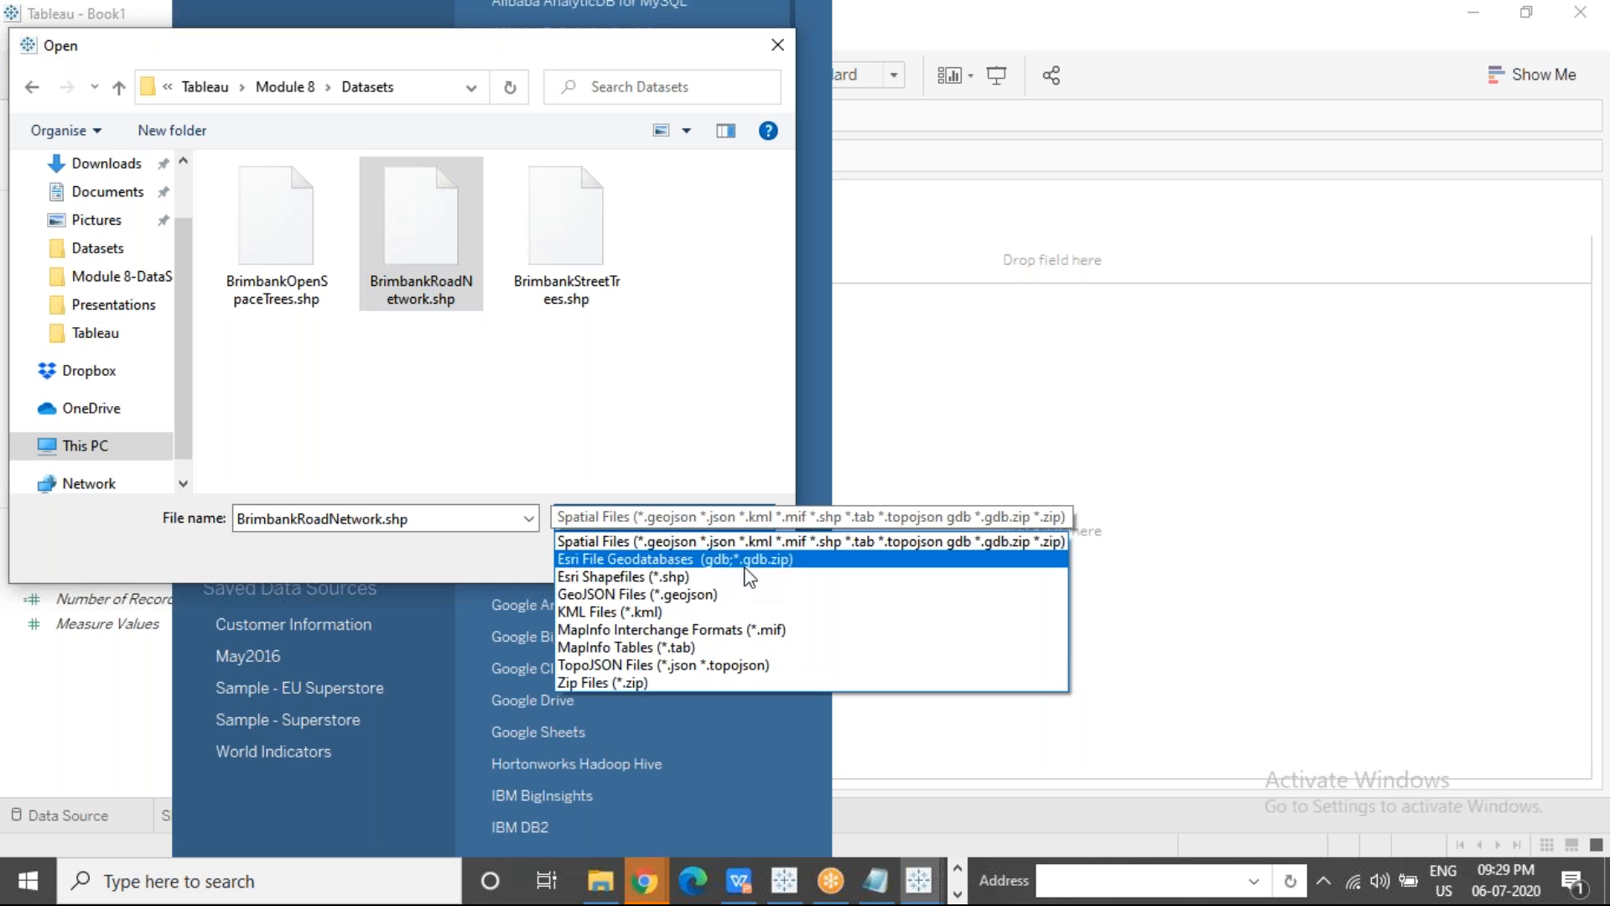
{"action": "left_click", "coordinate": [671, 323]}
{"action": "left_click", "coordinate": [447, 280]}
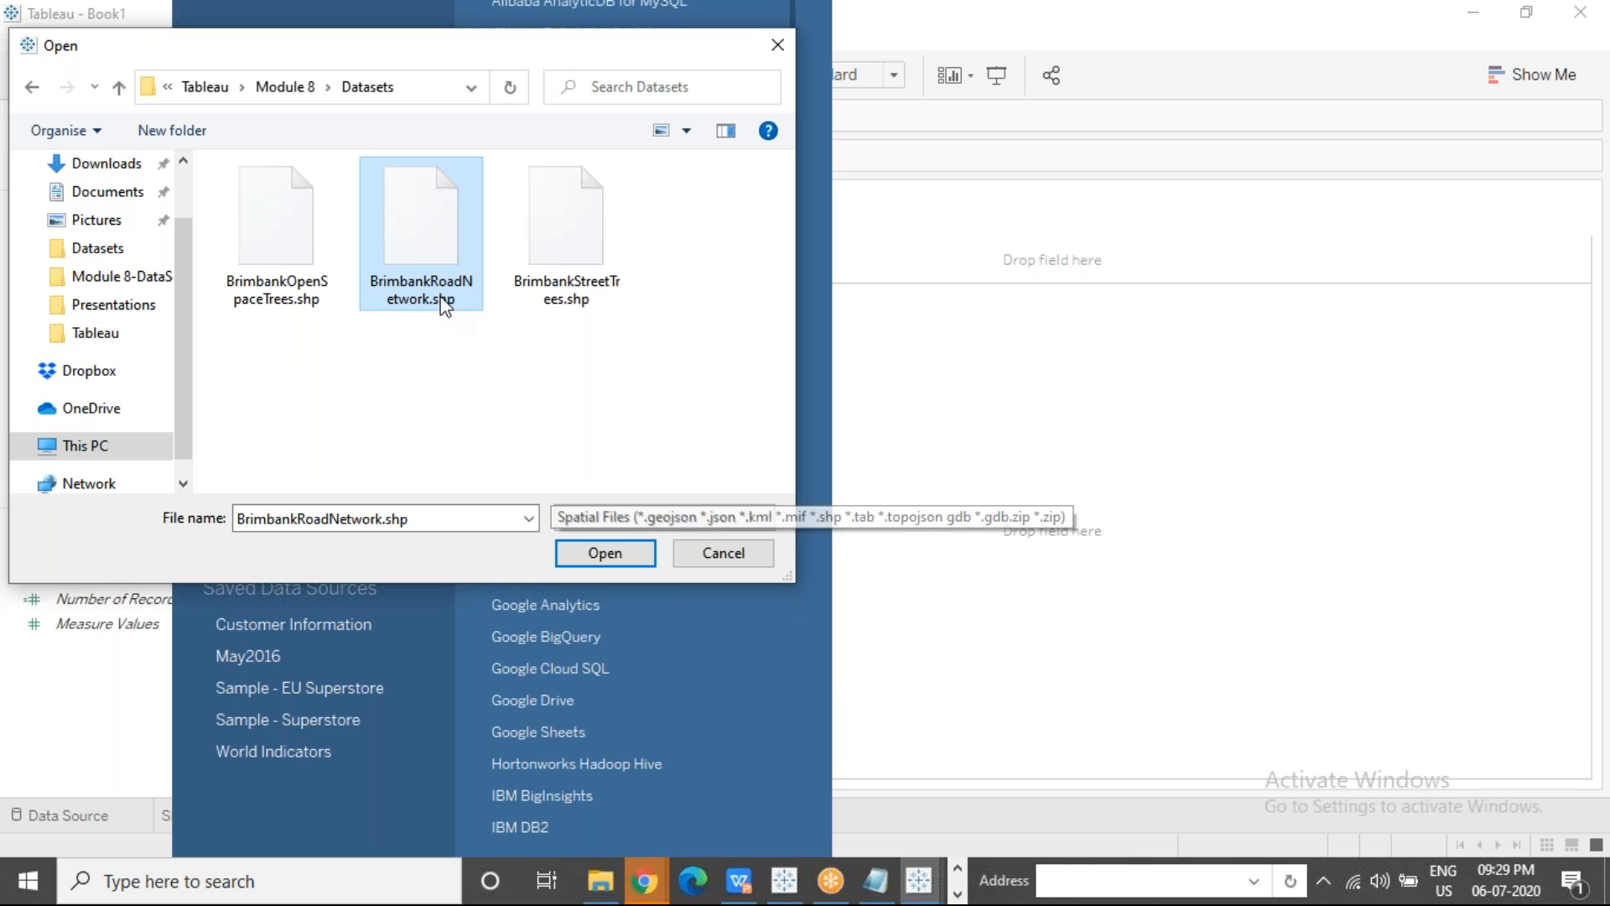
{"action": "left_click", "coordinate": [616, 555]}
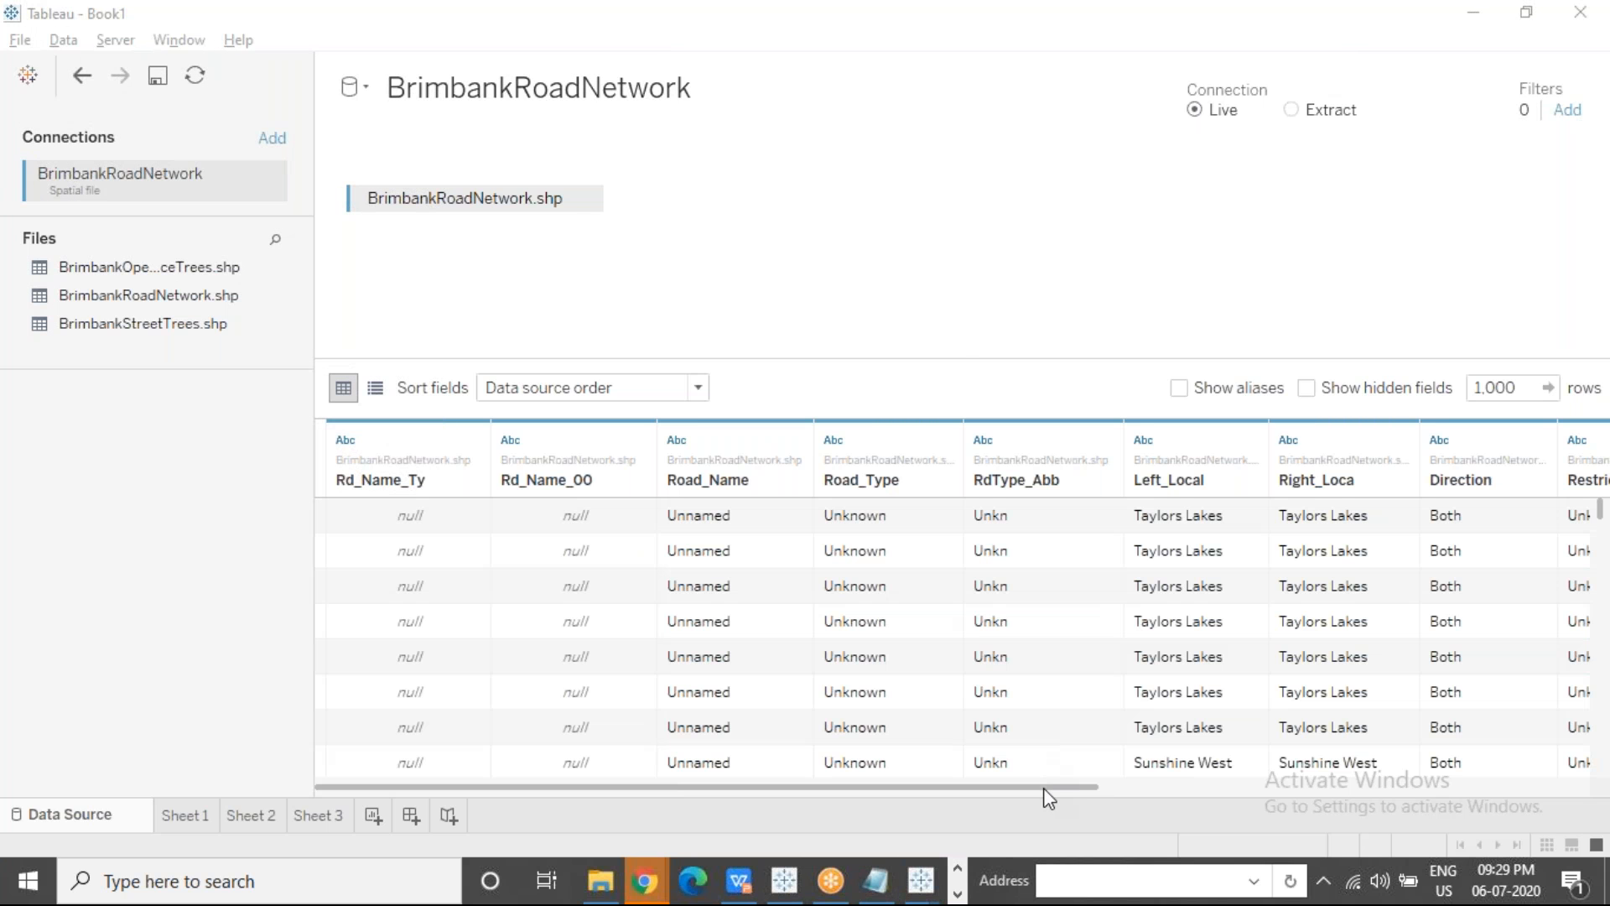
{"action": "scroll", "coordinate": [1501, 525], "scroll_direction": "right", "scroll_amount": 5}
{"action": "left_click", "coordinate": [1496, 518]}
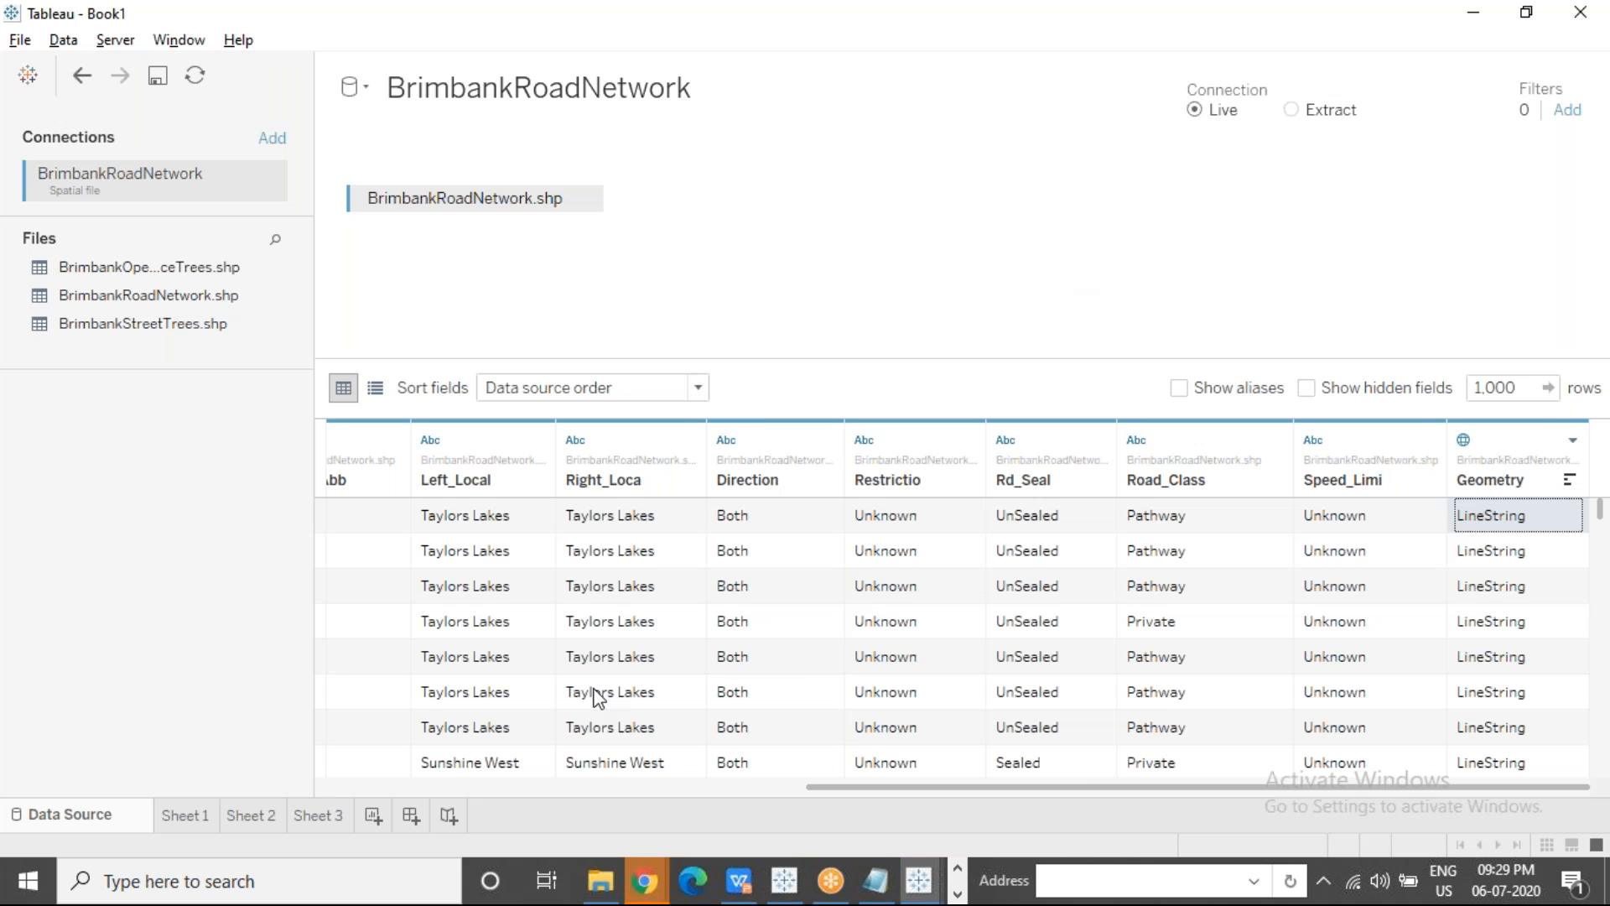
Step: Plot the Brimbank road network on Sheet 3 by adding the Geometry measure as mark detail
{"action": "left_click", "coordinate": [319, 818]}
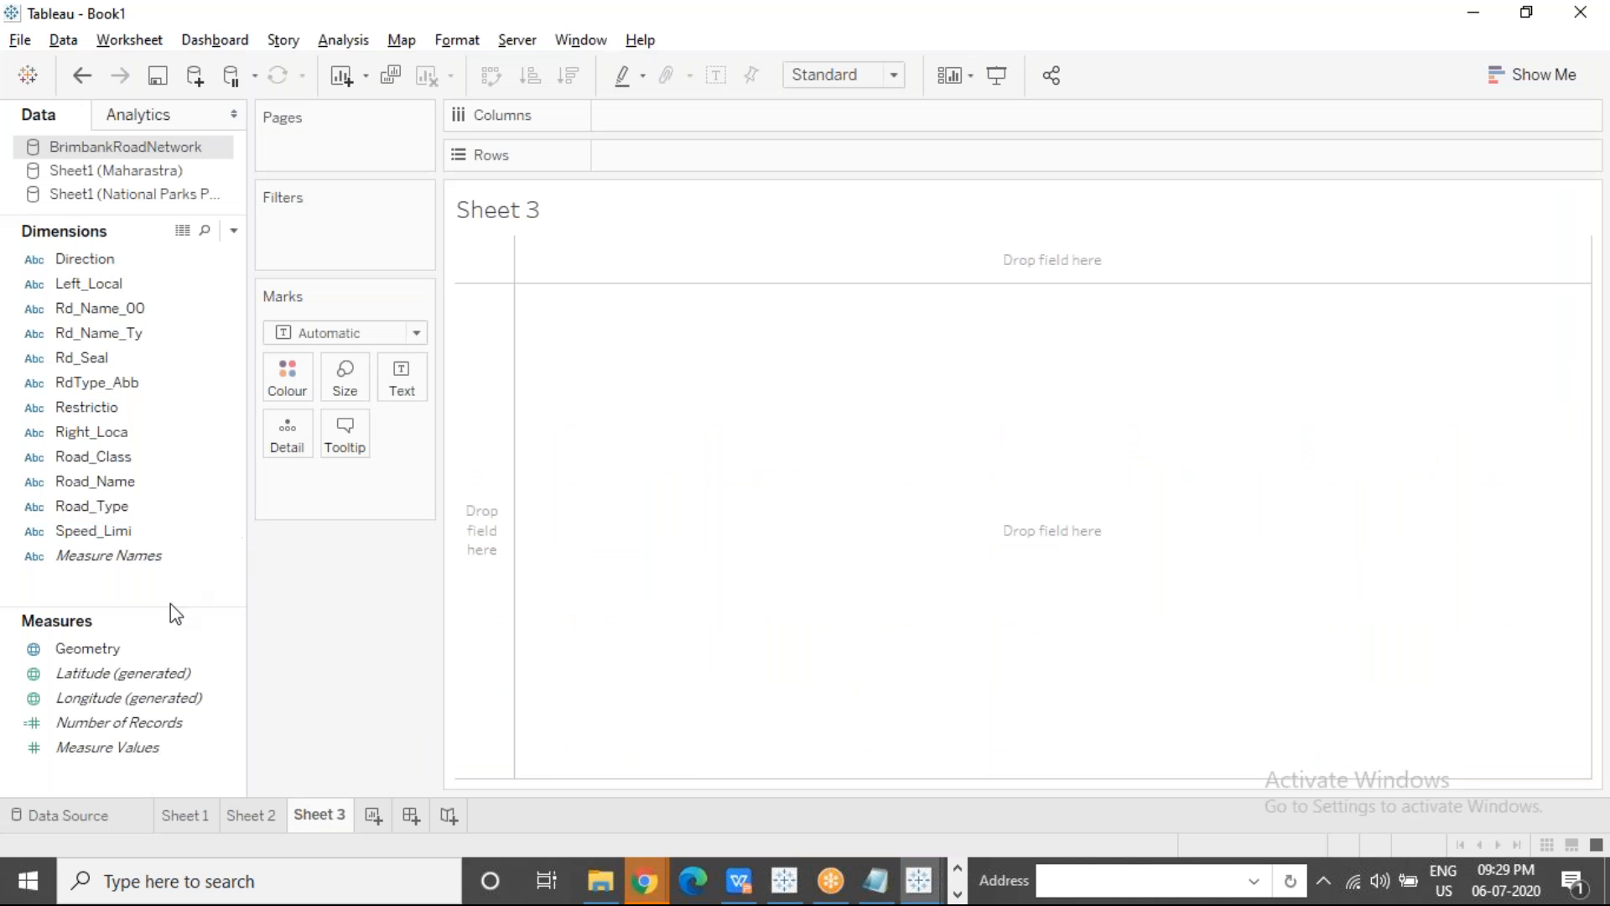
{"action": "left_click", "coordinate": [94, 646]}
{"action": "mouse_move", "coordinate": [90, 654]}
{"action": "left_mouse_down"}
{"action": "mouse_move", "coordinate": [299, 409]}
{"action": "mouse_move", "coordinate": [287, 430]}
{"action": "left_mouse_up"}
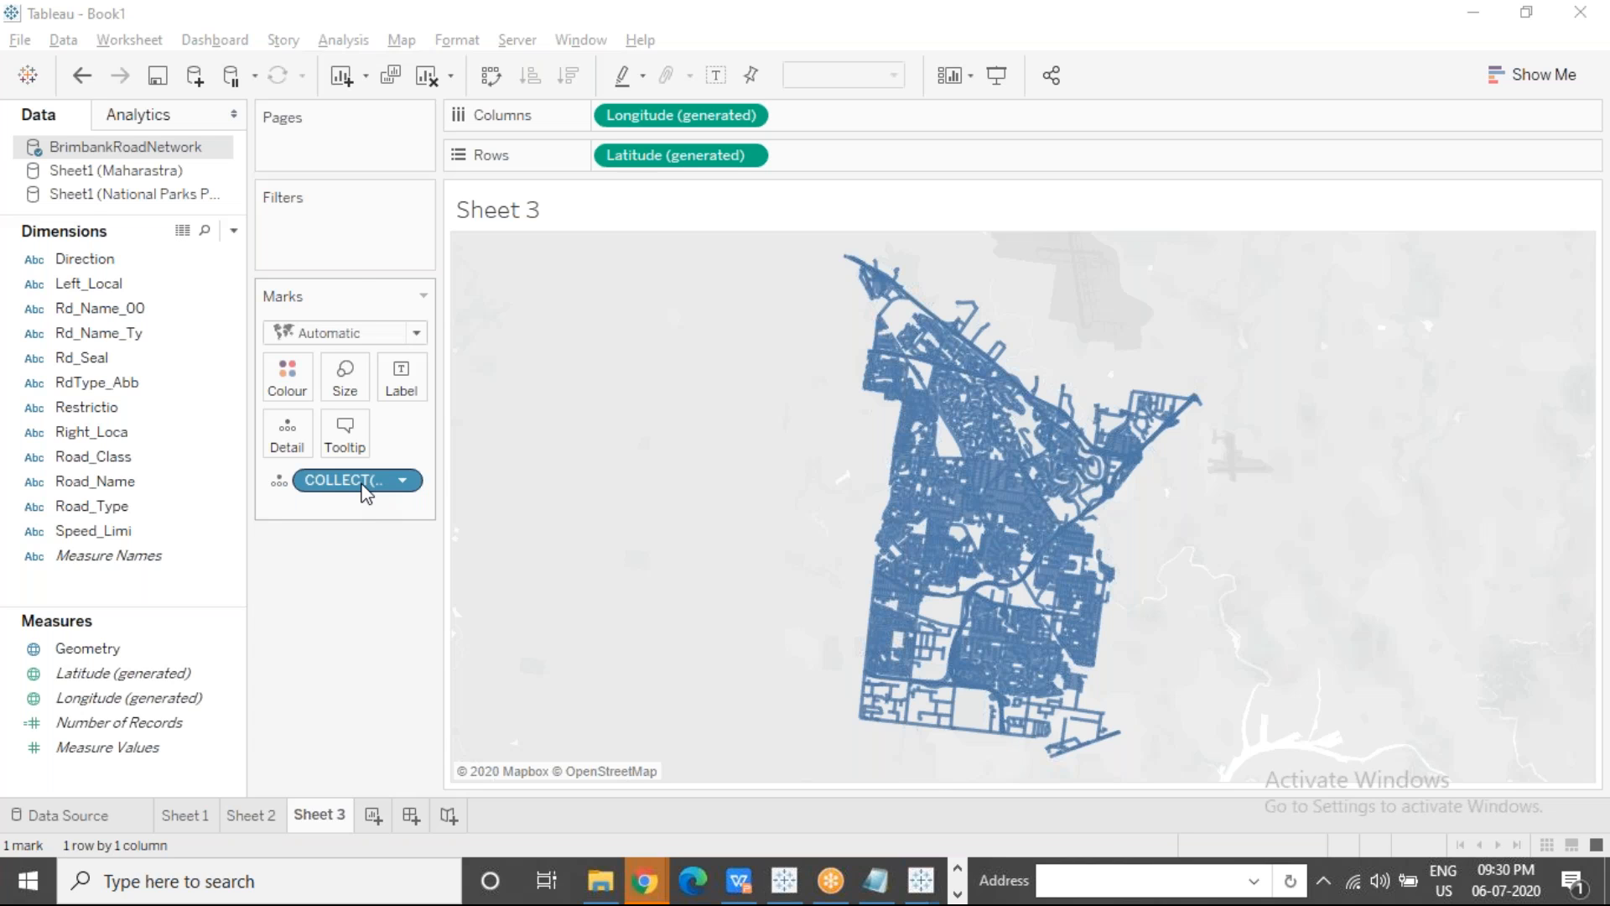
{"action": "left_click", "coordinate": [196, 76]}
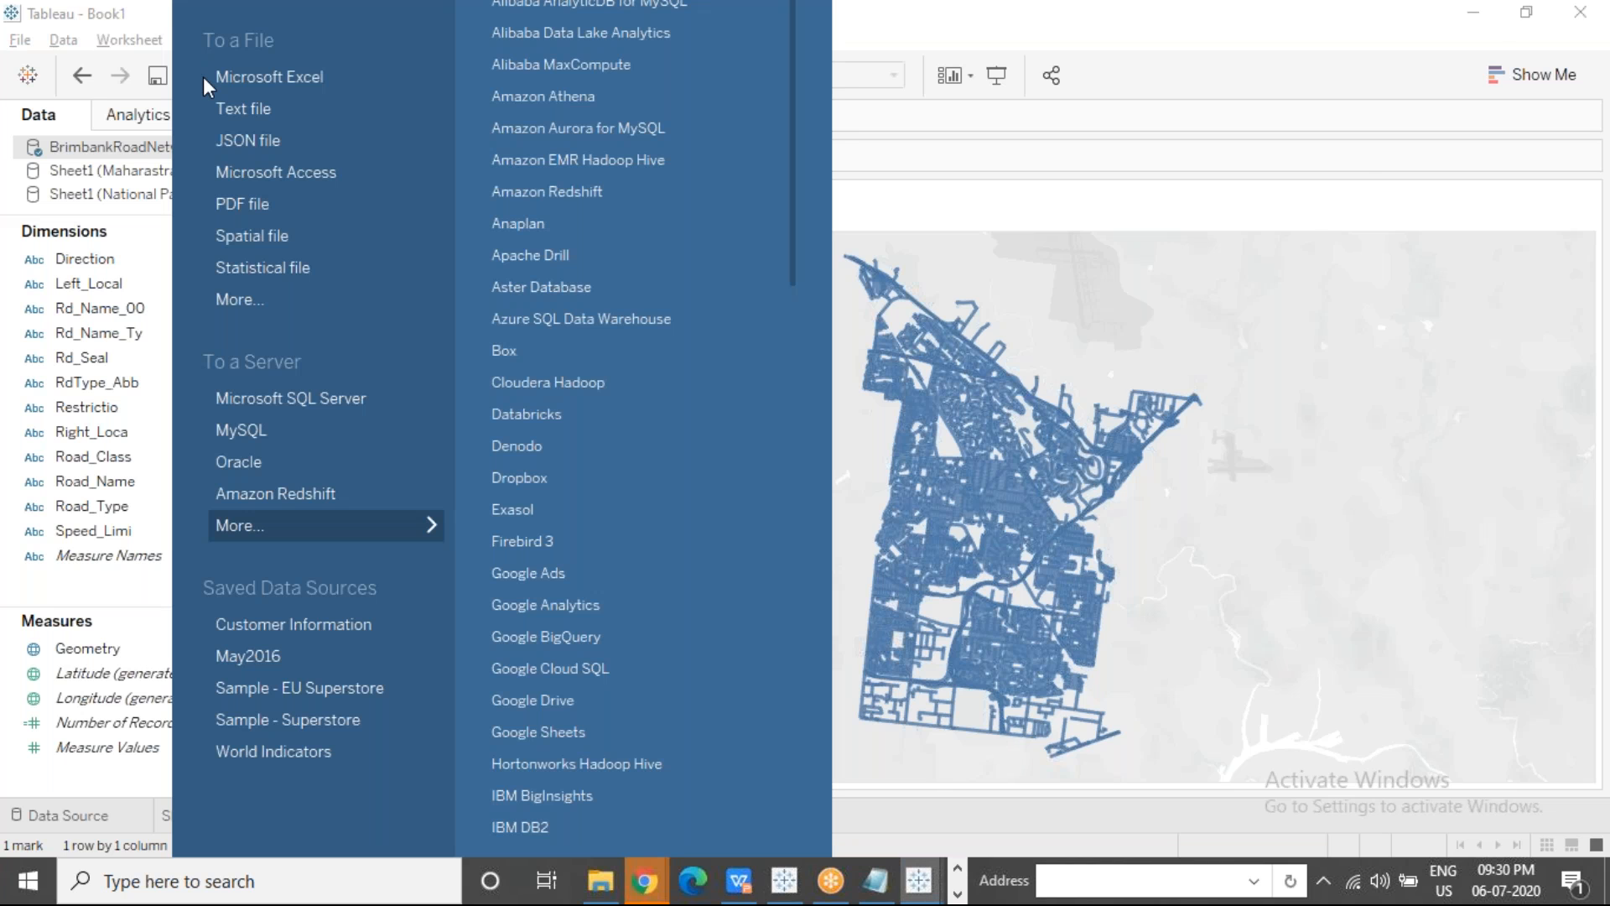
{"action": "left_click", "coordinate": [359, 236]}
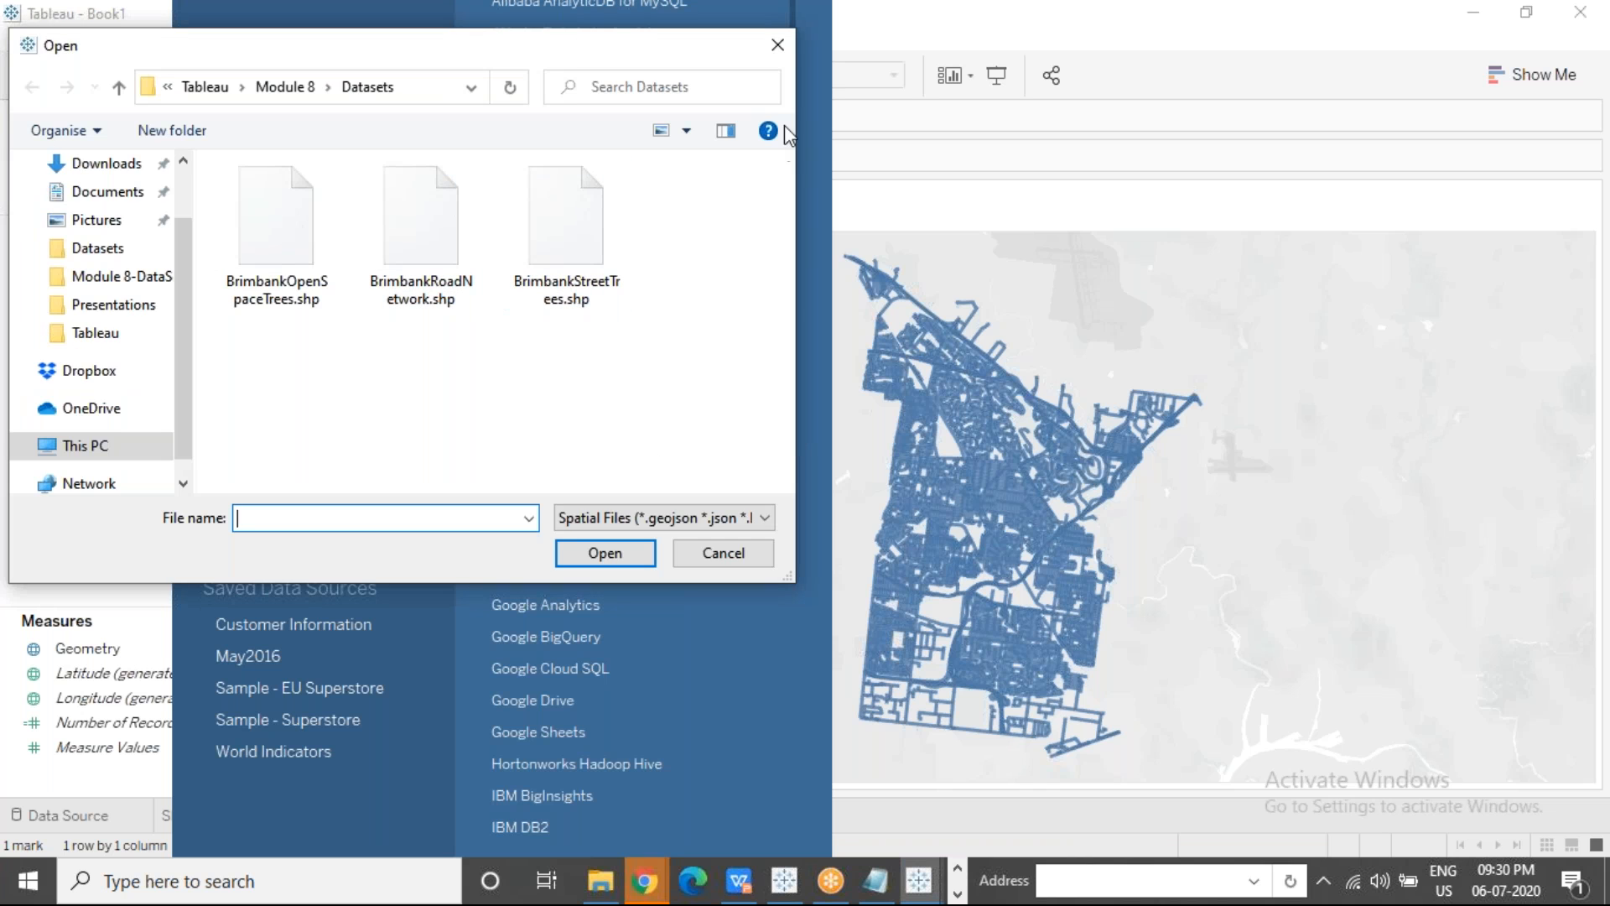
{"action": "left_click", "coordinate": [777, 44]}
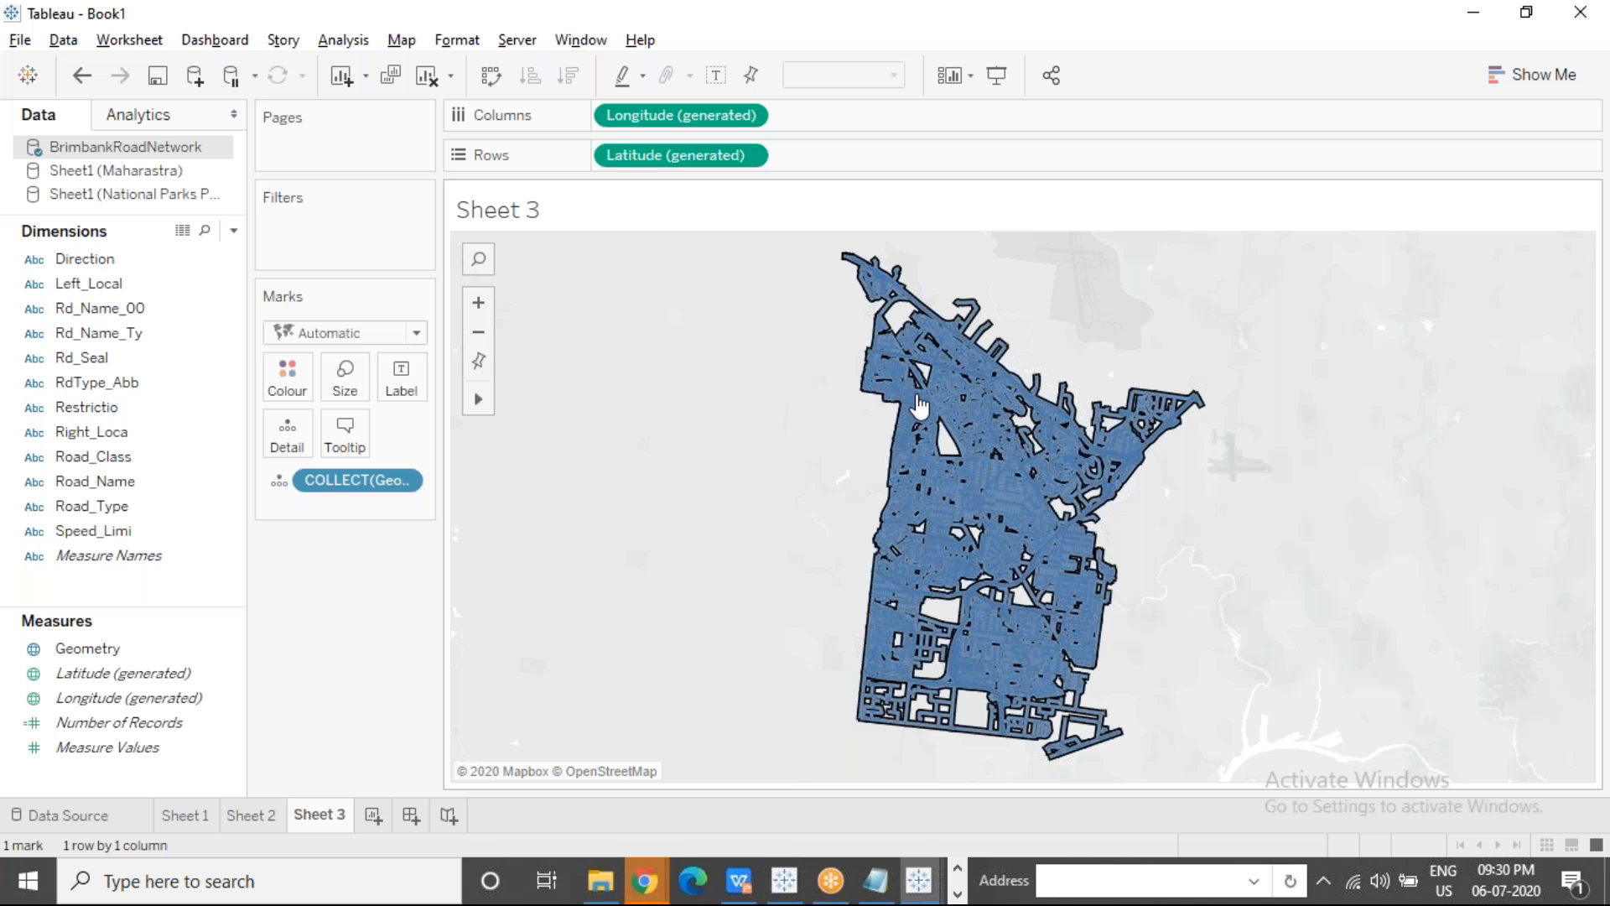
Step: Turn off measure aggregation for the road network map, and undo the change
{"action": "left_click", "coordinate": [342, 40]}
{"action": "left_click", "coordinate": [354, 103]}
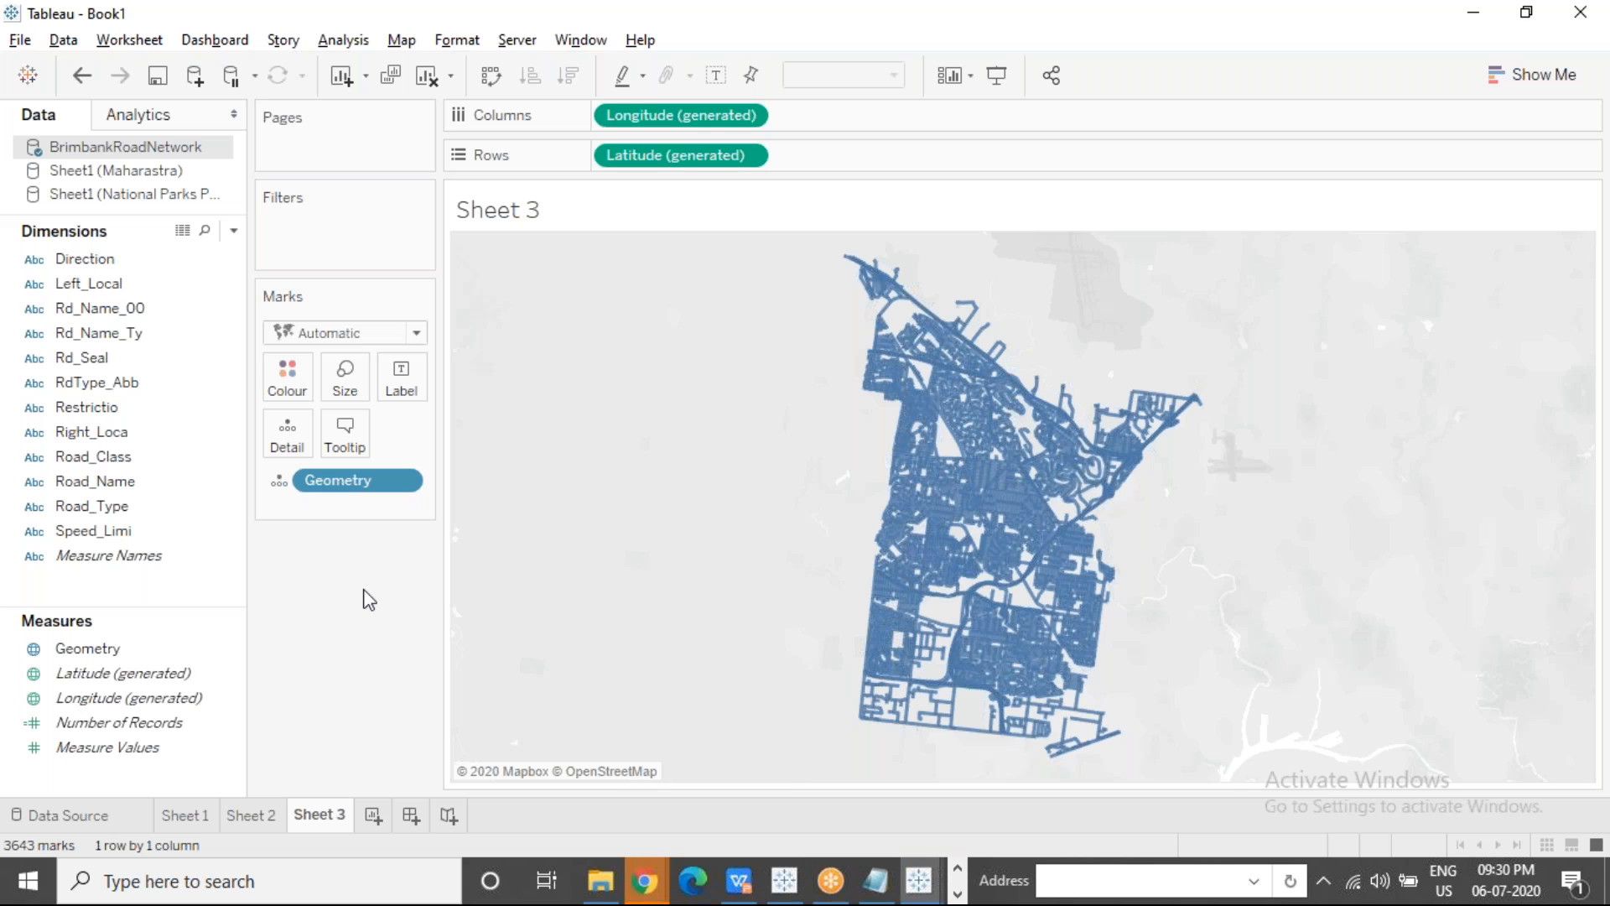
{"action": "key", "text": "ctrl+z"}
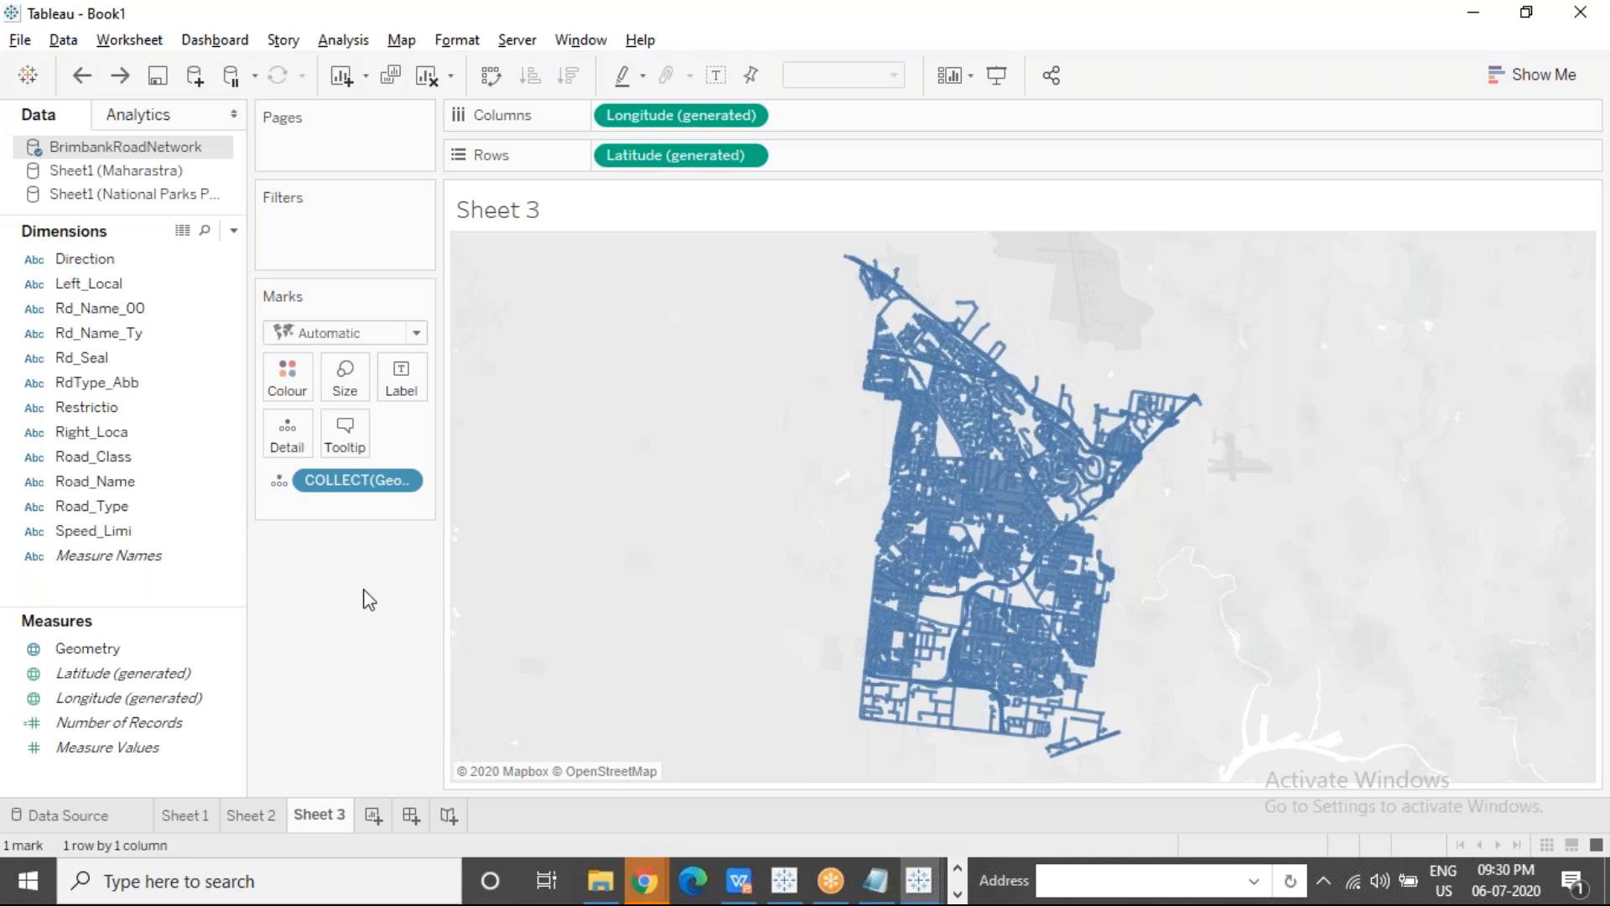
Step: Colour the road network map by Rd_Name_Ty and highlight individual roads from the colour legend, such as Abbey Close
{"action": "left_click", "coordinate": [164, 484]}
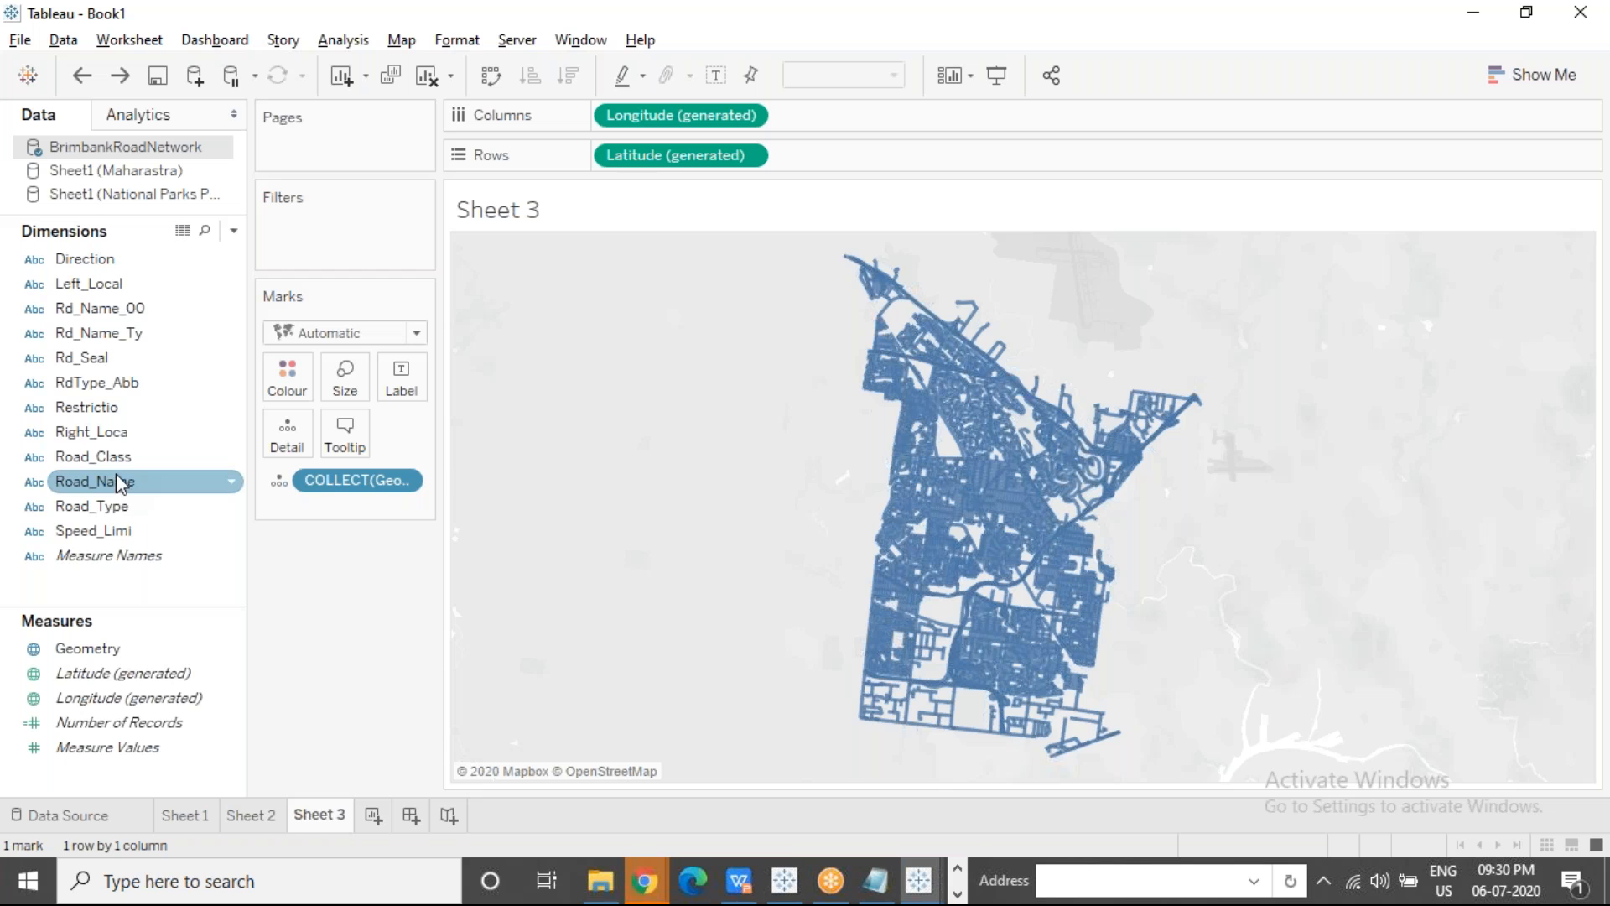
{"action": "left_click_drag", "start_coordinate": [107, 332], "coordinate": [286, 369]}
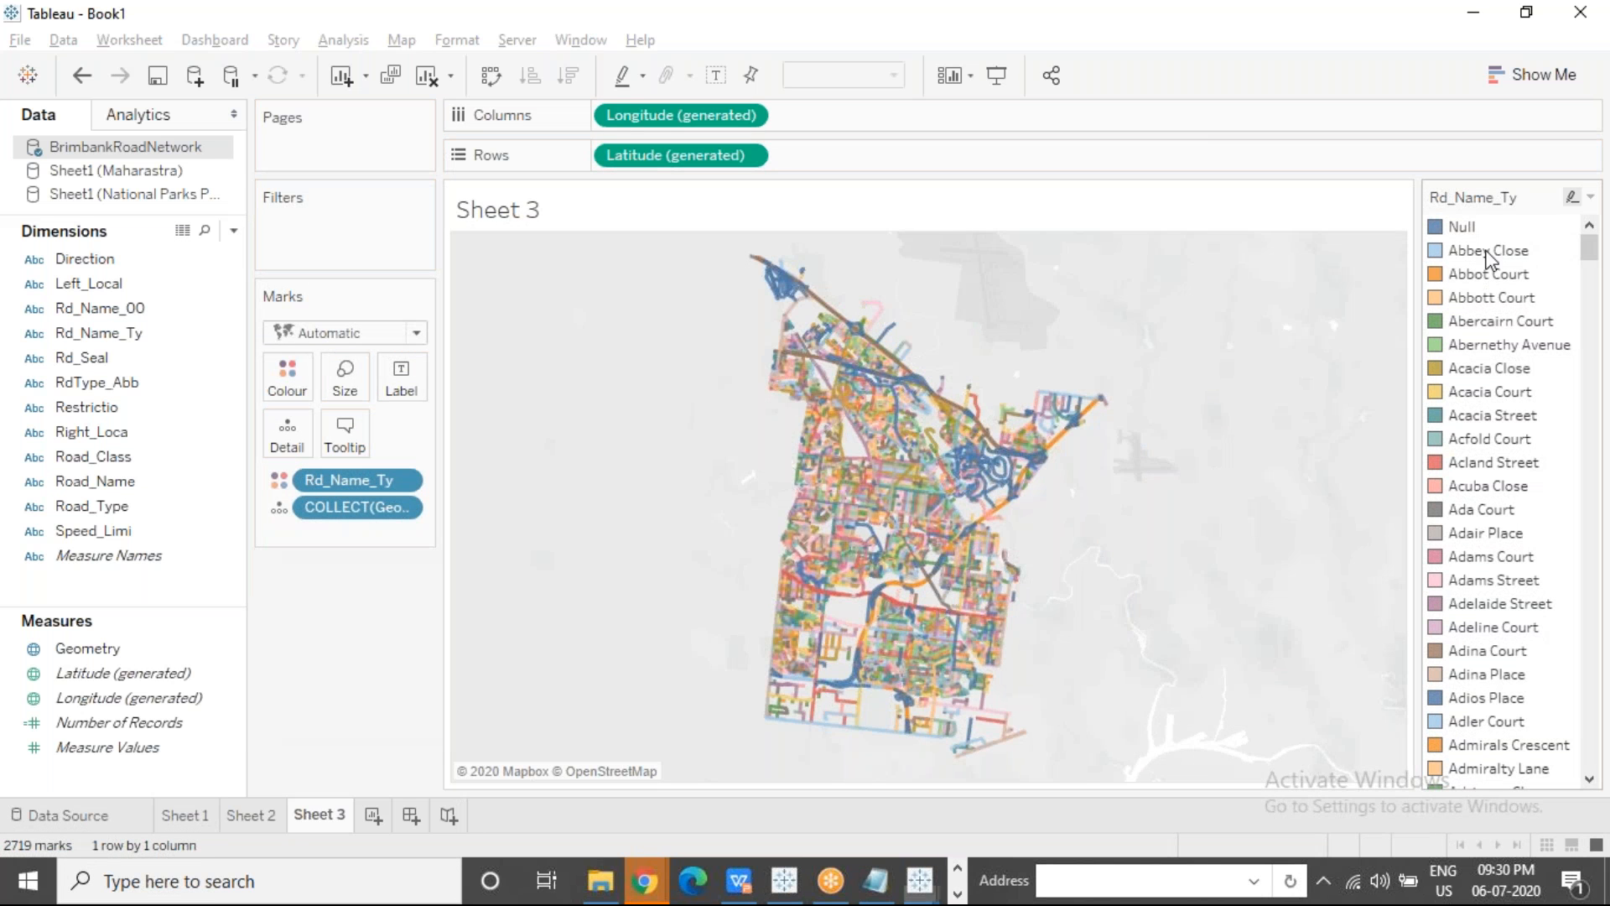
{"action": "left_click", "coordinate": [1489, 253]}
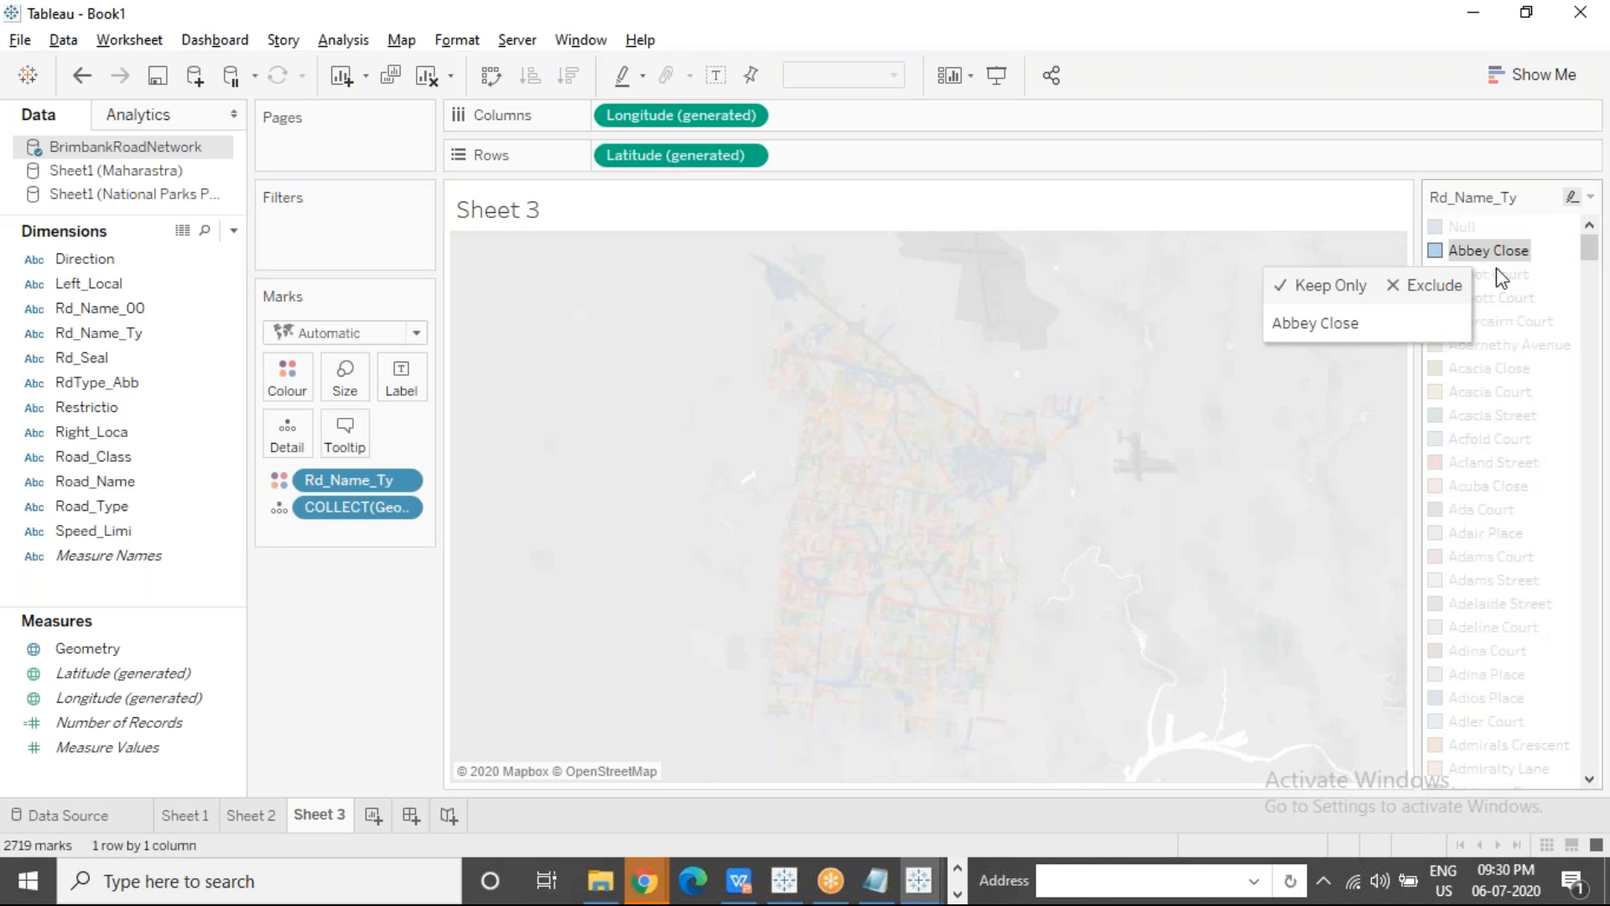
{"action": "left_click", "coordinate": [1493, 273]}
{"action": "left_click", "coordinate": [1330, 442]}
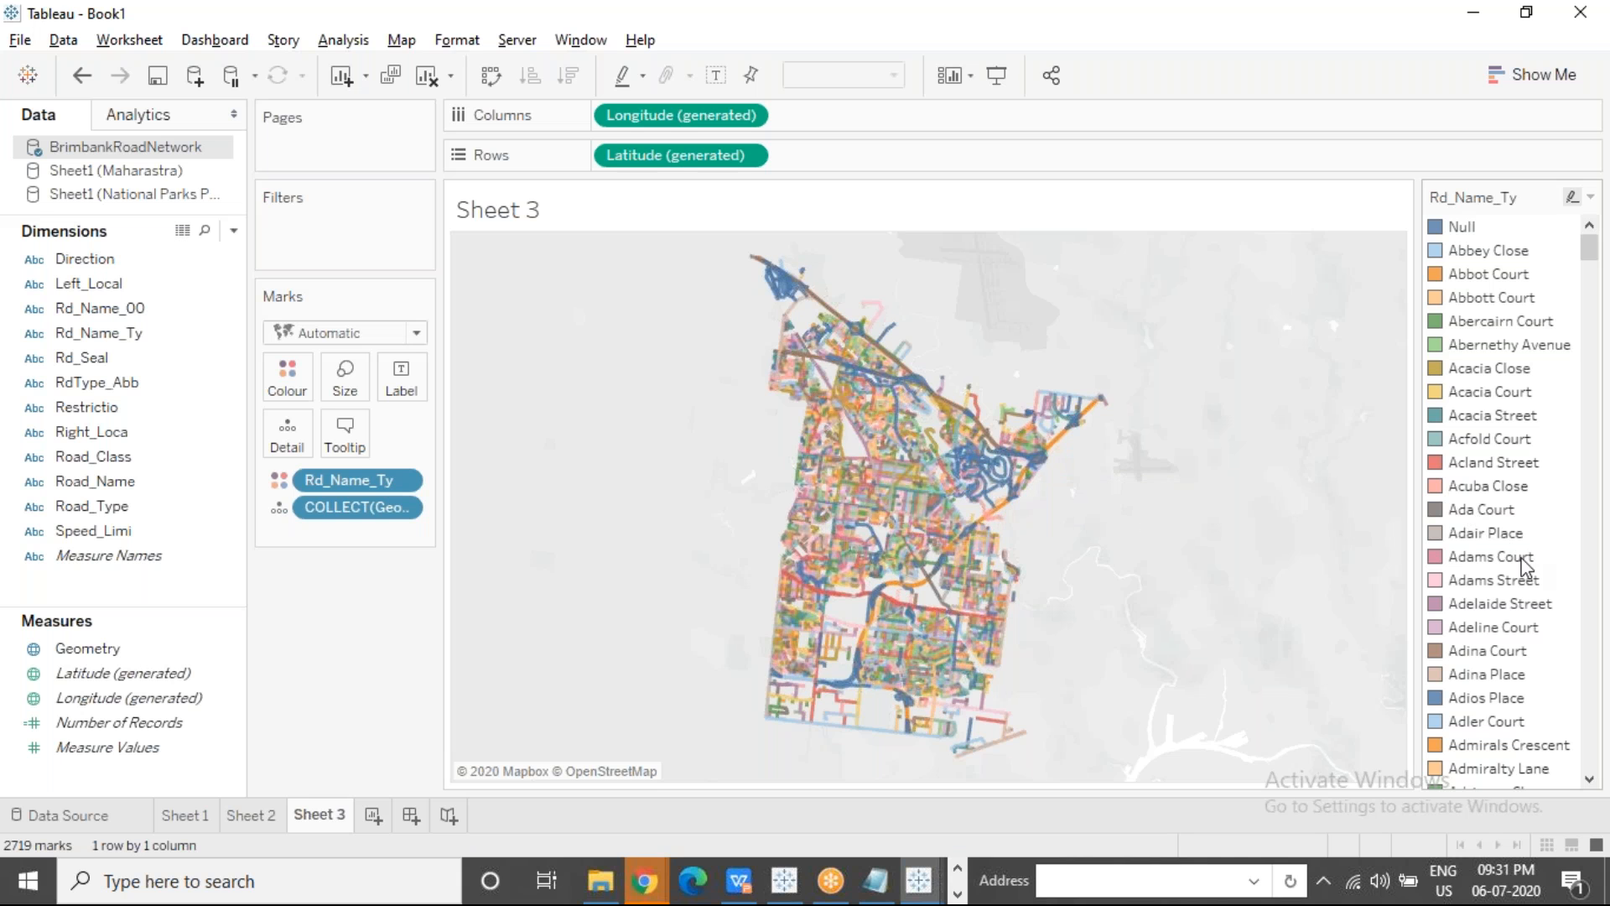
{"action": "left_click", "coordinate": [1477, 704]}
{"action": "left_click", "coordinate": [990, 479]}
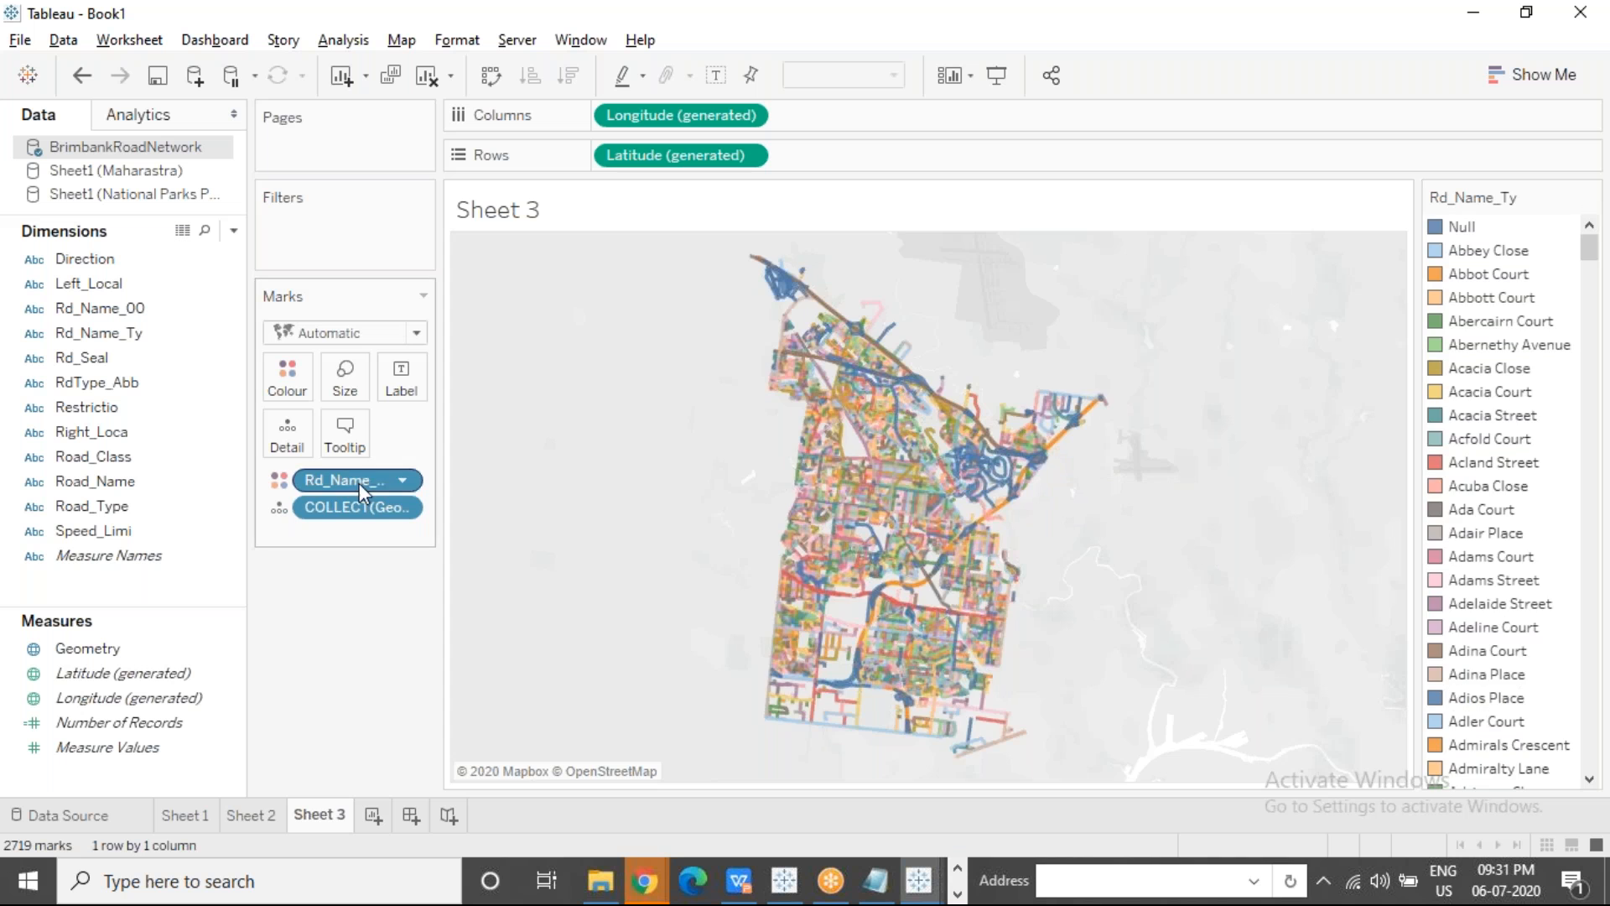
Step: Colour the road network map by Road_Name in place of Rd_Name_Ty
{"action": "left_click_drag", "start_coordinate": [359, 483], "coordinate": [286, 376]}
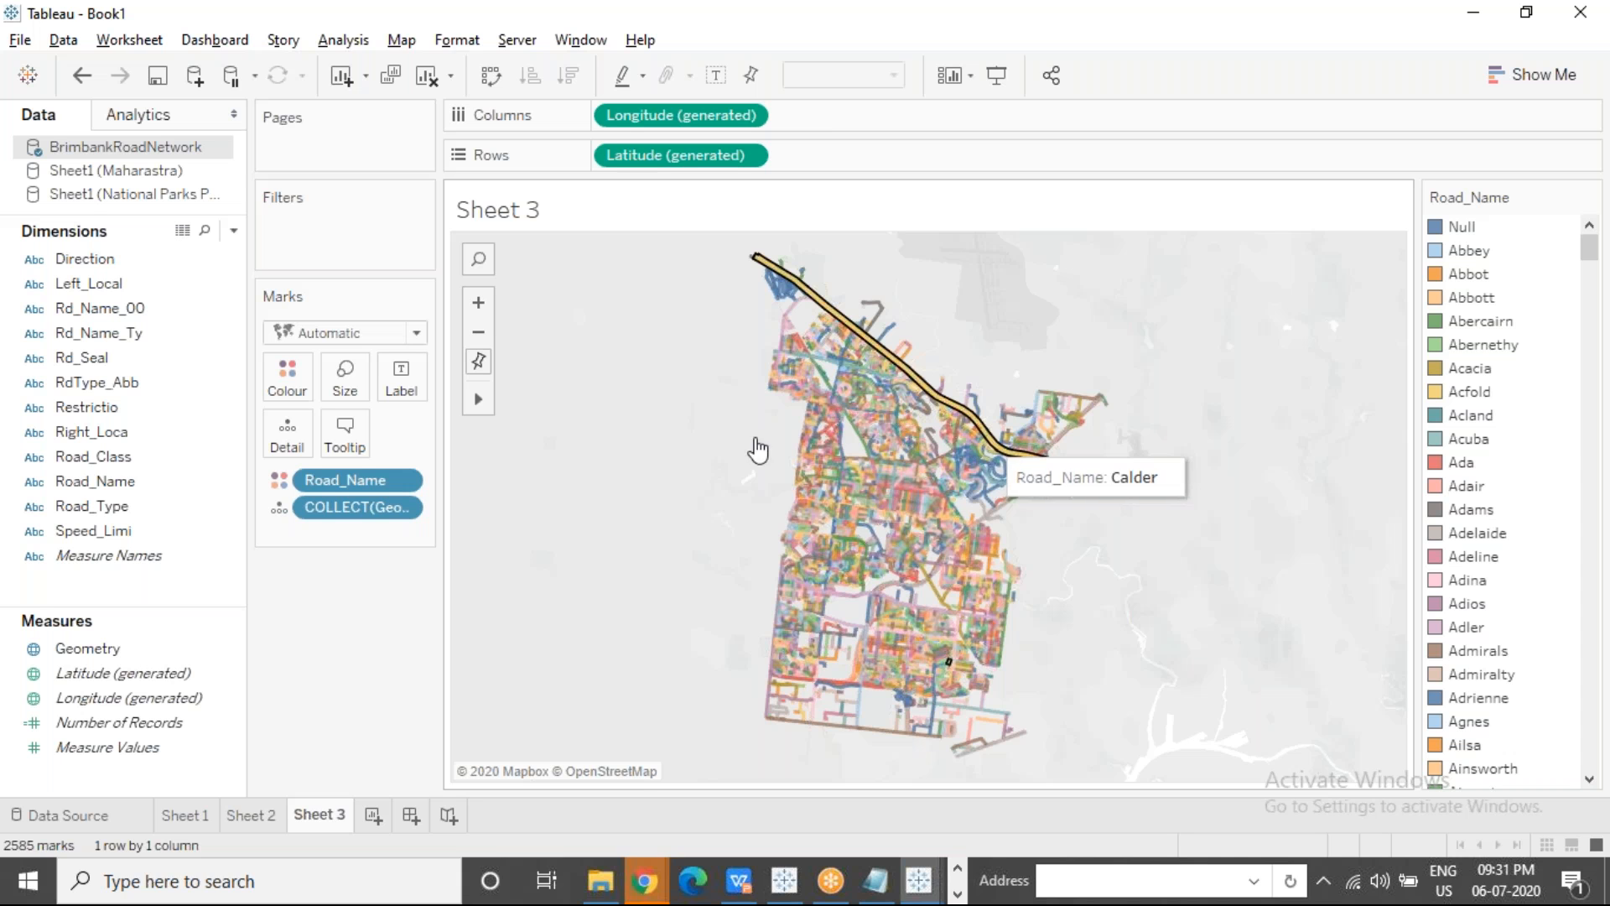
Step: Colour the road network map by Road_Type in place of Road_Name and highlight individual types from the colour legend, such as Drive, Avenue and Crescent
{"action": "left_click_drag", "start_coordinate": [119, 507], "coordinate": [310, 387]}
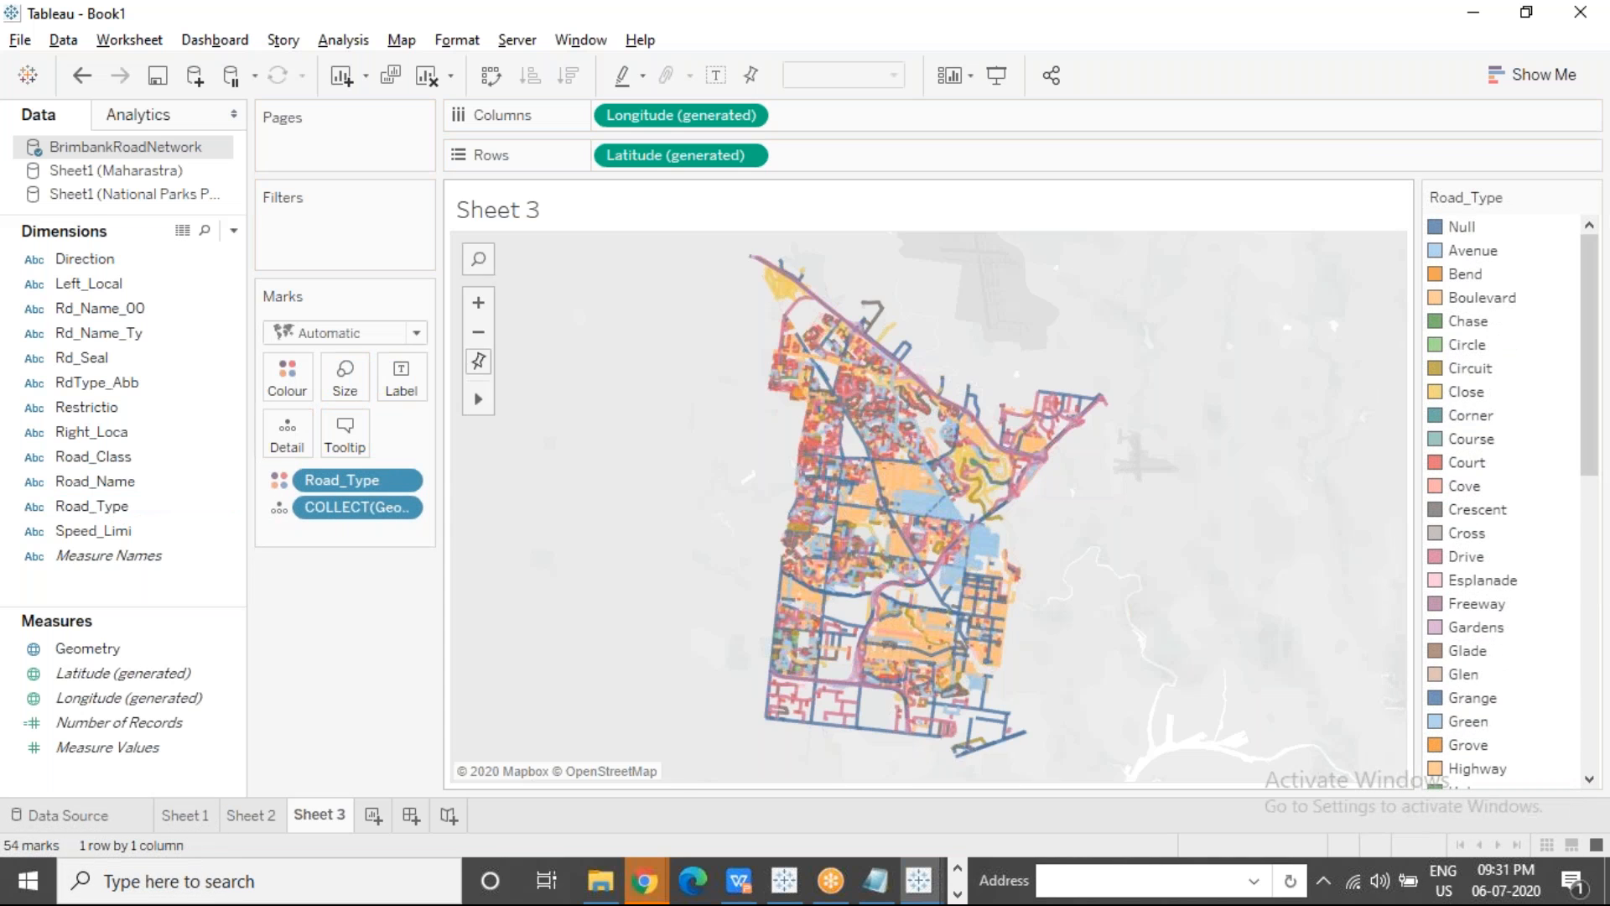
{"action": "left_click", "coordinate": [1467, 556]}
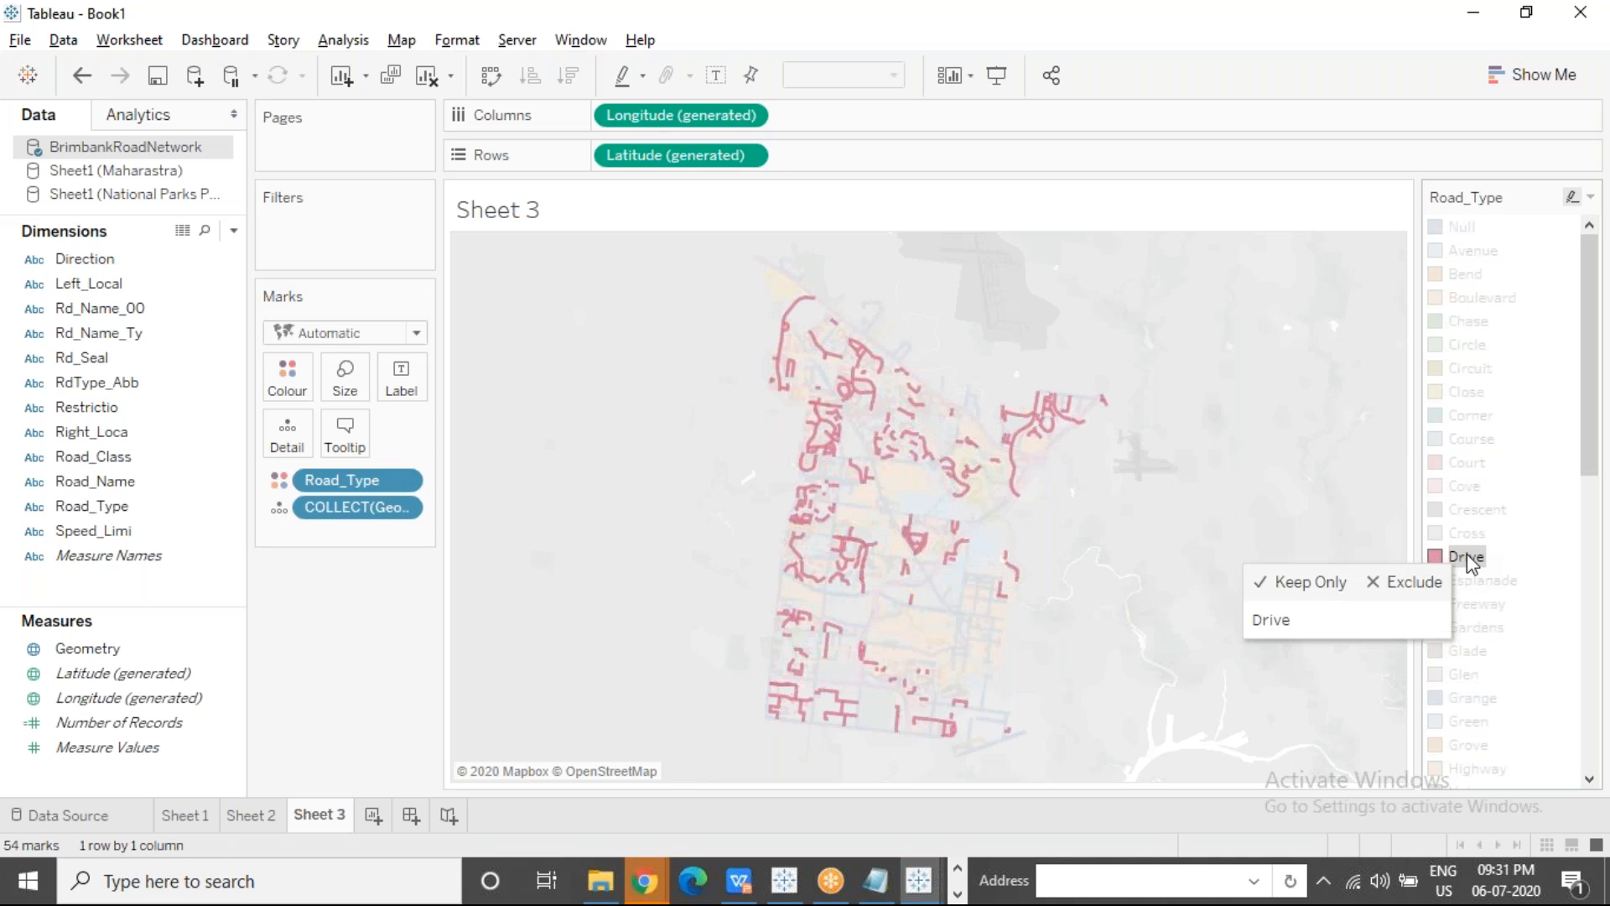
{"action": "left_click", "coordinate": [1473, 250]}
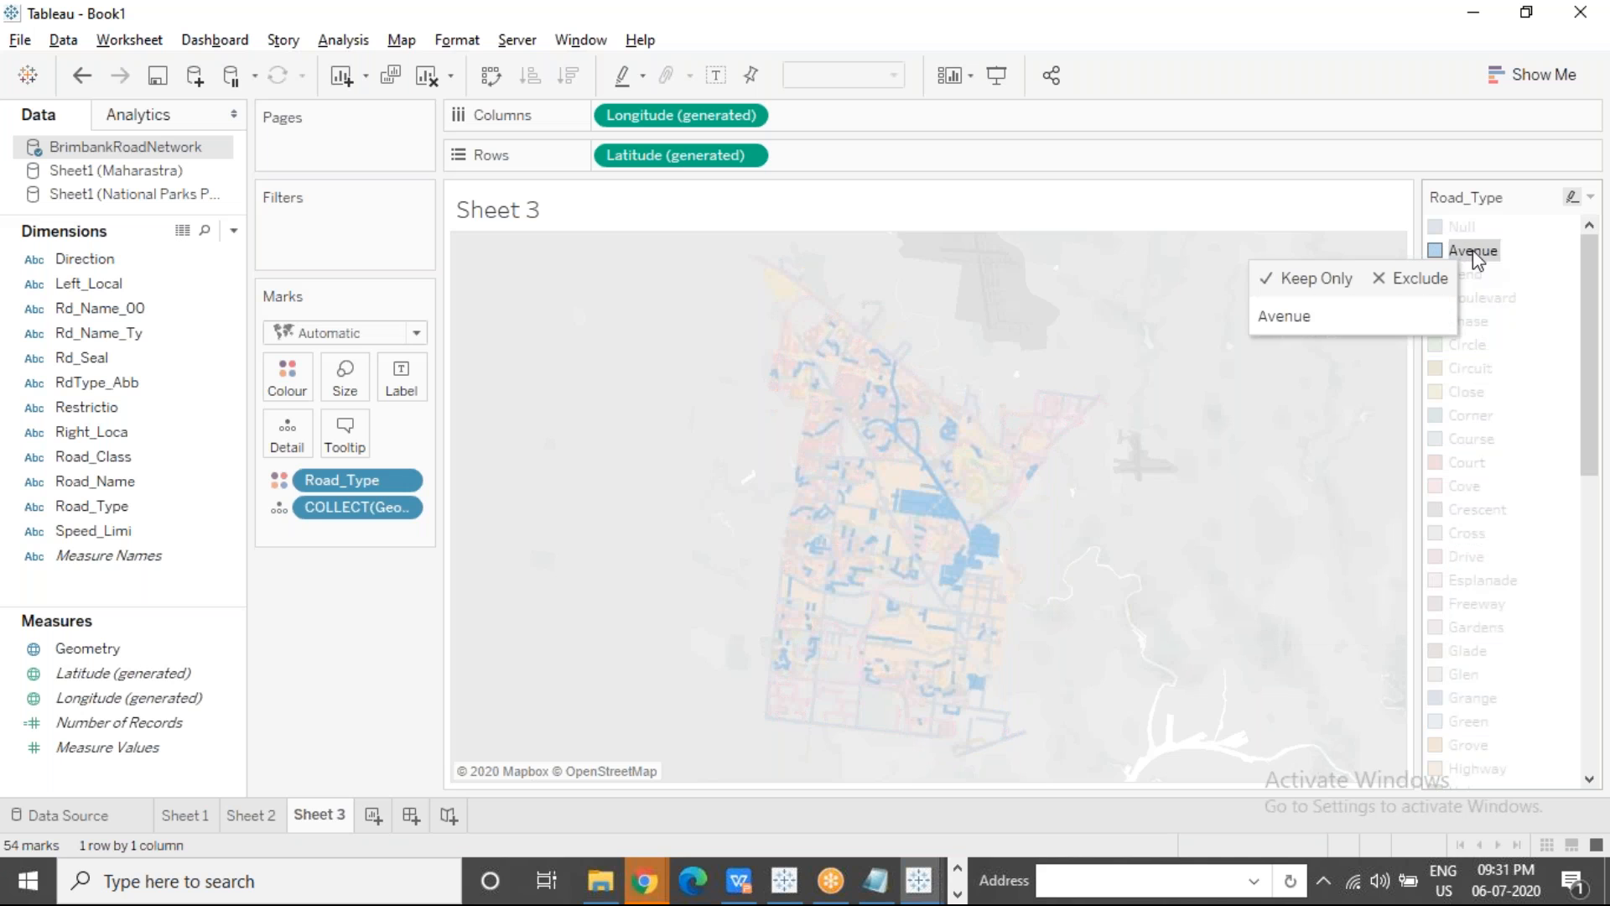
{"action": "left_click", "coordinate": [1472, 416]}
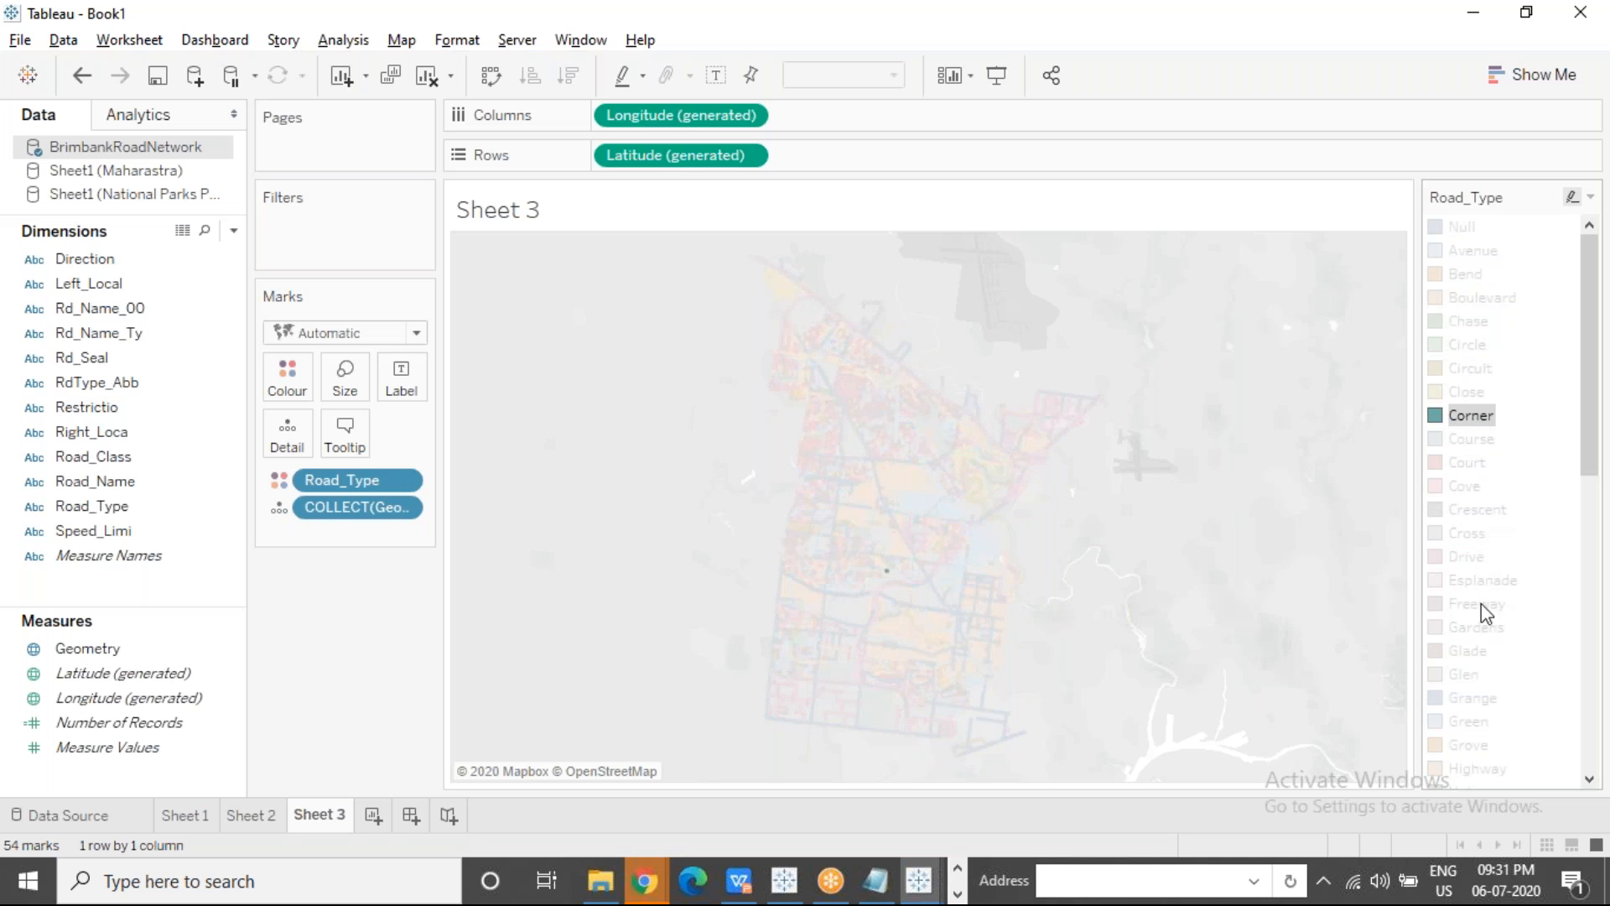
{"action": "left_click", "coordinate": [1464, 675]}
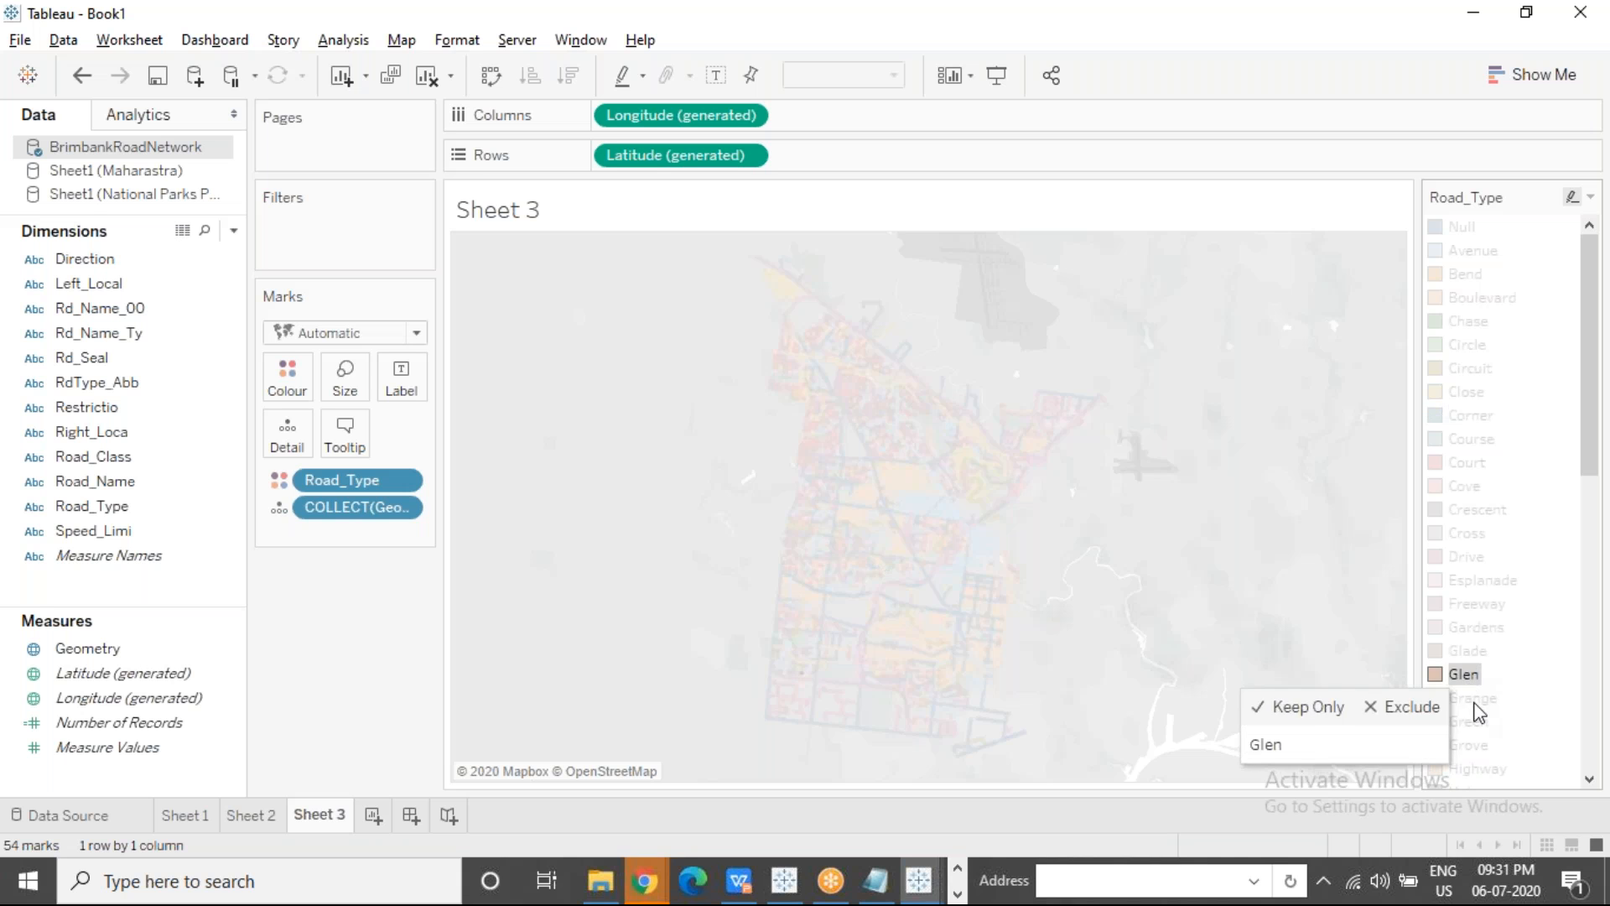
{"action": "left_click", "coordinate": [1471, 698]}
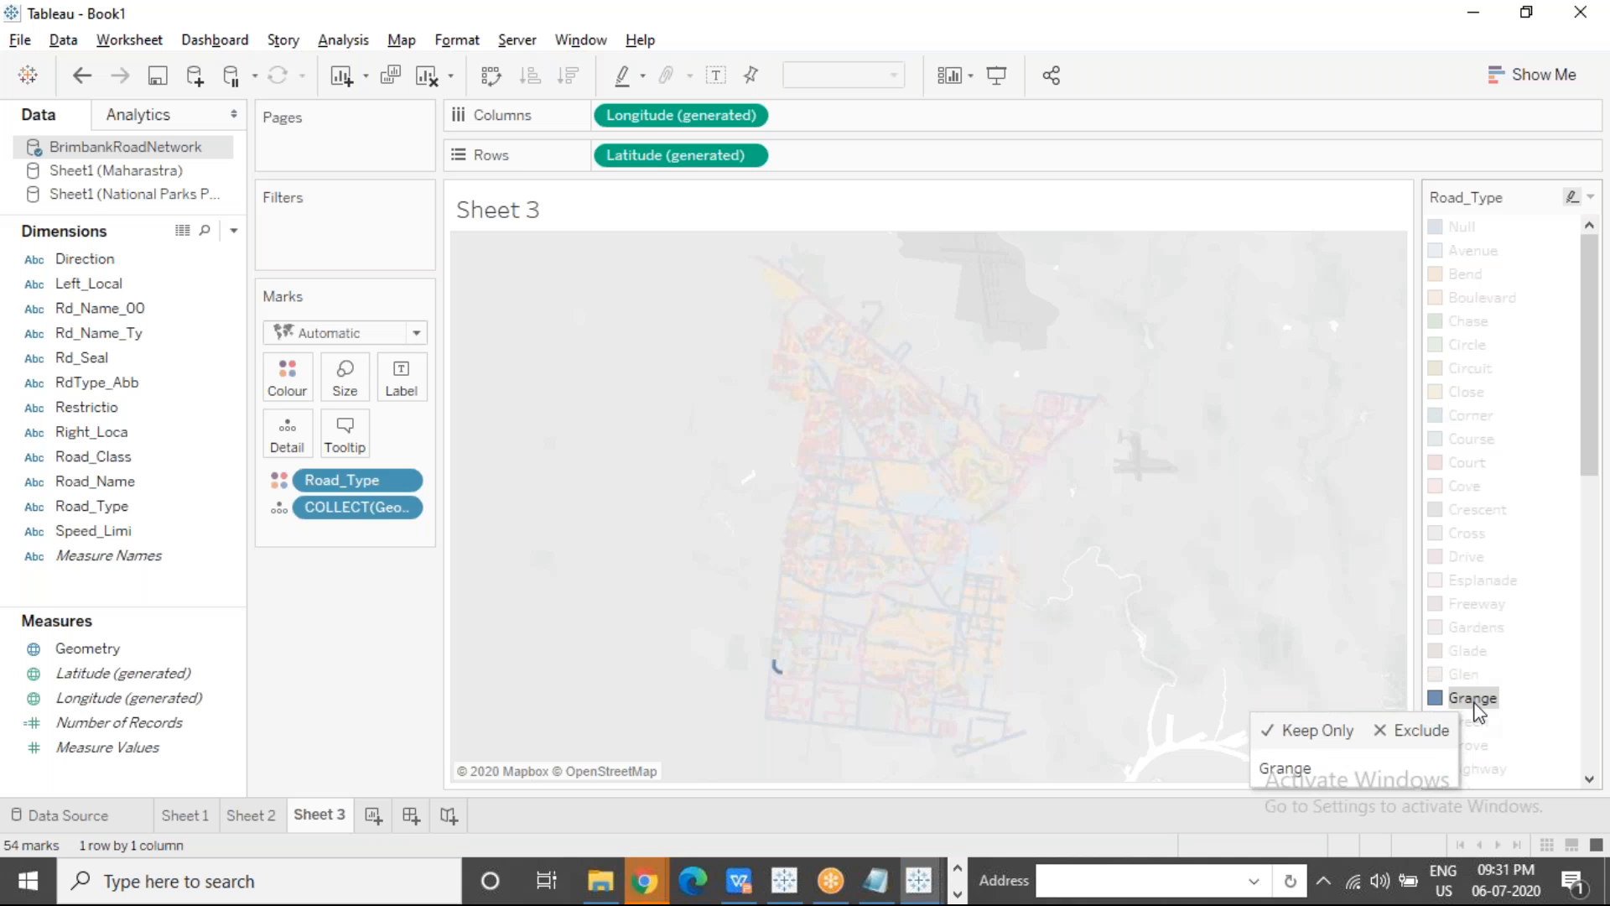
{"action": "left_click", "coordinate": [1465, 535]}
{"action": "left_click", "coordinate": [1464, 507]}
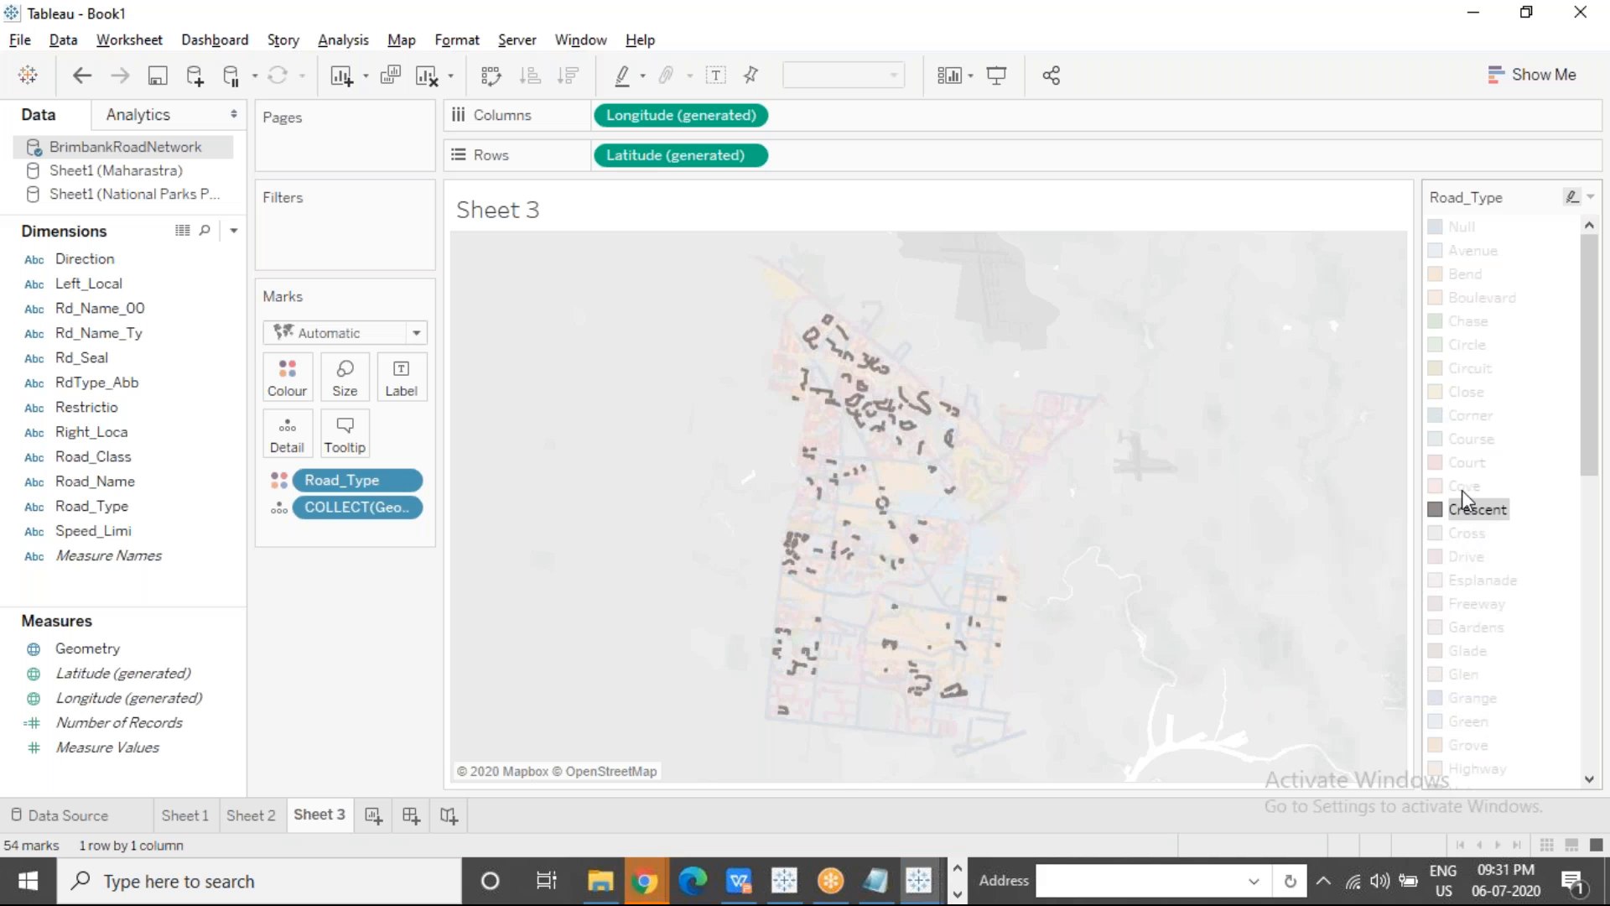
{"action": "left_click", "coordinate": [1462, 488]}
{"action": "left_click", "coordinate": [1461, 463]}
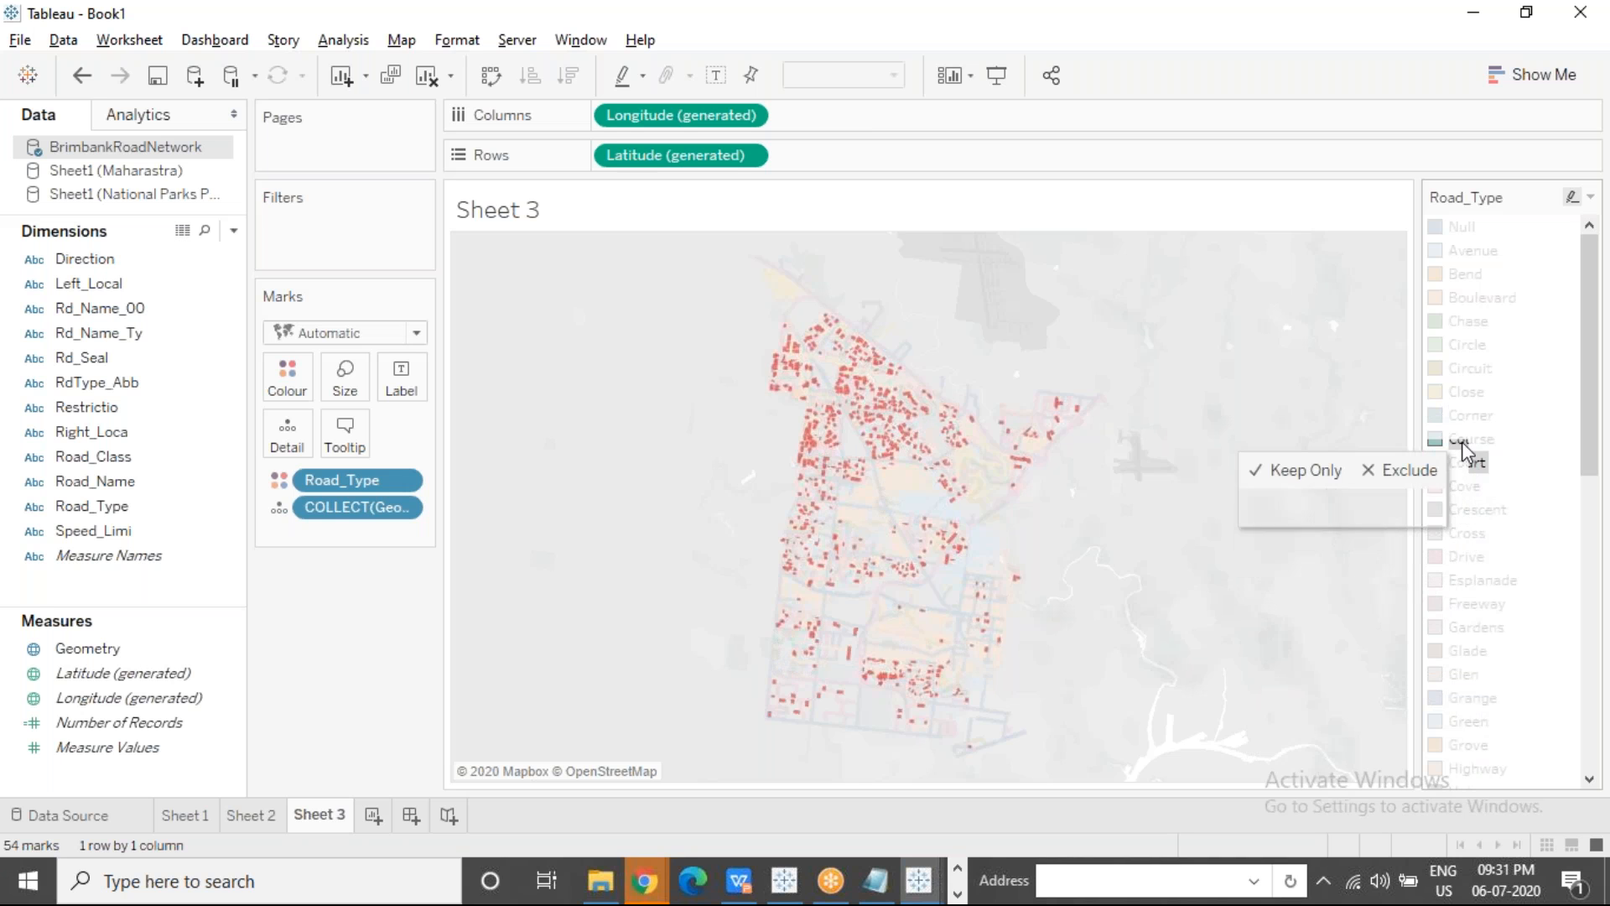
{"action": "left_click", "coordinate": [1462, 441]}
{"action": "left_click", "coordinate": [1460, 416]}
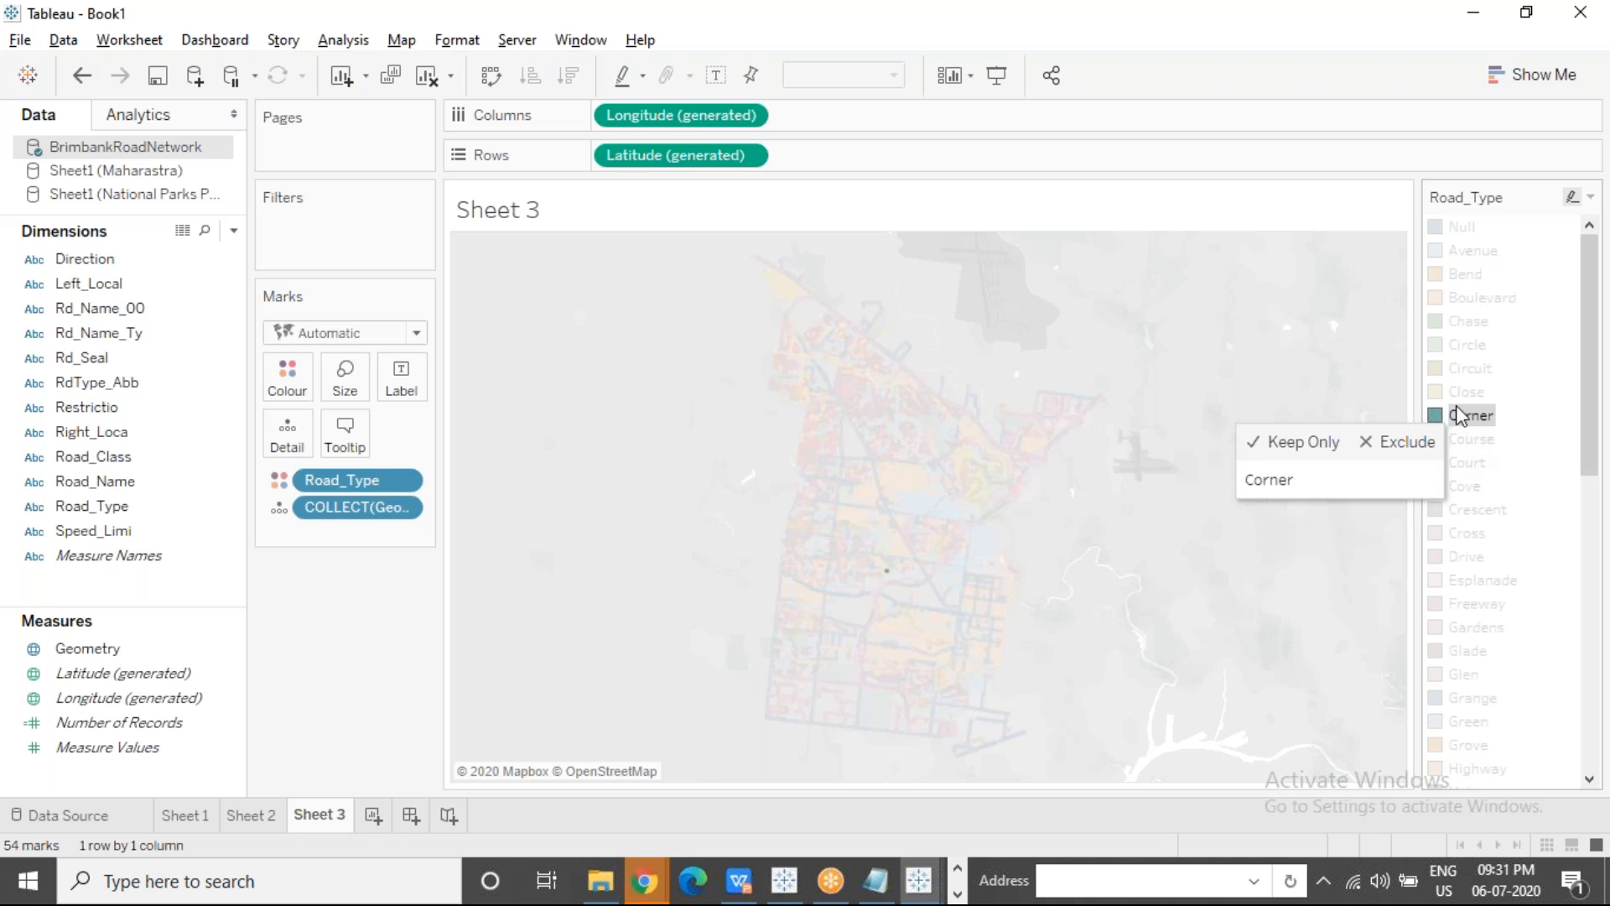
{"action": "left_click", "coordinate": [1456, 392]}
{"action": "left_click", "coordinate": [1461, 320]}
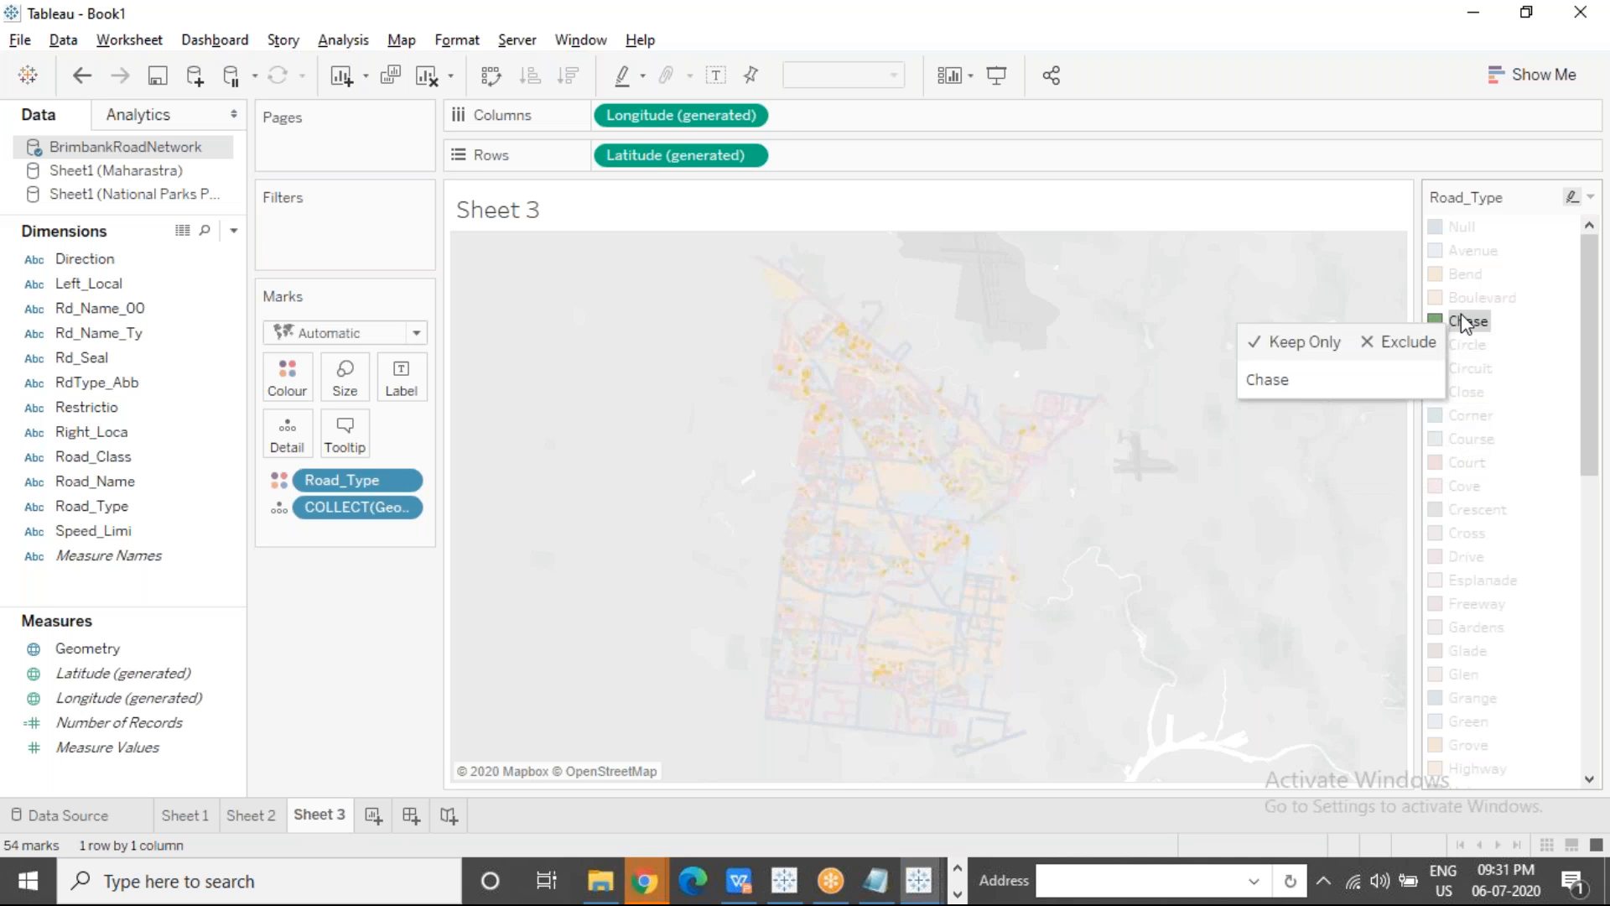
{"action": "left_click", "coordinate": [1464, 297]}
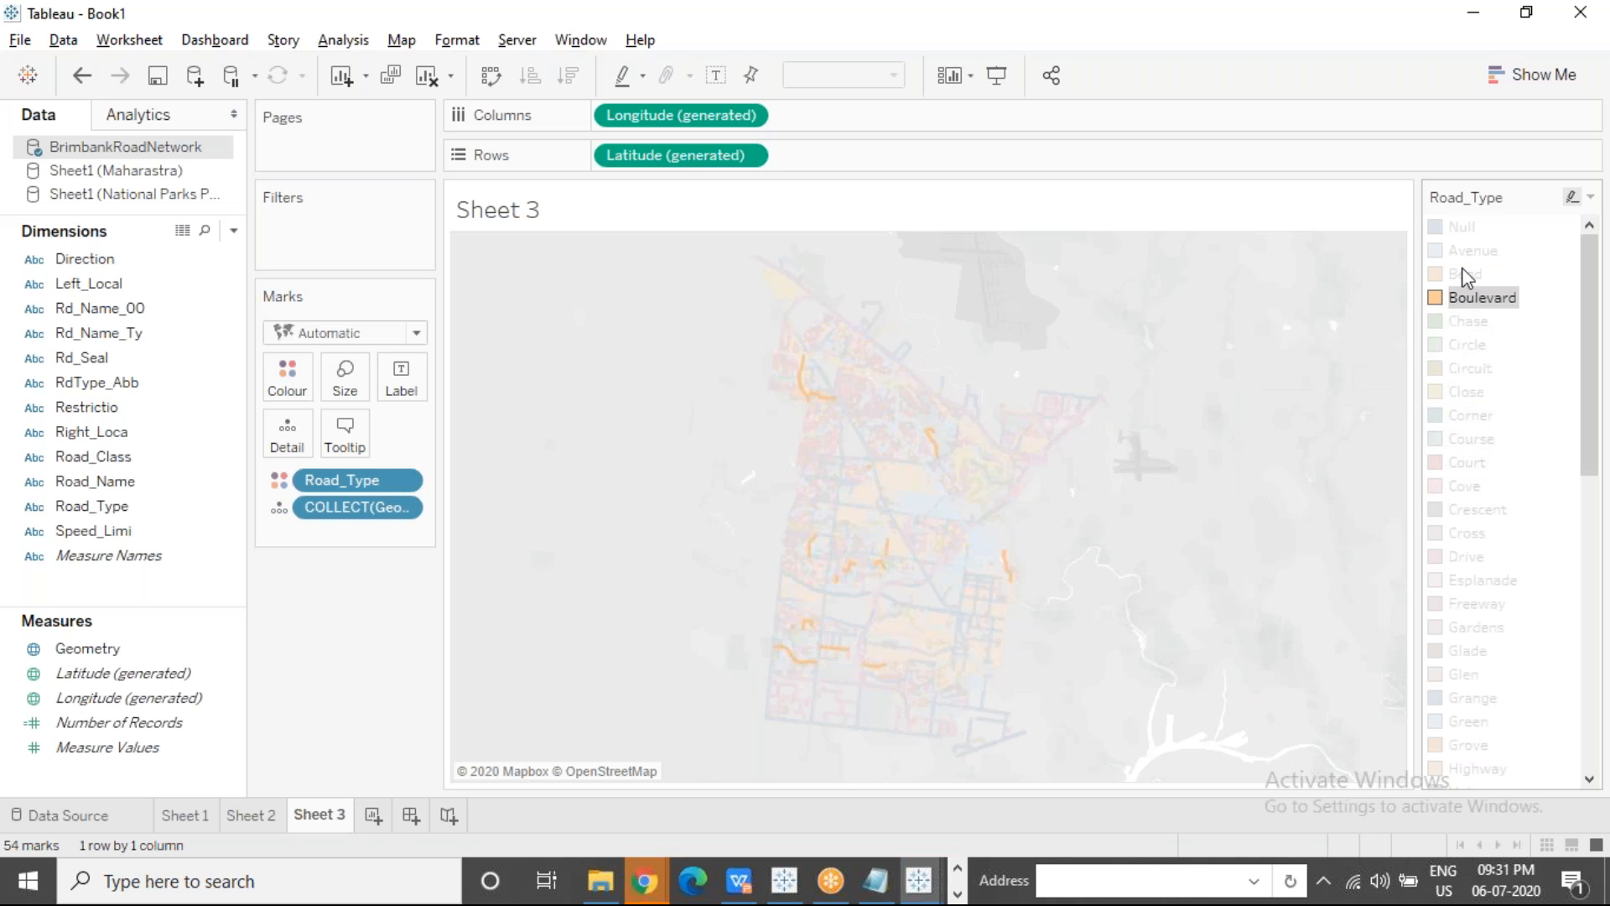
{"action": "left_click", "coordinate": [1463, 258]}
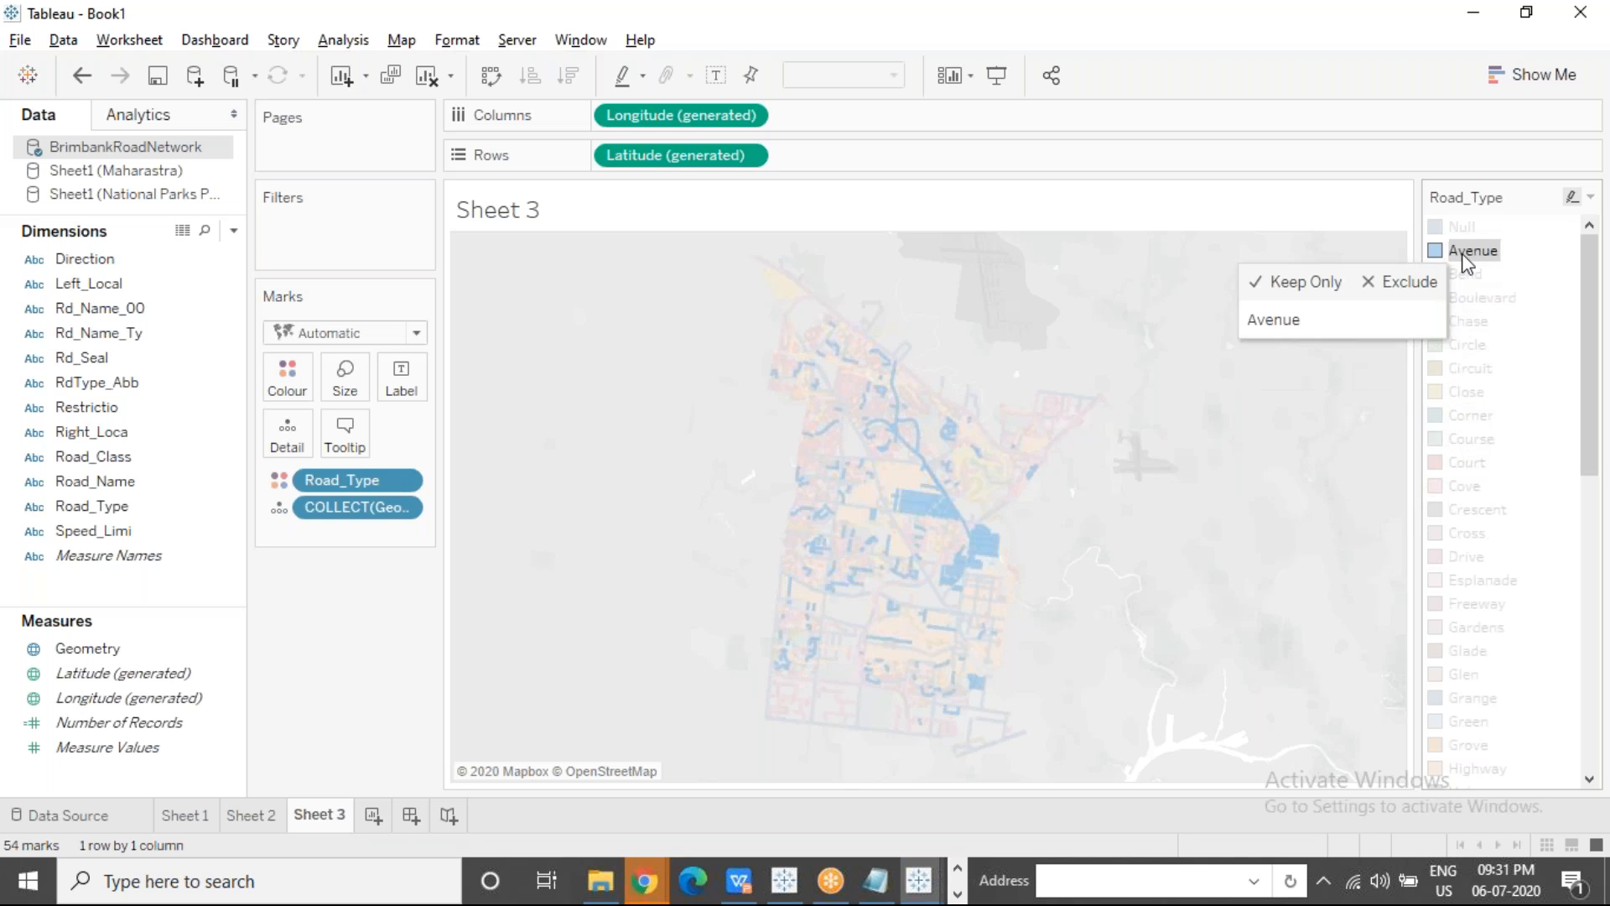
{"action": "left_click", "coordinate": [1201, 659]}
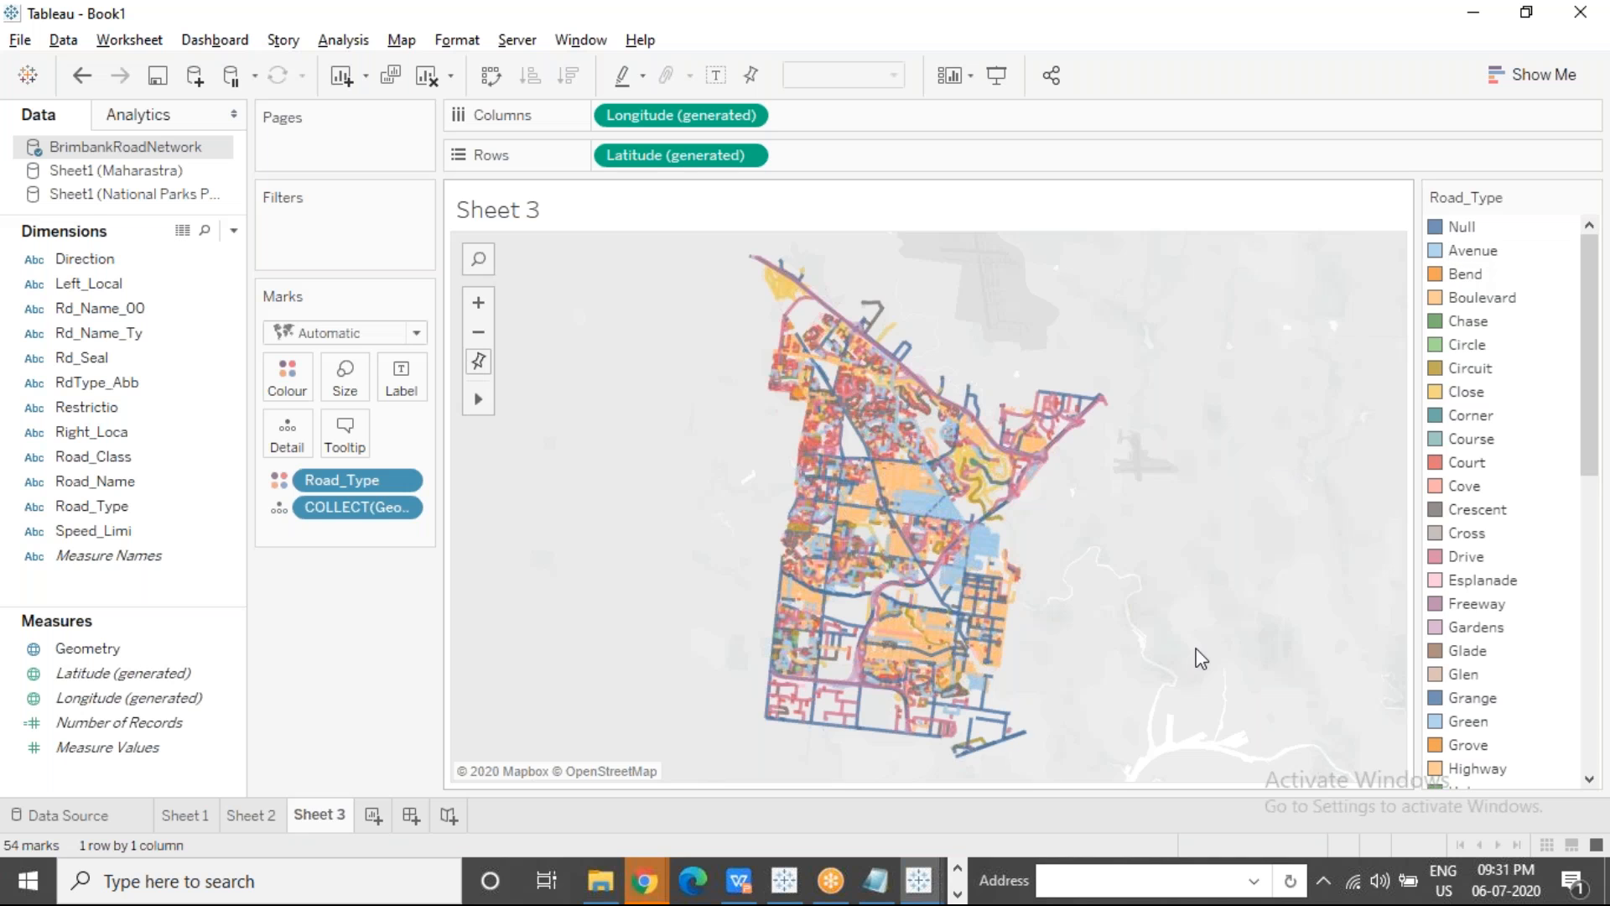
Step: Add a new blank worksheet after Sheet 3
{"action": "left_click", "coordinate": [1118, 37]}
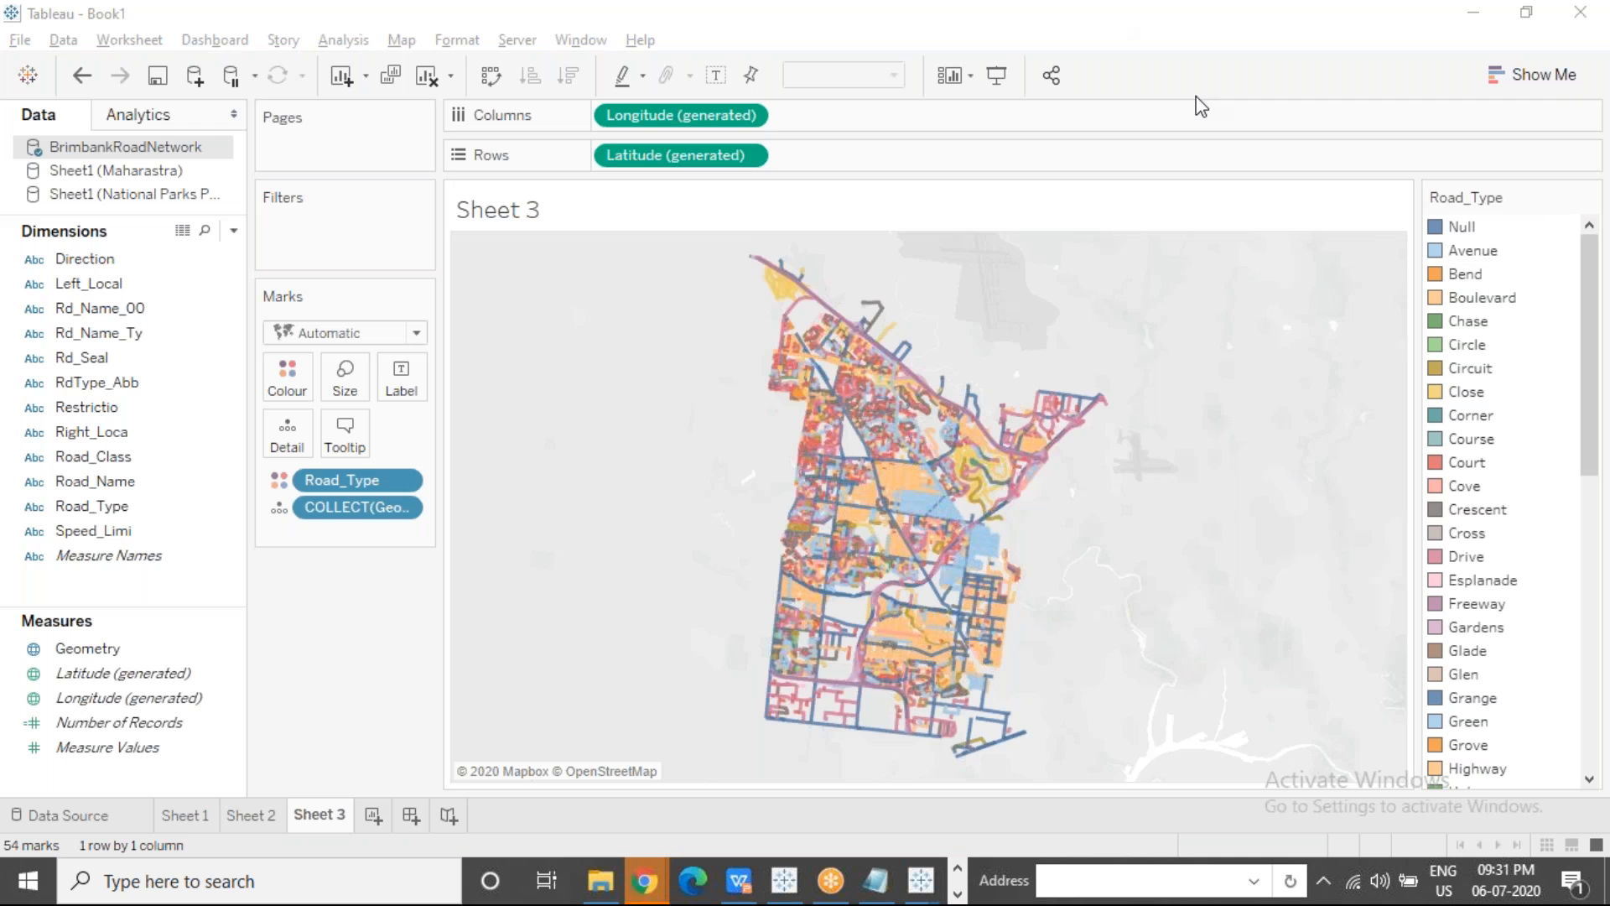
{"action": "left_click", "coordinate": [372, 815]}
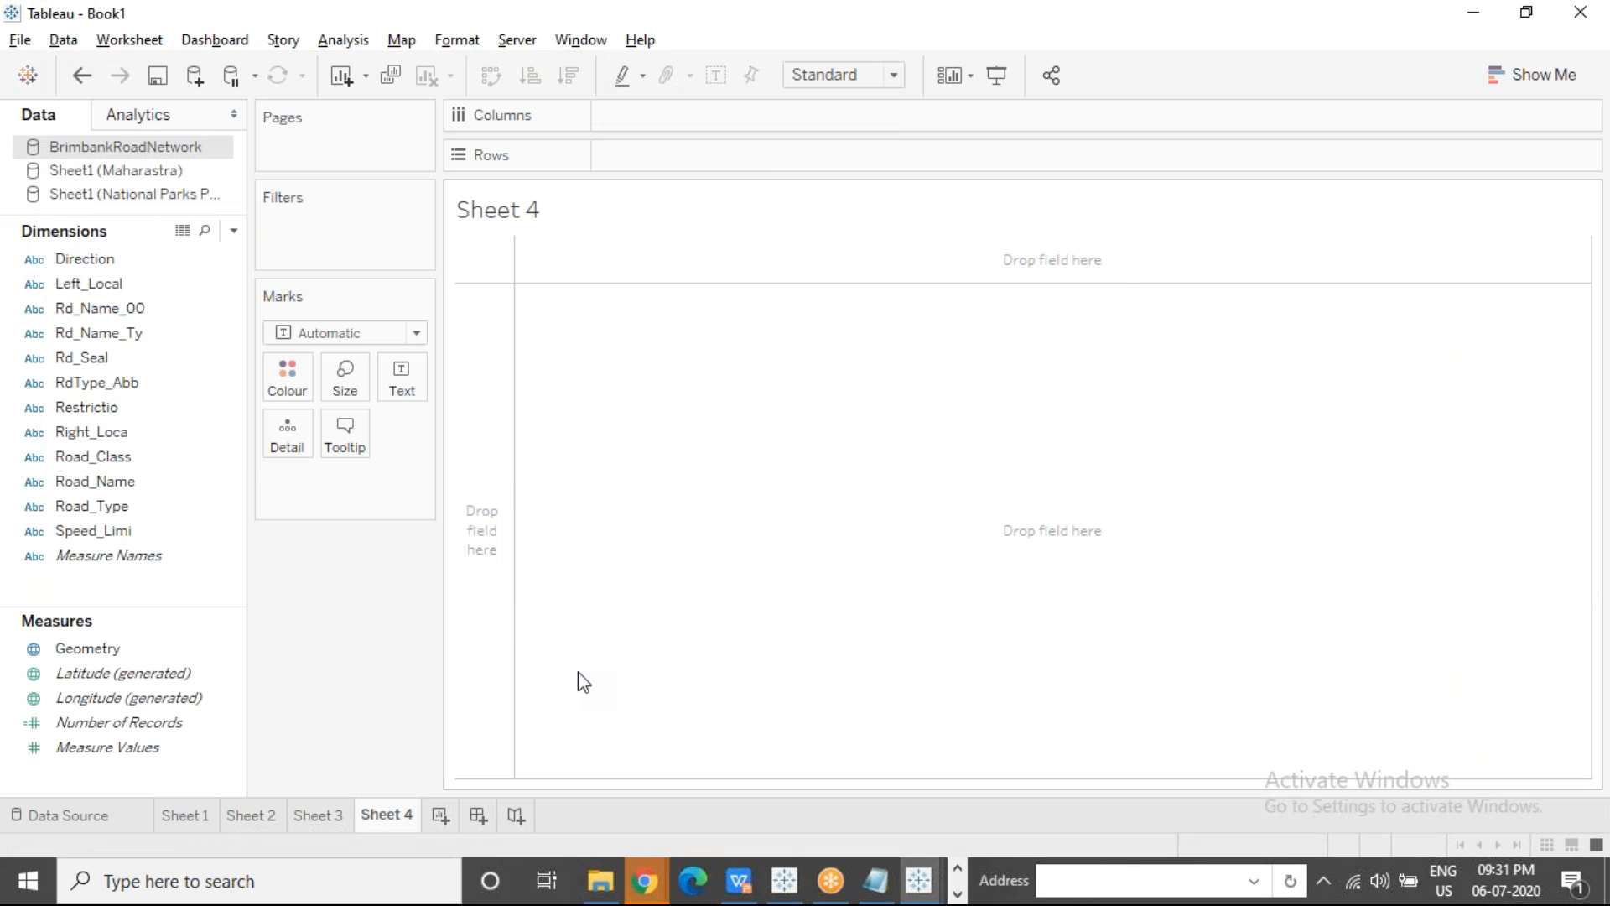
Step: Switch to the WPS Presentation slide show and advance to the Web Map Services slide about connecting to a WMS server
{"action": "key", "text": "alt+Tab"}
{"action": "key", "text": "alt+Tab"}
{"action": "key", "text": "alt+Tab"}
{"action": "key", "text": "alt+Tab"}
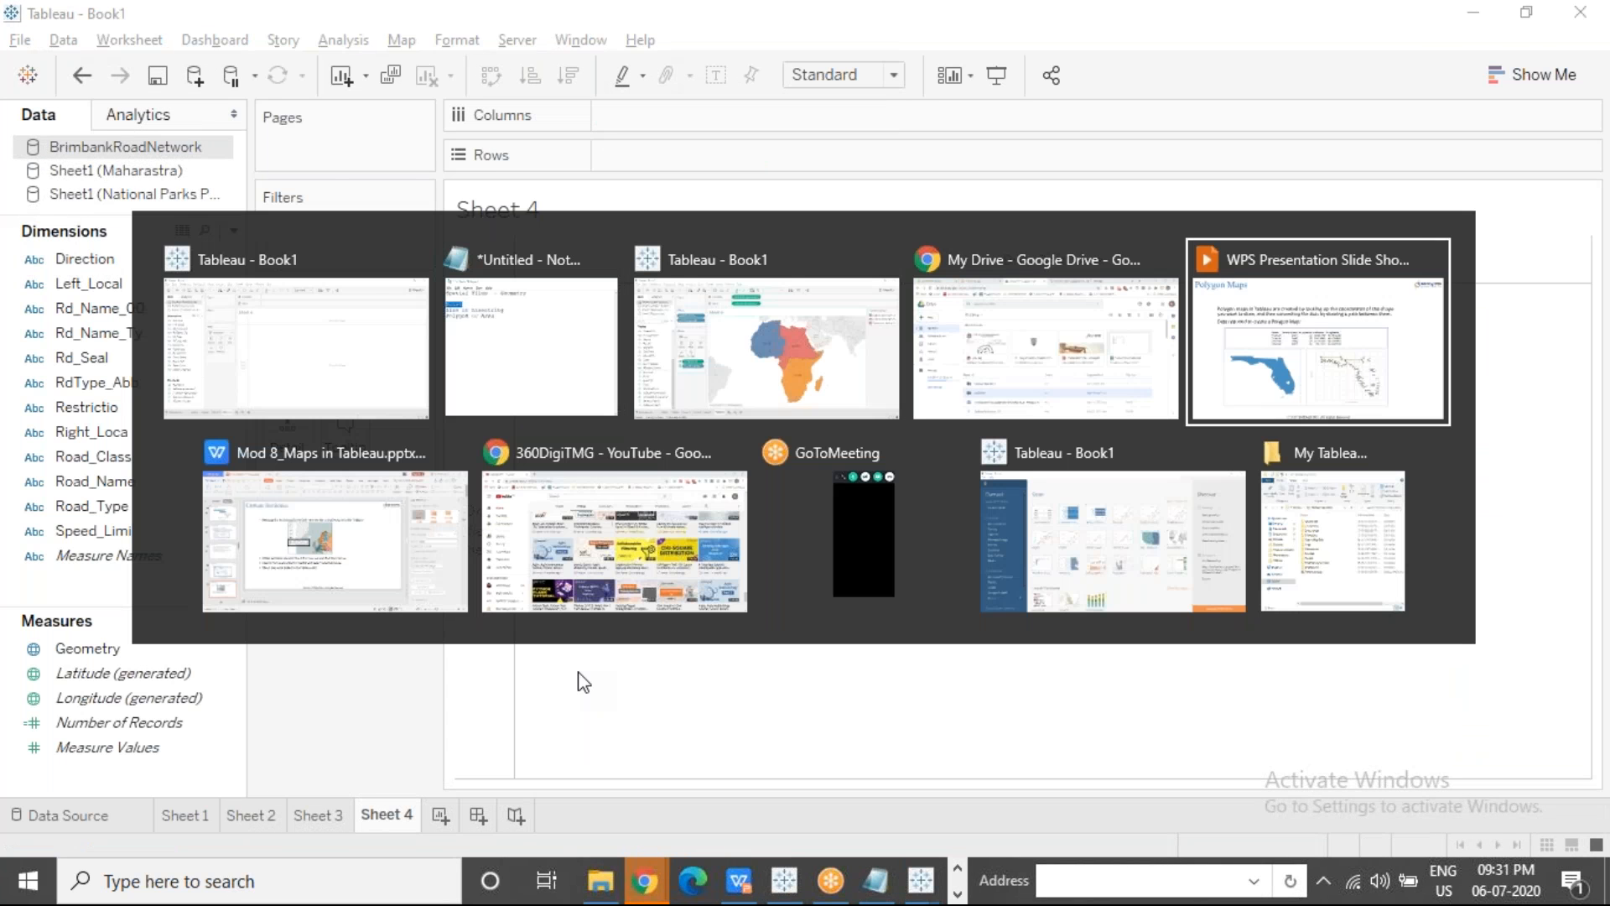
{"action": "key", "text": "Right"}
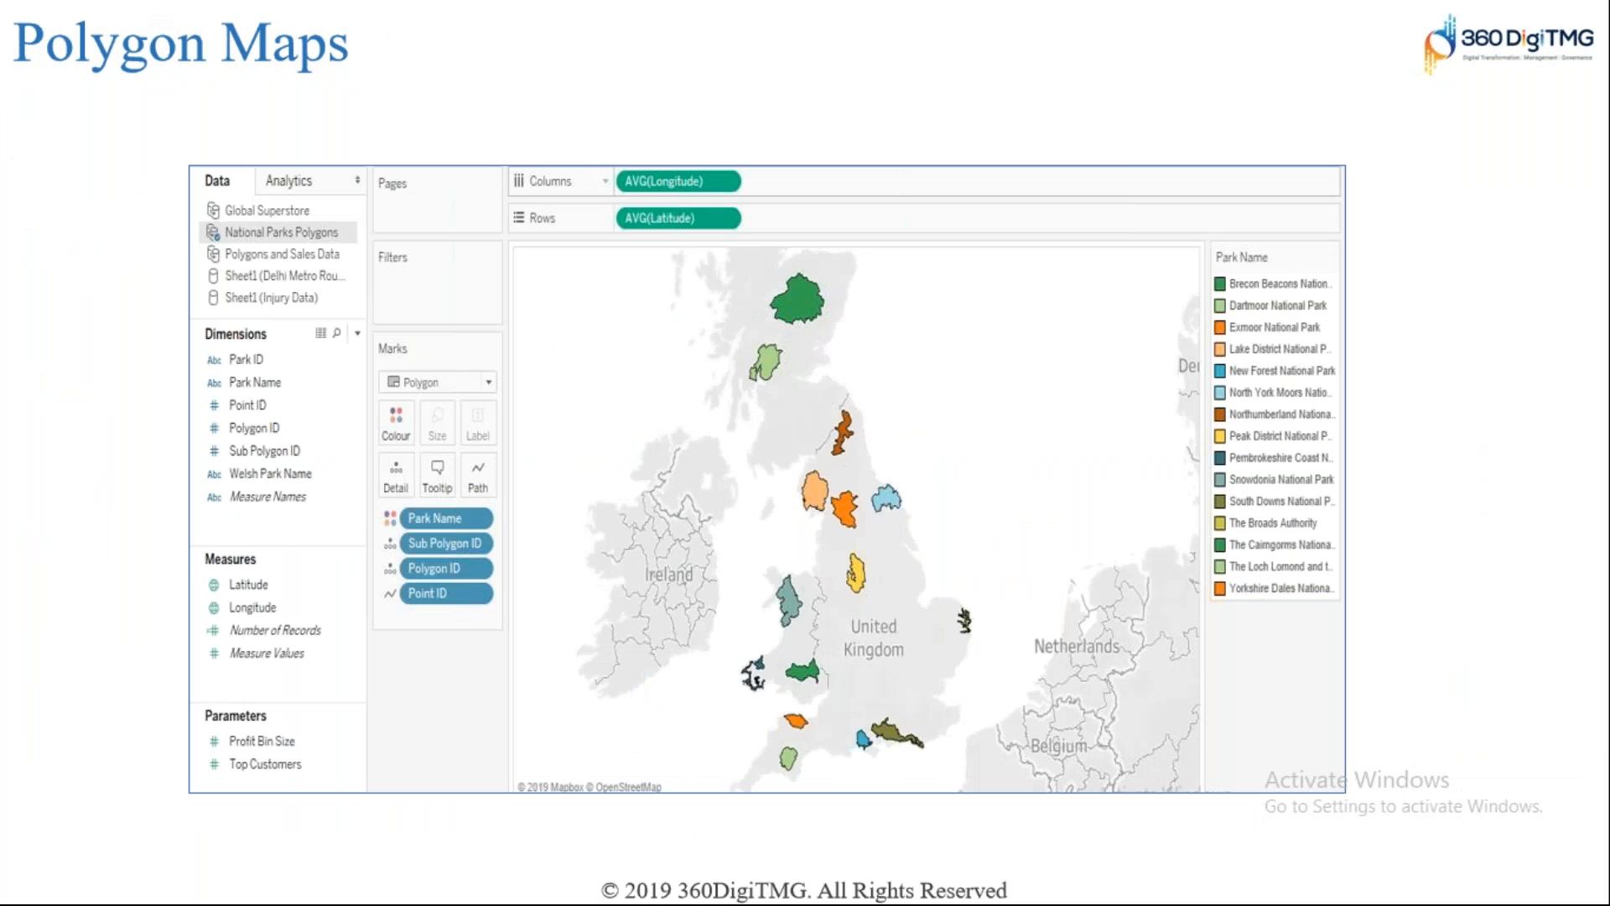
{"action": "key", "text": "Right"}
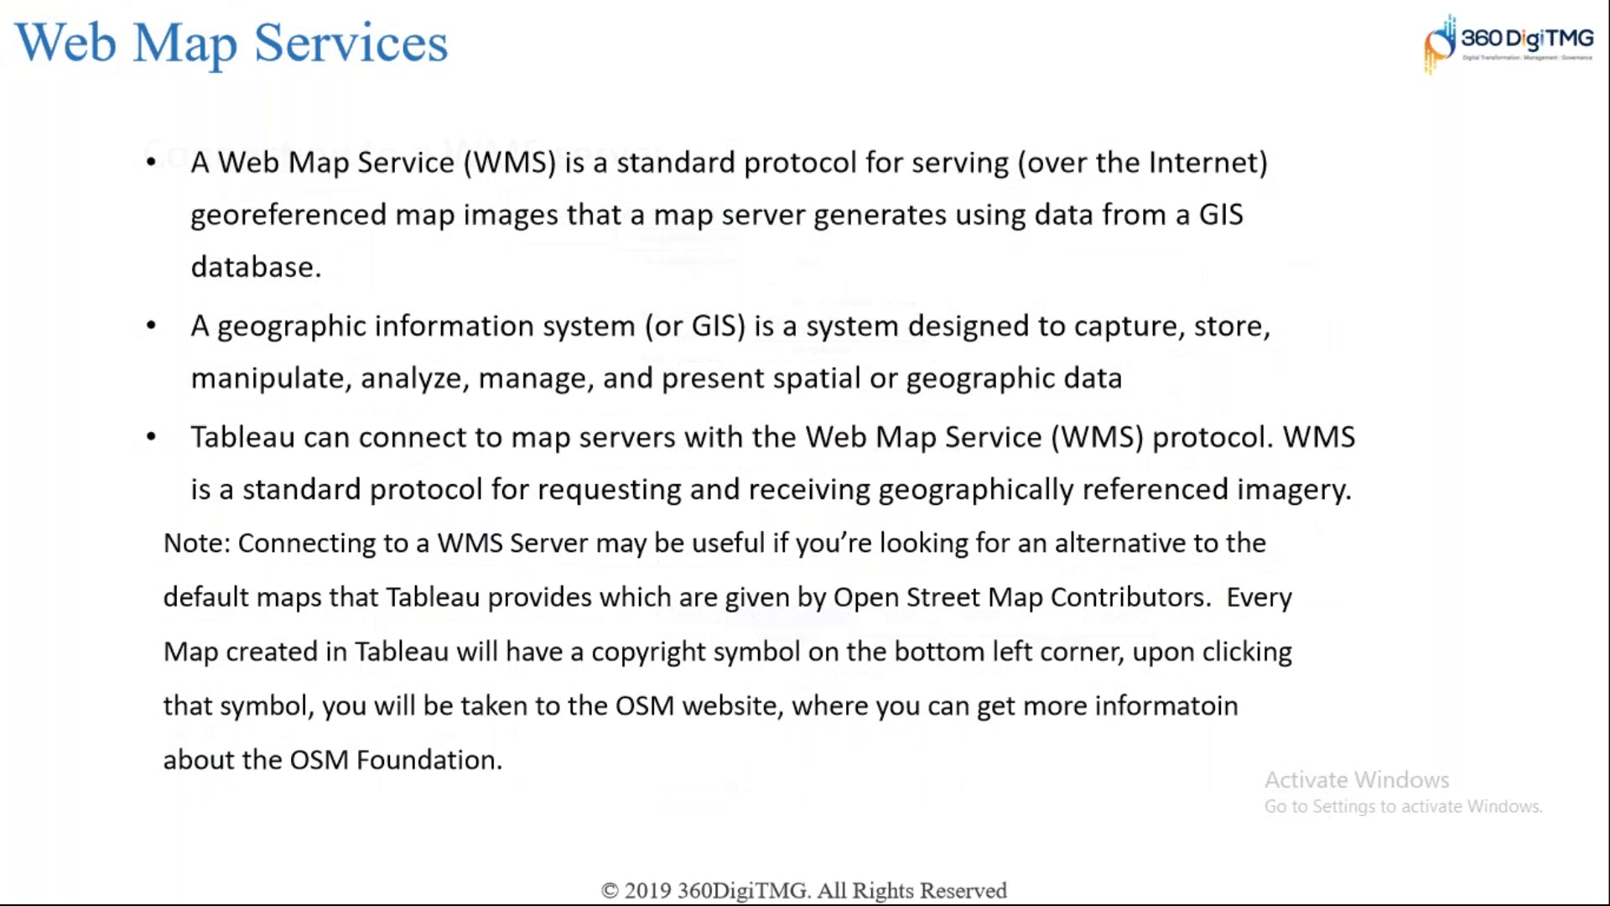
{"action": "key", "text": "Right"}
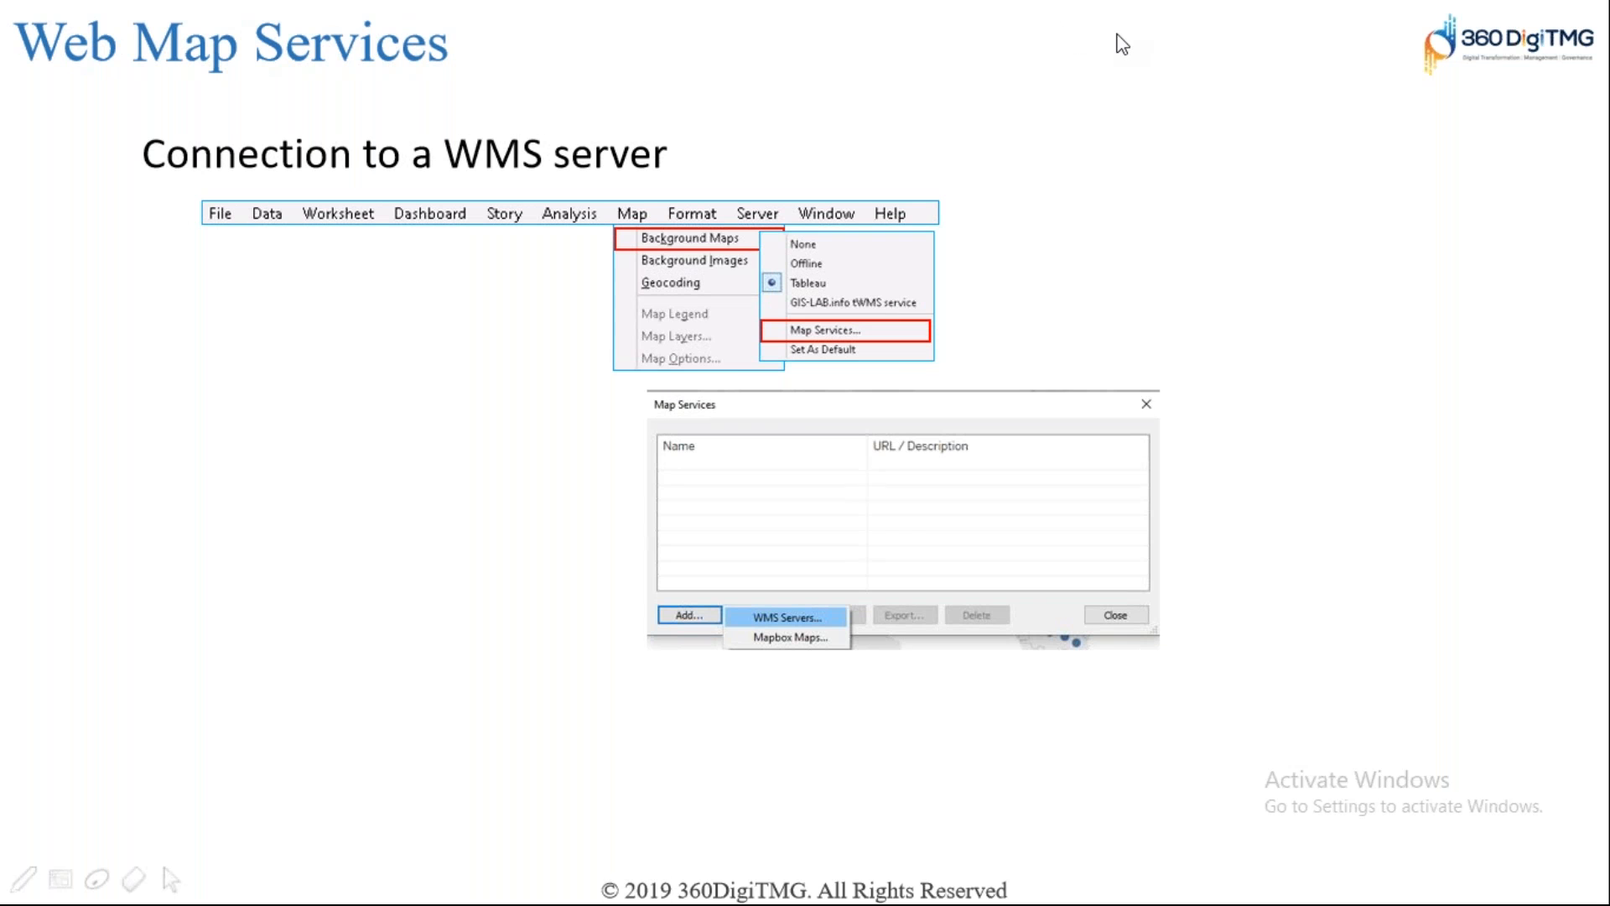
Step: Switch to the Tableau workbook with the Africa profit map and open the OpenStreetMap copyright link below the map
{"action": "key", "text": "alt+Tab"}
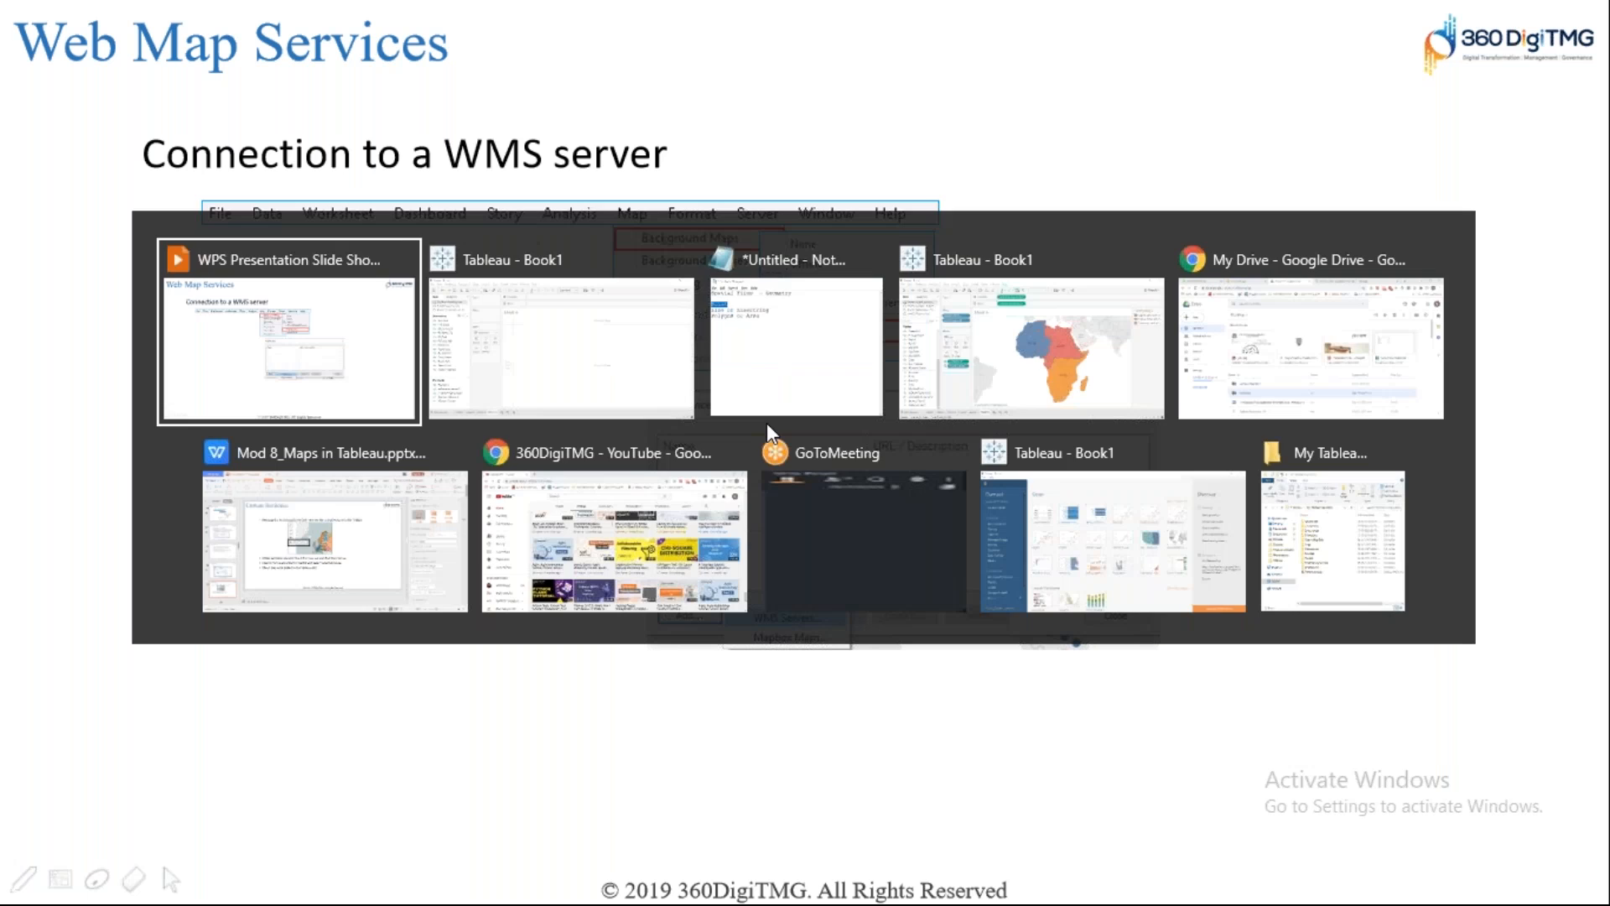
{"action": "key", "text": "Tab"}
{"action": "key", "text": "Tab"}
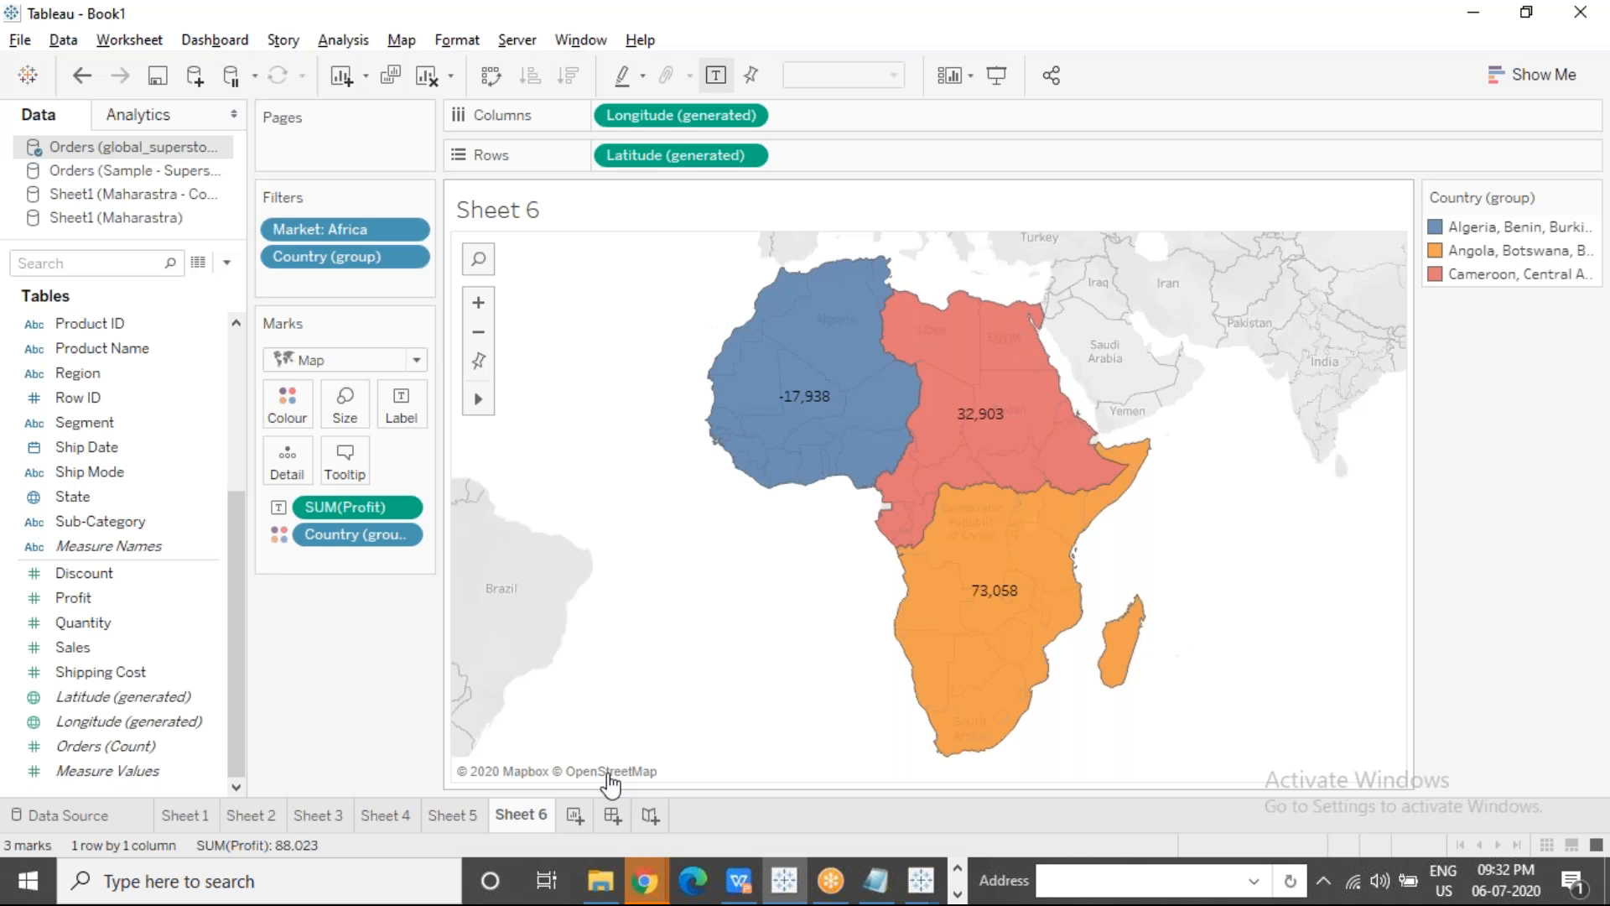
{"action": "left_click", "coordinate": [611, 784]}
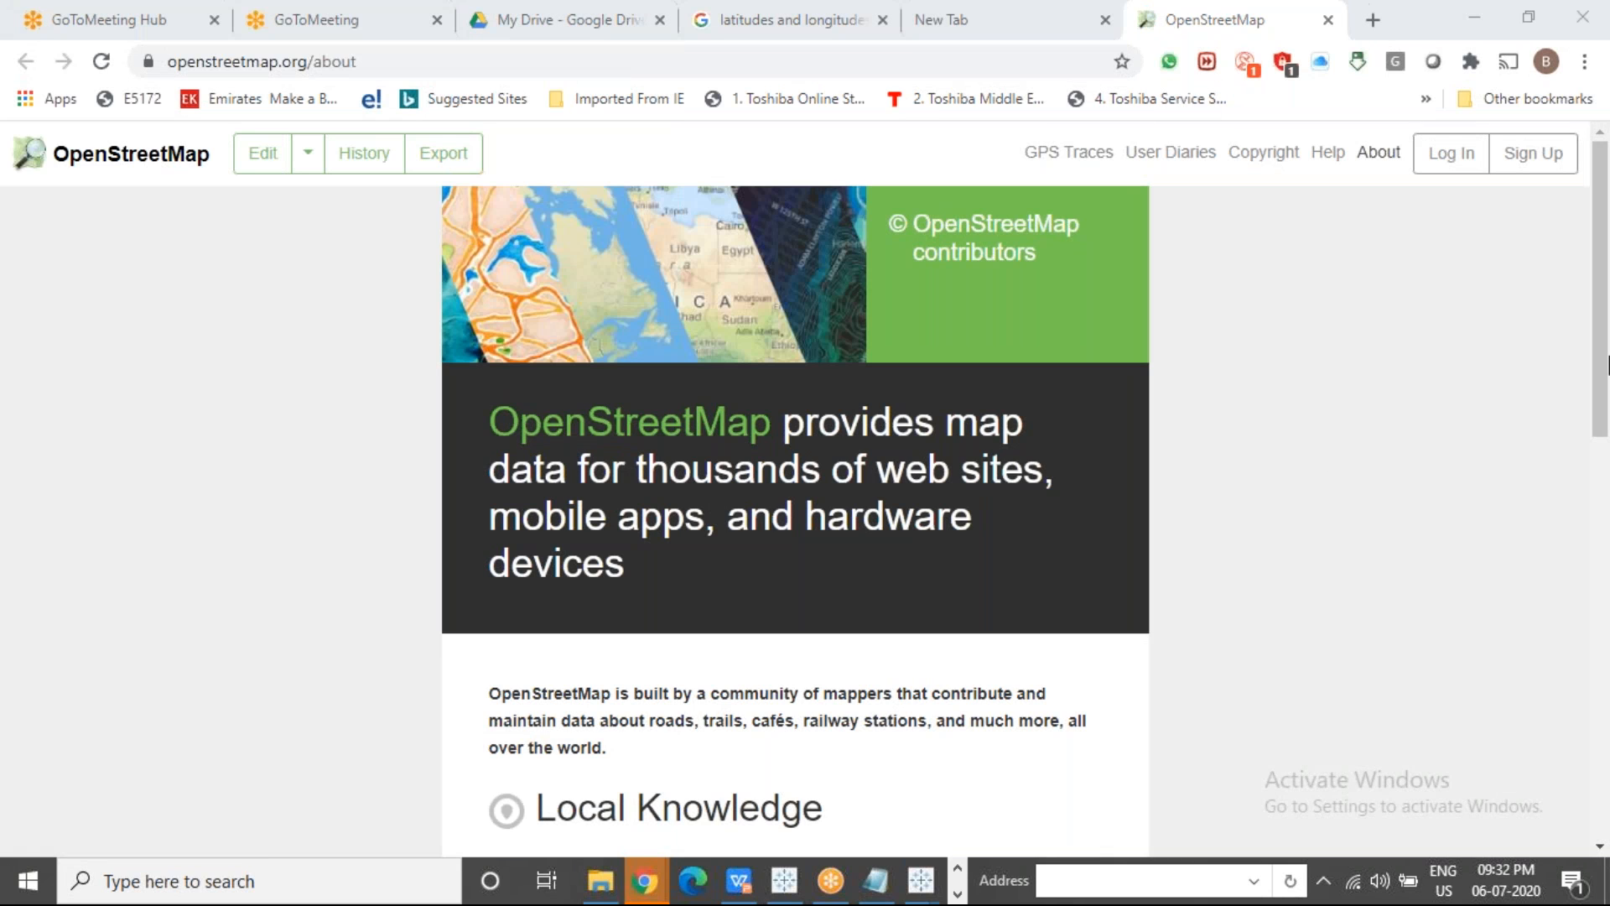
Step: Read the OpenStreetMap about page, marking the Community Driven contributor passage and the Open Data usage terms
{"action": "scroll", "coordinate": [1606, 403], "scroll_direction": "down", "scroll_amount": 4}
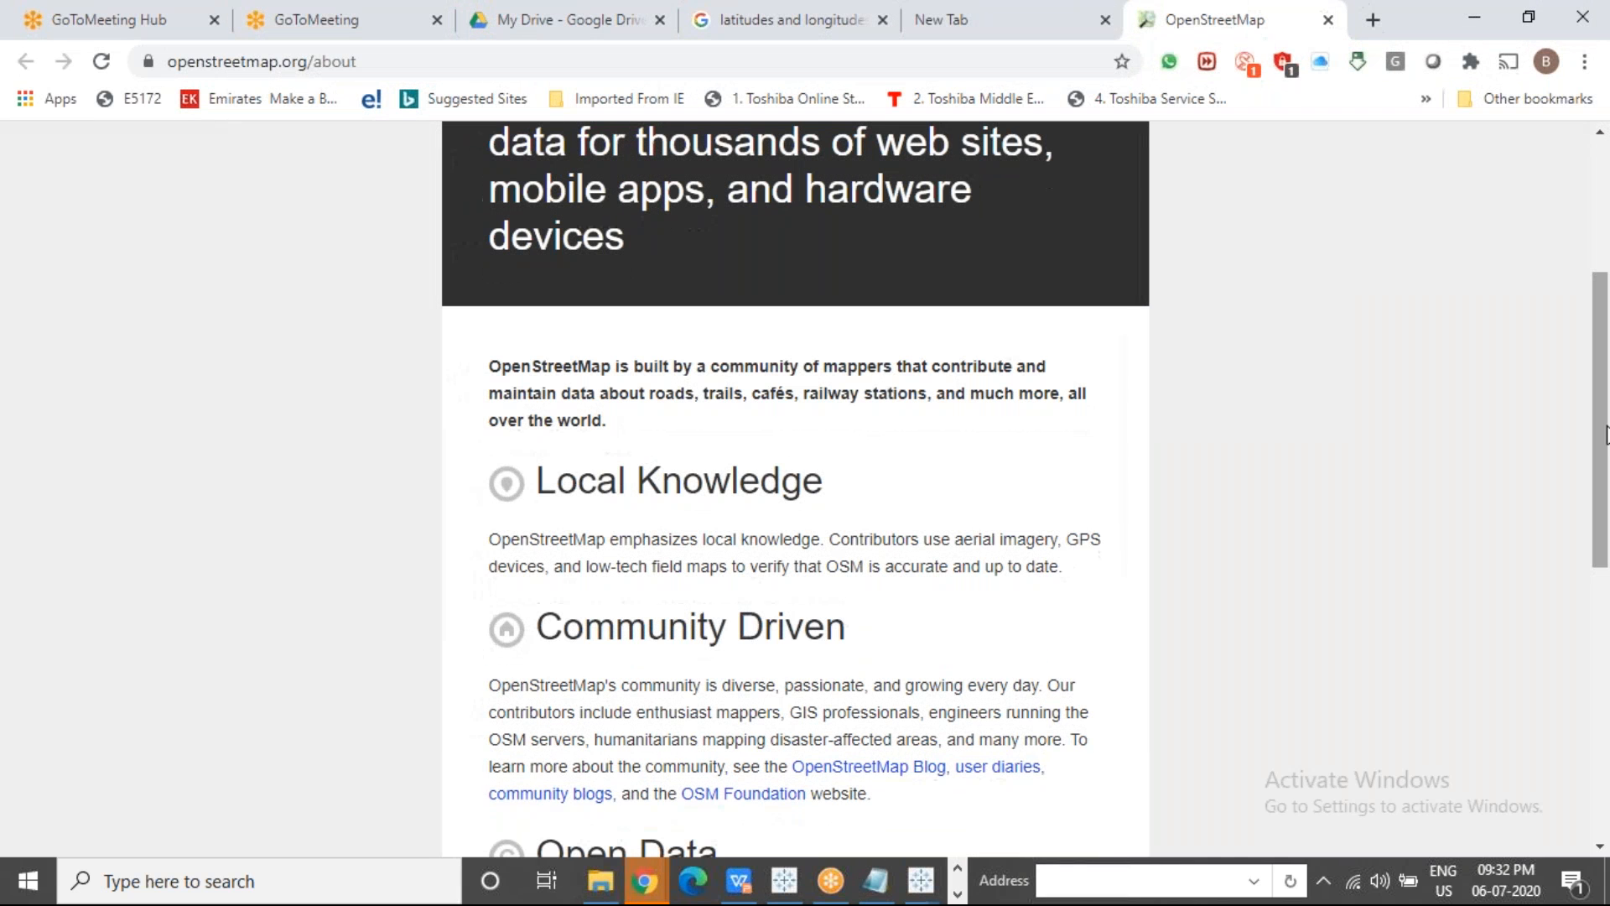
{"action": "scroll", "coordinate": [1606, 437], "scroll_direction": "down", "scroll_amount": 2}
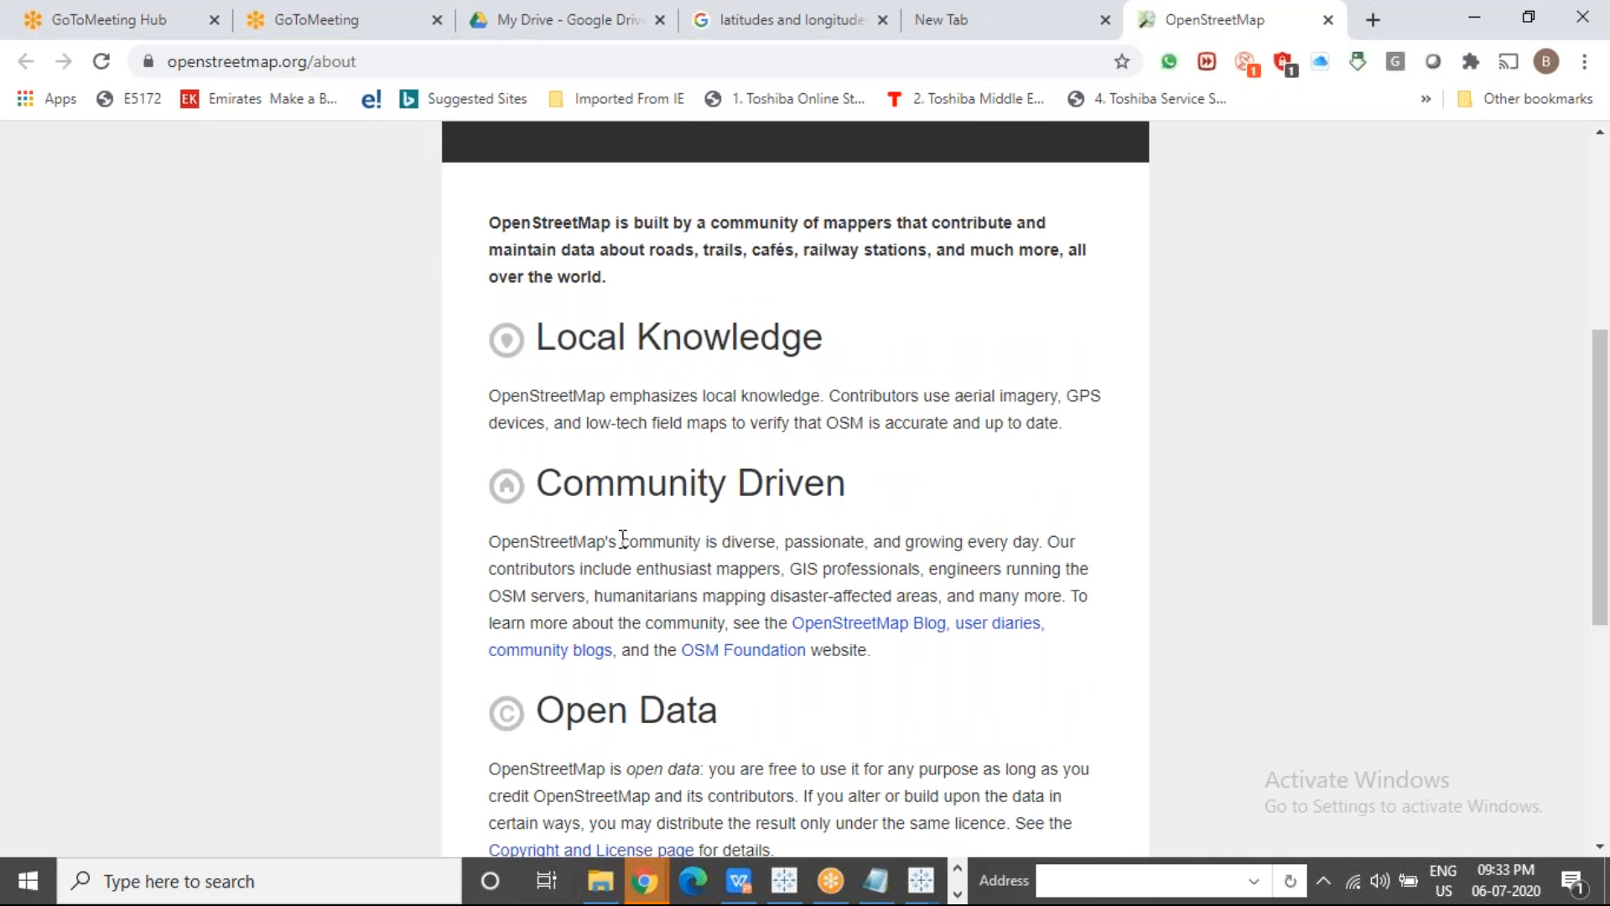
{"action": "left_click_drag", "start_coordinate": [500, 545], "coordinate": [1027, 595]}
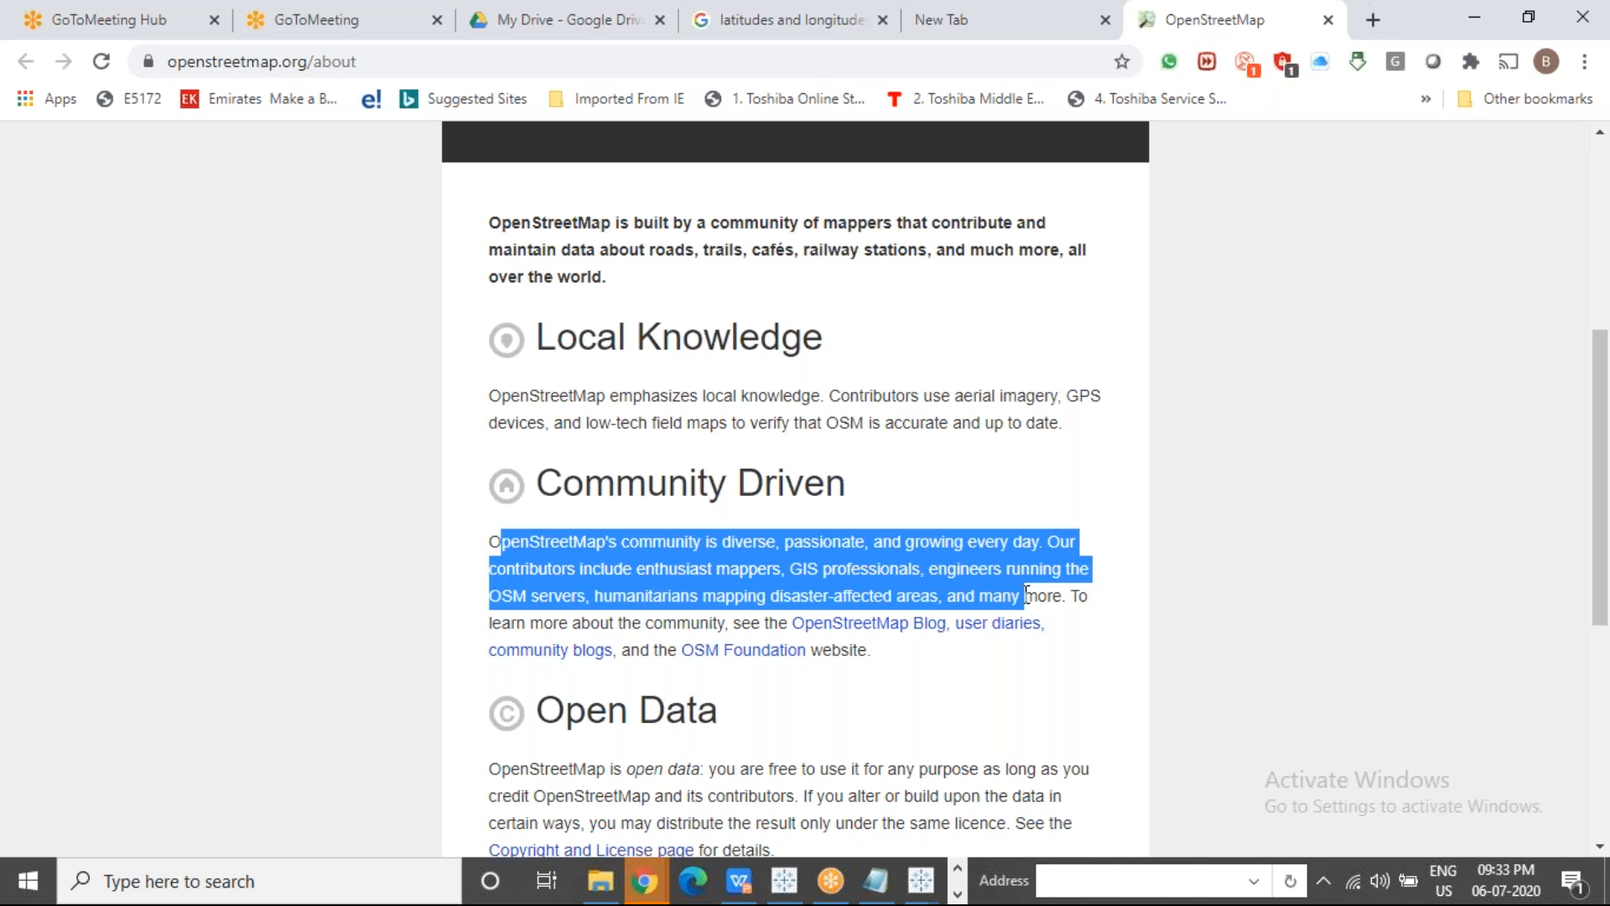
{"action": "left_click", "coordinate": [1395, 598]}
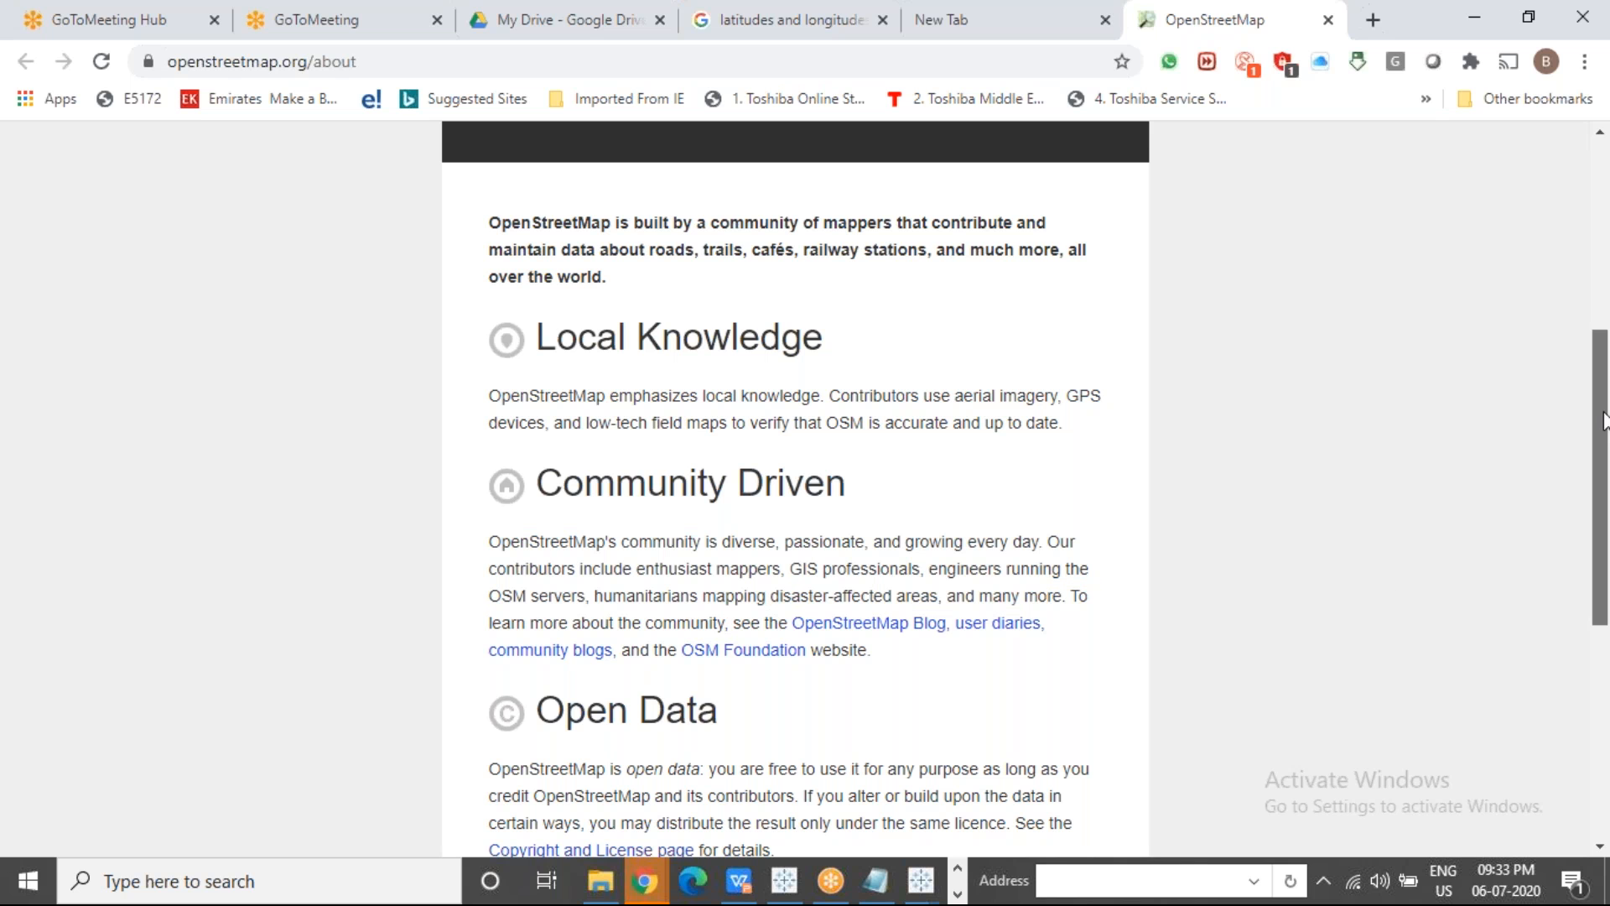
{"action": "scroll", "coordinate": [1604, 419], "scroll_direction": "down", "scroll_amount": 2}
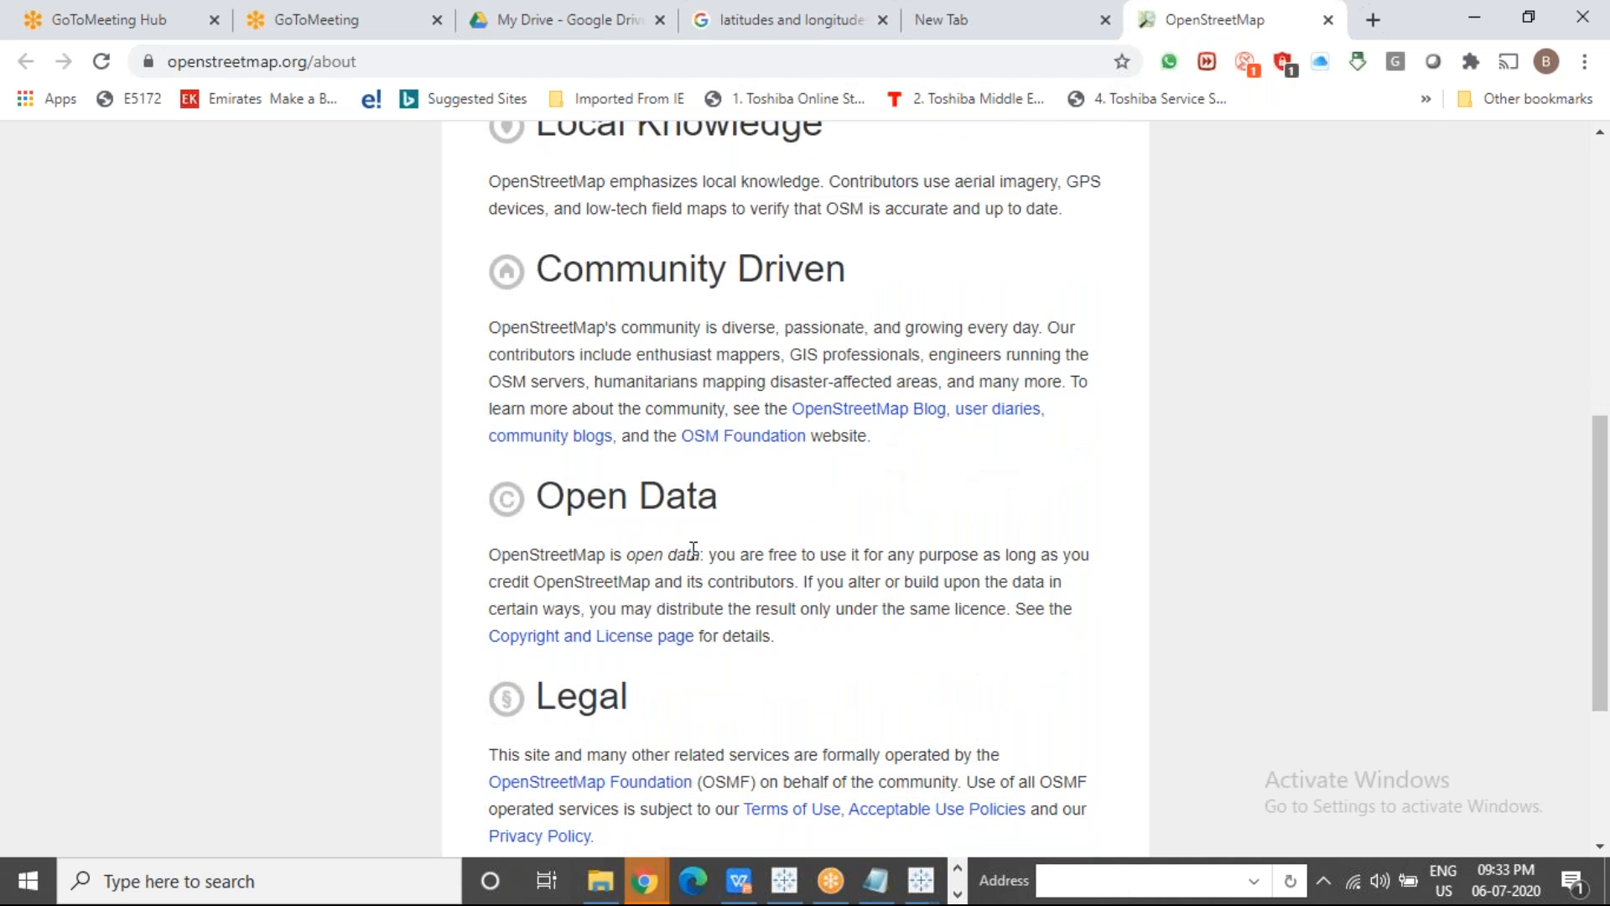
{"action": "left_click_drag", "start_coordinate": [705, 556], "coordinate": [809, 581]}
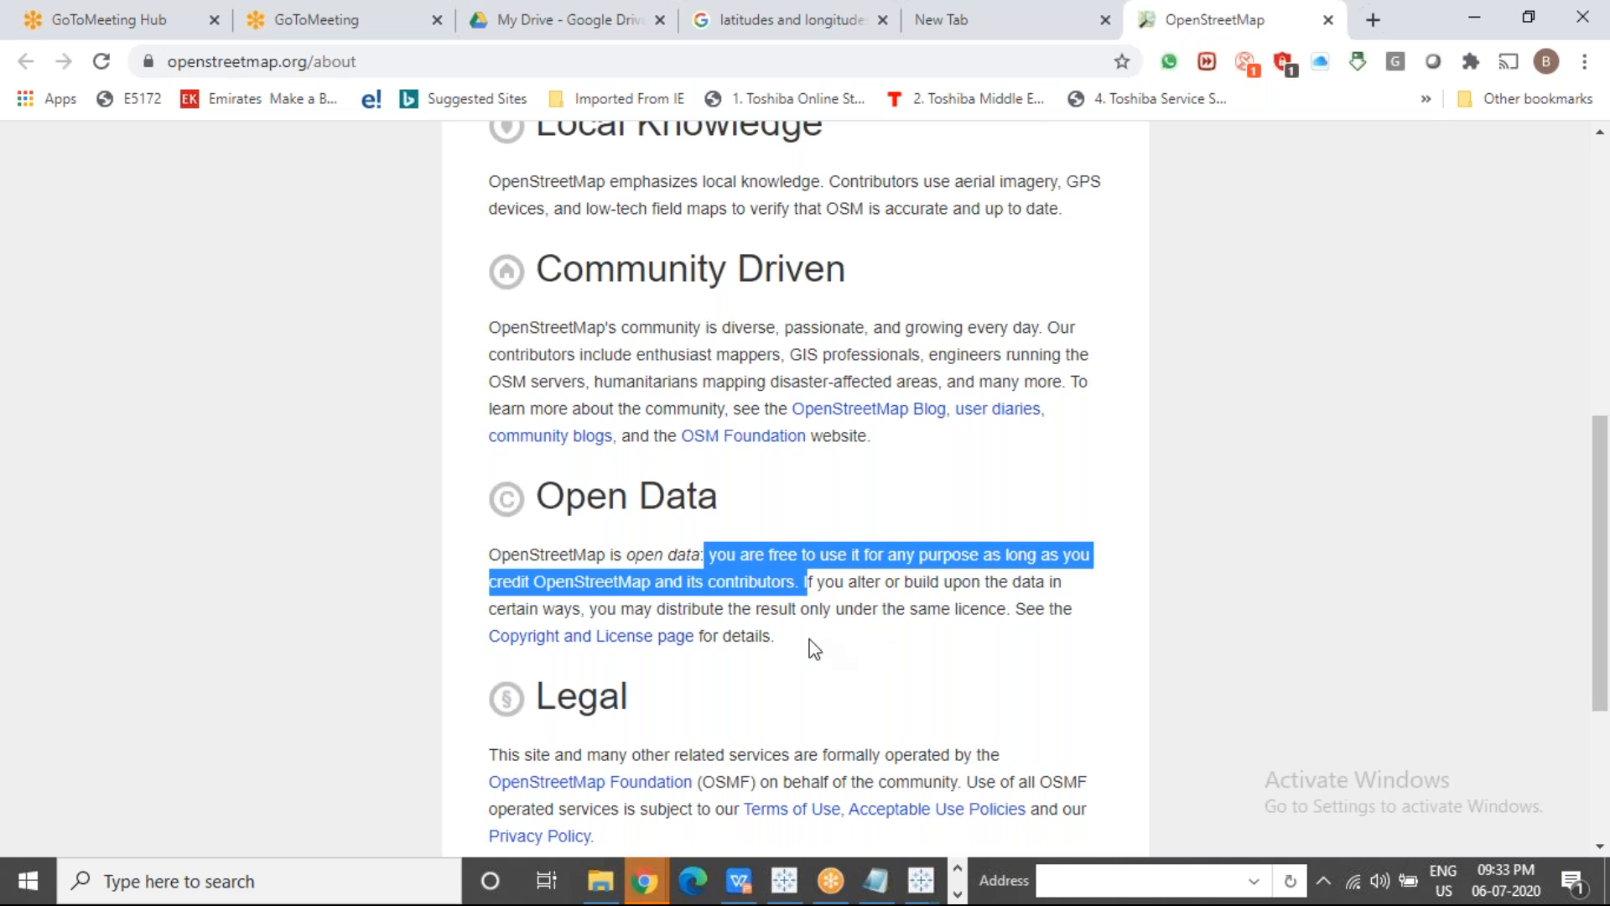
{"action": "left_click_drag", "start_coordinate": [745, 637], "coordinate": [480, 611]}
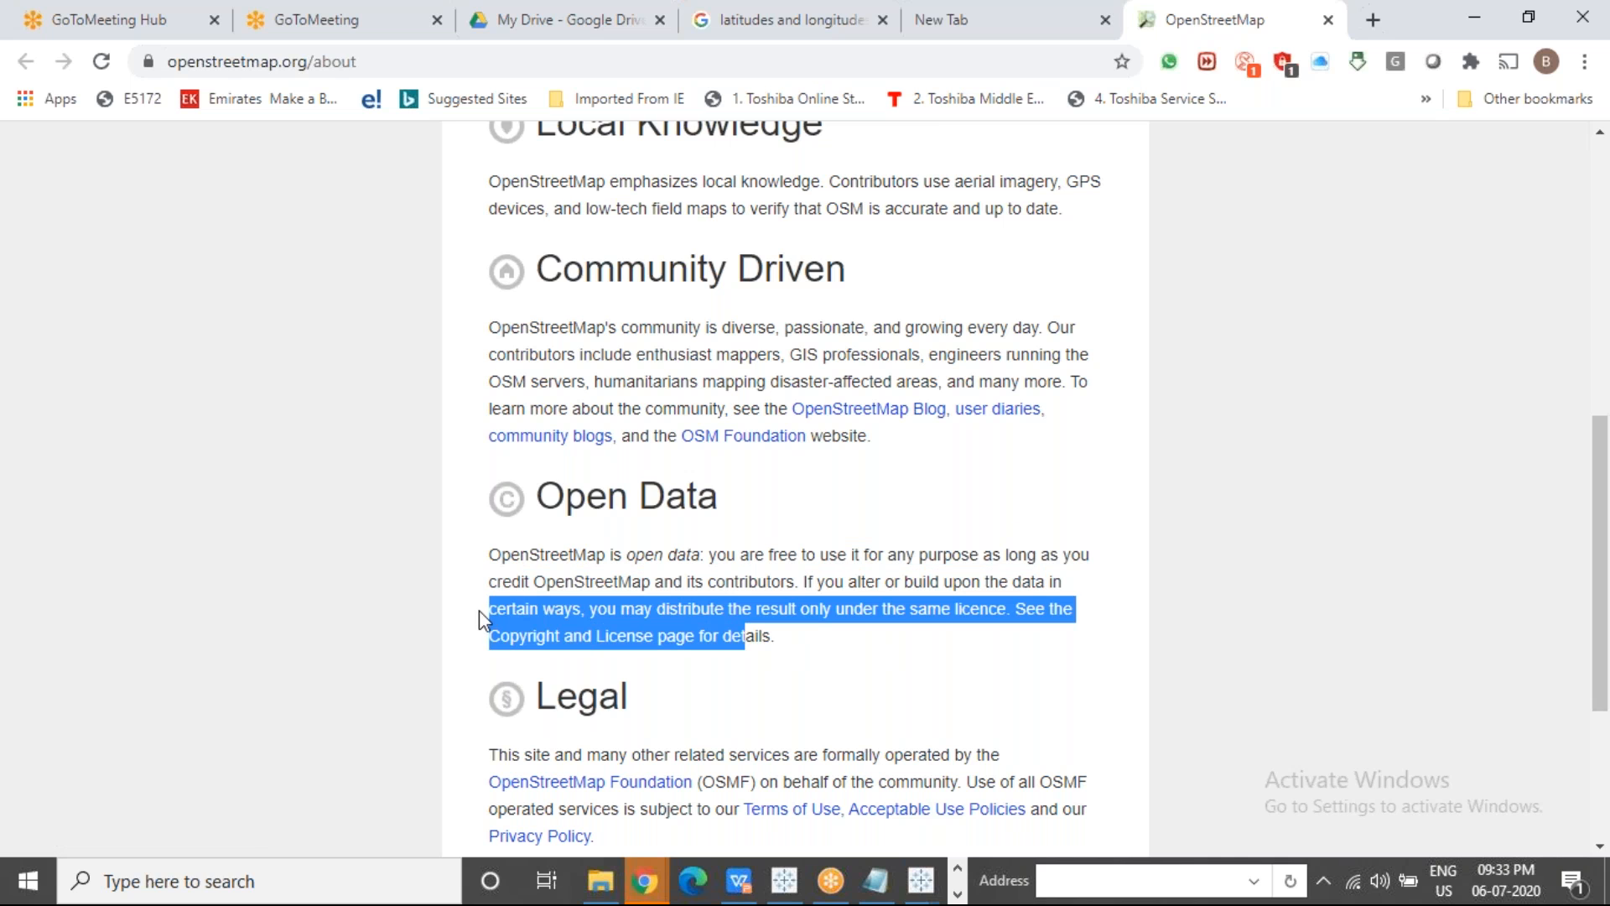
{"action": "left_click", "coordinate": [866, 549]}
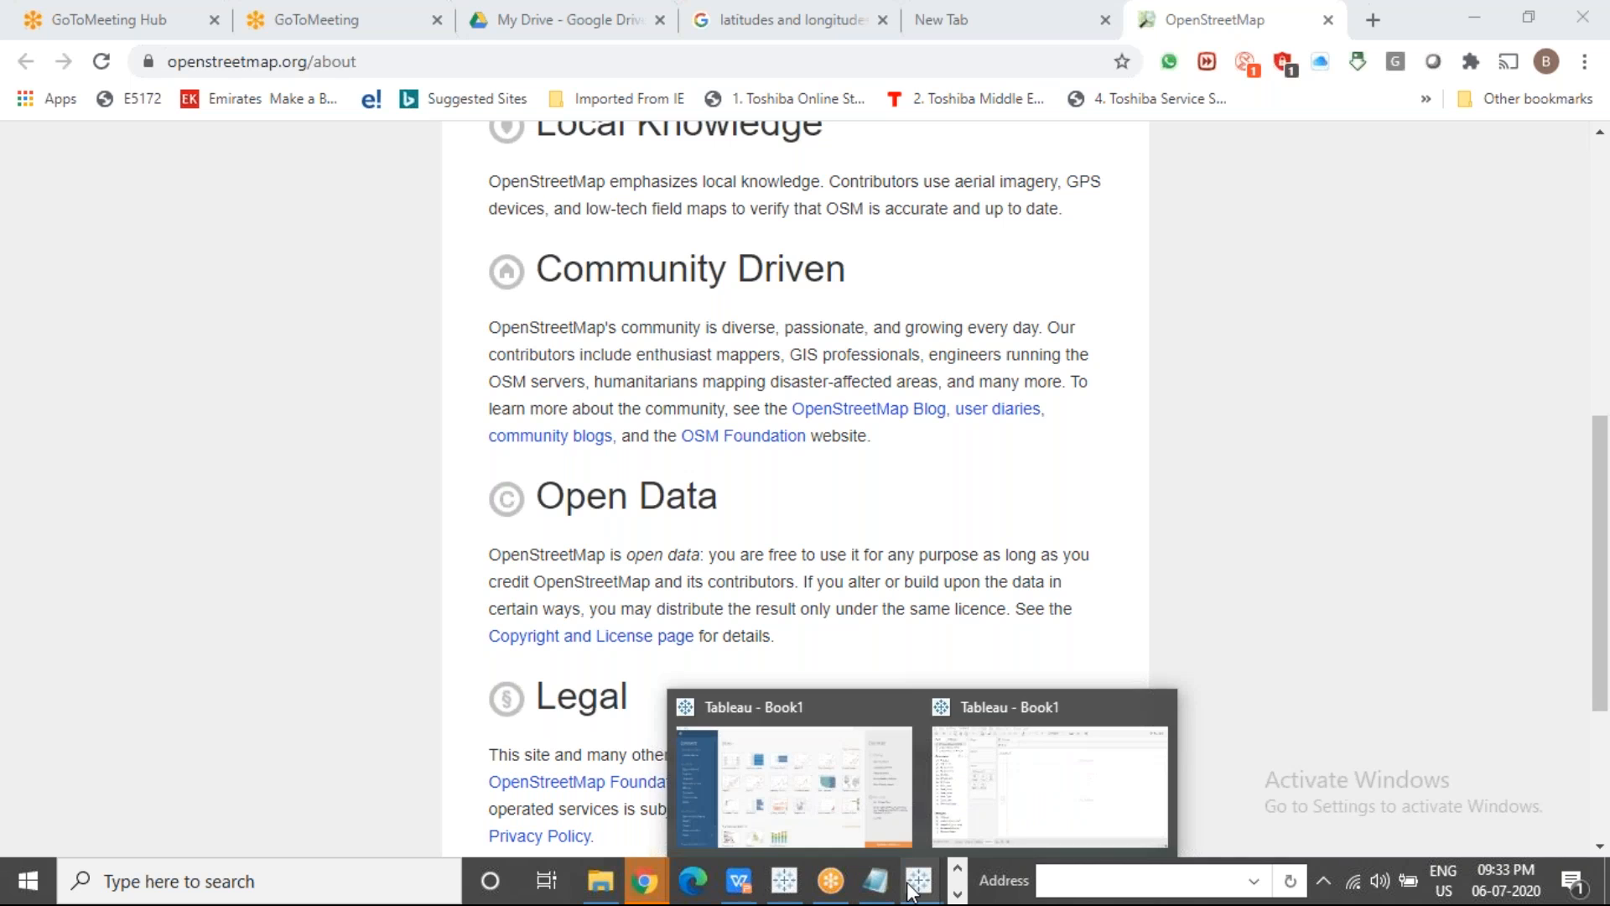
Step: Switch to the Tableau workbook with the Africa profit map and start adding a WMS server connection to its background map services
{"action": "key", "text": "alt+Tab"}
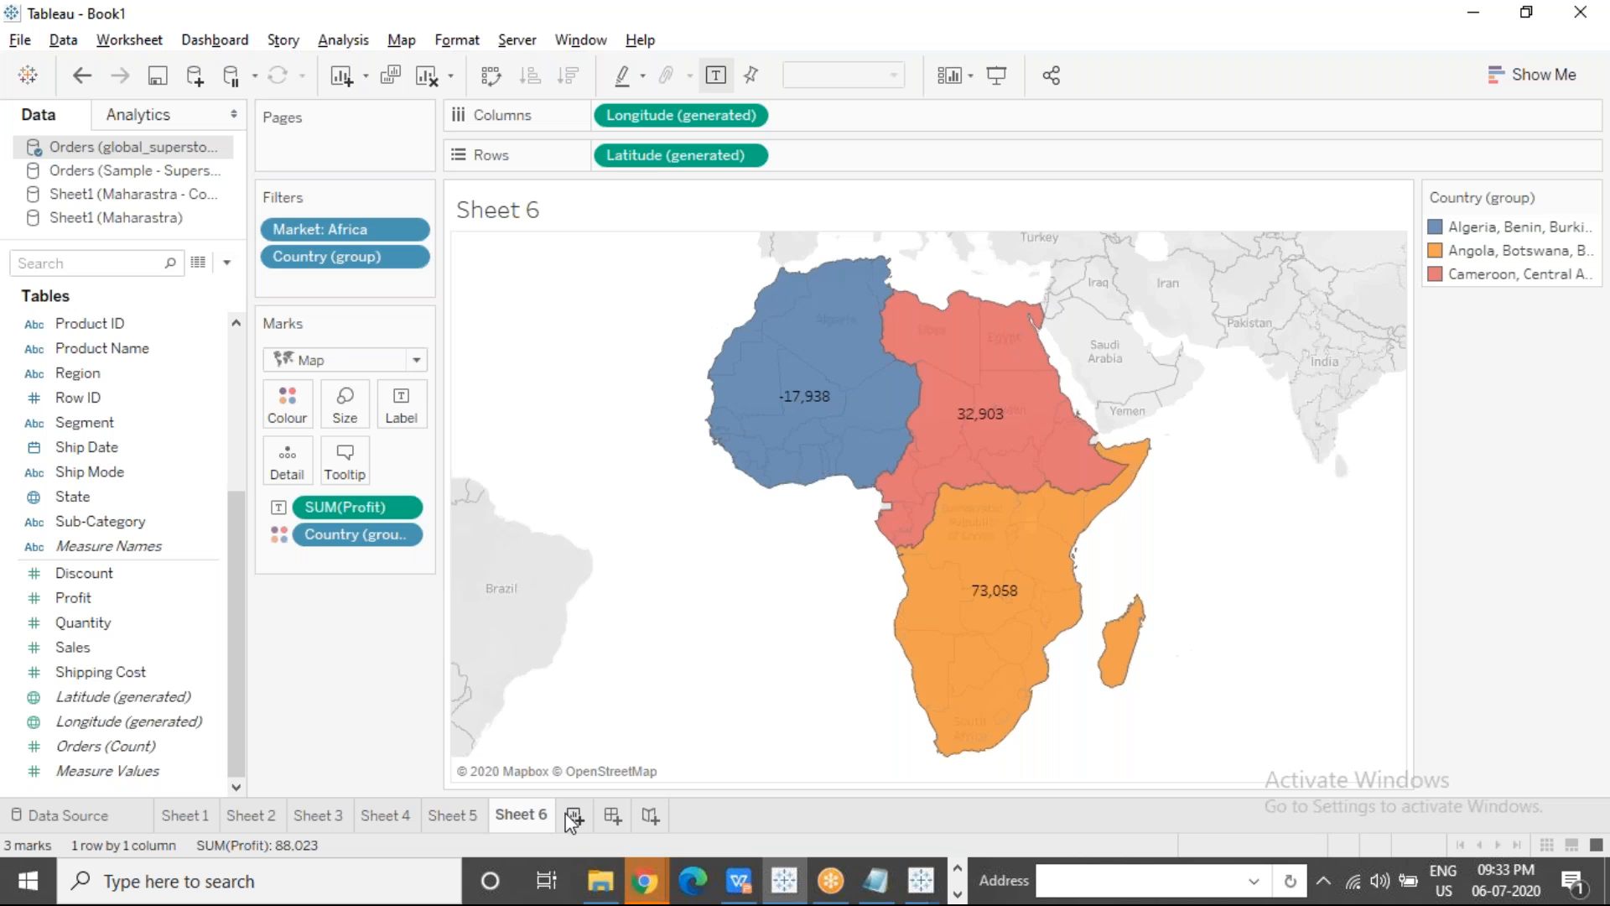
{"action": "left_click", "coordinate": [402, 41]}
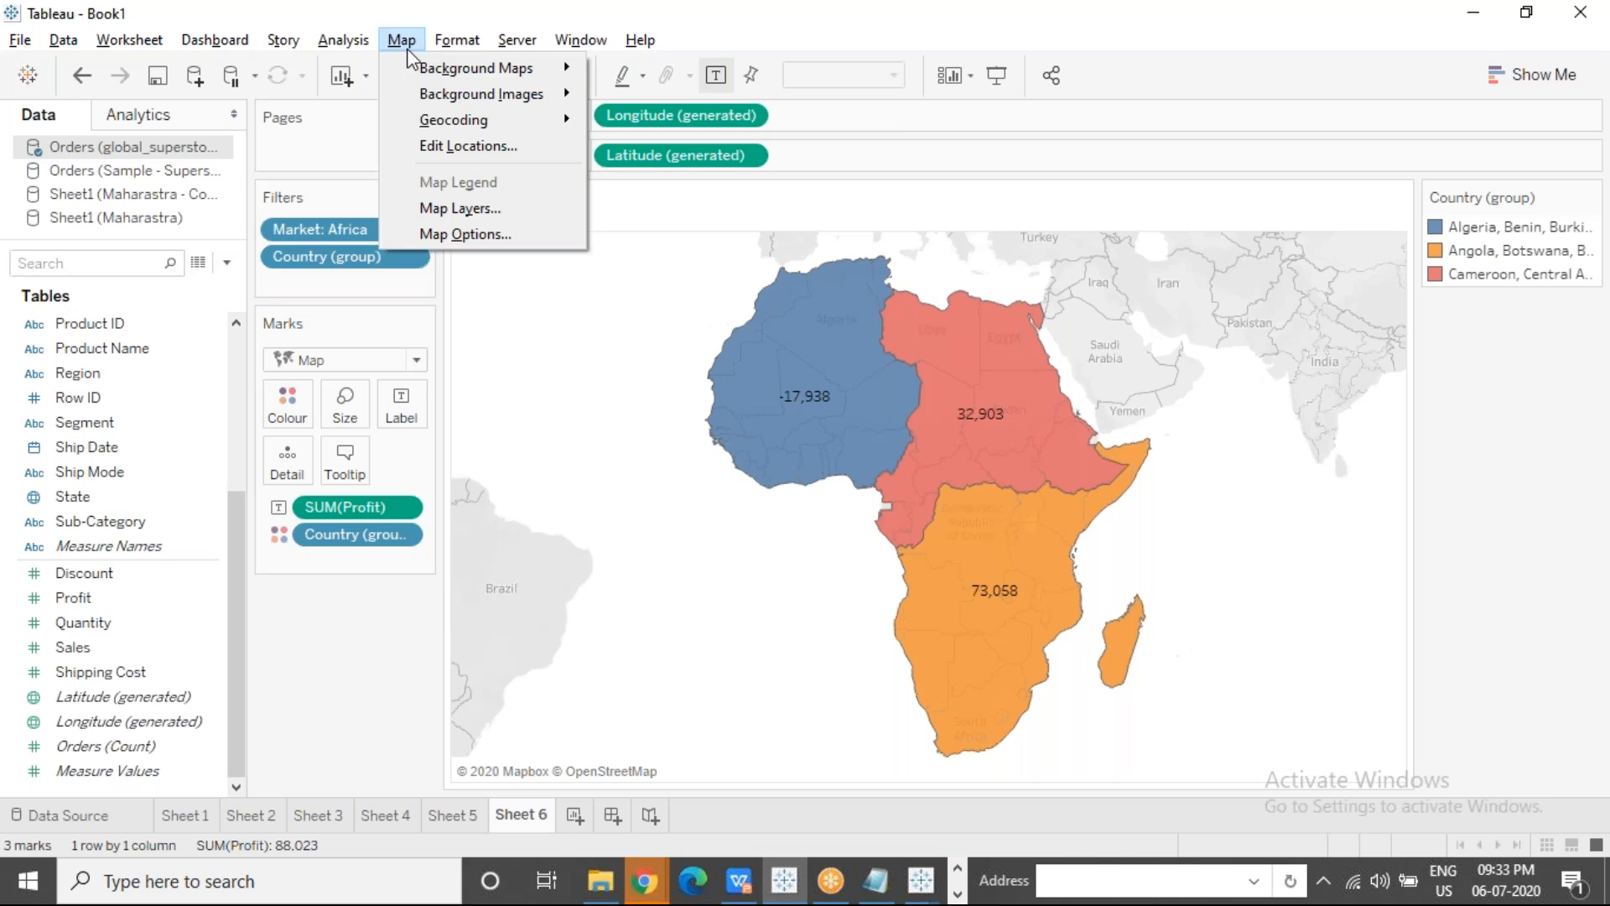
{"action": "mouse_move", "coordinate": [501, 80]}
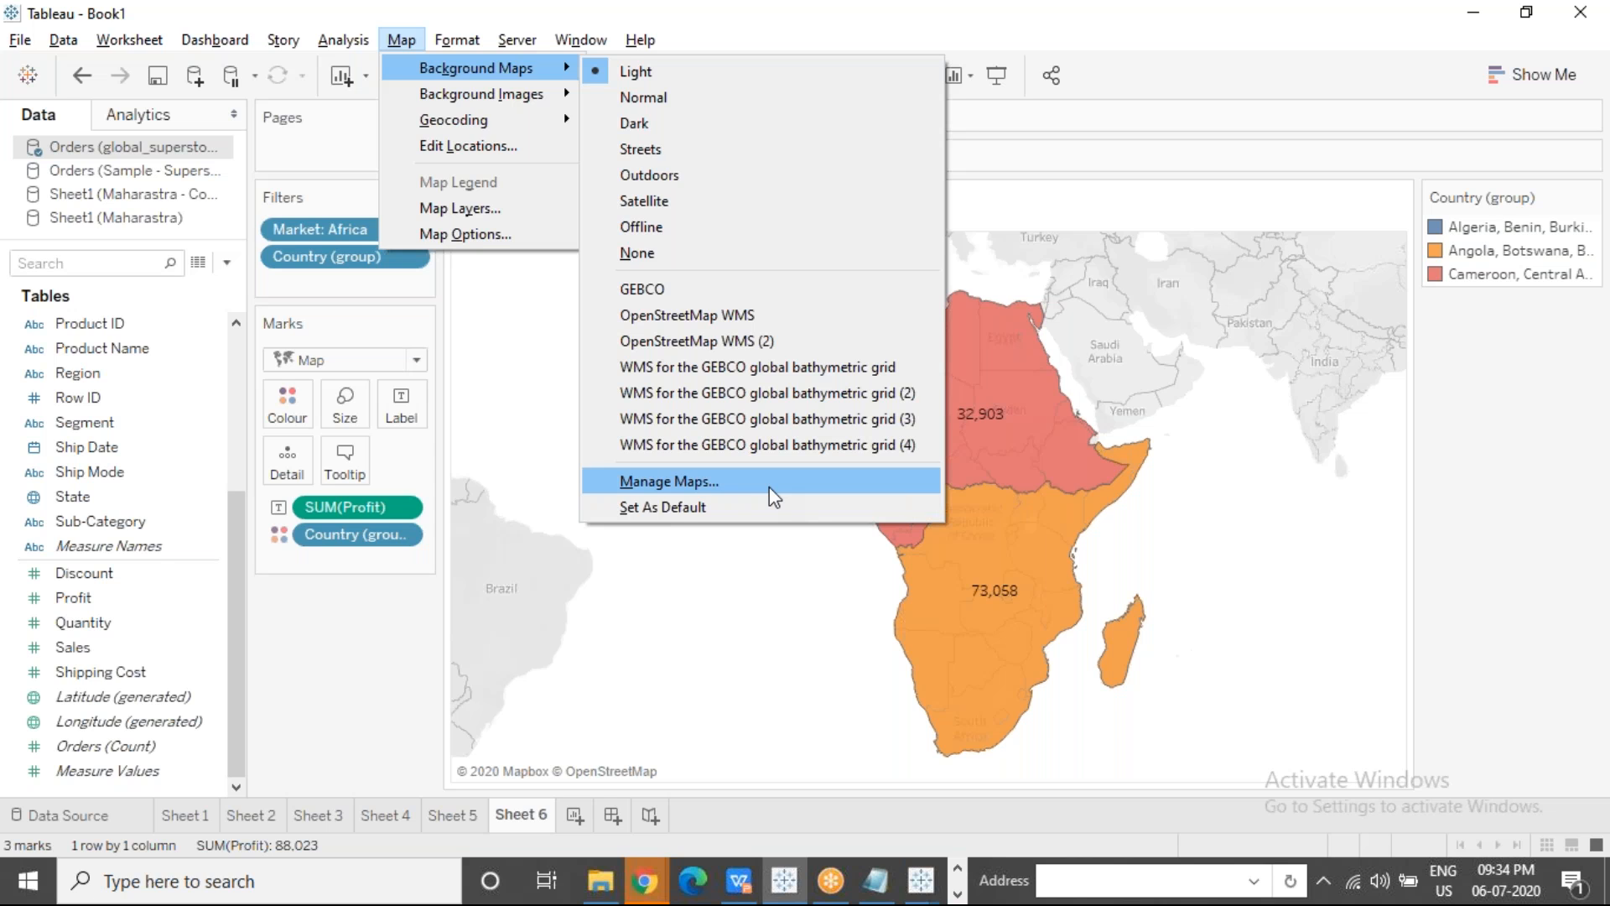
{"action": "left_click", "coordinate": [735, 490]}
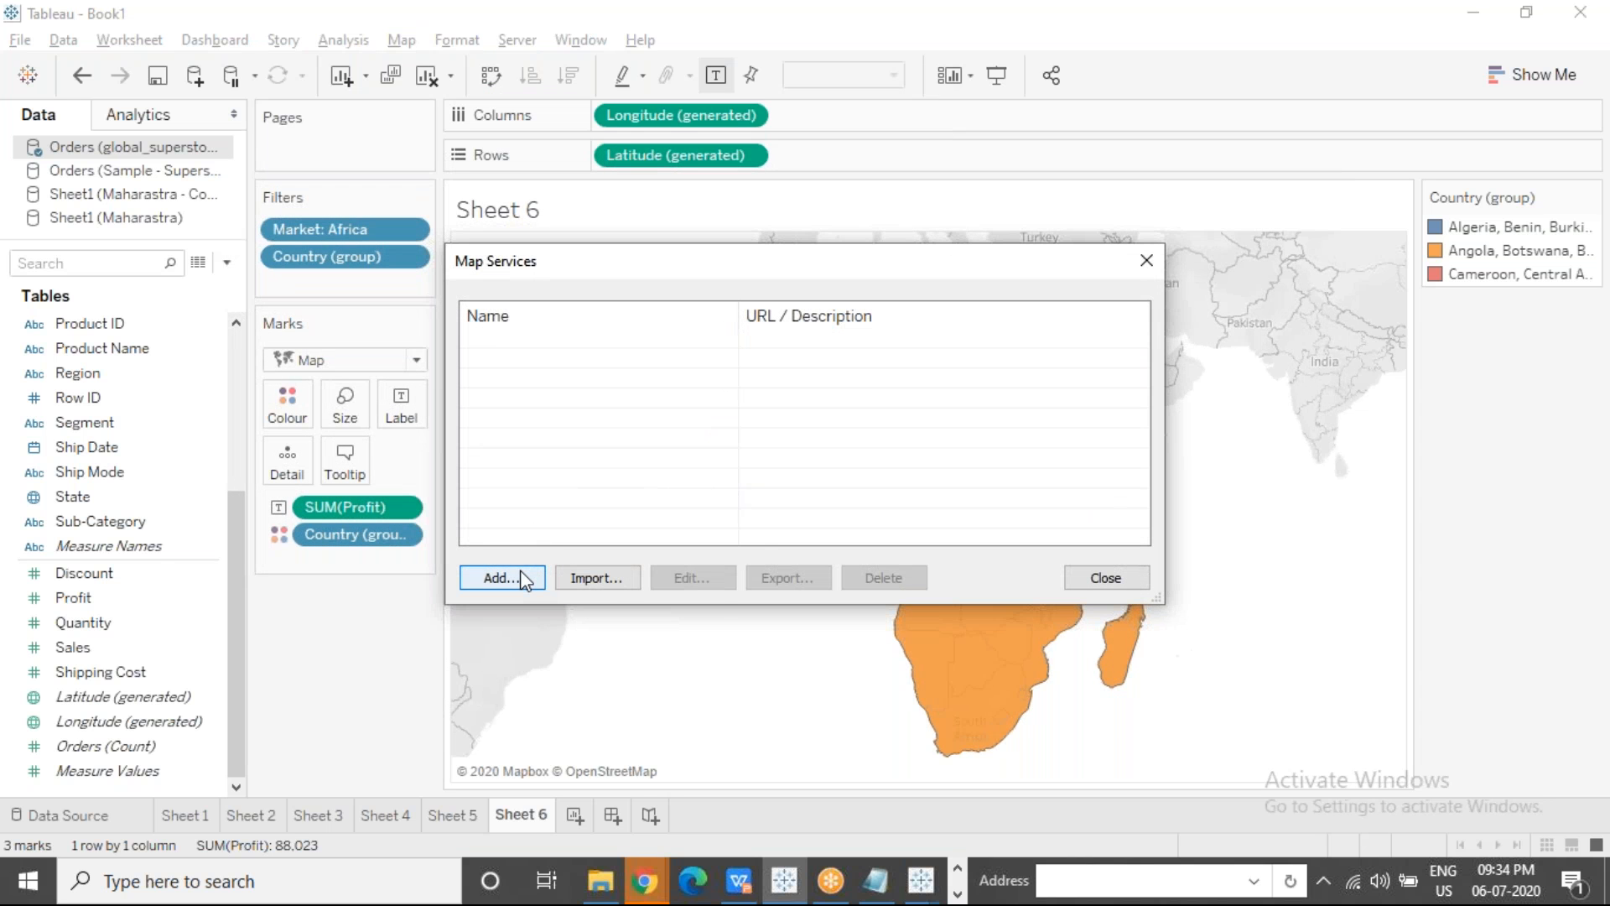
{"action": "left_click", "coordinate": [524, 576]}
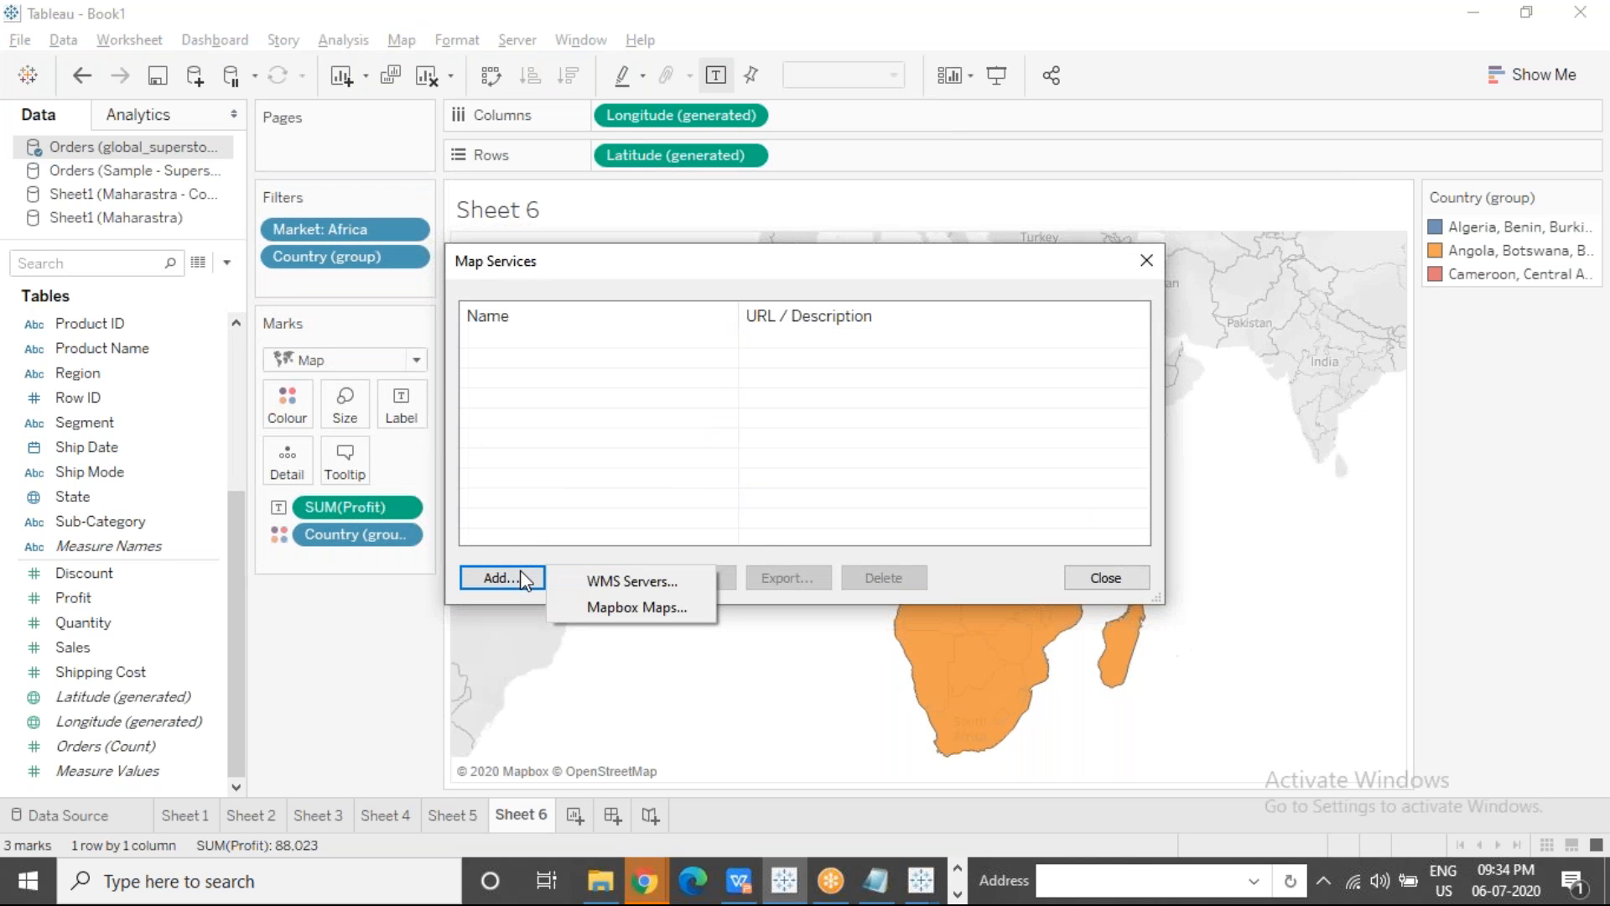
{"action": "left_click", "coordinate": [1449, 342]}
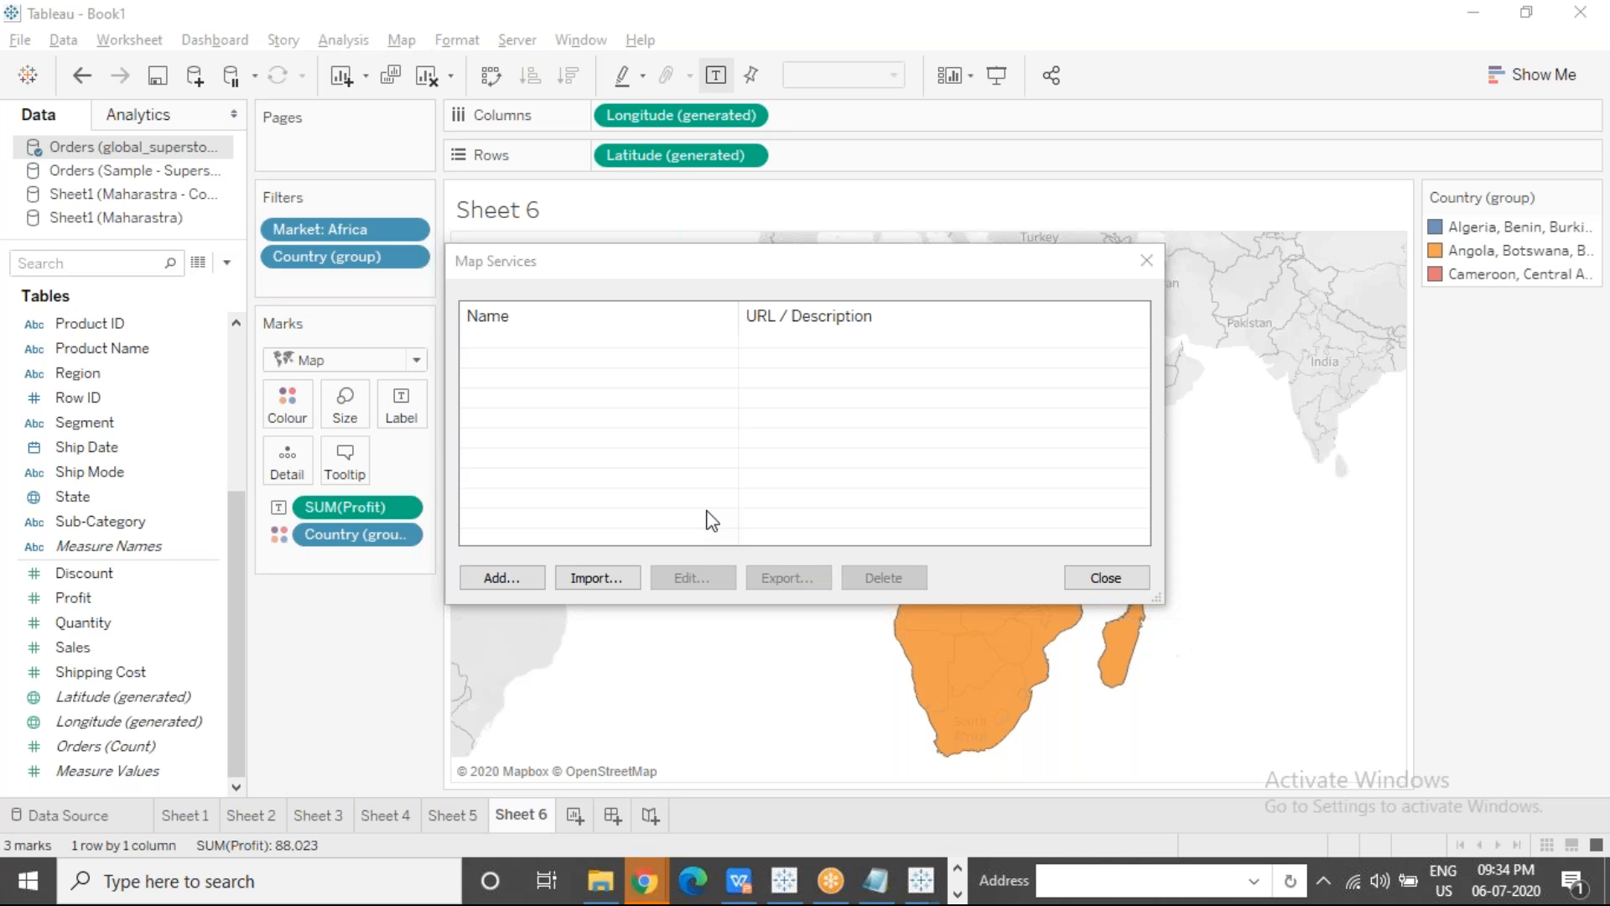
{"action": "left_click", "coordinate": [511, 577]}
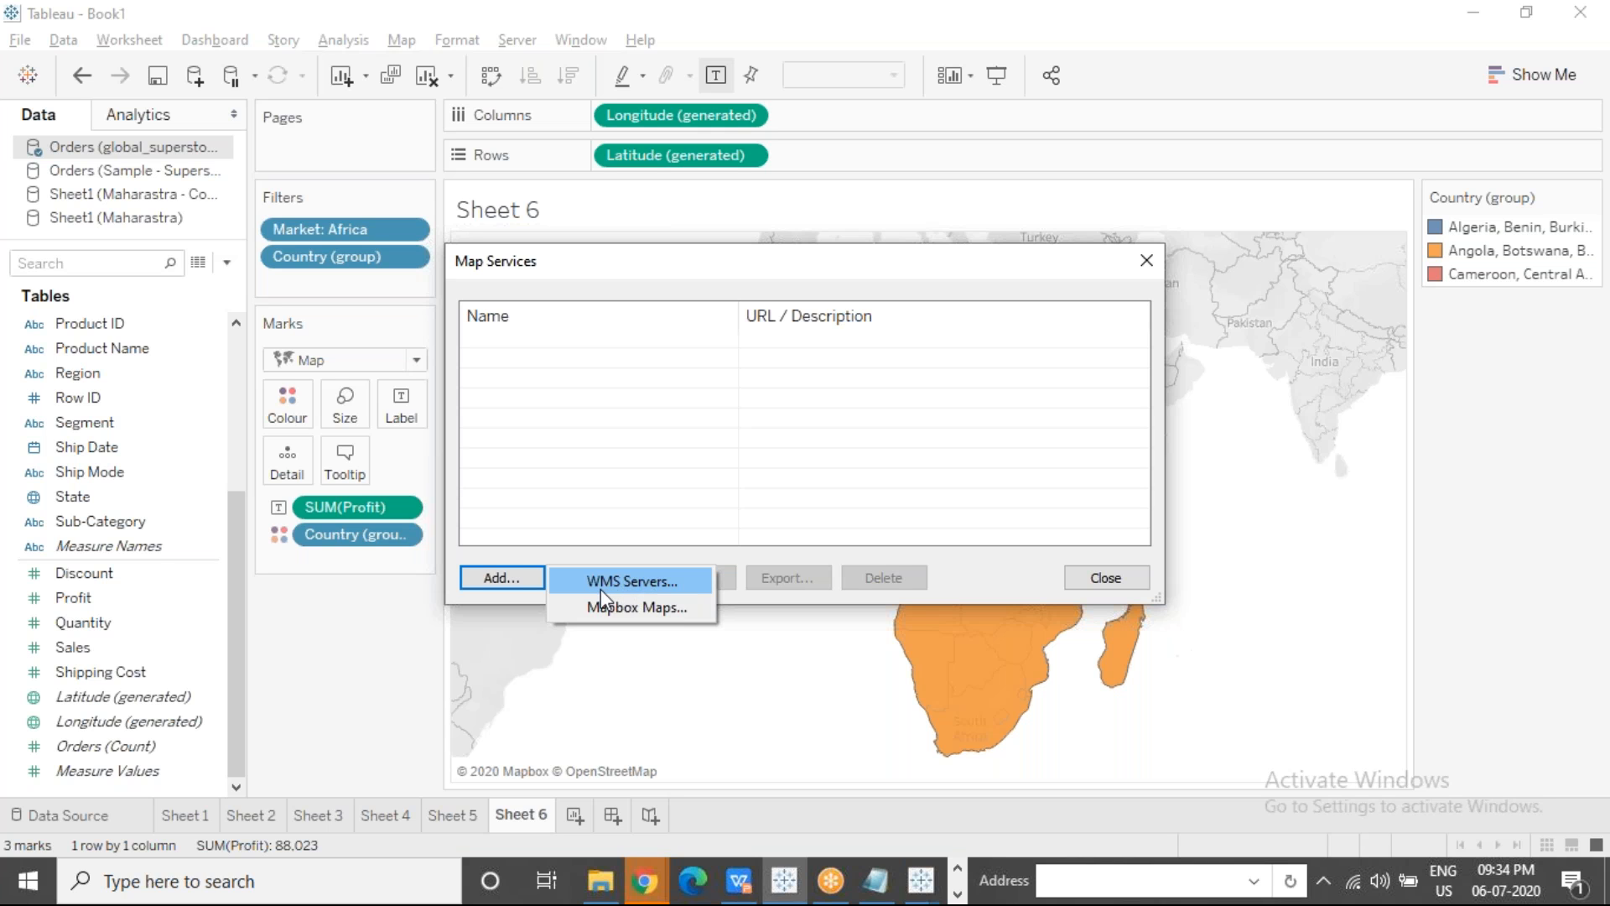
{"action": "left_click", "coordinate": [660, 586]}
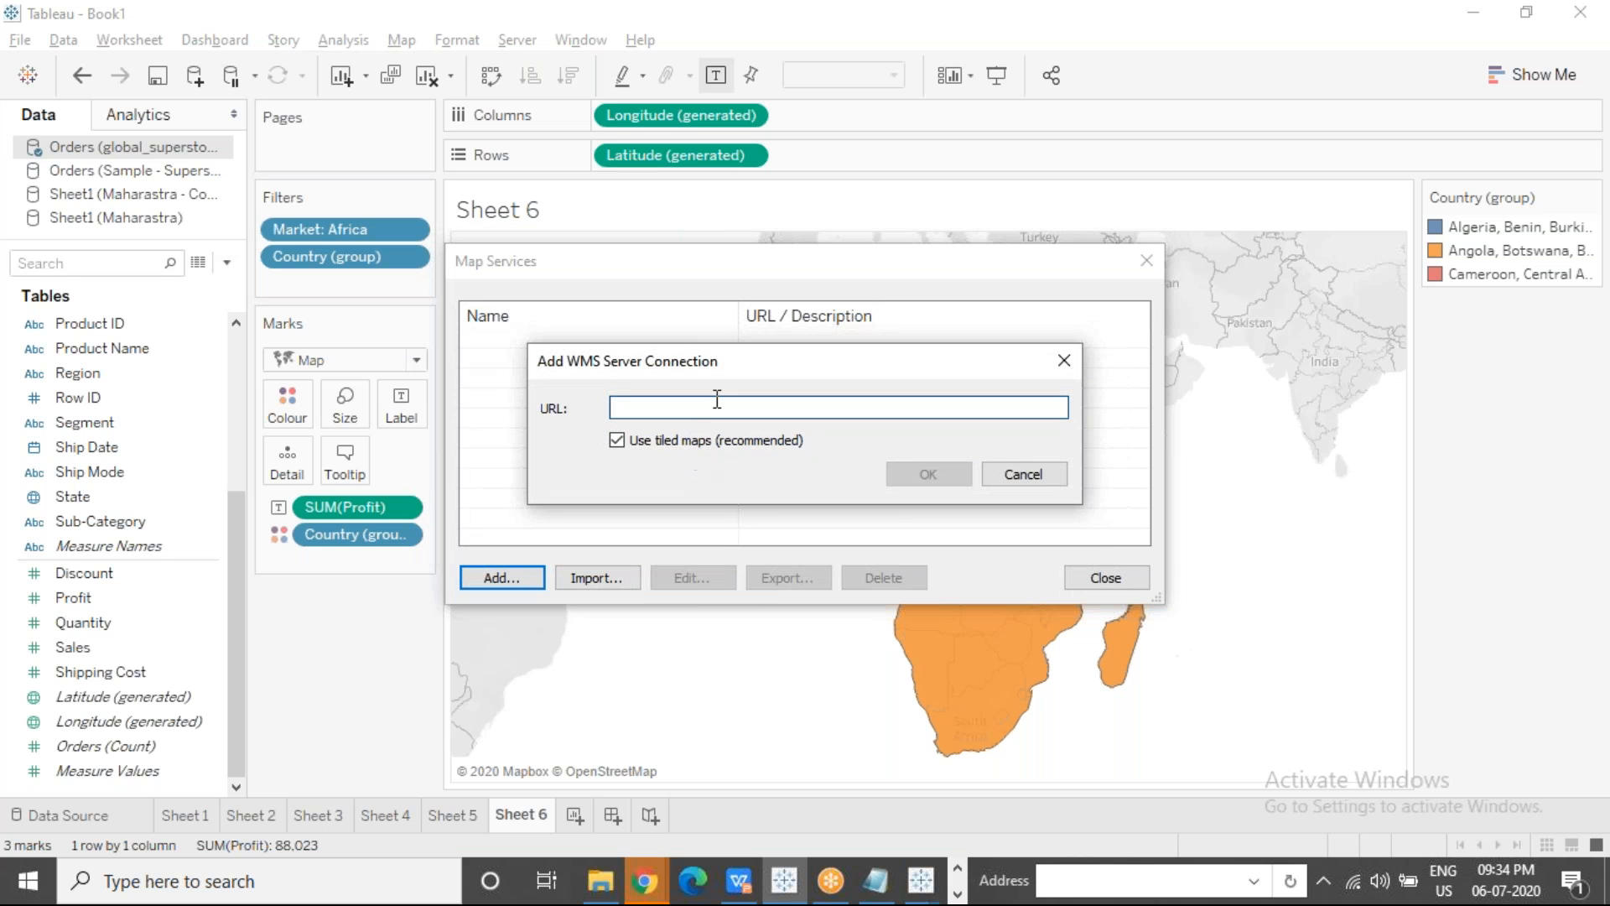
Step: Switch to the Chrome window with the OpenStreetMap page and load gebco.net in the empty tab
{"action": "left_click", "coordinate": [648, 879]}
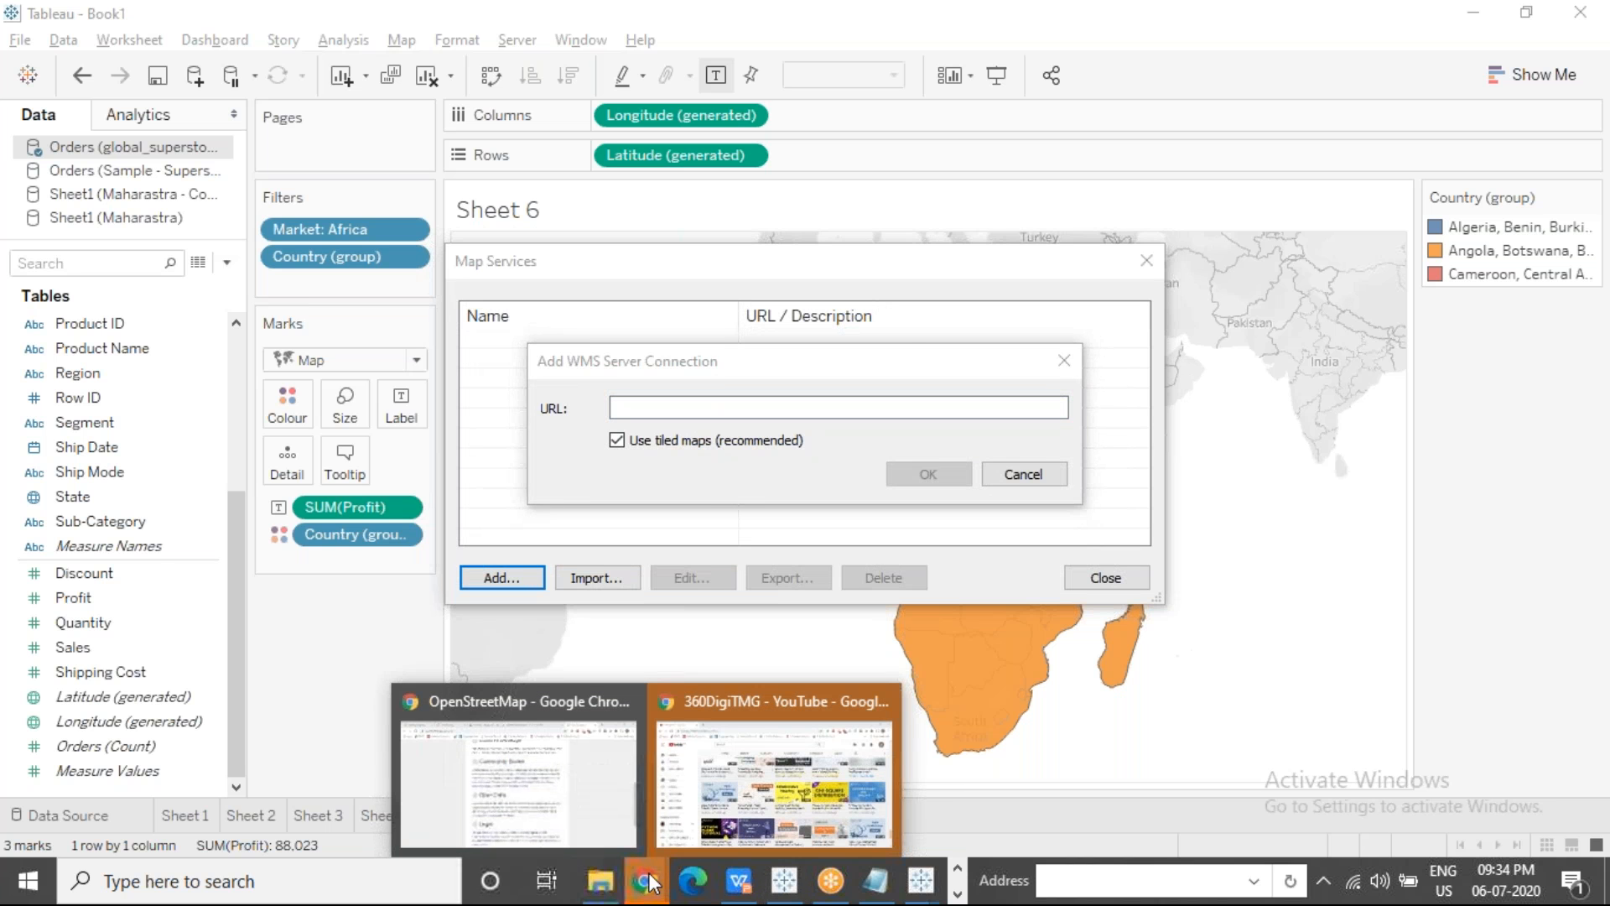
{"action": "left_click", "coordinate": [568, 755]}
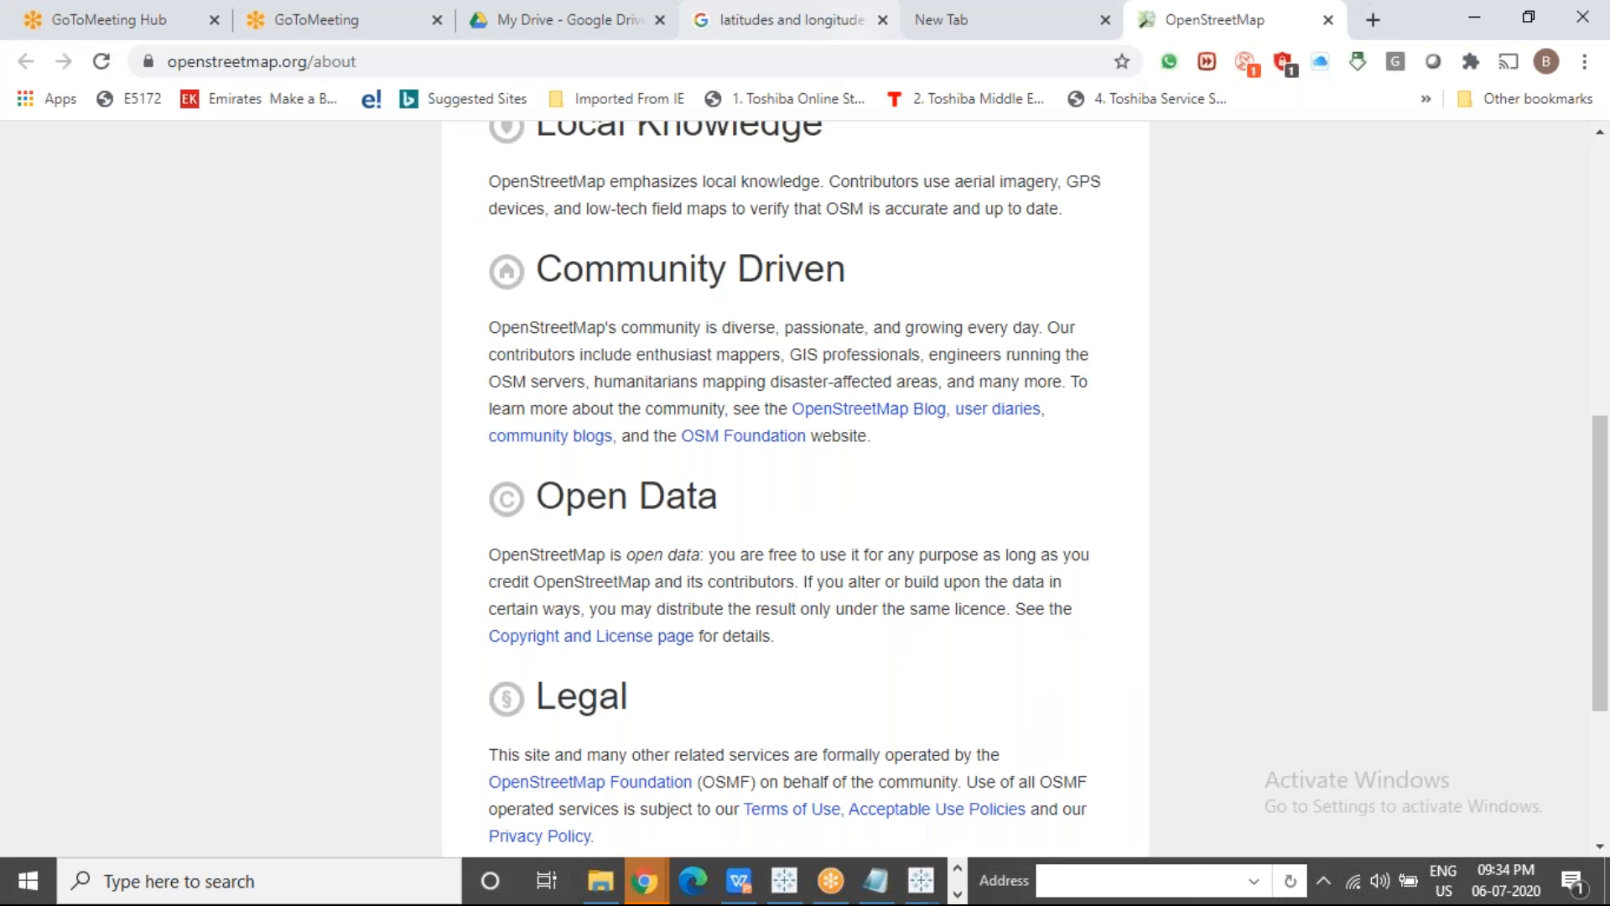
{"action": "left_click", "coordinate": [1031, 24]}
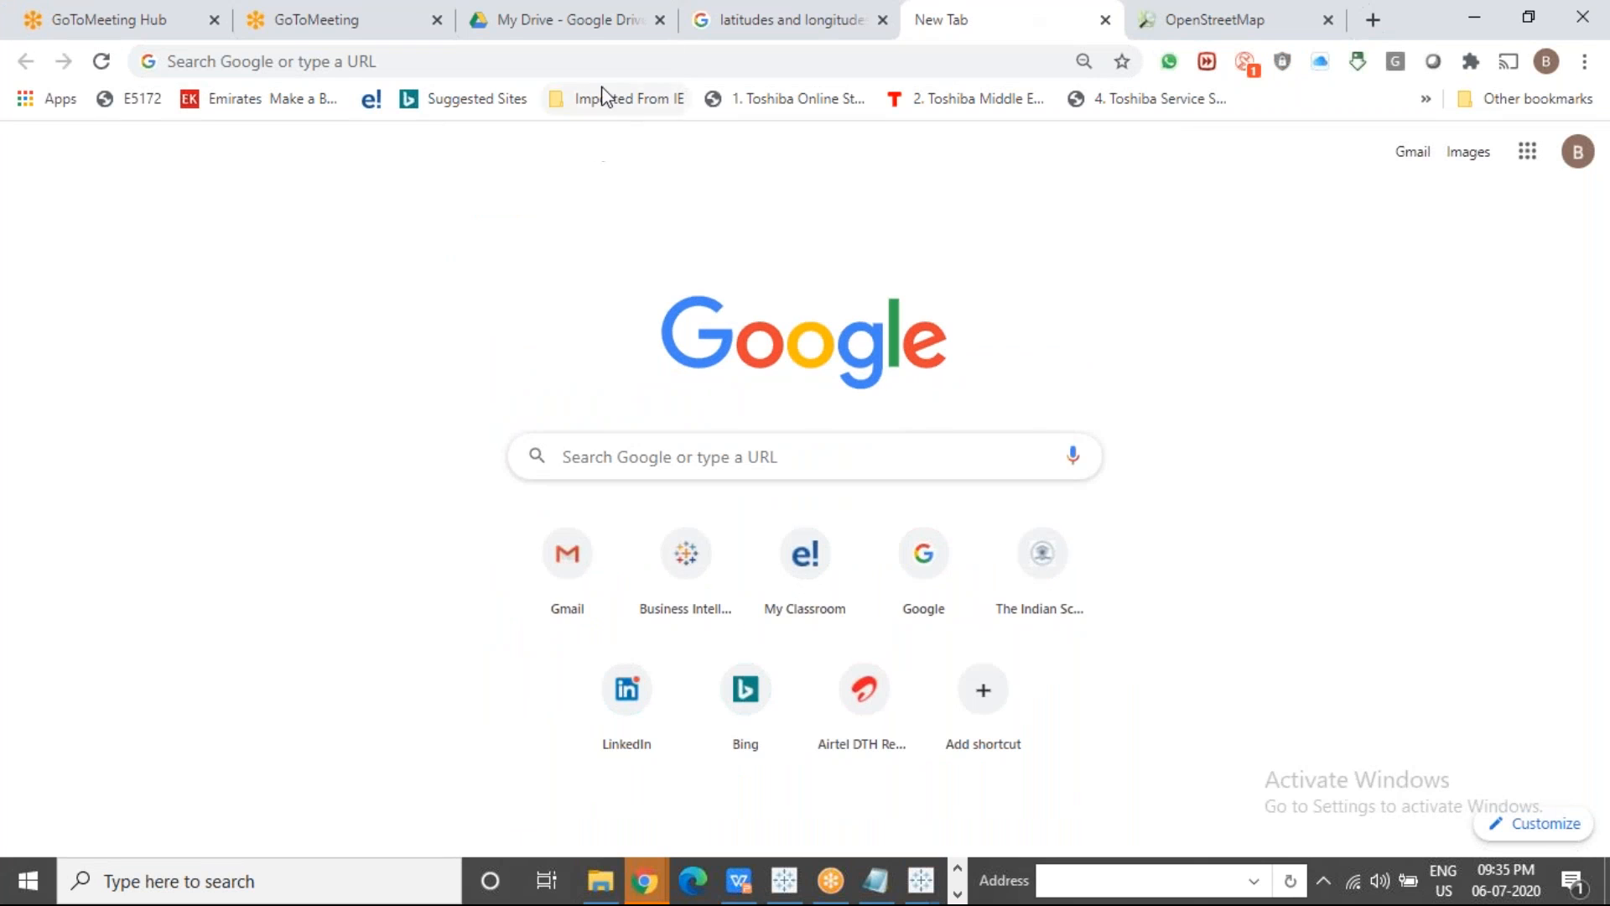
{"action": "left_click", "coordinate": [625, 63]}
{"action": "type", "text": "gebco.net"}
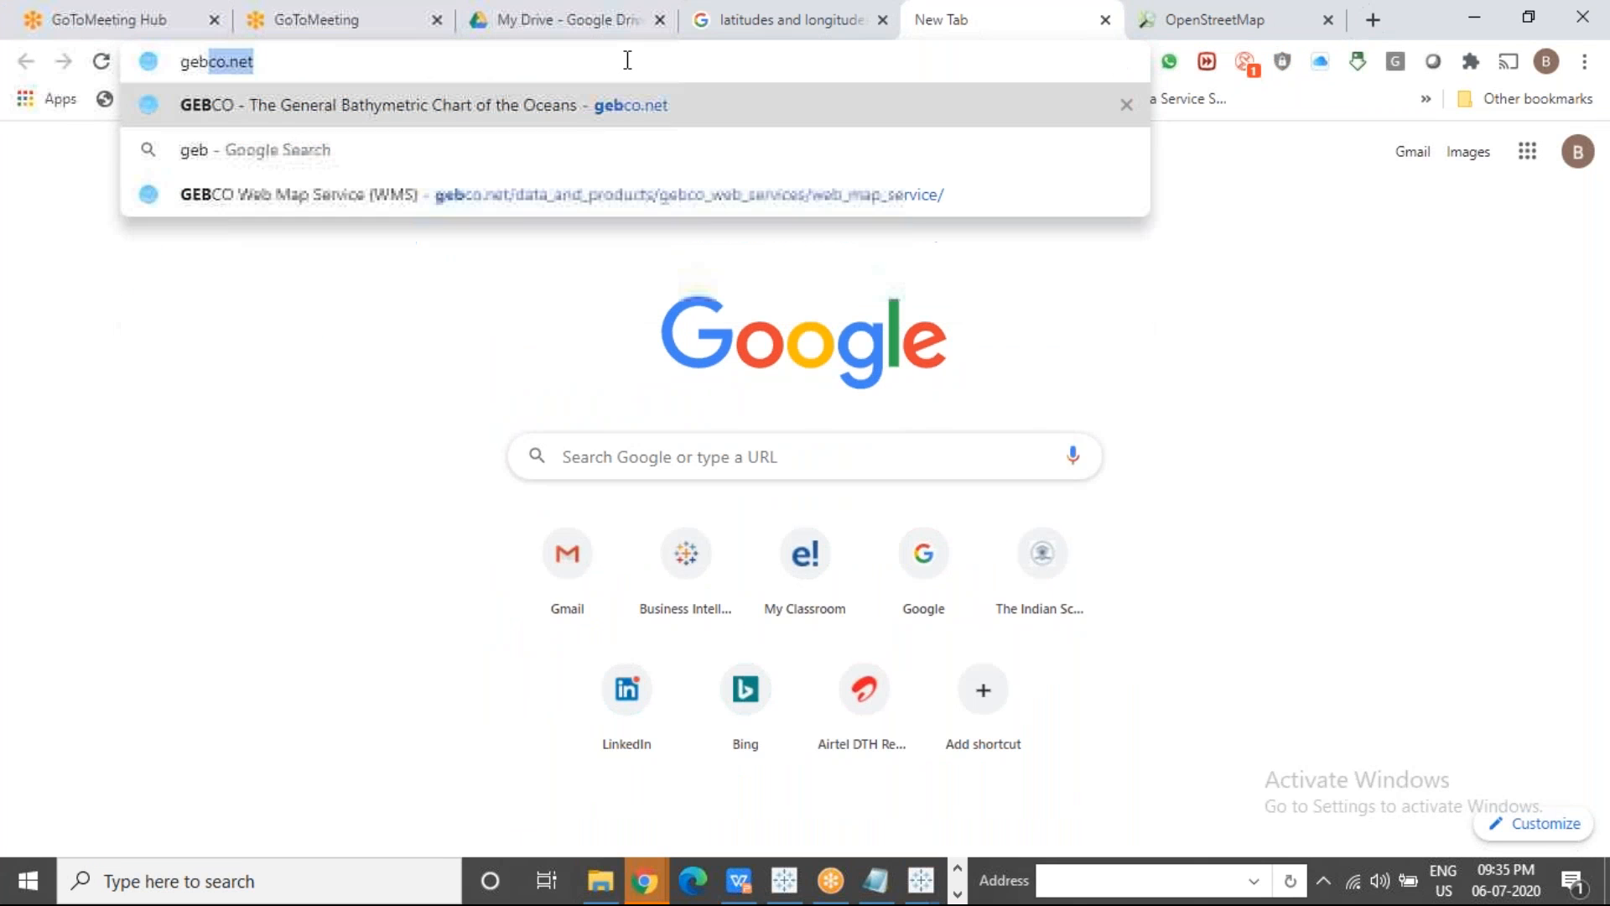
{"action": "key", "text": "Down"}
{"action": "key", "text": "Up"}
{"action": "key", "text": "Return"}
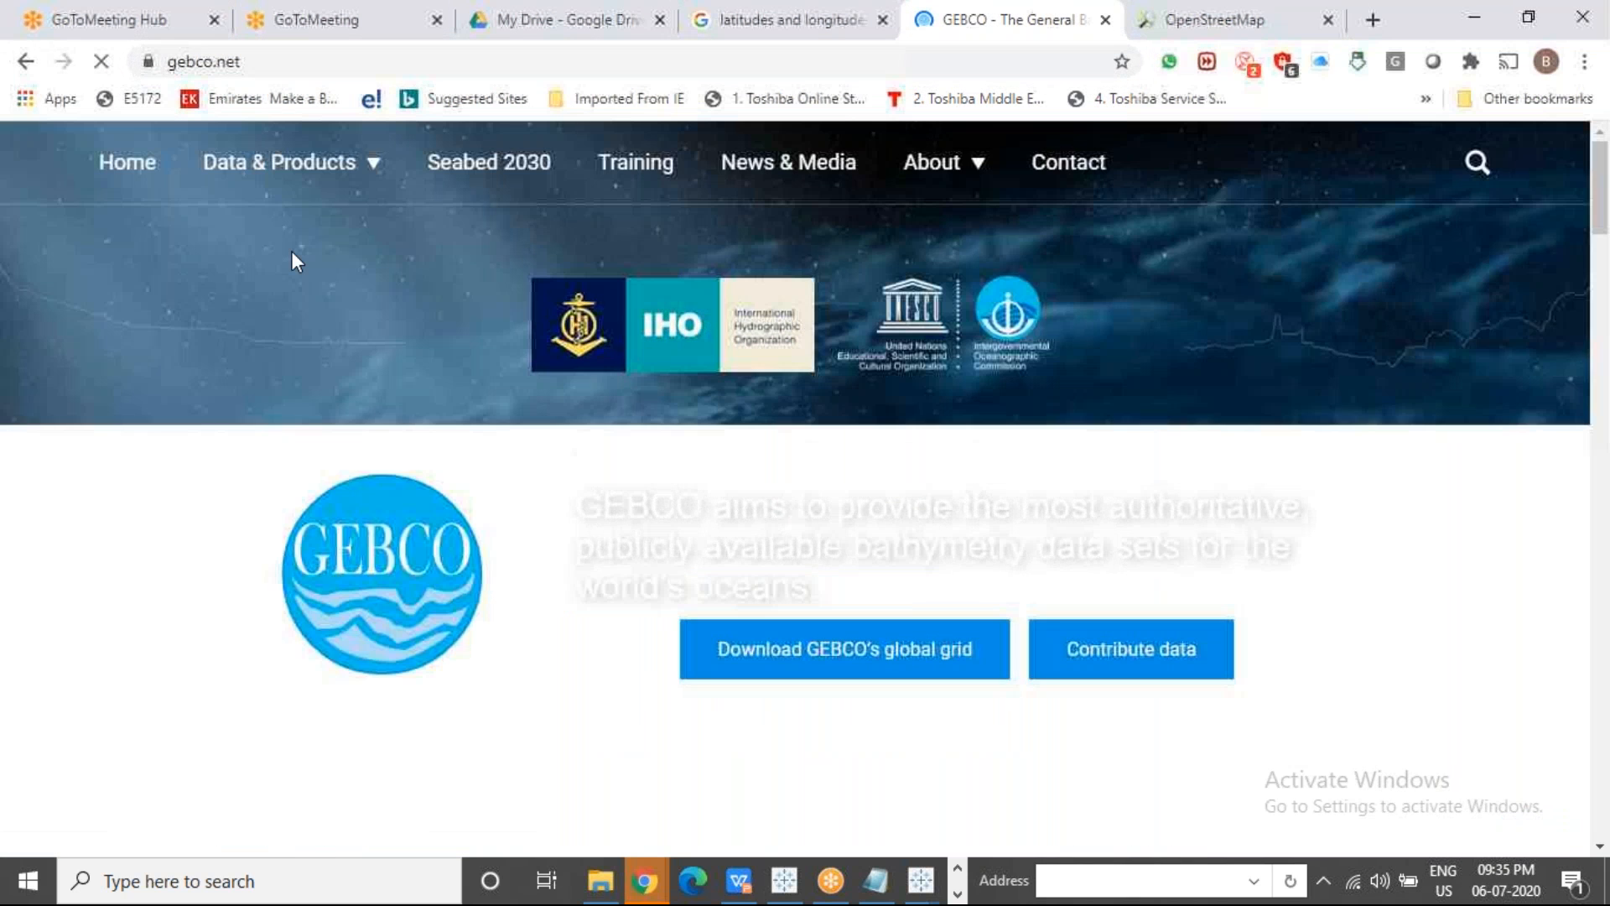
Step: Open the Web Map Service page listed under GEBCO Web Services in the site's data and products
{"action": "mouse_move", "coordinate": [344, 180]}
{"action": "mouse_move", "coordinate": [345, 353]}
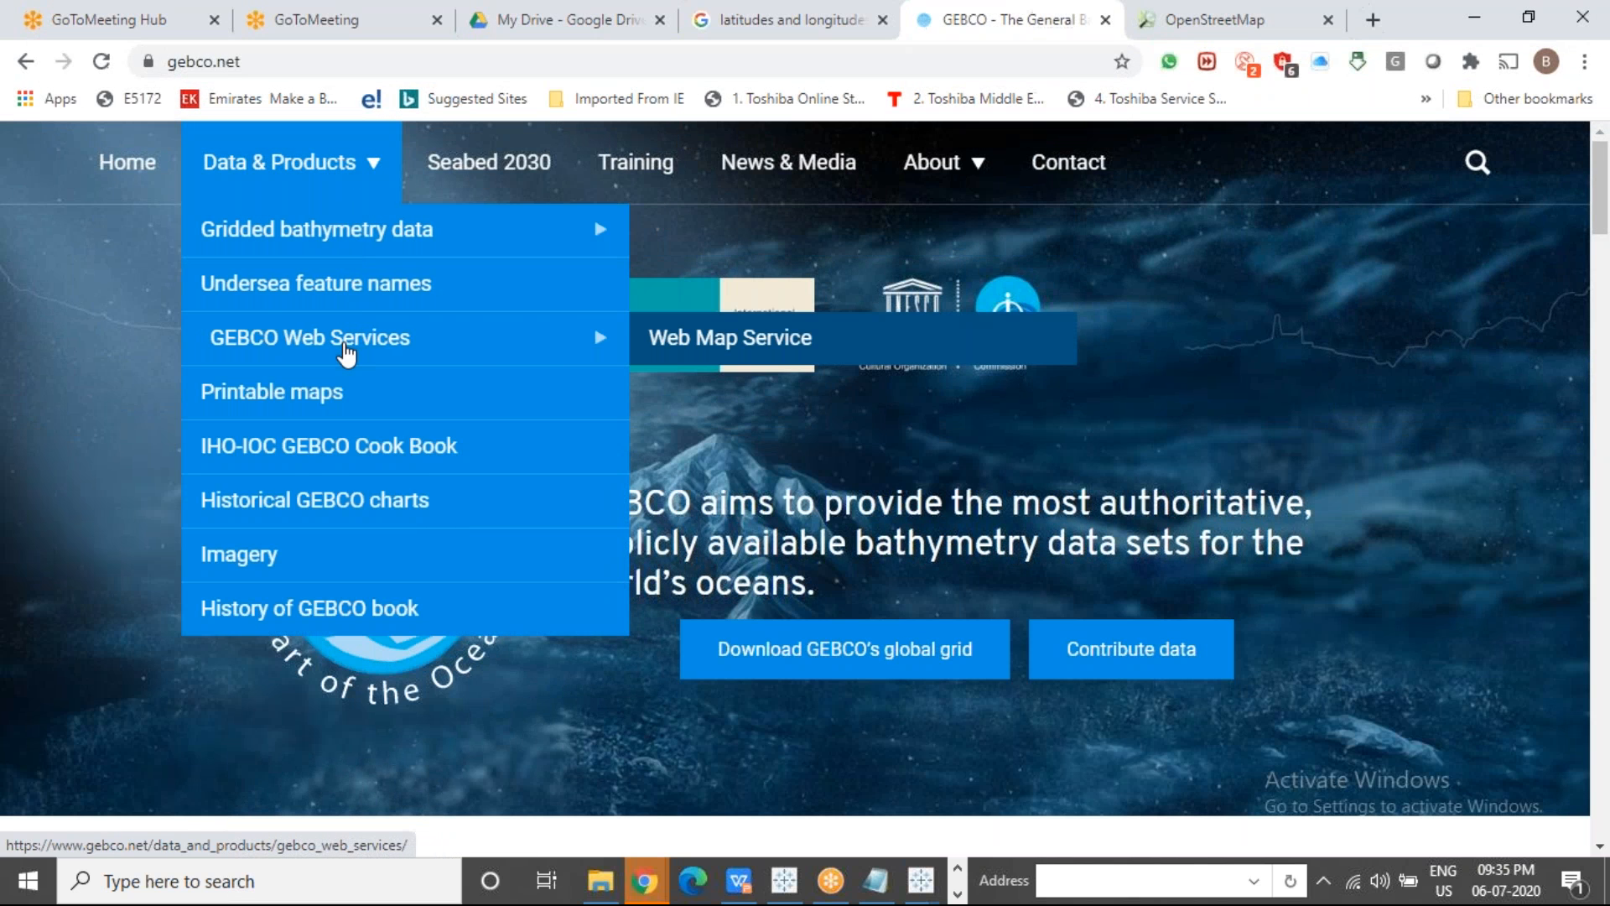
{"action": "mouse_move", "coordinate": [285, 164]}
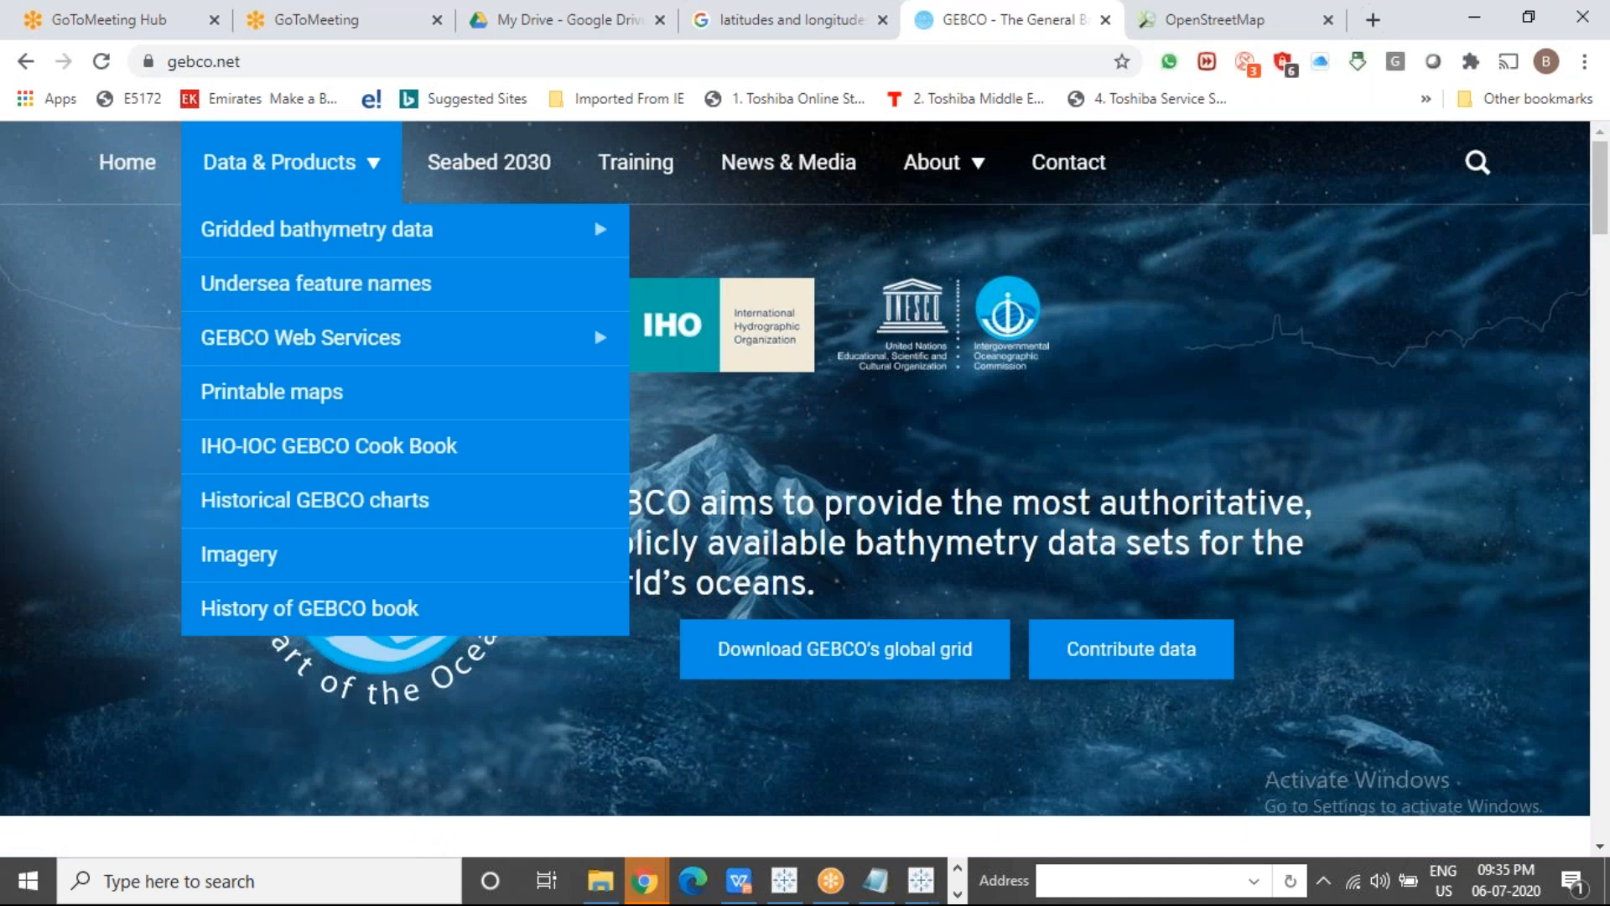
{"action": "mouse_move", "coordinate": [388, 340]}
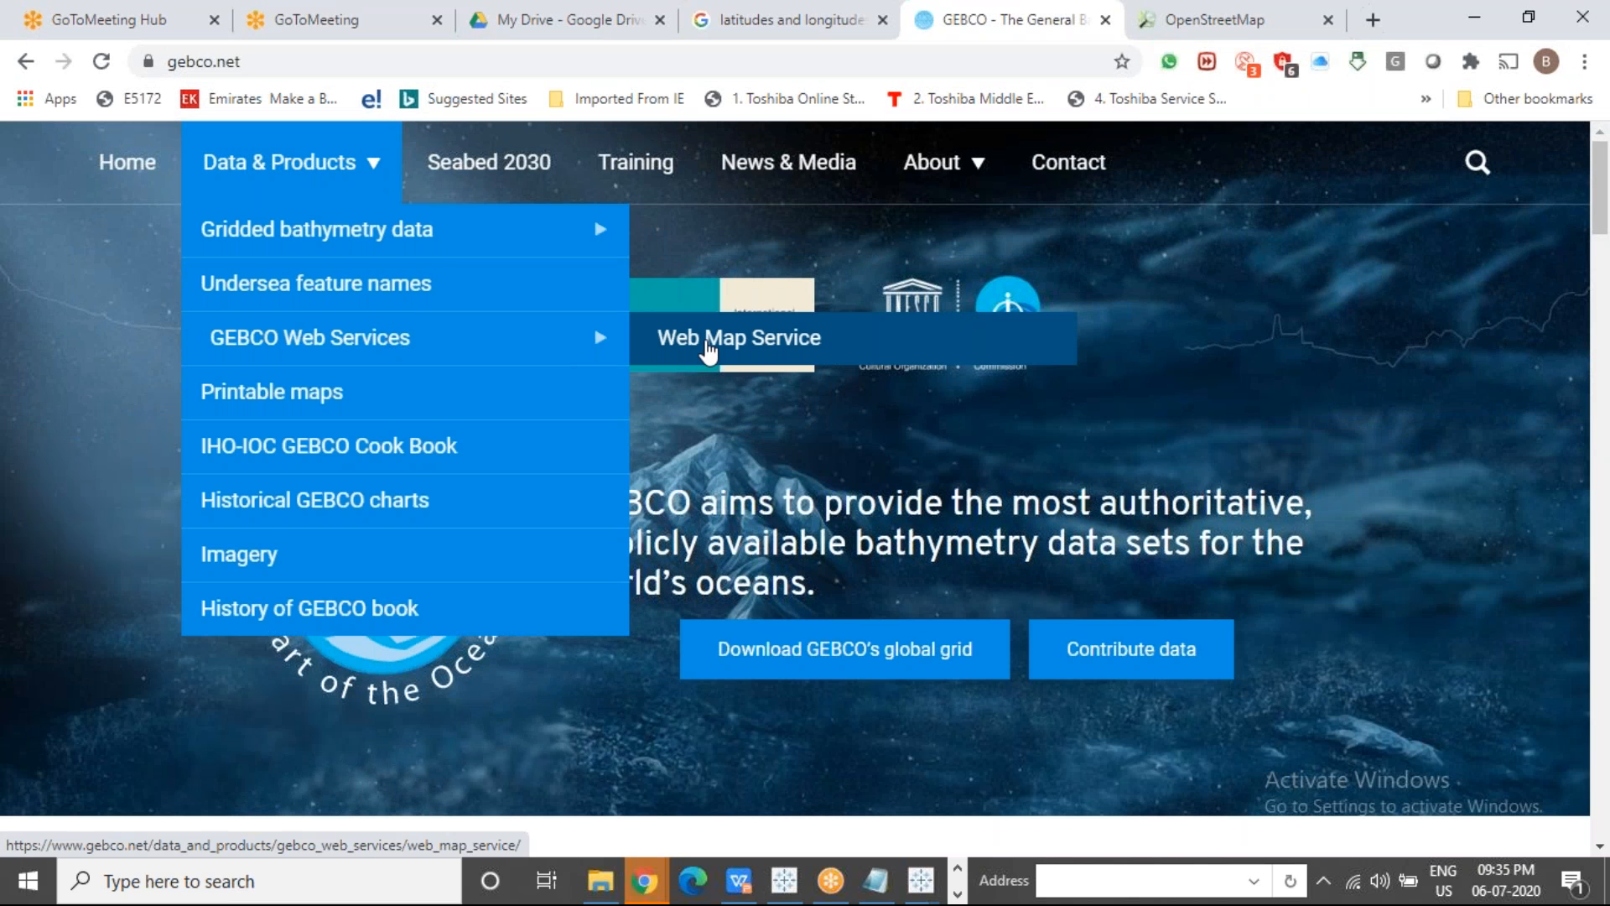
{"action": "left_click", "coordinate": [709, 344]}
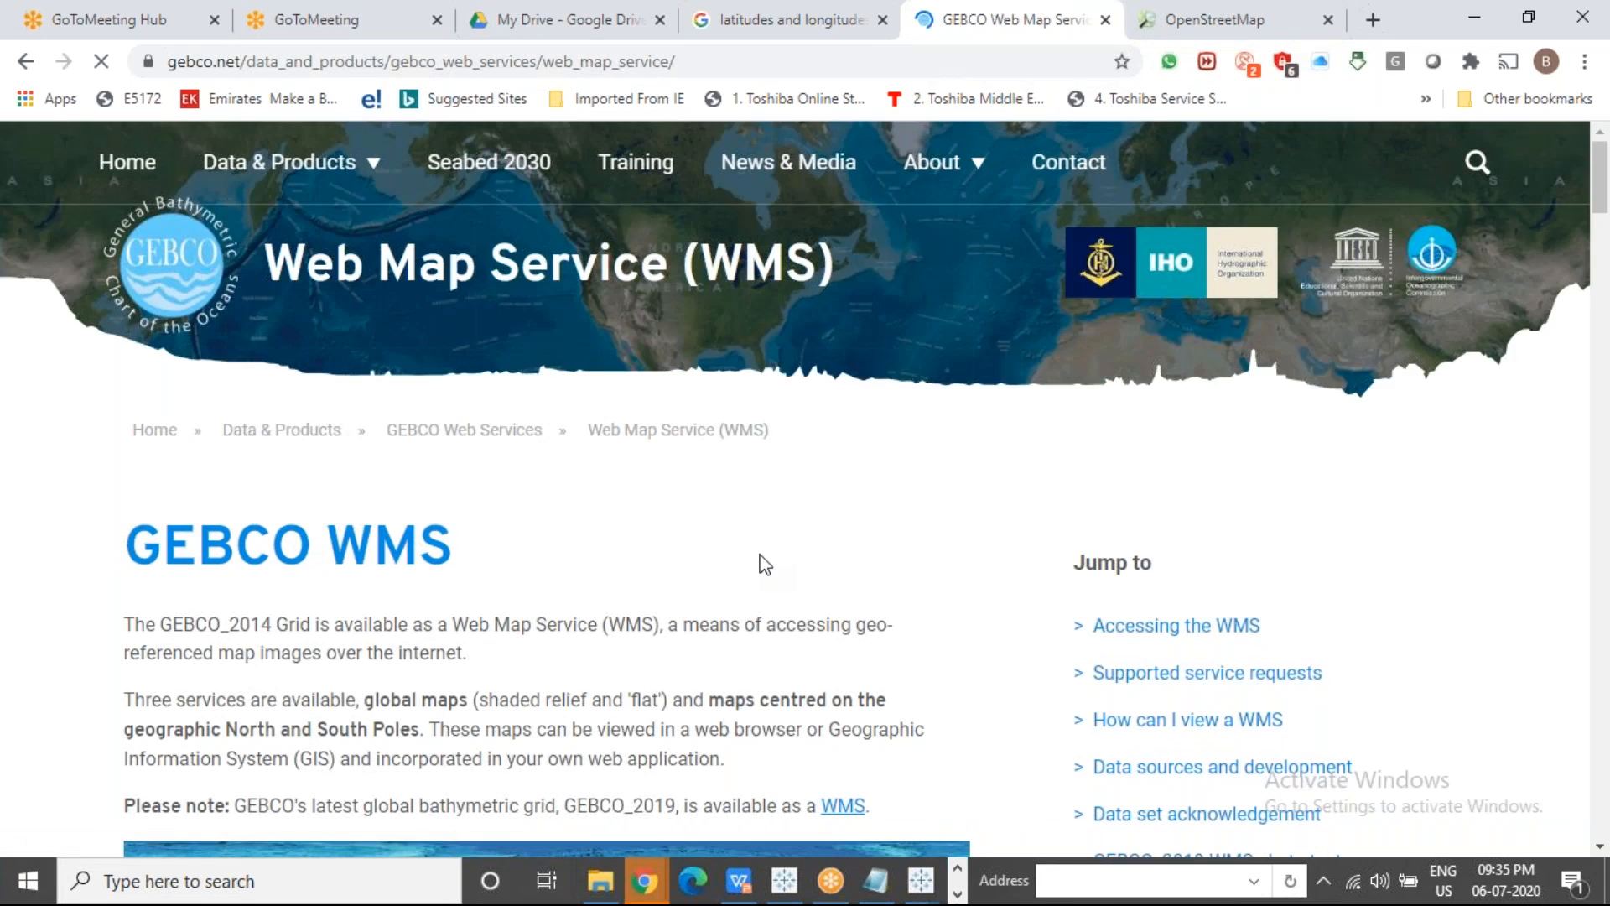
Step: Mark the WMS client instruction on the GEBCO page and copy the WMS address for the global map
{"action": "scroll", "coordinate": [765, 564], "scroll_direction": "down", "scroll_amount": 7}
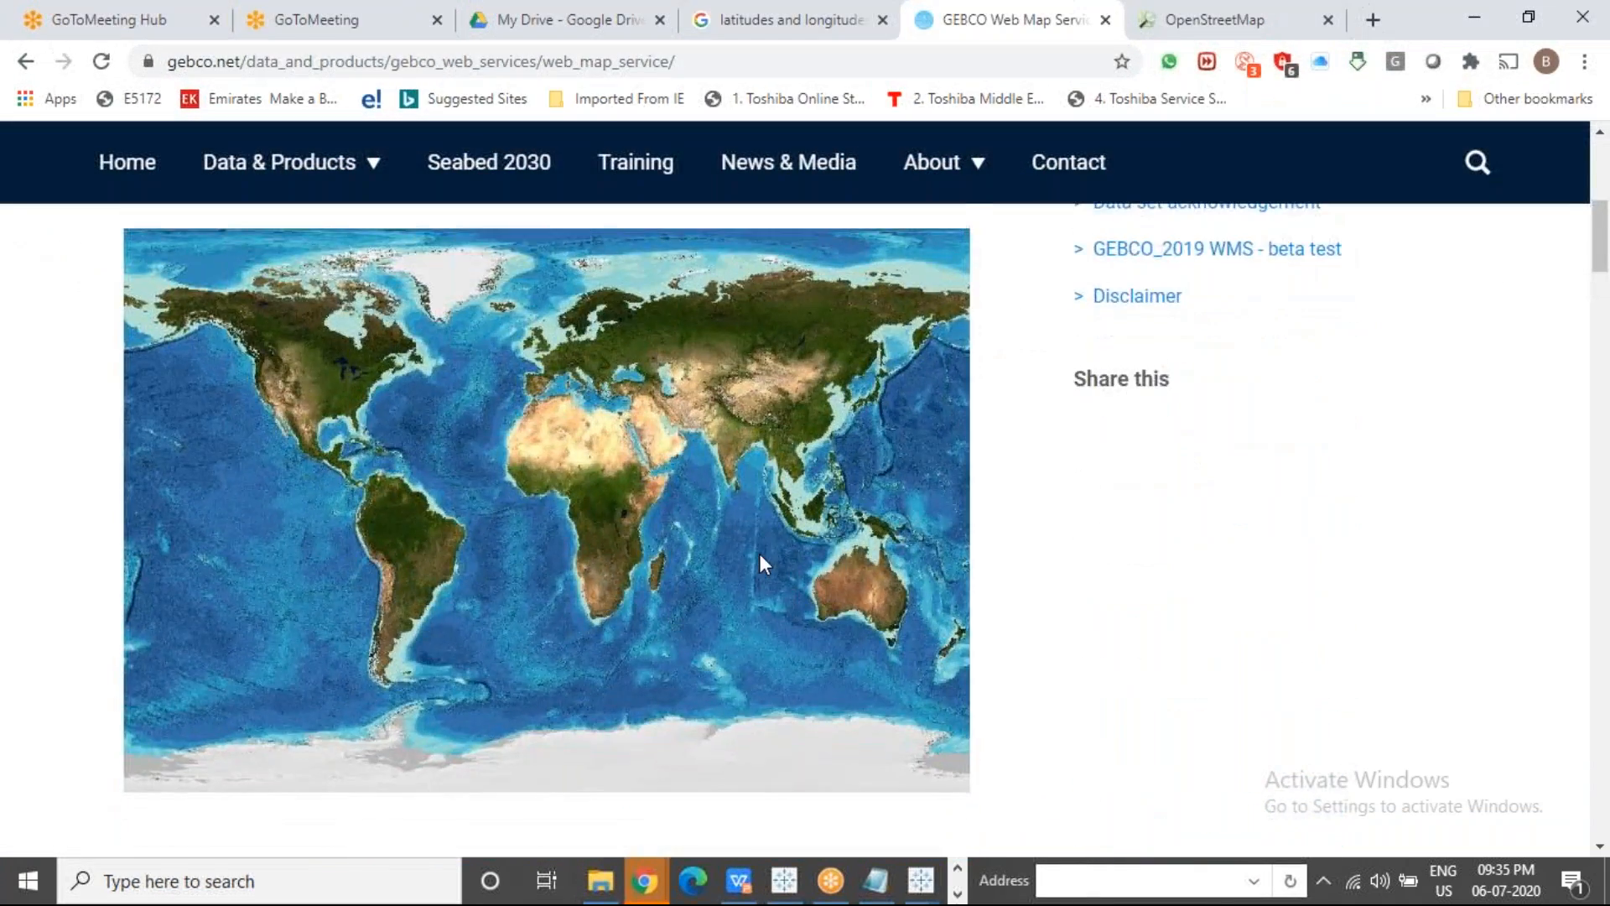
{"action": "scroll", "coordinate": [760, 555], "scroll_direction": "down", "scroll_amount": 8}
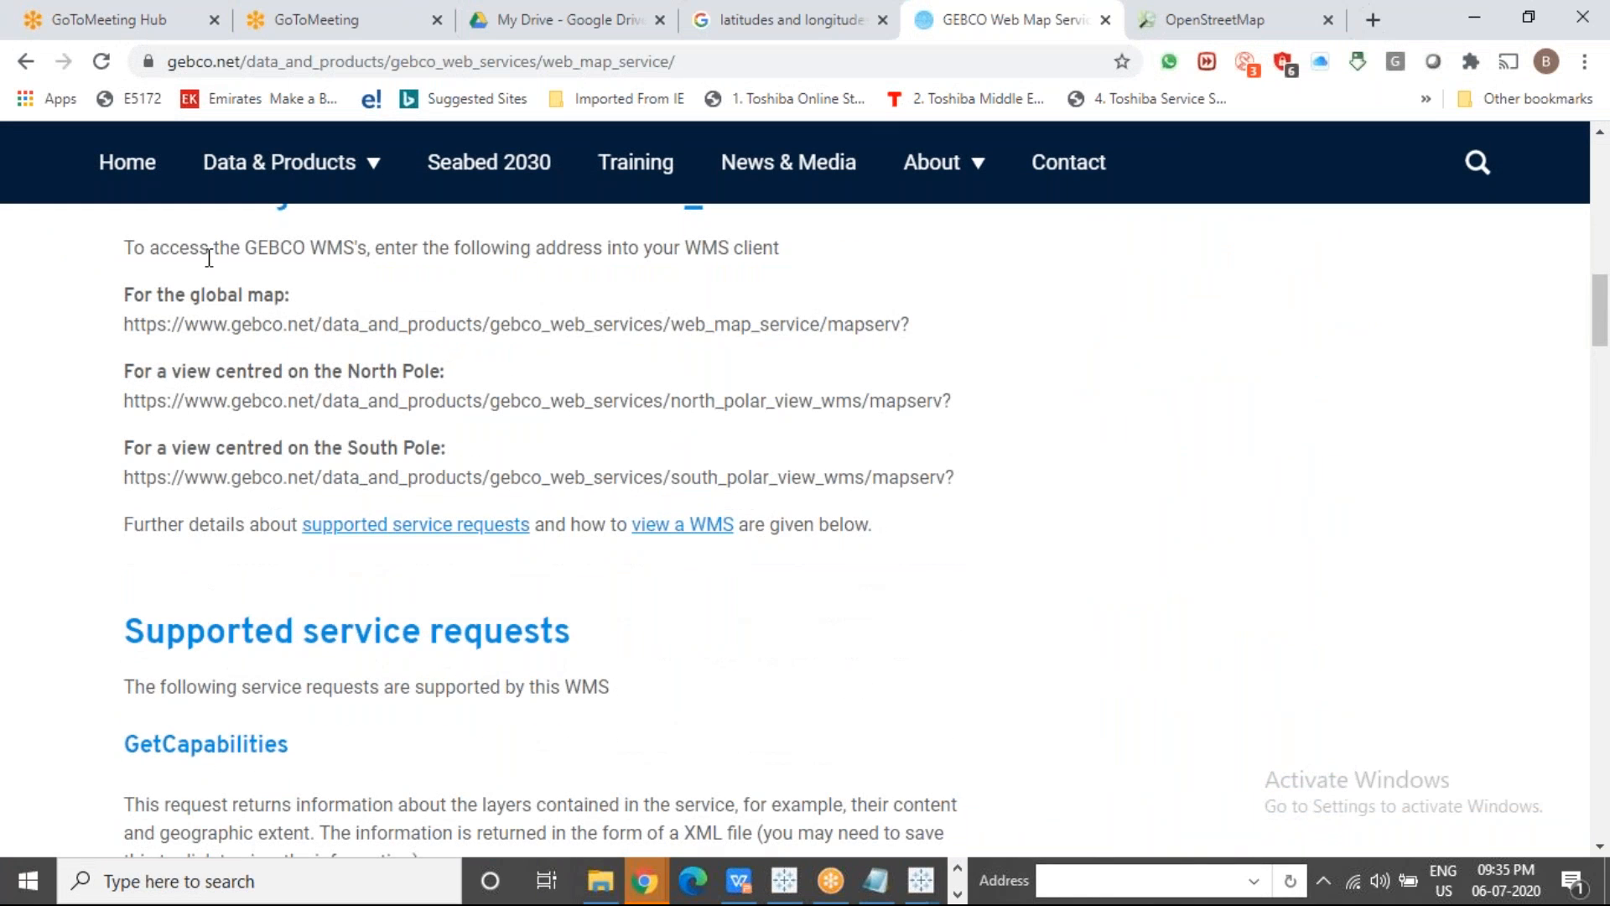
{"action": "left_click_drag", "start_coordinate": [208, 258], "coordinate": [789, 267]}
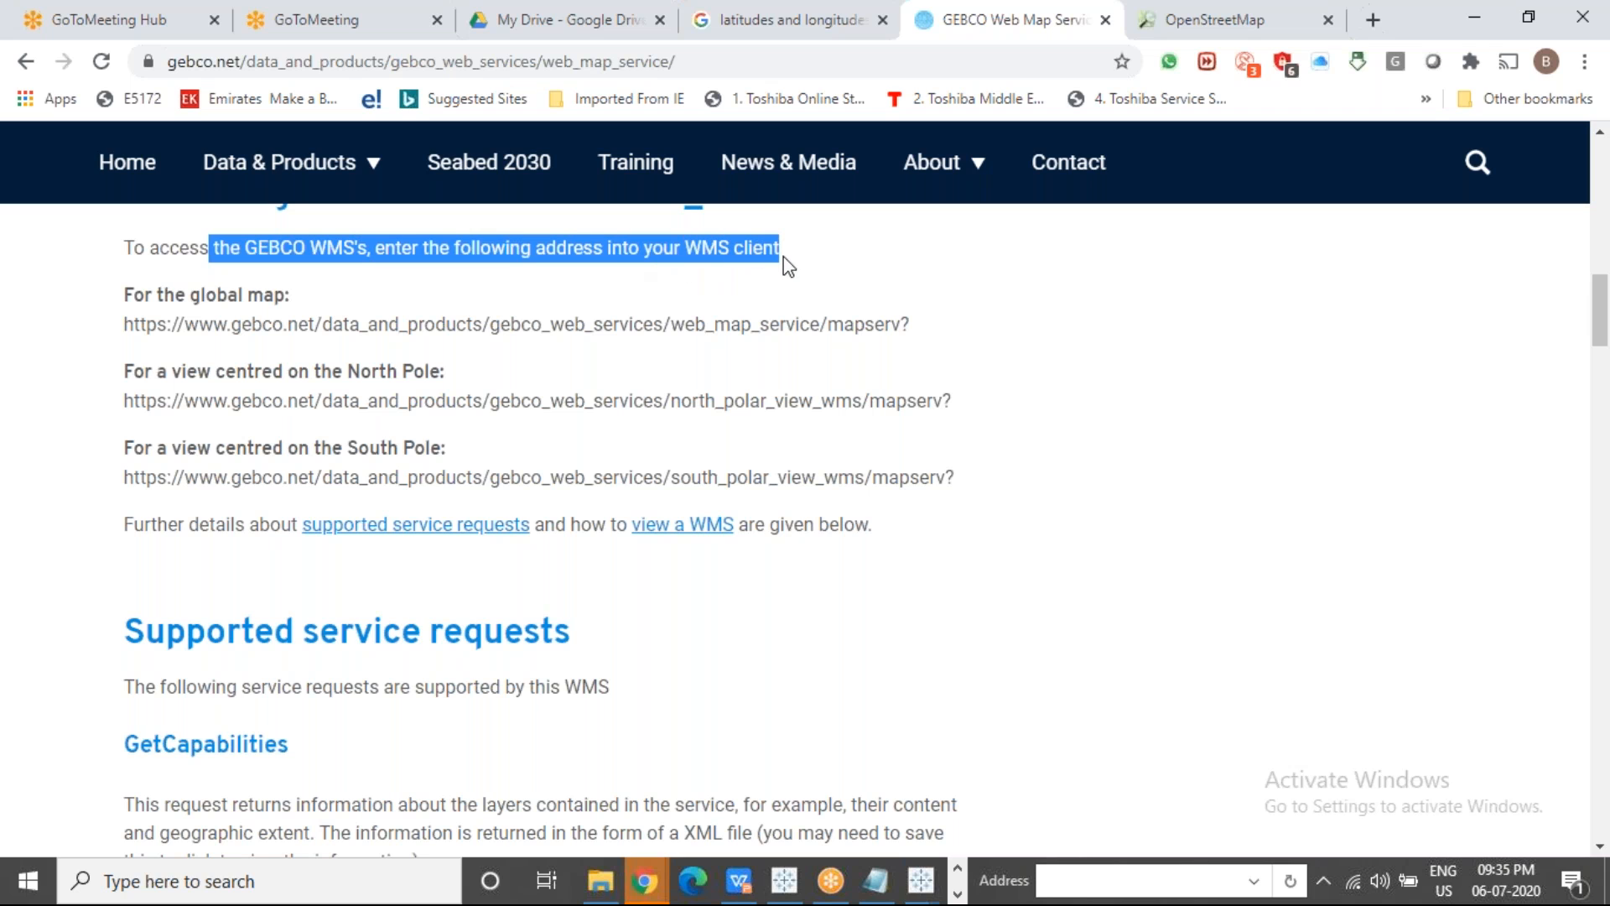
{"action": "left_click", "coordinate": [701, 248]}
{"action": "left_click_drag", "start_coordinate": [683, 247], "coordinate": [783, 251]}
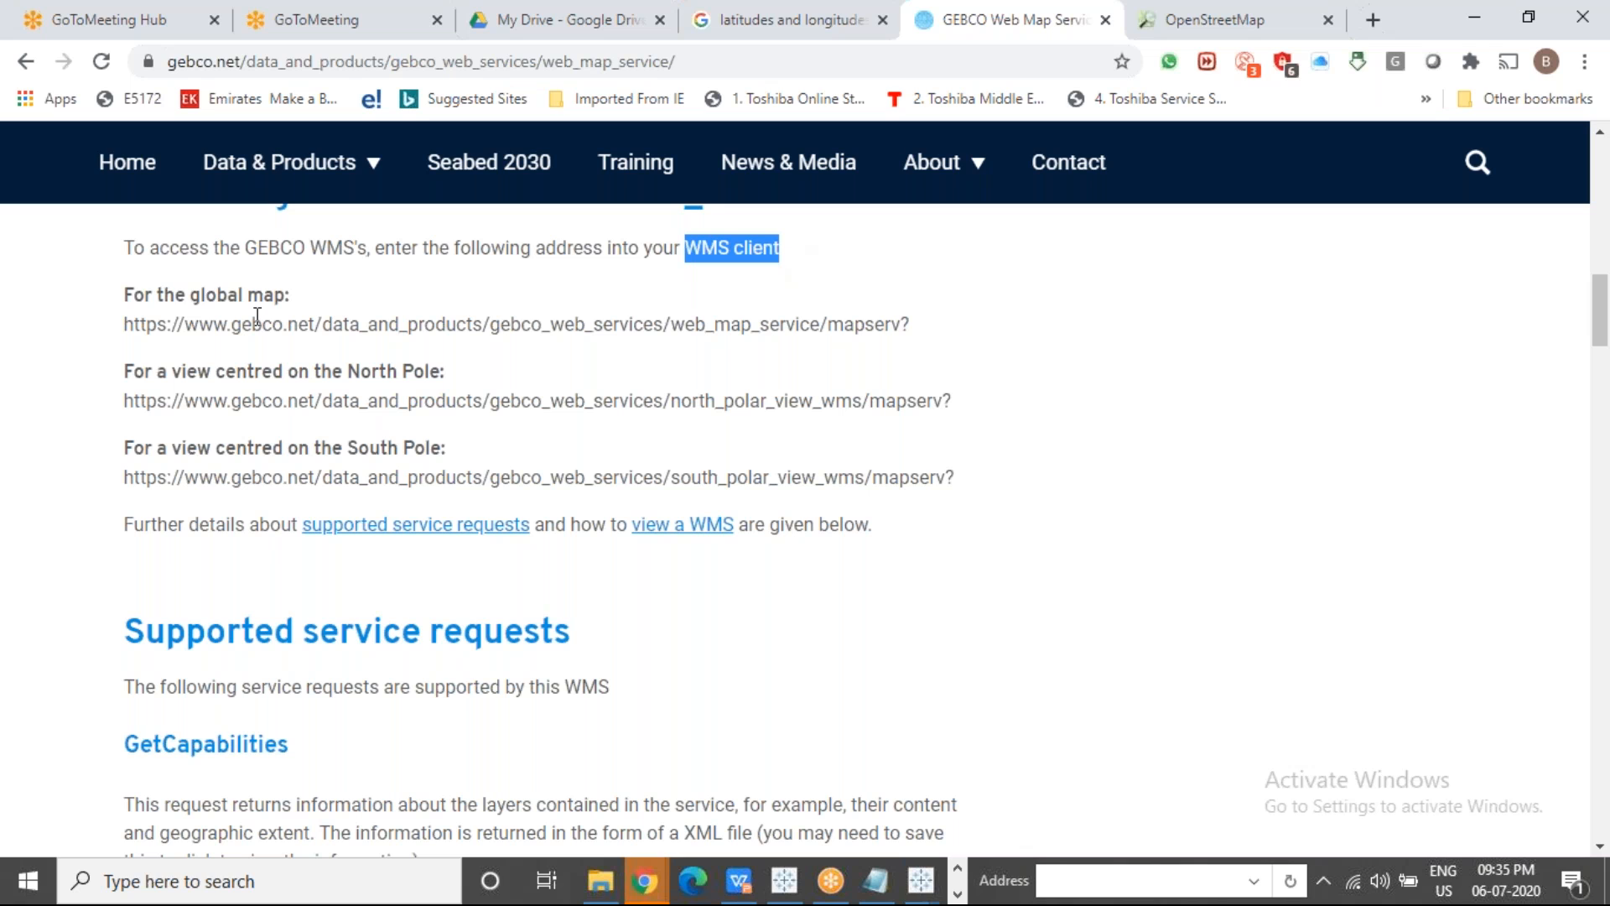
{"action": "left_click_drag", "start_coordinate": [125, 324], "coordinate": [935, 329]}
{"action": "key", "text": "ctrl+c"}
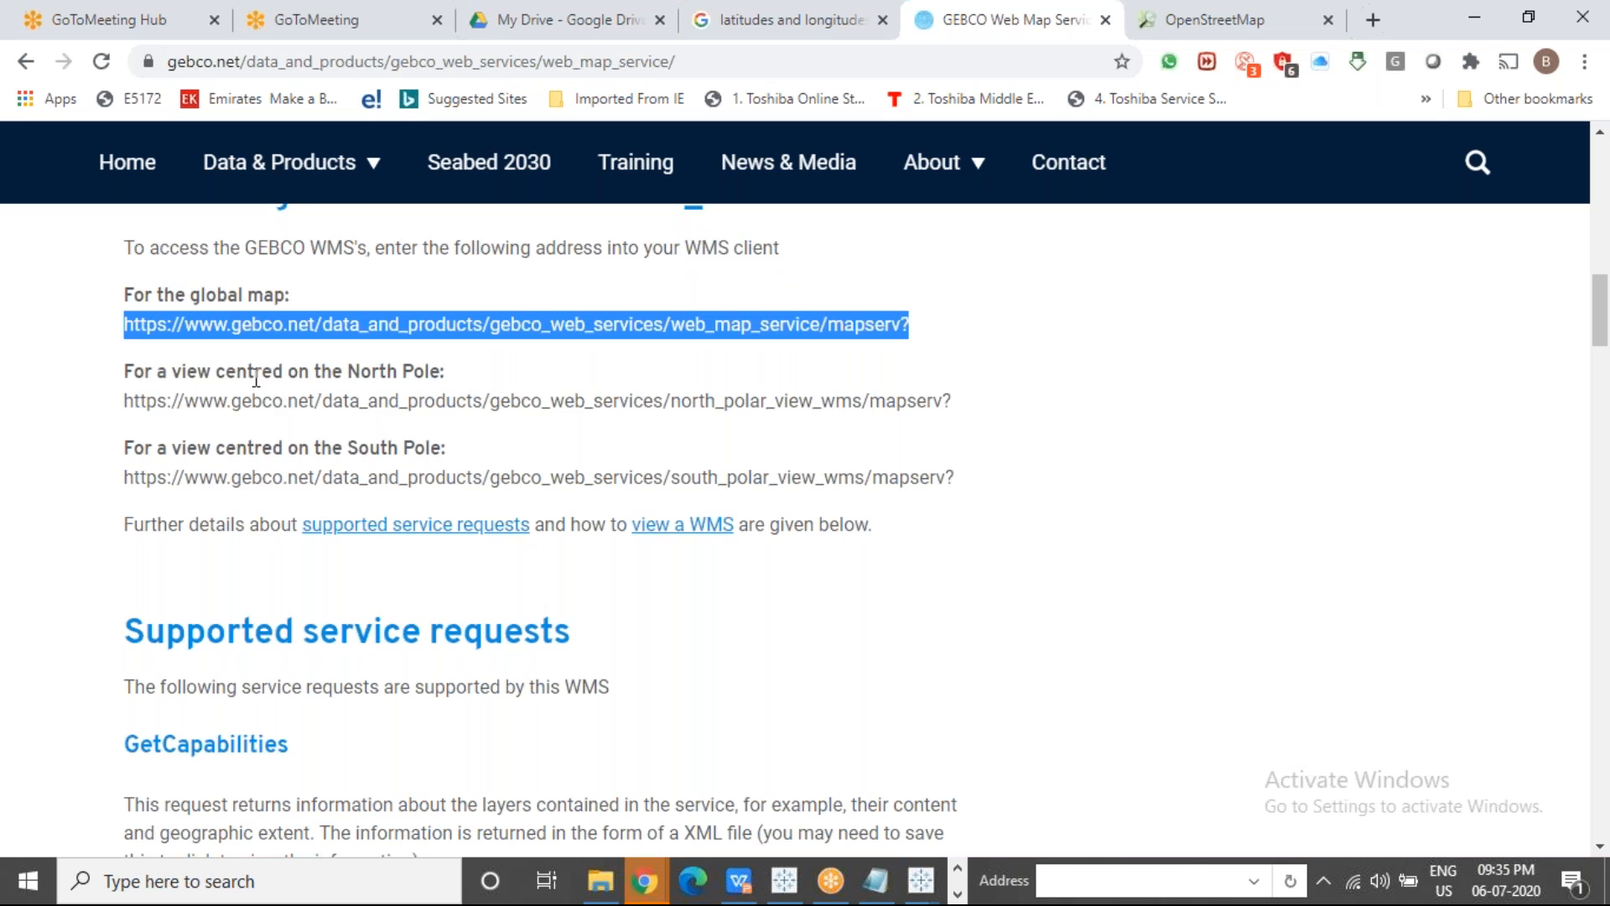
Step: Point out the alternative WMS addresses for the views centred on the North Pole and South Pole
{"action": "left_click_drag", "start_coordinate": [255, 374], "coordinate": [448, 404]}
{"action": "left_click_drag", "start_coordinate": [168, 448], "coordinate": [463, 524]}
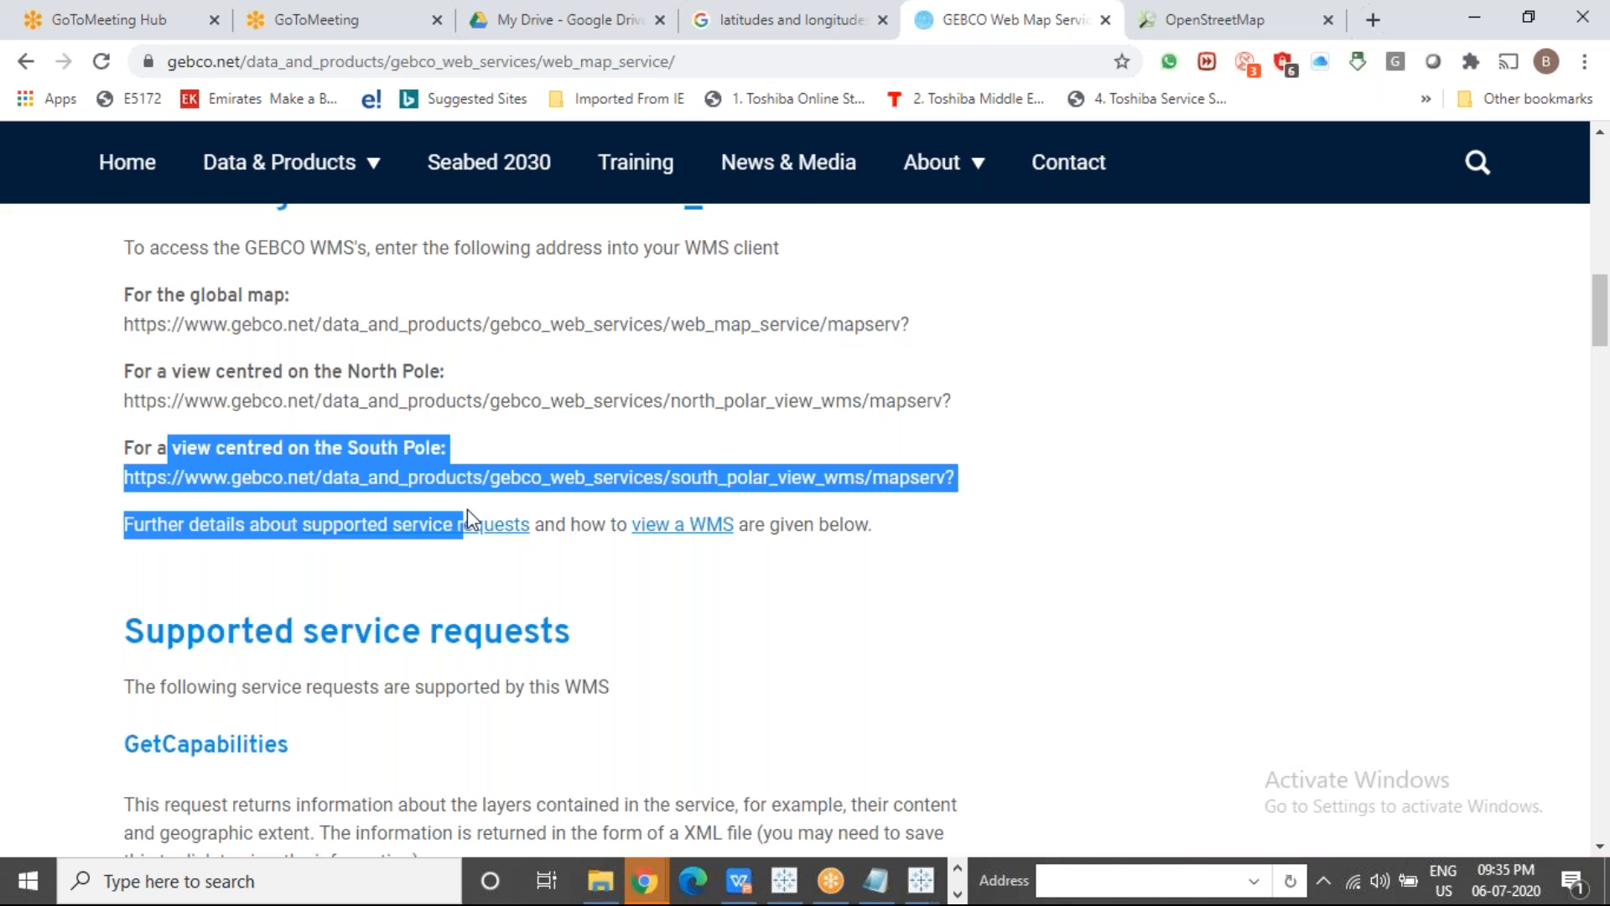
{"action": "left_click", "coordinate": [1600, 819]}
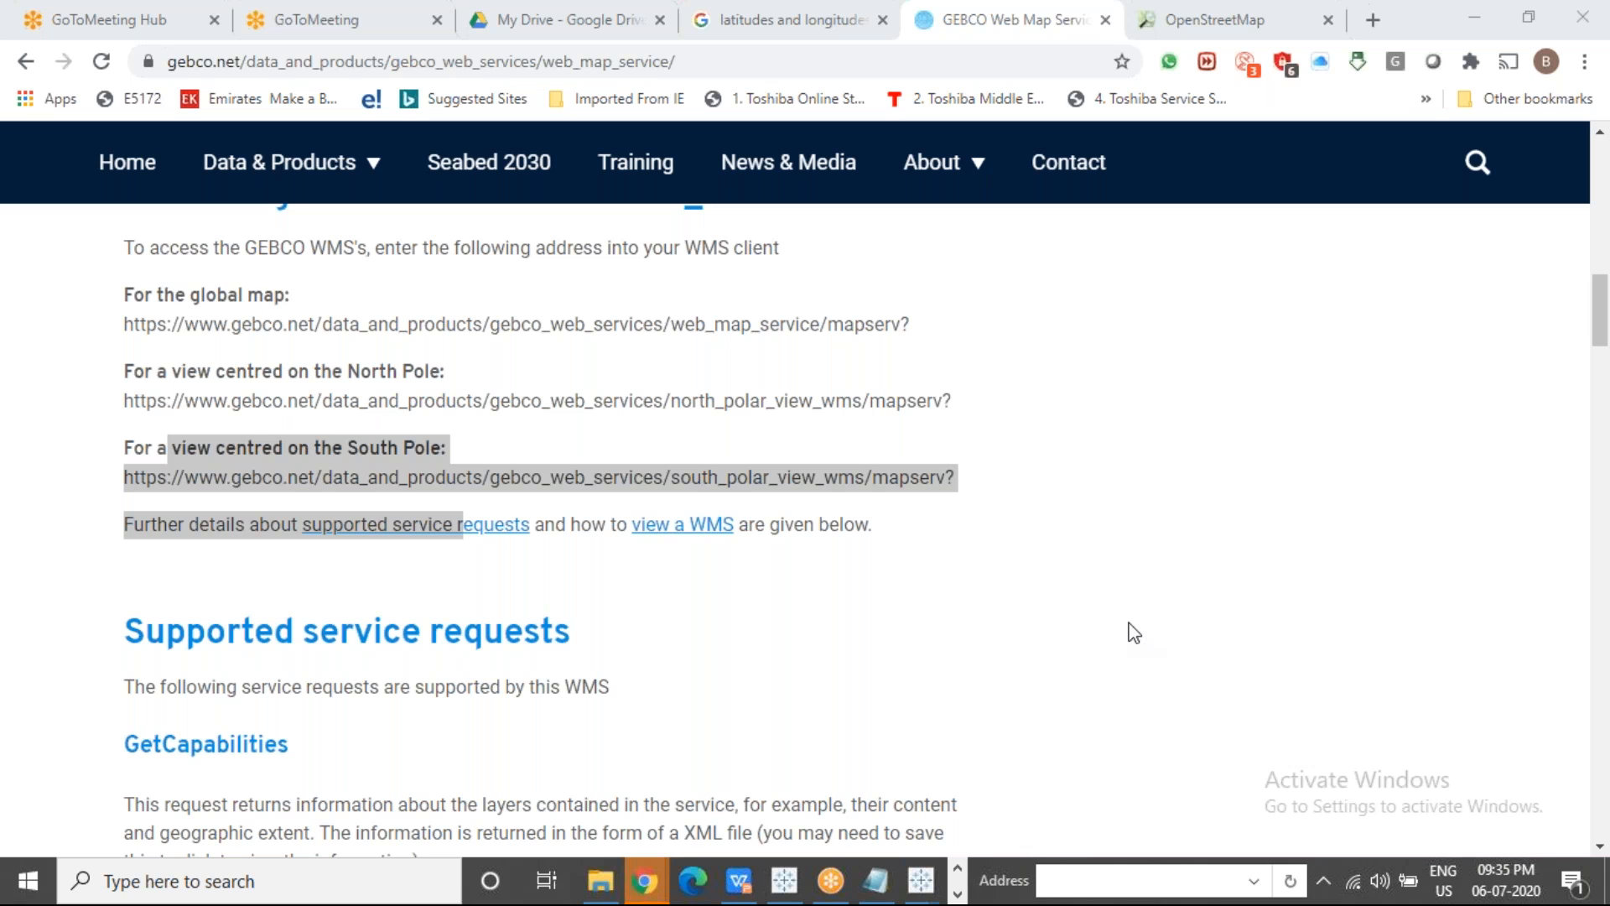
{"action": "left_click", "coordinate": [902, 830]}
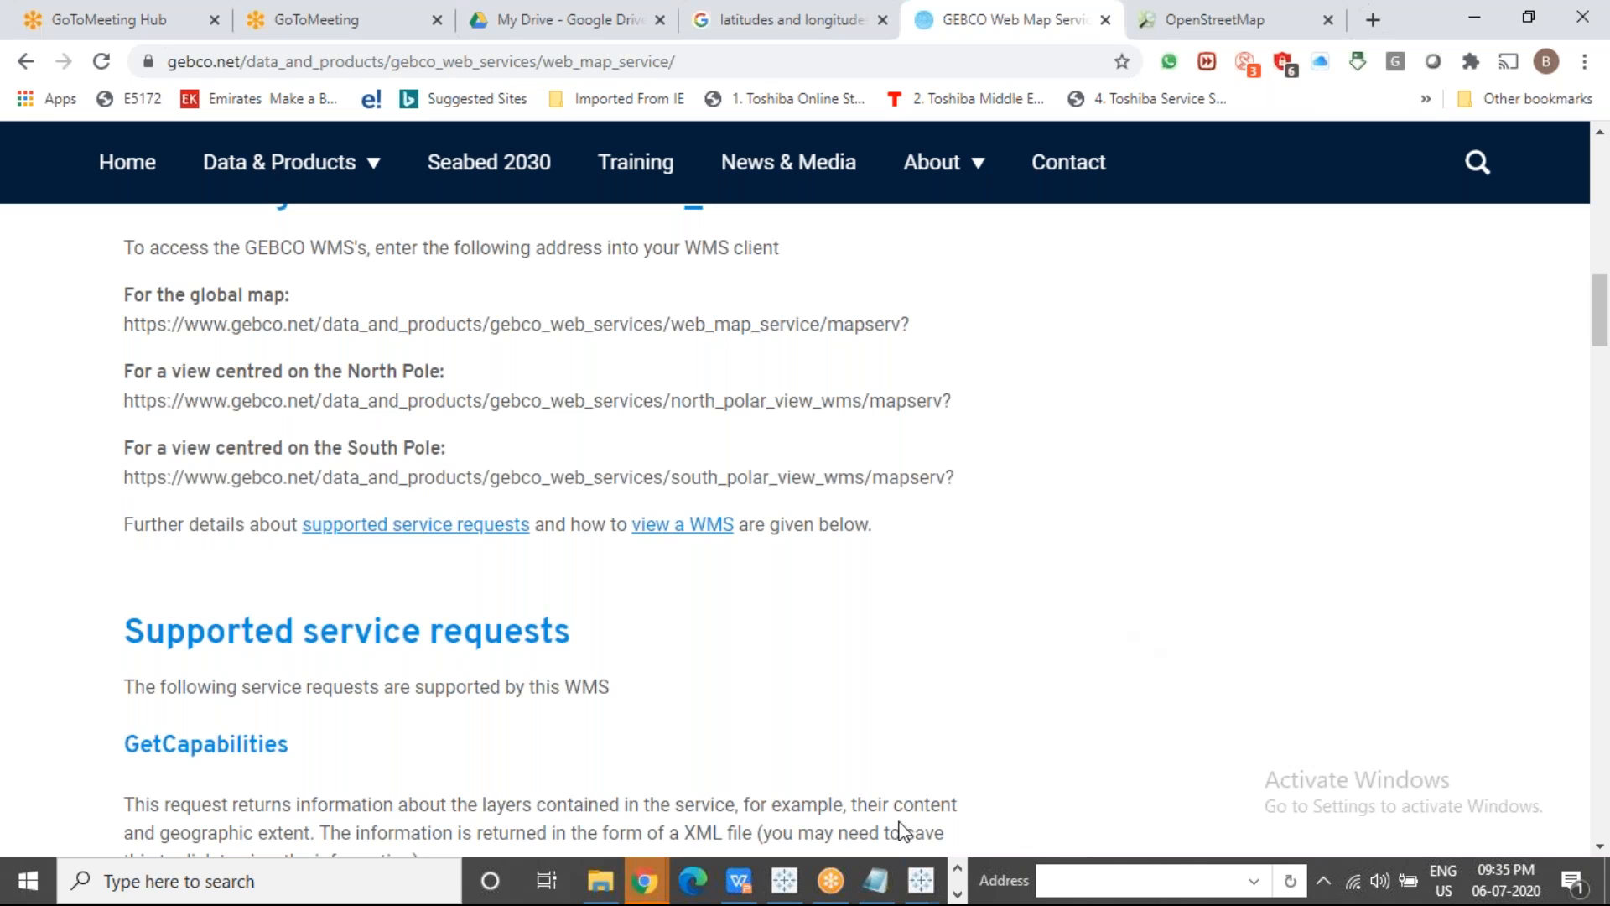
Step: Return to Tableau, connect to the copied GEBCO global map WMS address with tiled maps, view the map and close the map services
{"action": "key", "text": "alt+Tab"}
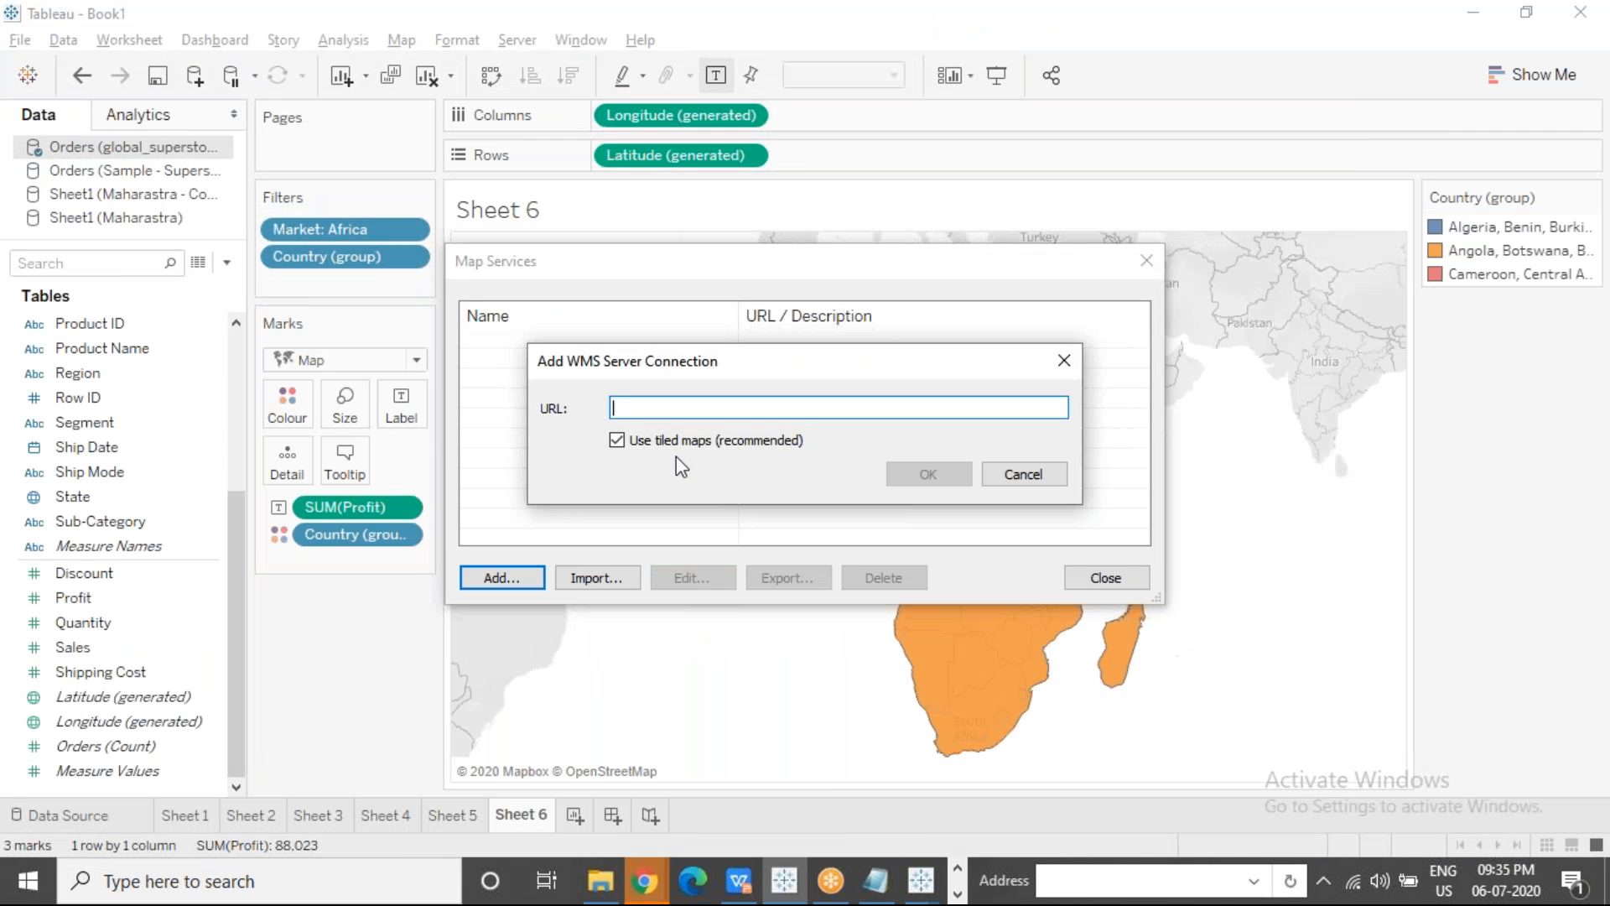
{"action": "key", "text": "ctrl+v"}
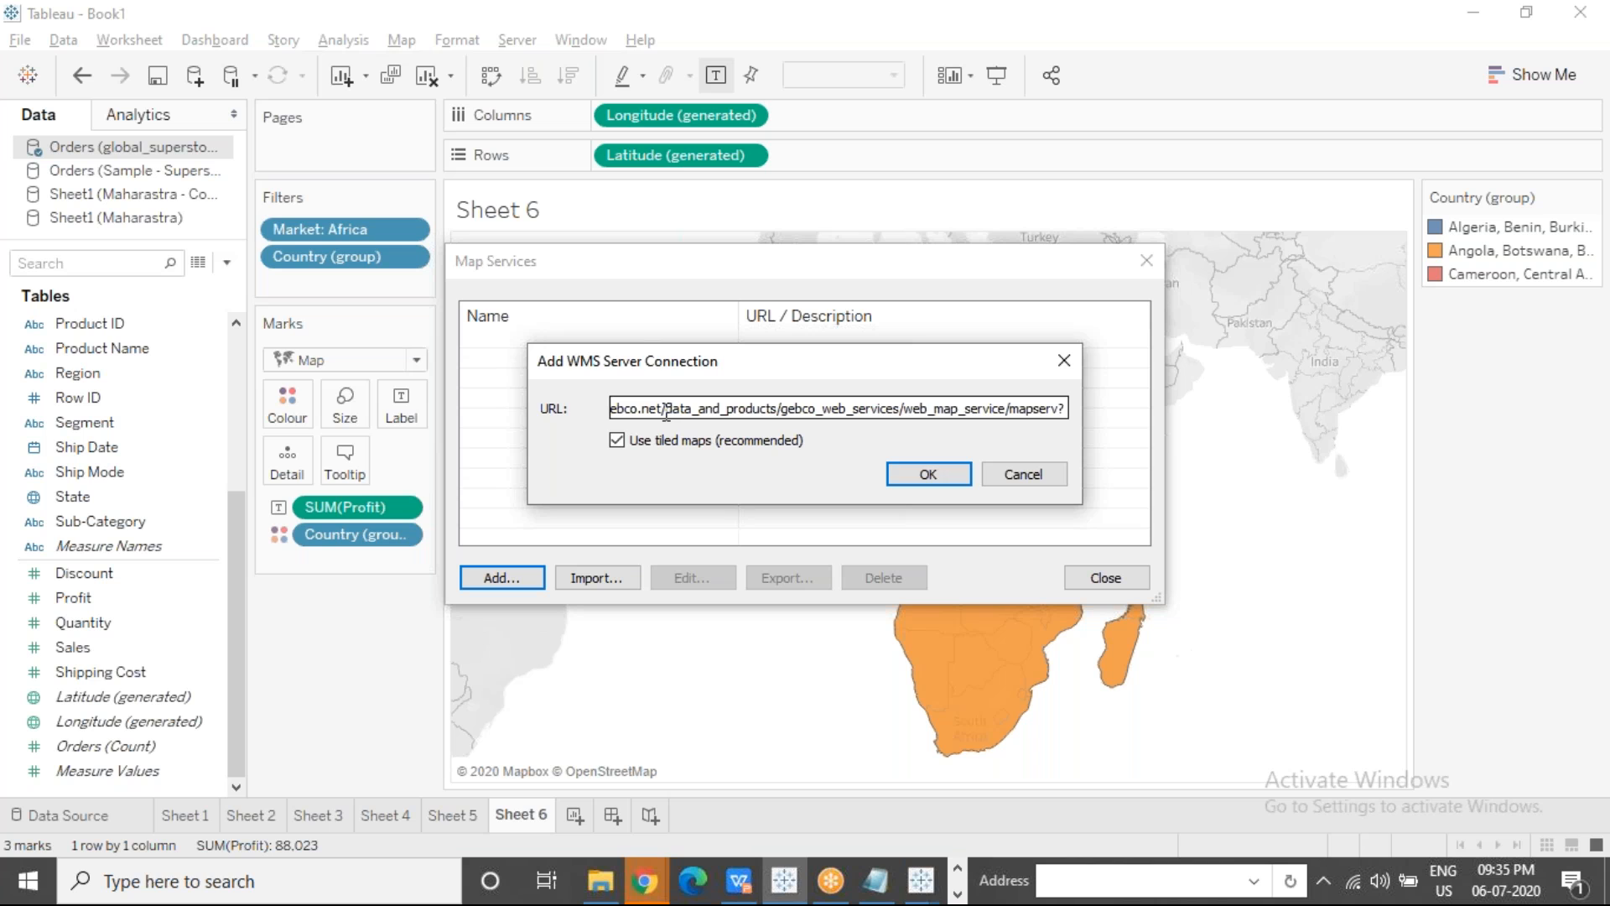
{"action": "left_click", "coordinate": [905, 474]}
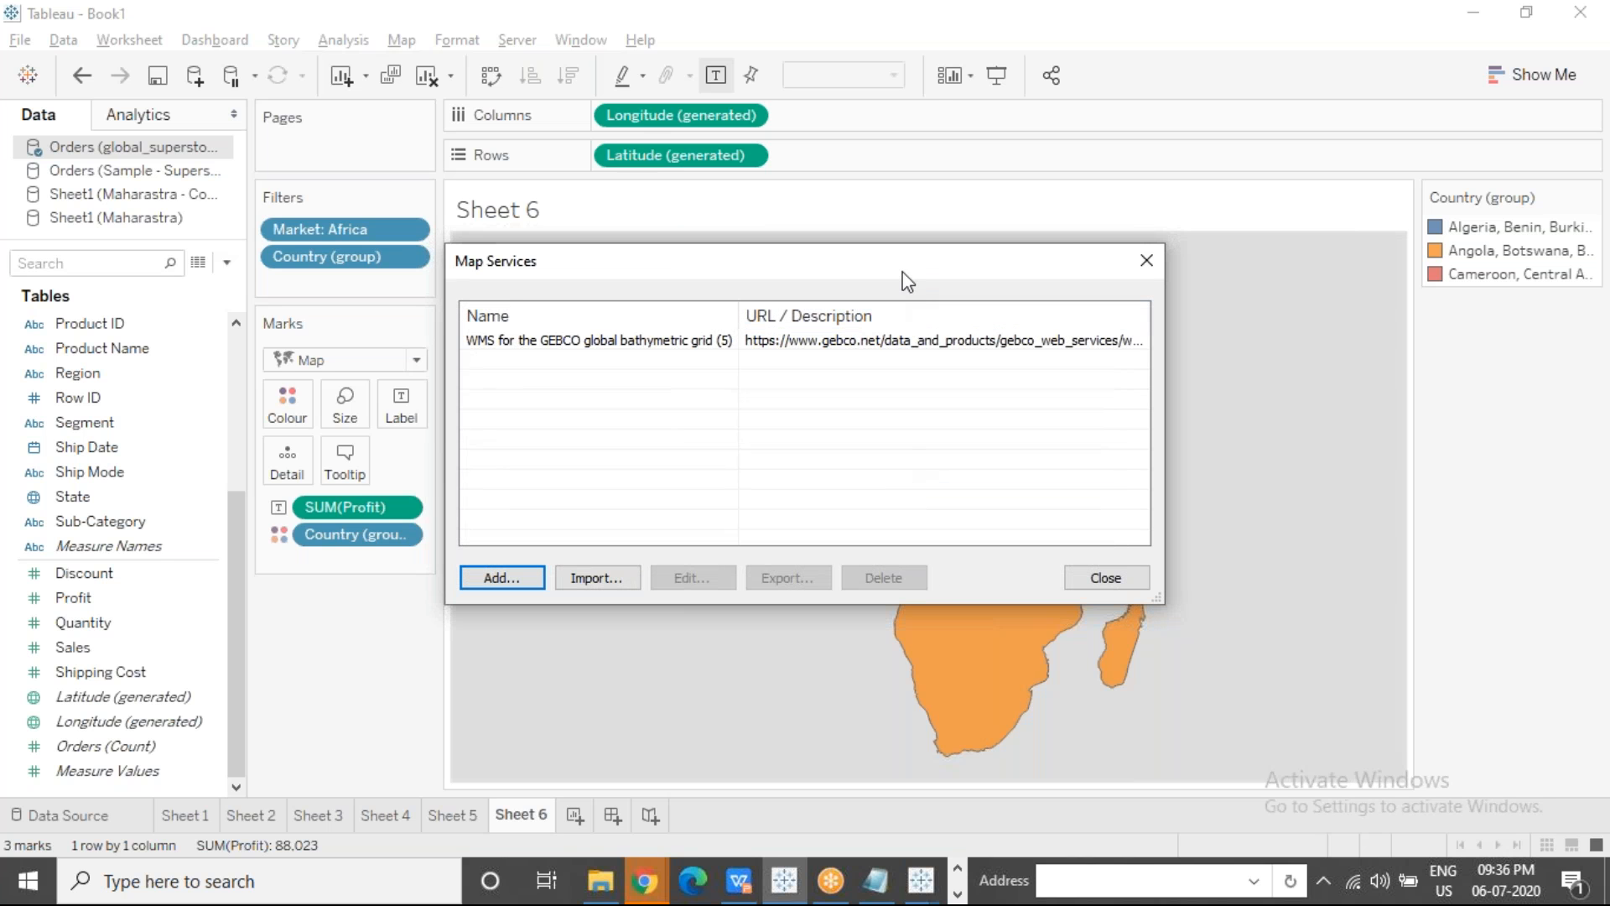
{"action": "left_click_drag", "start_coordinate": [905, 280], "coordinate": [411, 616]}
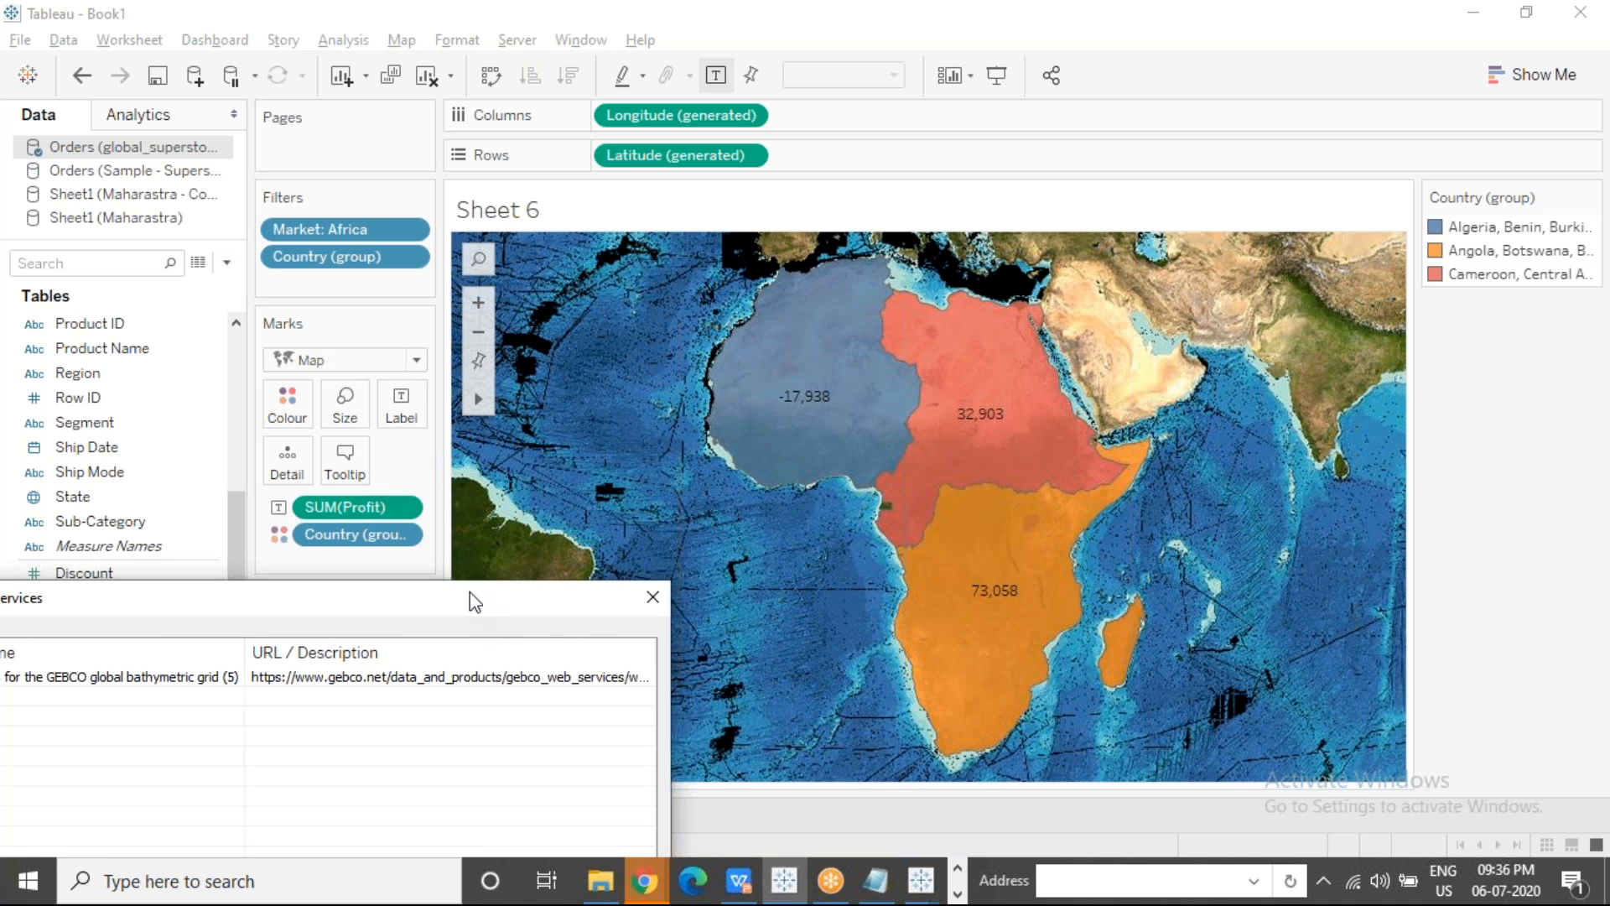
{"action": "left_click_drag", "start_coordinate": [467, 595], "coordinate": [546, 379]}
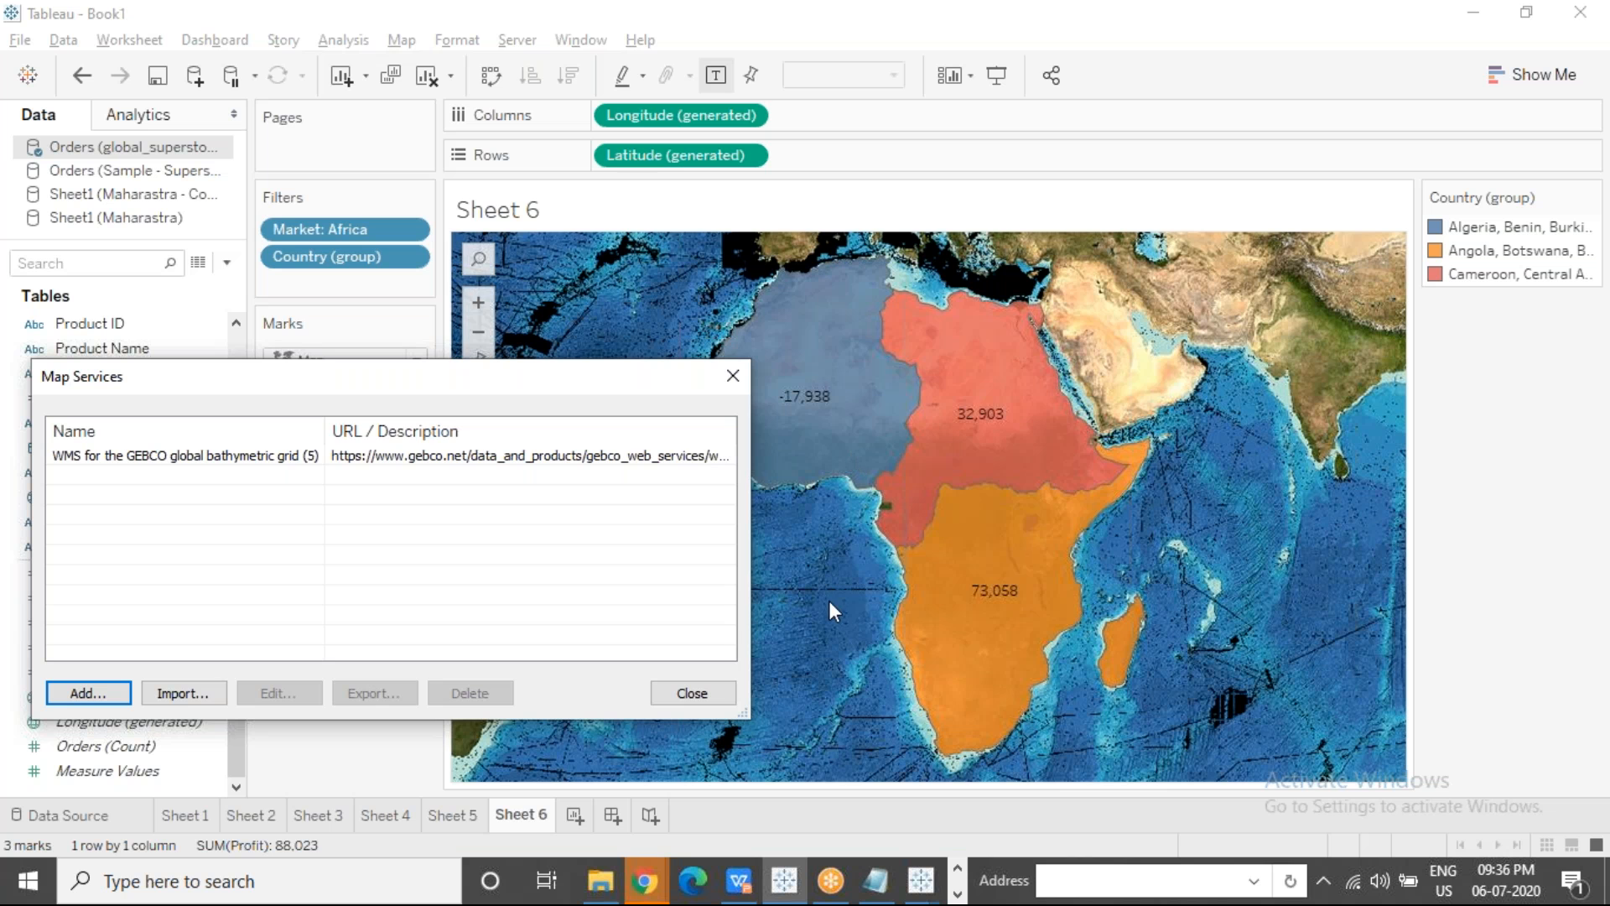
{"action": "left_click", "coordinate": [731, 376]}
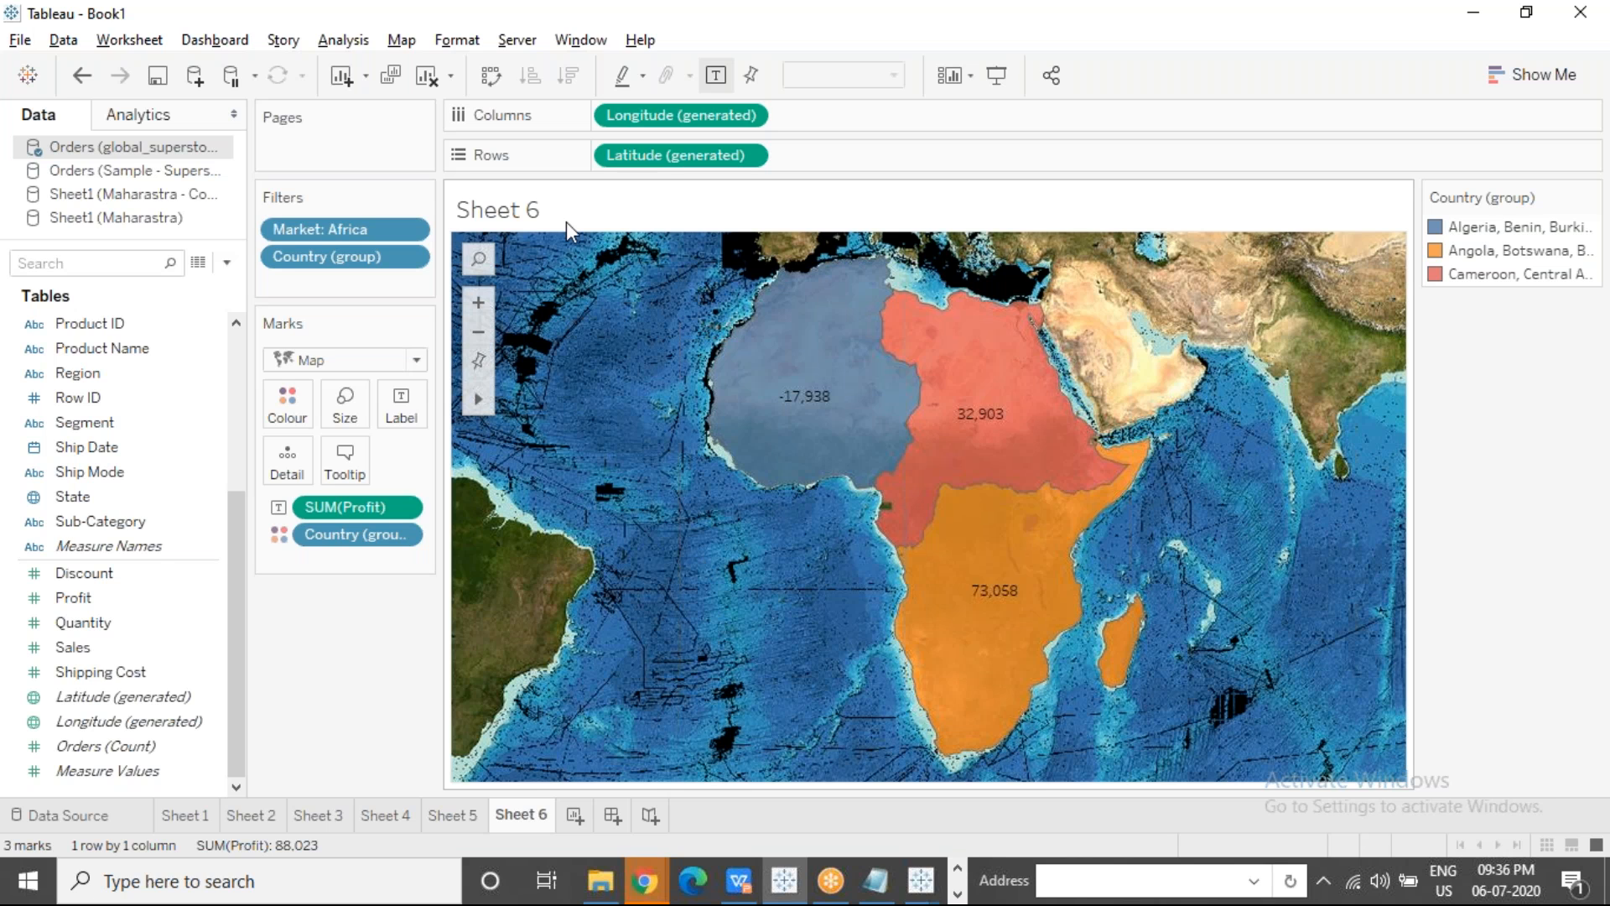
Step: Open the workbook's map services, select the GEBCO global bathymetric grid connection and move the dialog clear of the map
{"action": "left_click", "coordinate": [402, 40]}
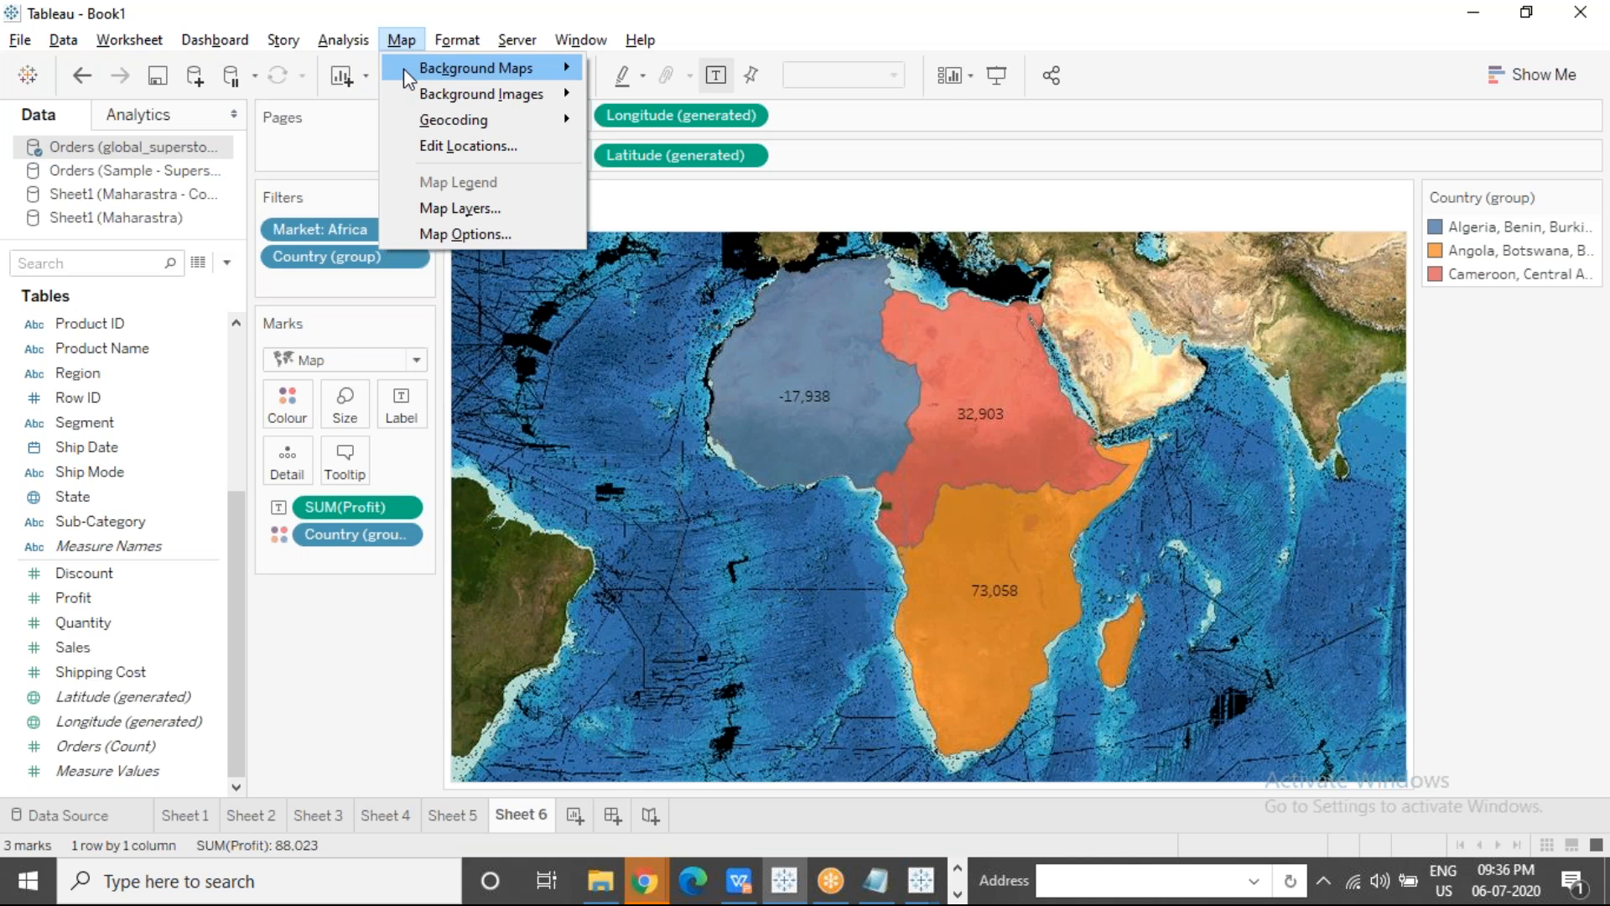
{"action": "mouse_move", "coordinate": [474, 69]}
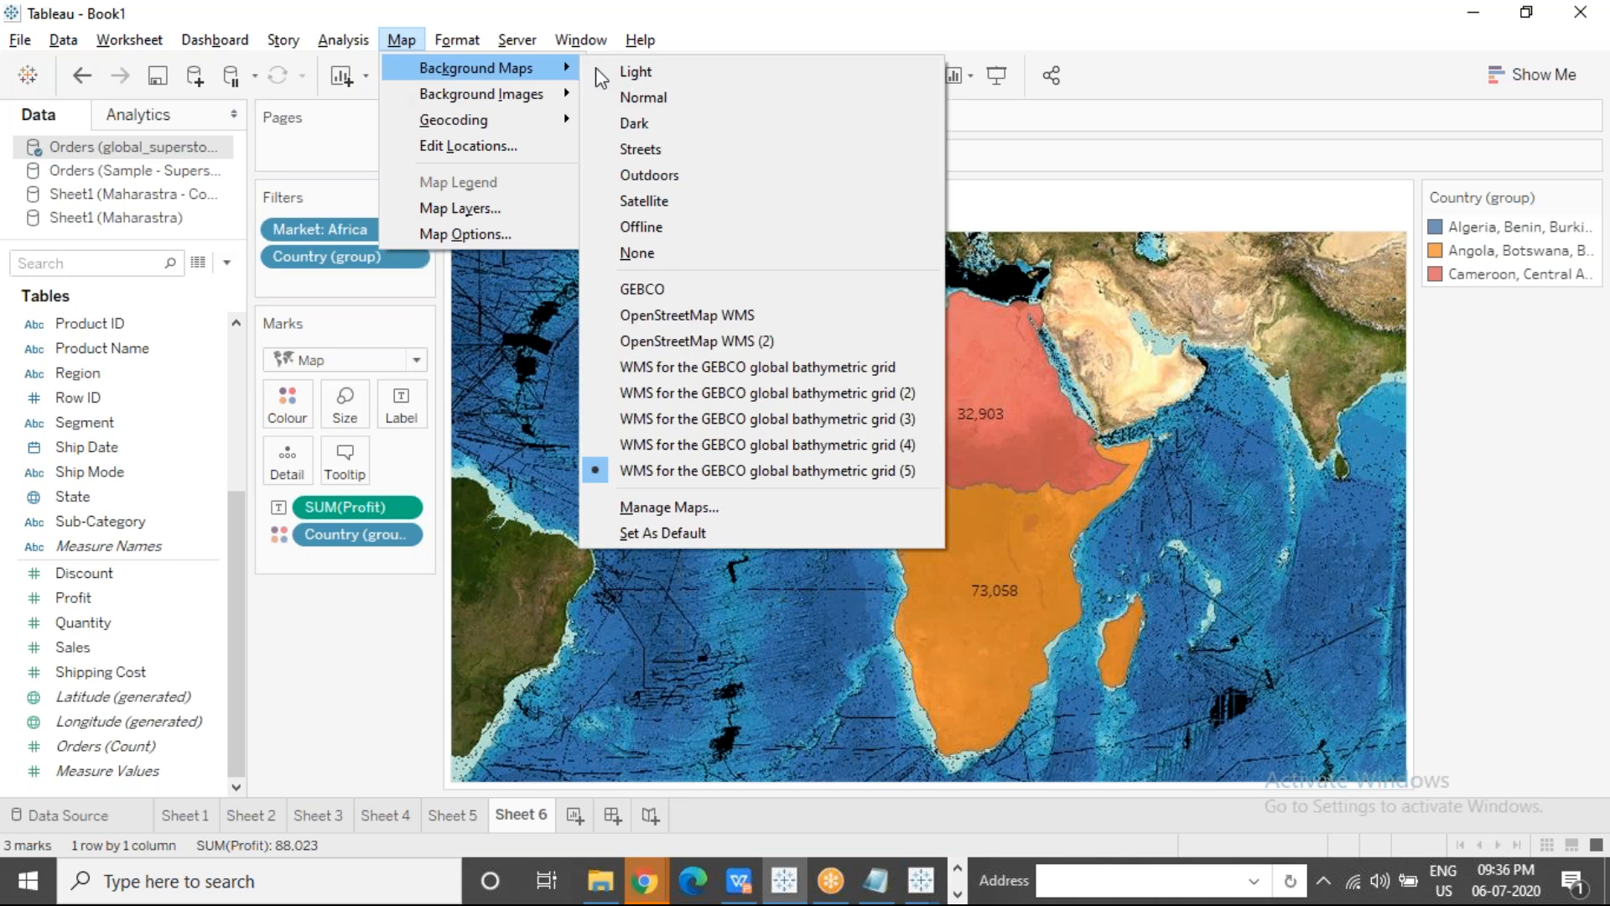
{"action": "left_click", "coordinate": [686, 507]}
{"action": "left_click", "coordinate": [658, 346]}
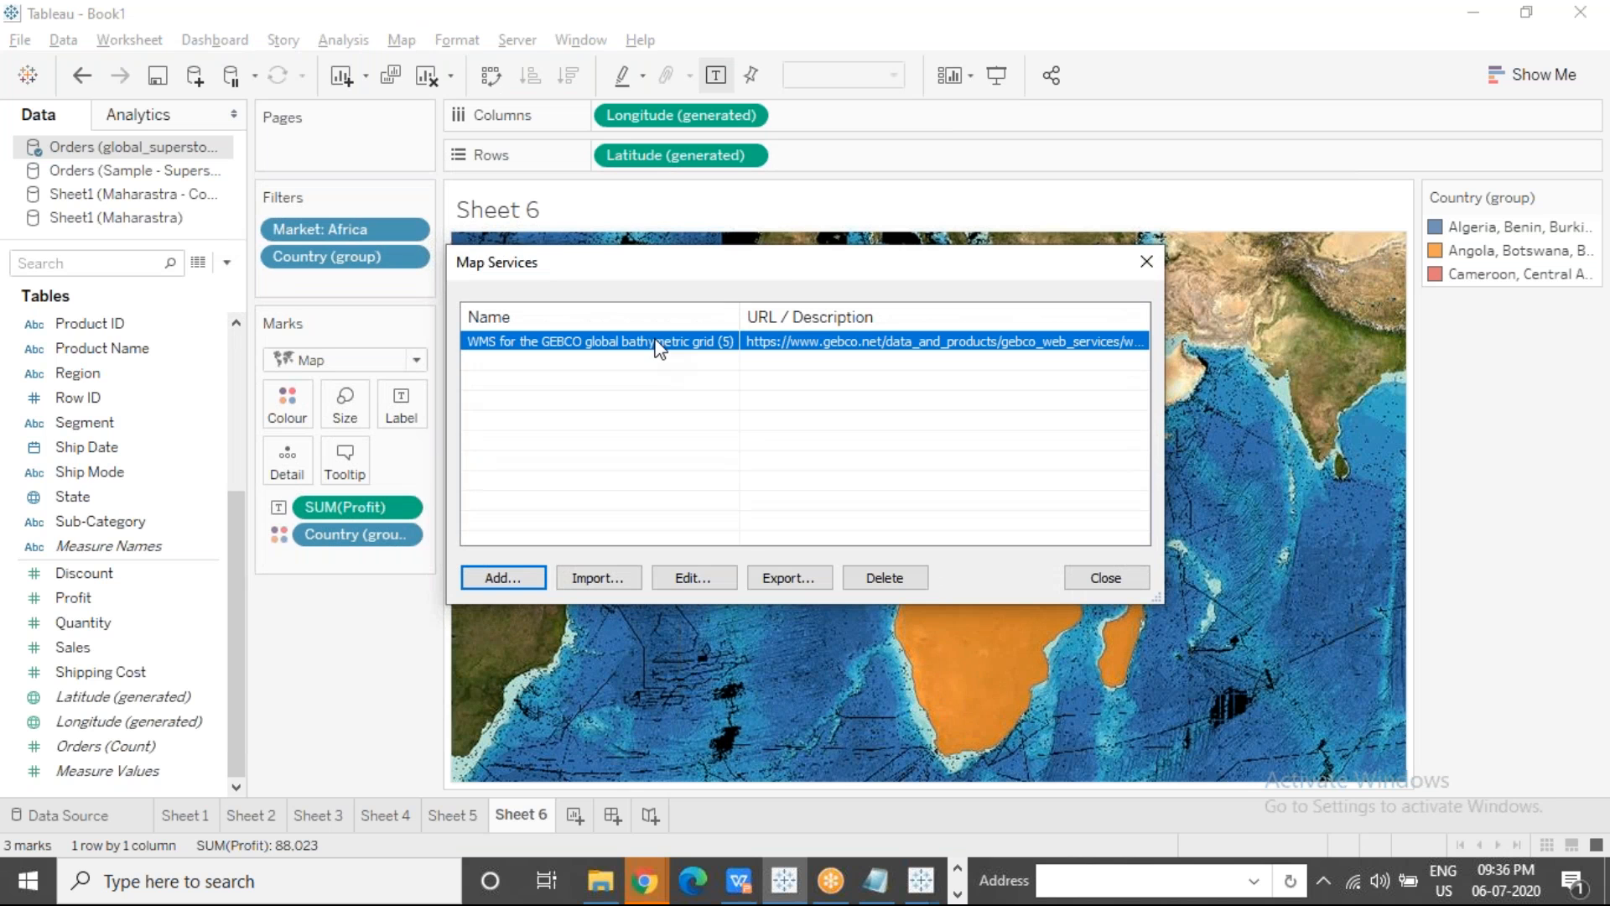
{"action": "left_click_drag", "start_coordinate": [737, 263], "coordinate": [95, 249]}
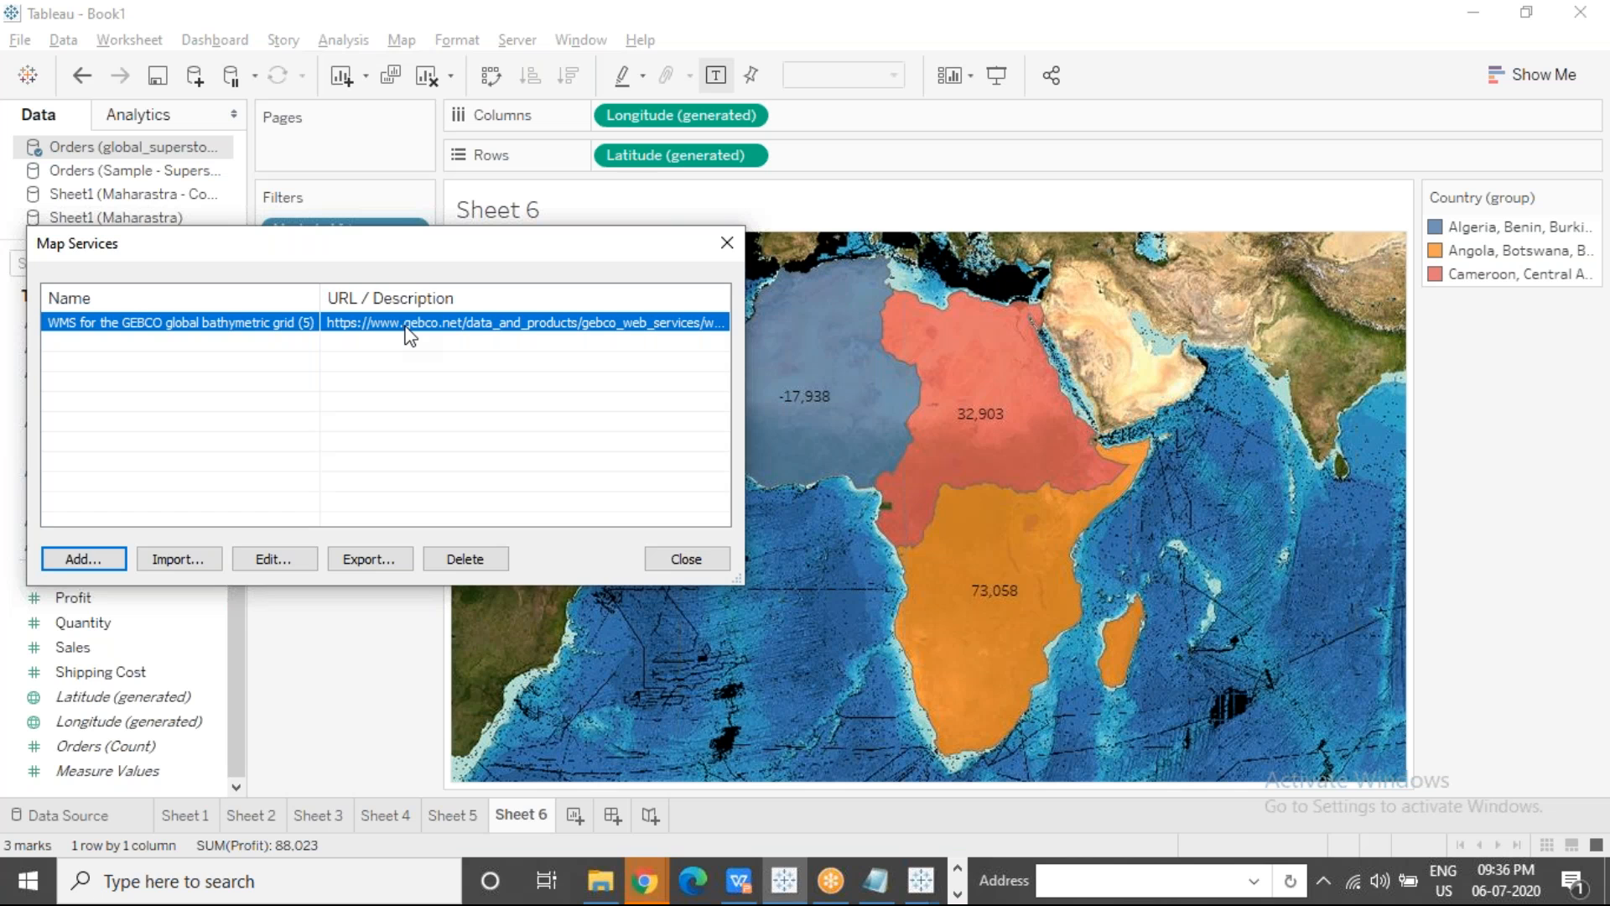
Step: Inspect the Tableau Map Source (*.tms) file type for exporting the GEBCO connection, cancel the export and close the map services
{"action": "left_click", "coordinate": [387, 568]}
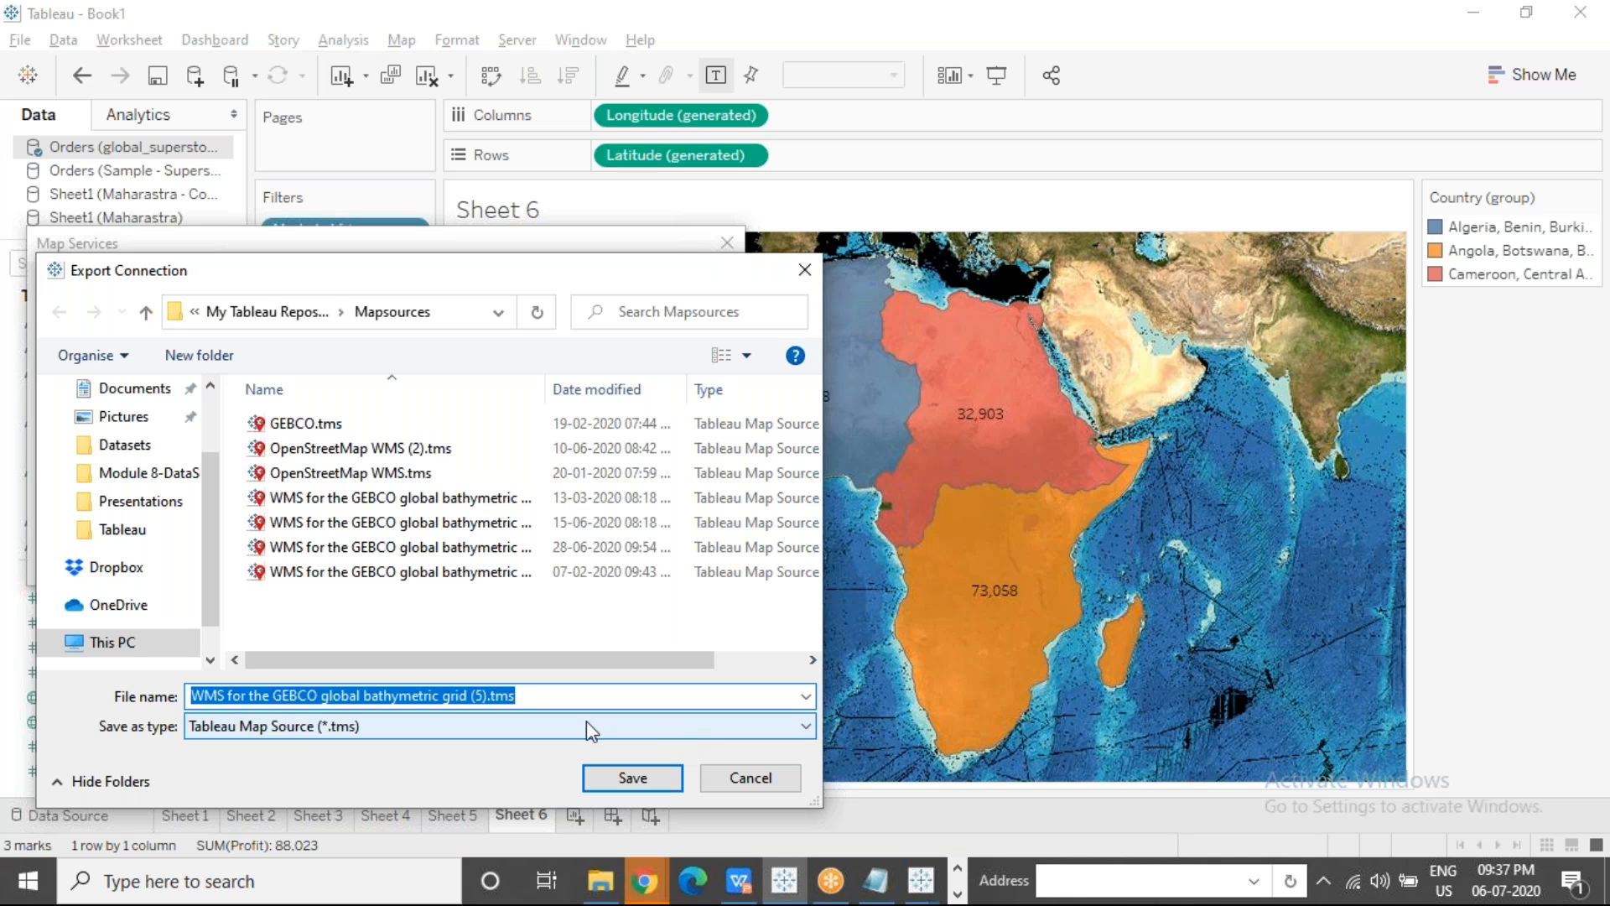
{"action": "left_click", "coordinate": [284, 735]}
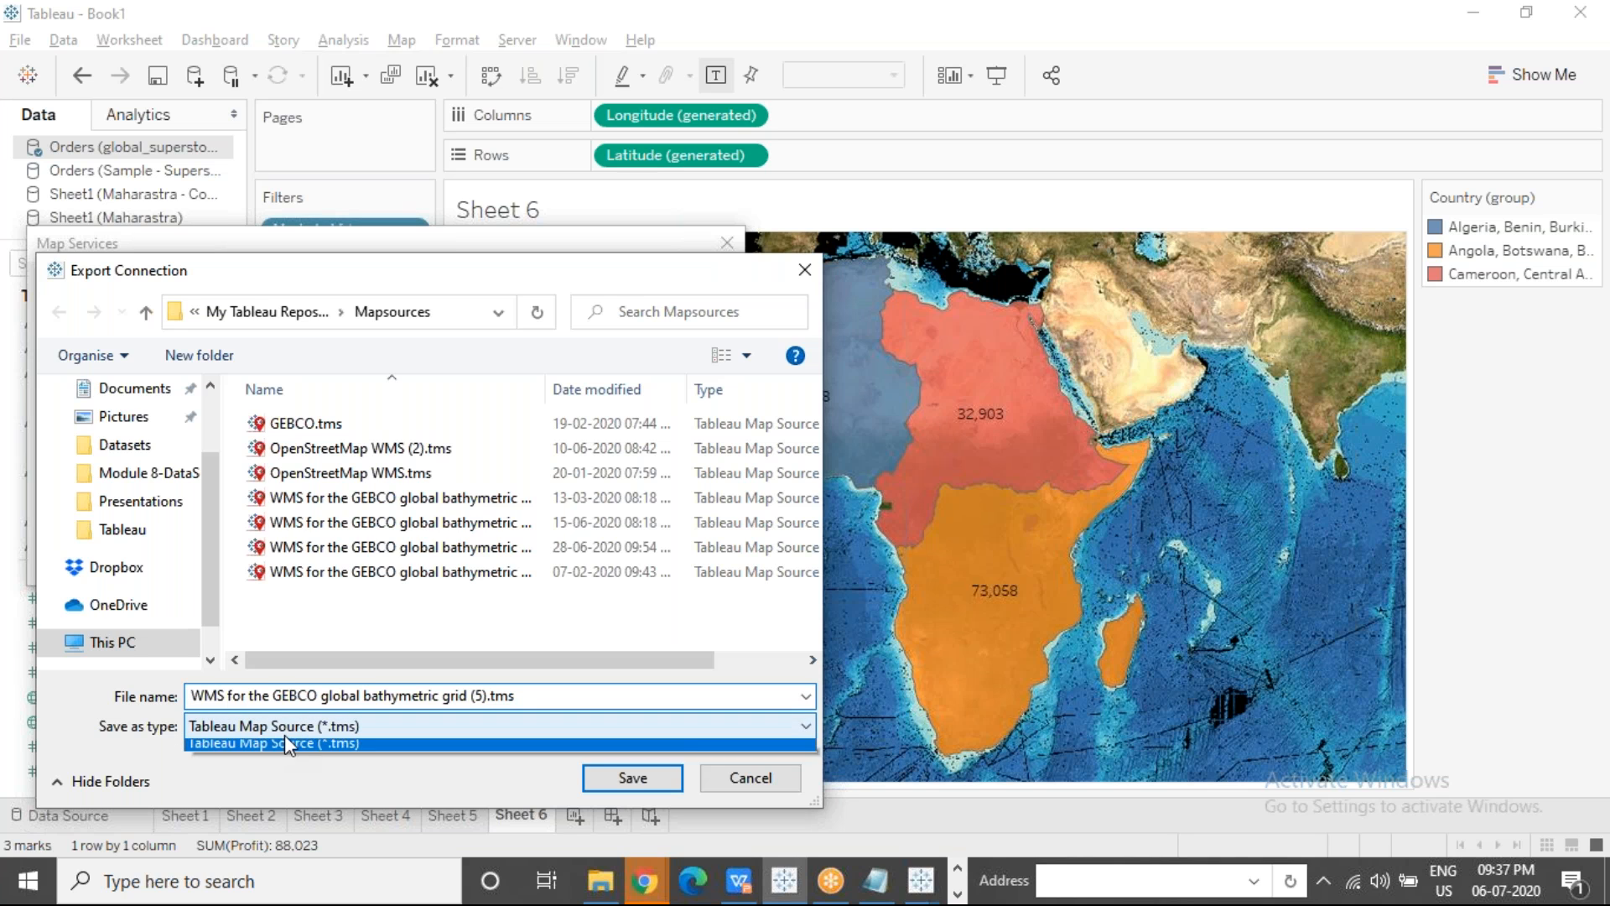
{"action": "left_click", "coordinate": [288, 746]}
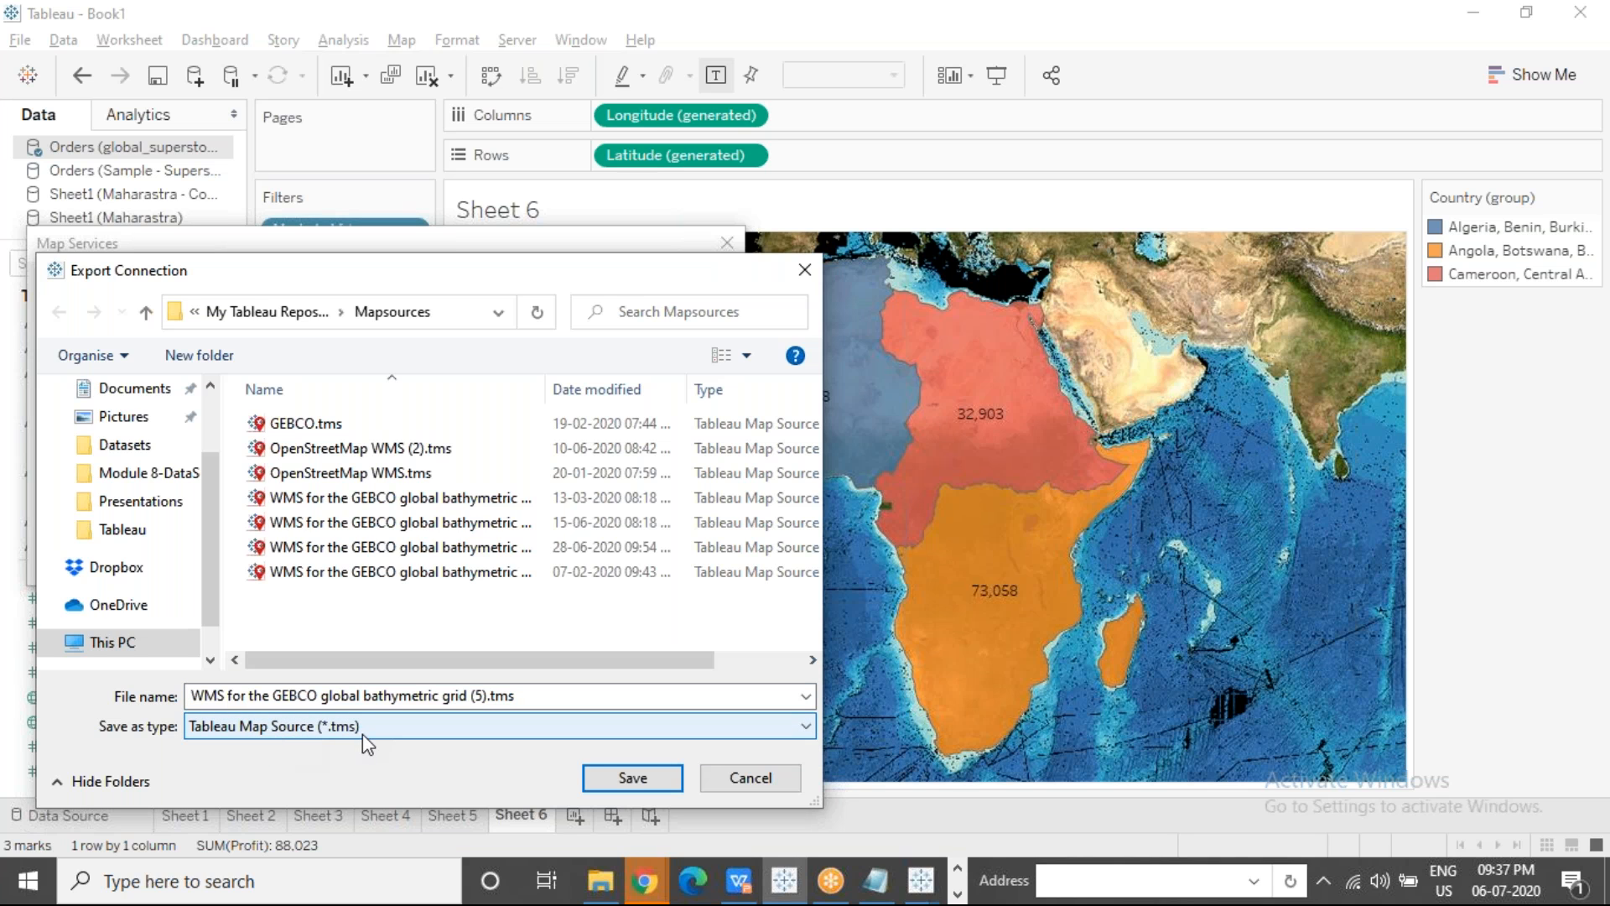
{"action": "left_click", "coordinate": [749, 777]}
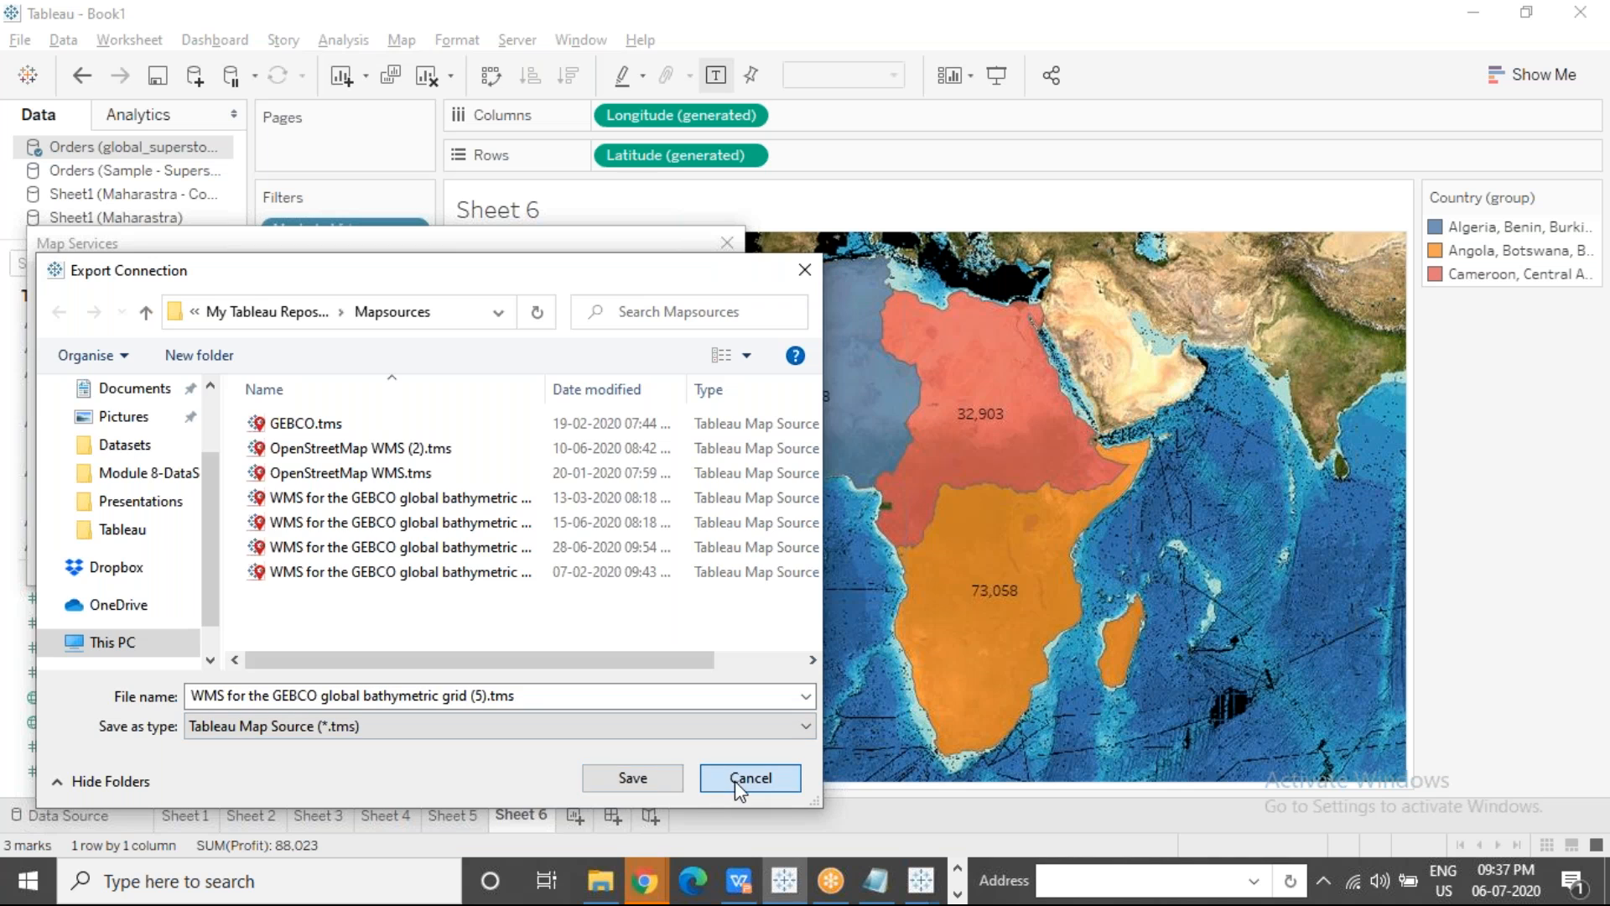
{"action": "left_click", "coordinate": [683, 558]}
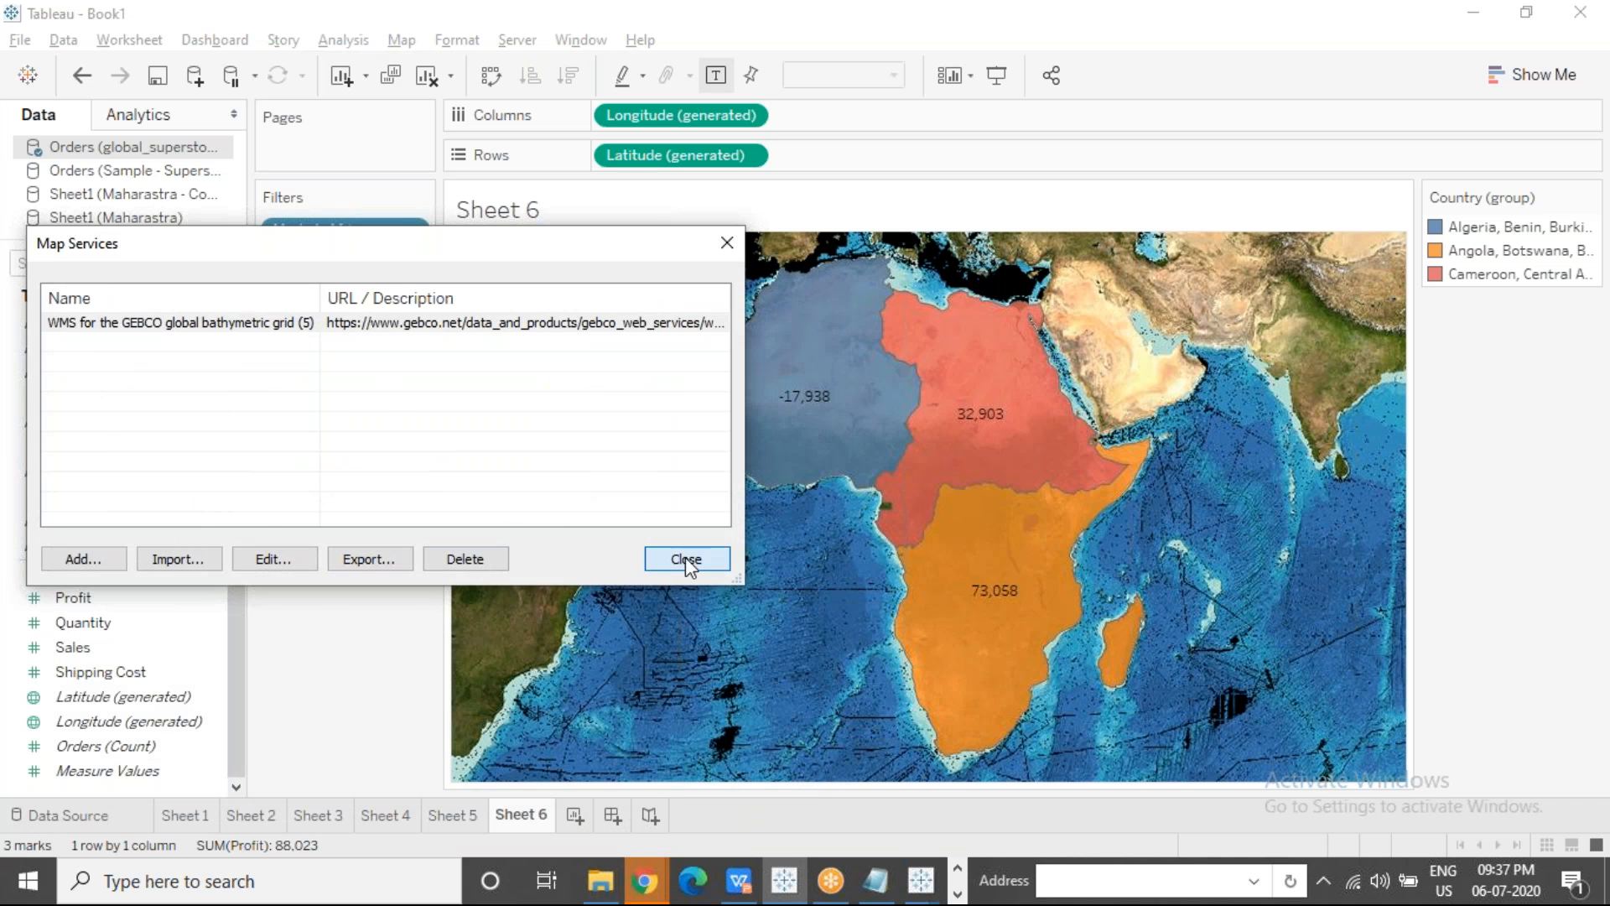
Step: Switch the background map to OpenStreetMap WMS, and then back to WMS for the GEBCO global bathymetric grid
{"action": "left_click", "coordinate": [402, 41]}
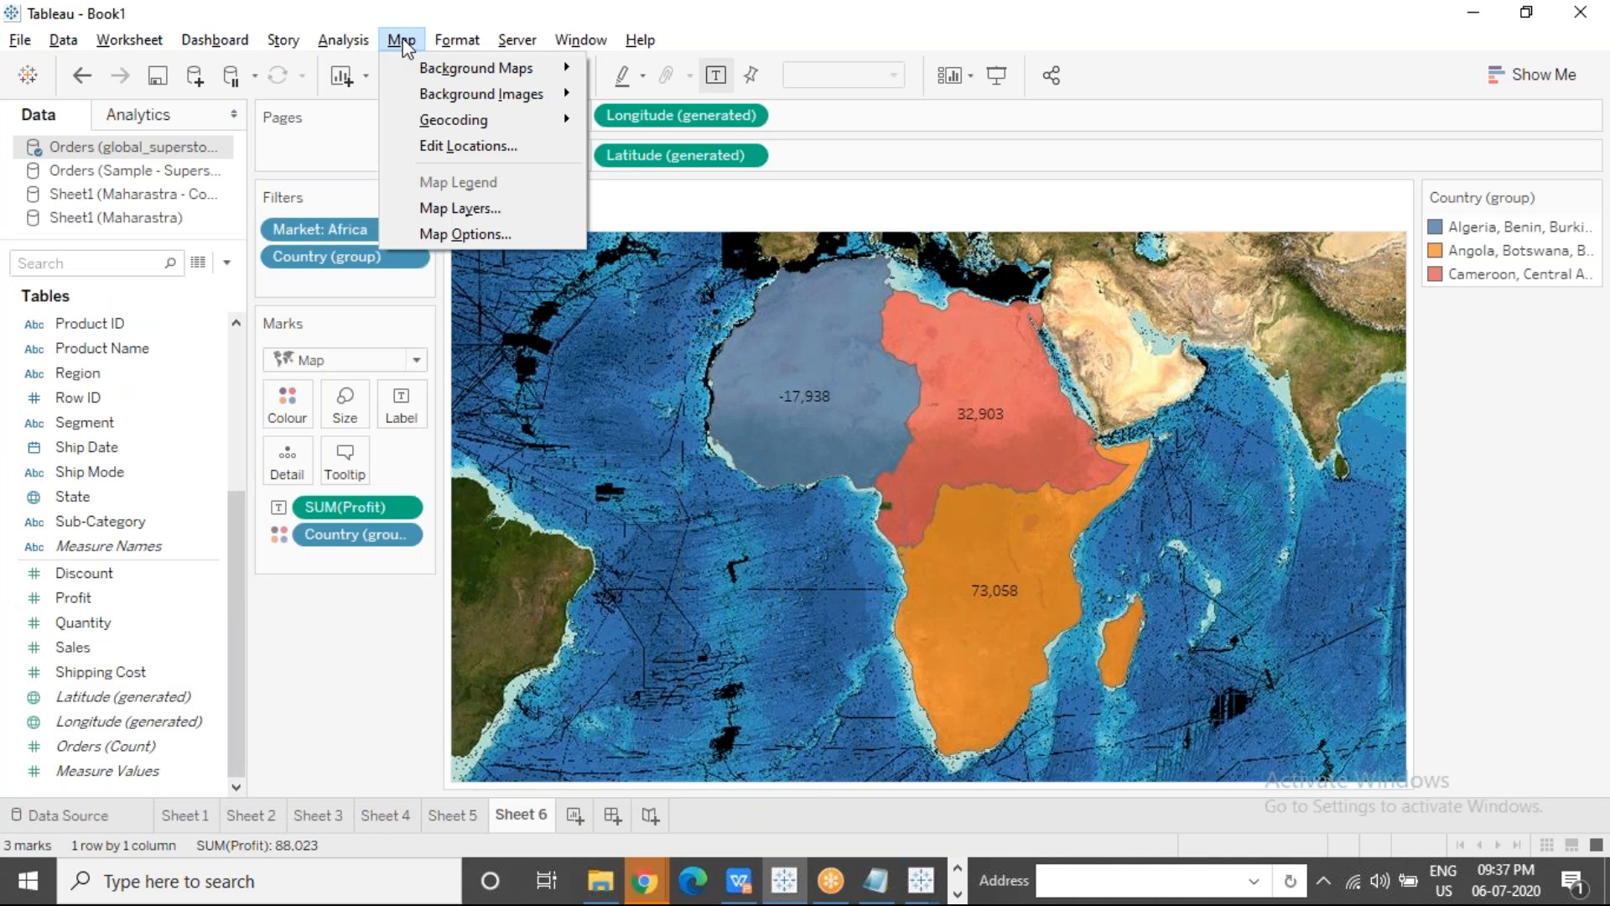
{"action": "mouse_move", "coordinate": [424, 67]}
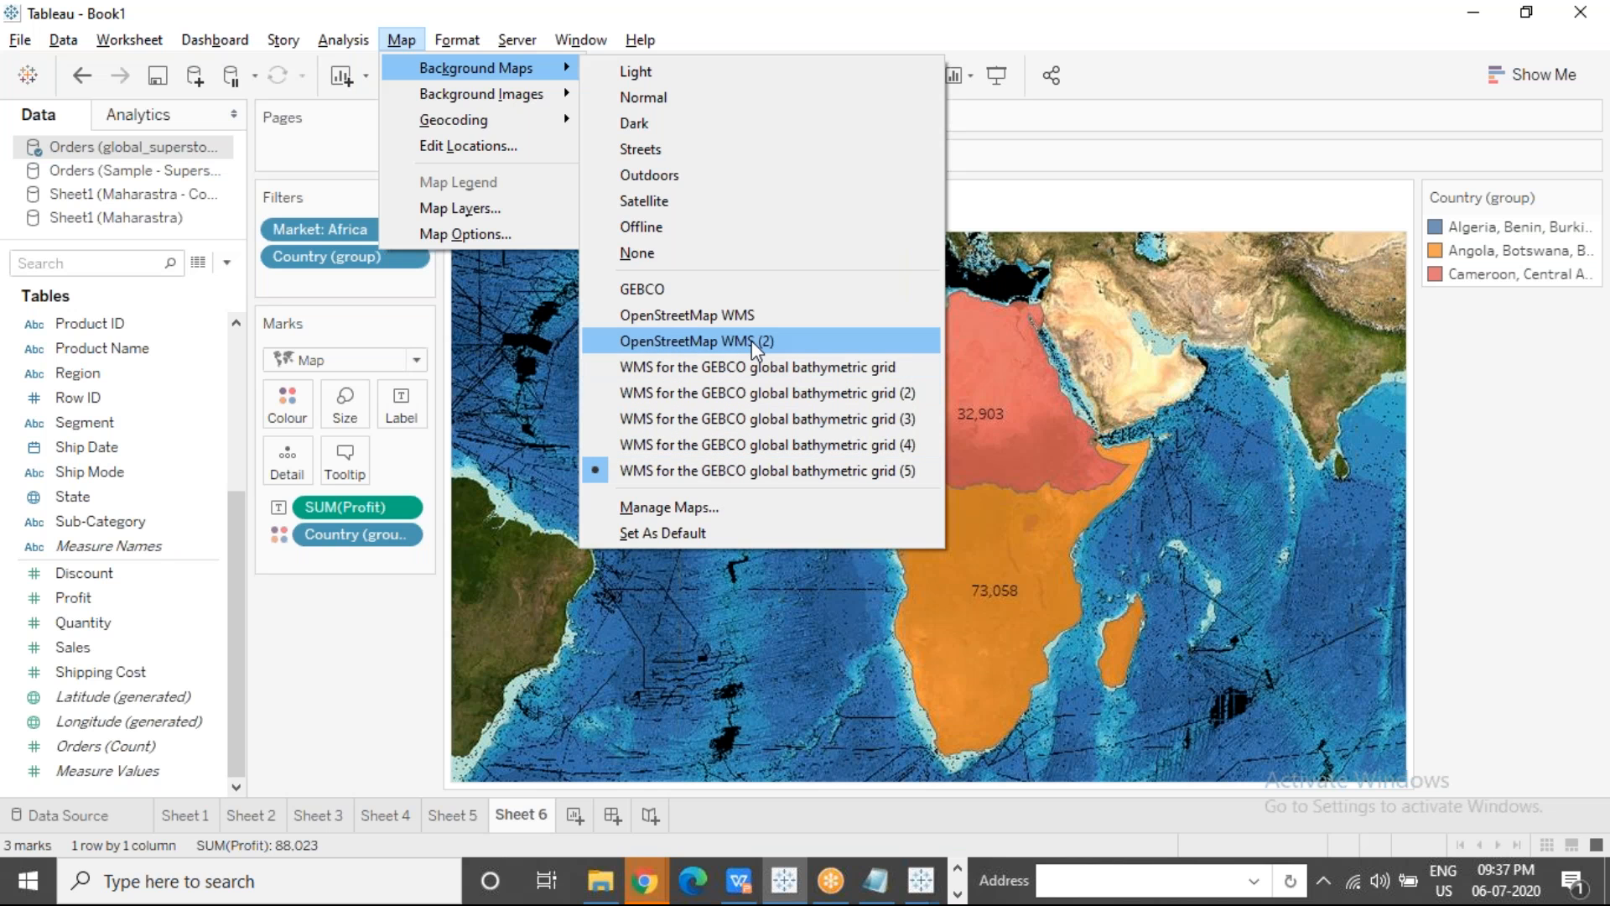
{"action": "left_click", "coordinate": [746, 316]}
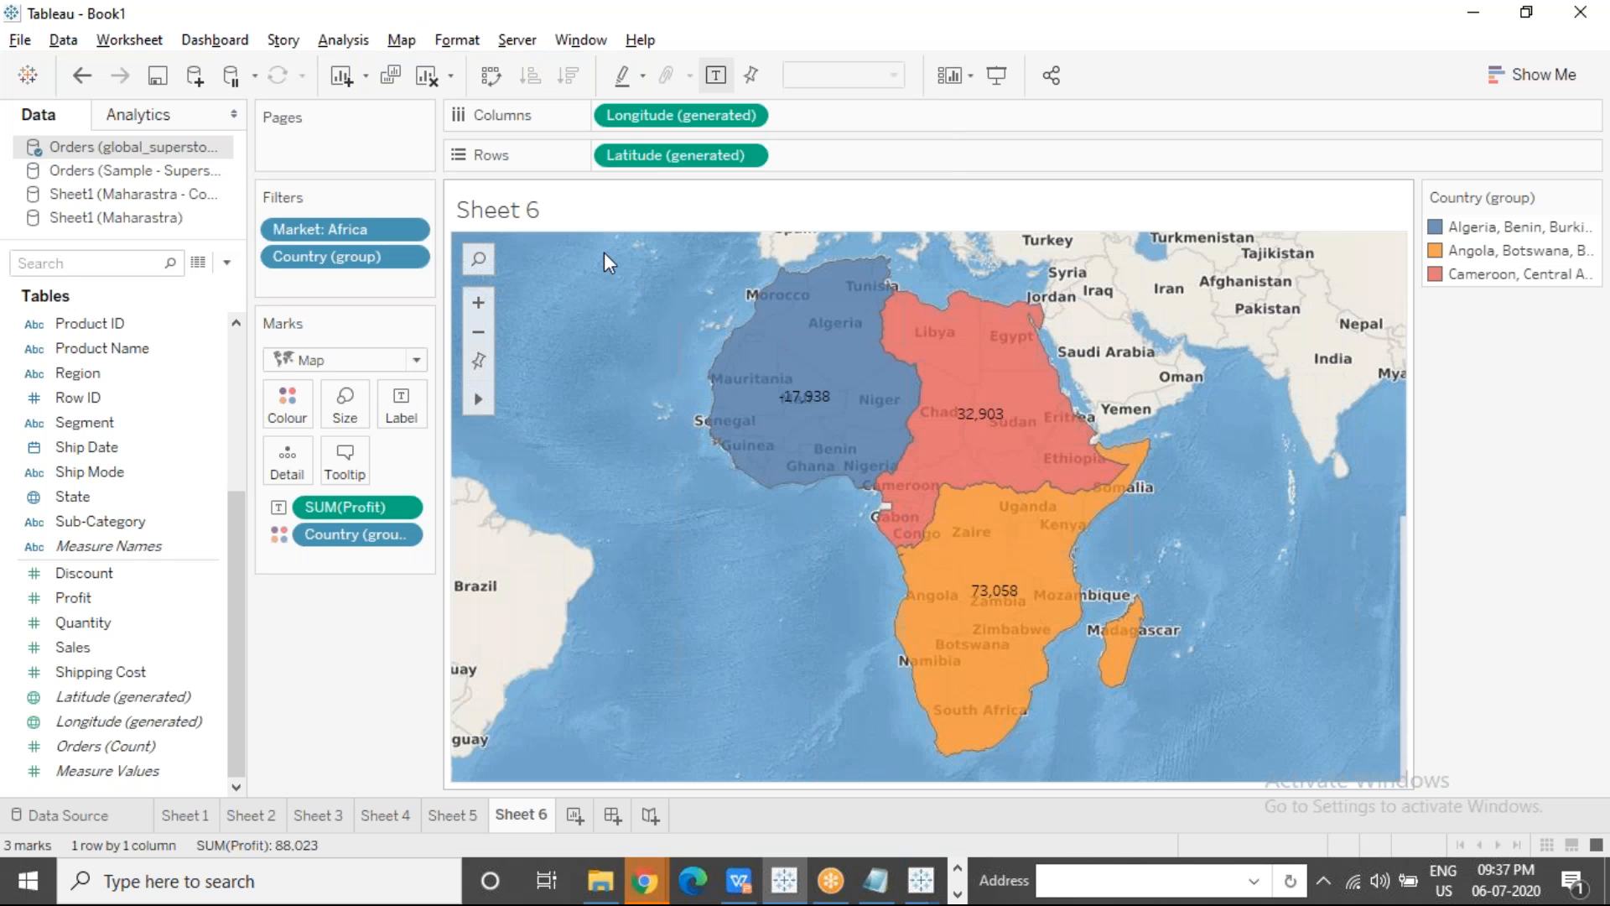
{"action": "left_click", "coordinate": [401, 40]}
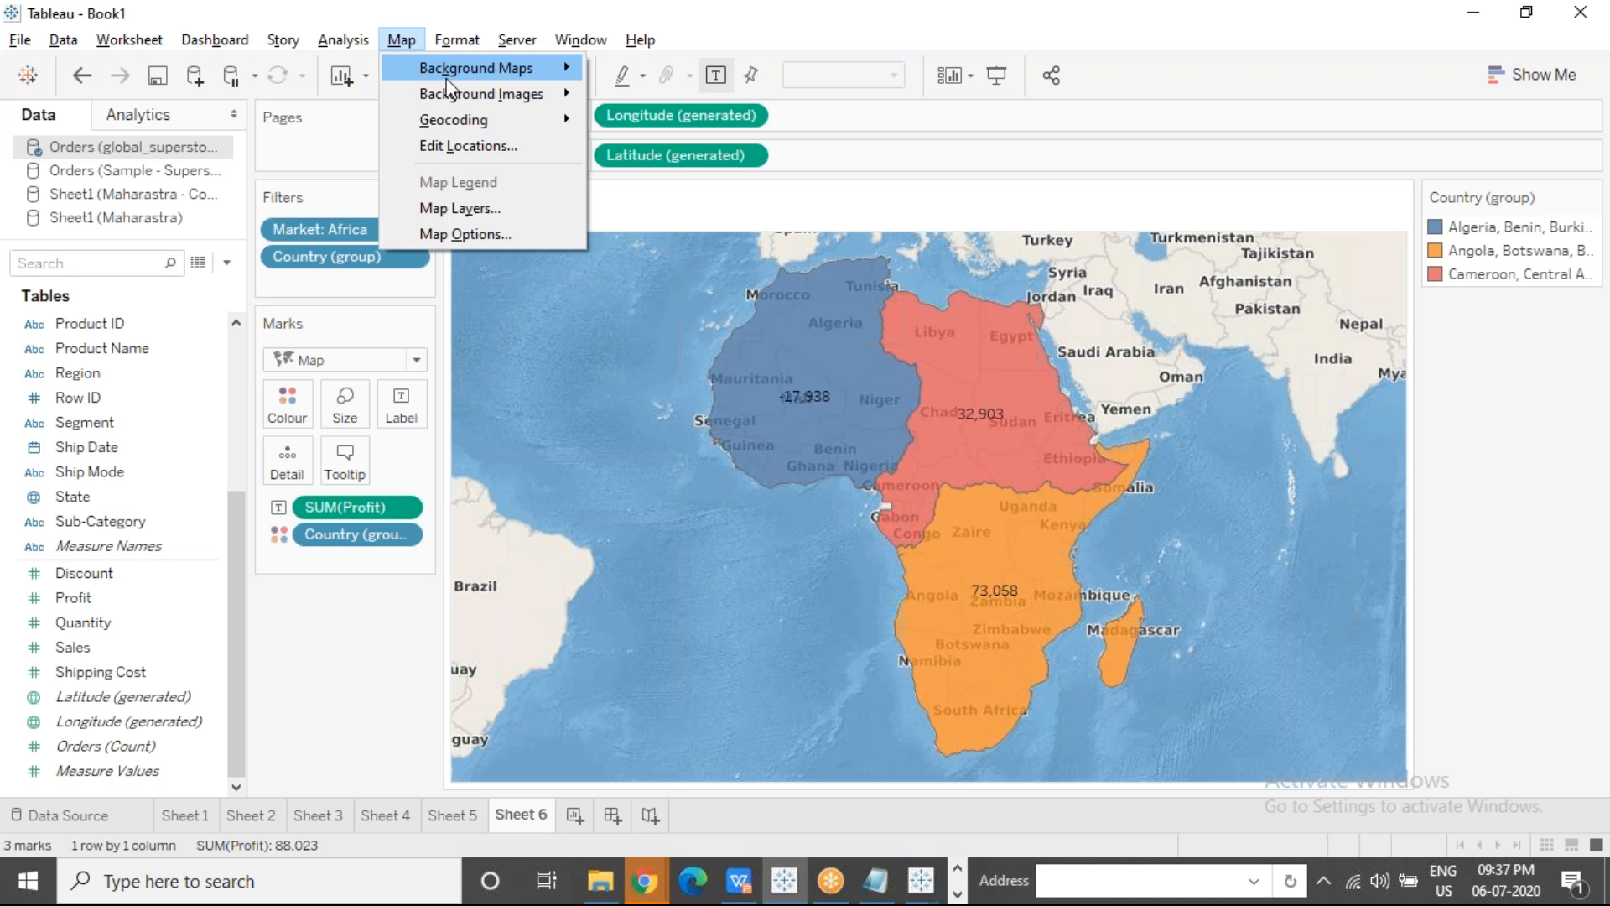
{"action": "mouse_move", "coordinate": [475, 68]}
{"action": "left_click", "coordinate": [720, 366]}
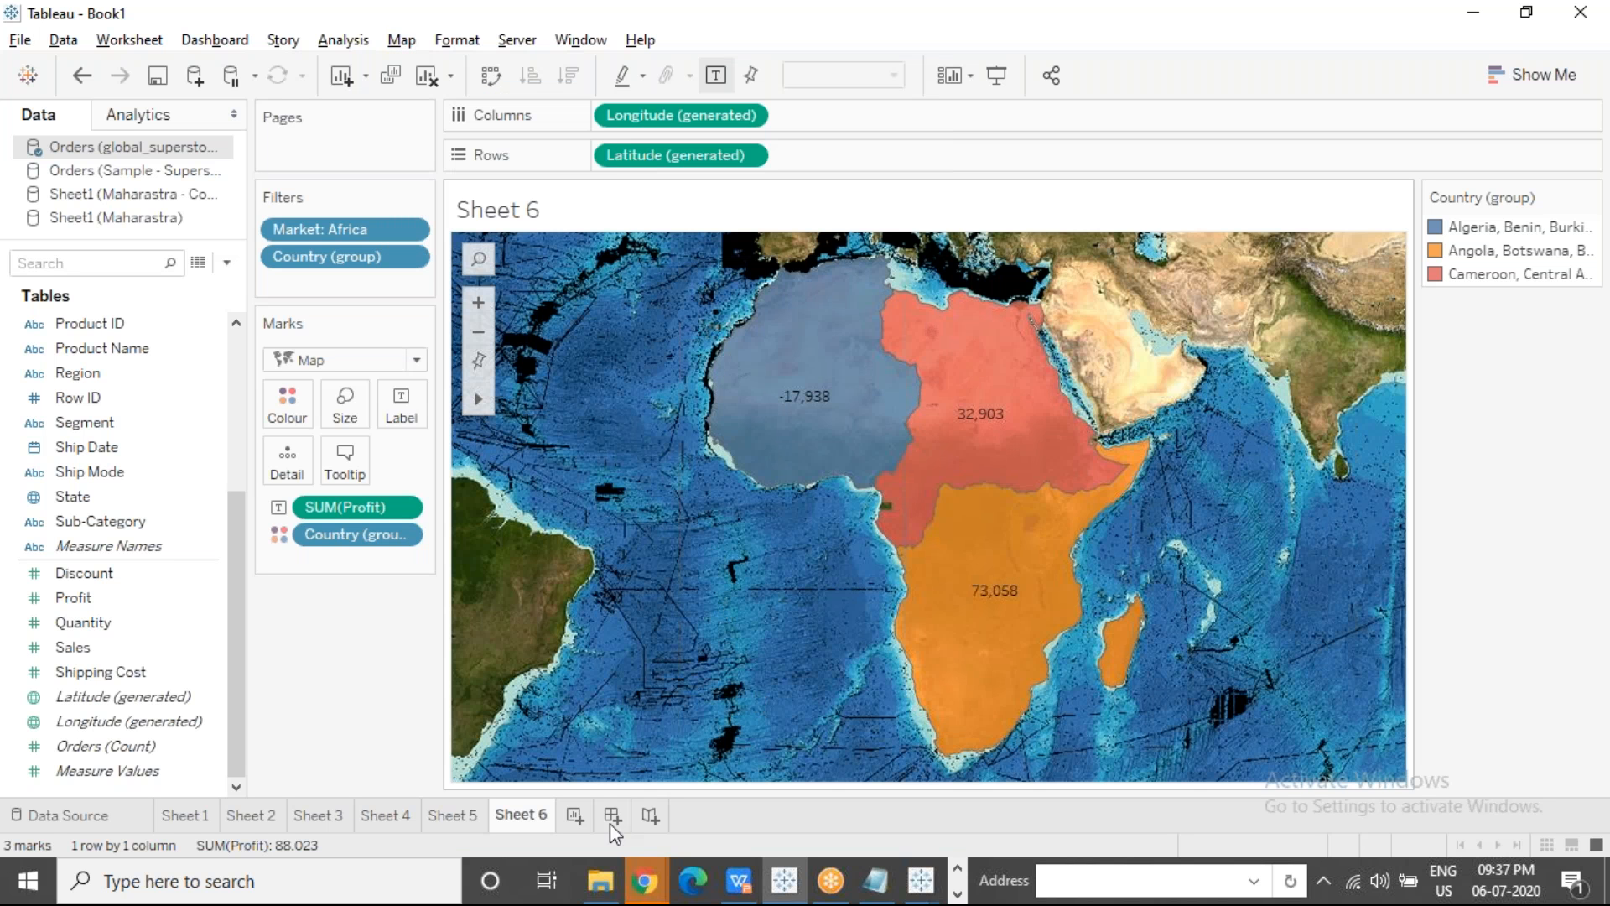
Step: Switch to the presentation, go through the slides on connecting, using and exporting a WMS server up to Background Images, and return to Tableau
{"action": "mouse_move", "coordinate": [896, 873]}
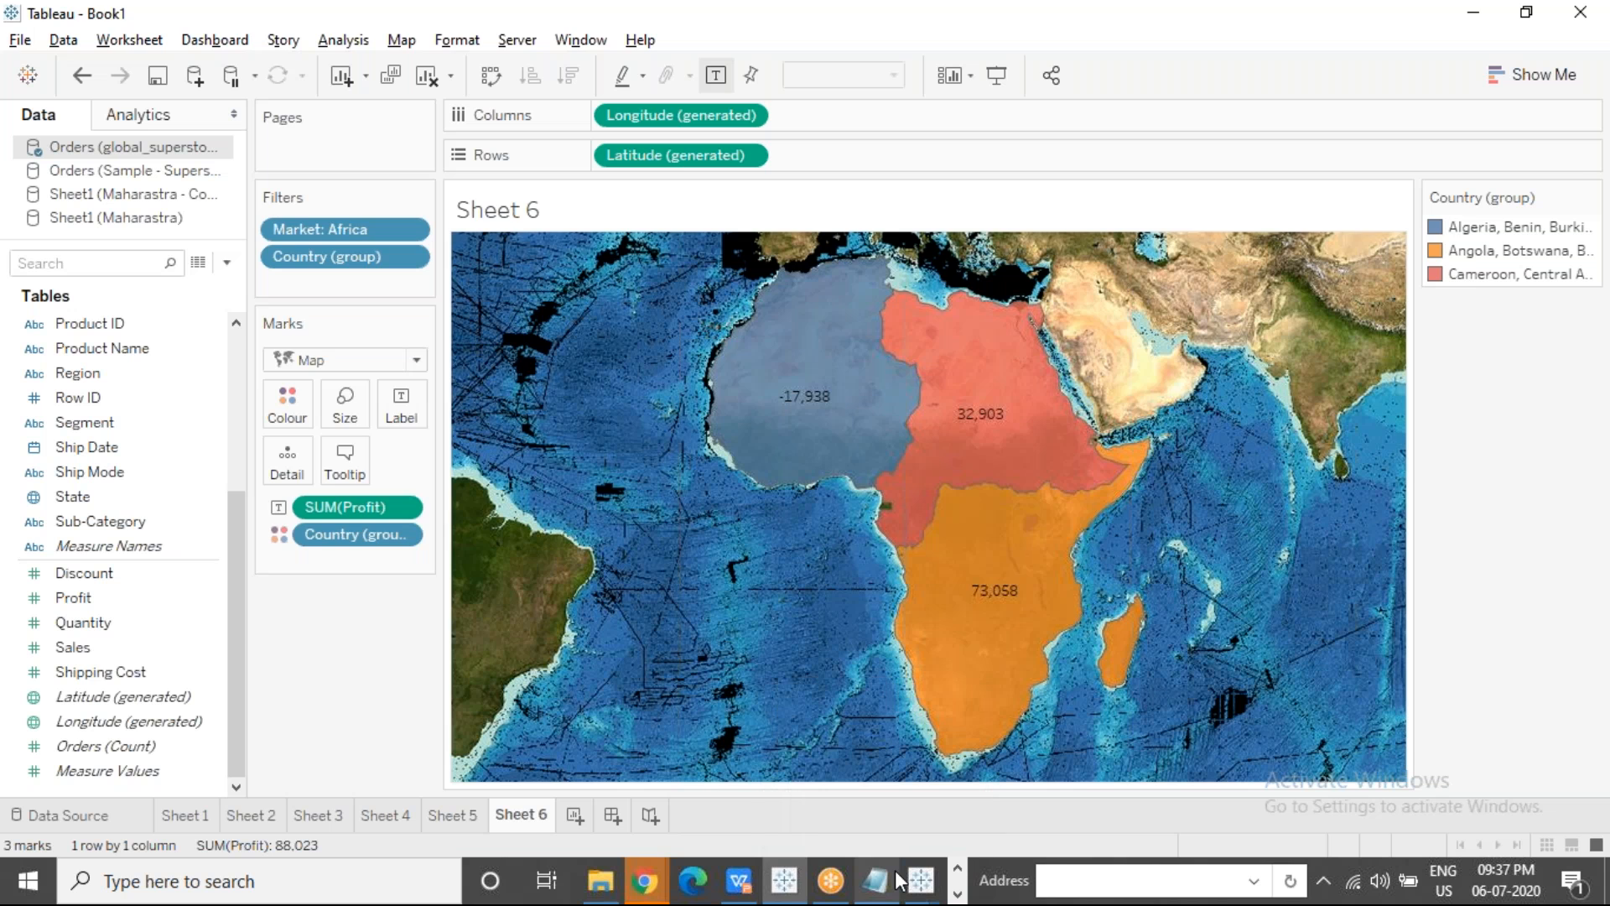
{"action": "key", "text": "alt+Tab"}
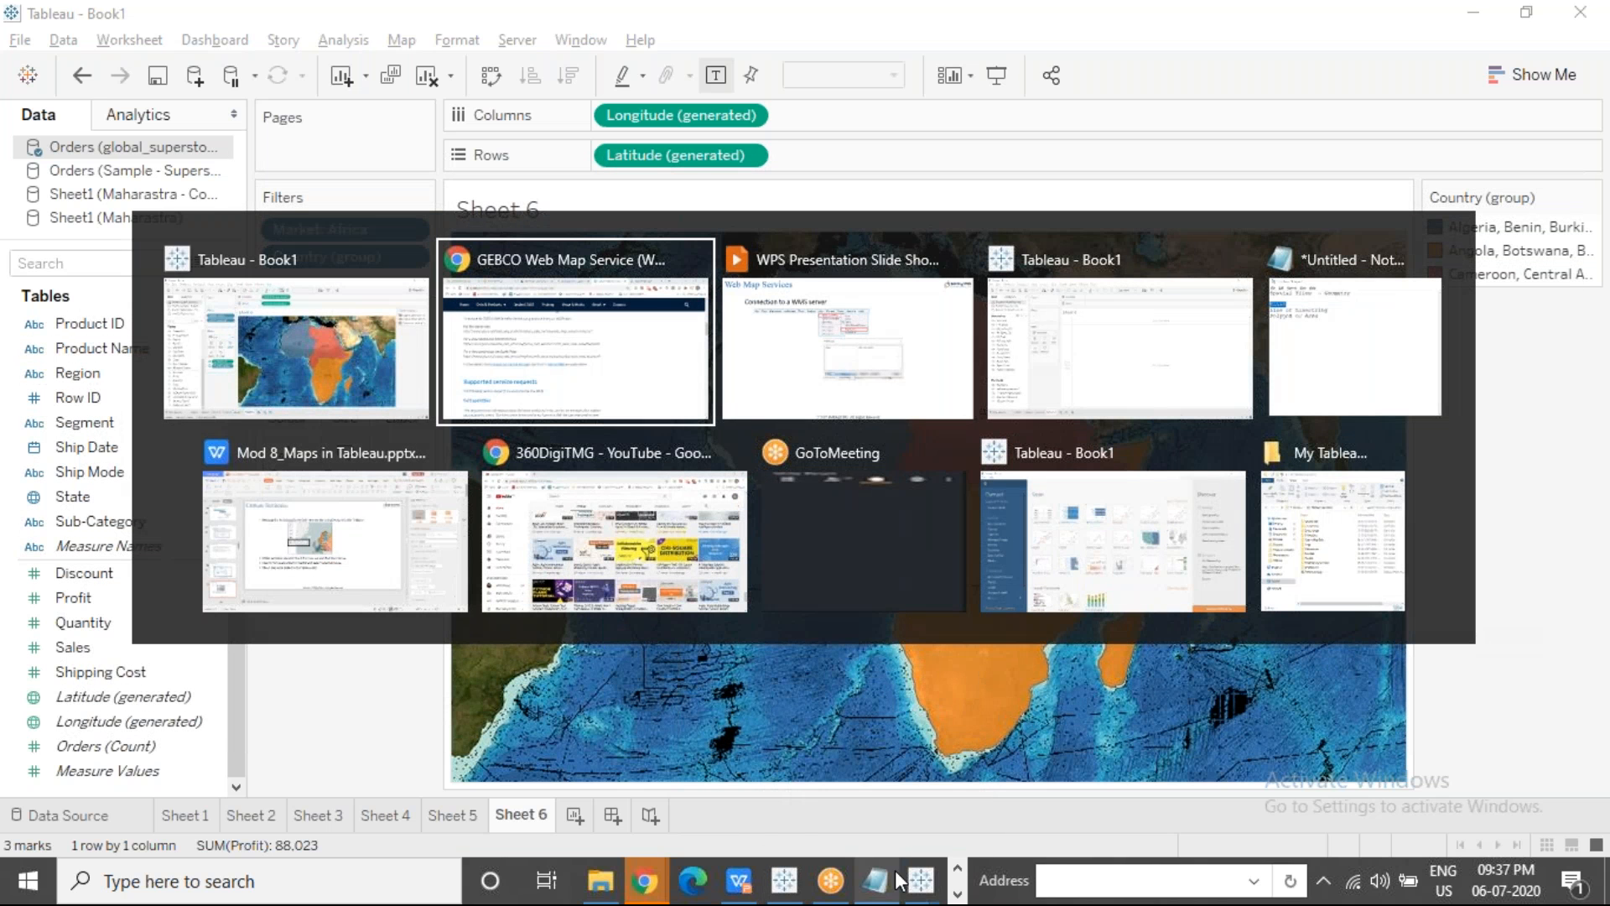
{"action": "key", "text": "alt+Tab"}
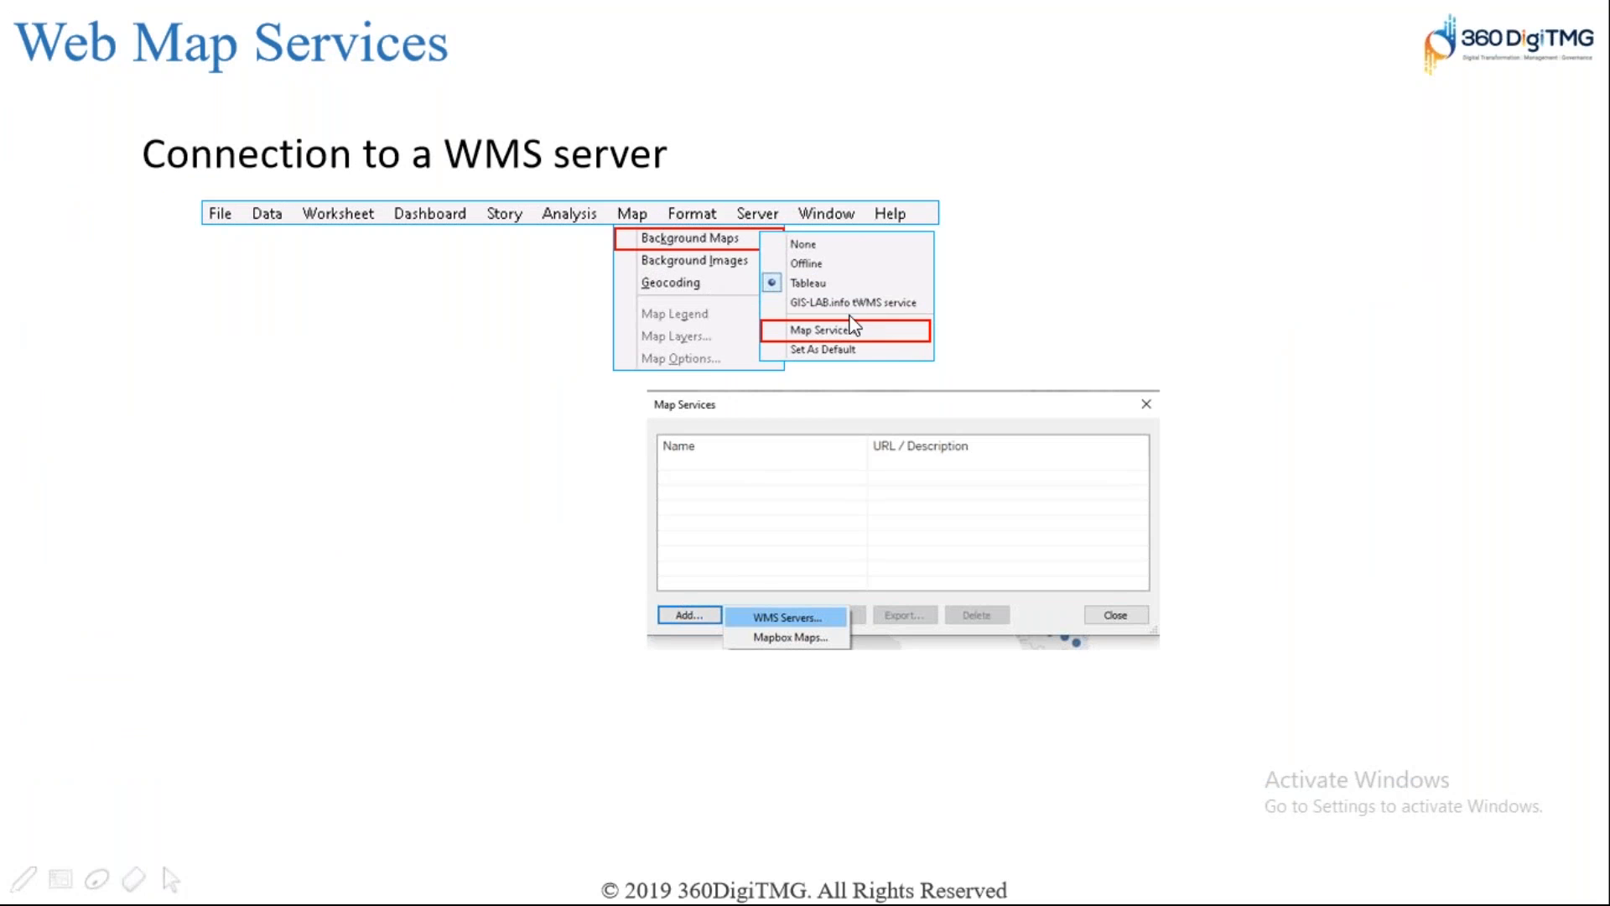
{"action": "left_click", "coordinate": [762, 612]}
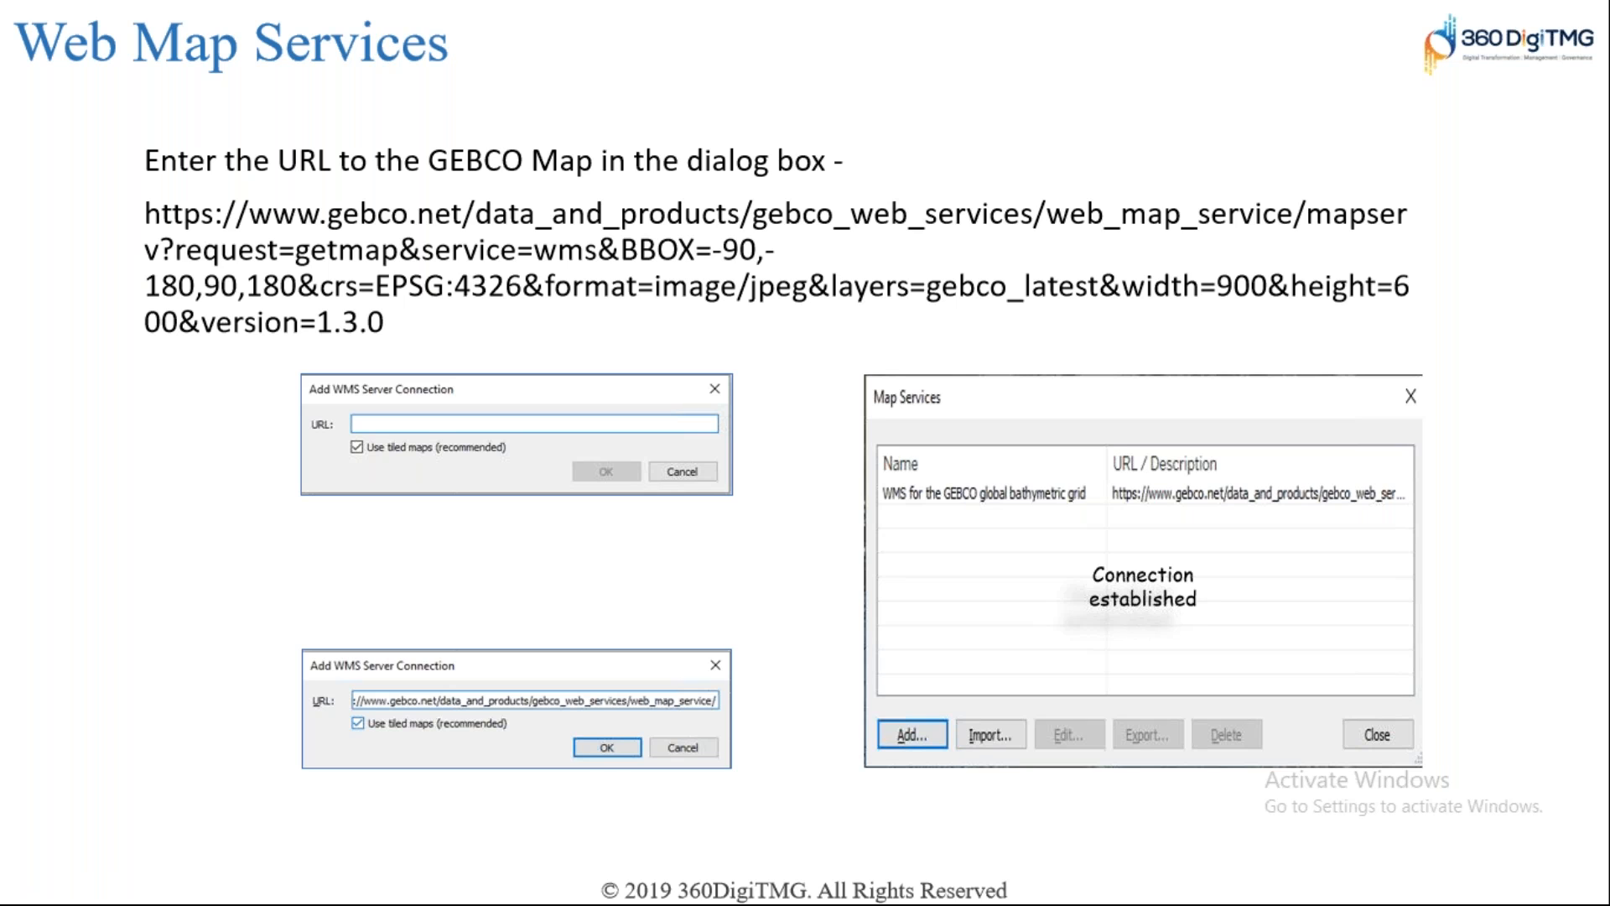
{"action": "key", "text": "Right"}
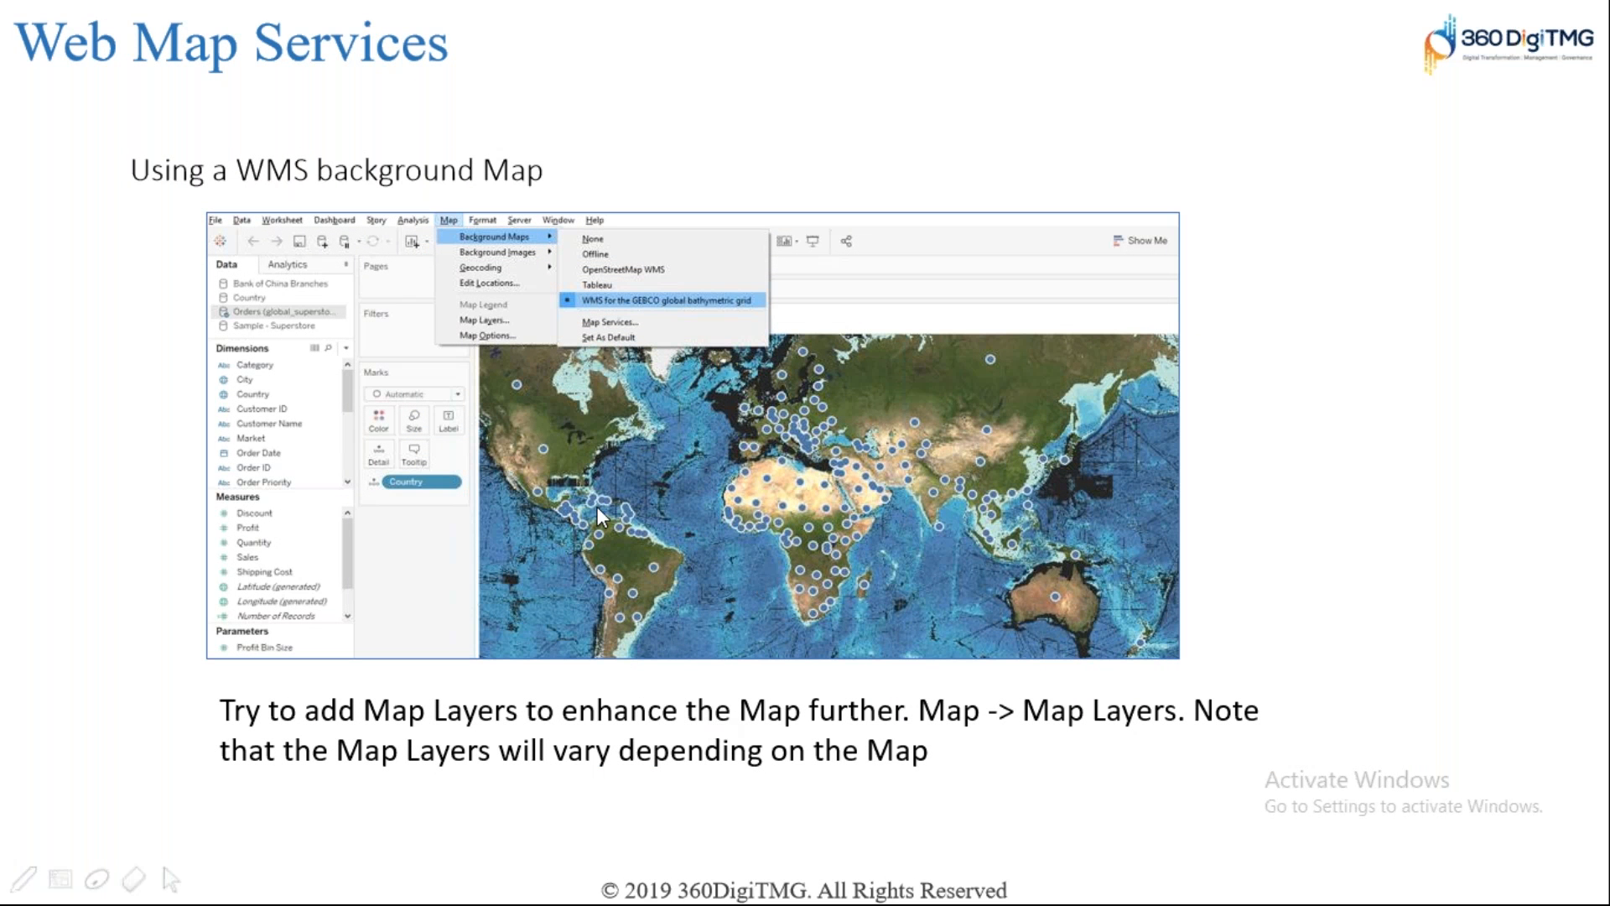
{"action": "key", "text": "Right"}
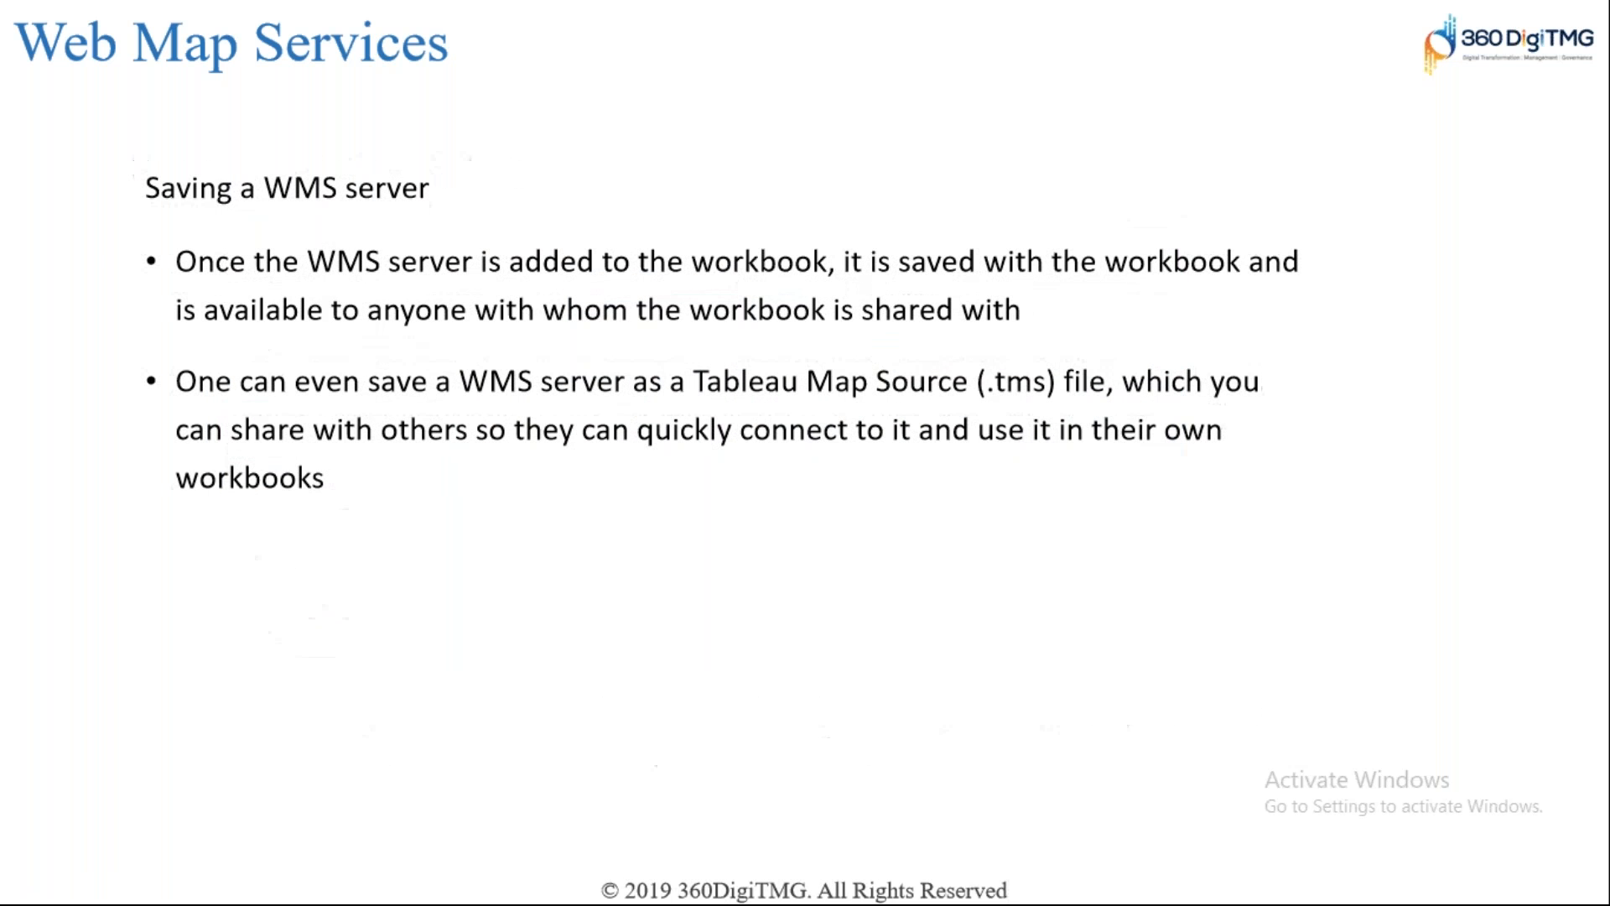
{"action": "key", "text": "Right"}
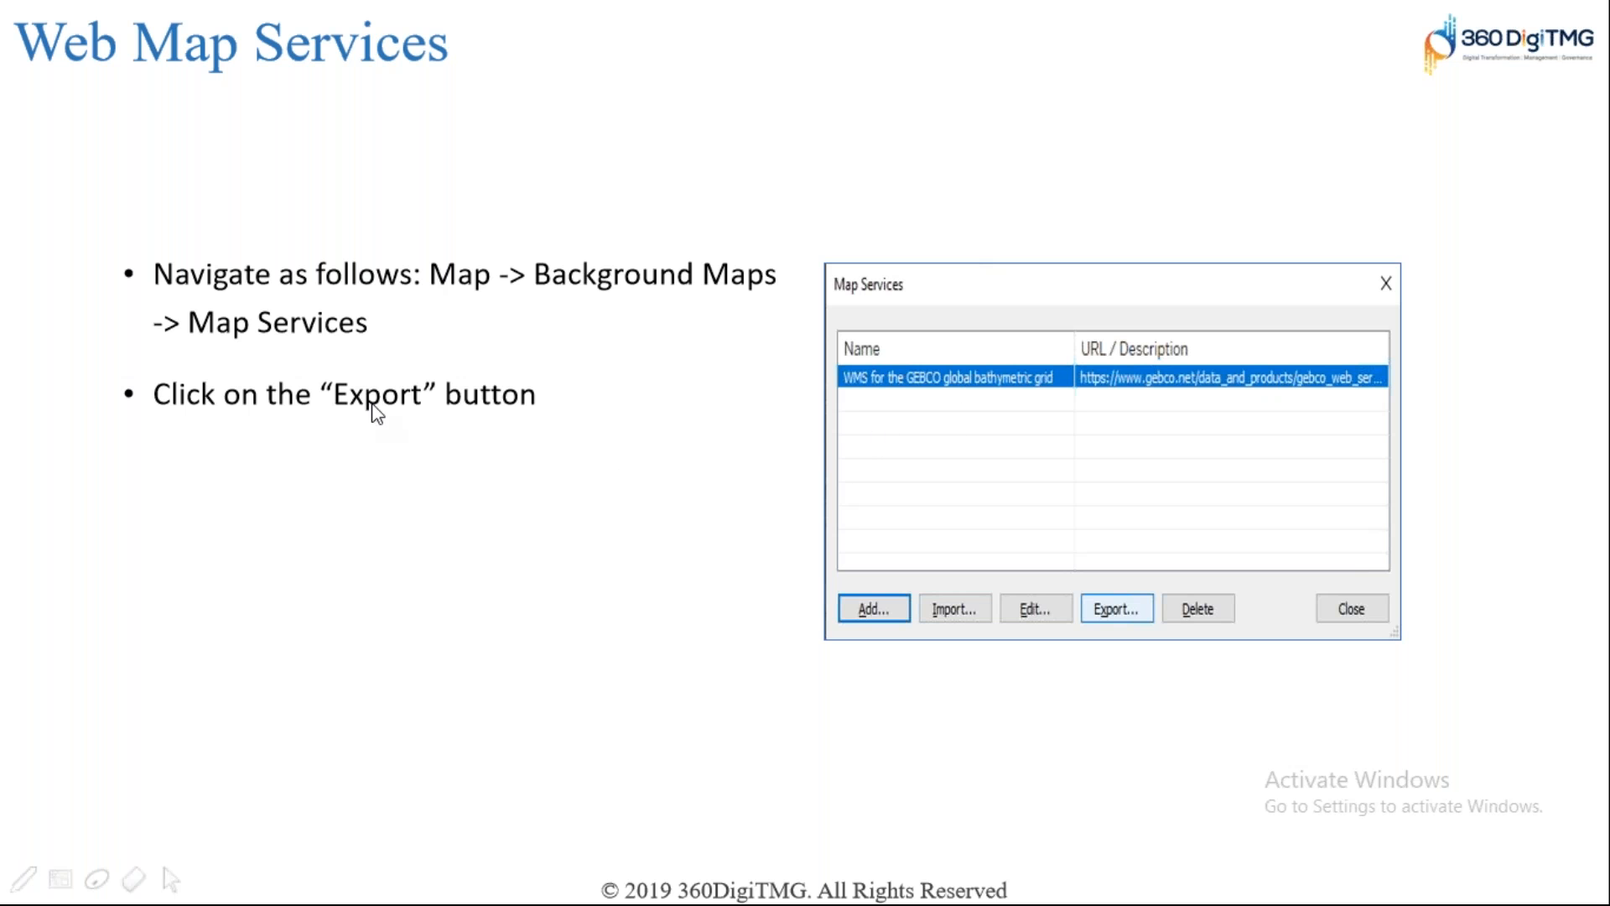
{"action": "left_click", "coordinate": [597, 495]}
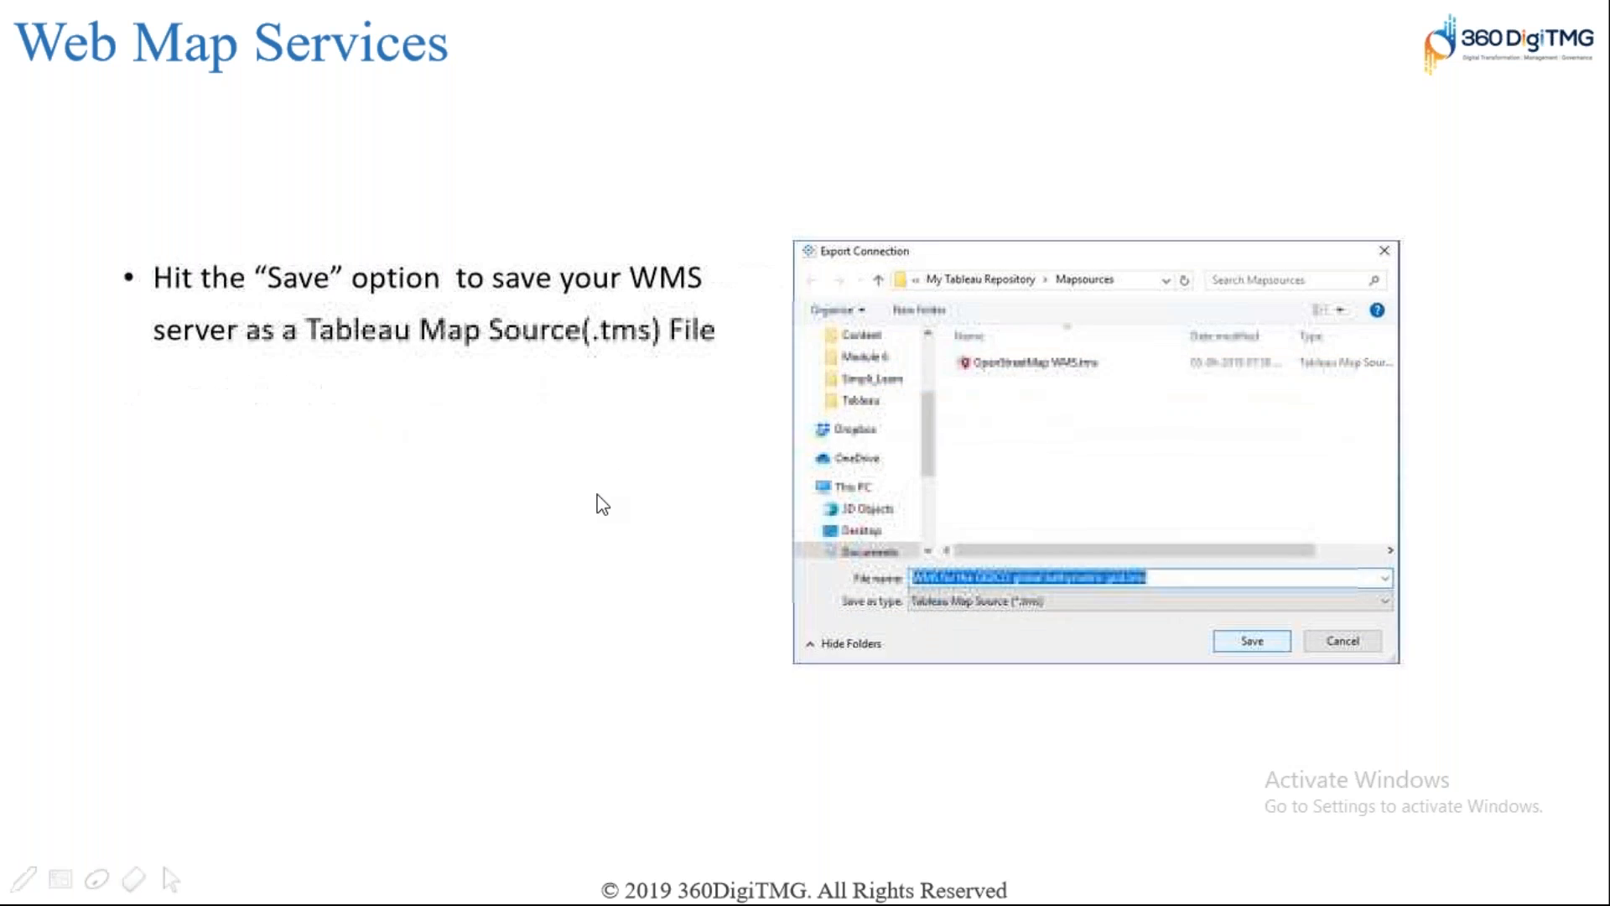
{"action": "key", "text": "Right"}
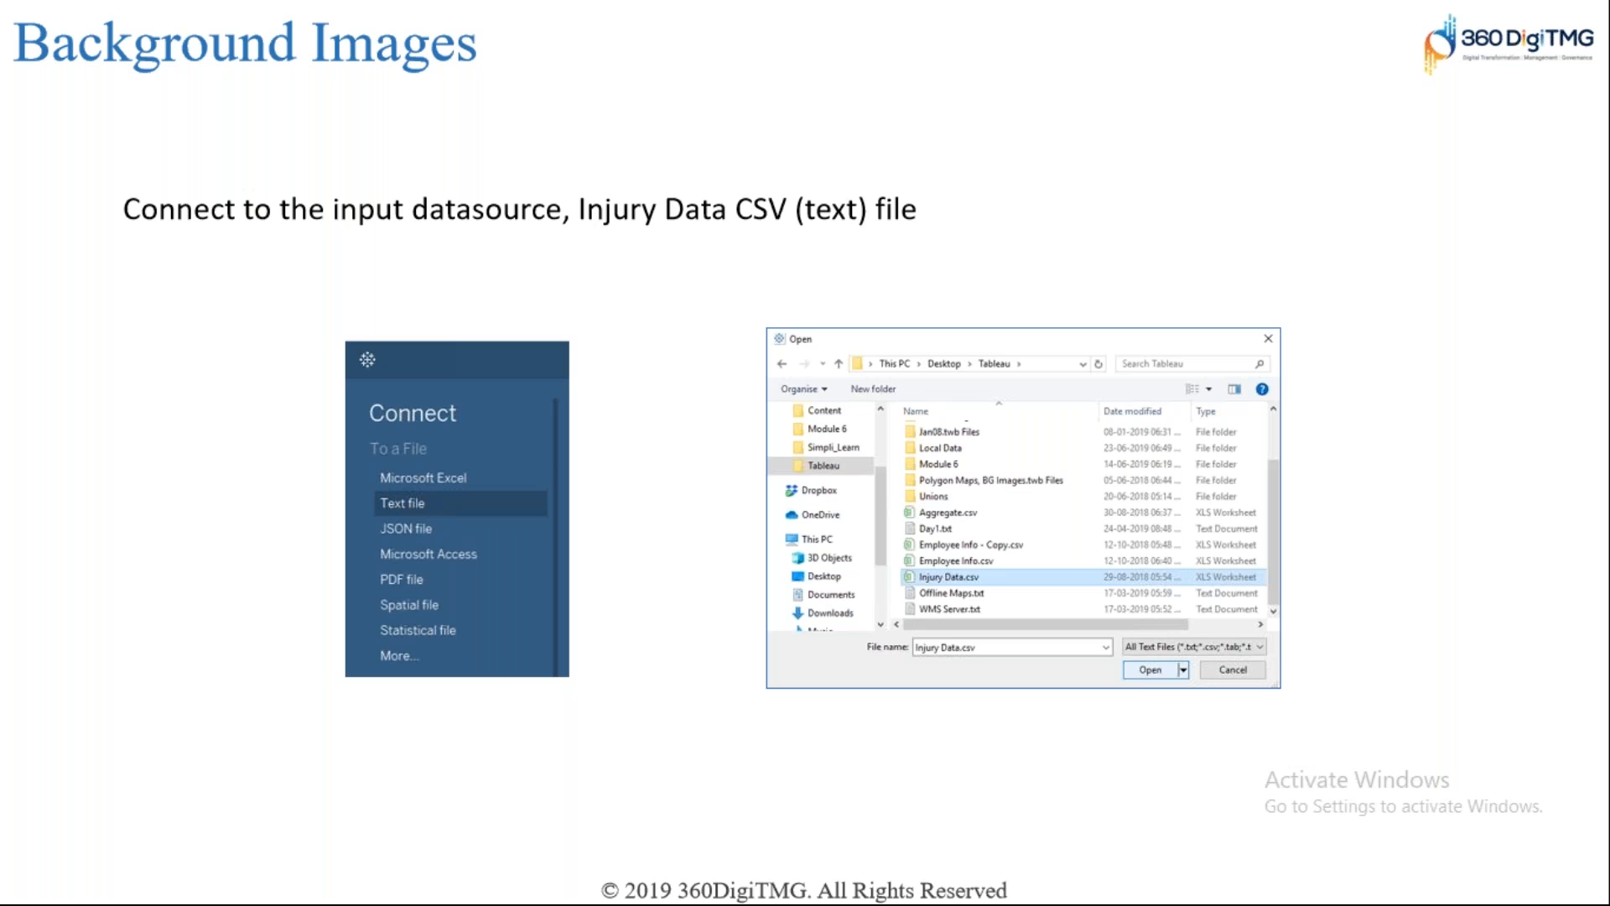
{"action": "key", "text": "alt+Tab"}
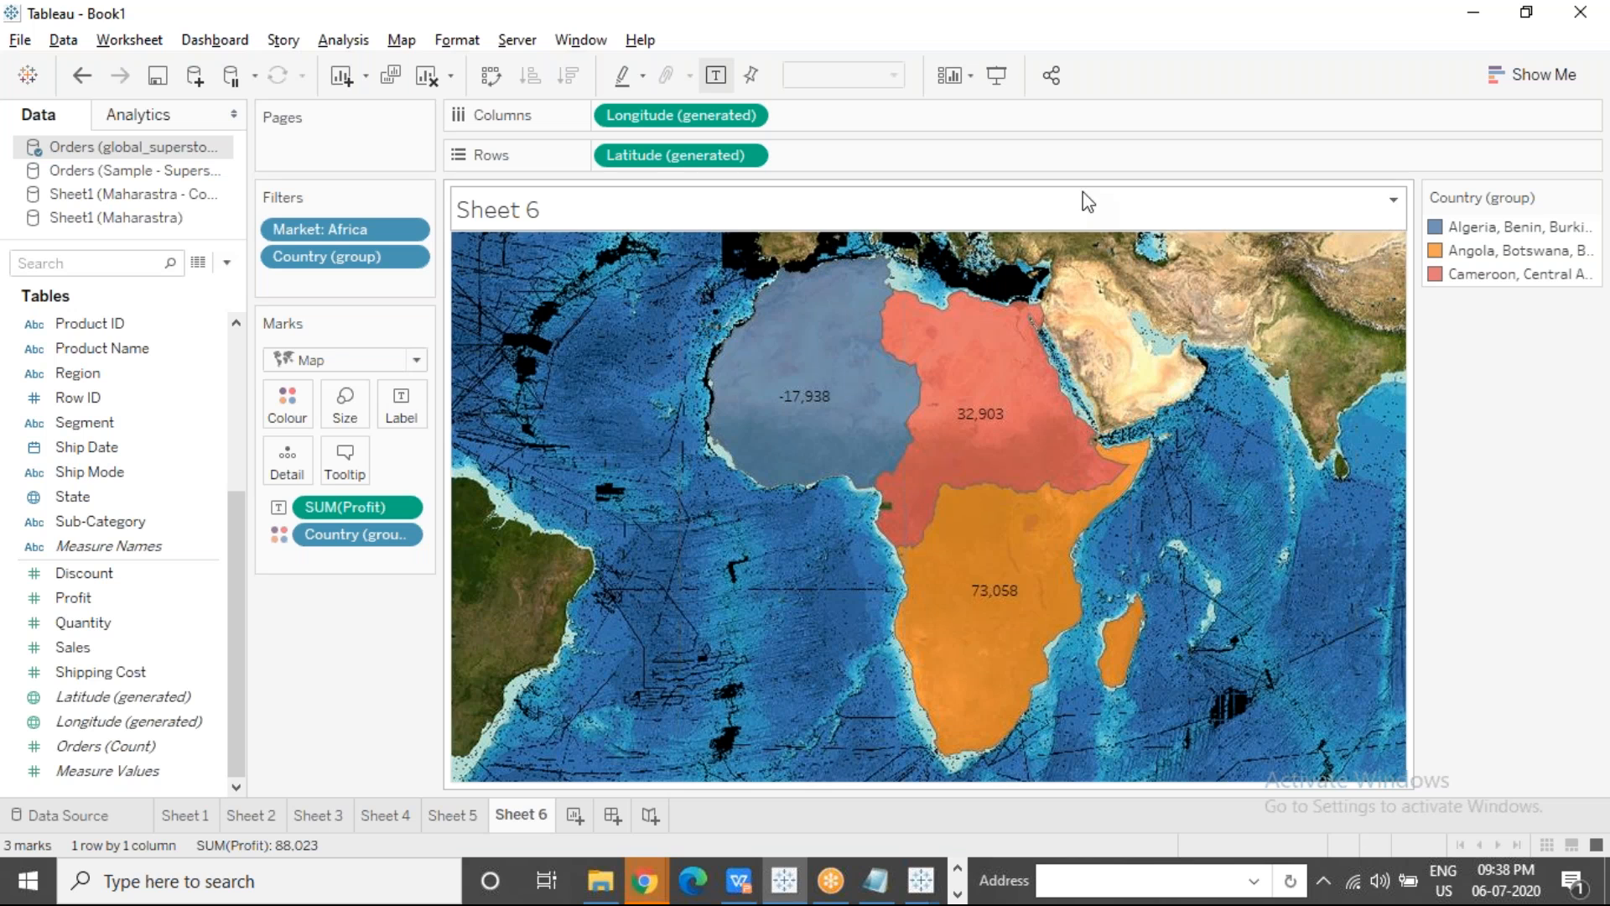
{"action": "left_click", "coordinate": [1191, 174]}
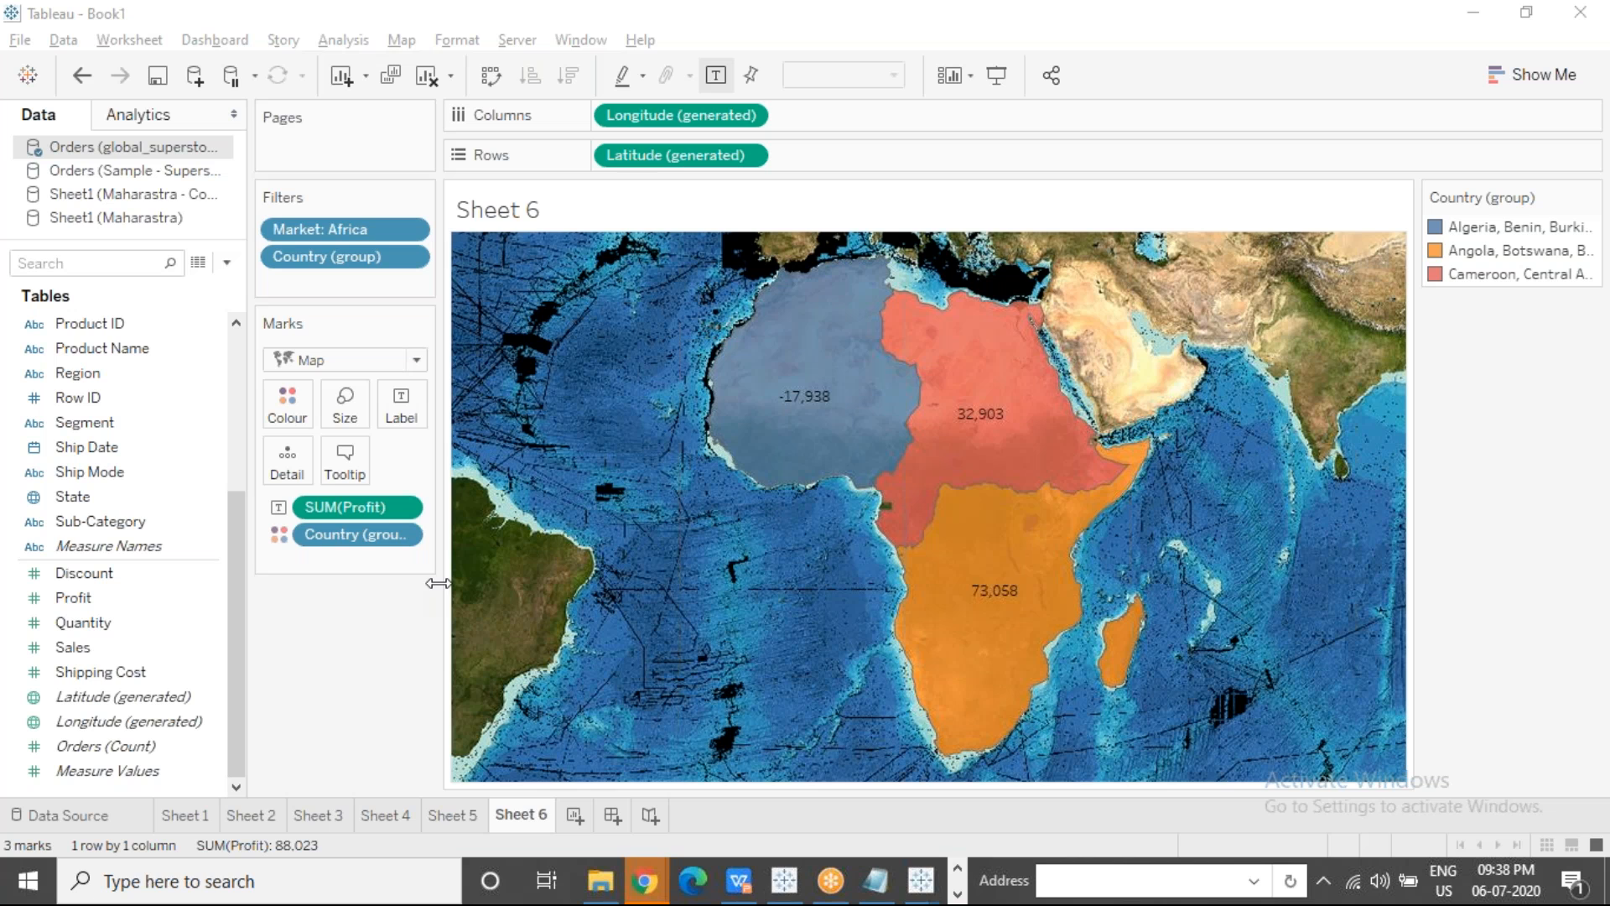
{"action": "mouse_move", "coordinate": [488, 371]}
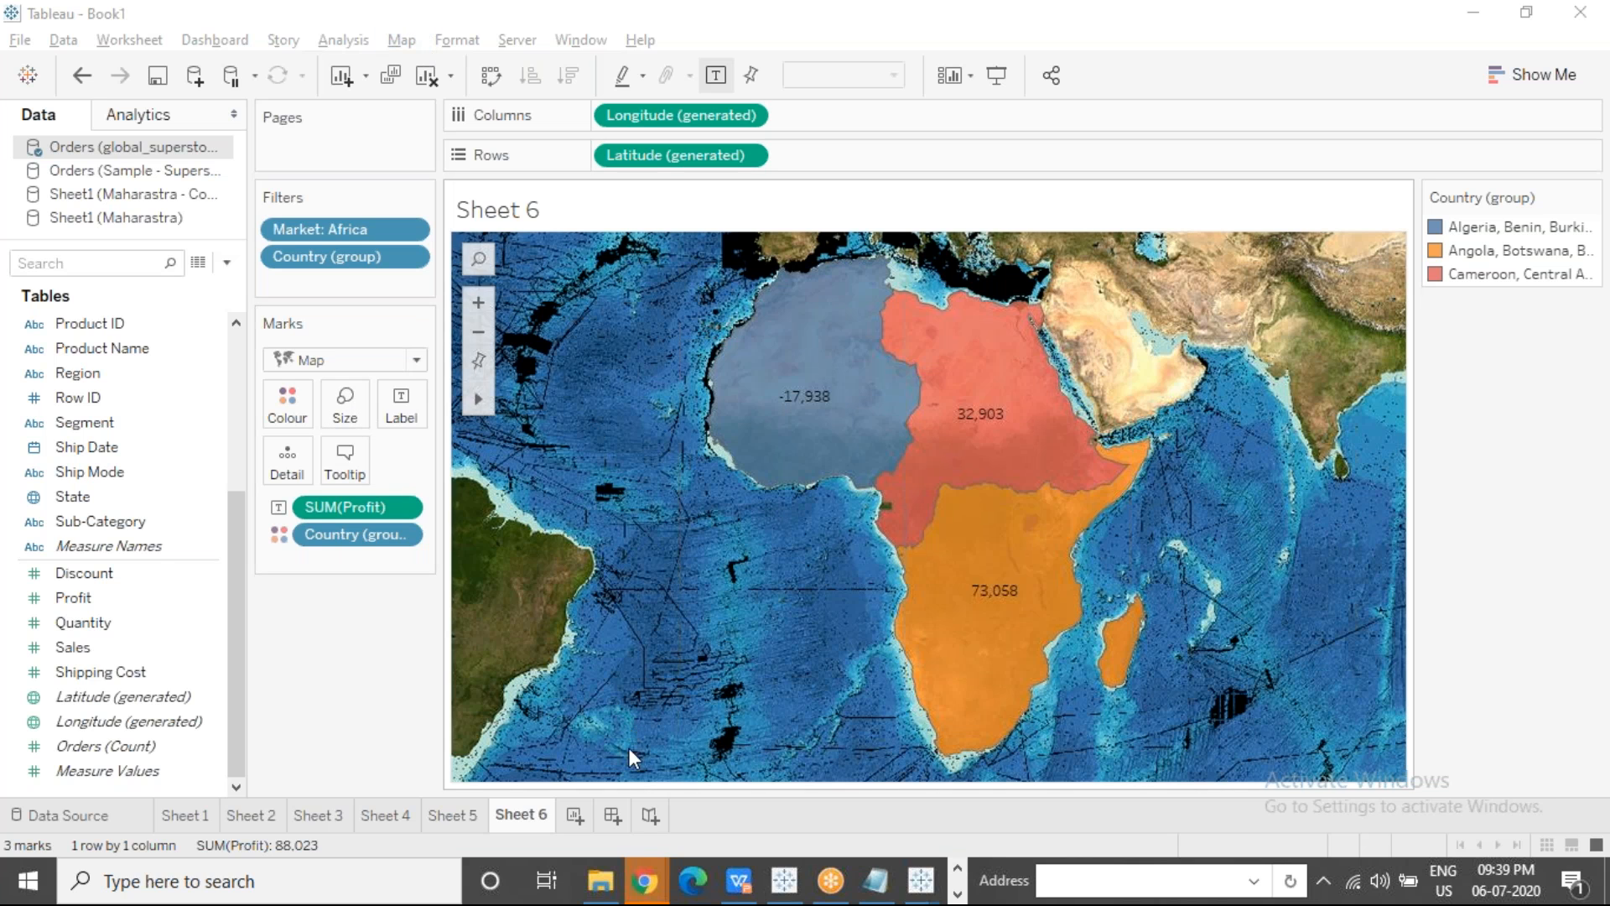
Step: Switch to the Chrome window with the GEBCO page and open Mapbox Studio at studio.mapbox.com
{"action": "mouse_move", "coordinate": [647, 886]}
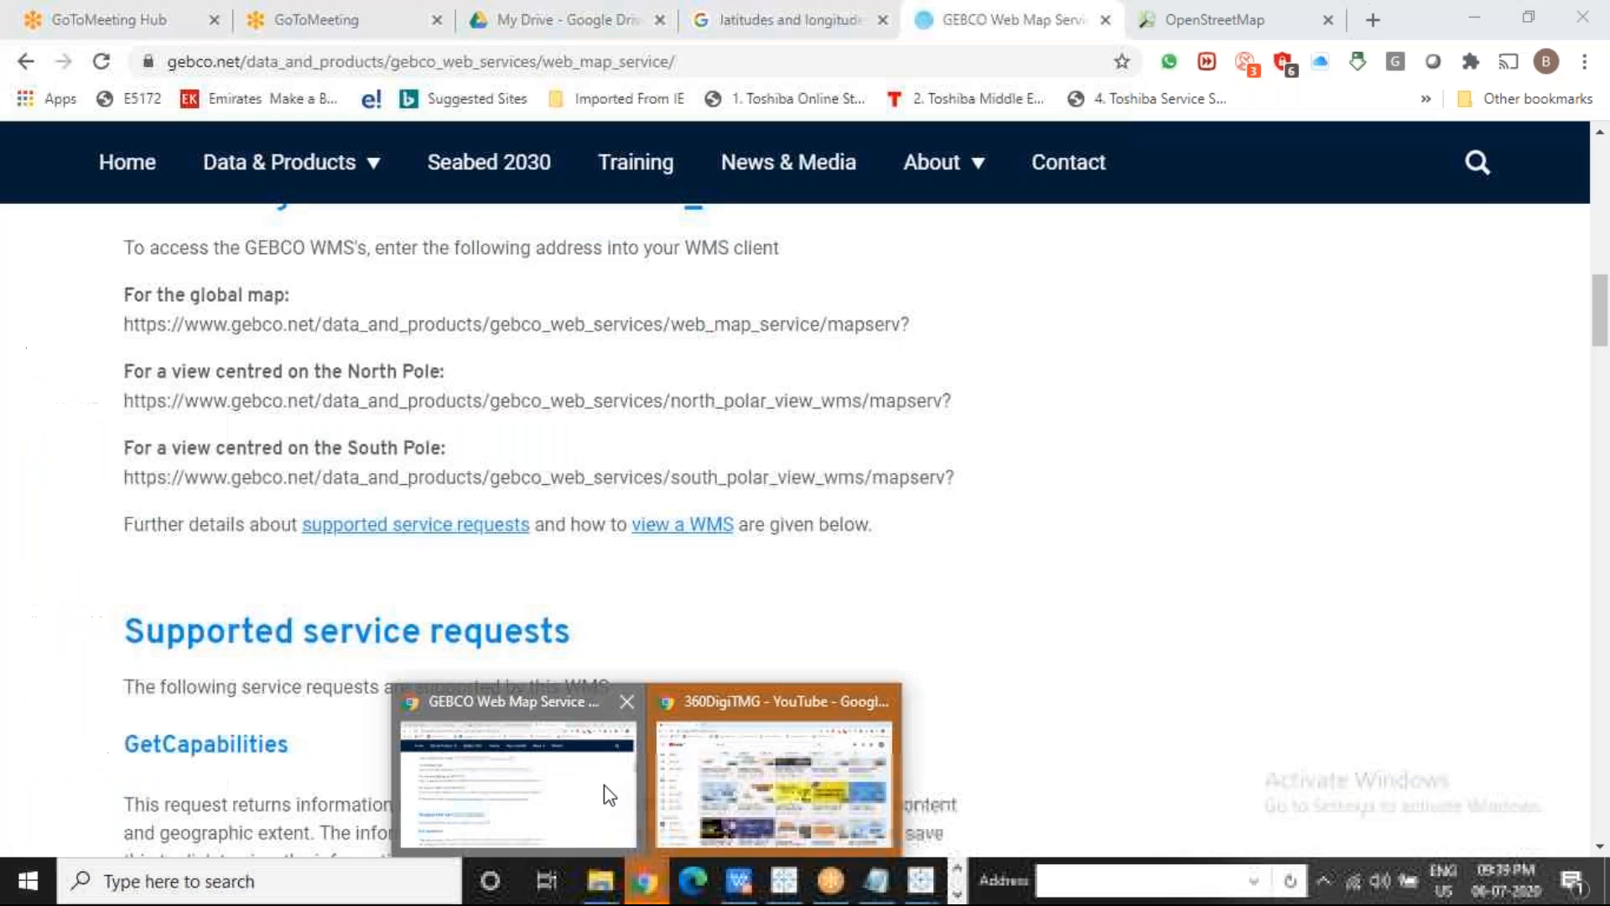
{"action": "left_click", "coordinate": [610, 788]}
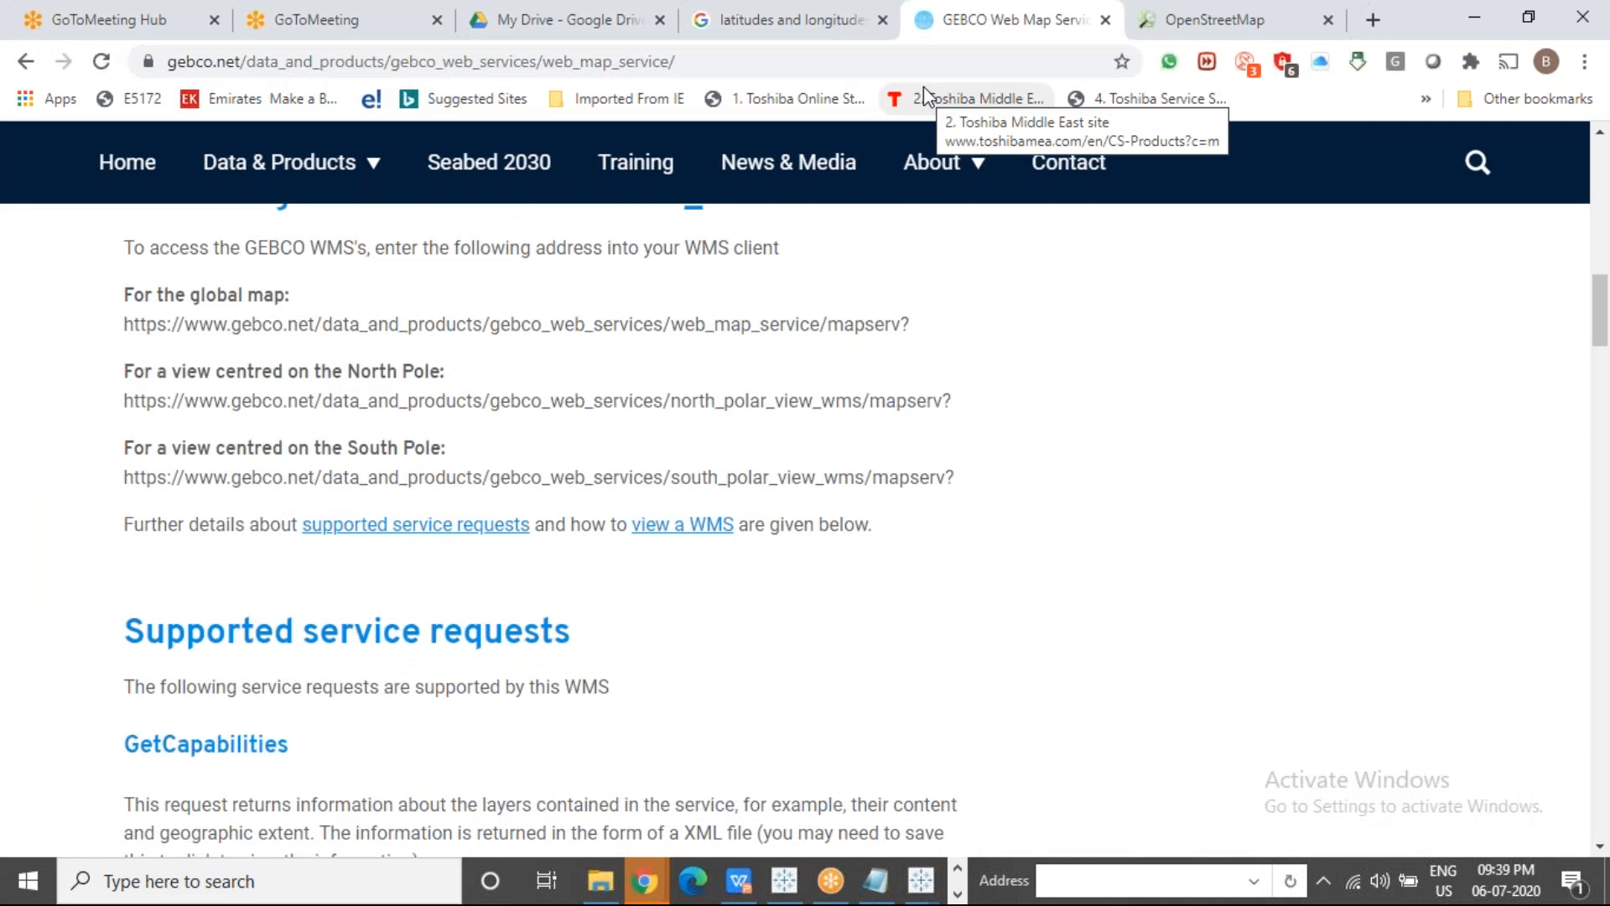
{"action": "left_click", "coordinate": [859, 63]}
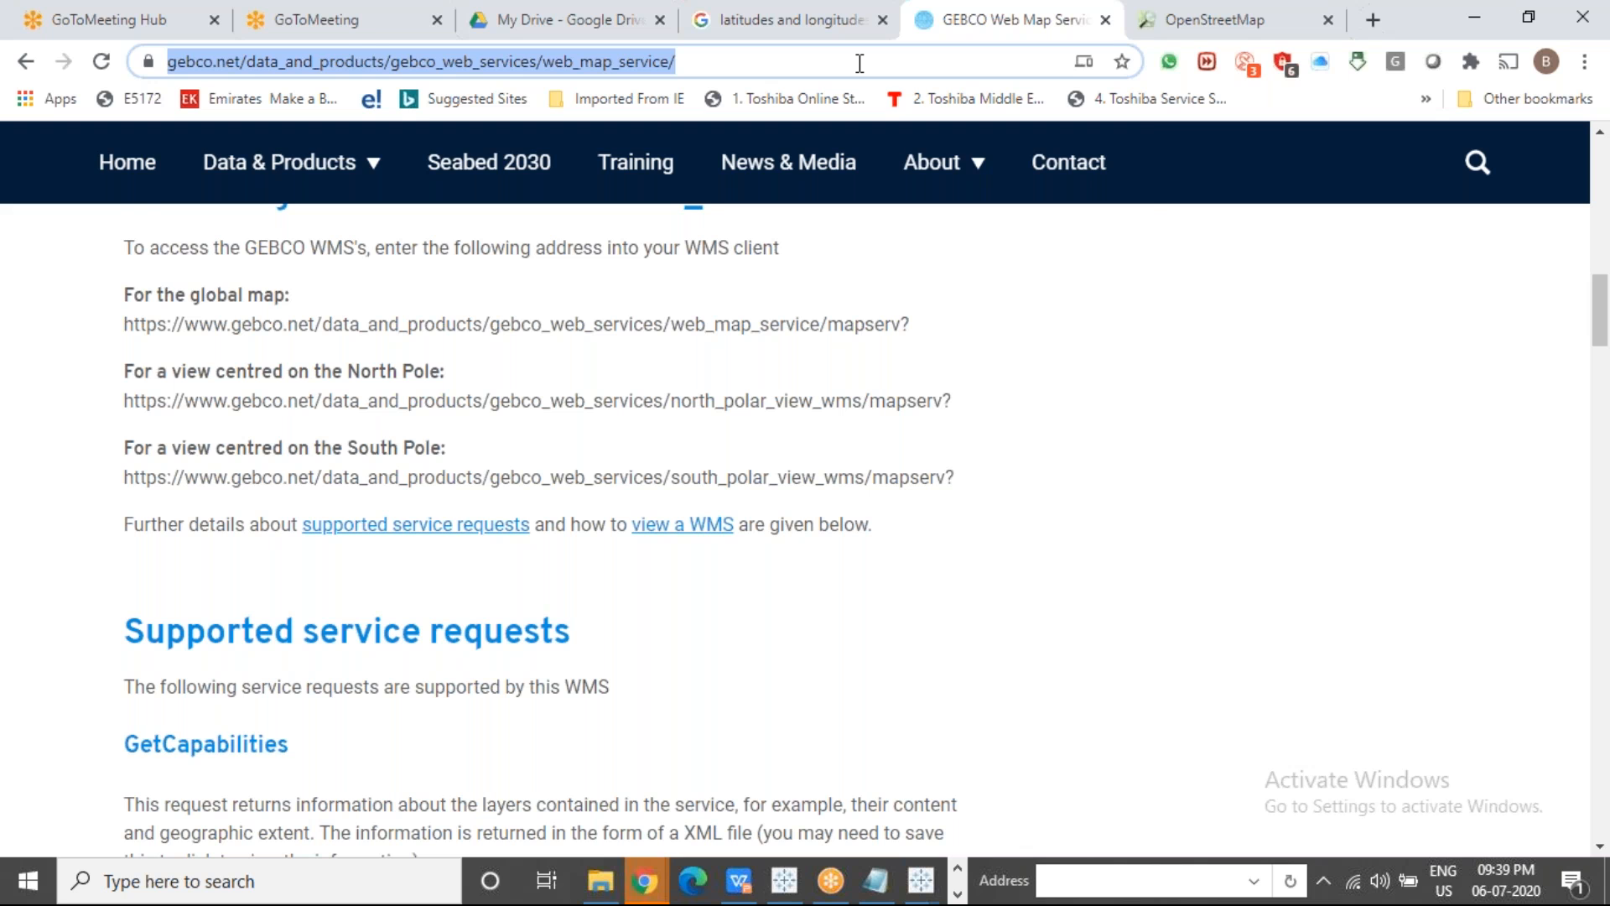
{"action": "type", "text": "map"}
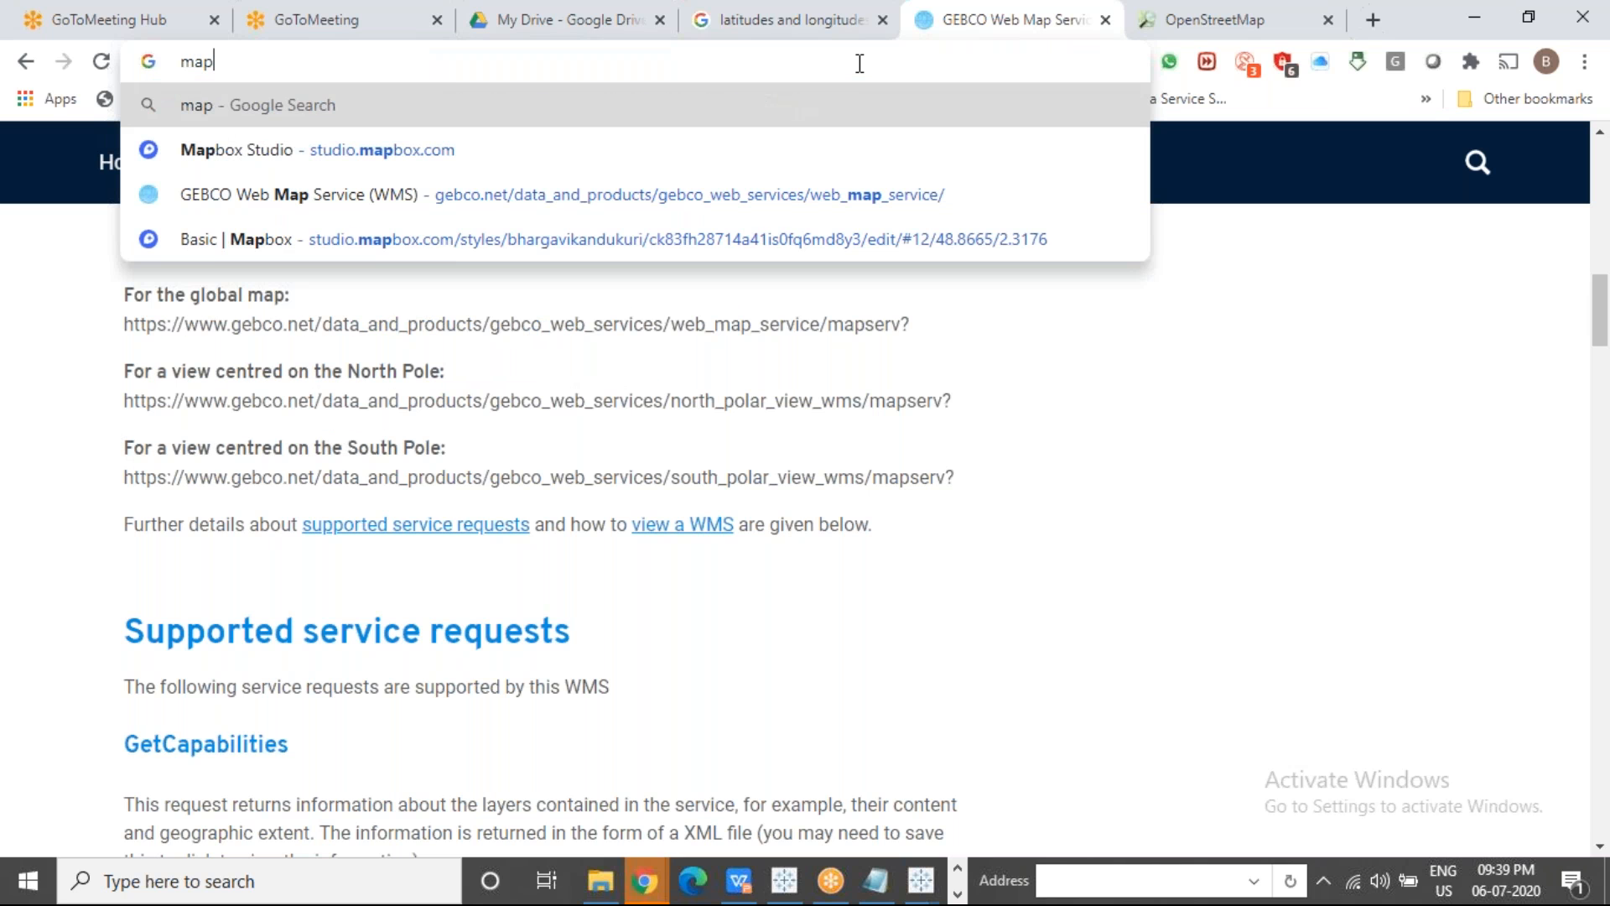
{"action": "key", "text": "Down"}
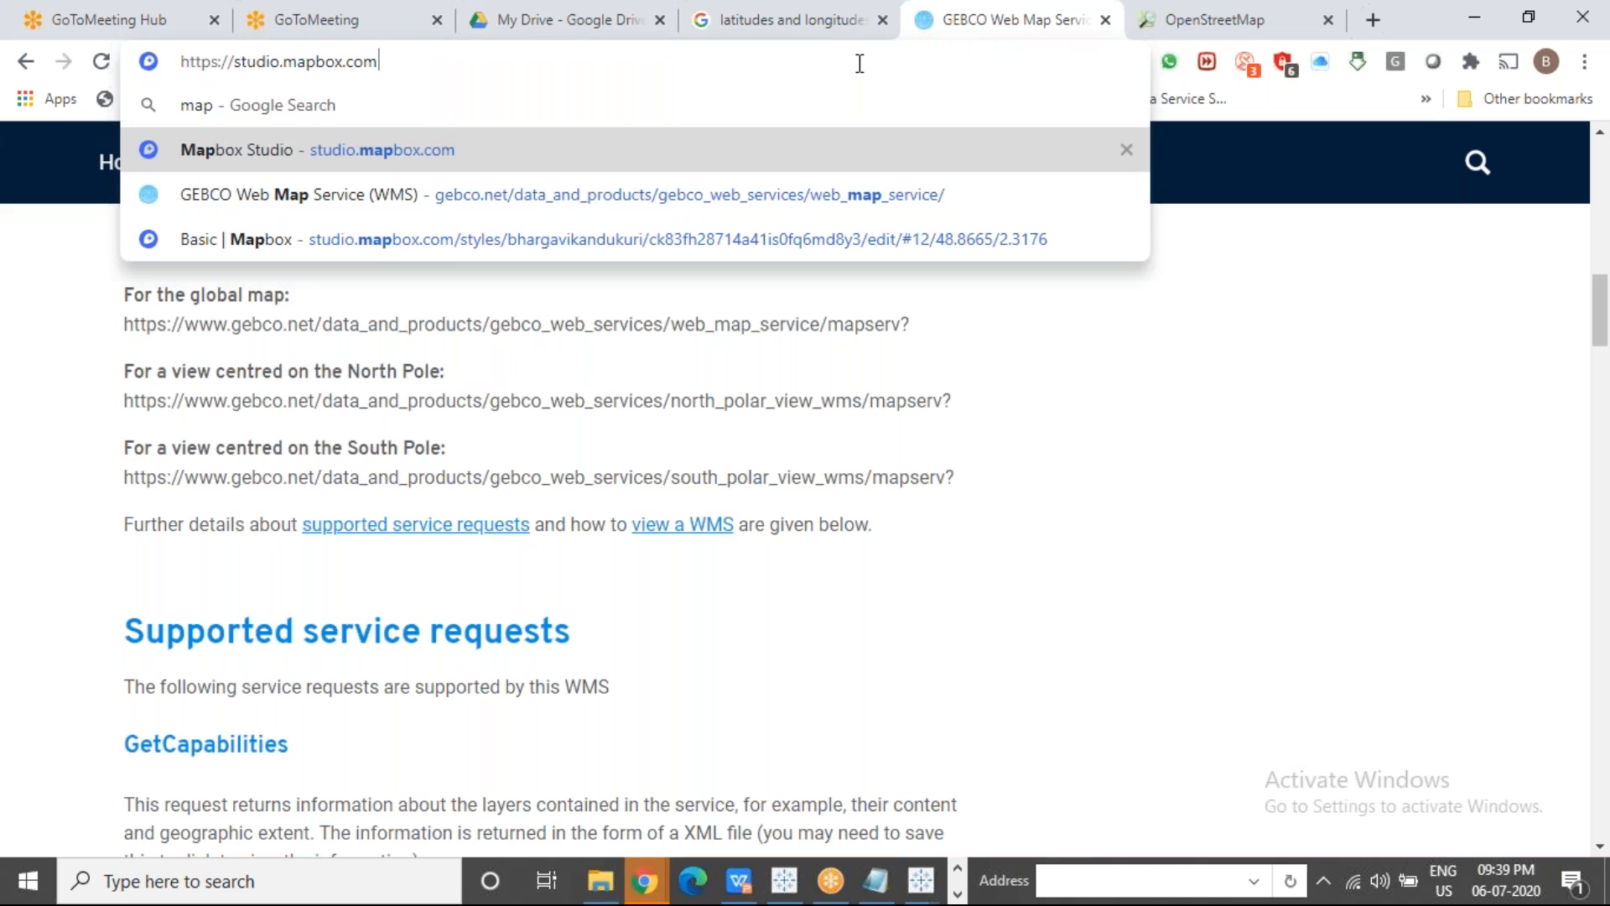
{"action": "key", "text": "Return"}
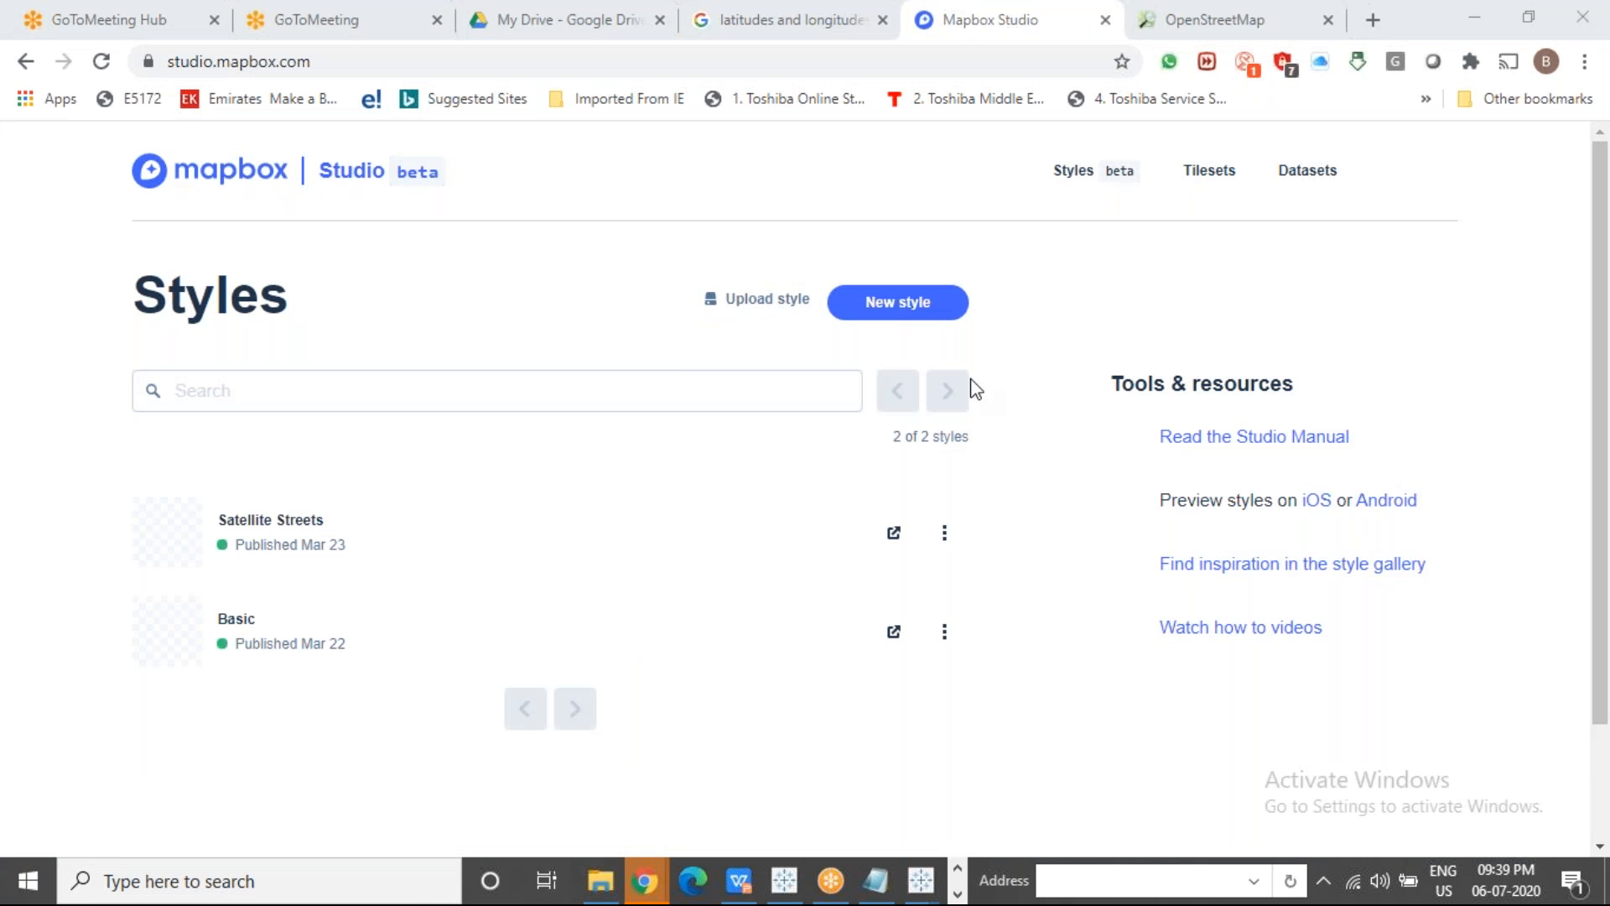
Step: Check the Mapbox account options, close them and open the Basic style in the style editor
{"action": "left_click", "coordinate": [1452, 178]}
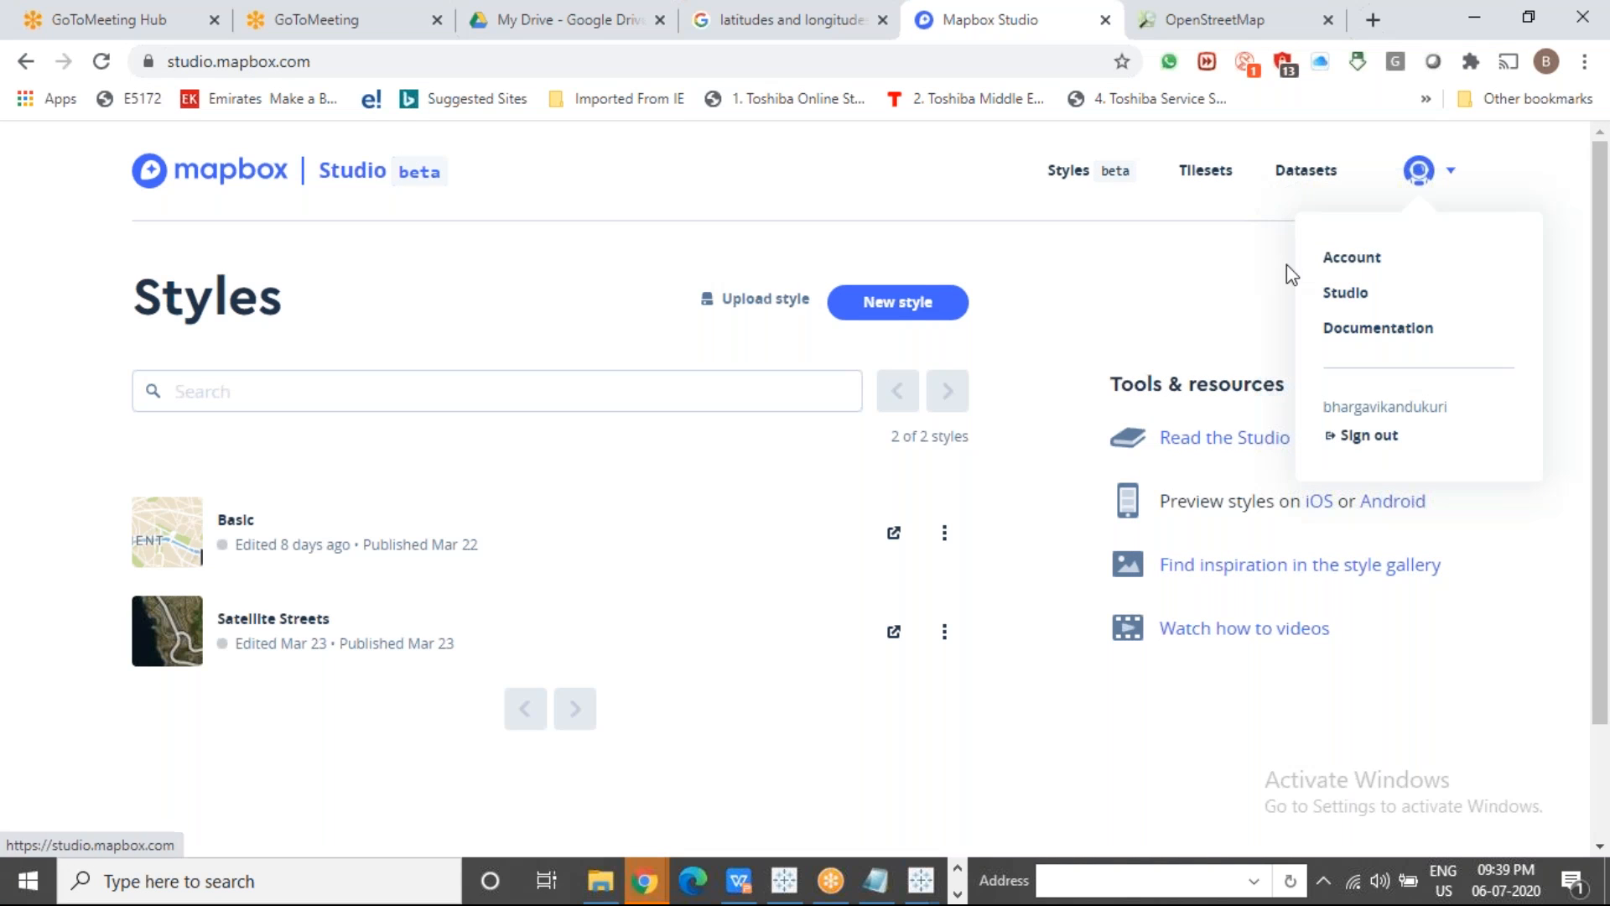
{"action": "left_click", "coordinate": [1141, 253]}
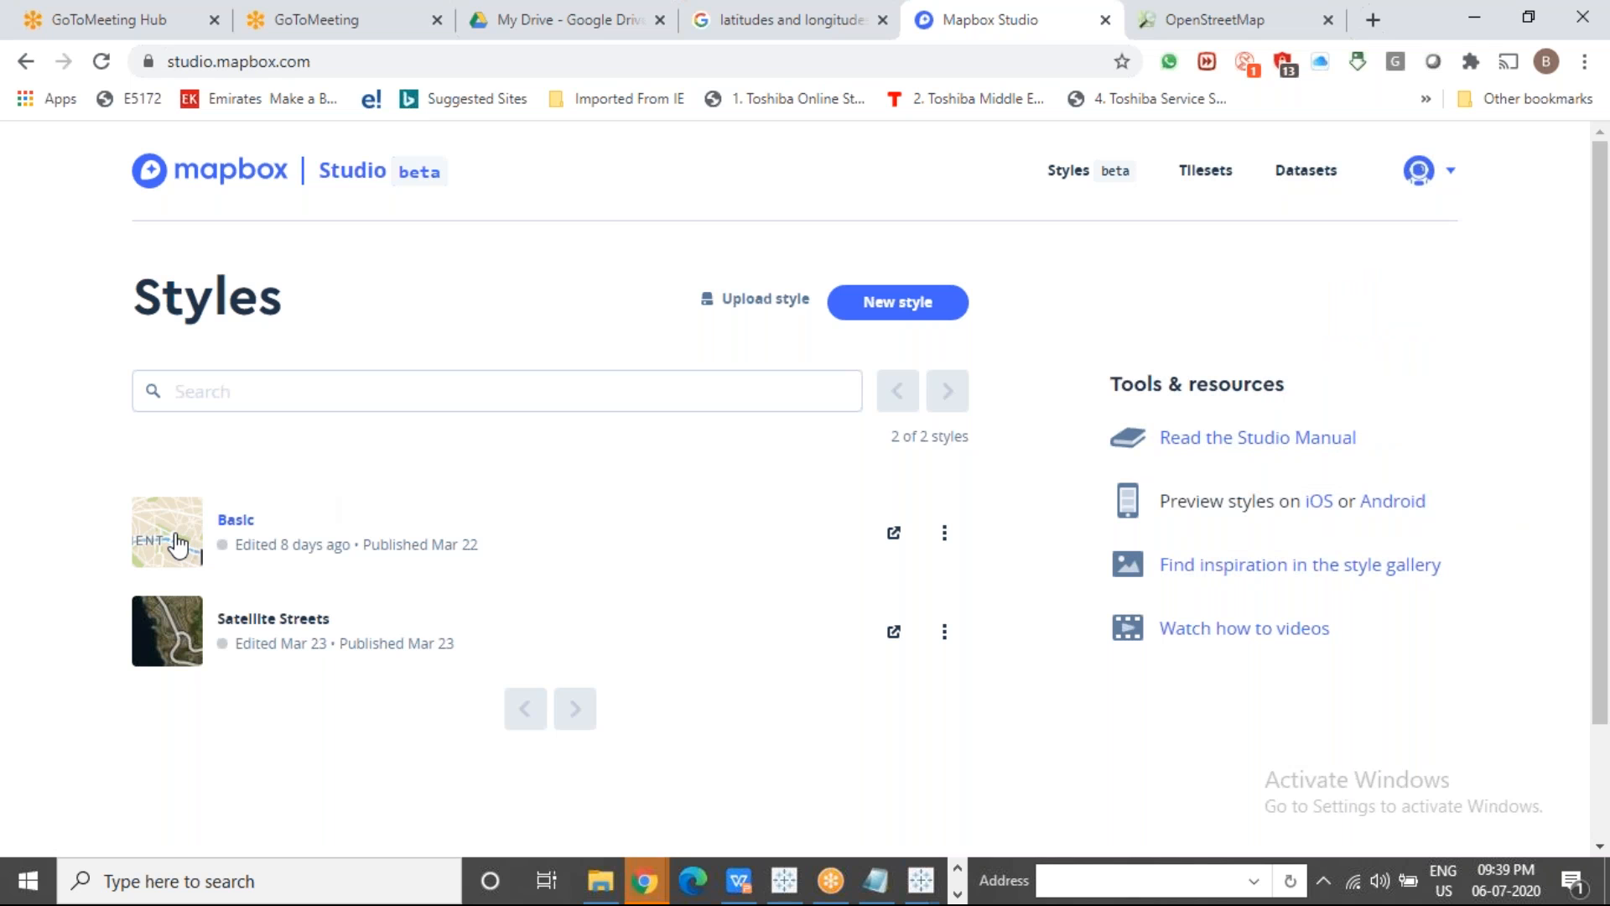
{"action": "left_click", "coordinate": [199, 544]}
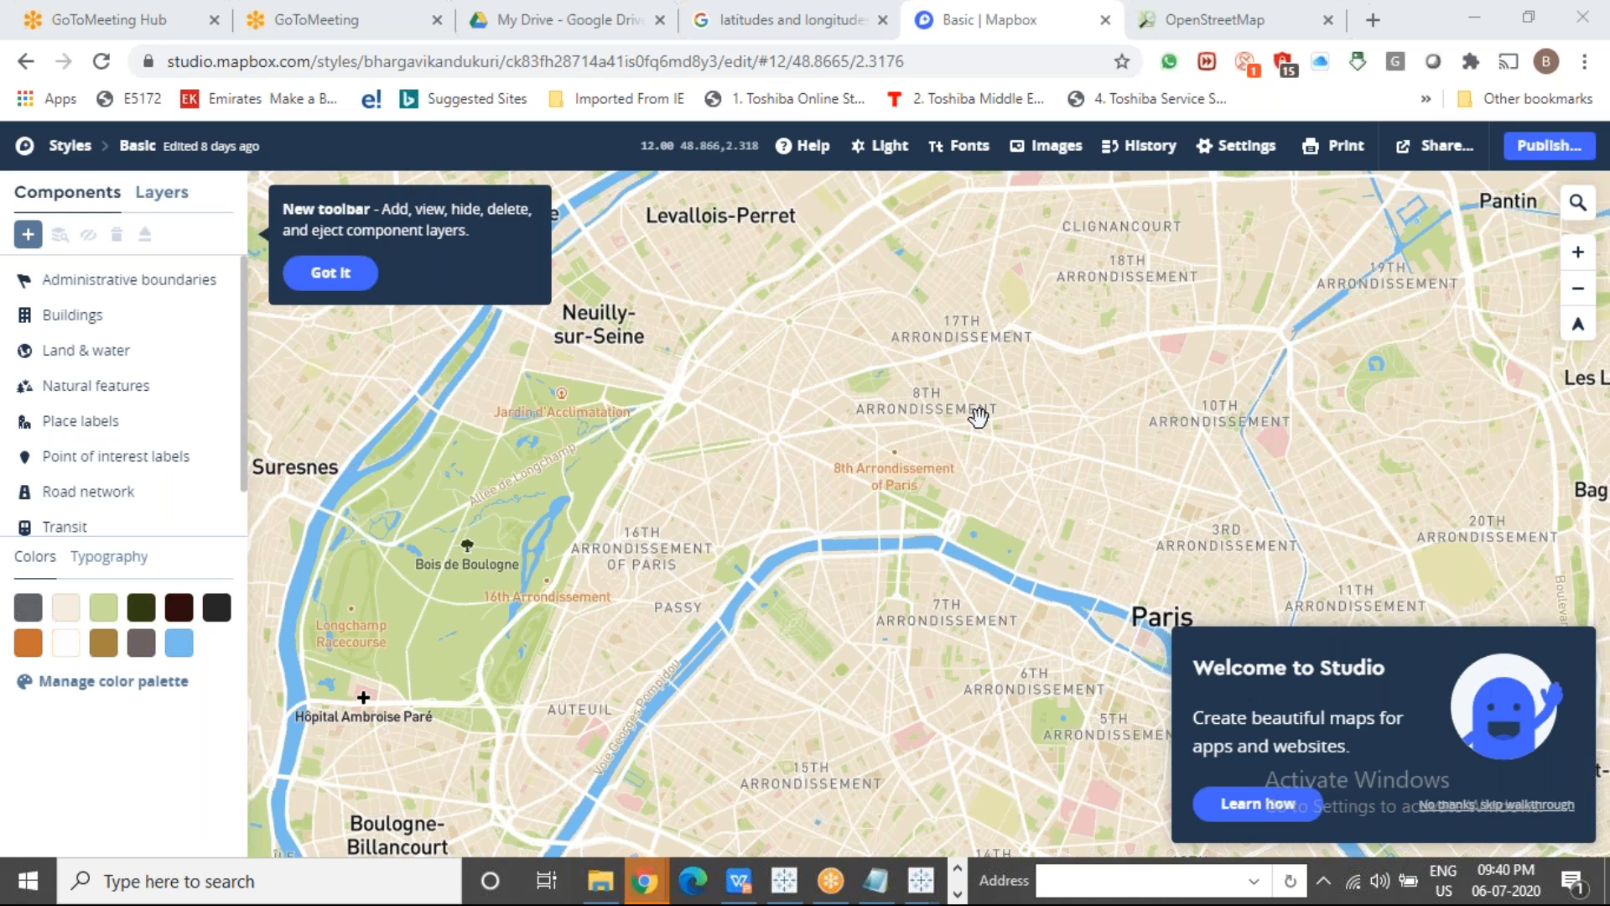
Step: Open the Basic style's sharing options and copy its third-party integration URL for Tableau
{"action": "left_click", "coordinate": [1441, 156]}
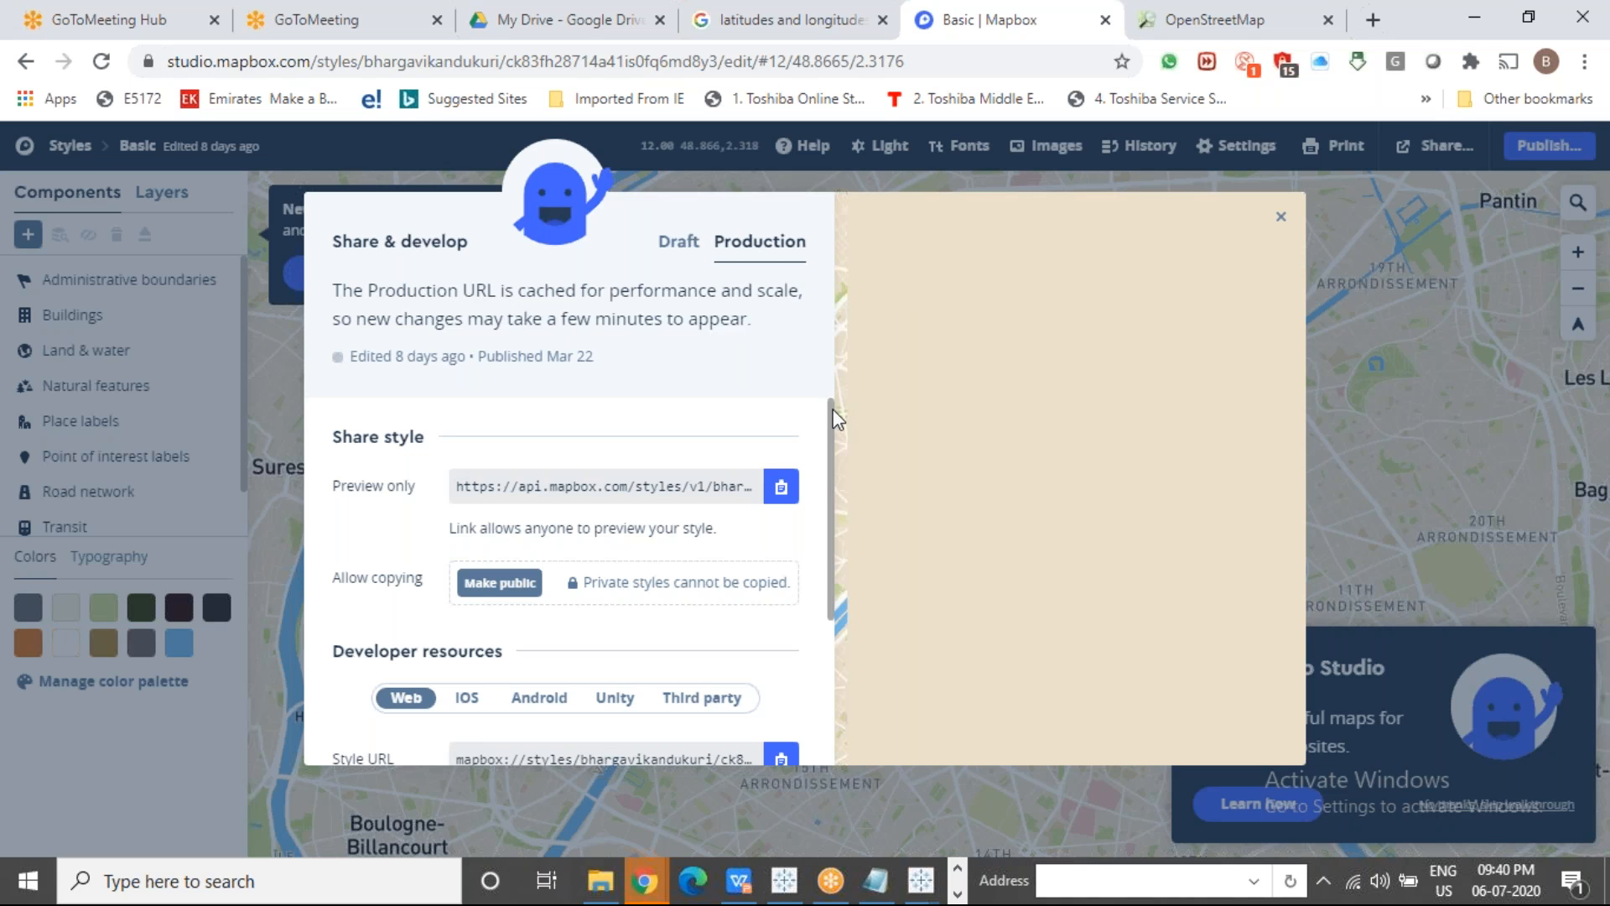
{"action": "mouse_move", "coordinate": [829, 422]}
{"action": "left_mouse_down"}
{"action": "mouse_move", "coordinate": [827, 458]}
{"action": "mouse_move", "coordinate": [822, 413]}
{"action": "left_mouse_up"}
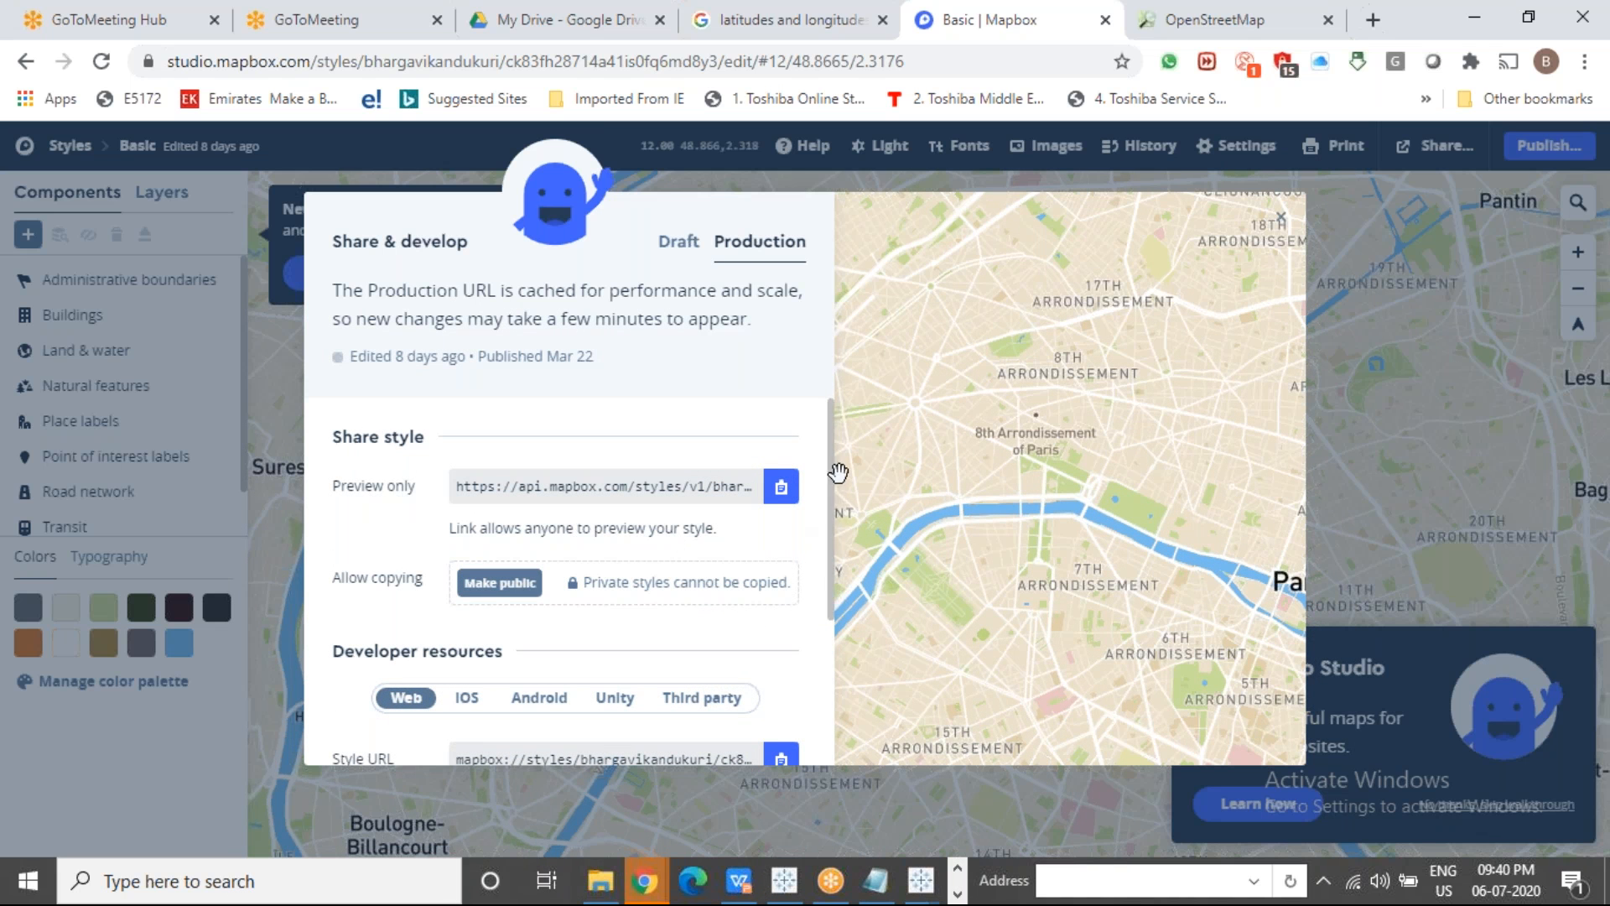
{"action": "left_click_drag", "start_coordinate": [826, 484], "coordinate": [804, 611]}
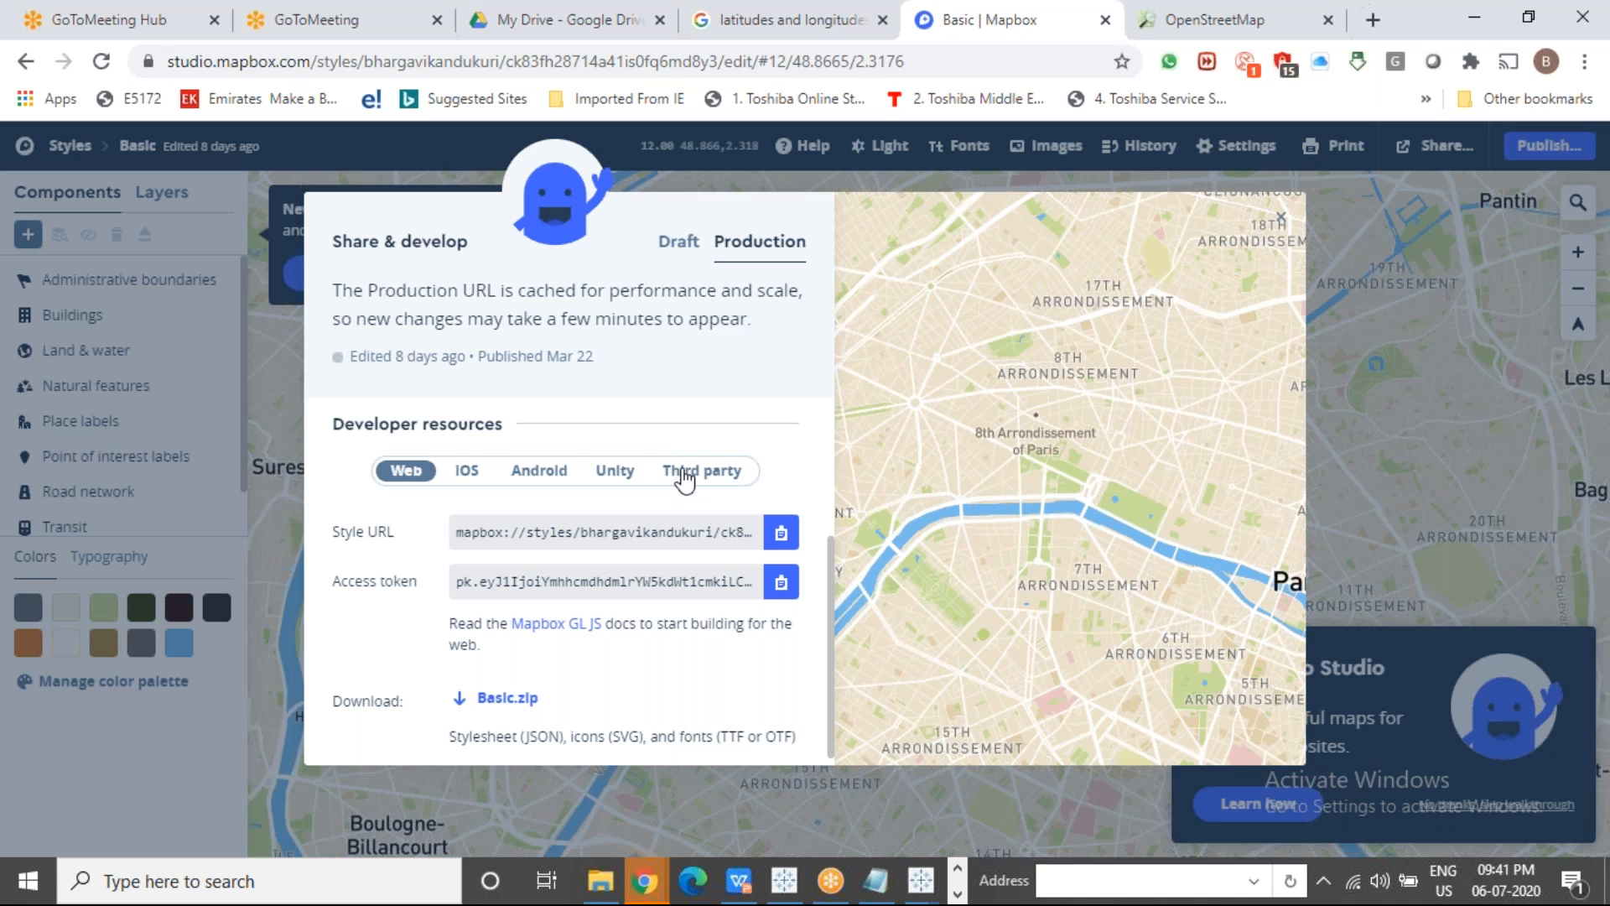
{"action": "left_click", "coordinate": [685, 476]}
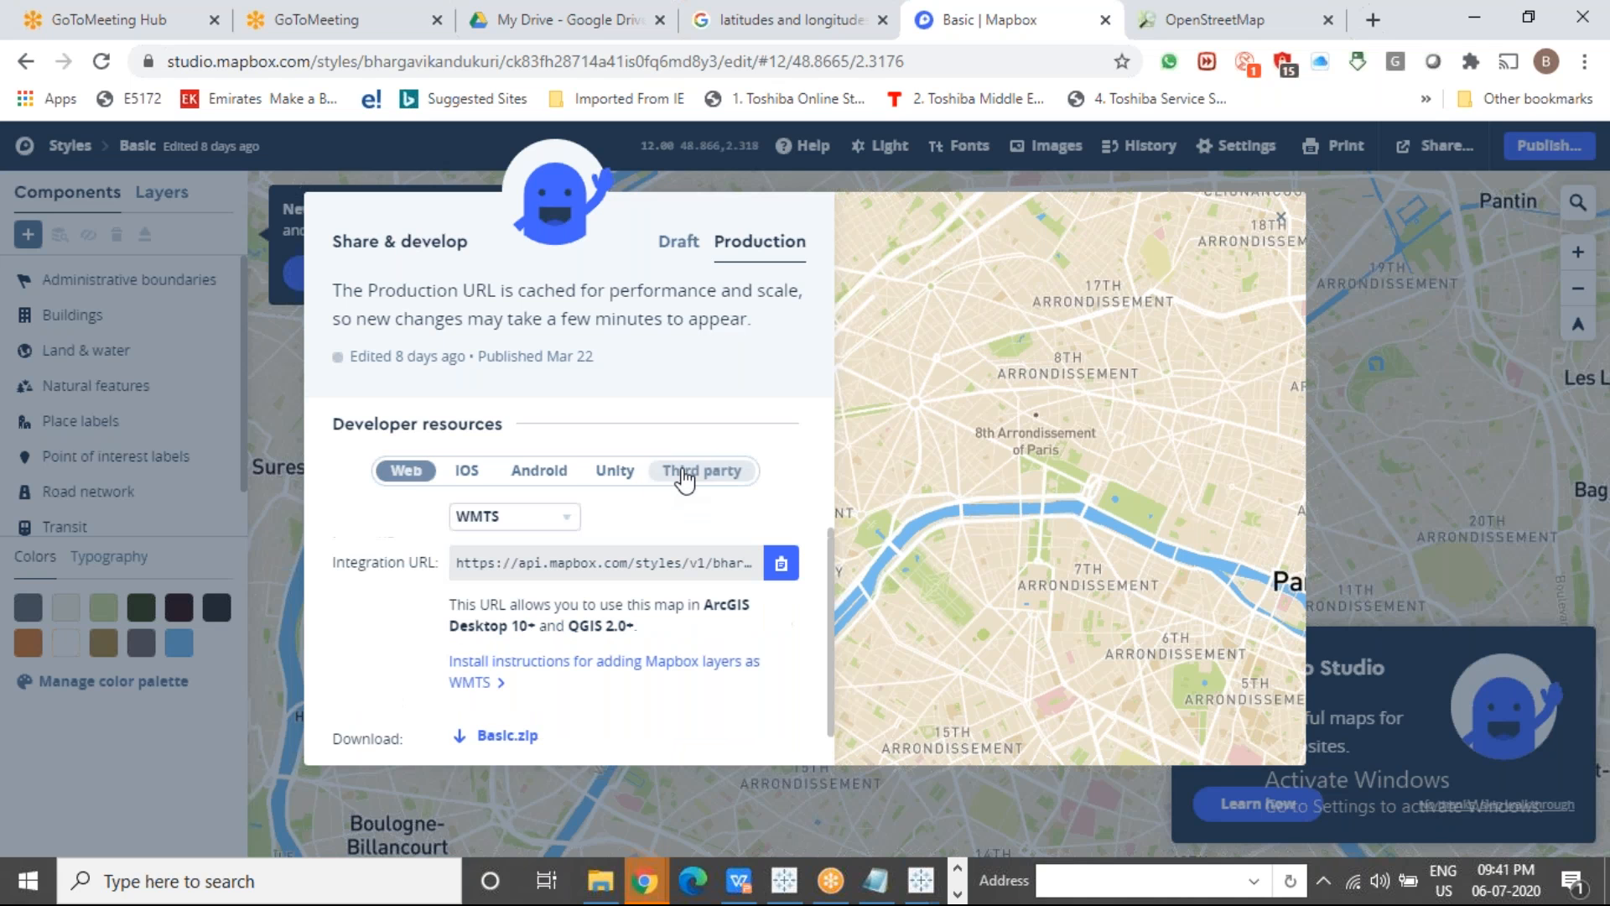
{"action": "left_click", "coordinate": [569, 525]}
{"action": "left_click", "coordinate": [509, 607]}
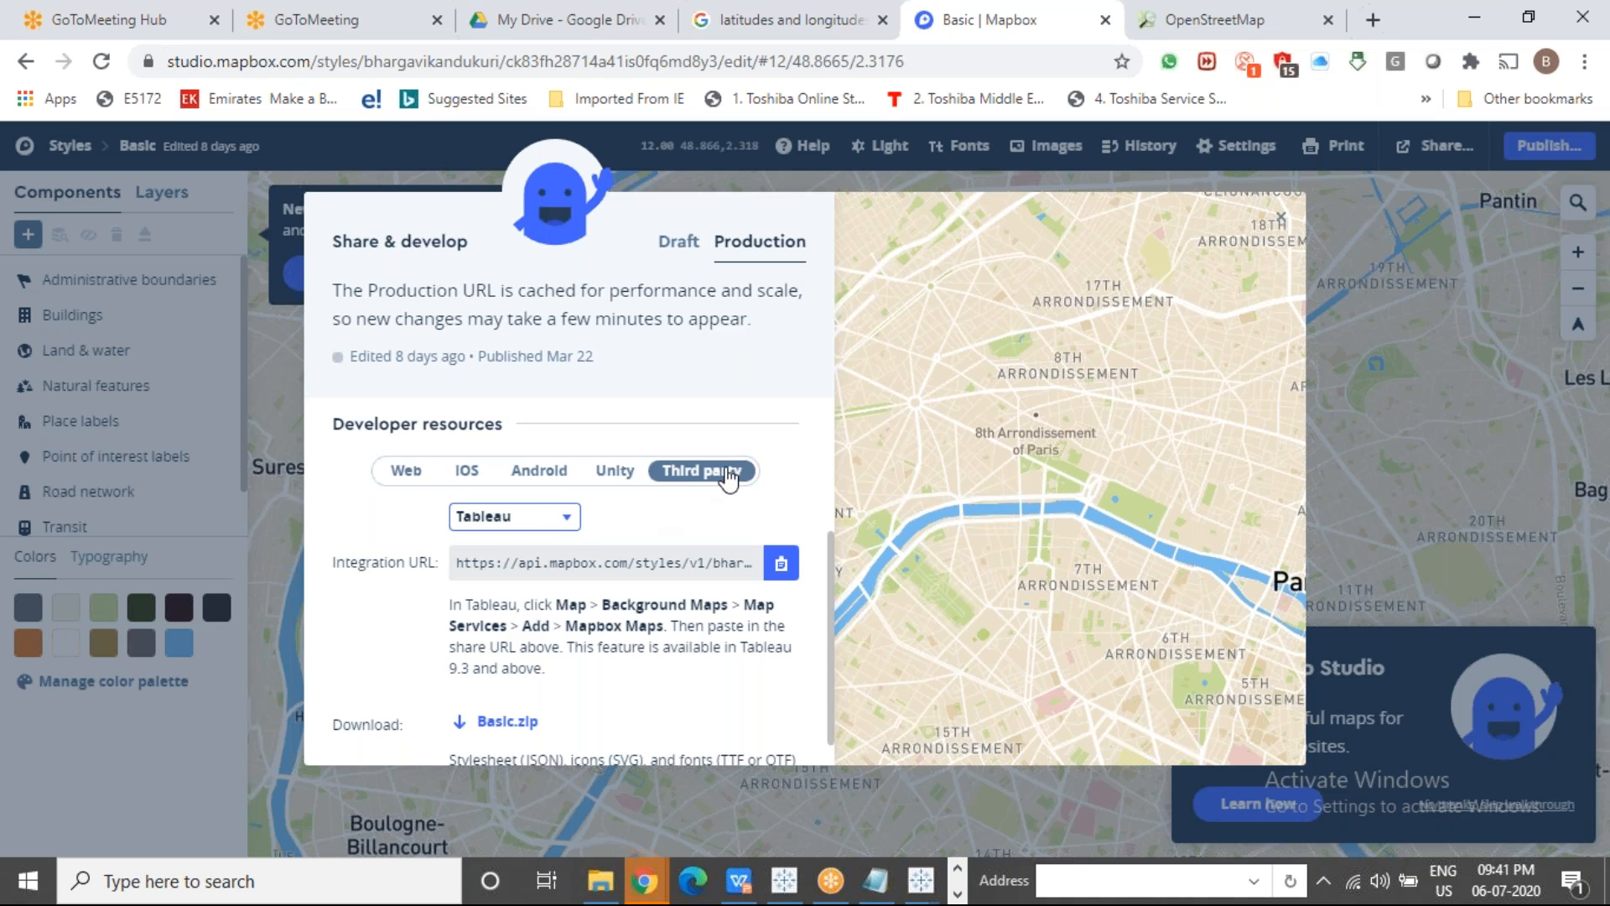
{"action": "left_click", "coordinate": [537, 560]}
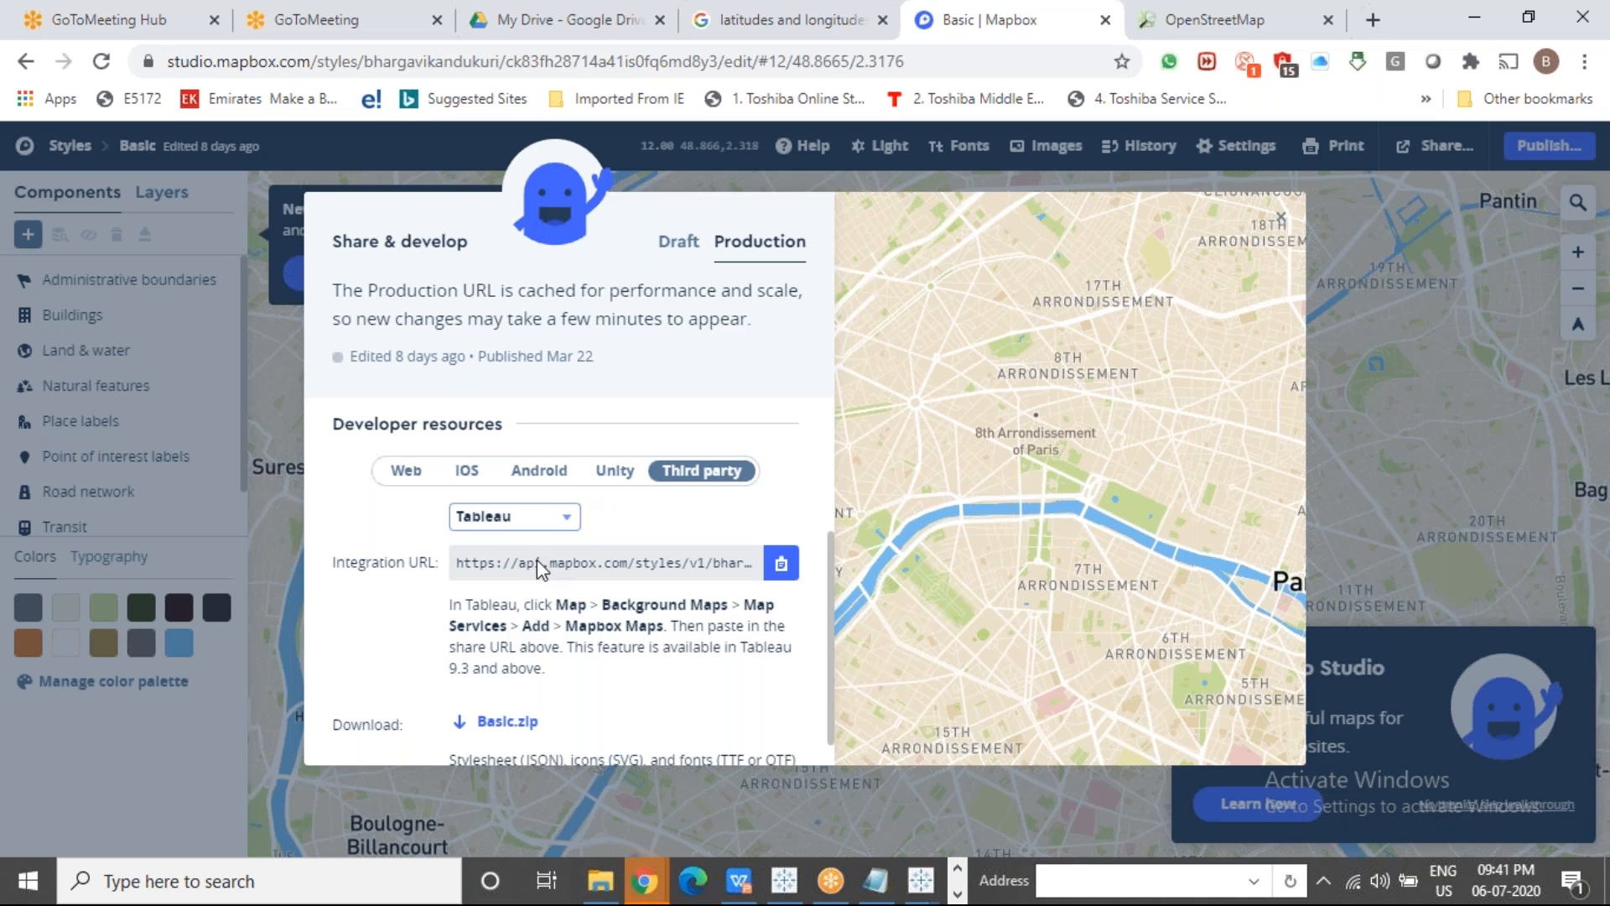
{"action": "left_click", "coordinate": [788, 573]}
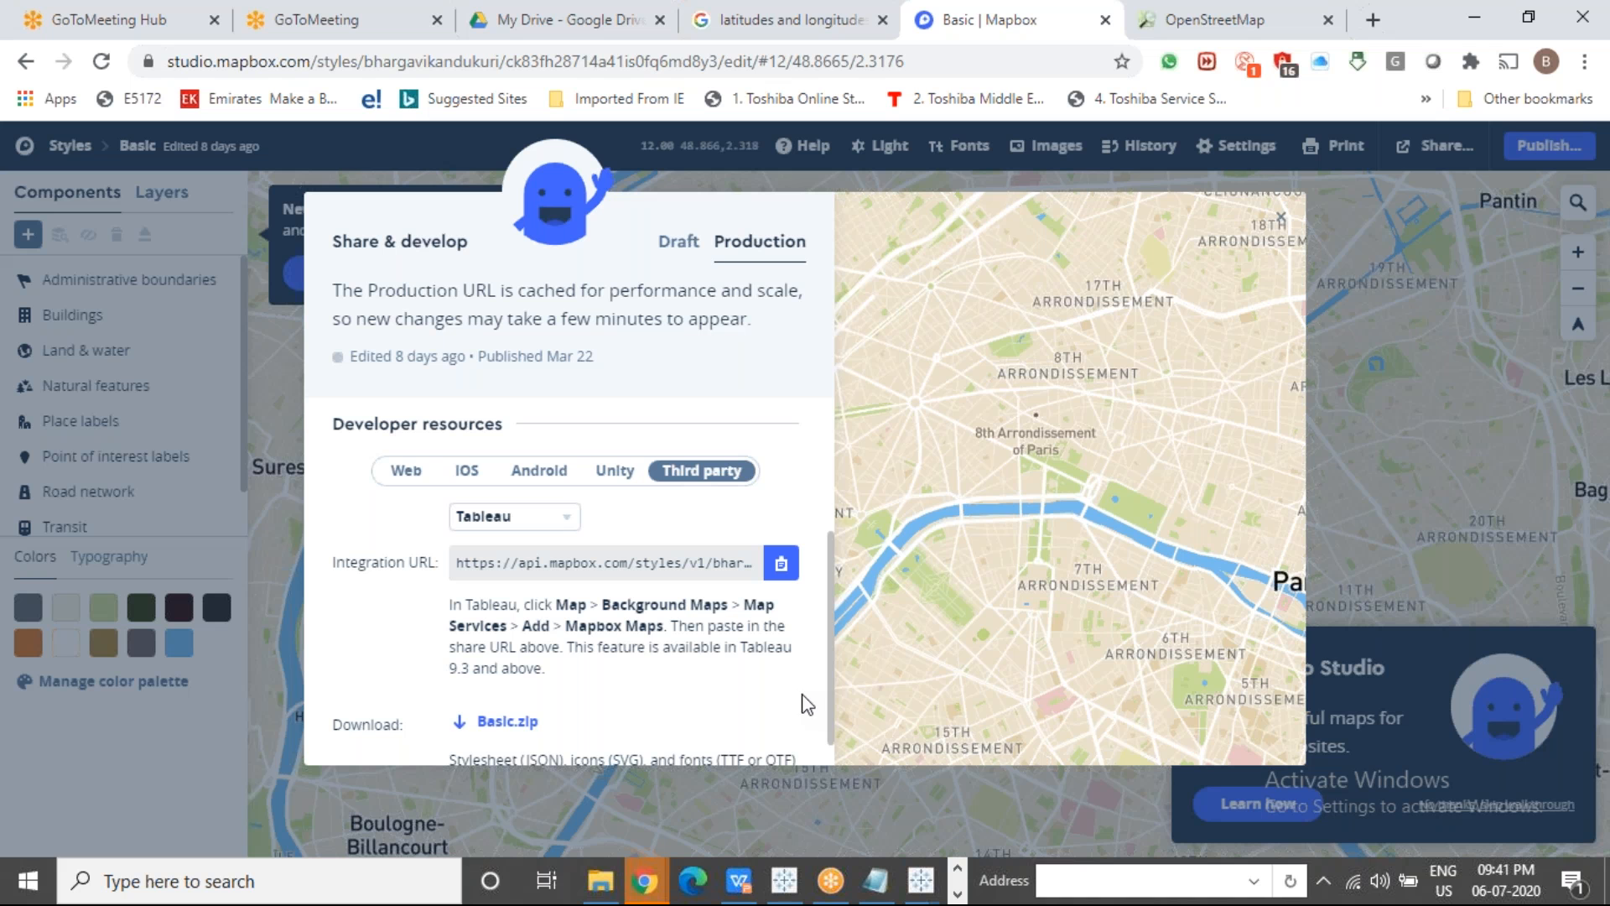
Step: Switch to Tableau and start adding a Mapbox map in the background map services manager
{"action": "key", "text": "alt+Tab"}
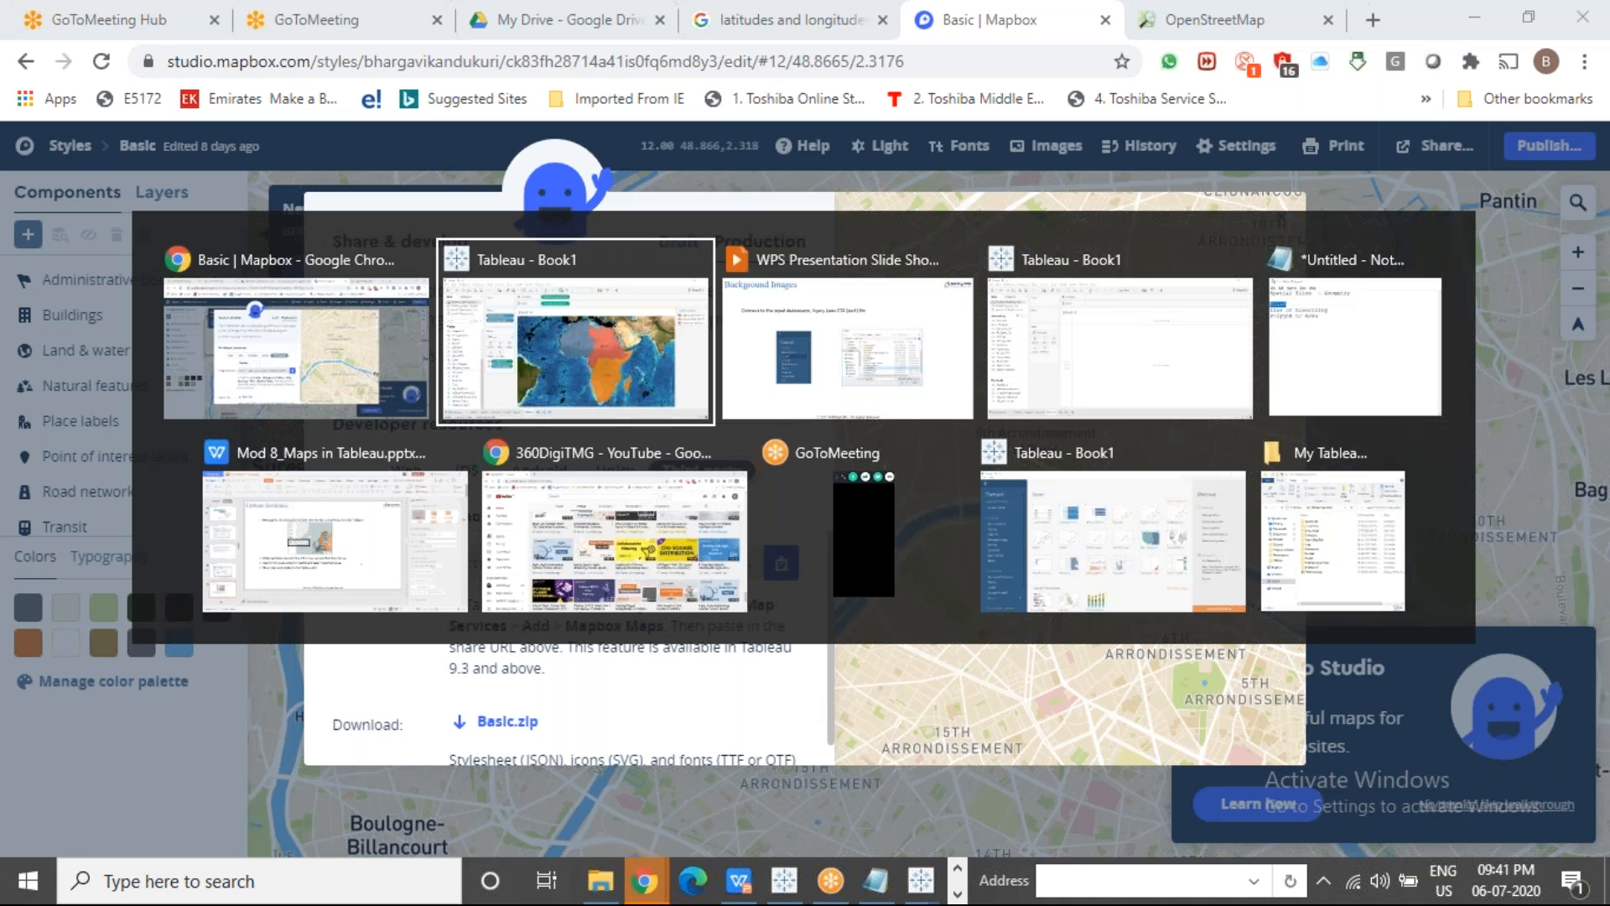
{"action": "left_click", "coordinate": [401, 39]}
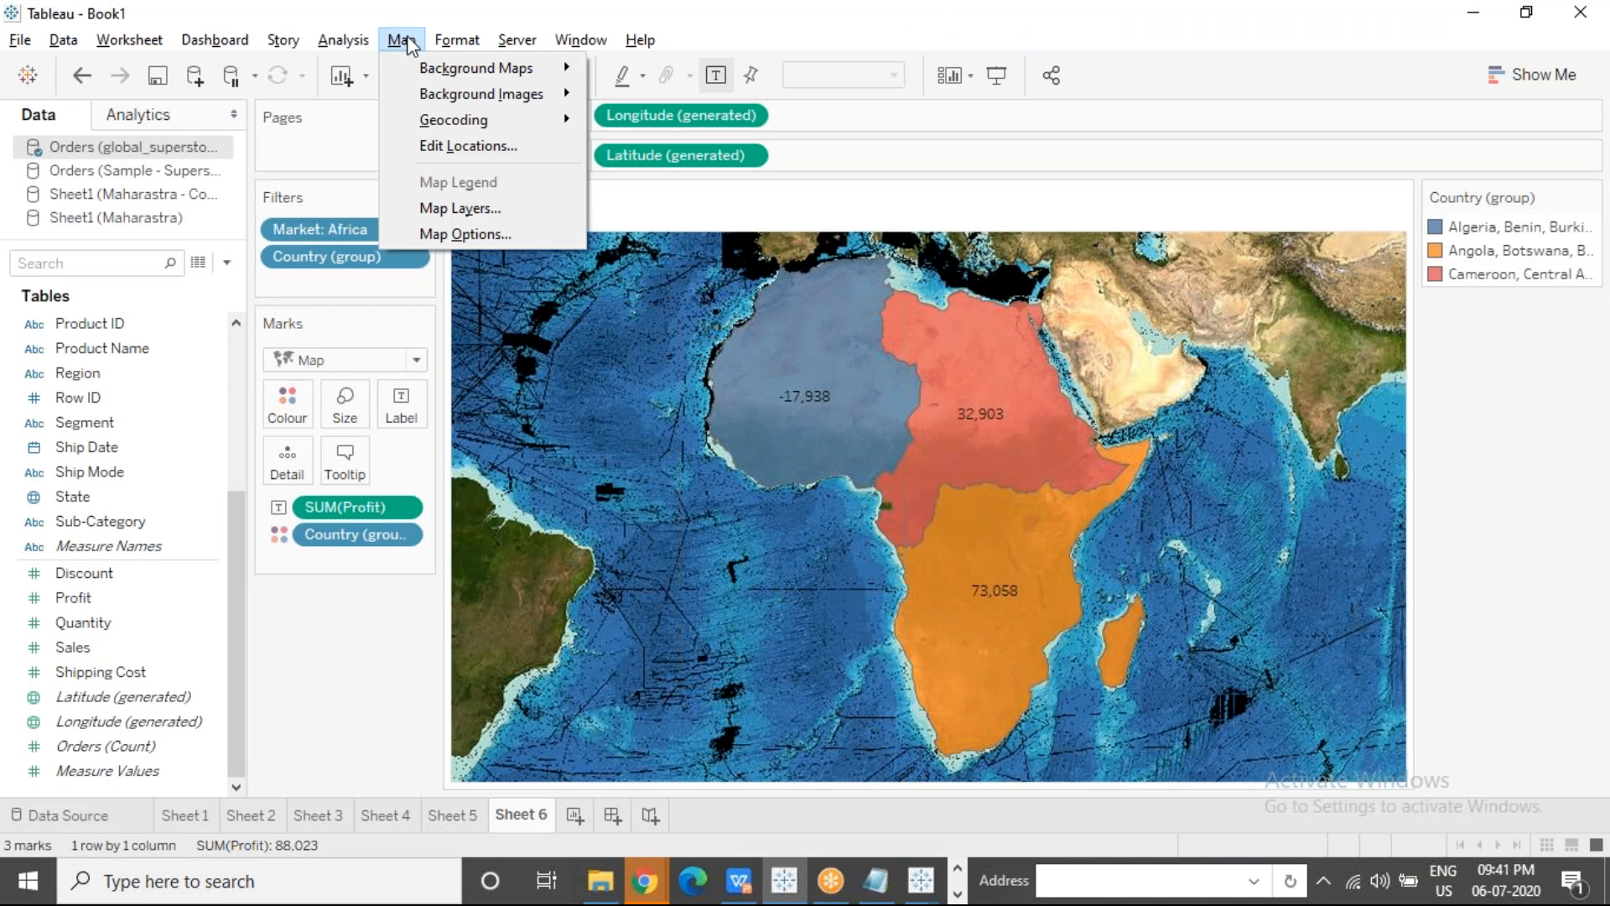
{"action": "mouse_move", "coordinate": [412, 71]}
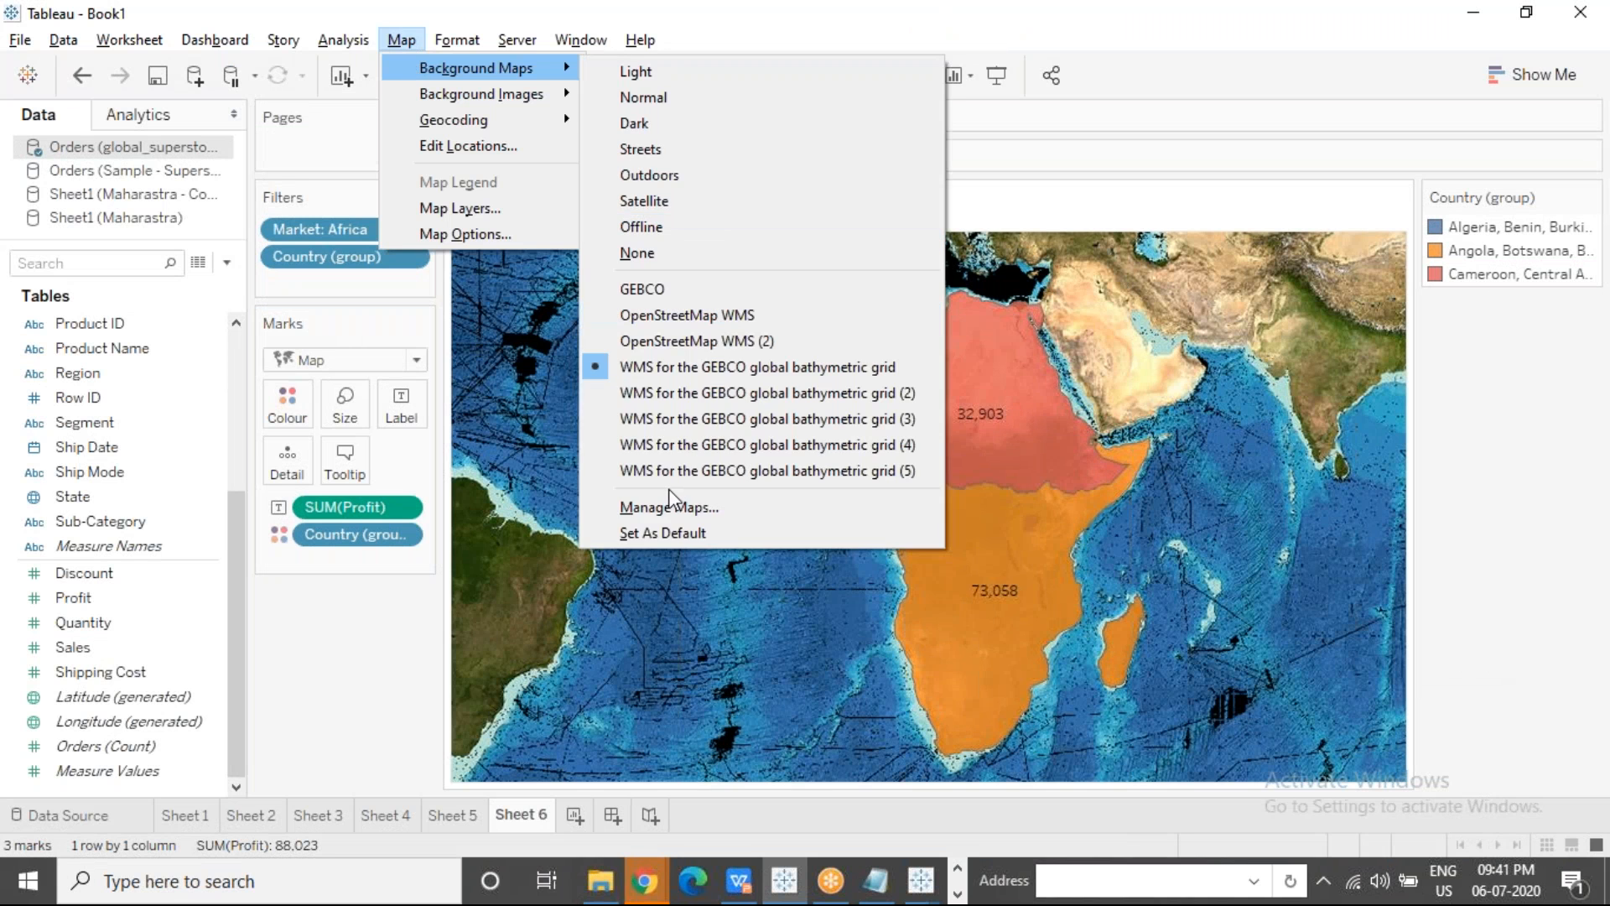
{"action": "left_click", "coordinate": [725, 506]}
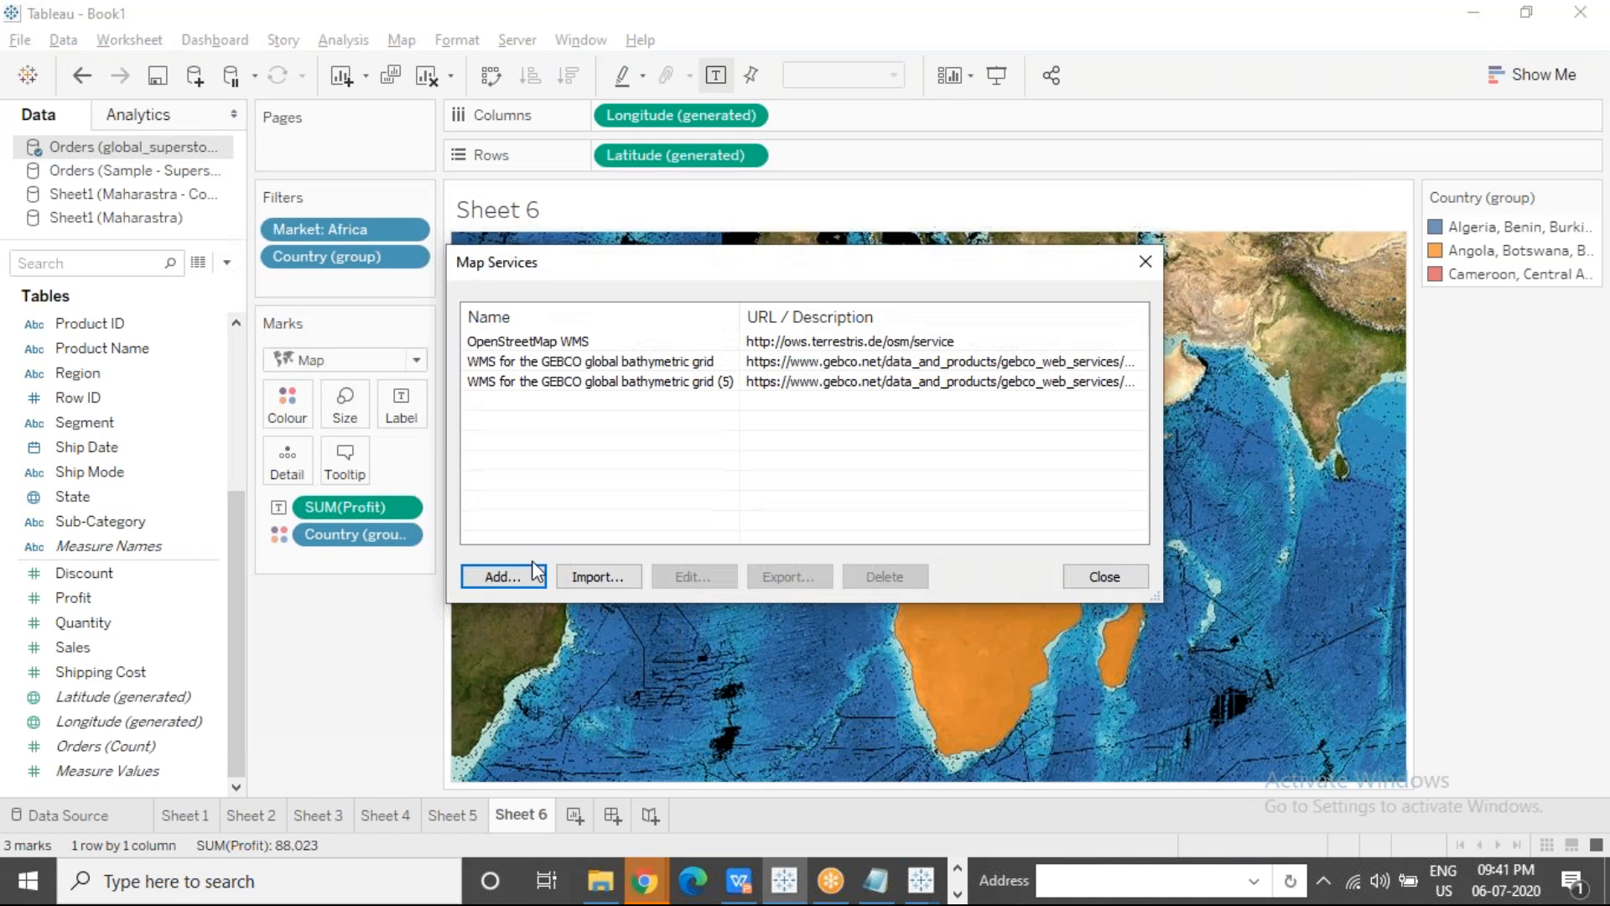
{"action": "left_click", "coordinate": [507, 576]}
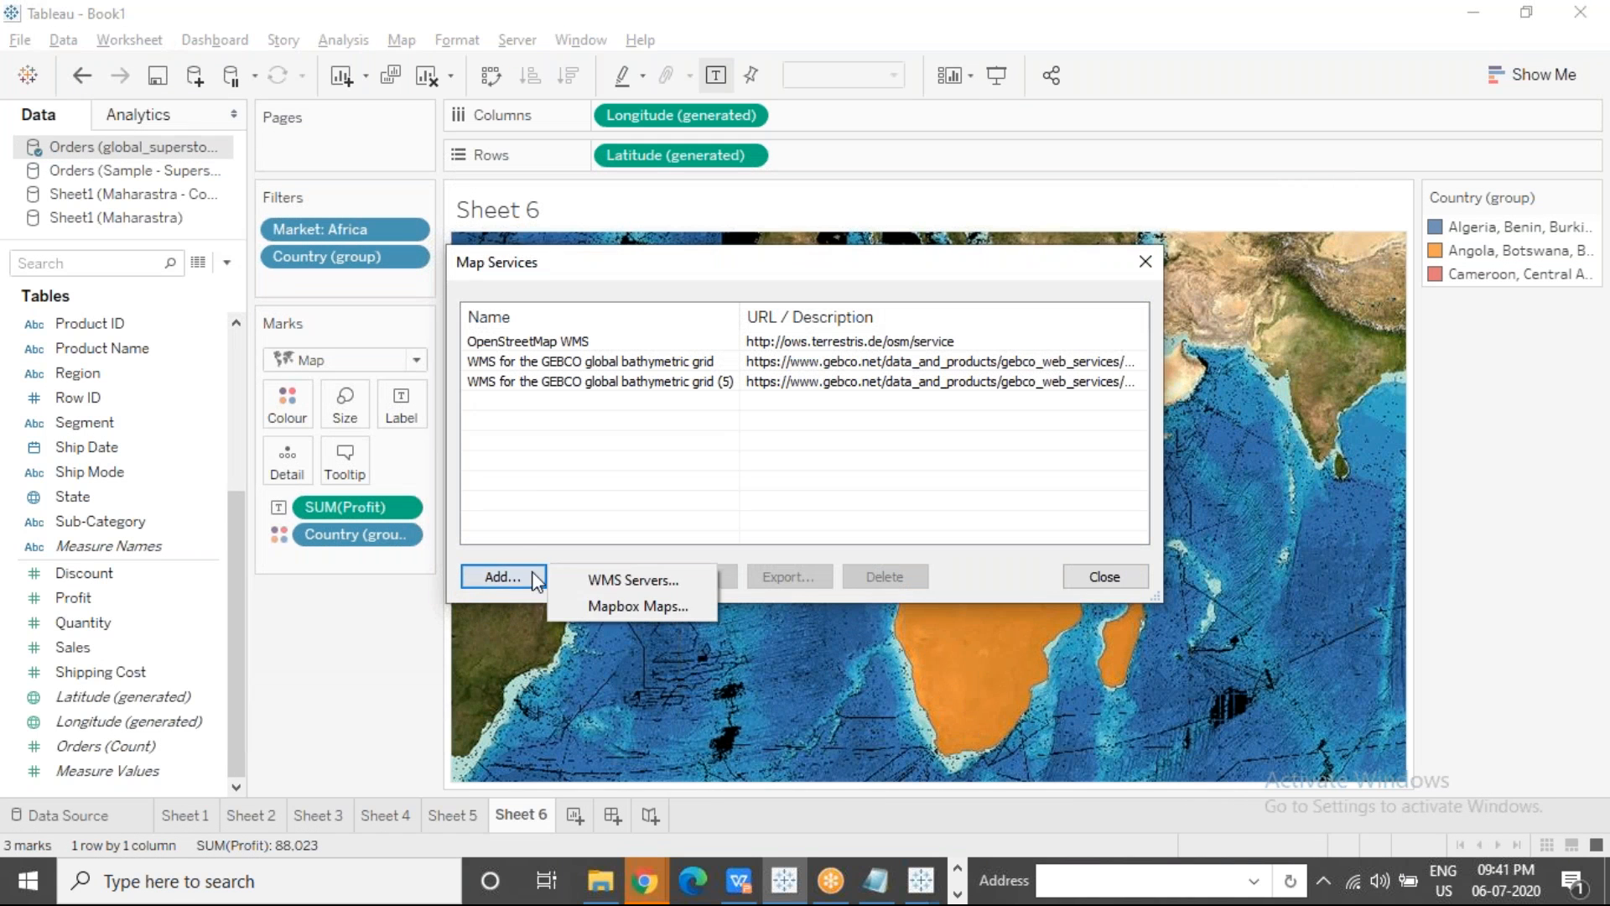
{"action": "left_click", "coordinate": [637, 606]}
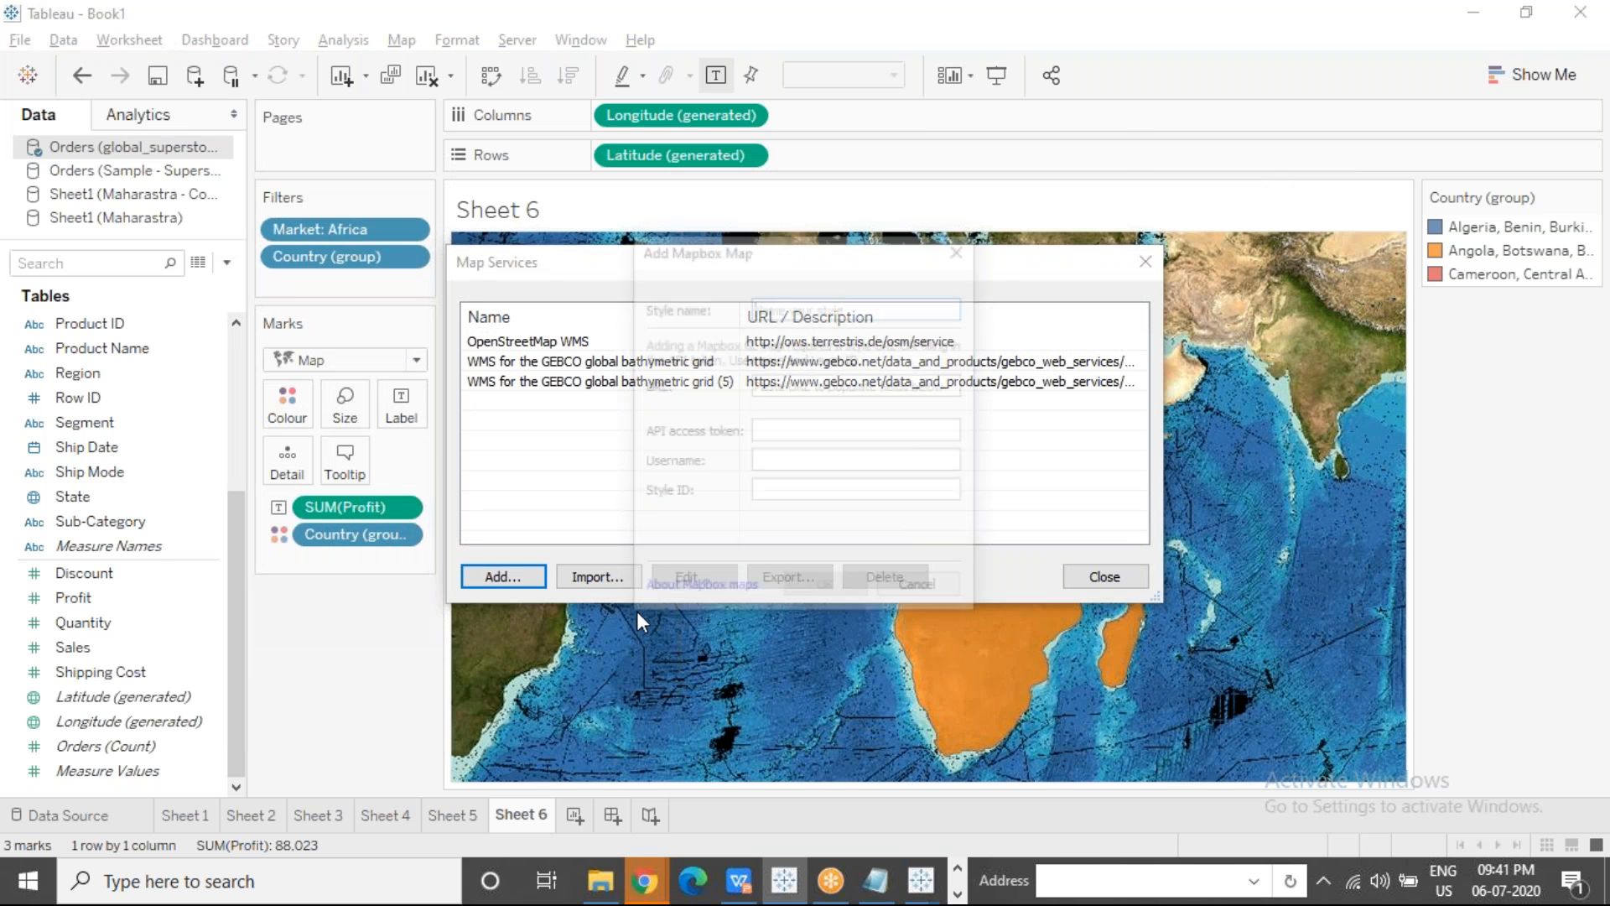
Step: Paste the copied Mapbox URL to fill in the API access token, add the map as Basic, and close the map services
{"action": "left_click", "coordinate": [763, 387]}
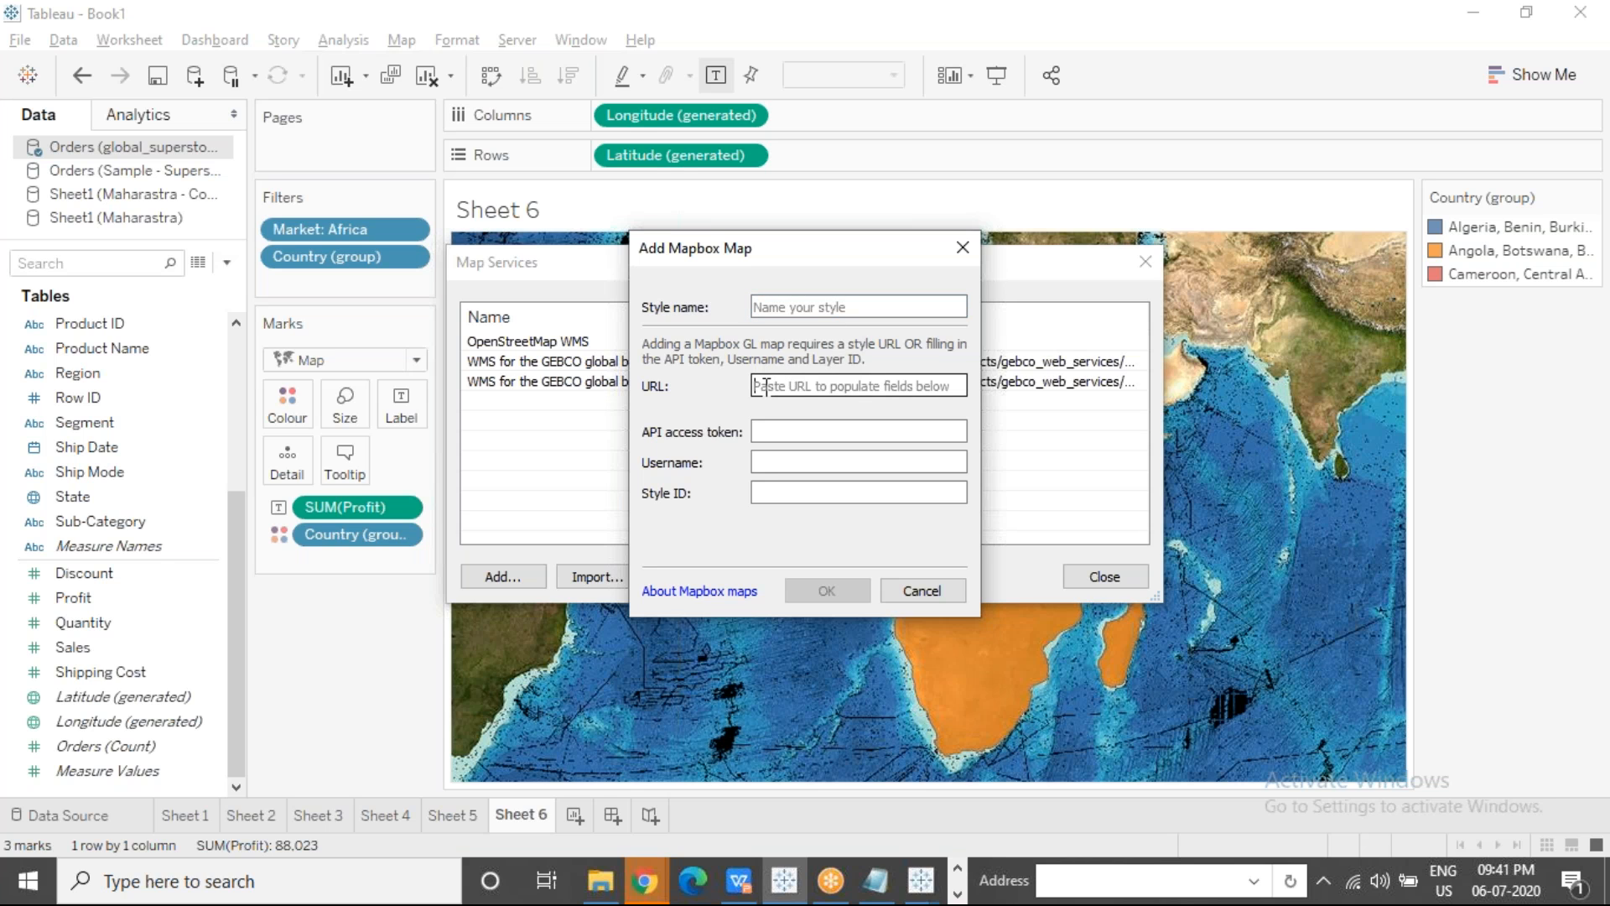
{"action": "key", "text": "ctrl+v"}
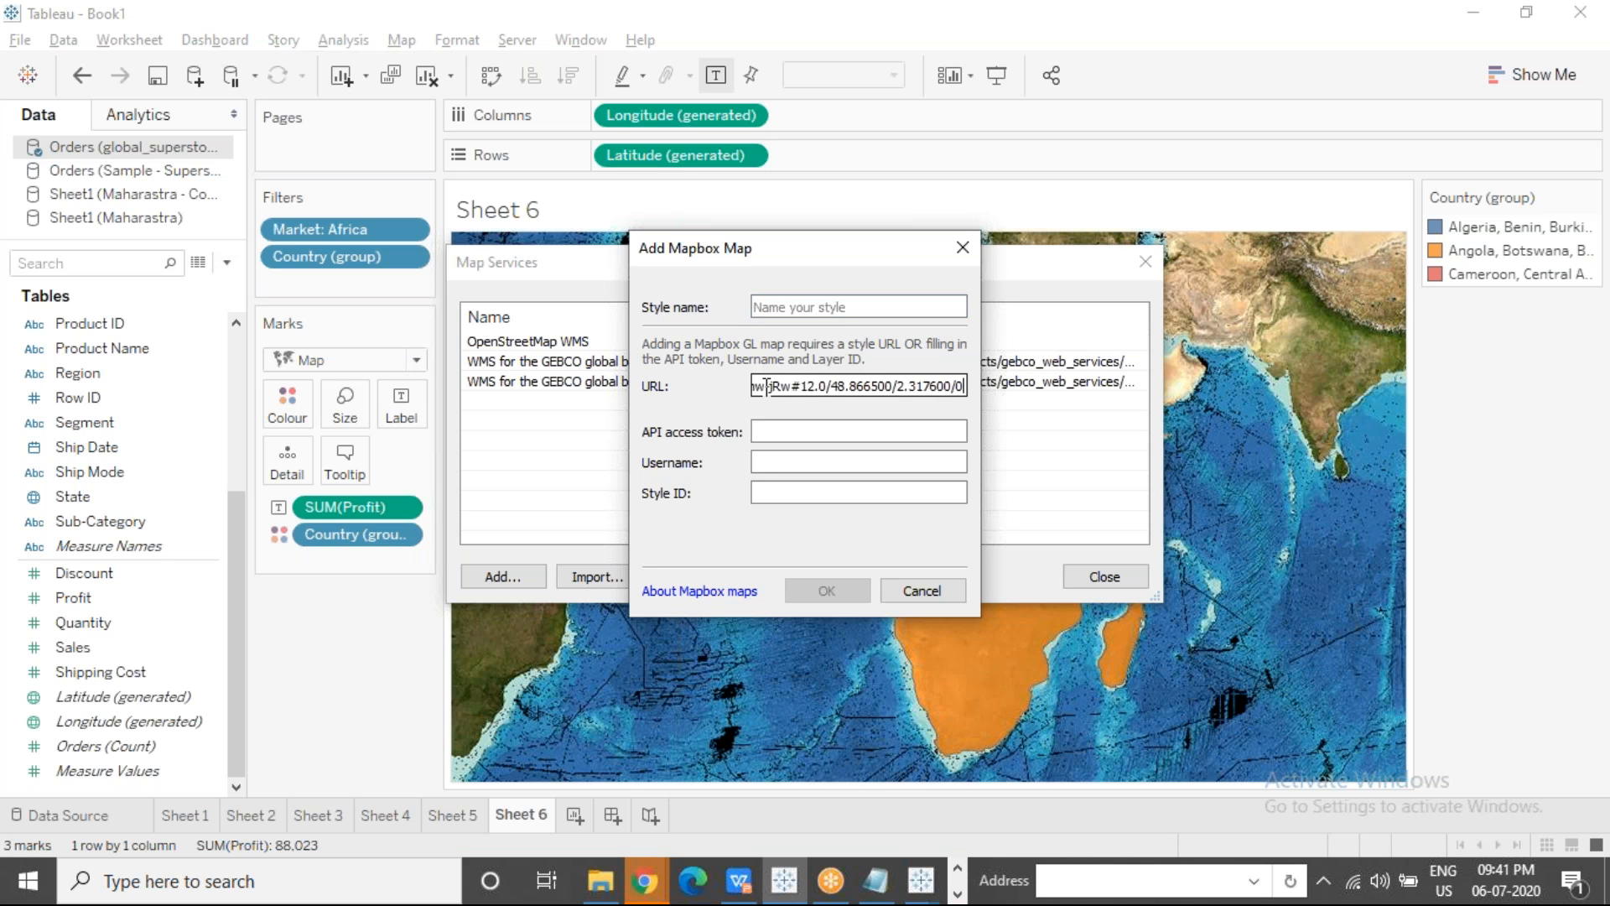
{"action": "left_click", "coordinate": [783, 428]}
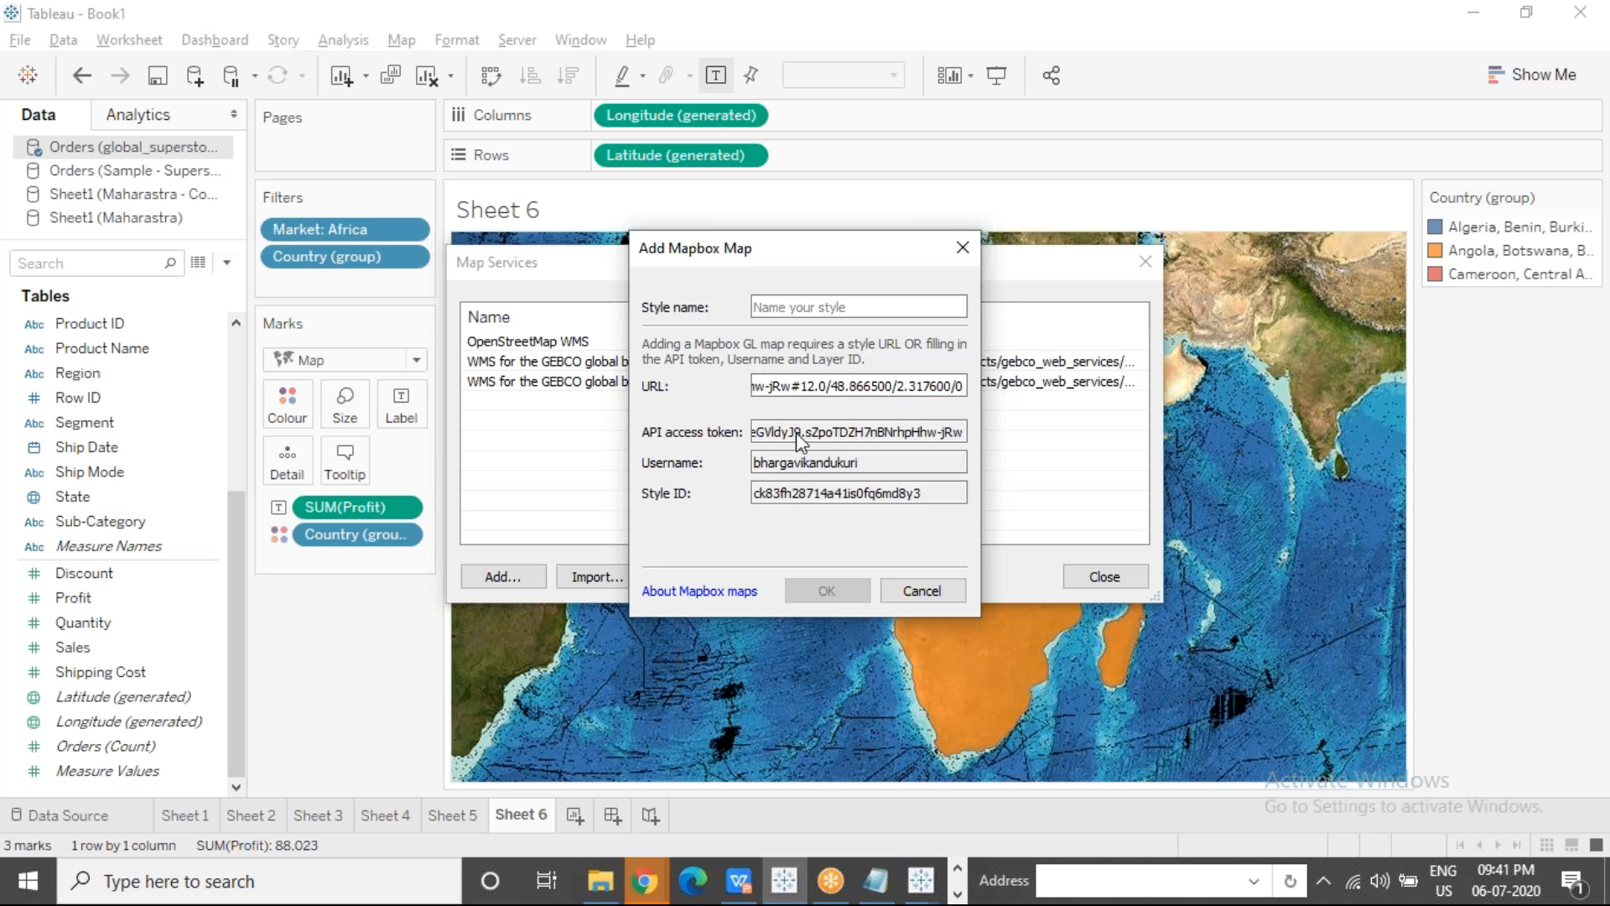
{"action": "left_click", "coordinate": [800, 307]}
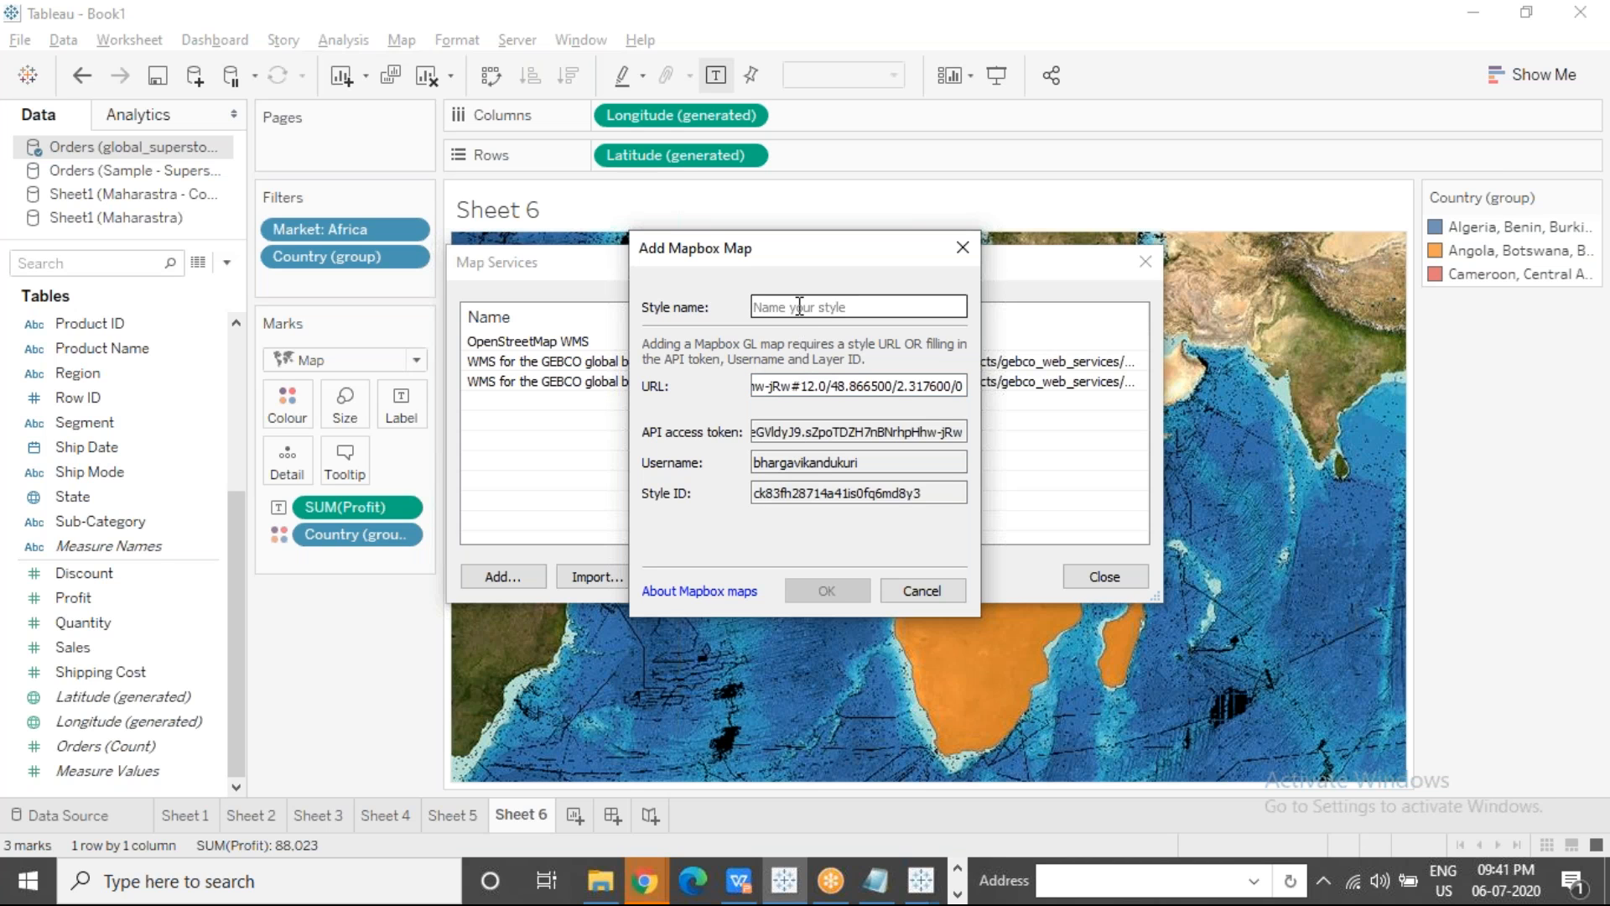
{"action": "type", "text": "Basic"}
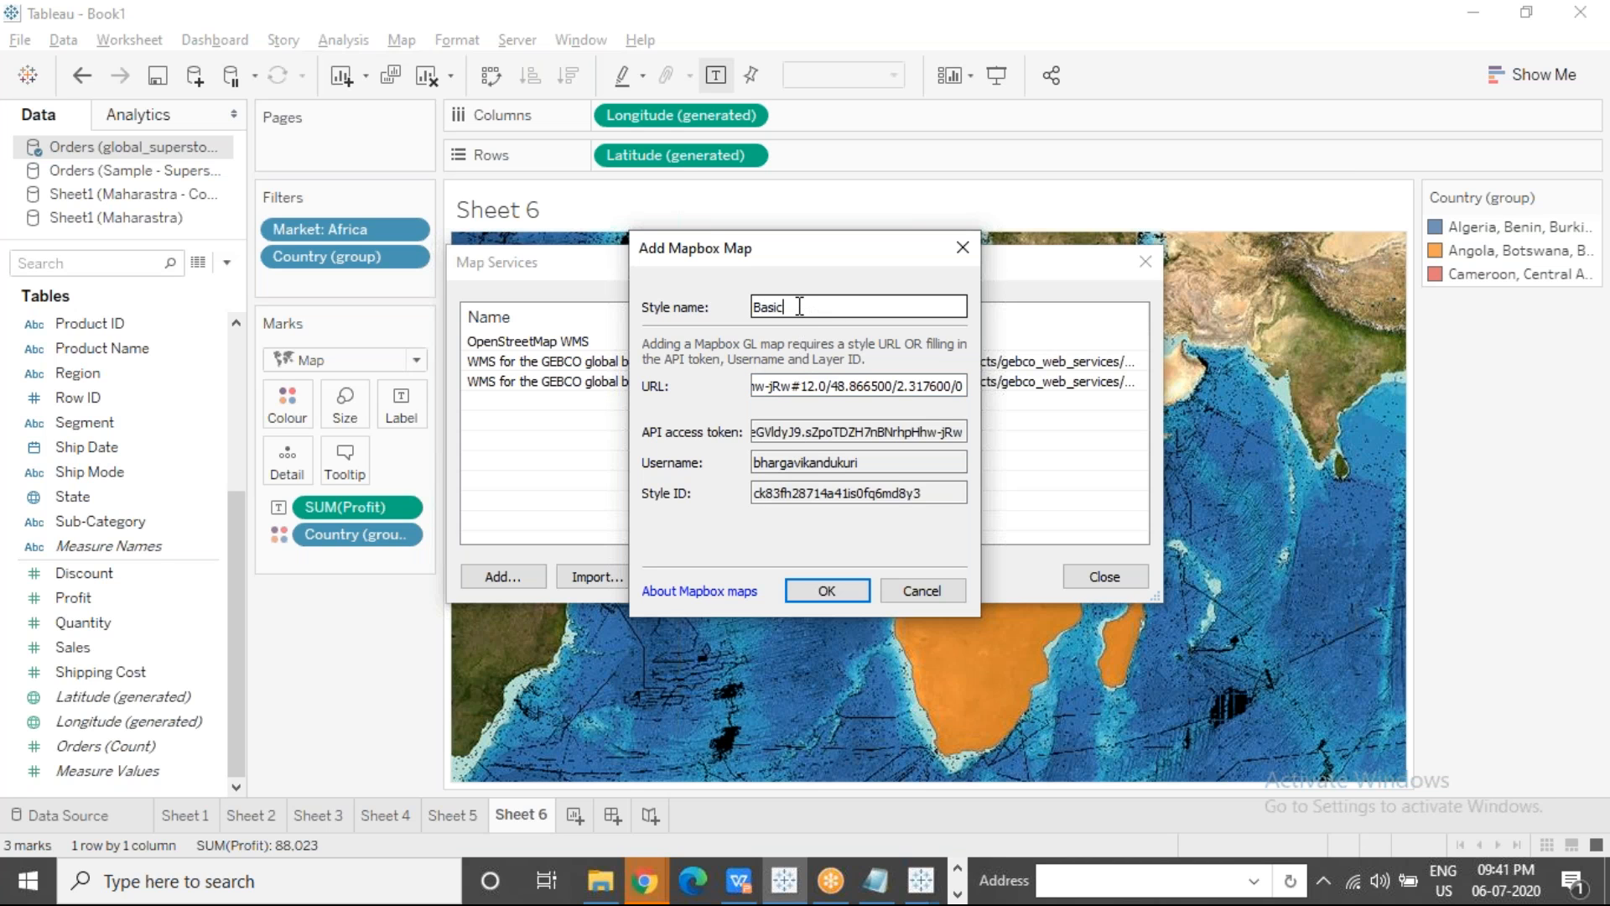
{"action": "left_click", "coordinate": [827, 592]}
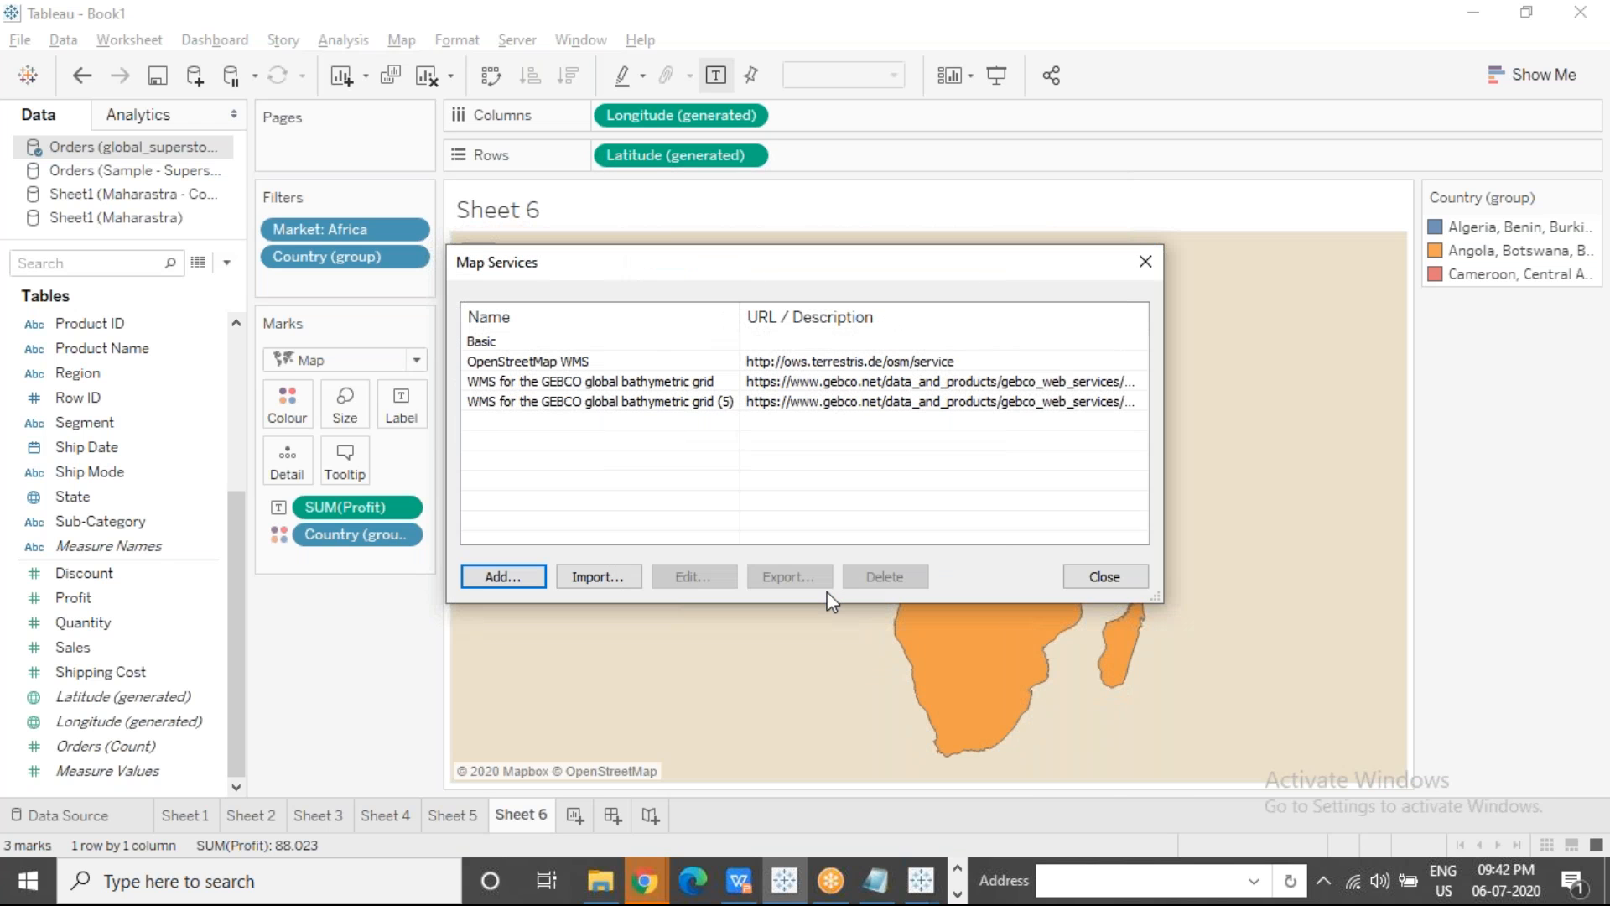
{"action": "left_click", "coordinate": [529, 343]}
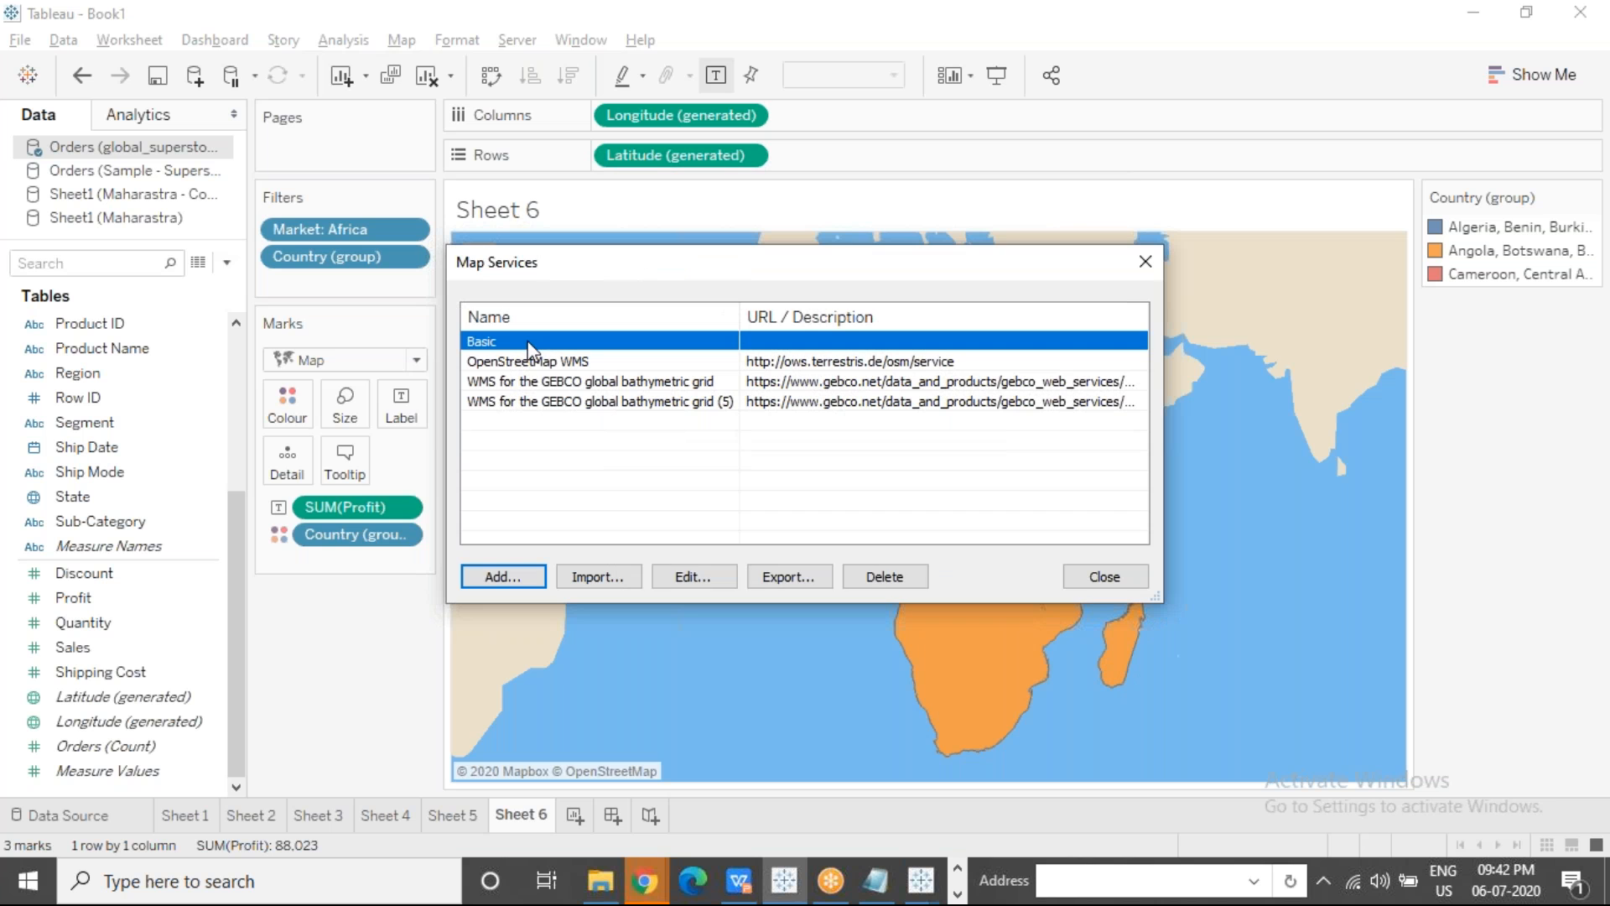
{"action": "left_click_drag", "start_coordinate": [958, 264], "coordinate": [592, 329]}
{"action": "left_click", "coordinate": [611, 296]}
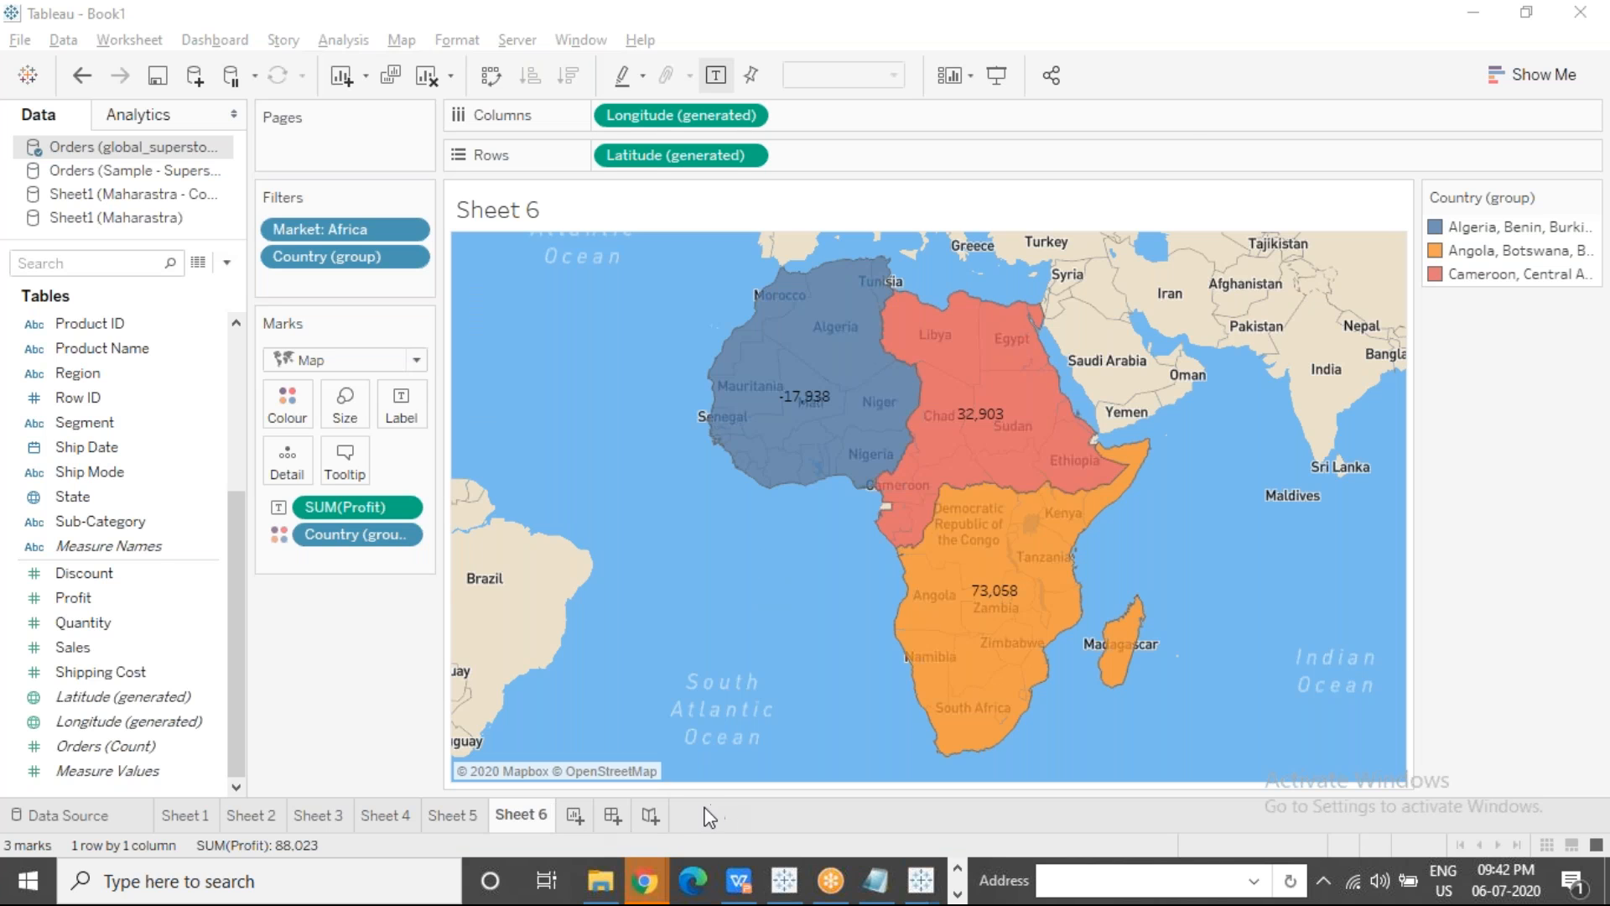
Step: Switch to the presentation slide show and go through the Background Images slides up to Final Formatting
{"action": "left_click", "coordinate": [738, 882]}
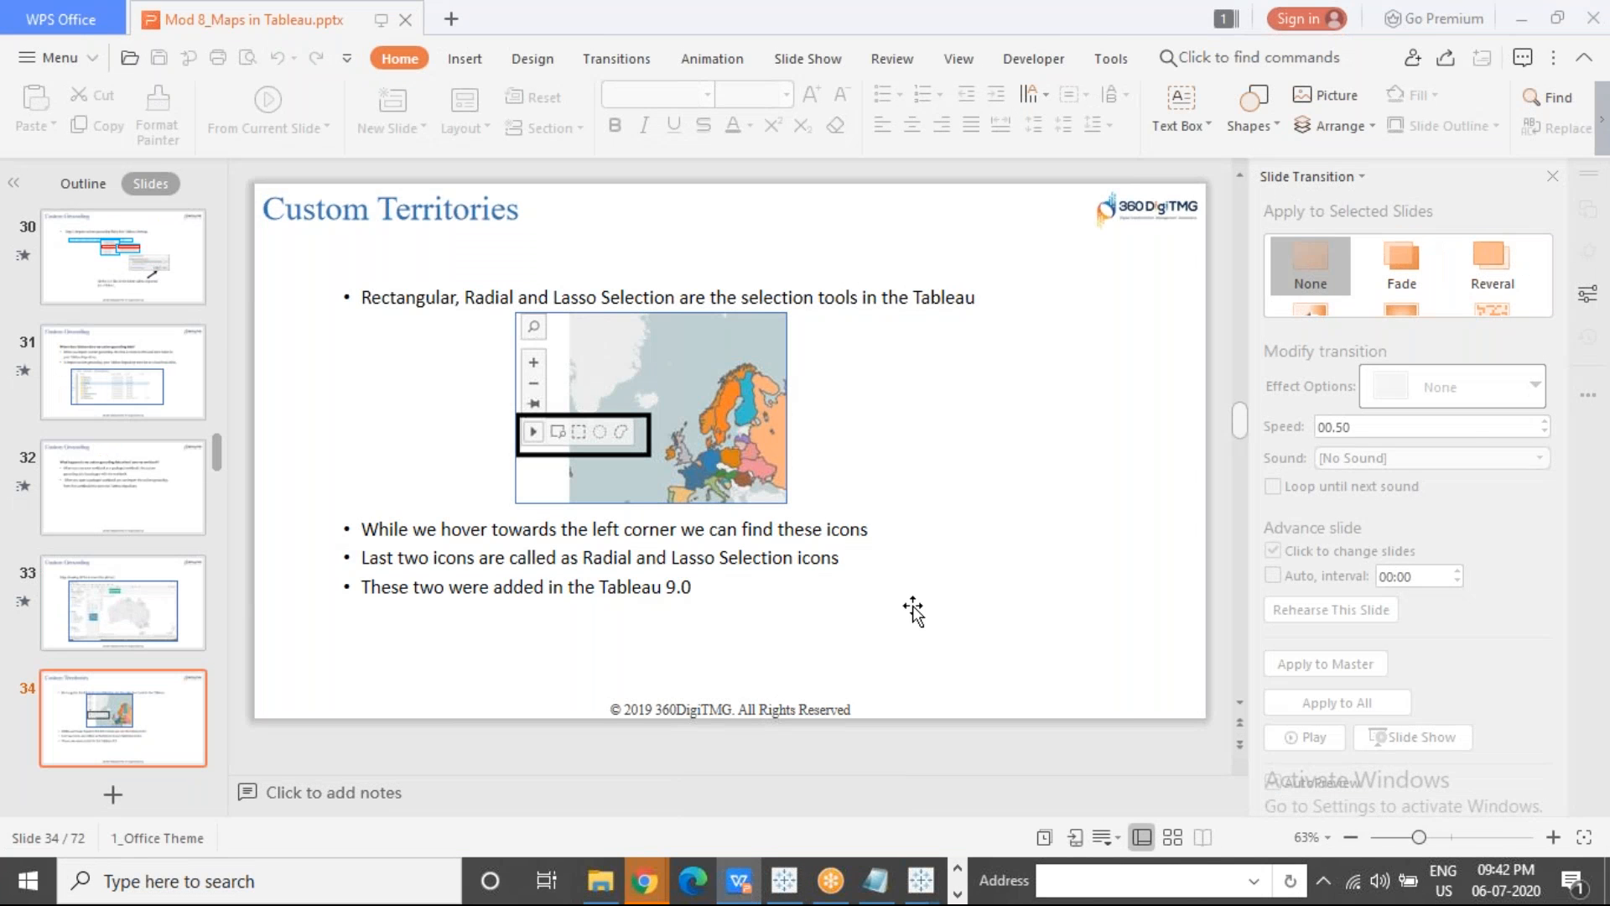
{"action": "key", "text": "alt+Tab"}
{"action": "key", "text": "alt+Tab"}
{"action": "key", "text": "alt+Tab"}
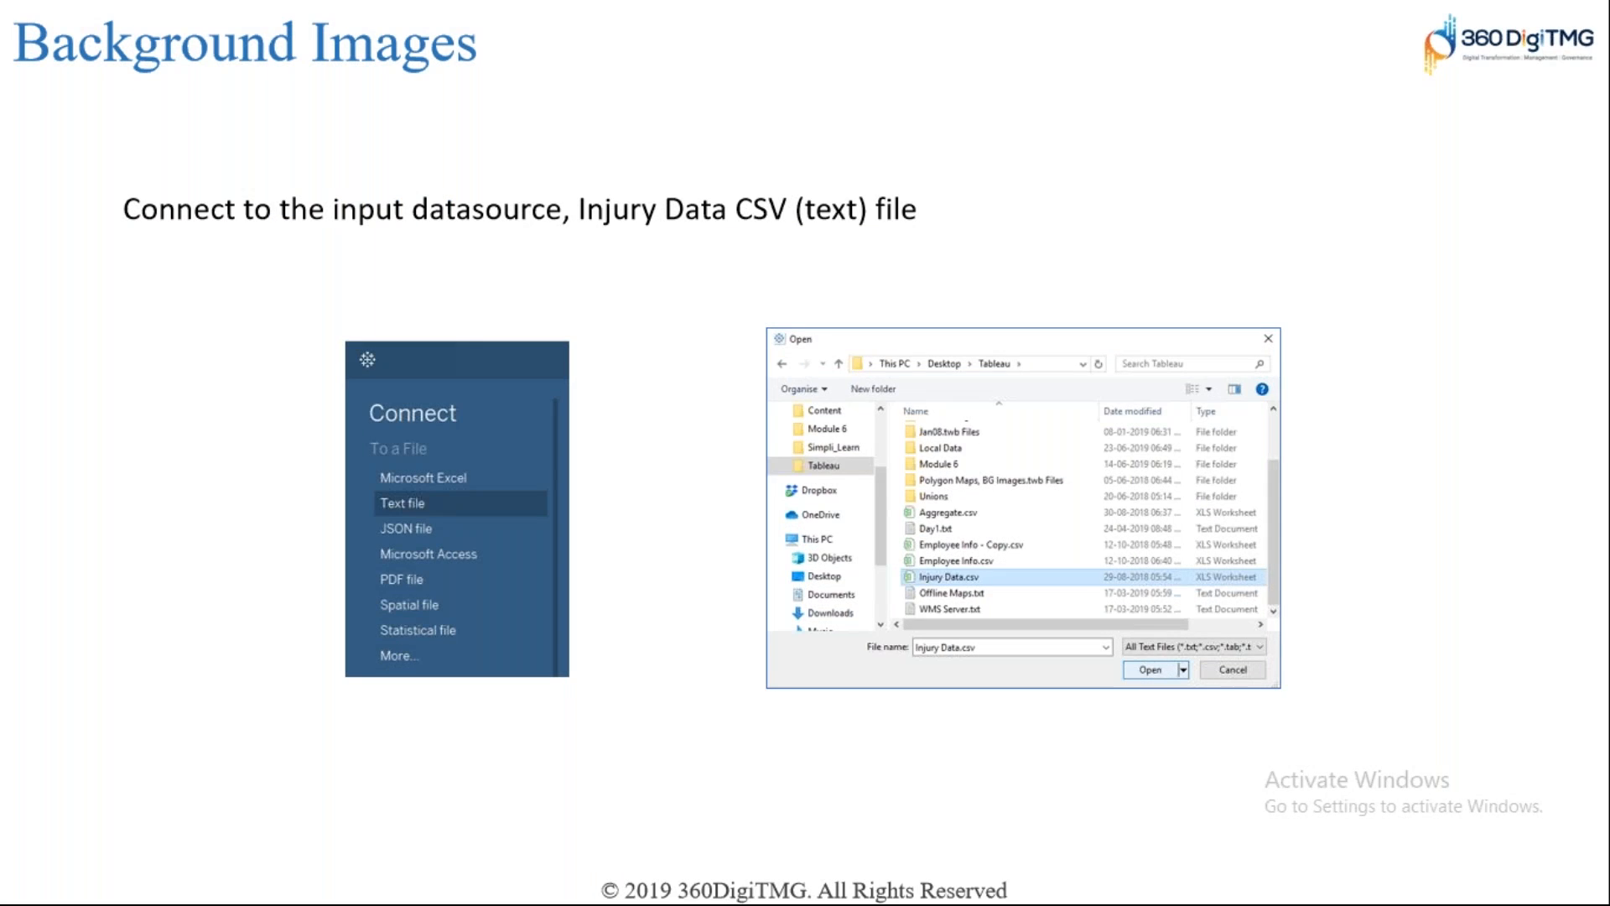
{"action": "key", "text": "Right"}
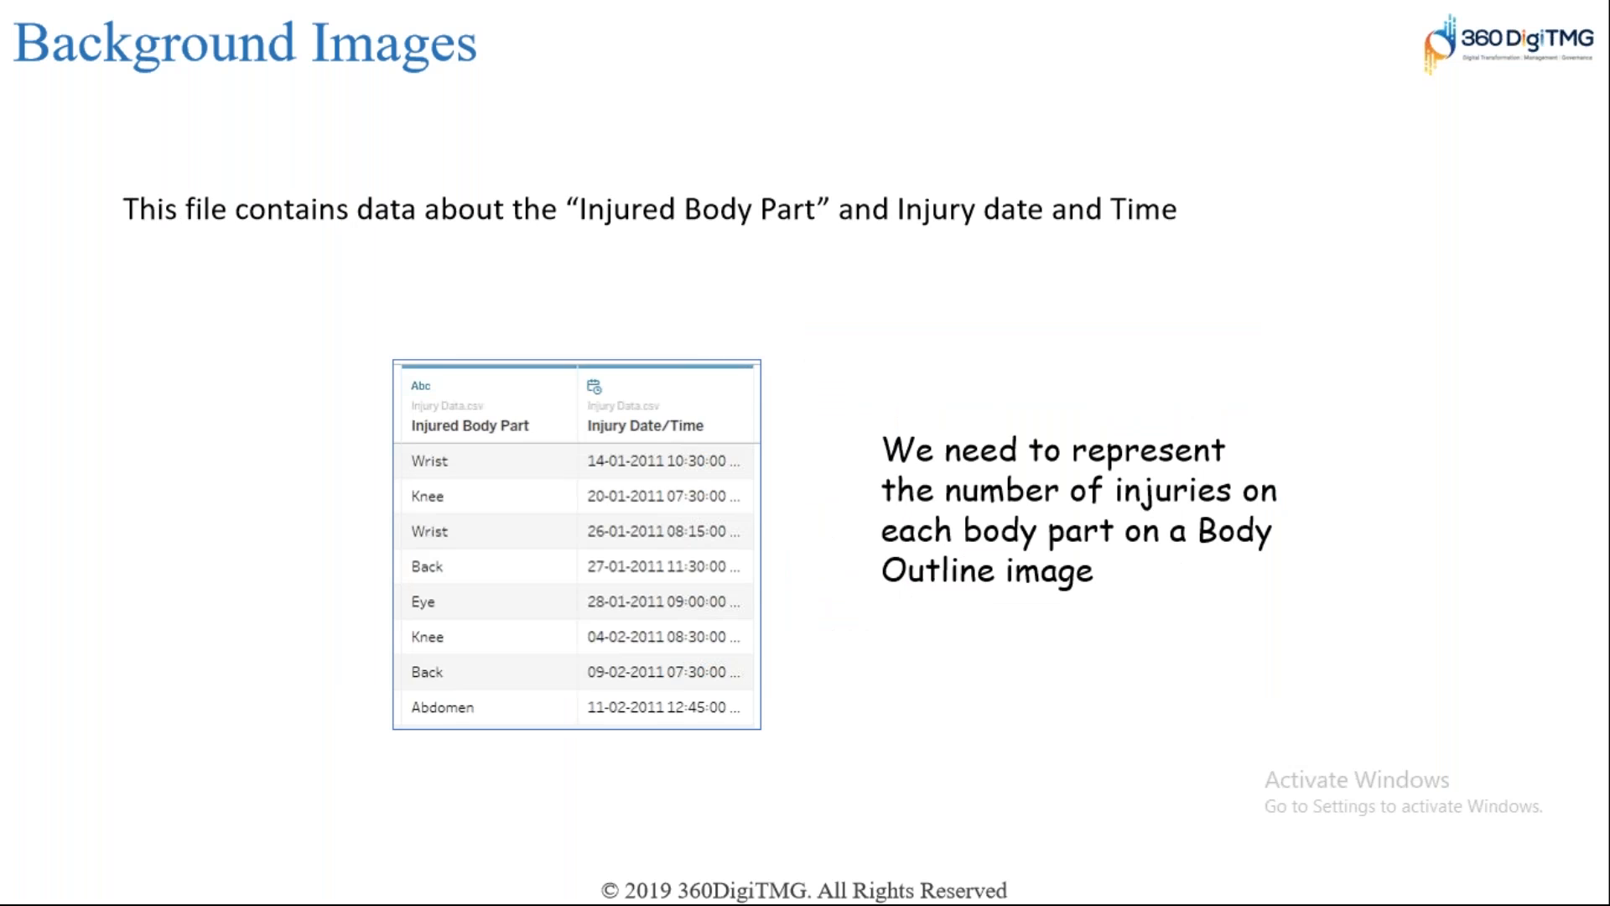
{"action": "key", "text": "Right"}
{"action": "key", "text": "Right"}
{"action": "key", "text": "Right"}
{"action": "key", "text": "Right"}
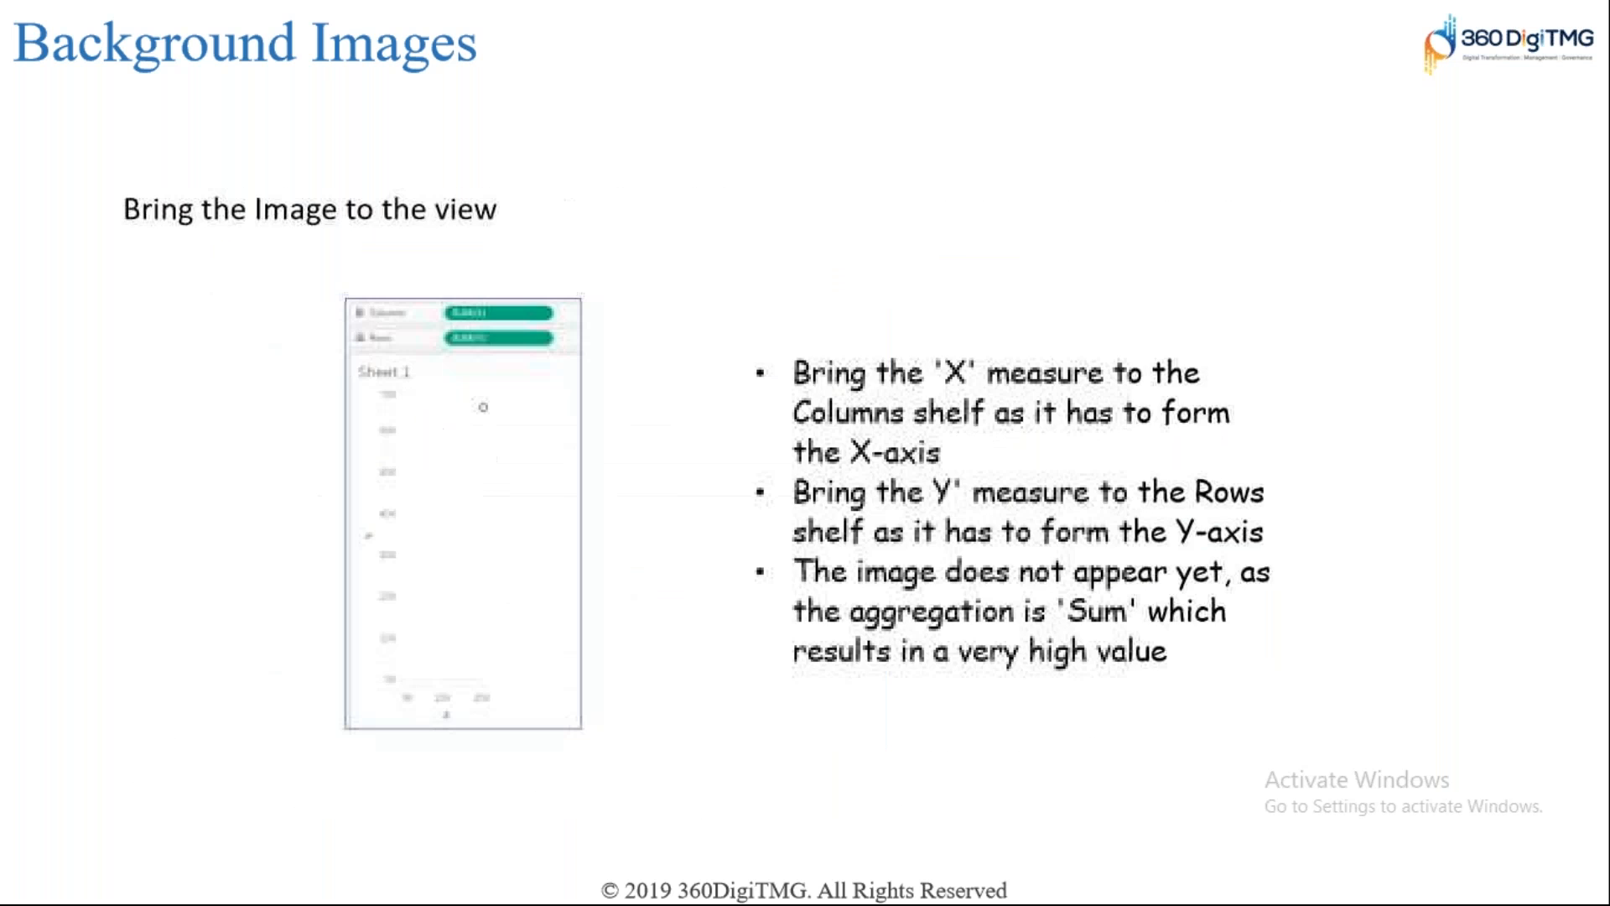
{"action": "key", "text": "Right"}
{"action": "key", "text": "Right"}
{"action": "key", "text": "Right"}
{"action": "key", "text": "Right"}
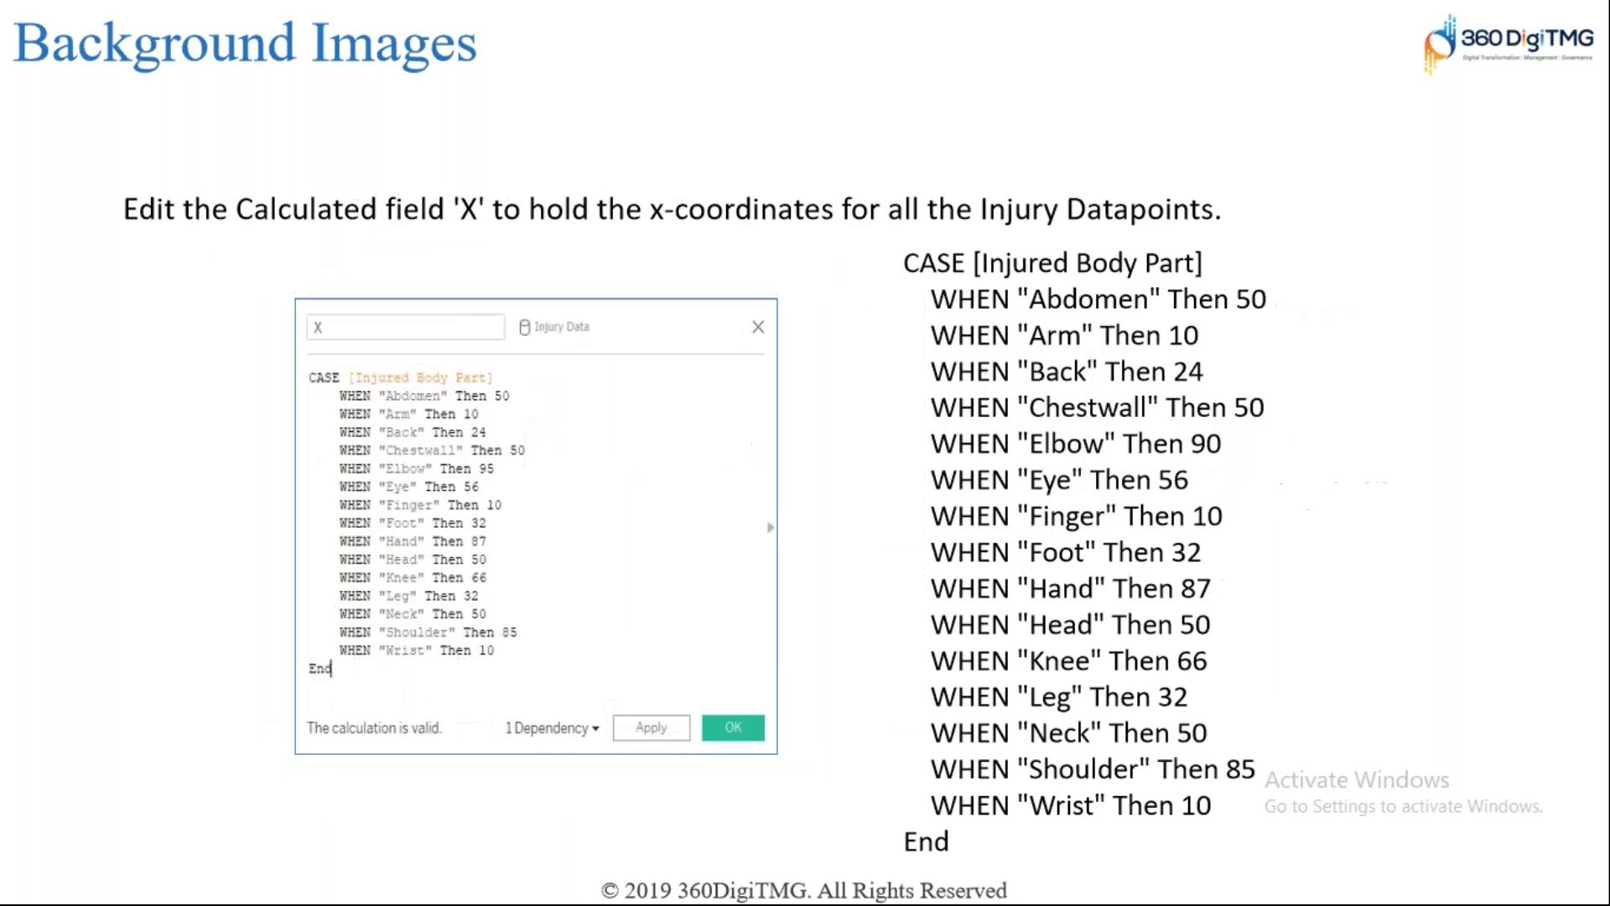
{"action": "key", "text": "Right"}
{"action": "key", "text": "Right"}
{"action": "key", "text": "Right"}
{"action": "key", "text": "Right"}
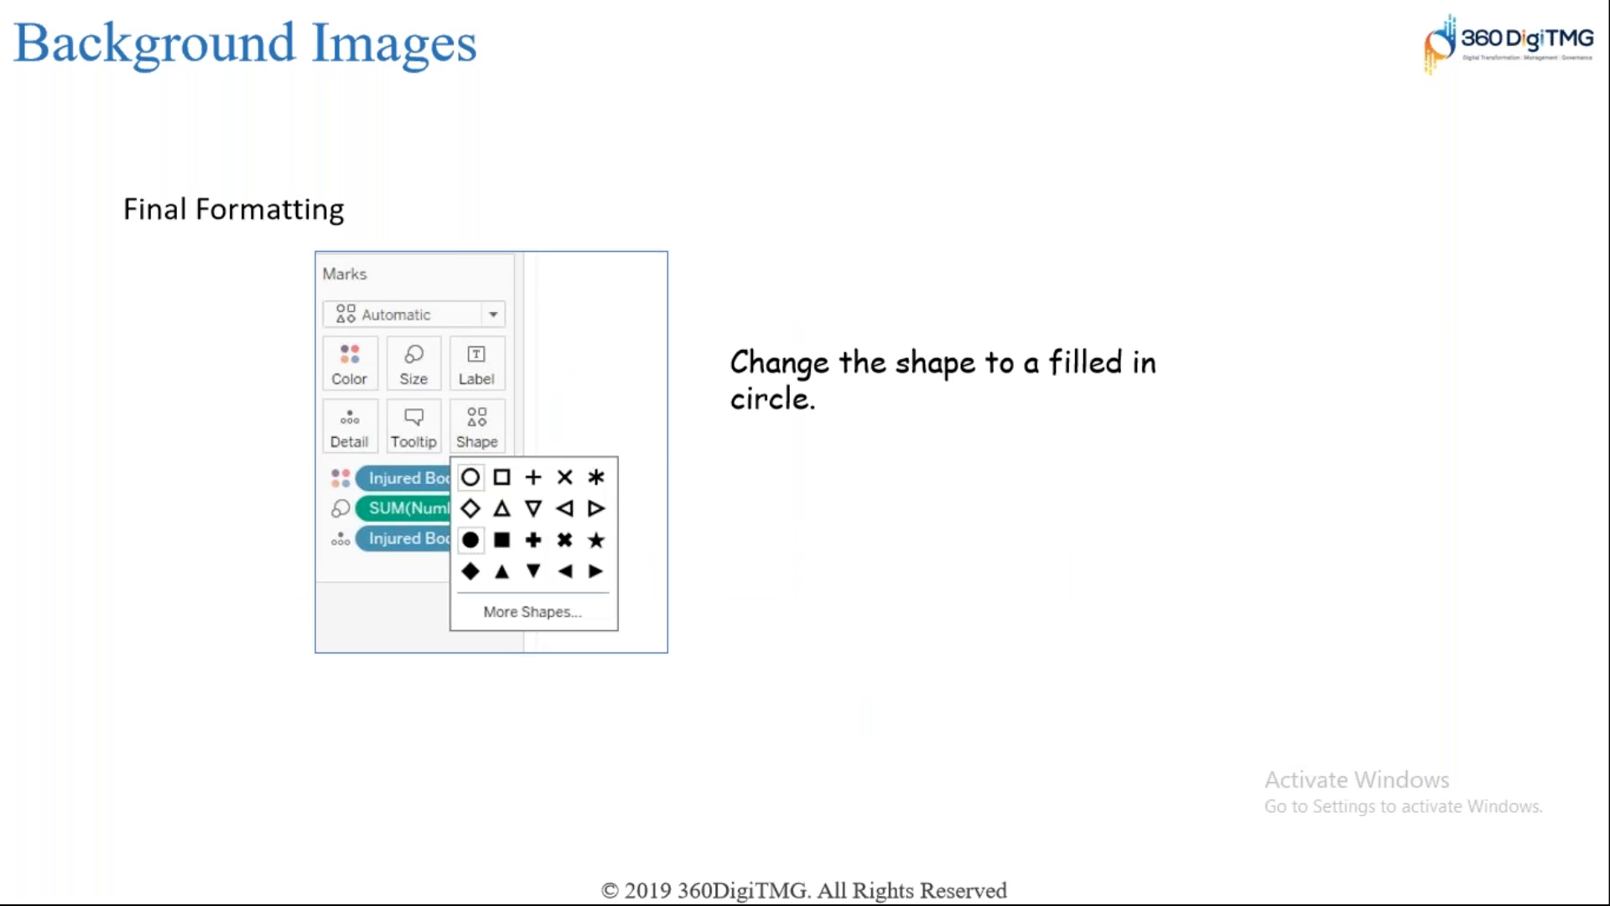
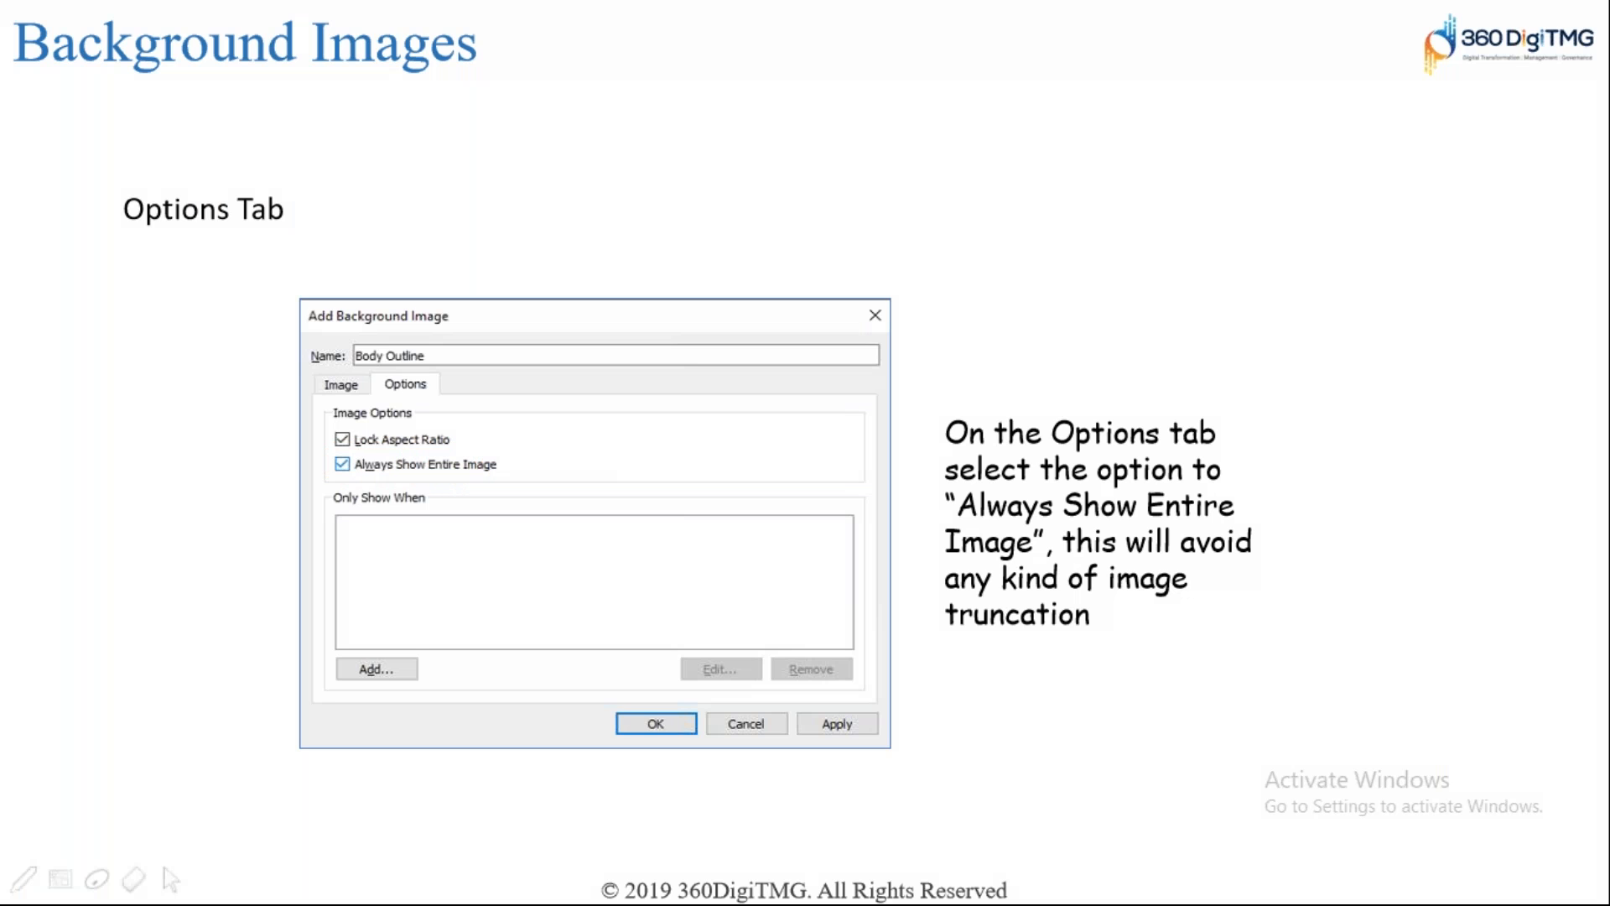
Step: End the slide show, return to Tableau and add a new blank worksheet
{"action": "left_click", "coordinate": [763, 191]}
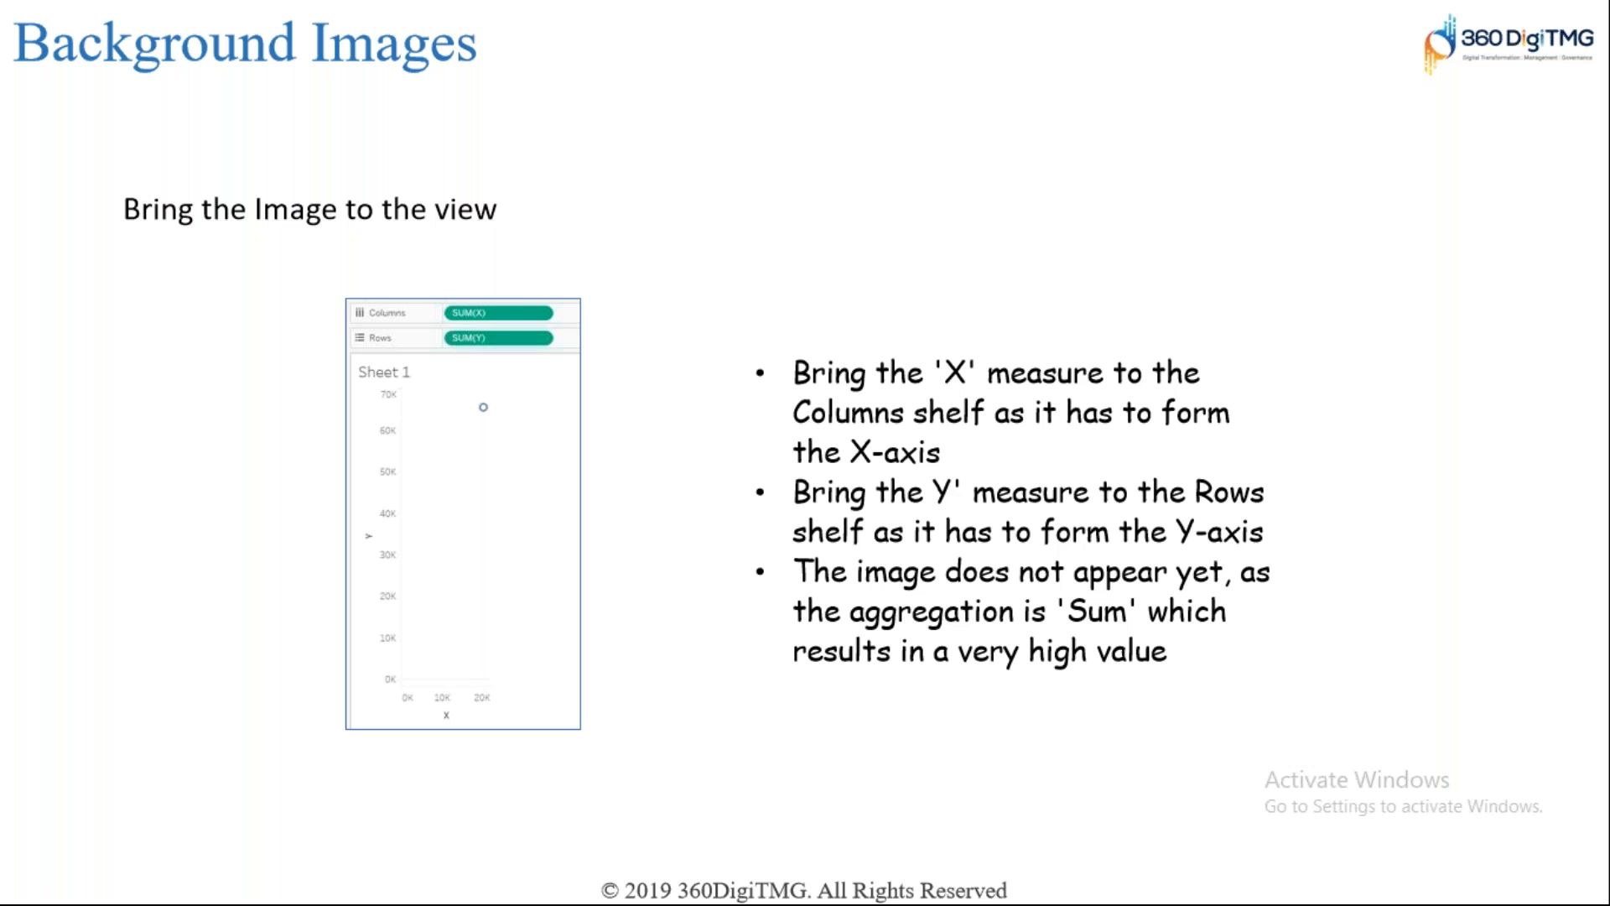
{"action": "key", "text": "Escape"}
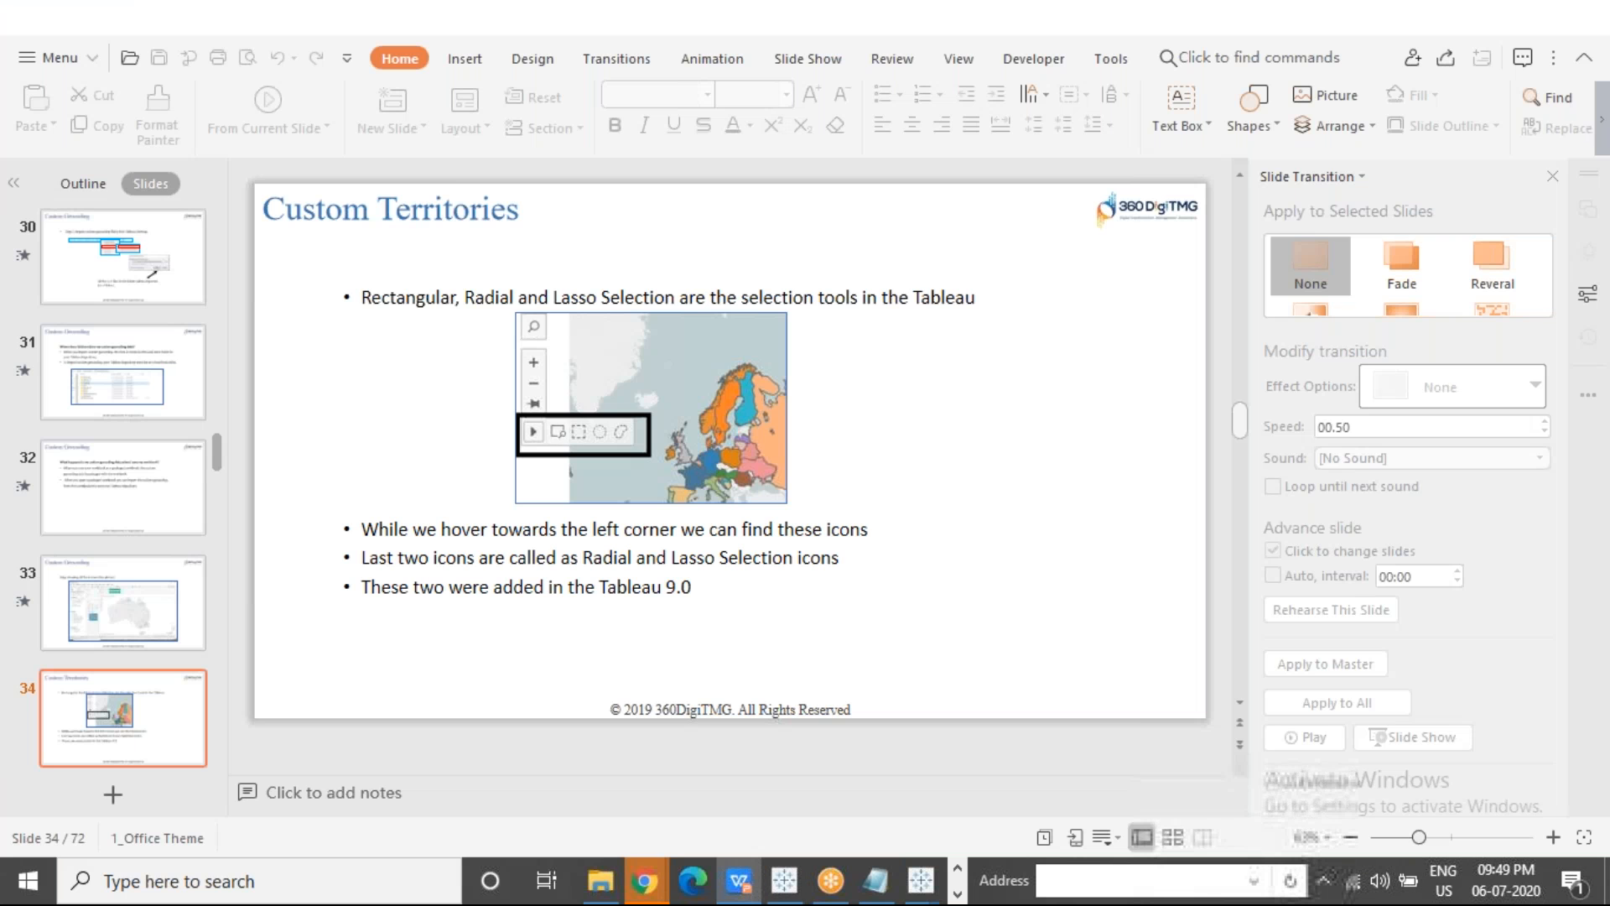
{"action": "key", "text": "alt+Tab"}
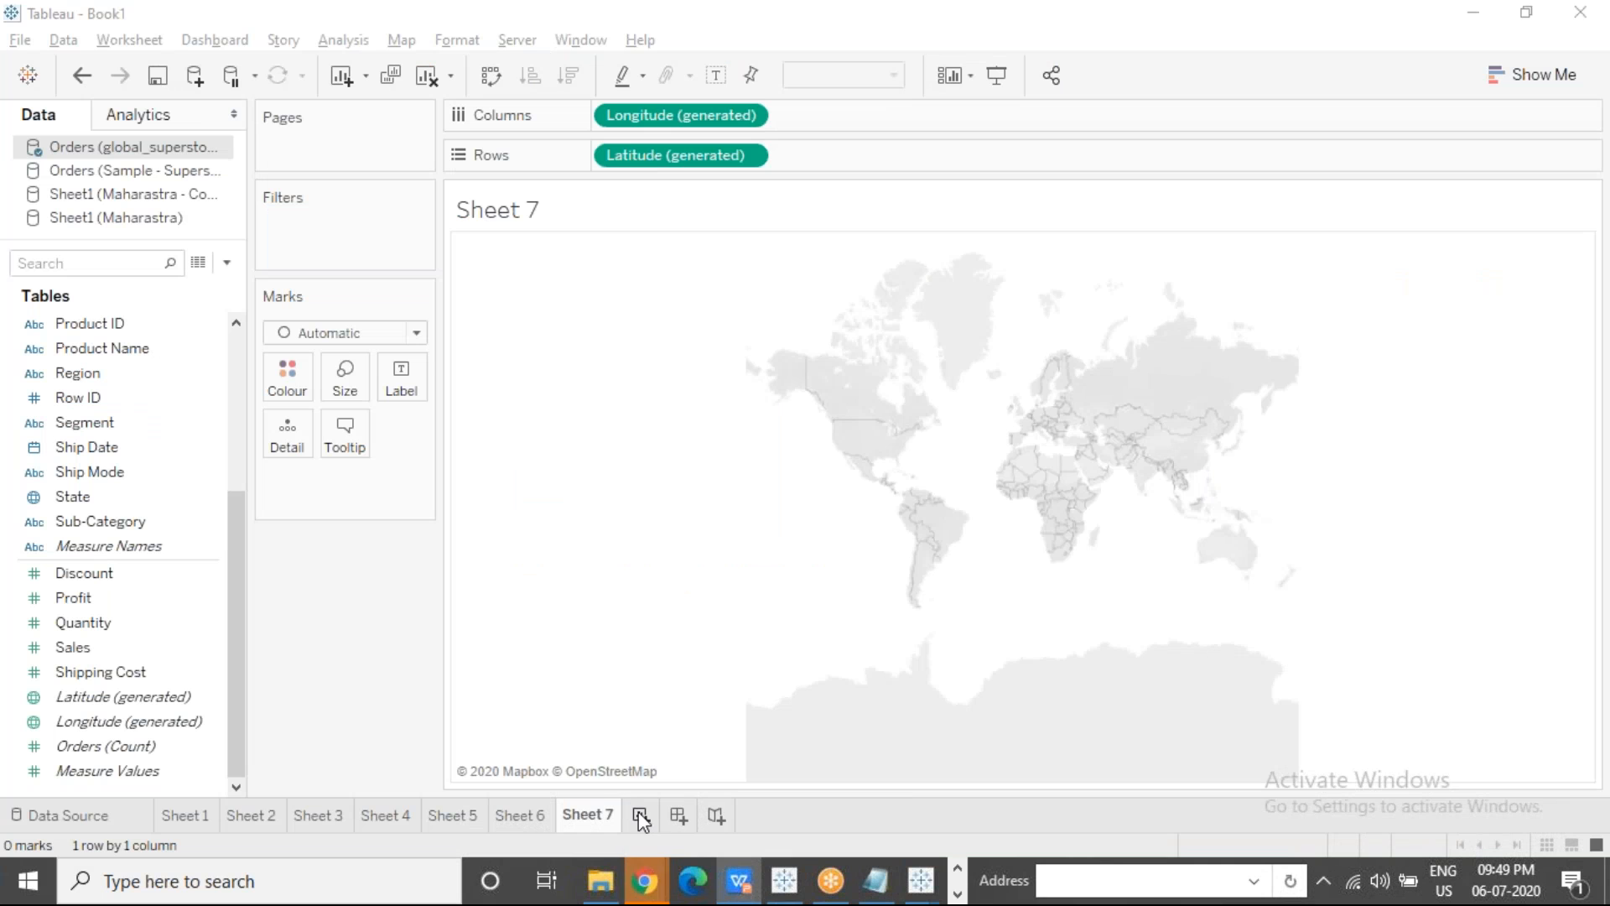
{"action": "left_click", "coordinate": [640, 816]}
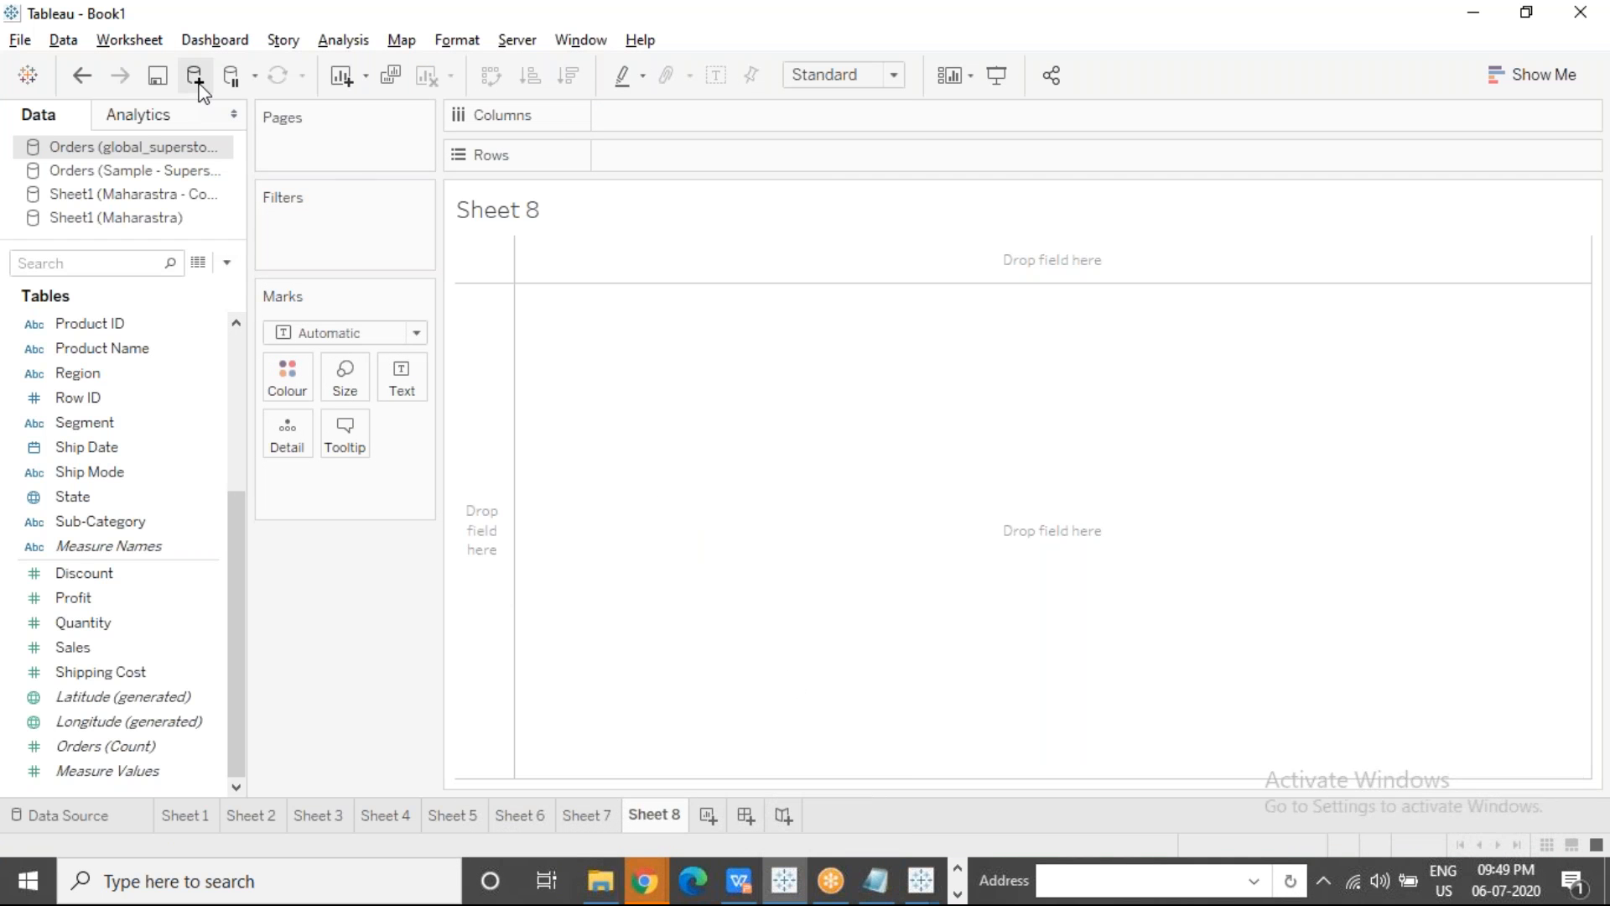
Step: Connect to the Excel workbook Injury Data.xlsx from the Tableau documents folder as a new data source
{"action": "left_click", "coordinate": [200, 84]}
{"action": "left_click", "coordinate": [935, 321]}
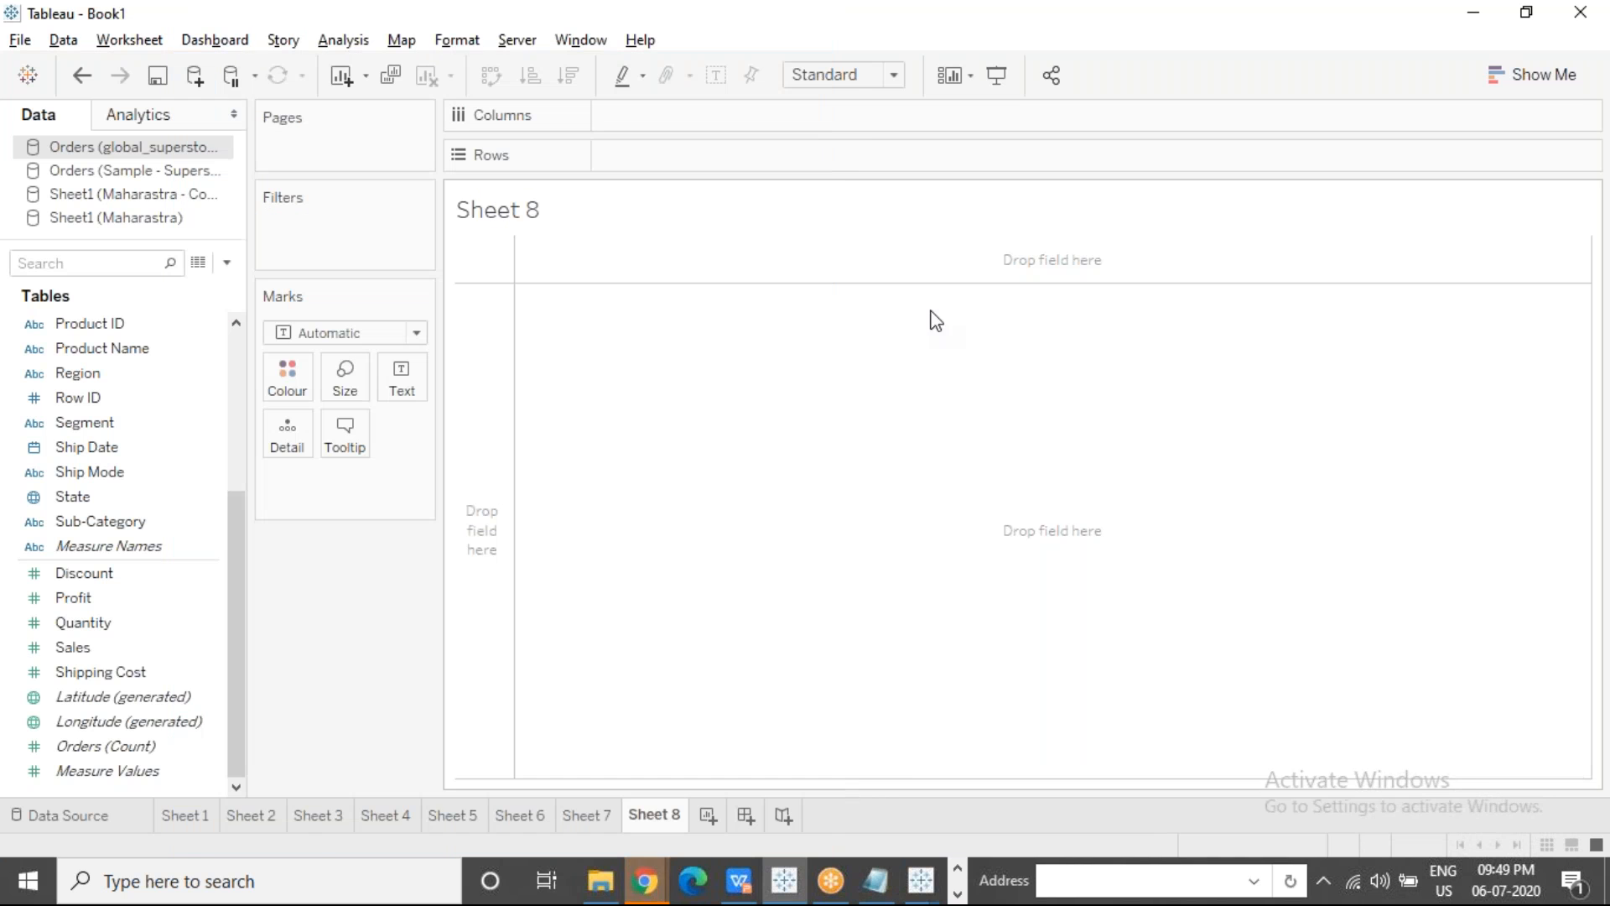
{"action": "left_click", "coordinate": [197, 76]}
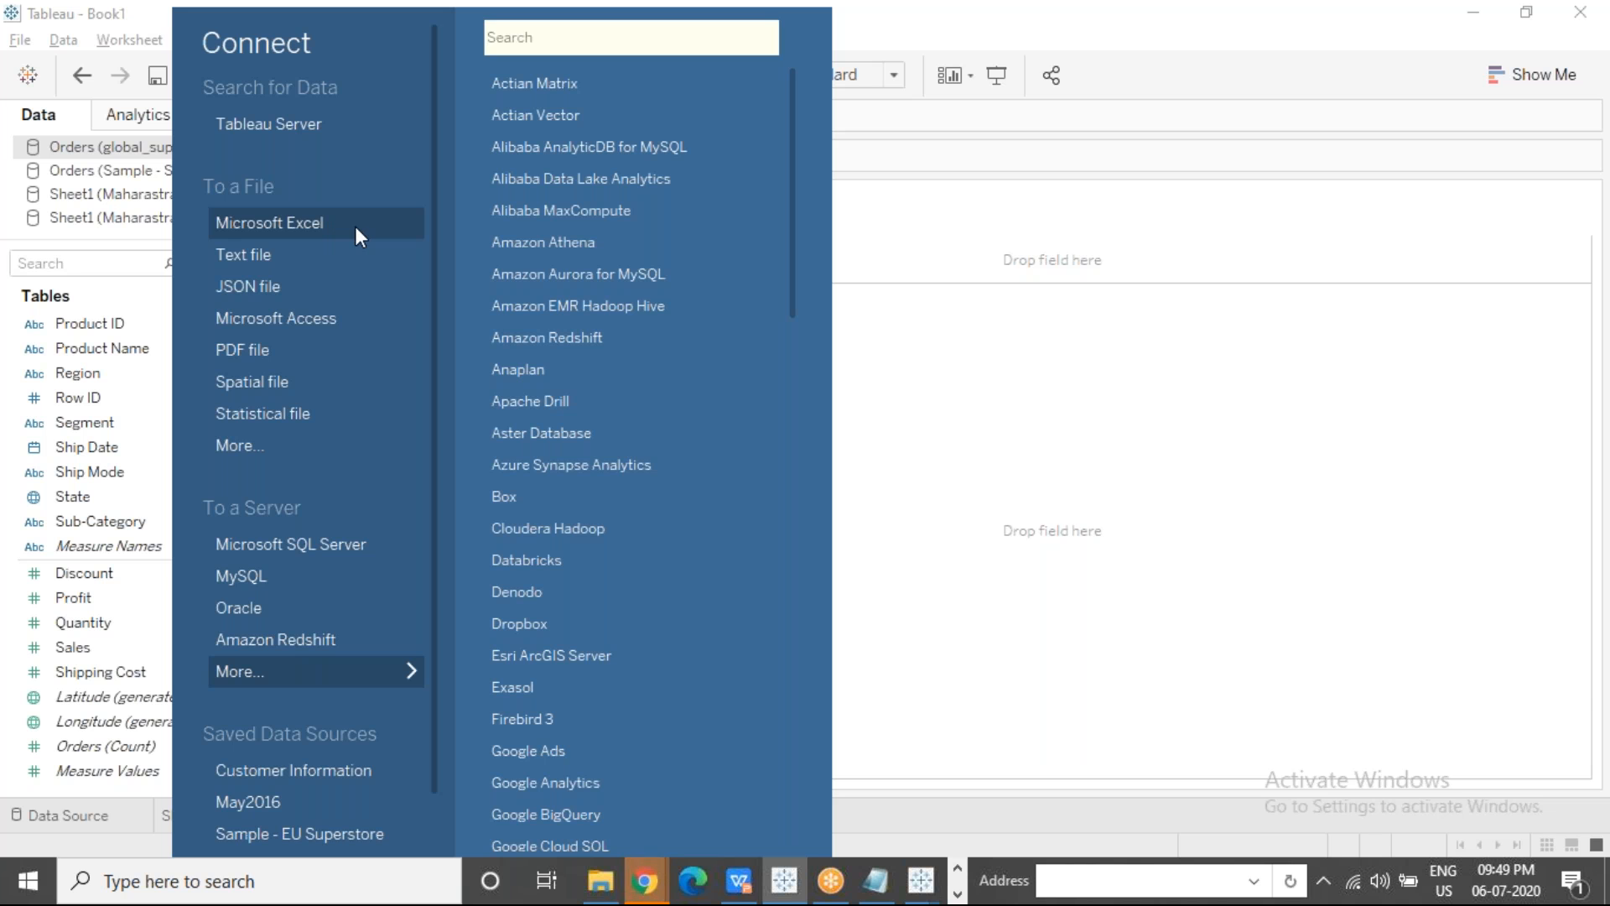
{"action": "left_click", "coordinate": [268, 222]}
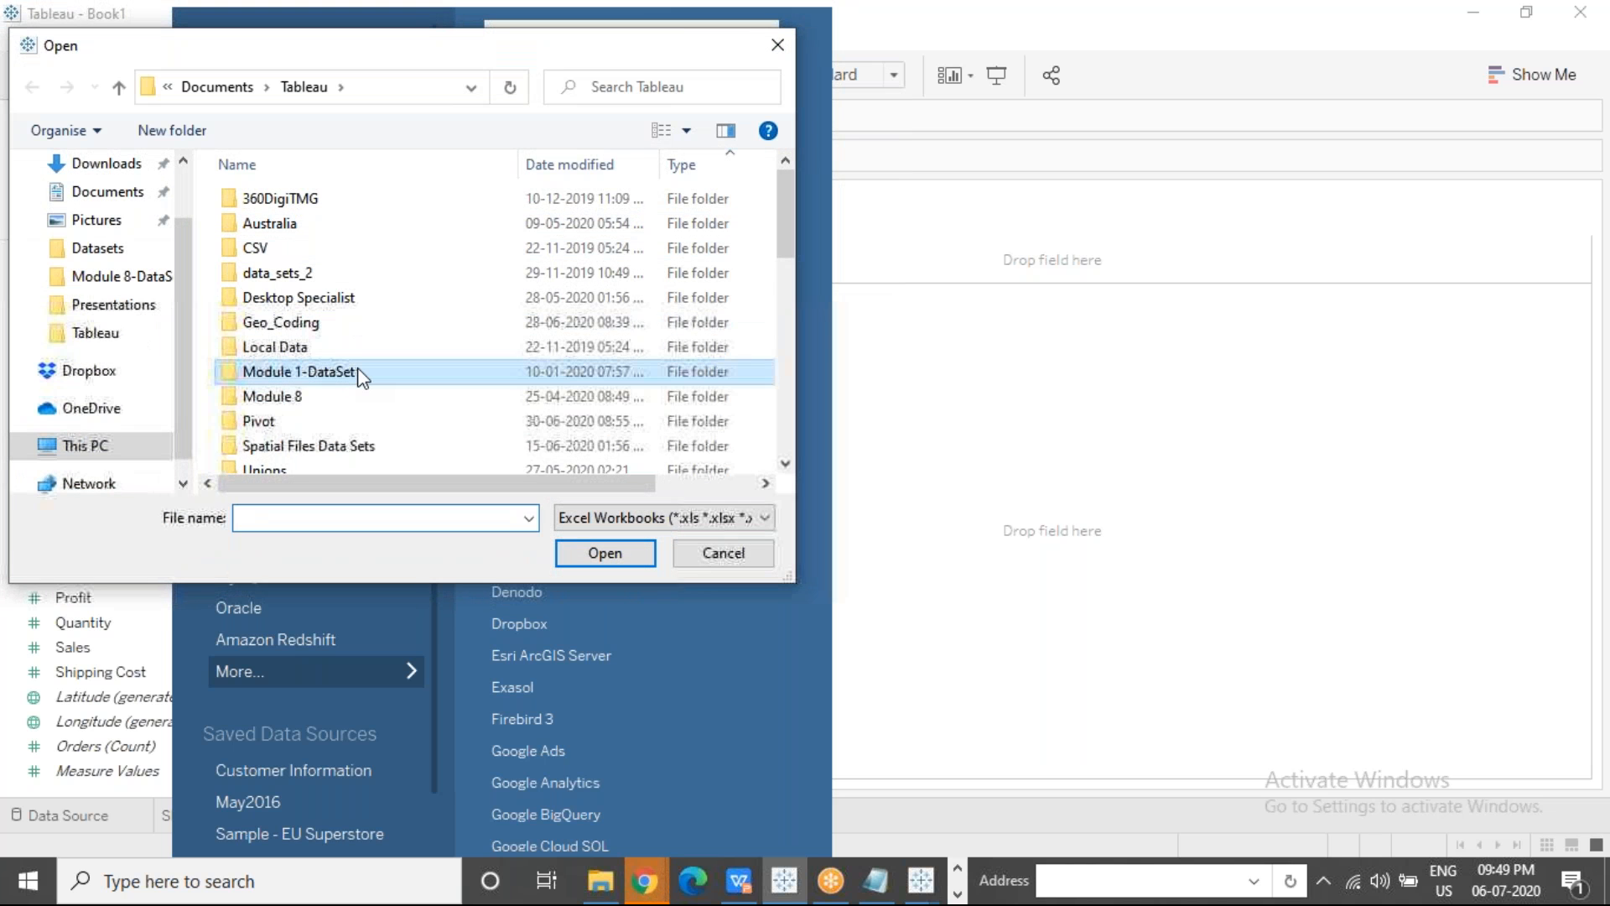
{"action": "key", "text": "i"}
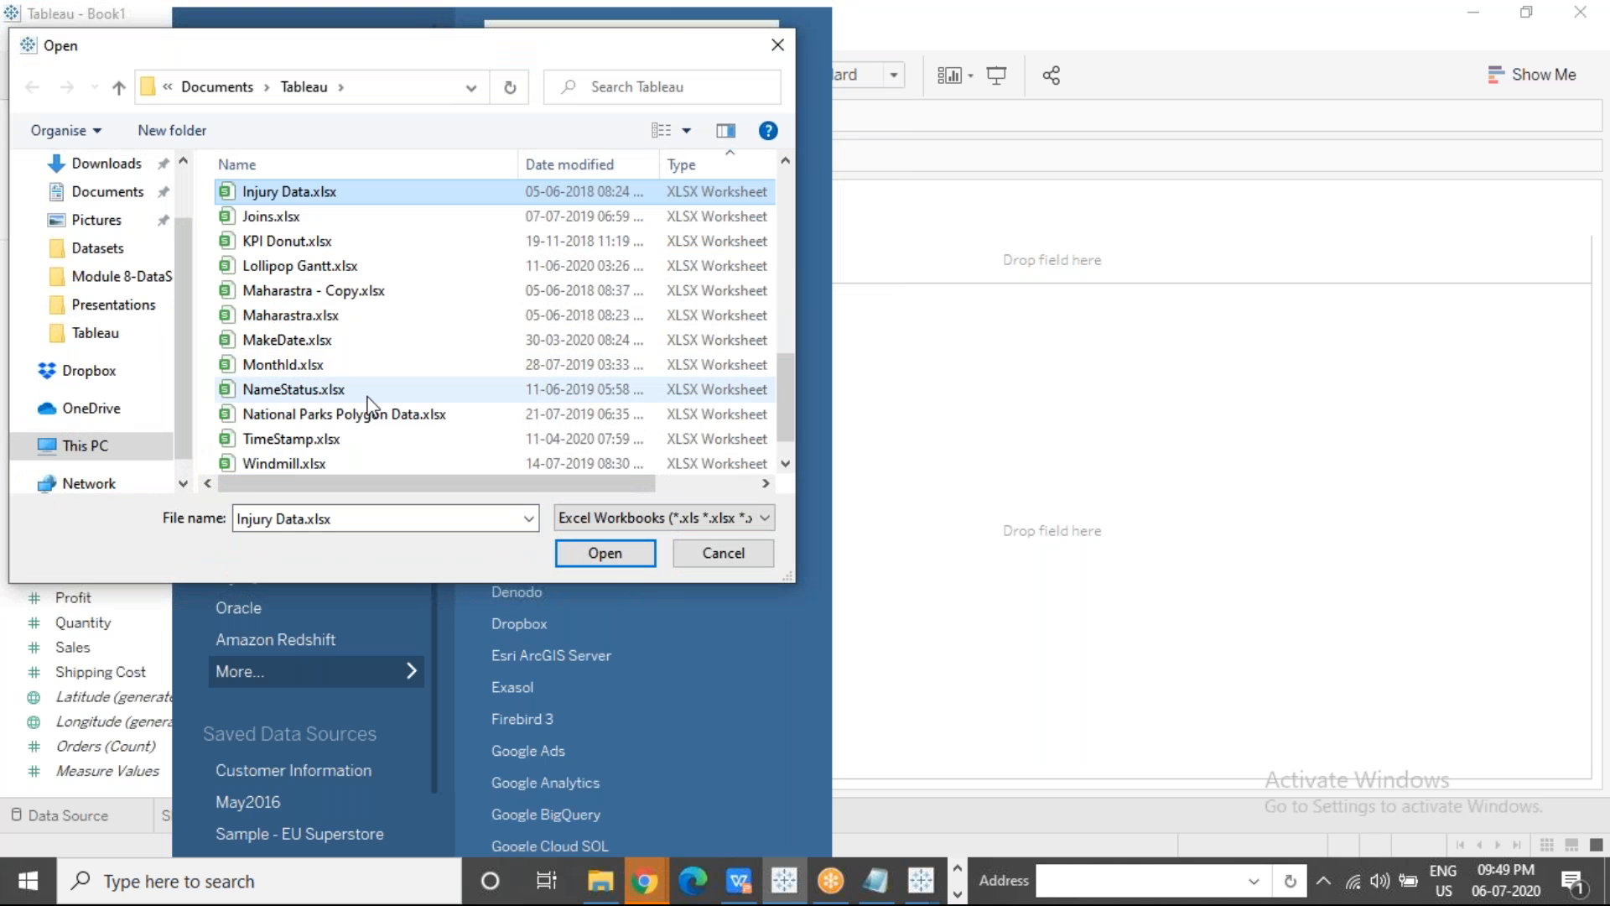
{"action": "left_click", "coordinate": [617, 557]}
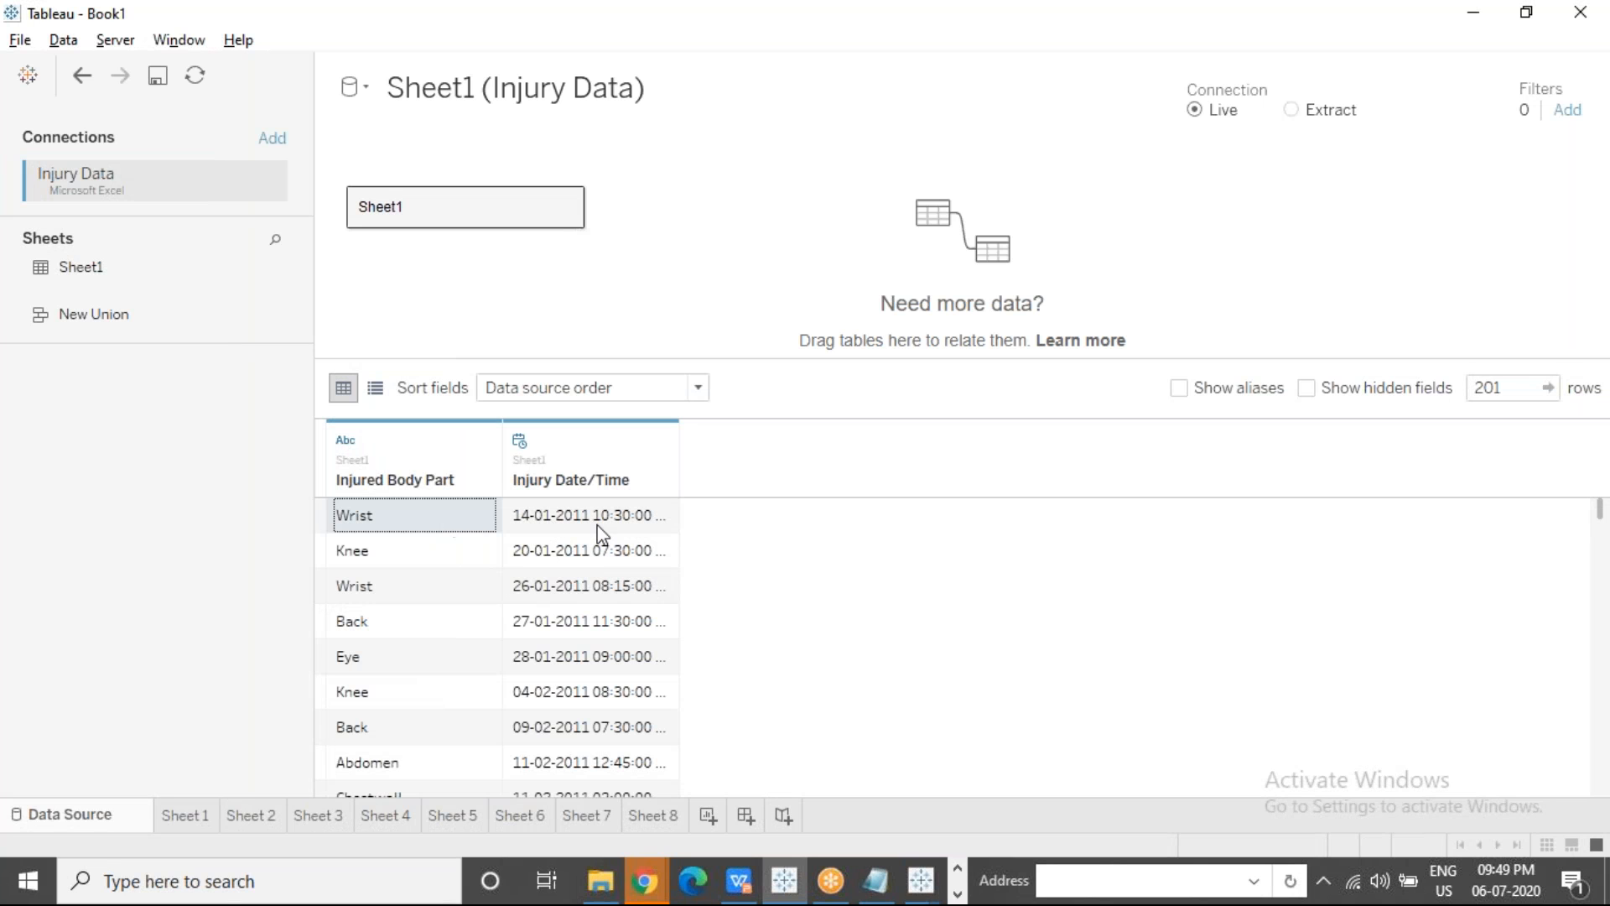
Step: Inspect the first Injured Body Part and Injury Date/Time records in the data preview and return to Sheet 8
{"action": "left_click", "coordinate": [599, 529]}
{"action": "left_click", "coordinate": [444, 552]}
{"action": "left_click", "coordinate": [557, 558]}
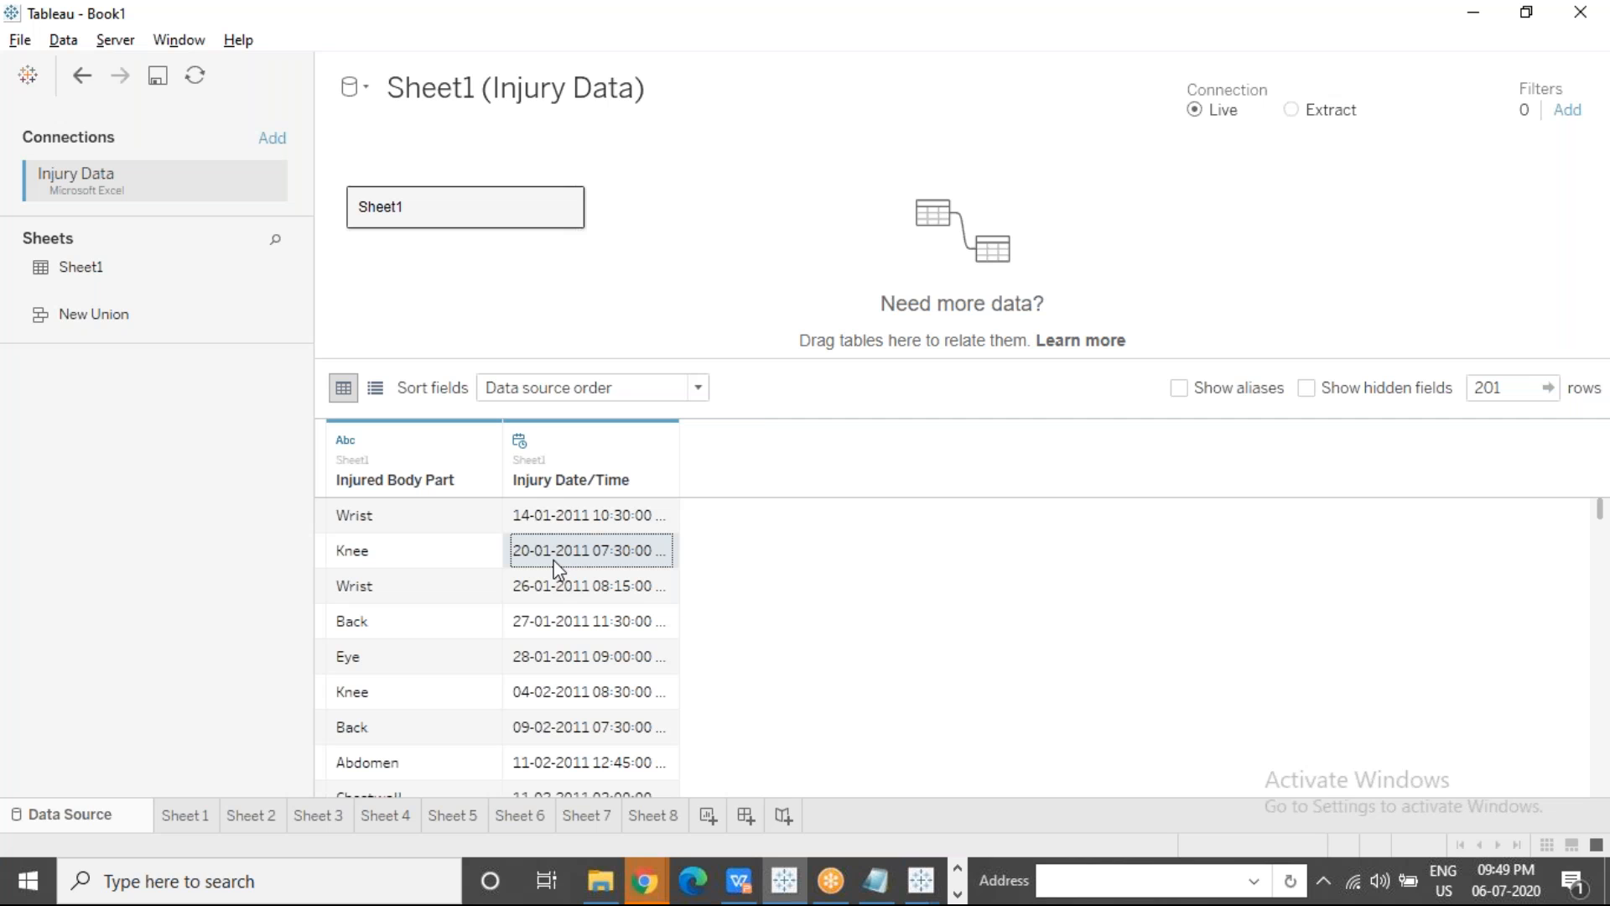
{"action": "left_click", "coordinate": [467, 527]}
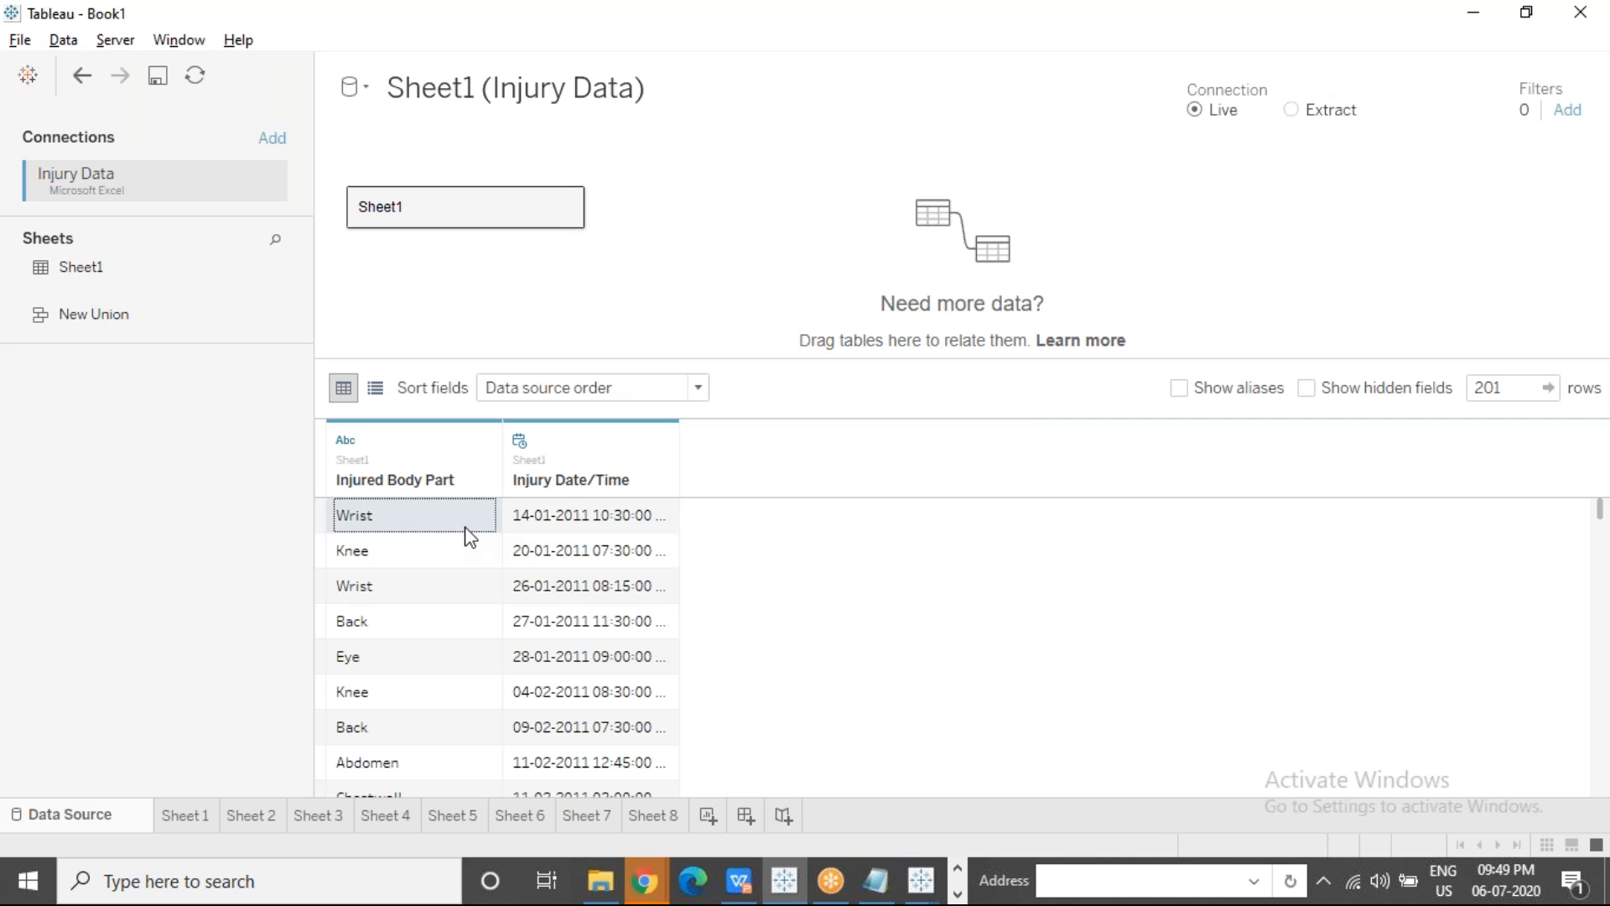
{"action": "left_click", "coordinate": [455, 561]}
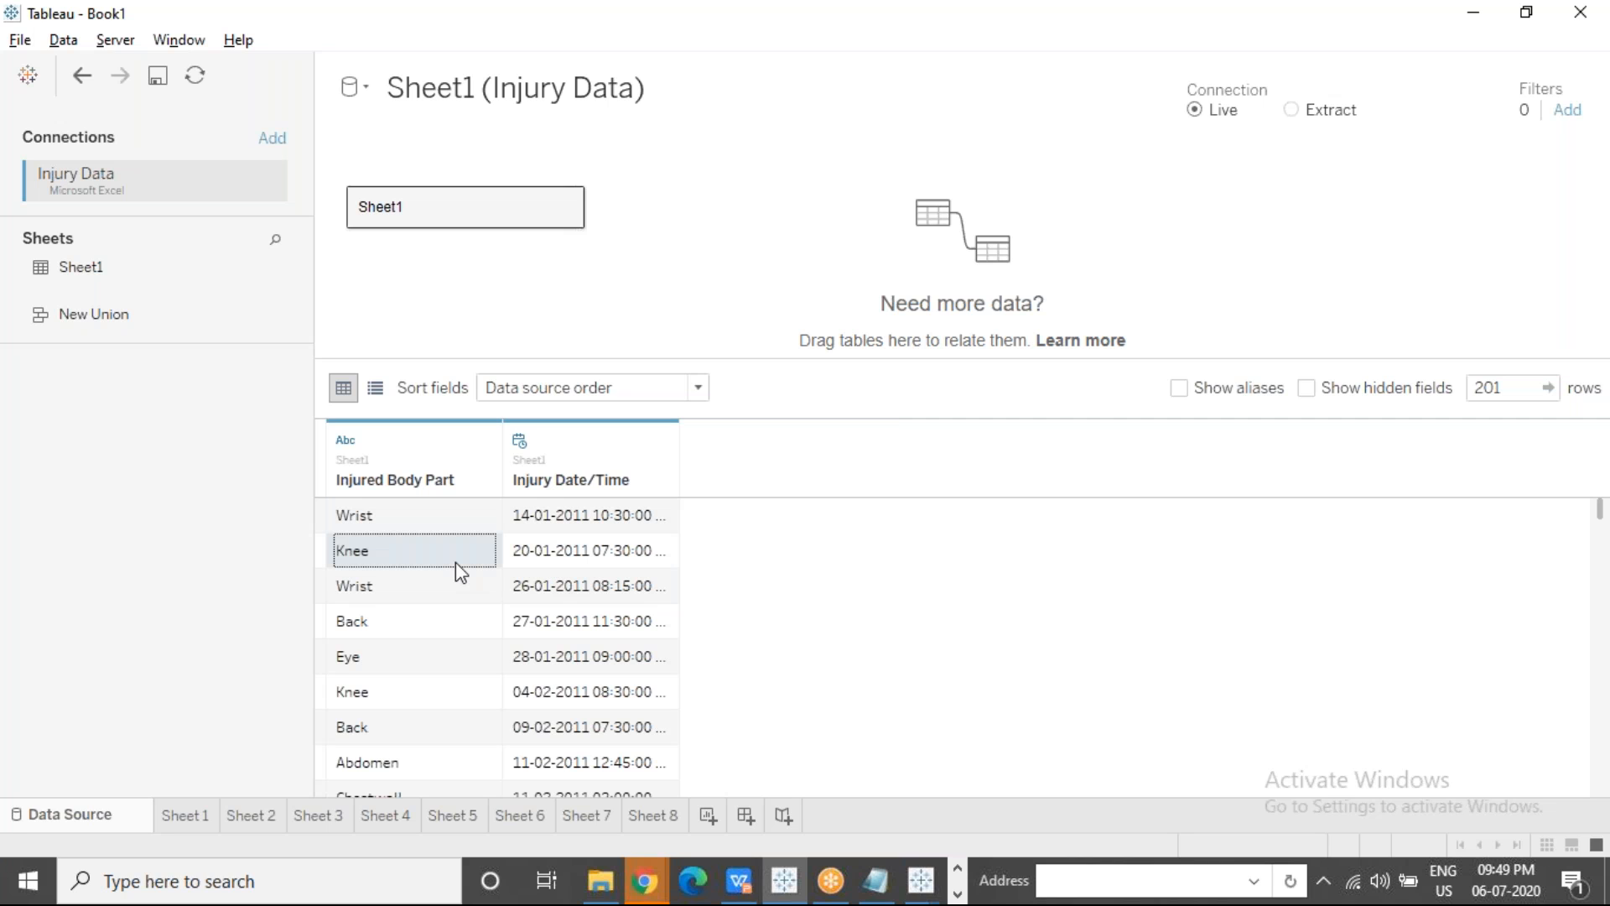
{"action": "left_click", "coordinate": [650, 815]}
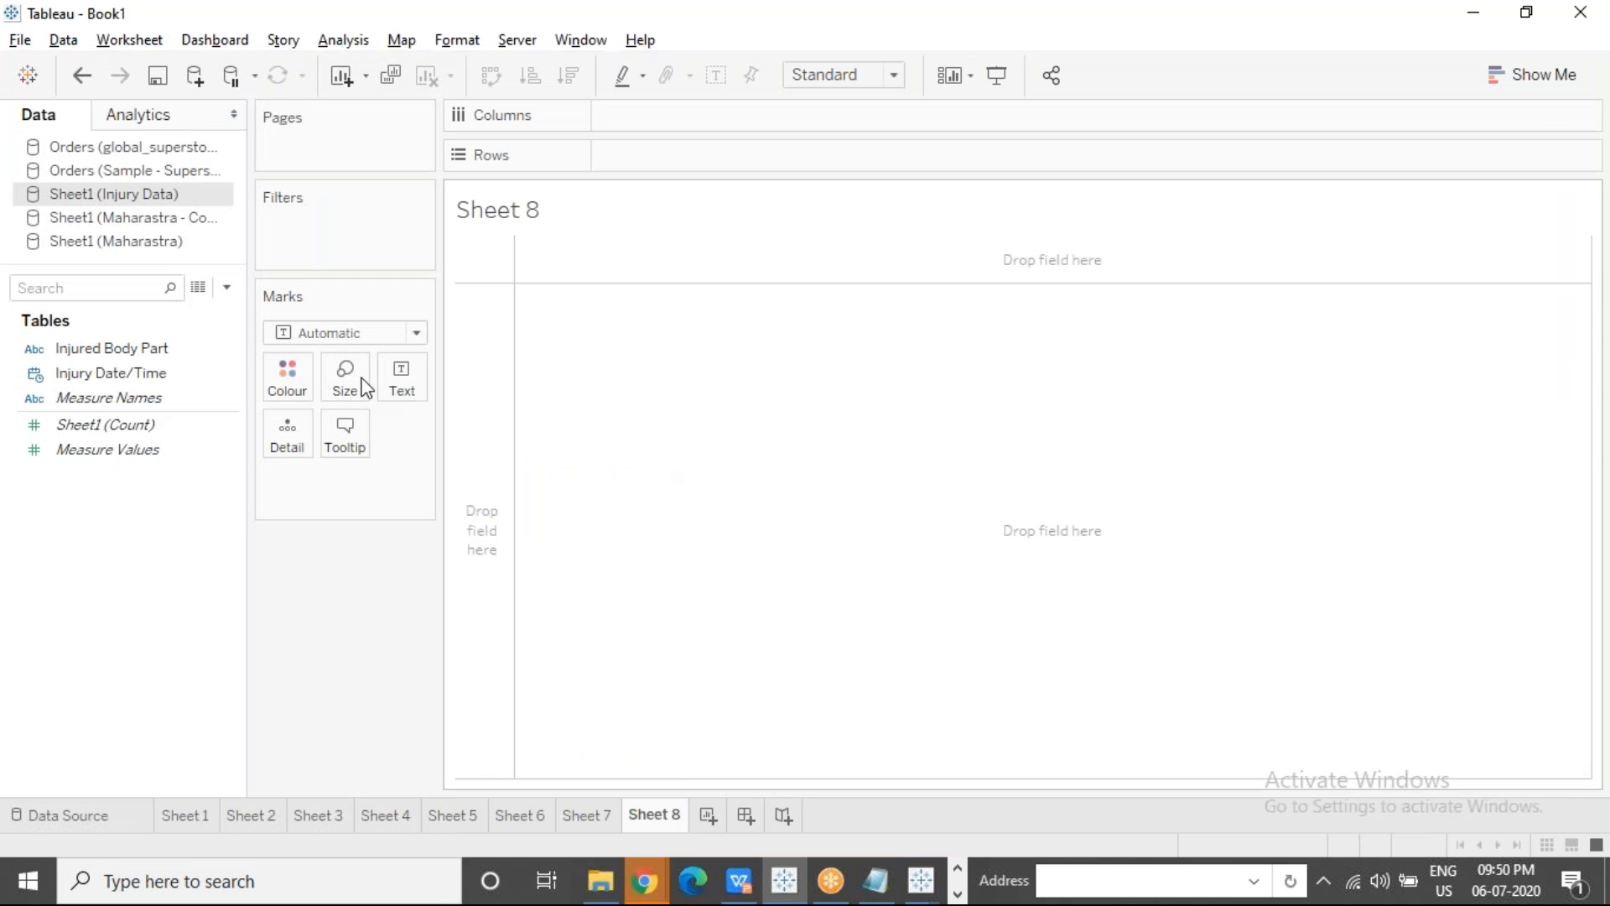
Step: Tabulate the Sheet1 record count by Injured Body Part as rows of text, and clear the worksheet
{"action": "left_click", "coordinate": [117, 351]}
{"action": "left_click_drag", "start_coordinate": [118, 345], "coordinate": [672, 159]}
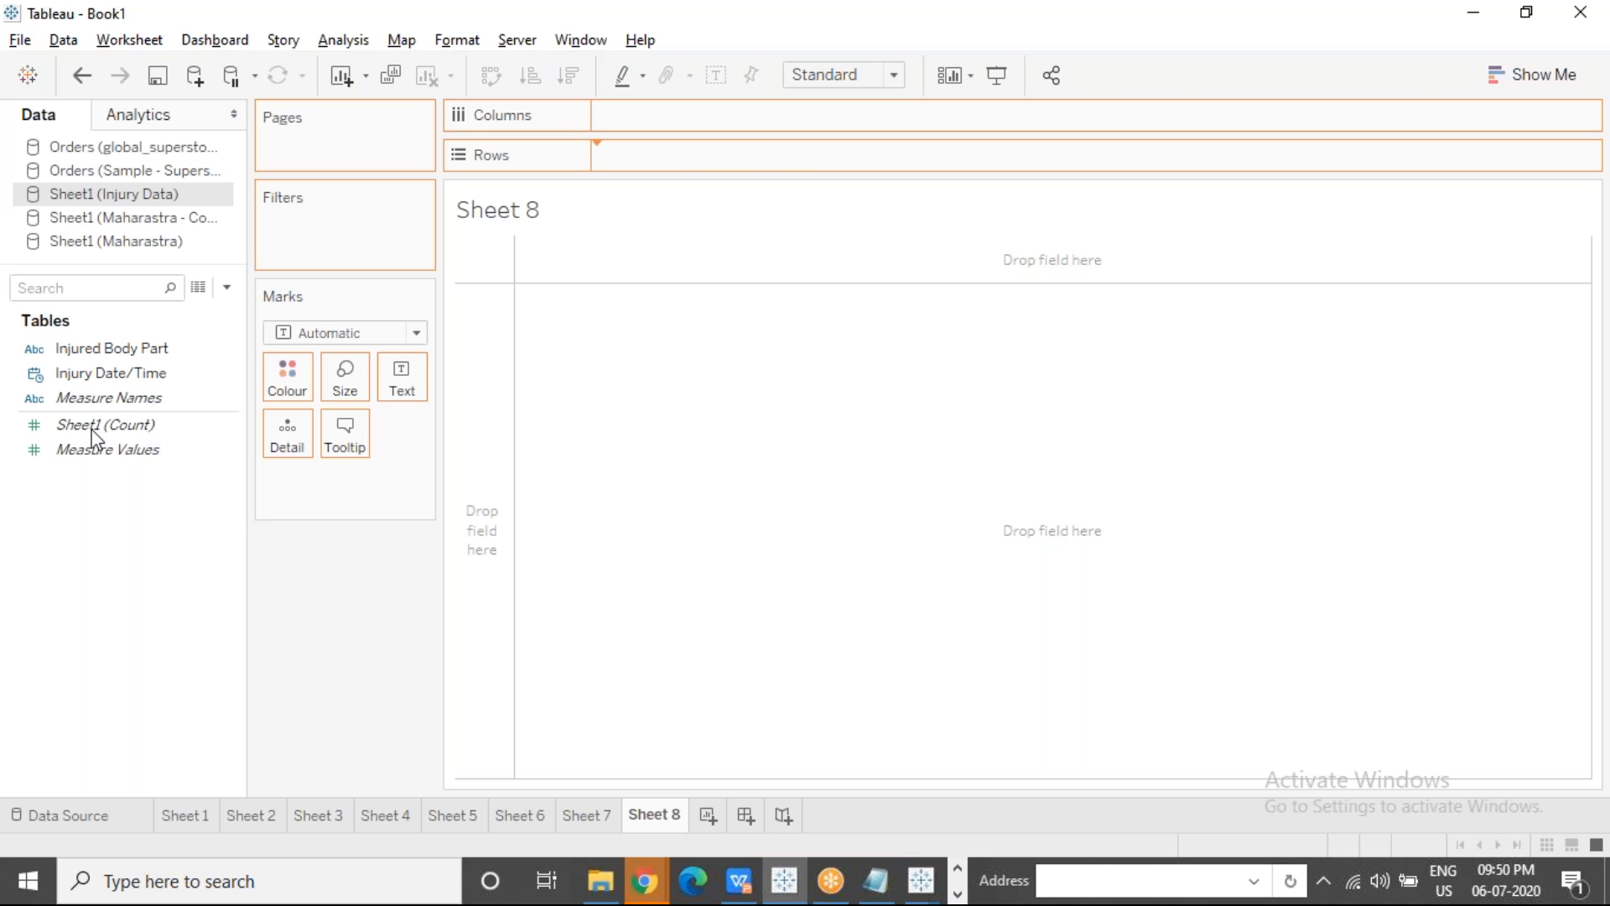
{"action": "left_click_drag", "start_coordinate": [94, 425], "coordinate": [401, 379]}
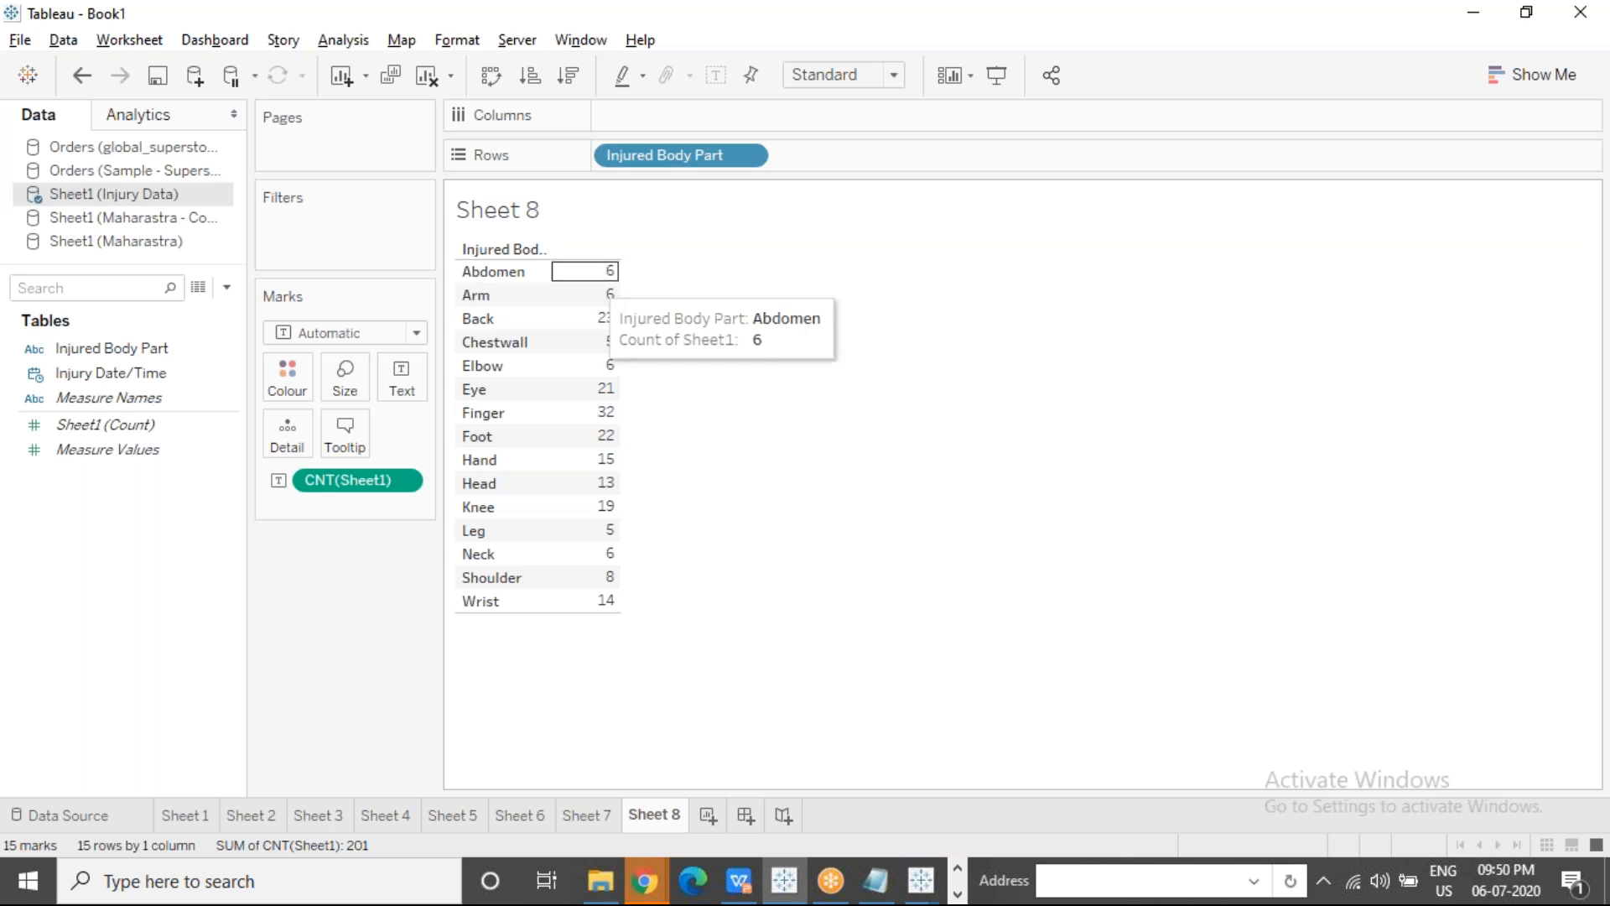
{"action": "mouse_move", "coordinate": [613, 285]}
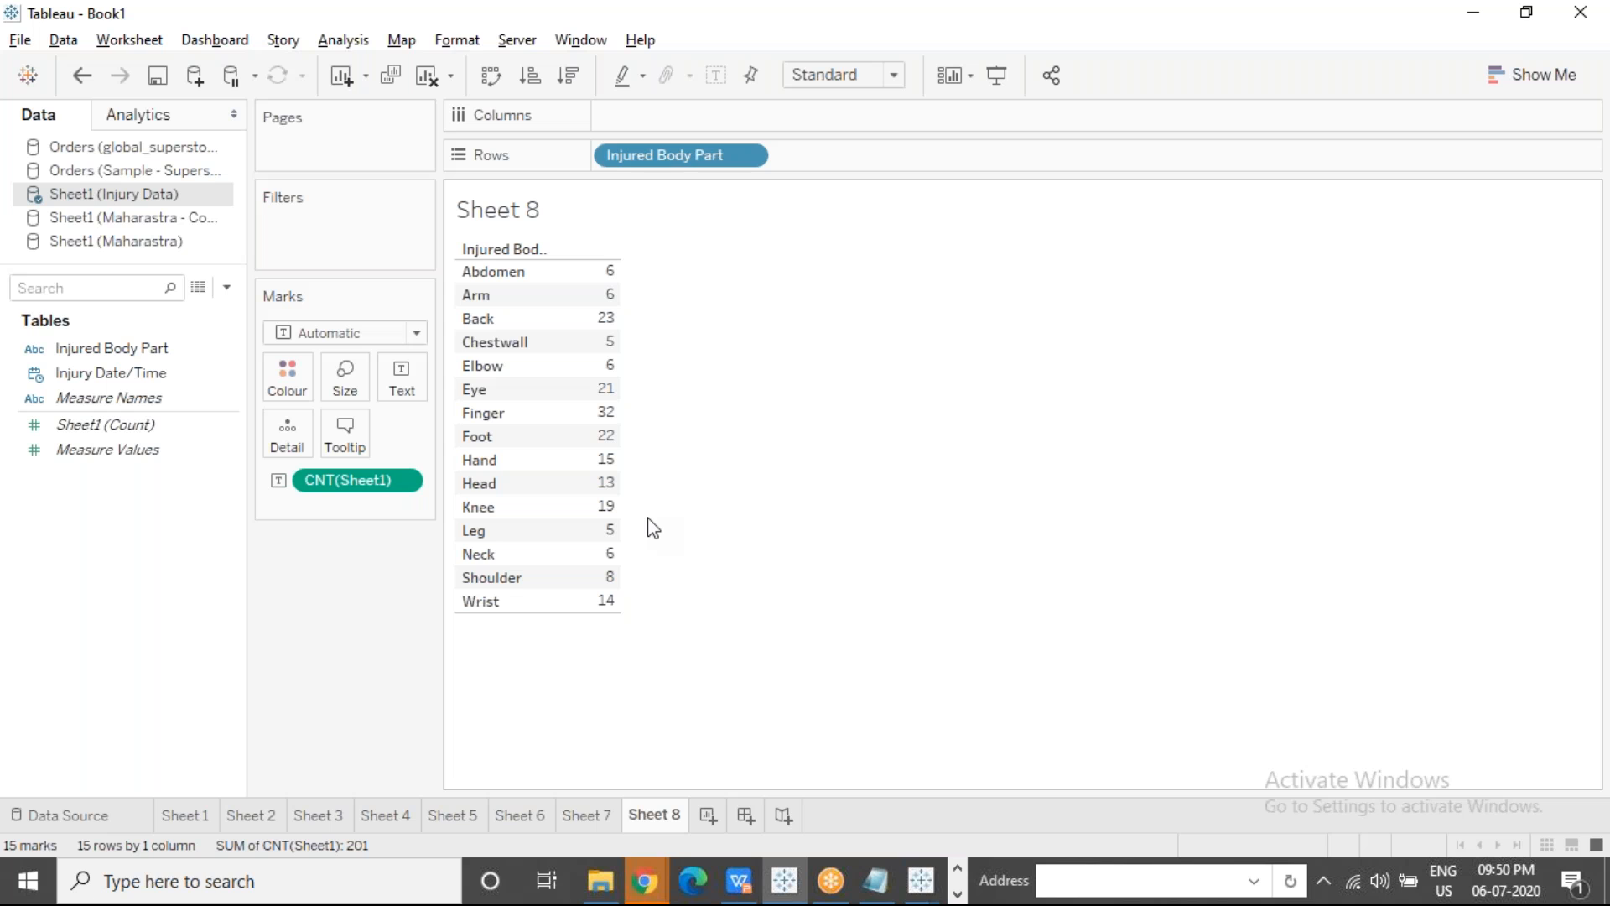
{"action": "left_click", "coordinate": [429, 84]}
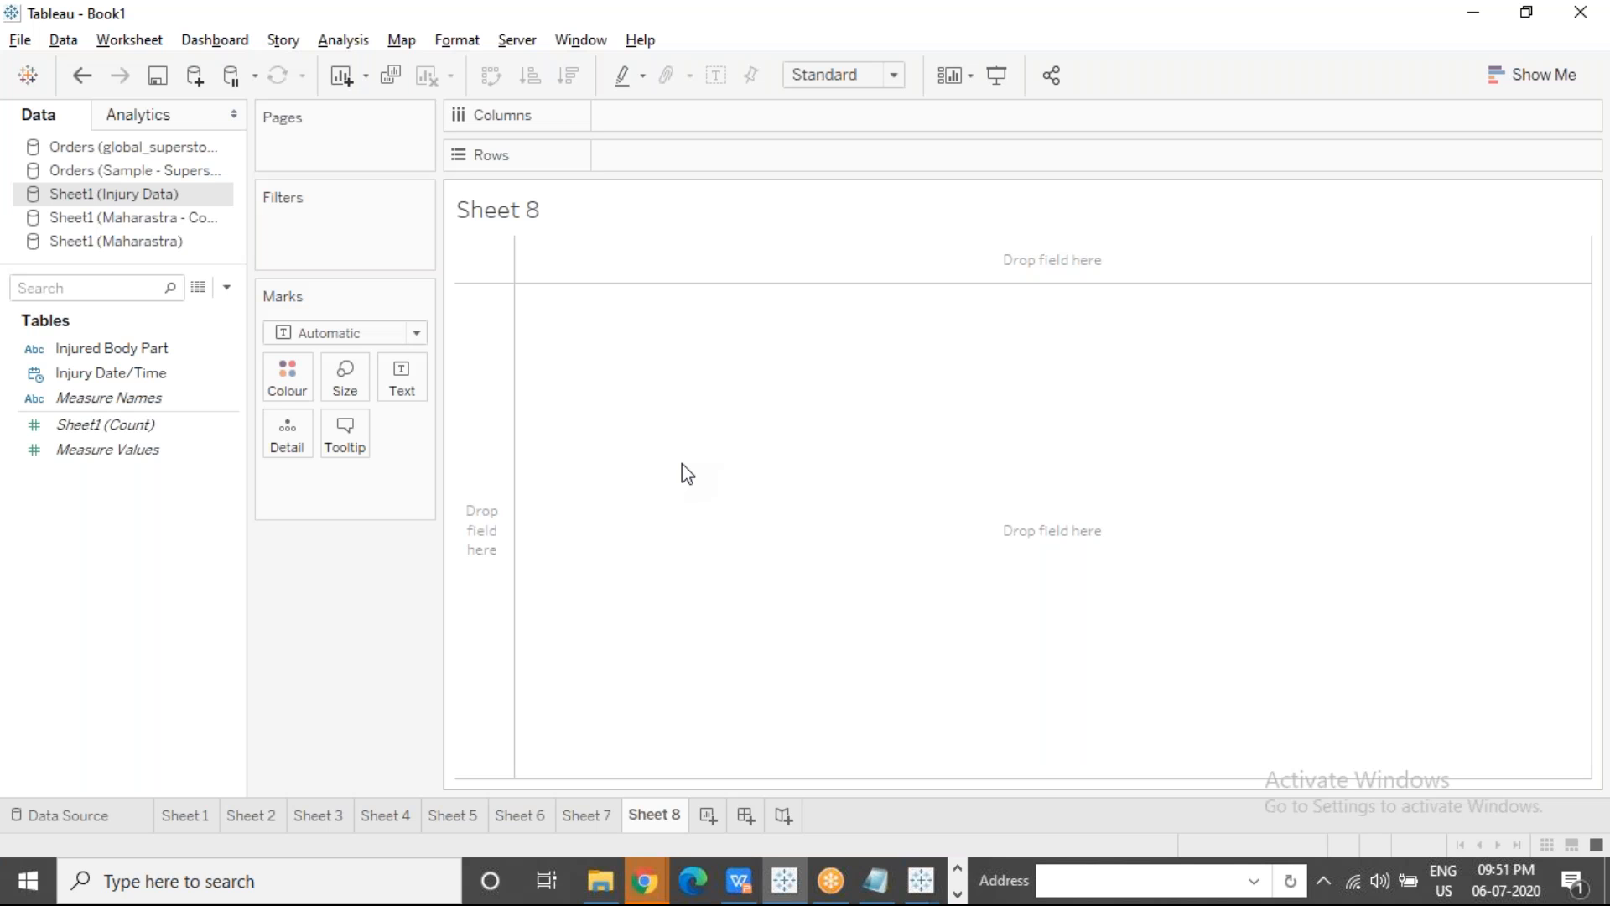
Step: Start a calculated field named X with the formula 99 on the Injury Data source
{"action": "left_click", "coordinate": [351, 44]}
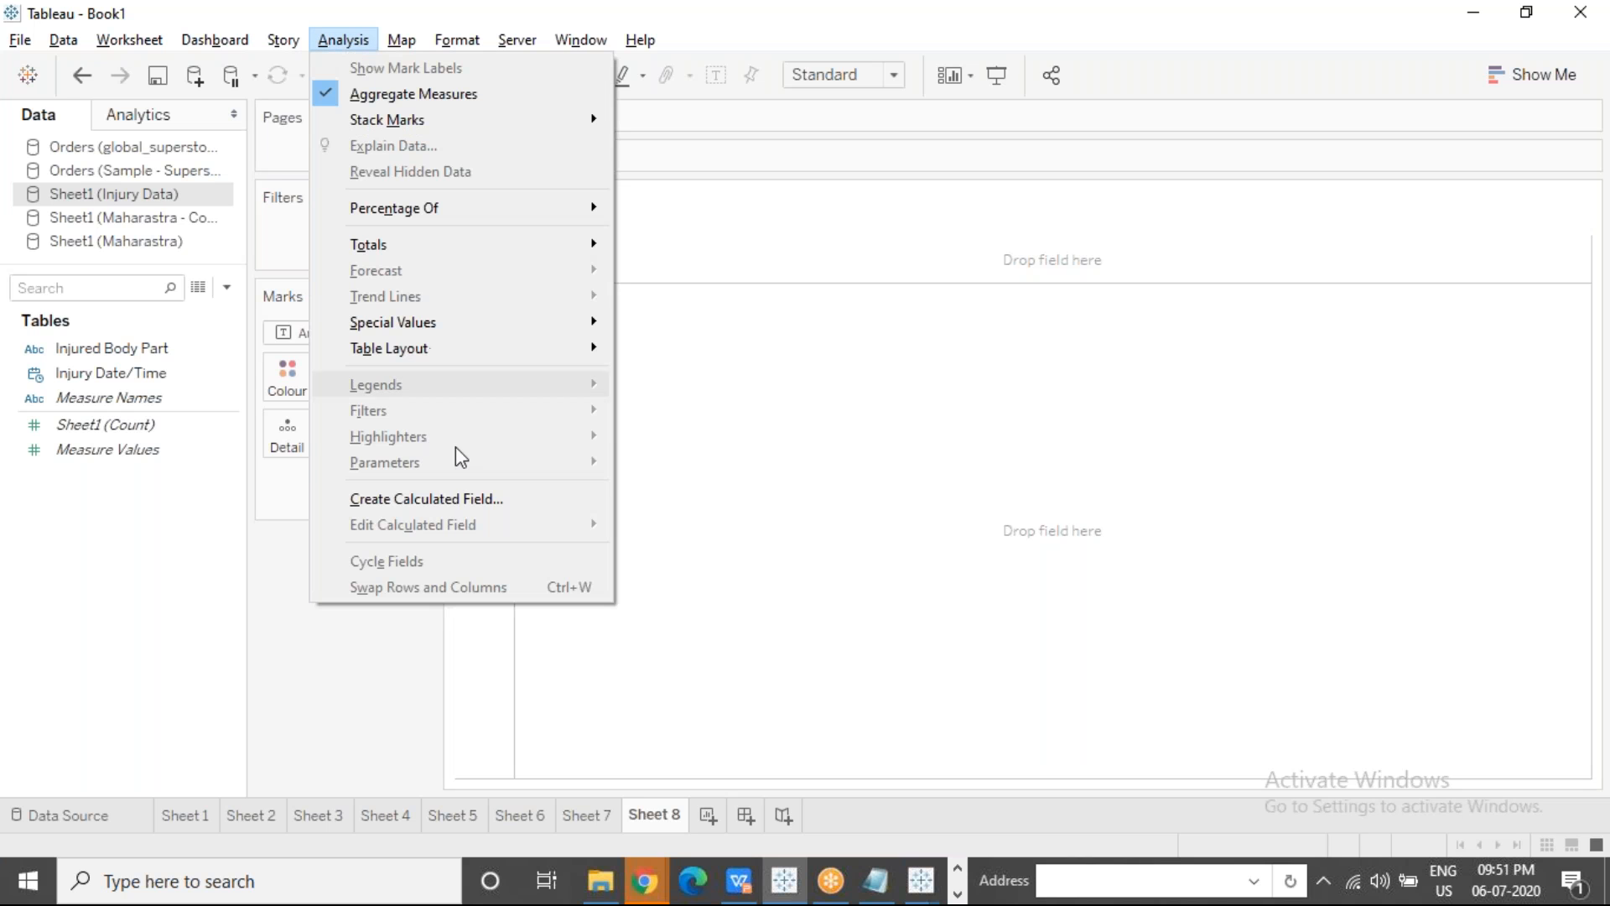
{"action": "left_click", "coordinate": [457, 500]}
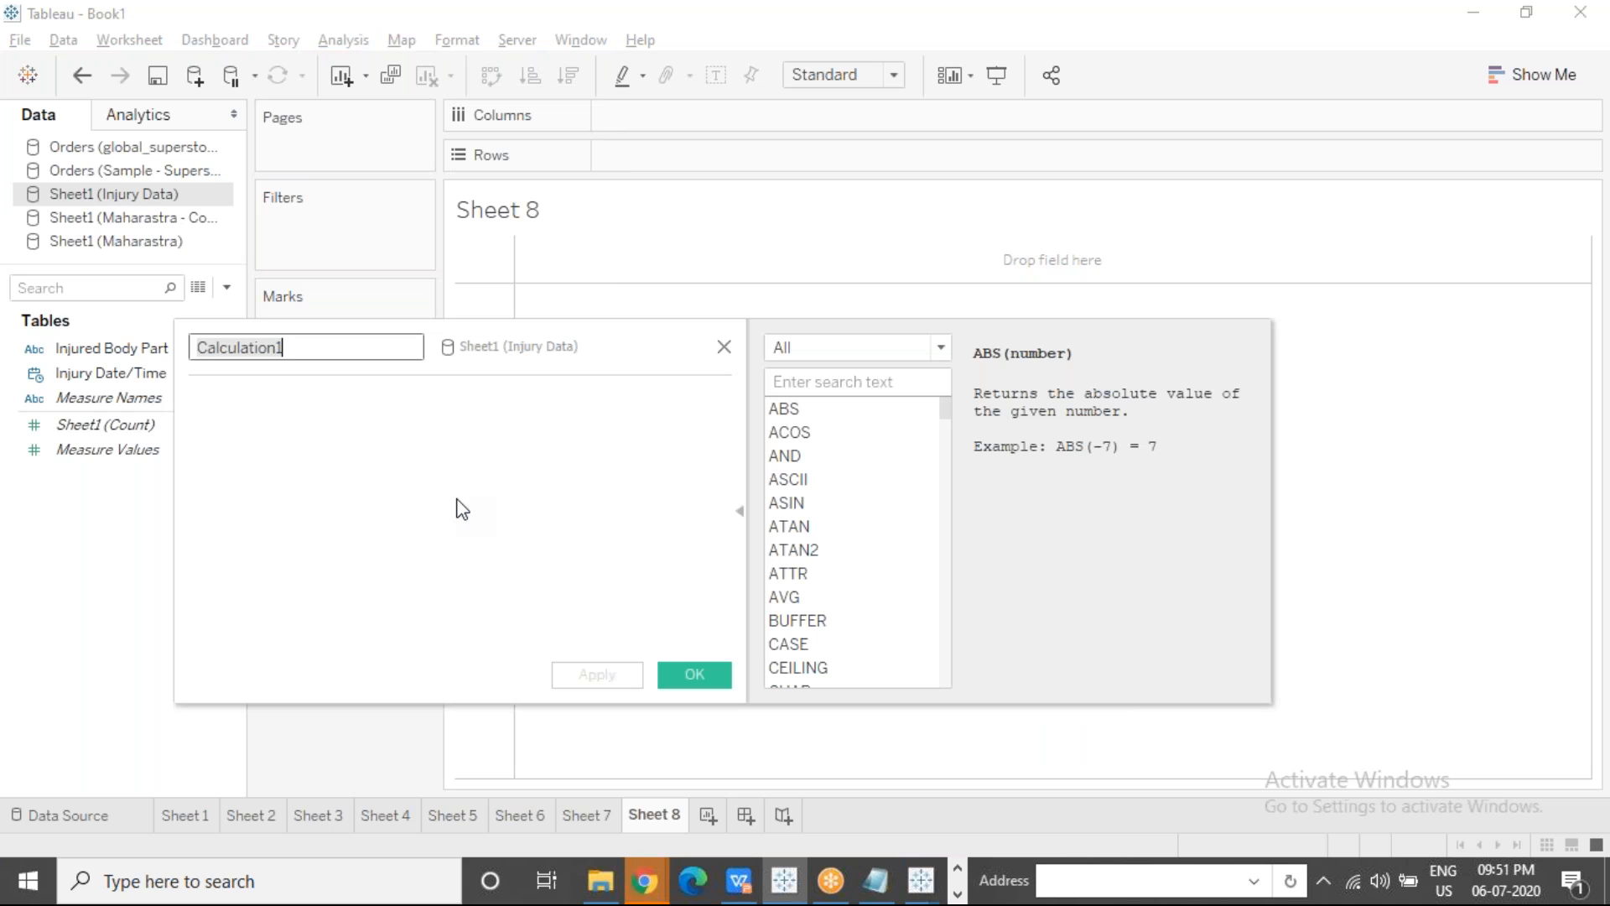
{"action": "type", "text": "X"}
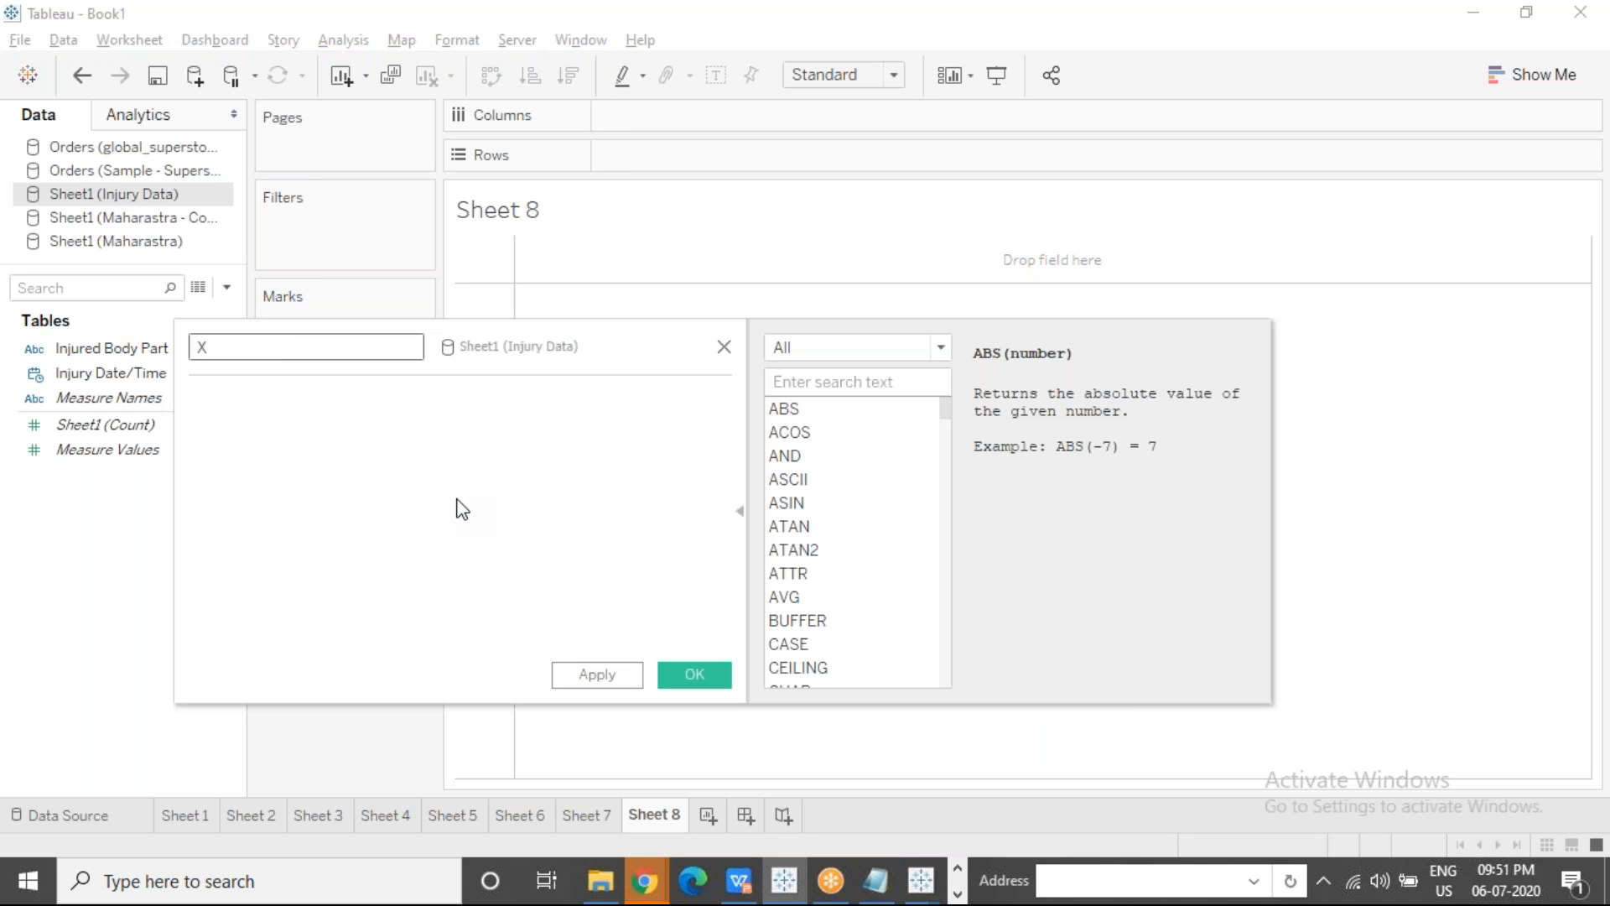
{"action": "left_click", "coordinate": [462, 509]}
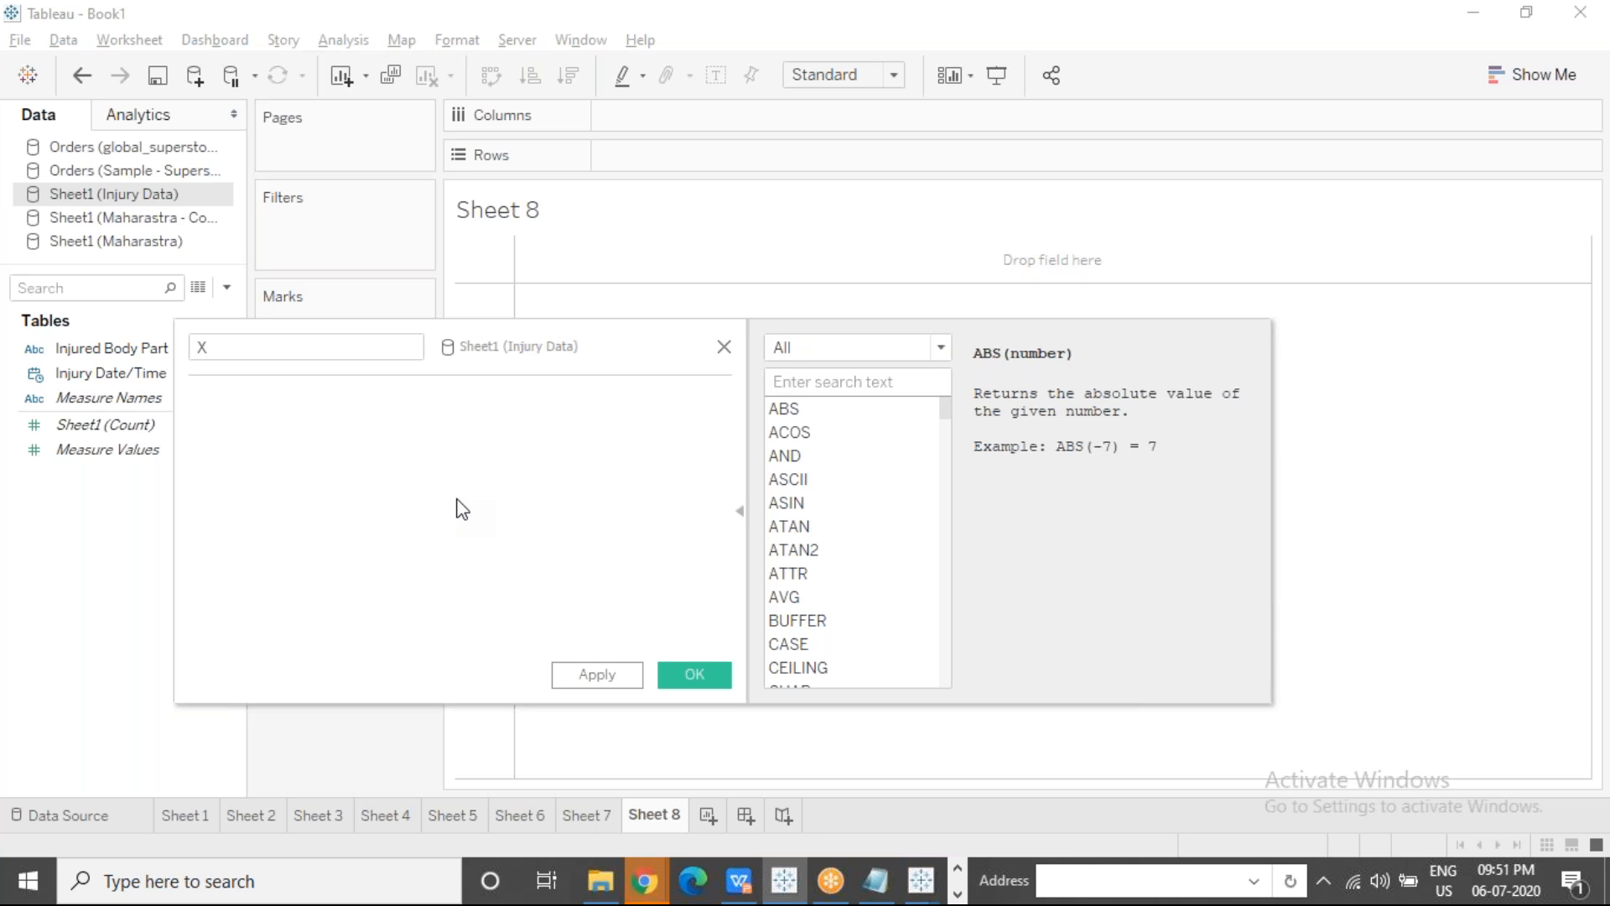
{"action": "type", "text": "99"}
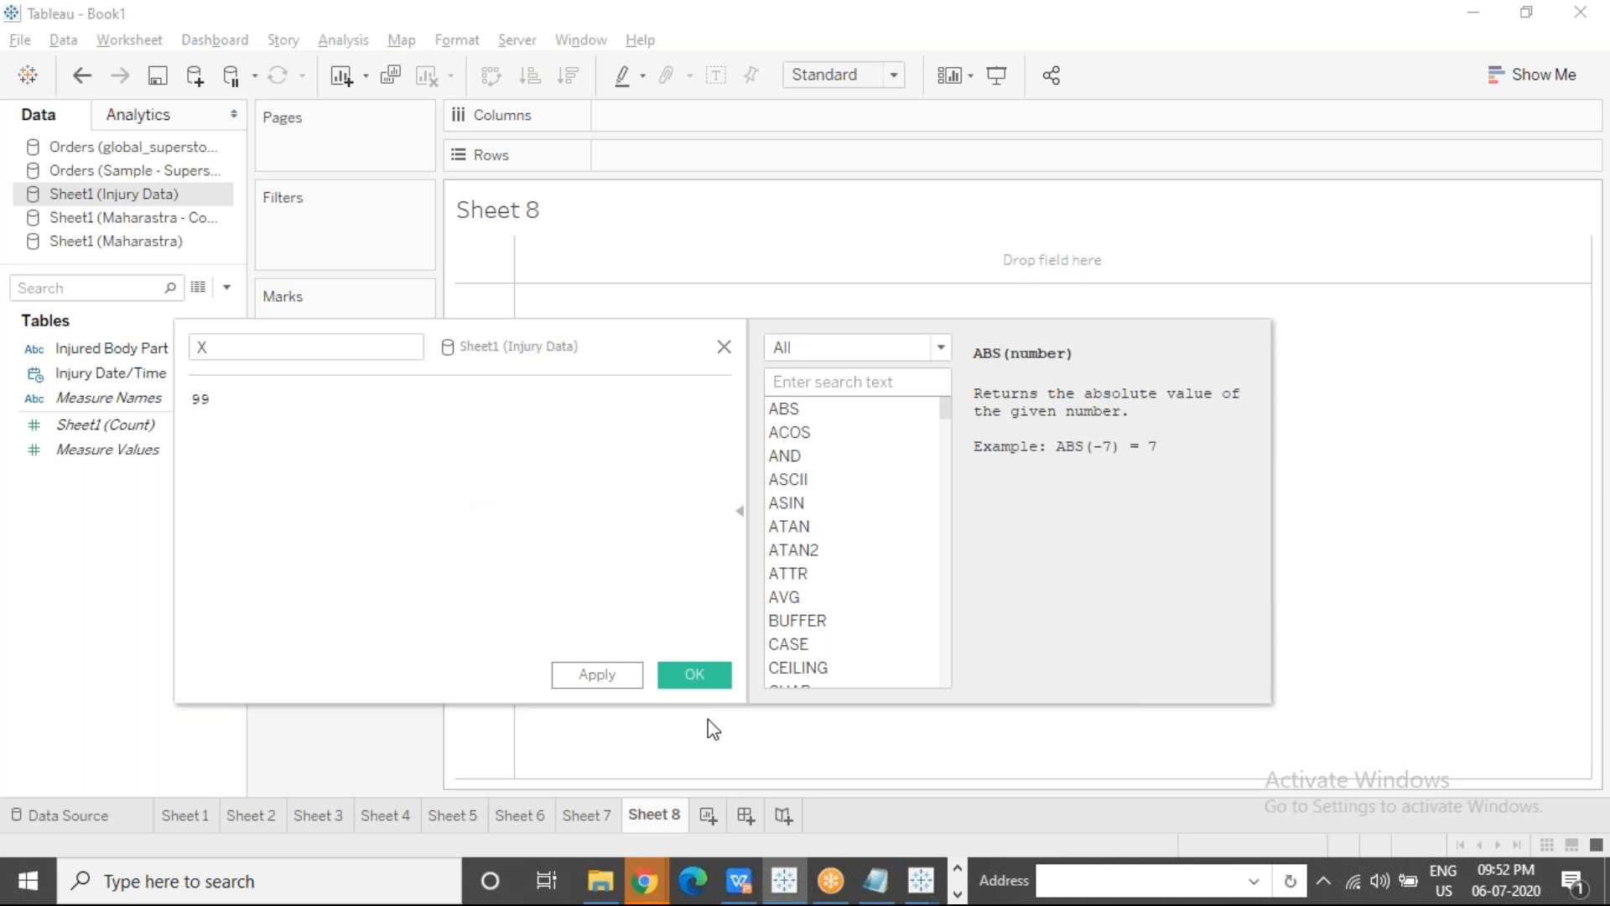
Step: Switch to File Explorer and open the detailed properties of Body Outline.jpg in the Tableau documents folder
{"action": "left_click", "coordinate": [602, 882]}
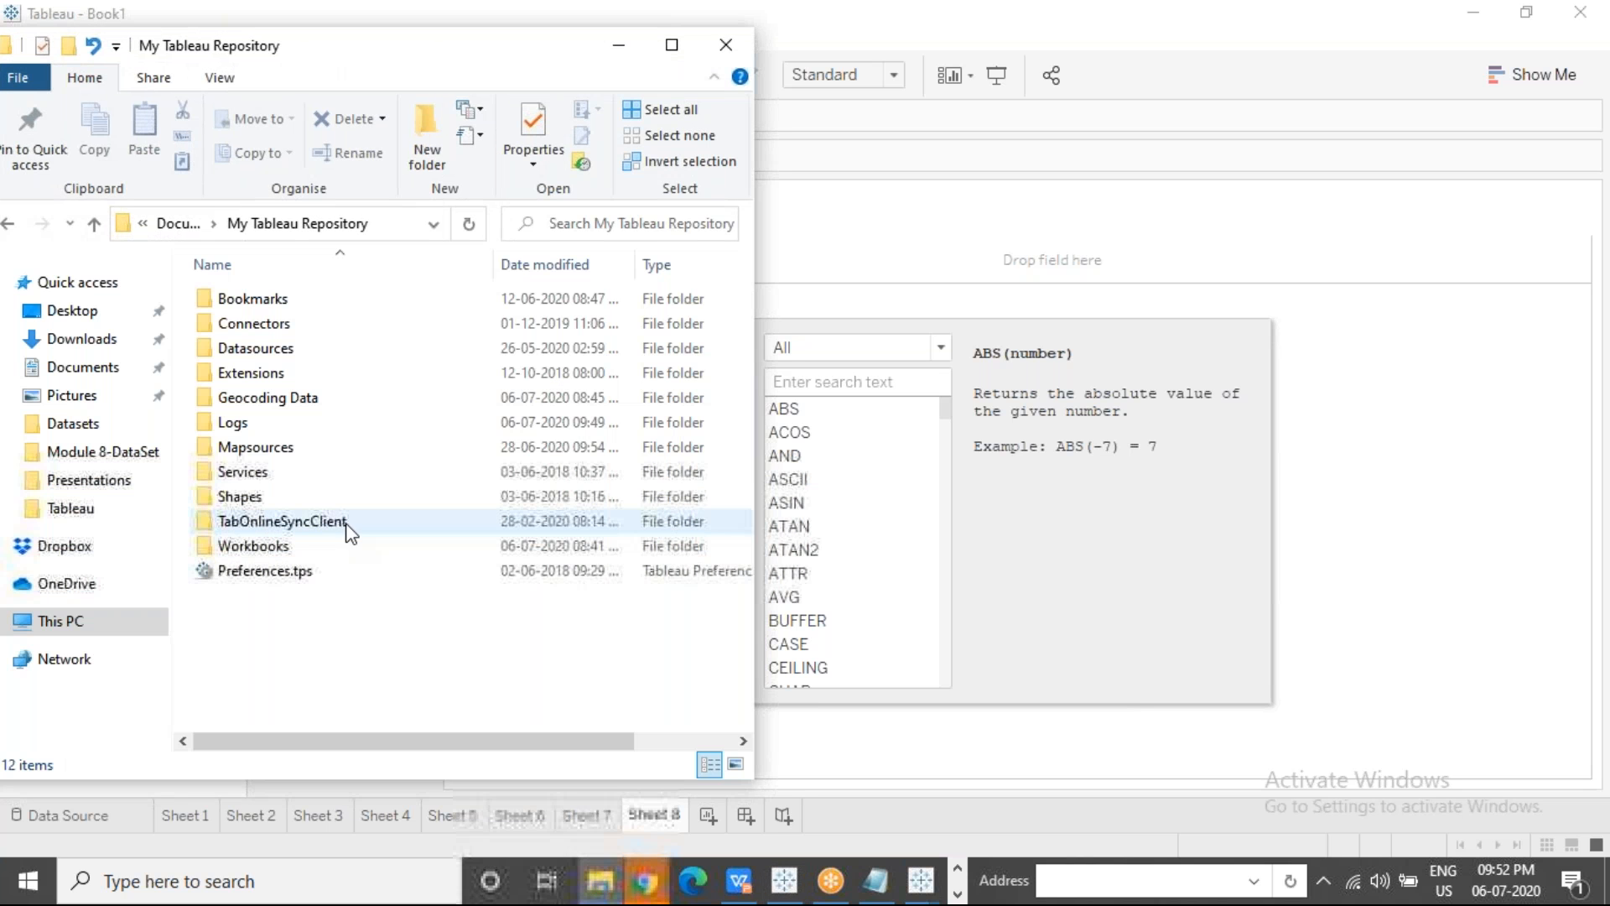
{"action": "left_click", "coordinate": [107, 504]}
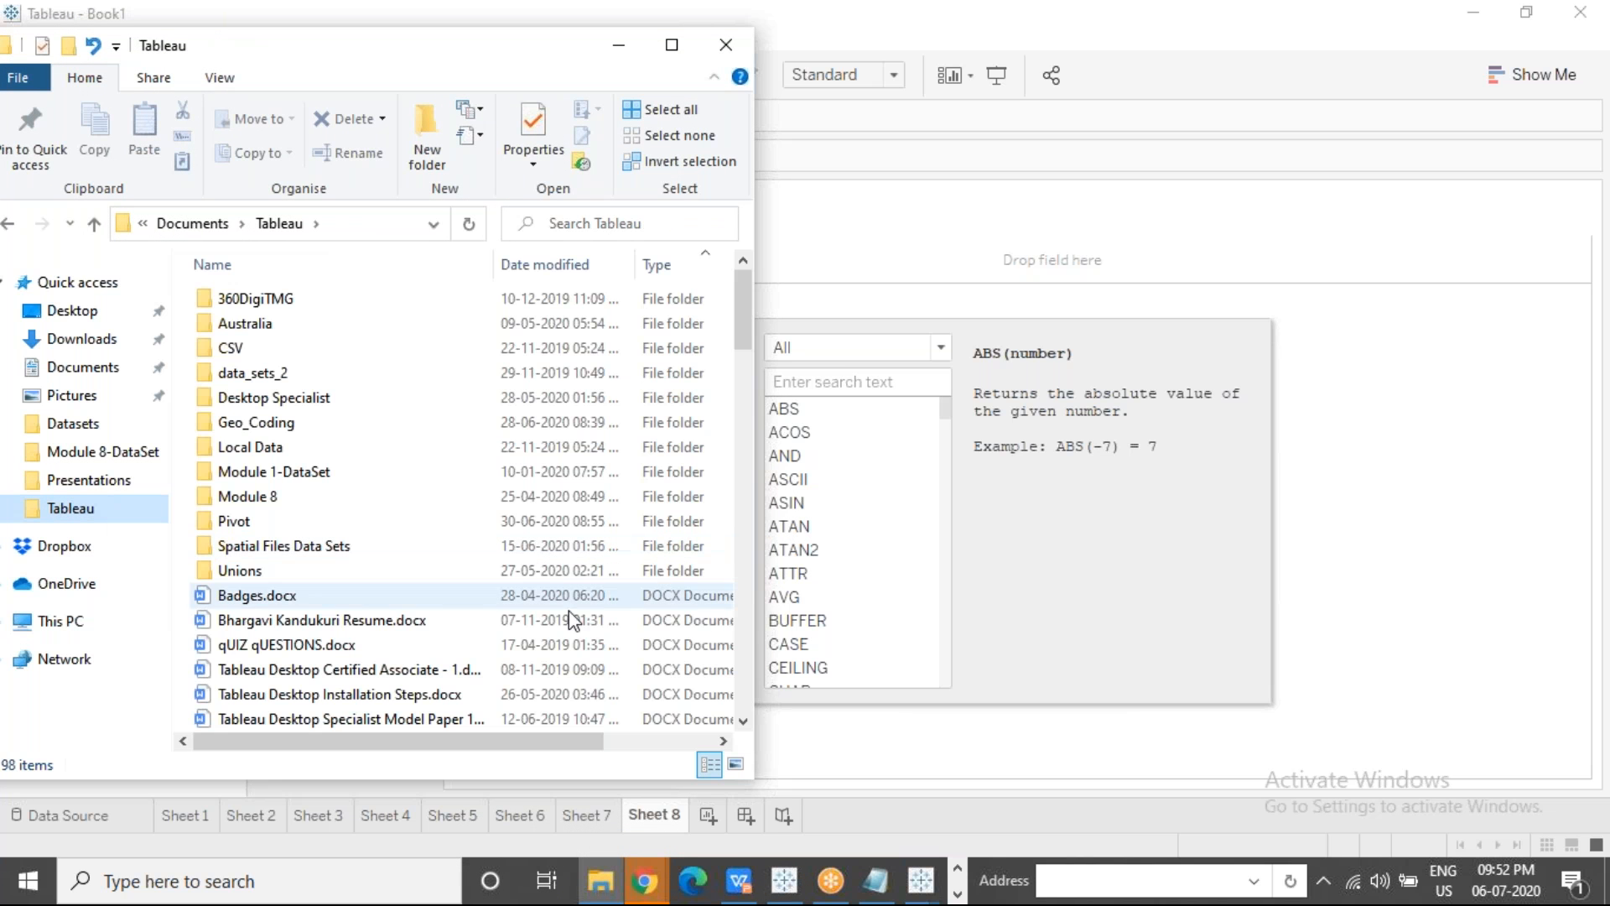
{"action": "left_click", "coordinate": [743, 607]}
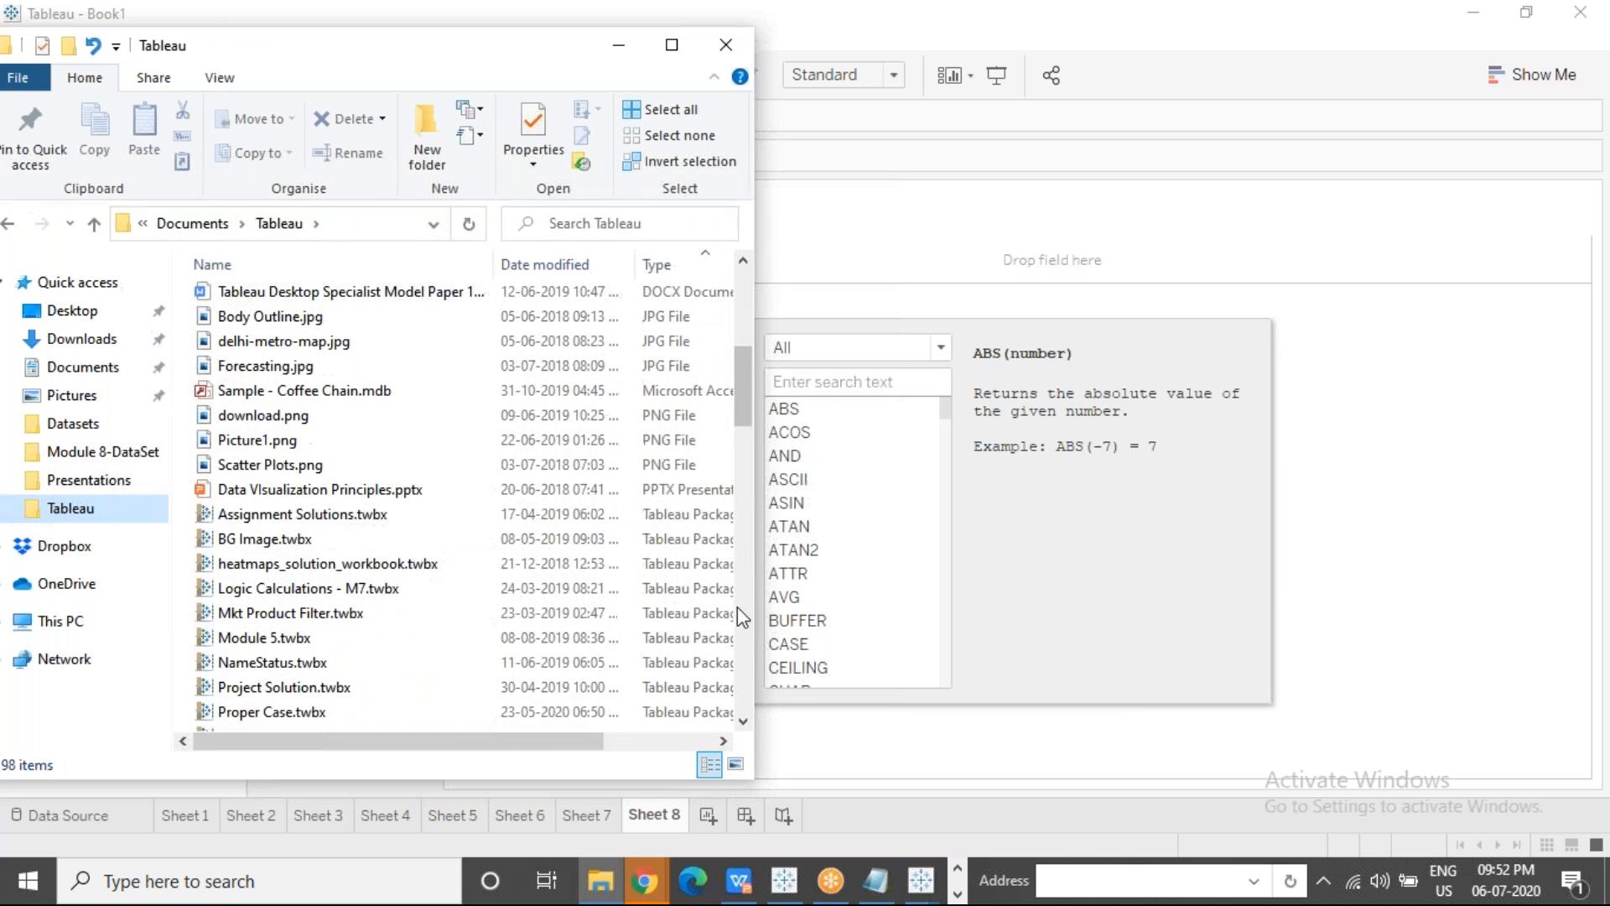
{"action": "left_click", "coordinate": [308, 319]}
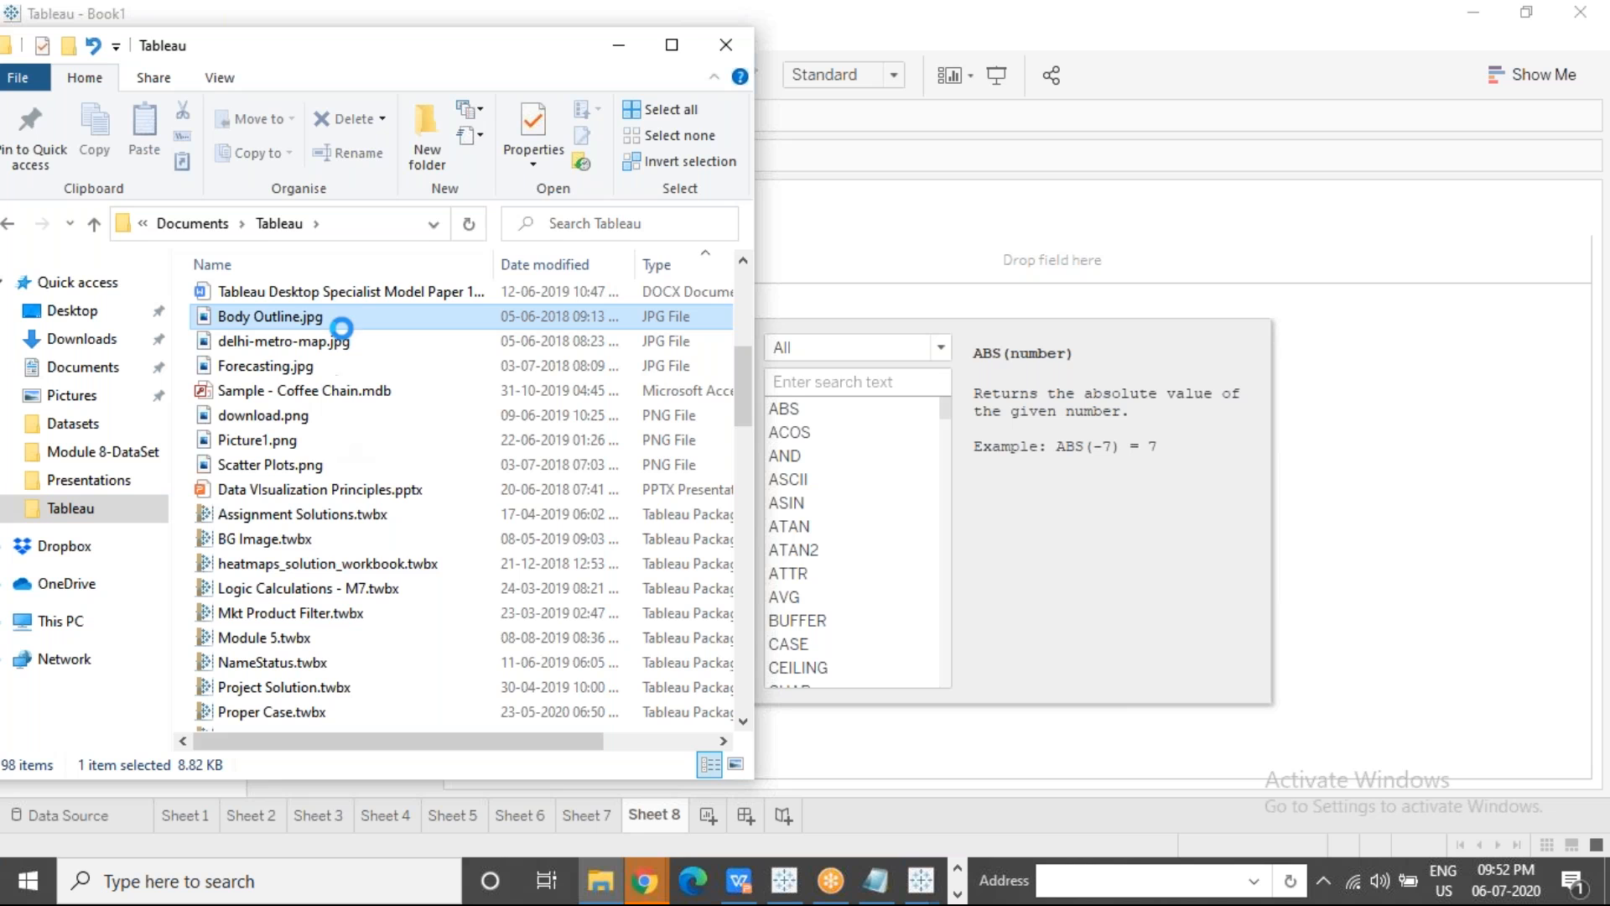
{"action": "right_click", "coordinate": [339, 322]}
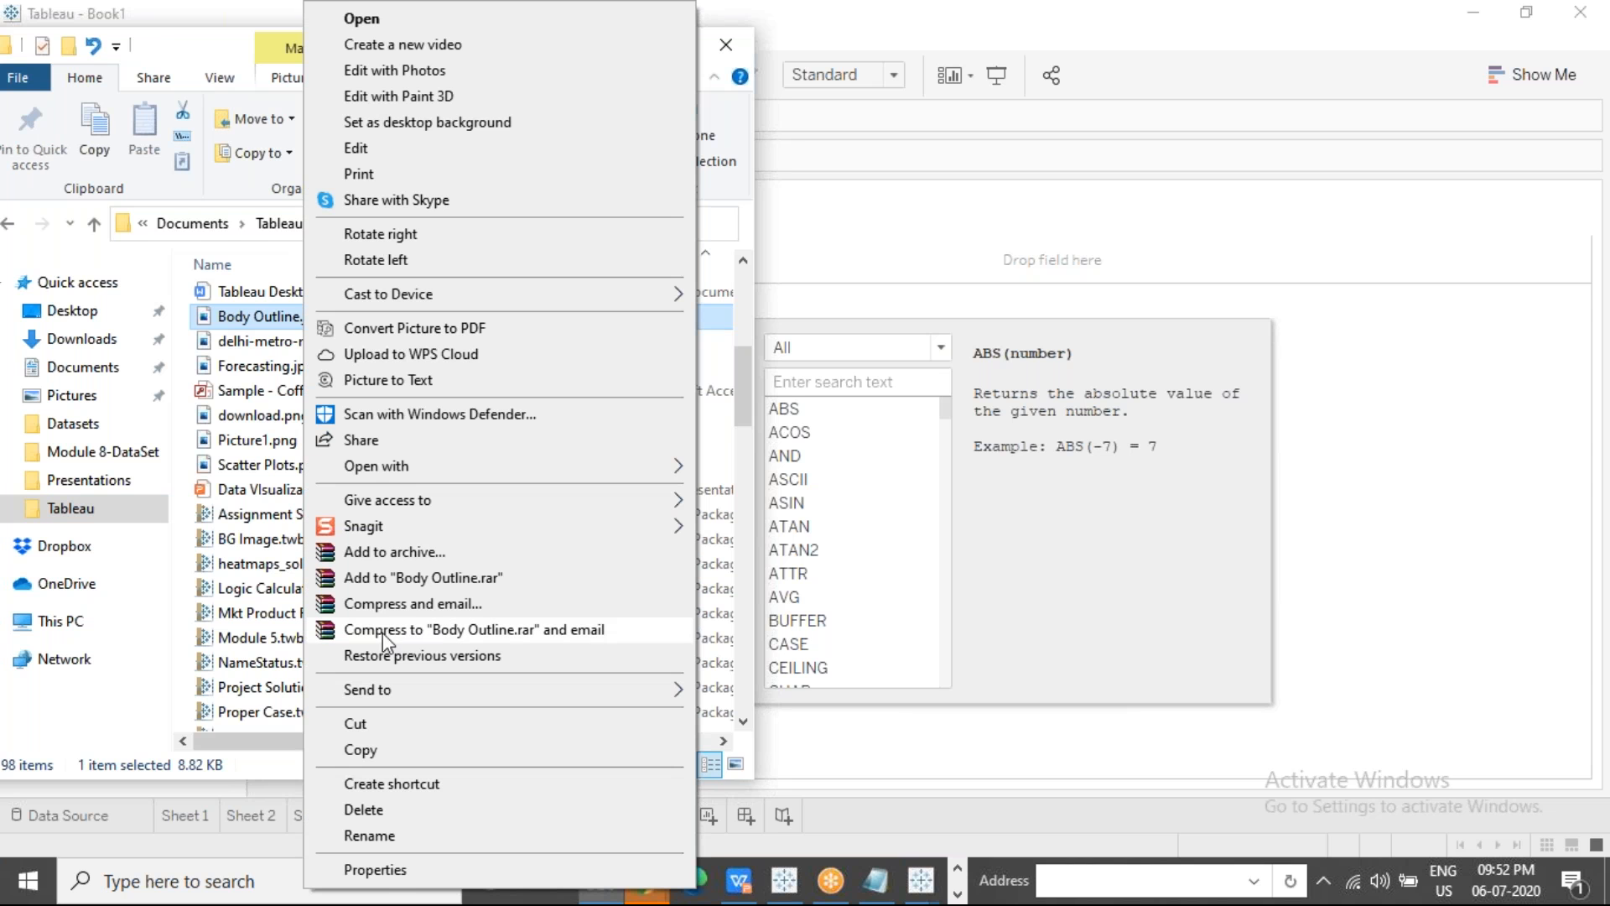
{"action": "left_click", "coordinate": [375, 869]}
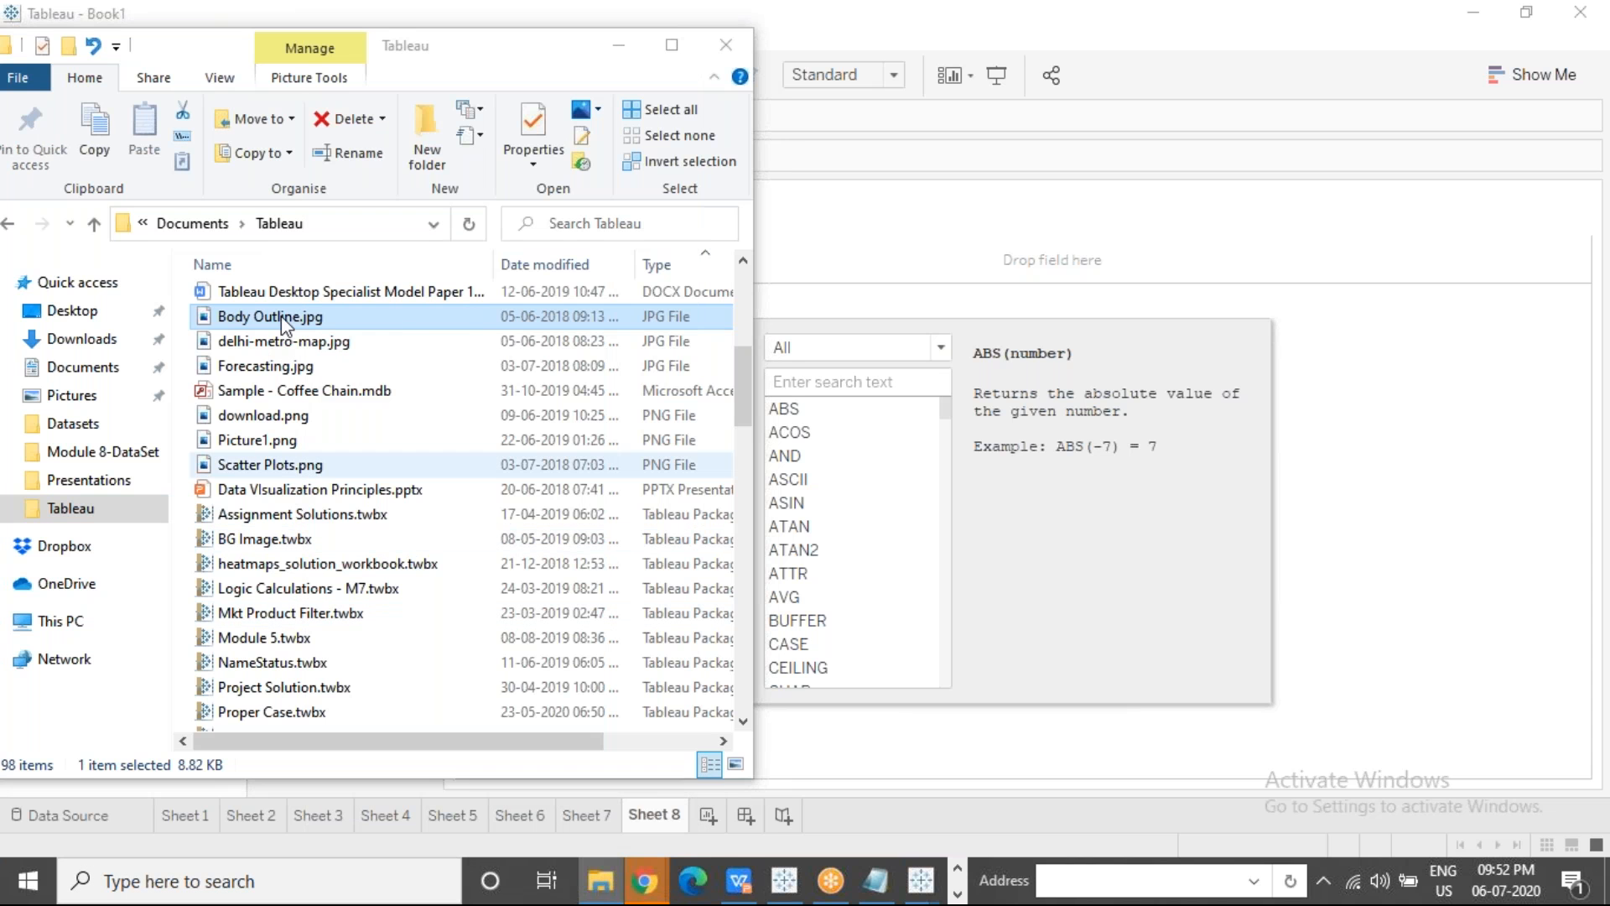
{"action": "left_click", "coordinate": [462, 303]}
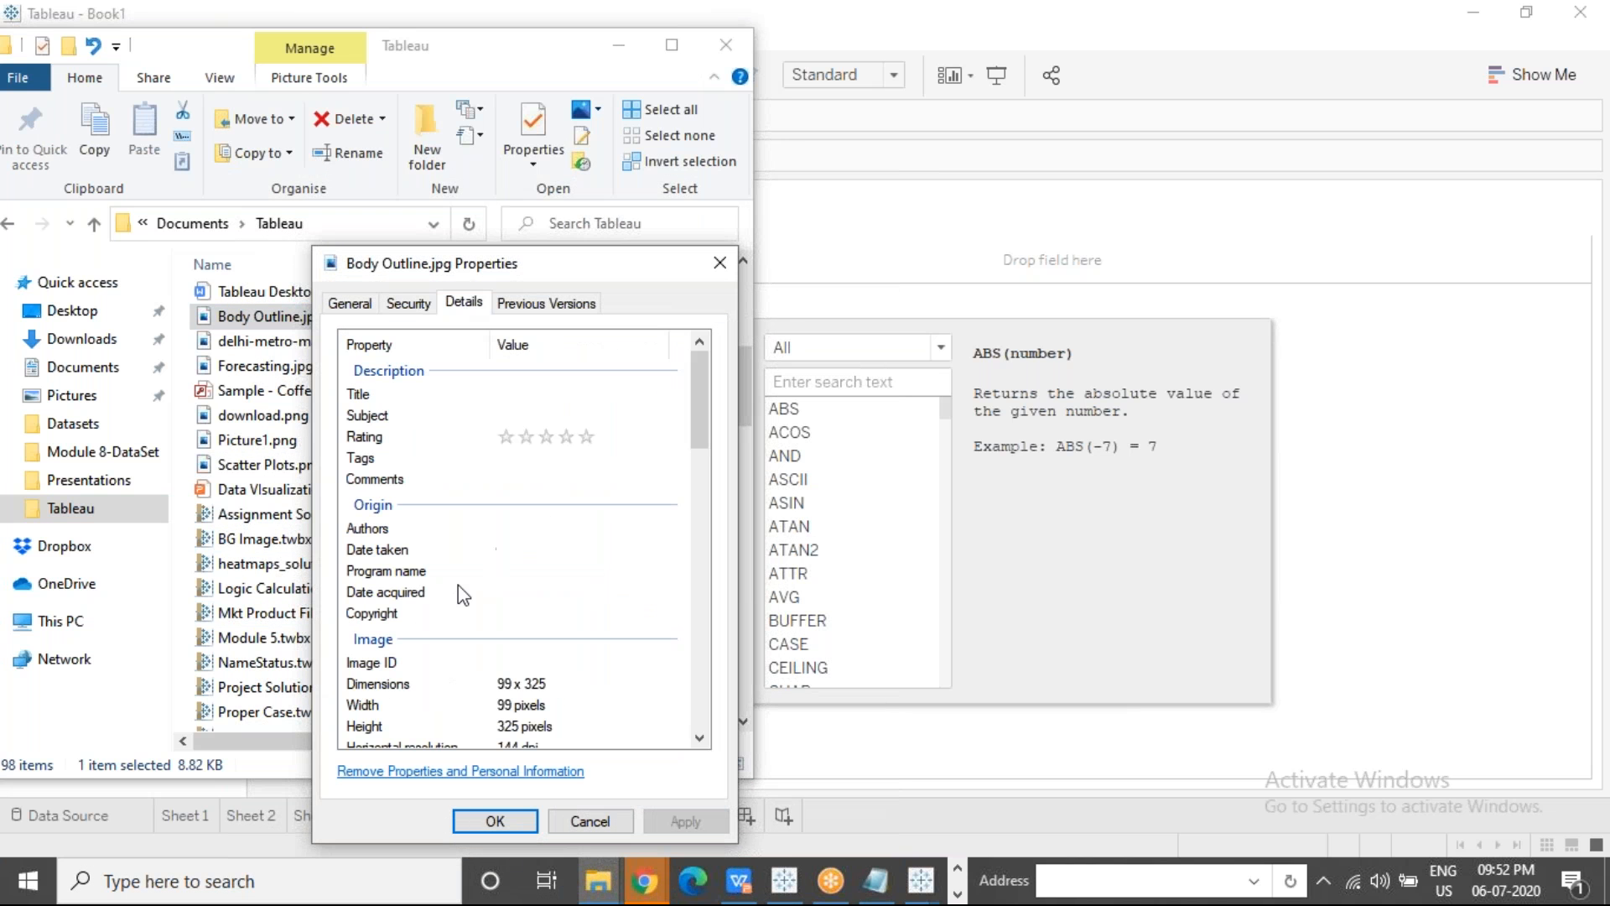
Step: Check the image's pixel width and height in its properties, and close the properties and File Explorer
{"action": "left_click", "coordinate": [520, 706]}
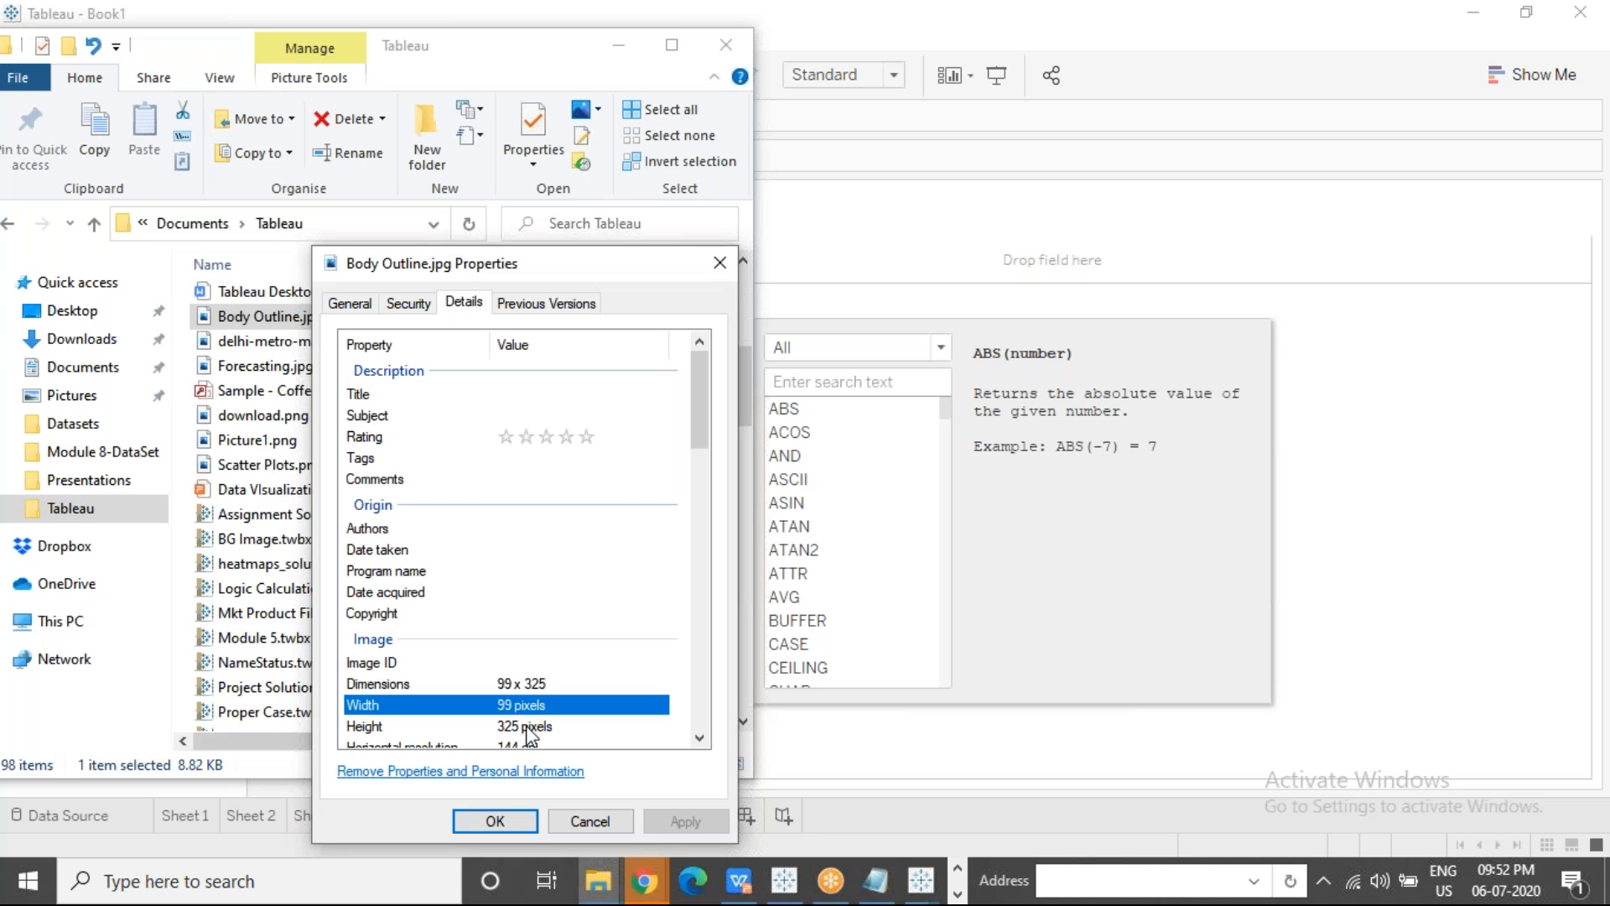
{"action": "left_click", "coordinate": [525, 726]}
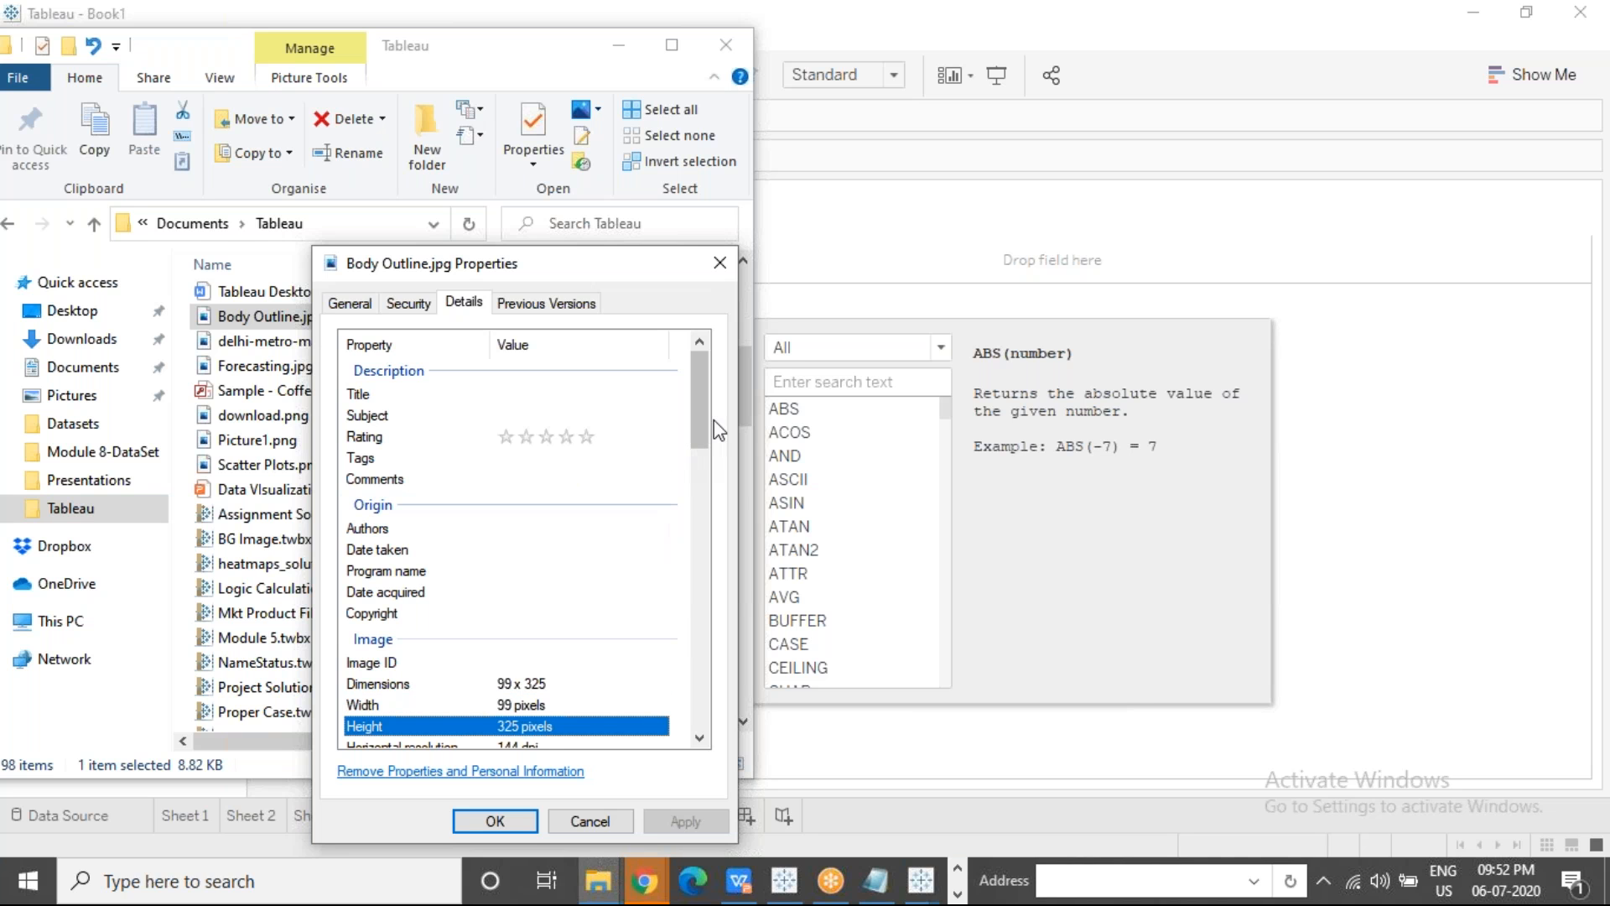
{"action": "scroll", "coordinate": [604, 503], "scroll_direction": "down", "scroll_amount": 3}
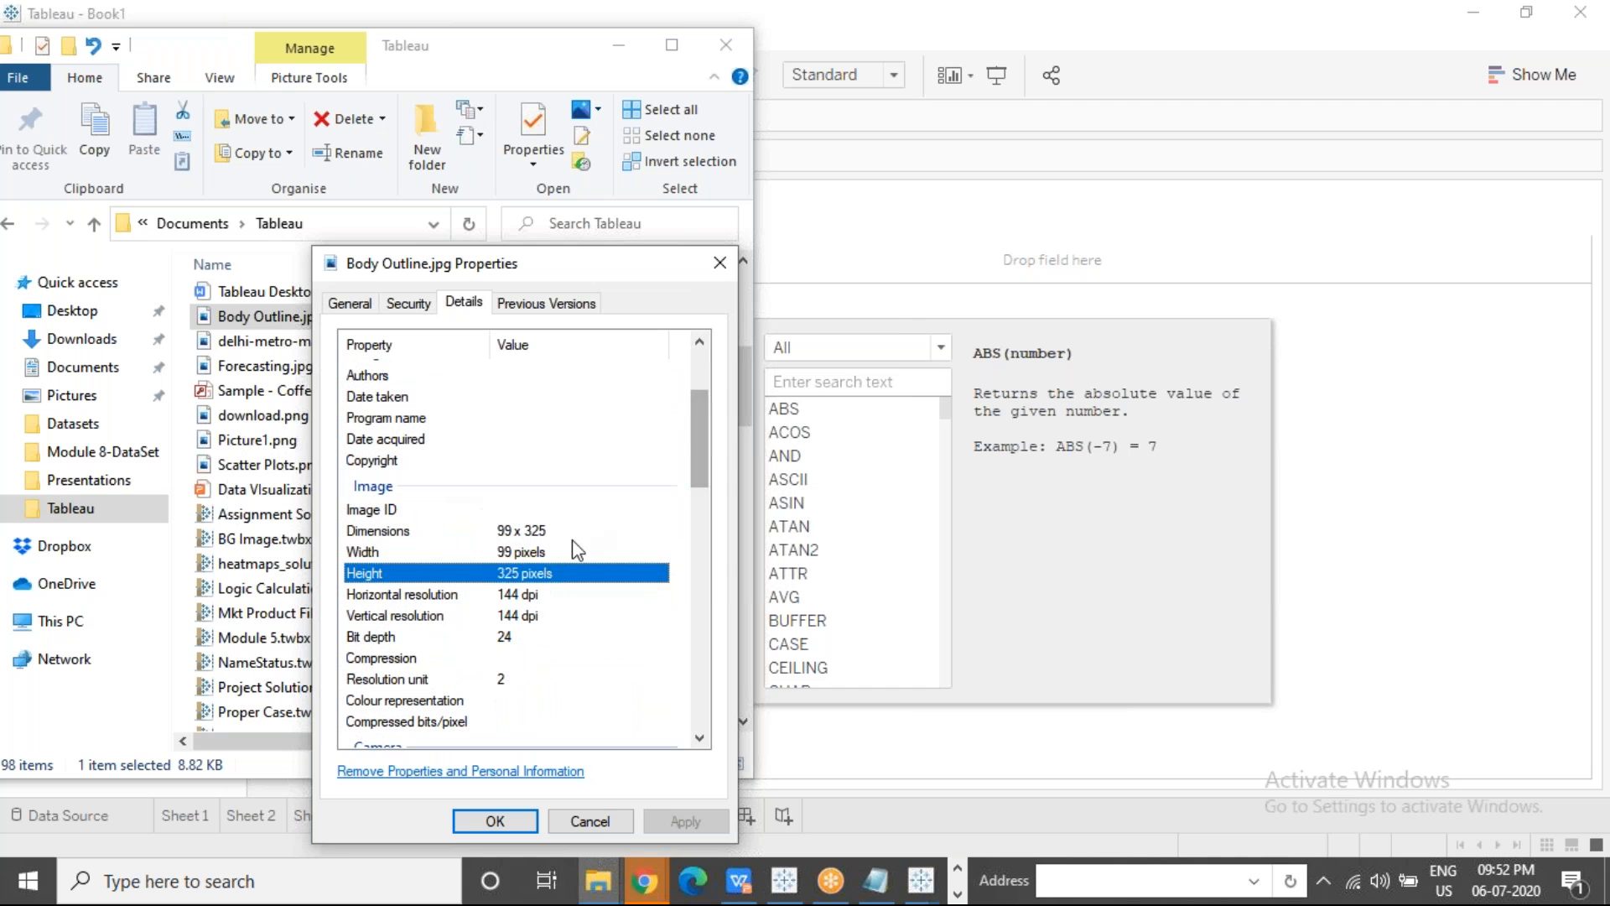
{"action": "left_click", "coordinate": [555, 545]}
{"action": "left_click", "coordinate": [558, 573]}
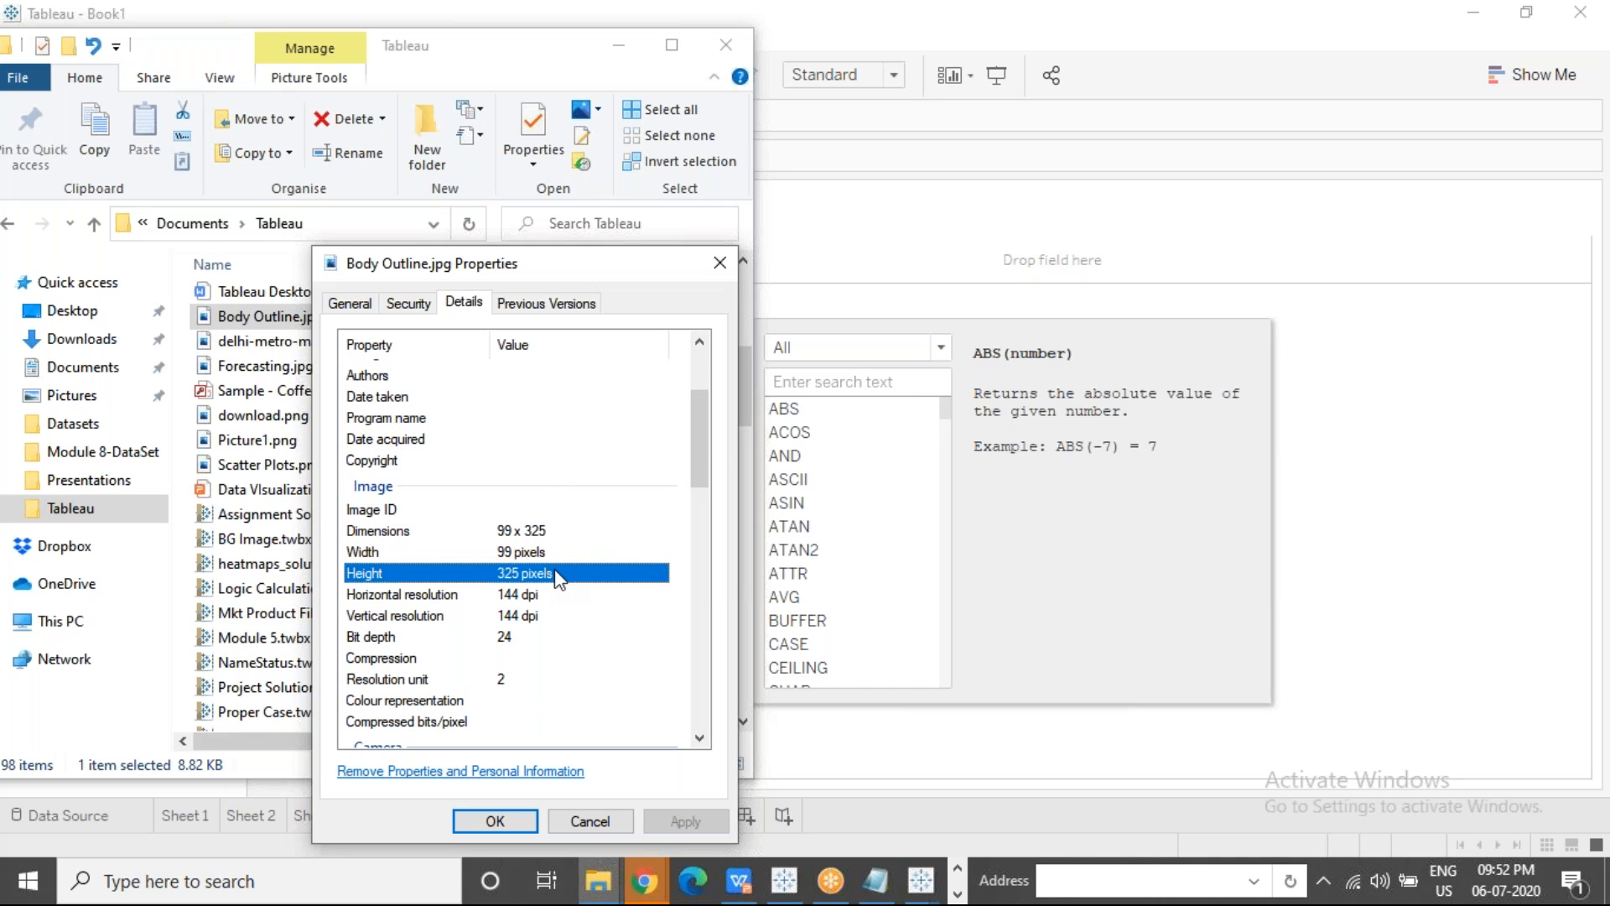
{"action": "left_click", "coordinate": [722, 262]}
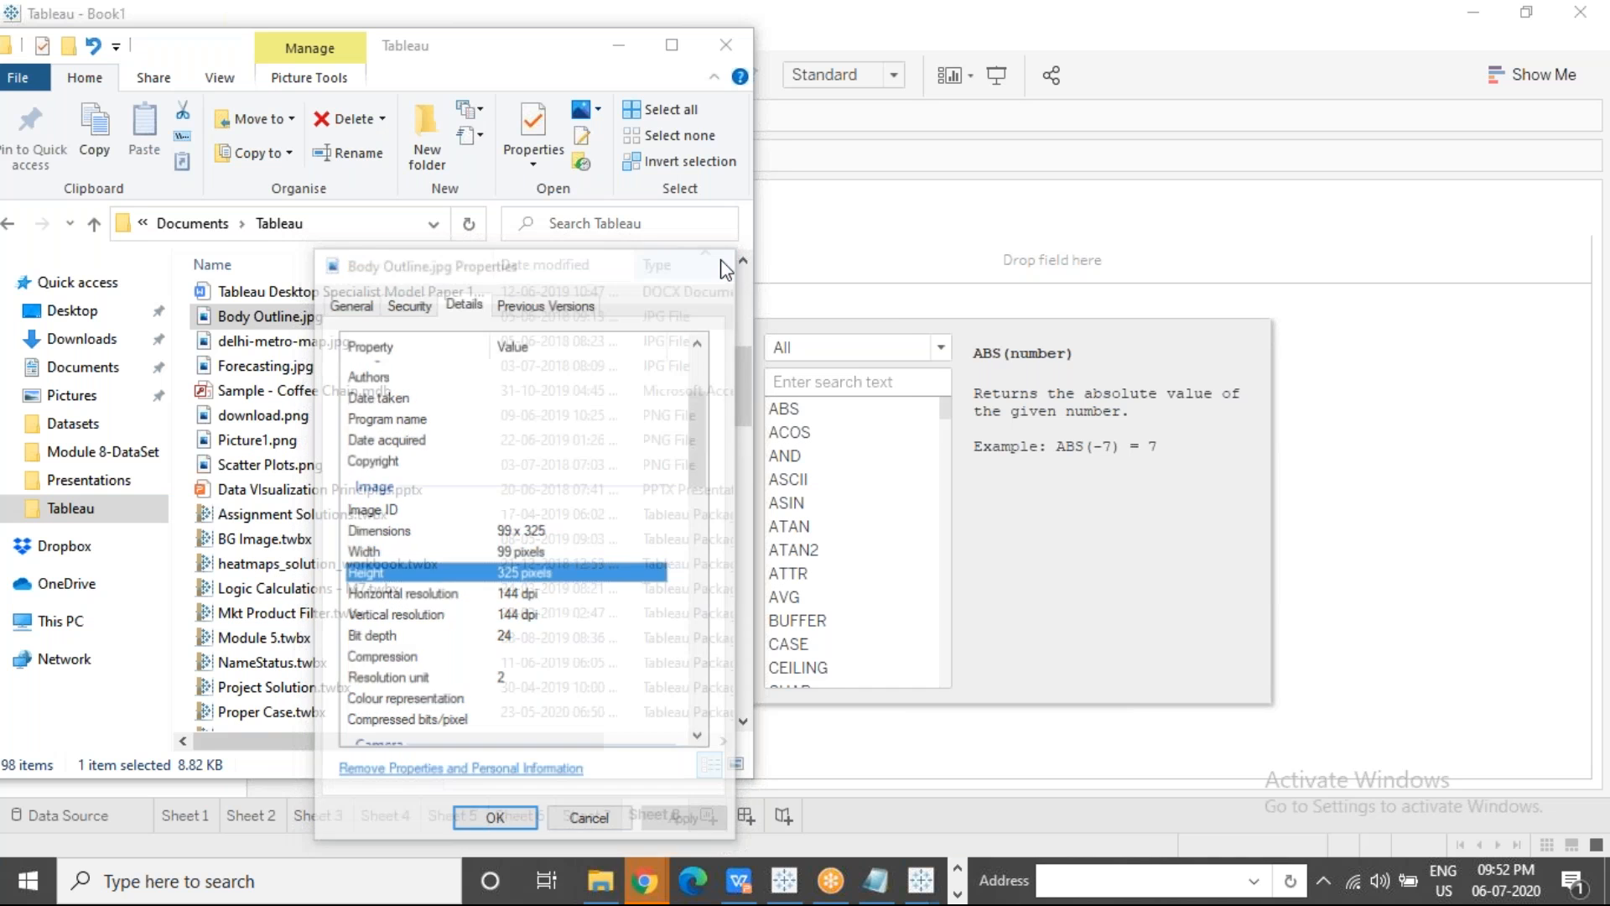
{"action": "left_click", "coordinate": [728, 44]}
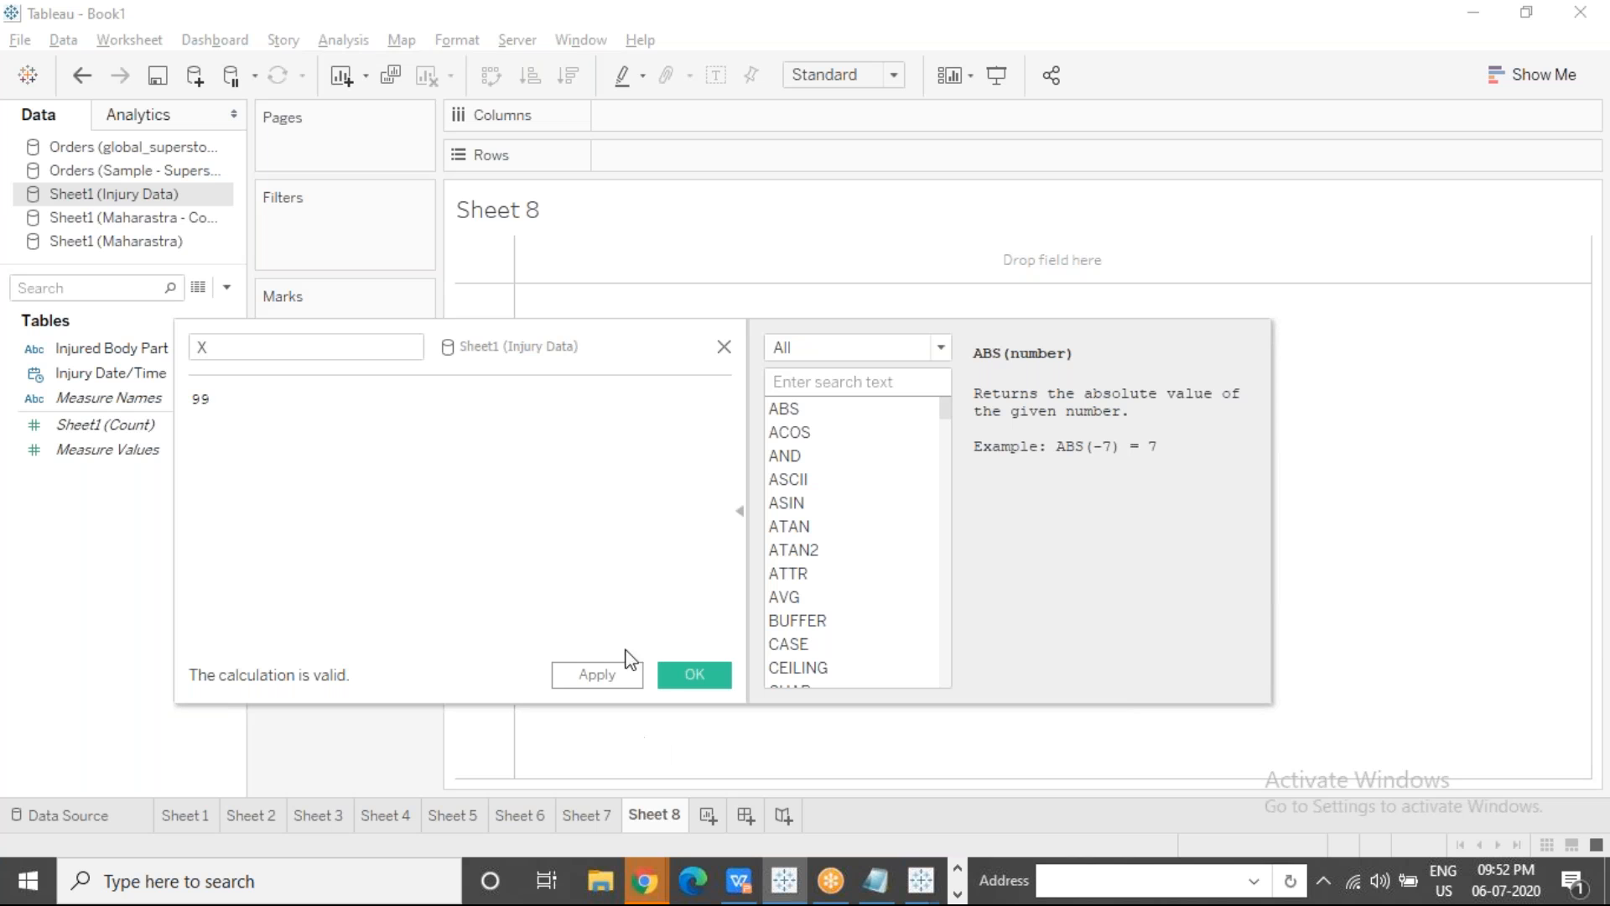
Step: Save the X calculated field and create another calculated field named Y with the formula 325
{"action": "left_click", "coordinate": [694, 673]}
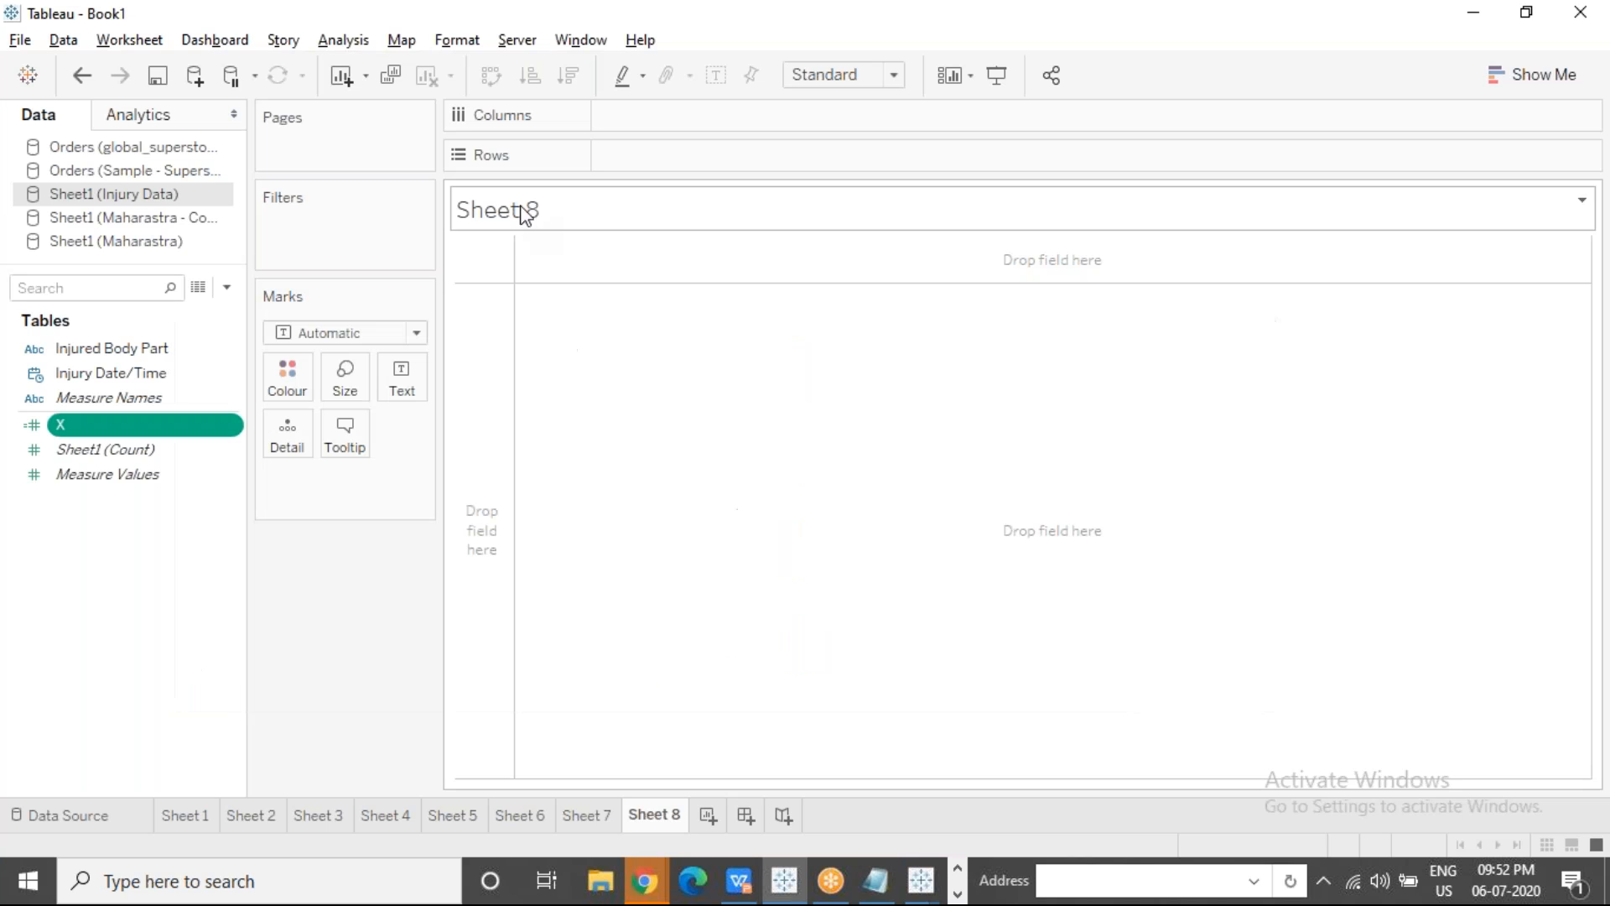
{"action": "left_click", "coordinate": [345, 40]}
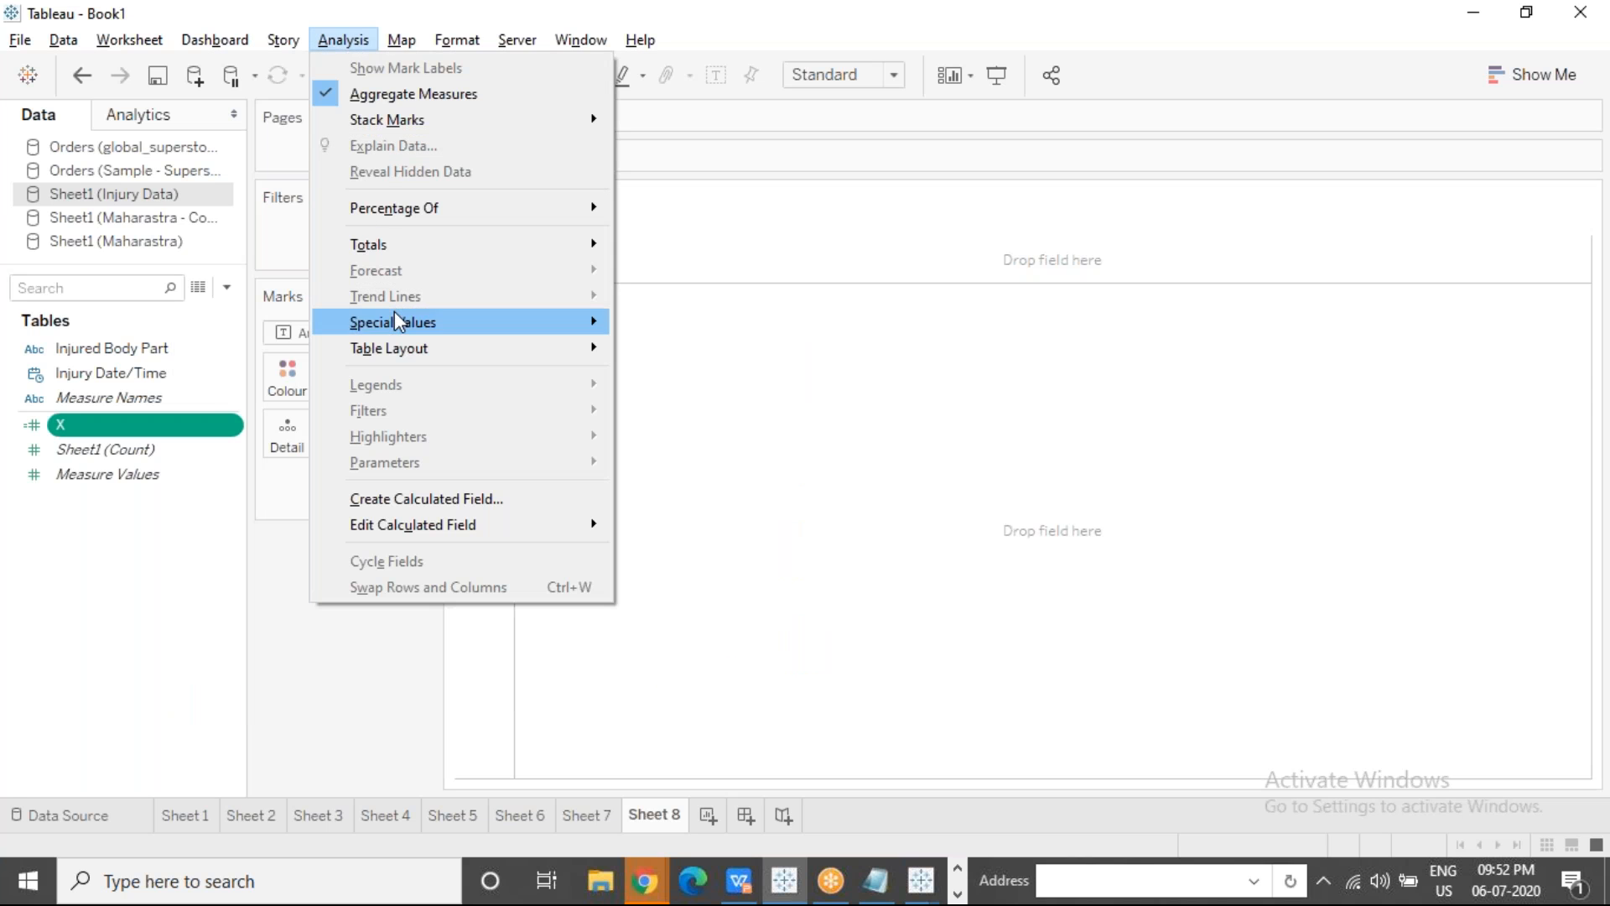
{"action": "left_click", "coordinate": [426, 498]}
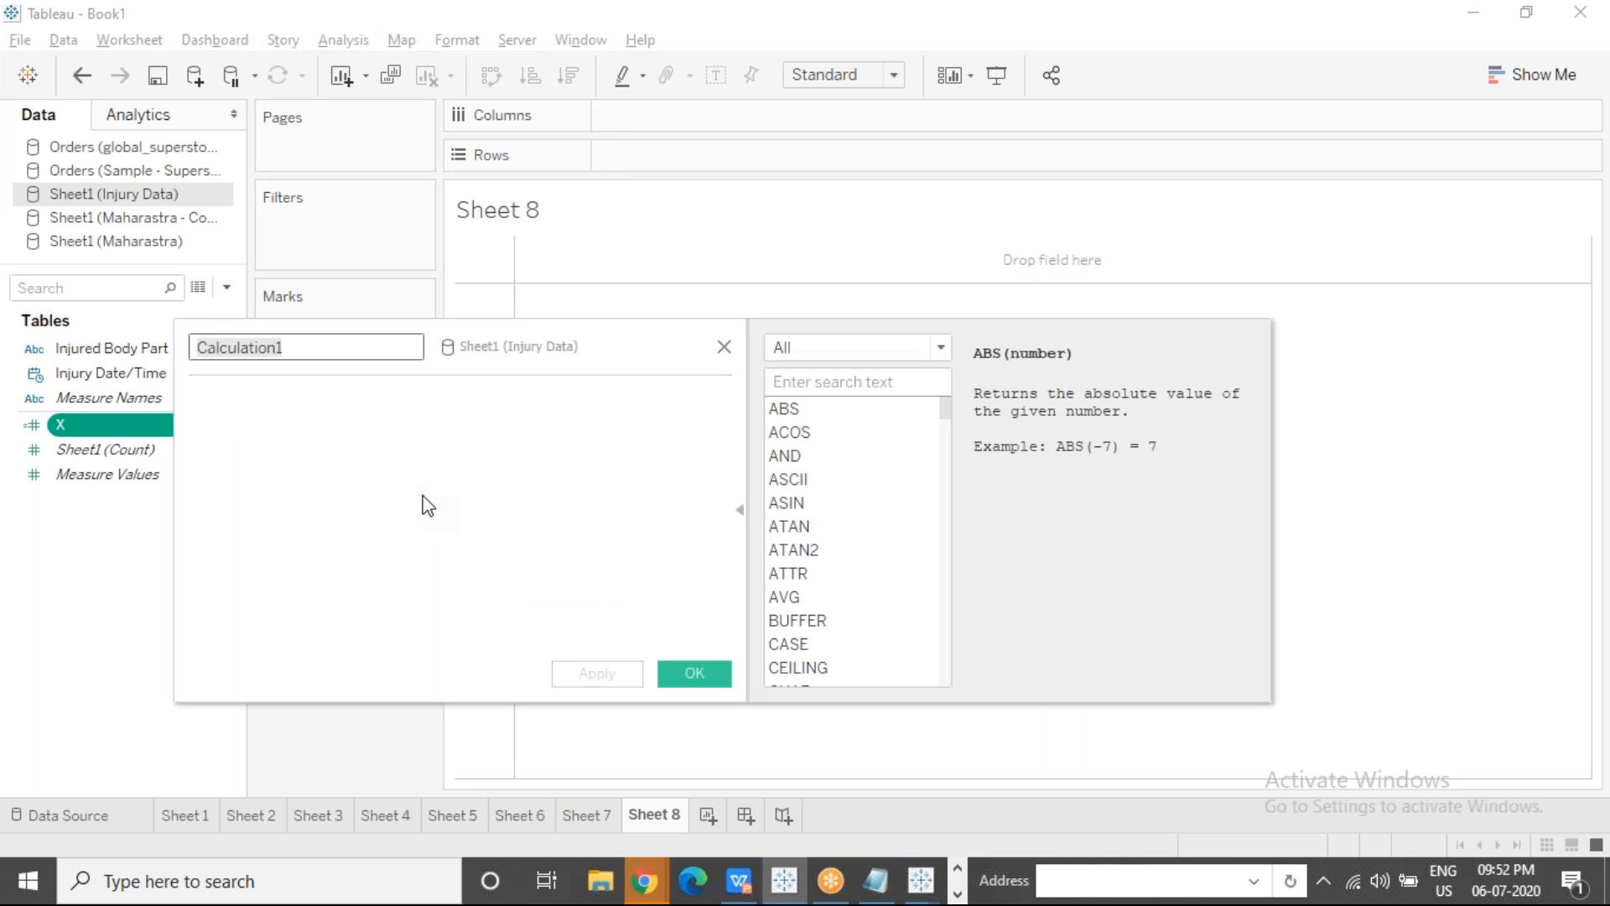
{"action": "type", "text": "Y"}
{"action": "key", "text": "Tab"}
{"action": "type", "text": "325"}
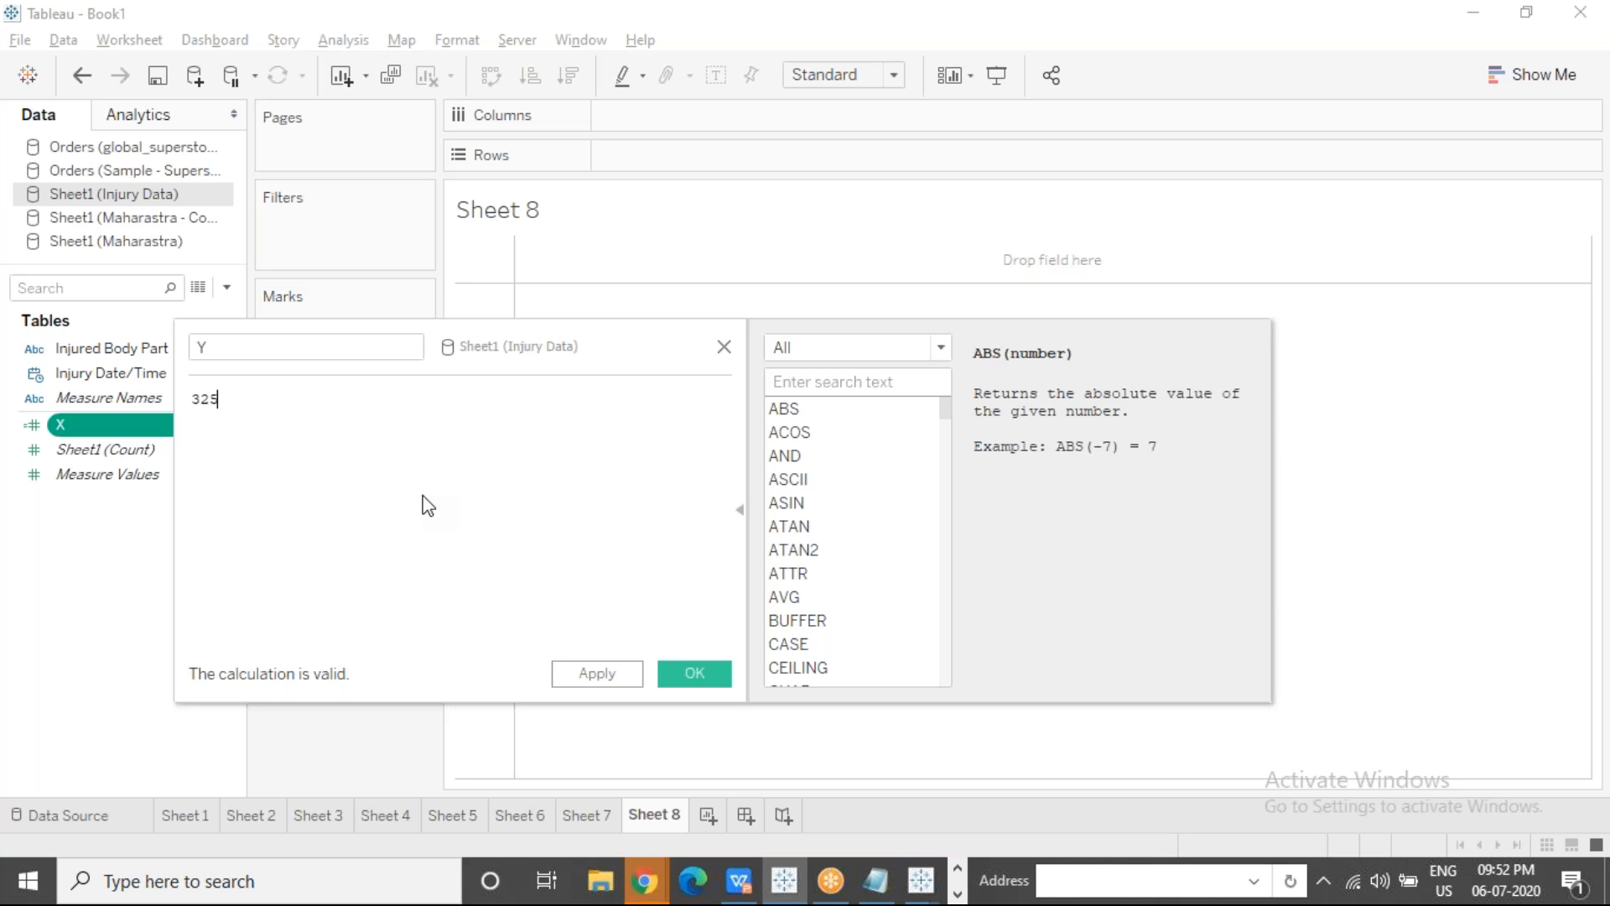
{"action": "left_click", "coordinate": [681, 672]}
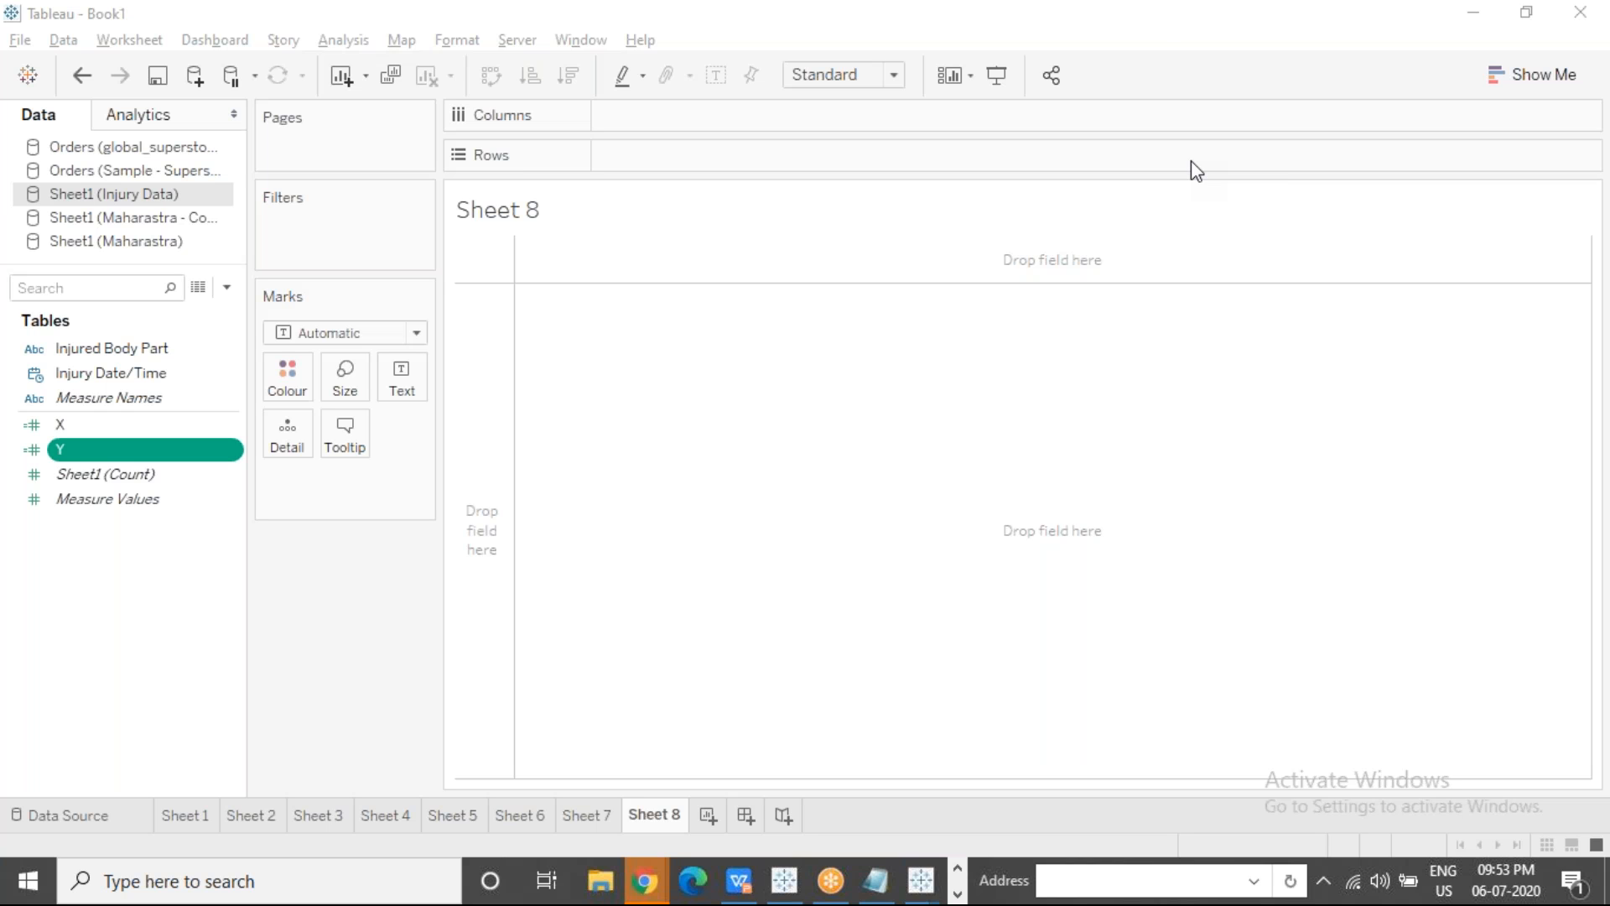
Step: Start adding a background image to the Sheet1 (Injury Data) source, using Body Outline.jpg from the Tableau documents folder
{"action": "left_click", "coordinate": [411, 41]}
{"action": "mouse_move", "coordinate": [537, 99]}
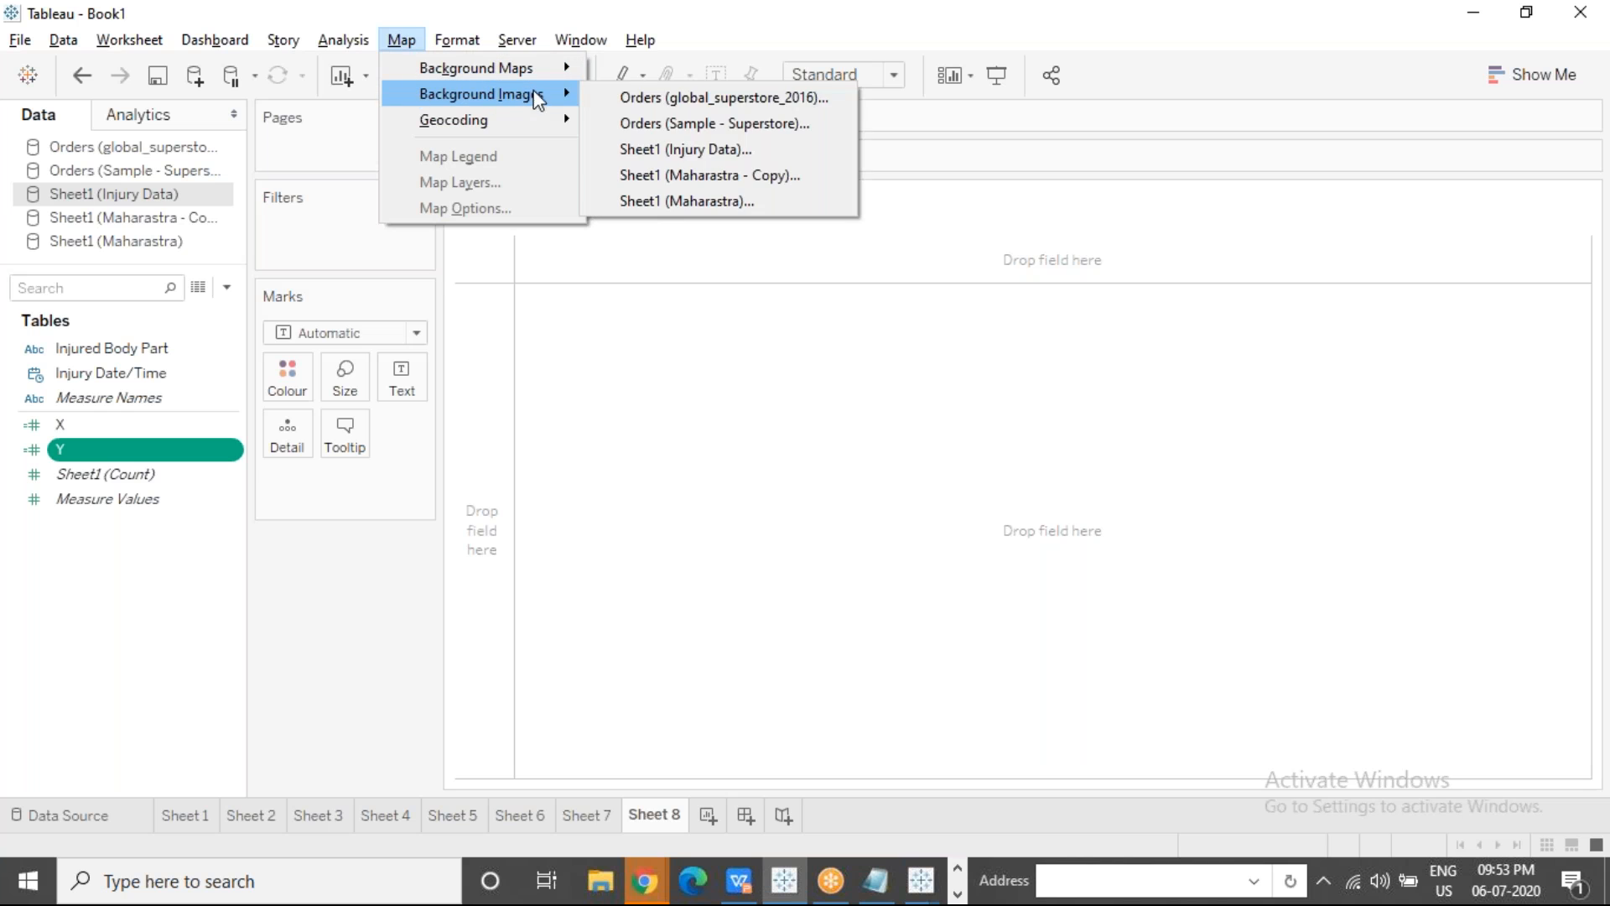
{"action": "left_click", "coordinate": [770, 149]}
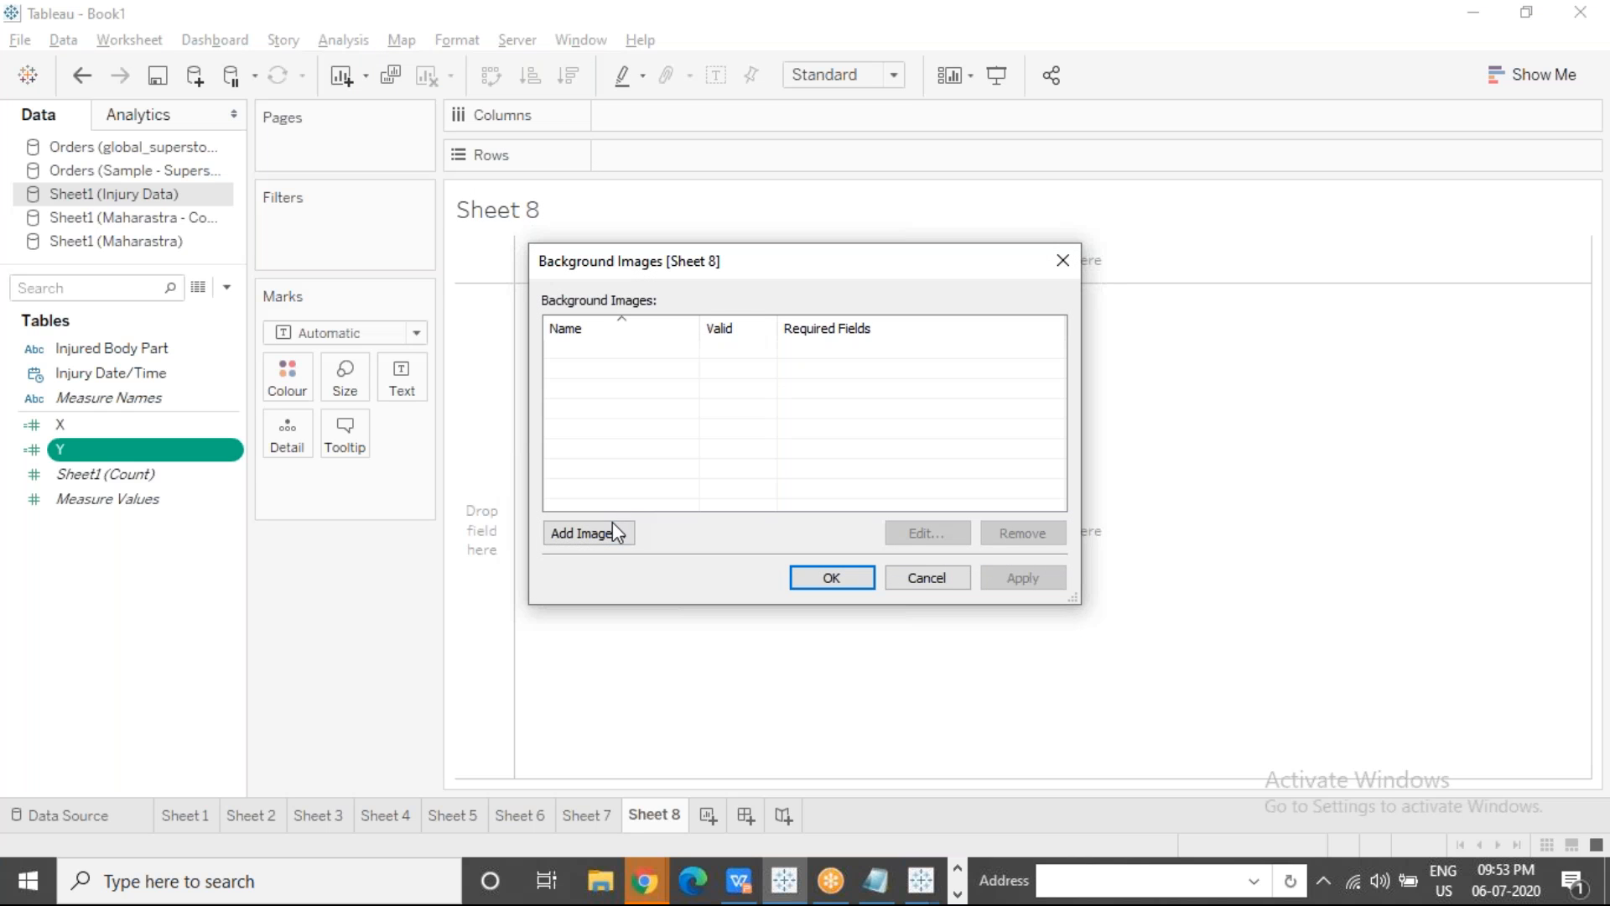
{"action": "left_click", "coordinate": [613, 534]}
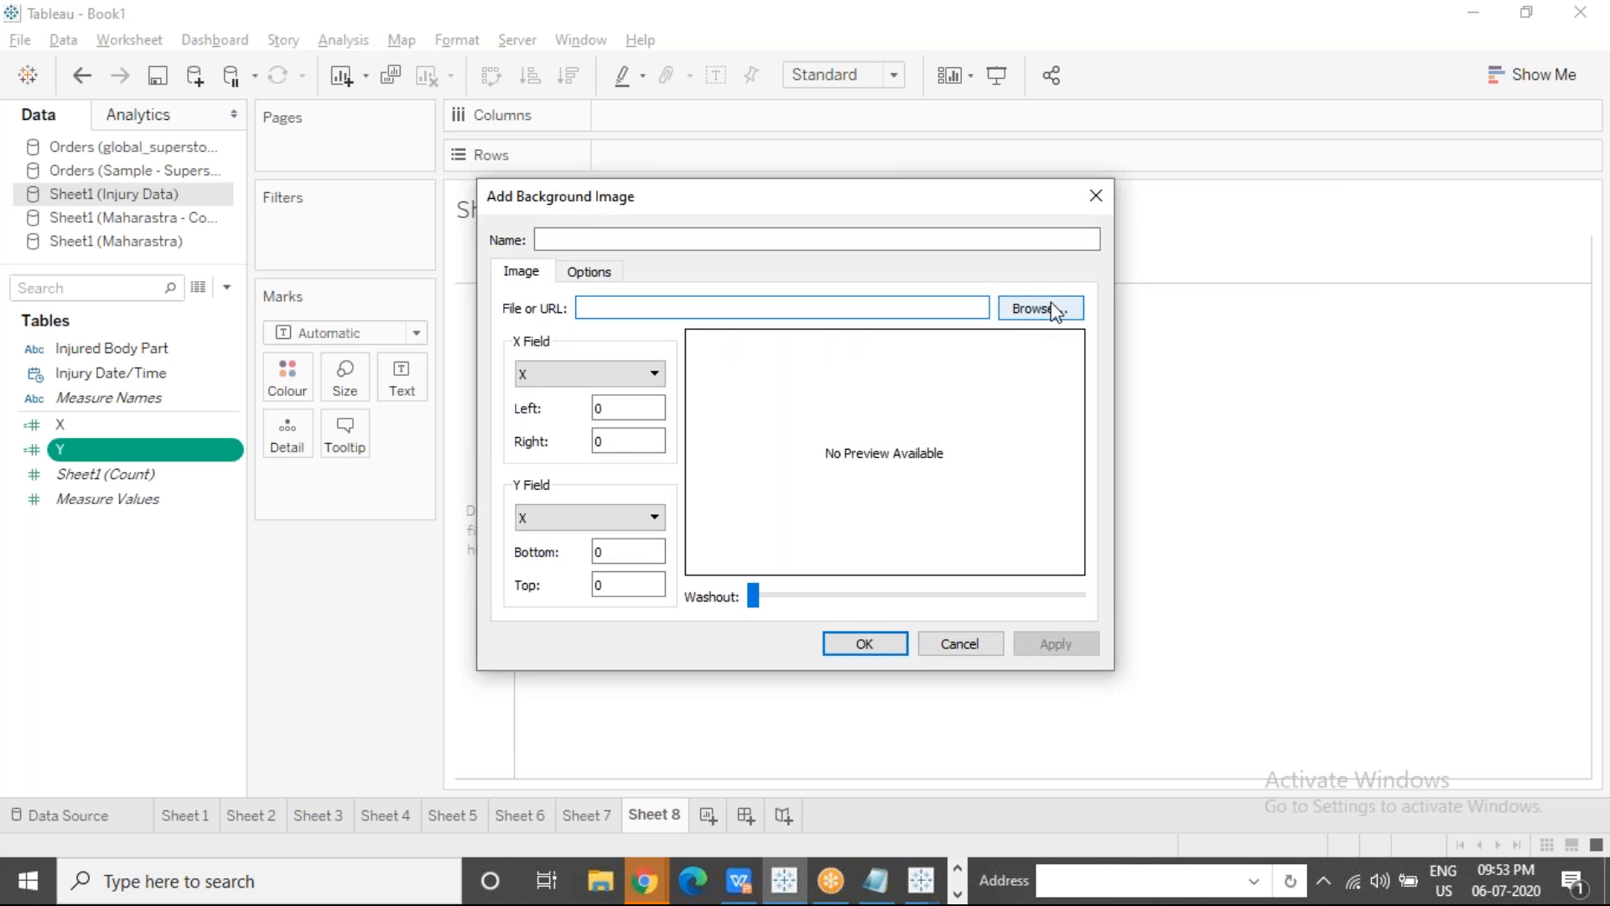
{"action": "left_click", "coordinate": [1054, 309]}
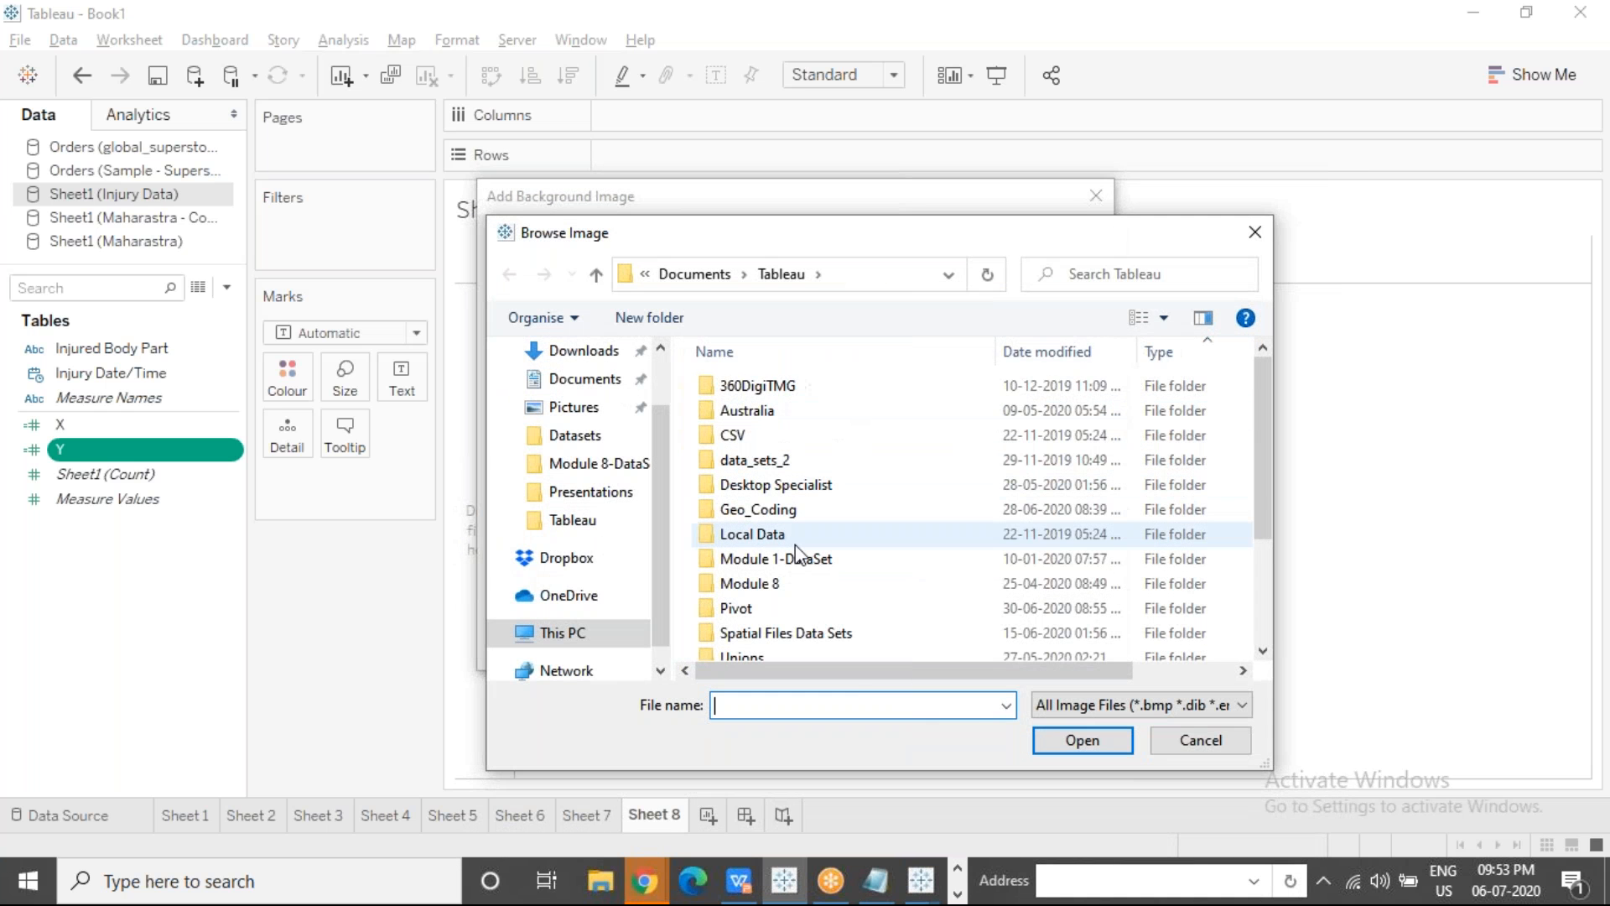
{"action": "left_click", "coordinate": [796, 546]}
{"action": "key", "text": "b"}
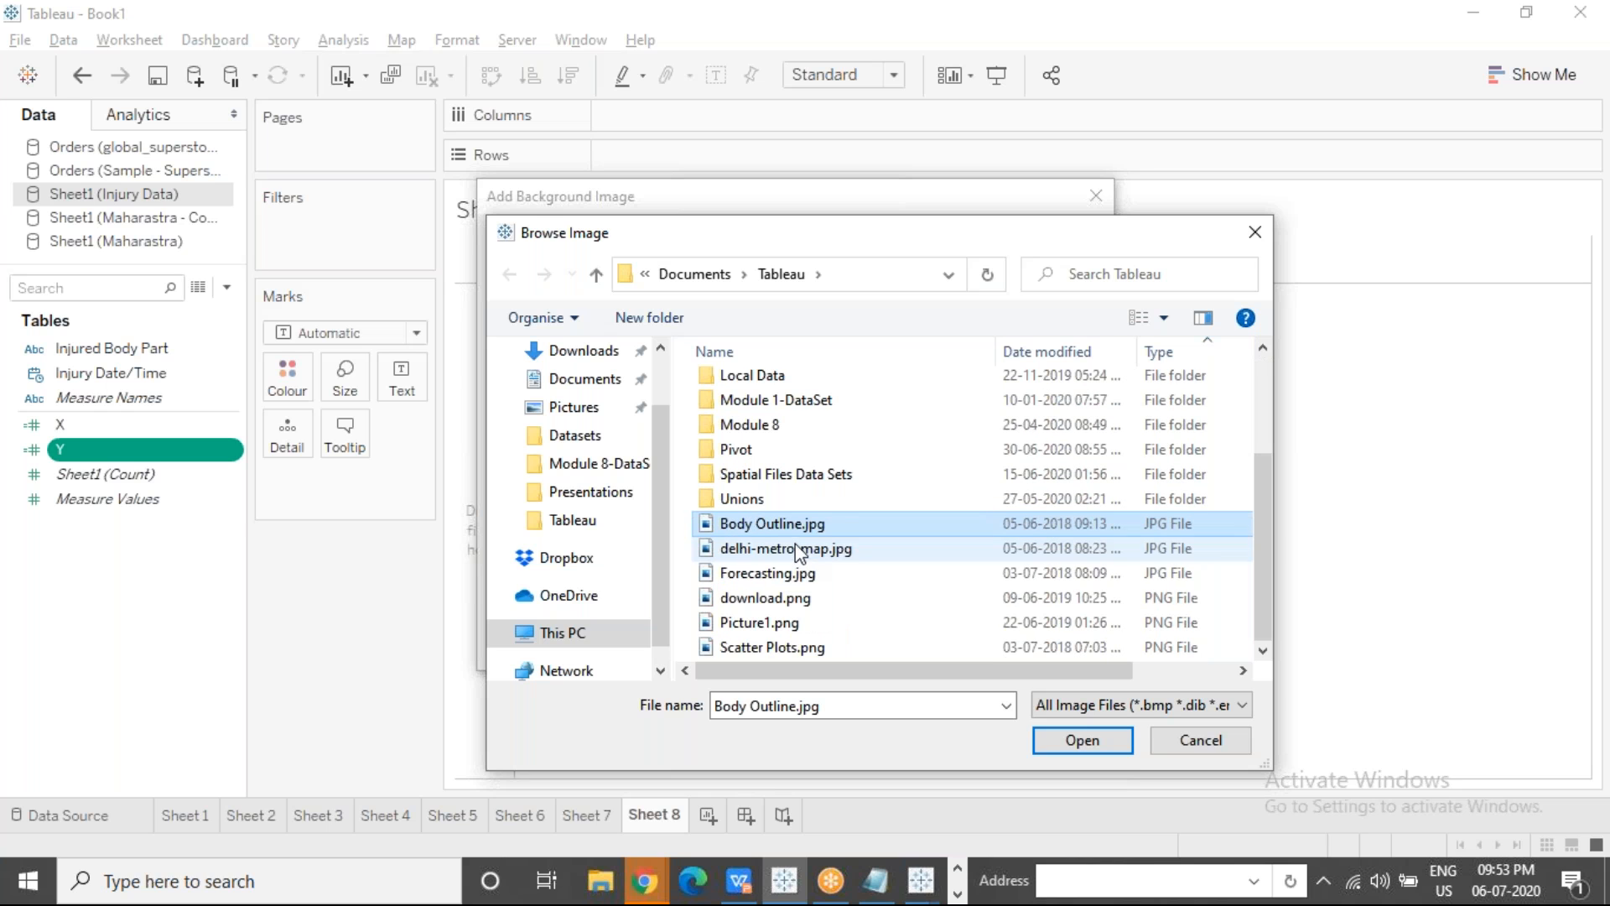
{"action": "left_click", "coordinate": [1080, 740]}
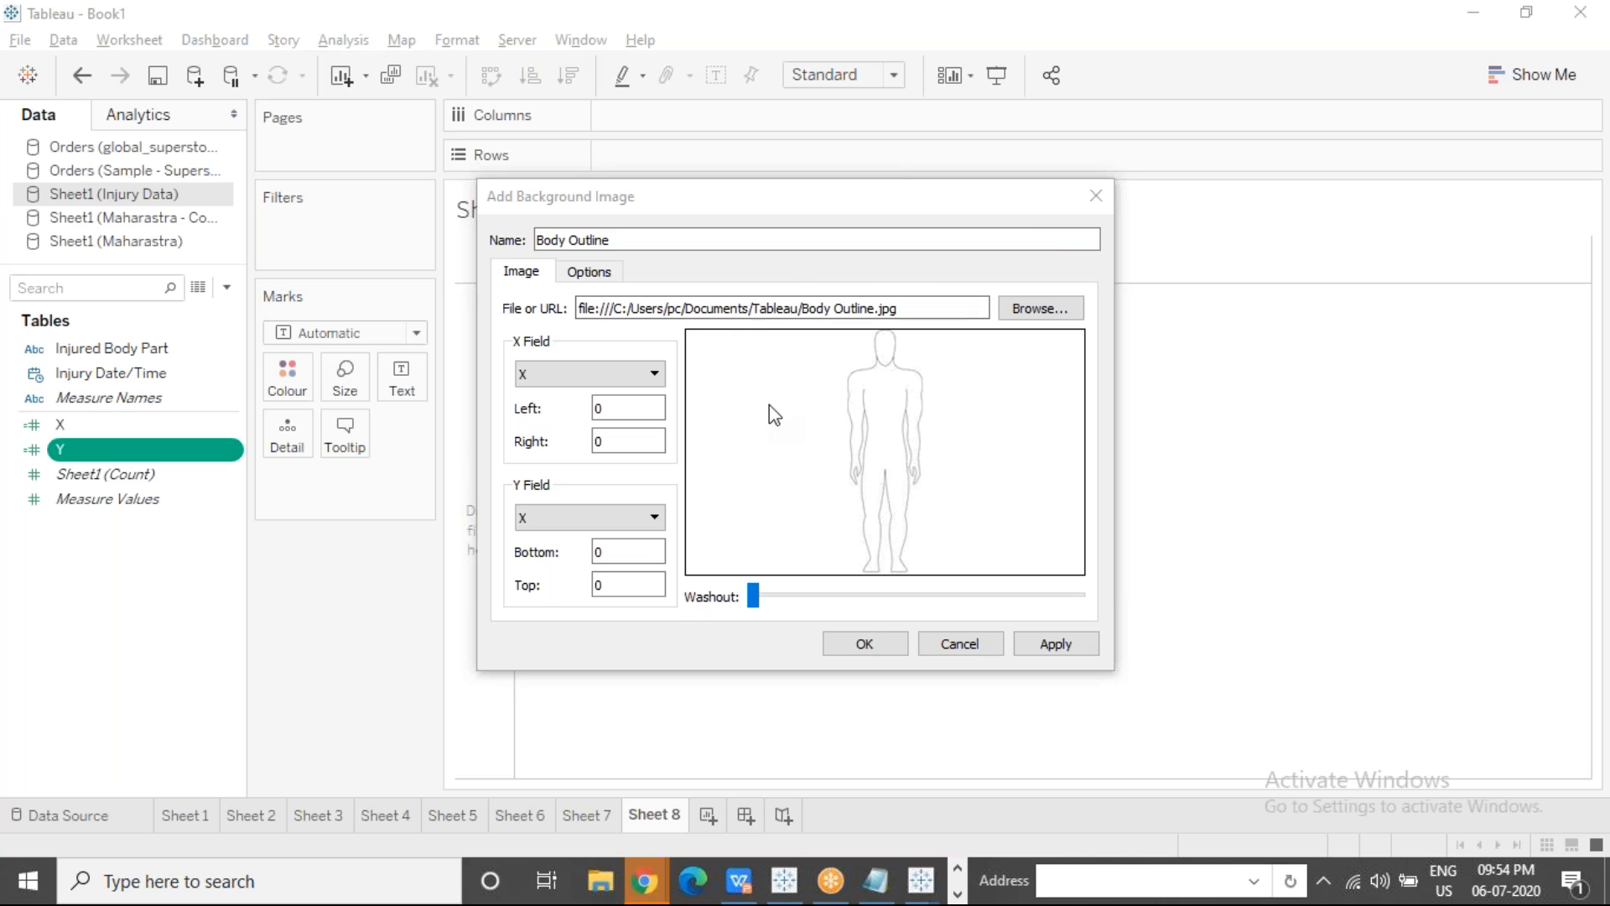
Step: Assign Y as the image's Y field, set Right to 99 and Top to 325, and save the background image
{"action": "left_click", "coordinate": [599, 239]}
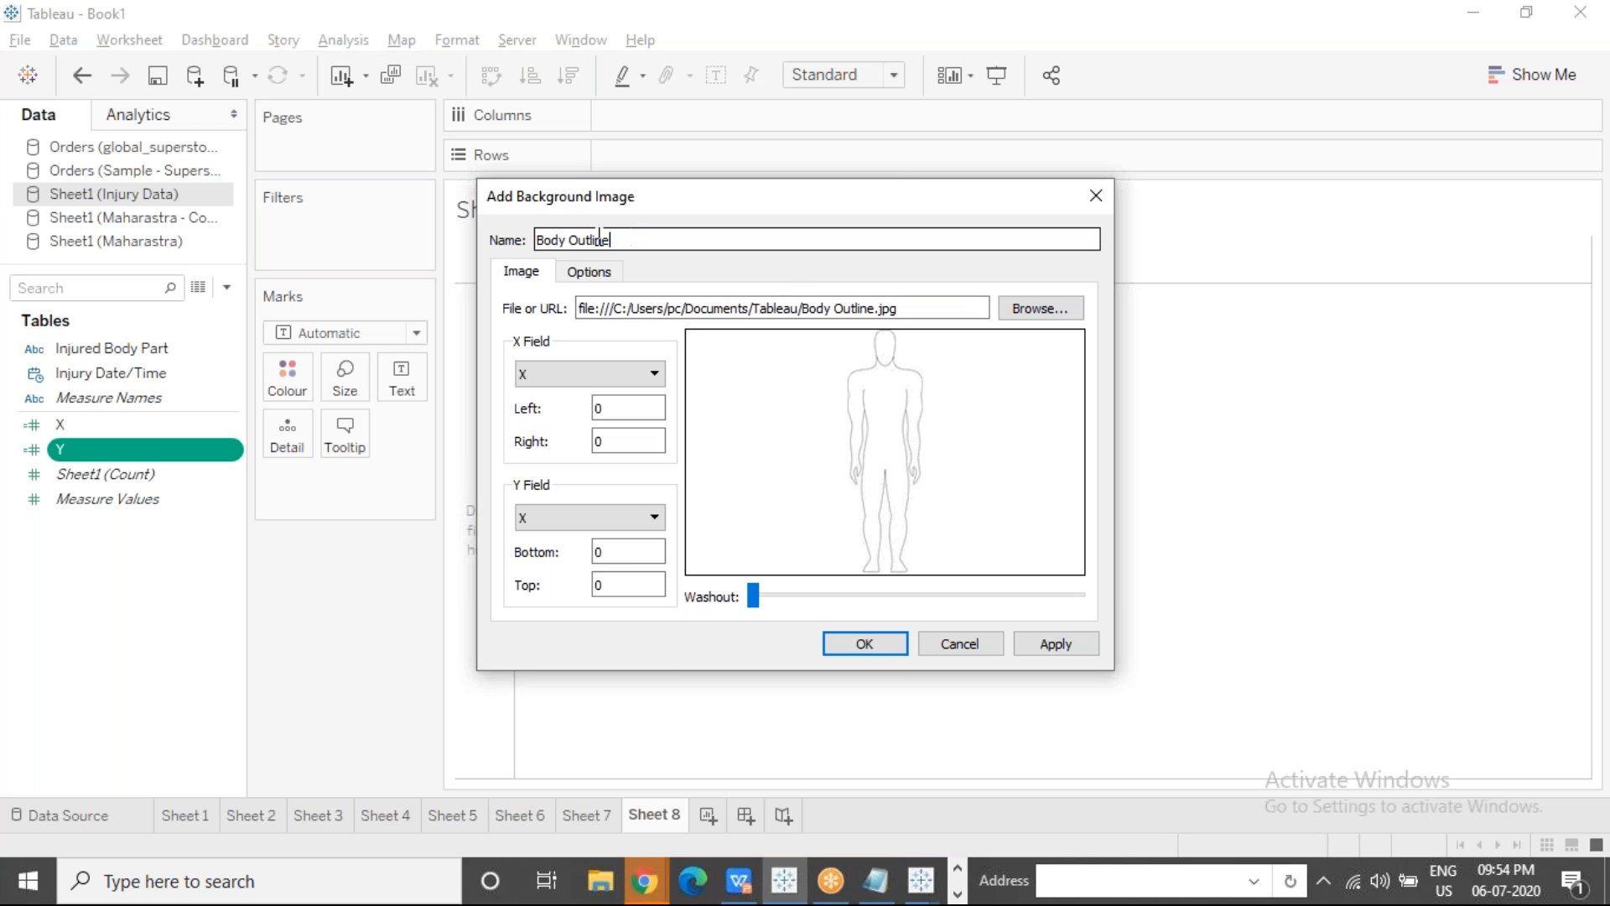
{"action": "key", "text": "ctrl+a"}
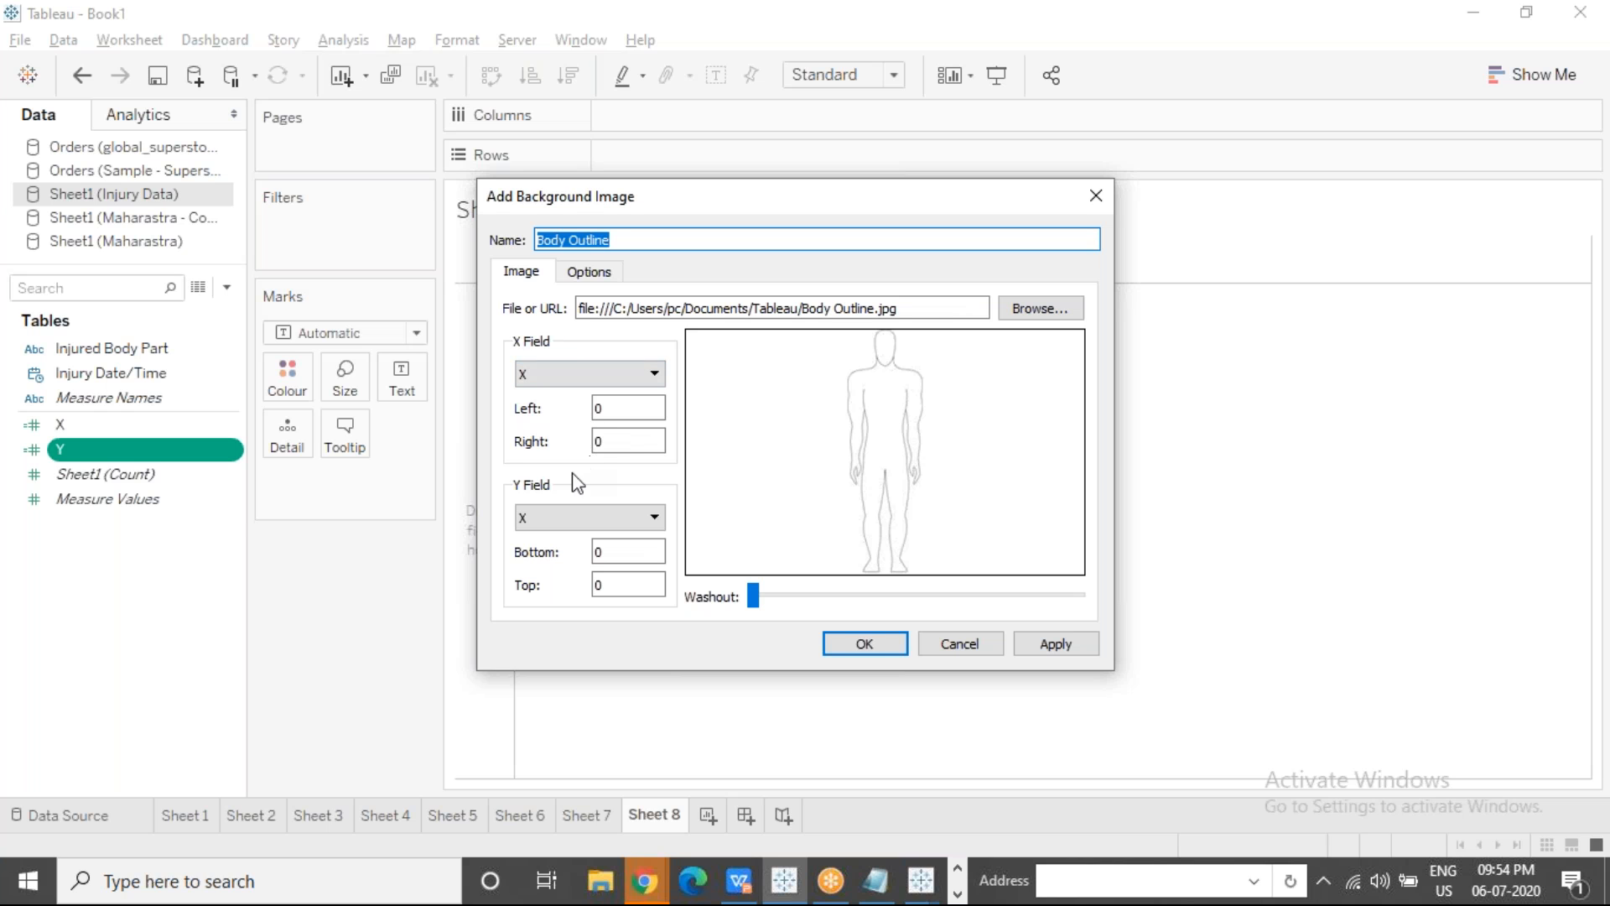
{"action": "left_click", "coordinate": [577, 516]}
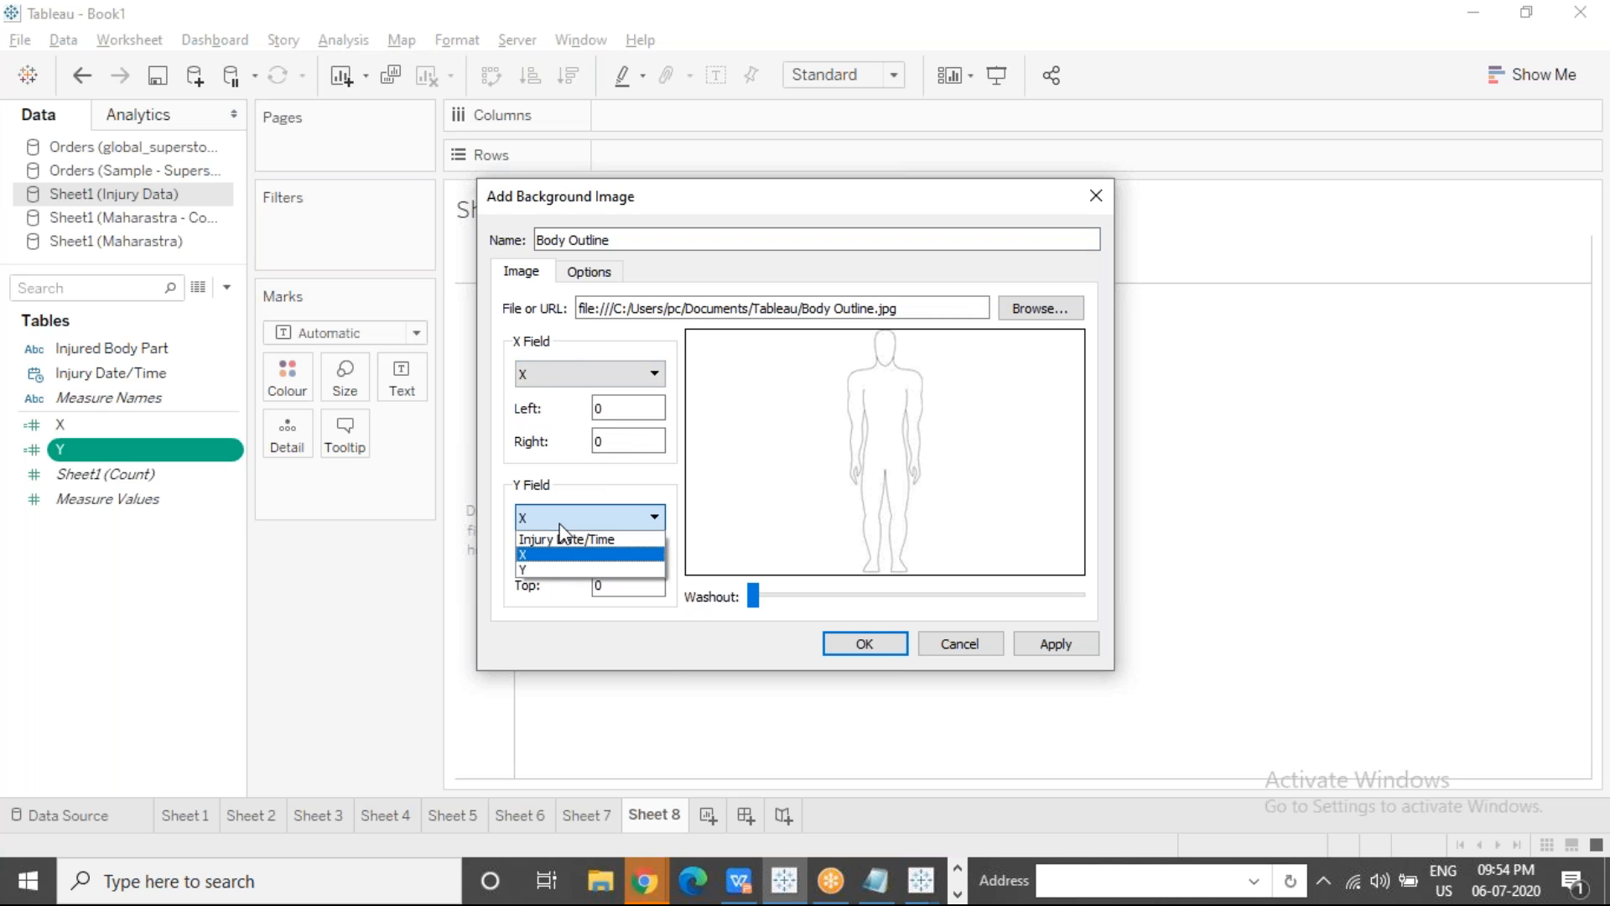
{"action": "left_click", "coordinate": [553, 570]}
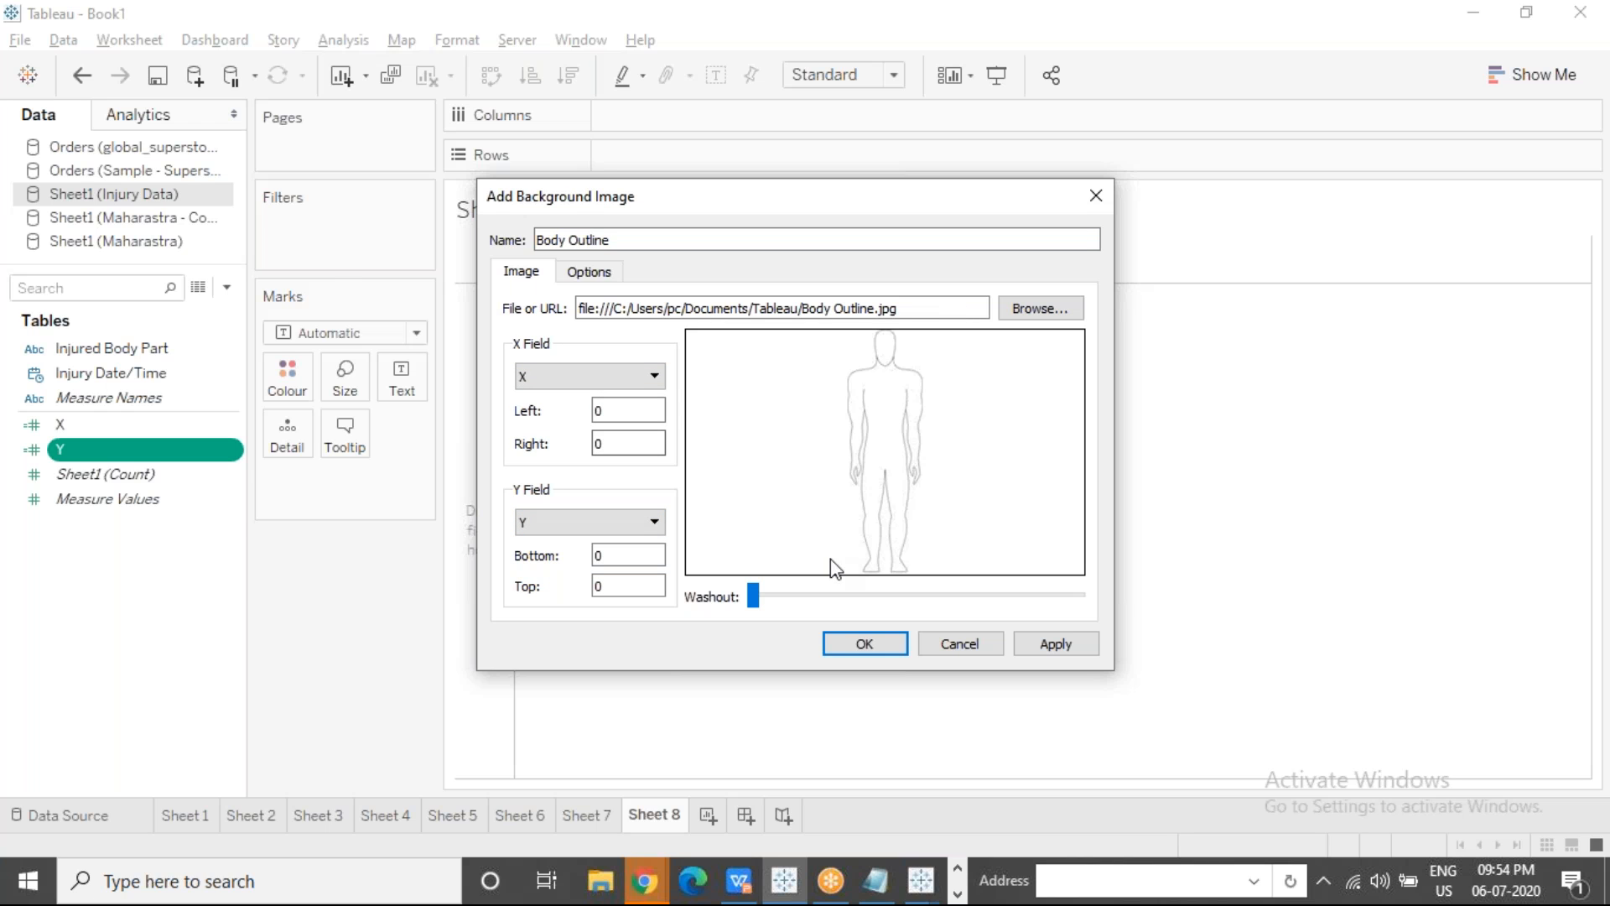
{"action": "left_click", "coordinate": [612, 441]}
{"action": "double_click", "coordinate": [599, 443]}
{"action": "type", "text": "99"}
{"action": "double_click", "coordinate": [616, 587]}
{"action": "type", "text": "325"}
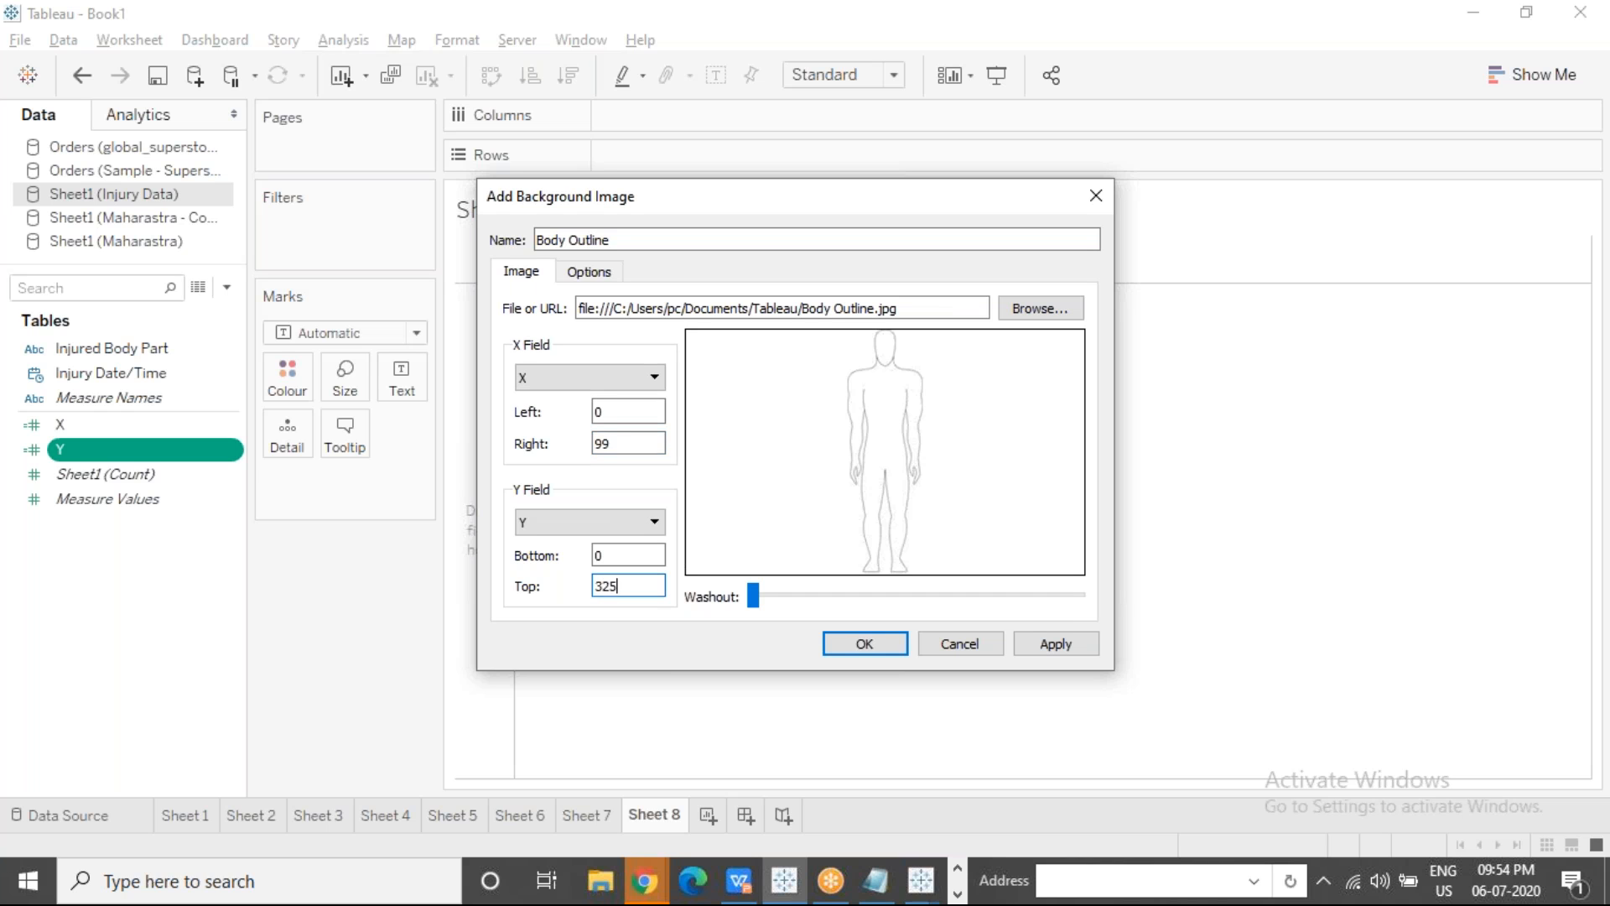
{"action": "left_click", "coordinate": [586, 277]}
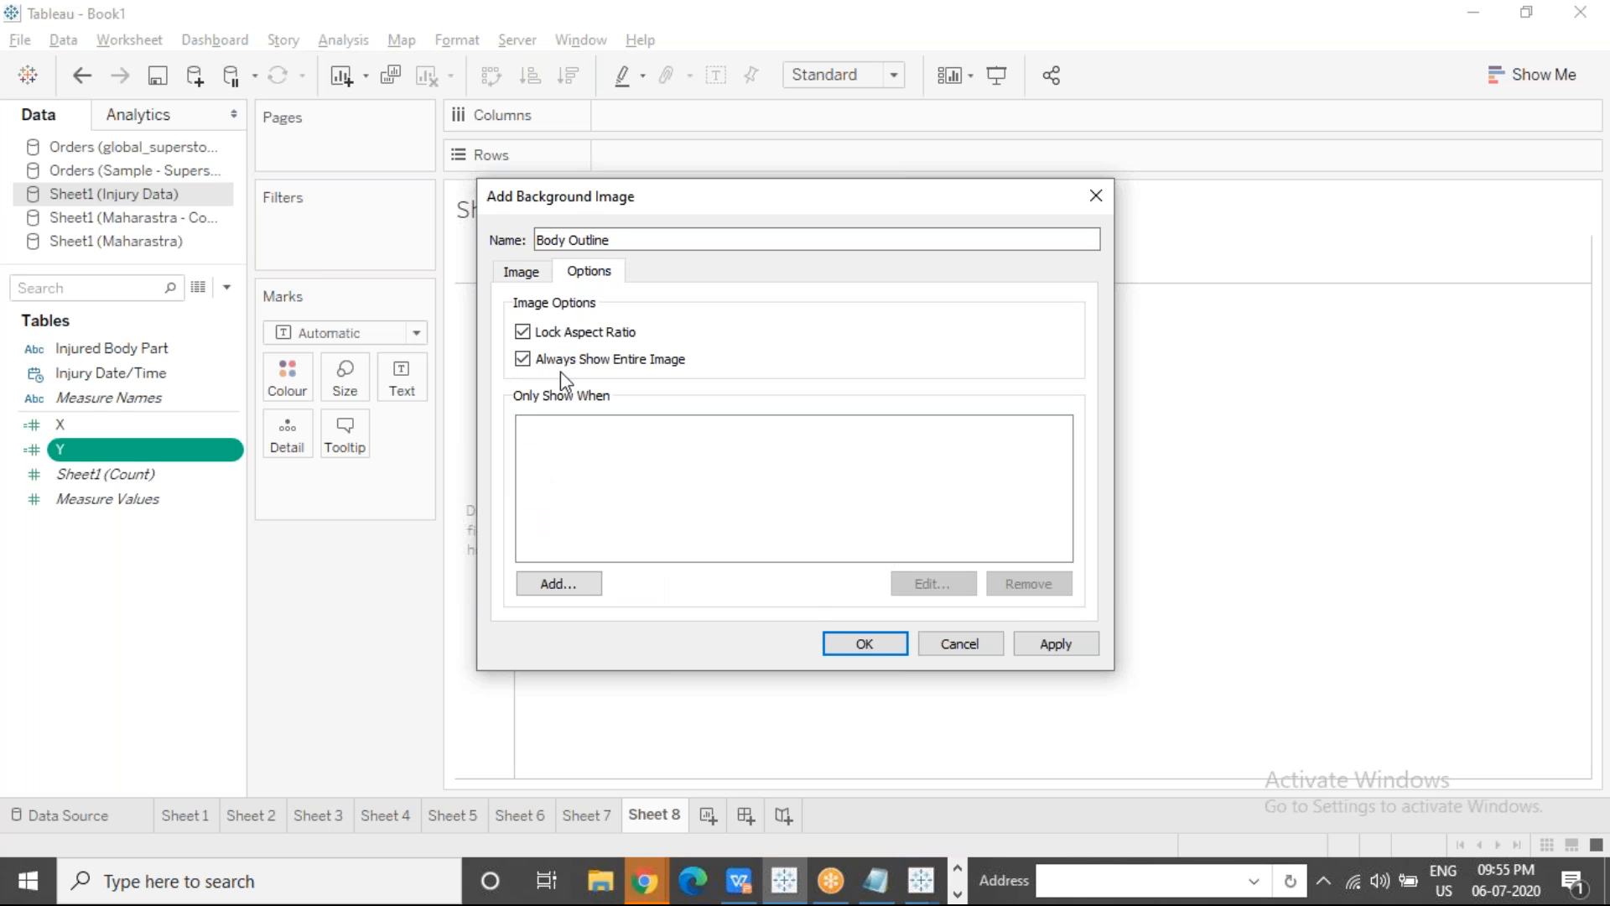
{"action": "left_click", "coordinate": [876, 644]}
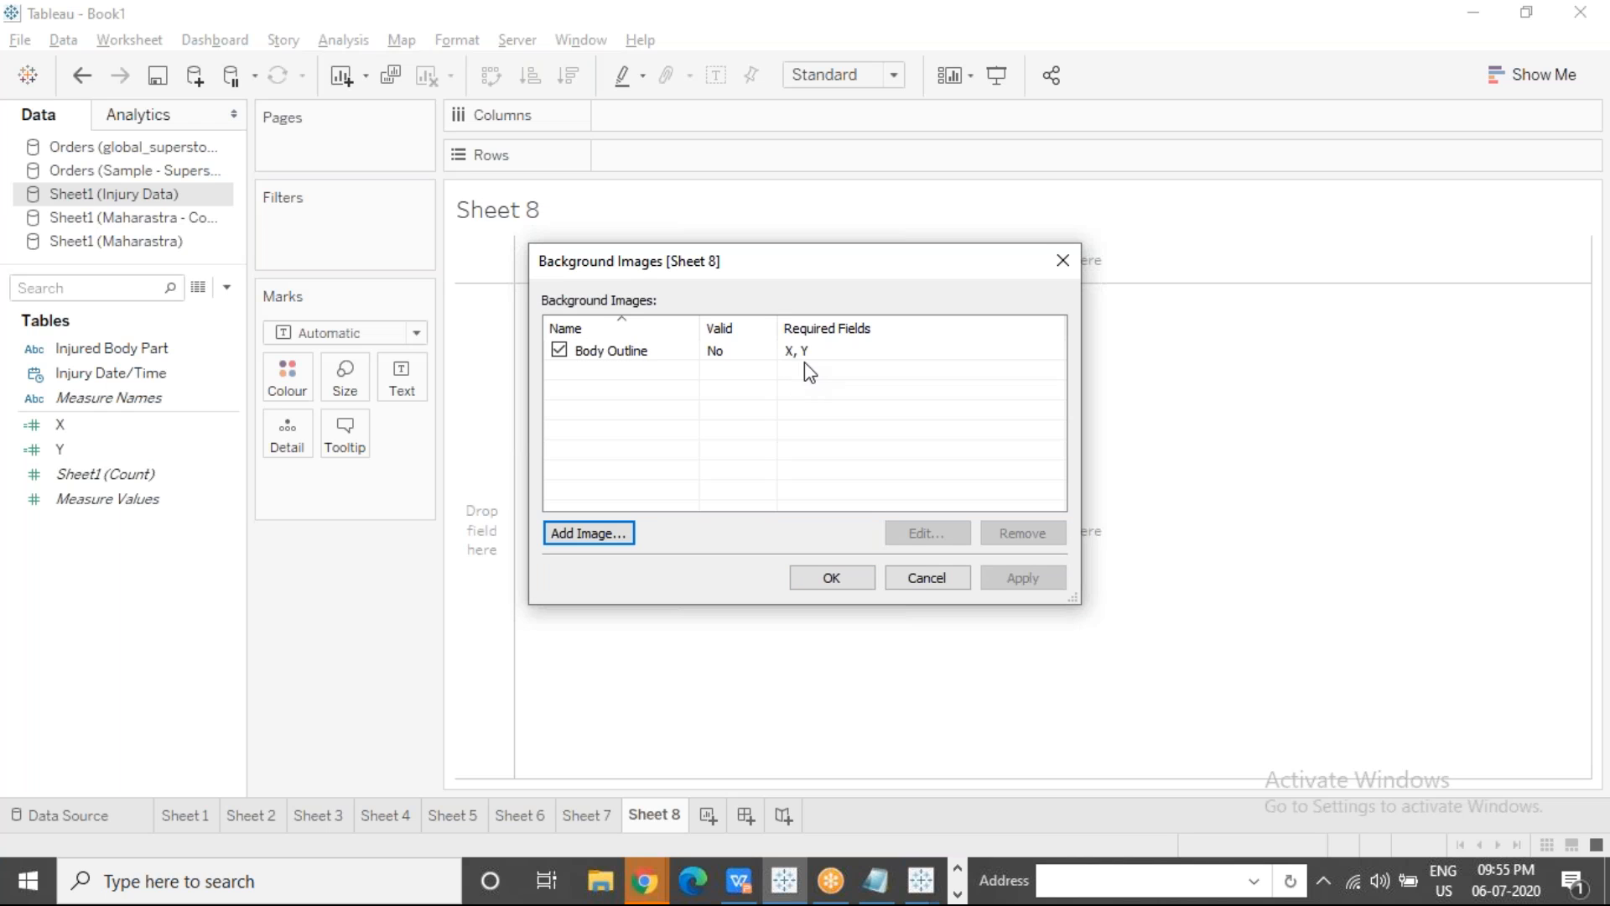
{"action": "left_click", "coordinate": [832, 578]}
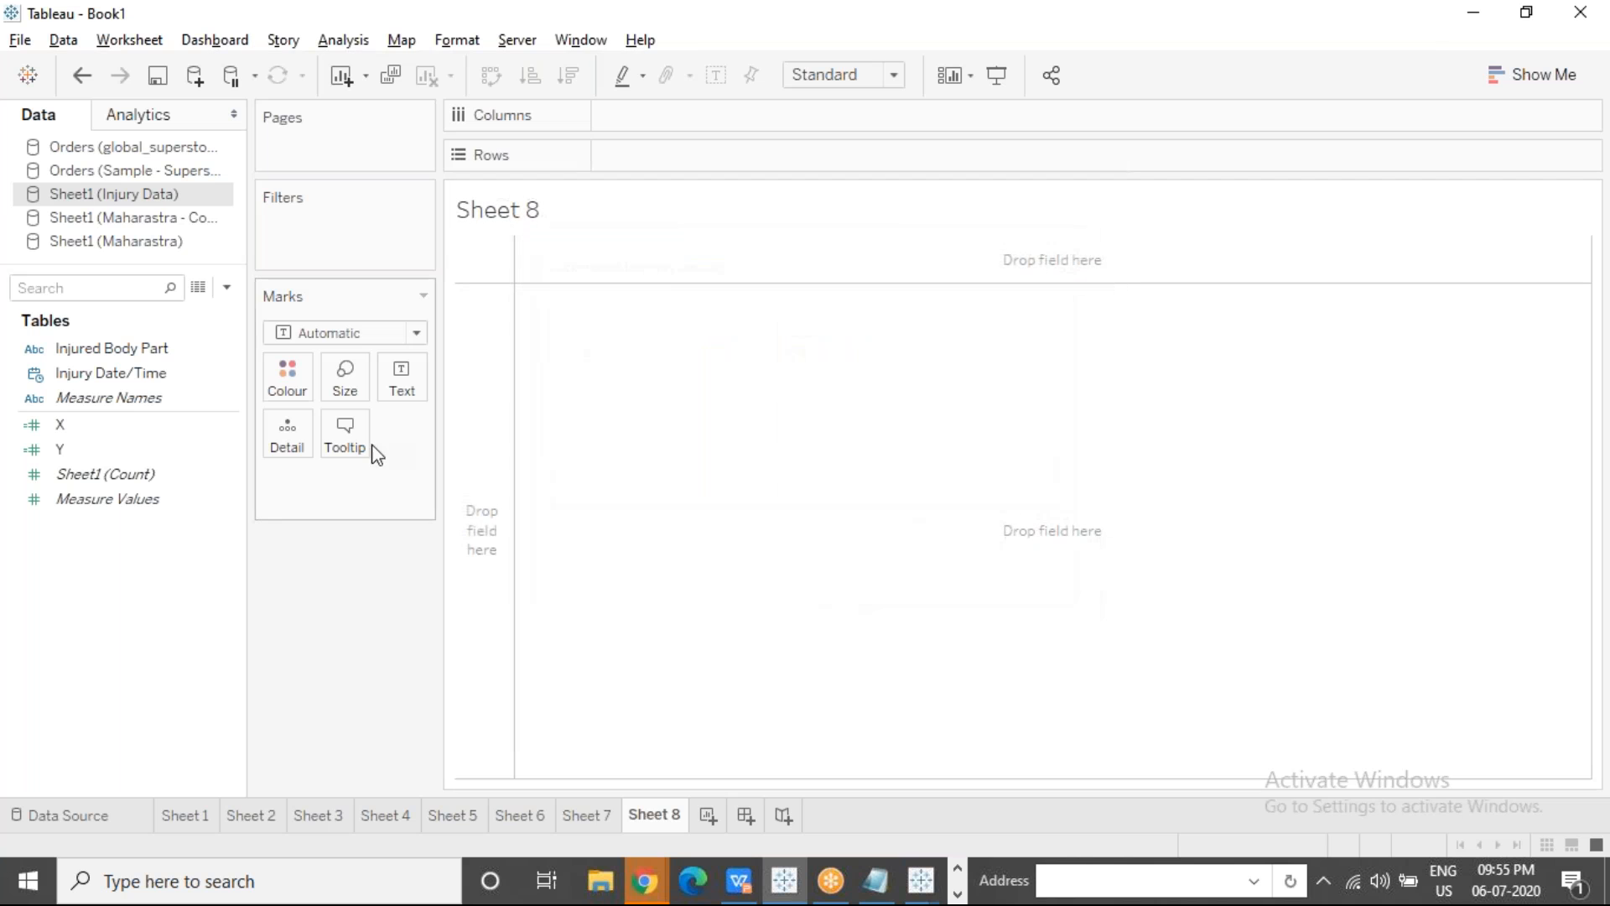
Step: Plot X on columns against Y on rows in Sheet 8, and briefly compare it with Sheet 7
{"action": "left_click_drag", "start_coordinate": [151, 429], "coordinate": [706, 112]}
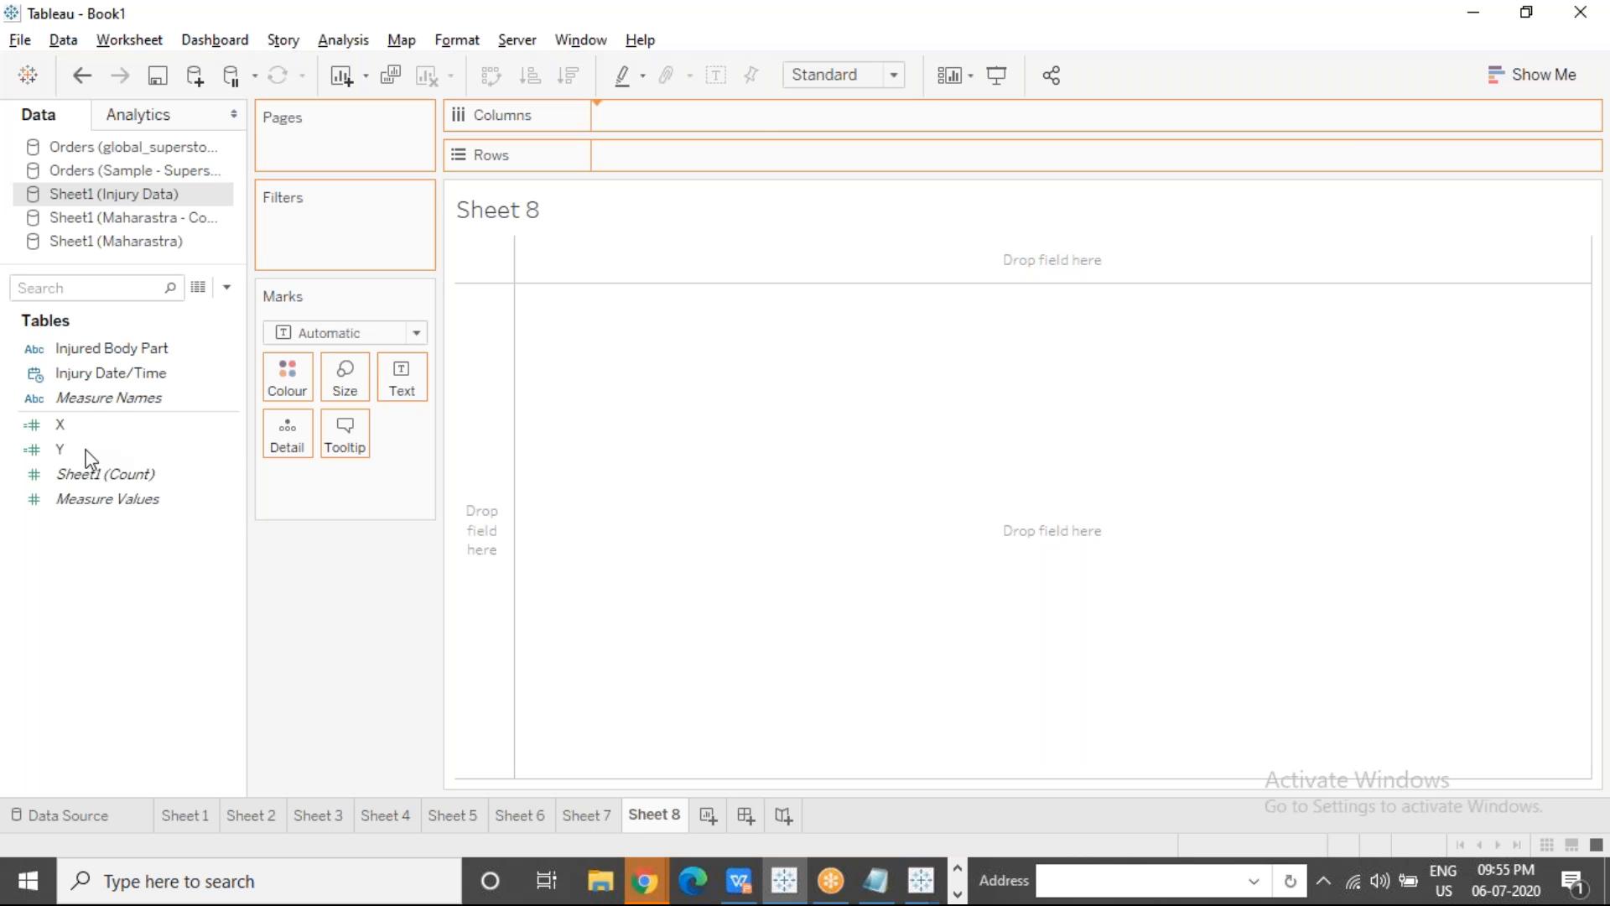
{"action": "left_click_drag", "start_coordinate": [63, 451], "coordinate": [610, 159]}
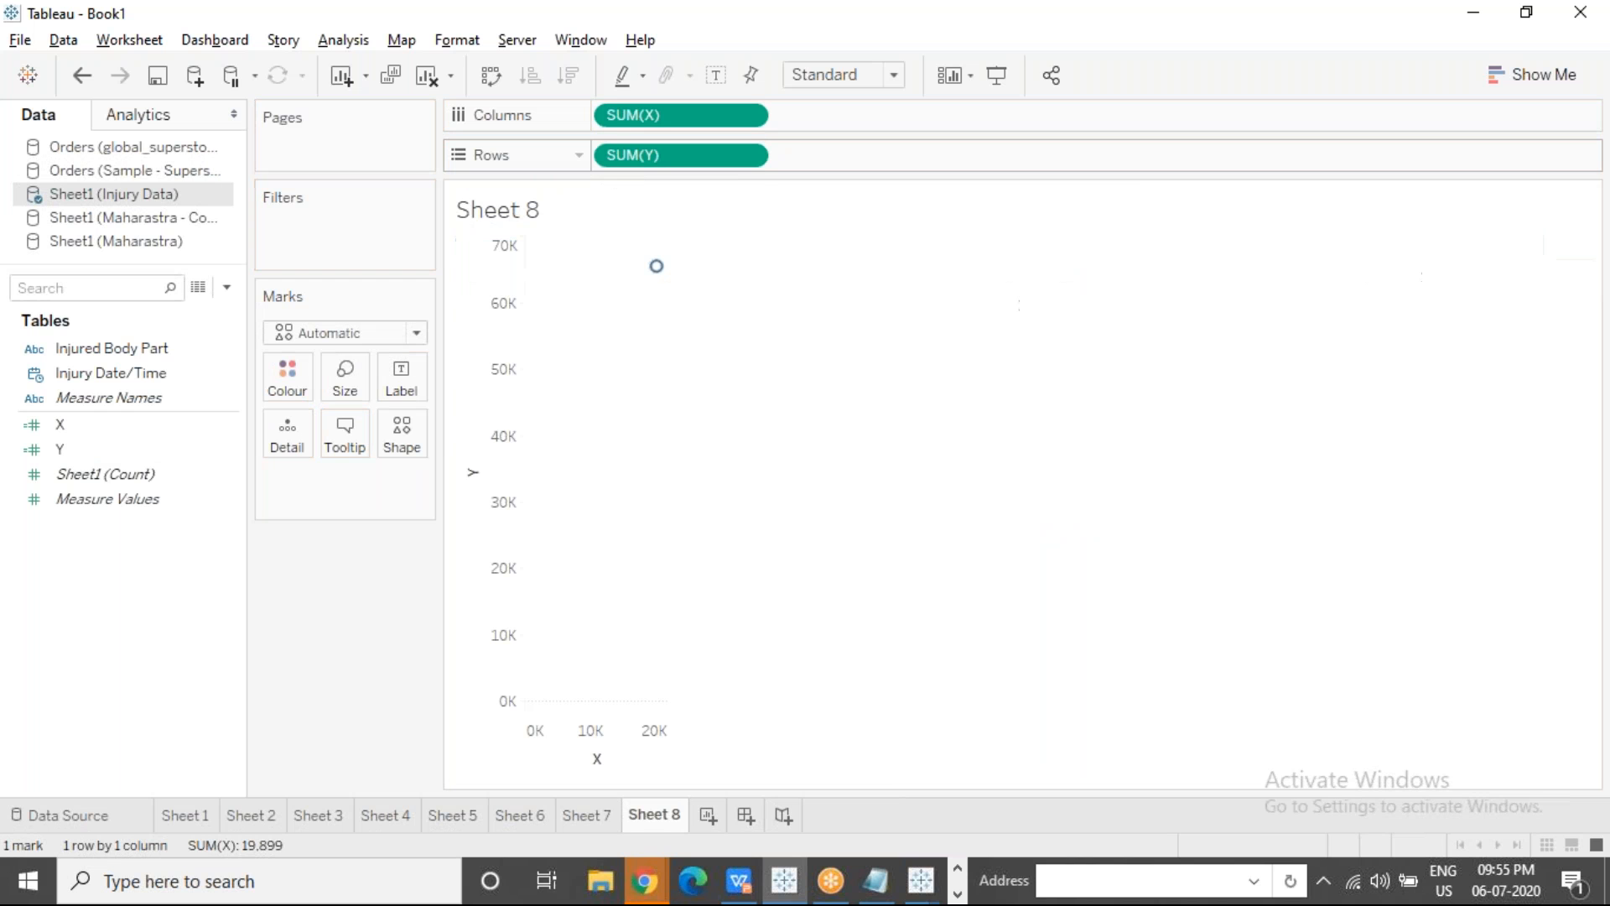
{"action": "left_click", "coordinate": [588, 816]}
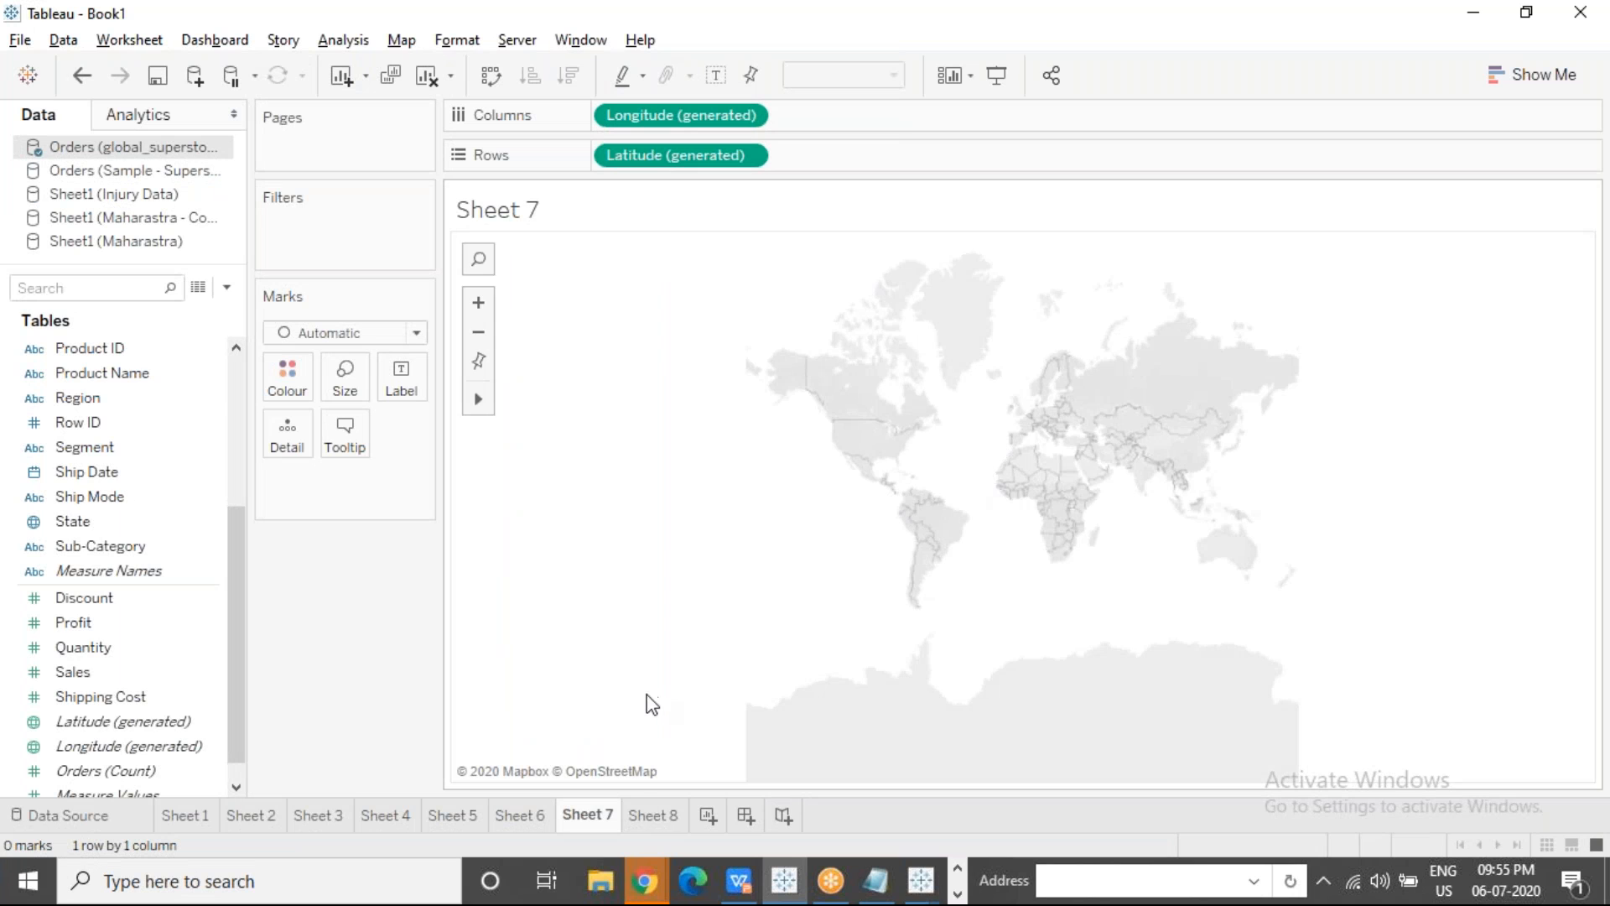
{"action": "left_click", "coordinate": [651, 816]}
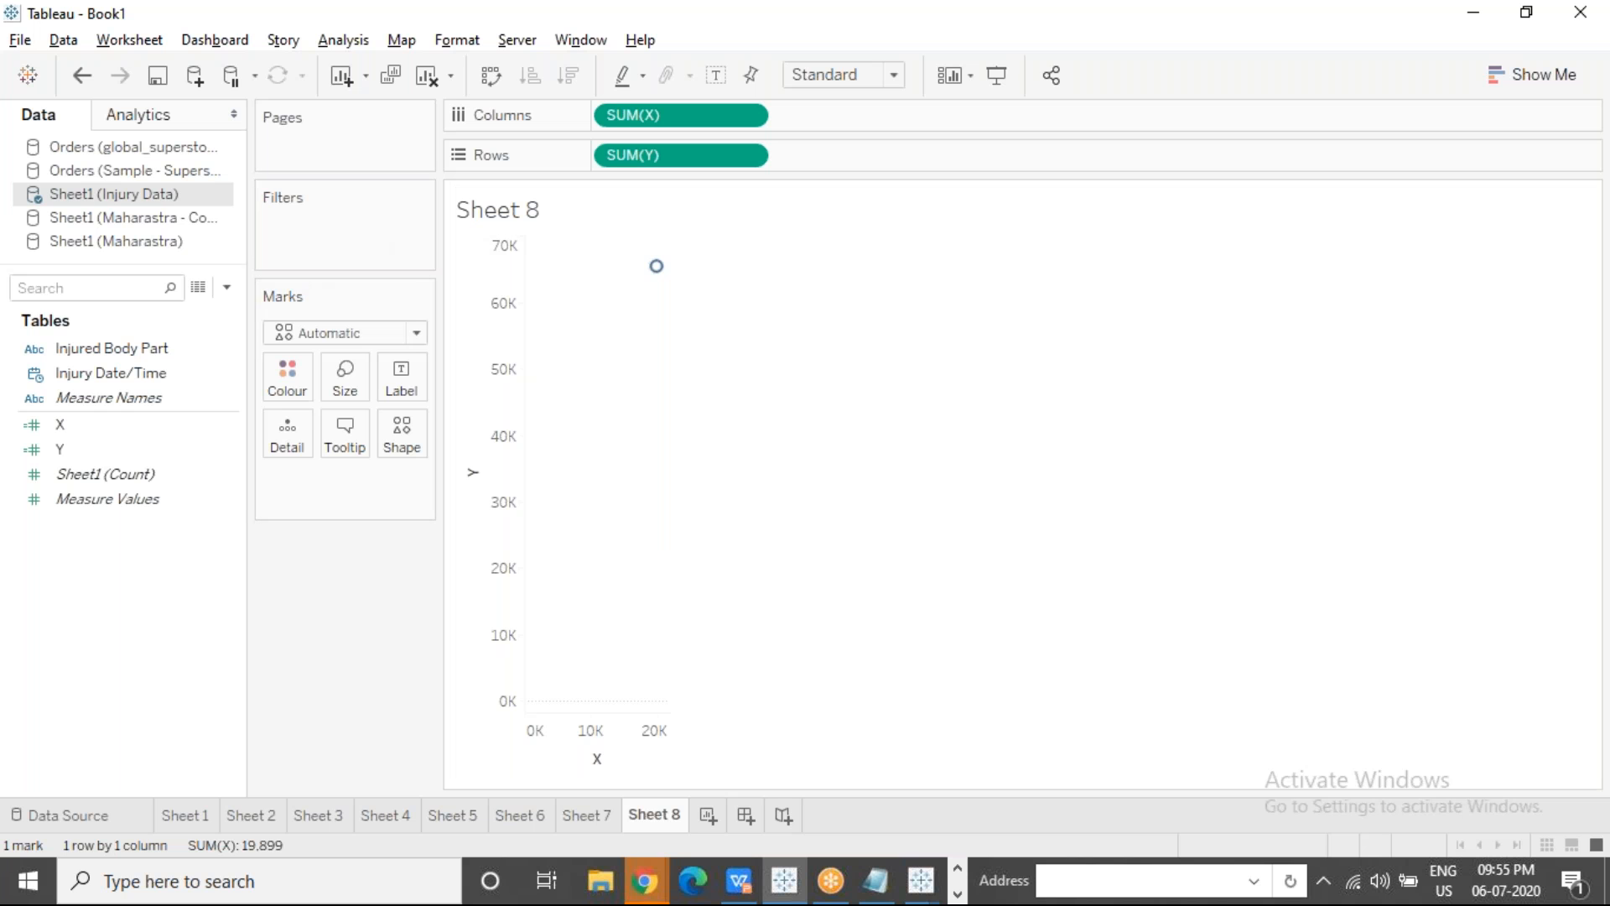
Step: Examine the X and Y values across the underlying injury records, close the data view, and inspect the plotted mark
{"action": "left_click", "coordinate": [198, 288]}
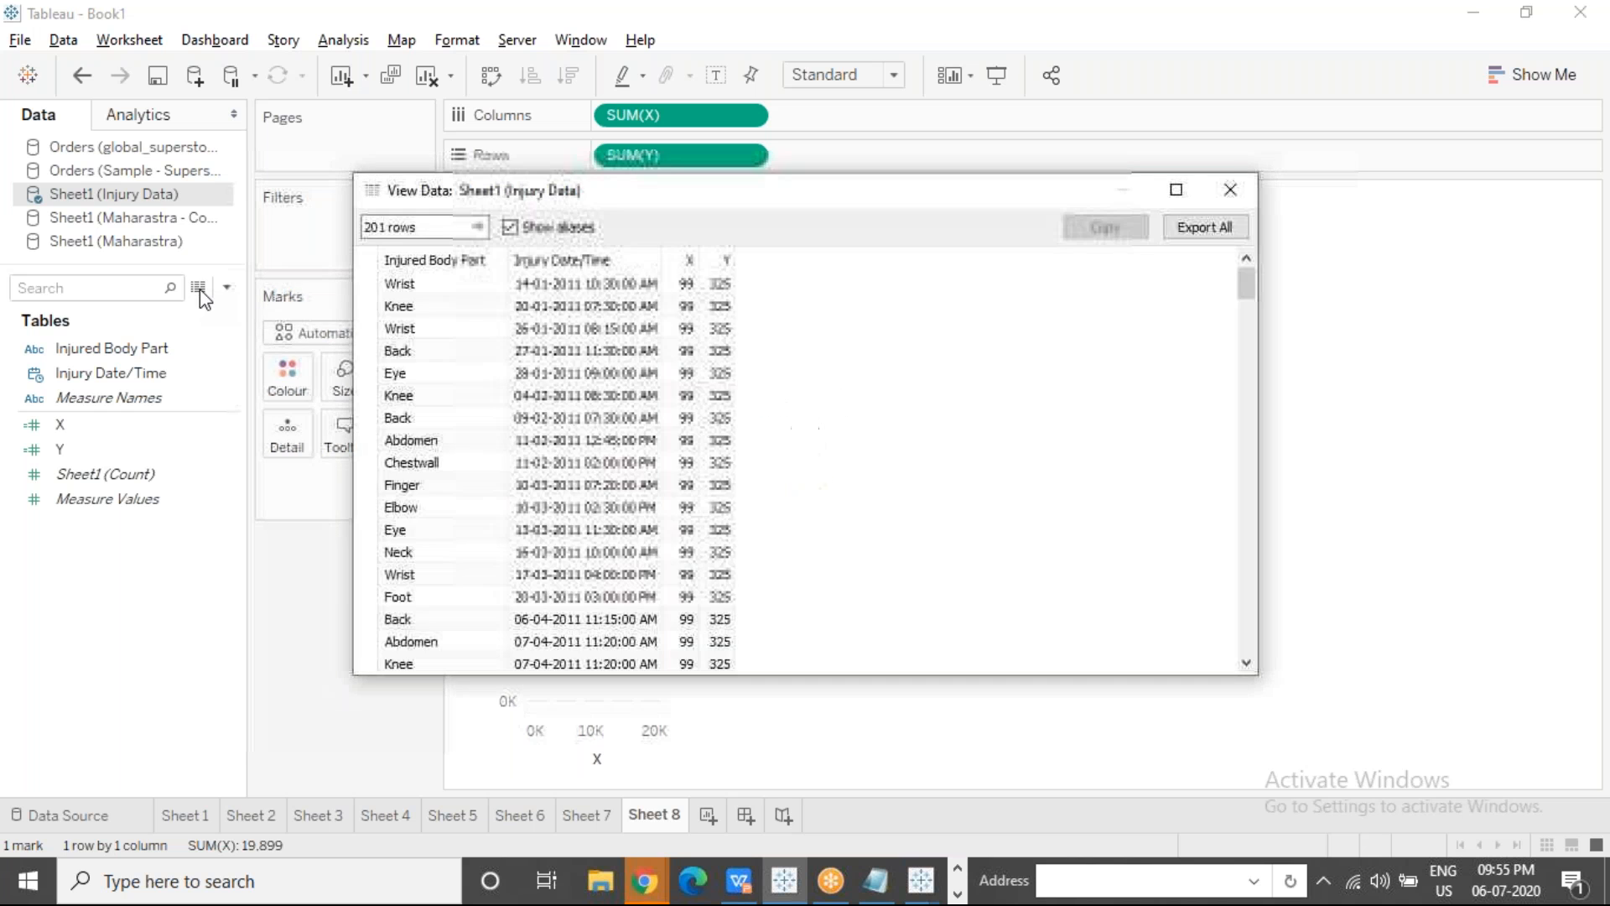
{"action": "left_click", "coordinate": [675, 288]}
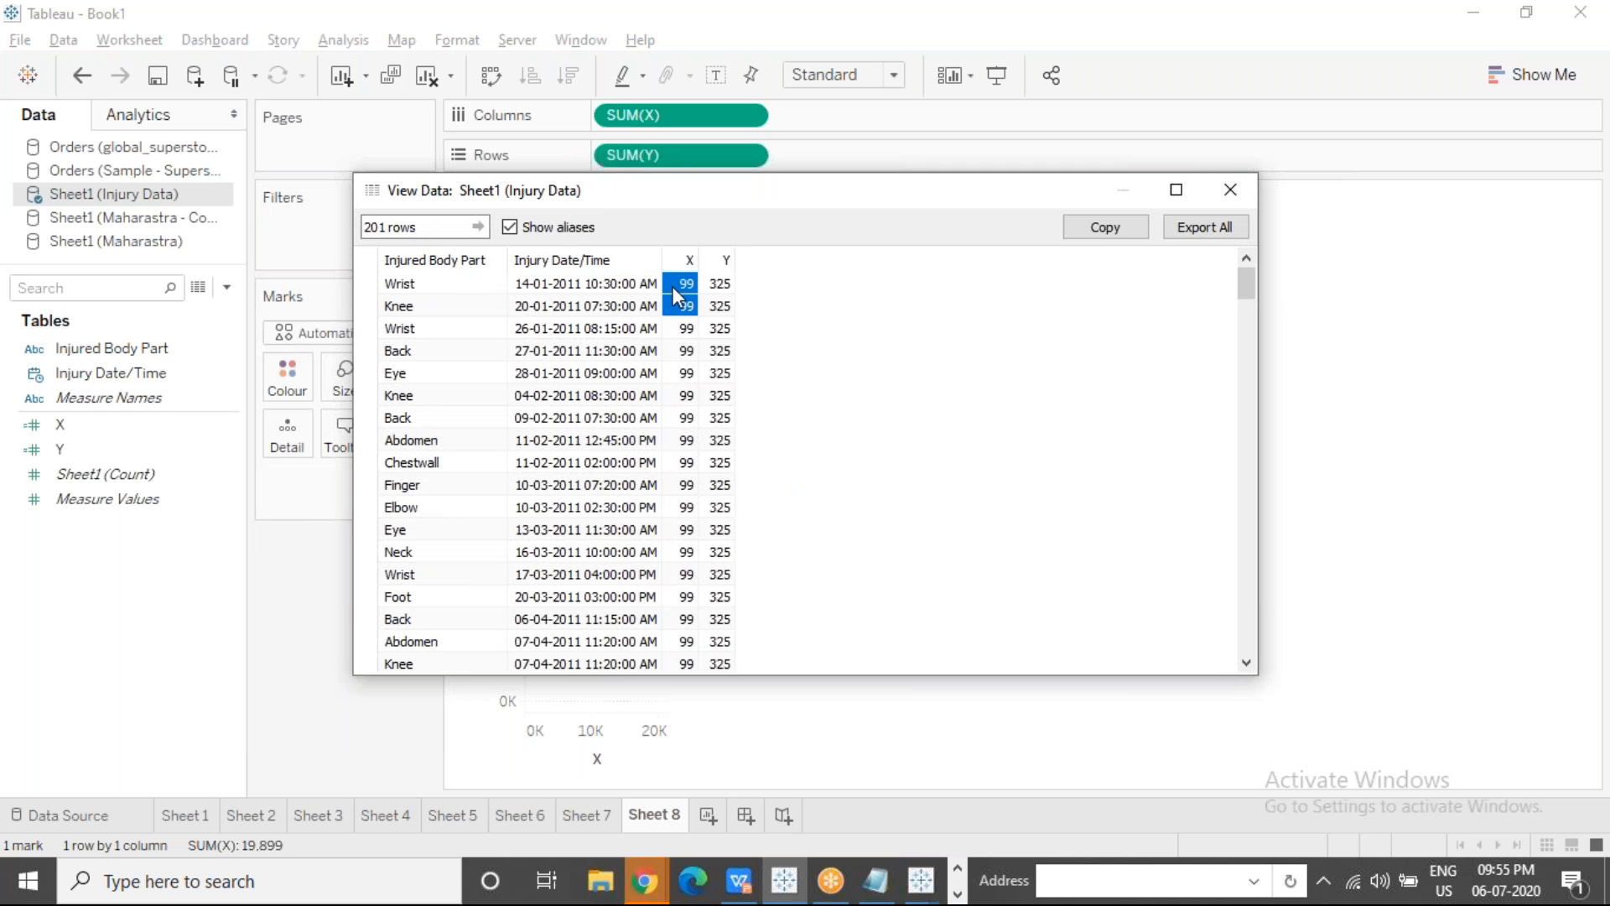
{"action": "key", "text": "shift+Down"}
{"action": "key", "text": "shift+Down"}
{"action": "key", "text": "shift+Down"}
{"action": "key", "text": "shift+Down"}
{"action": "key", "text": "shift+Down"}
{"action": "key", "text": "shift+Down"}
{"action": "key", "text": "shift+Down"}
{"action": "key", "text": "shift+Down"}
{"action": "key", "text": "shift+Down"}
{"action": "key", "text": "shift+Down"}
{"action": "key", "text": "shift+Down"}
{"action": "key", "text": "shift+Down"}
{"action": "key", "text": "shift+Down"}
{"action": "key", "text": "shift+Down"}
{"action": "key", "text": "shift+Down"}
{"action": "key", "text": "shift+Down"}
{"action": "key", "text": "shift+Down"}
{"action": "key", "text": "shift+Down"}
{"action": "key", "text": "shift+Down"}
{"action": "key", "text": "shift+Down"}
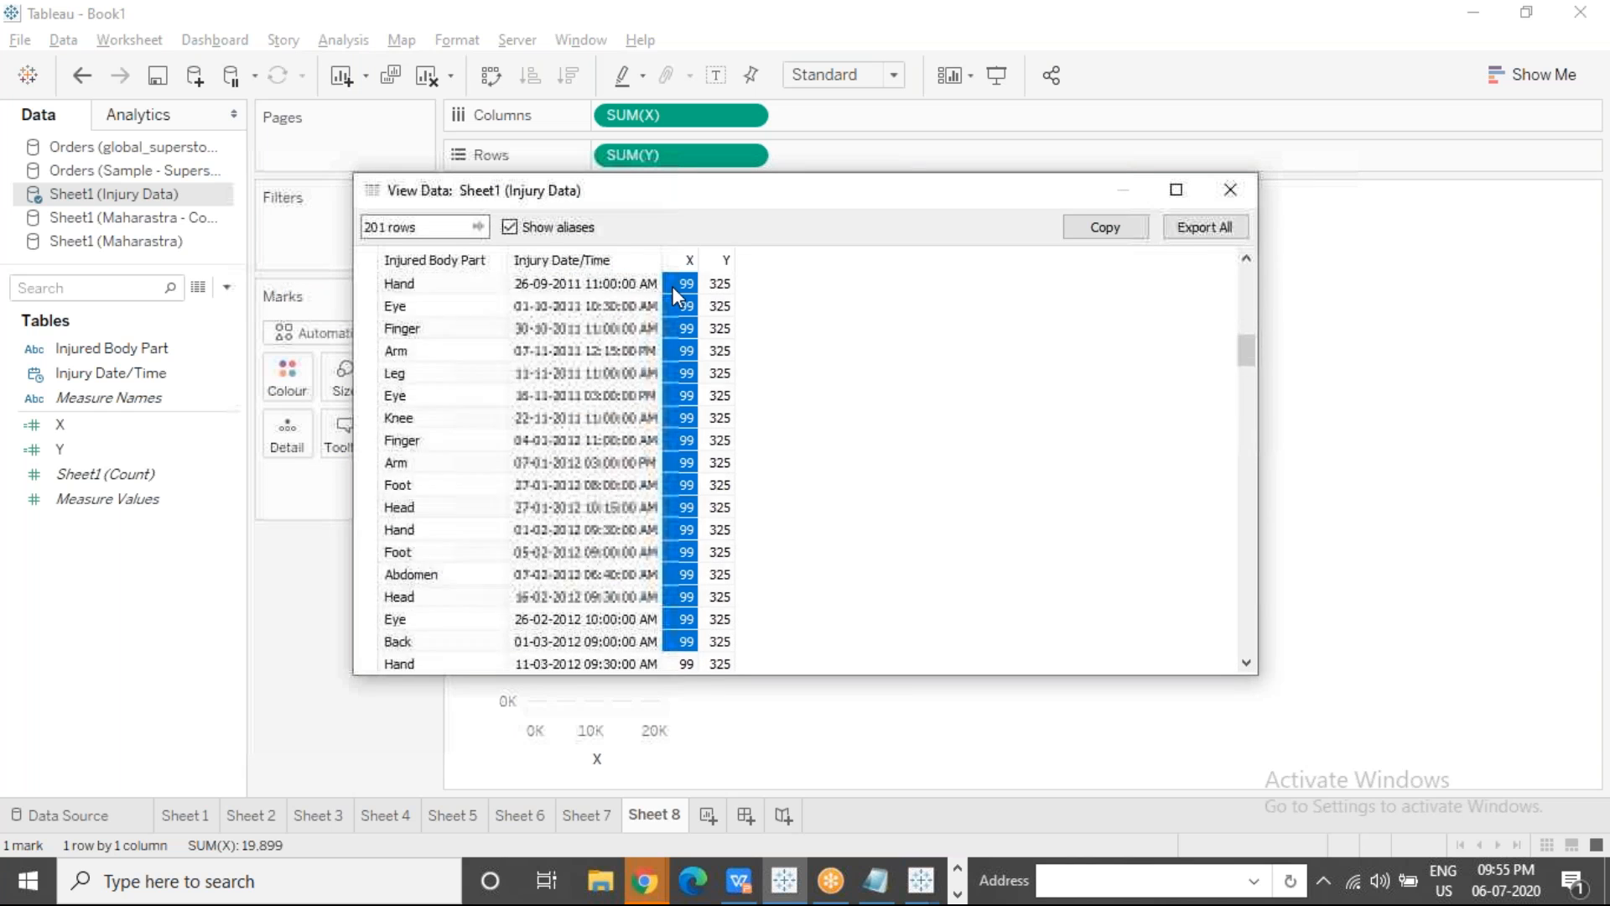
{"action": "key", "text": "shift+Down"}
{"action": "key", "text": "shift+Down"}
{"action": "key", "text": "shift+Down"}
{"action": "key", "text": "shift+Down"}
{"action": "key", "text": "shift+Down"}
{"action": "key", "text": "shift+Down"}
{"action": "key", "text": "shift+Down"}
{"action": "key", "text": "shift+Down"}
{"action": "key", "text": "shift+Down"}
{"action": "key", "text": "shift+Down"}
{"action": "key", "text": "shift+Down"}
{"action": "key", "text": "shift+Down"}
{"action": "key", "text": "shift+Down"}
{"action": "key", "text": "shift+Down"}
{"action": "key", "text": "shift+Down"}
{"action": "key", "text": "shift+Down"}
{"action": "key", "text": "shift+Down"}
{"action": "key", "text": "shift+Down"}
{"action": "key", "text": "shift+Down"}
{"action": "key", "text": "shift+Down"}
{"action": "key", "text": "shift+Right"}
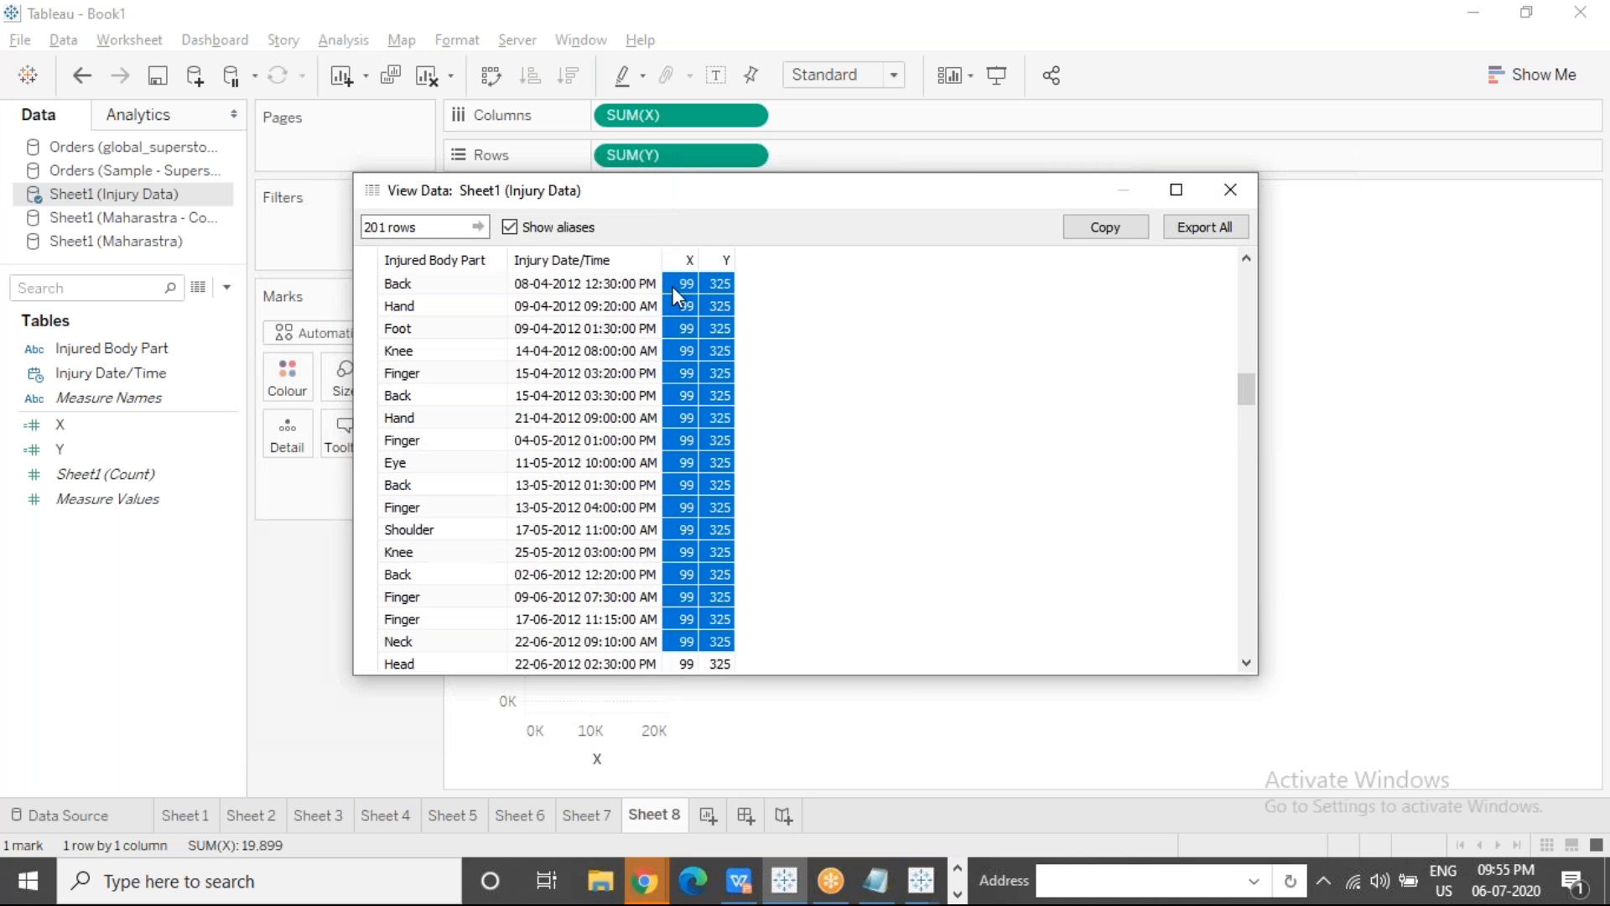
{"action": "key", "text": "shift+Down"}
{"action": "key", "text": "Escape"}
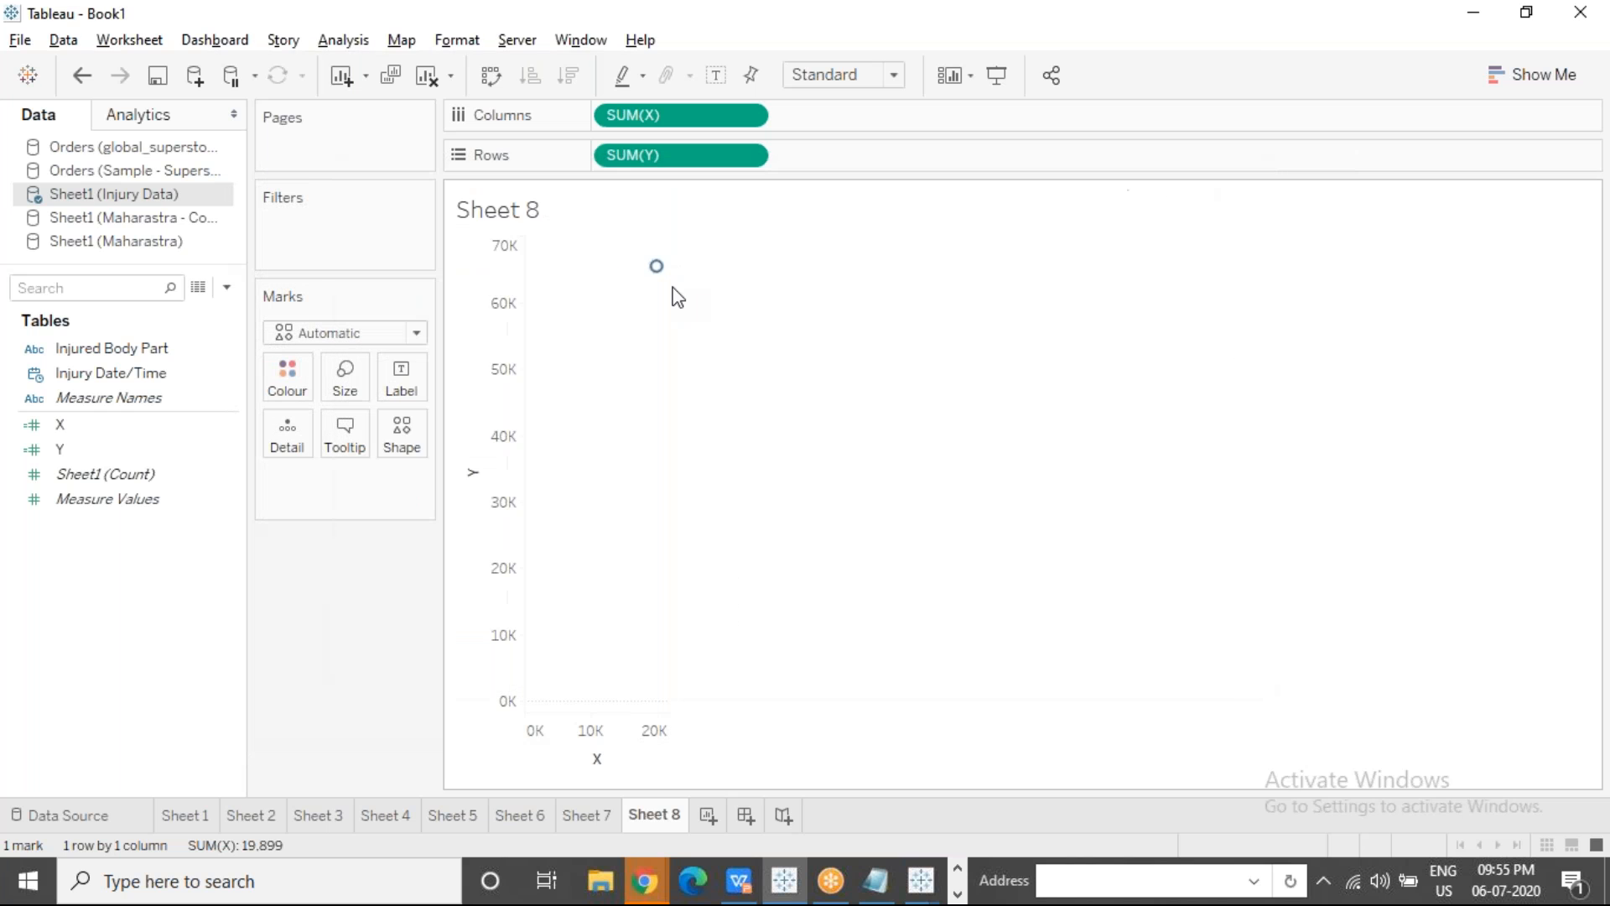
{"action": "mouse_move", "coordinate": [666, 281]}
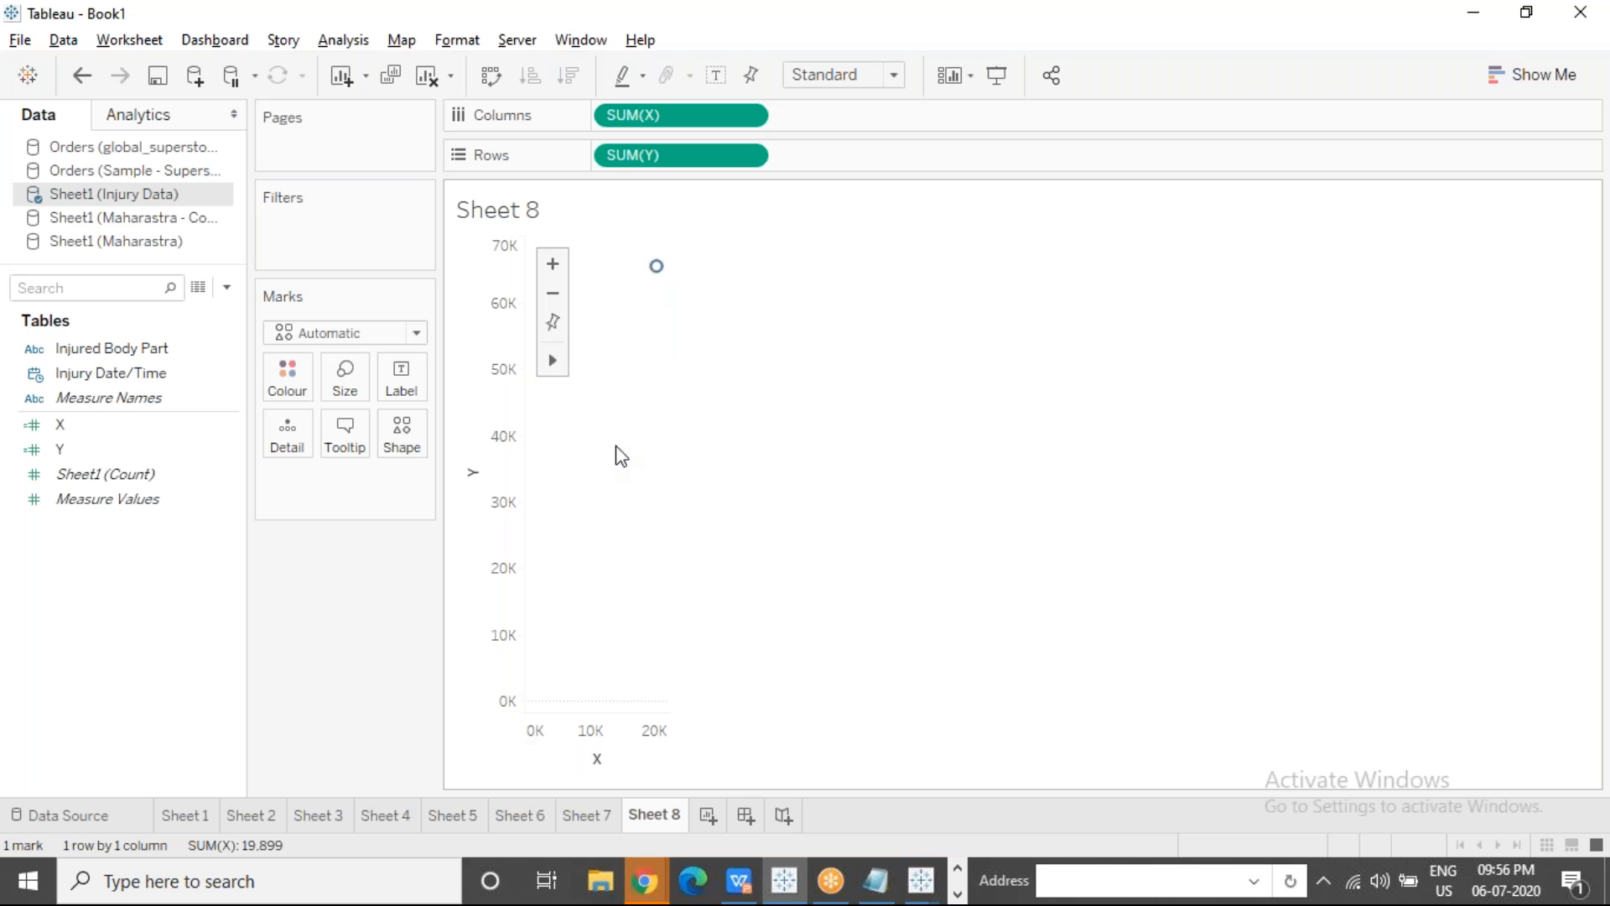
Step: Change the aggregation of both X and Y to Average, and fit the chart to Entire View
{"action": "left_click", "coordinate": [748, 116]}
{"action": "mouse_move", "coordinate": [755, 361]}
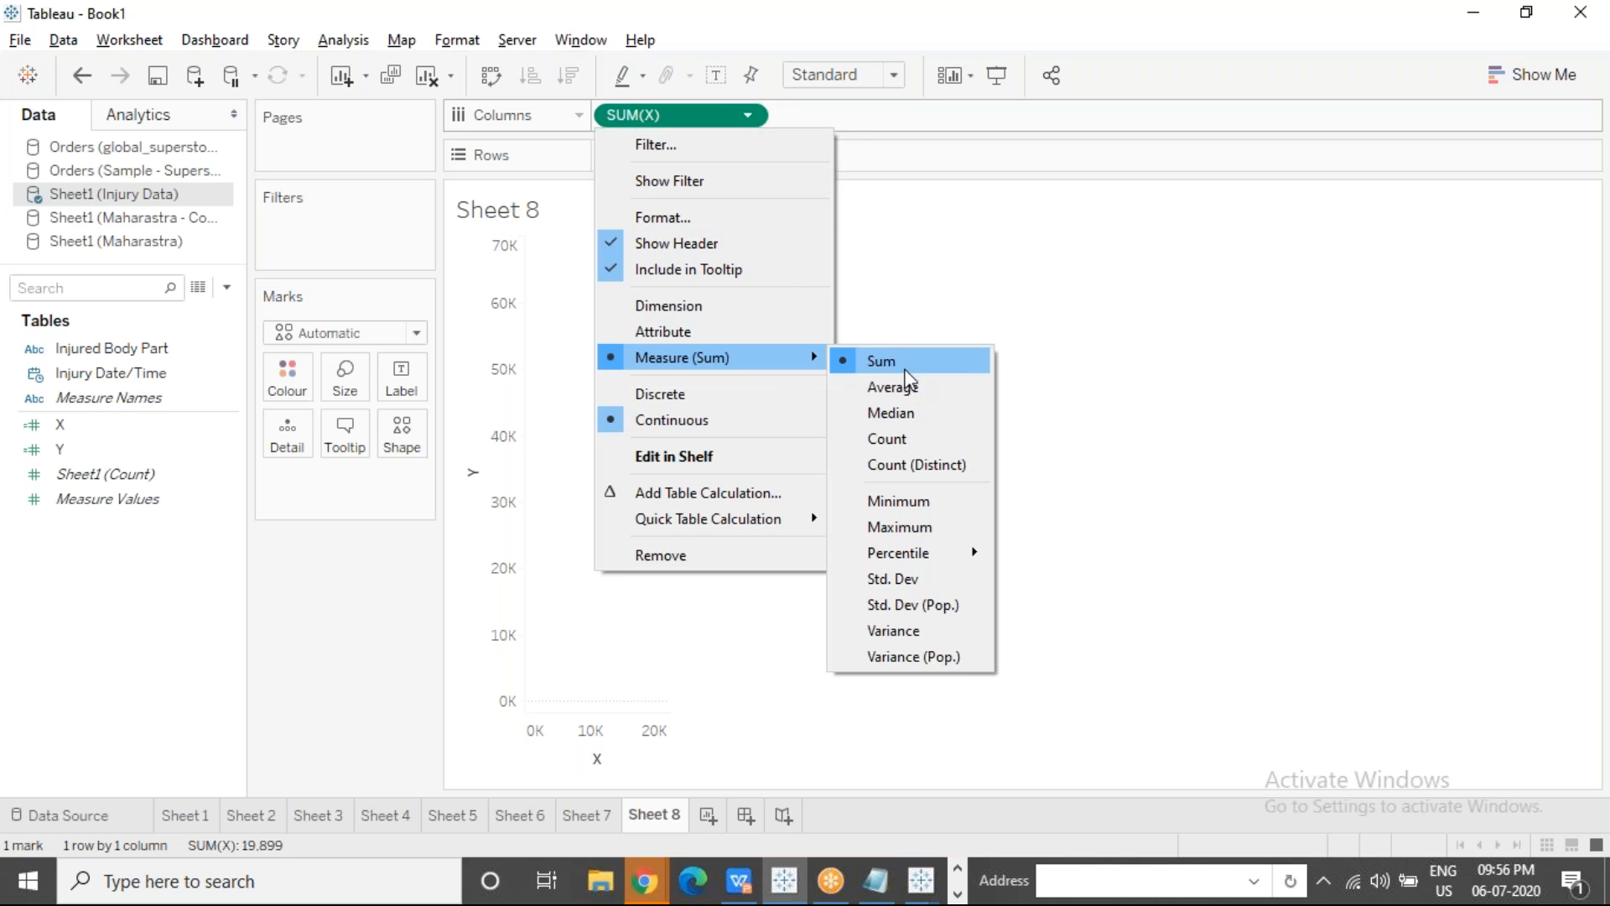
{"action": "left_click", "coordinate": [912, 392]}
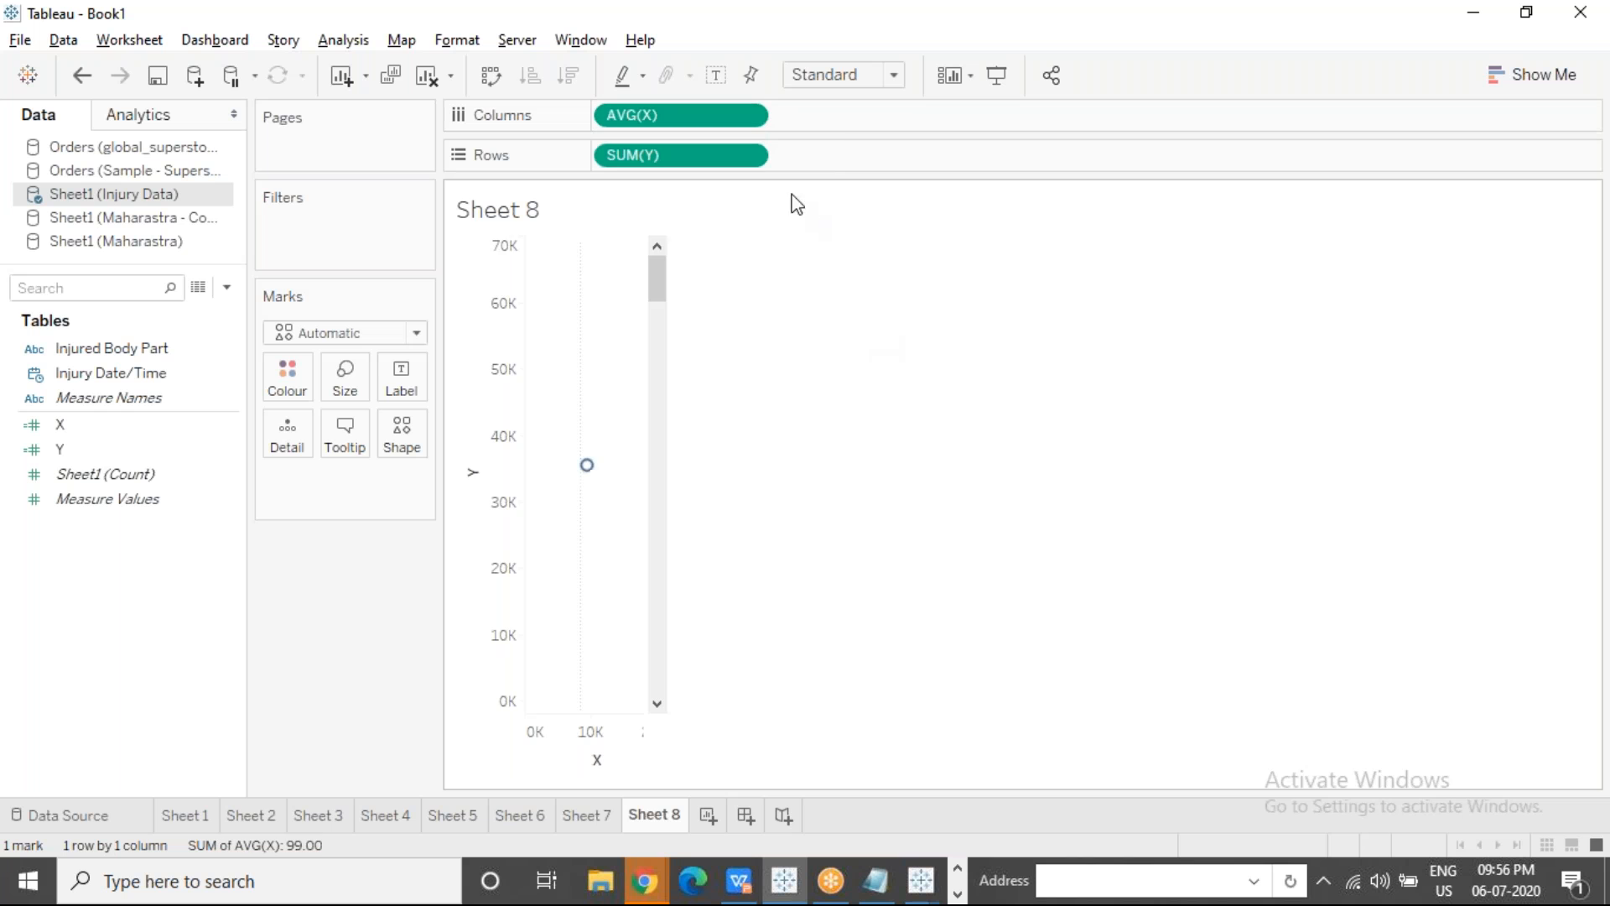
{"action": "left_click", "coordinate": [749, 157]}
{"action": "mouse_move", "coordinate": [797, 398]}
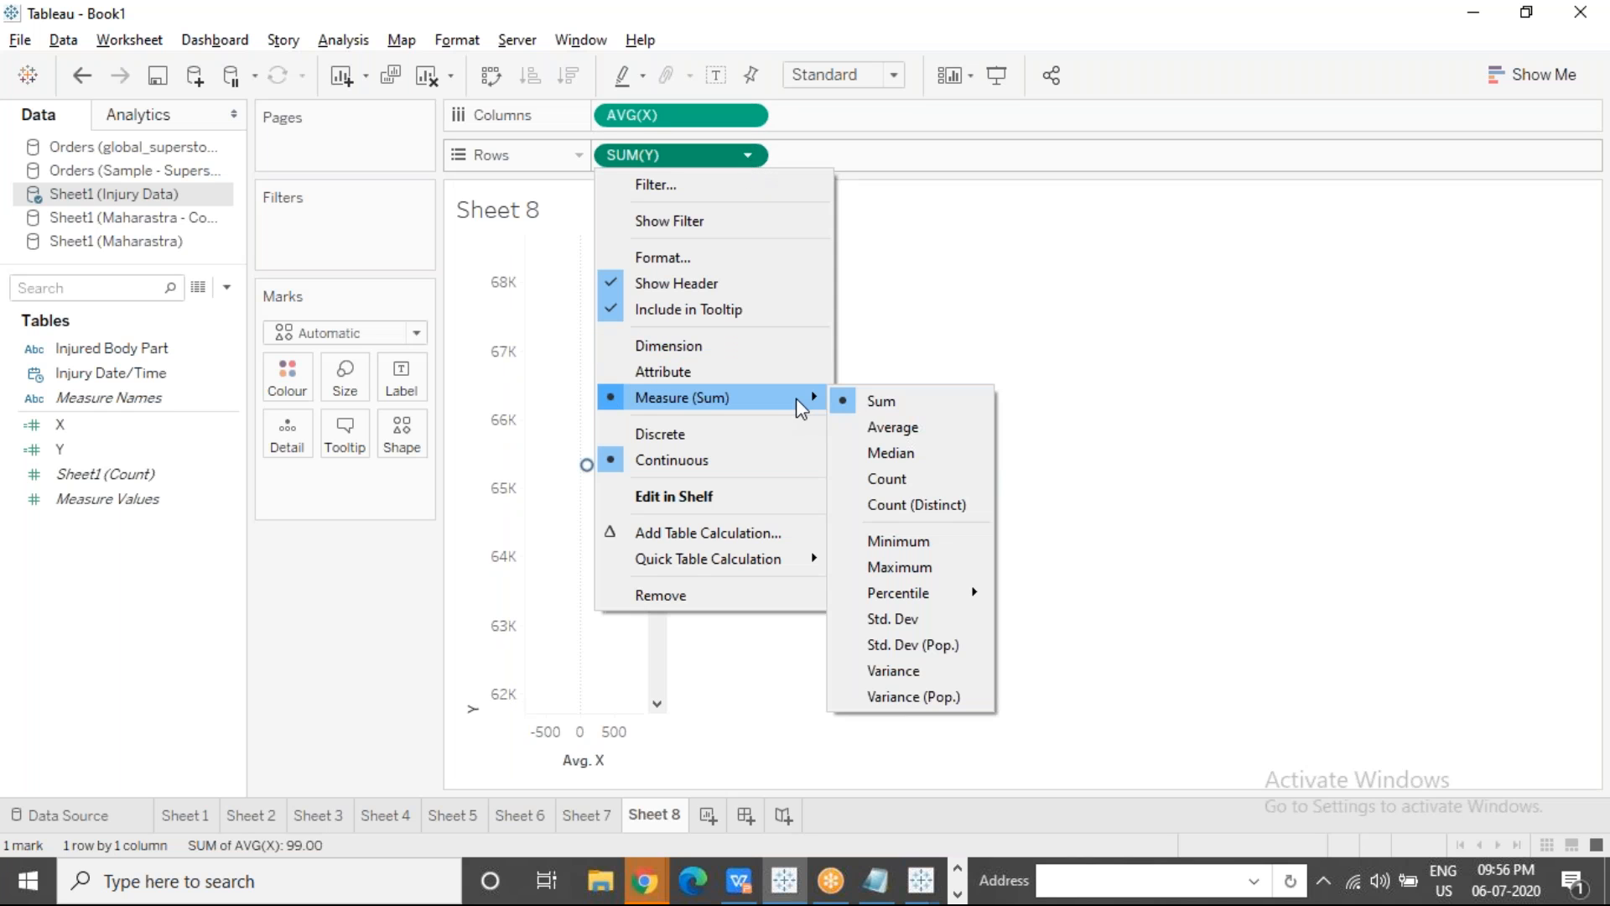
{"action": "left_click", "coordinate": [941, 424]}
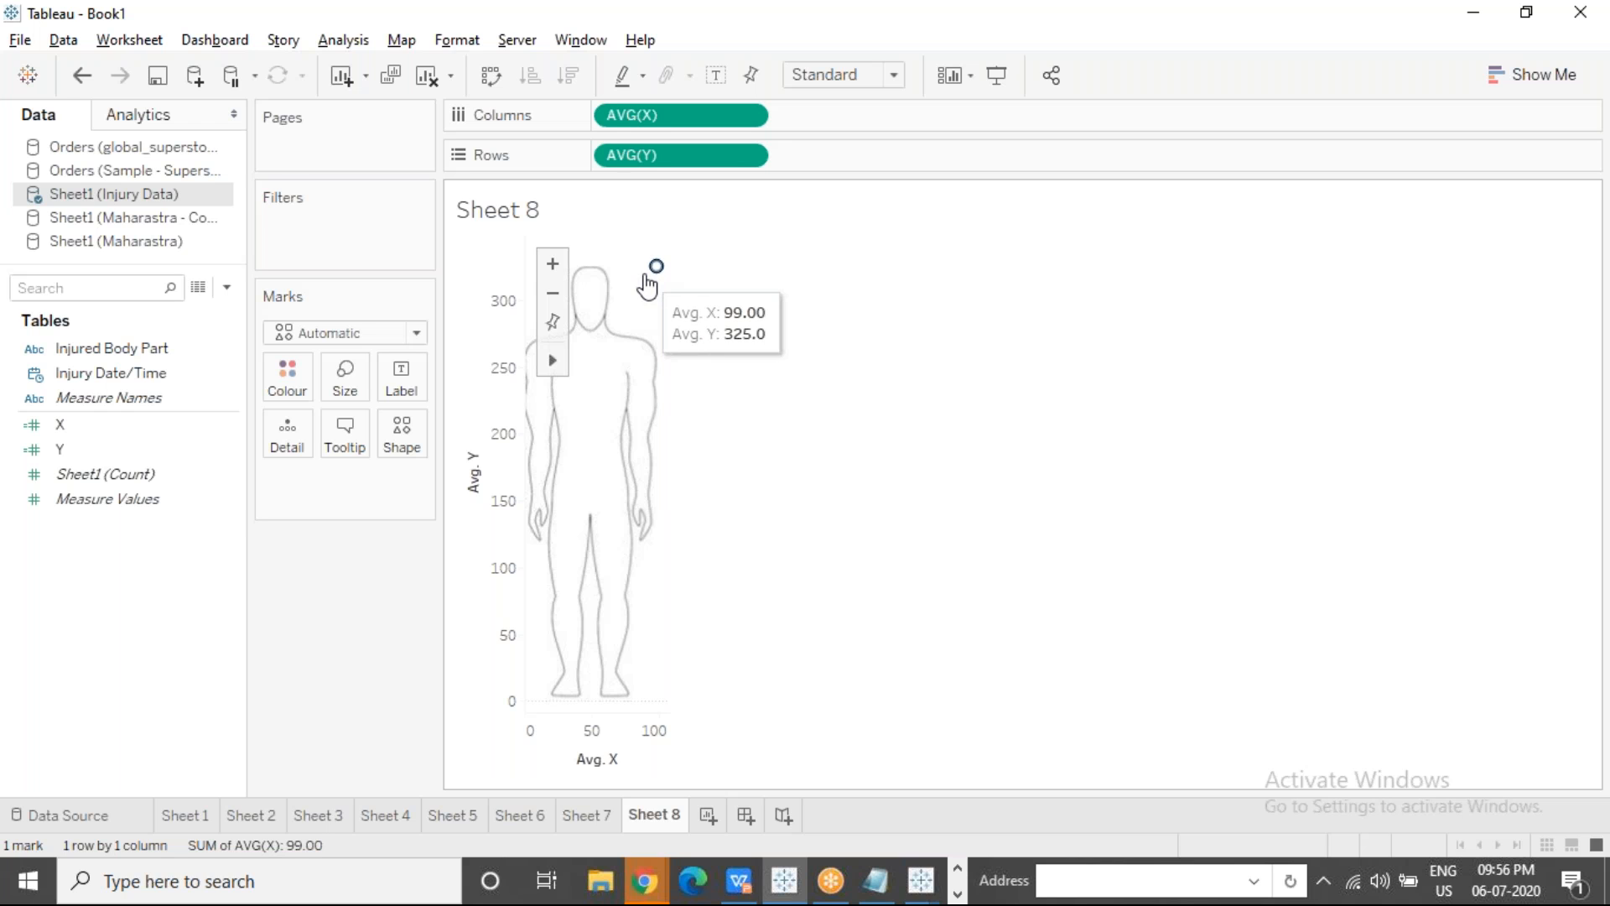
{"action": "left_click", "coordinate": [872, 77]}
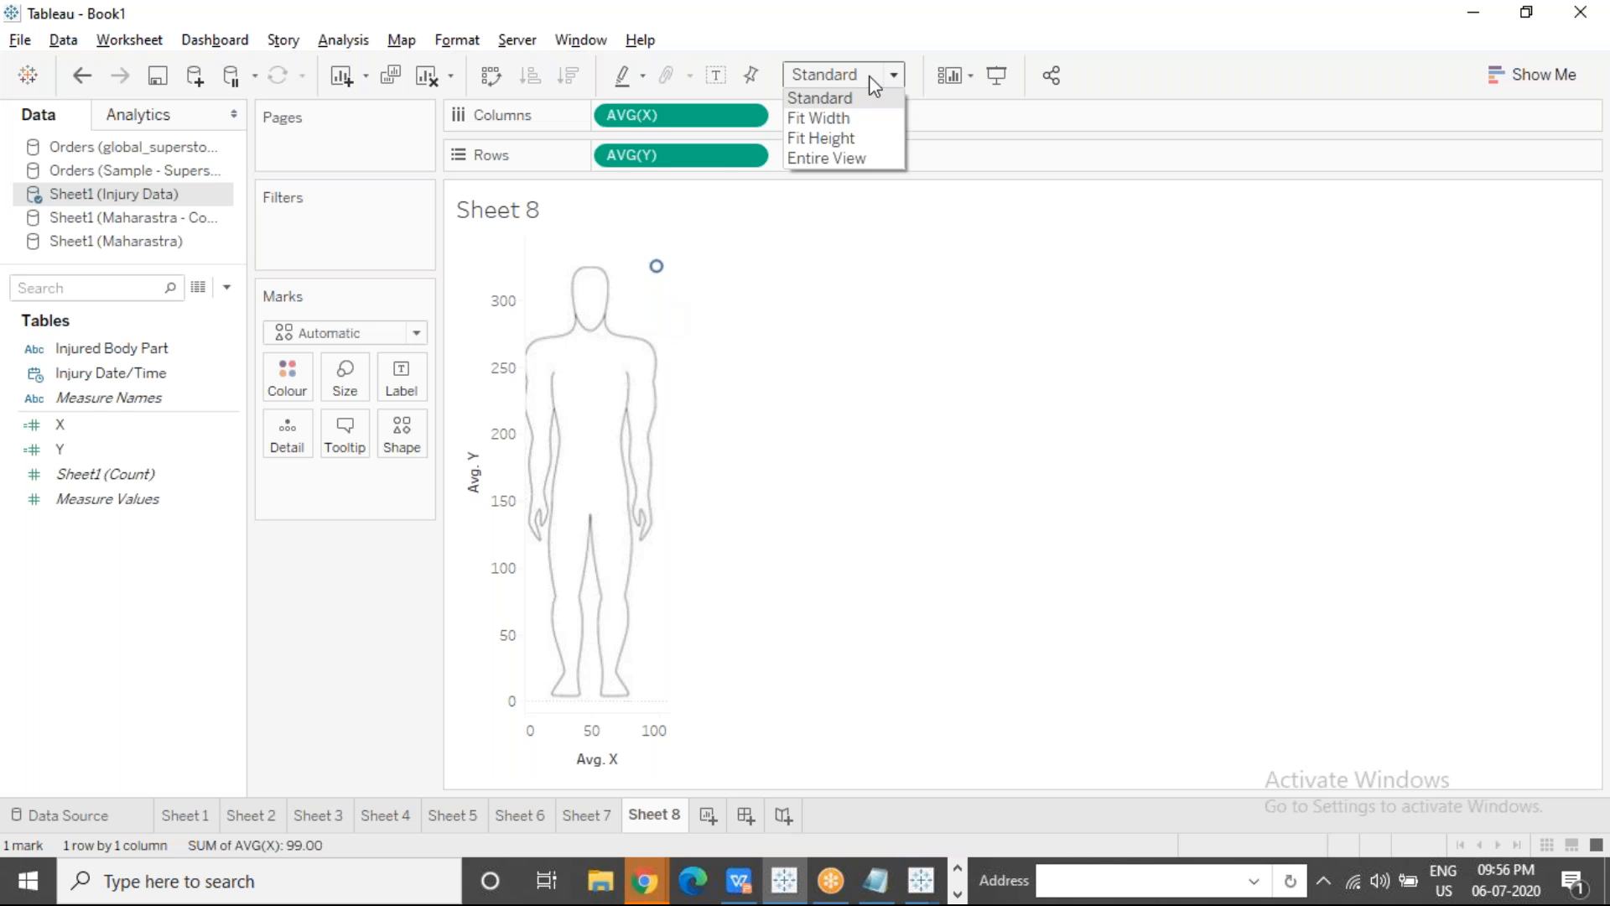
{"action": "left_click", "coordinate": [854, 159]}
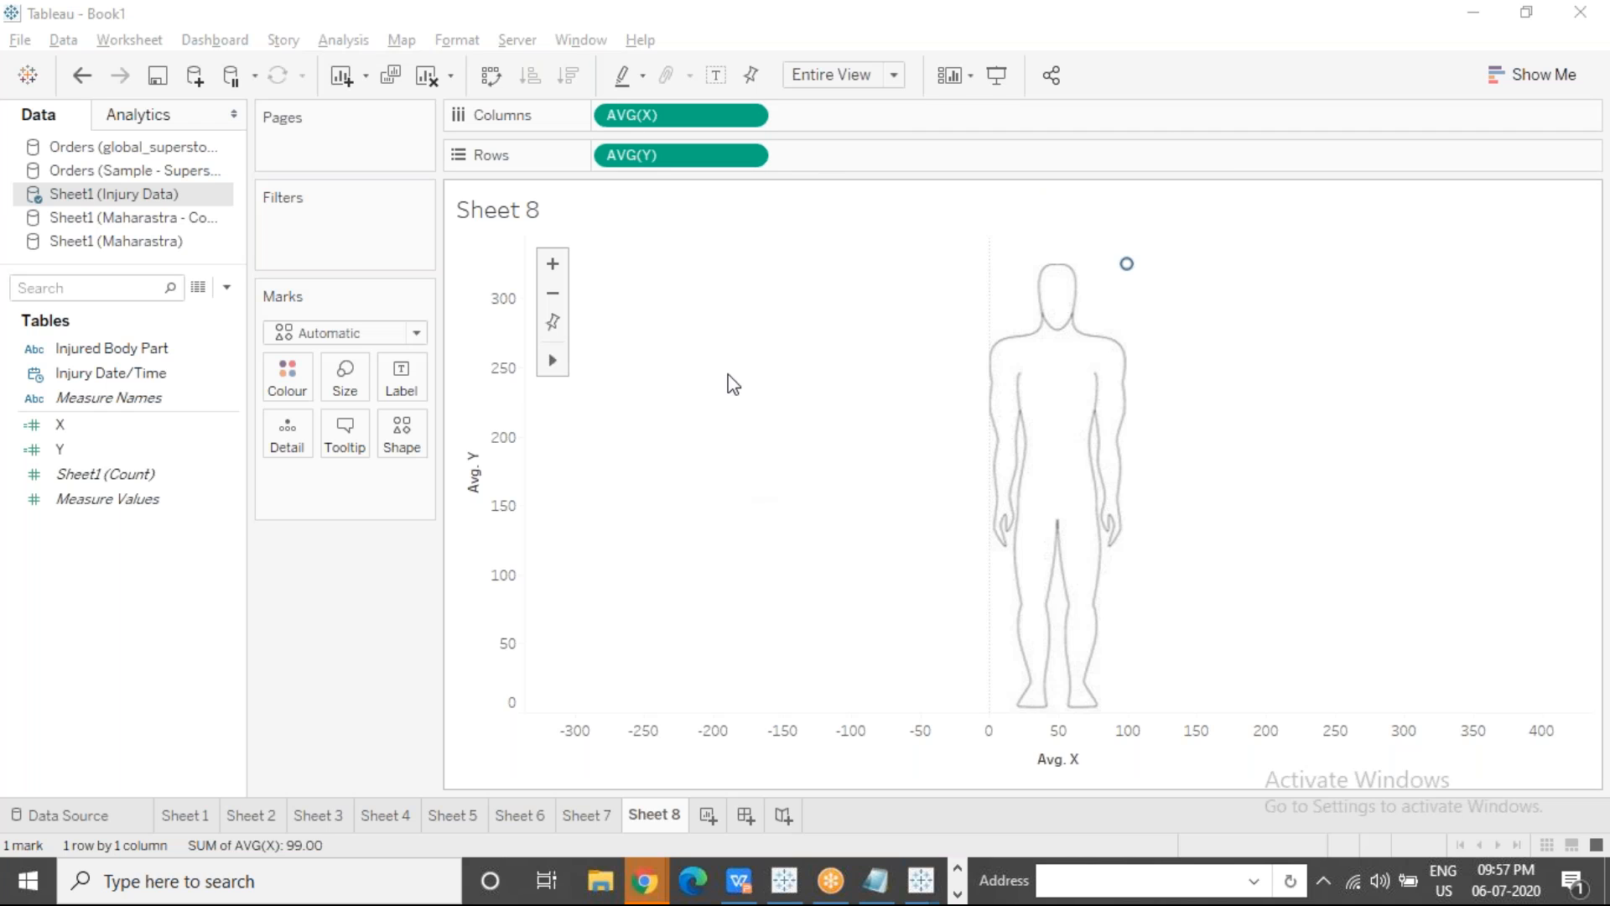
{"action": "left_click", "coordinate": [841, 78]}
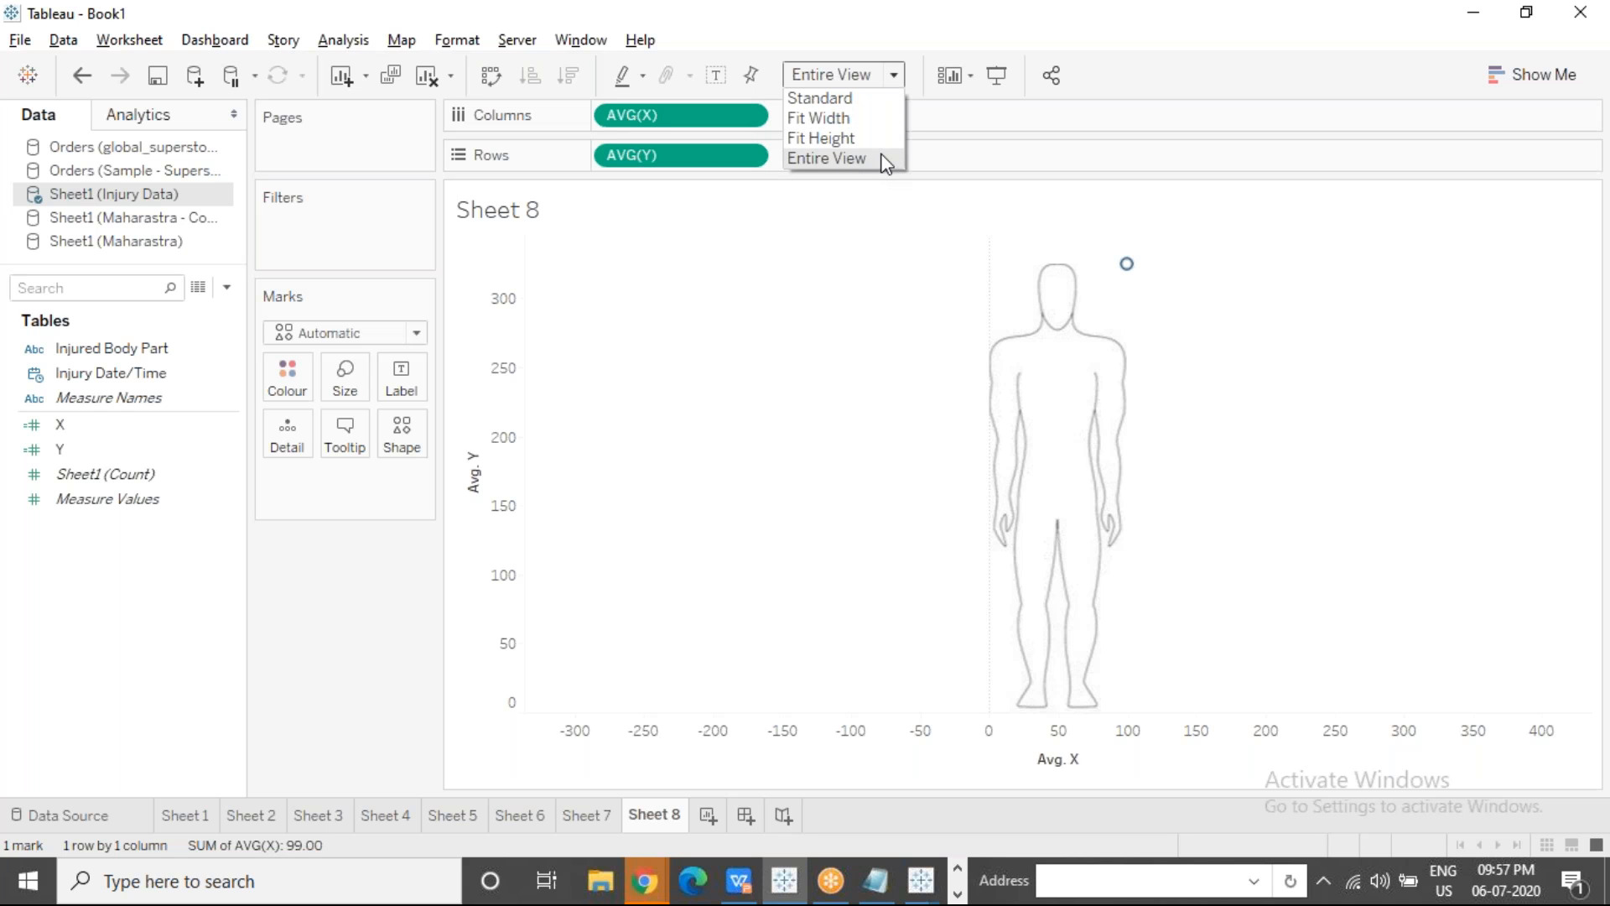
{"action": "left_click", "coordinate": [1175, 149]}
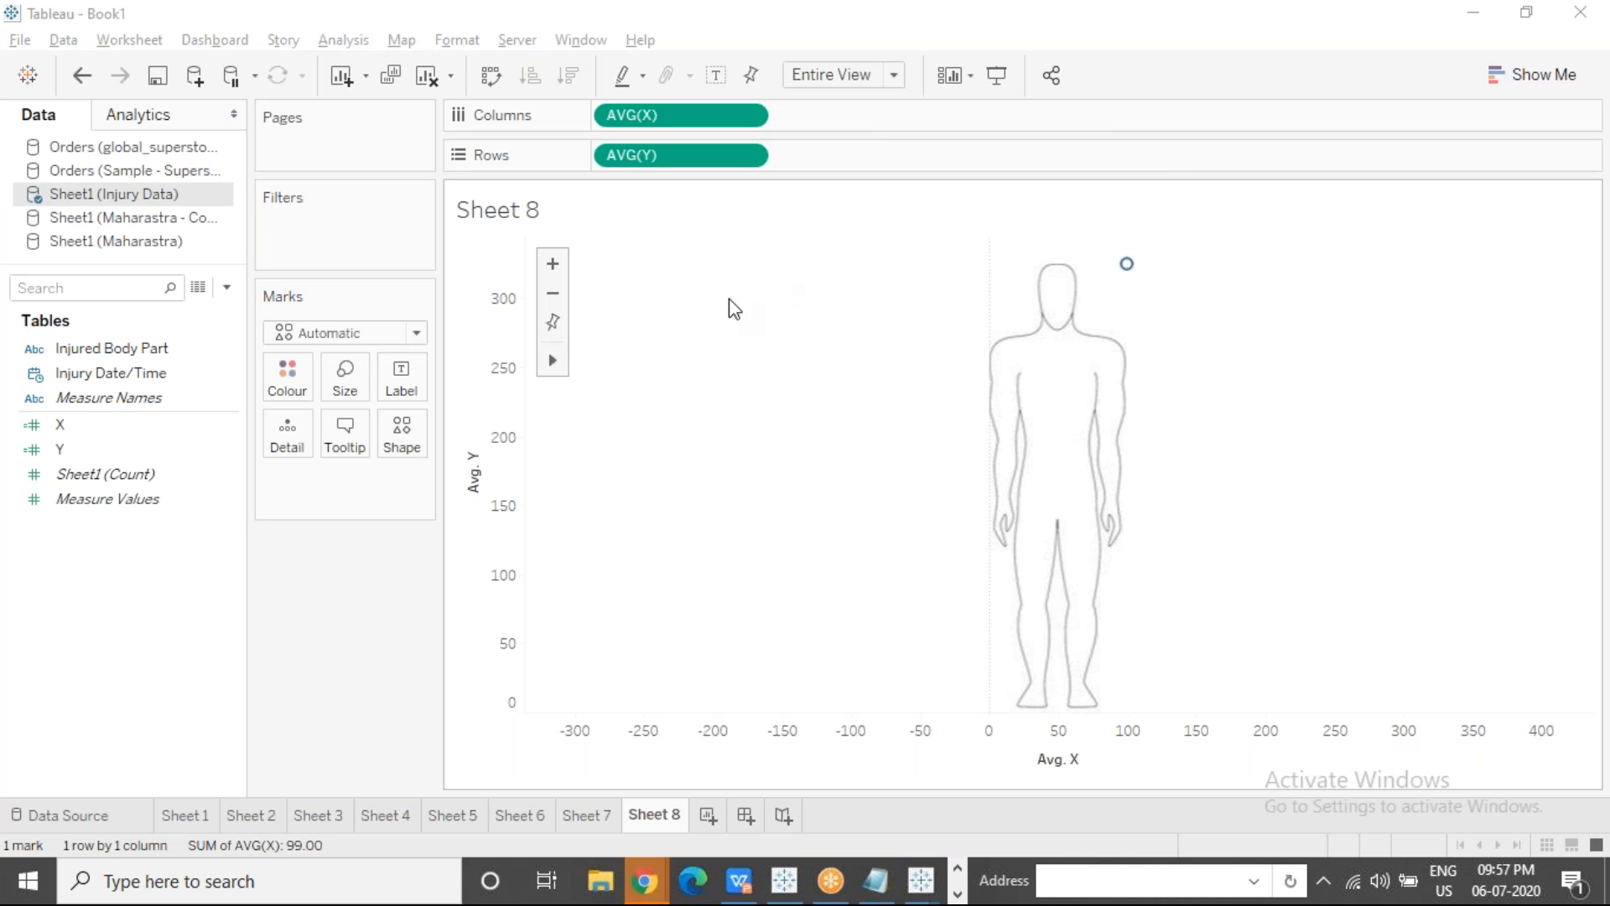
Step: Add a second background image to the Sheet1 (Injury Data) source, using the file Body Outline.jpg
{"action": "left_click", "coordinate": [402, 39]}
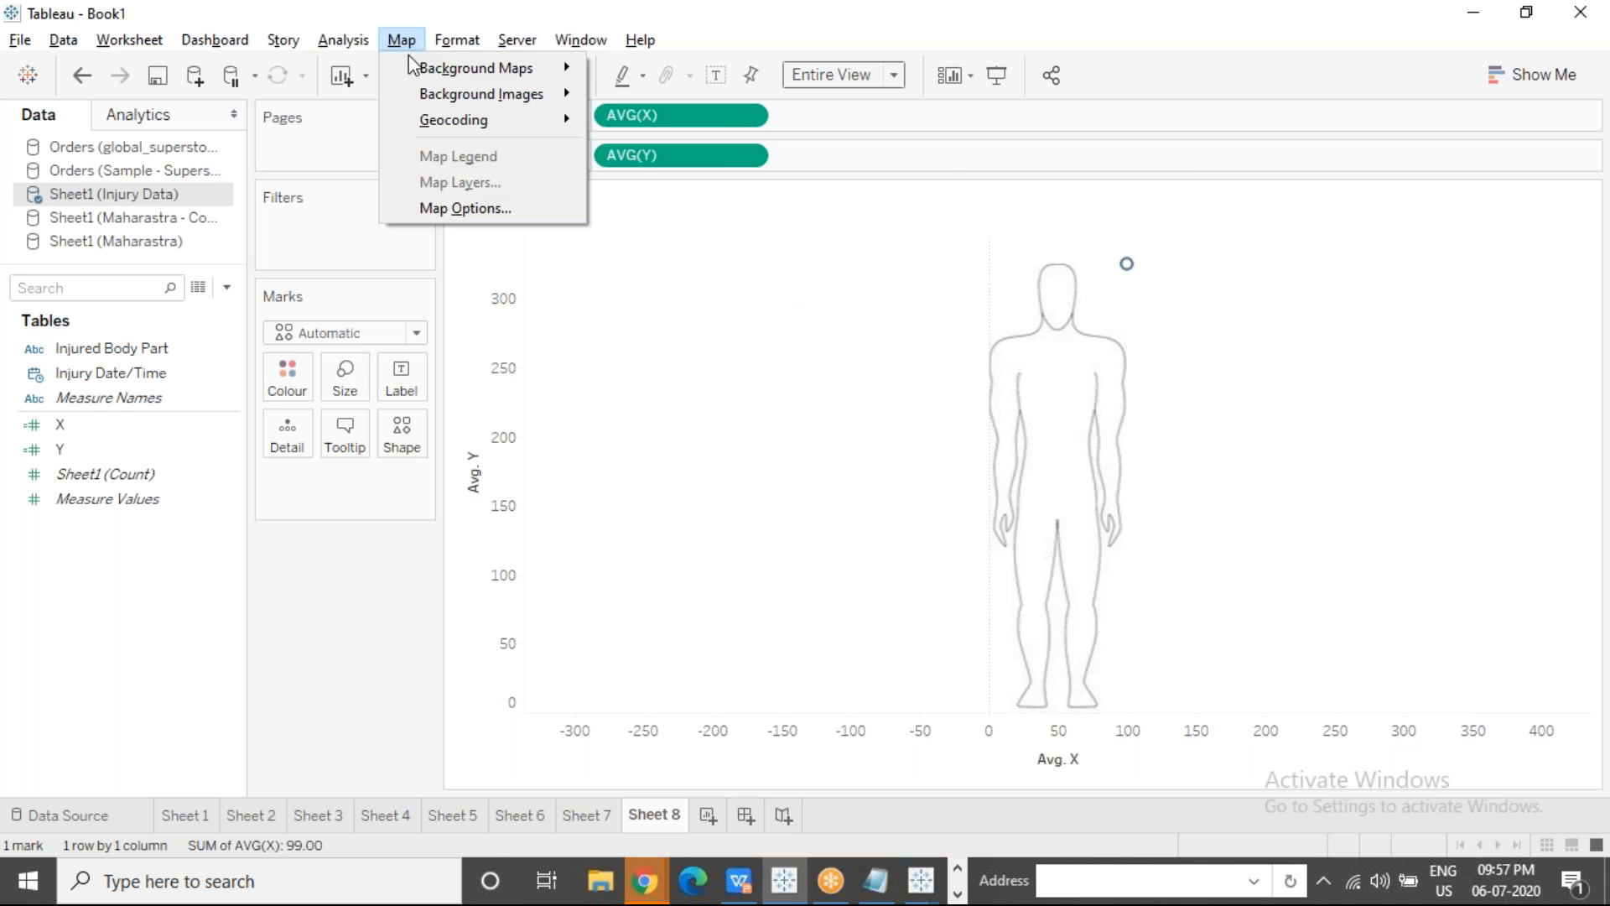
{"action": "mouse_move", "coordinate": [426, 93]}
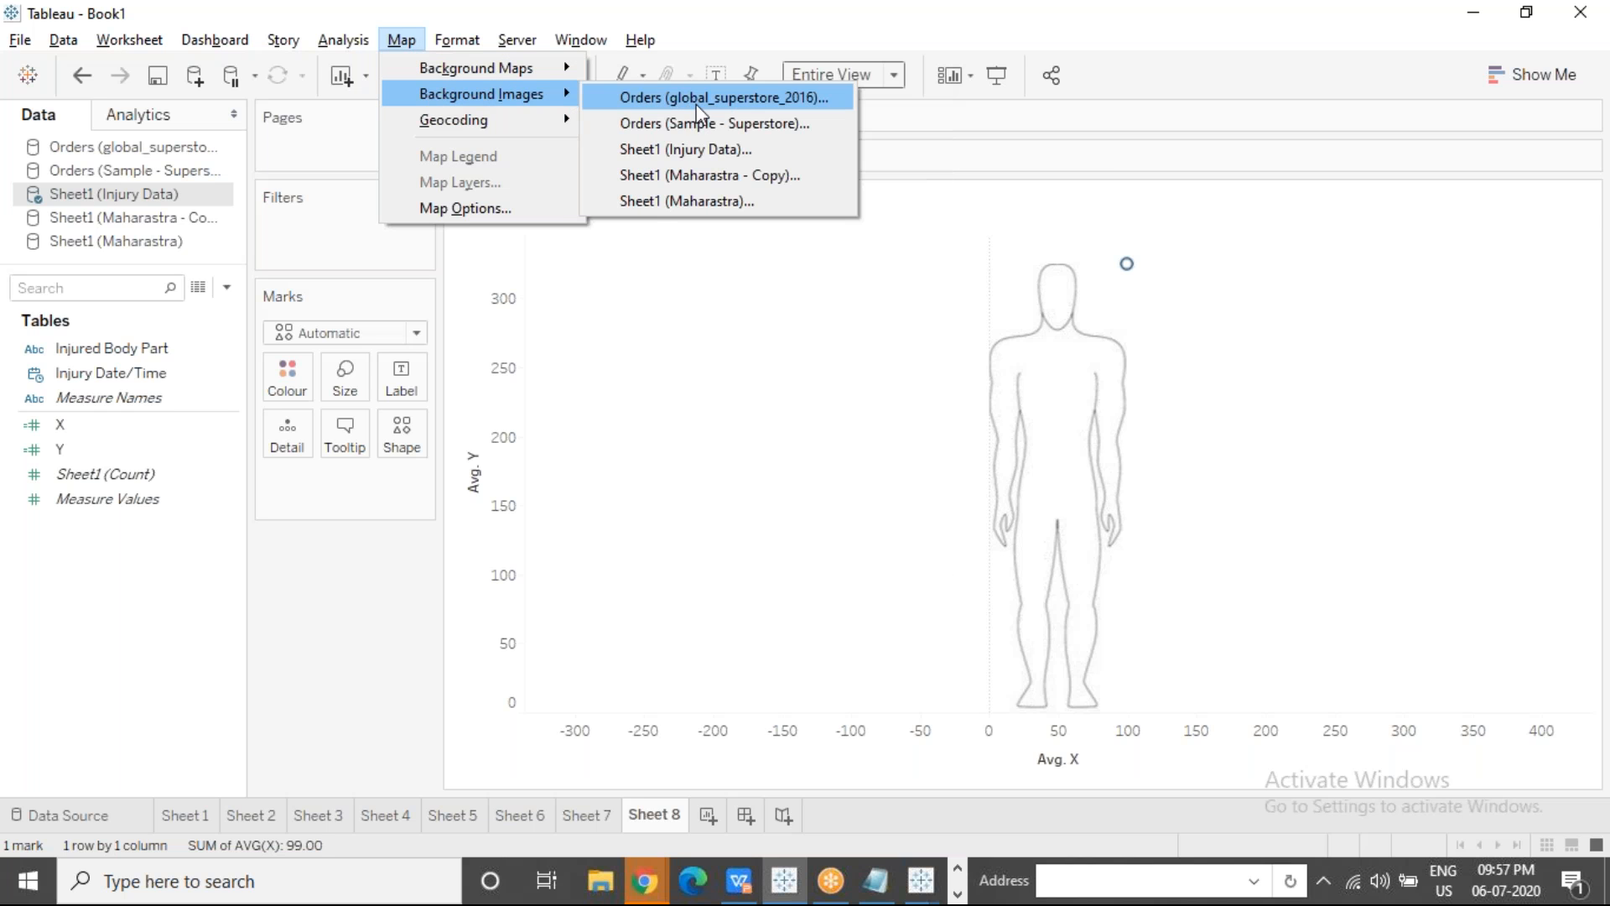
{"action": "left_click", "coordinate": [723, 148]}
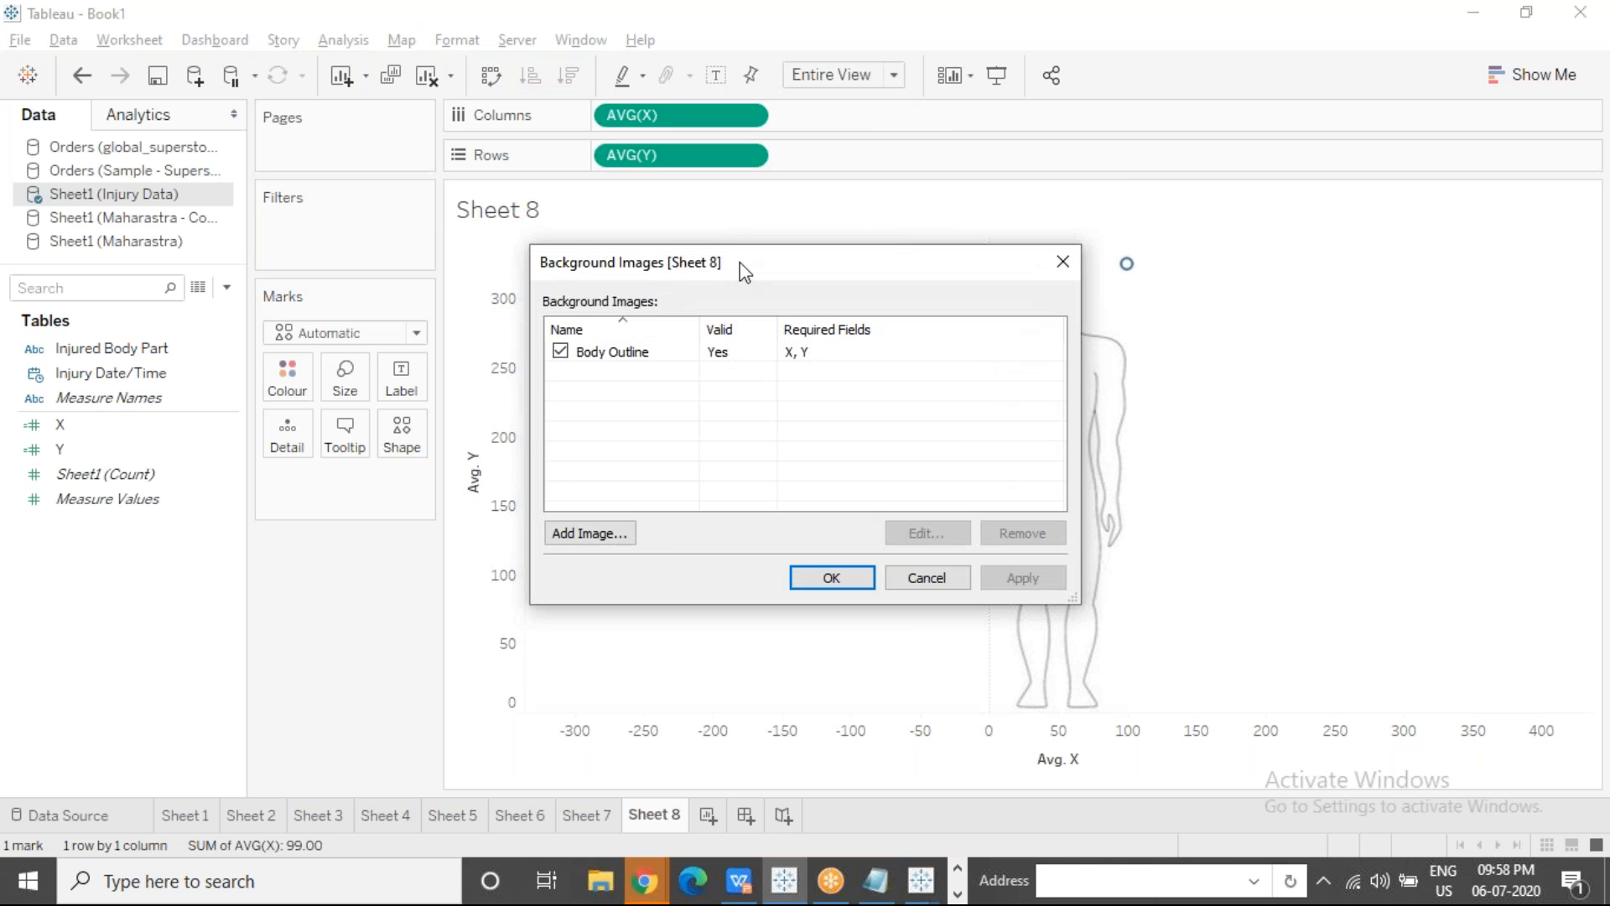
{"action": "left_click_drag", "start_coordinate": [743, 271], "coordinate": [511, 186]}
{"action": "left_click", "coordinate": [380, 443]}
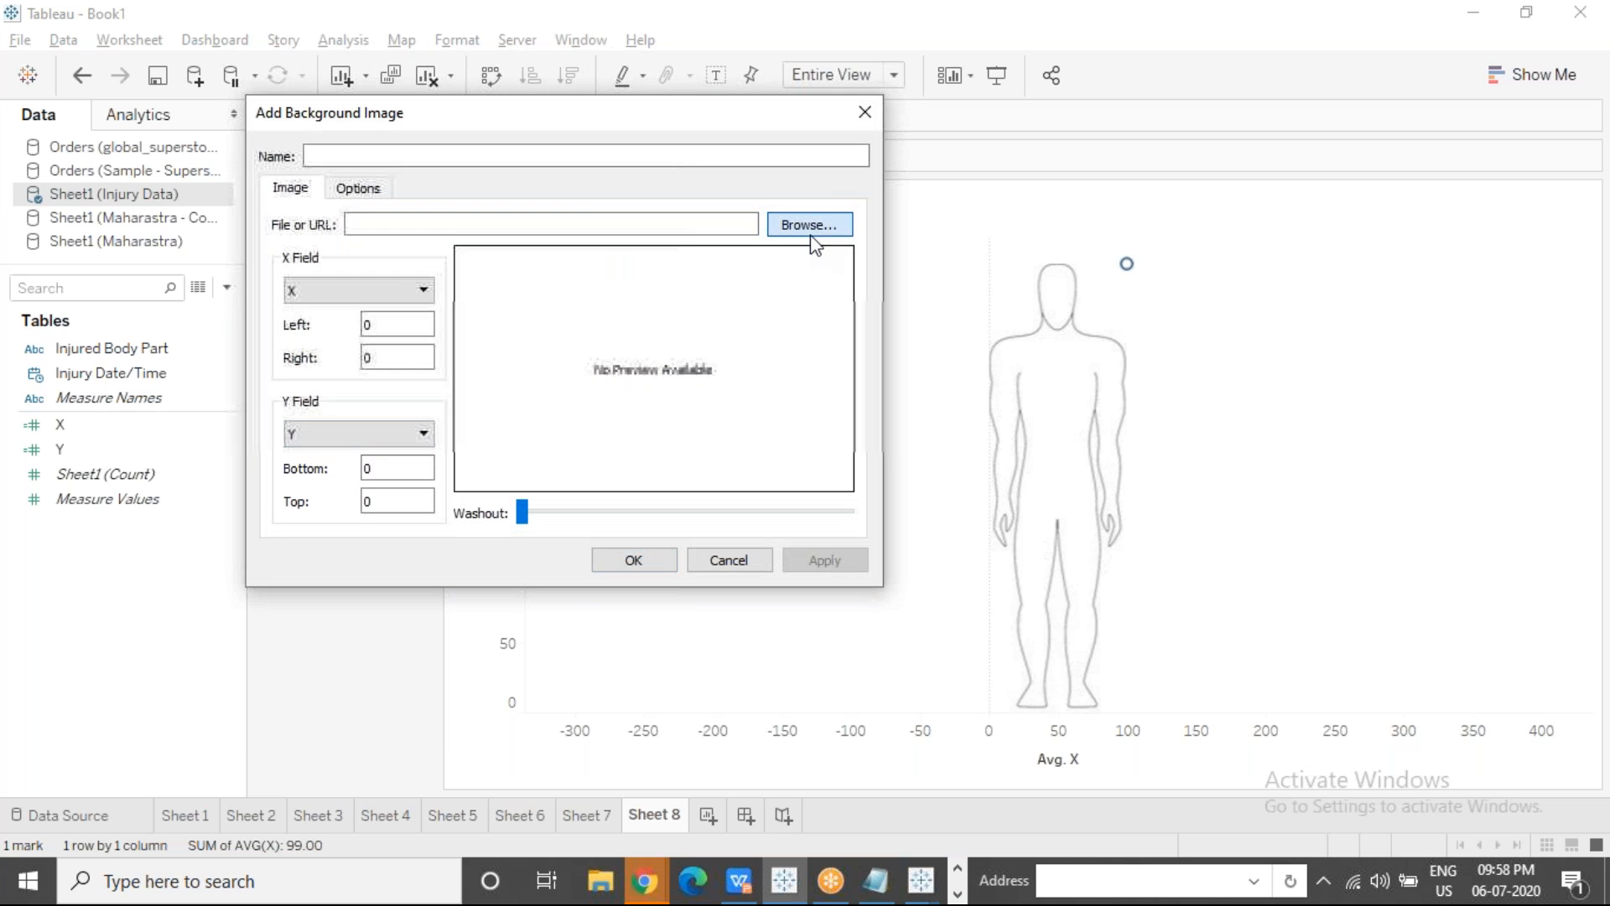
{"action": "left_click", "coordinate": [810, 224]}
{"action": "left_click", "coordinate": [560, 481]}
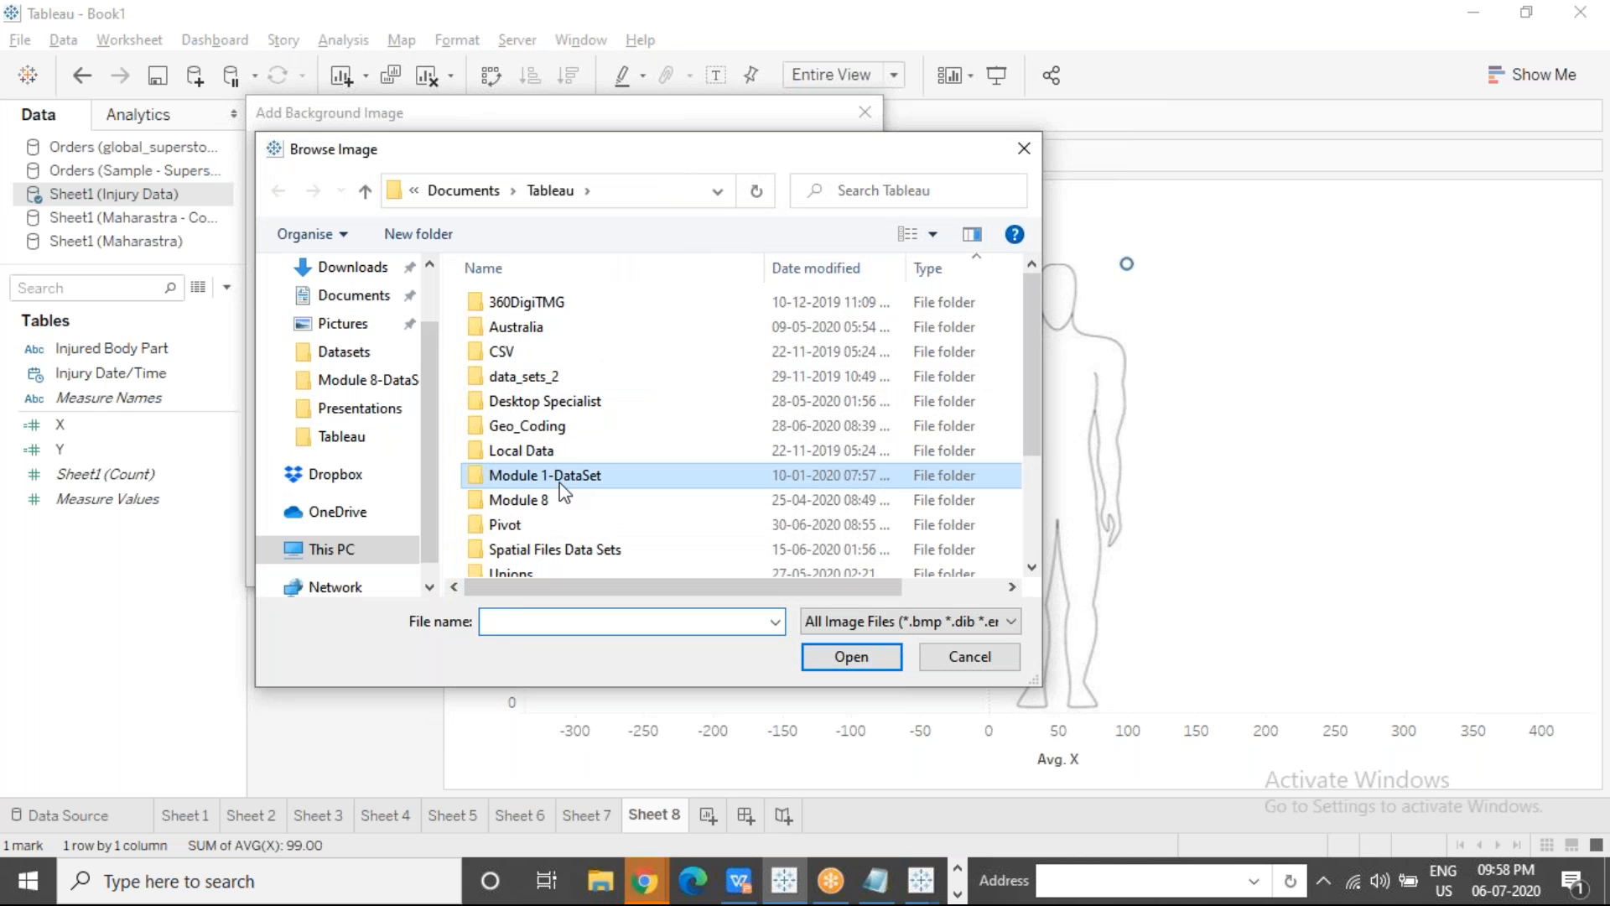
{"action": "scroll", "coordinate": [560, 481], "scroll_direction": "down", "scroll_amount": 2}
{"action": "left_click", "coordinate": [536, 439]}
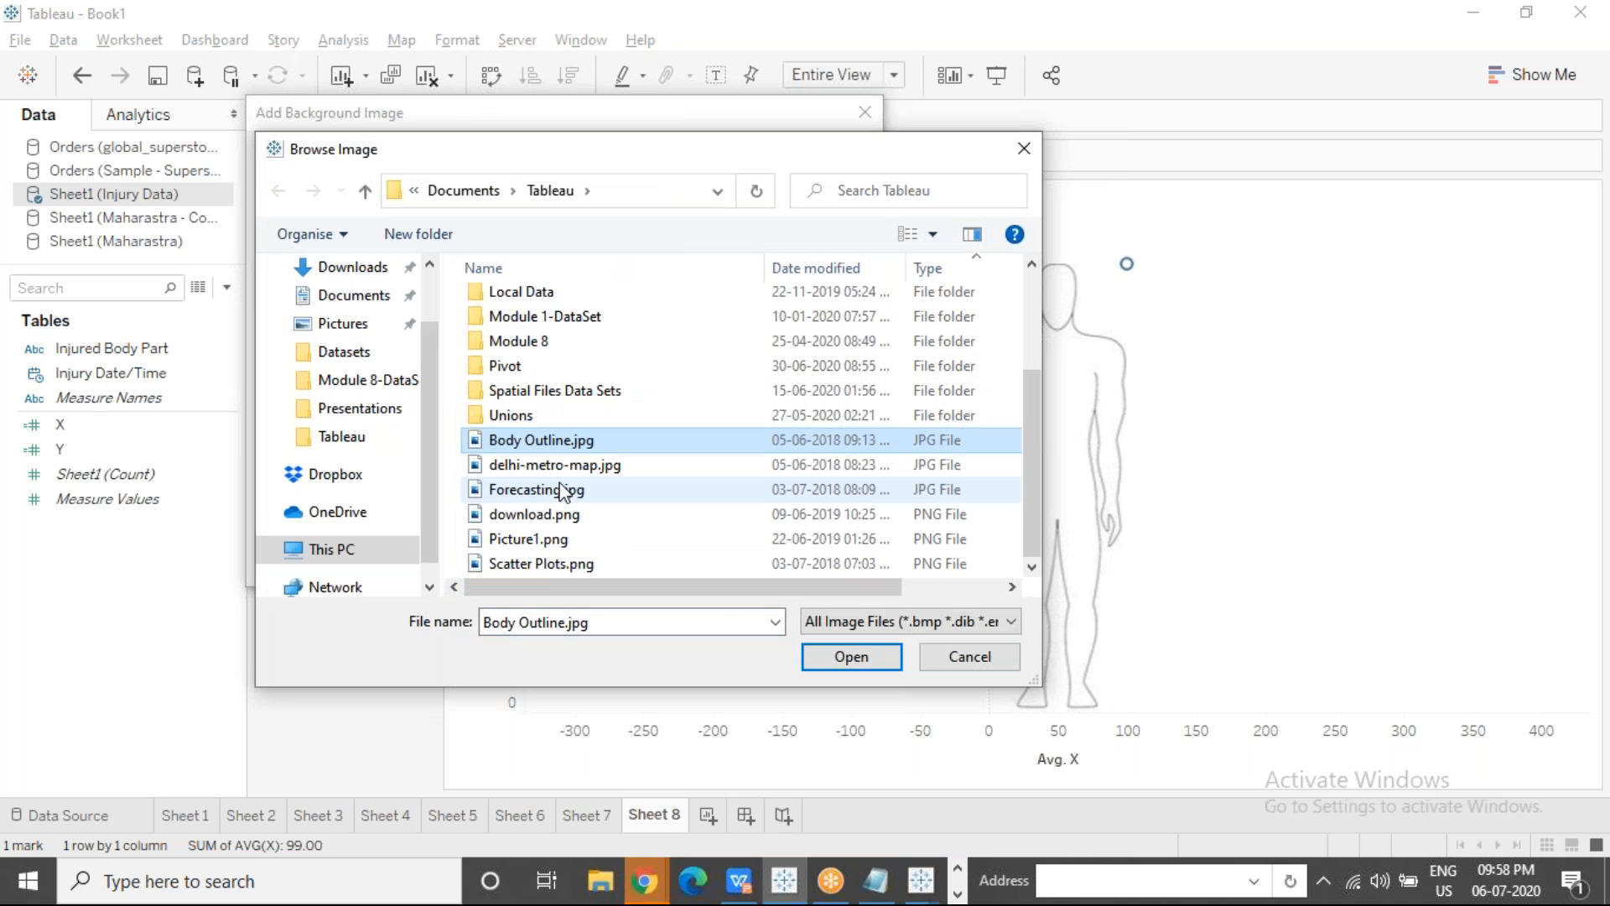
{"action": "left_click", "coordinate": [829, 663]}
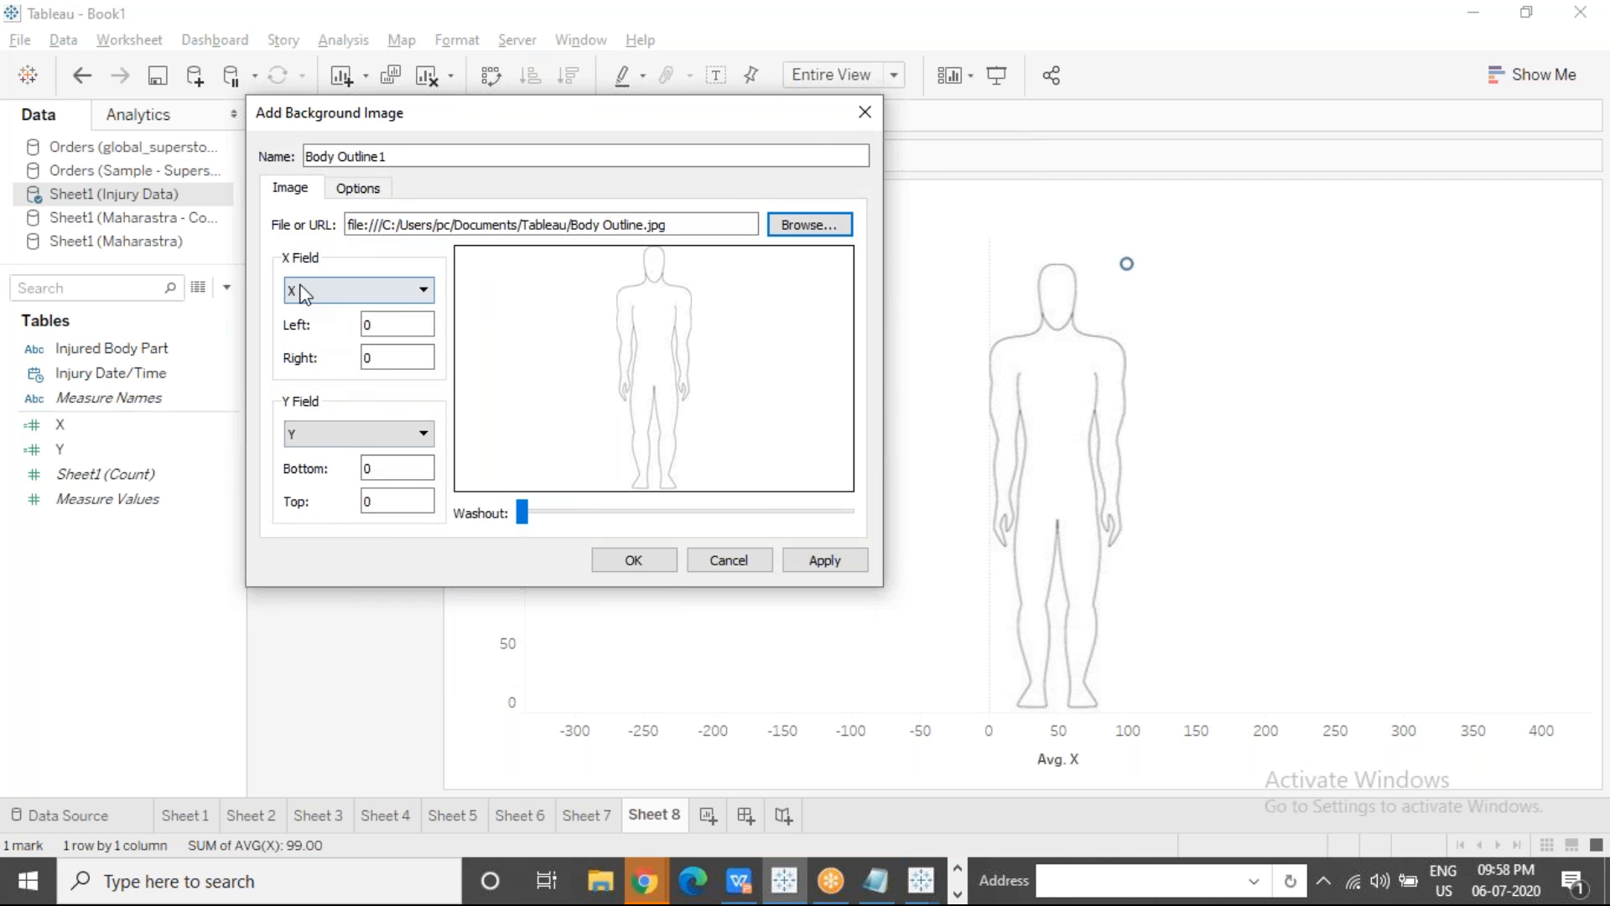
Step: Set the new image's X field Right value to 99 and its Y field Top value to 325
{"action": "double_click", "coordinate": [386, 357]}
{"action": "type", "text": "9"}
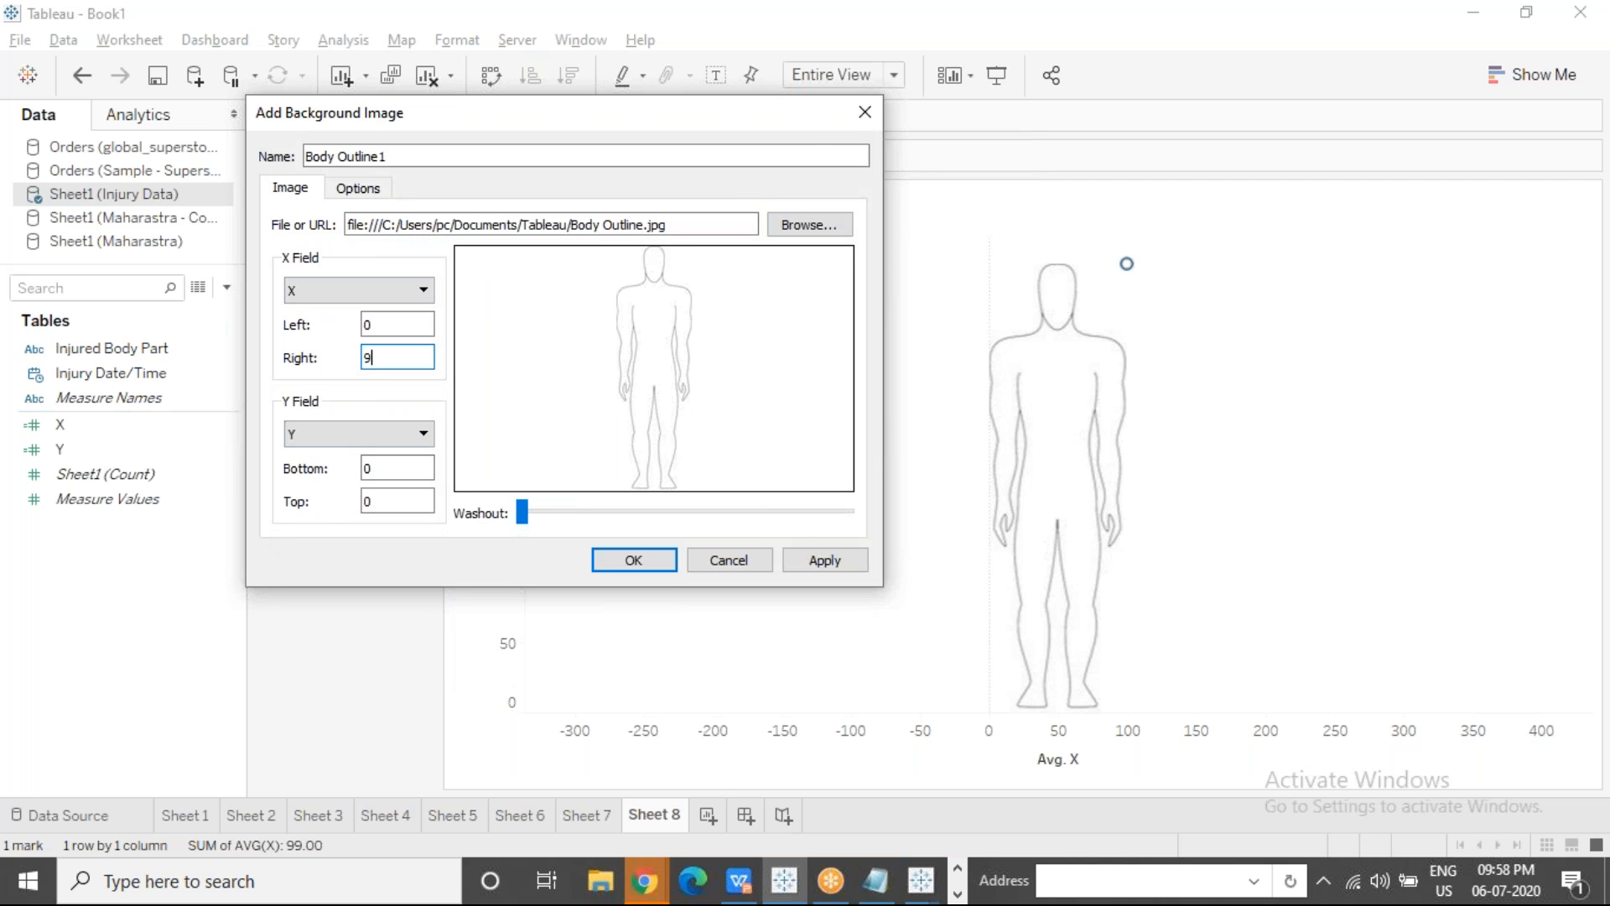
{"action": "type", "text": "9"}
{"action": "left_click_drag", "start_coordinate": [382, 501], "coordinate": [367, 501]}
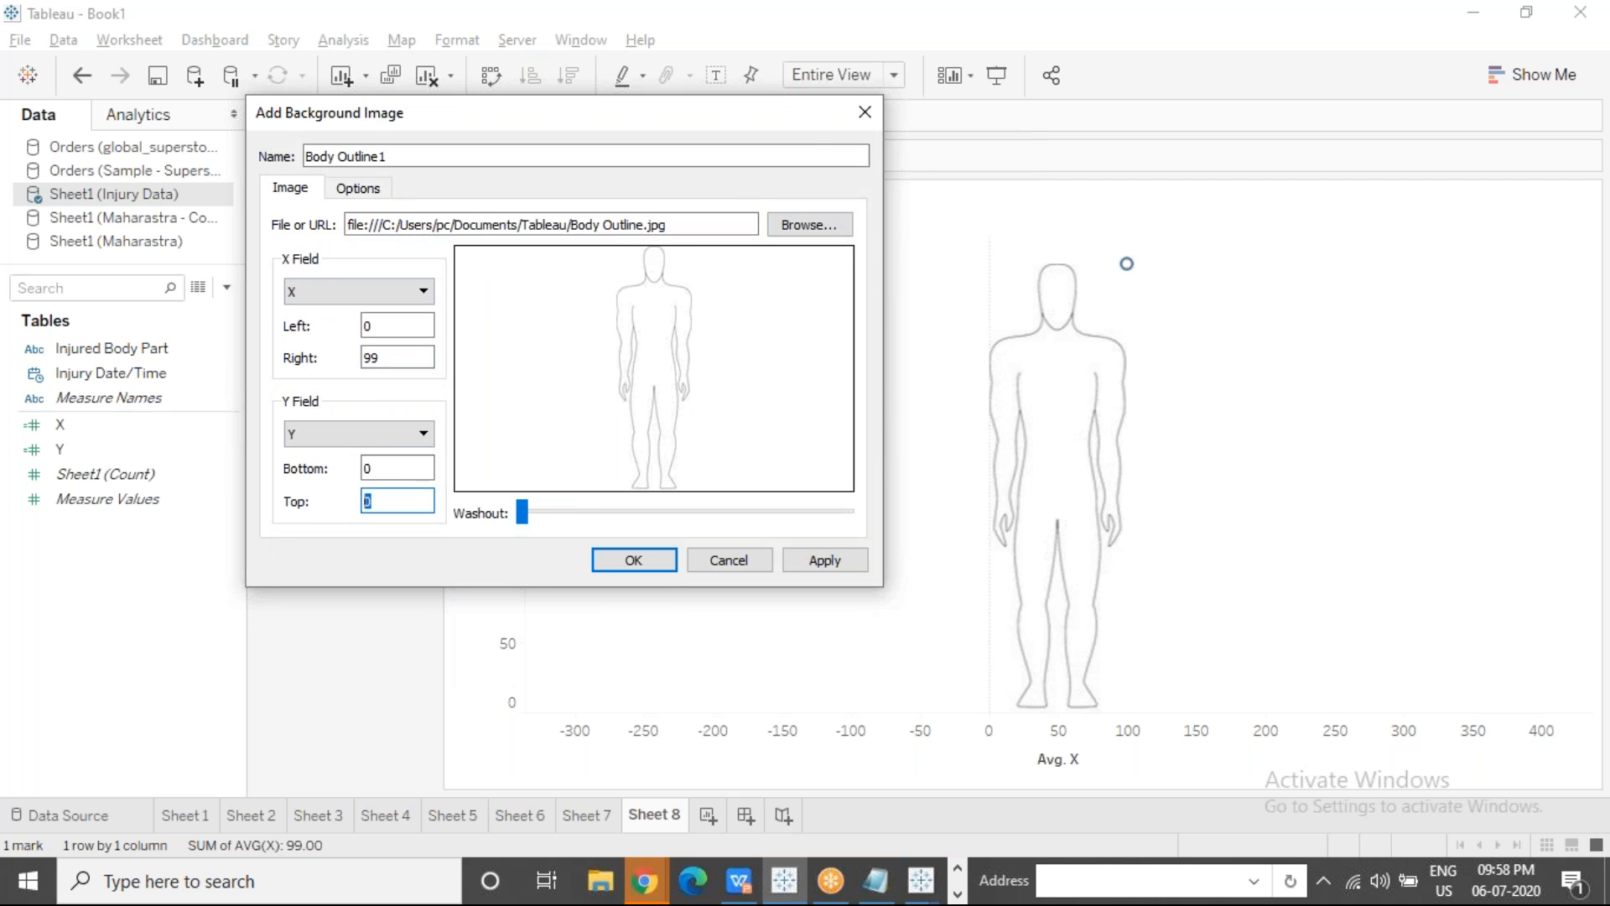
{"action": "type", "text": "325"}
Step: Enable Lock Aspect Ratio and Always Show Entire Image for the new background image, and return to its image settings
{"action": "left_click", "coordinate": [346, 190]}
{"action": "left_click", "coordinate": [293, 275]}
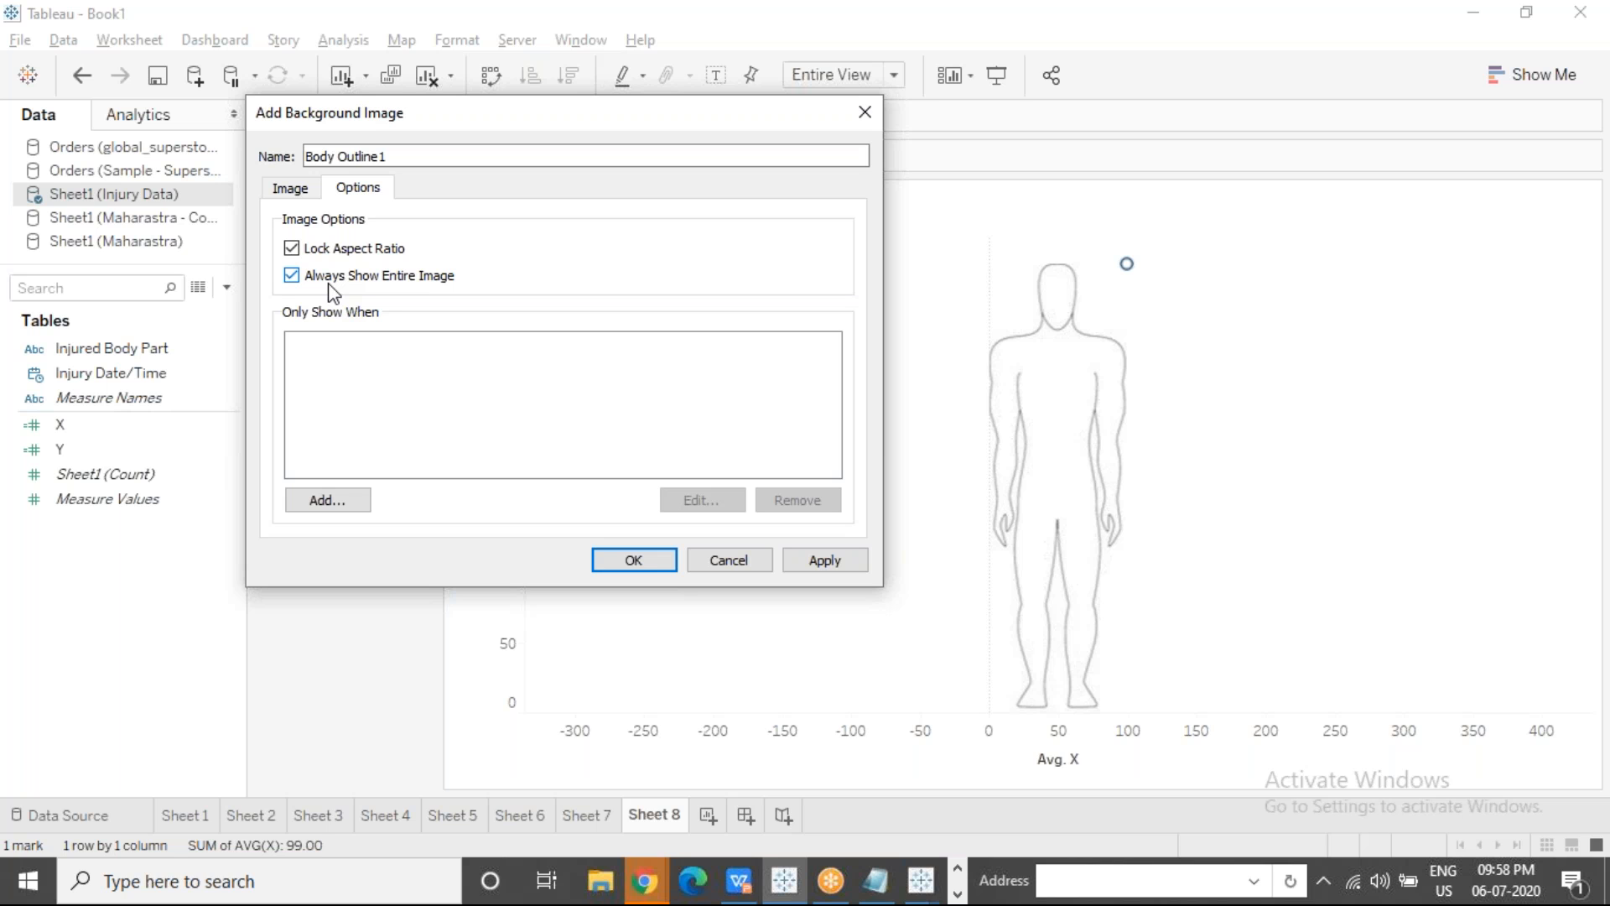
{"action": "left_click", "coordinate": [294, 191]}
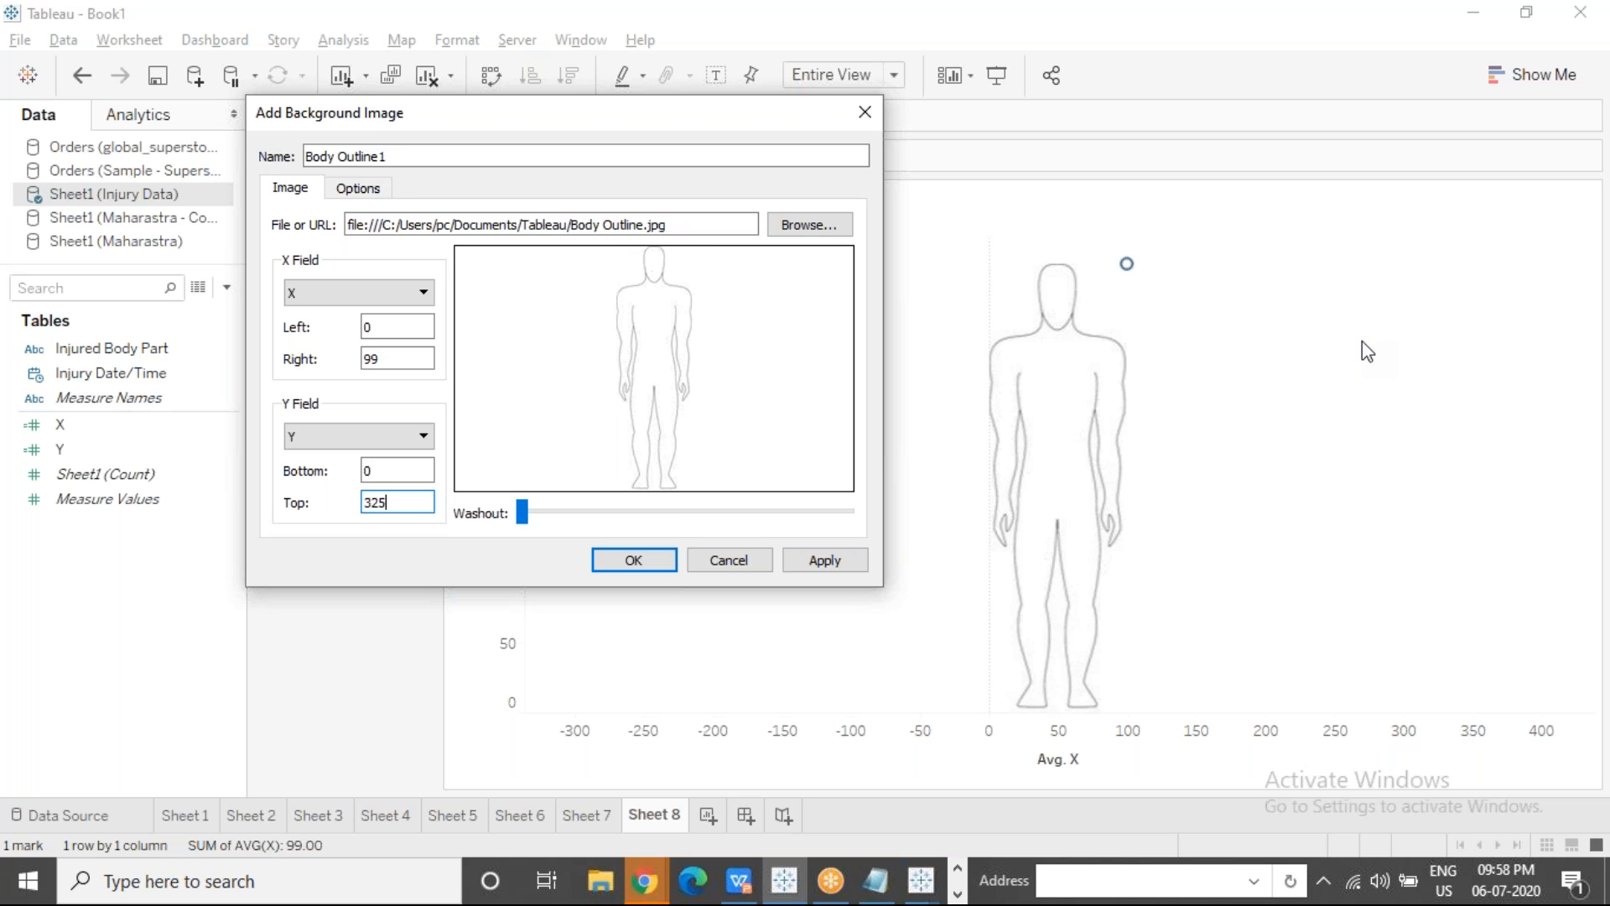
{"action": "left_click", "coordinate": [1363, 341]}
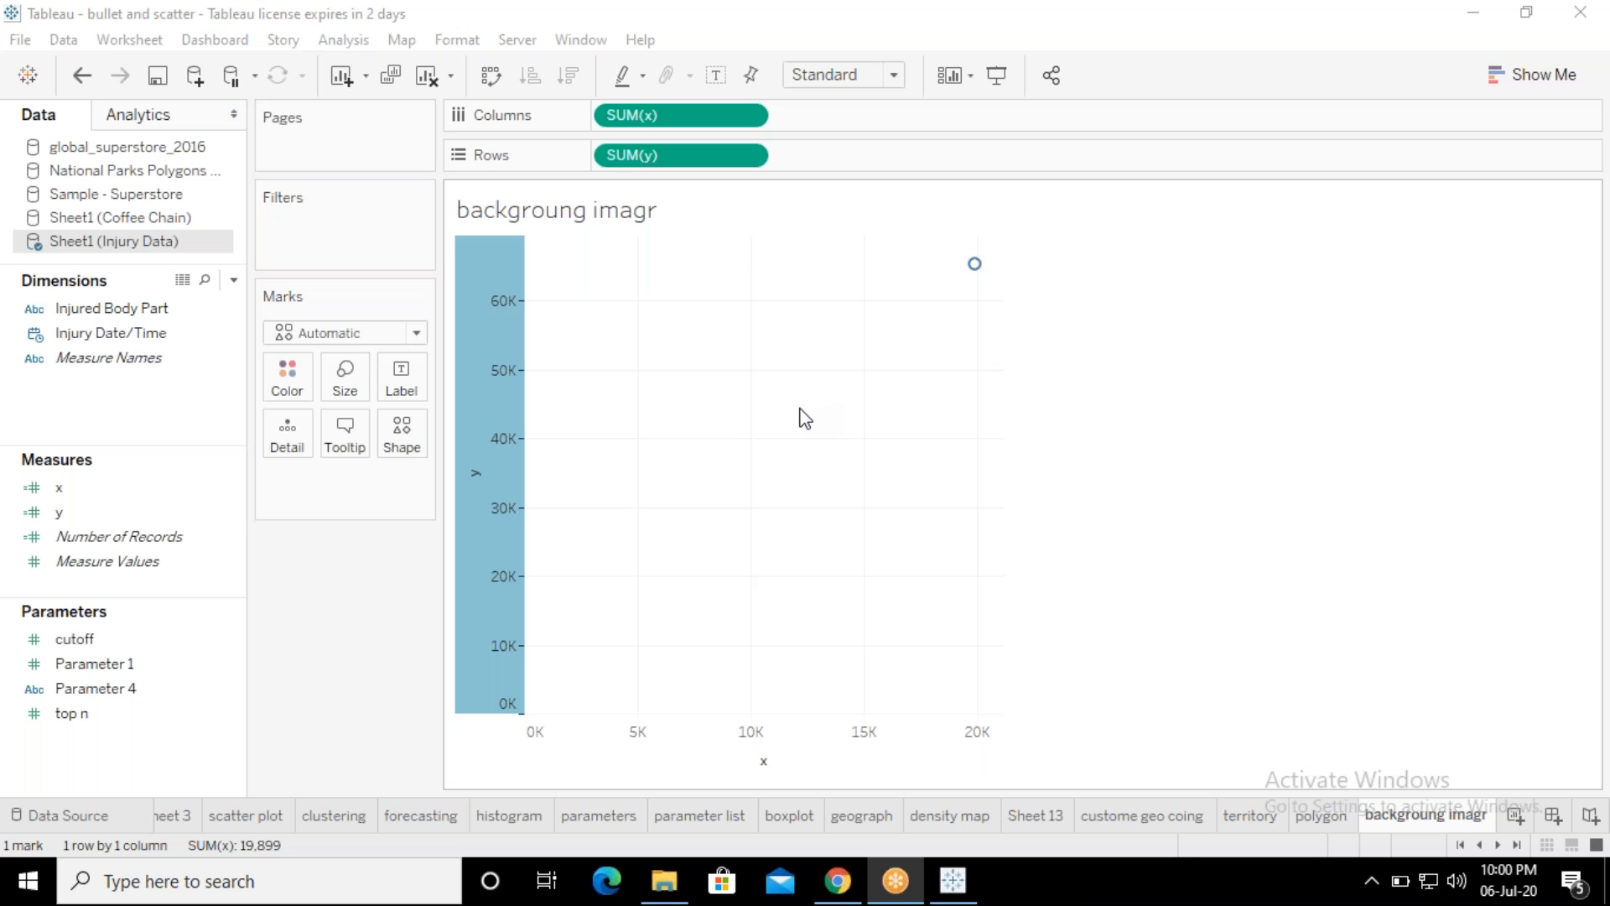
Step: Open the background images list for Sheet1 (Injury Data) in the bullet and scatter workbook, dismissing the blank new image
{"action": "left_click", "coordinate": [404, 39]}
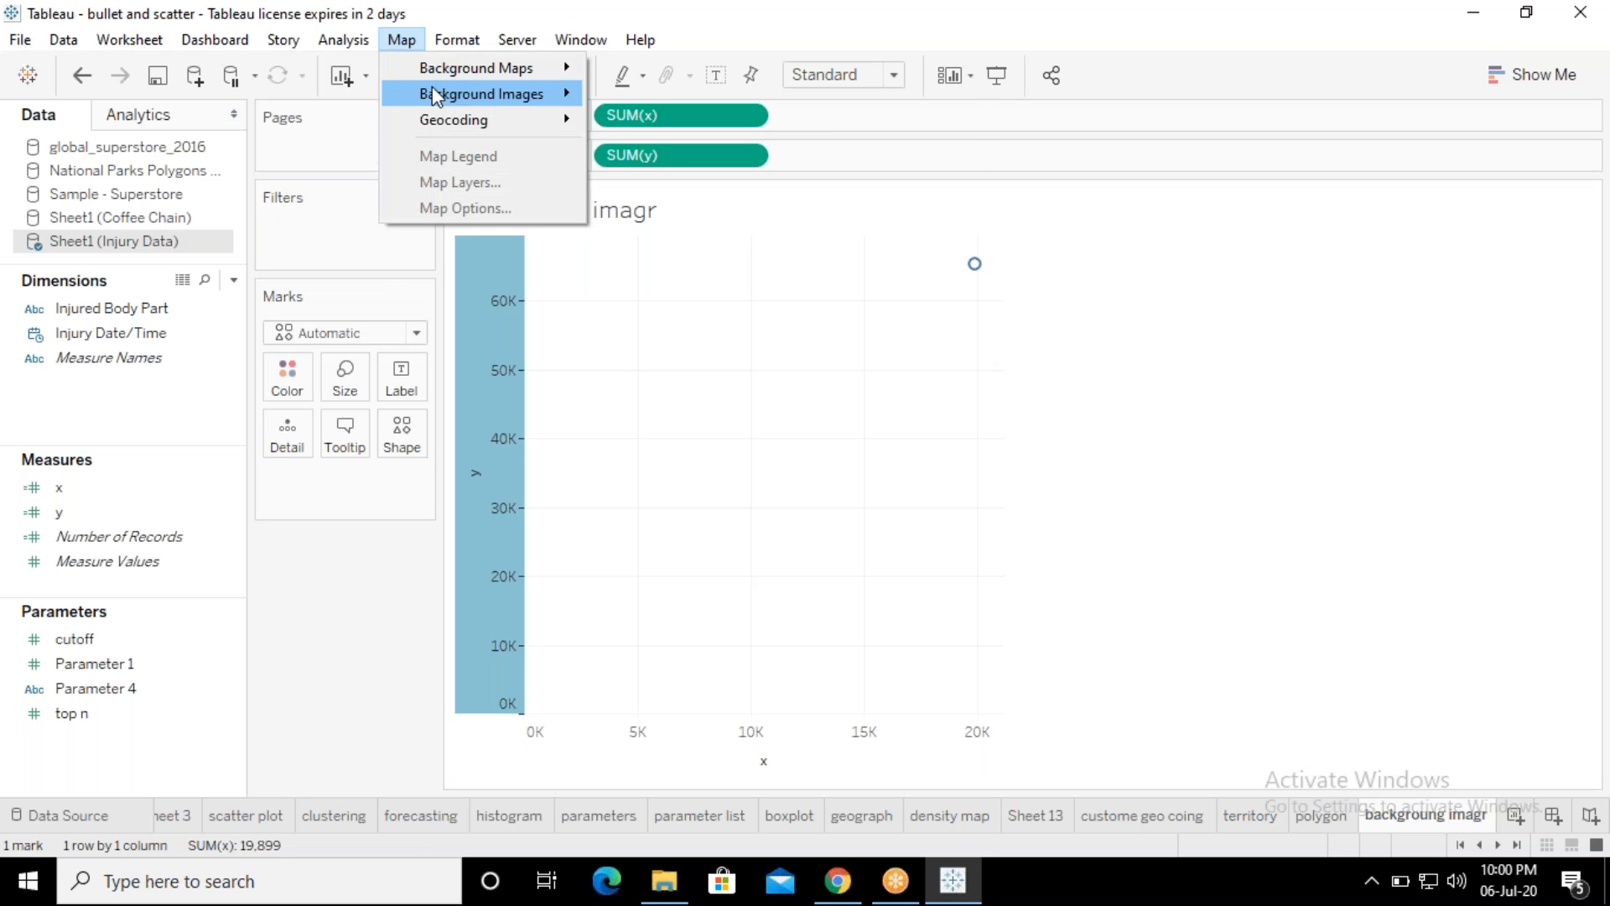
{"action": "mouse_move", "coordinate": [478, 93]}
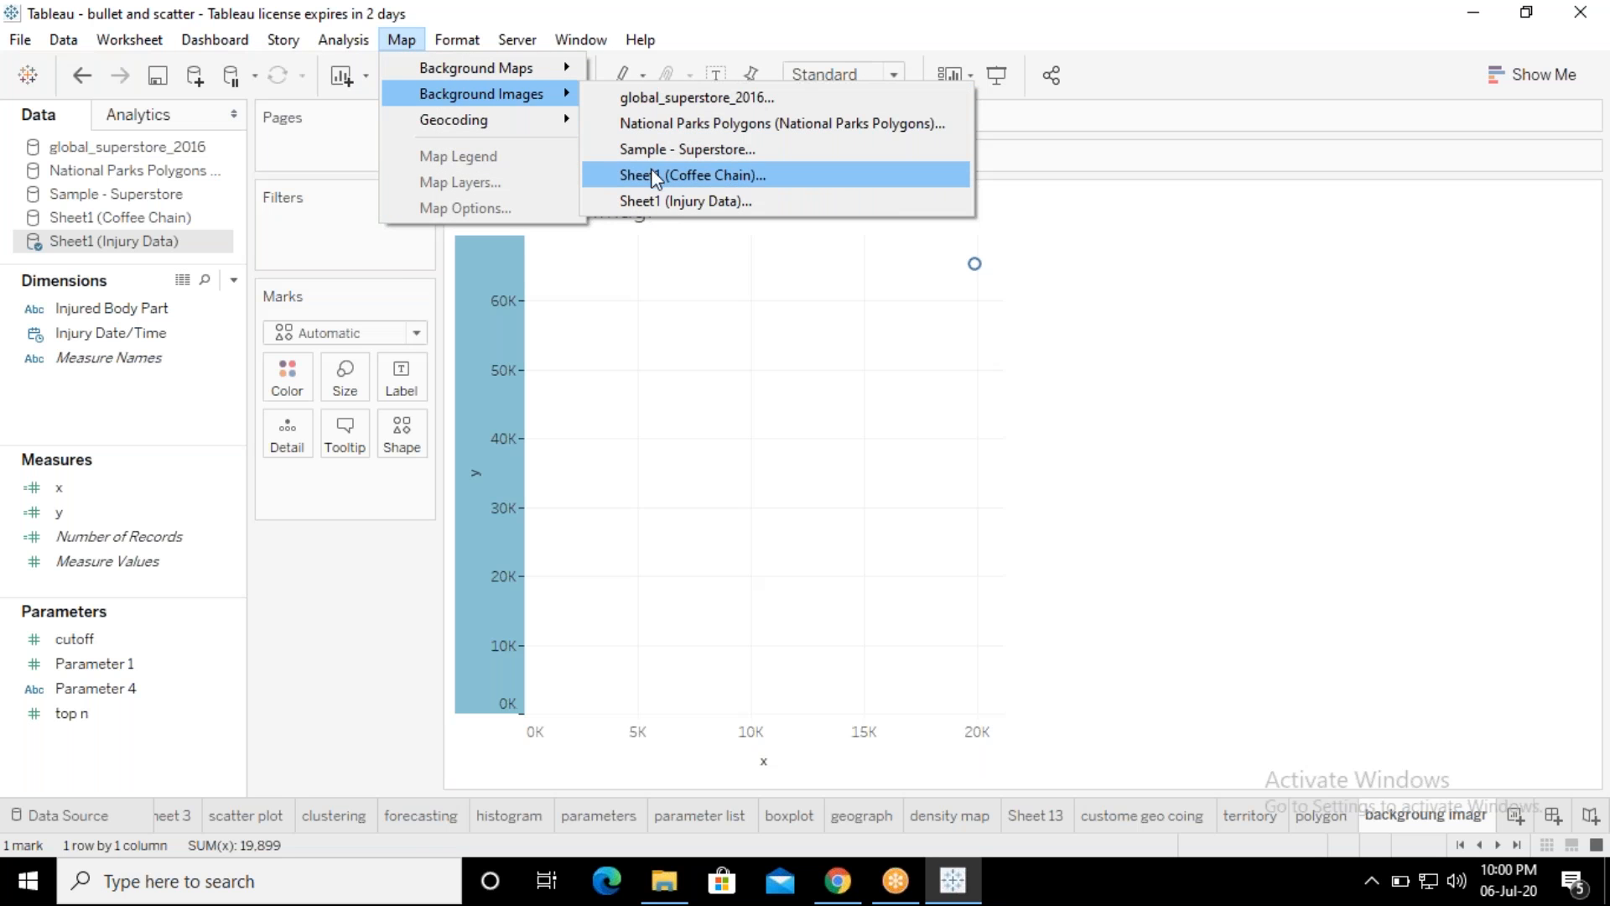
{"action": "left_click", "coordinate": [659, 208]}
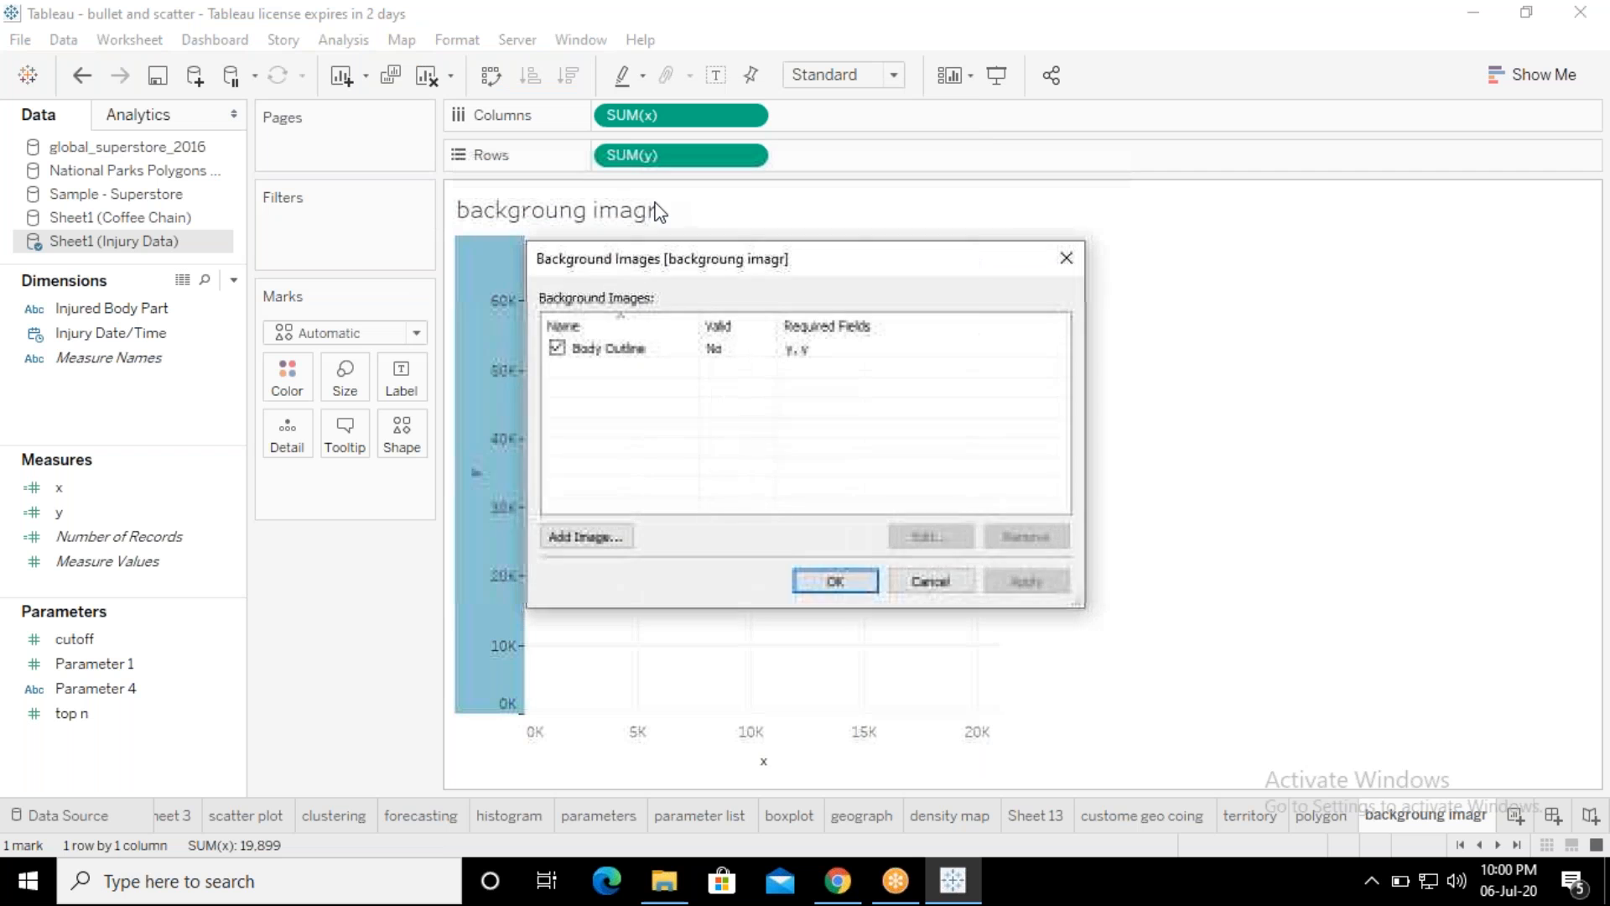
{"action": "left_click", "coordinate": [575, 536]}
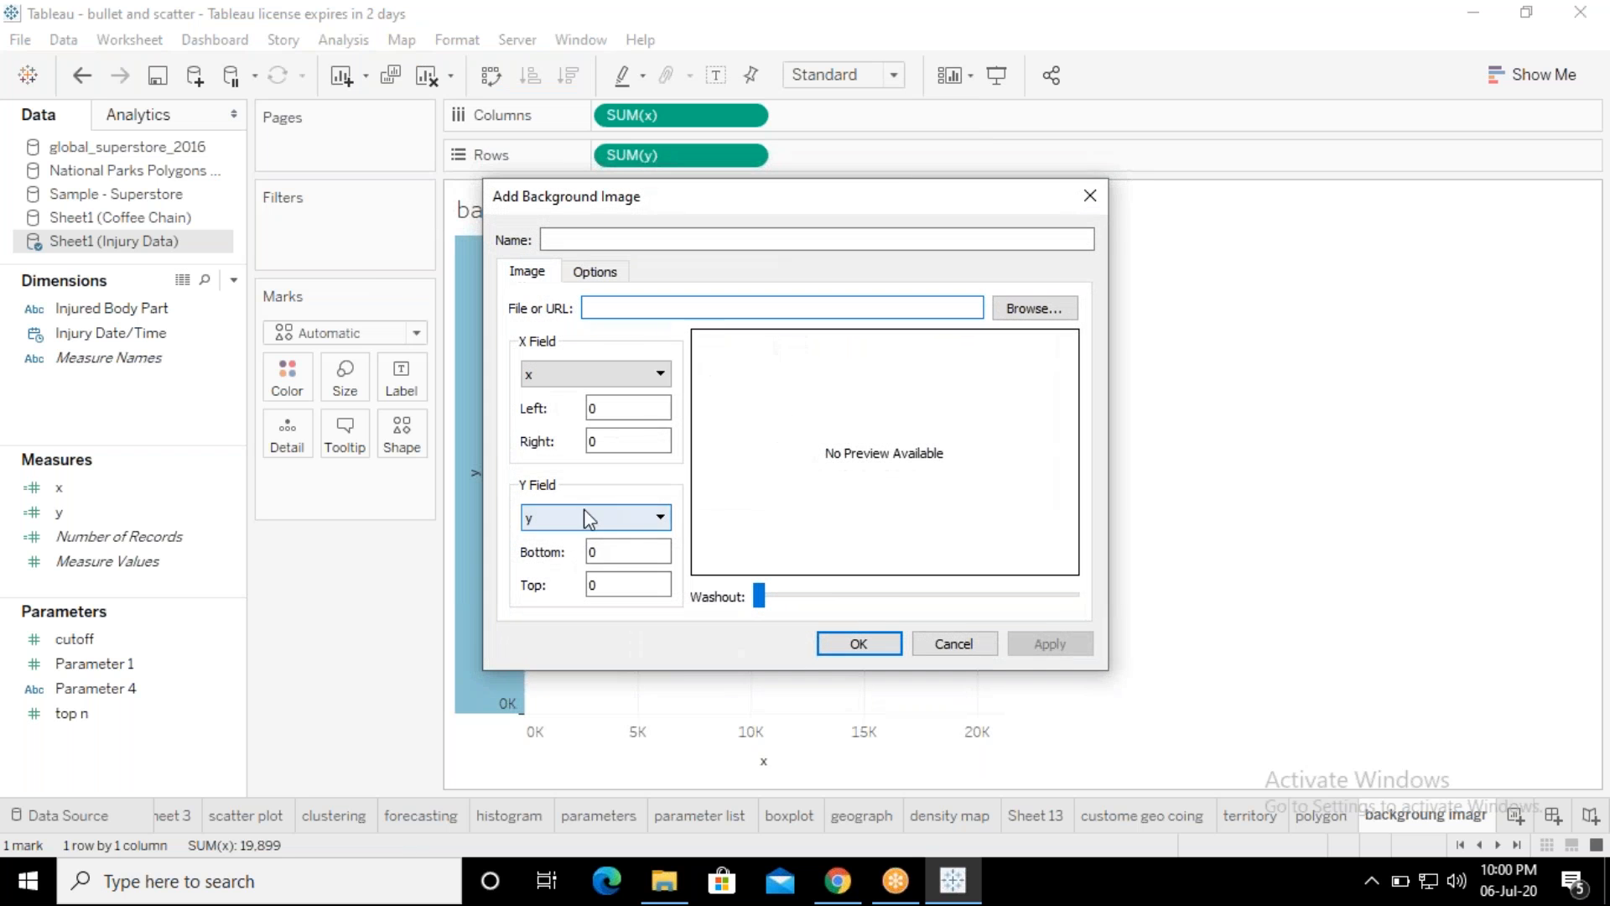
{"action": "left_click", "coordinate": [935, 642]}
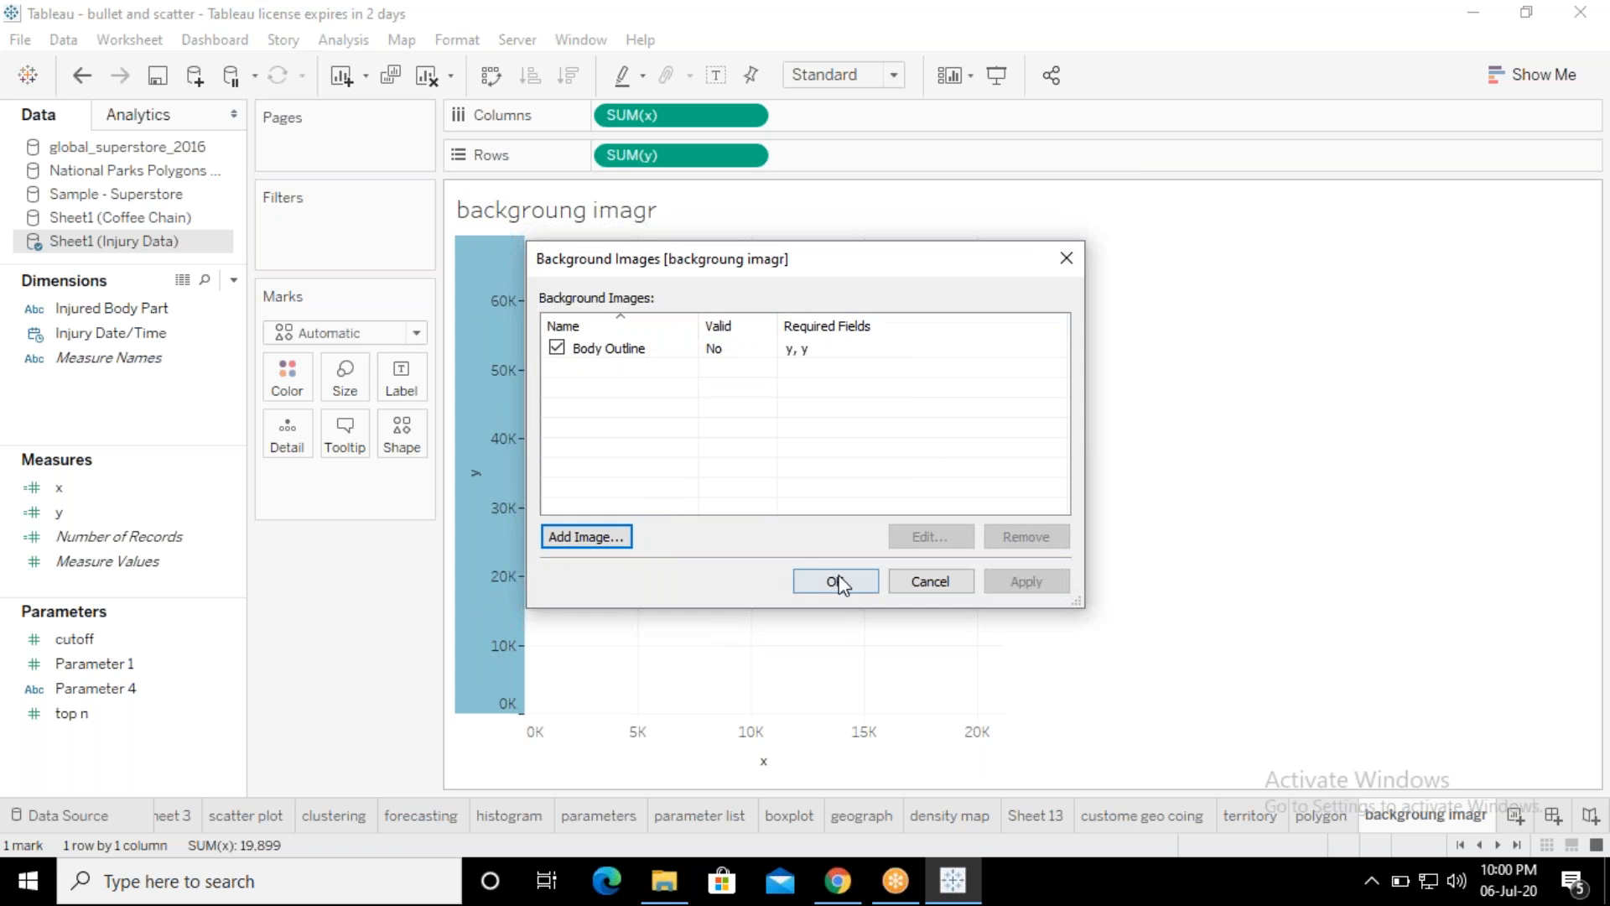
Step: Edit the existing Body Outline image to use x as its X field, keep it enabled, and save the background image settings
{"action": "left_click", "coordinate": [560, 353]}
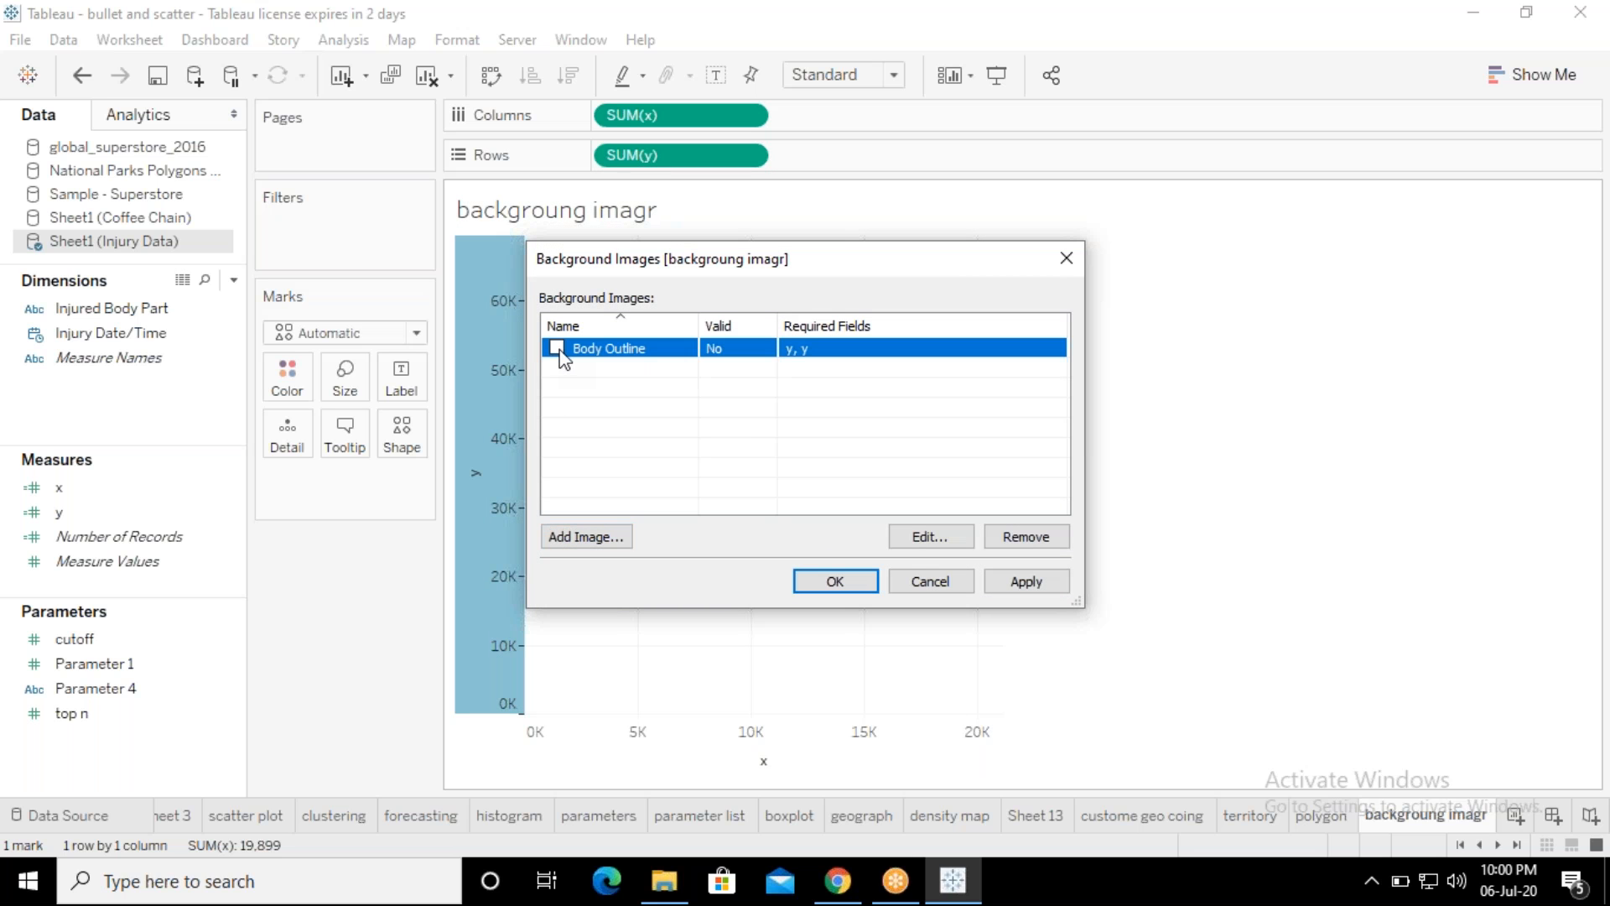
{"action": "left_click", "coordinate": [558, 349]}
{"action": "left_click", "coordinate": [927, 534]}
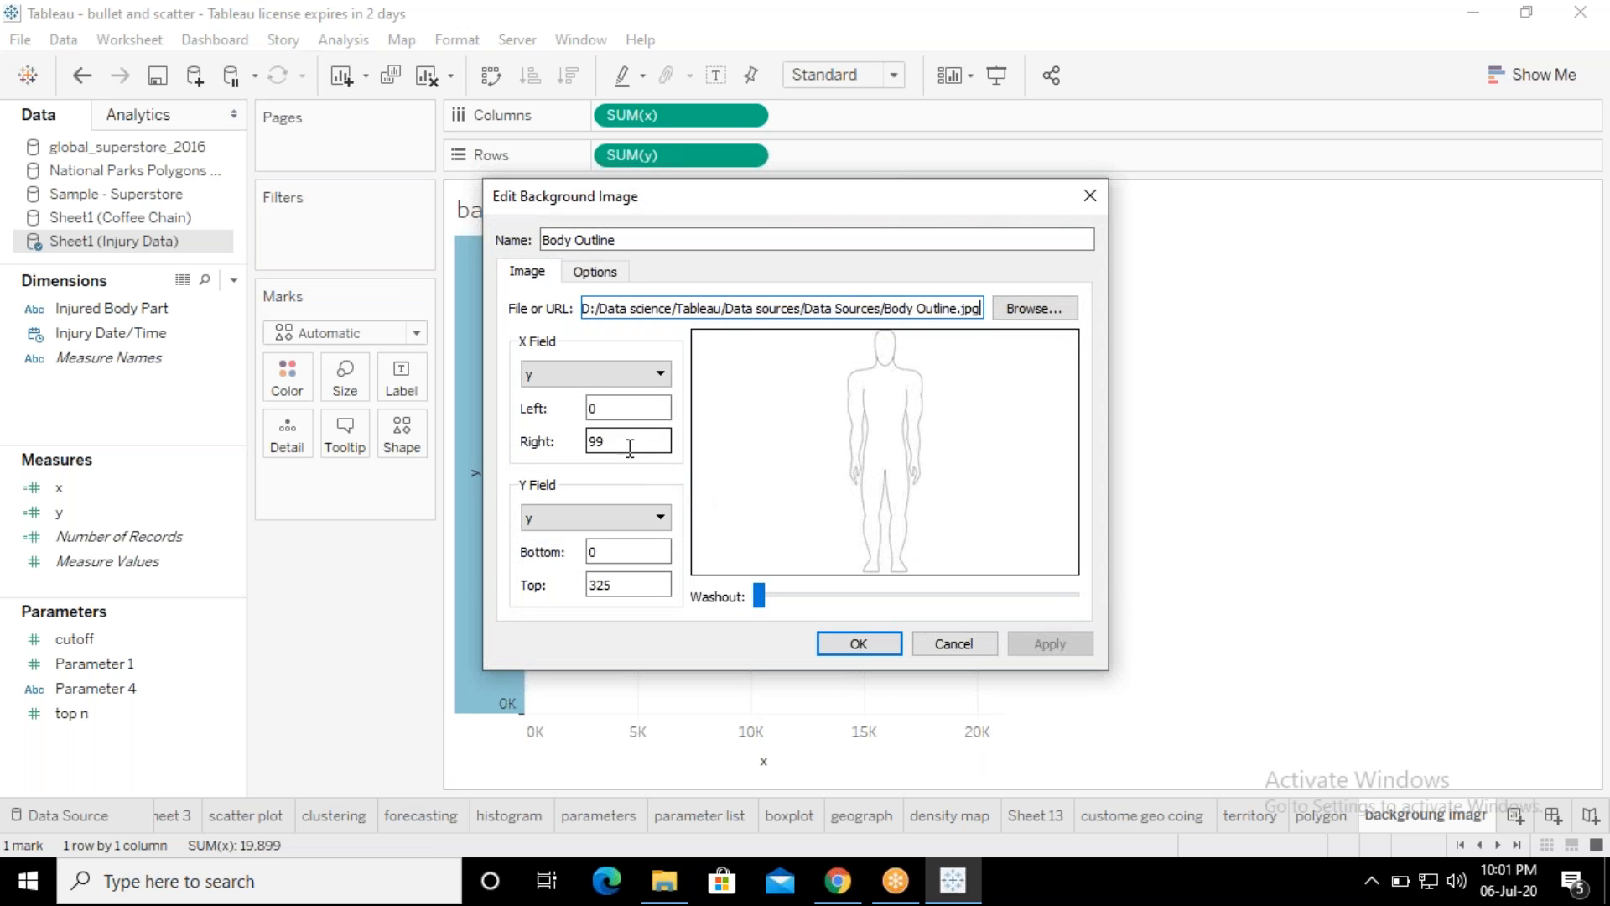
{"action": "left_click", "coordinate": [662, 376]}
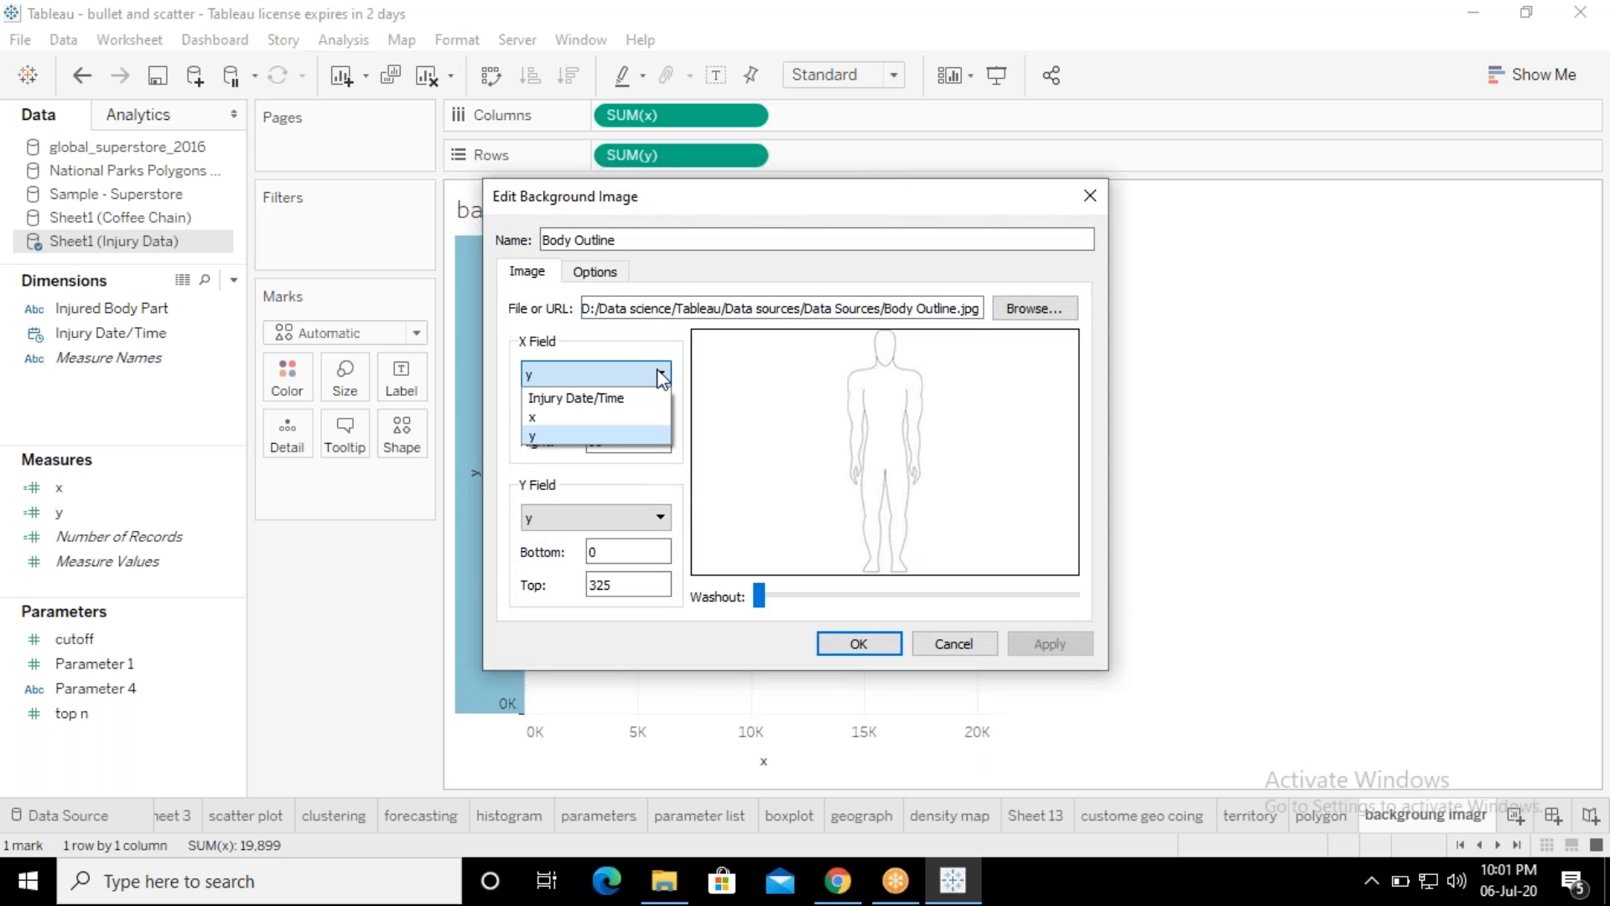
{"action": "left_click", "coordinate": [607, 417]}
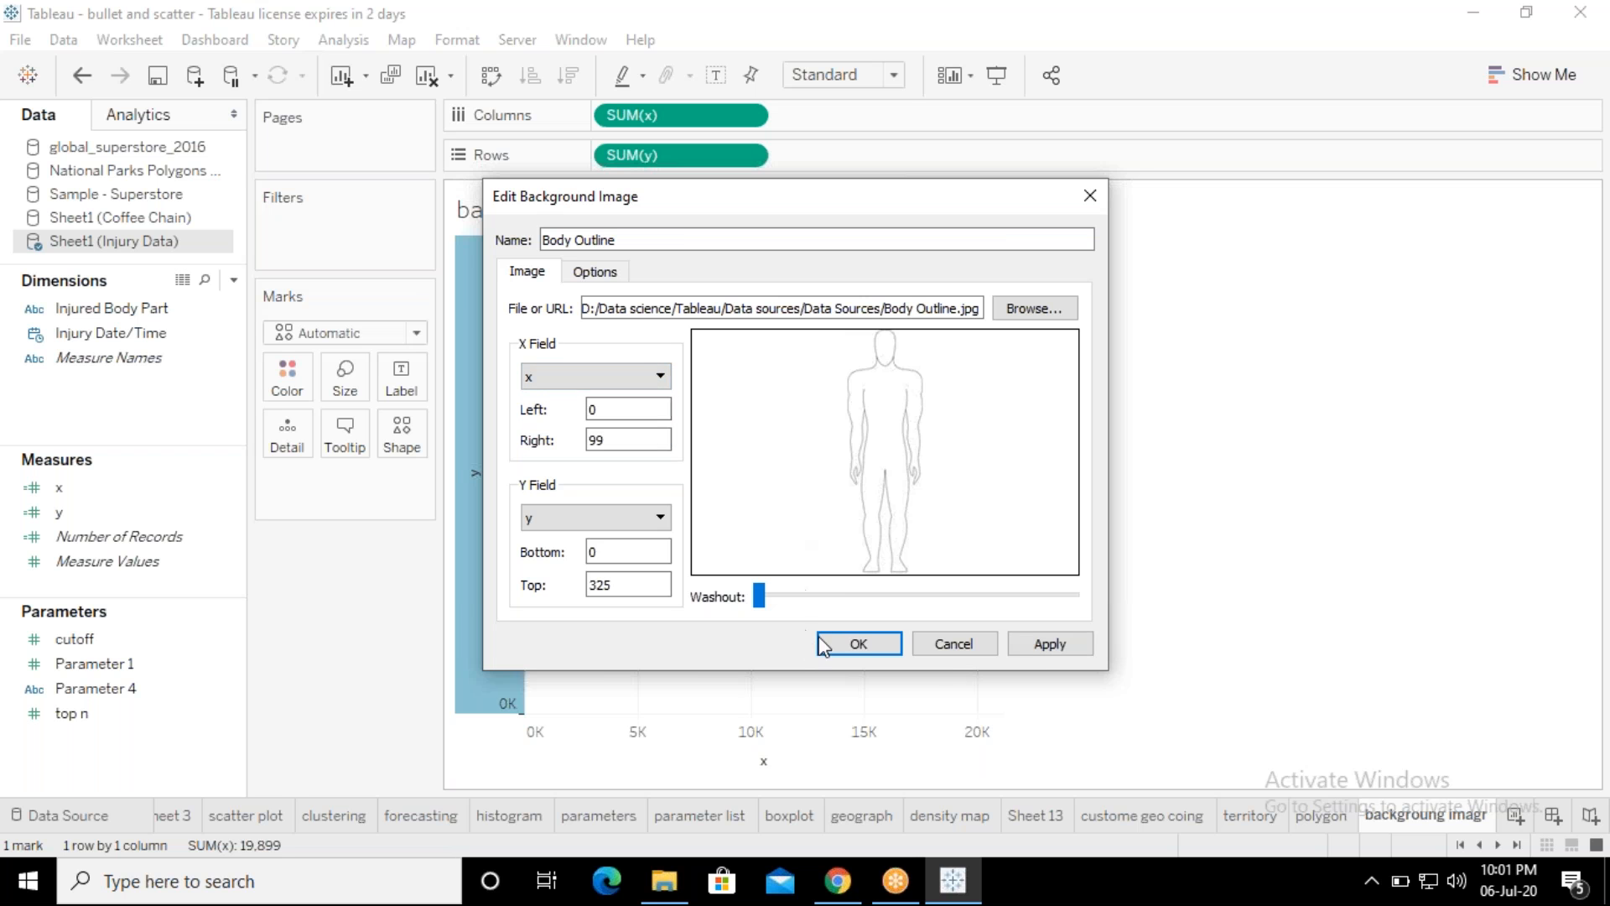
{"action": "left_click", "coordinate": [1025, 644]}
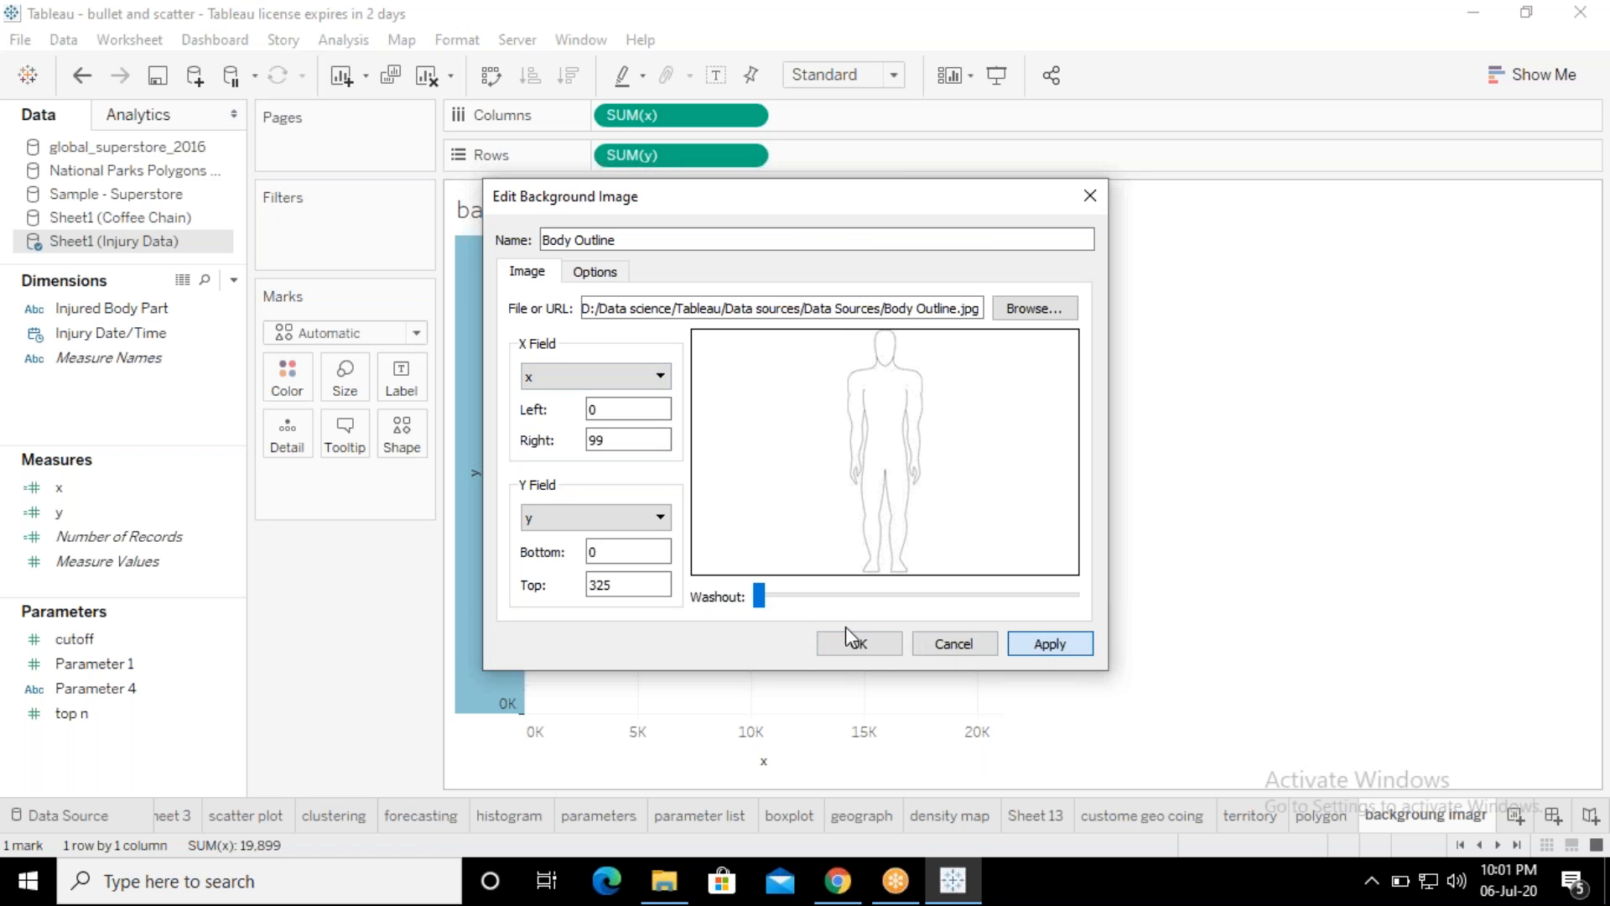
{"action": "left_click", "coordinate": [854, 652]}
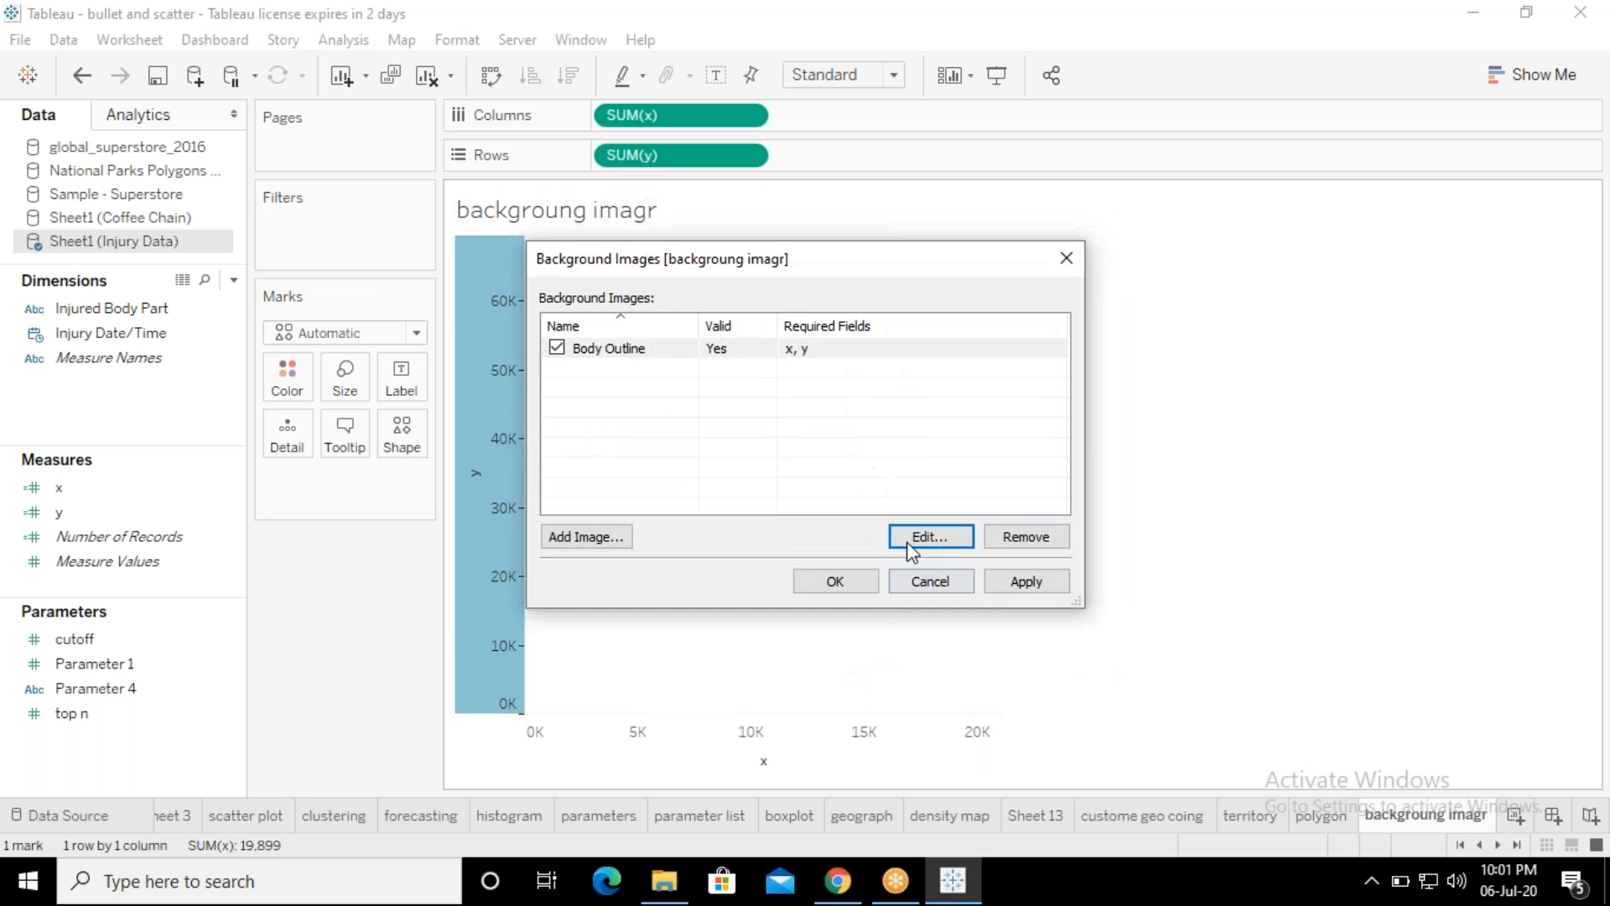
{"action": "left_click", "coordinate": [840, 581]}
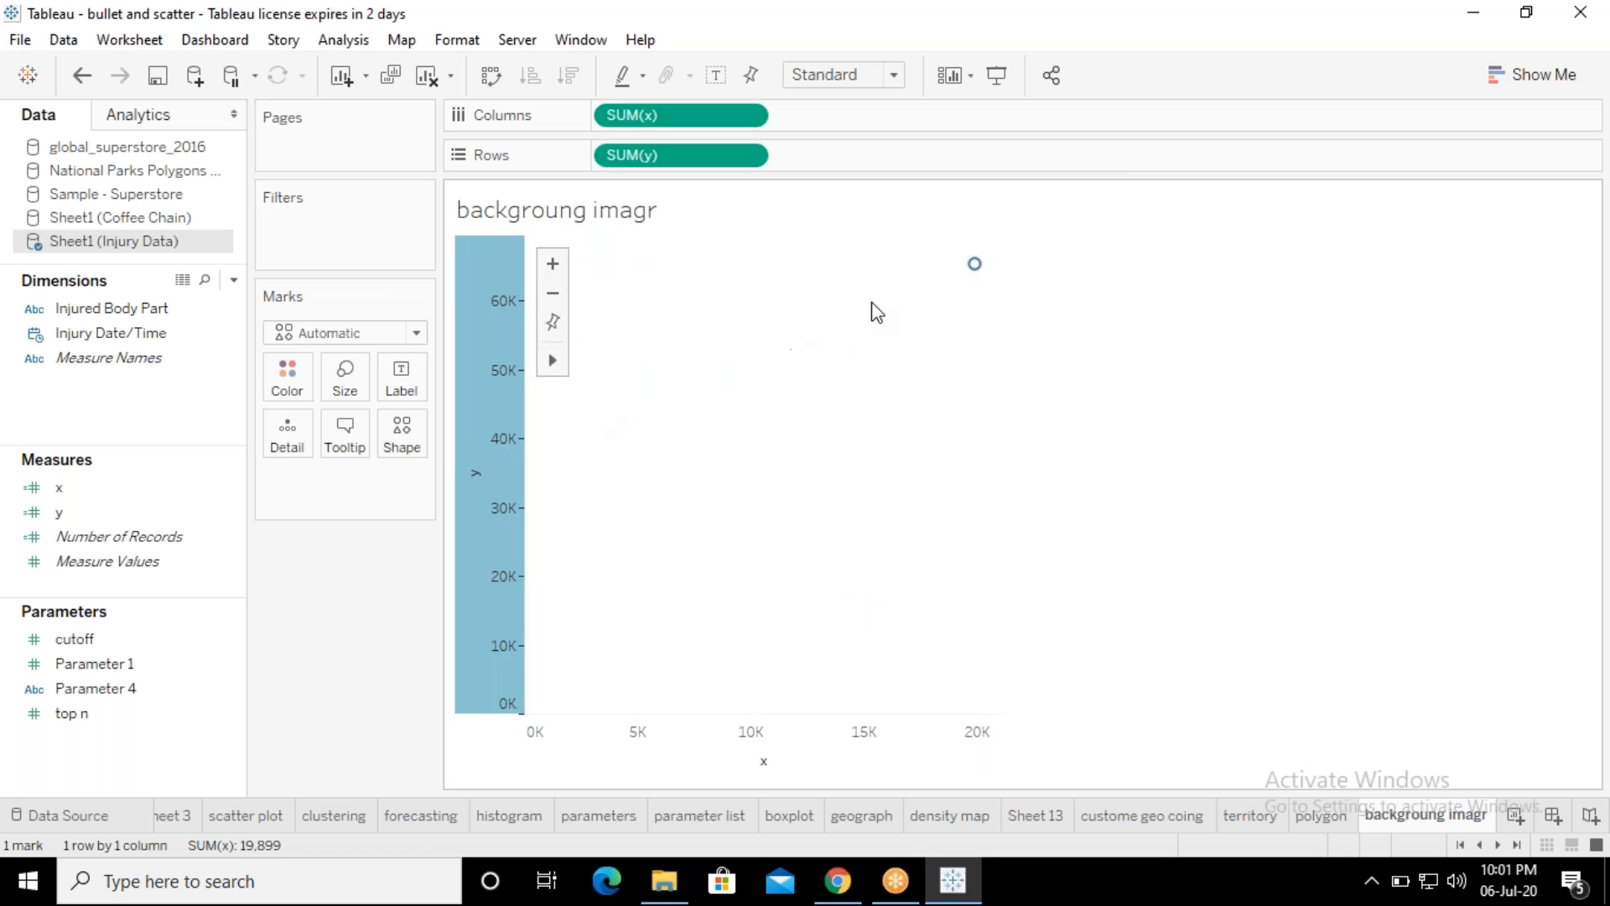
Step: Inspect the plotted mark and change the aggregation of both x and y from Sum to Average
{"action": "mouse_move", "coordinate": [978, 266]}
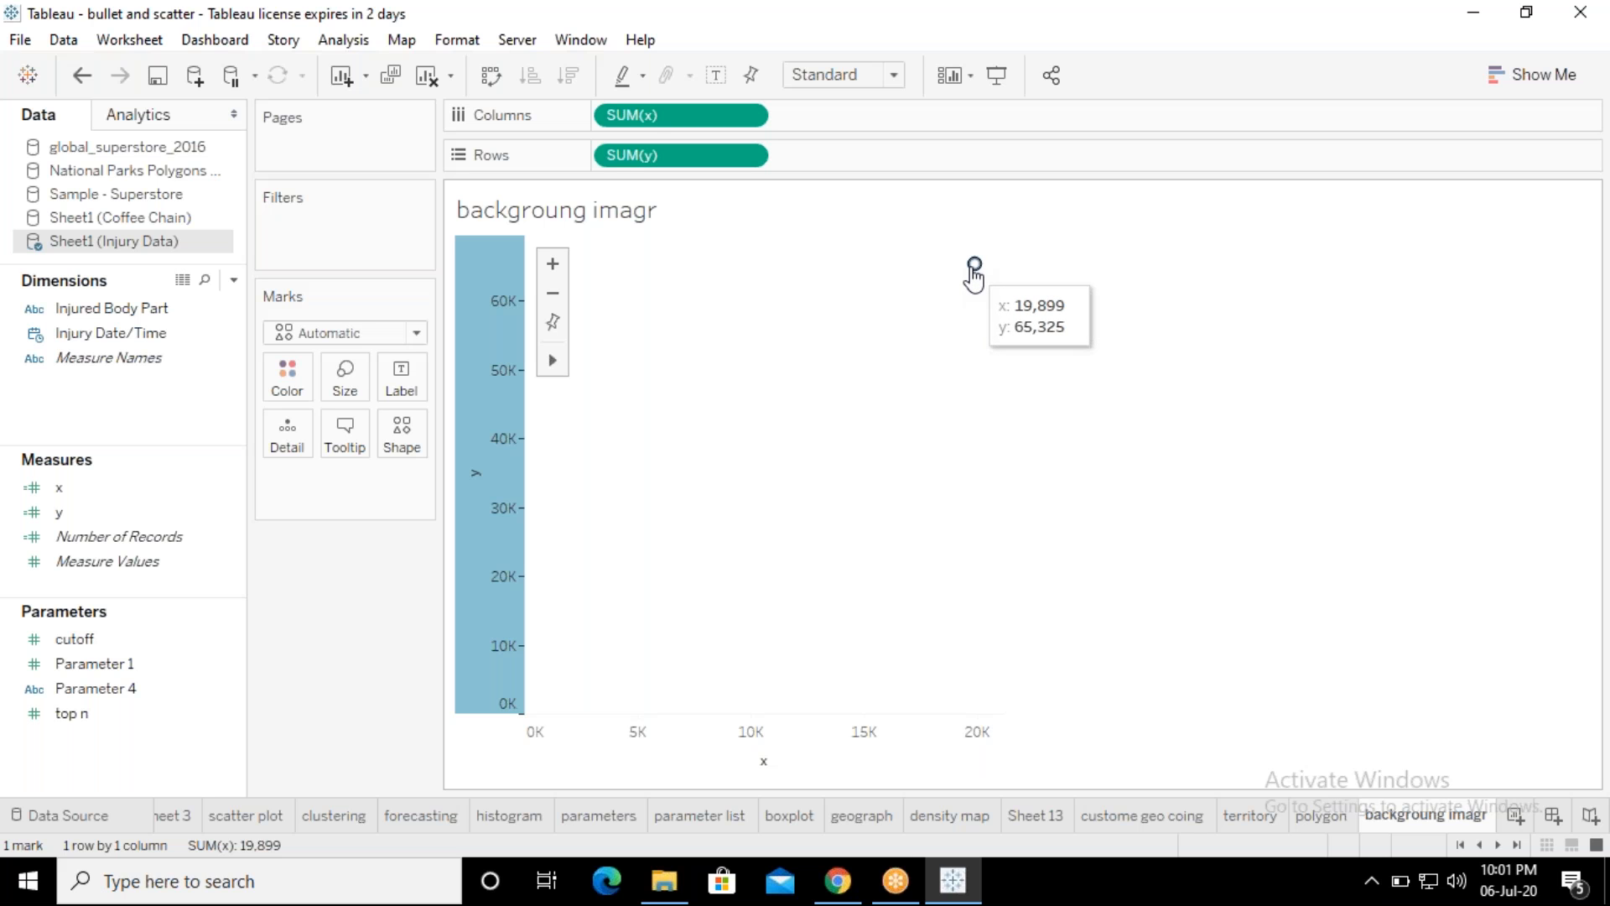
{"action": "left_click", "coordinate": [747, 115]}
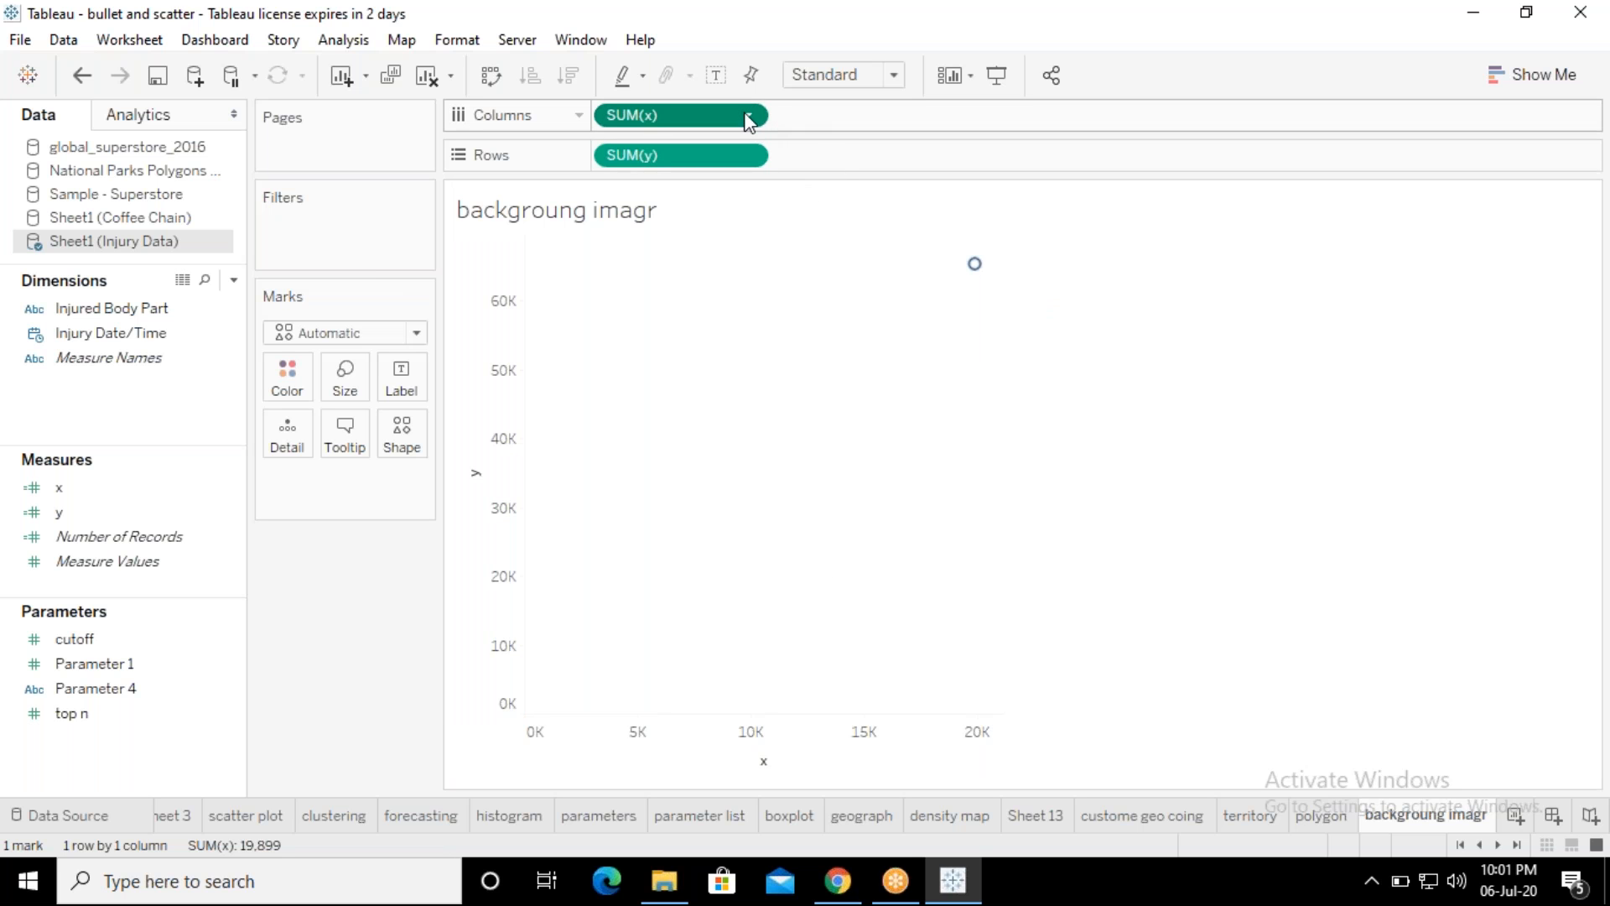
{"action": "left_click", "coordinate": [747, 117]}
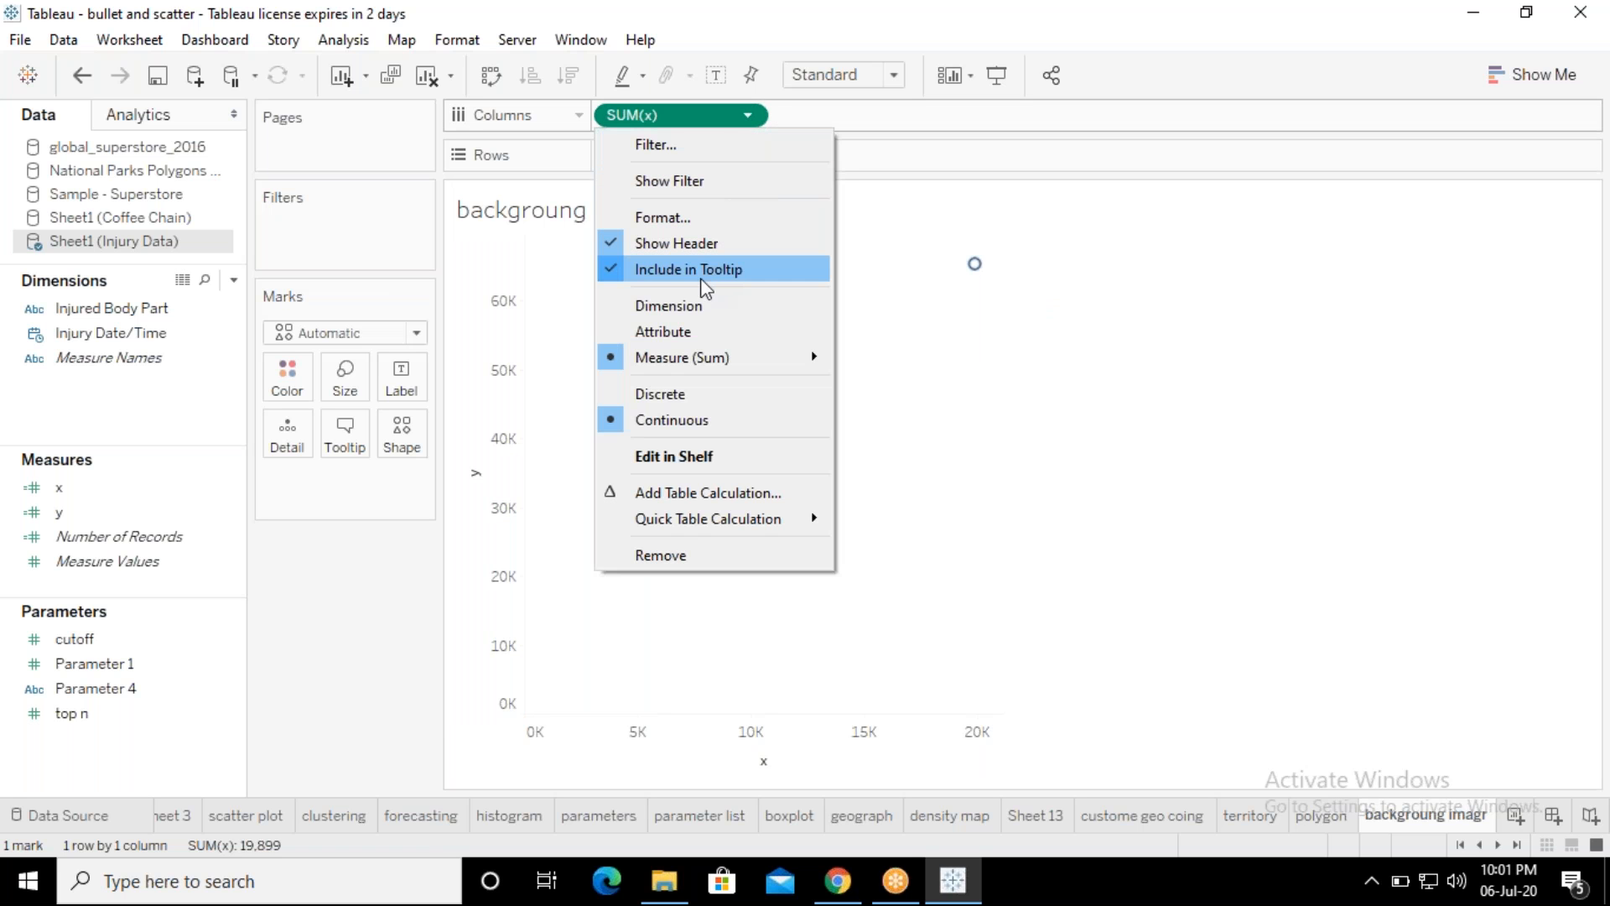
{"action": "mouse_move", "coordinate": [699, 359]}
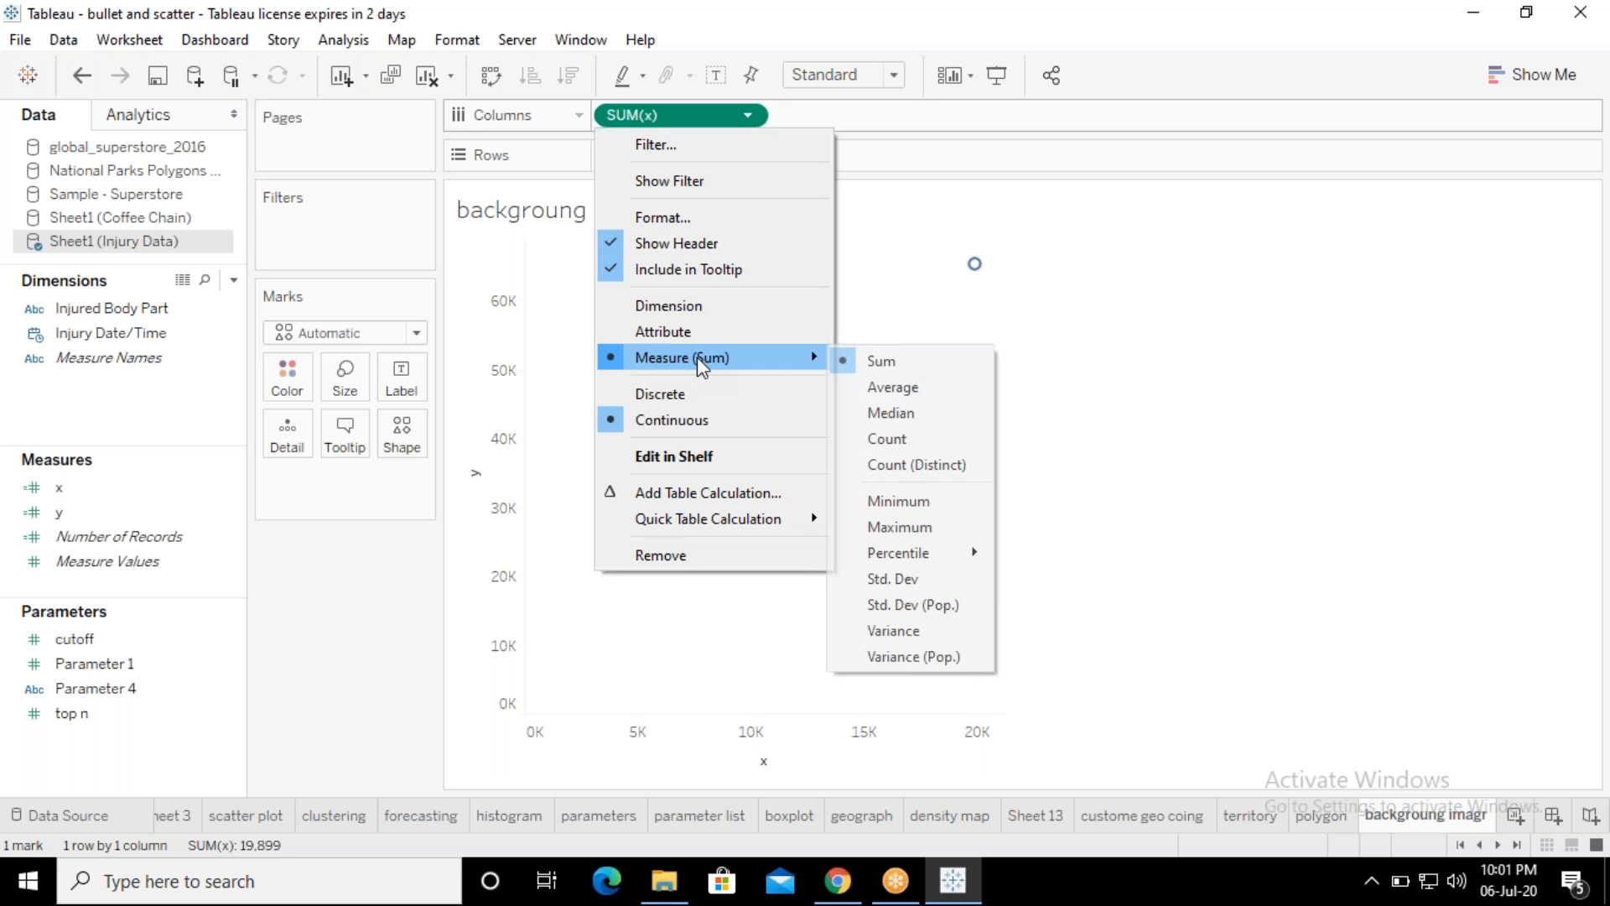
{"action": "left_click", "coordinate": [889, 390]}
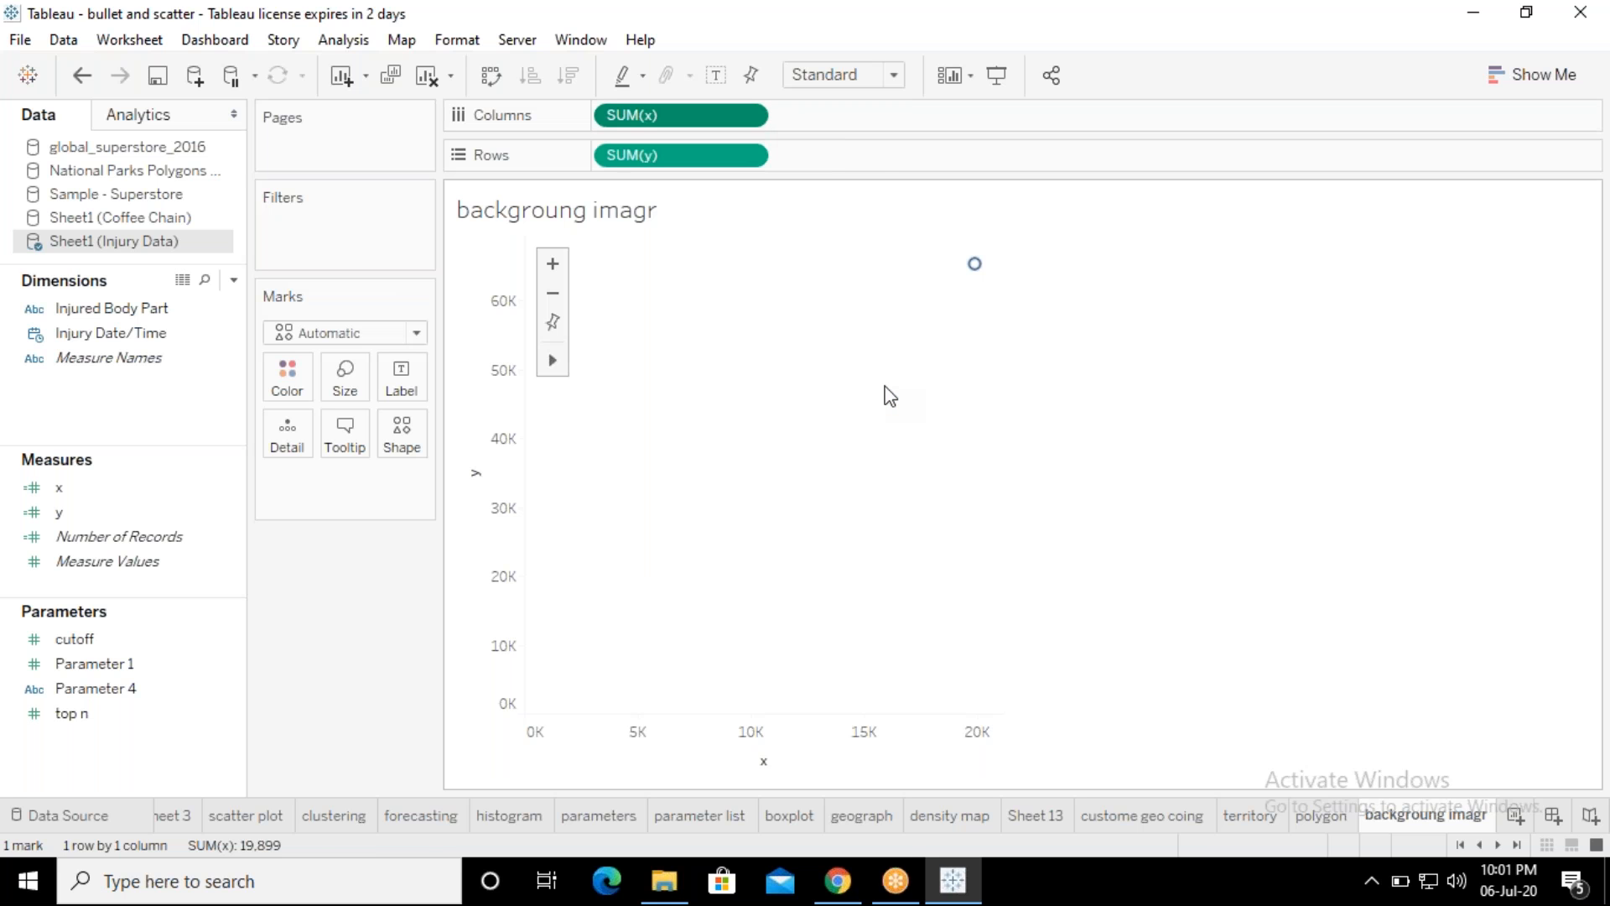
{"action": "left_click", "coordinate": [747, 155]}
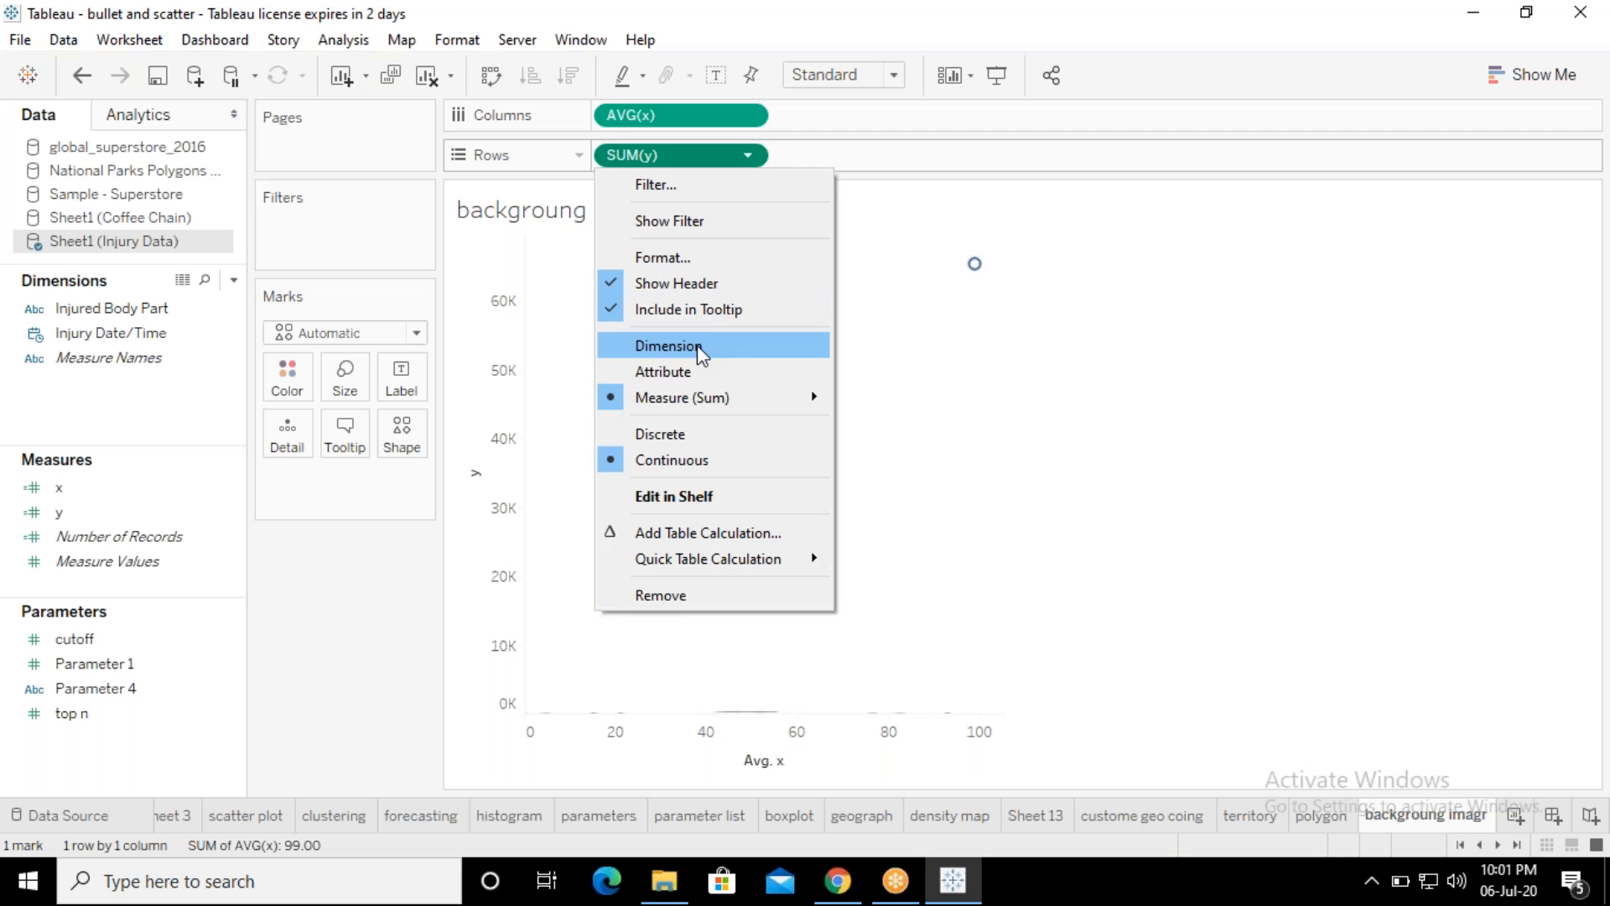
{"action": "mouse_move", "coordinate": [701, 400]}
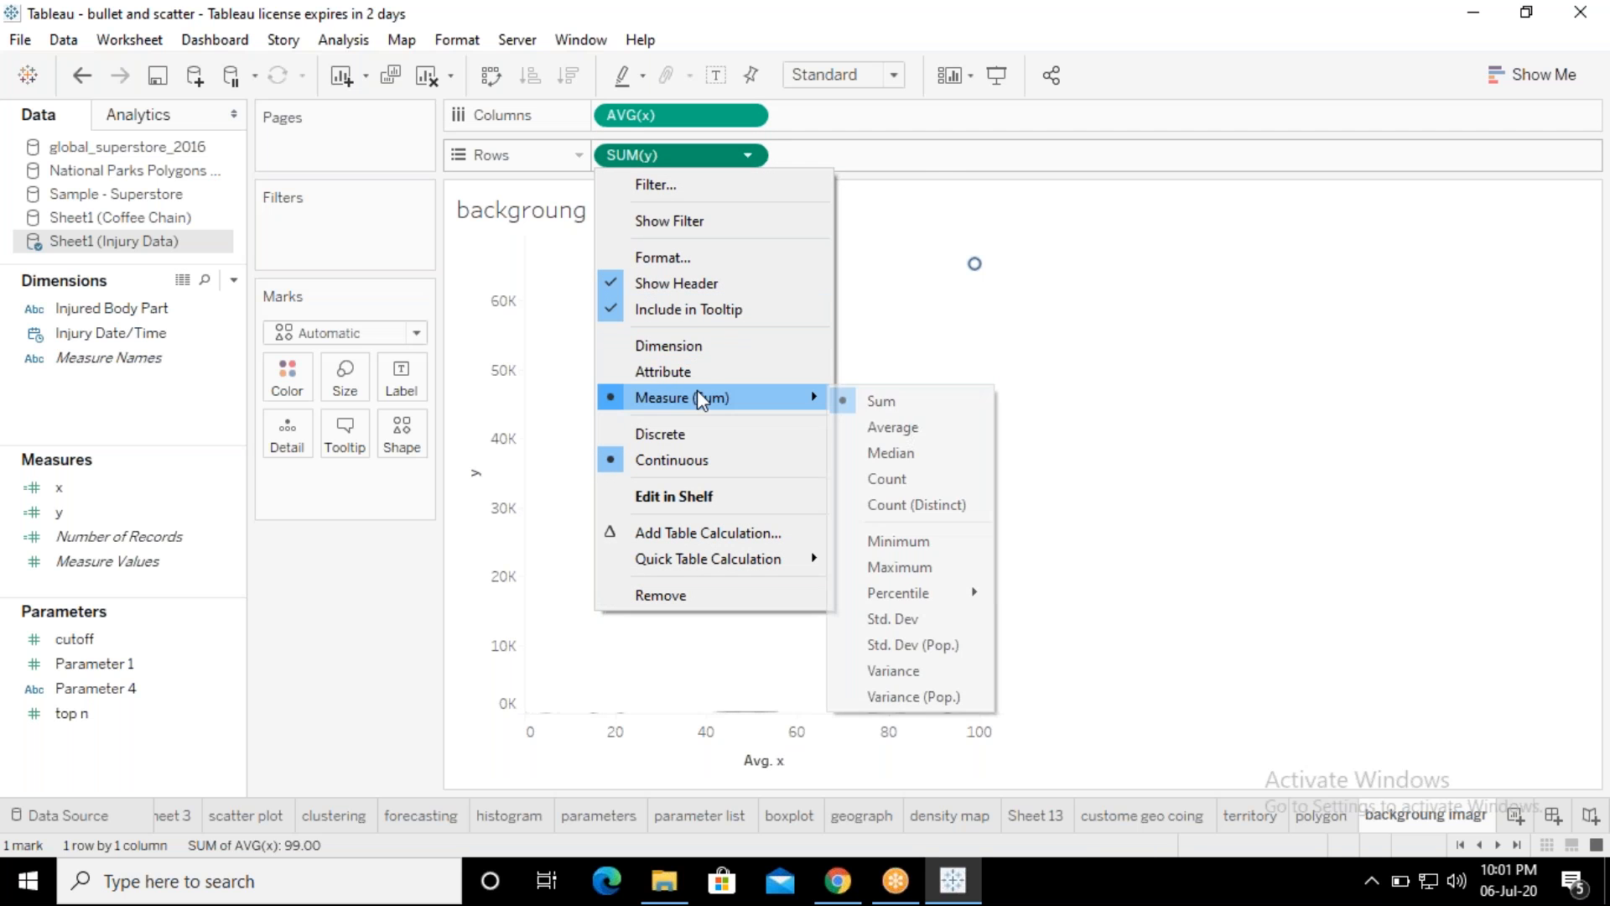
{"action": "left_click", "coordinate": [891, 427]}
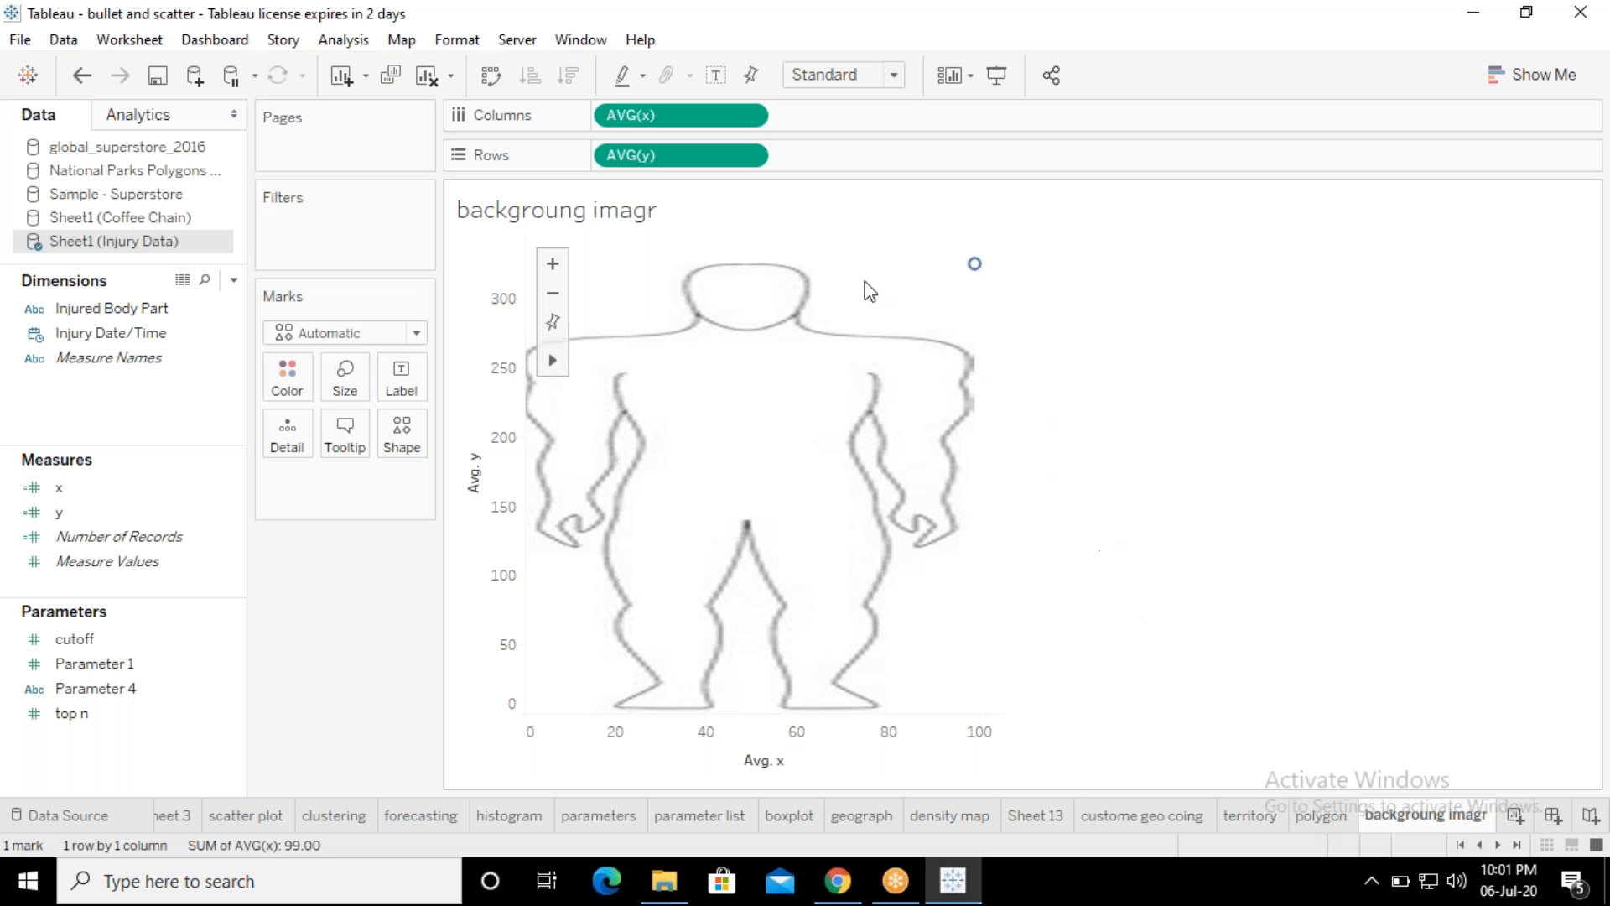
Step: Fit the worksheet to Entire View and open the background images list for Sheet1 (Injury Data), dismissing the blank new image
{"action": "left_click", "coordinate": [893, 77]}
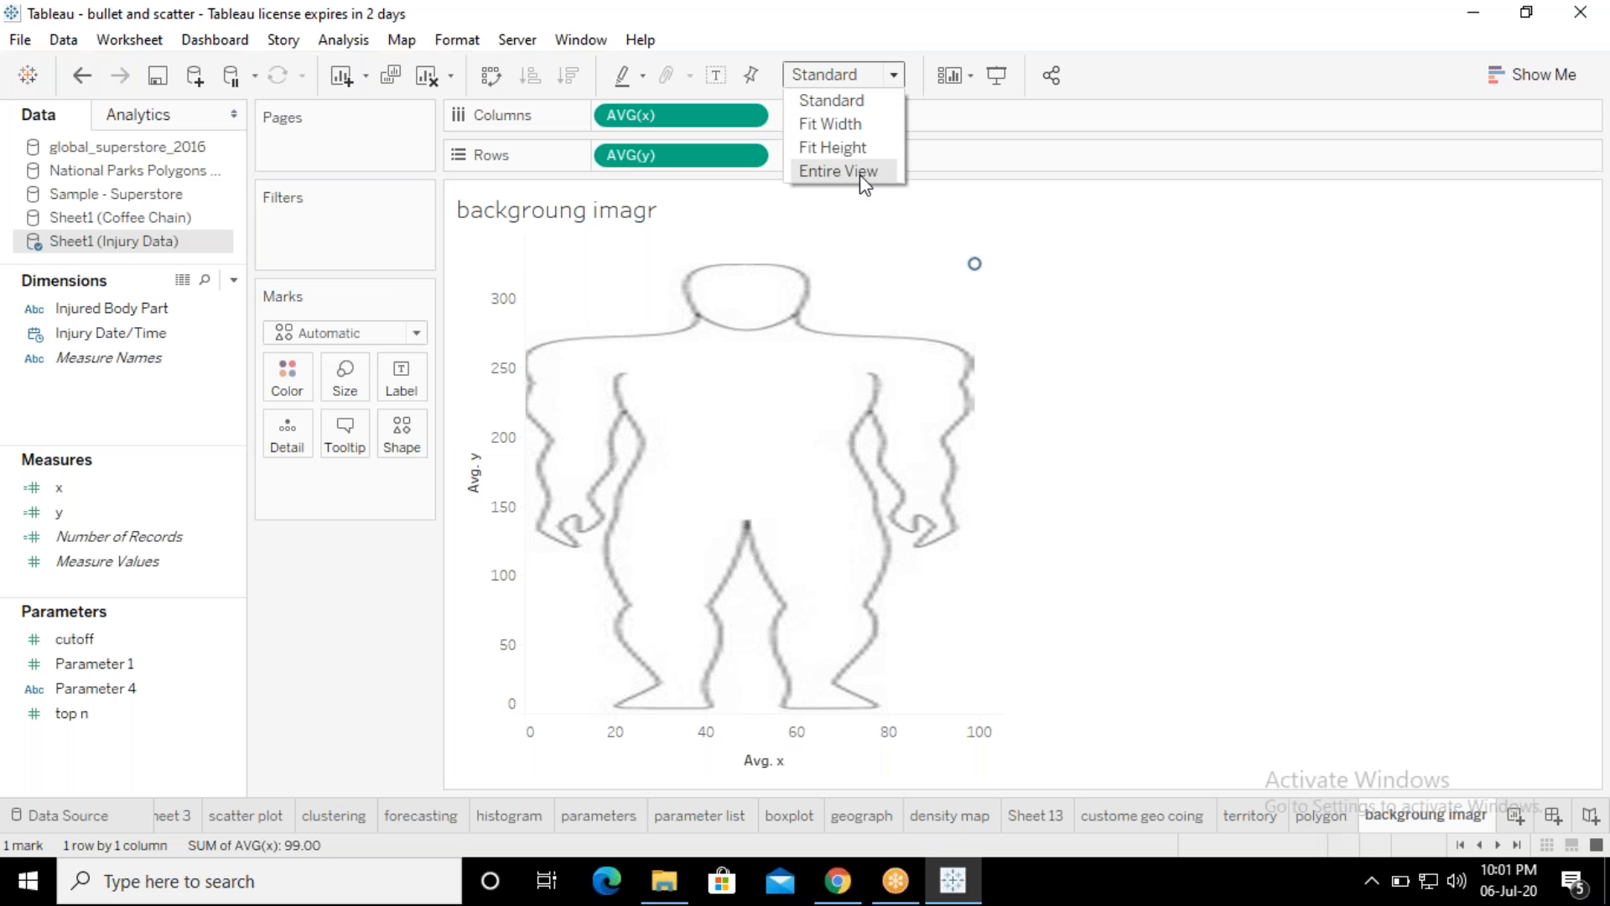
{"action": "left_click", "coordinate": [859, 175]}
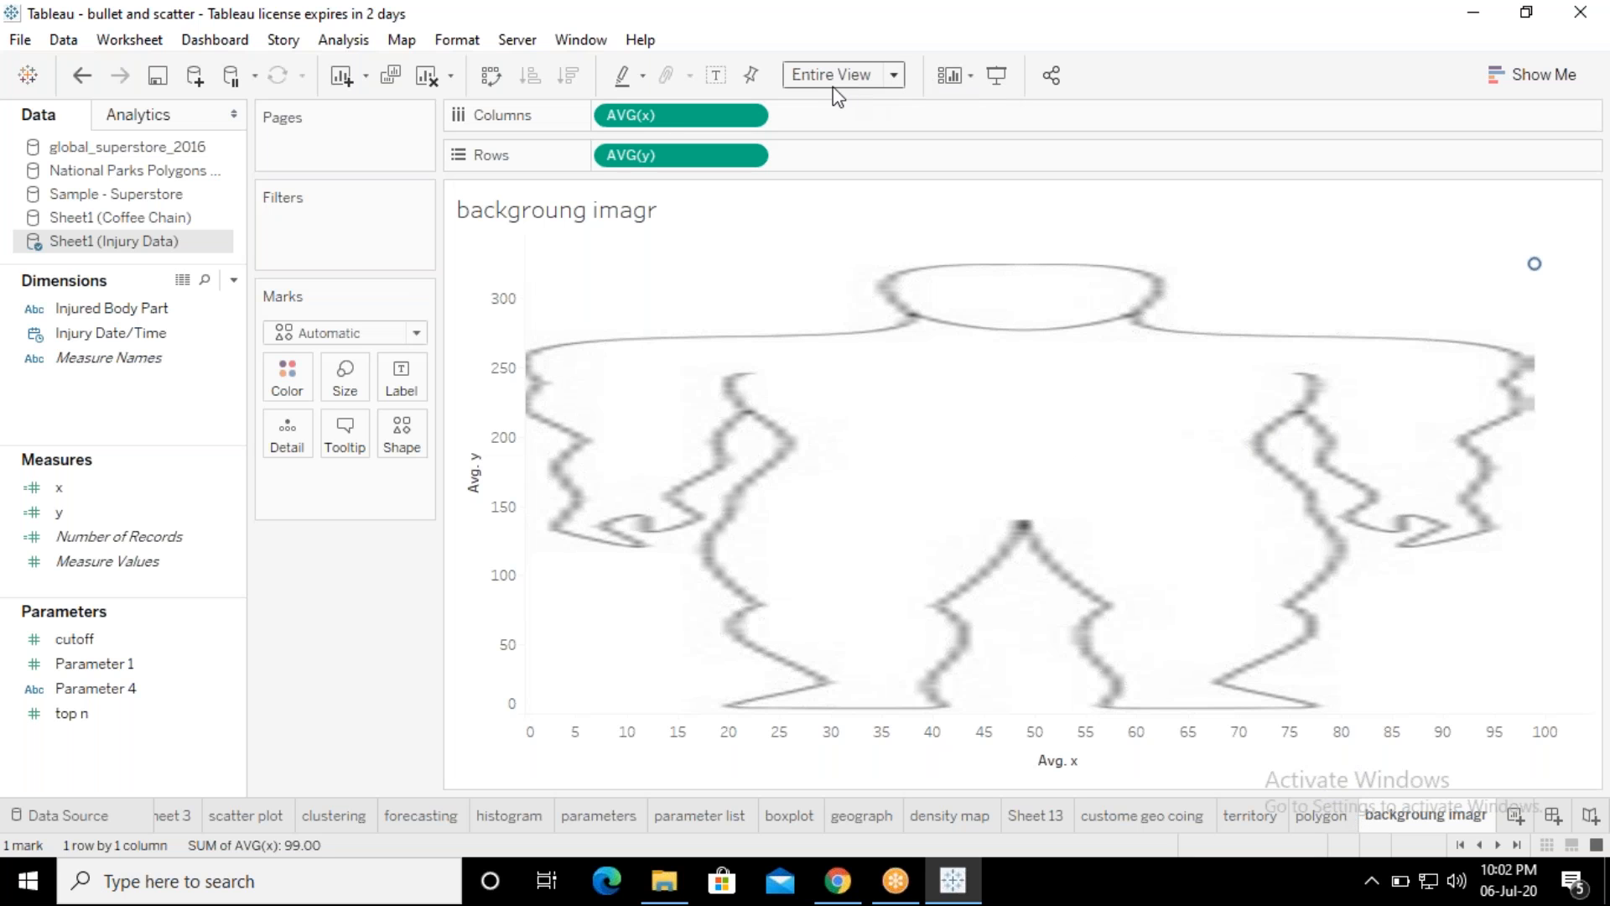
{"action": "left_click", "coordinate": [402, 39]}
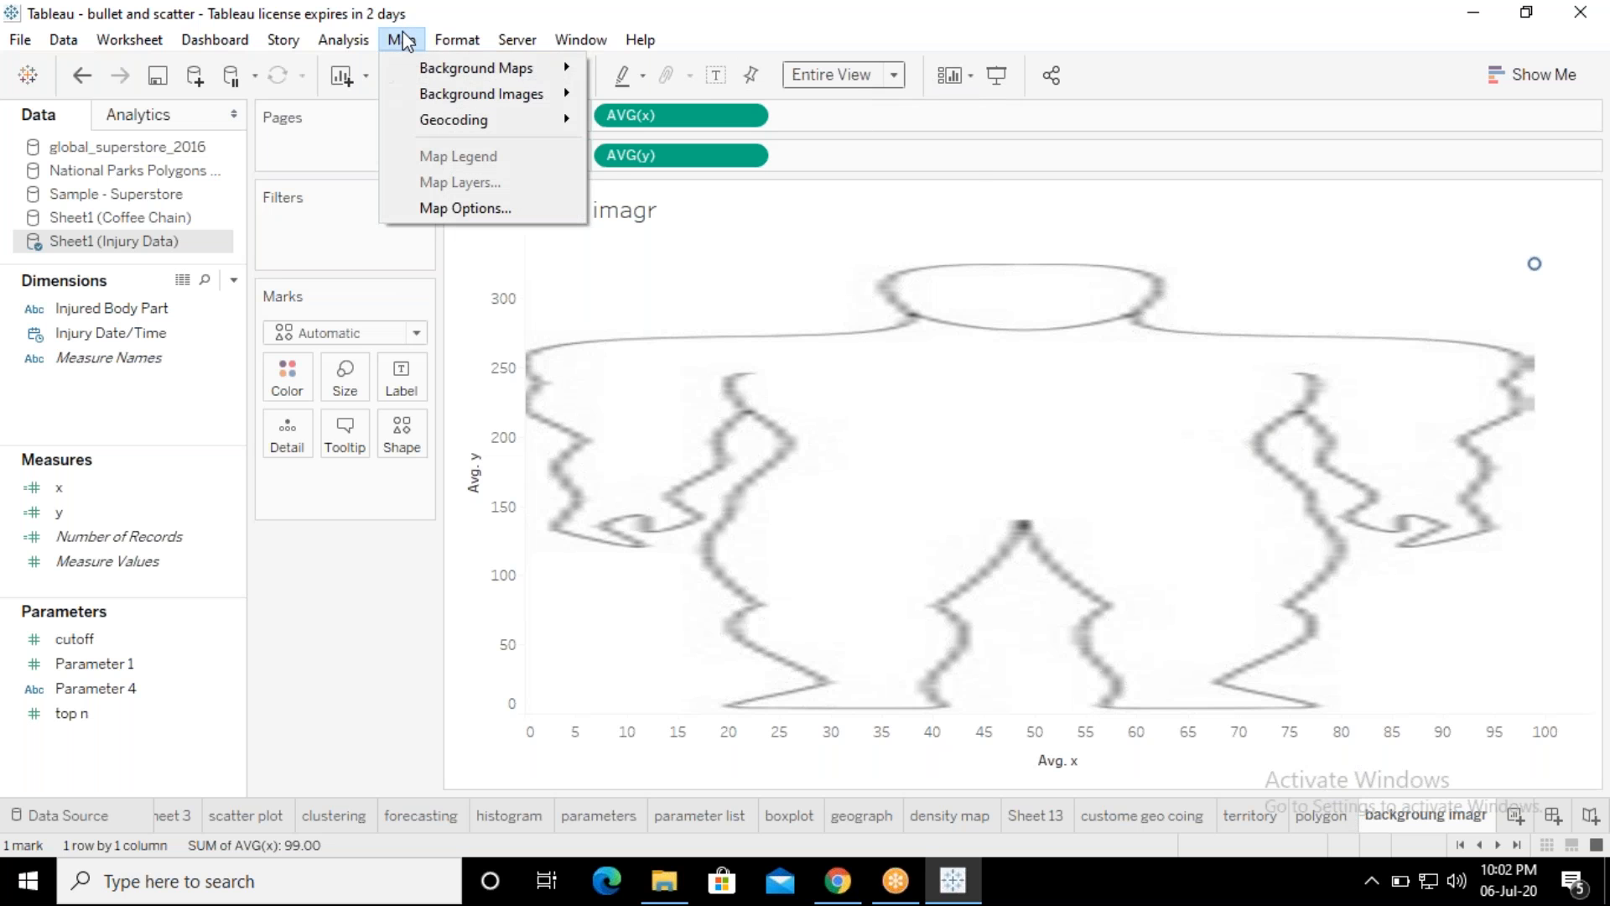
{"action": "mouse_move", "coordinate": [551, 102]}
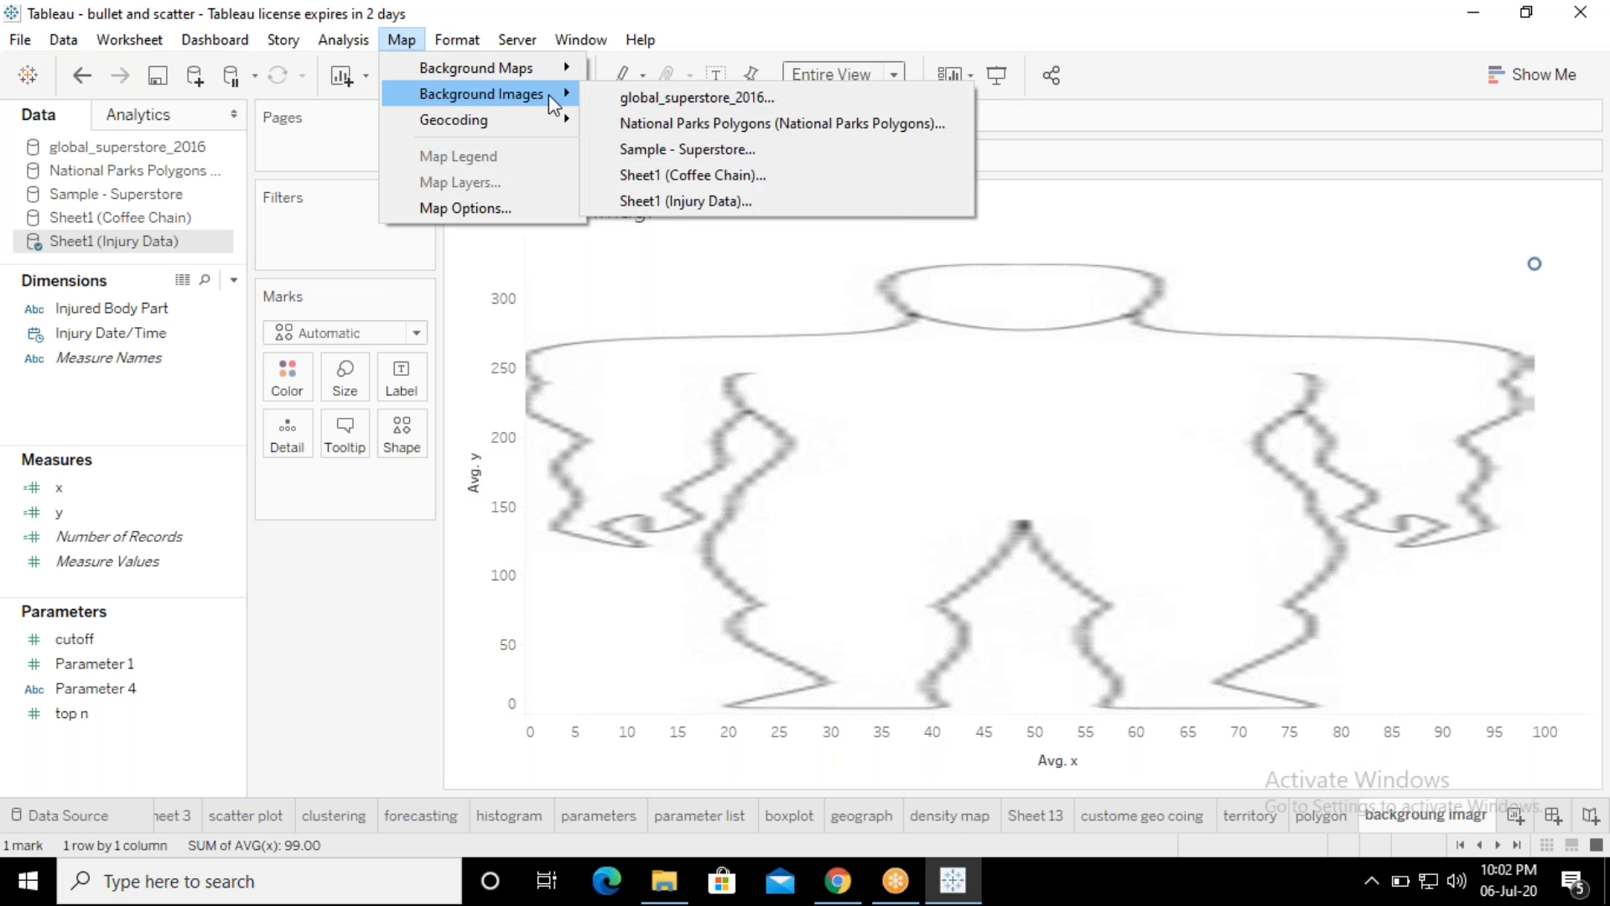
{"action": "left_click", "coordinate": [663, 205]}
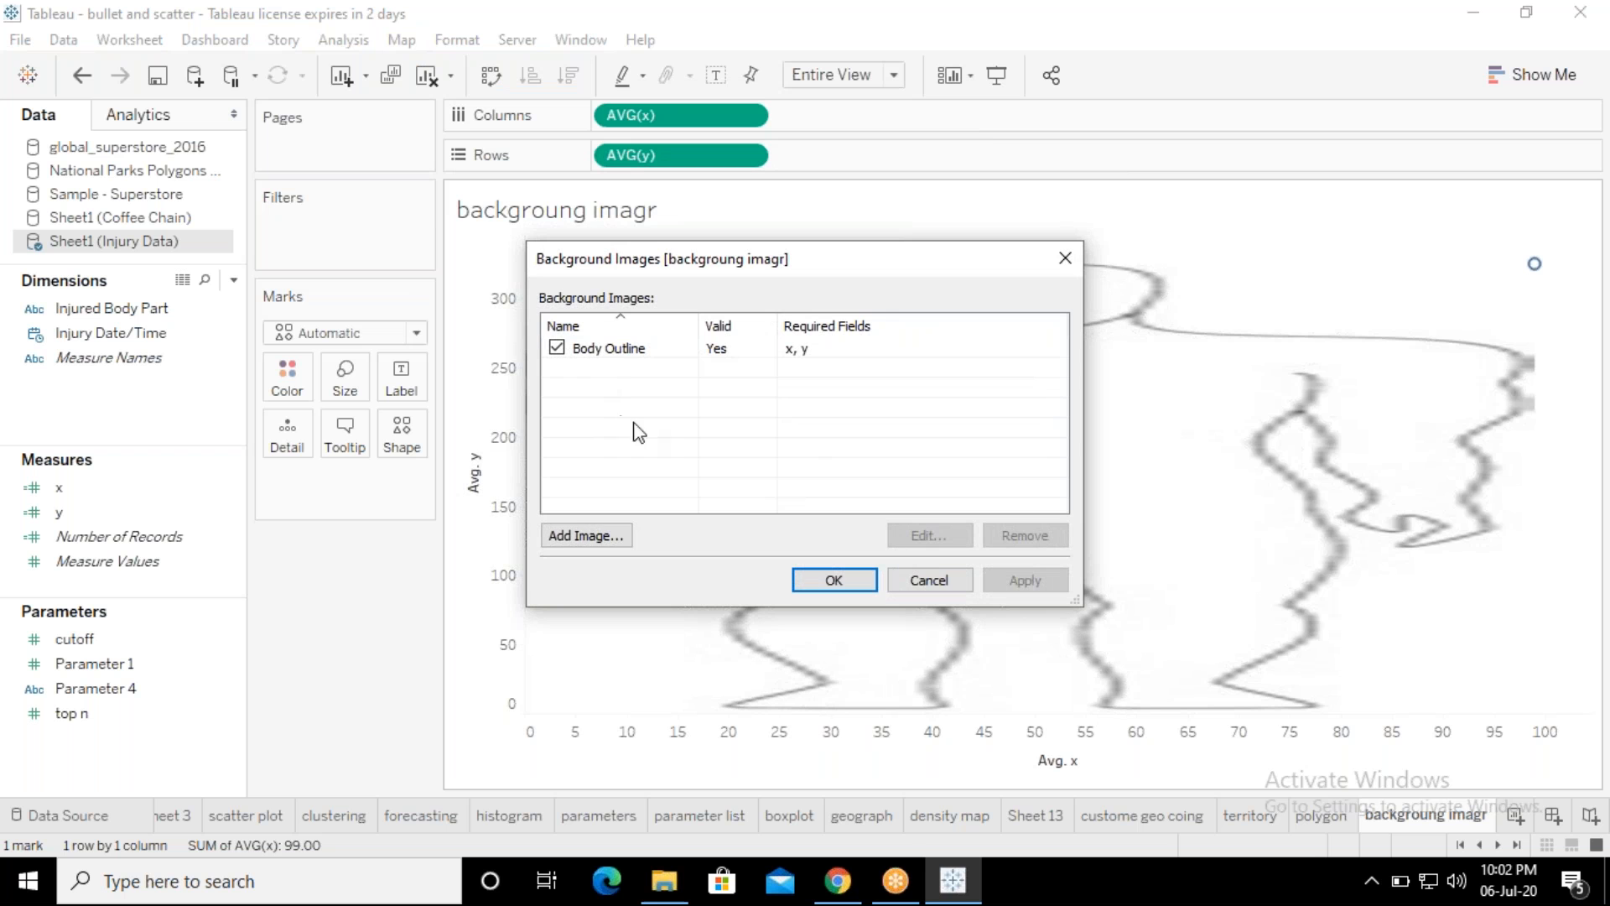
{"action": "left_click", "coordinate": [575, 536]}
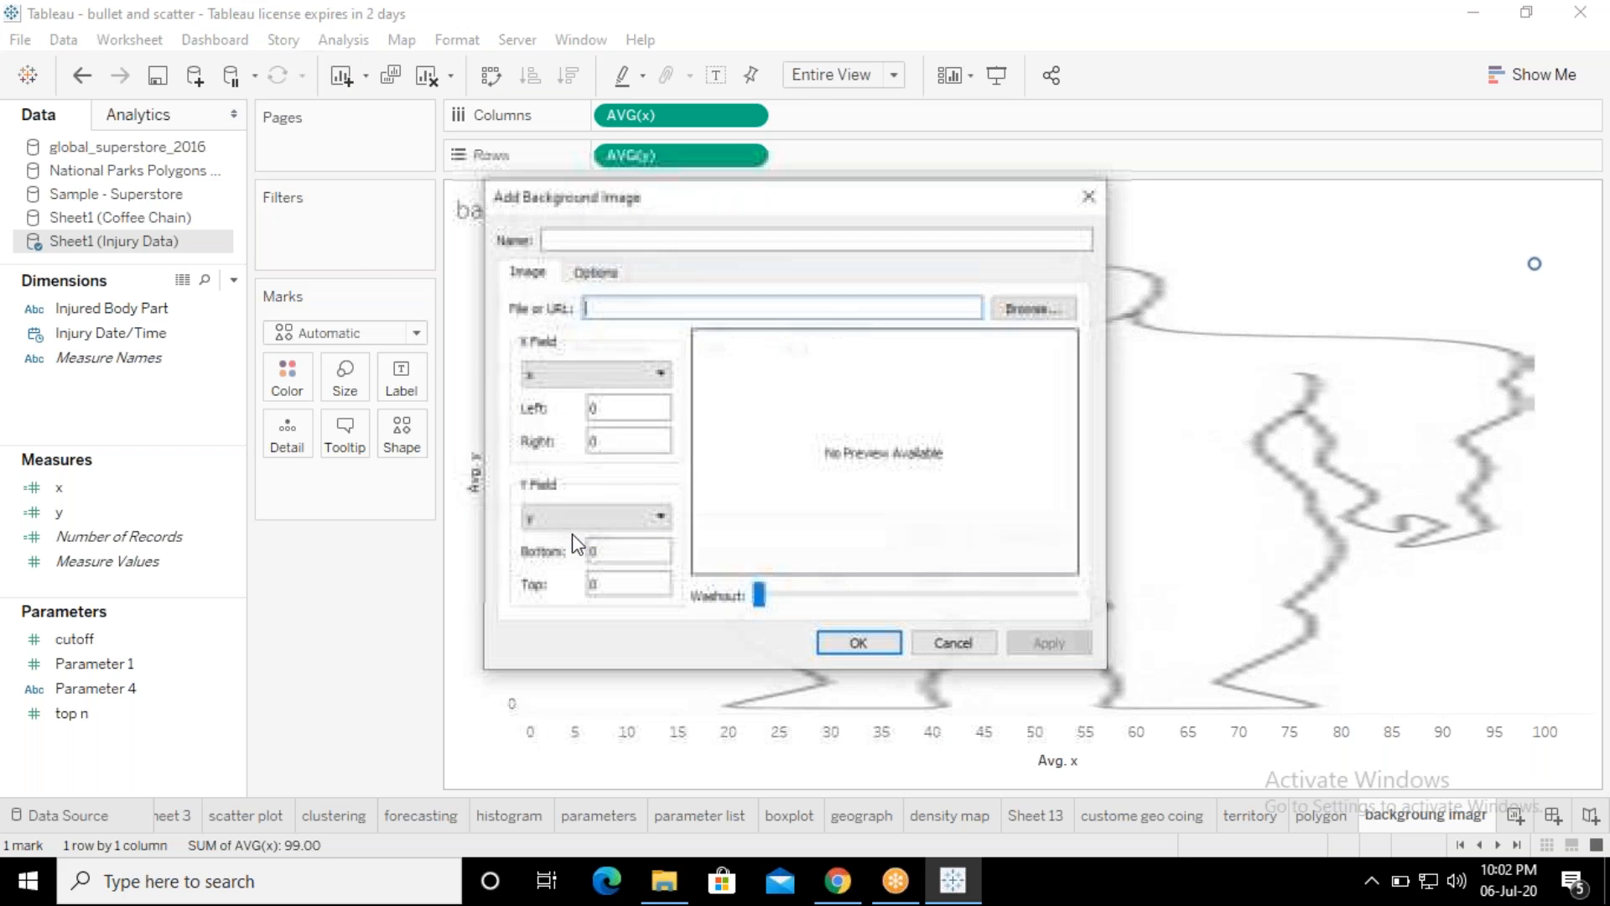
{"action": "left_click", "coordinate": [950, 646]}
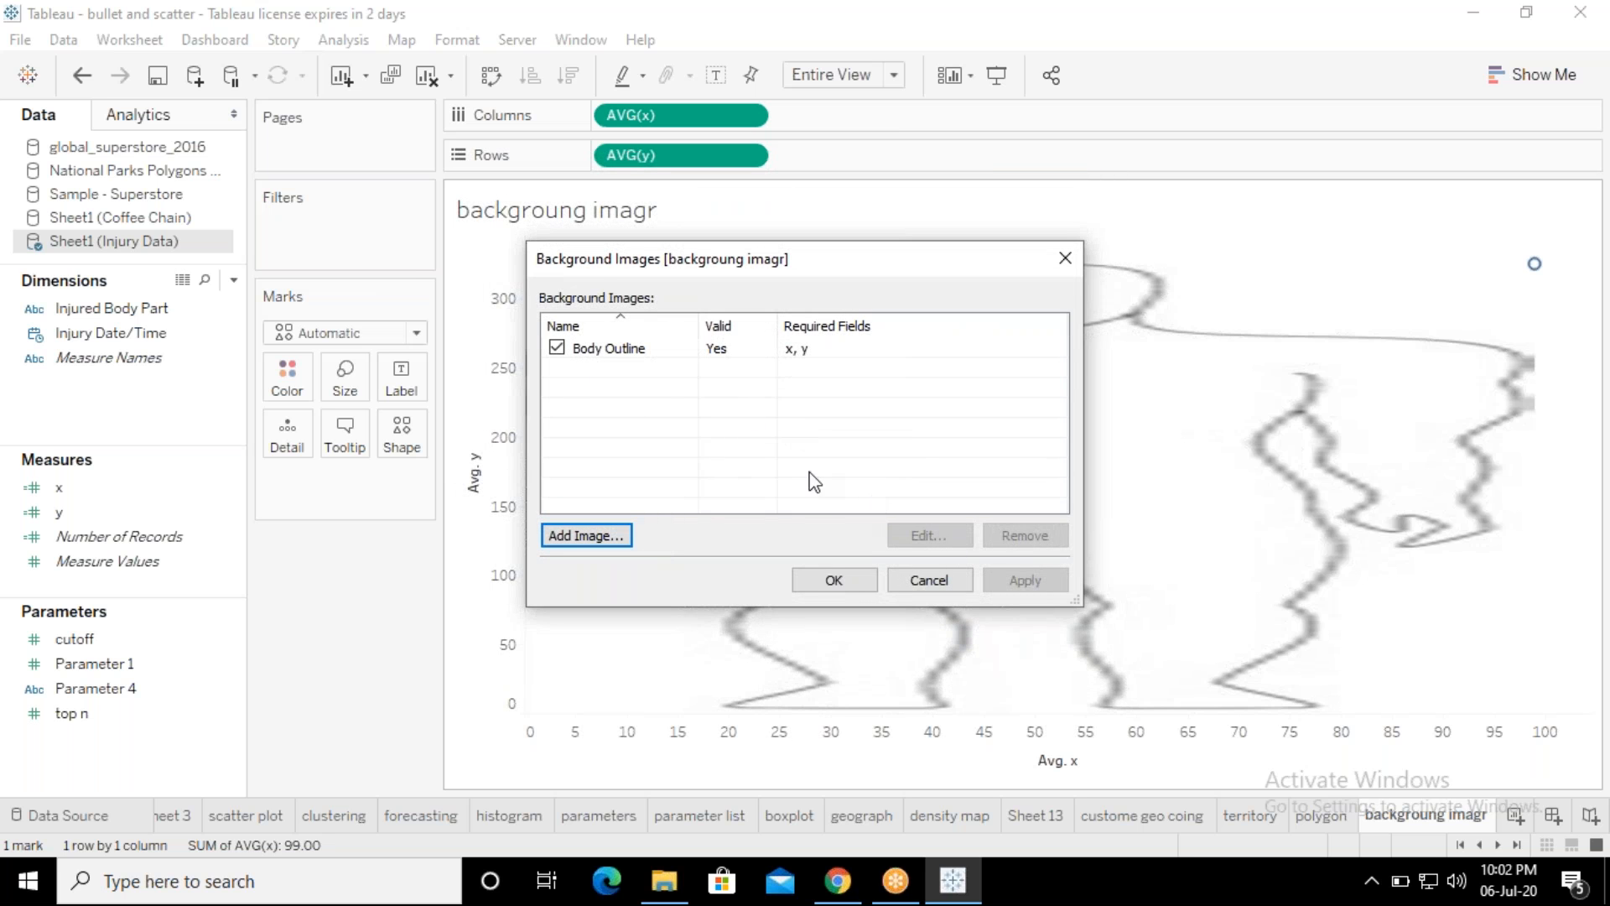
Step: Enable Lock Aspect Ratio for the existing Body Outline image and save the background image settings
{"action": "left_click", "coordinate": [629, 352]}
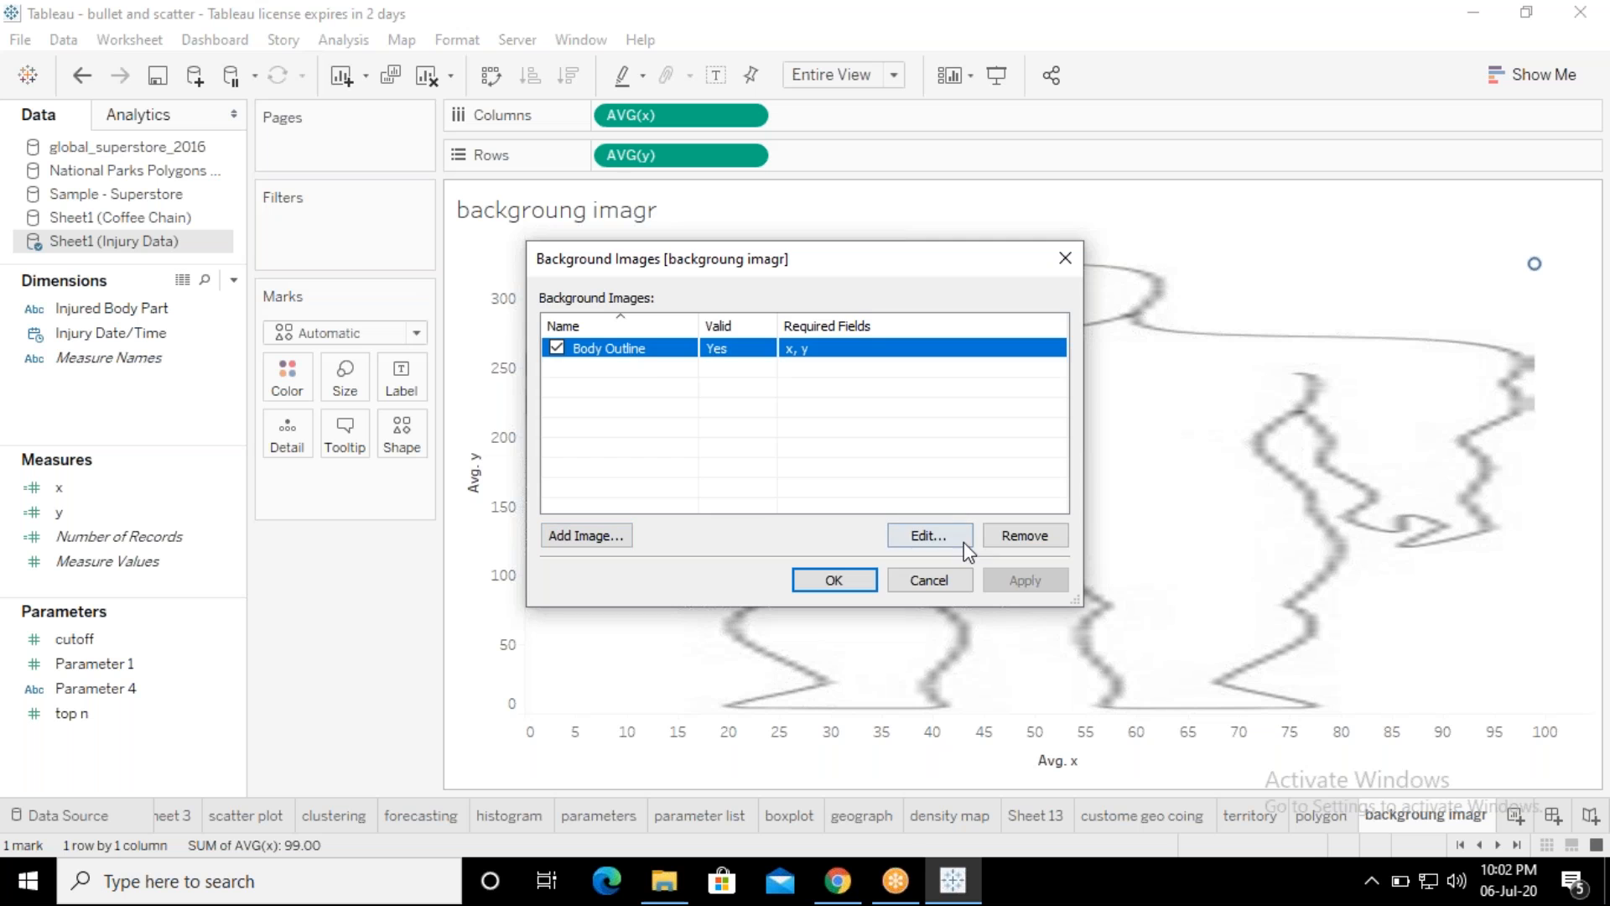
{"action": "left_click", "coordinate": [944, 531]}
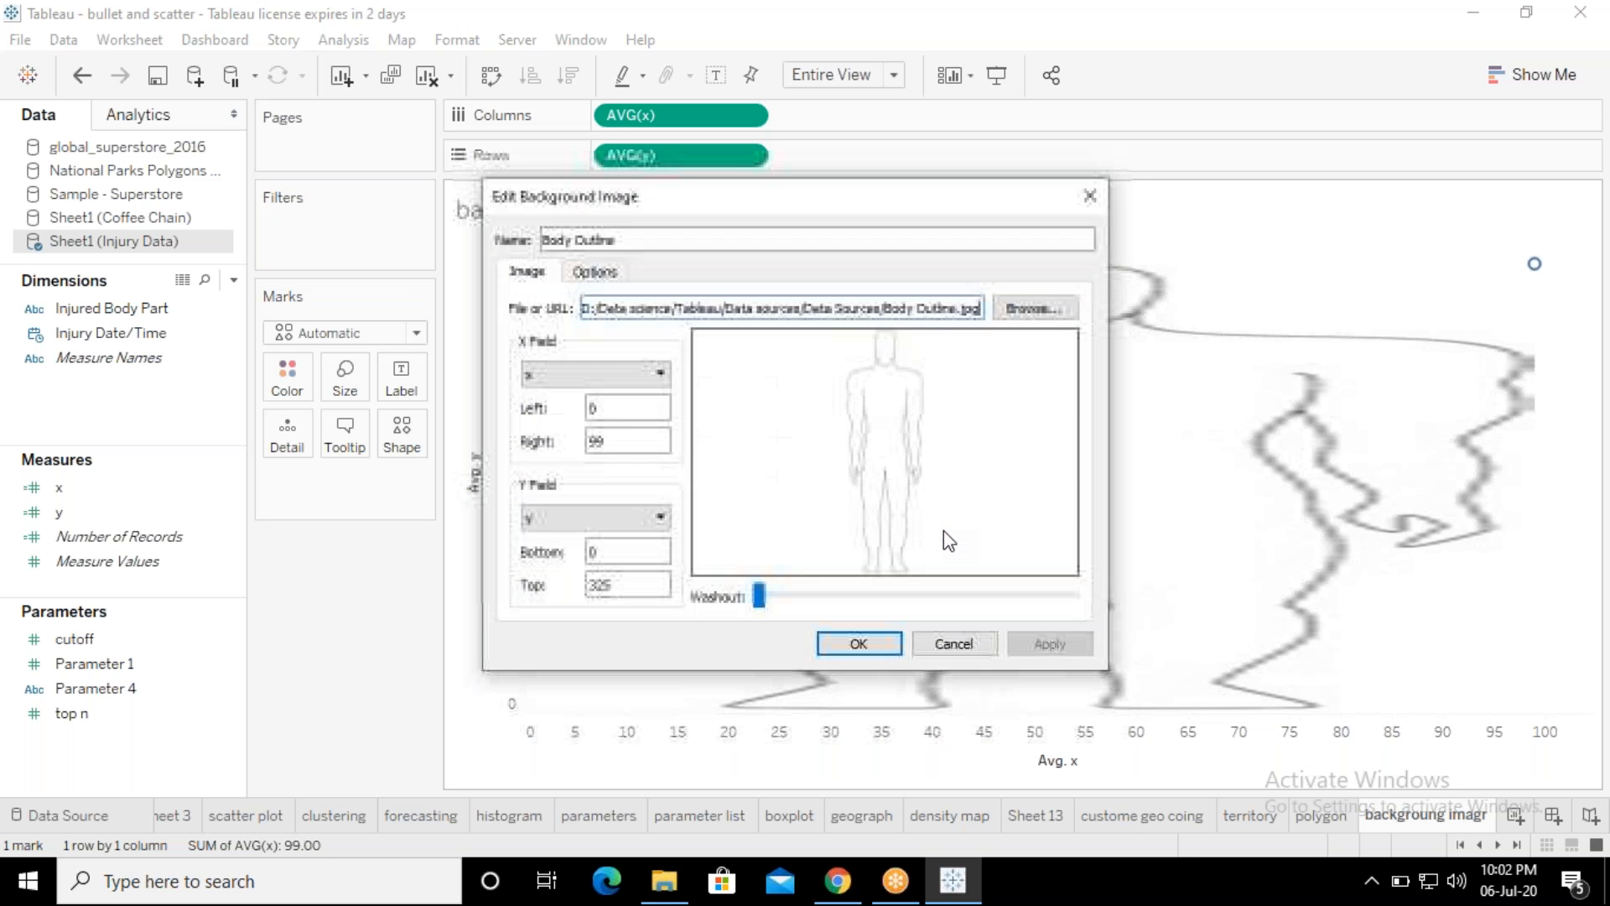
{"action": "left_click", "coordinate": [594, 272]}
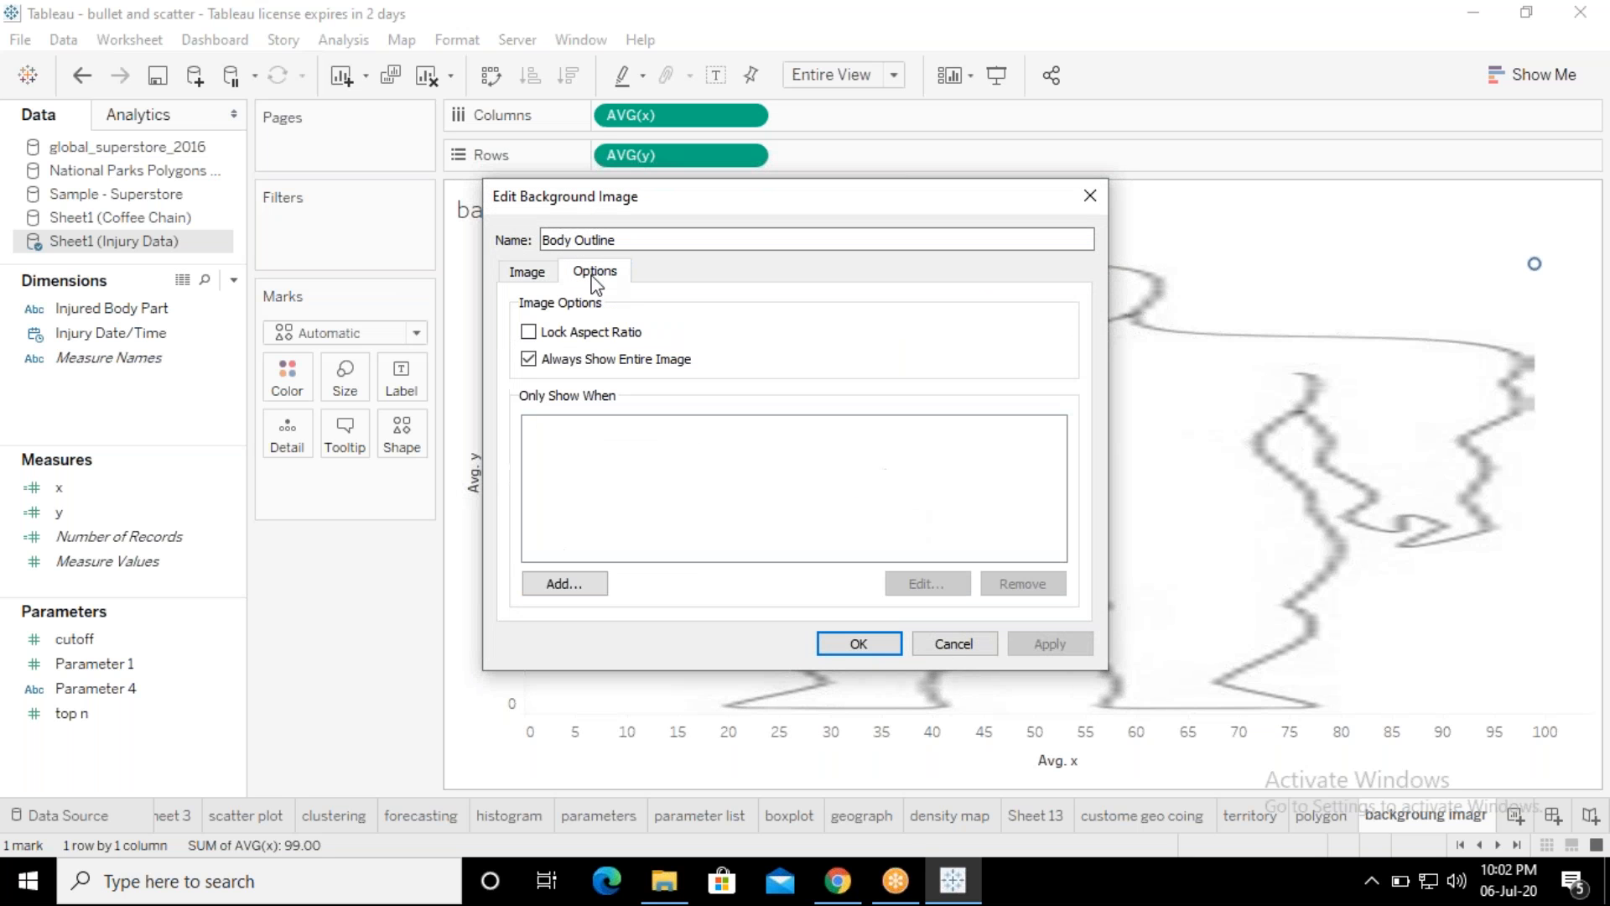
{"action": "left_click", "coordinate": [530, 333]}
{"action": "left_click", "coordinate": [1045, 643]}
{"action": "left_click", "coordinate": [845, 644]}
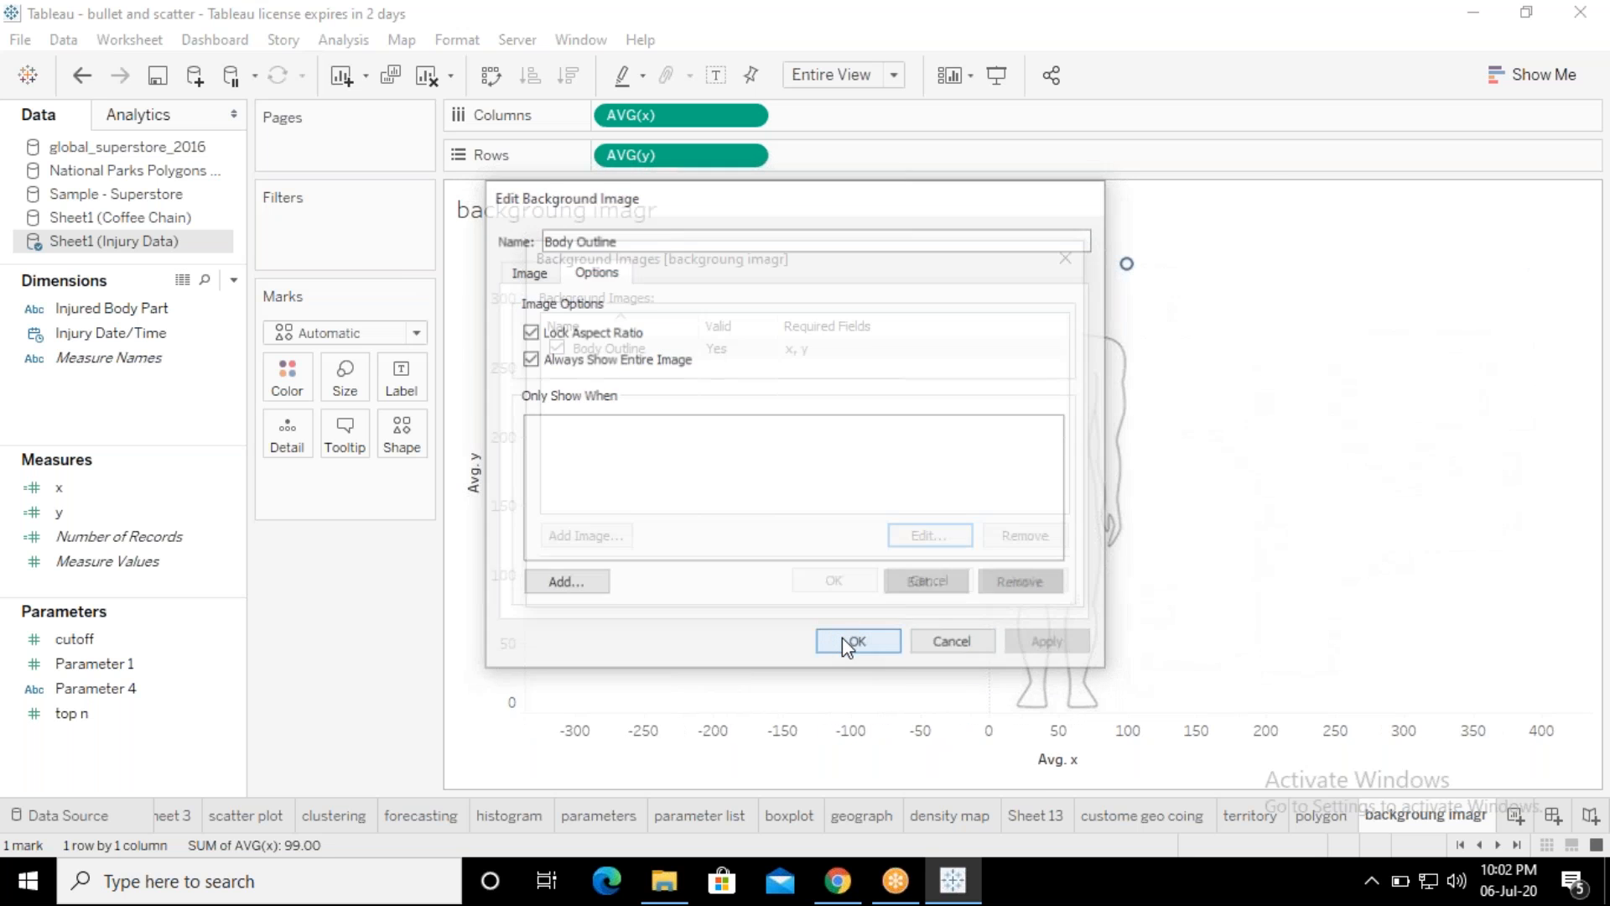
{"action": "left_click", "coordinate": [833, 581]}
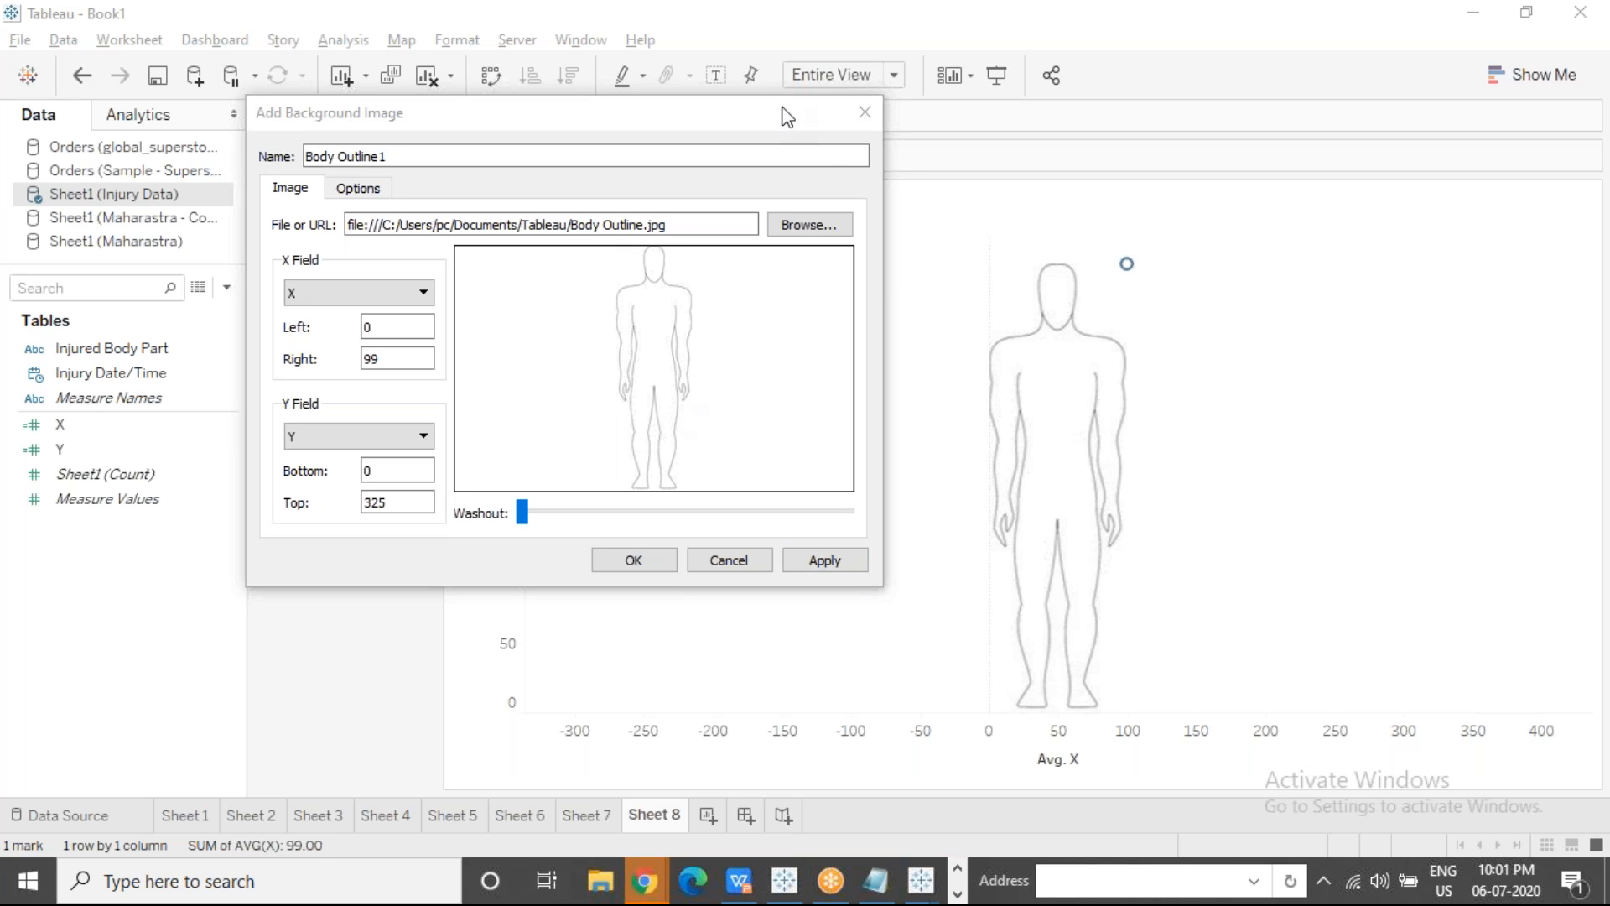
Step: In Book1, discard the new Body Outline1 image and close the background images list
{"action": "left_click", "coordinate": [864, 114]}
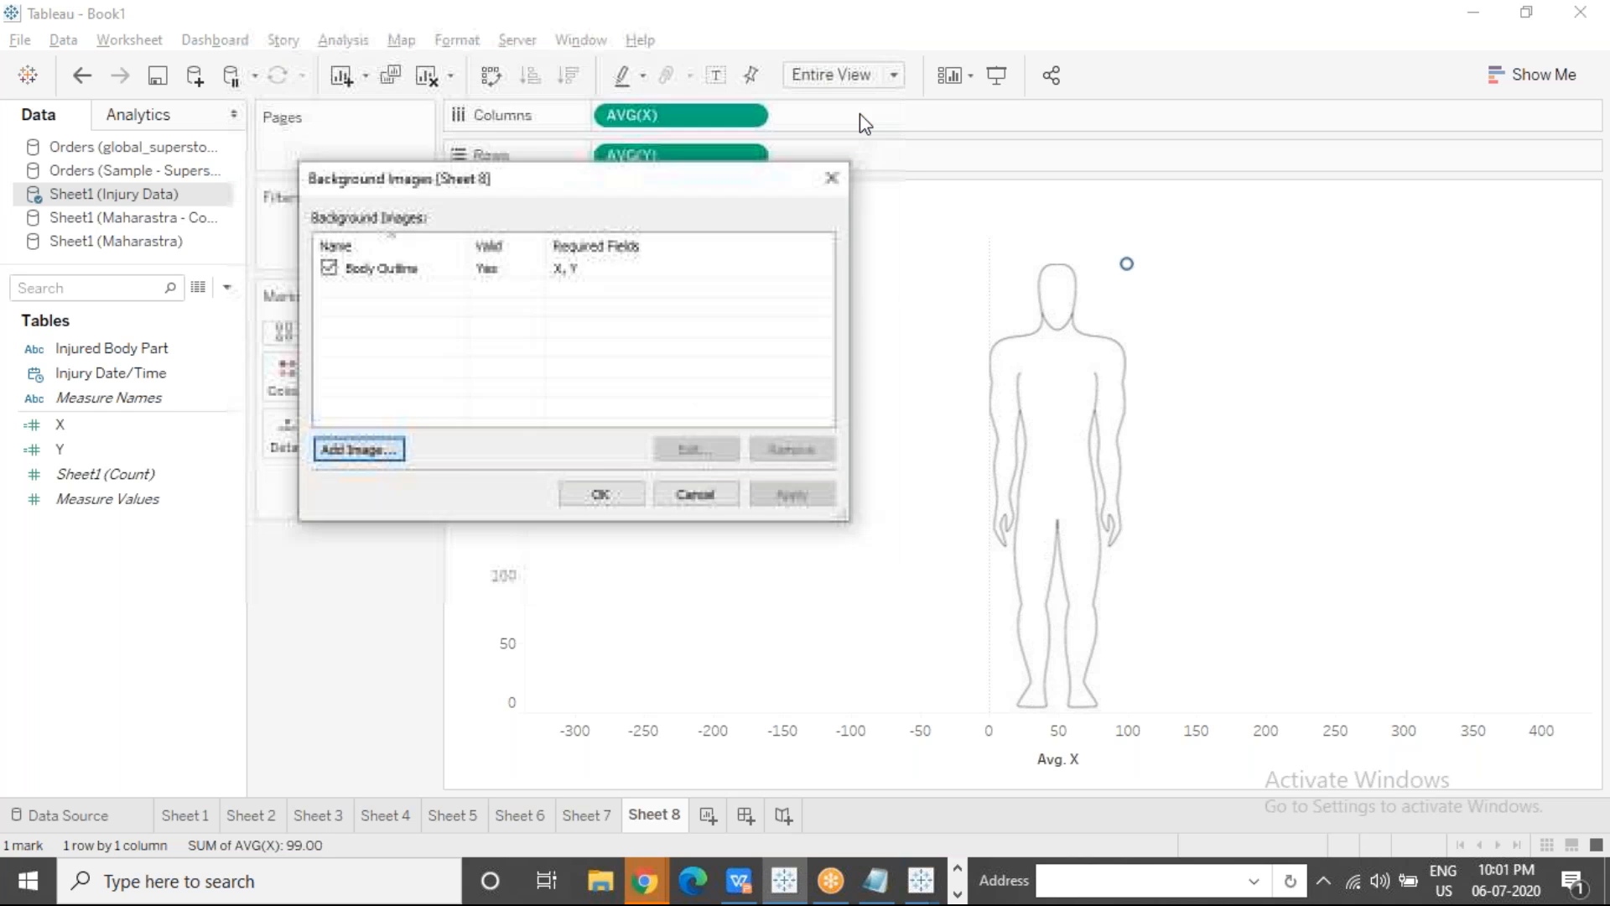
{"action": "left_click", "coordinate": [831, 179]}
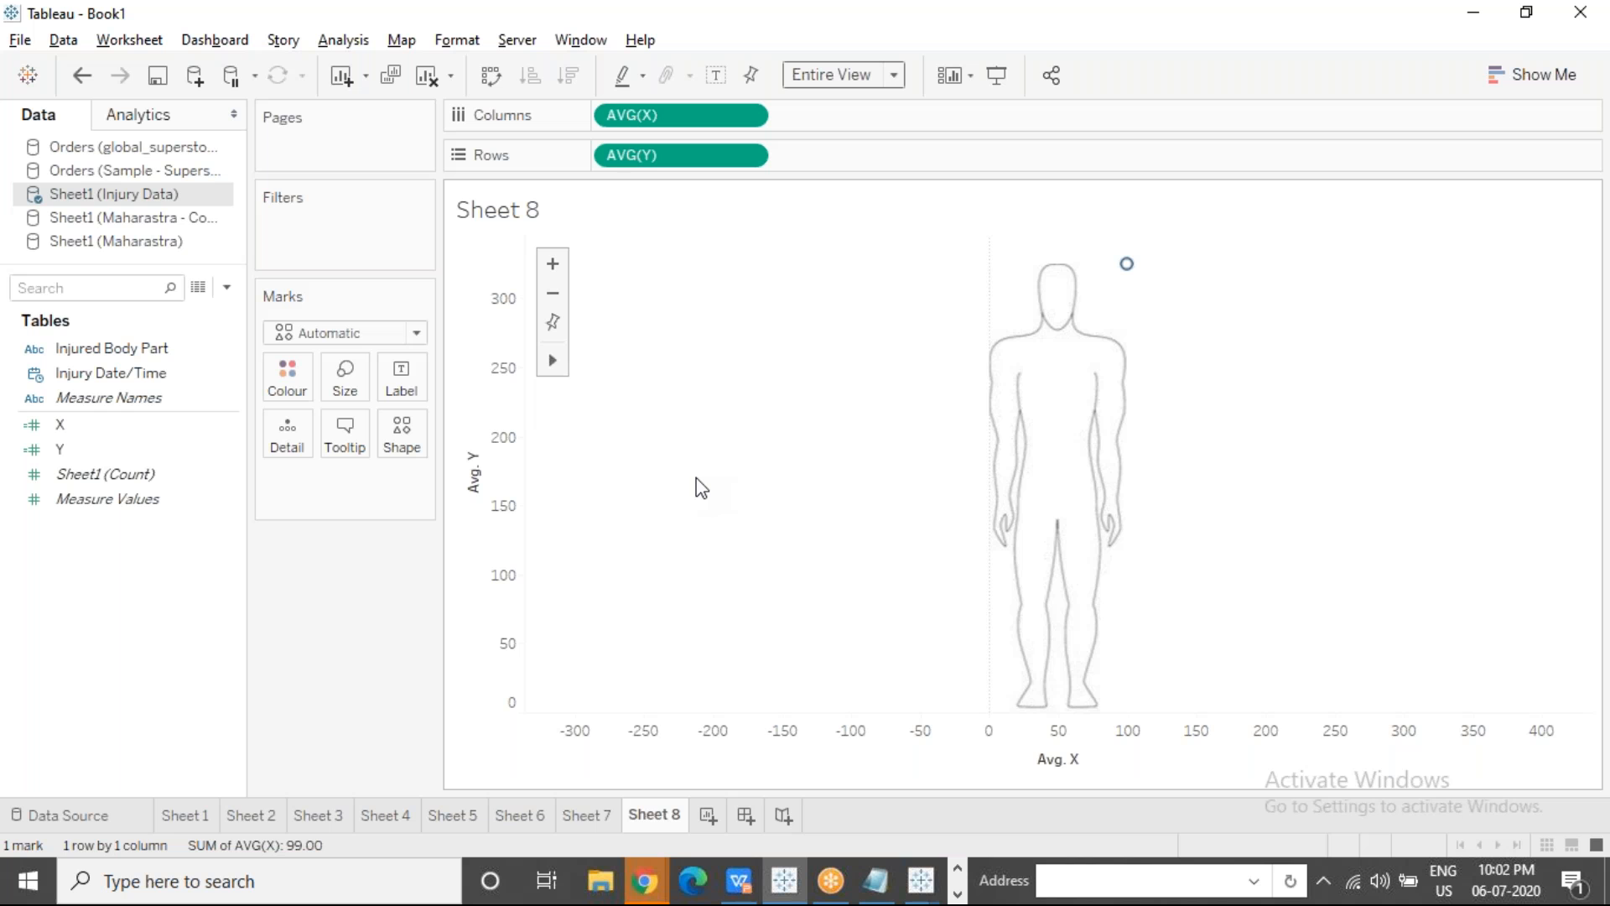
{"action": "left_click", "coordinate": [617, 12]}
{"action": "left_click", "coordinate": [613, 64]}
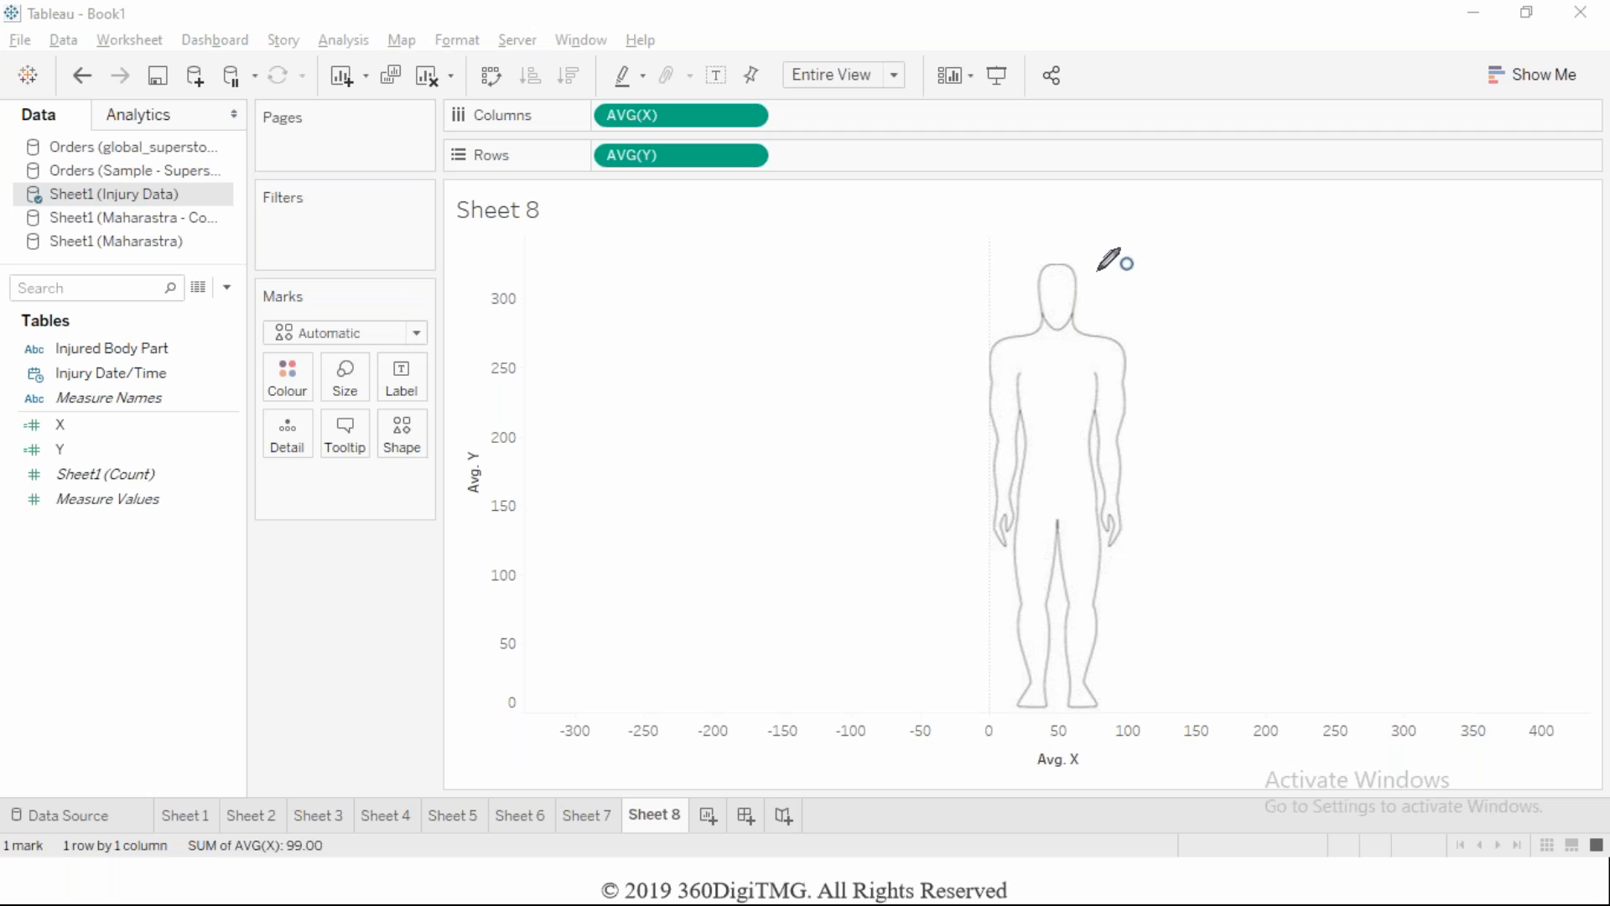
{"action": "left_click", "coordinate": [1056, 273]}
{"action": "left_click_drag", "start_coordinate": [1069, 289], "coordinate": [1069, 284]}
{"action": "left_click", "coordinate": [1057, 343]}
{"action": "left_click", "coordinate": [1109, 356]}
{"action": "left_click", "coordinate": [1110, 440]}
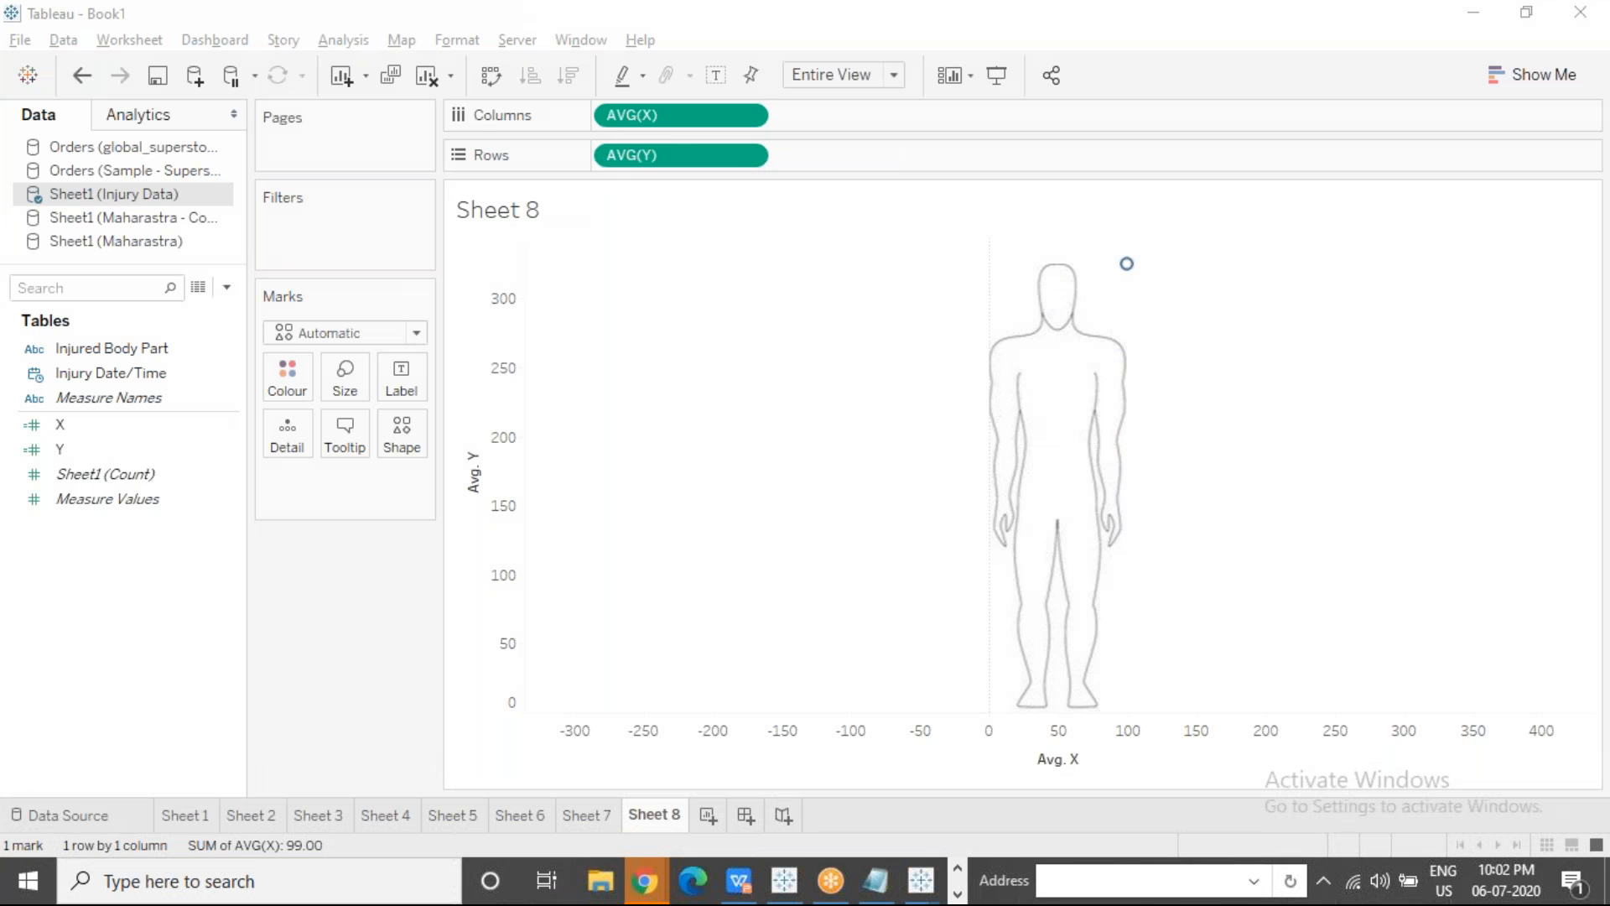
Step: Add a point annotation on the head of the body outline showing Avg. X and Avg. Y, and select it
{"action": "right_click", "coordinate": [1060, 284]}
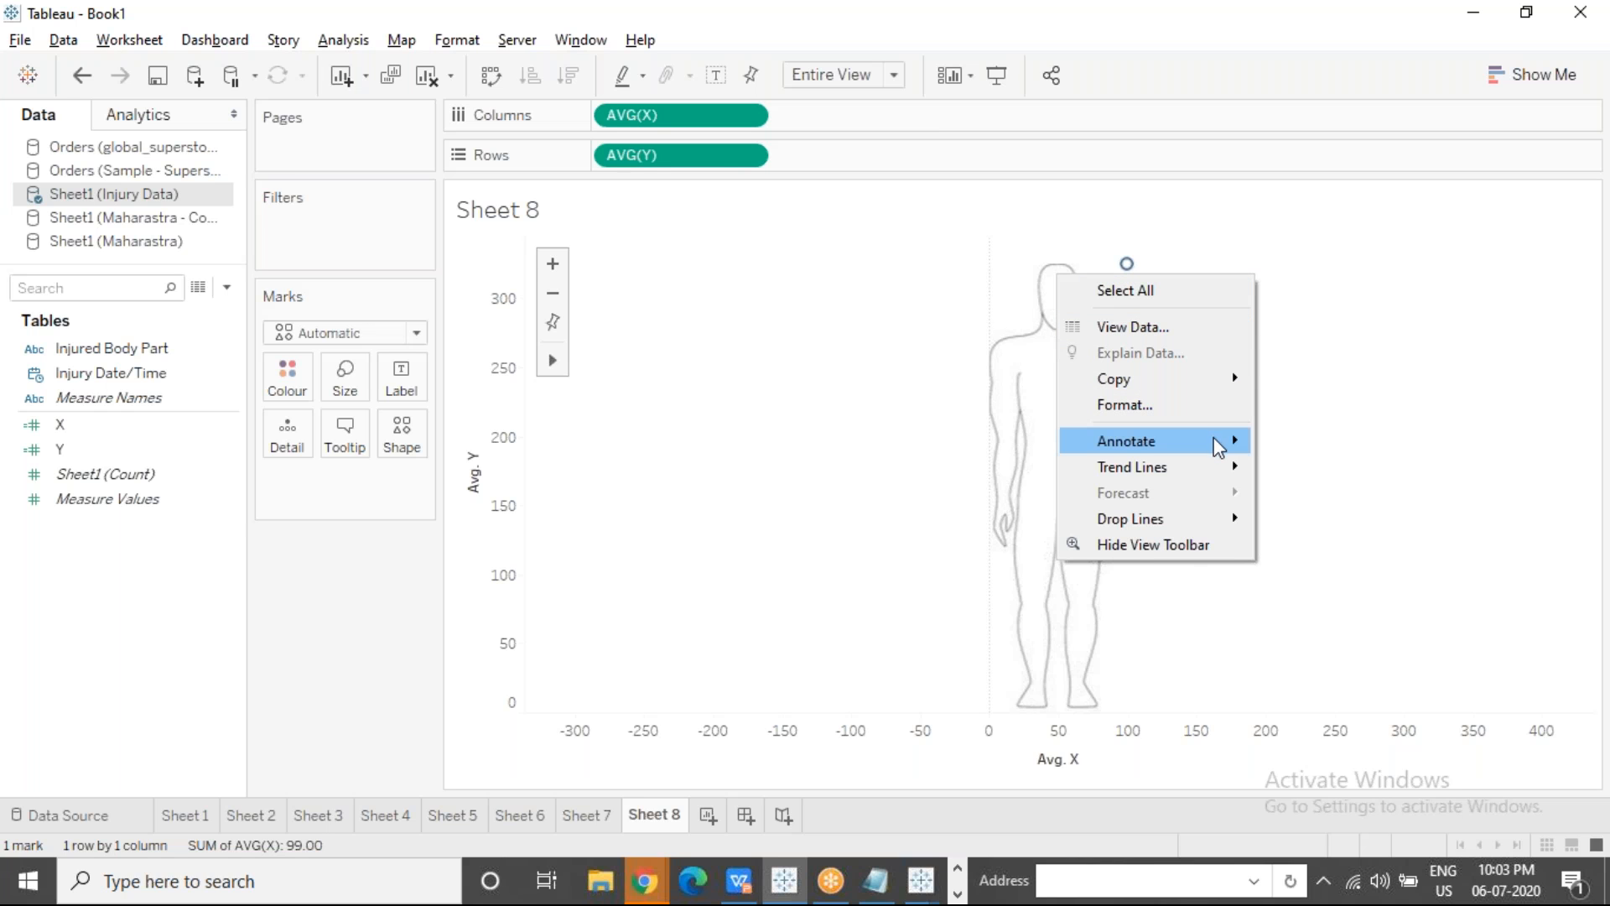
{"action": "mouse_move", "coordinate": [1218, 447]}
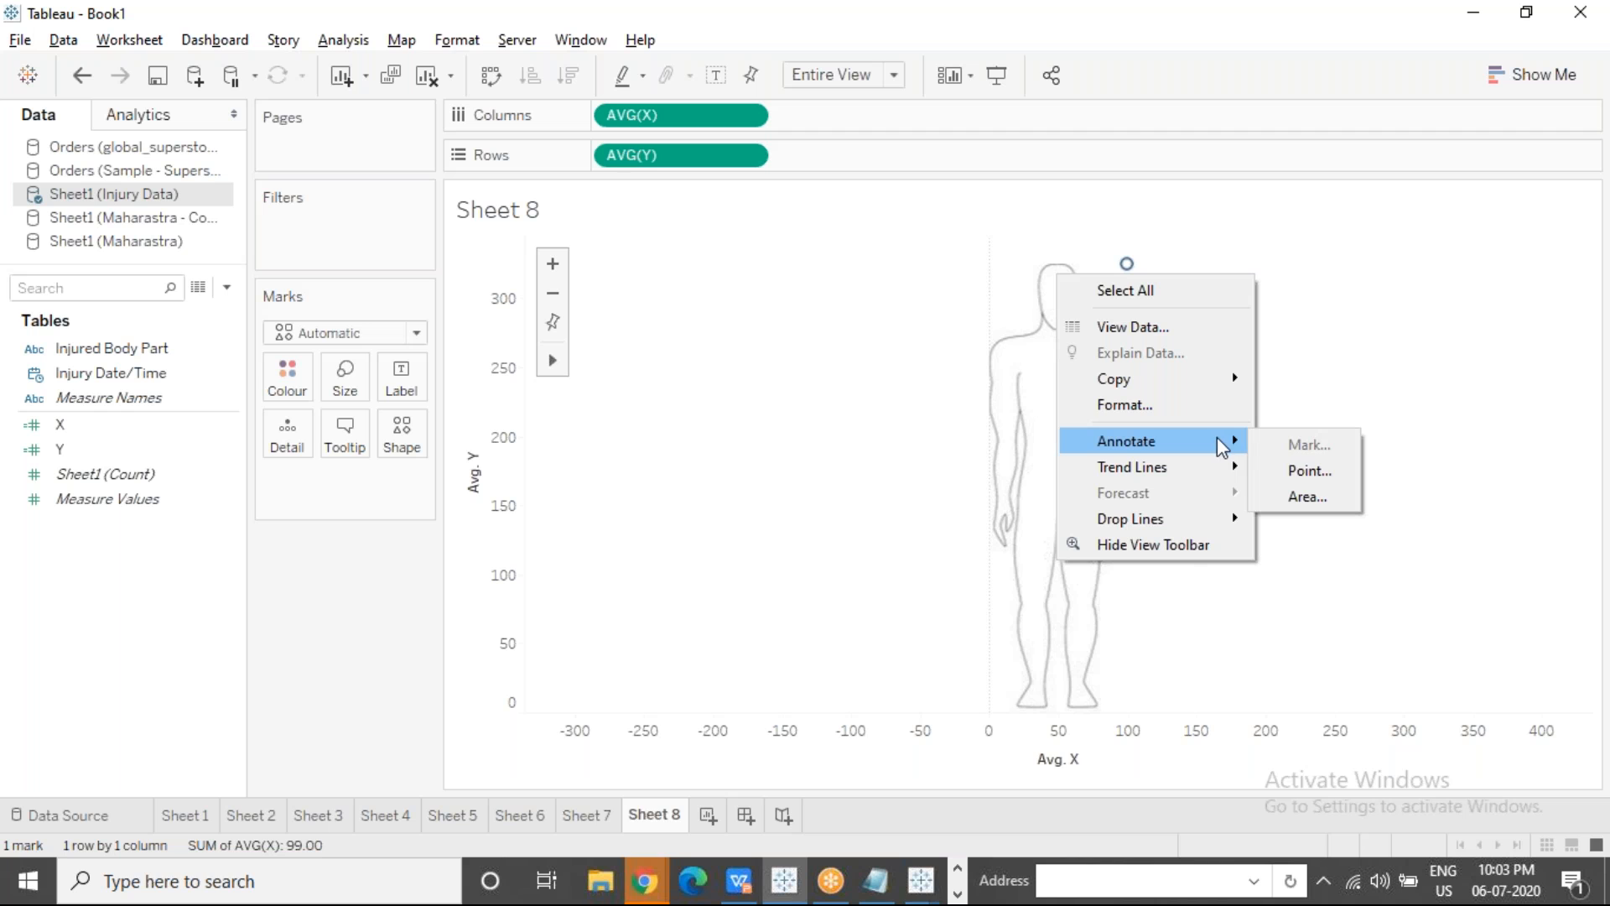
{"action": "left_click", "coordinate": [1345, 473]}
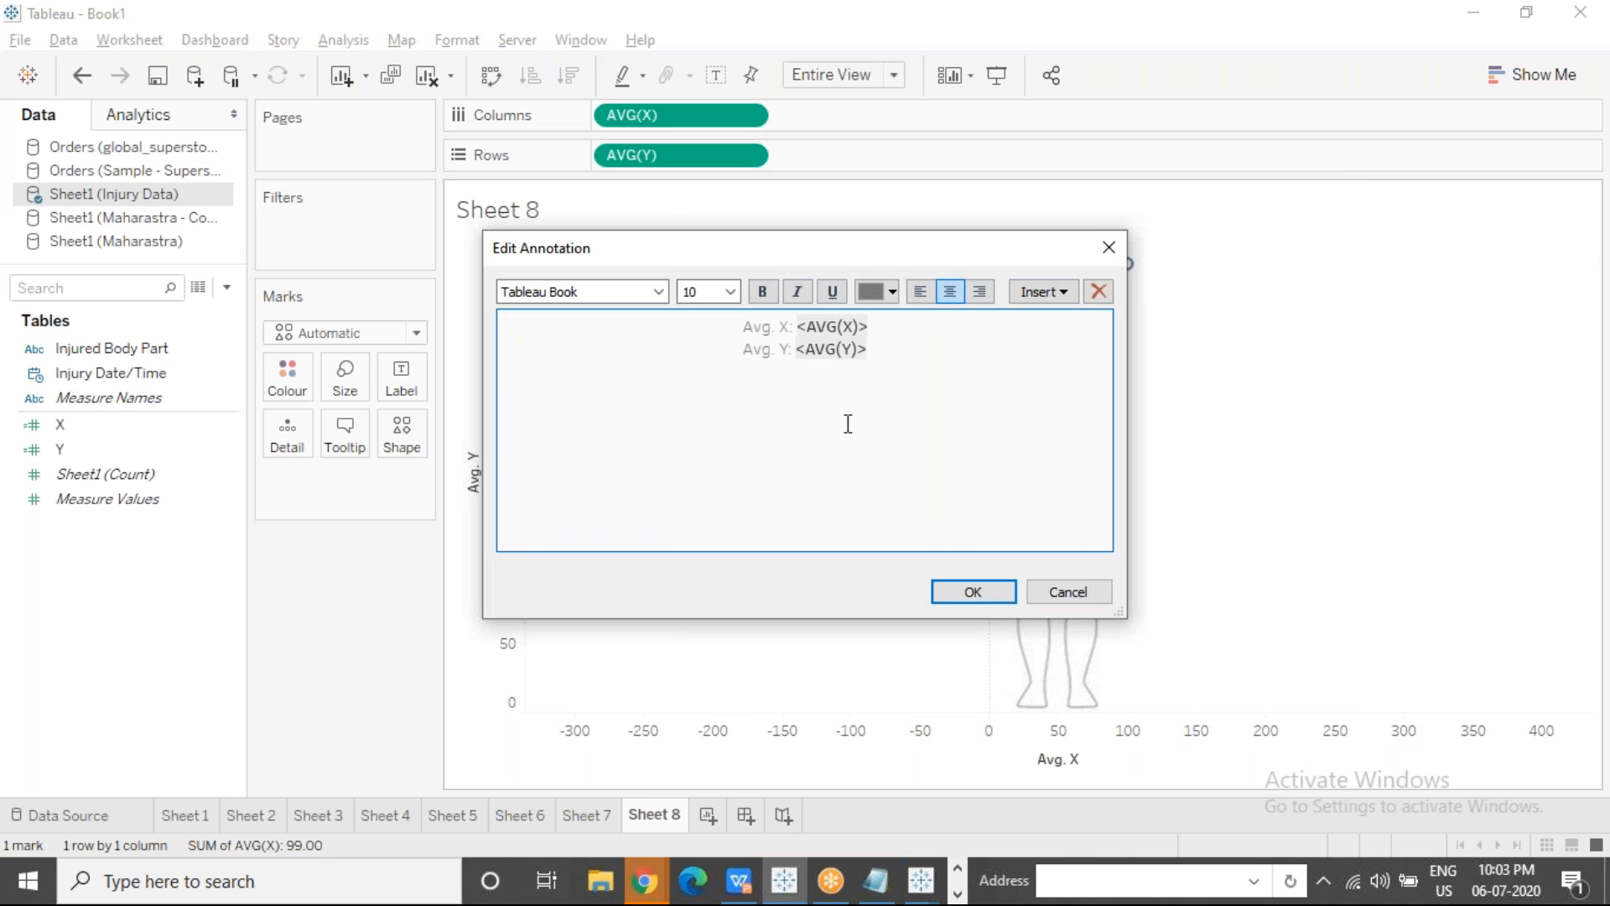
{"action": "left_click", "coordinate": [955, 594]}
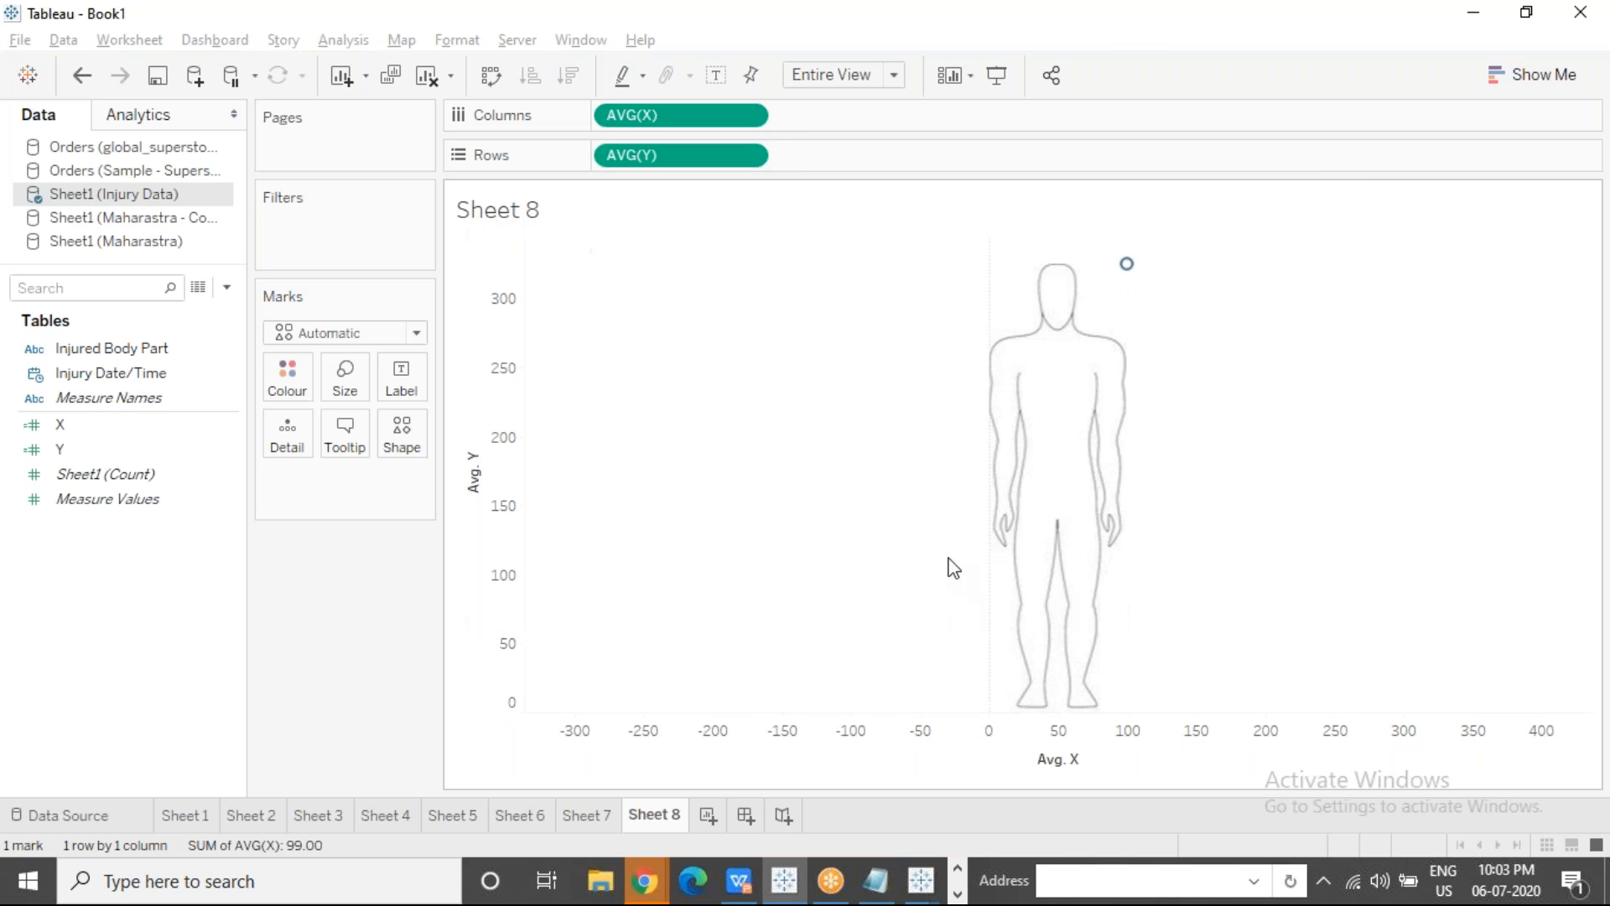
{"action": "left_click", "coordinate": [1243, 292]}
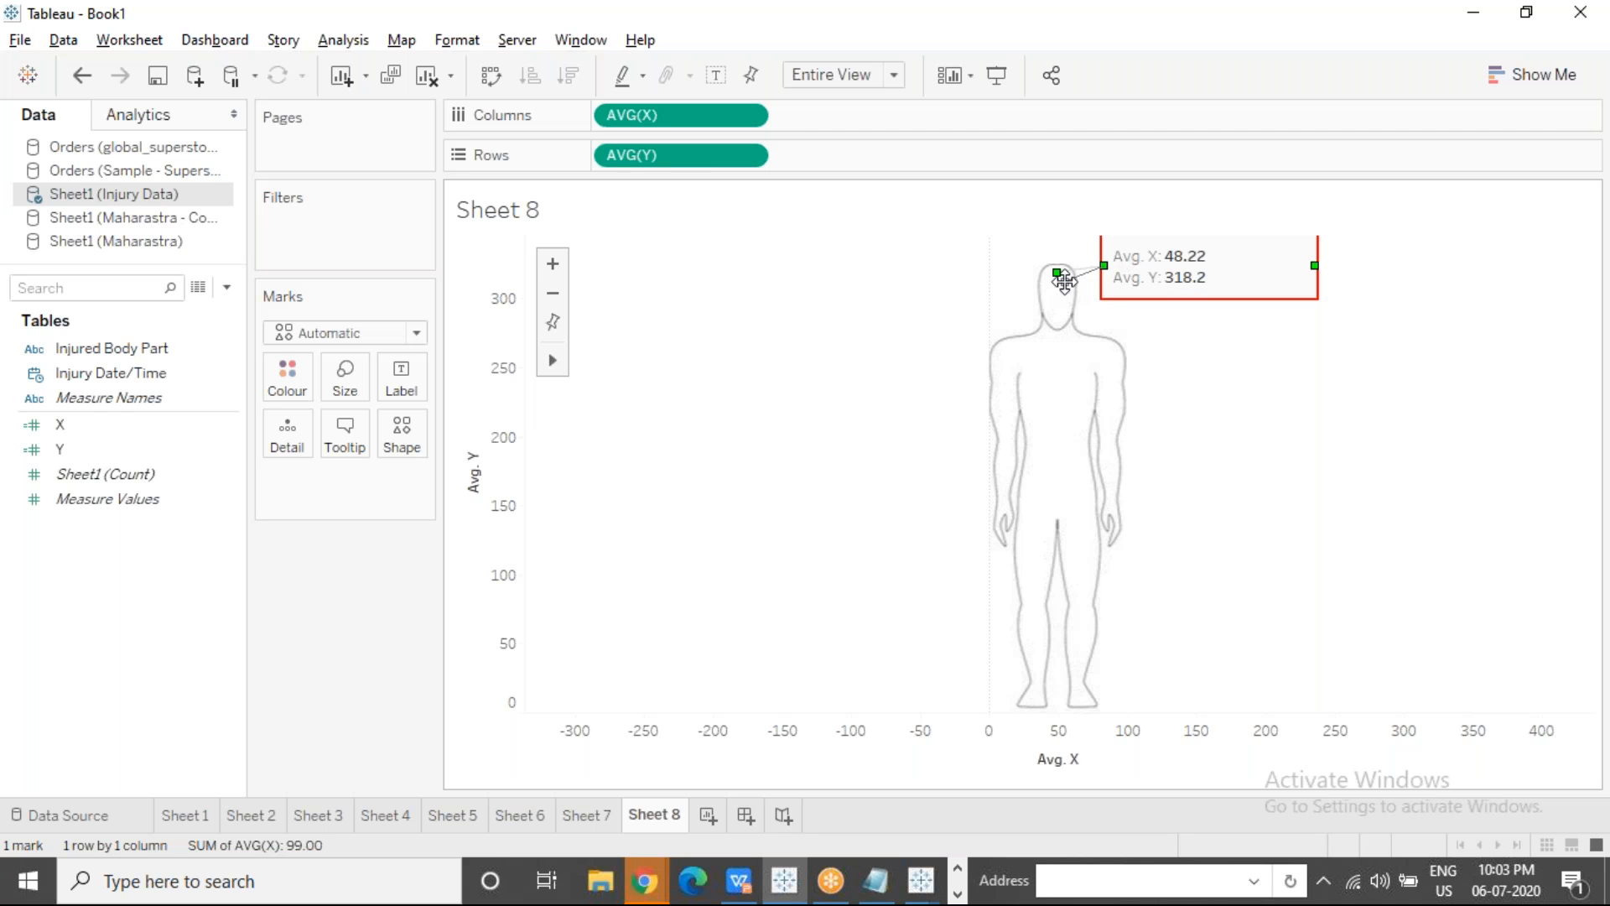
Step: Move the annotation's anchor point from the head to the chest, and delete the annotation
{"action": "left_click_drag", "start_coordinate": [1064, 283], "coordinate": [1073, 292]}
{"action": "mouse_move", "coordinate": [1066, 282]}
{"action": "left_mouse_down"}
{"action": "mouse_move", "coordinate": [1057, 343]}
{"action": "mouse_move", "coordinate": [1108, 348]}
{"action": "mouse_move", "coordinate": [1109, 436]}
{"action": "mouse_move", "coordinate": [1056, 378]}
{"action": "left_mouse_up"}
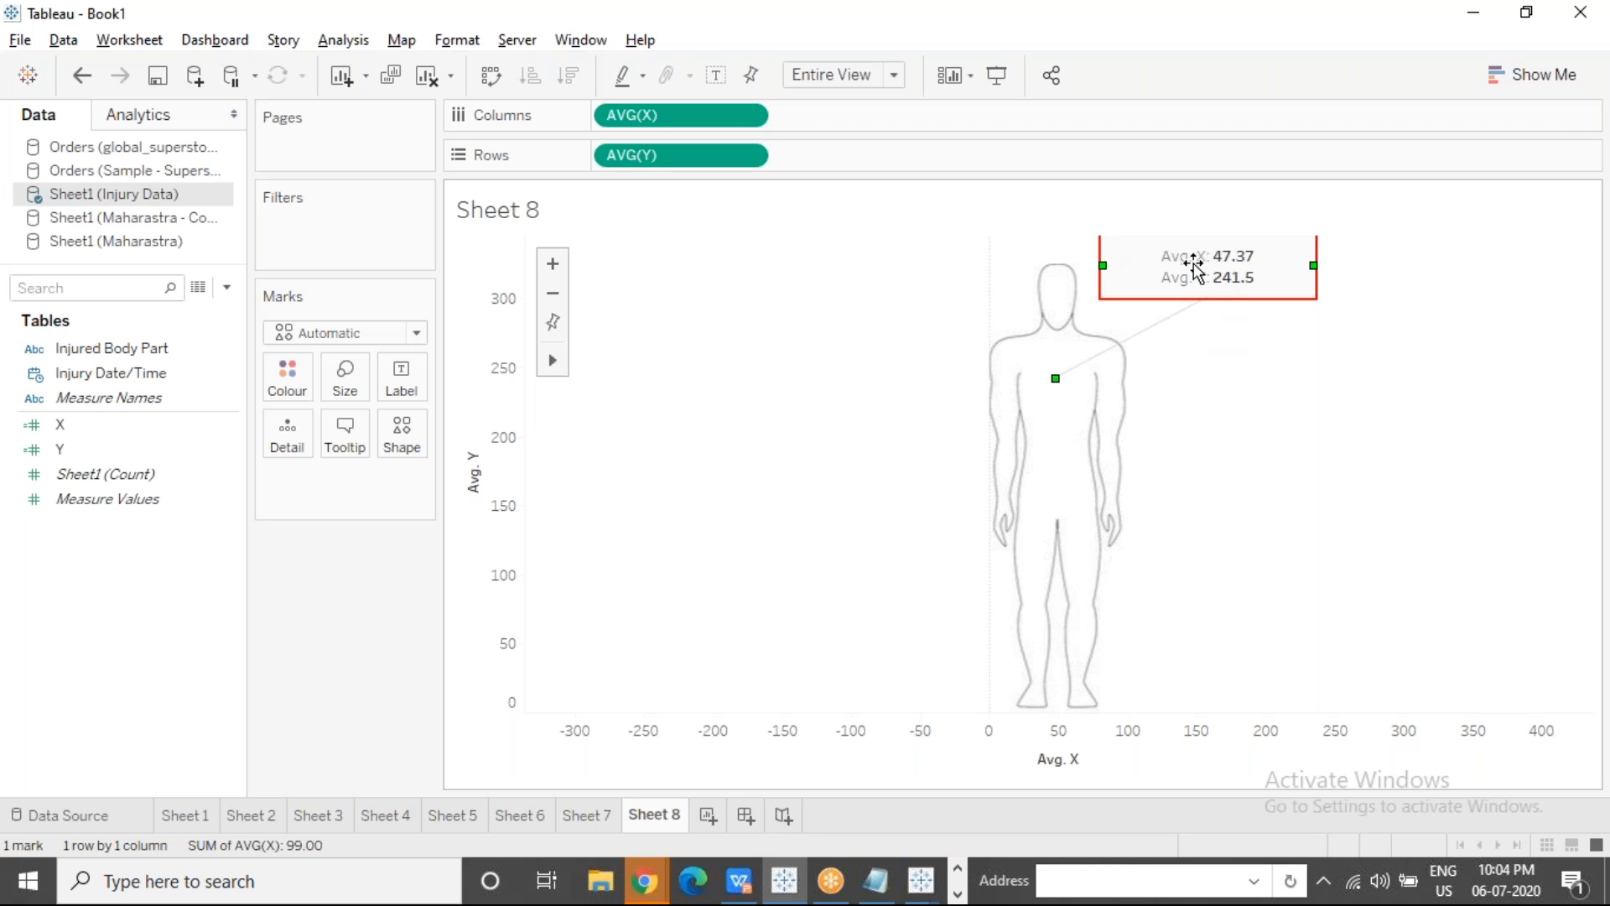
{"action": "key", "text": "Delete"}
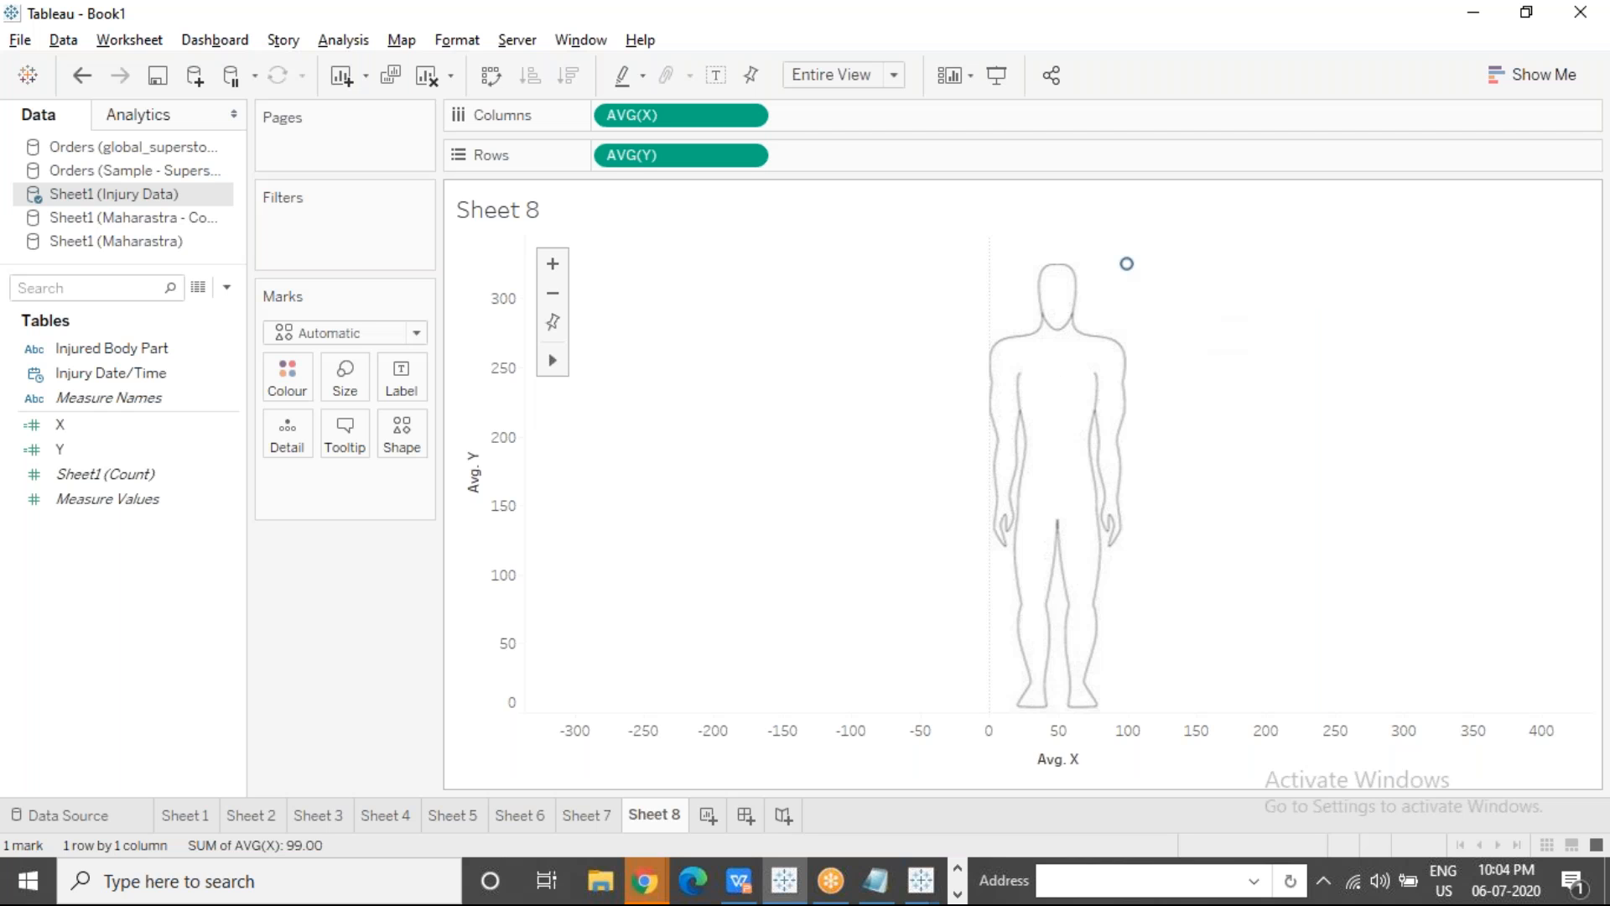
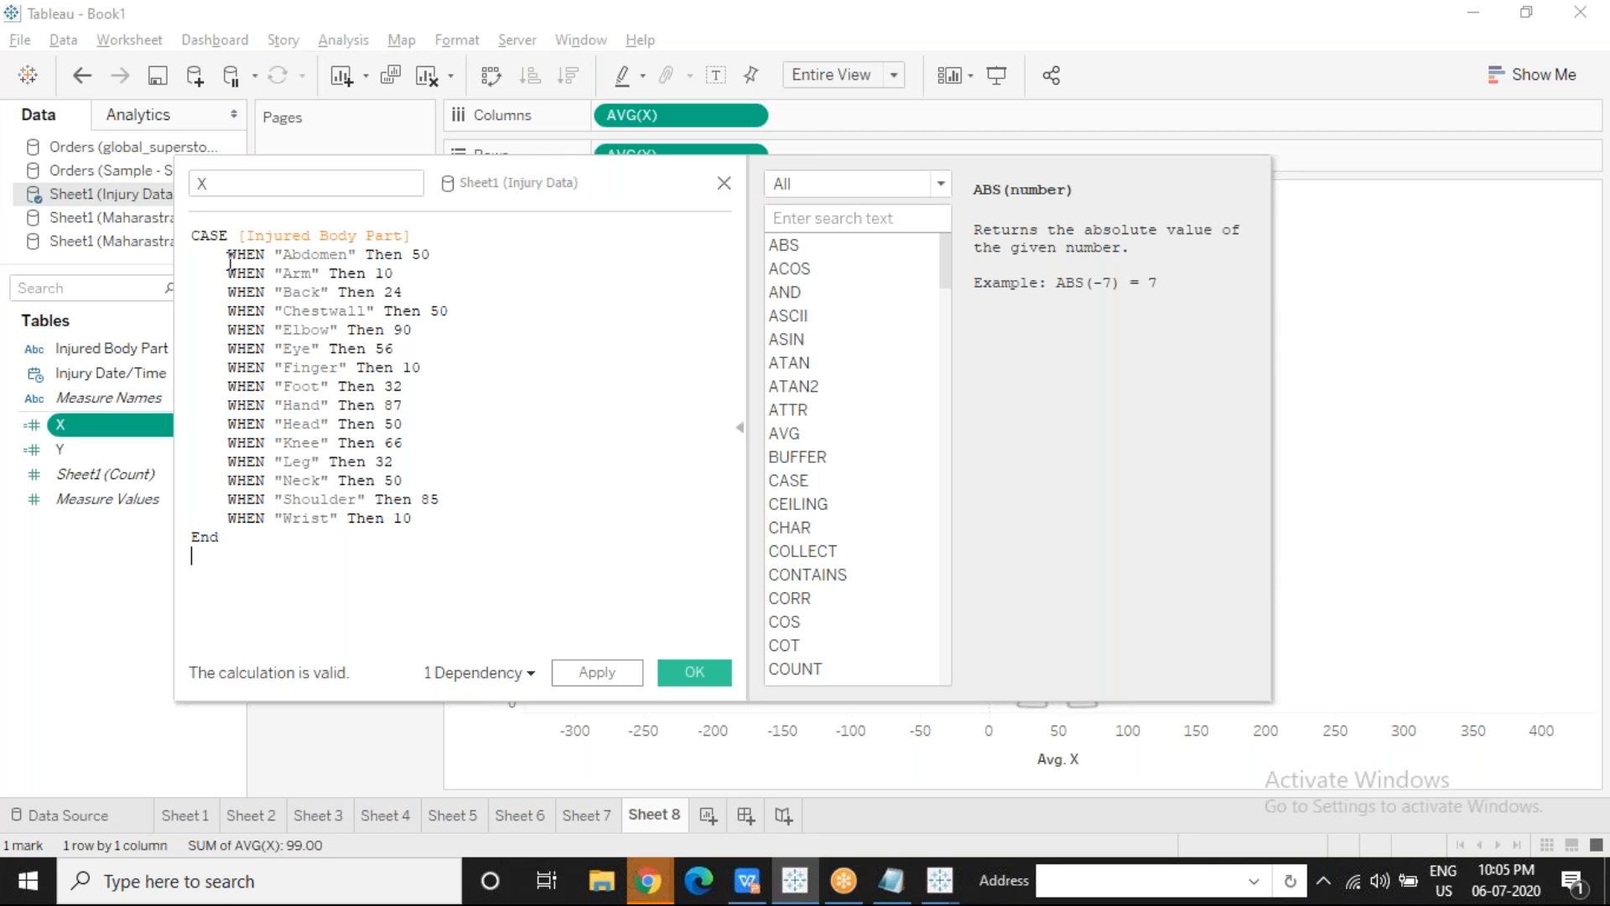
Step: Review the Injured Body Part expression and the Abdomen, Arm and Back conditions in the X calculation, and save the field
{"action": "left_click_drag", "start_coordinate": [235, 236], "coordinate": [434, 226]}
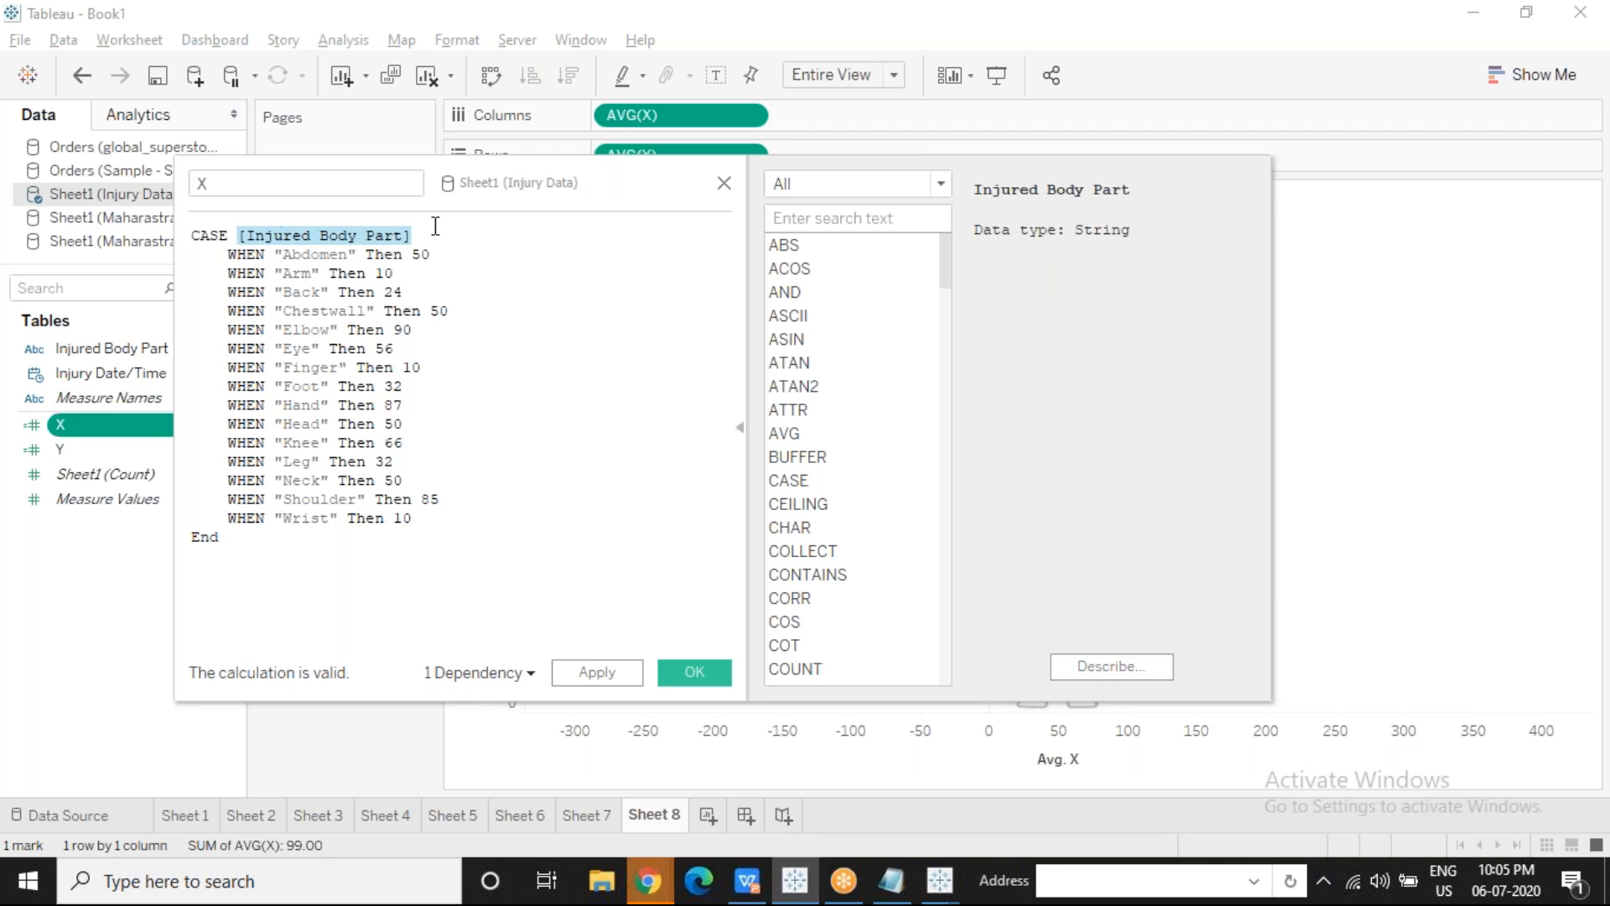
{"action": "left_click", "coordinate": [236, 235]}
{"action": "left_click_drag", "start_coordinate": [236, 236], "coordinate": [442, 229]}
{"action": "left_click_drag", "start_coordinate": [277, 254], "coordinate": [506, 251]}
{"action": "left_click_drag", "start_coordinate": [276, 273], "coordinate": [449, 276]}
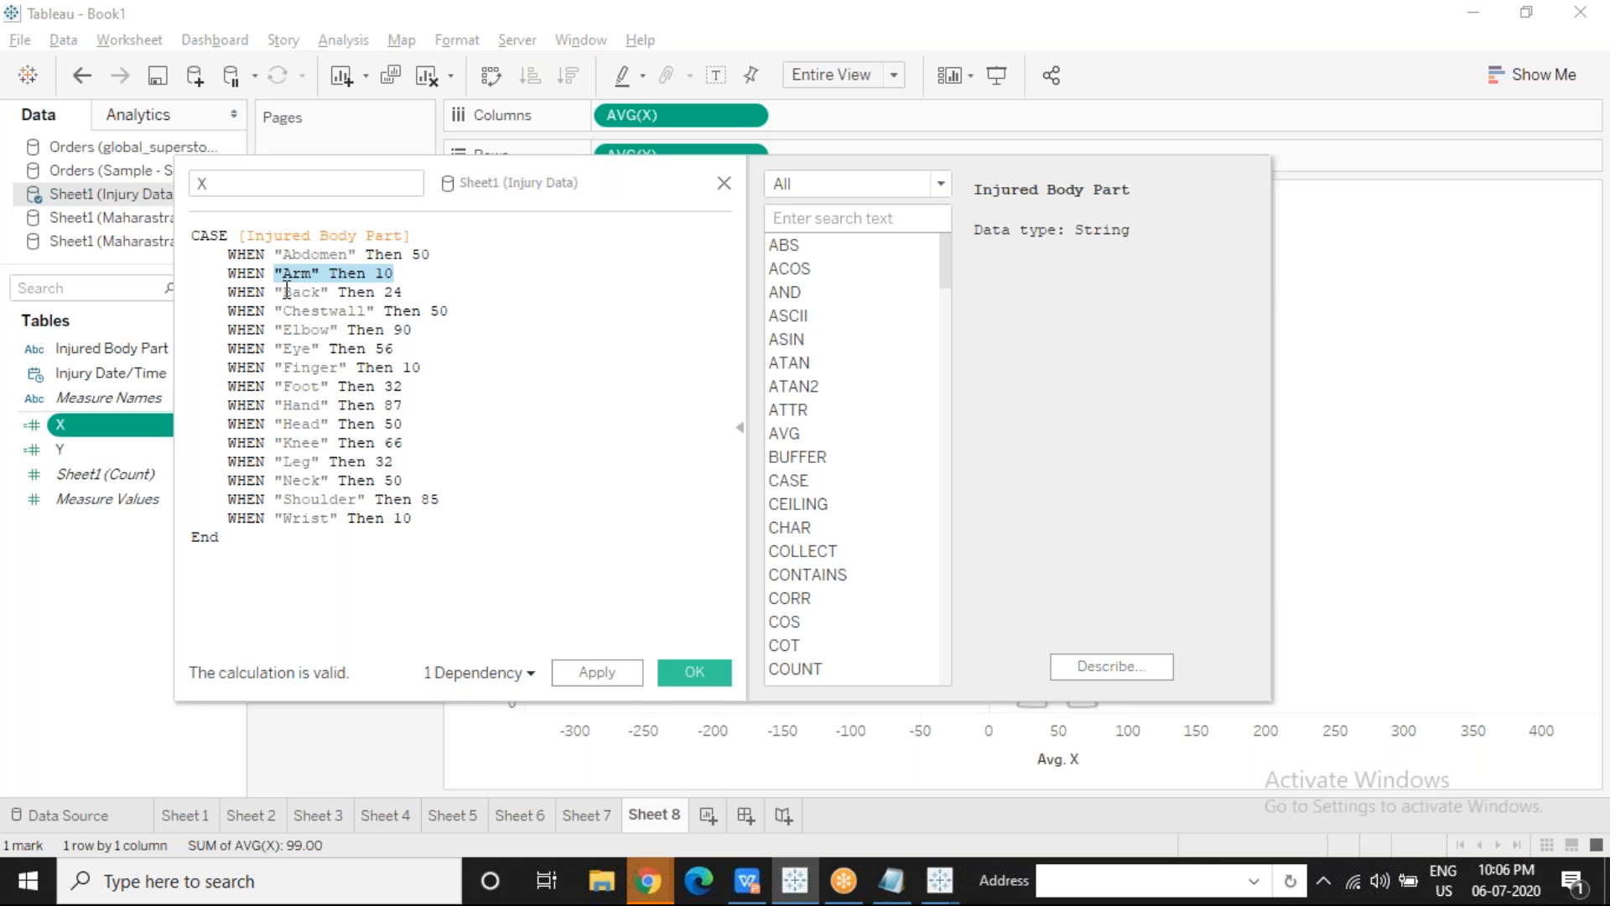
{"action": "left_click_drag", "start_coordinate": [276, 291], "coordinate": [443, 290]}
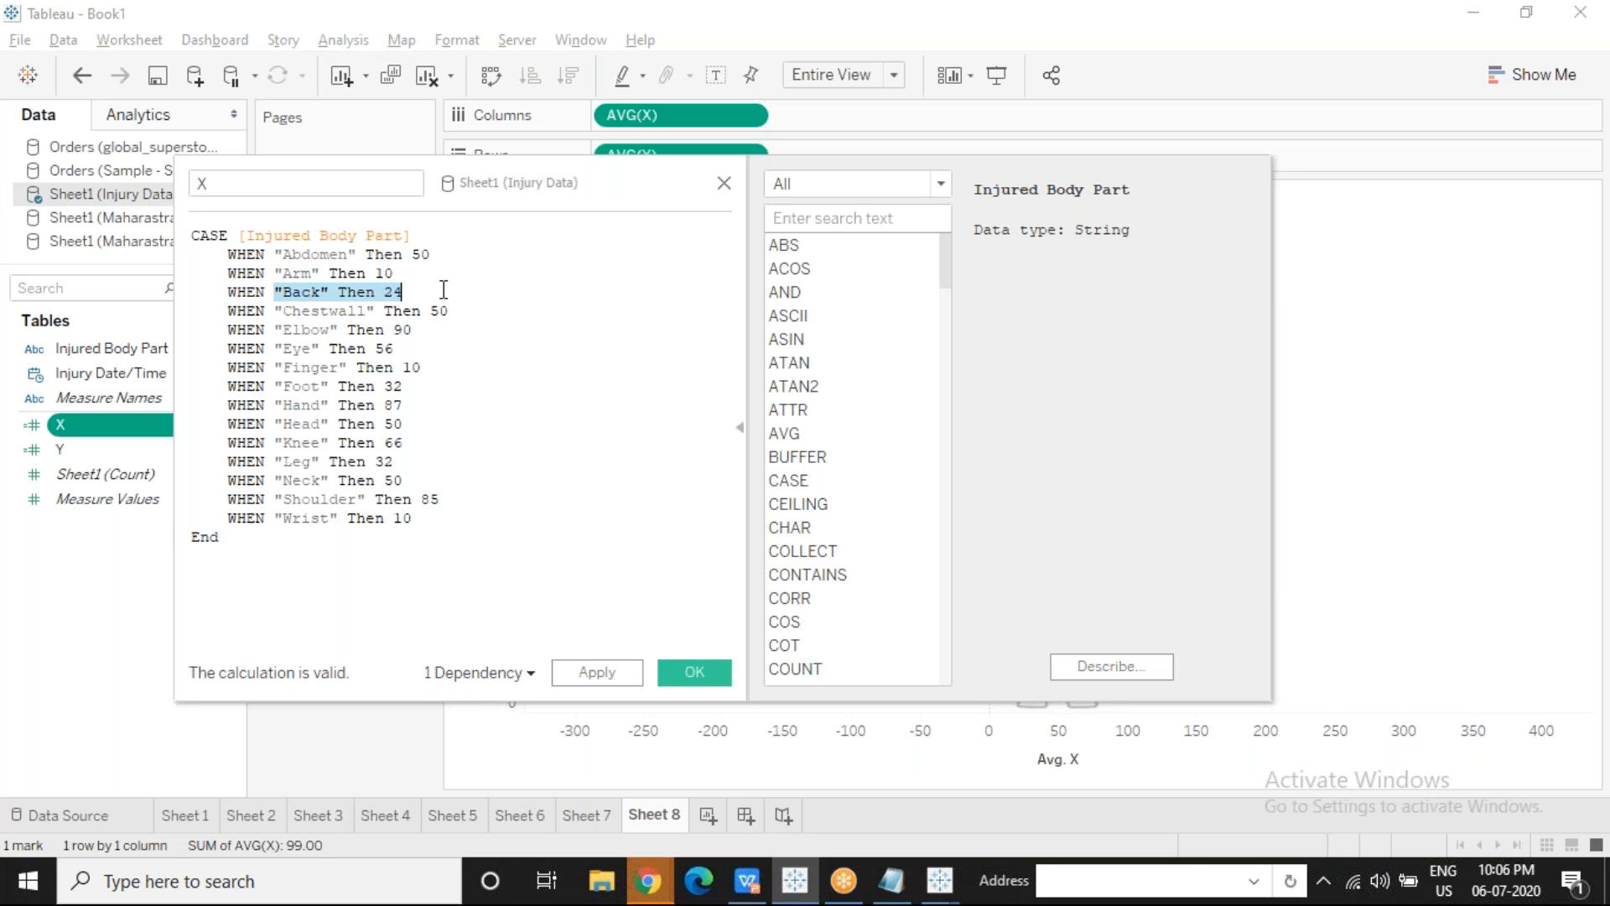
{"action": "left_click", "coordinate": [244, 568]}
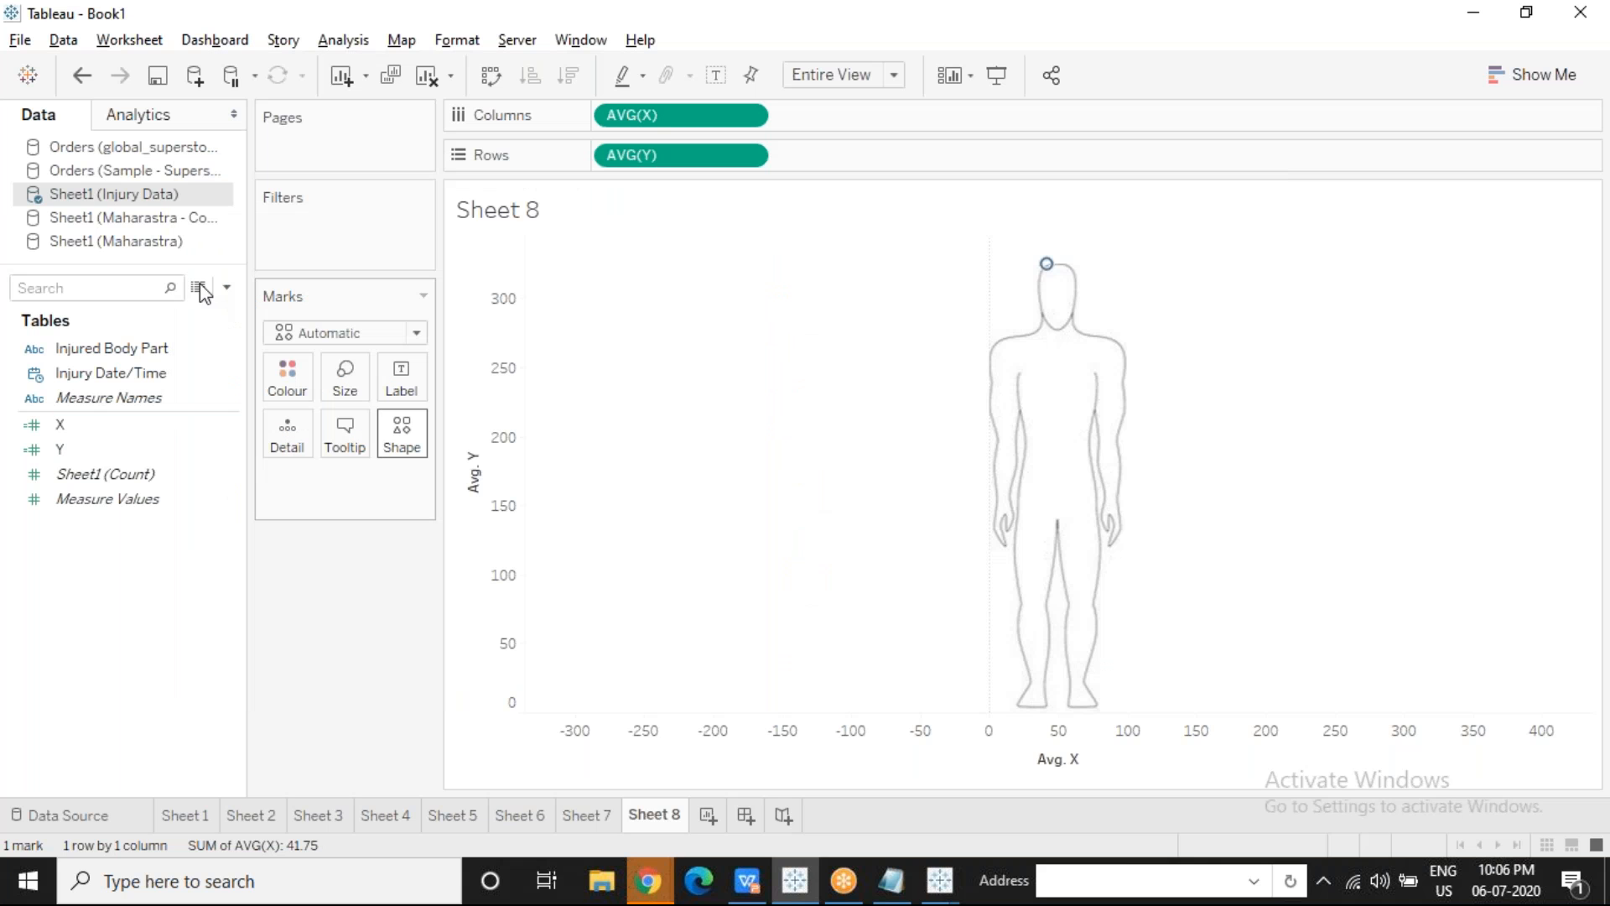
Step: View the underlying Injury Data rows to check the X and Y values per body part, and inspect the plotted mark
{"action": "left_click", "coordinate": [199, 288]}
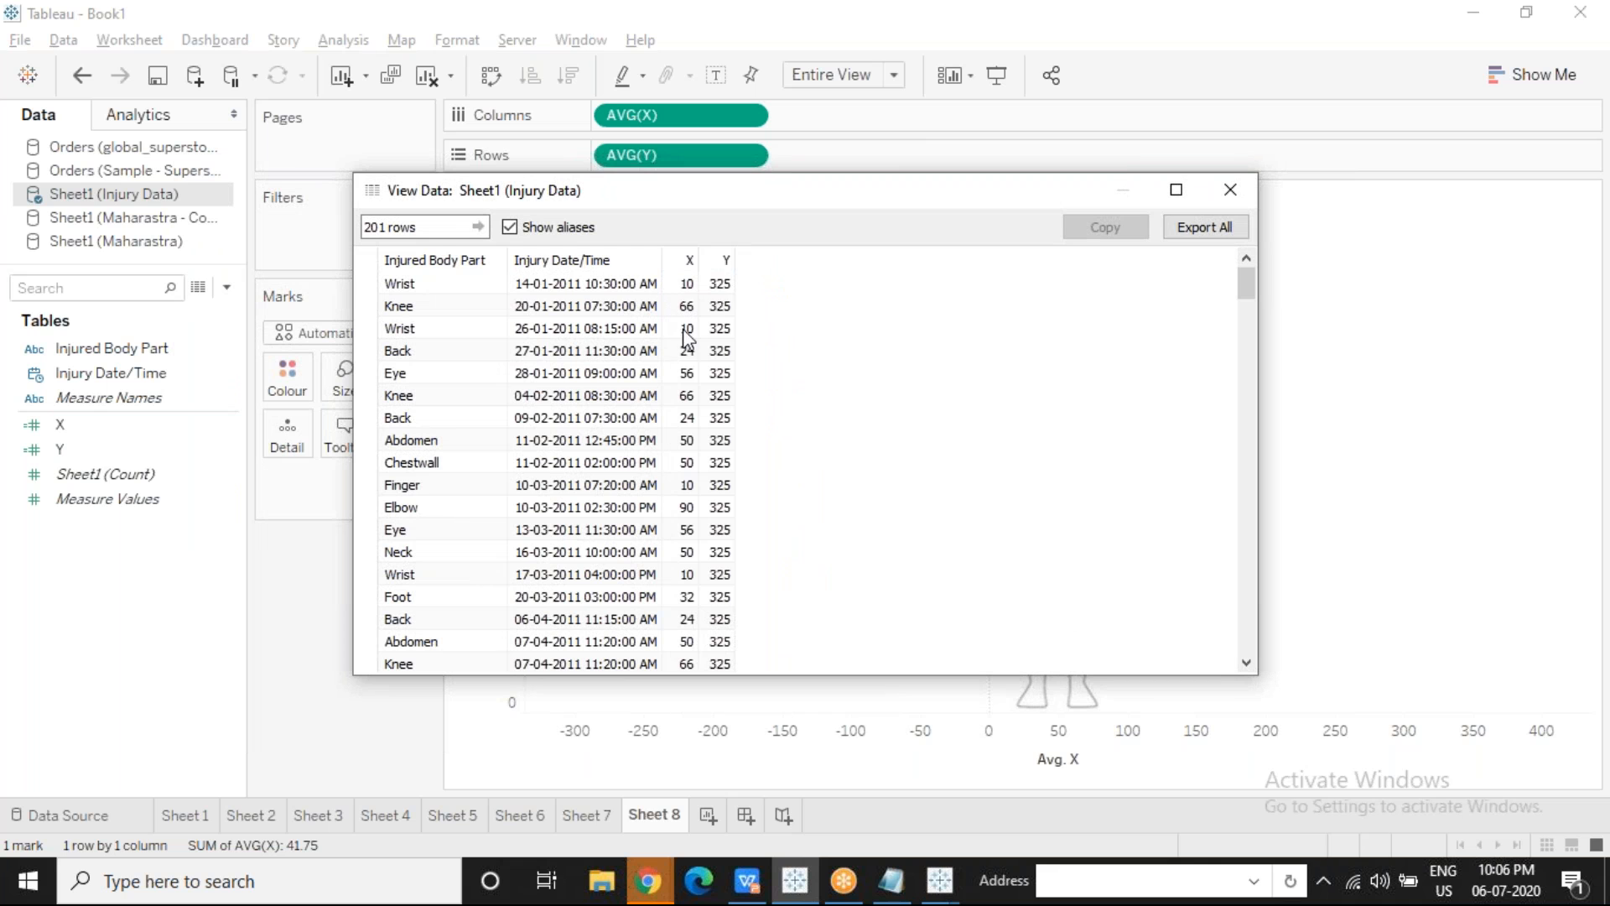
{"action": "key", "text": "Escape"}
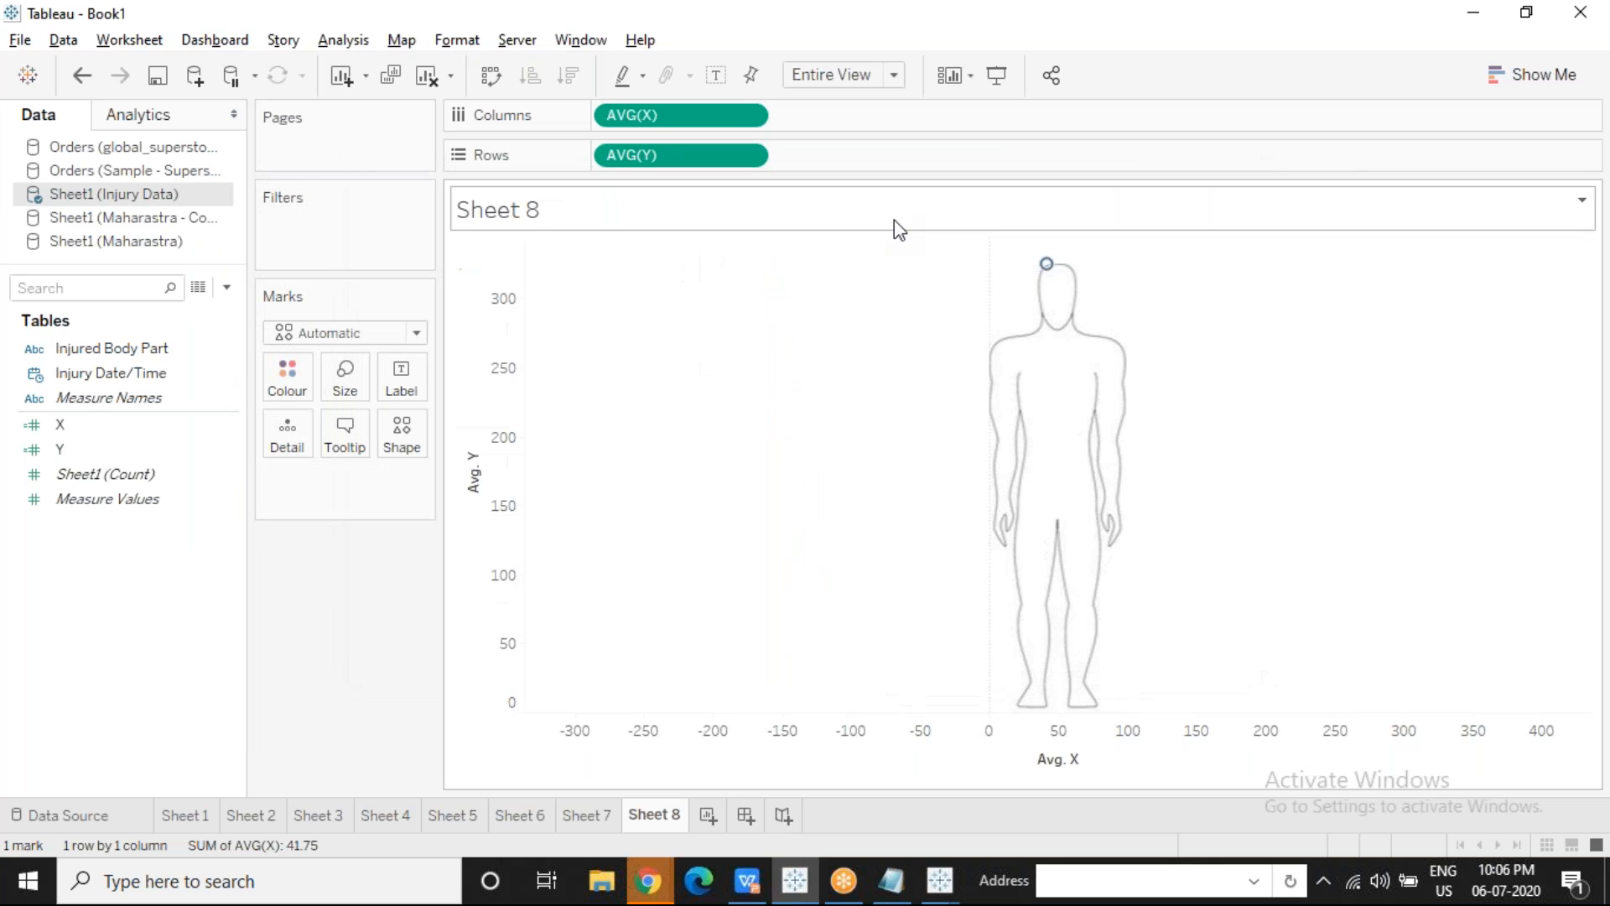
{"action": "mouse_move", "coordinate": [1047, 267]}
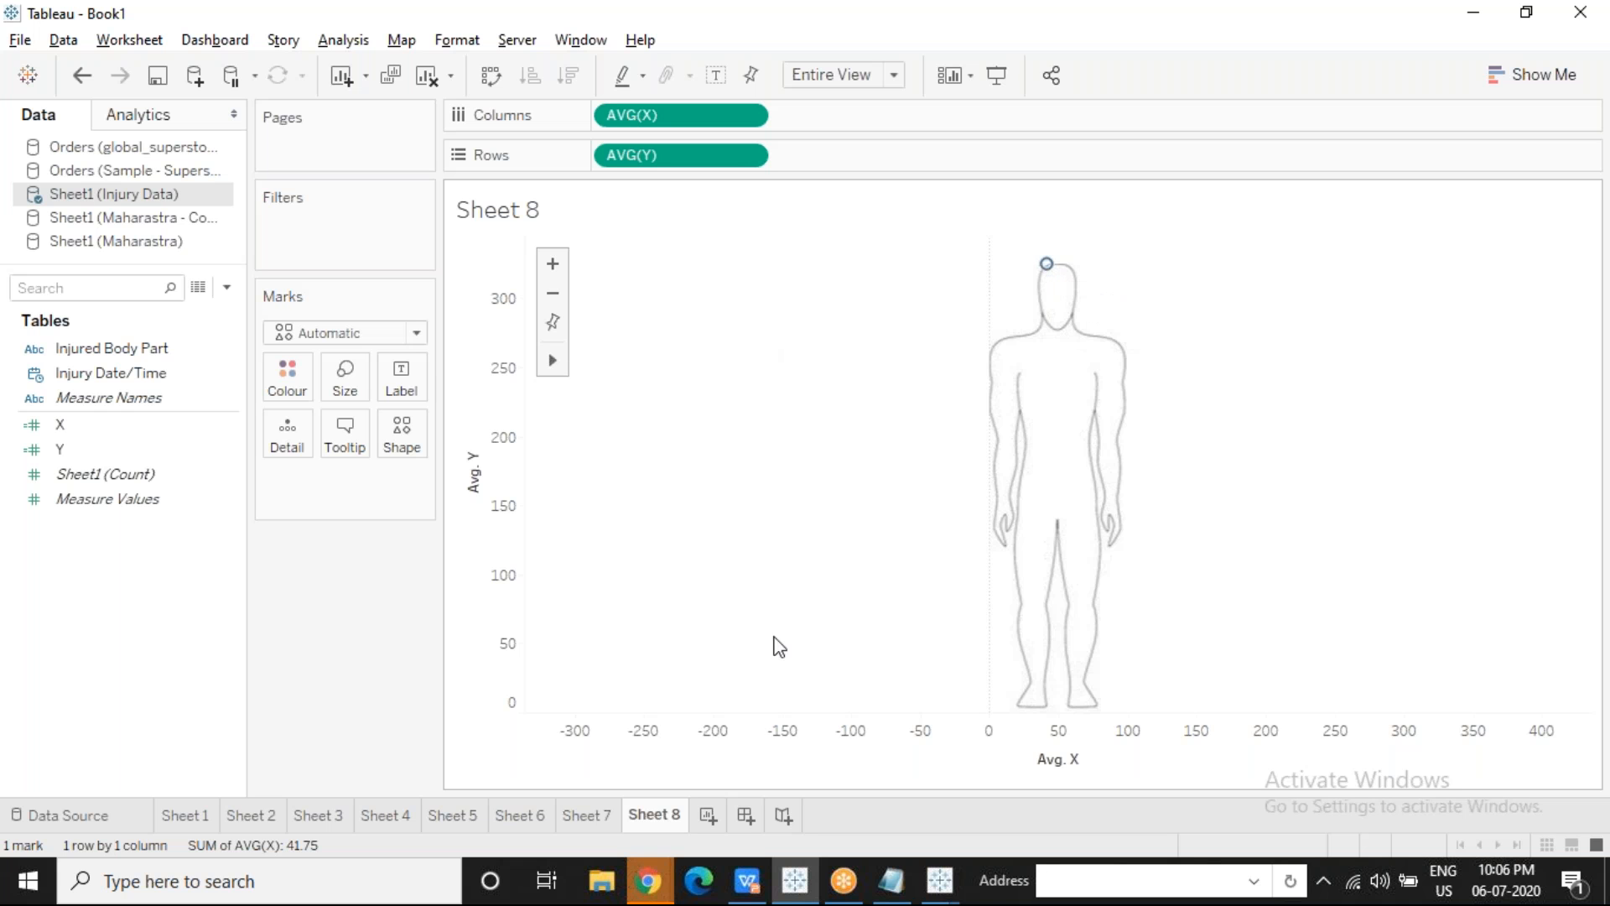
Step: Switch to the WPS Office presentation, copy the CASE [Injured Body Part] formula for Y from slide 64, and return to Book1 in Tableau
{"action": "left_click", "coordinate": [747, 881]}
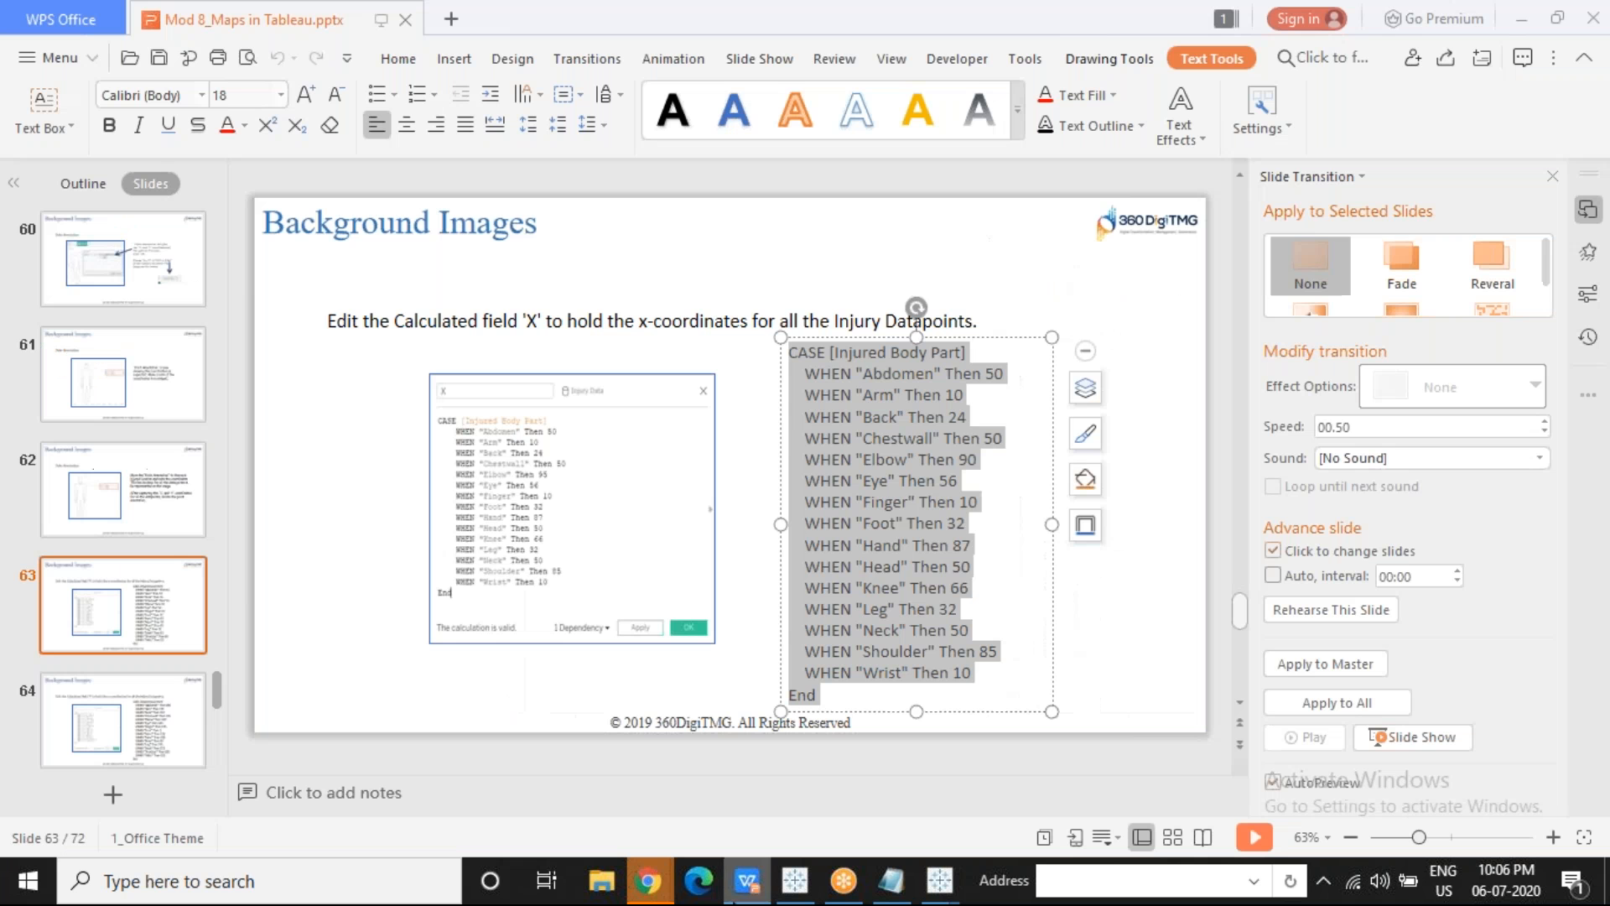
{"action": "left_click", "coordinate": [349, 683]}
{"action": "key", "text": "Page_Down"}
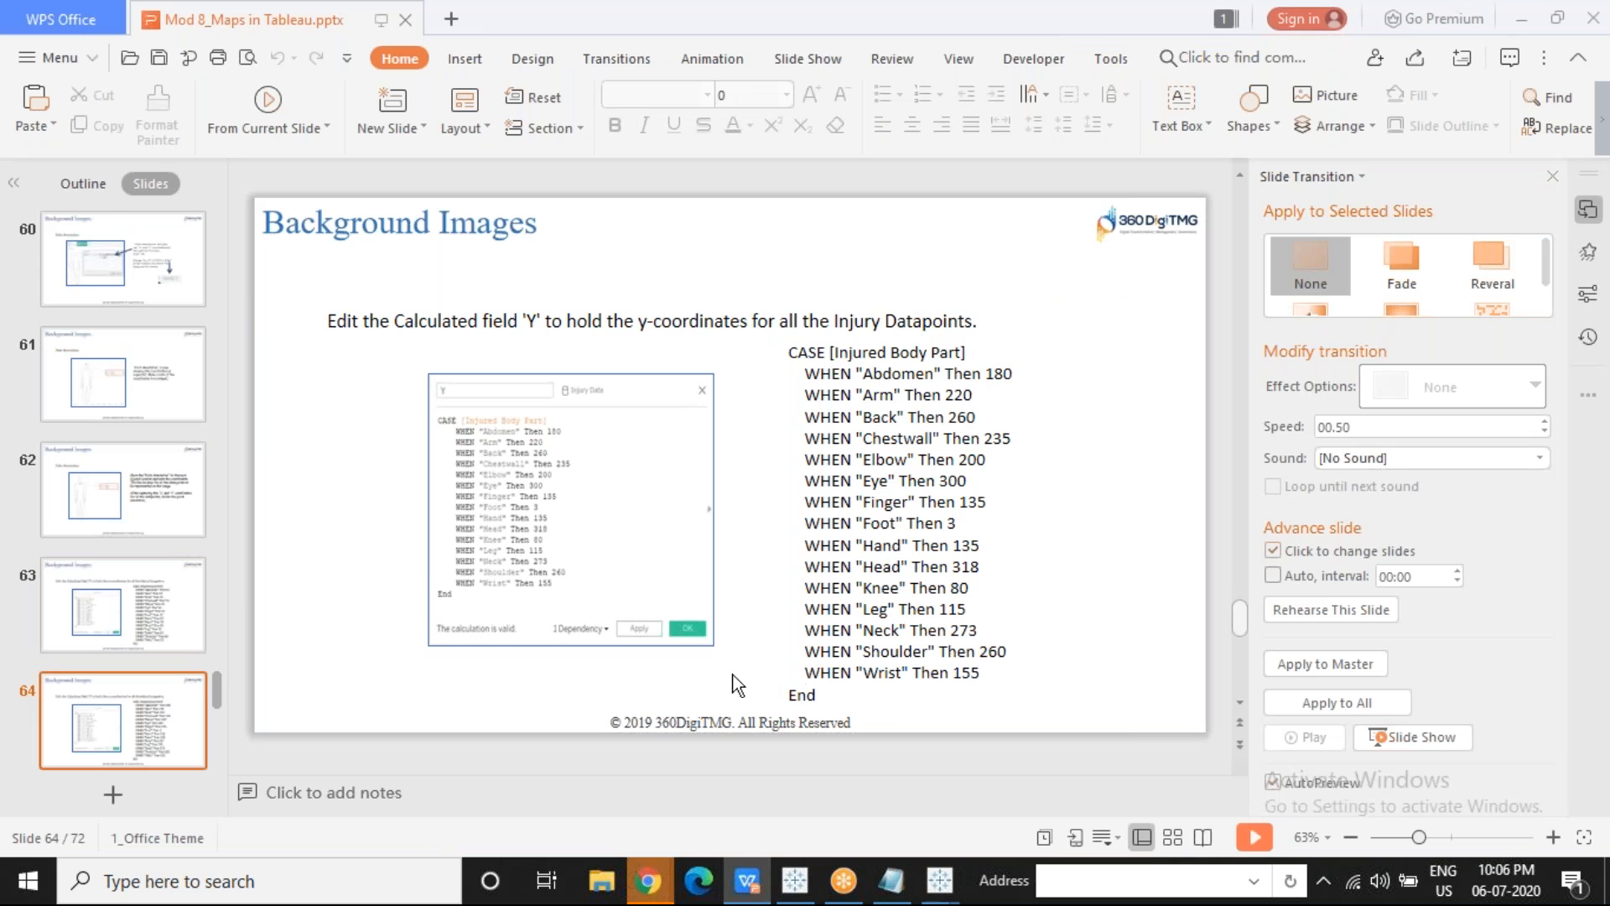
{"action": "left_click_drag", "start_coordinate": [822, 695], "coordinate": [788, 351]}
{"action": "key", "text": "ctrl+c"}
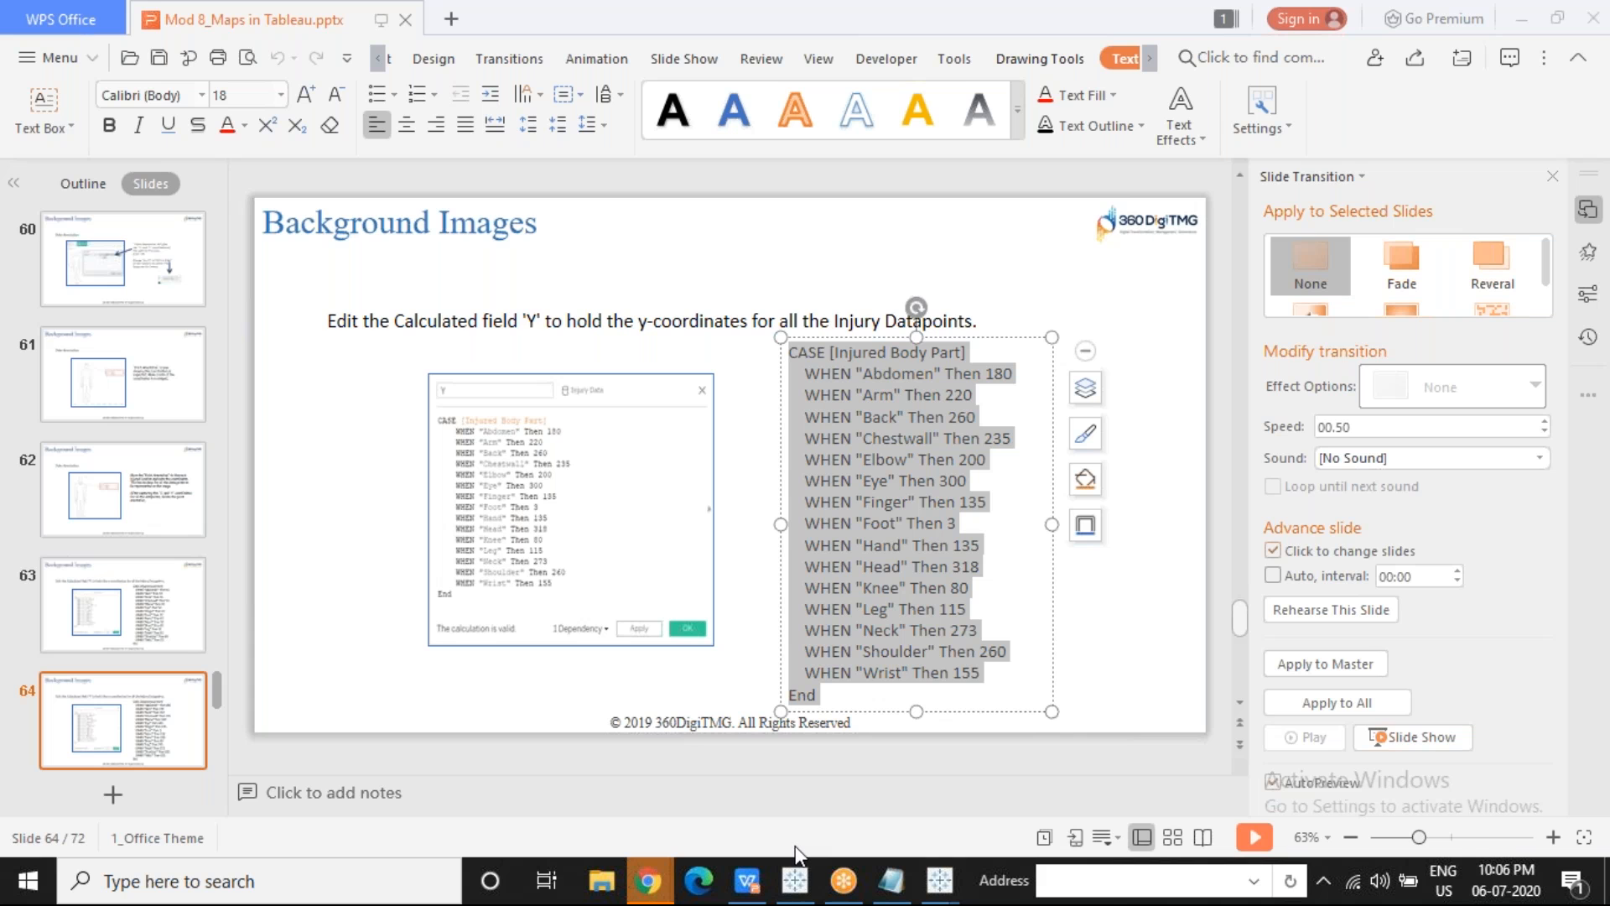
{"action": "key", "text": "alt+Tab"}
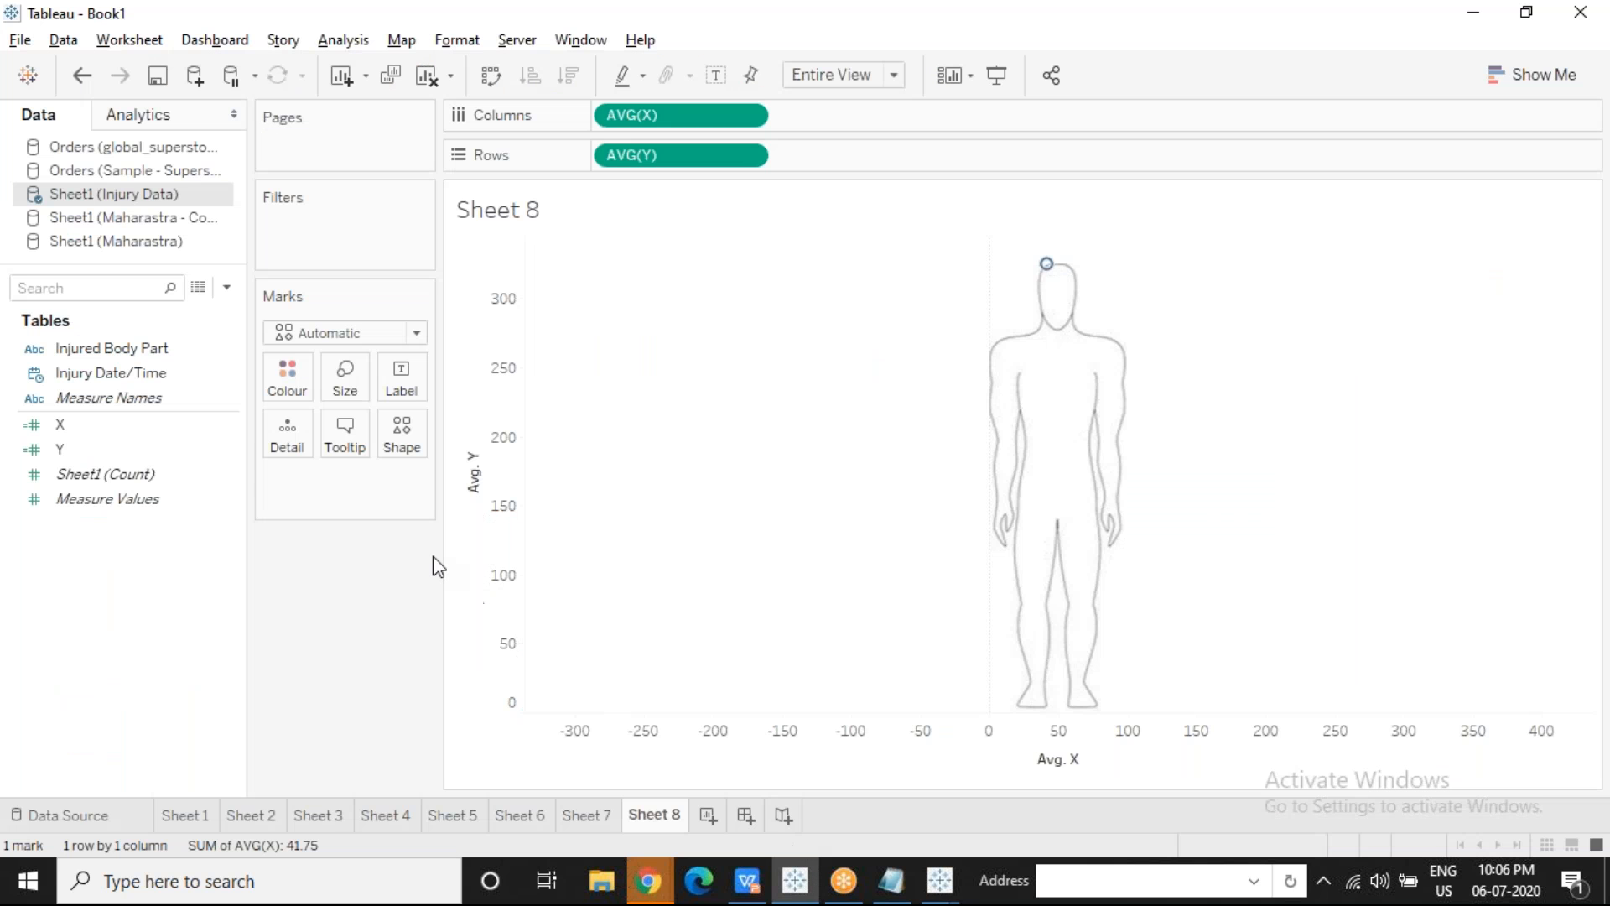
Step: Replace the Y field's formula with the copied CASE [Injured Body Part] formula covering Abdomen through Wrist
{"action": "right_click", "coordinate": [228, 450]}
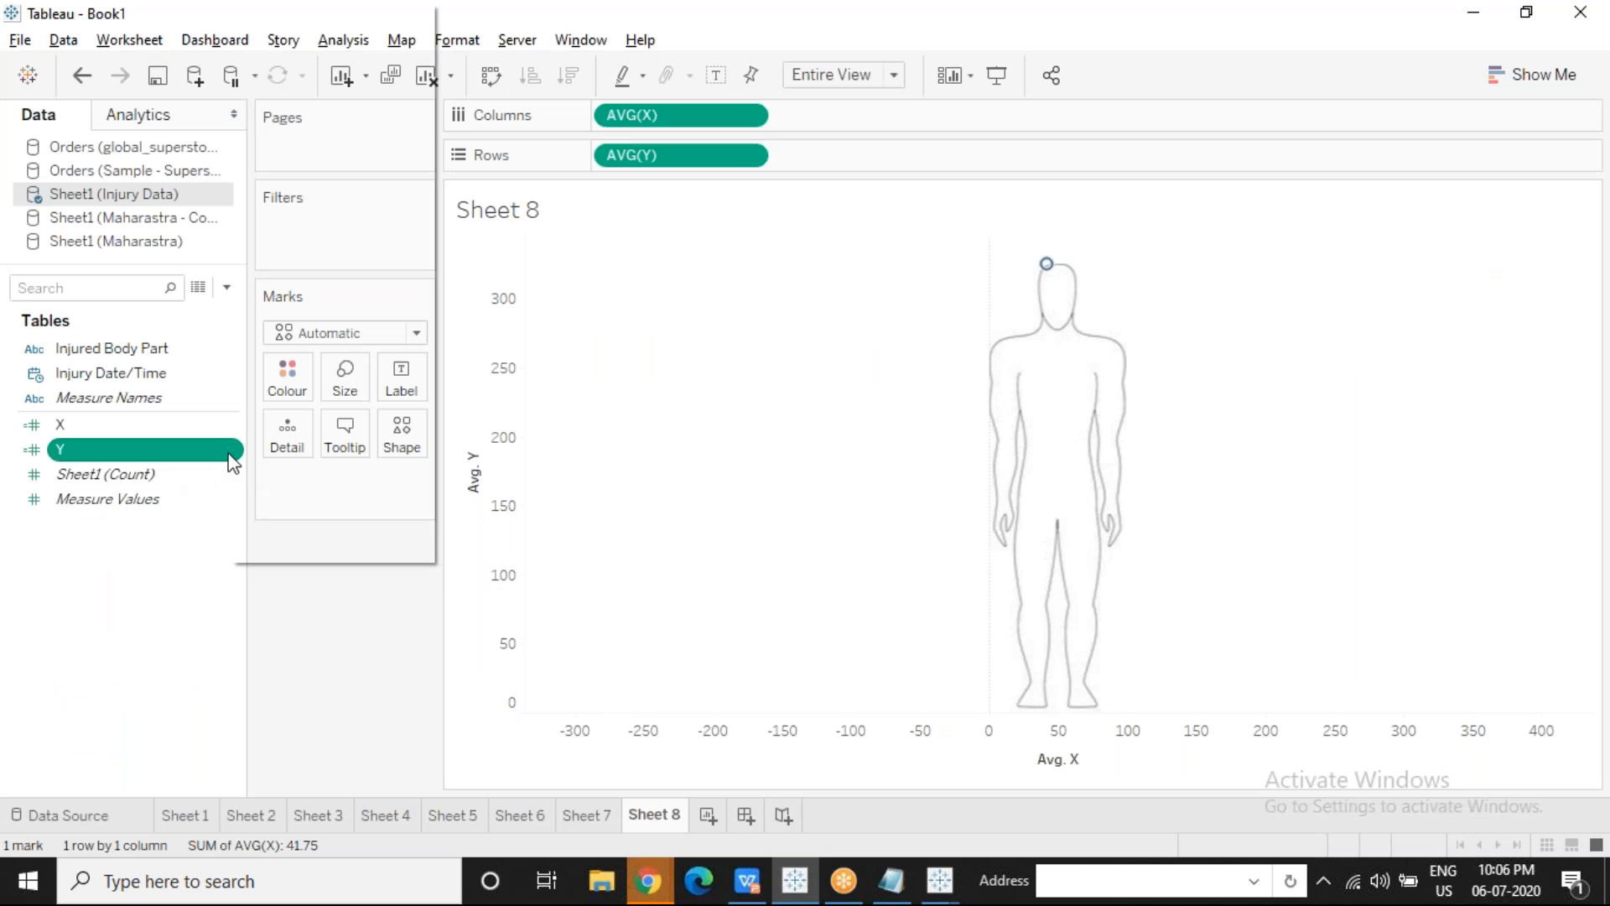
{"action": "left_click", "coordinate": [319, 143]}
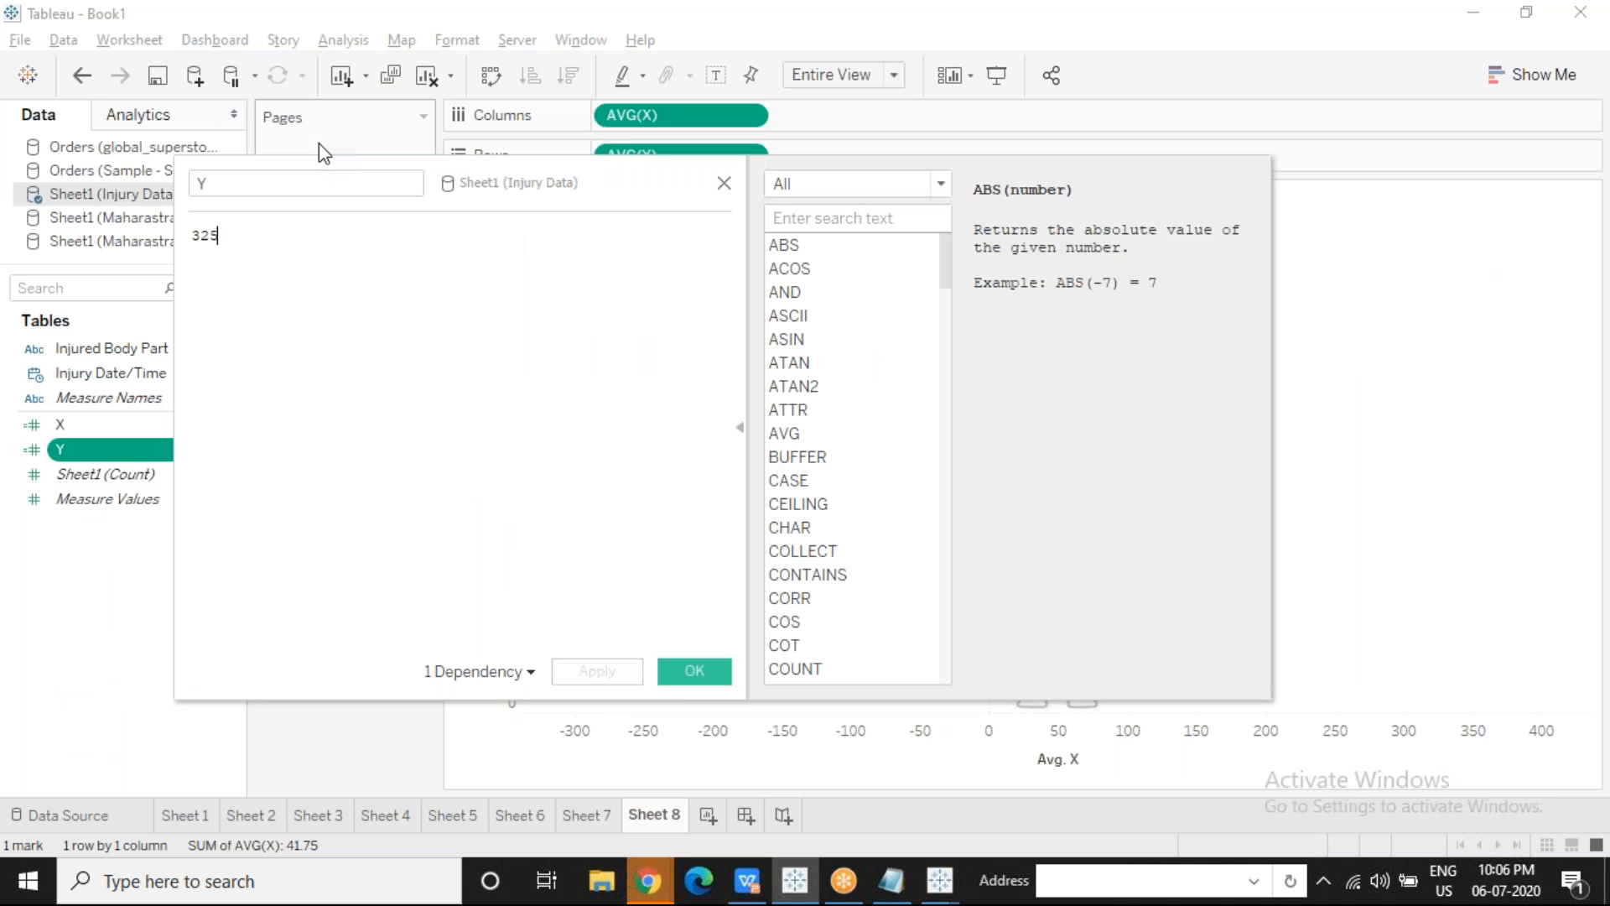
{"action": "left_click_drag", "start_coordinate": [233, 236], "coordinate": [191, 236]}
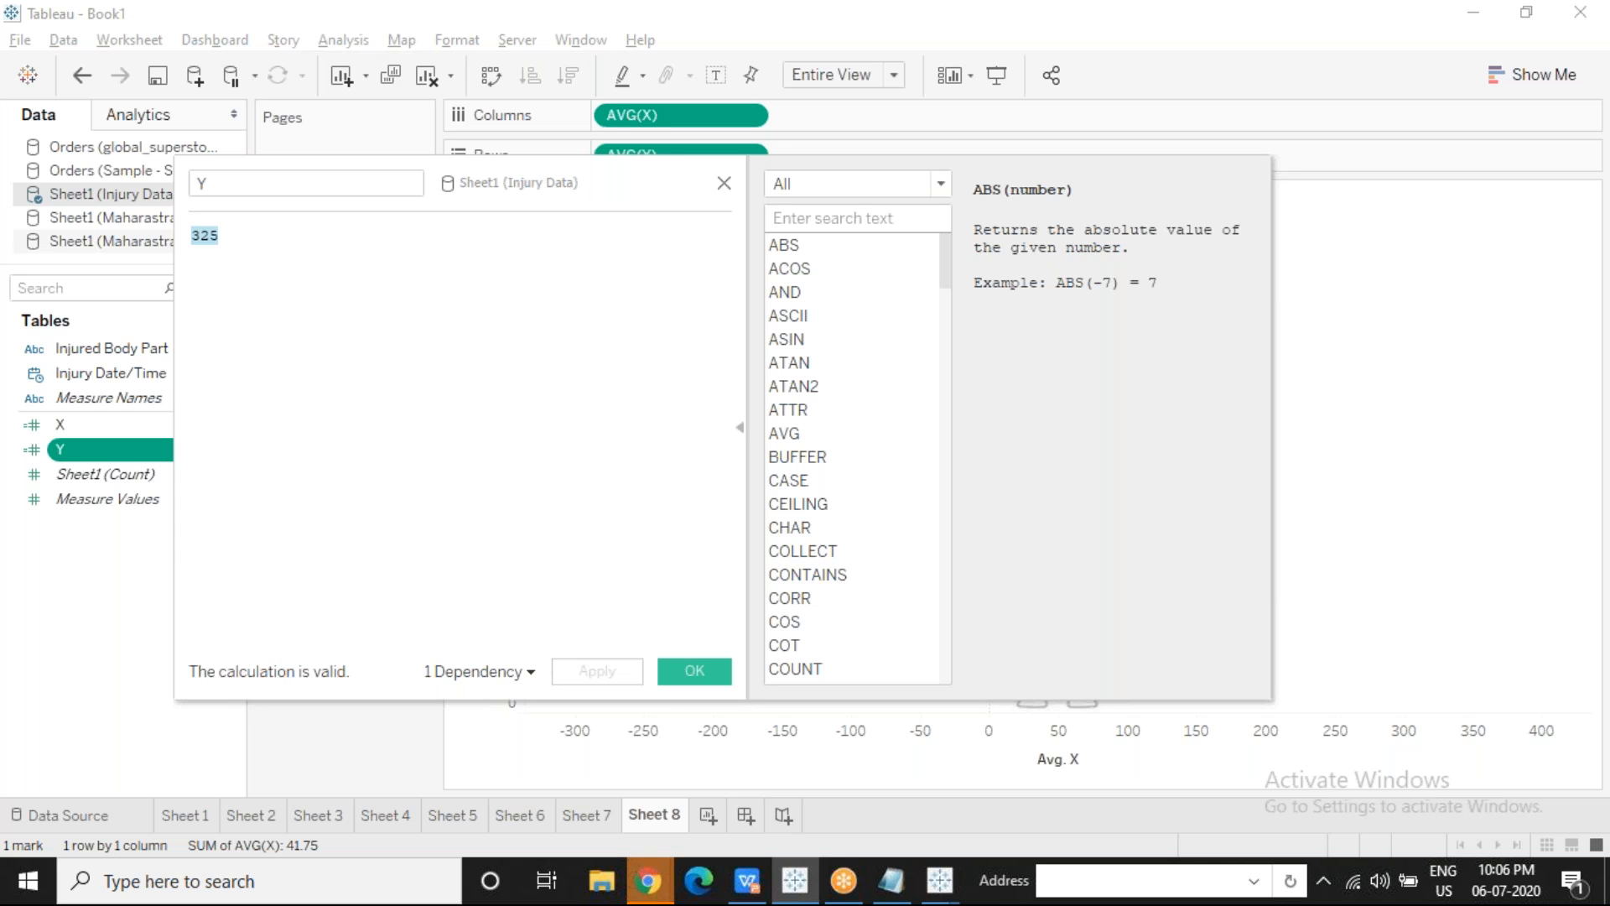
{"action": "key", "text": "BackSpace"}
{"action": "key", "text": "ctrl+v"}
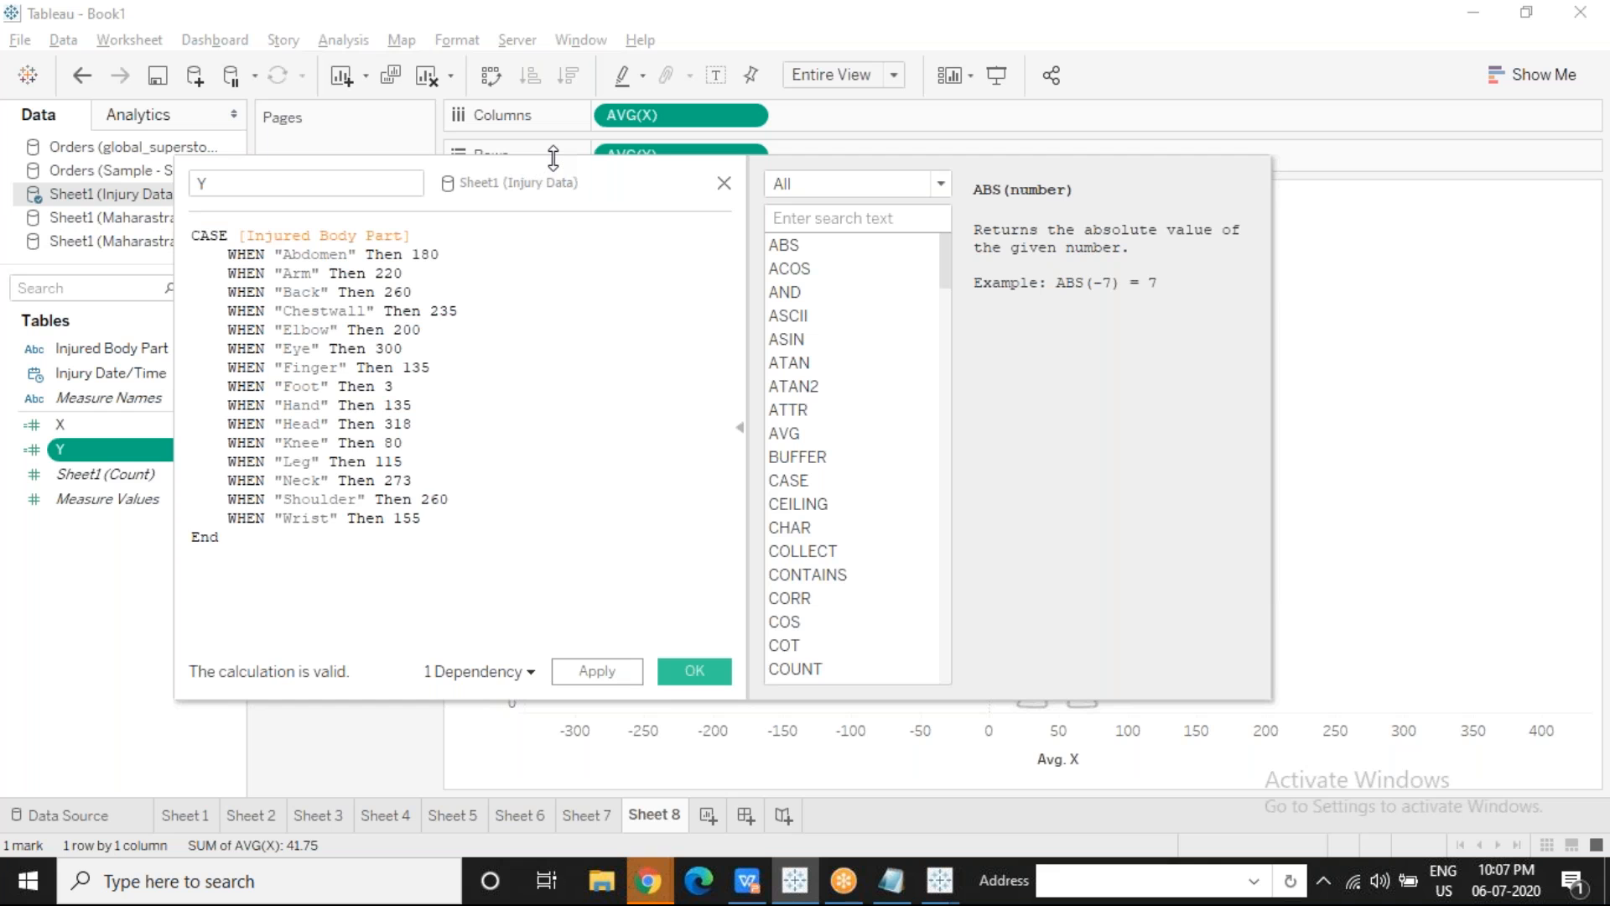
Step: Review the Injured Body Part expression and the Abdomen, Arm and Back conditions in the Y calculation, and save the field
{"action": "left_click_drag", "start_coordinate": [553, 178], "coordinate": [554, 246]}
{"action": "left_click_drag", "start_coordinate": [230, 607], "coordinate": [346, 326]}
{"action": "left_click", "coordinate": [239, 304]}
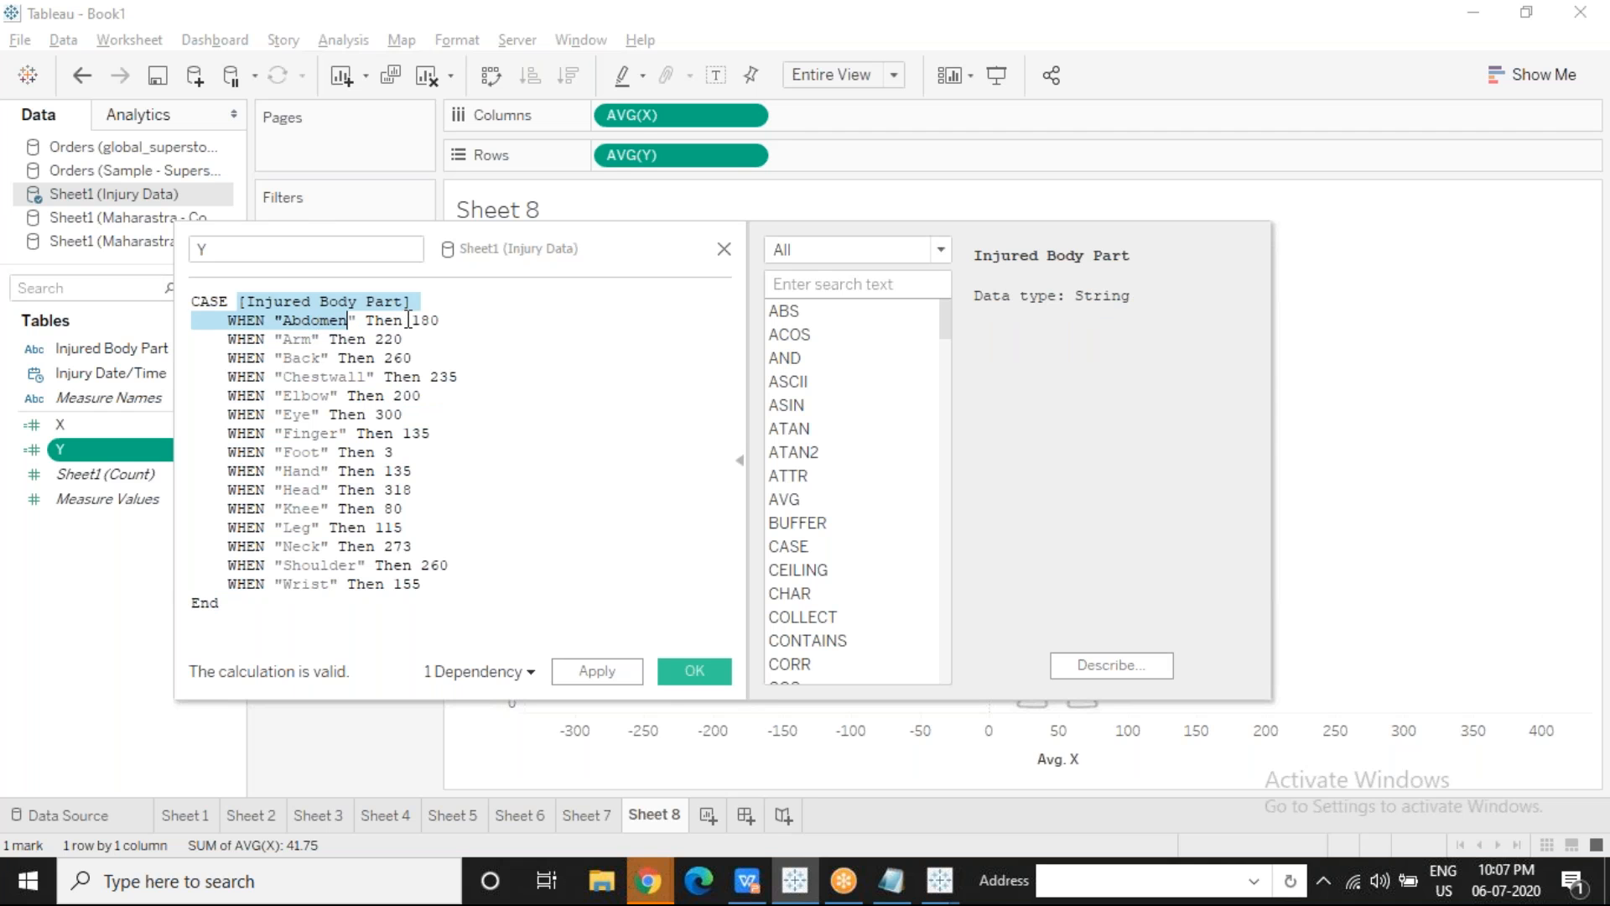
{"action": "double_click", "coordinate": [446, 319]}
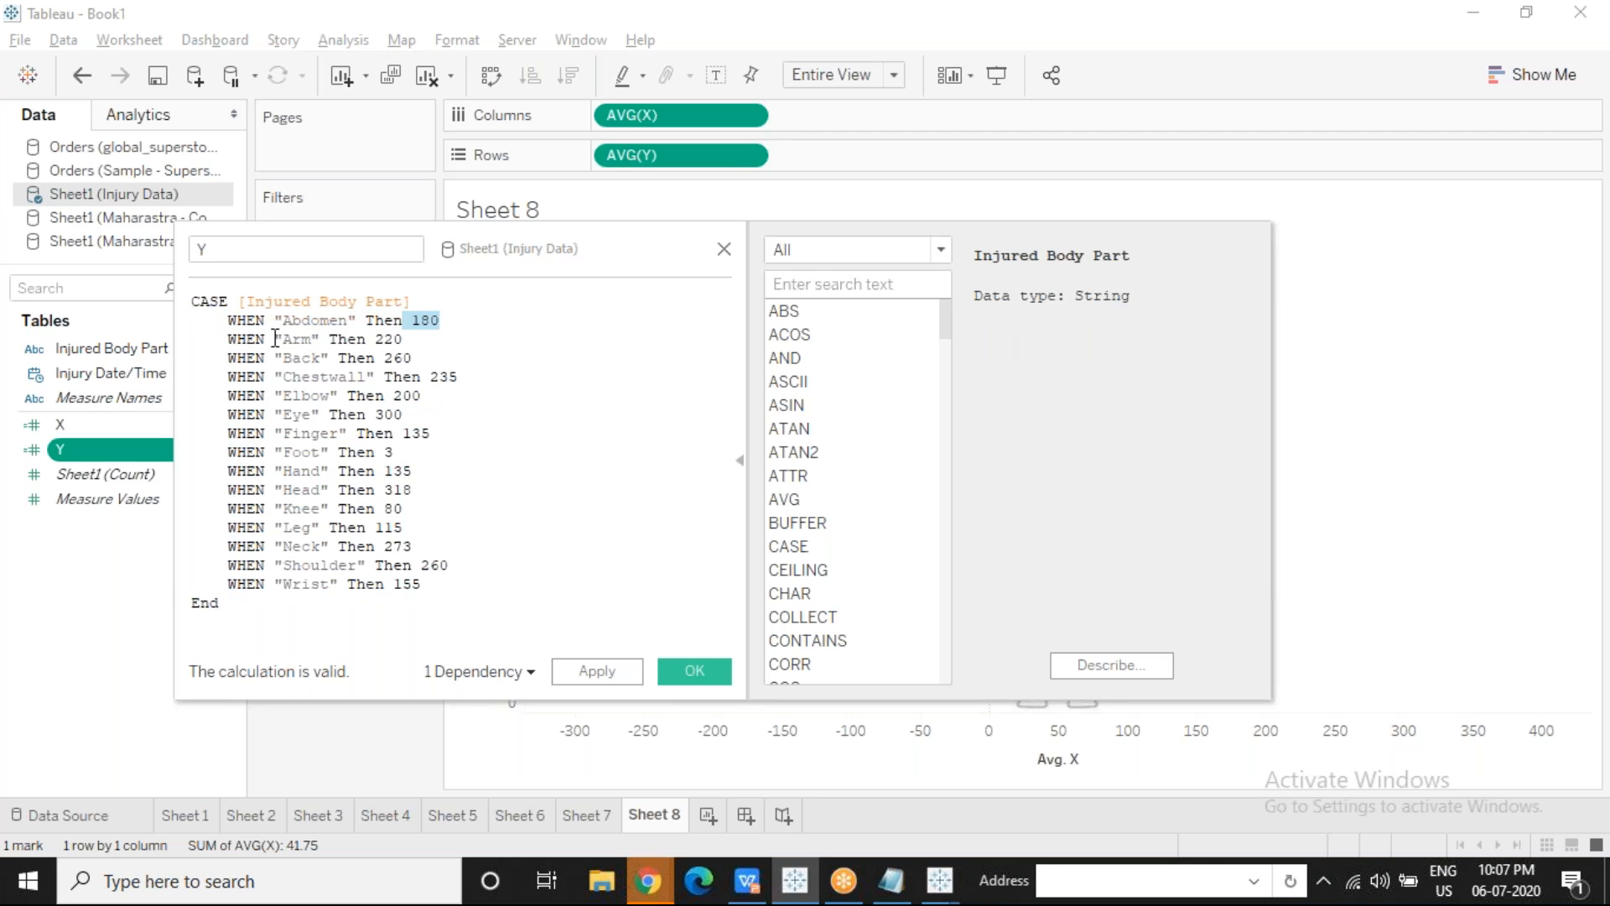
{"action": "left_click_drag", "start_coordinate": [237, 339], "coordinate": [423, 338]}
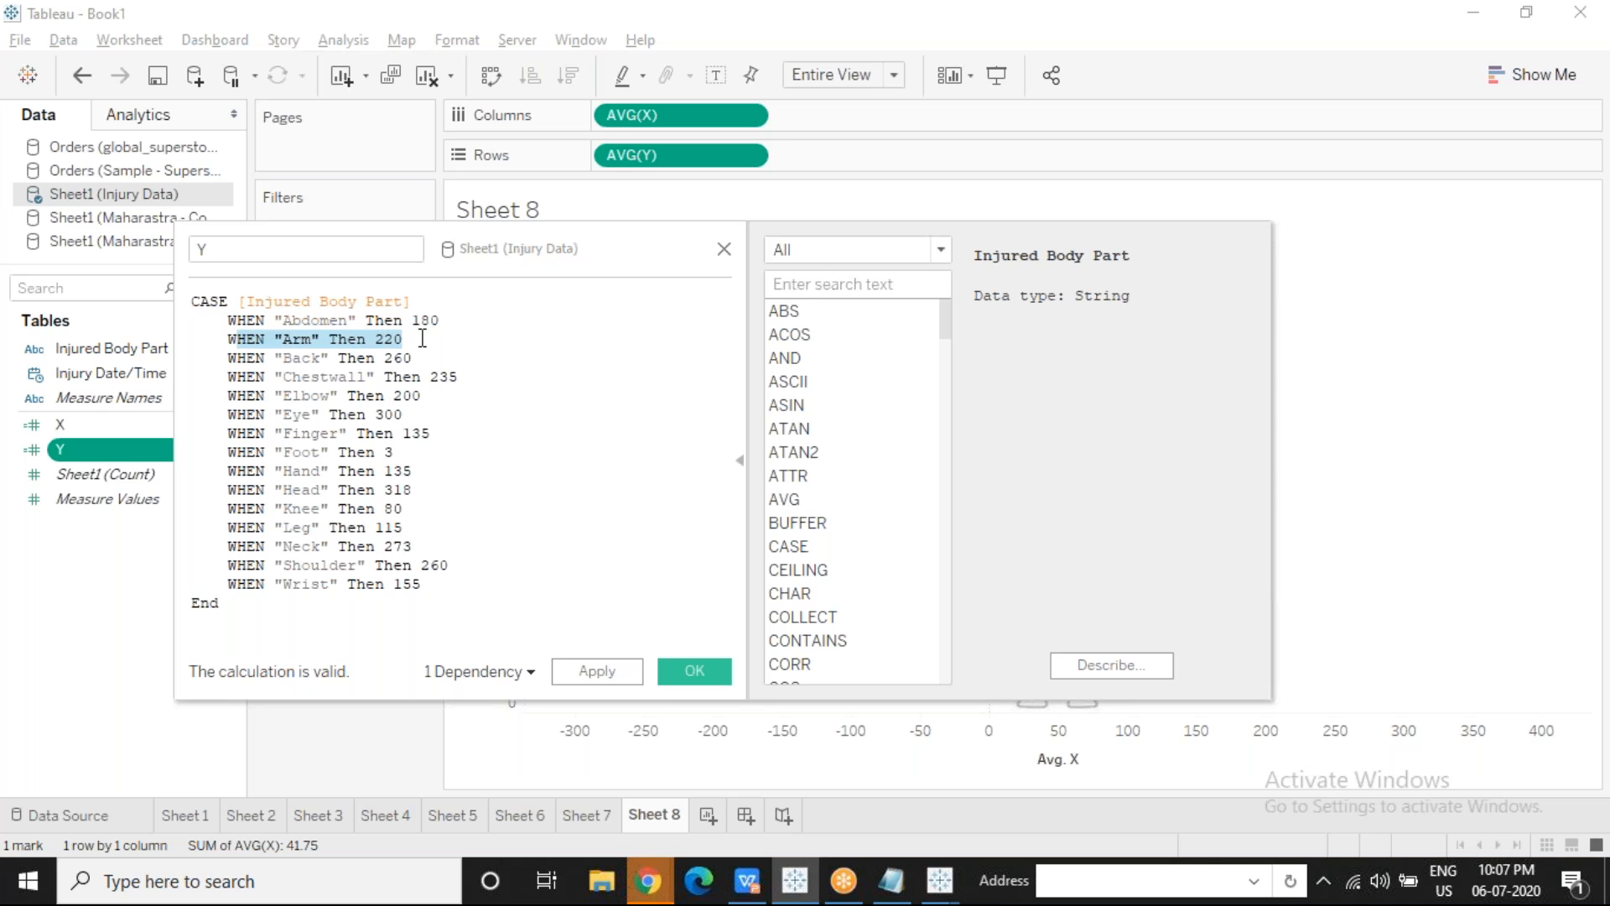
{"action": "left_click_drag", "start_coordinate": [227, 357], "coordinate": [429, 356]}
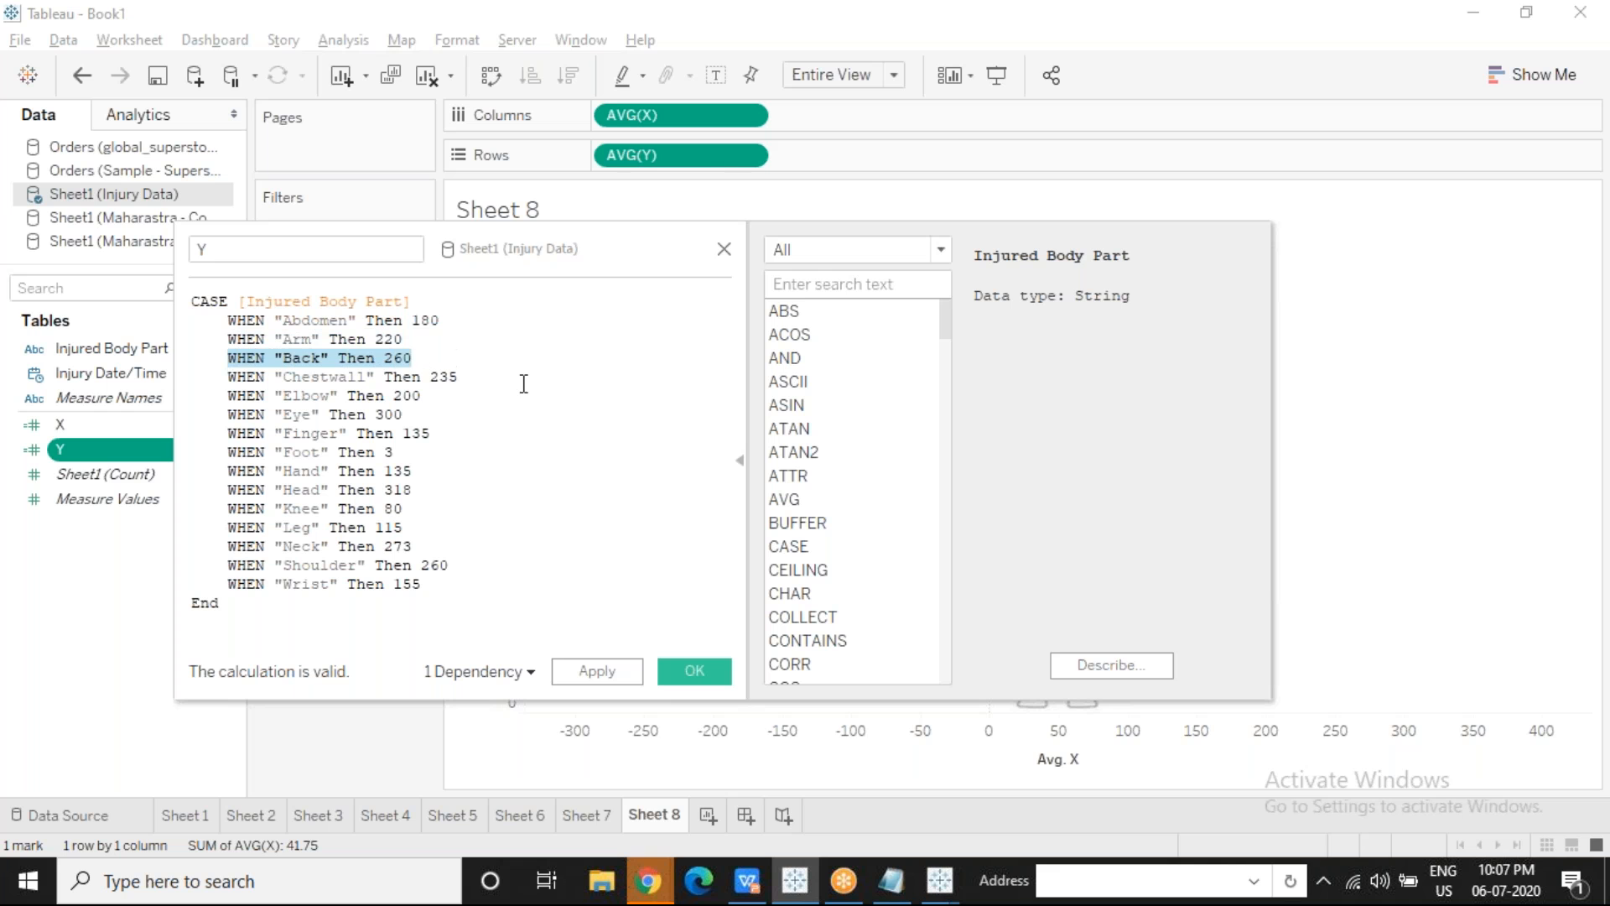
{"action": "left_click", "coordinate": [524, 383]}
{"action": "left_click", "coordinate": [673, 666]}
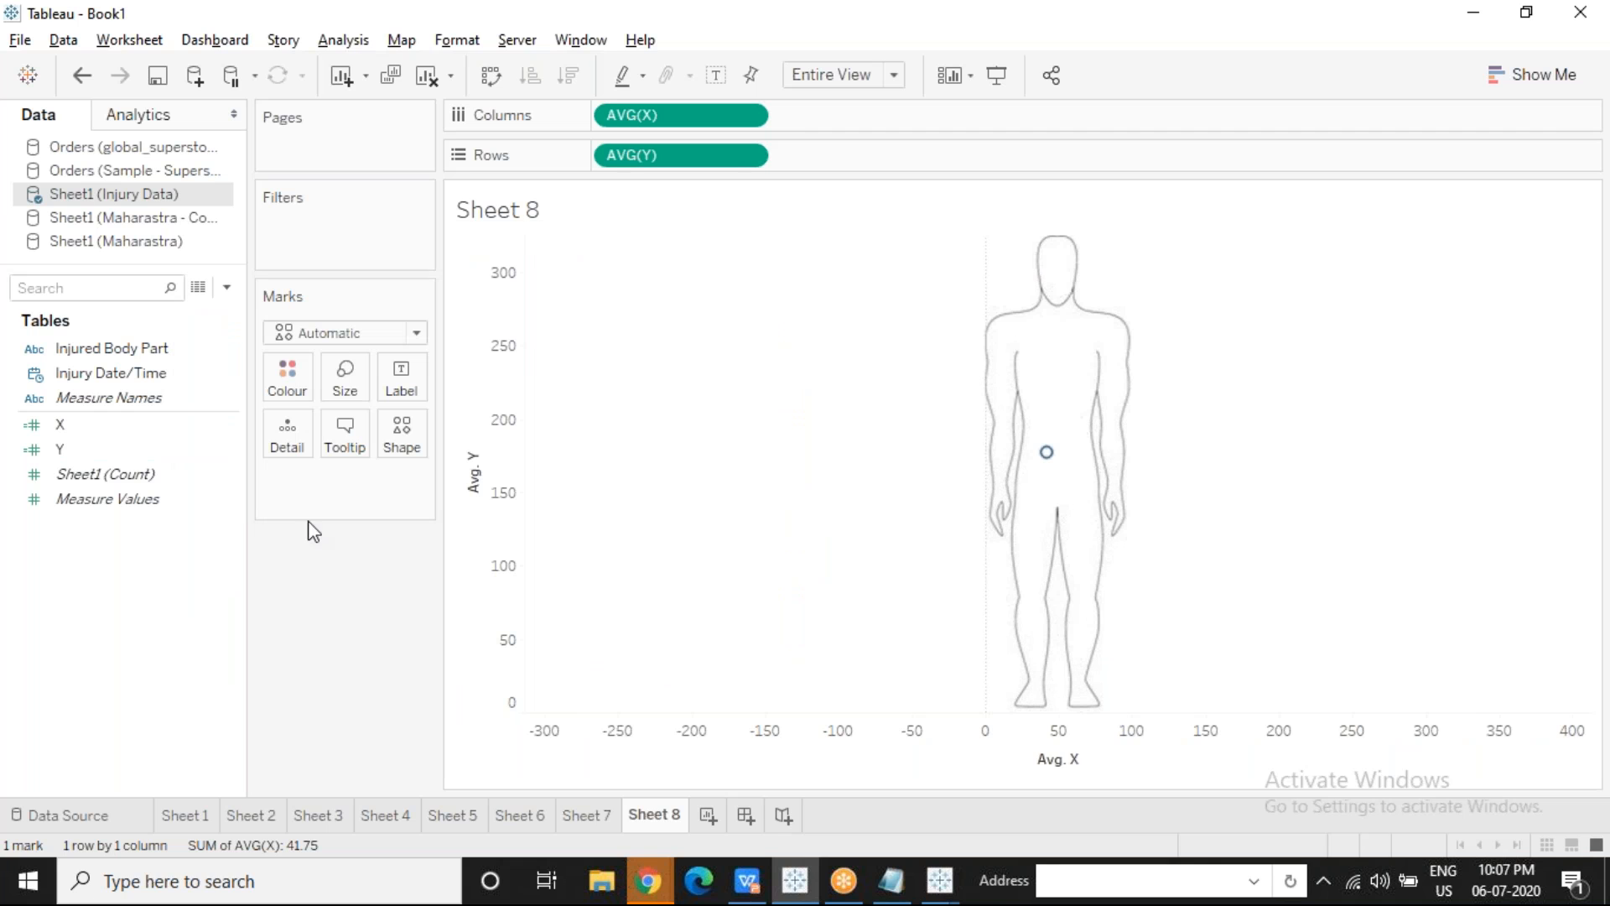
Step: Colour the marks by Injured Body Part, and inspect the head, eye, shoulder and neck marks on the body outline
{"action": "left_click_drag", "start_coordinate": [122, 347], "coordinate": [292, 394]}
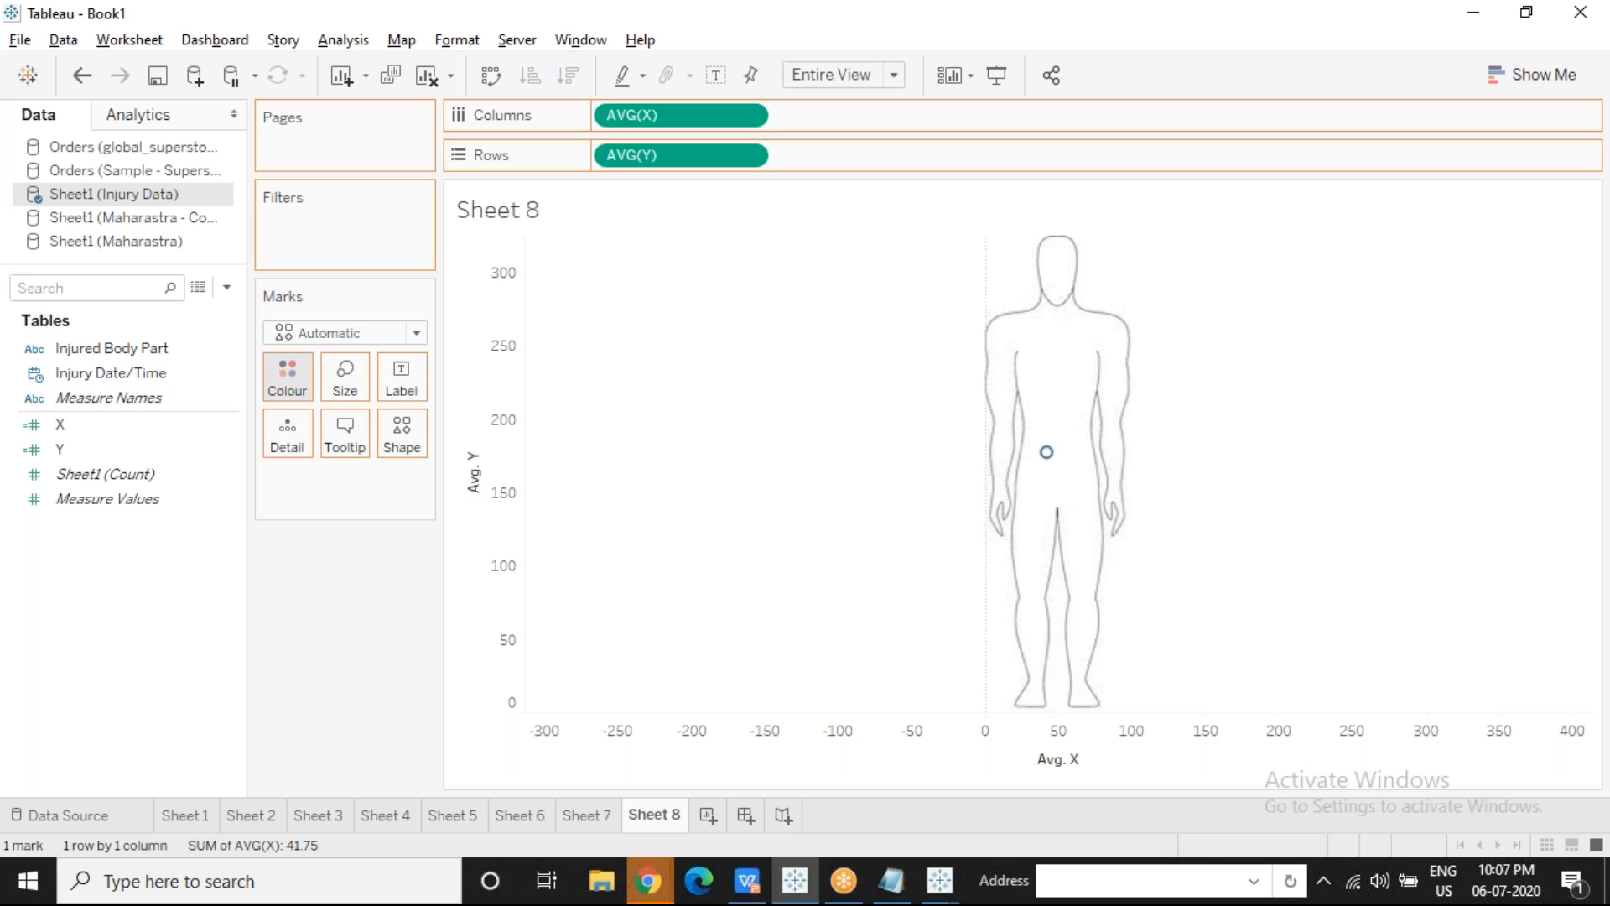
{"action": "left_click", "coordinate": [1195, 104]}
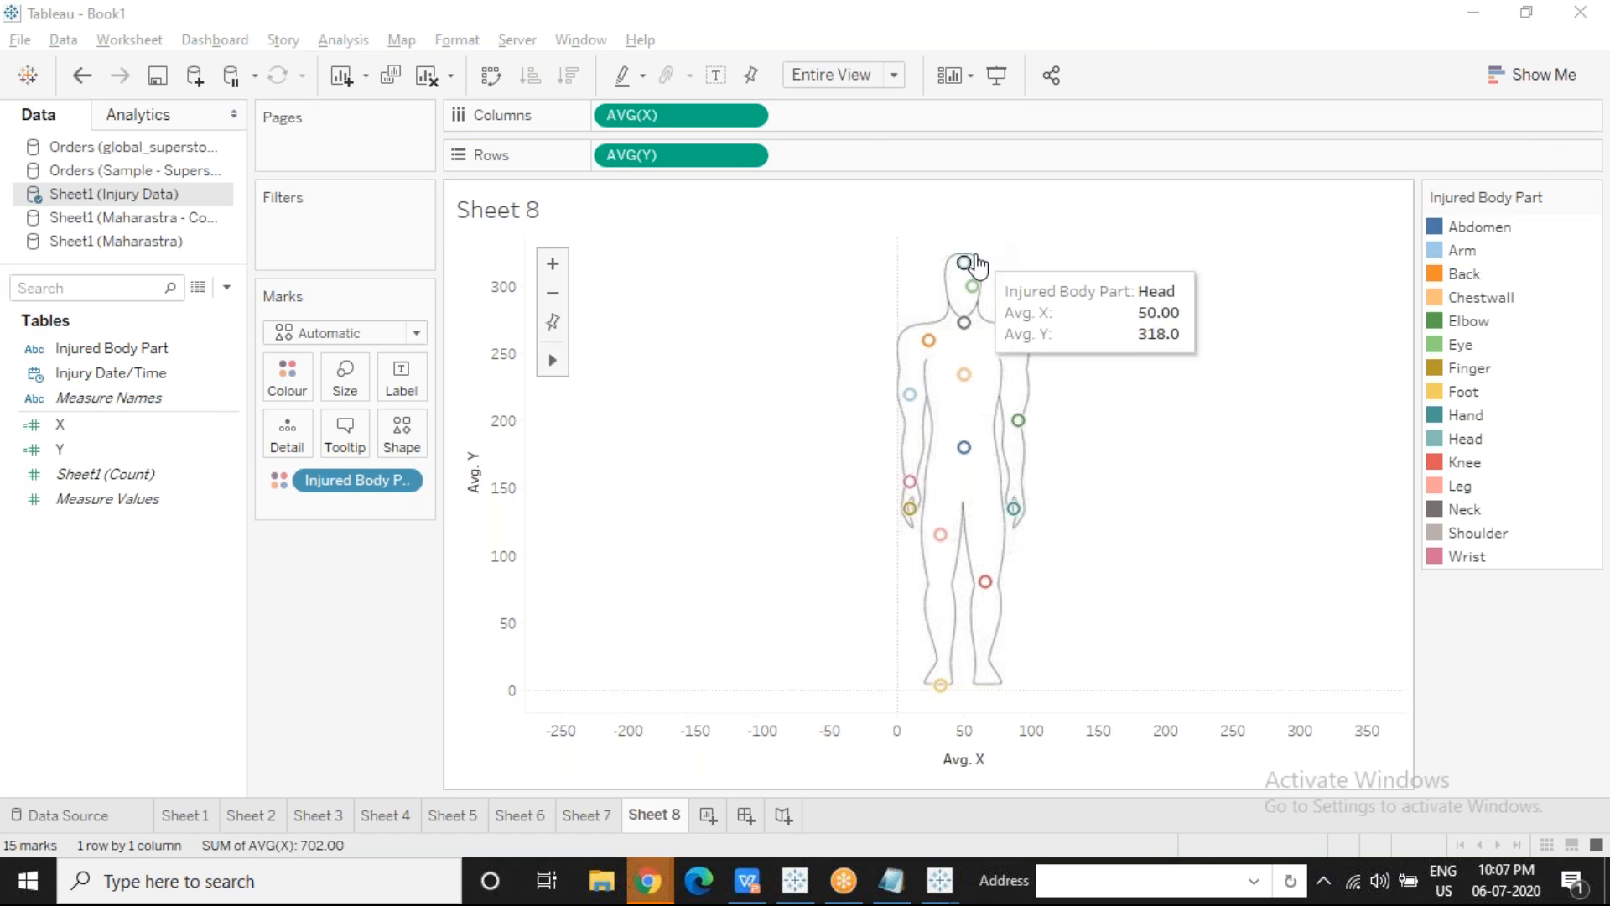
{"action": "mouse_move", "coordinate": [972, 288]}
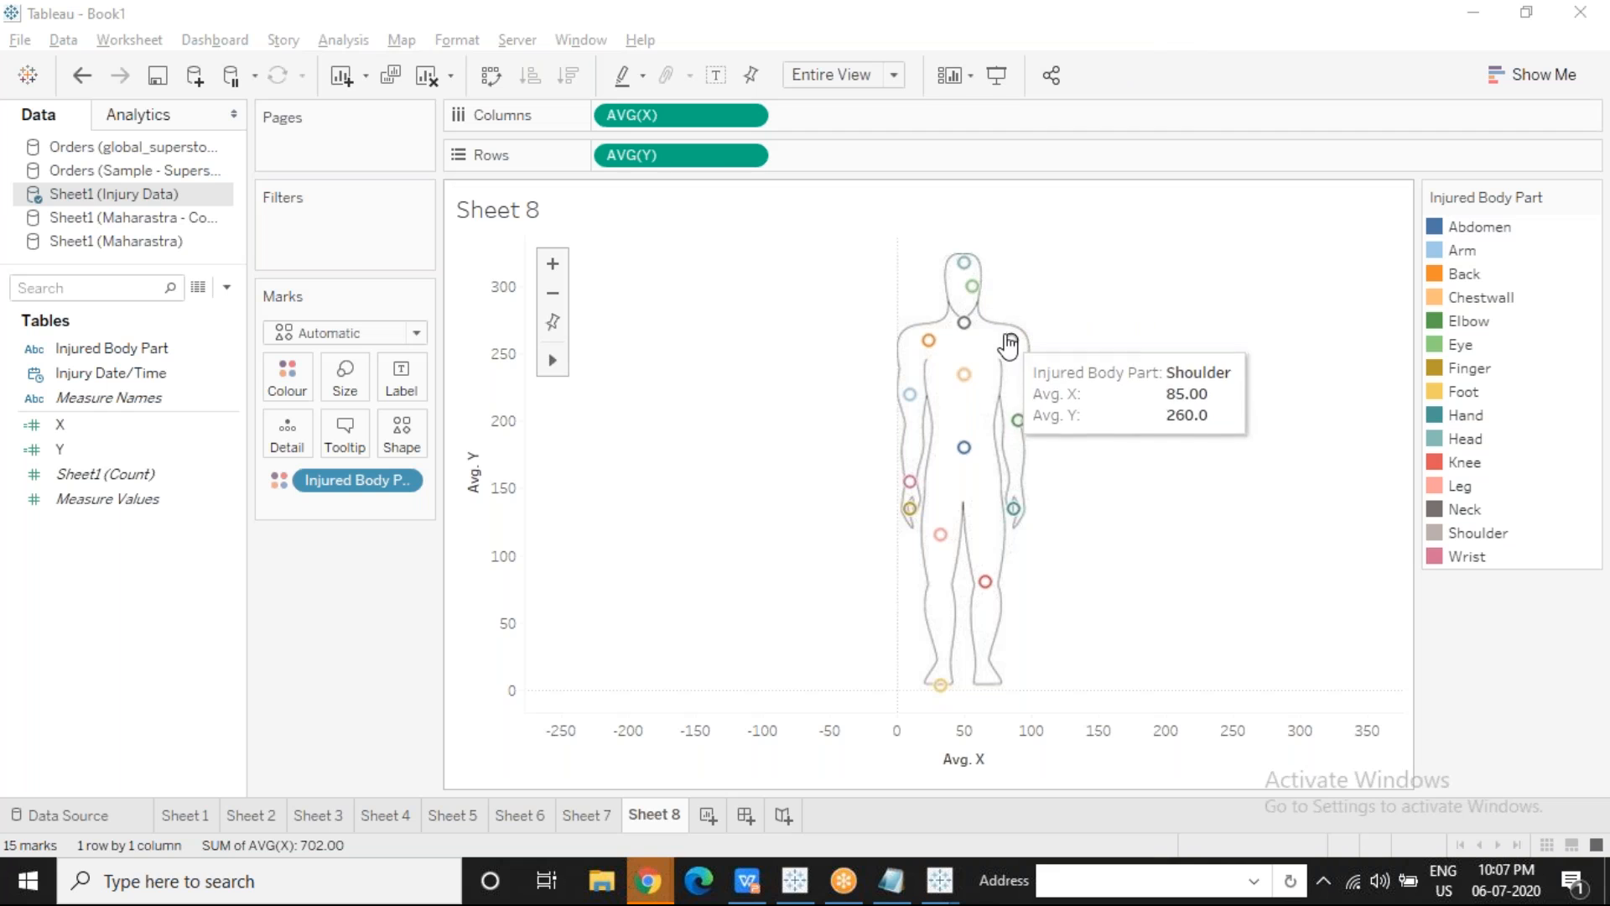
{"action": "mouse_move", "coordinate": [964, 324]}
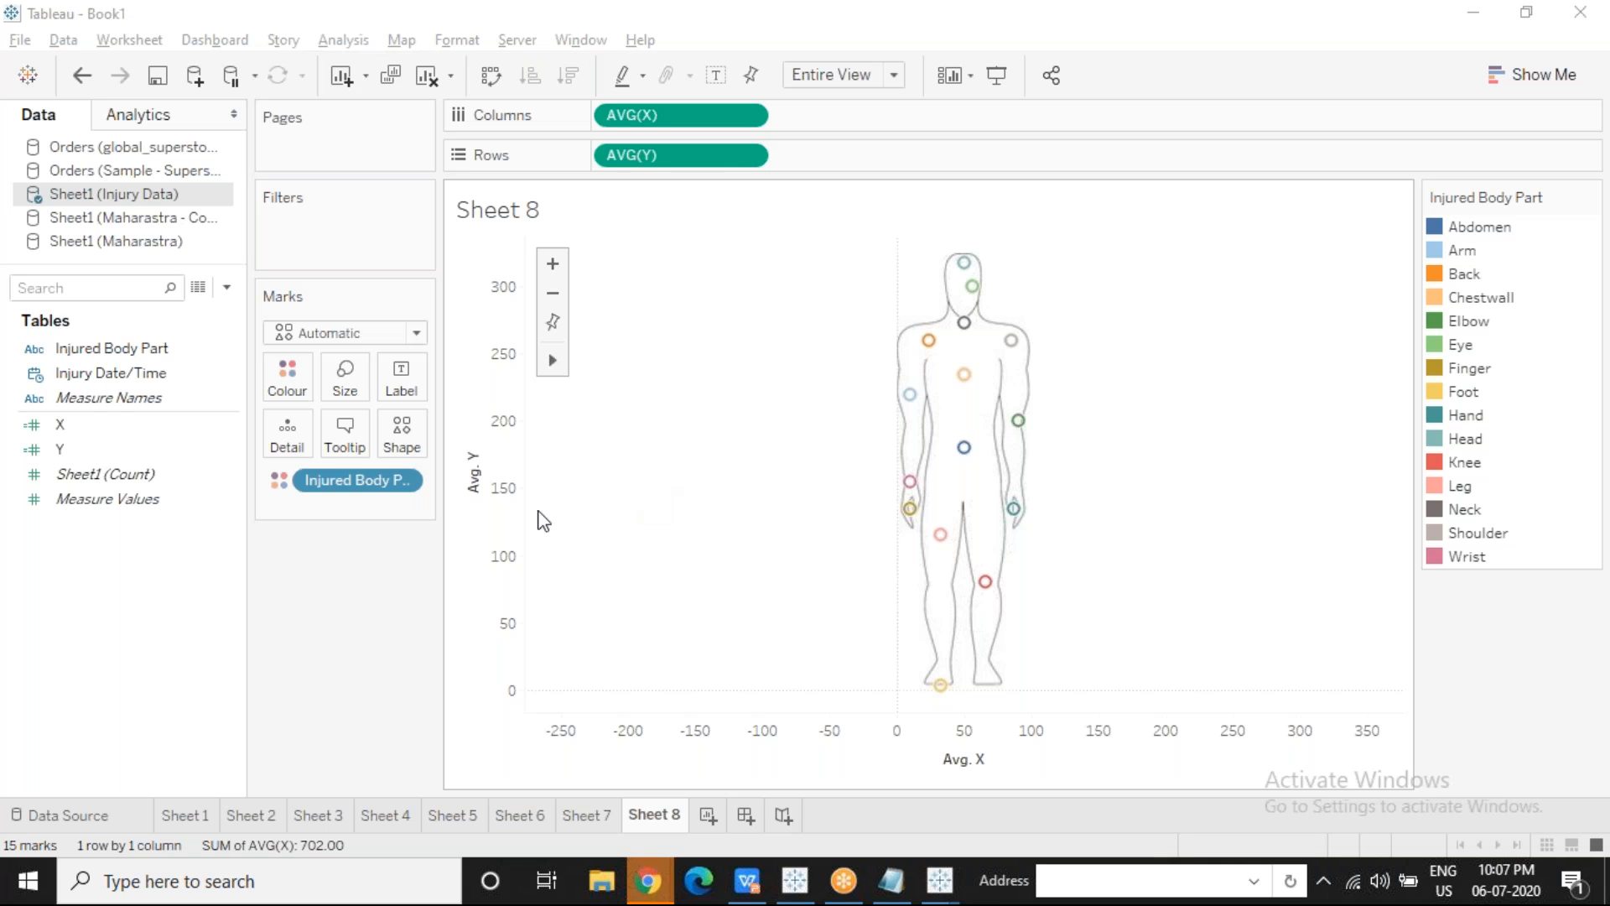
Step: Change the mark shape to a filled circle and size the marks by Sheet1 (Count)
{"action": "left_click", "coordinate": [402, 438]}
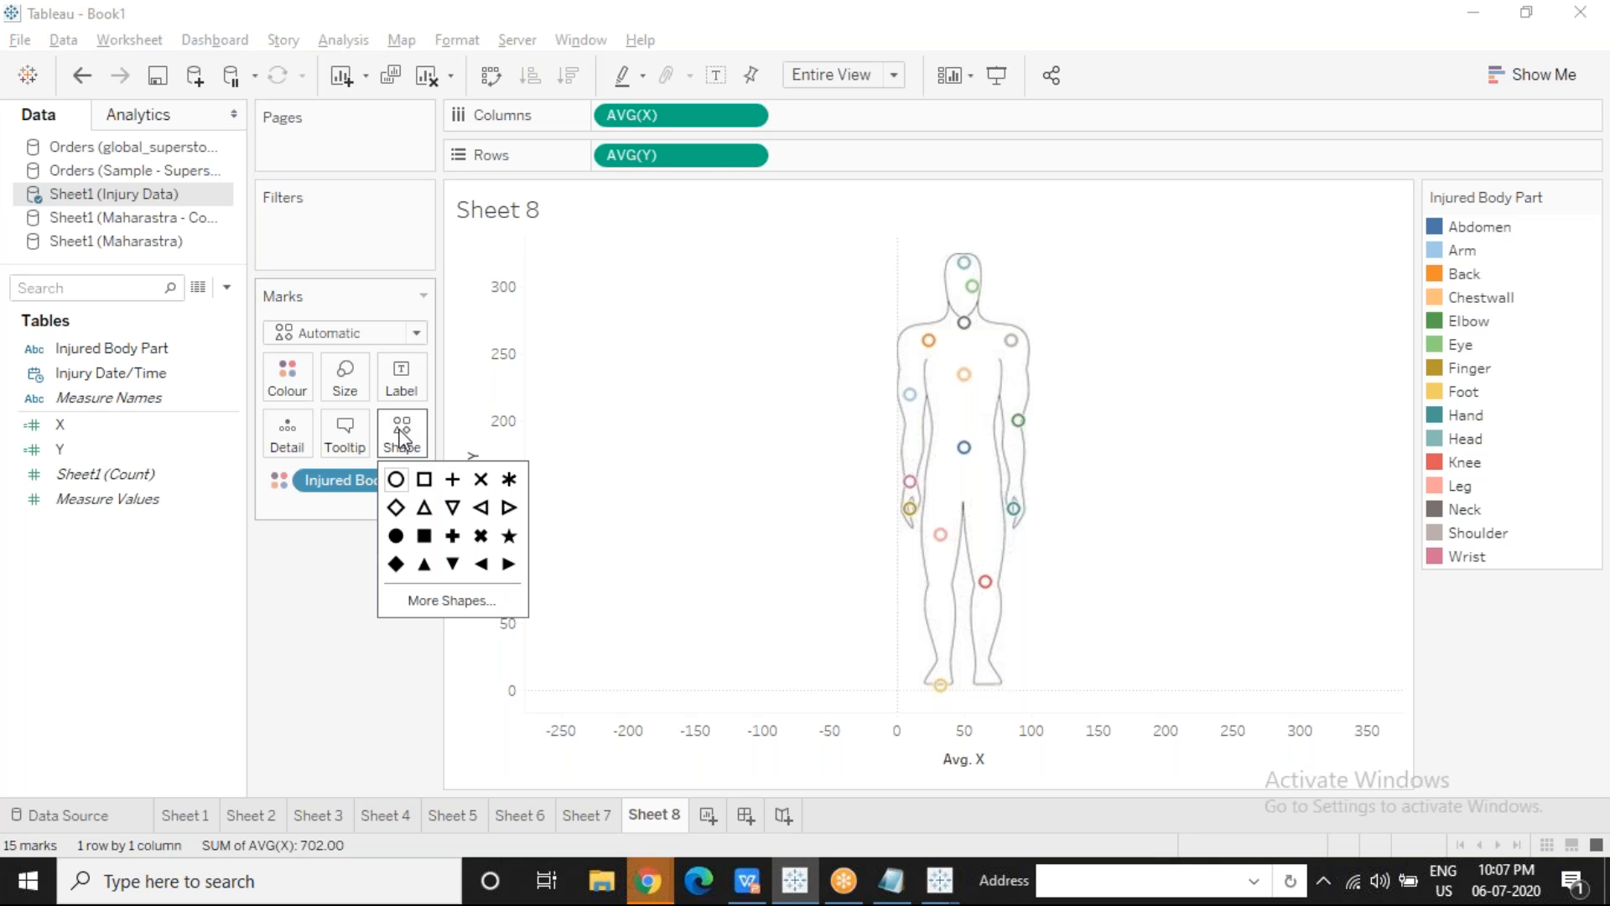
{"action": "left_click", "coordinate": [399, 537]}
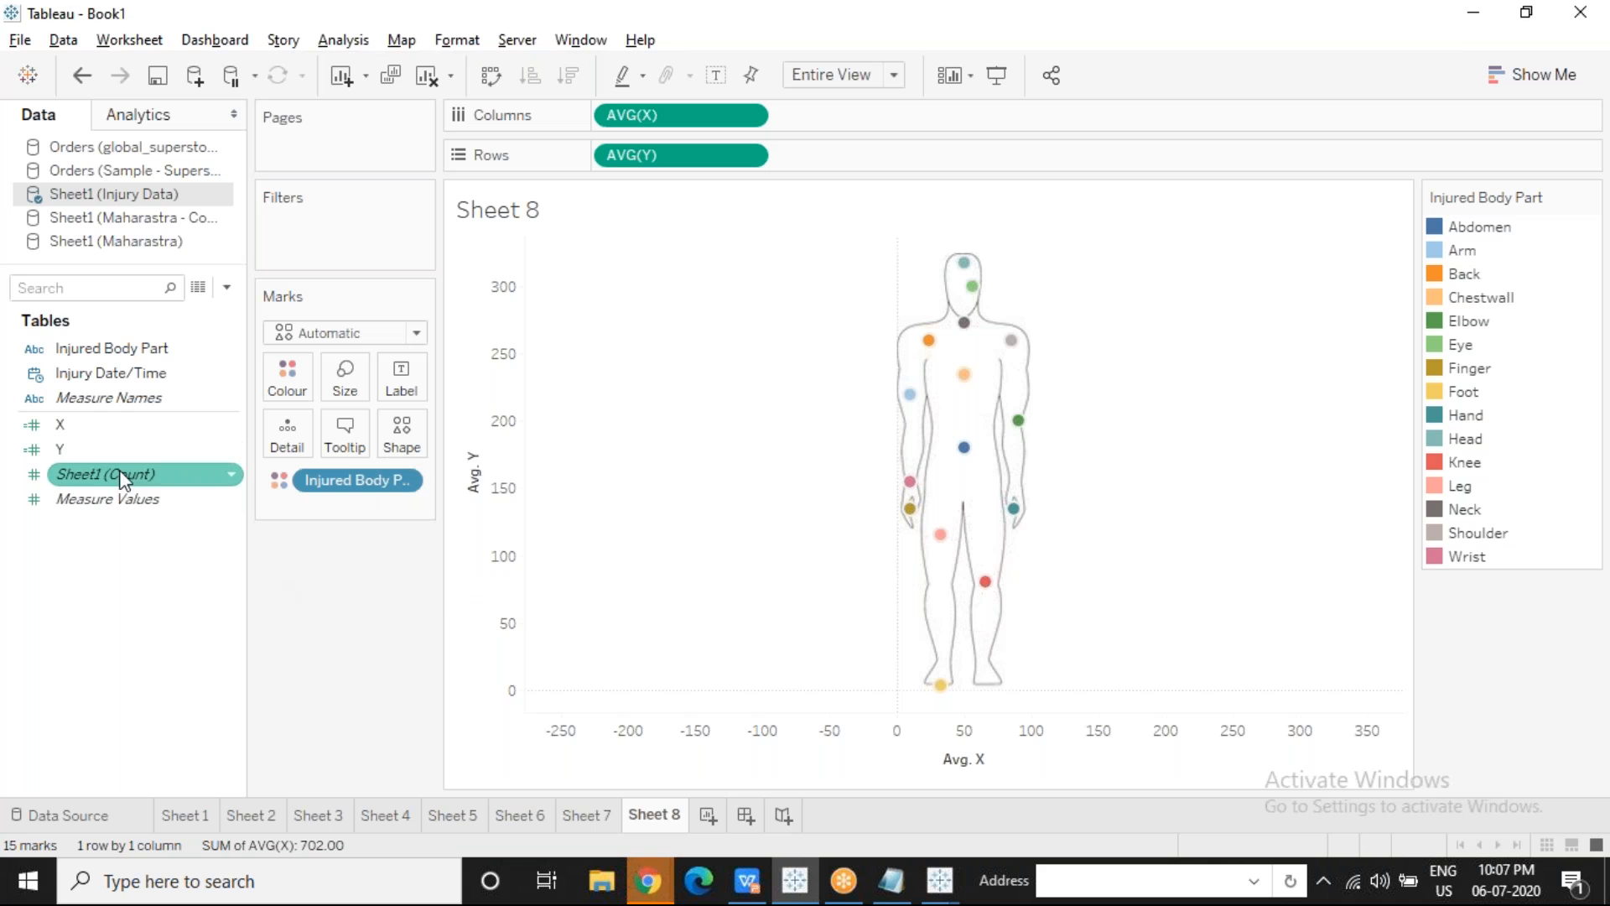
{"action": "left_click_drag", "start_coordinate": [126, 474], "coordinate": [327, 391]}
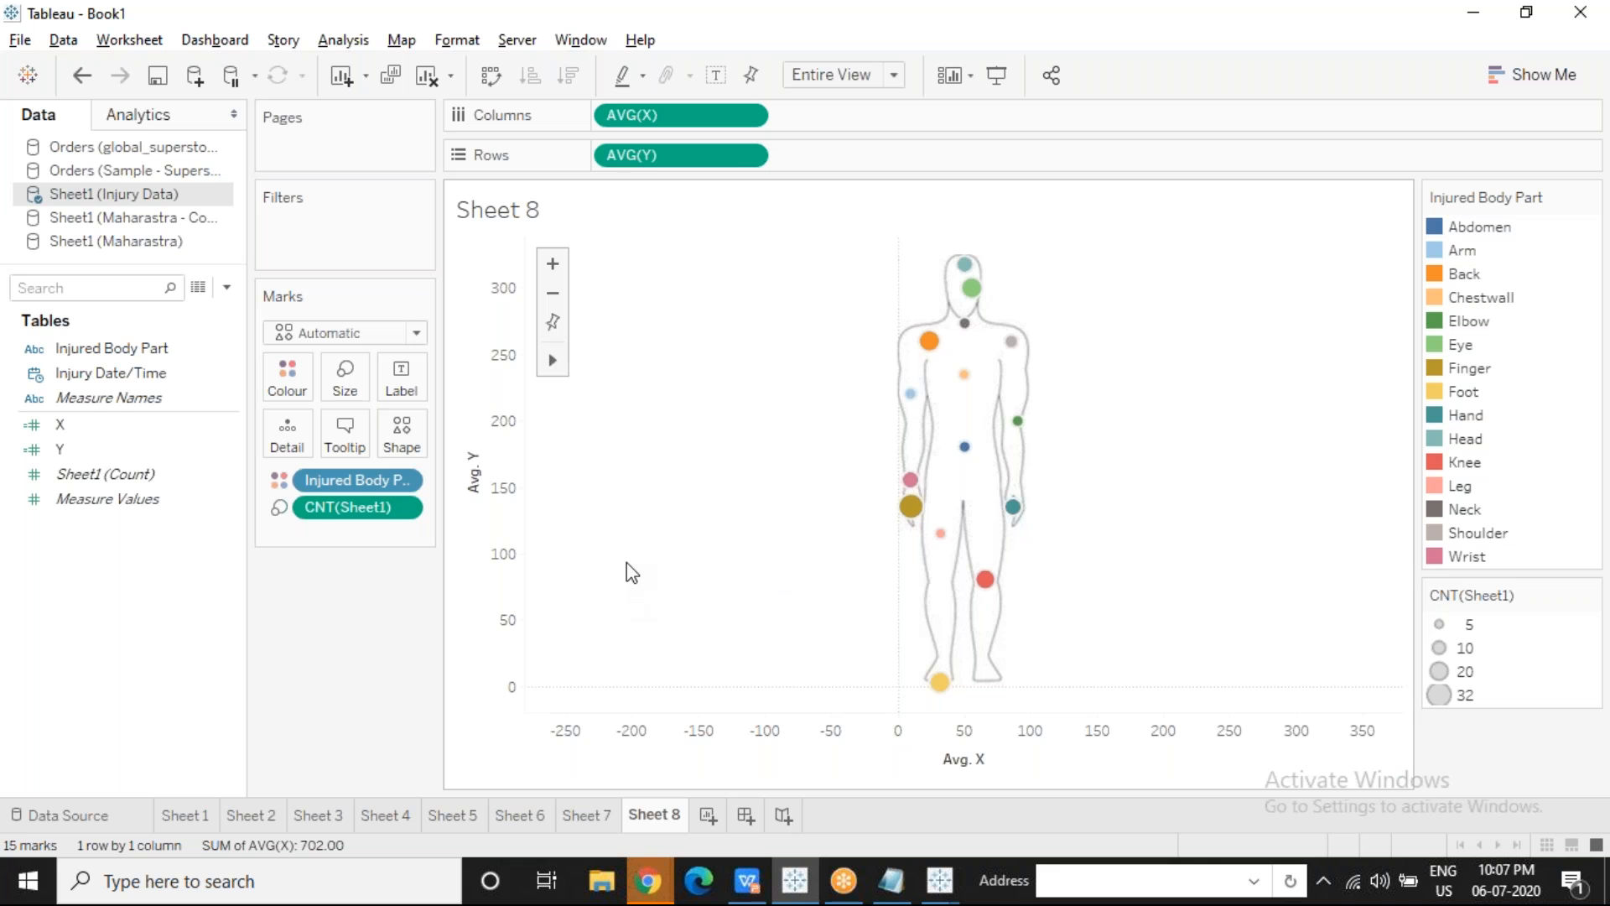
{"action": "left_click", "coordinate": [588, 813]}
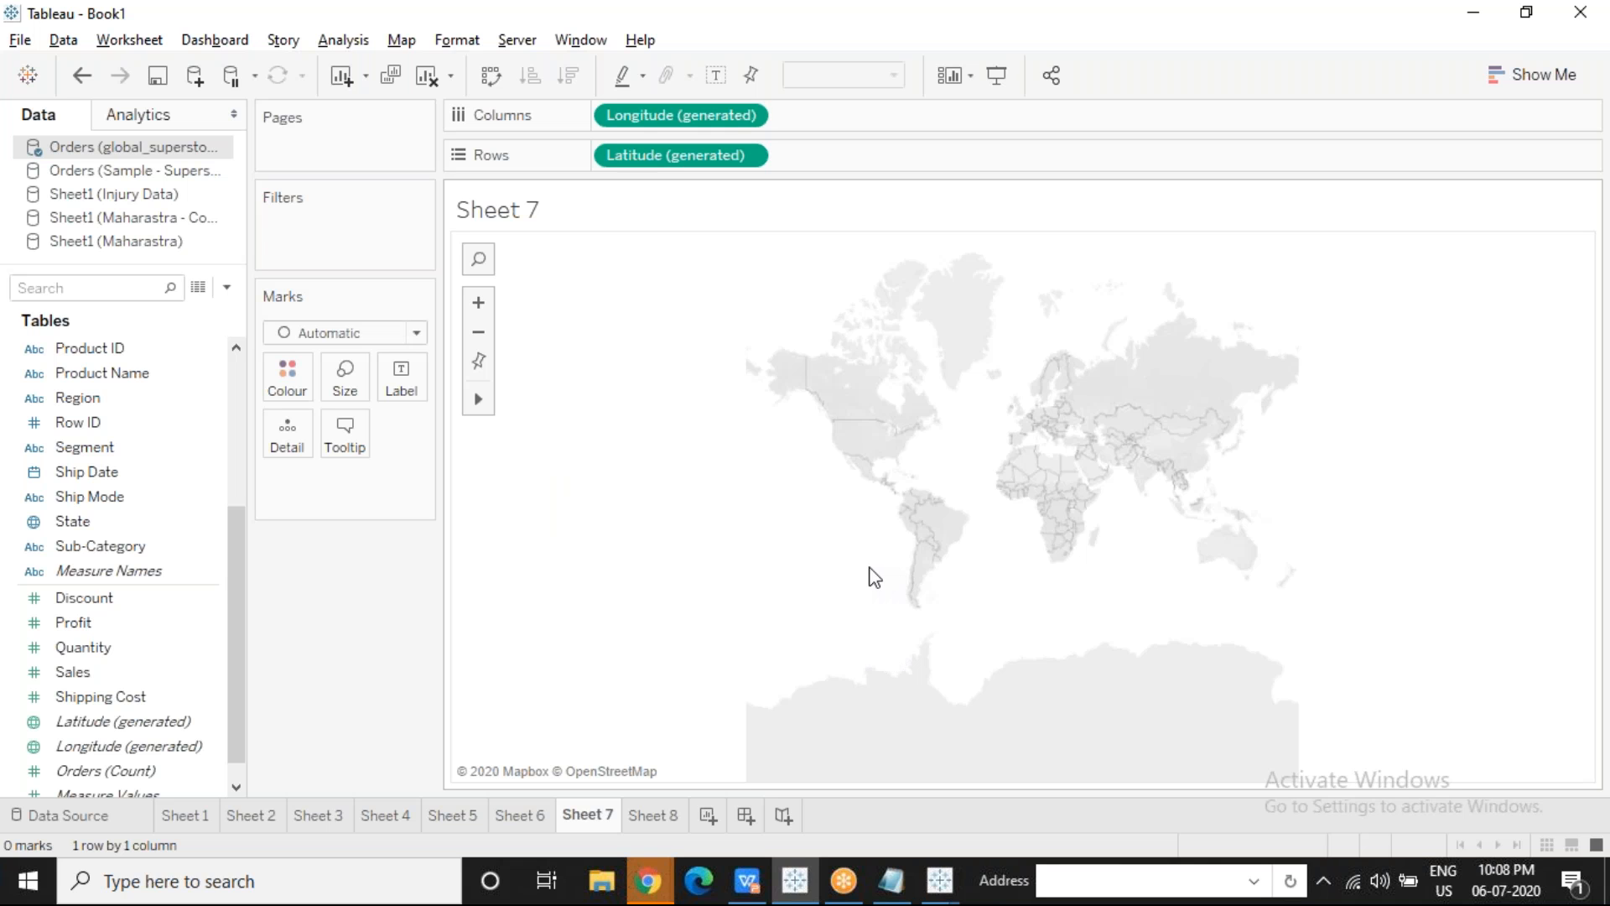
{"action": "left_click", "coordinate": [670, 818]}
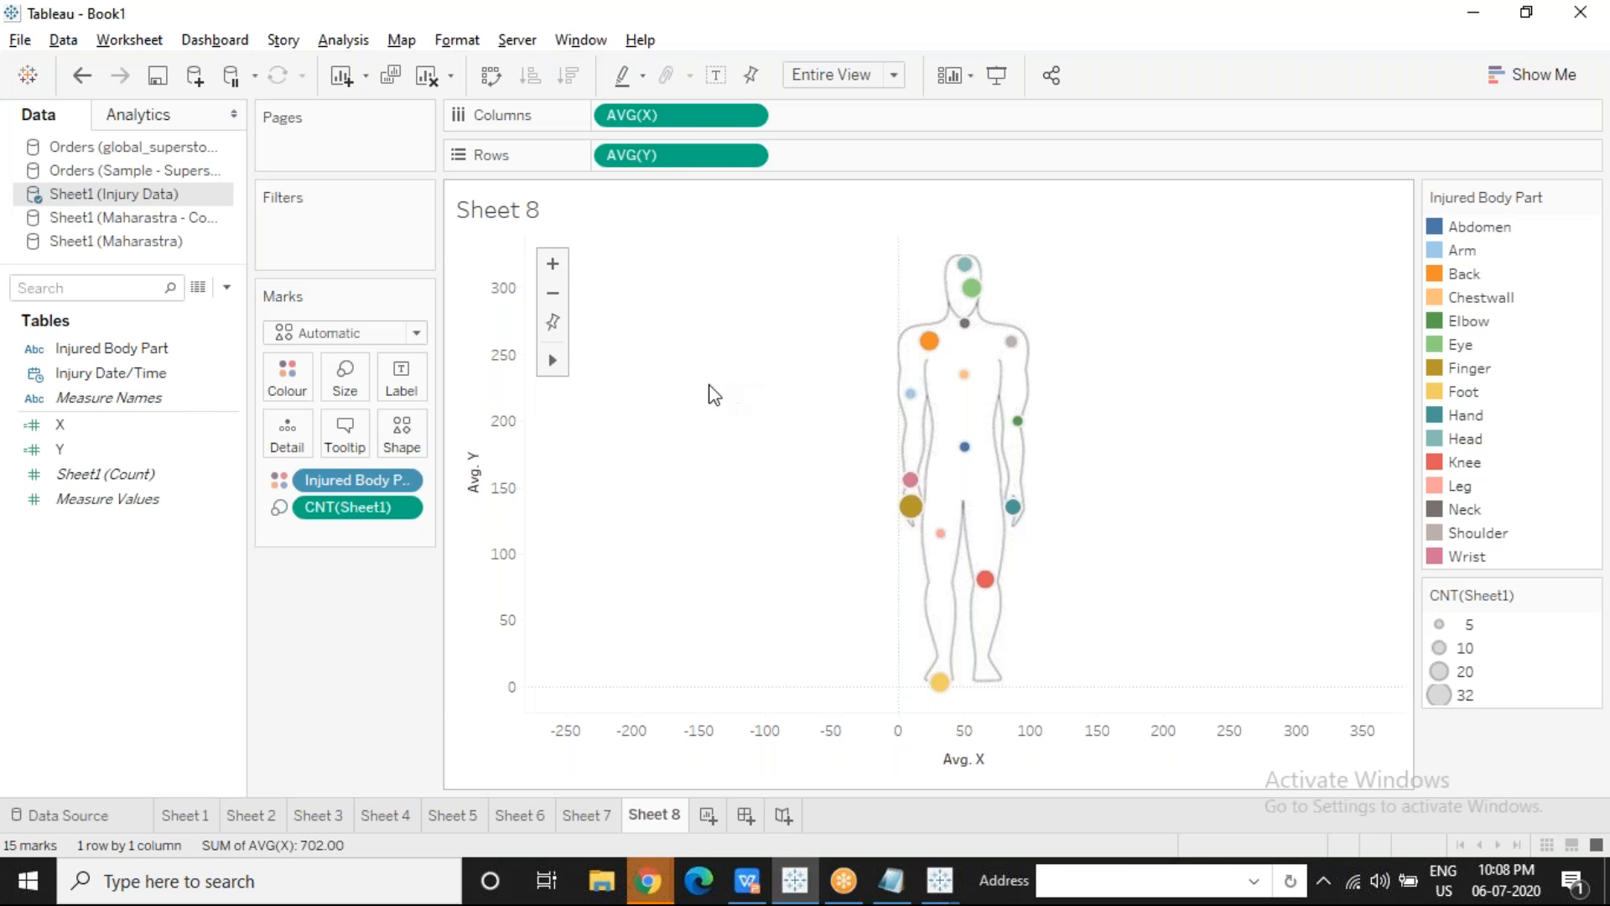
Step: Hide the headers of both the Avg. Y and Avg. X axes on Sheet 8
{"action": "left_click", "coordinate": [487, 402]}
{"action": "right_click", "coordinate": [486, 400]}
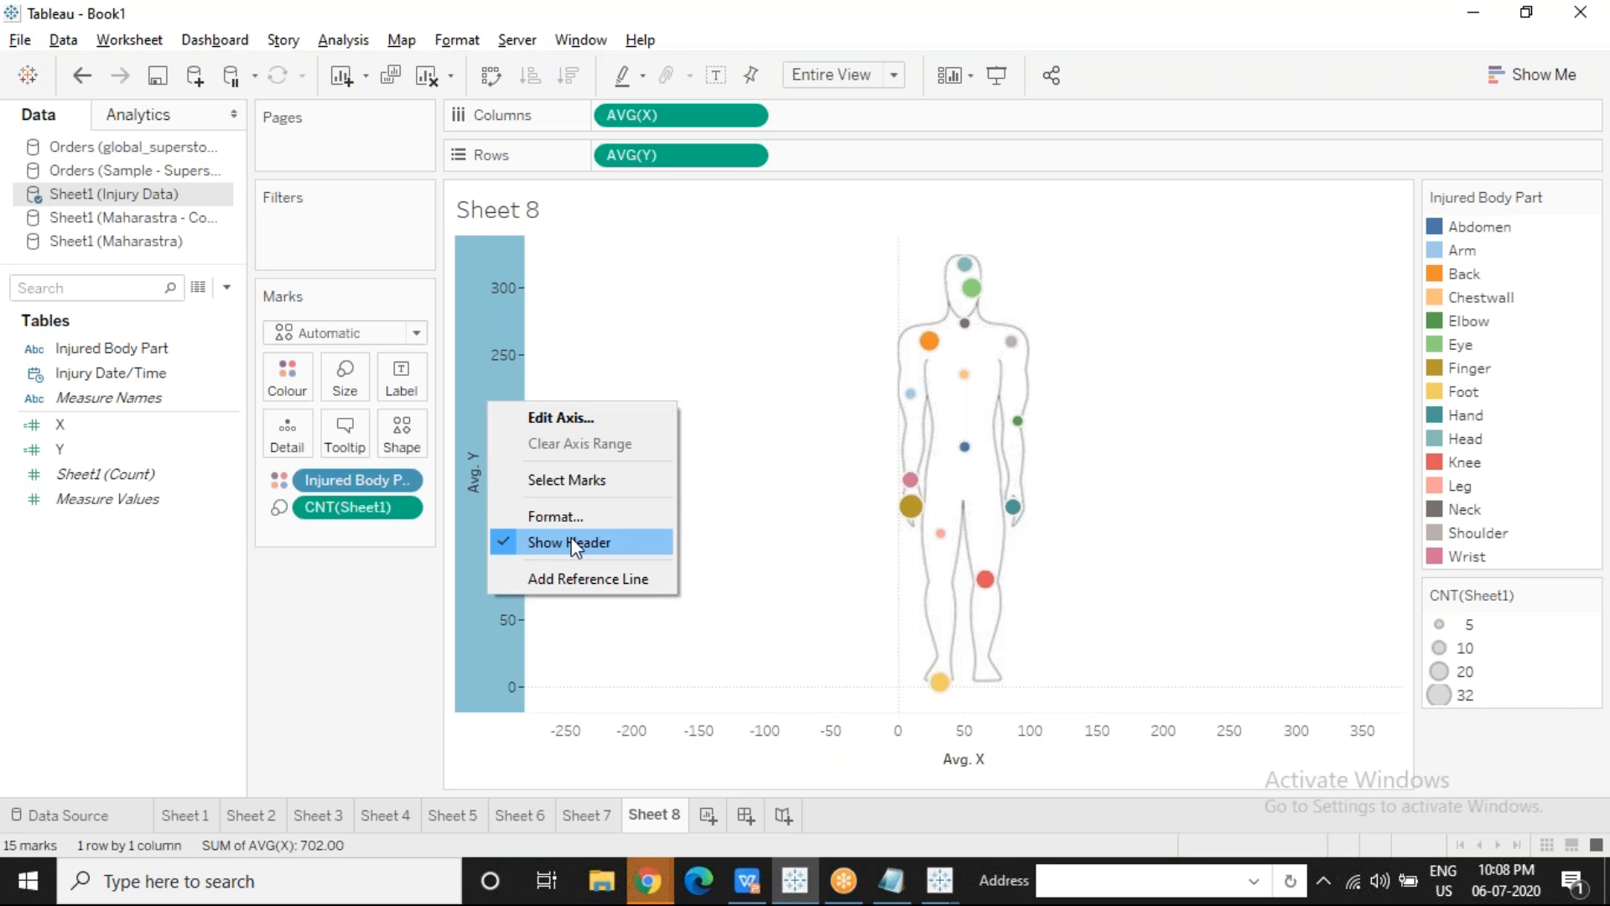
{"action": "left_click", "coordinate": [627, 541]}
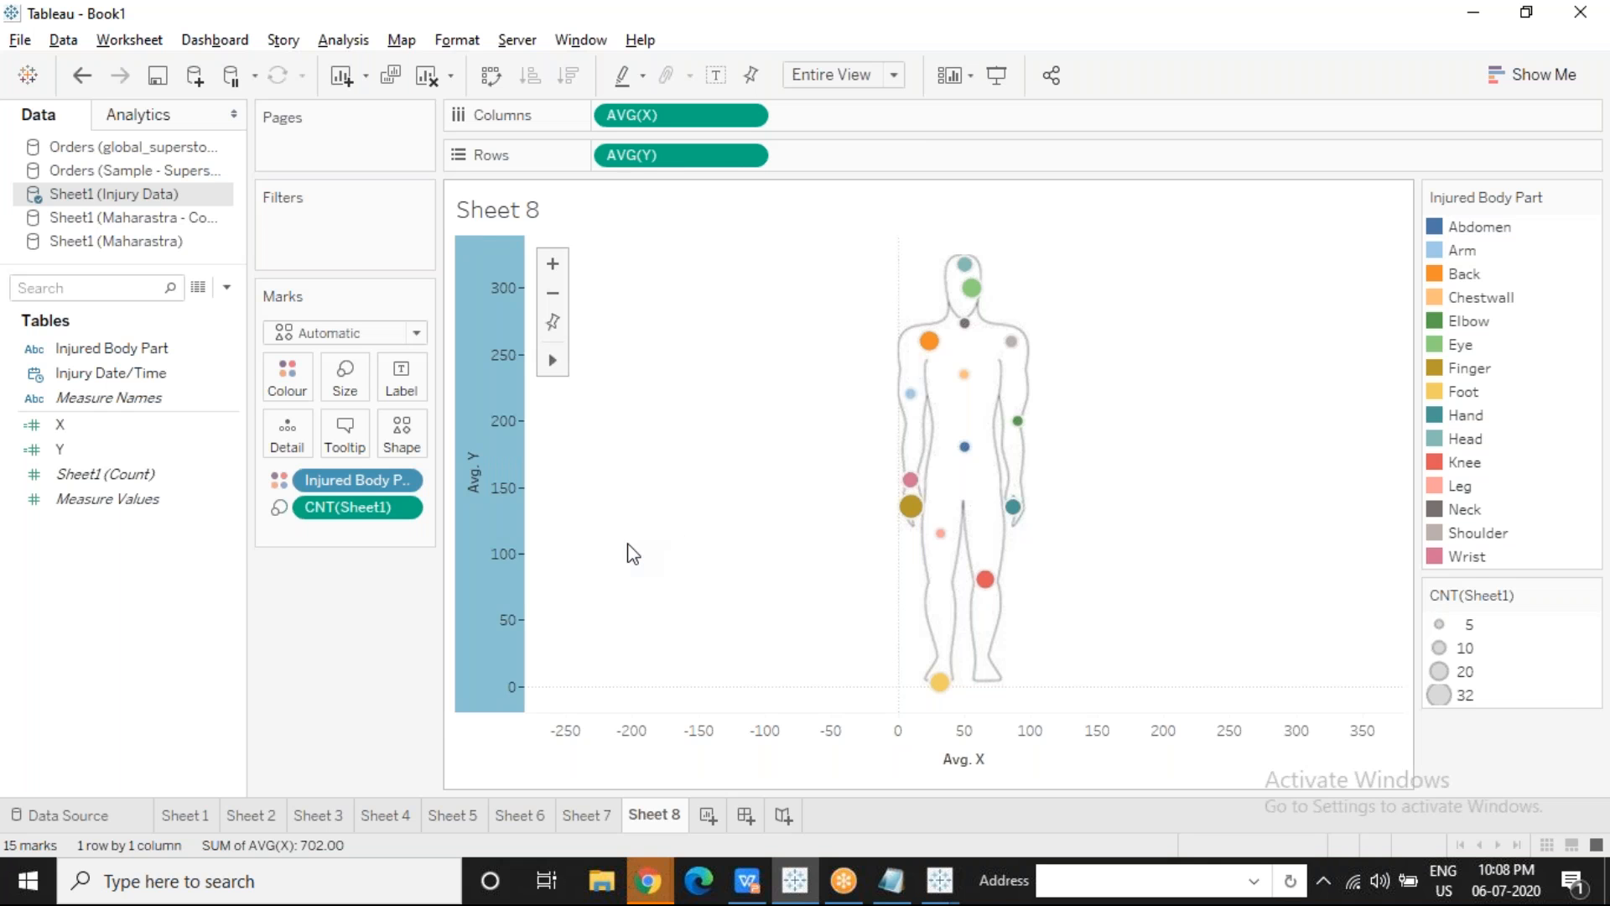
{"action": "right_click", "coordinate": [637, 750]}
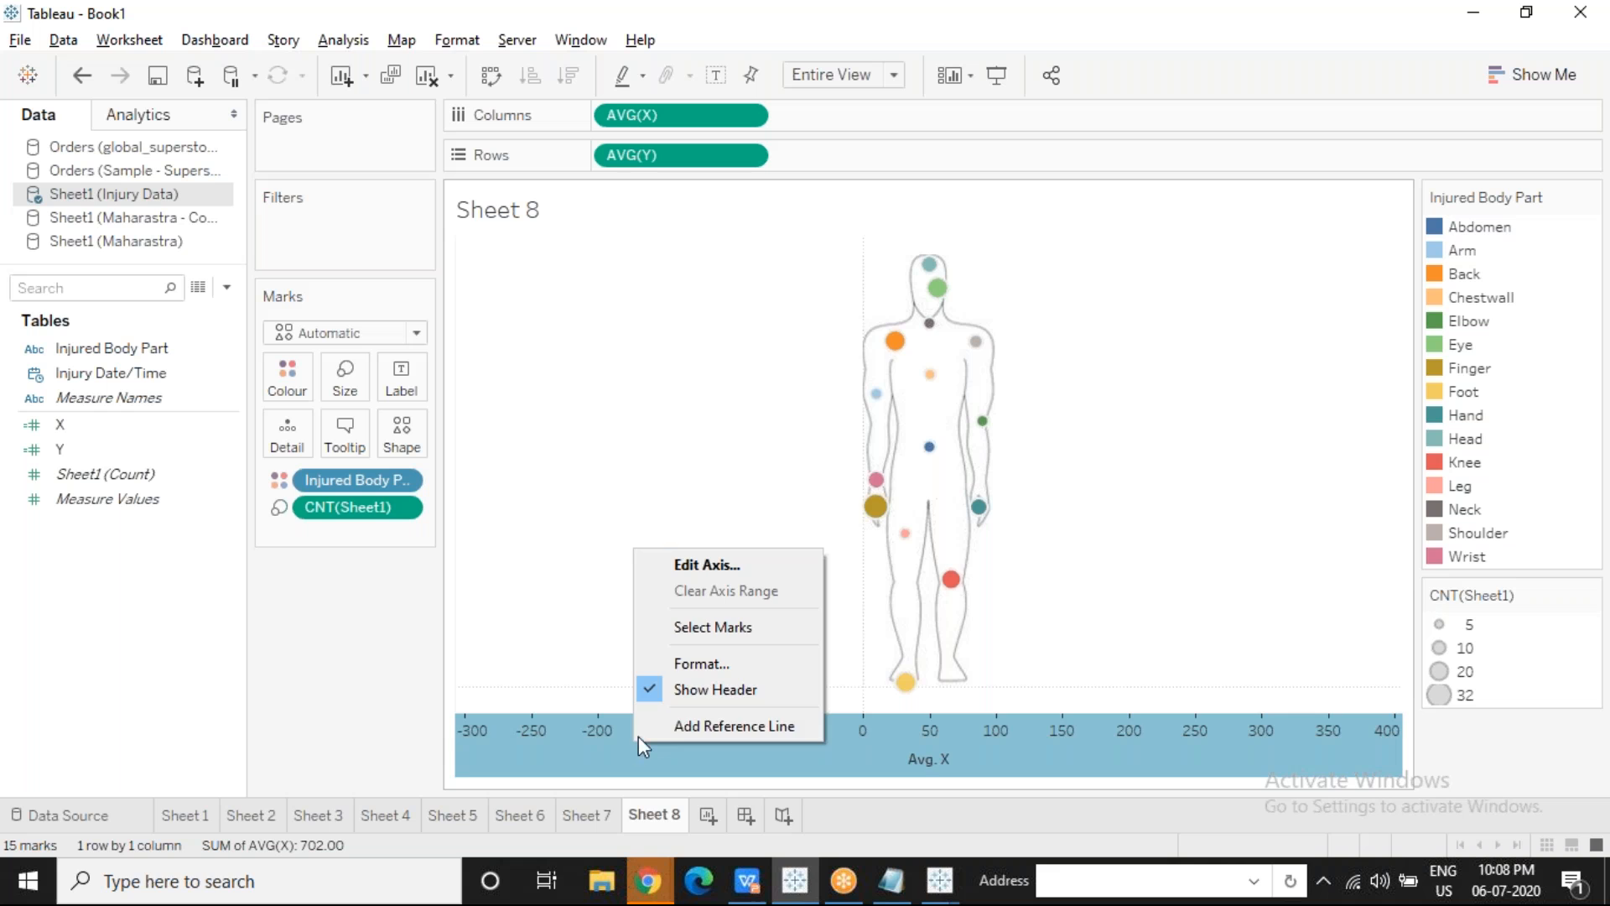
{"action": "left_click", "coordinate": [673, 691]}
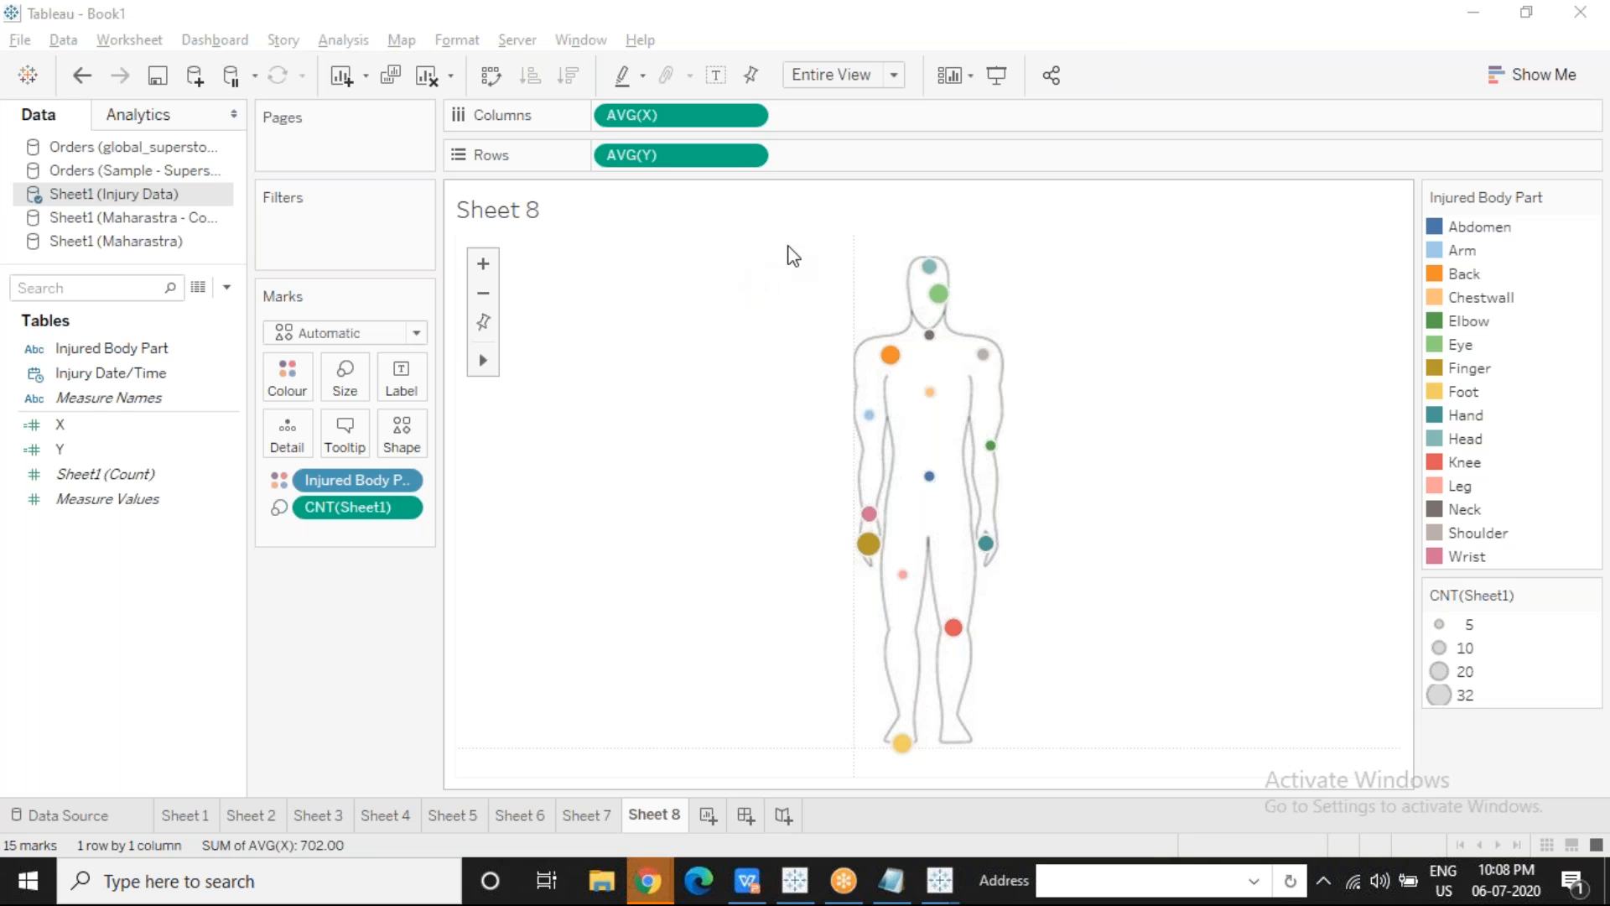
{"action": "left_click", "coordinate": [789, 246]}
{"action": "left_click_drag", "start_coordinate": [789, 247], "coordinate": [1120, 358]}
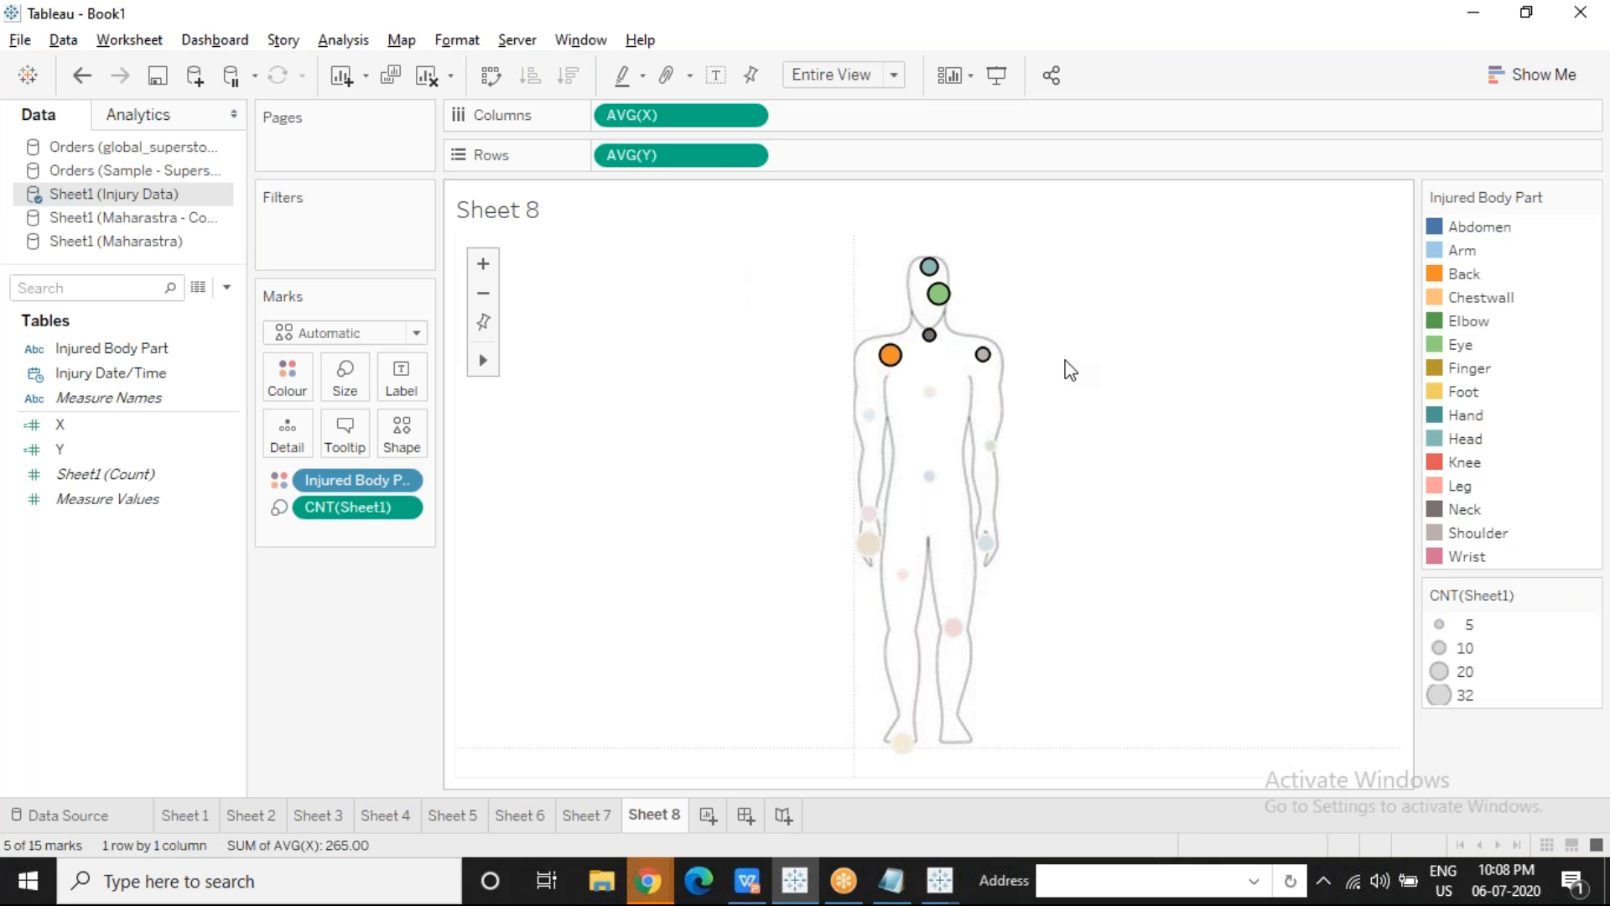
{"action": "left_click", "coordinate": [1071, 370]}
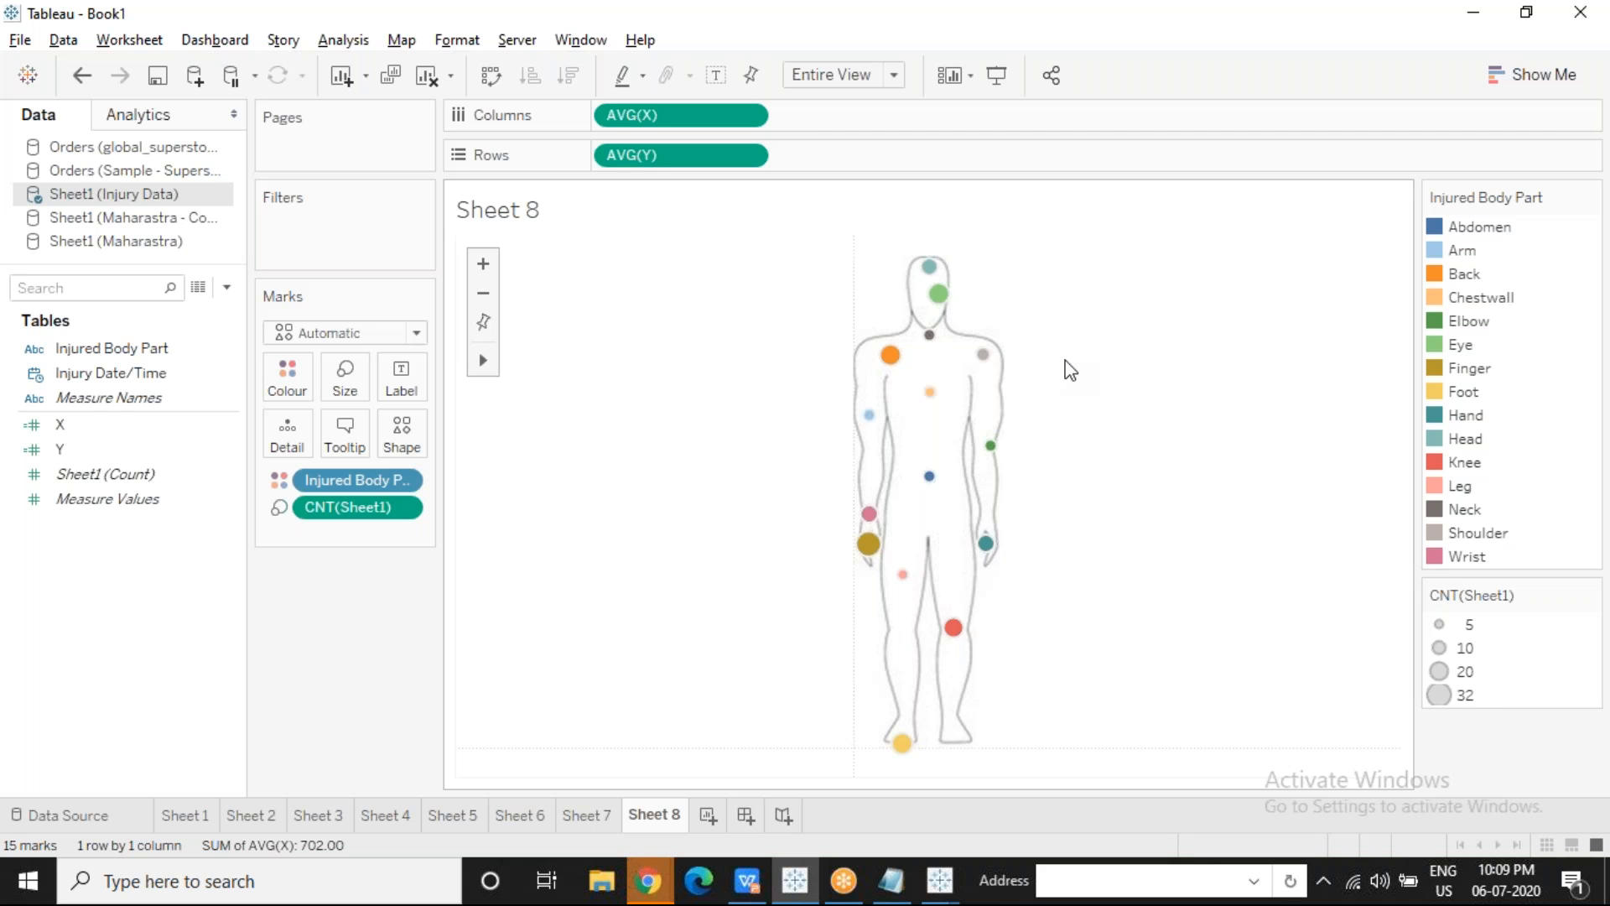
Step: Open the colour settings for Injured Body Part from the Eye entry of the colour legend
{"action": "double_click", "coordinate": [1440, 341]}
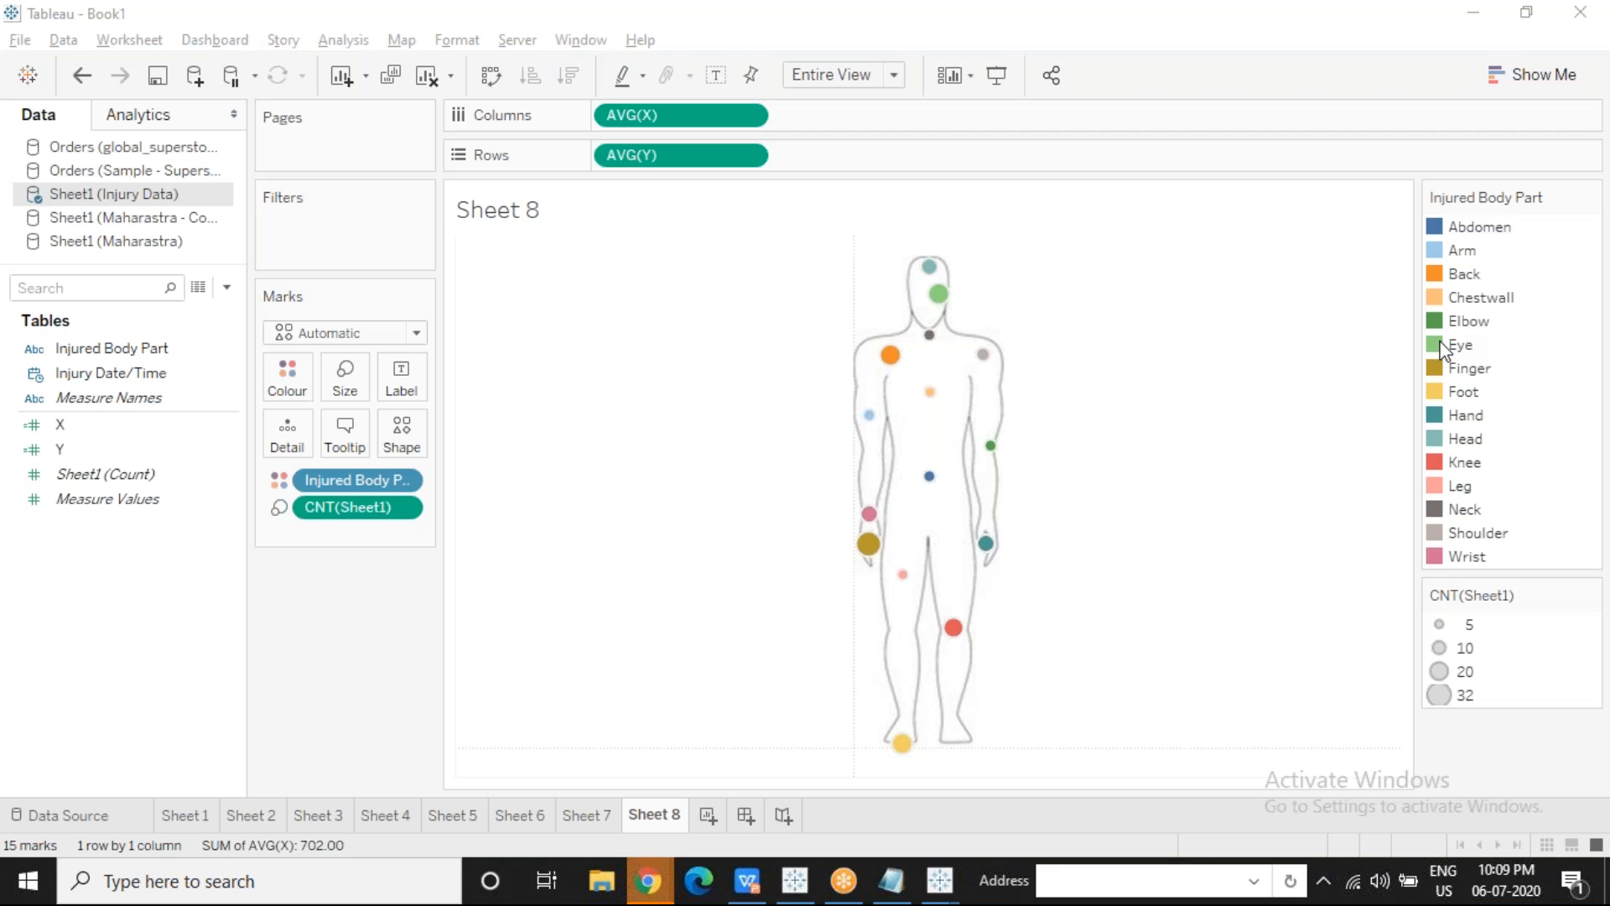